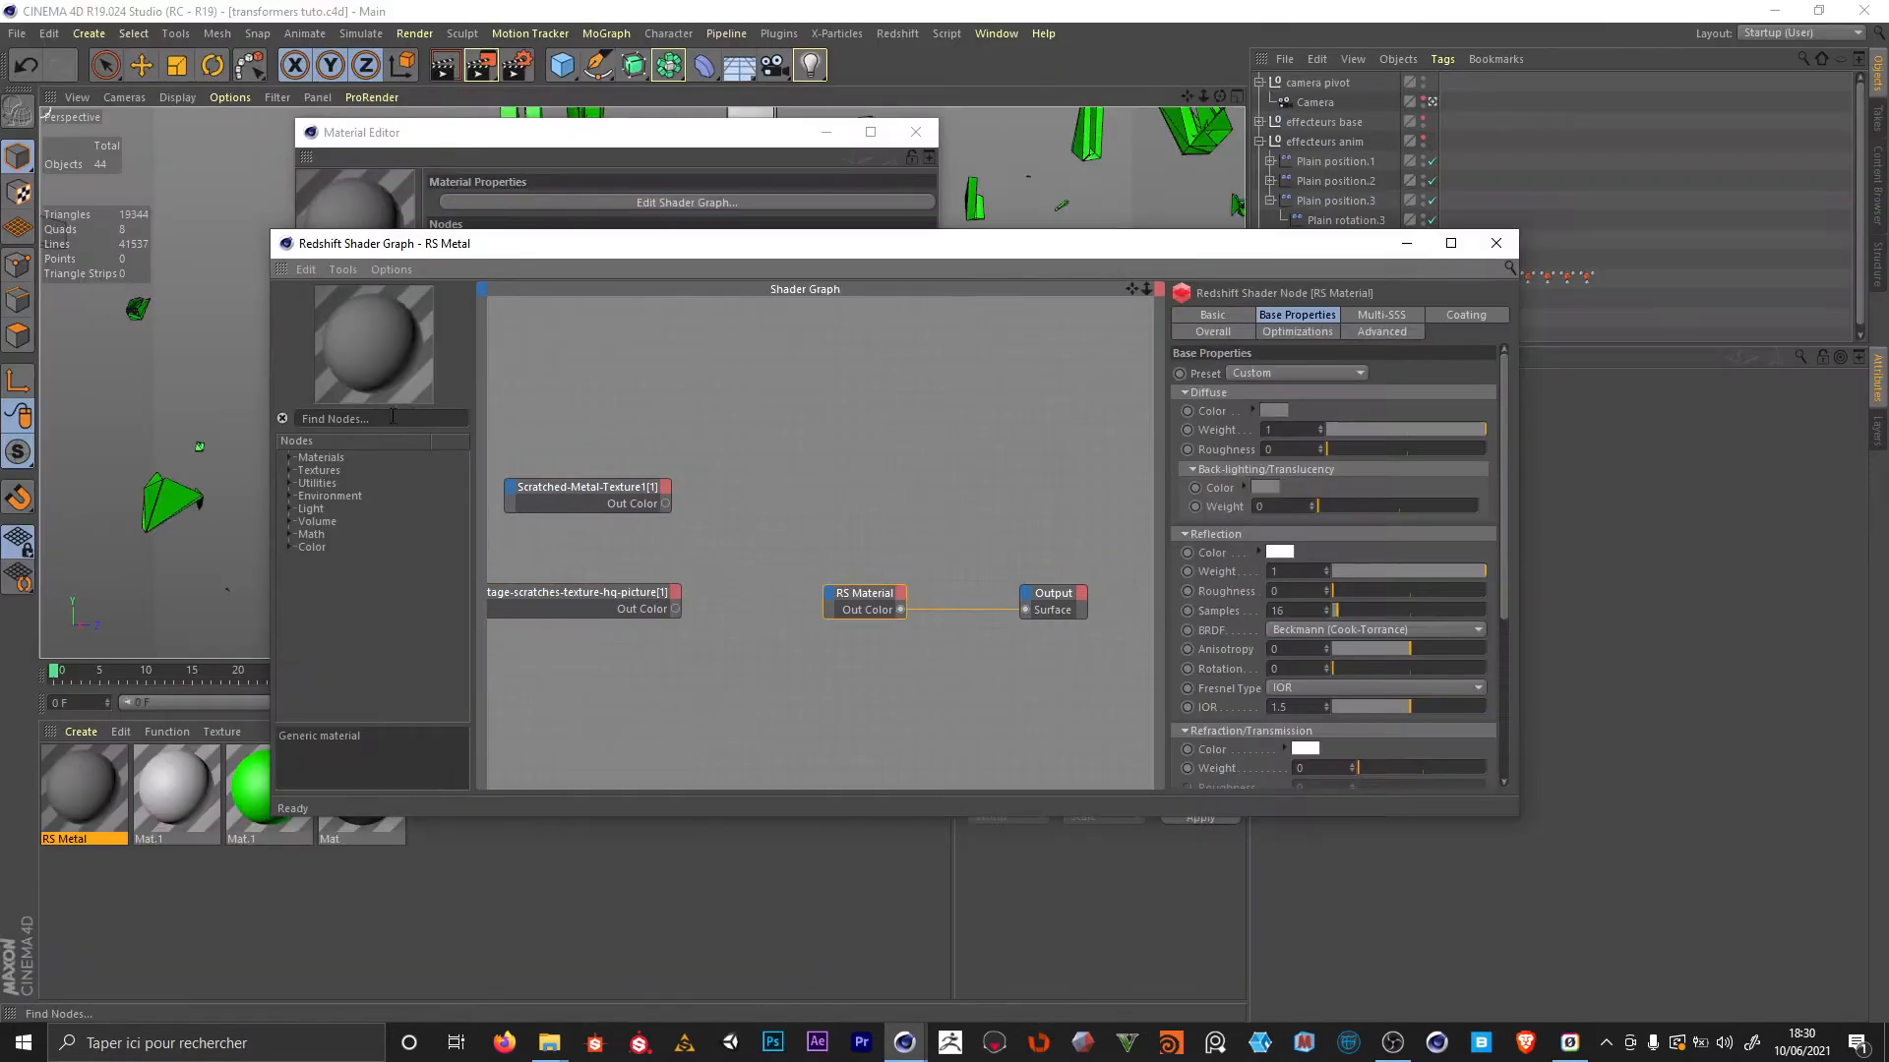
Add a Color Composite node in Multiply mode and feed the Scratched-Metal-Texture1 output into its base color
type("comp")
left_click_drag(797, 453, 798, 489)
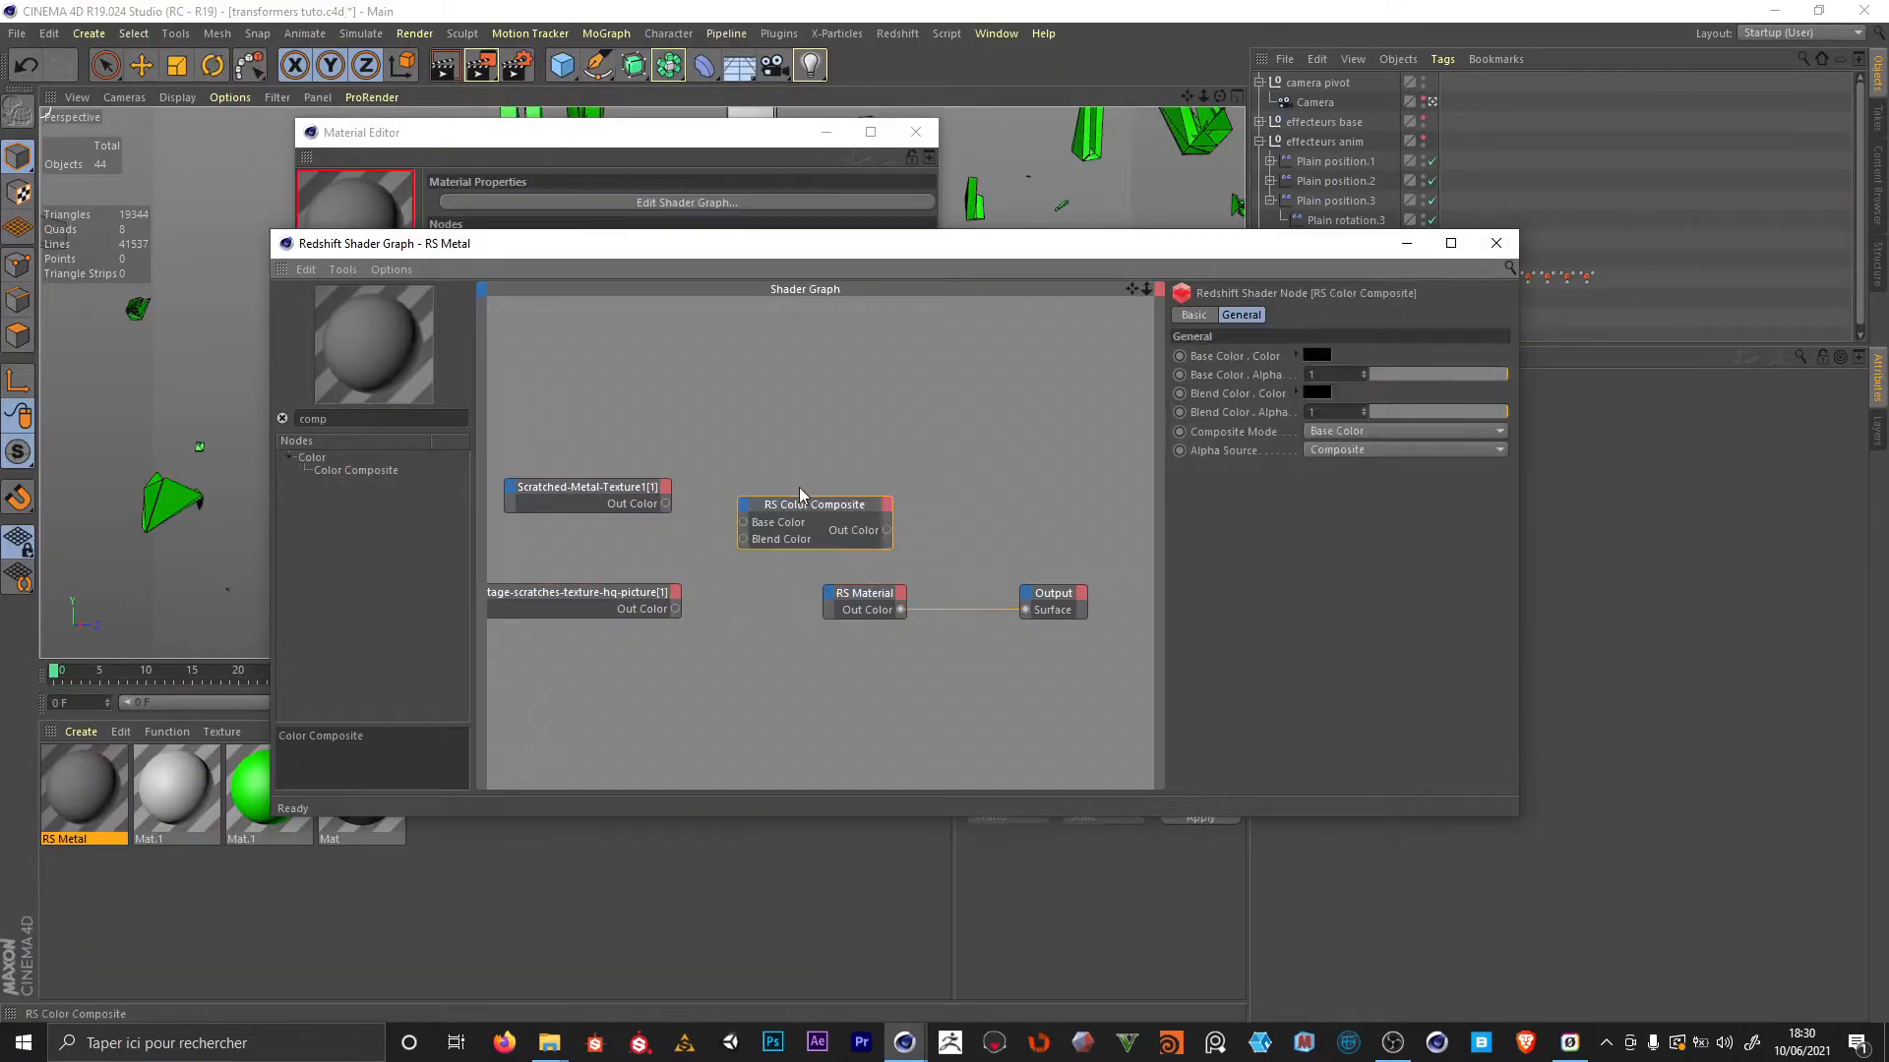
left_click(1323, 430)
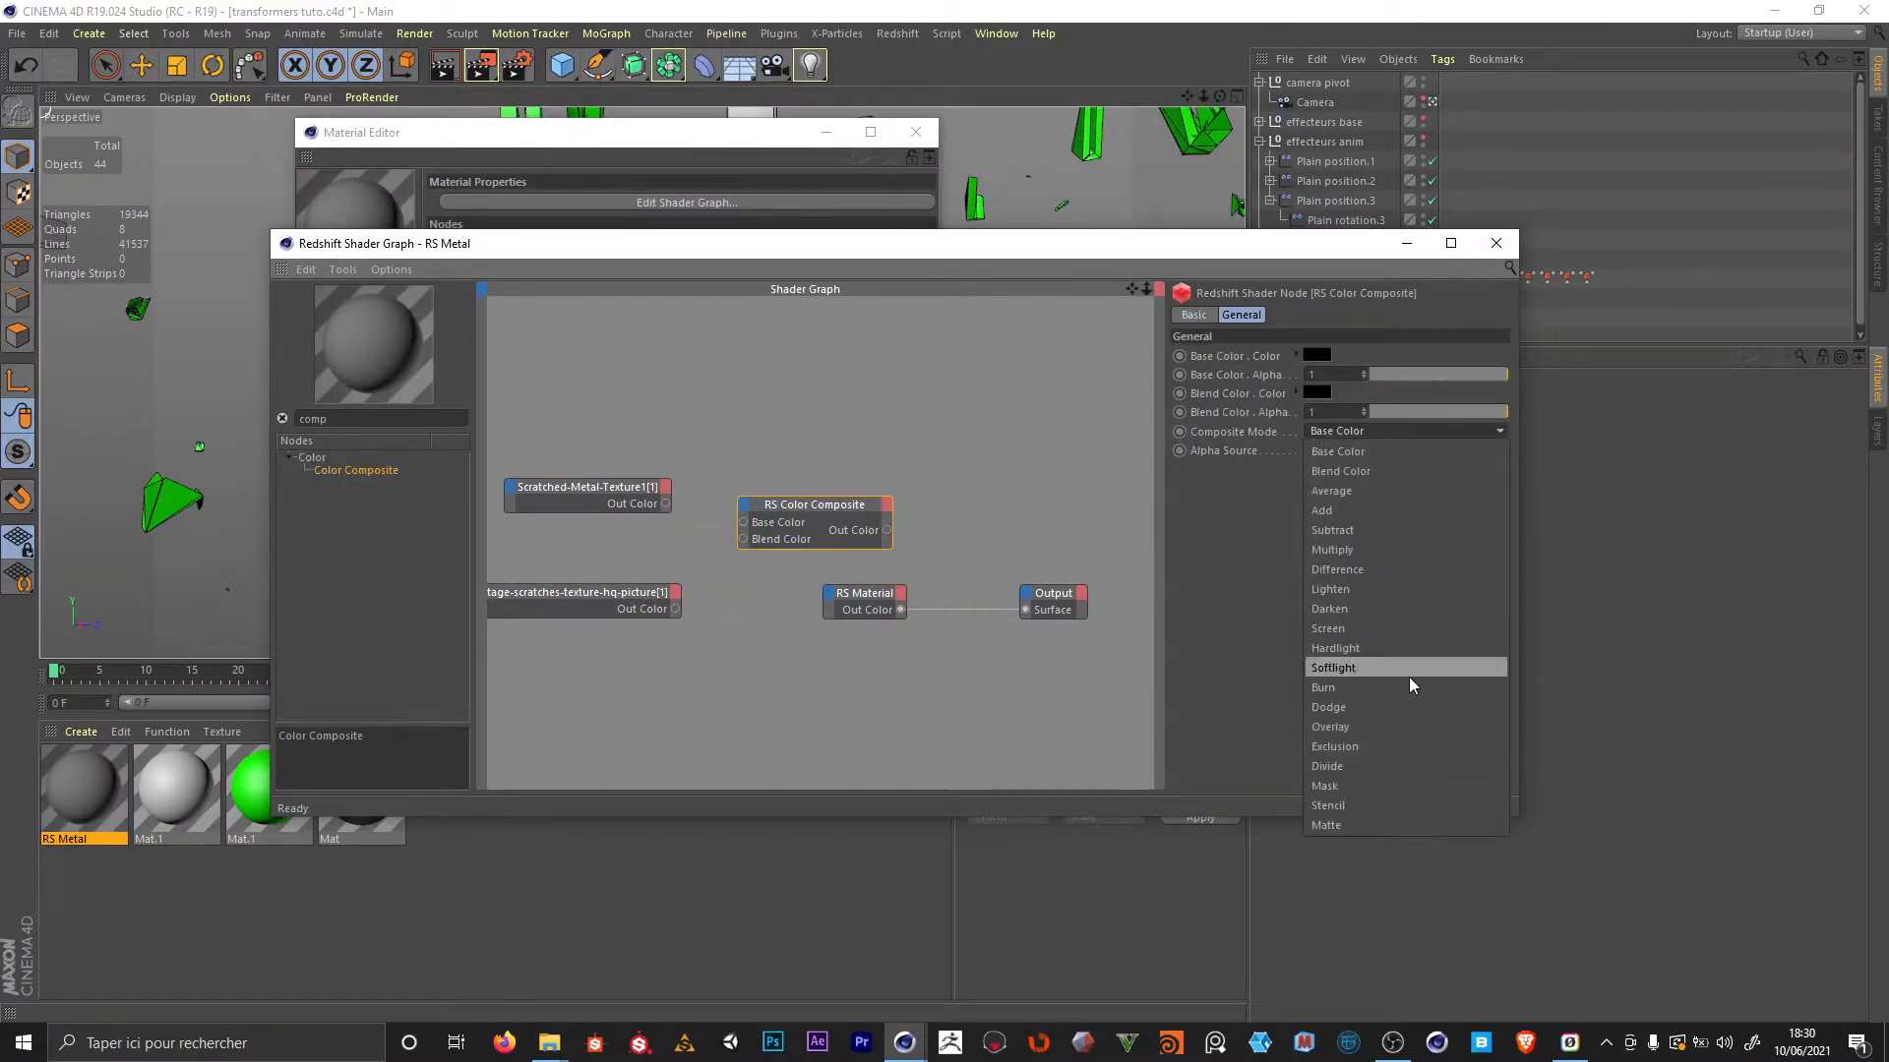
left_click(1393, 551)
left_click_drag(665, 503, 746, 540)
Apply the RS Metal material to the fracture null and delete its two older texture tags
left_click_drag(856, 246, 1078, 747)
mouse_move(65, 813)
left_mouse_down()
mouse_move(1473, 224)
mouse_move(1297, 249)
left_mouse_up()
left_click(1468, 239)
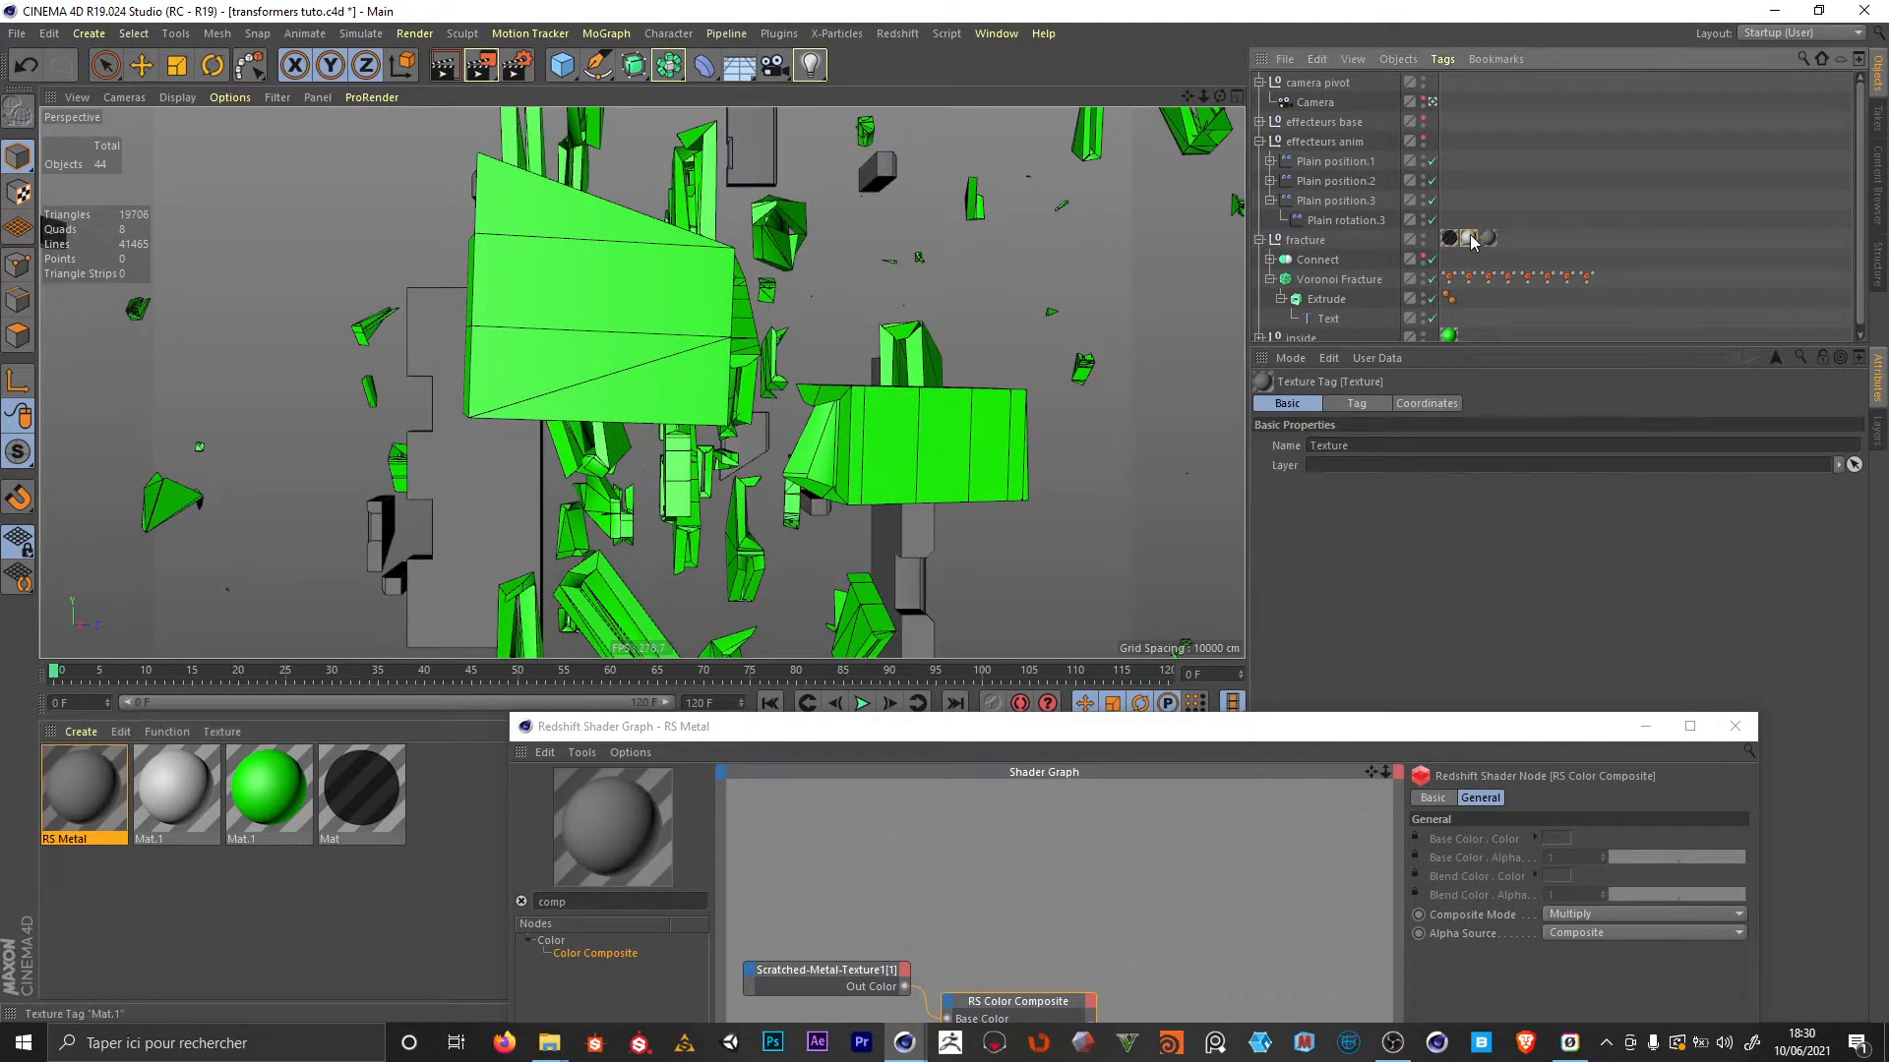
left_click(1456, 242, "shift")
key("Delete")
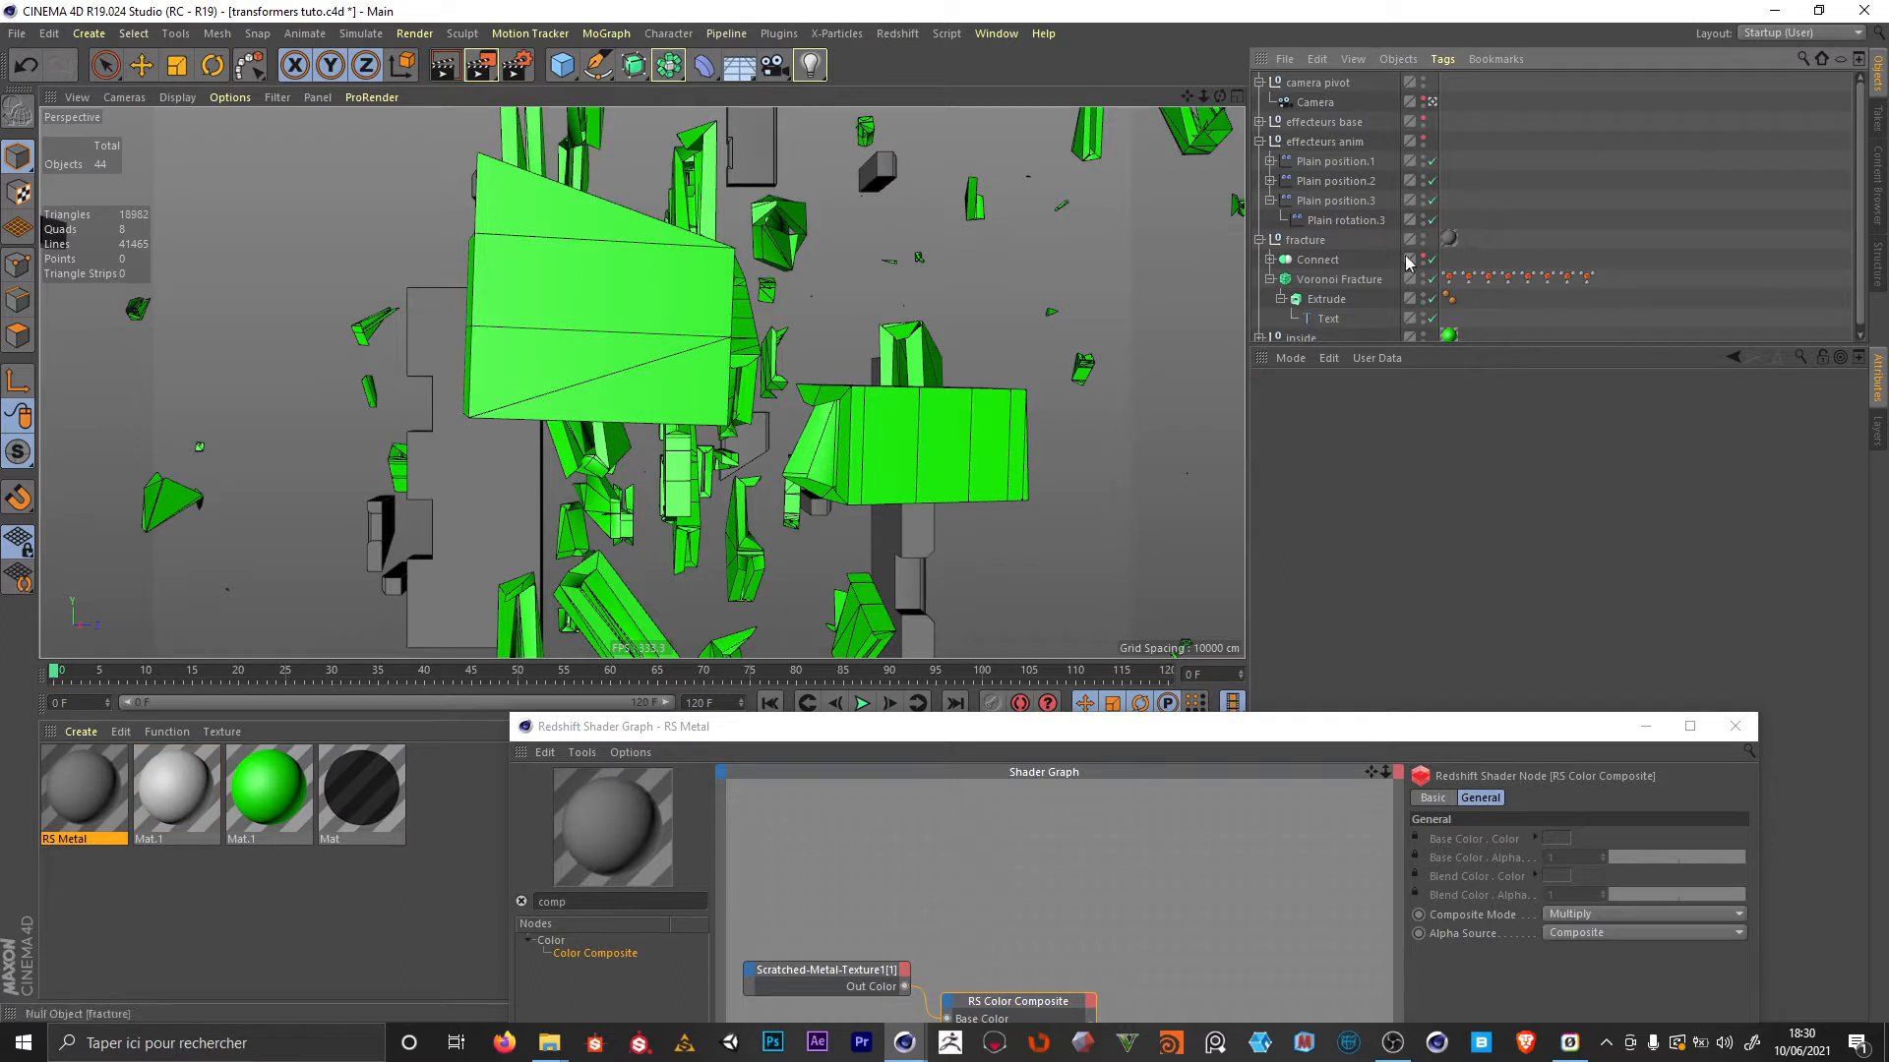
Apply RS Metal to the inside null and delete its green texture tag
left_click_drag(1502, 345, 1501, 462)
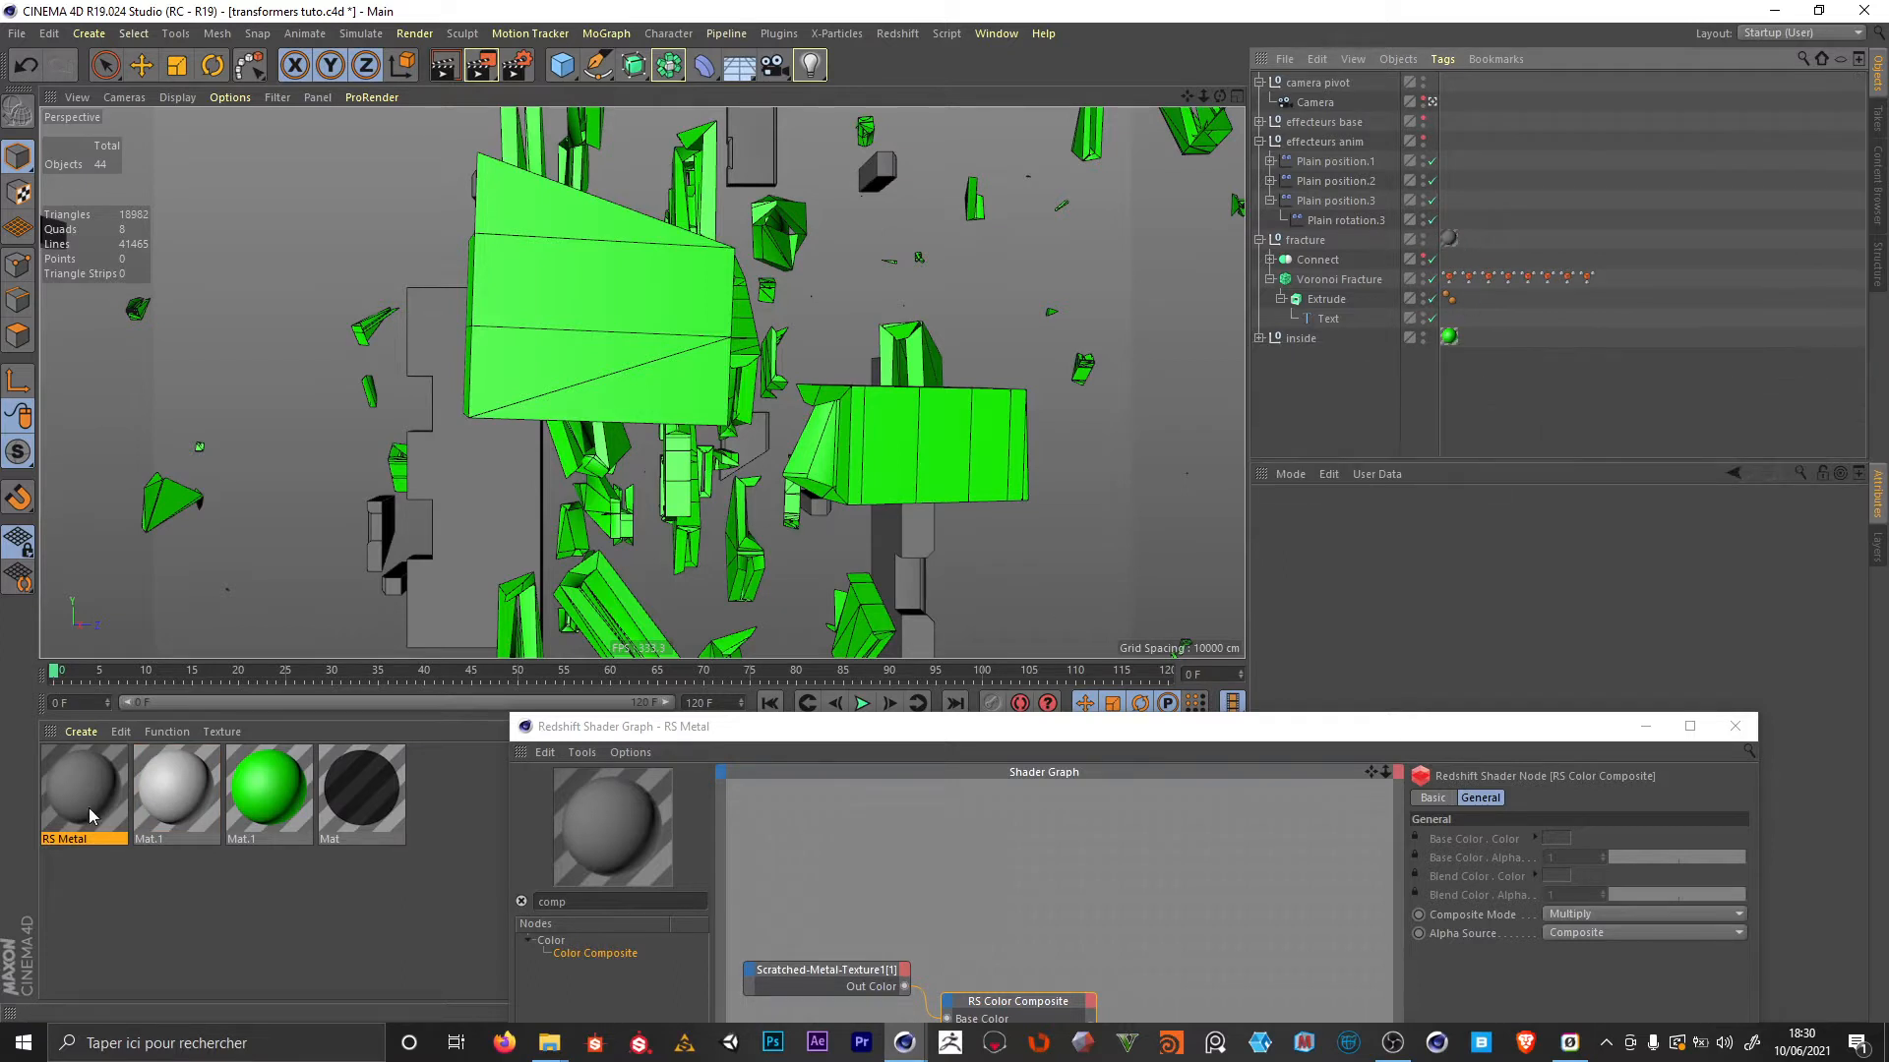
left_click_drag(1301, 344, 1303, 342)
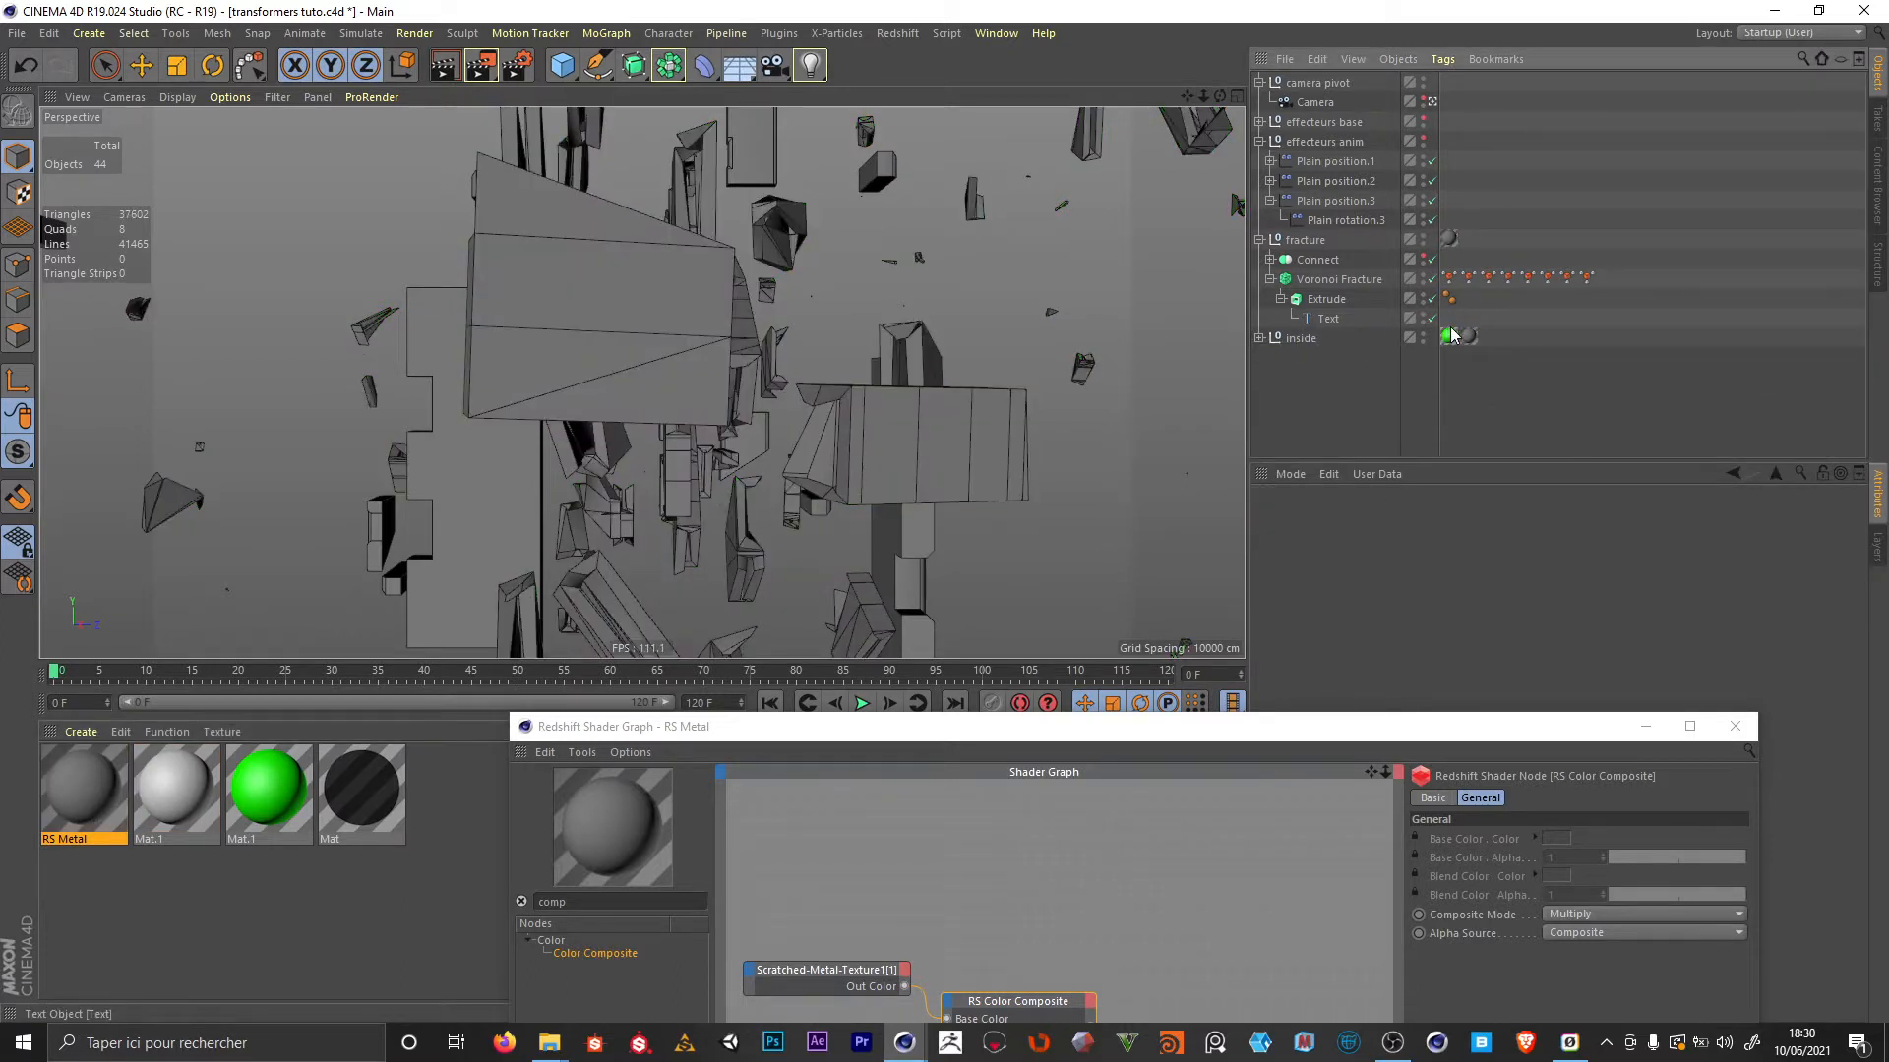
left_click(1450, 337)
key("Delete")
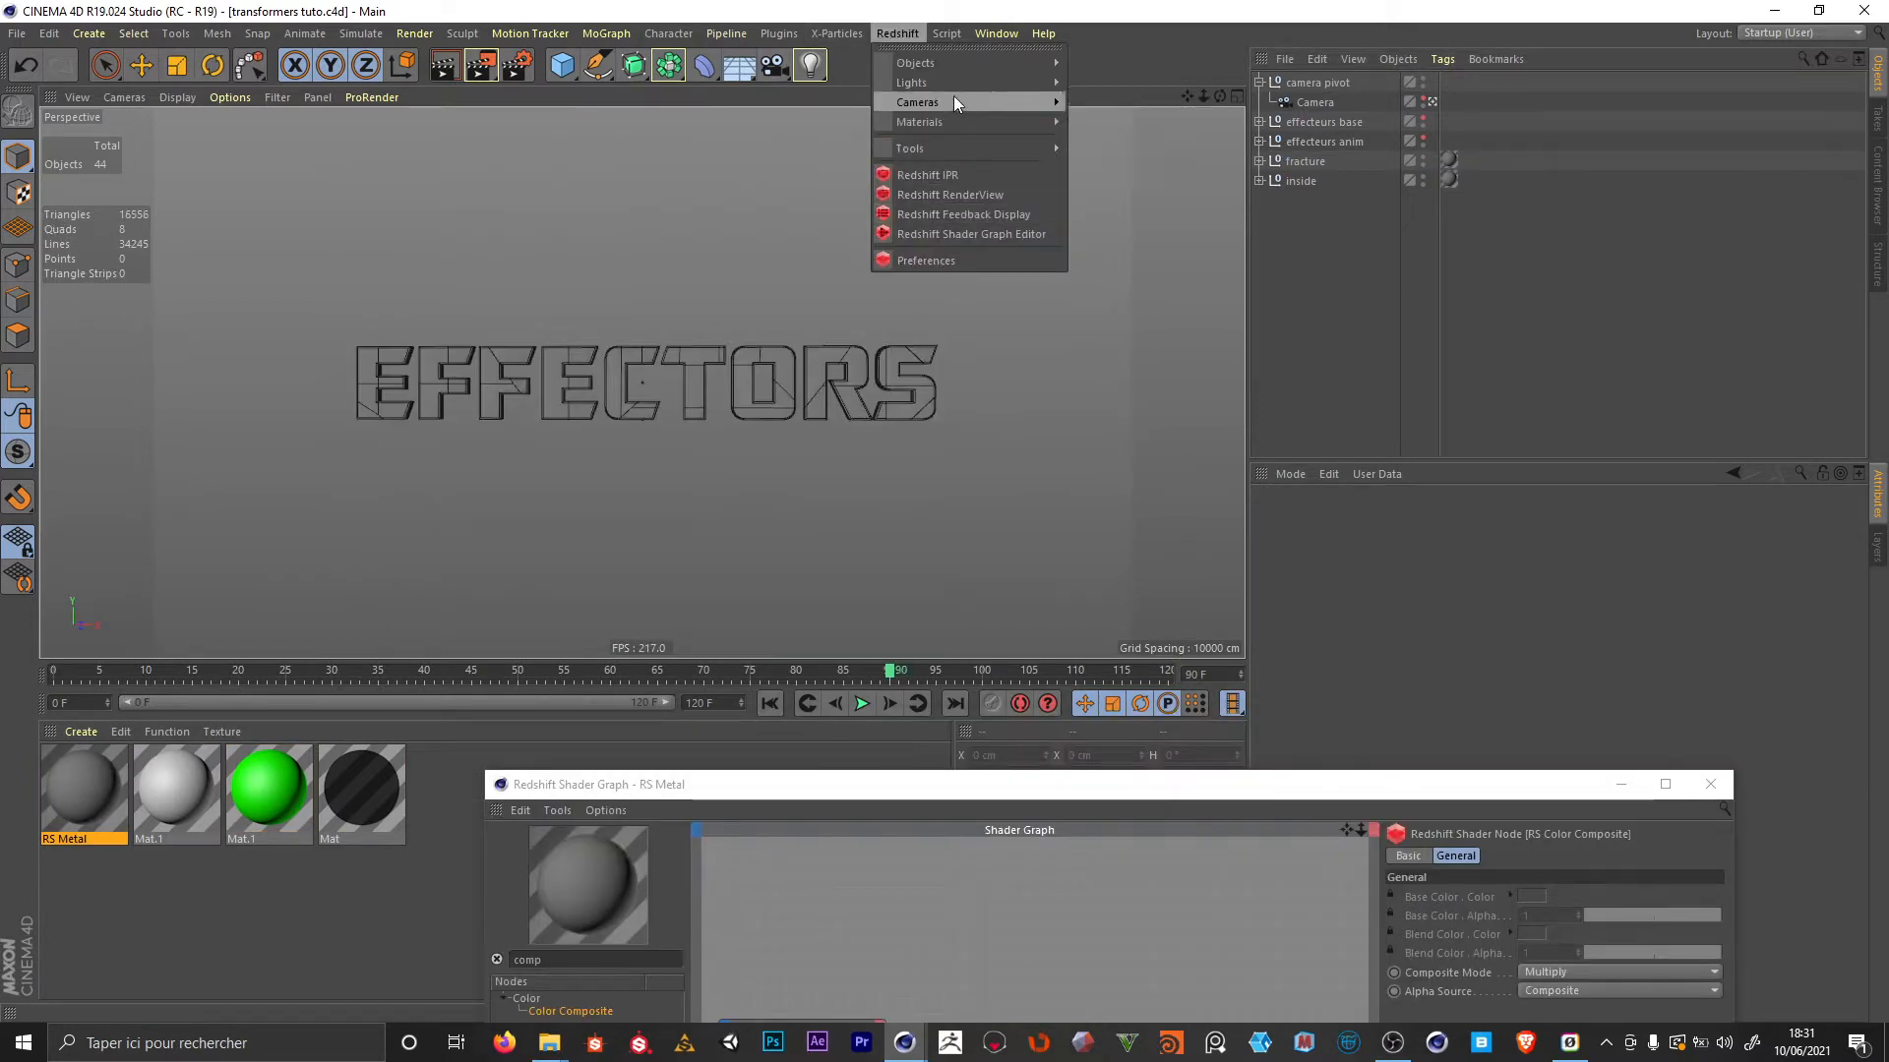
Create a Redshift area light and nest it under a new null named lights
mouse_move(964, 83)
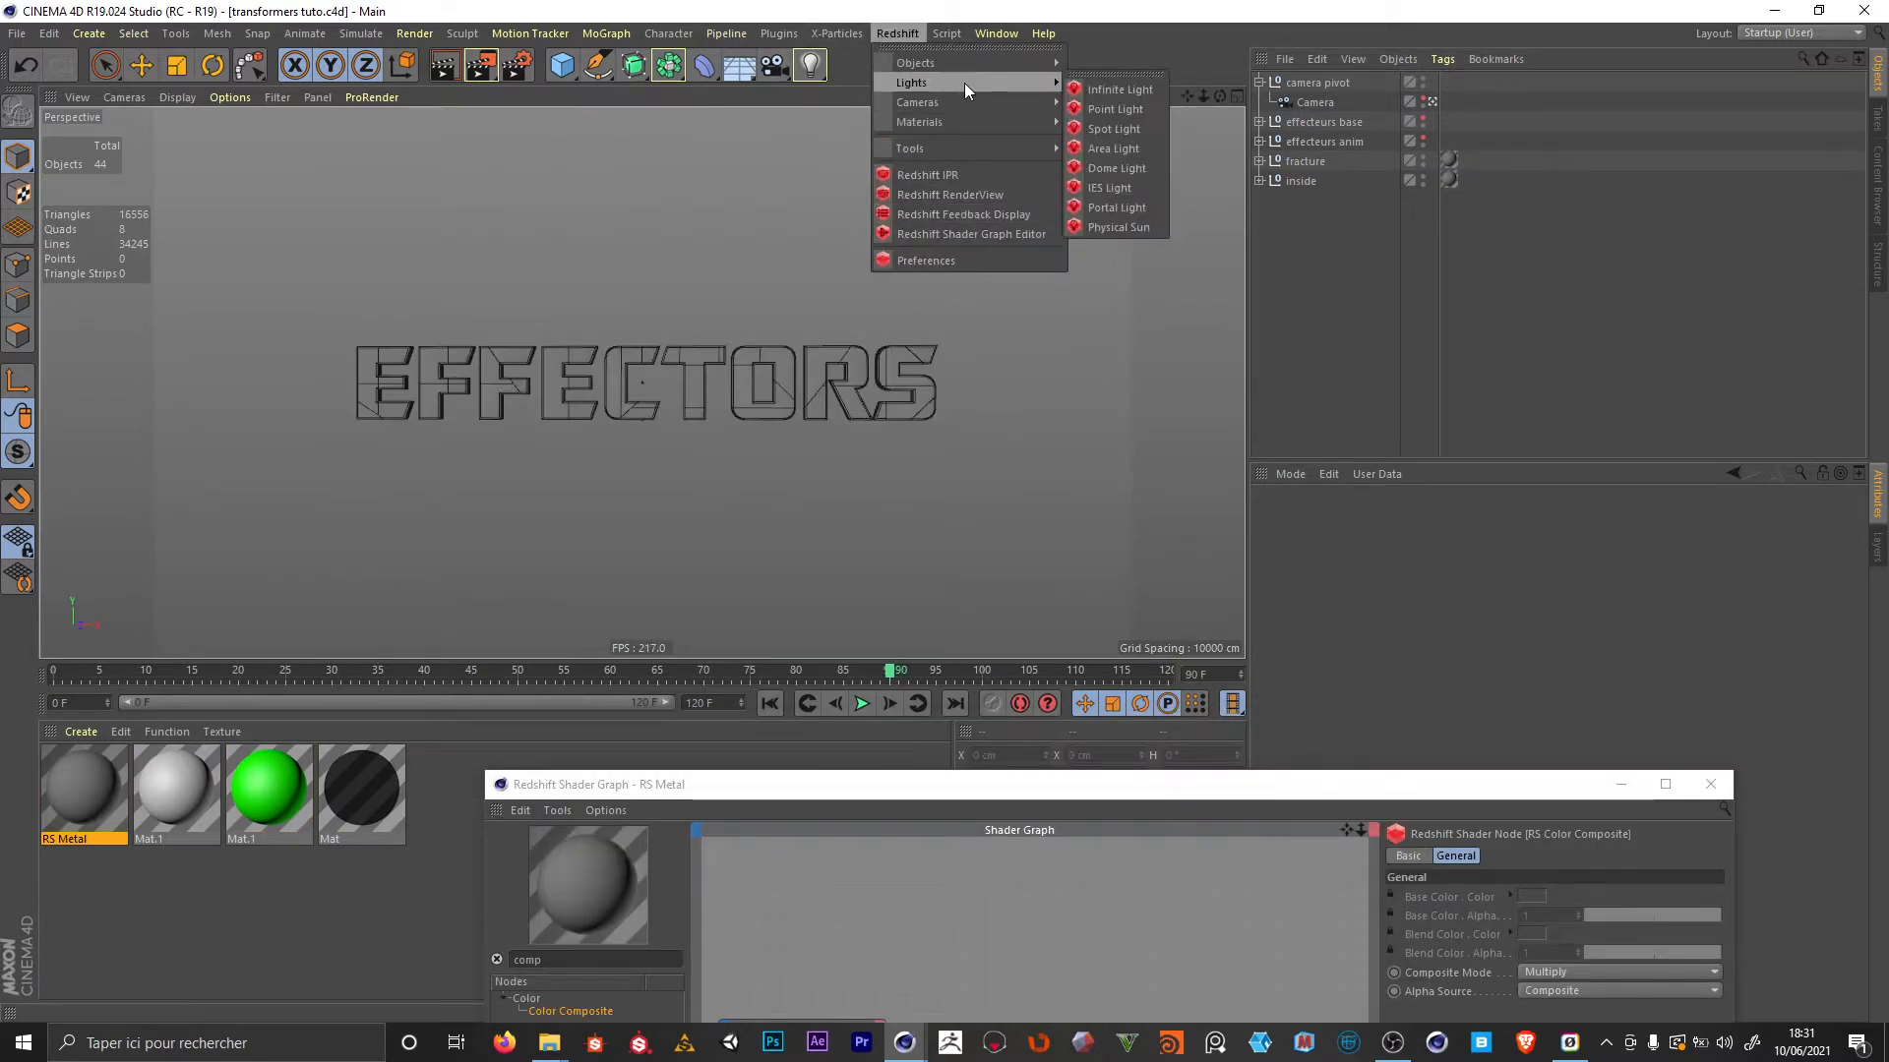
left_click(1116, 147)
left_click(562, 64)
left_click(629, 79)
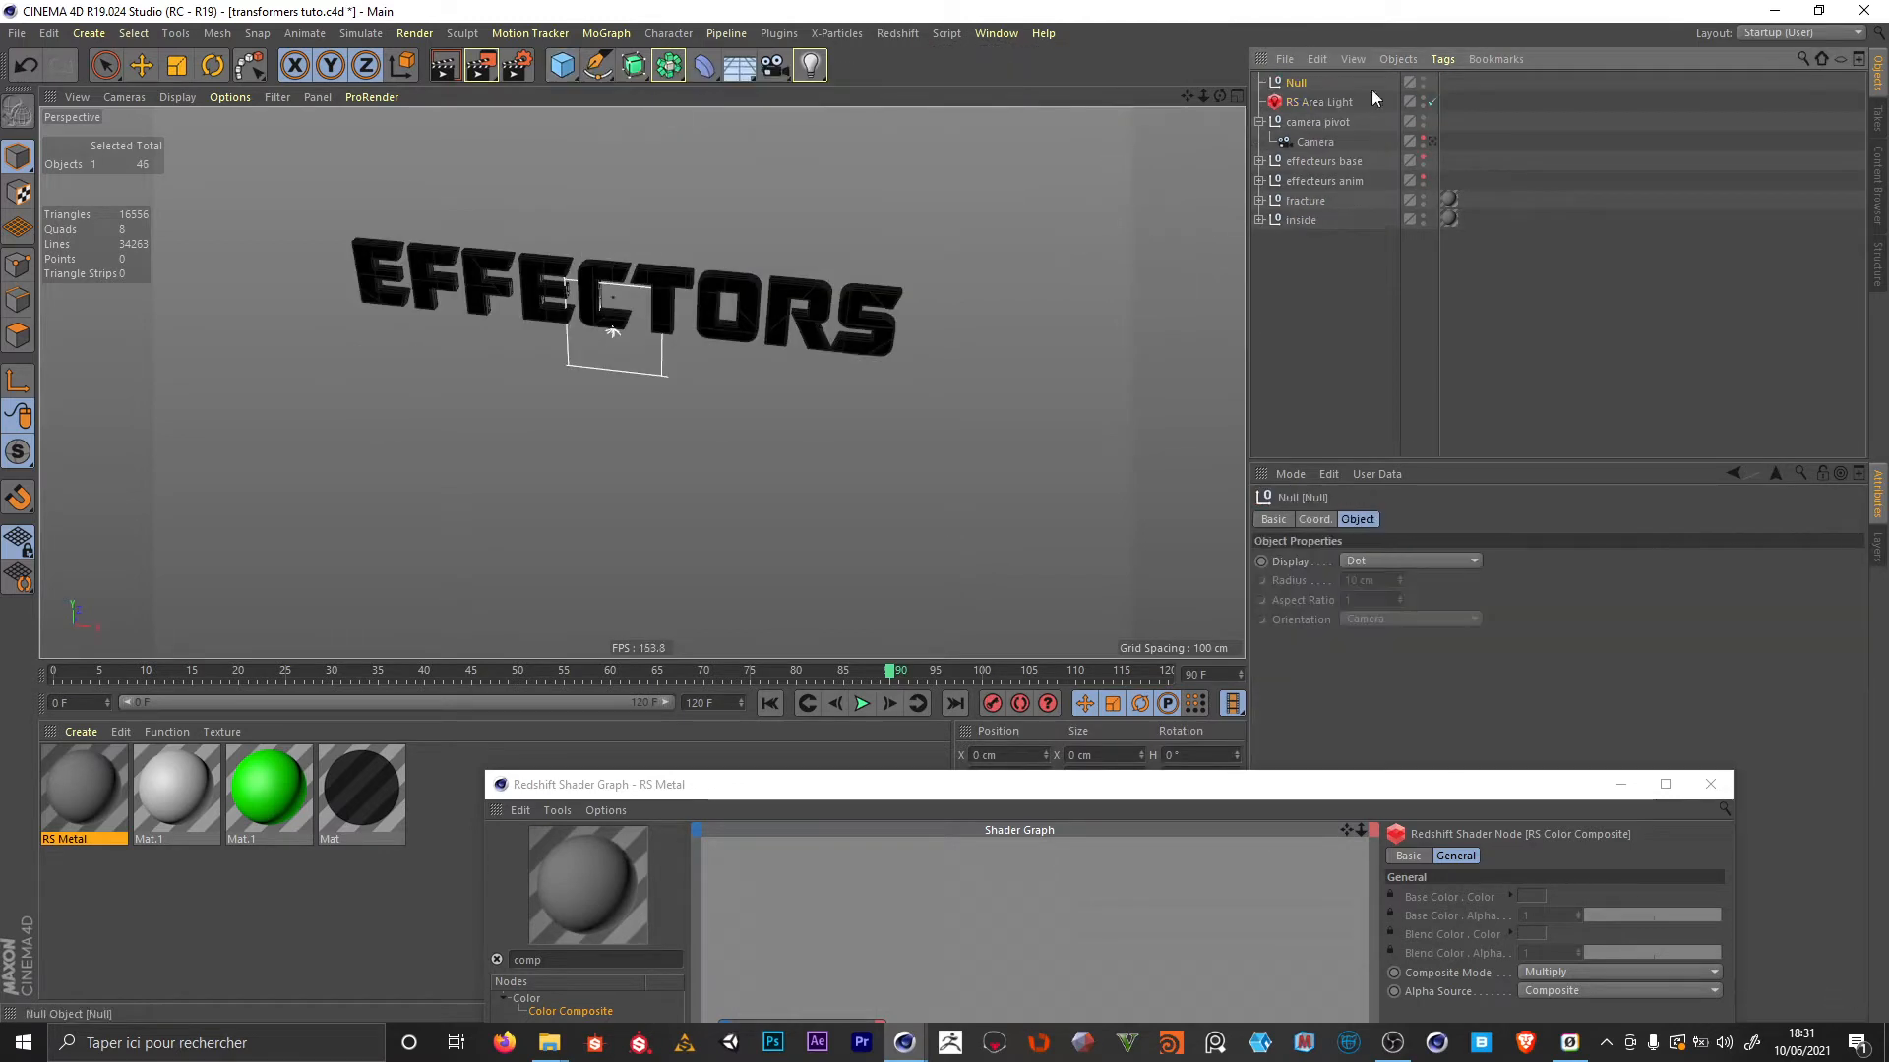
double_click(1296, 82)
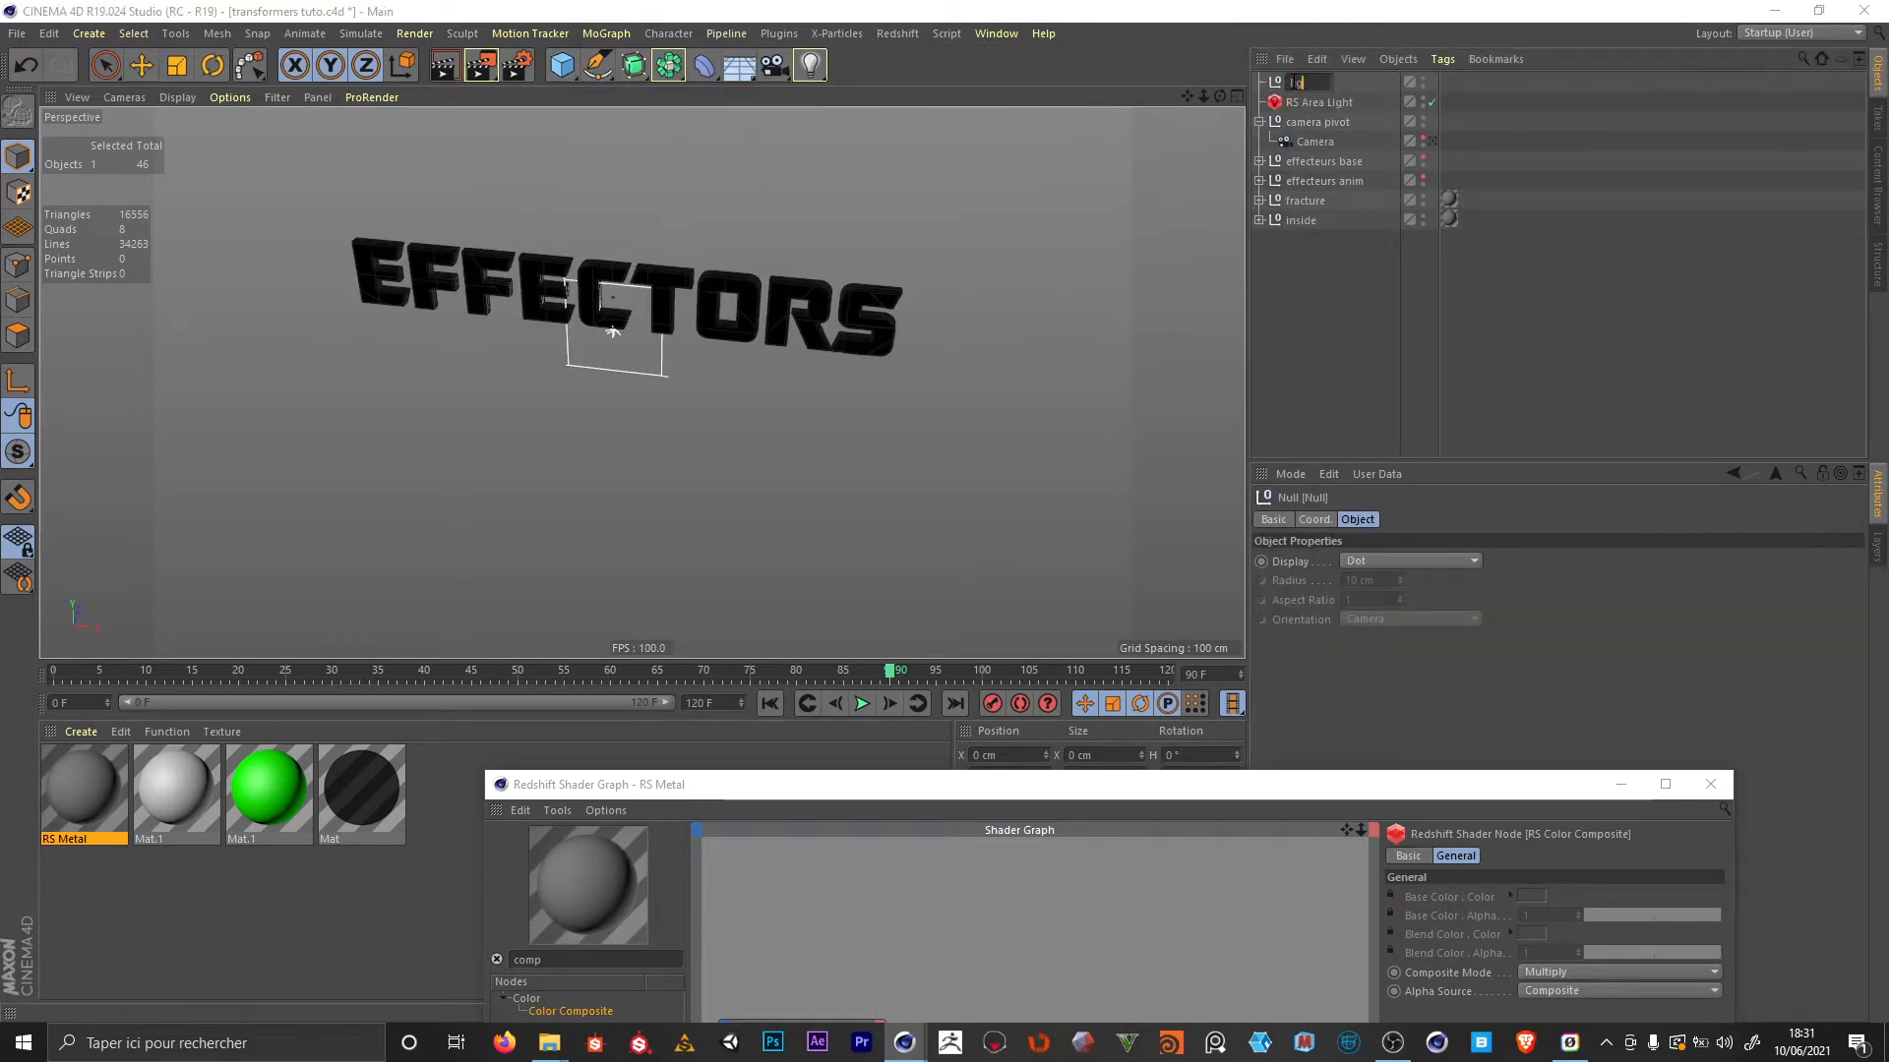
type("lights")
key("Return")
left_click_drag(1318, 102, 1301, 83)
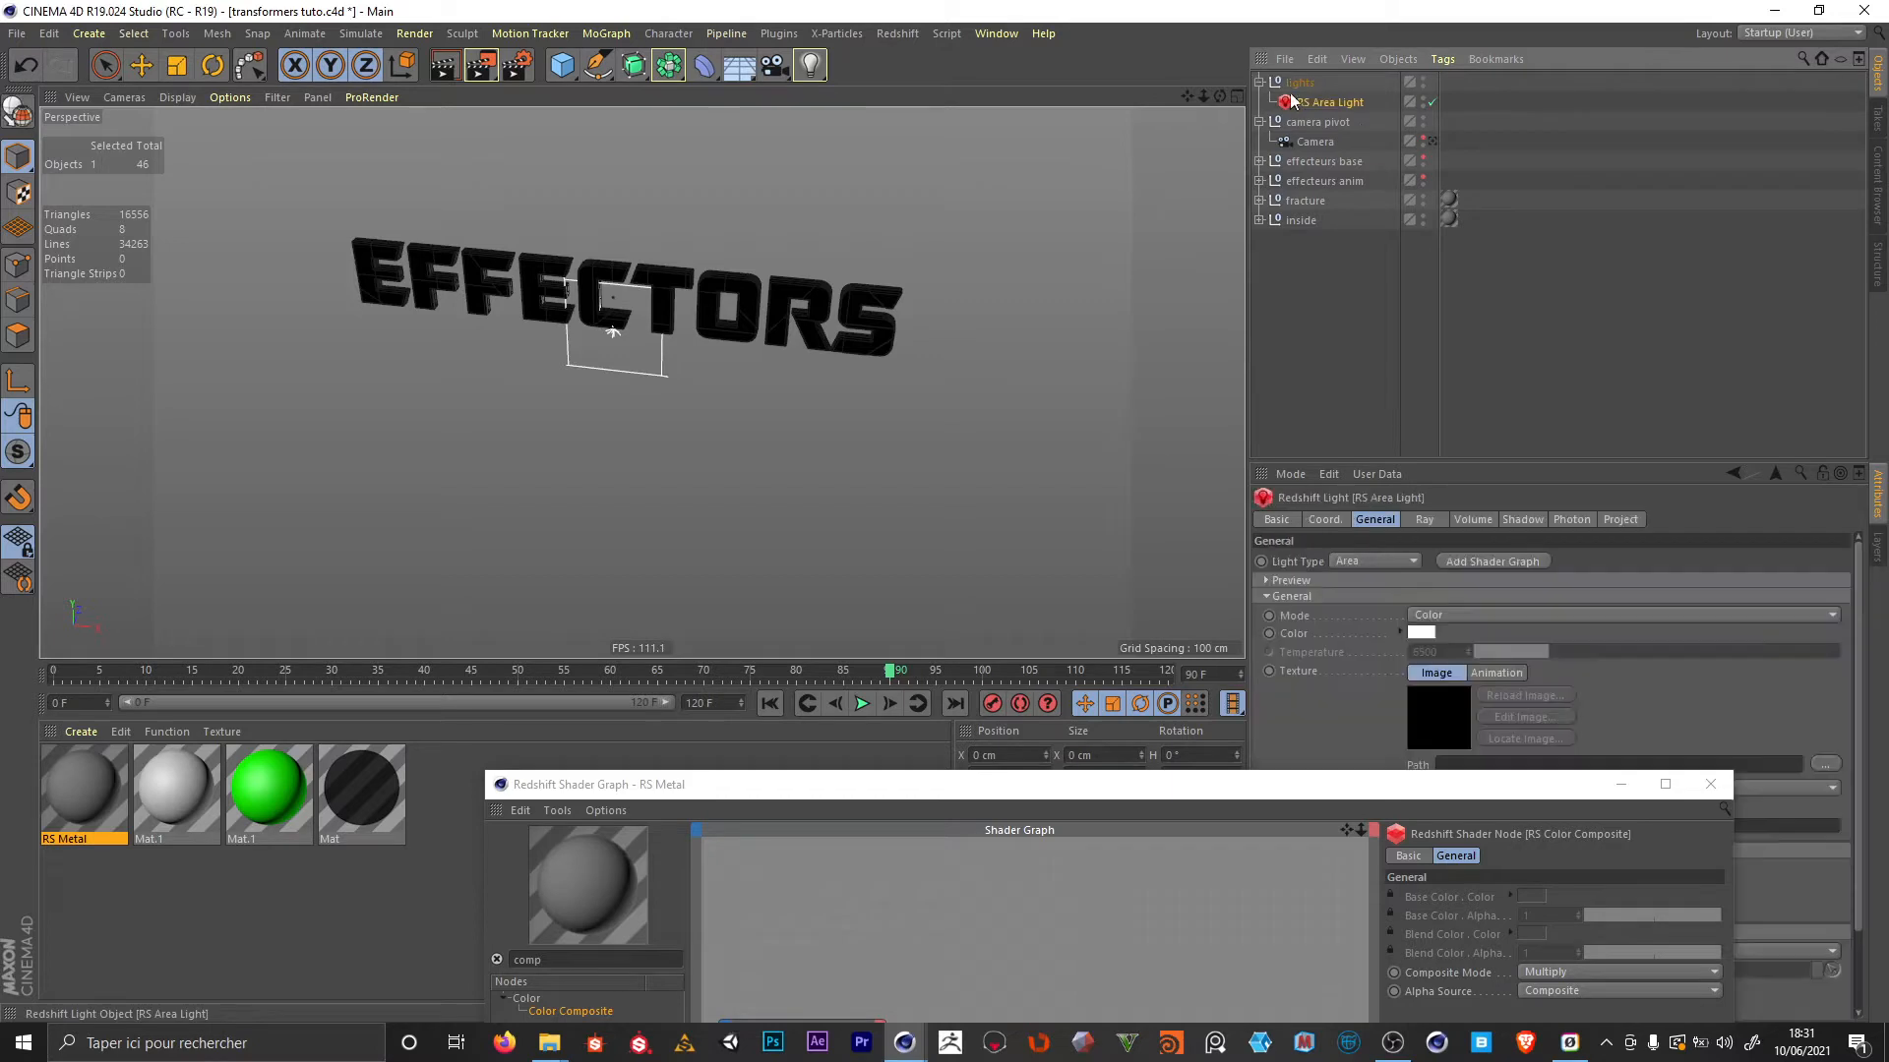
Reposition the area light behind and above the EFFECTORS text, returning to the scene camera view
left_click_drag(767, 344, 567, 286, "alt")
left_click(1422, 139)
scroll(551, 276, "down", 3)
left_click(1298, 103)
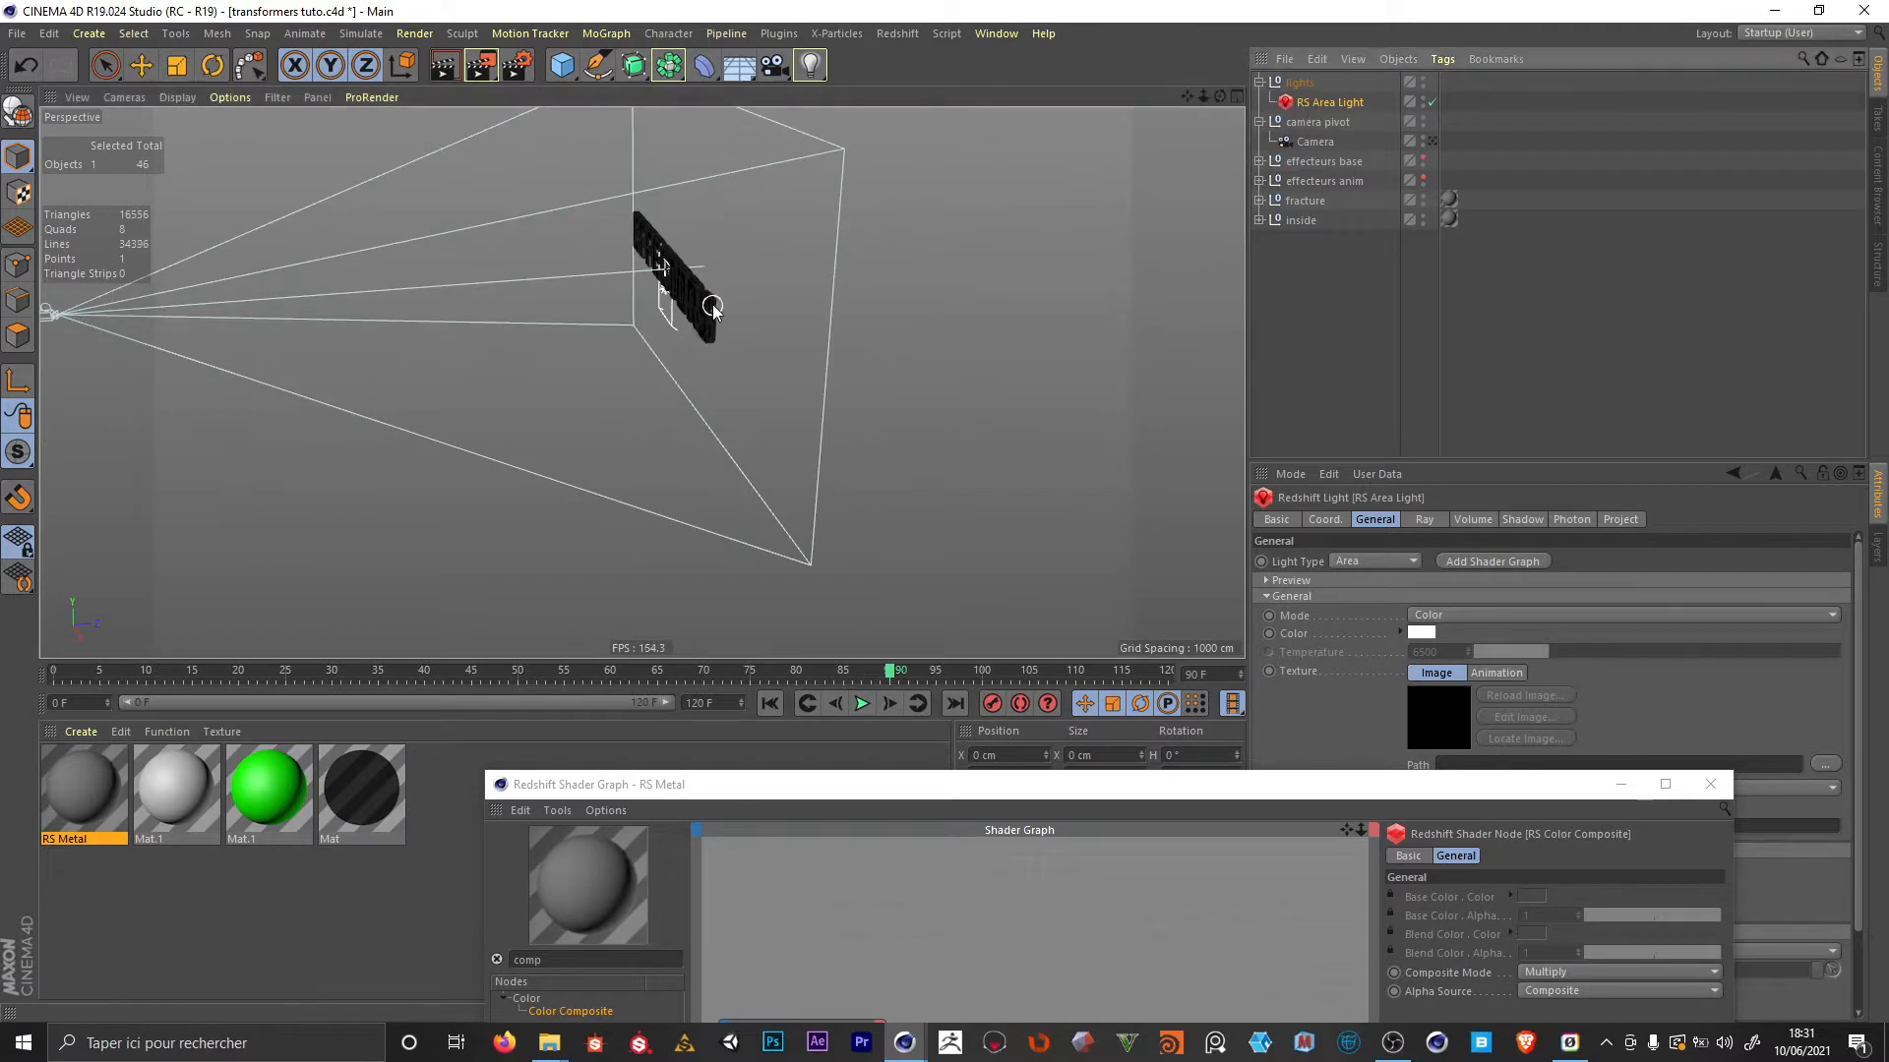
left_click(710, 298)
key("e")
left_click(1433, 141)
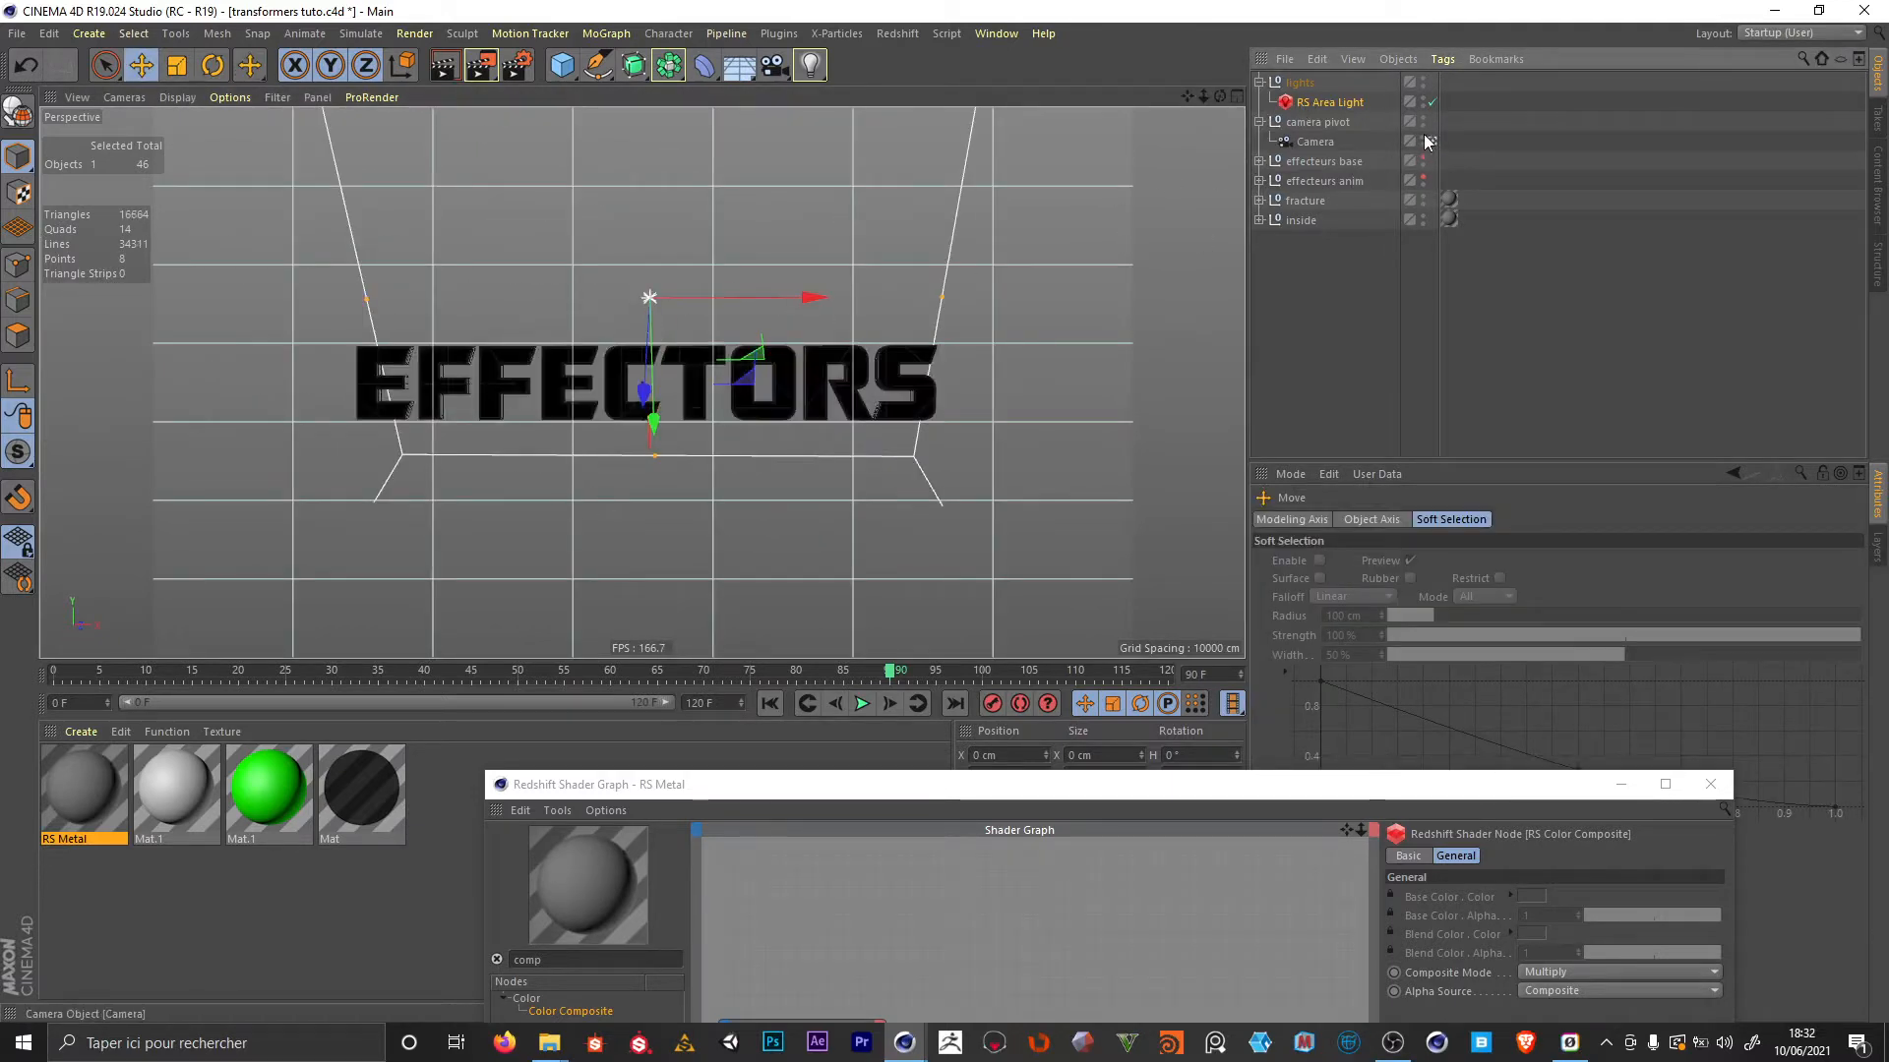
left_click(1424, 137)
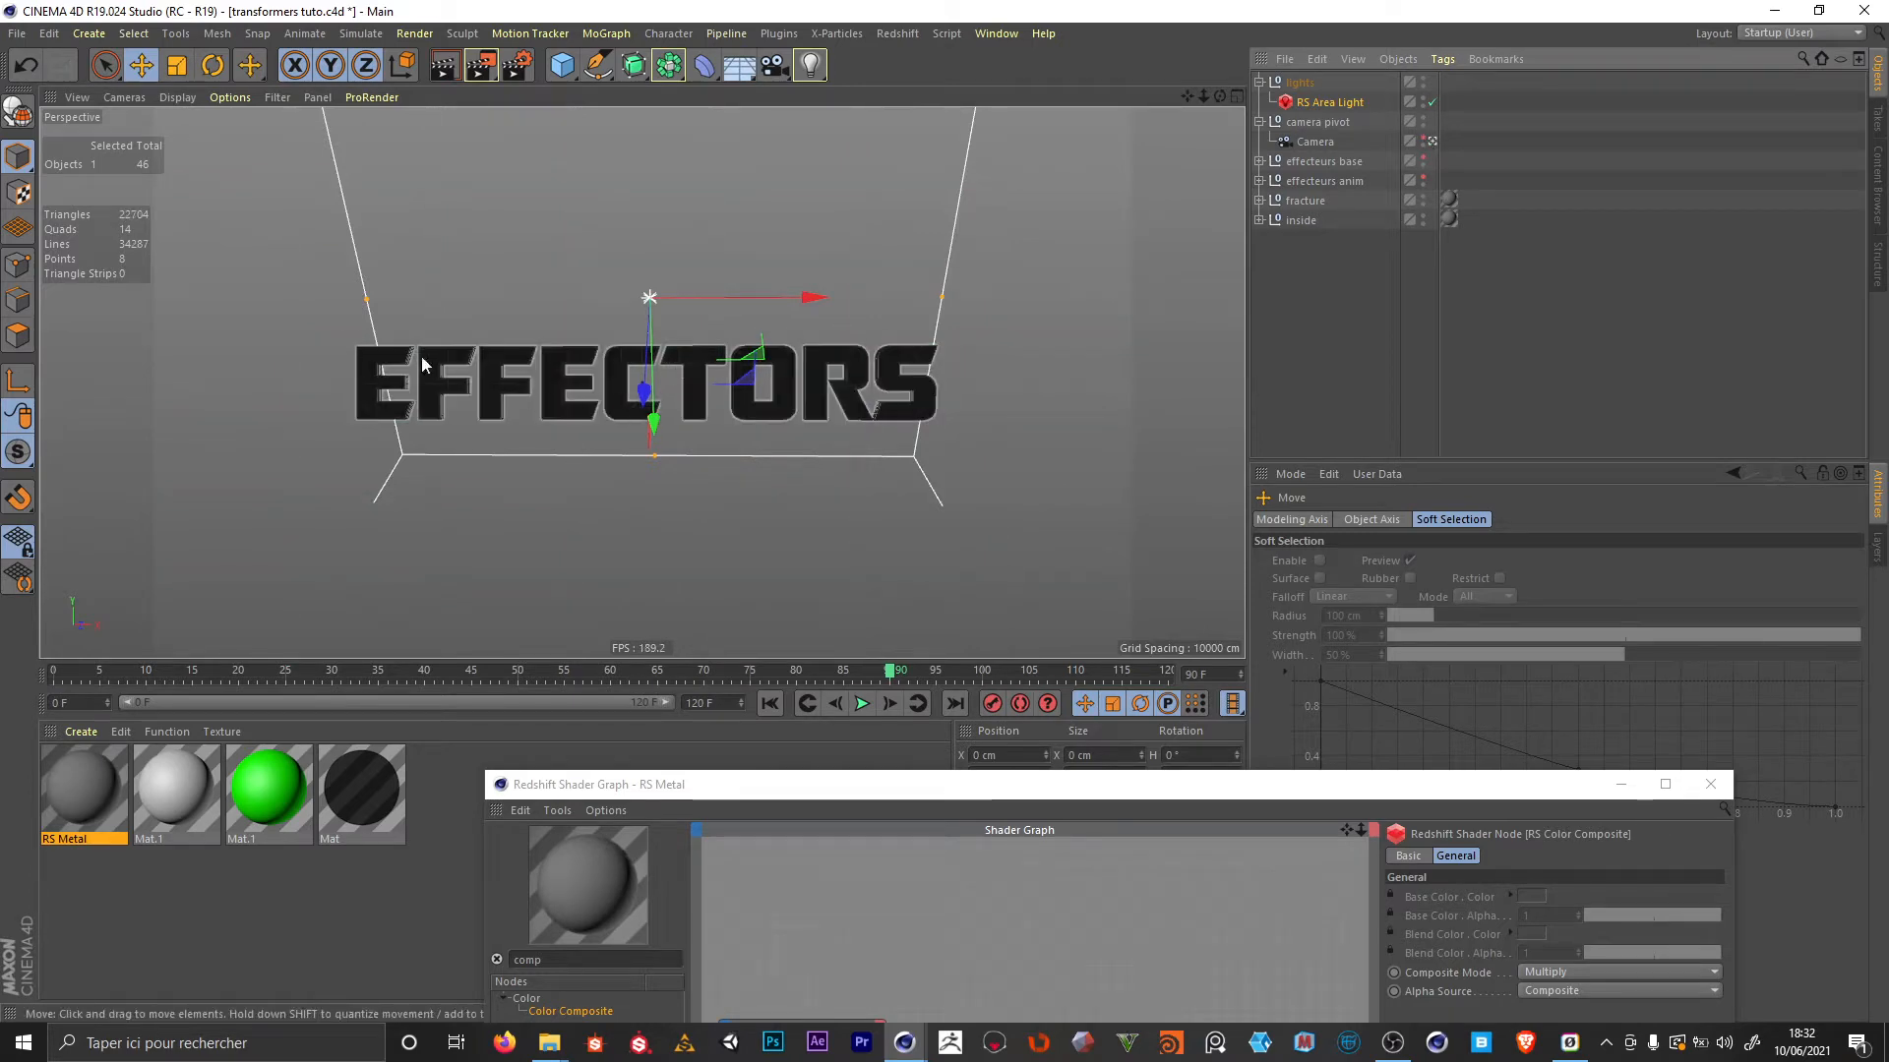
Open the Redshift IPR and start the live preview render
left_click(896, 33)
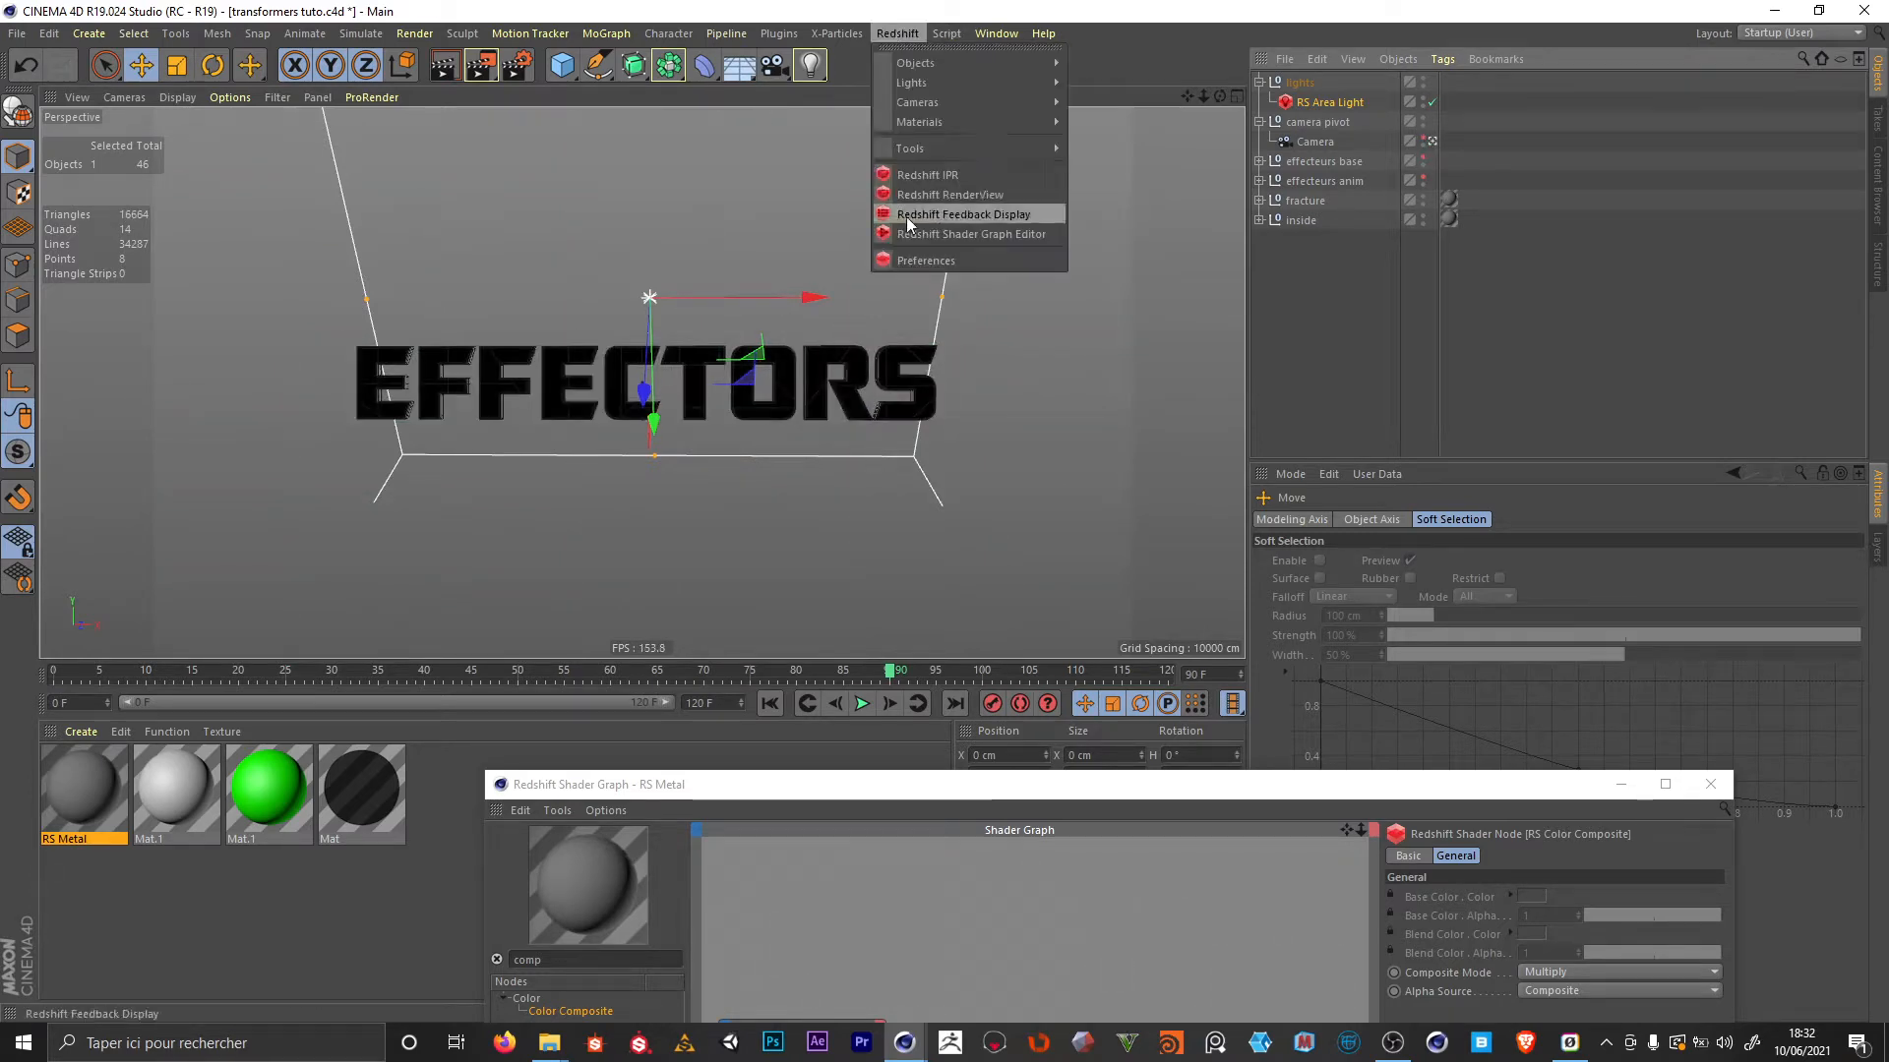
left_click(912, 179)
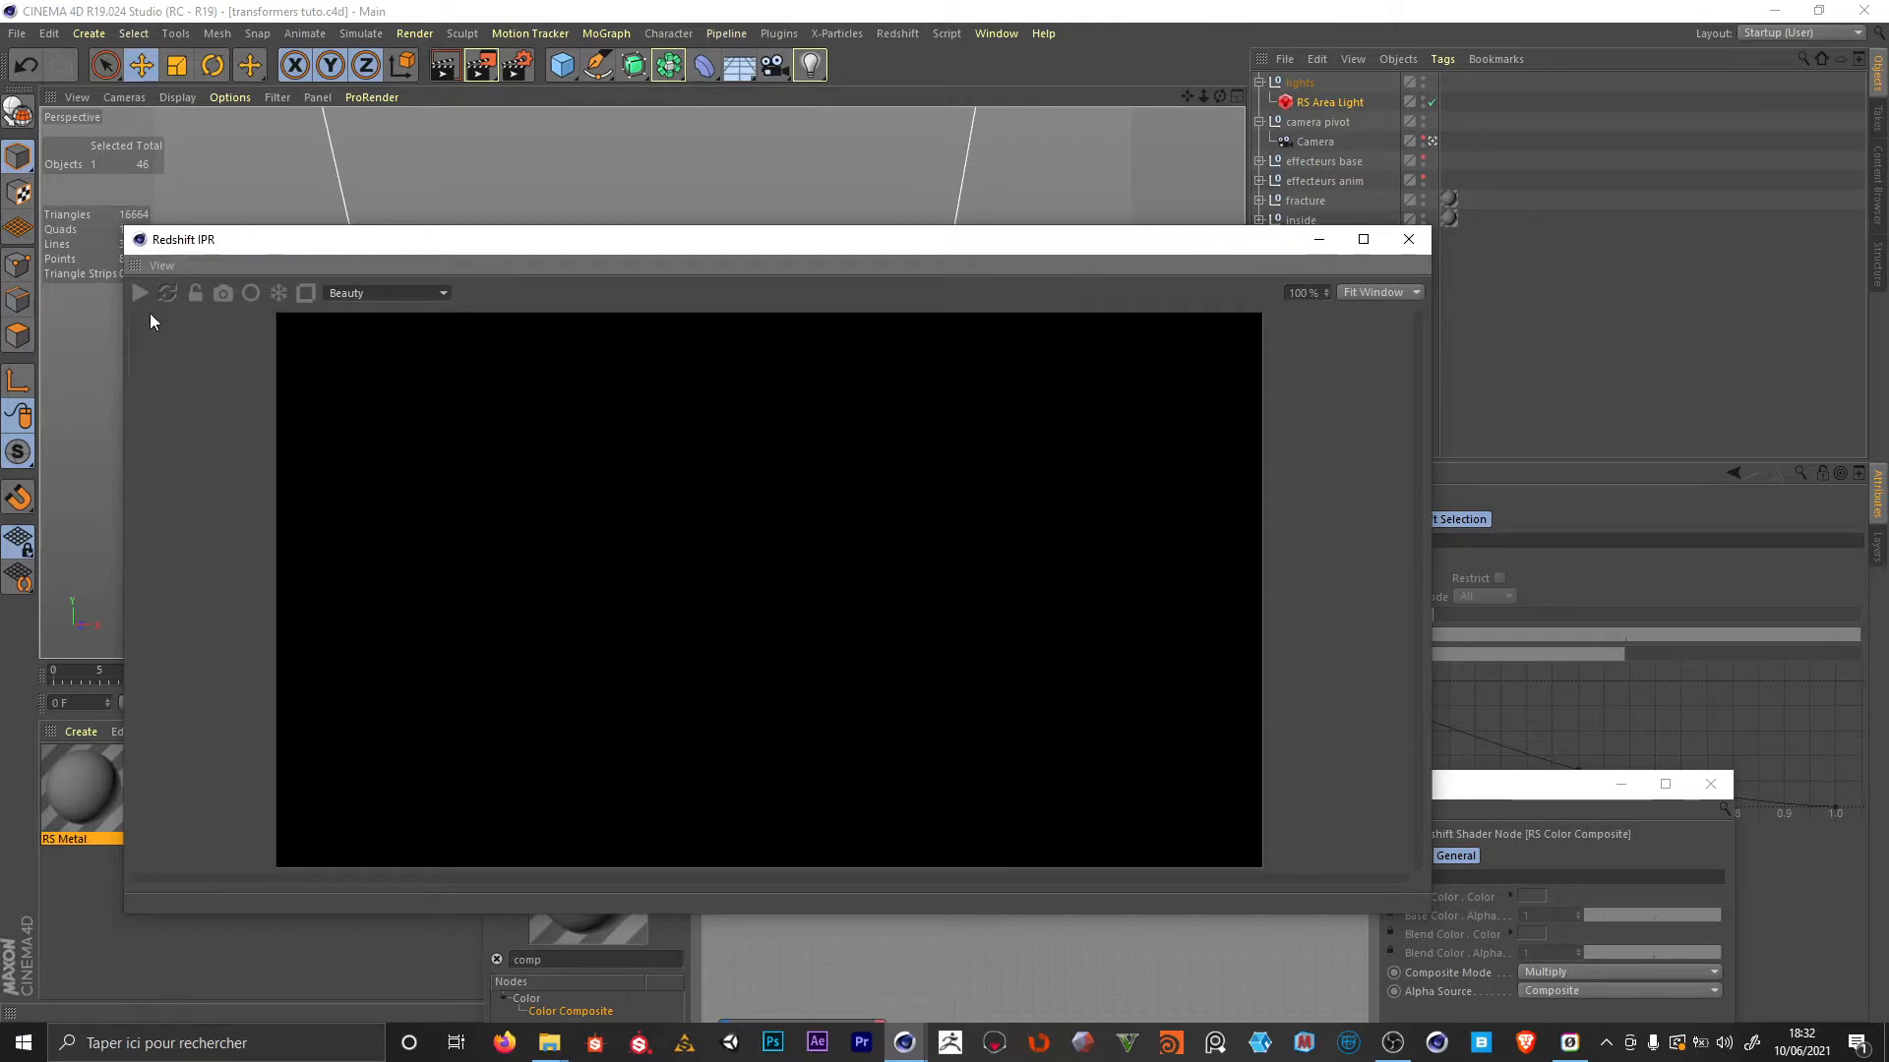
left_click(139, 292)
Expand the fracture null and hide its Connect object from the render
left_click_drag(1291, 246, 1069, 178)
left_click(1259, 200)
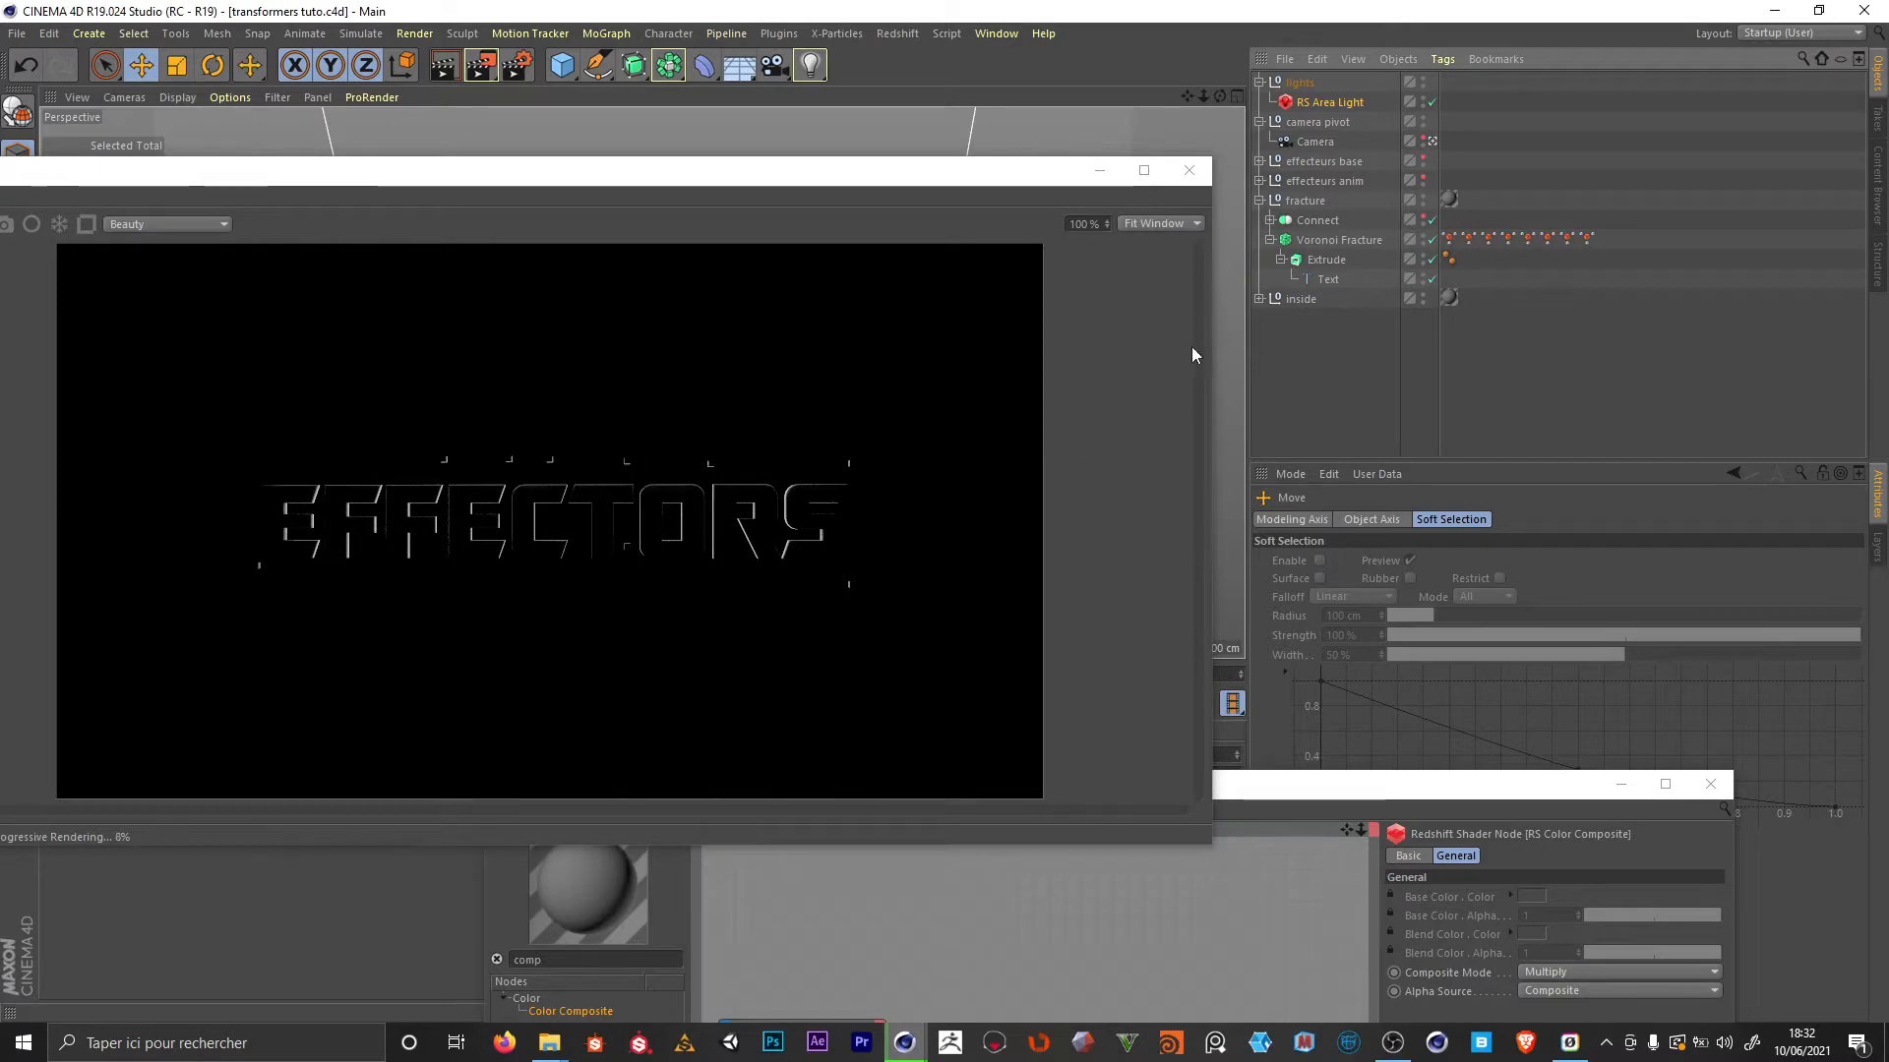
left_click(1424, 225)
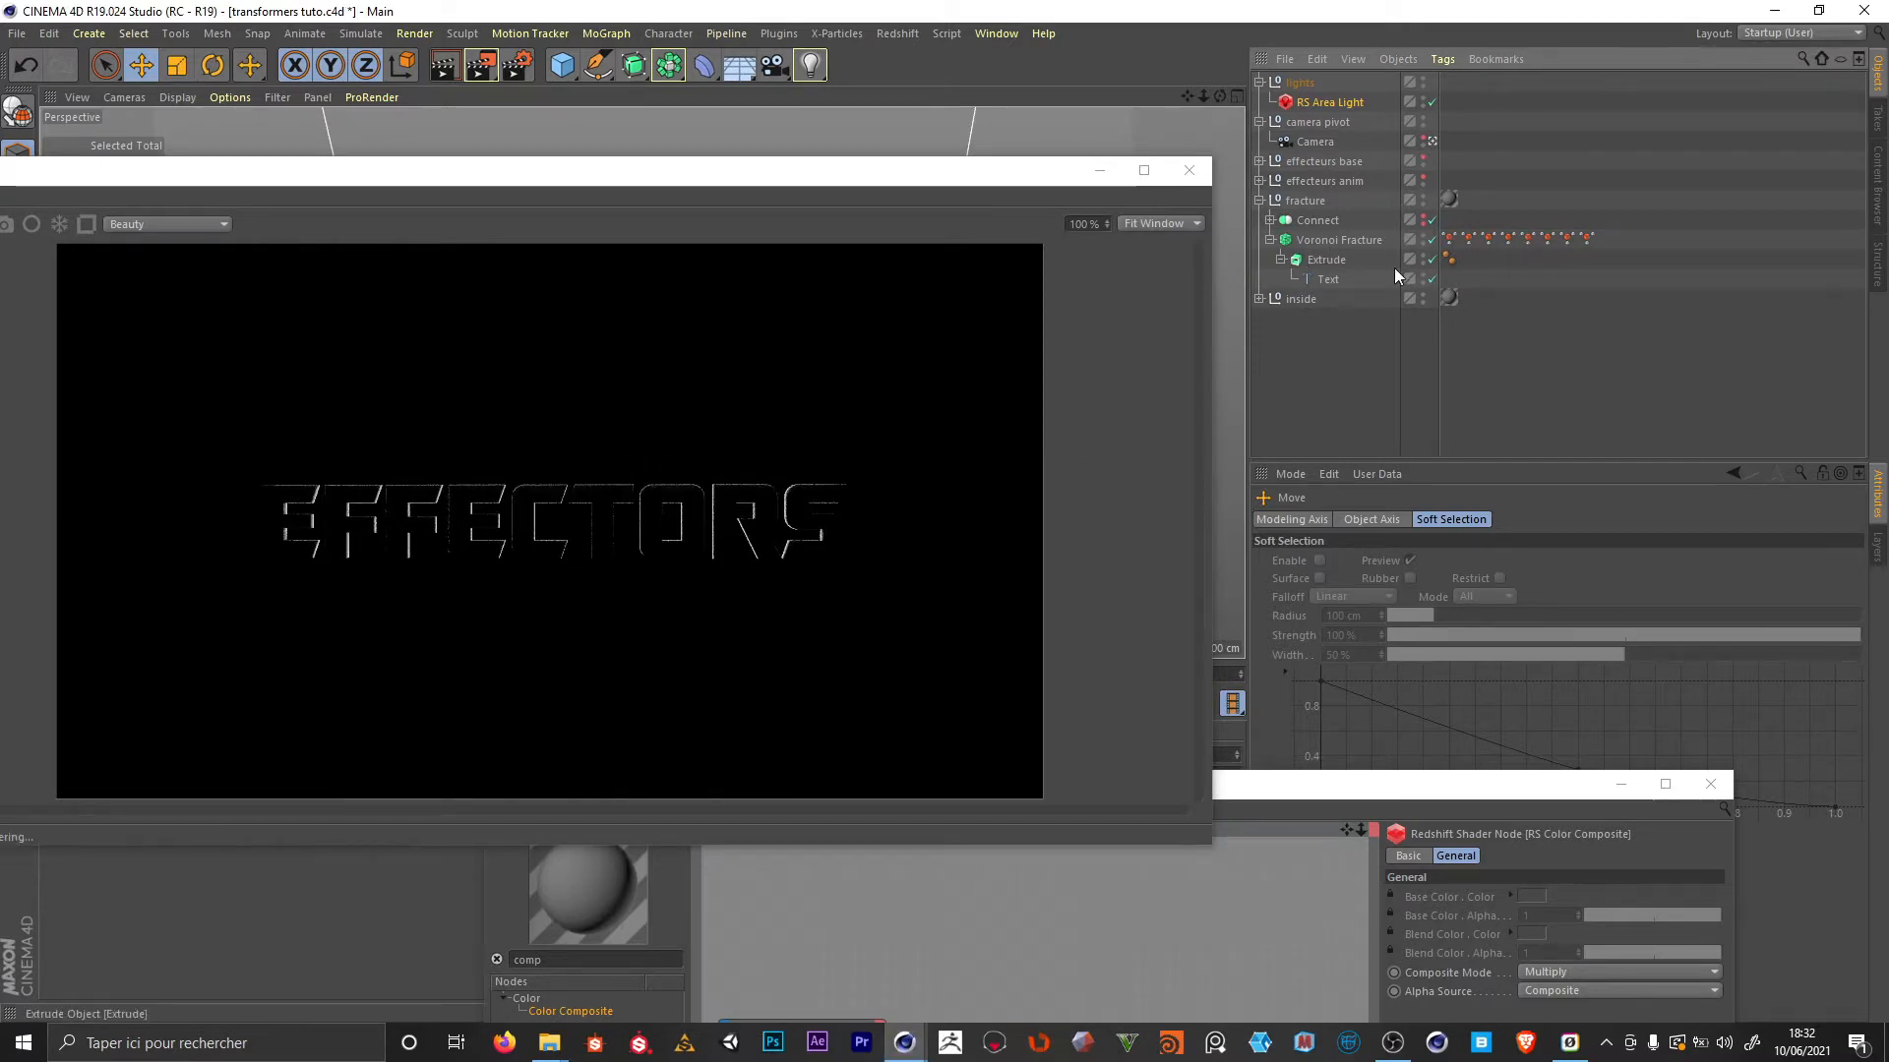
Rename the area light as RS Area Light BACK
left_click(1326, 101)
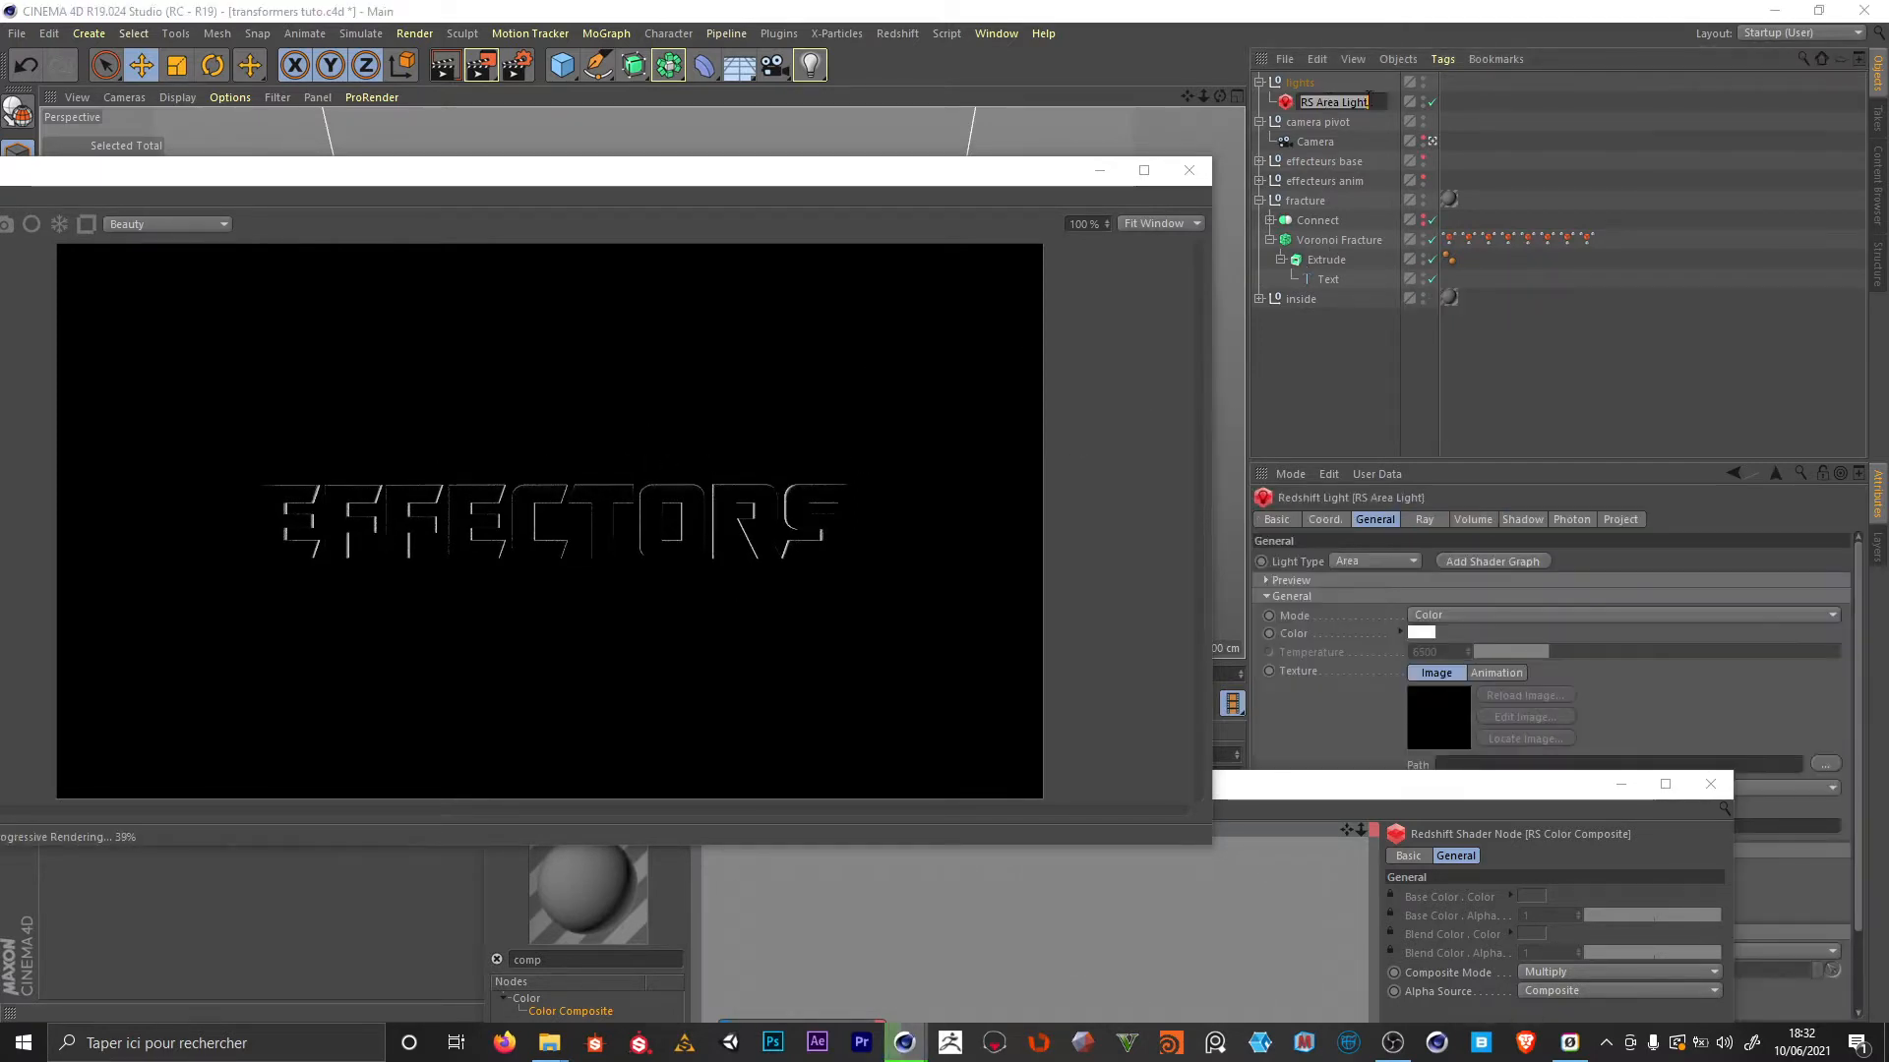
double_click(1328, 101)
type("BACK")
key("Return")
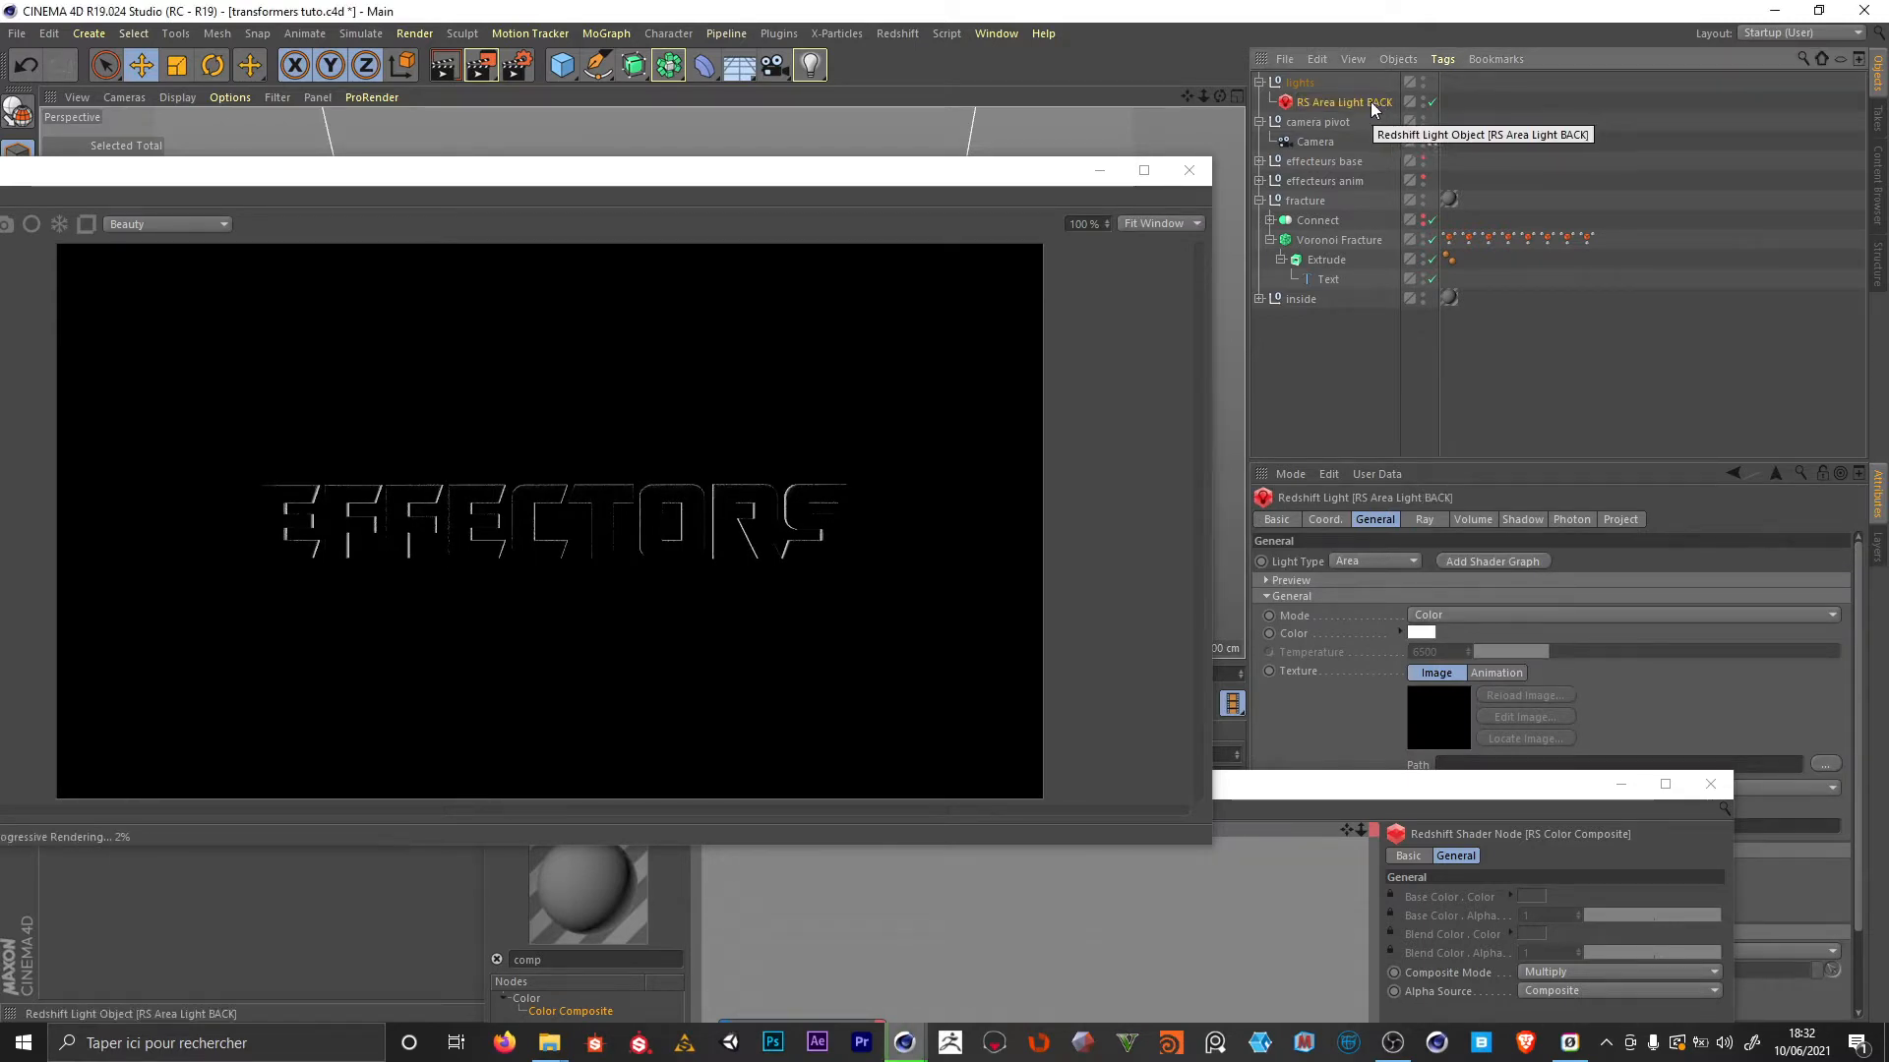
Duplicate the back area light inside the lights null and name the copy RS Area Light LEFT
left_click_drag(1313, 108, 1300, 108, "ctrl")
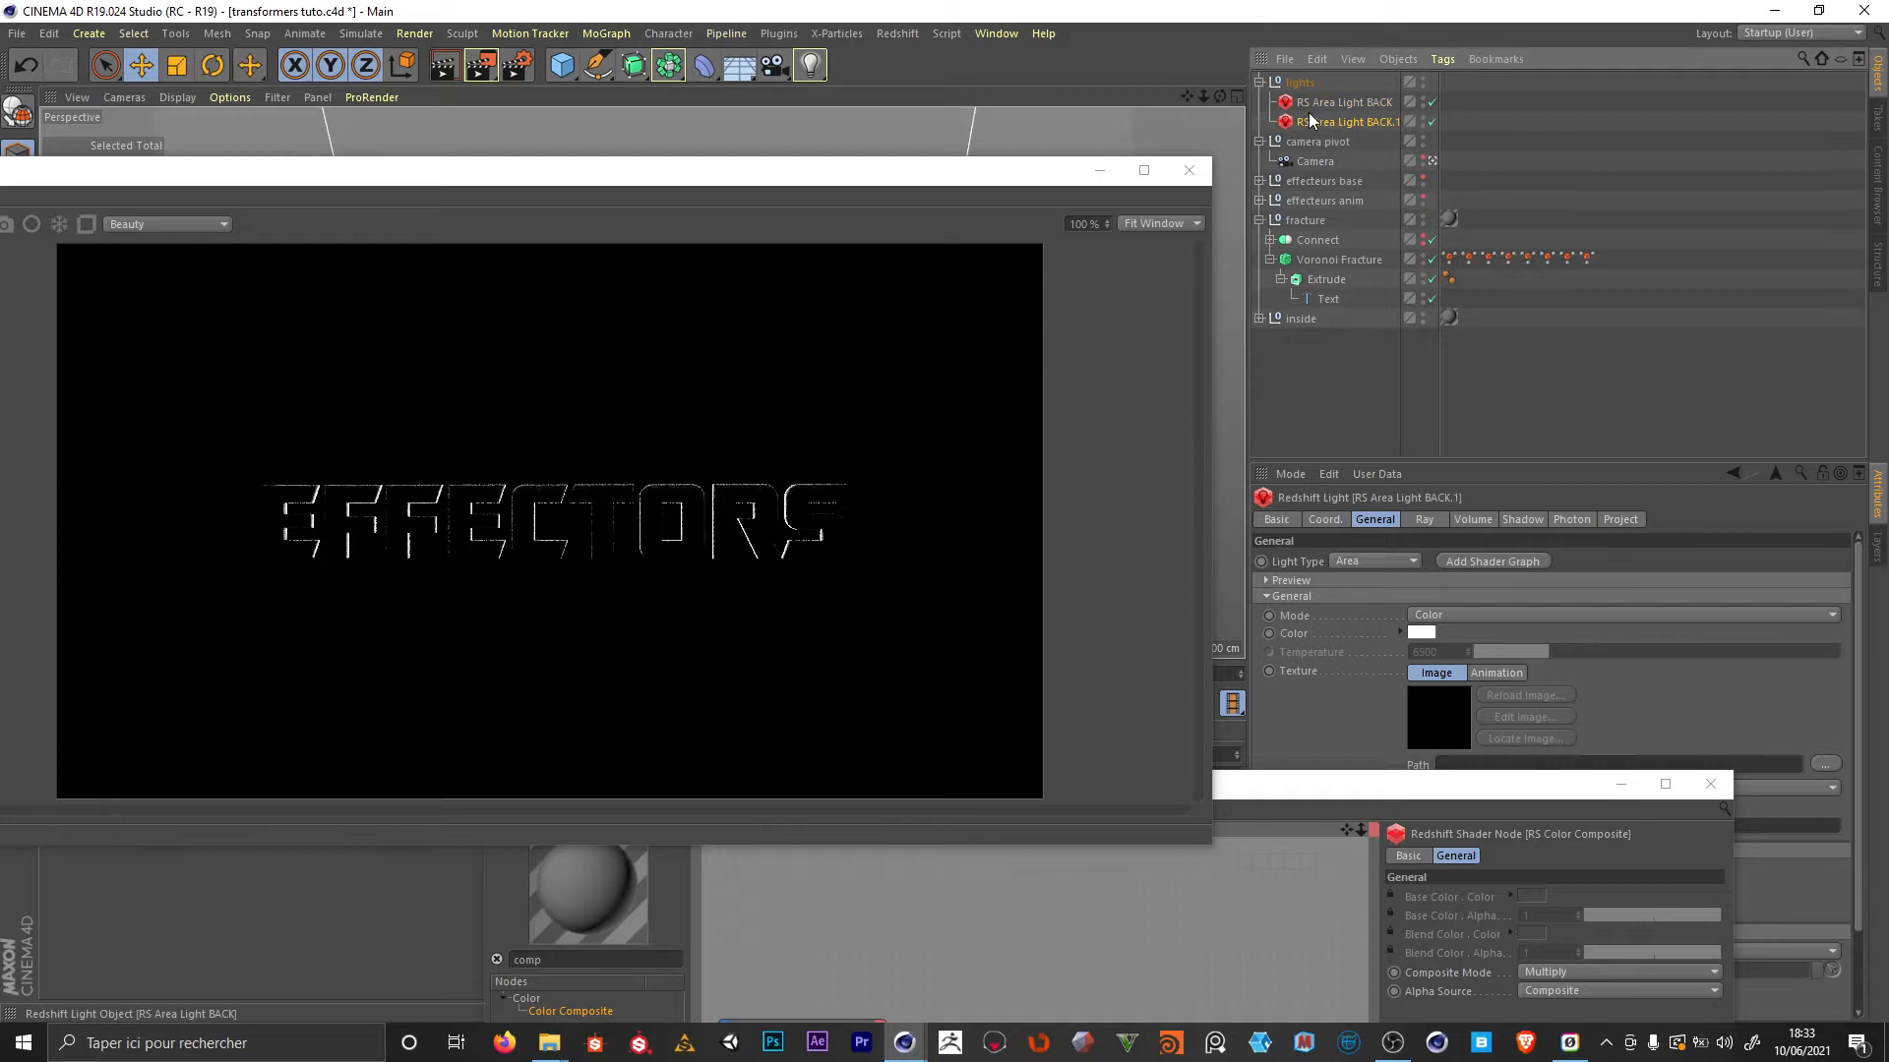
double_click(1376, 120)
left_click(1413, 121)
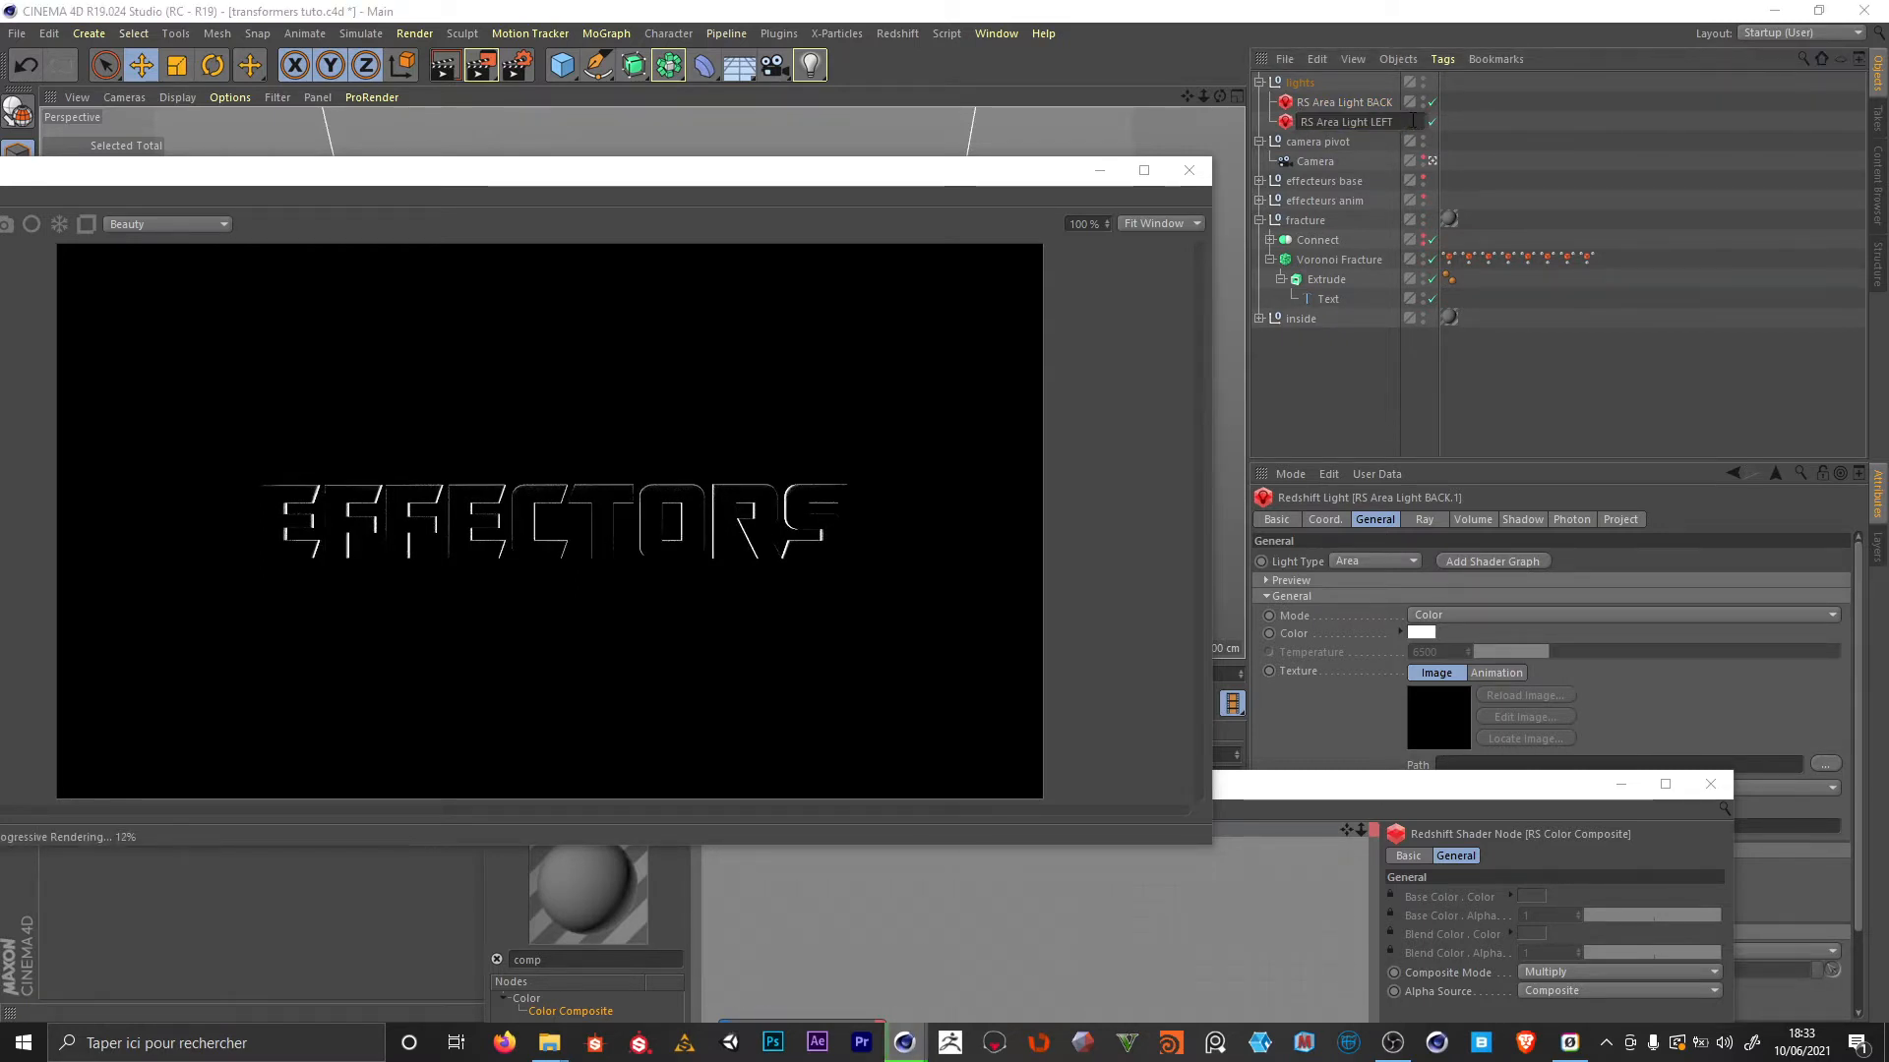
key("Return")
Rotate the LEFT area light sideways and move it beyond the text's left end so it lights the letters from there
left_click_drag(748, 171, 854, 617)
key("r")
left_click_drag(740, 421, 387, 421)
key("e")
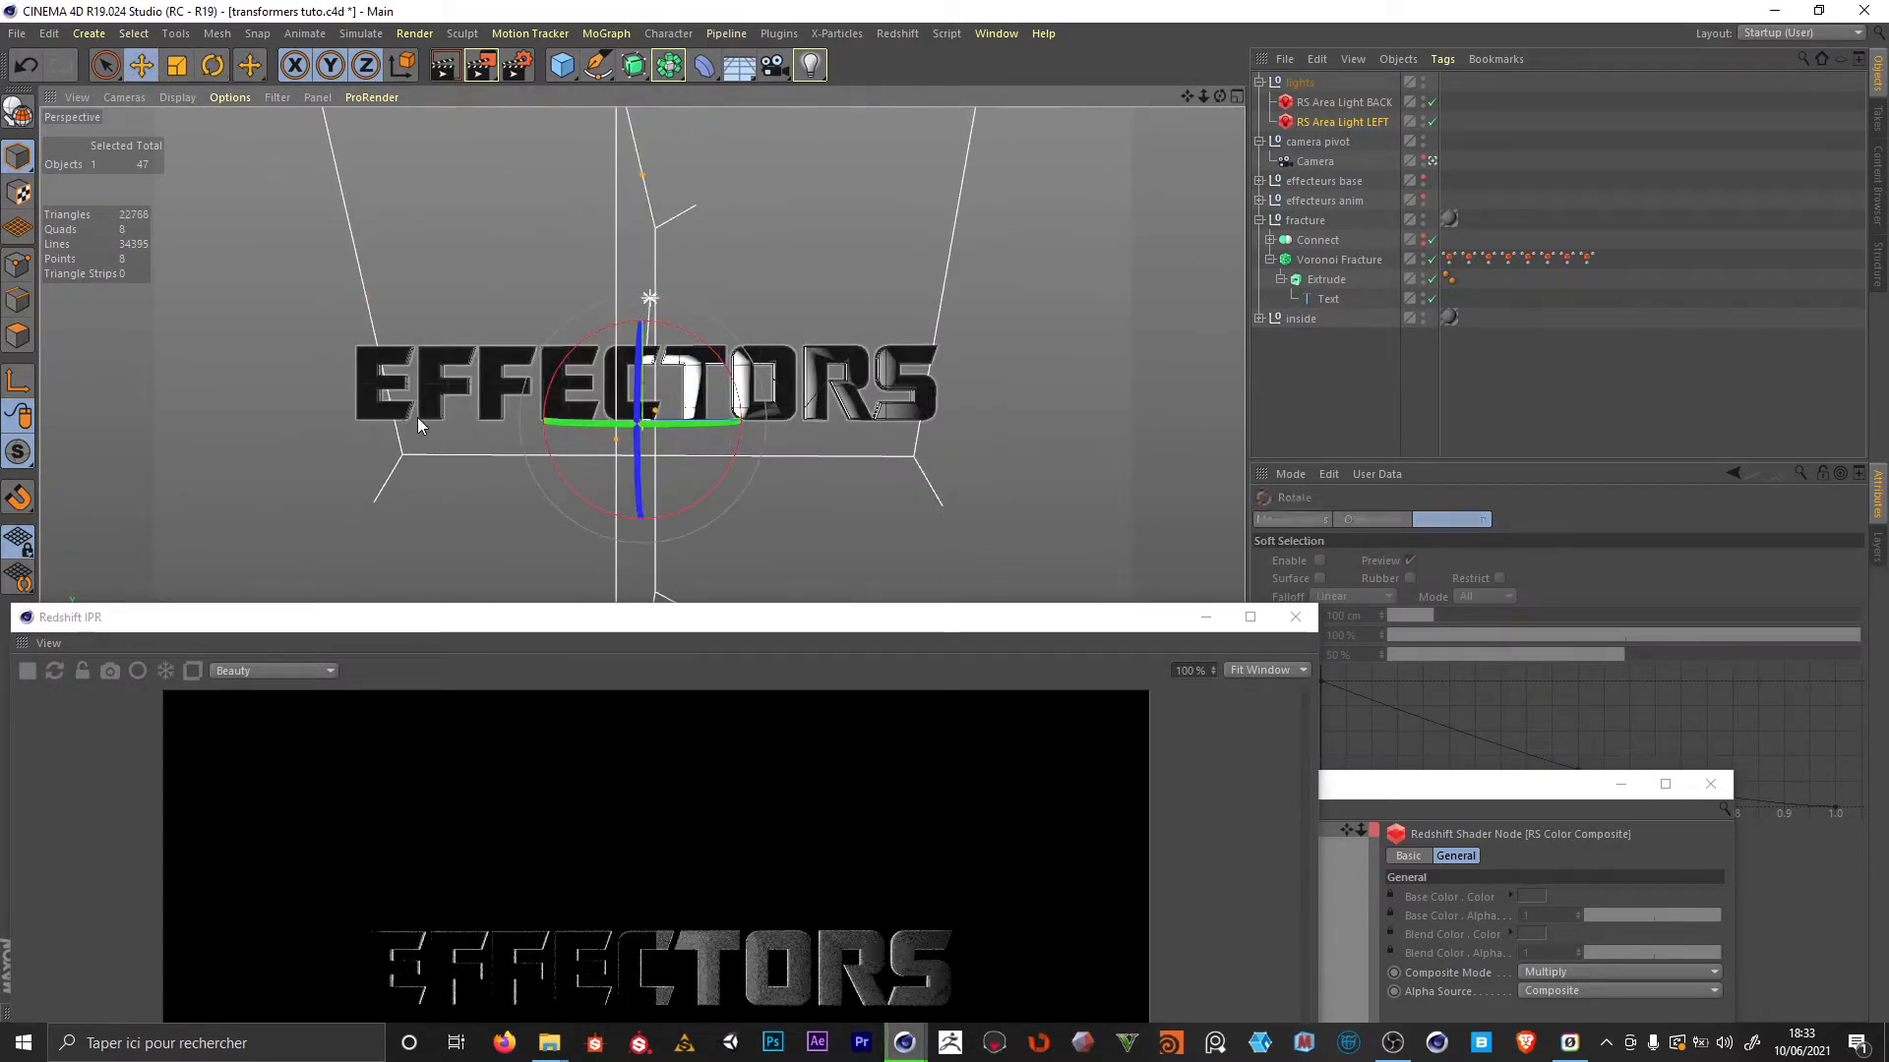
left_click_drag(799, 423, 352, 419)
left_click_drag(769, 632, 1037, 214)
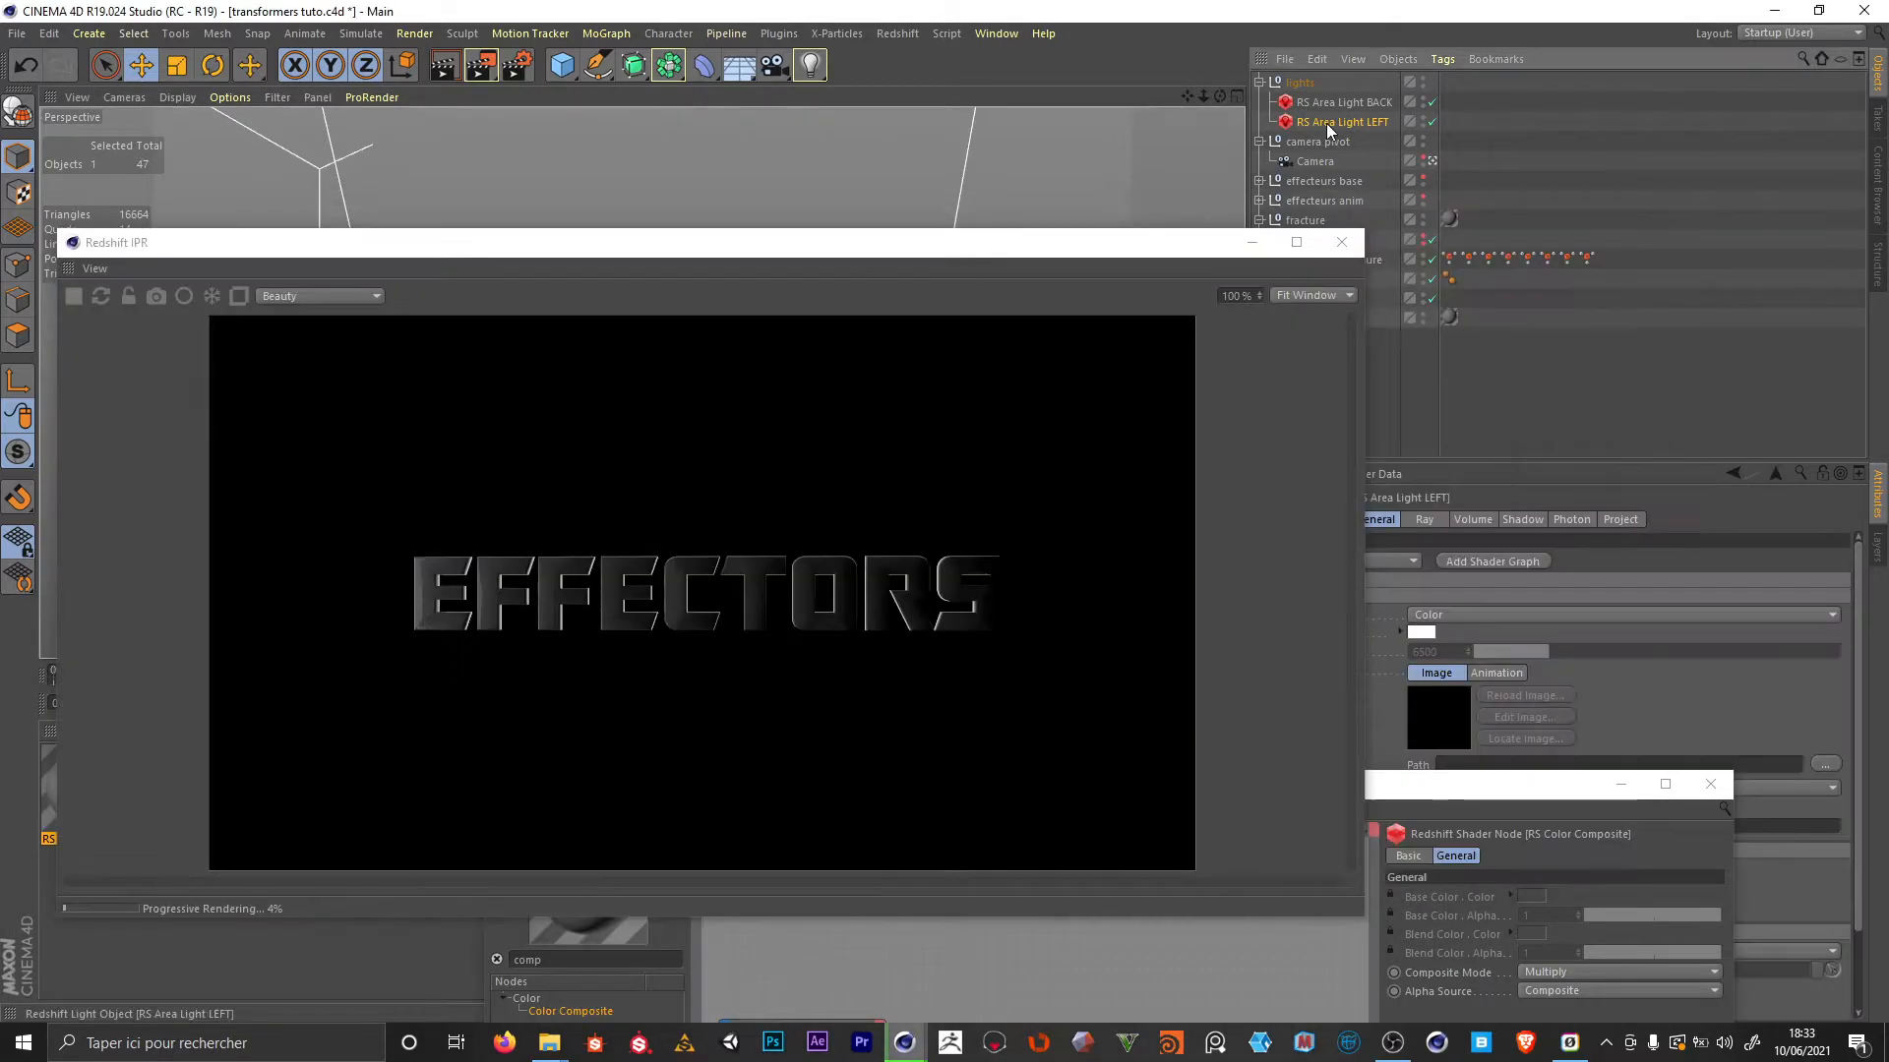
Duplicate the LEFT area light inside the lights null and name the copy RS Area Light FRONT
left_click_drag(1326, 122, 1337, 152, "ctrl")
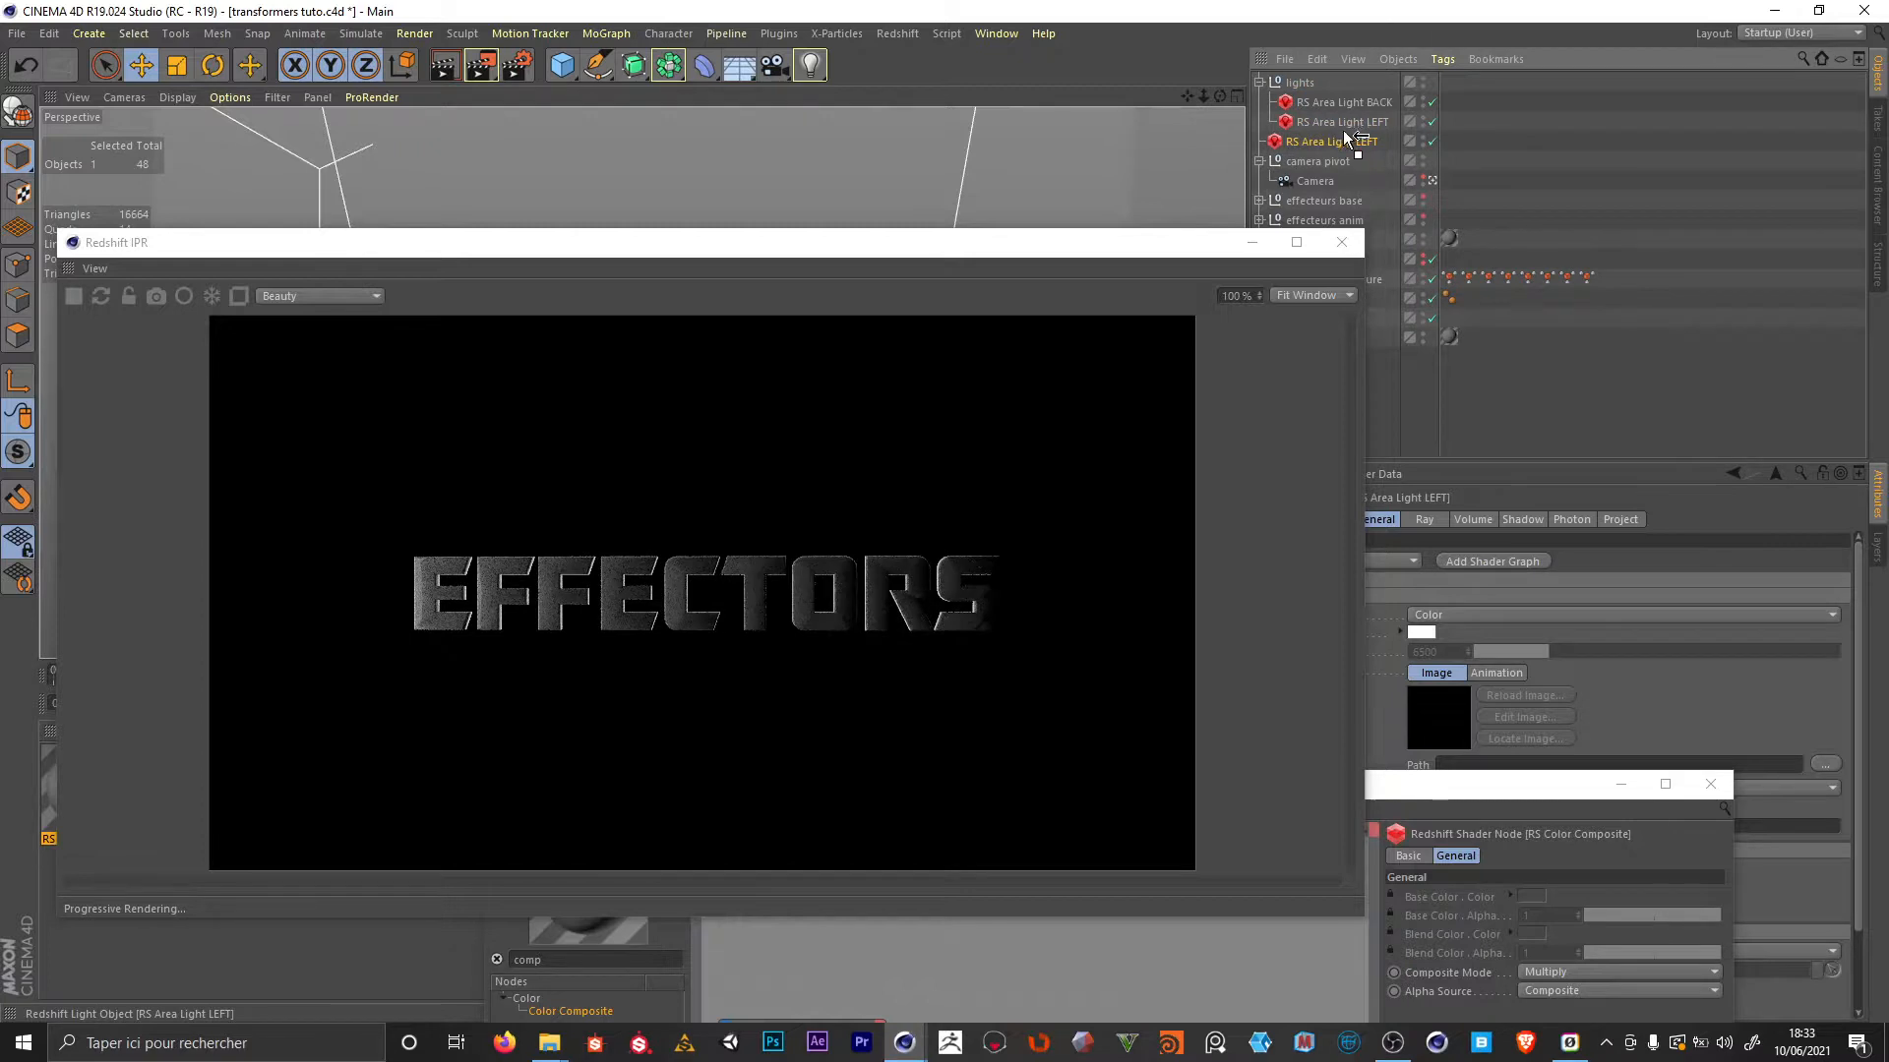
double_click(1344, 143)
key("End")
key("BackSpace")
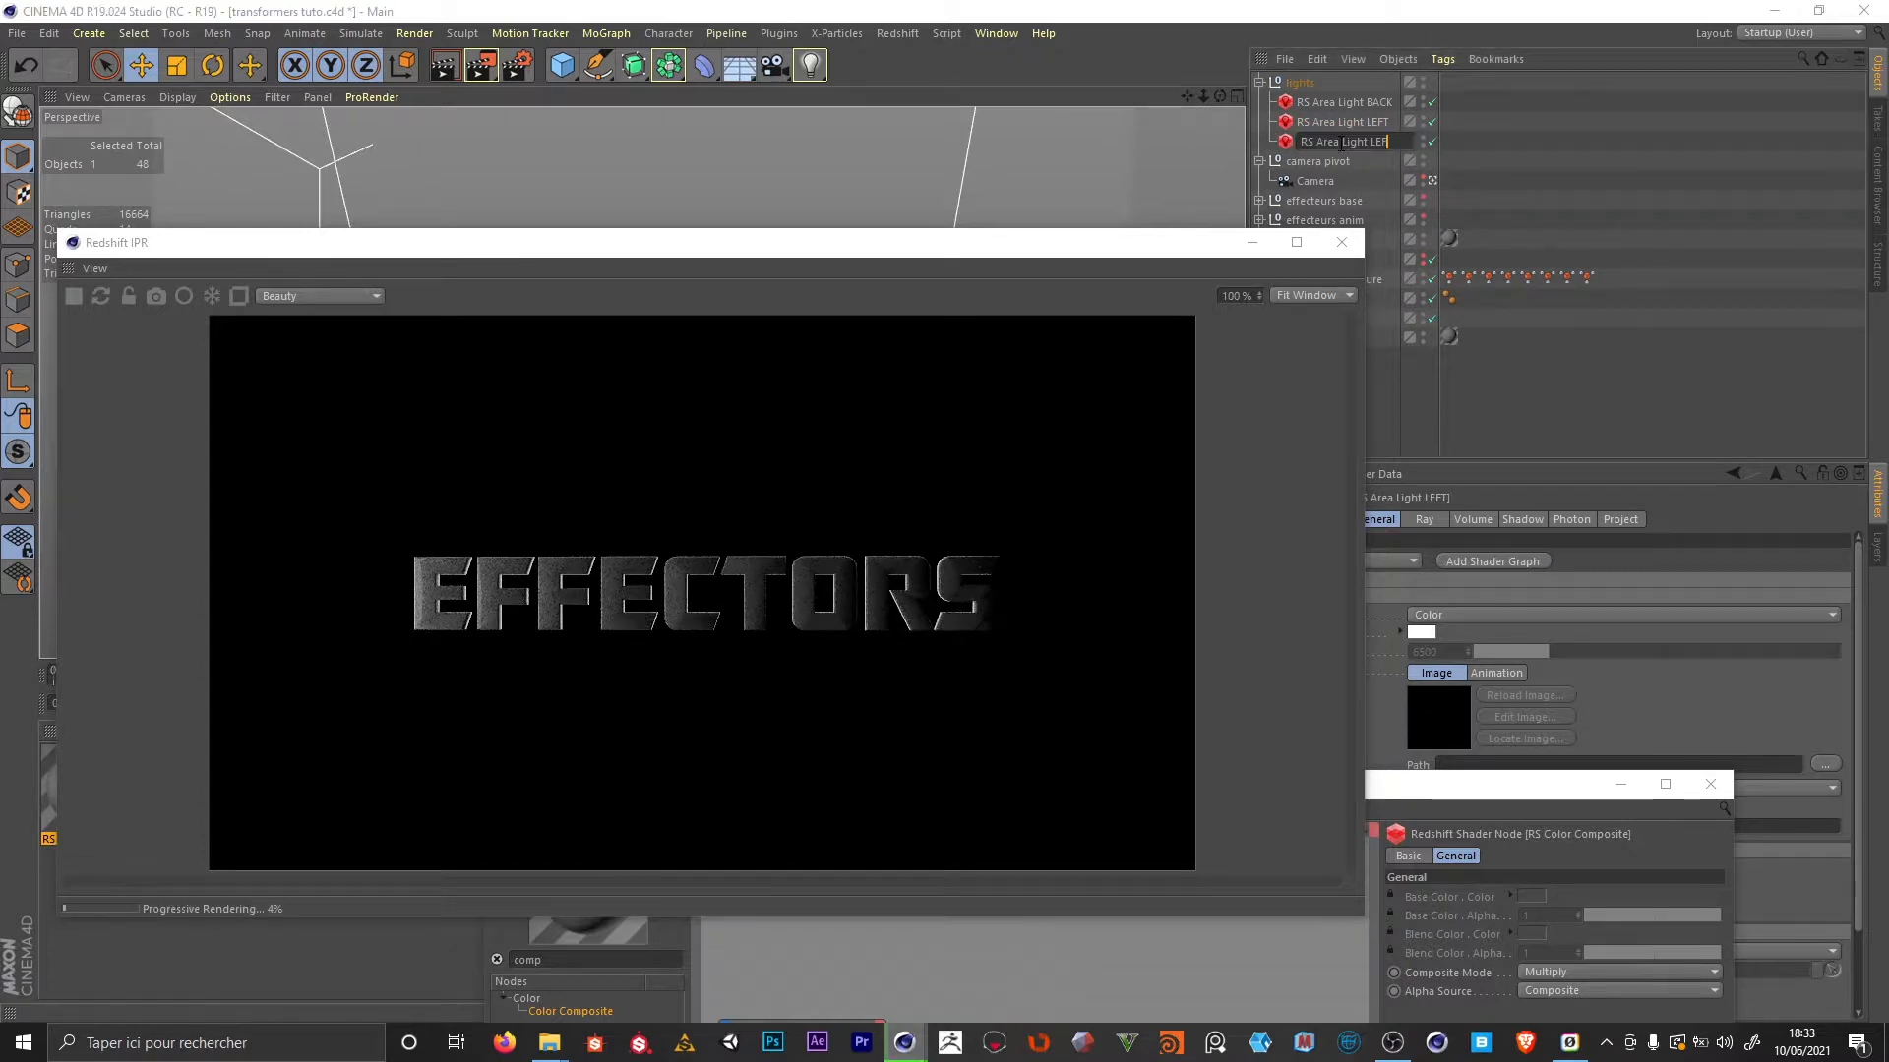
type("FRONT")
key("Return")
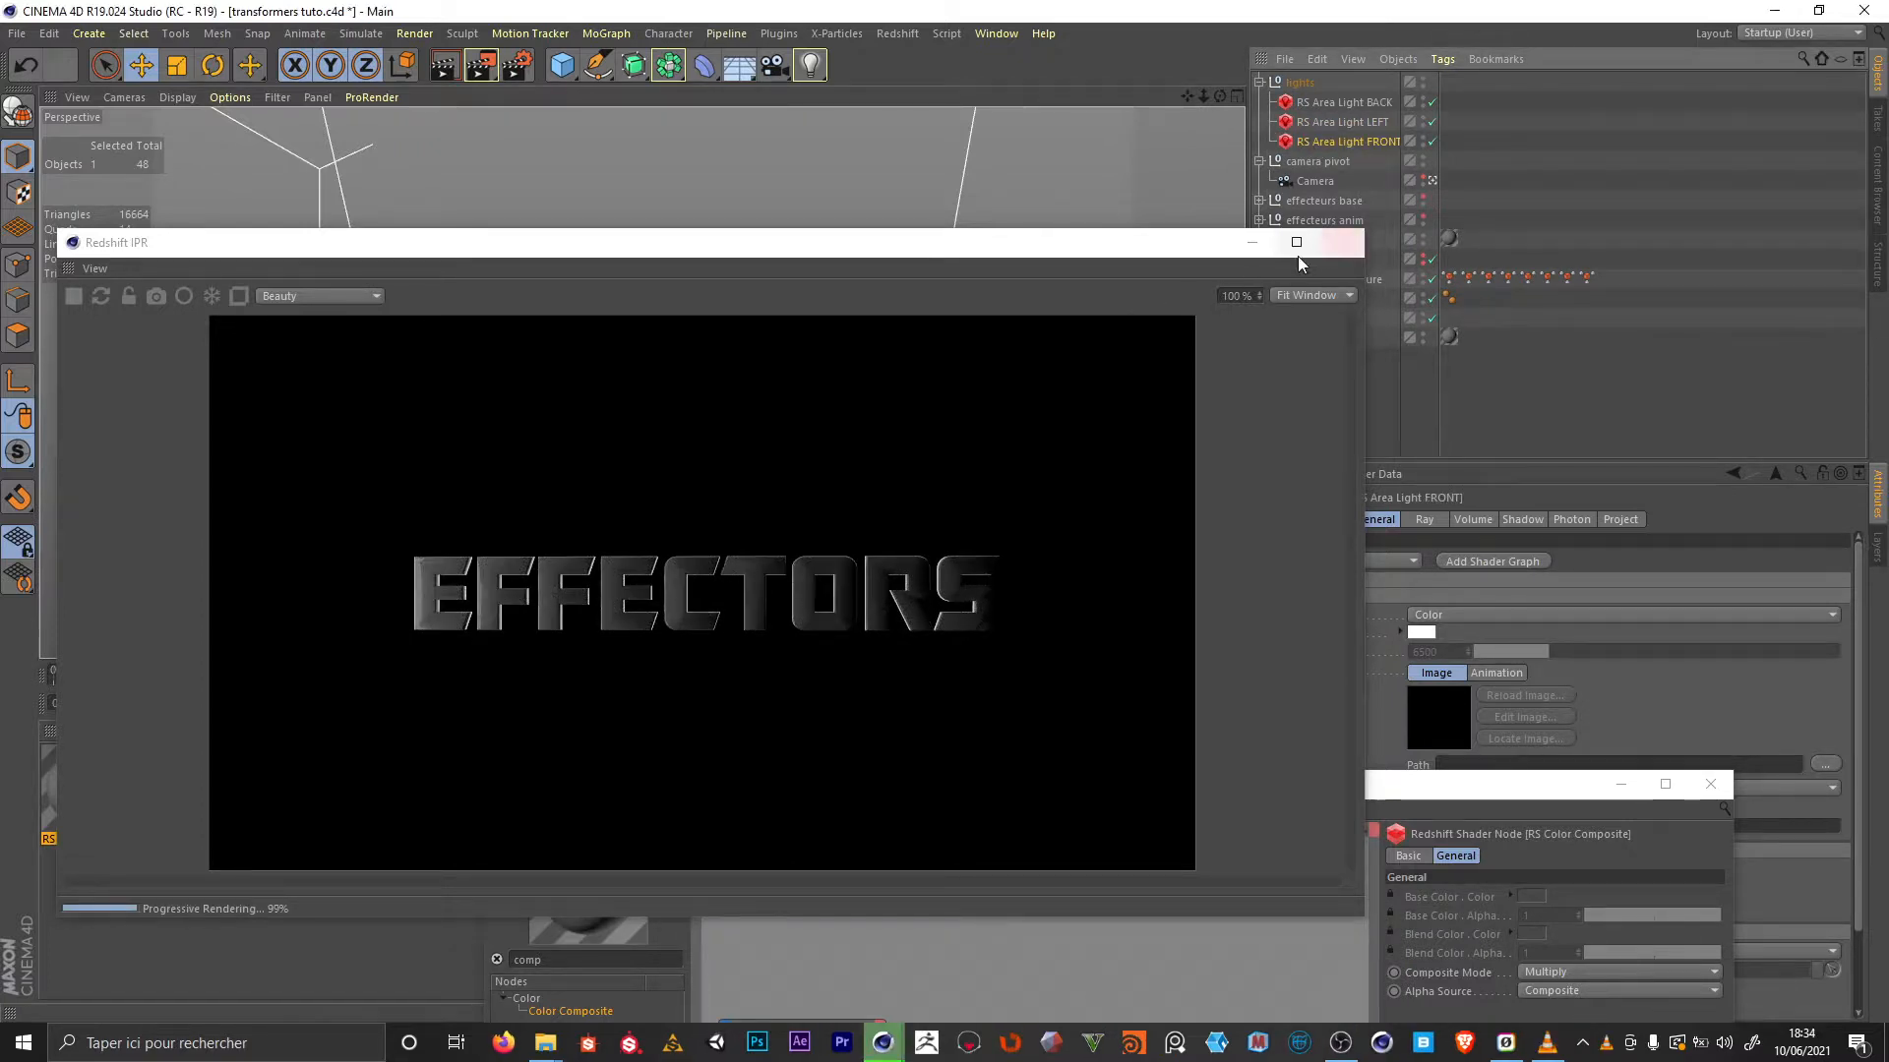
Leave the scene camera and rotate the FRONT area light to change its tilt
left_click_drag(1127, 252, 1177, 697)
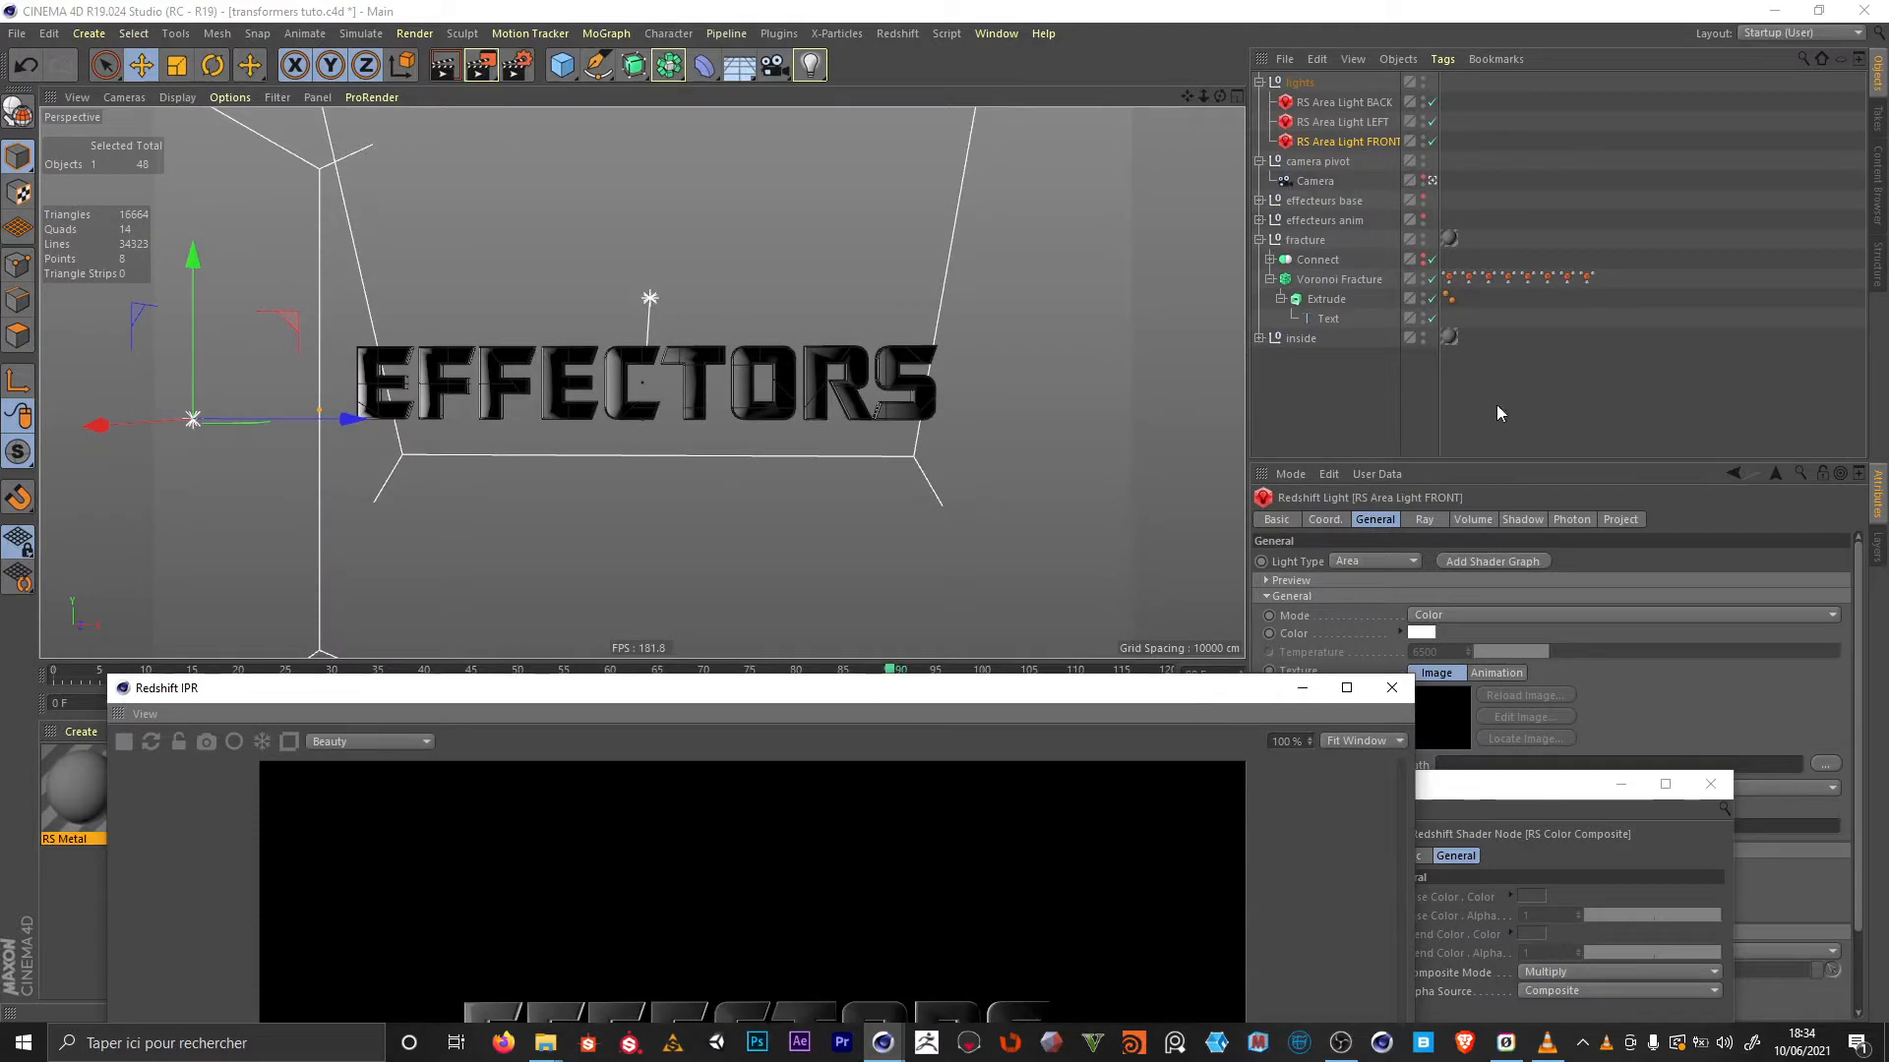
left_click(1432, 182)
left_click_drag(644, 413, 723, 497, "alt")
key("r")
left_click_drag(451, 543, 480, 467)
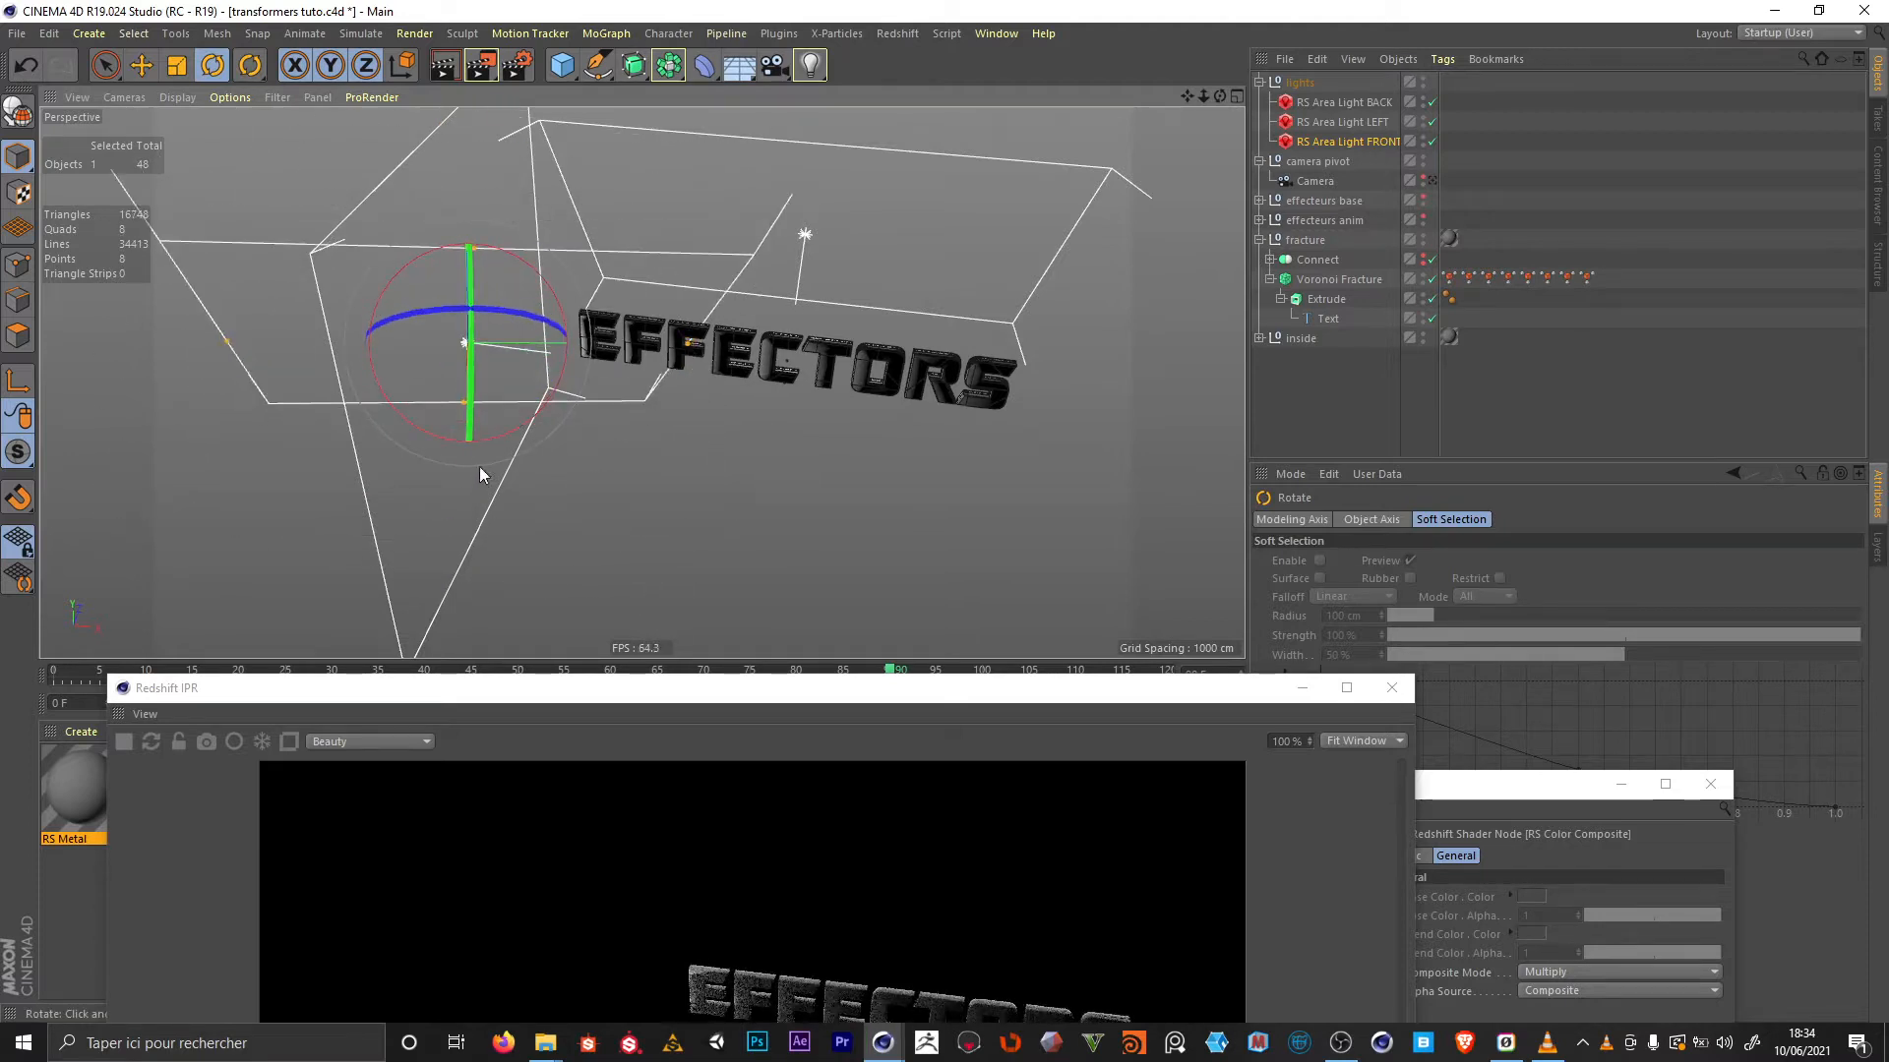
Using the orthographic views, move the FRONT area light in front of and below the text's right end
key("e")
key("F2")
left_click_drag(827, 272, 1056, 346)
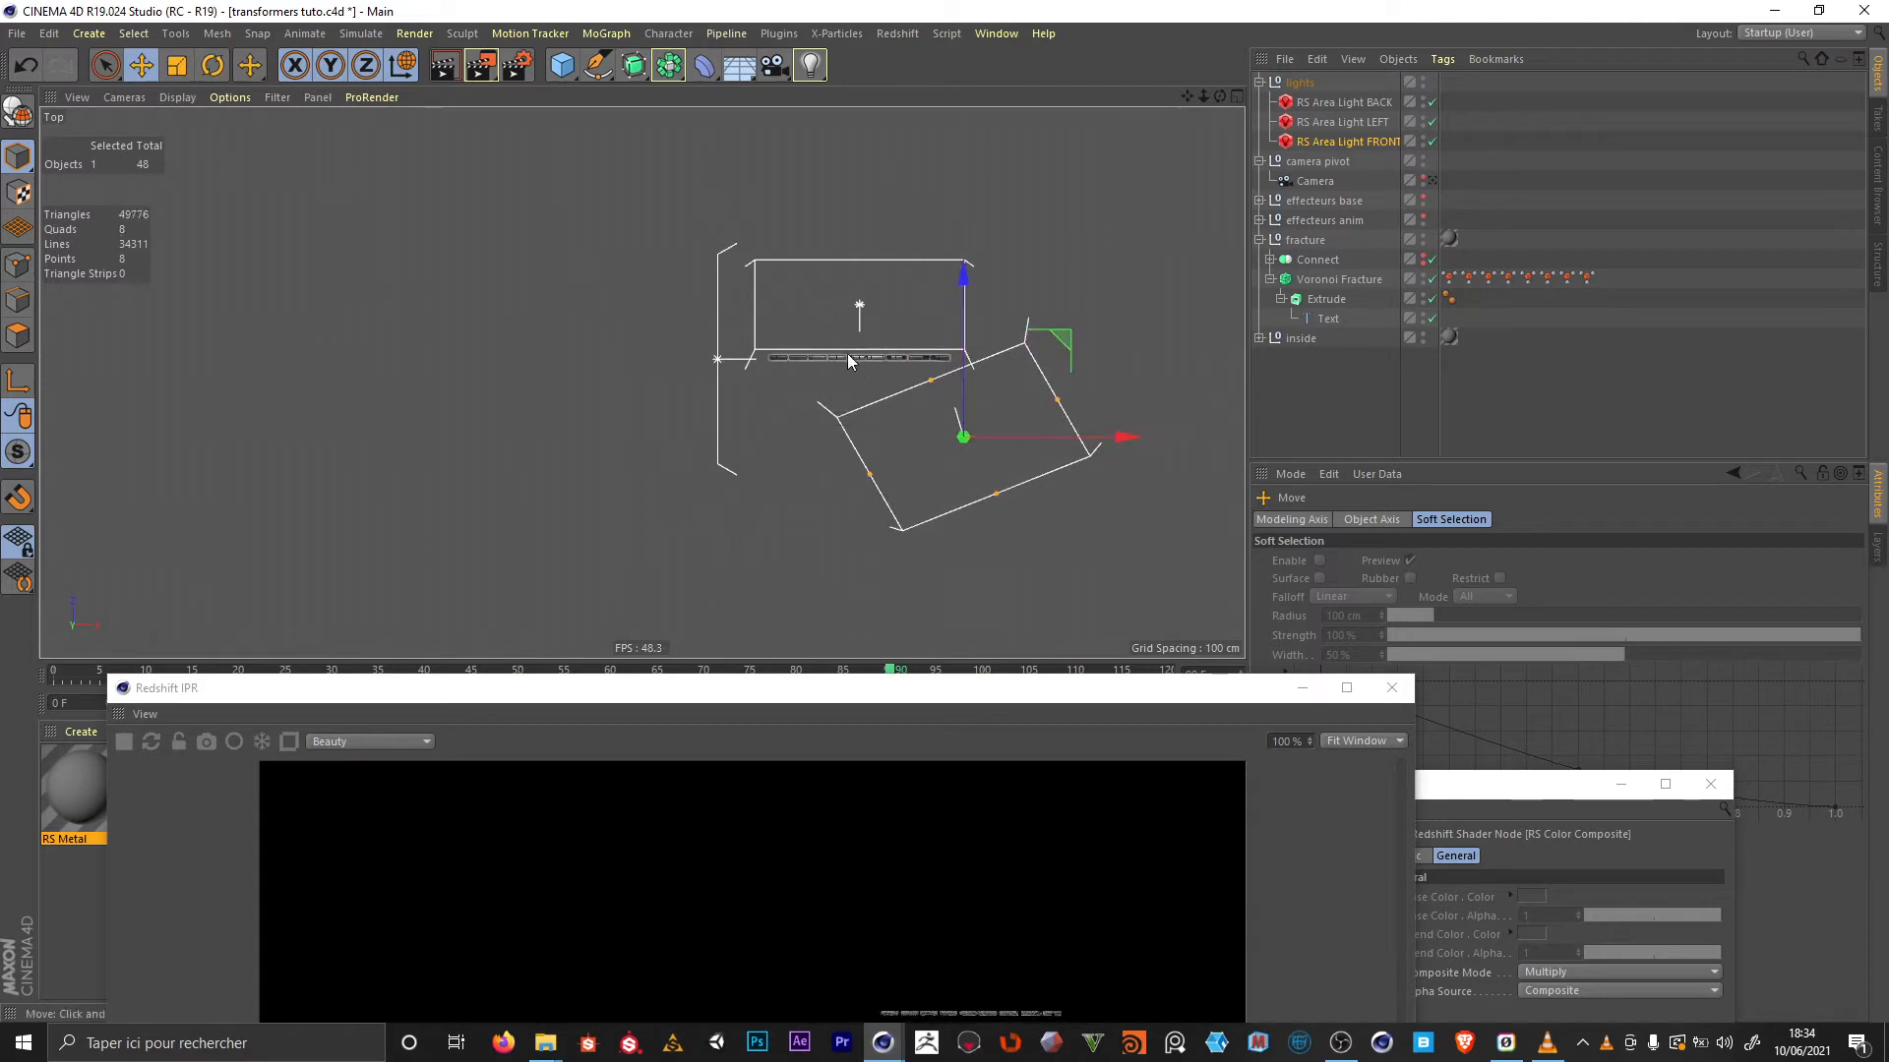
key("F5")
left_click_drag(1082, 486, 1108, 547)
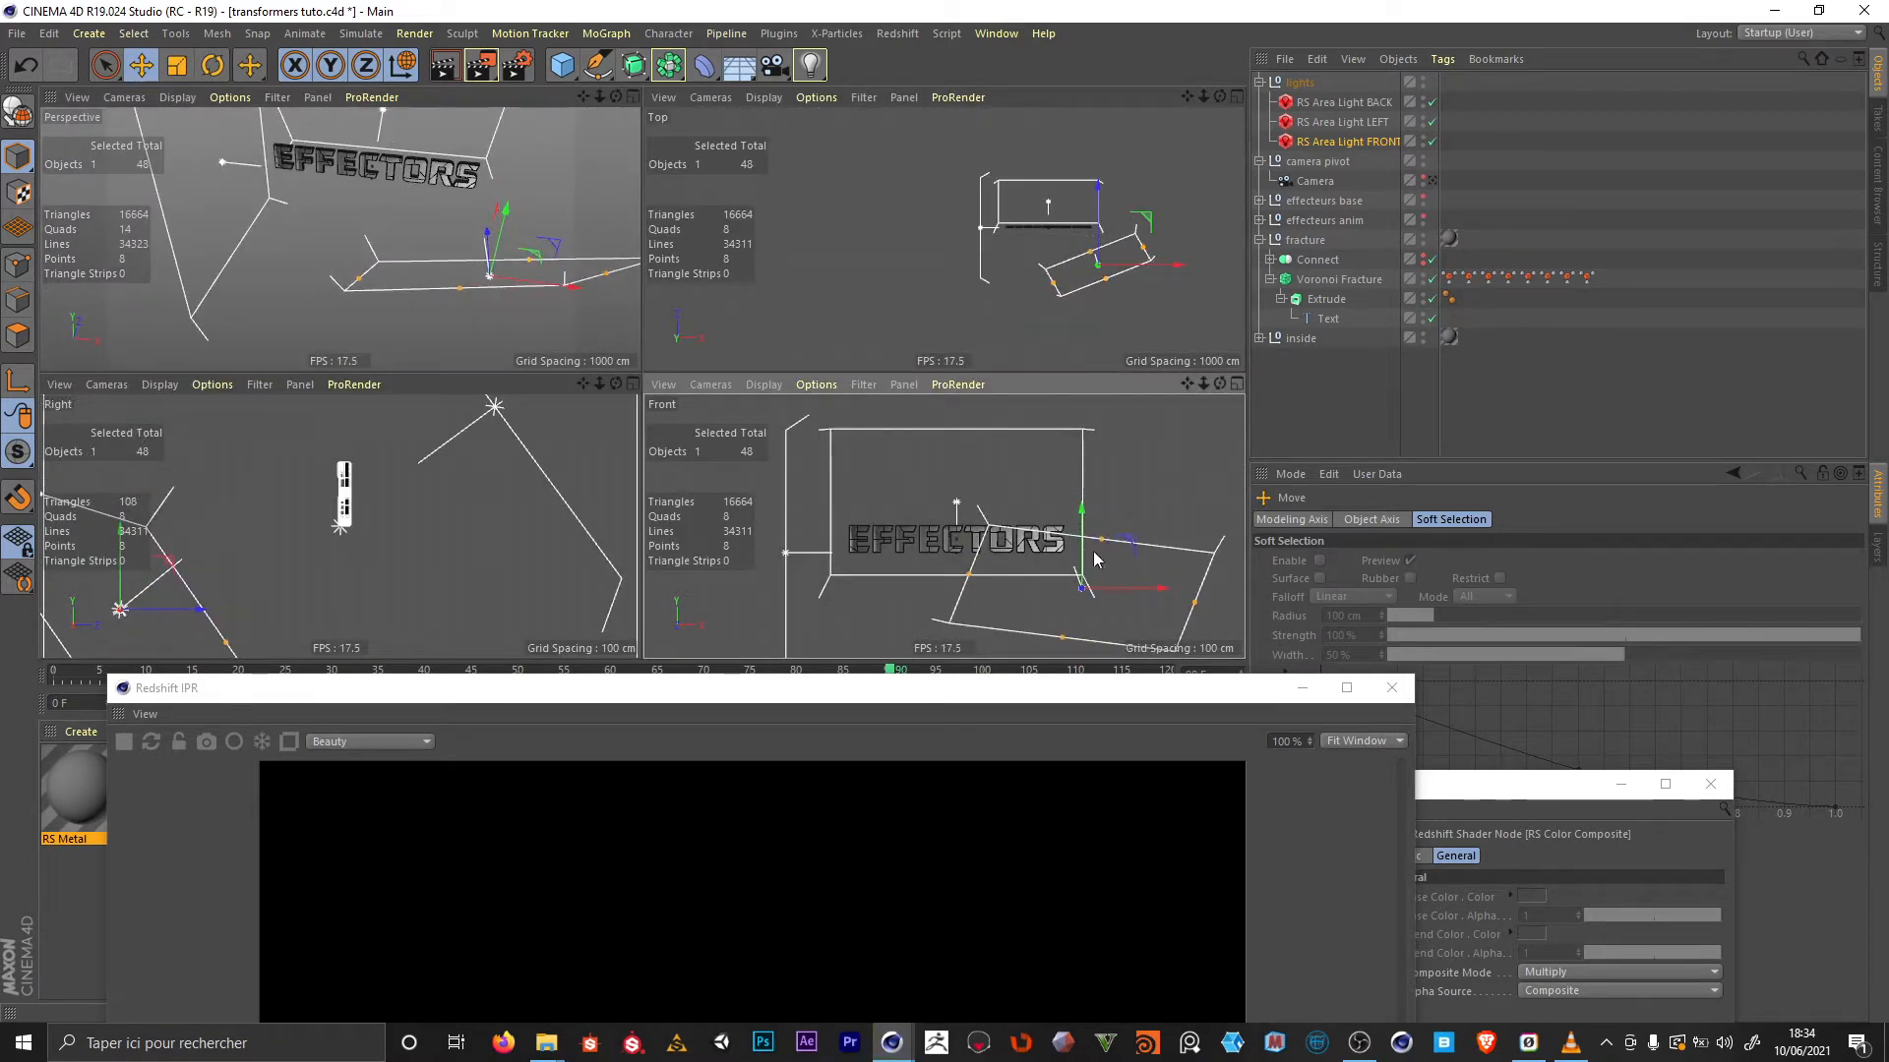
key("F1")
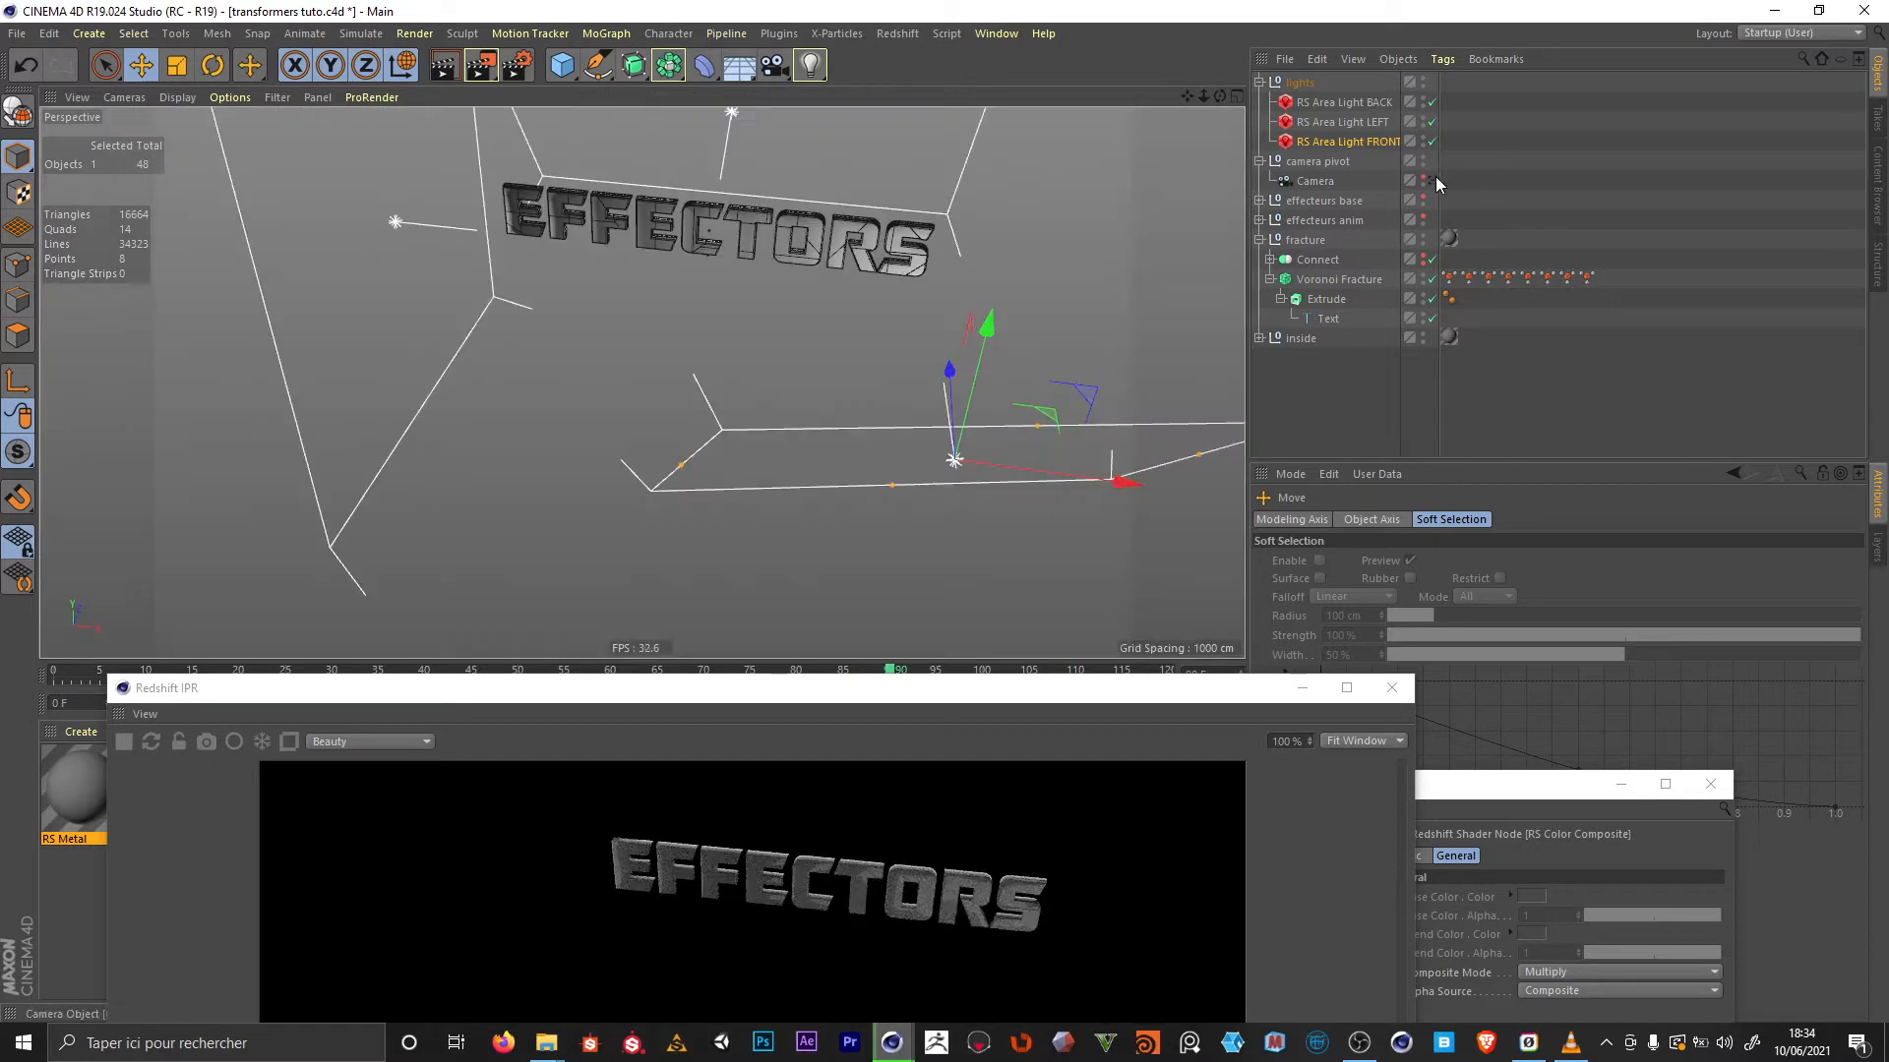
Look through the scene camera, then adjust the FRONT area light's rotation and move it farther from the text's lower-right side
left_click(1432, 181)
key("r")
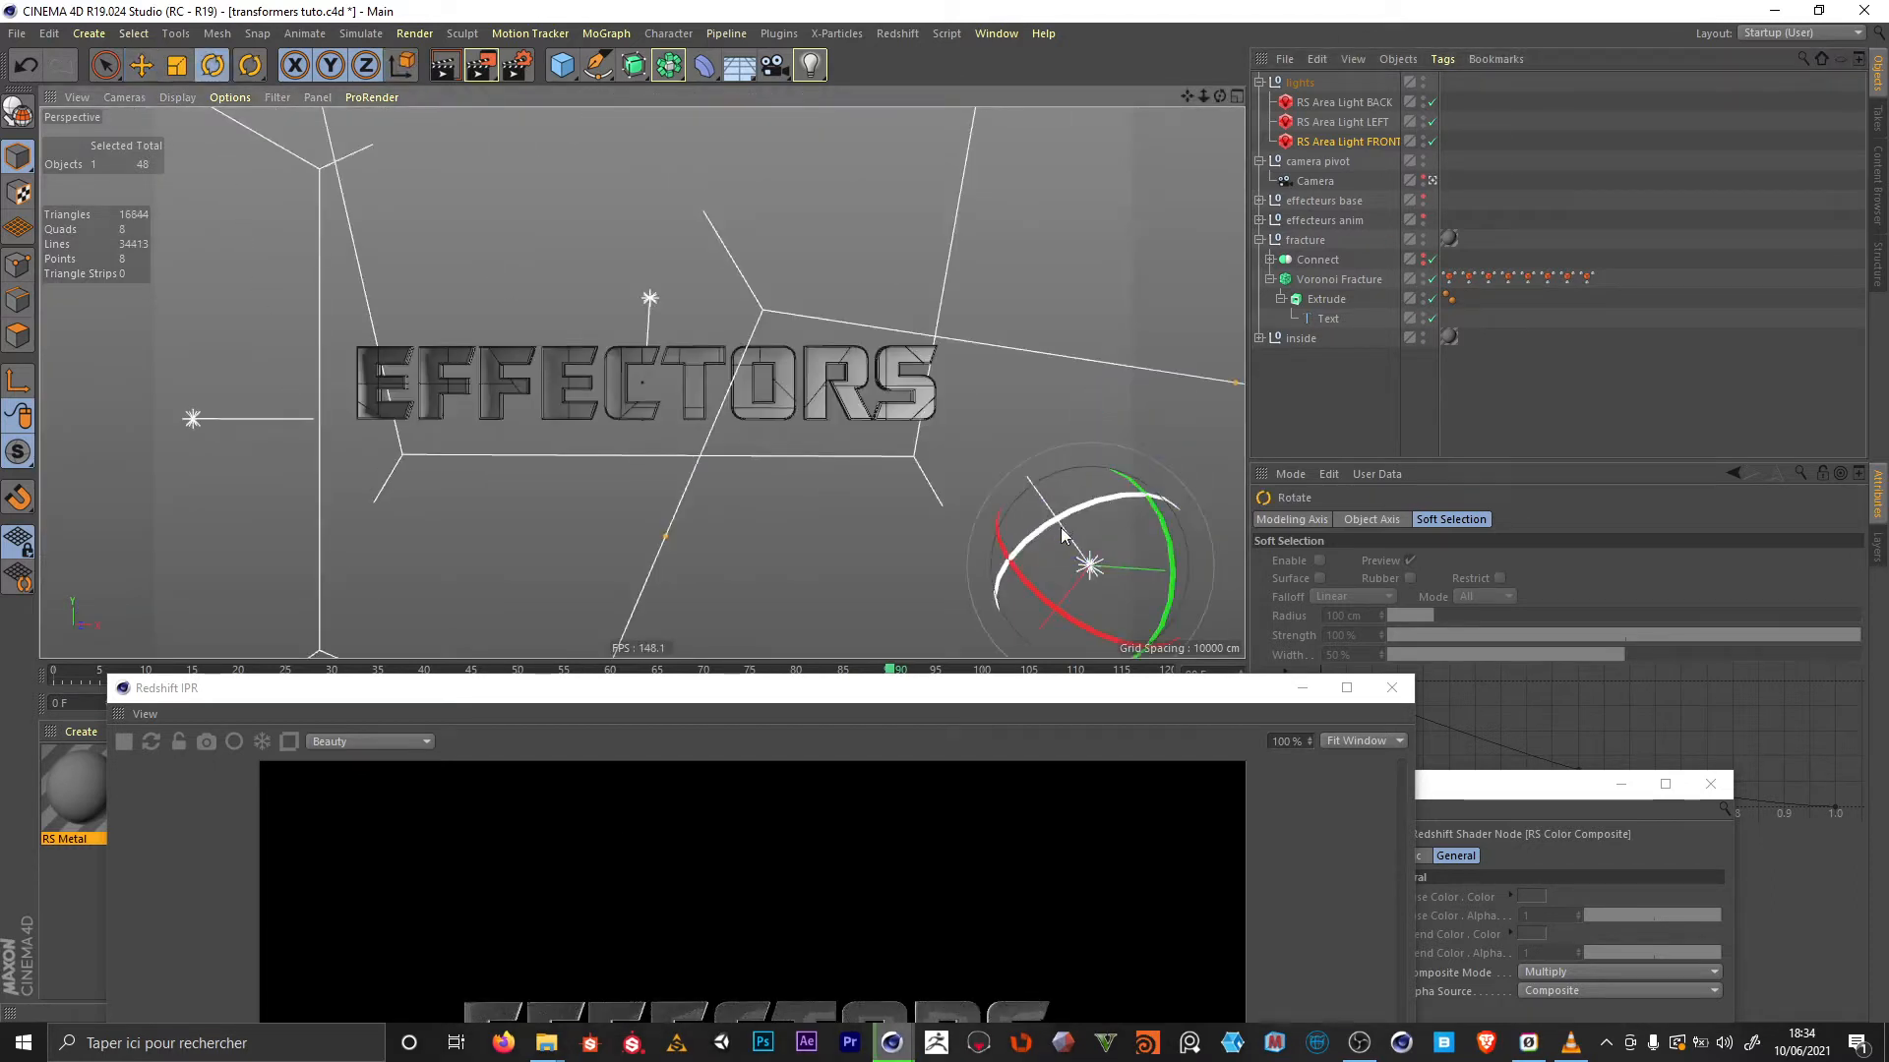
left_click_drag(1051, 559, 1062, 616)
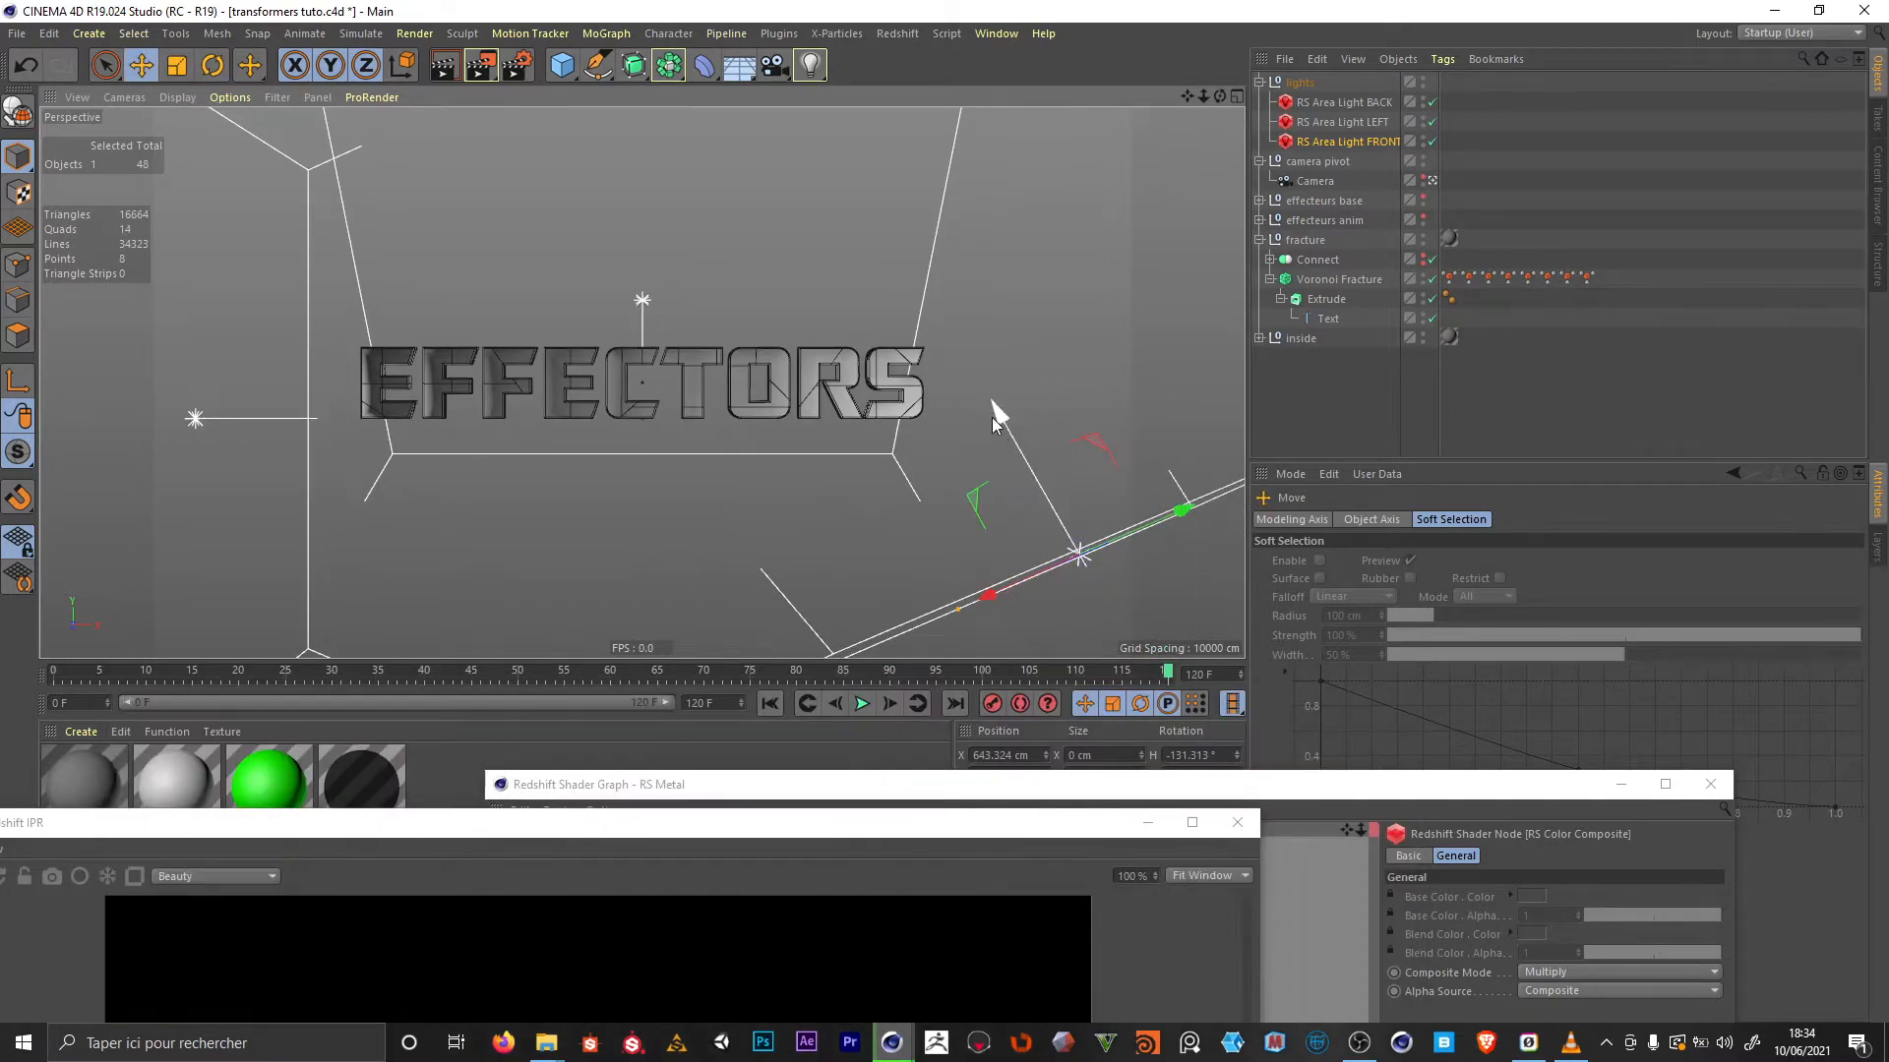
left_click_drag(998, 413, 1031, 479)
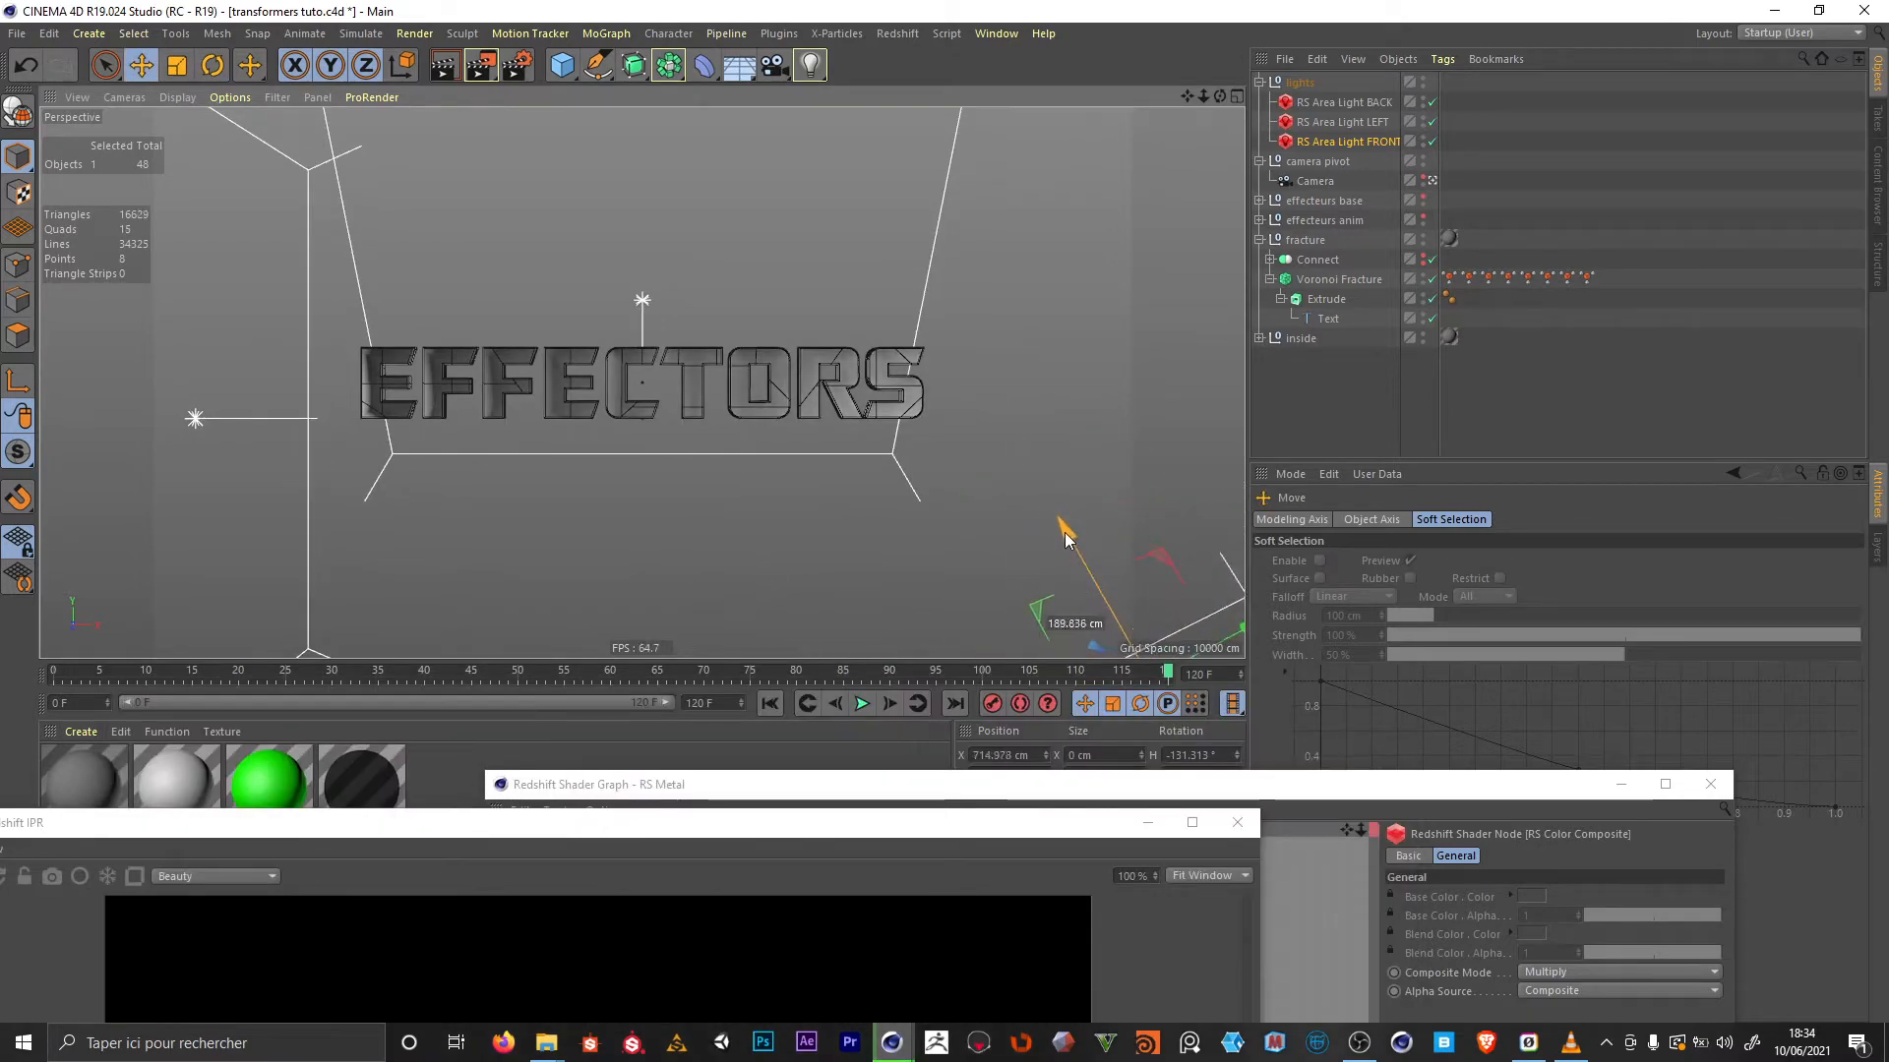
key("r")
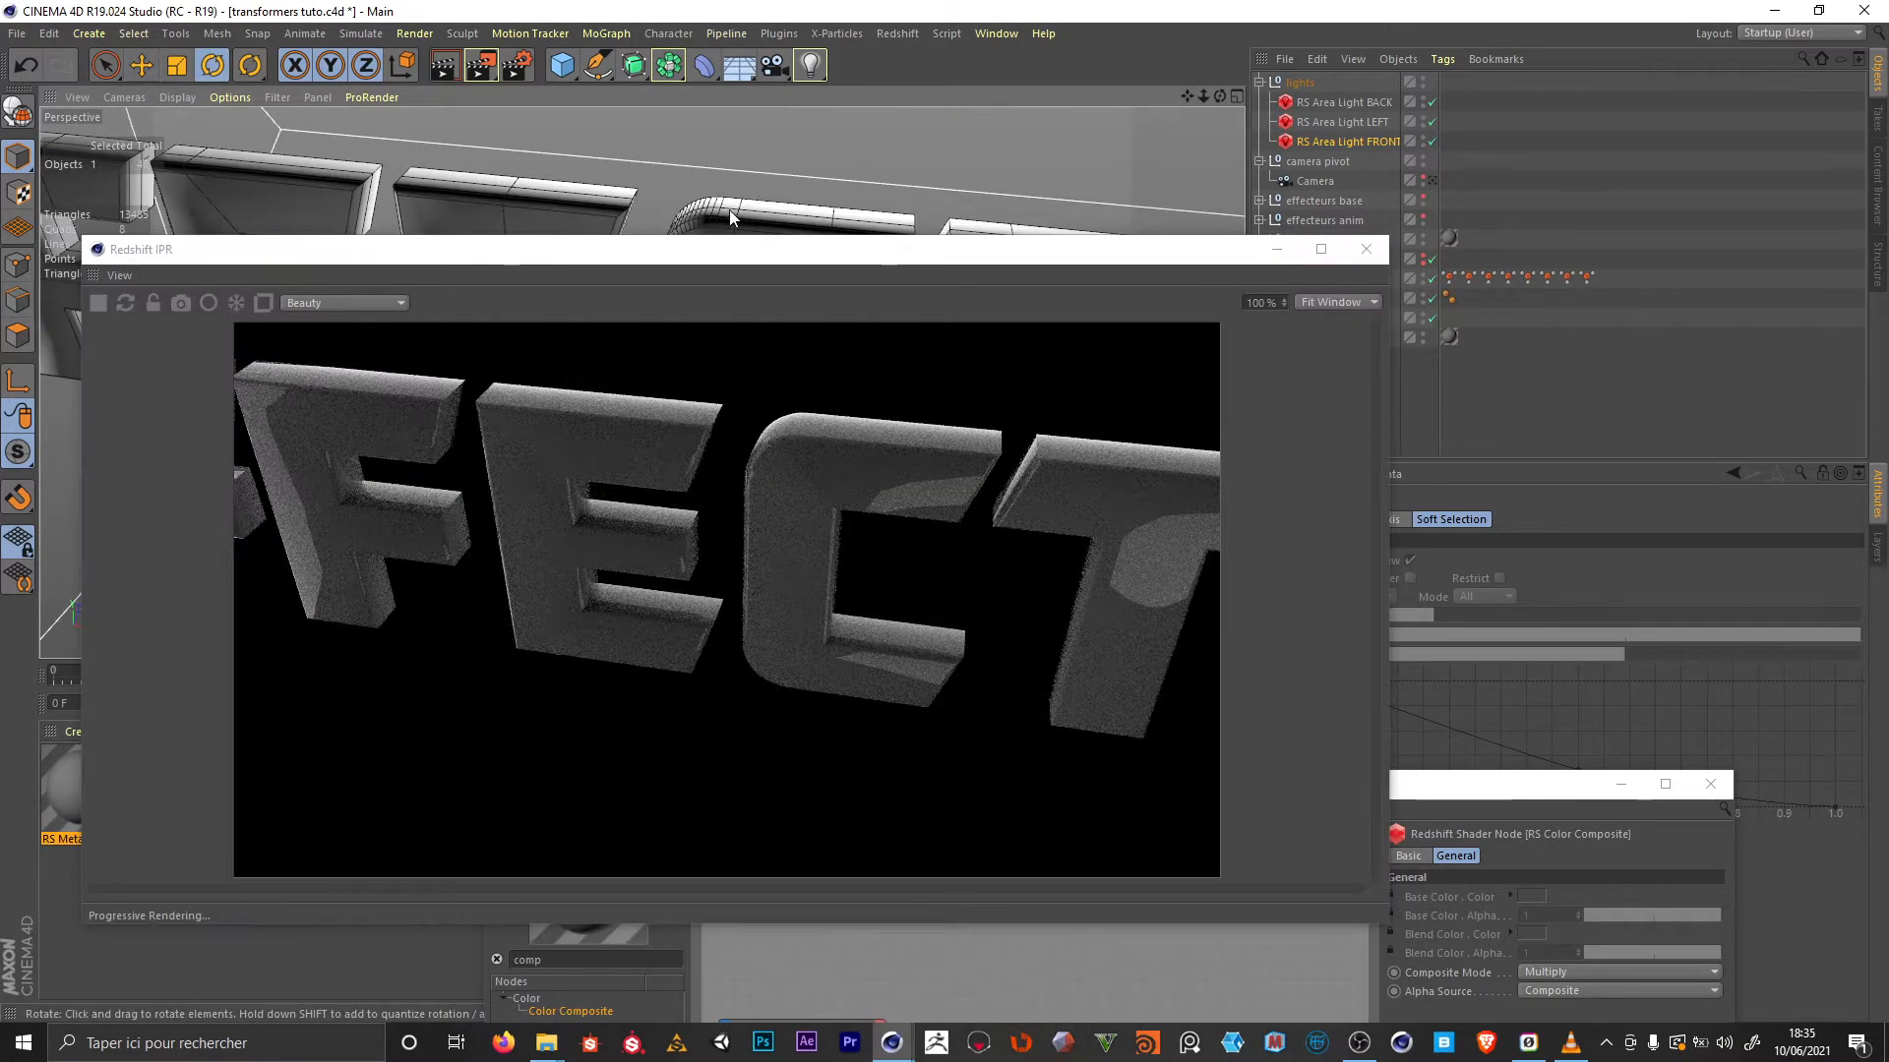
Turn off Use Edge Breaks on the Extrude object's Phong tag and set its Phong Angle to 40°
left_click_drag(728, 155, 854, 243, "alt")
left_click(1449, 298)
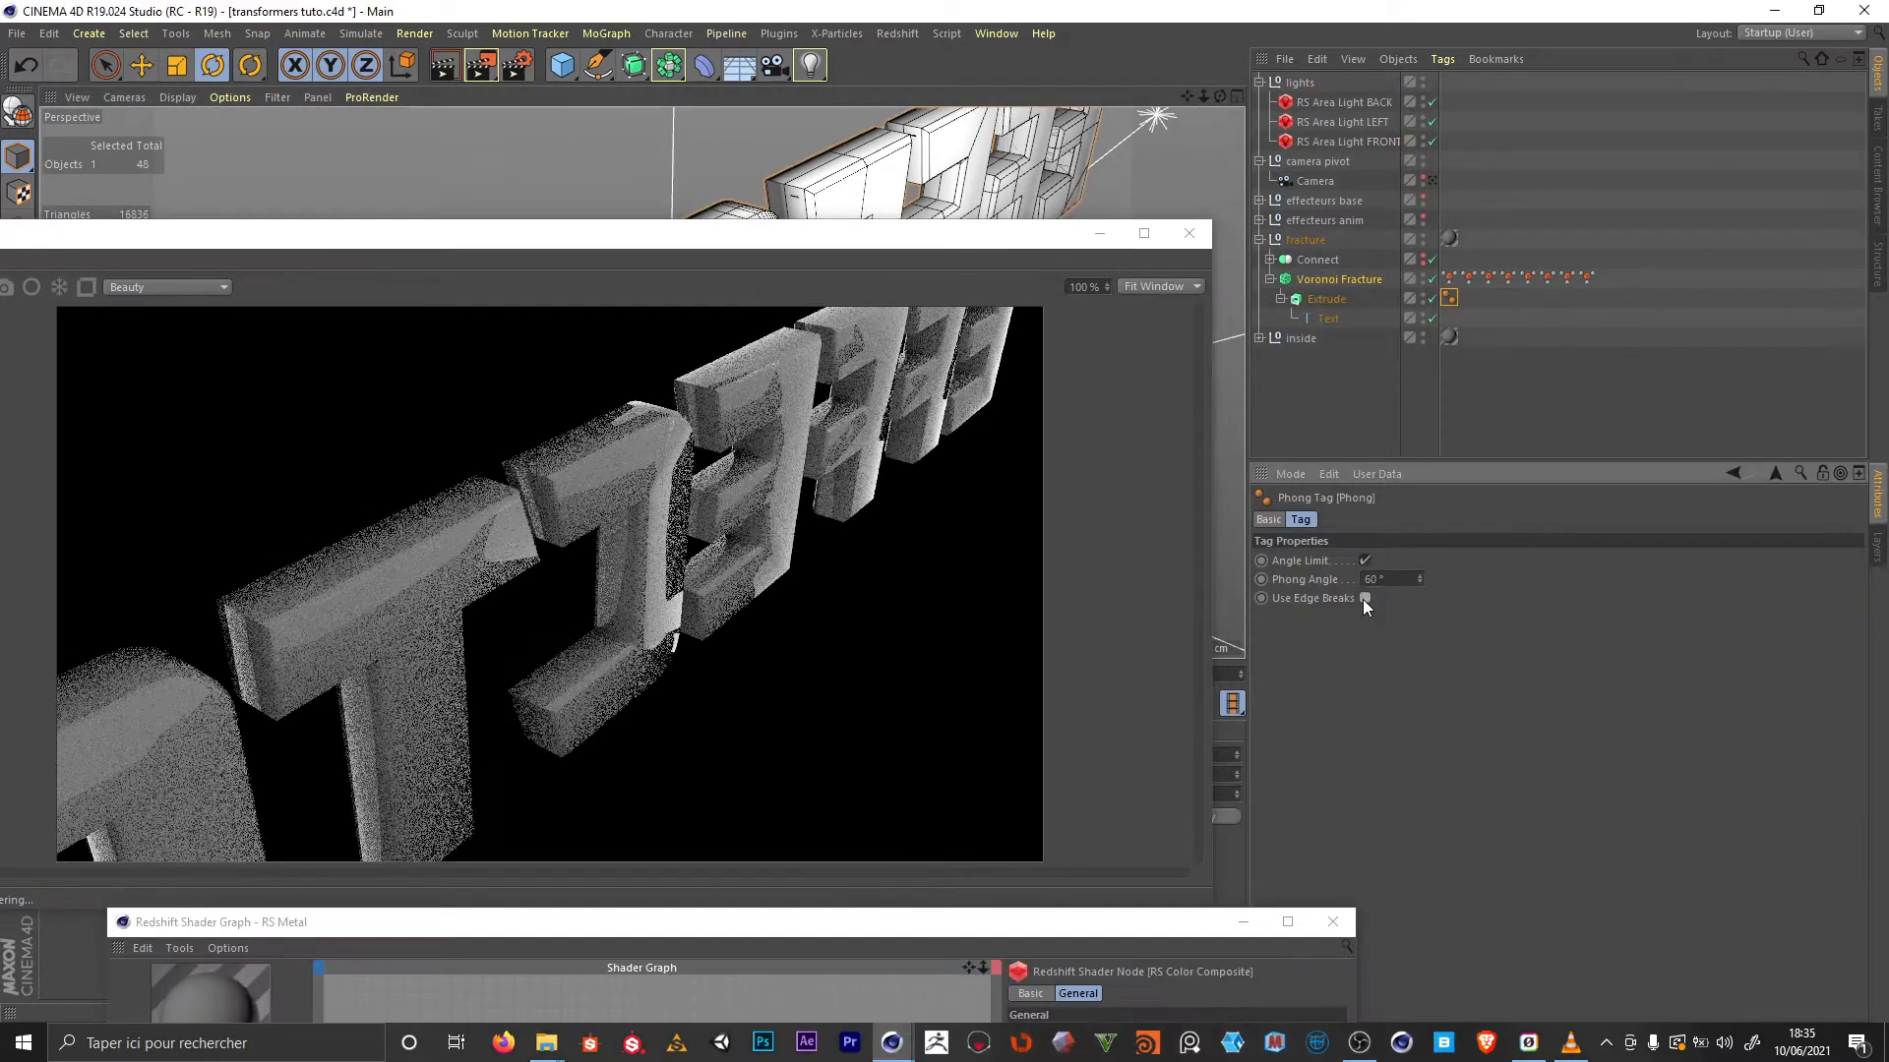
left_click(1364, 598)
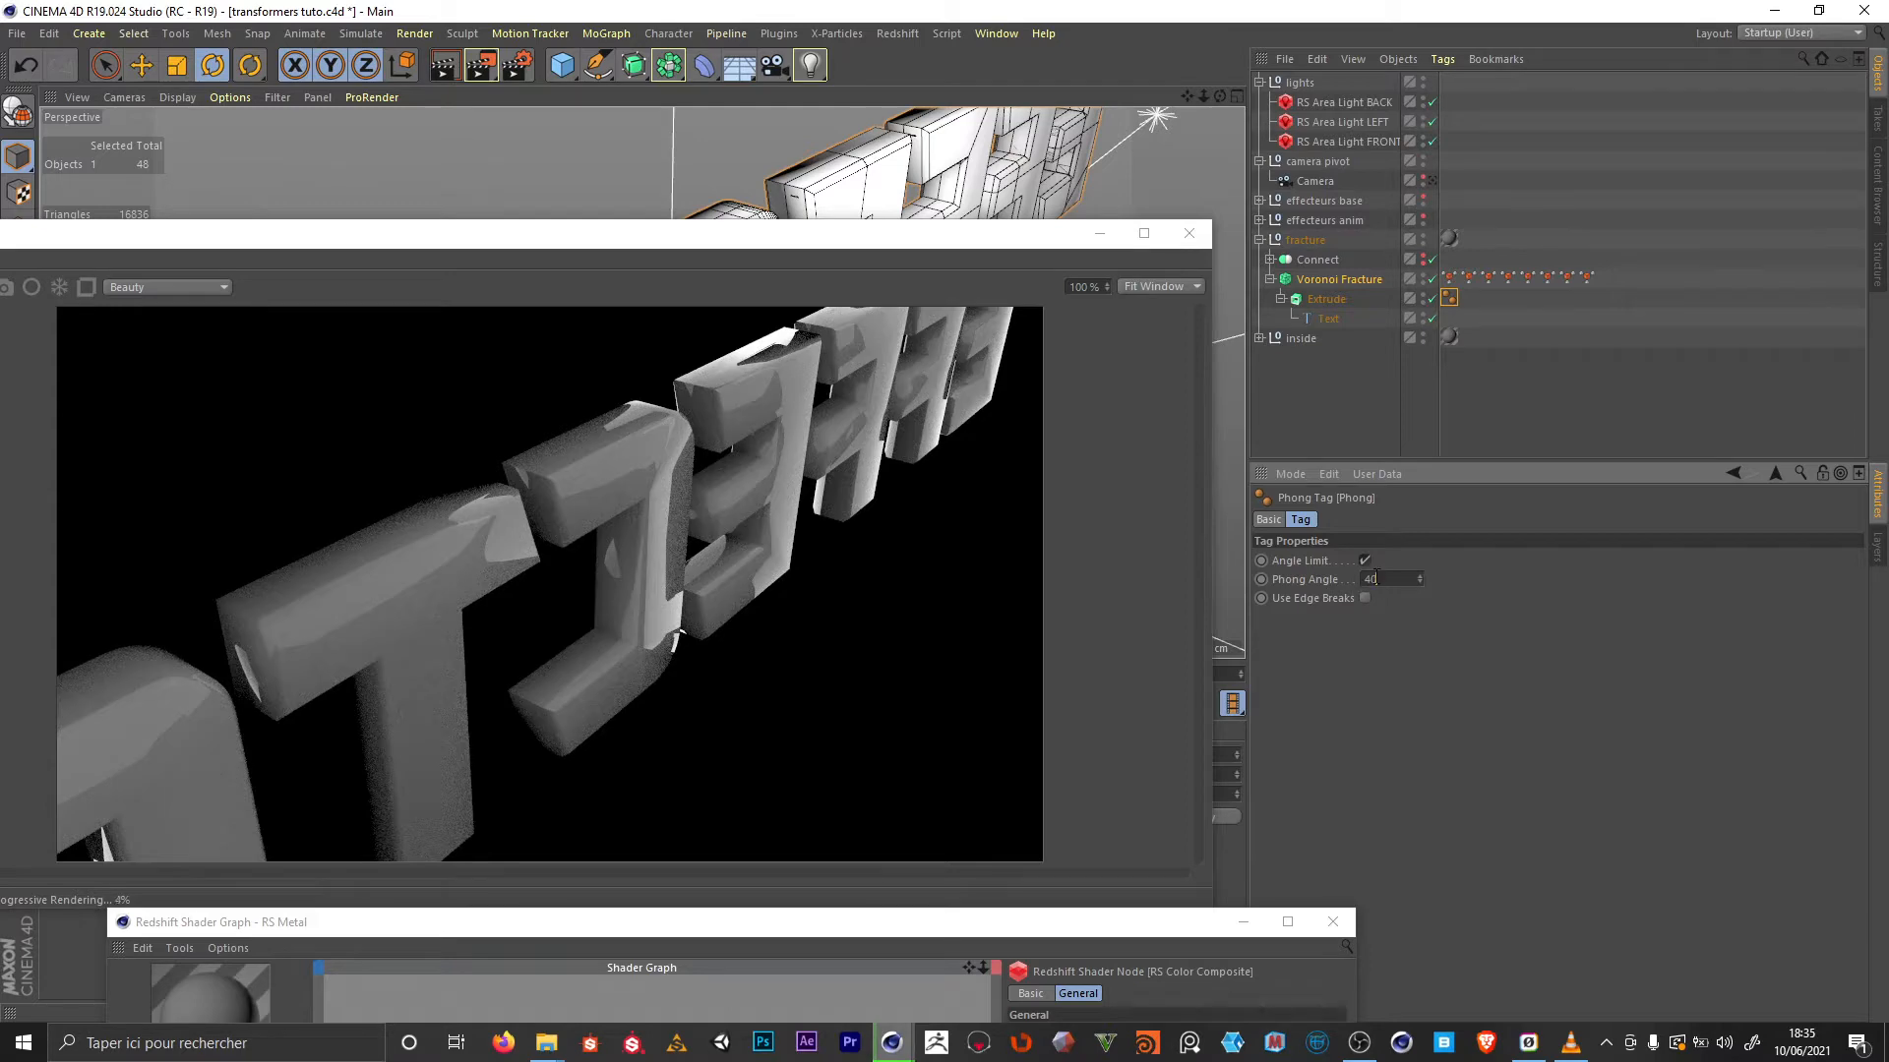
key("Return")
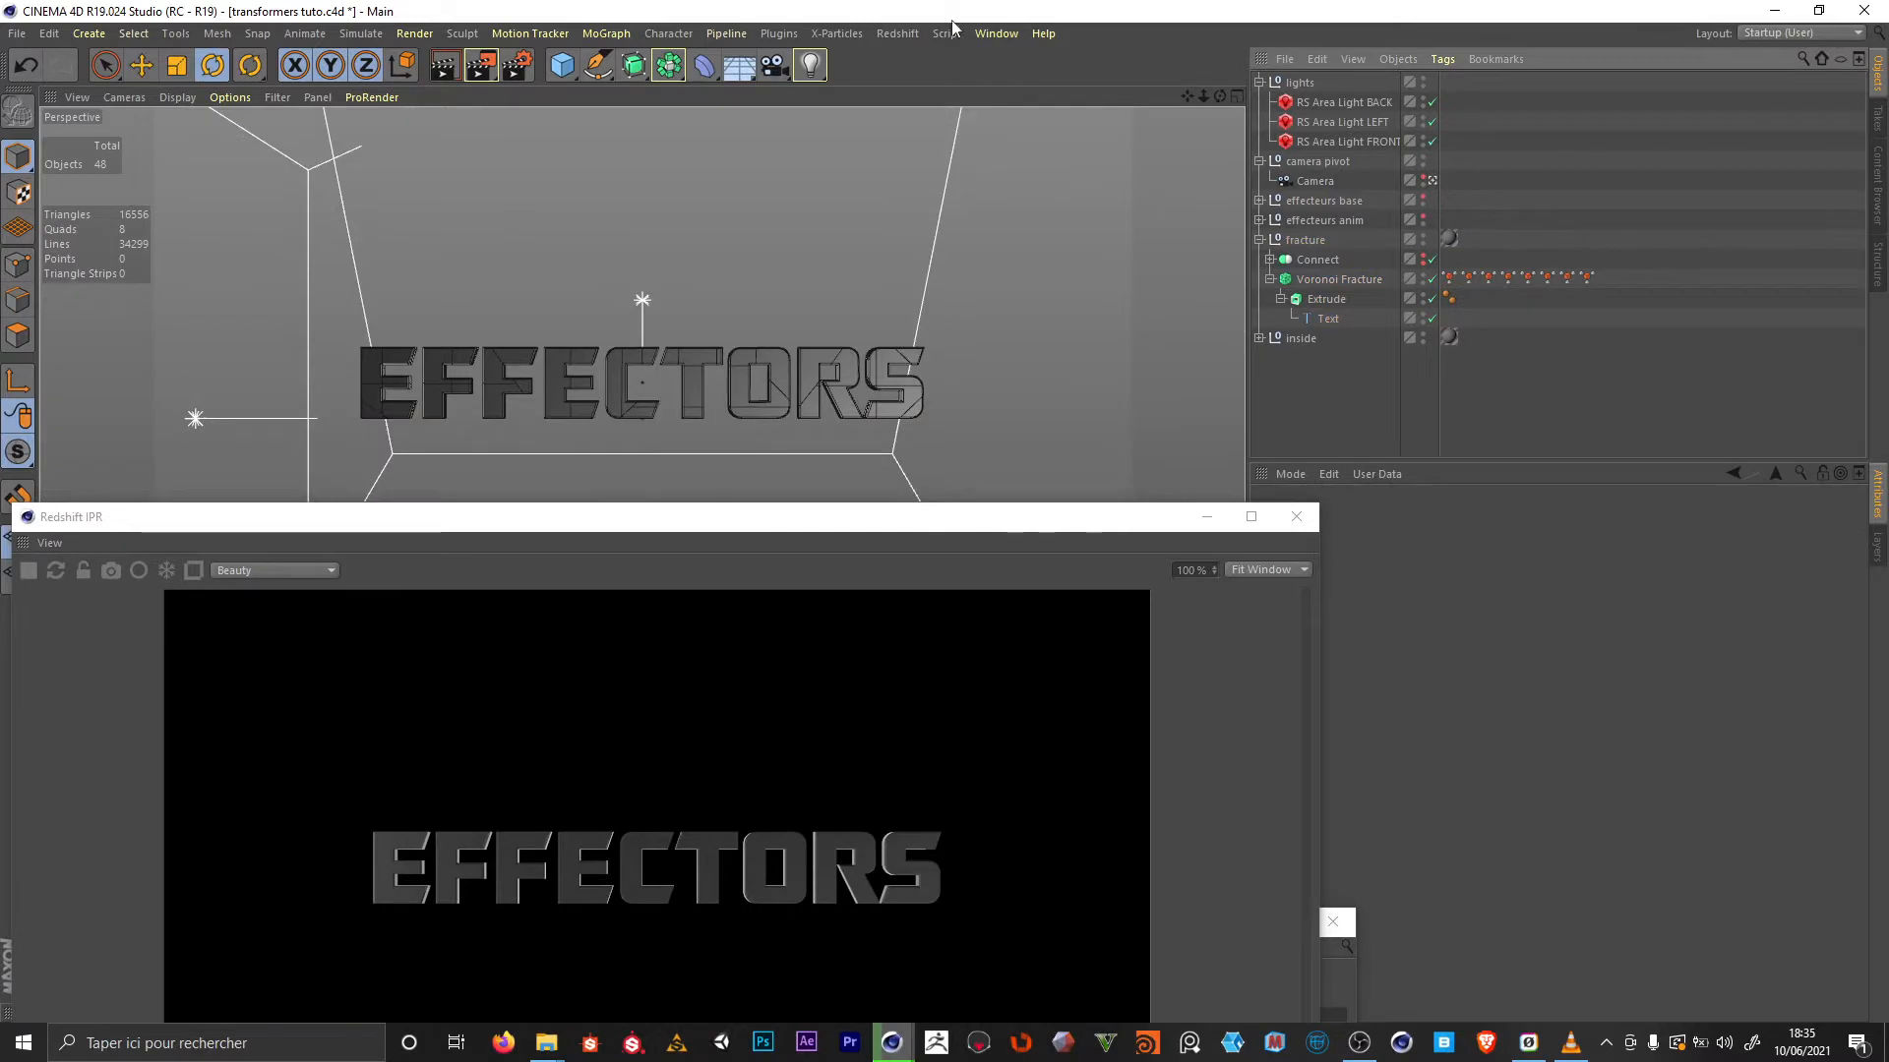
Add a Redshift Environment object to the scene and place it inside the lights null
left_click(897, 32)
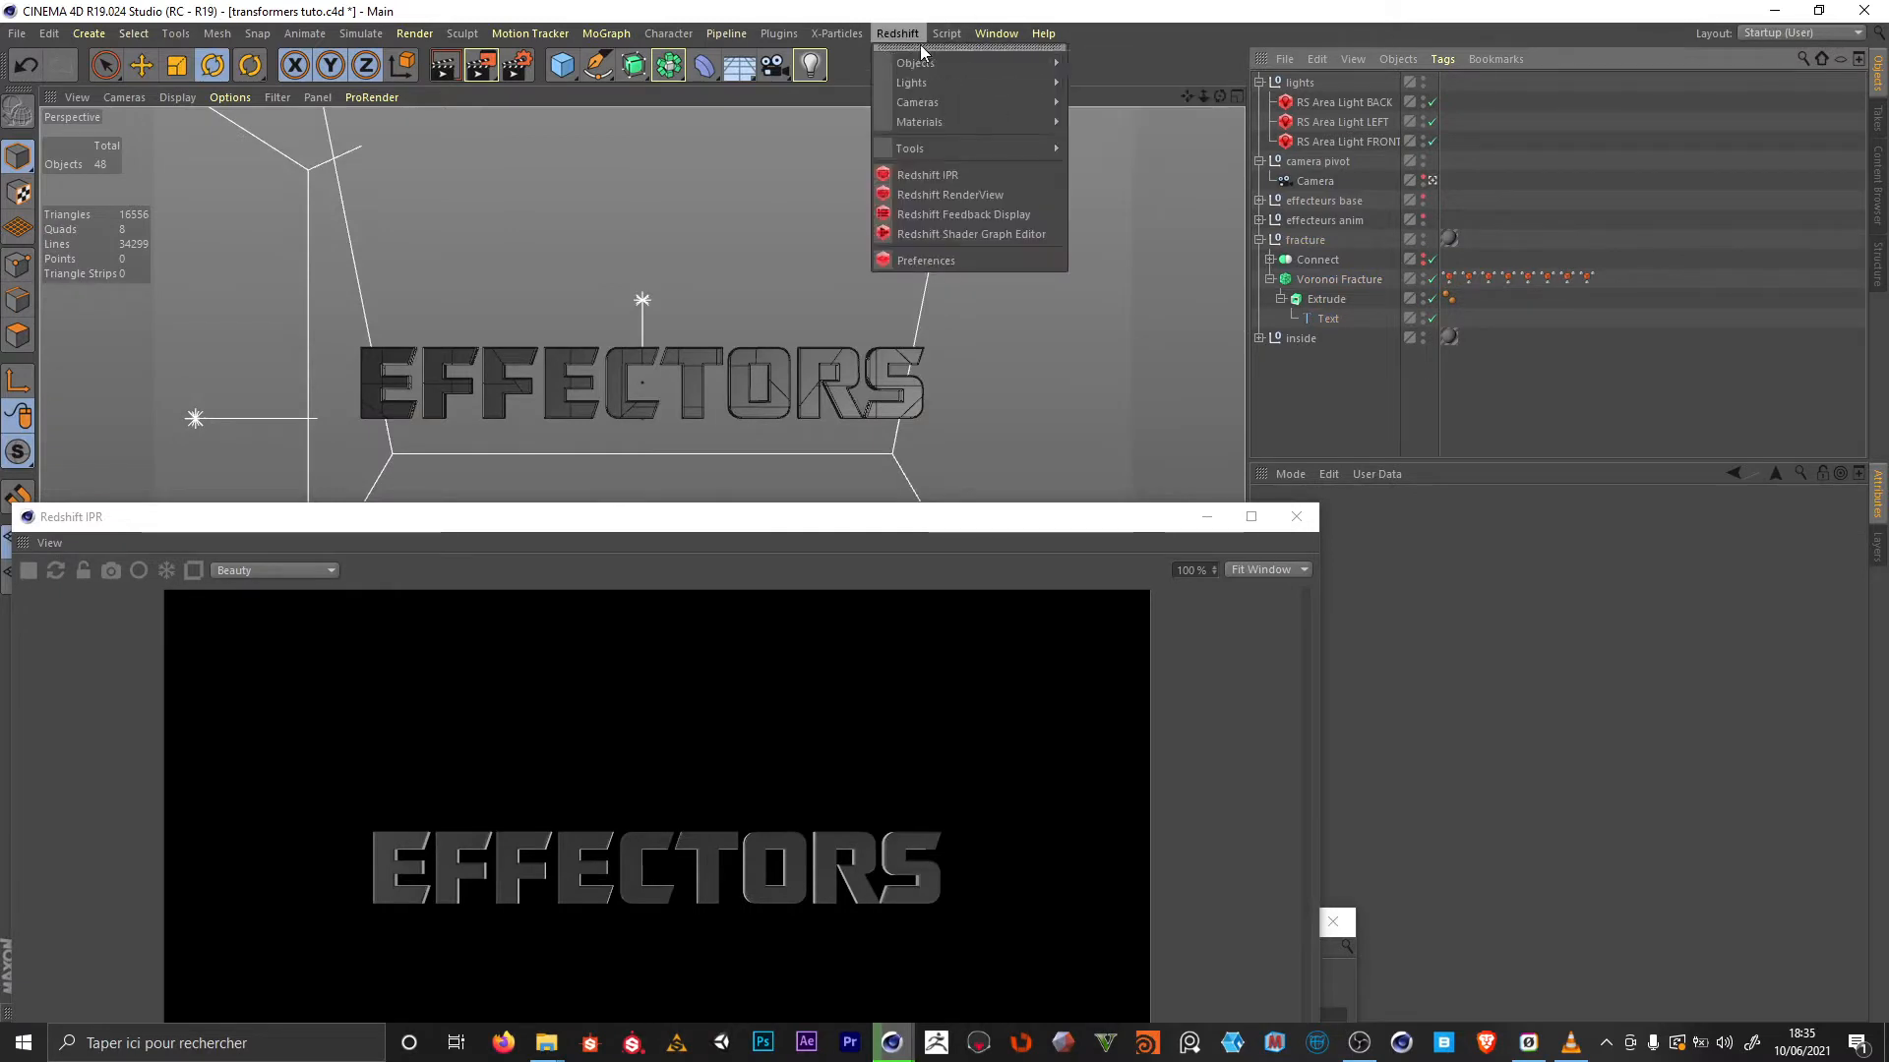
mouse_move(958, 65)
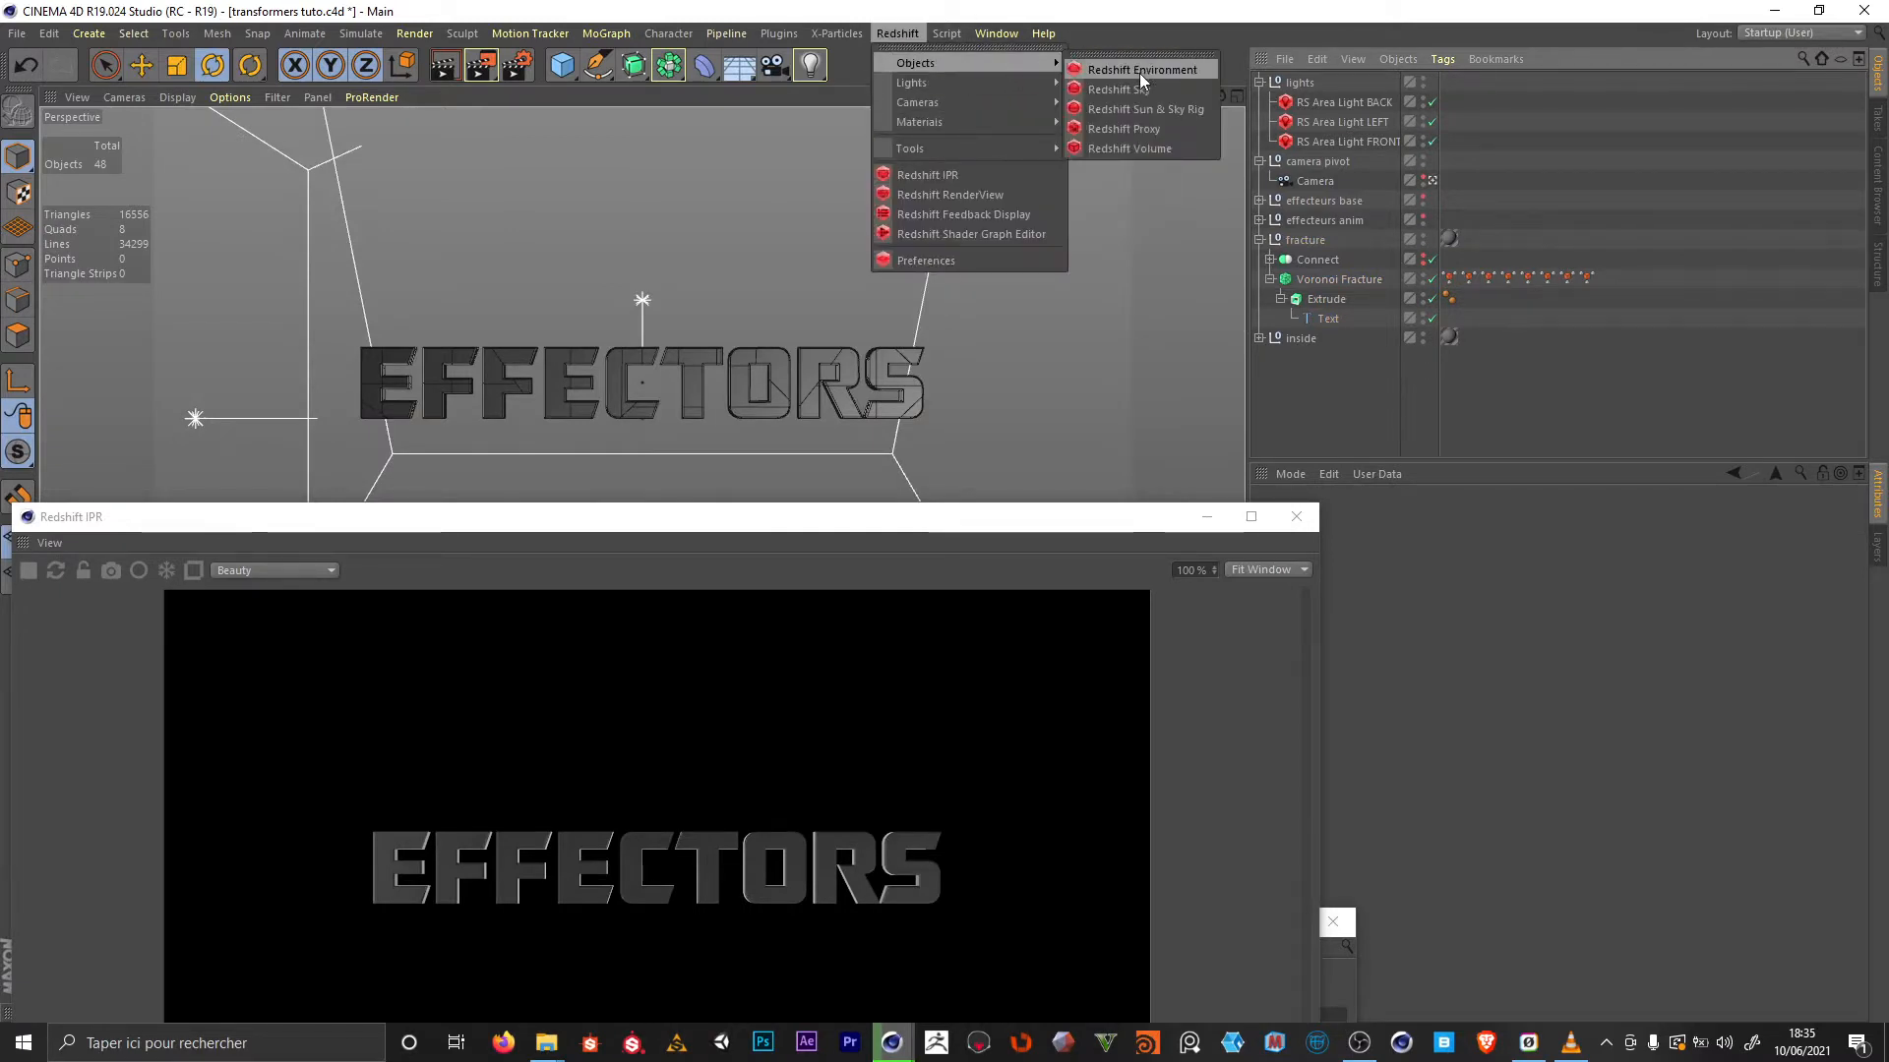
left_click(1139, 67)
left_click_drag(1301, 84, 1308, 106)
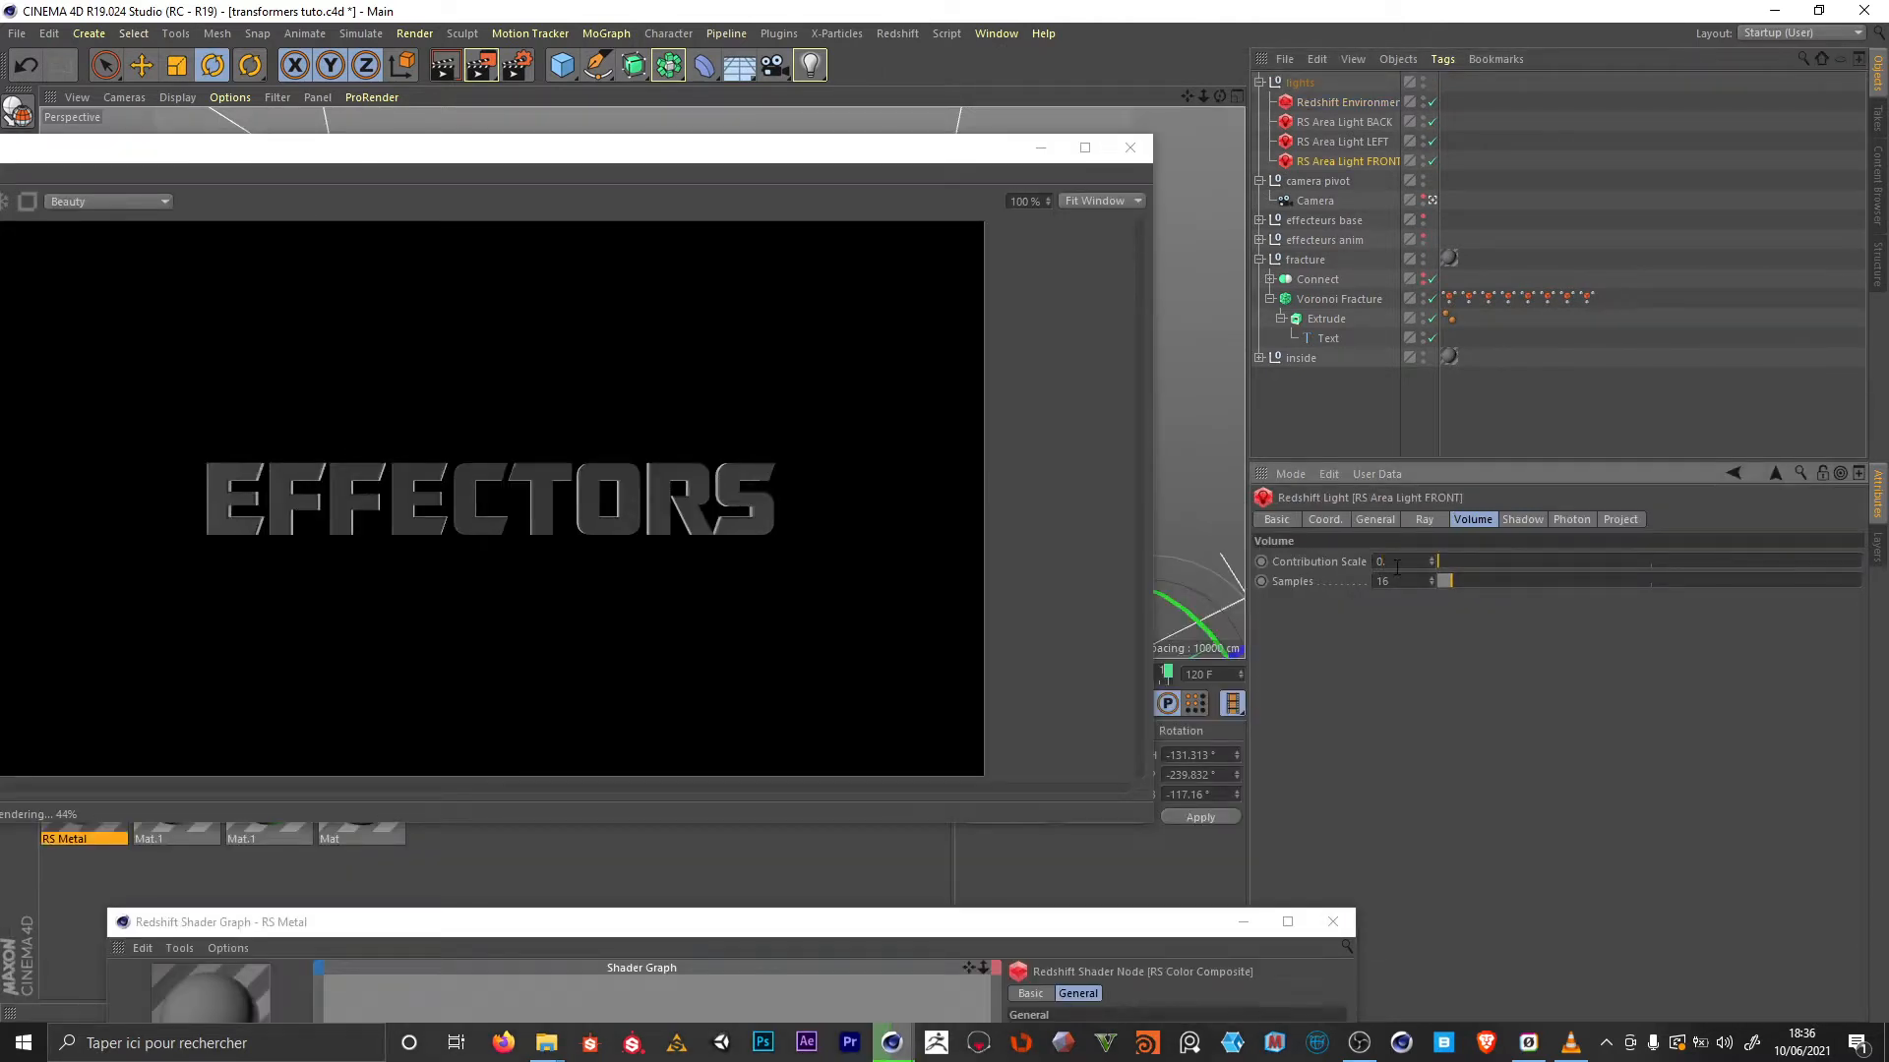
Set the FRONT area light's volume Contribution Scale to 0.05
left_click(1397, 563)
type("0.05")
key("Return")
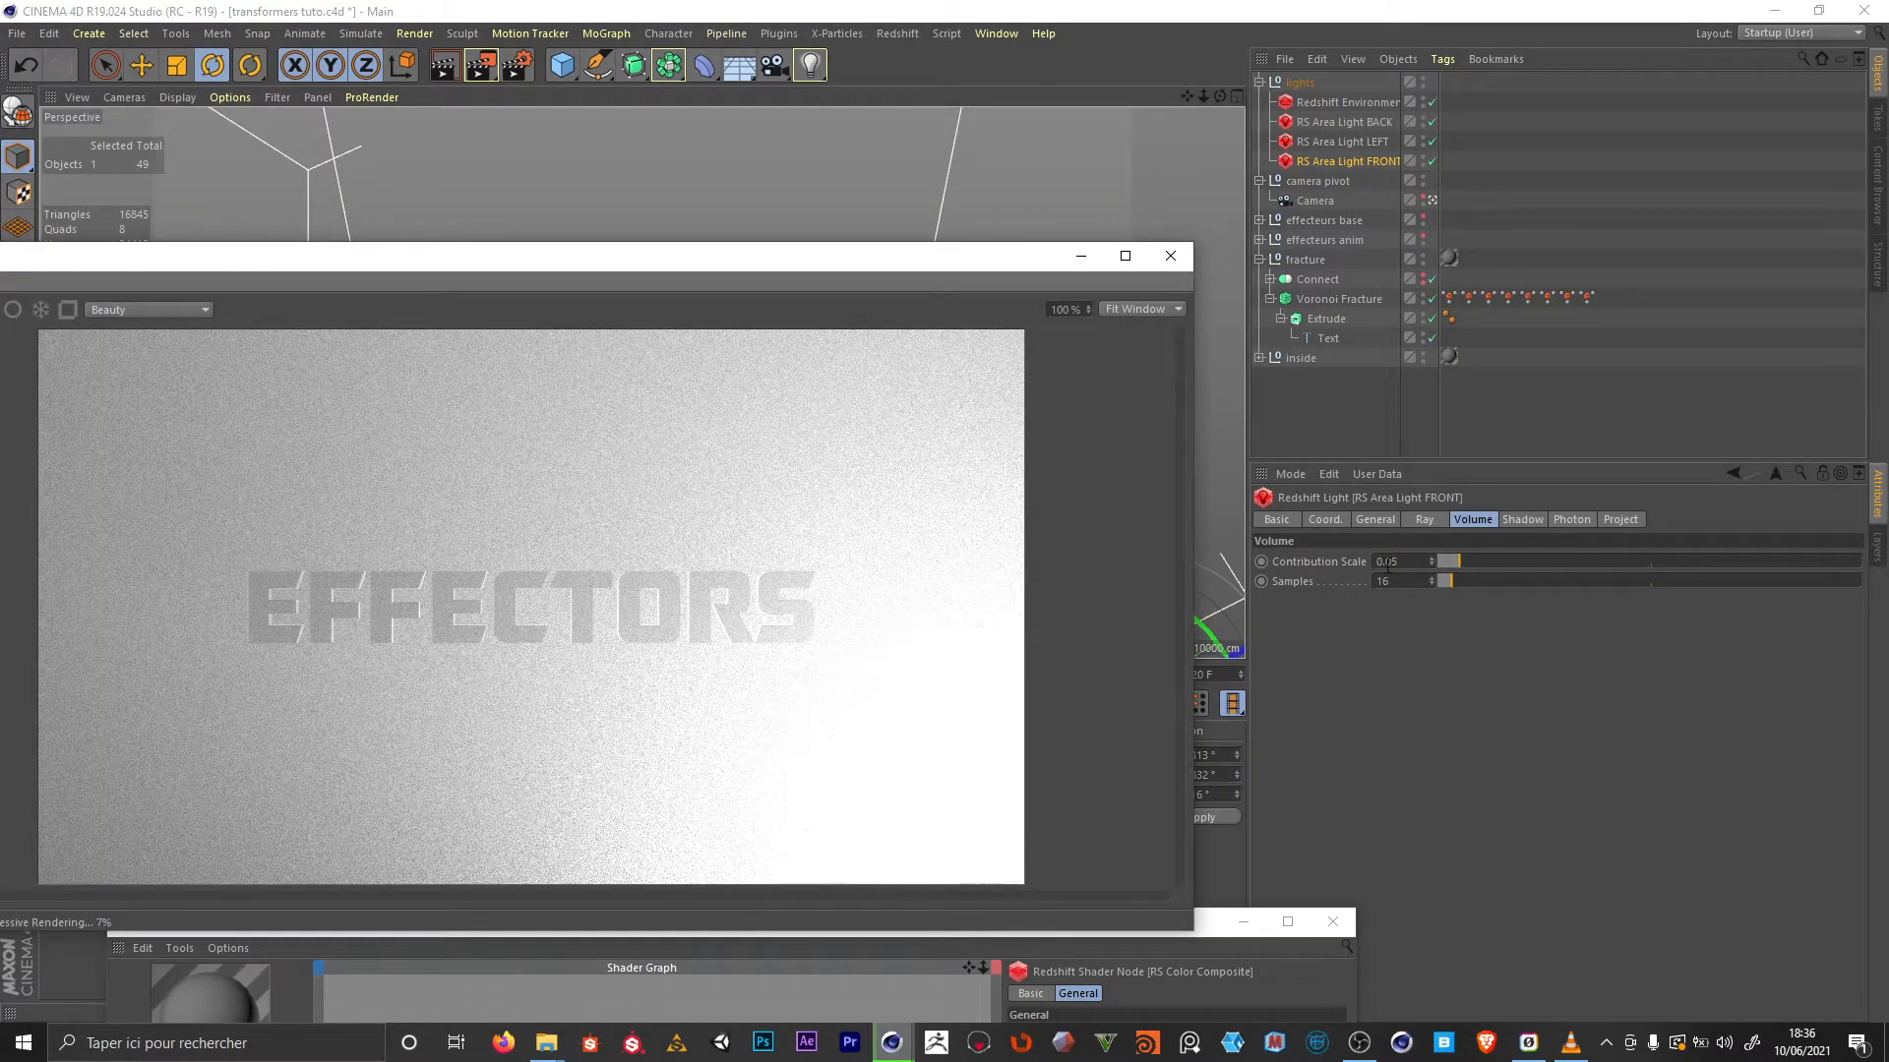
Disable the FRONT area light, check the volume settings of the LEFT and BACK lights, and re-enable the FRONT light
left_click(1433, 161)
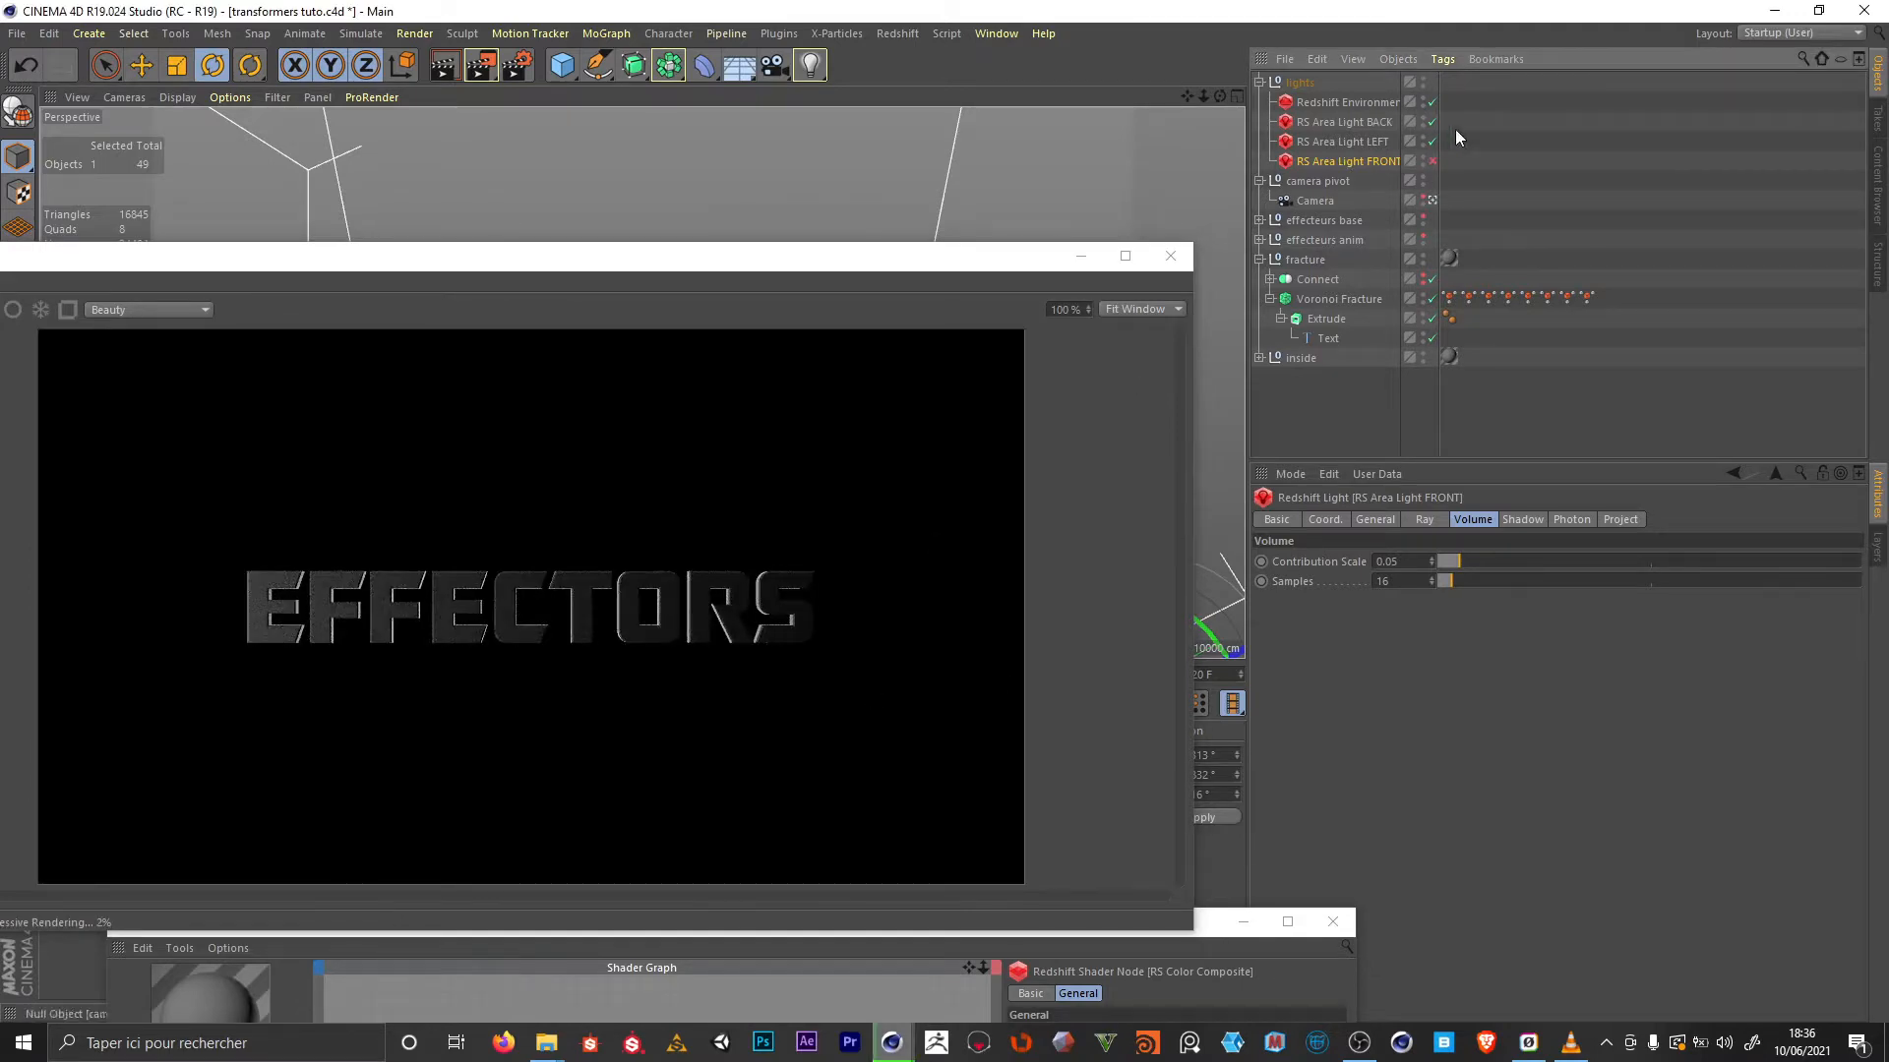
left_click(1373, 143)
left_click(1326, 122)
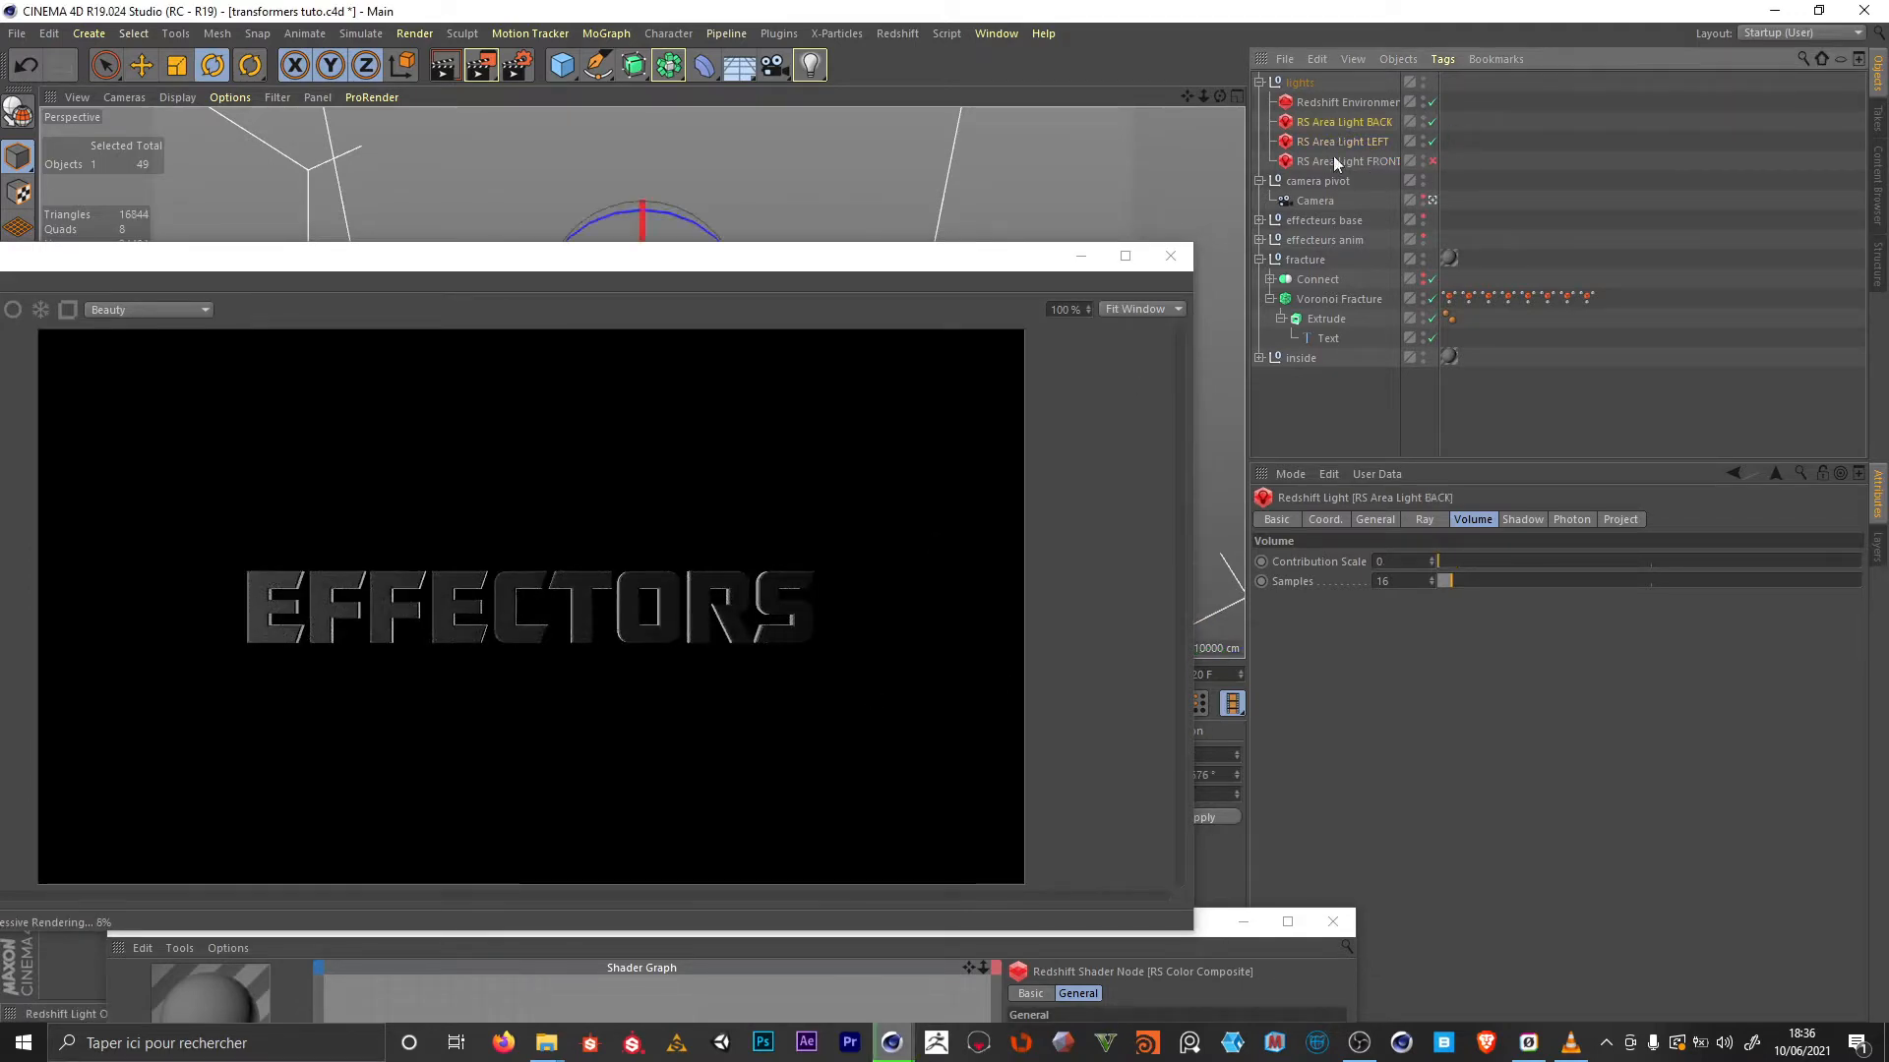
left_click(1432, 161)
Try a Scattering of 0.5 on the Redshift Environment, then set it to 0.01
left_click(1337, 103)
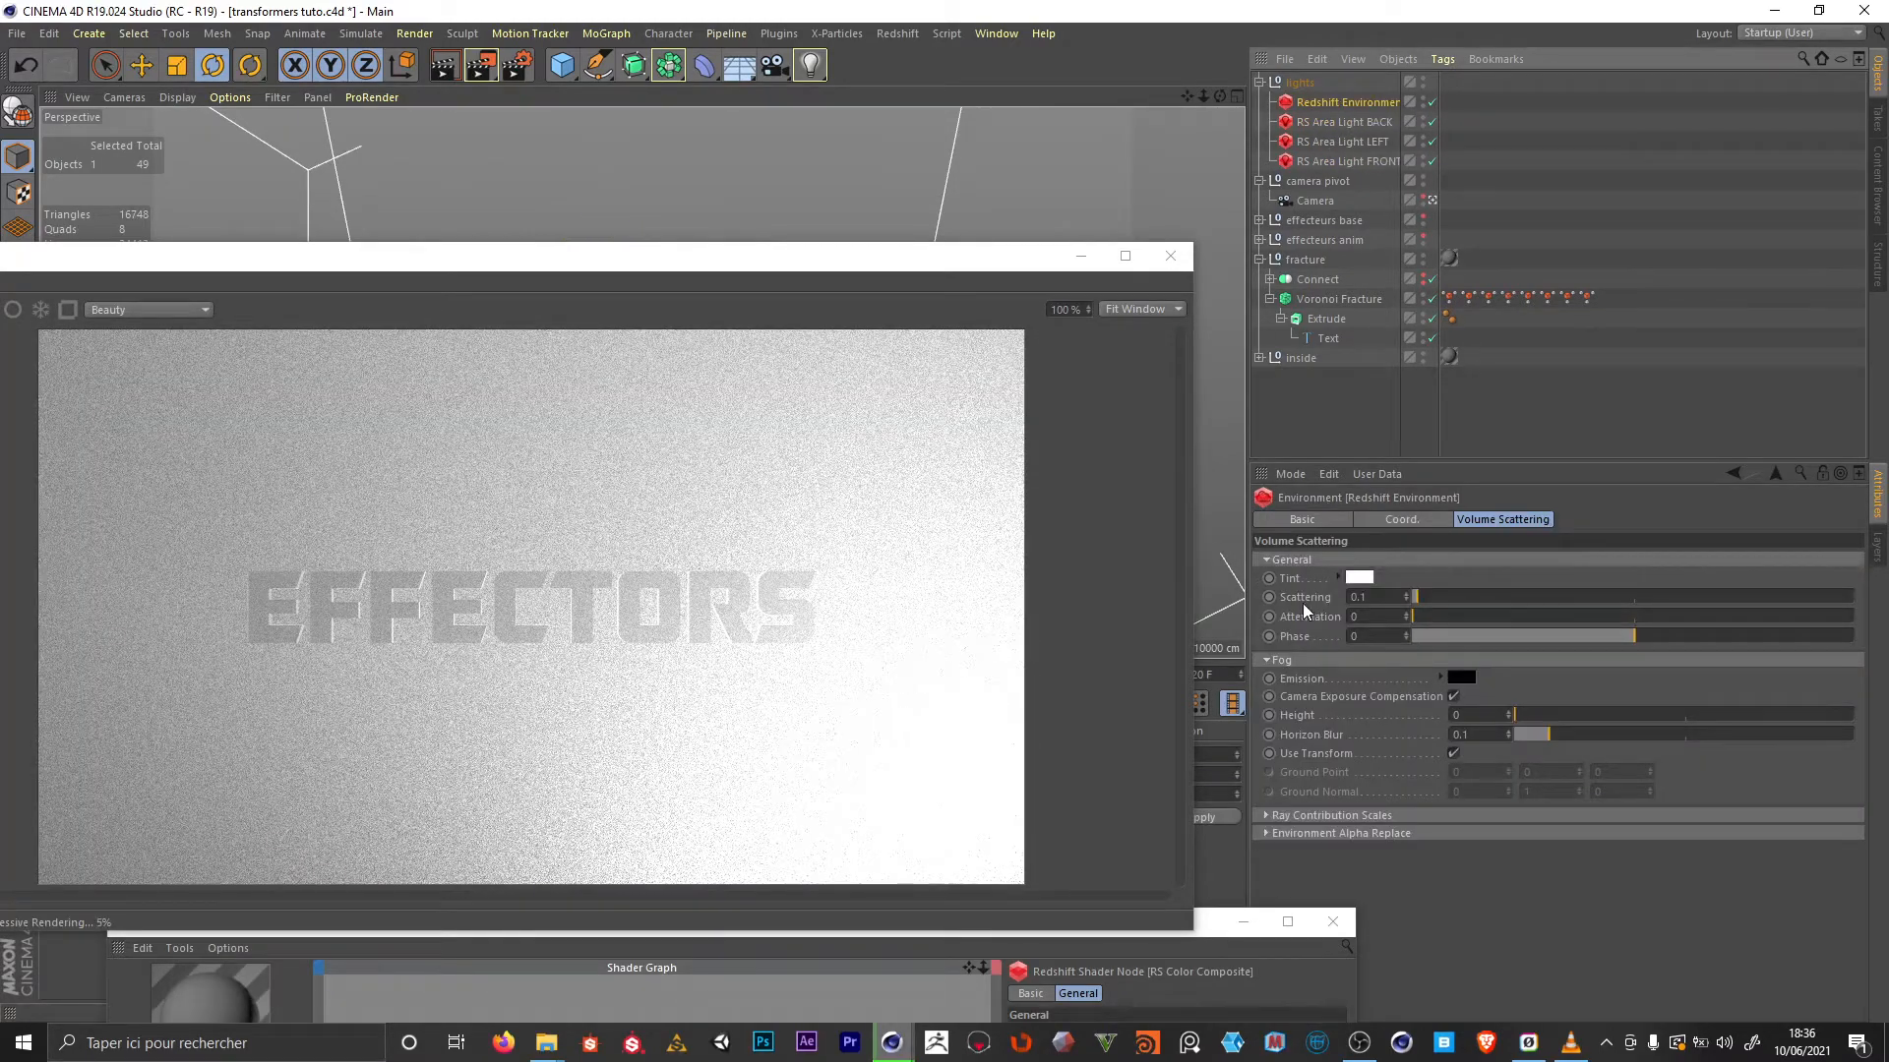
left_click(1384, 596)
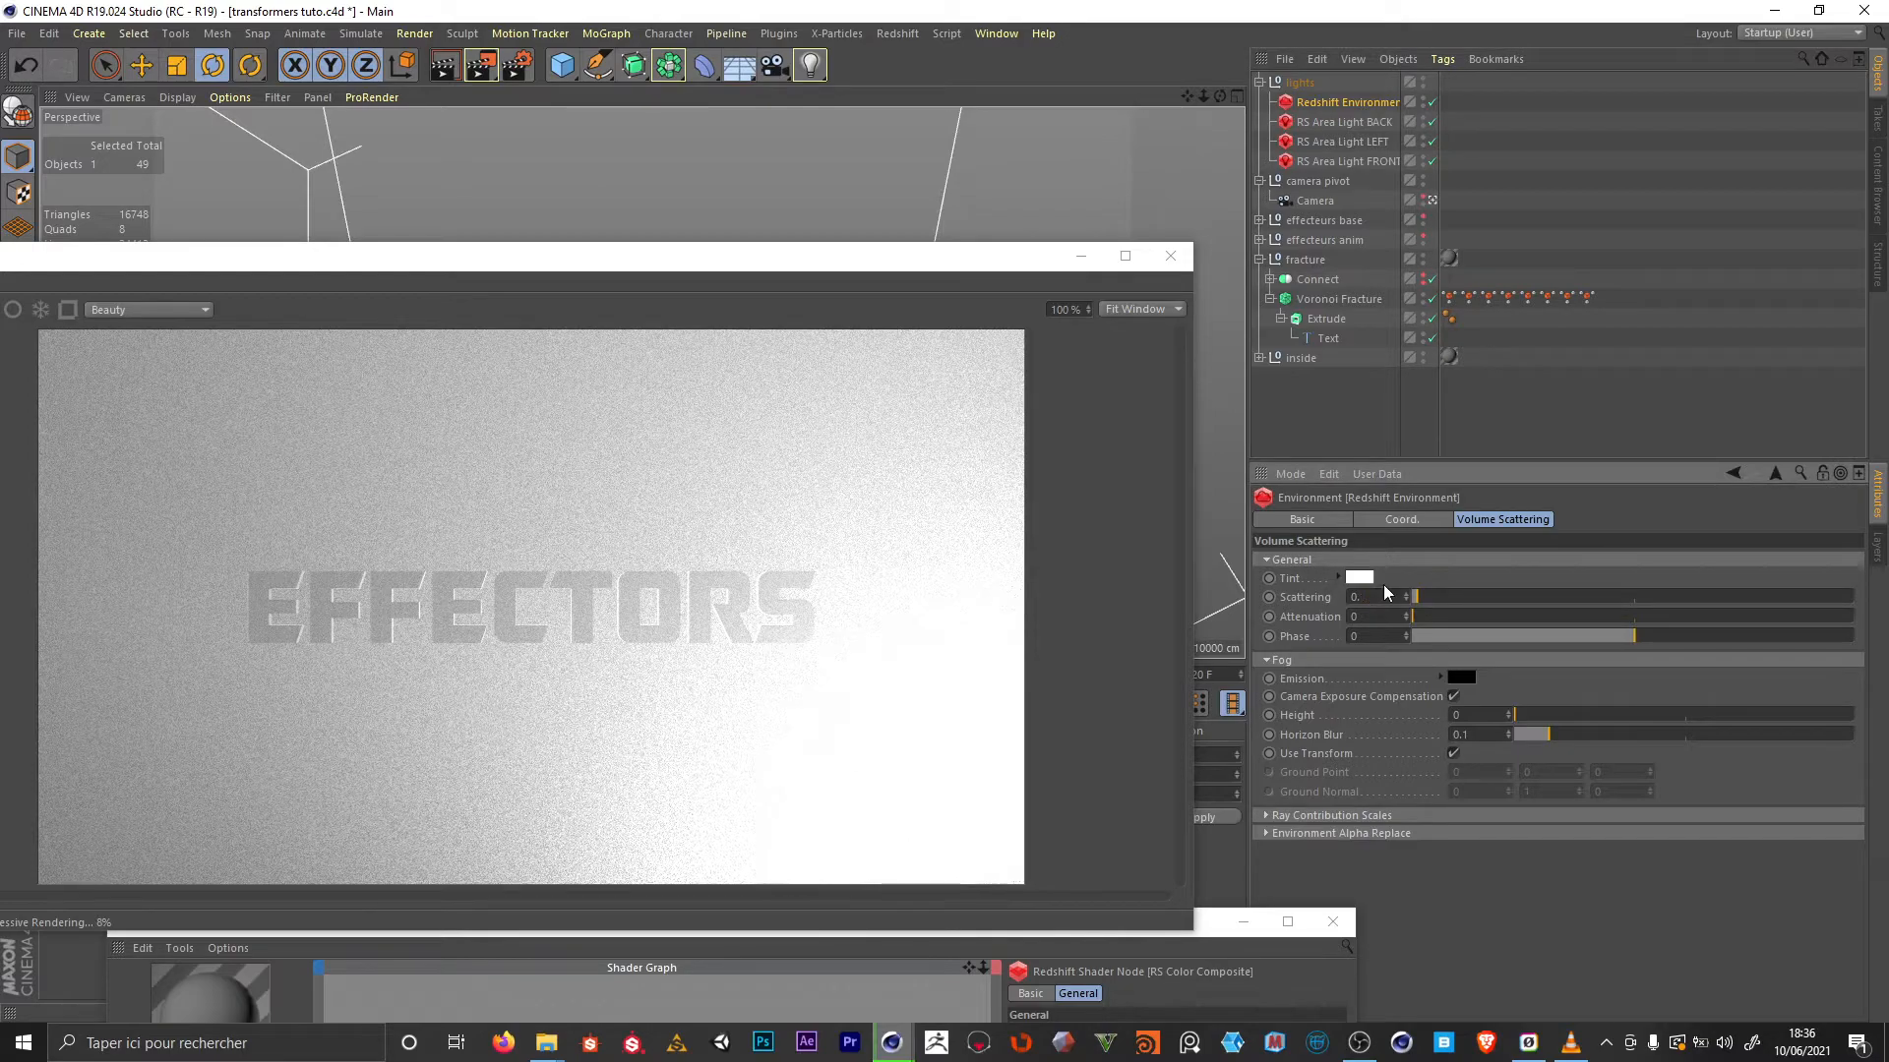
key("Return")
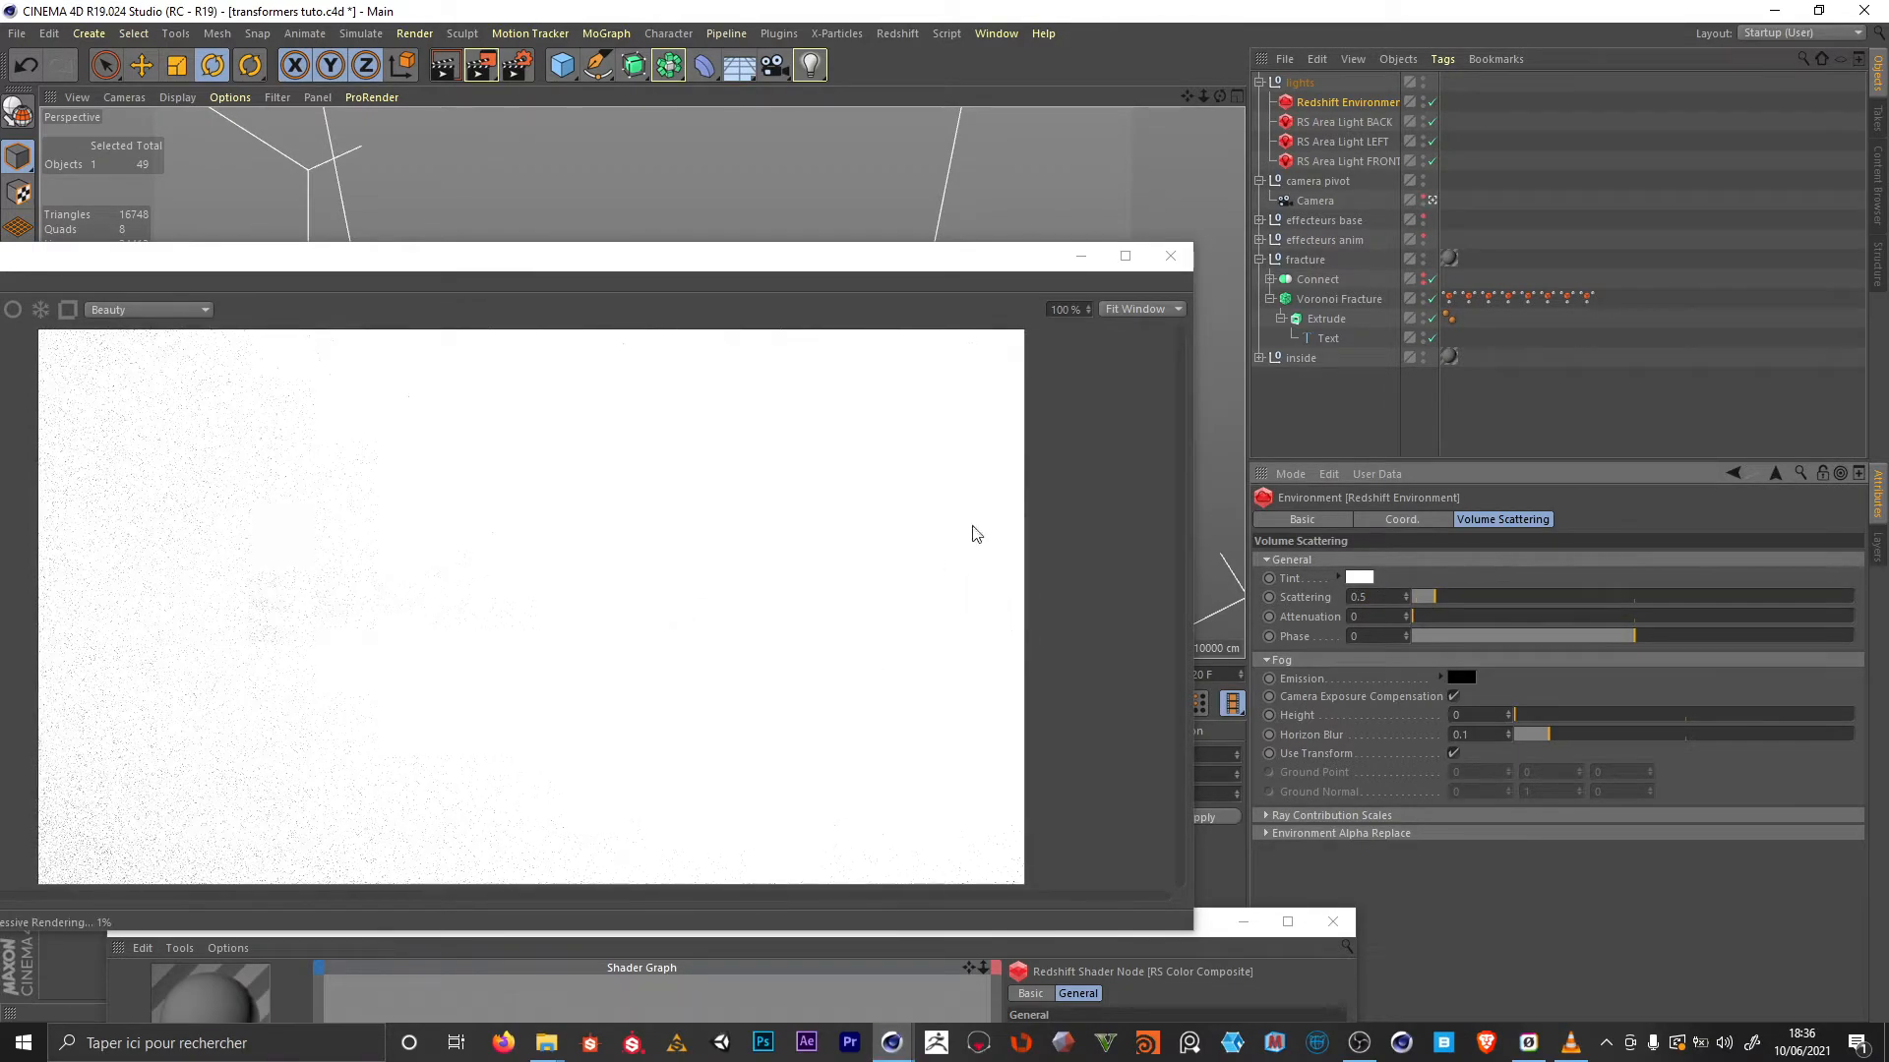
key("BackSpace")
type("1")
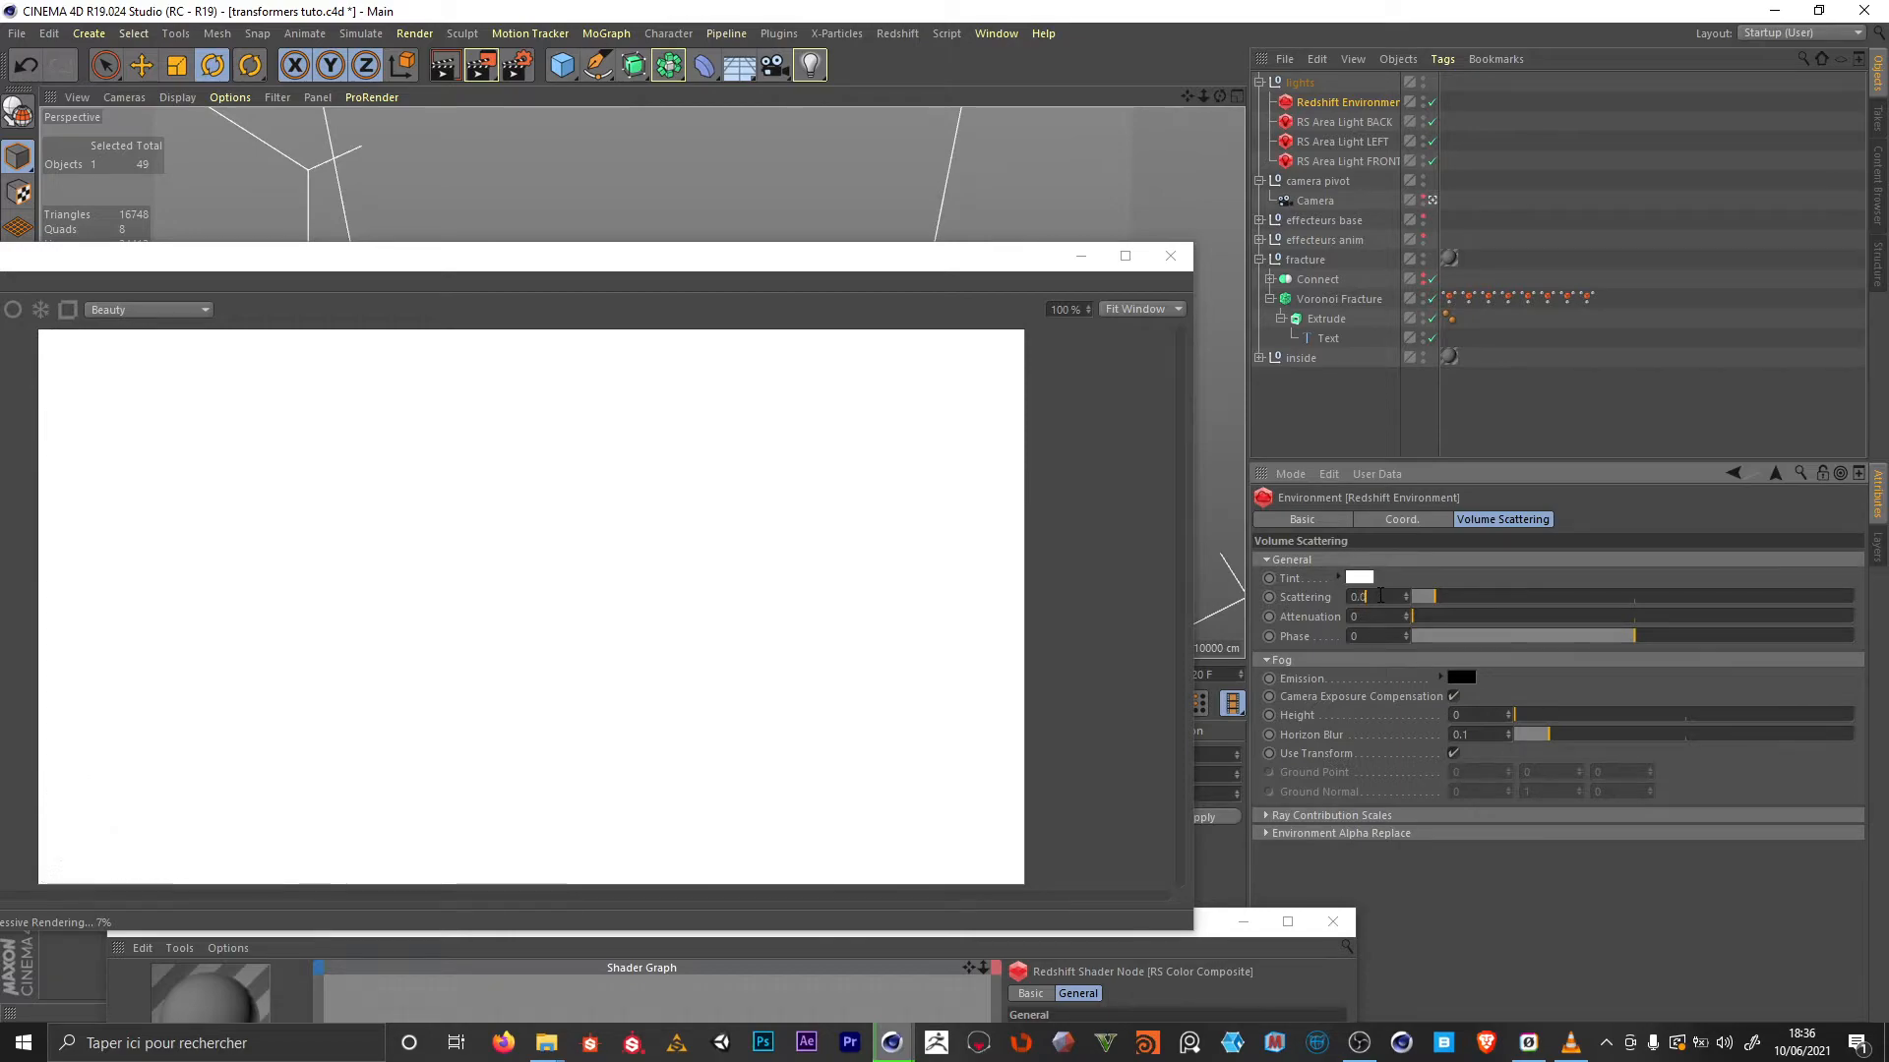
key("Return")
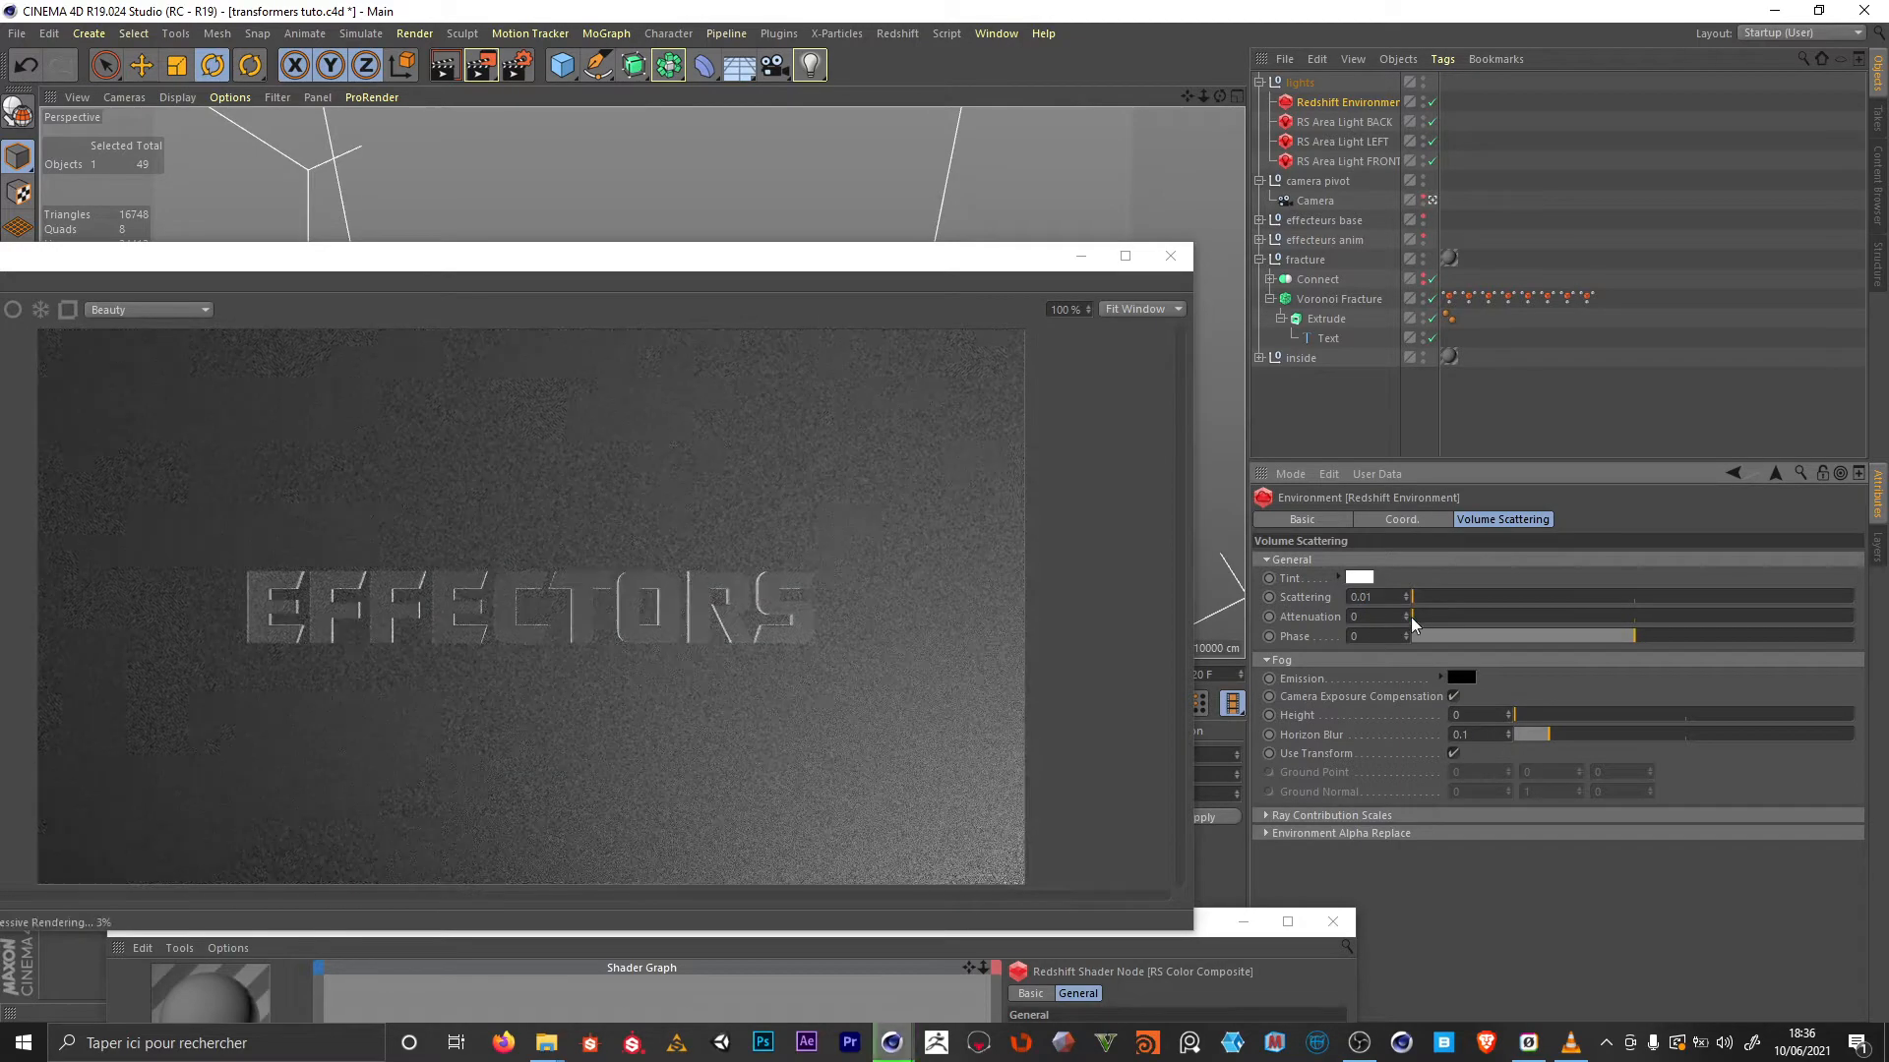
Set the FRONT area light's Intensity Multiplier to 3, then review its volume settings and the Redshift Environment
left_click(1358, 168)
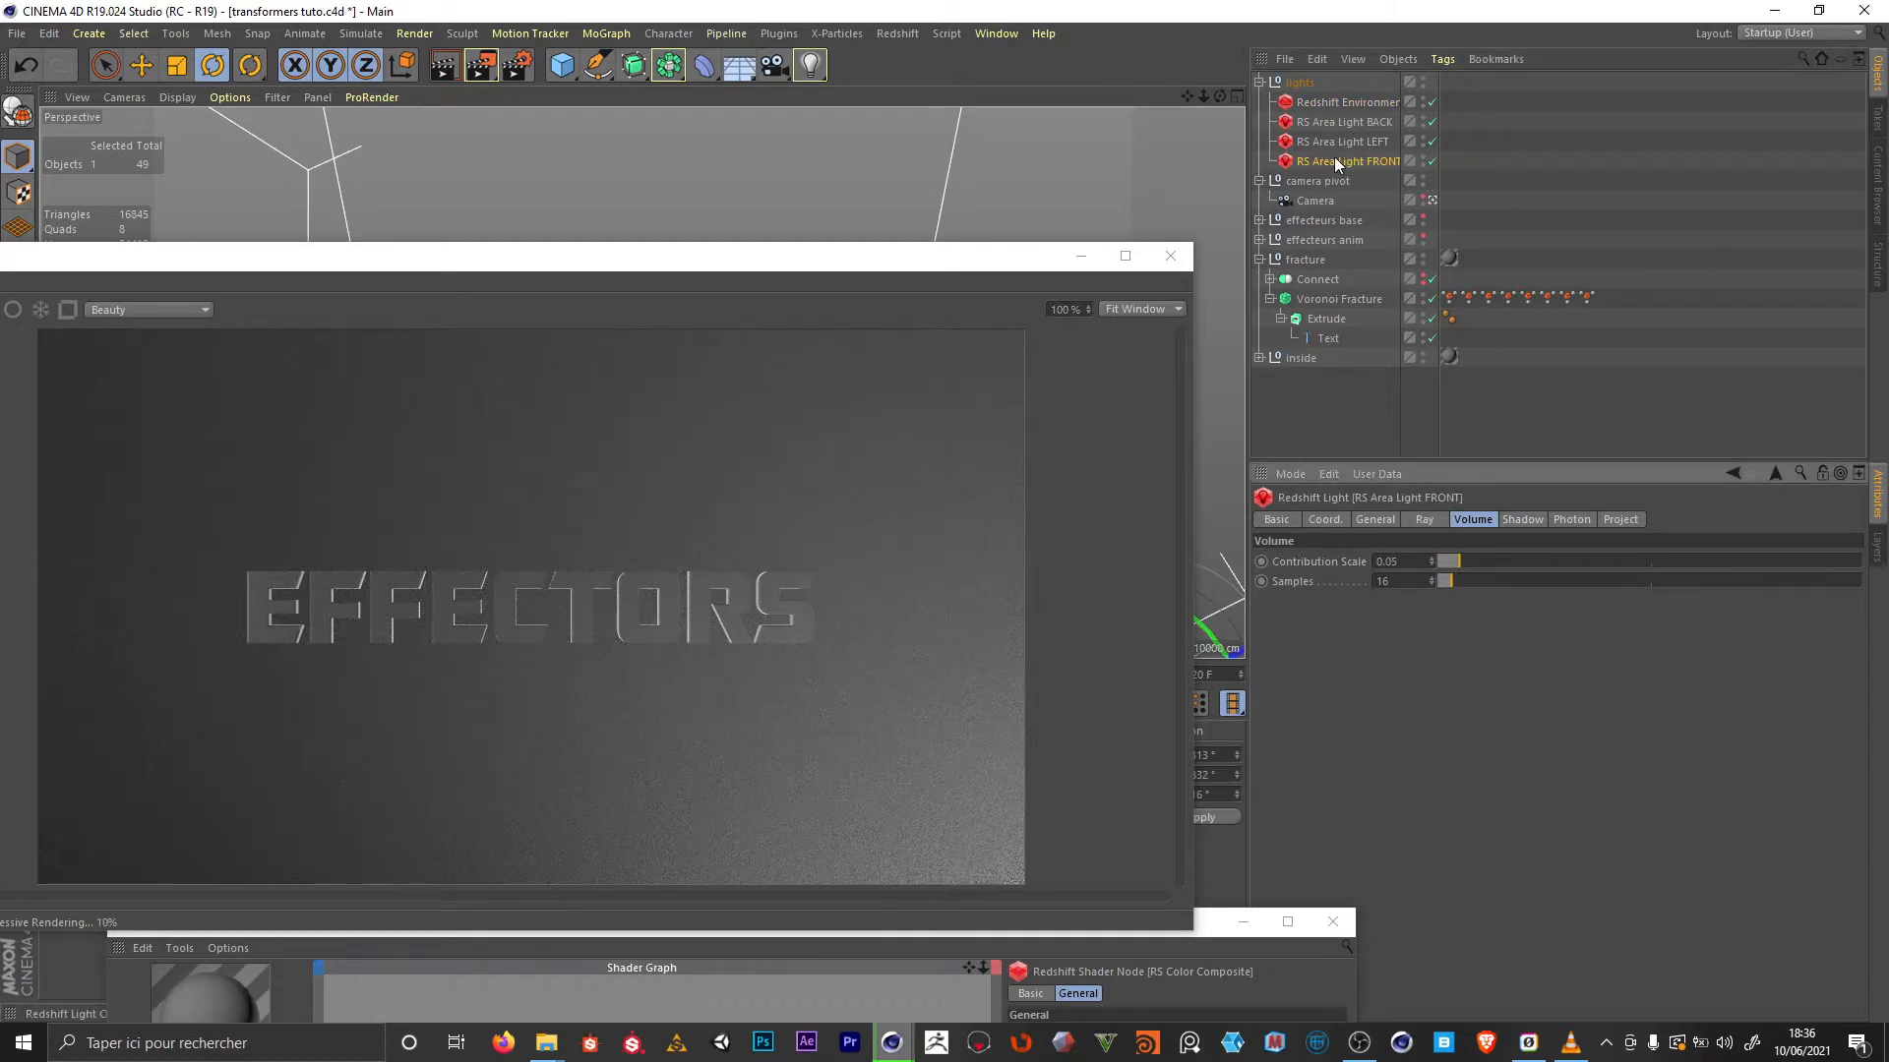
left_click(1387, 519)
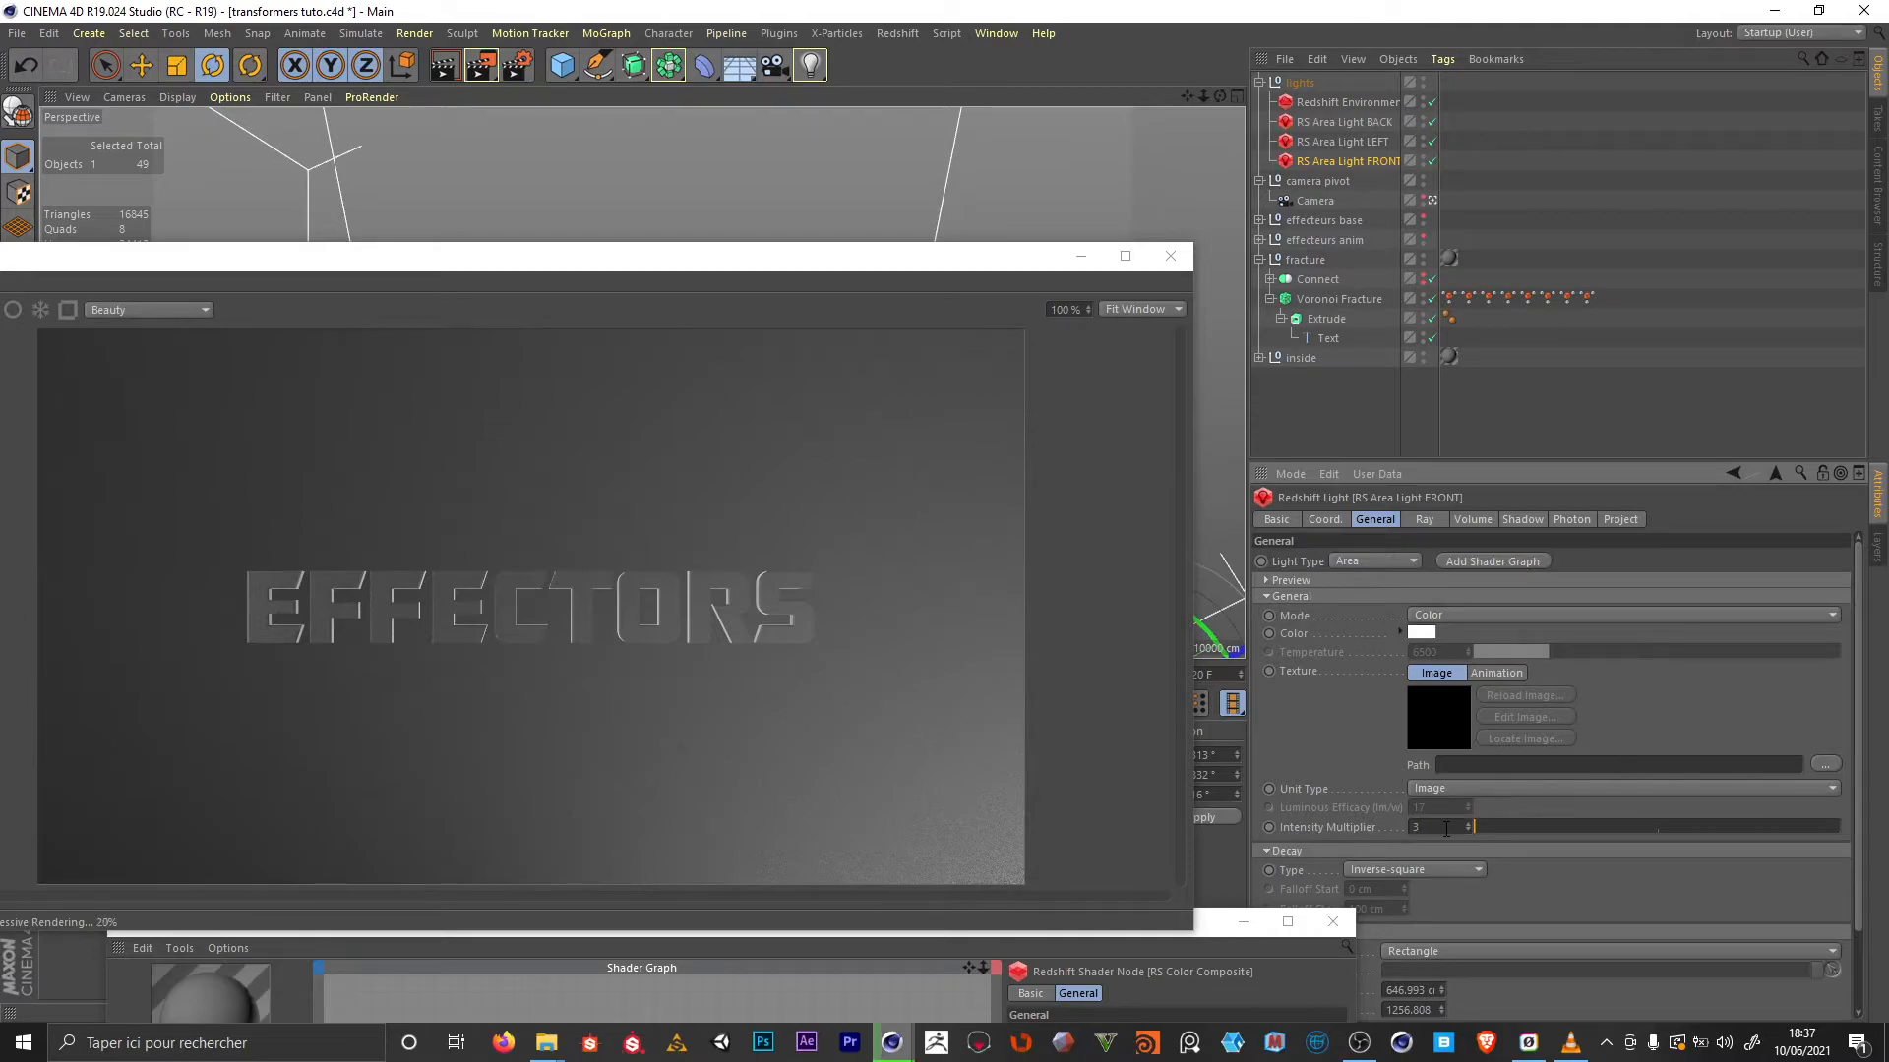
key("Return")
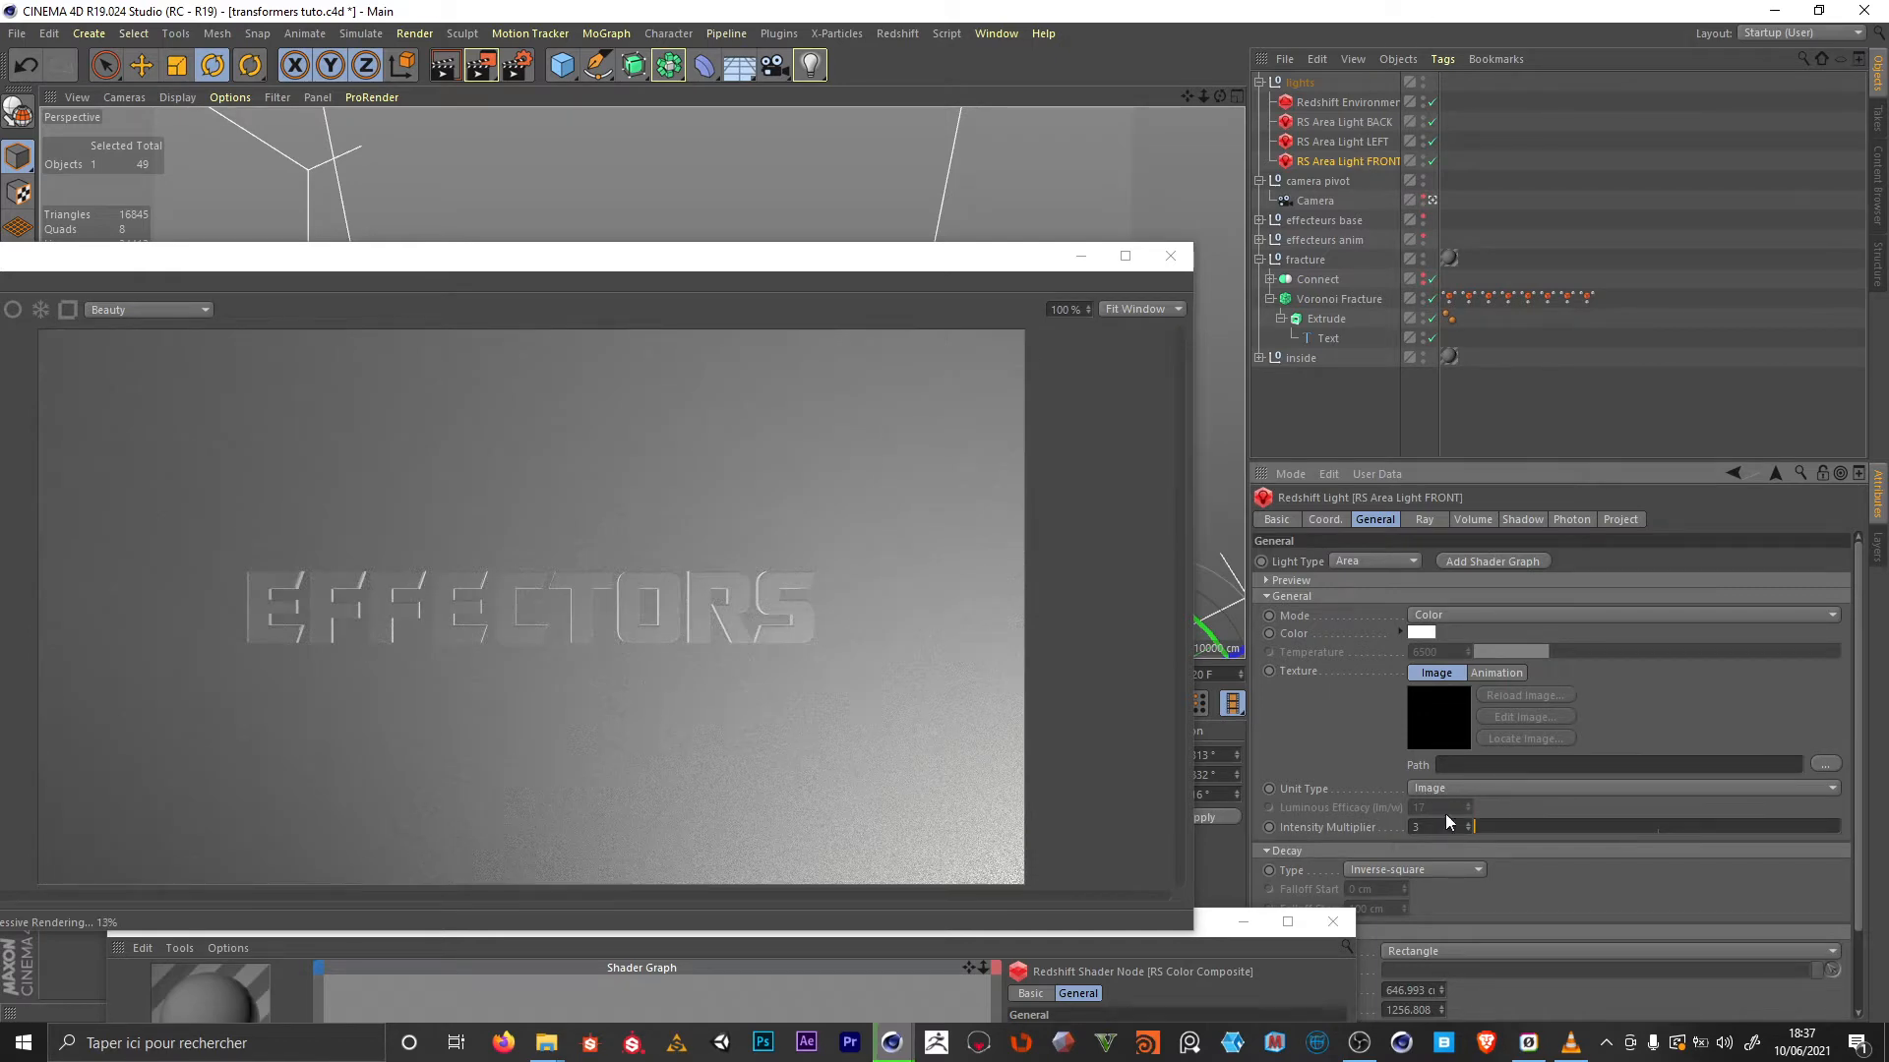
left_click(1464, 519)
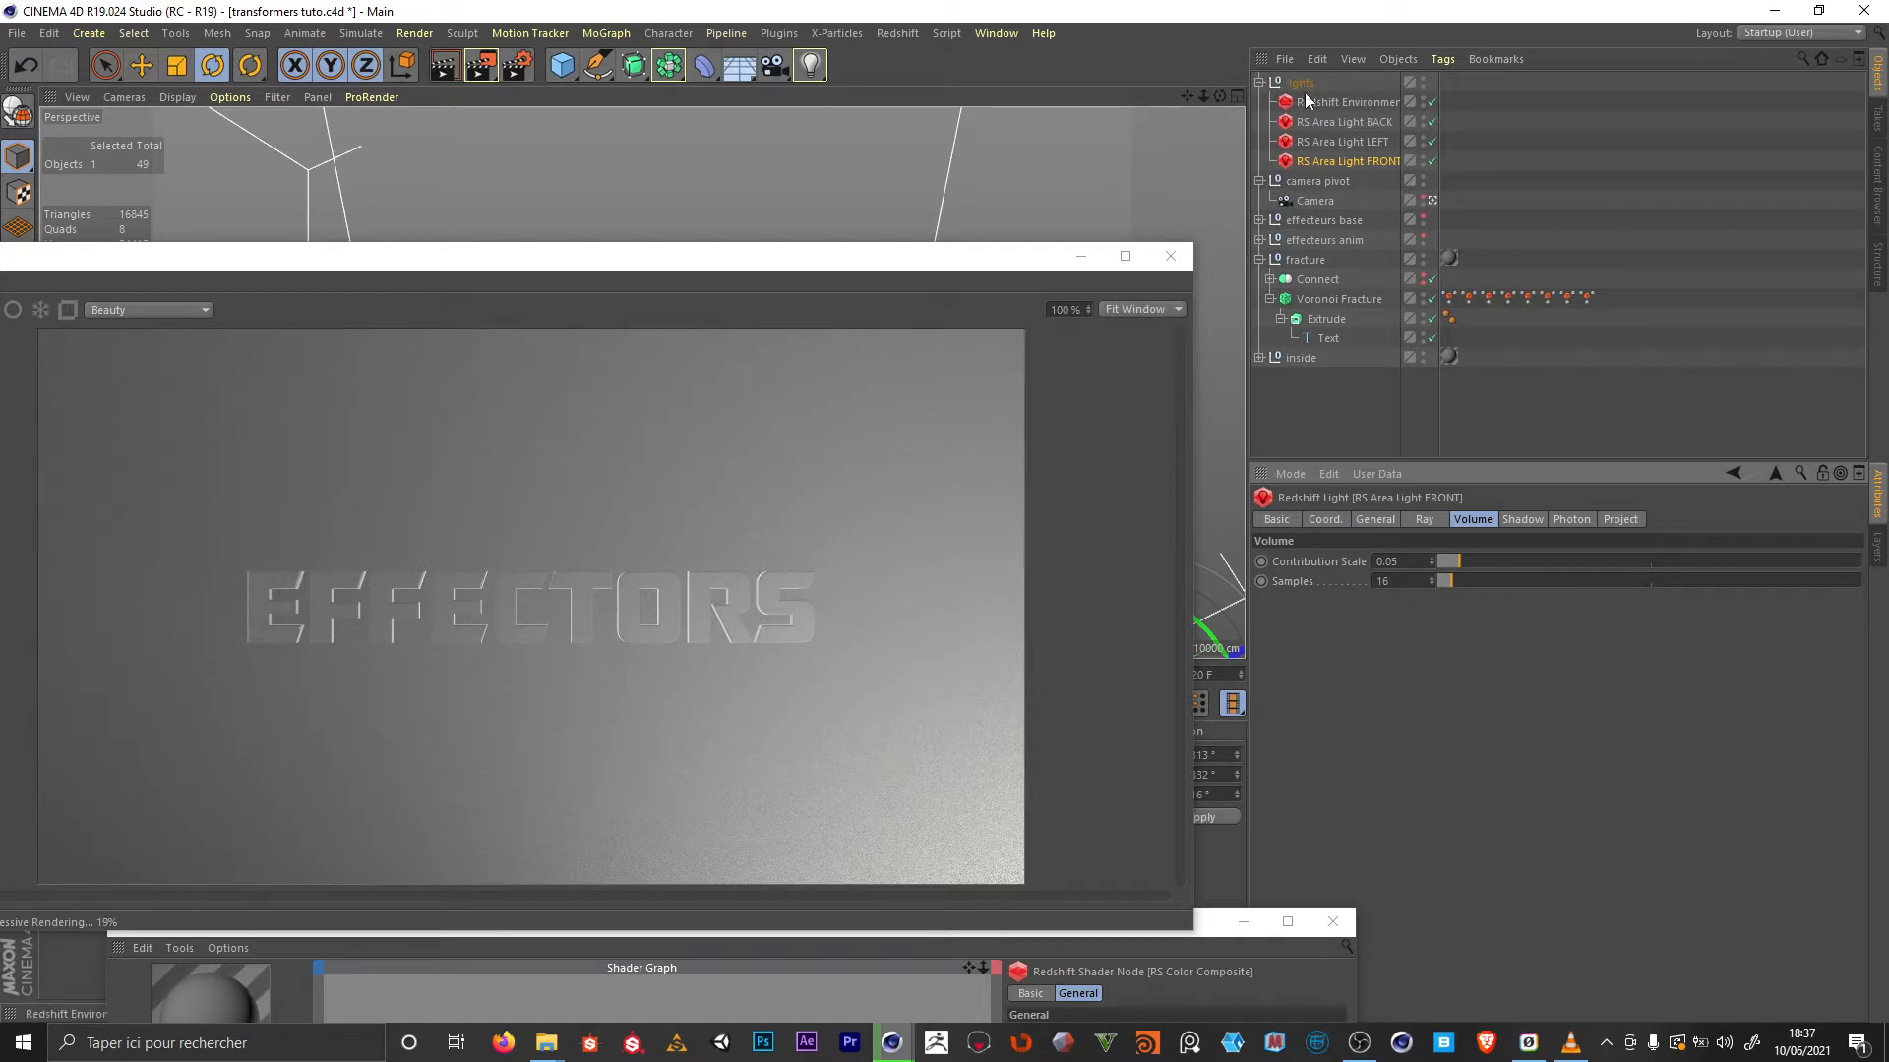
left_click(1343, 102)
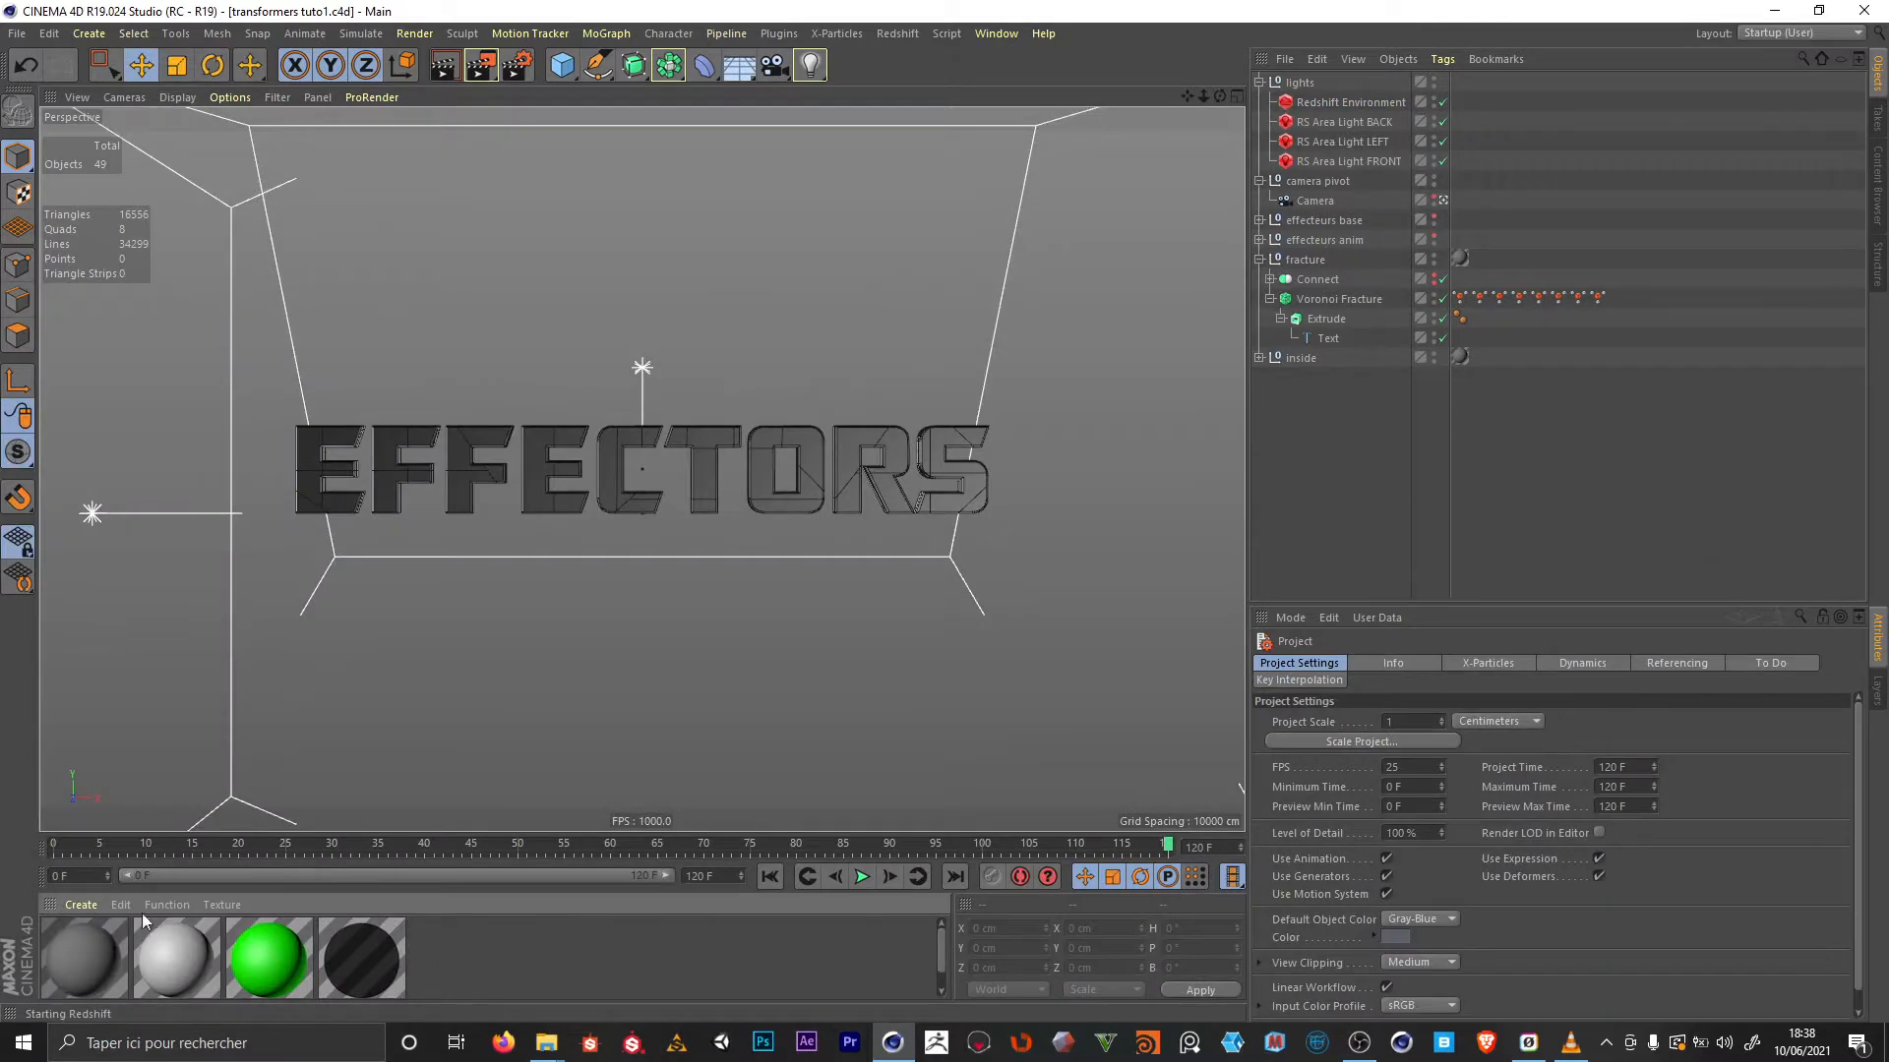
Open the RS Metal shader graph and connect the RS Color Composite's Out Color to the Output's Surface, keeping the text in view
double_click(83, 958)
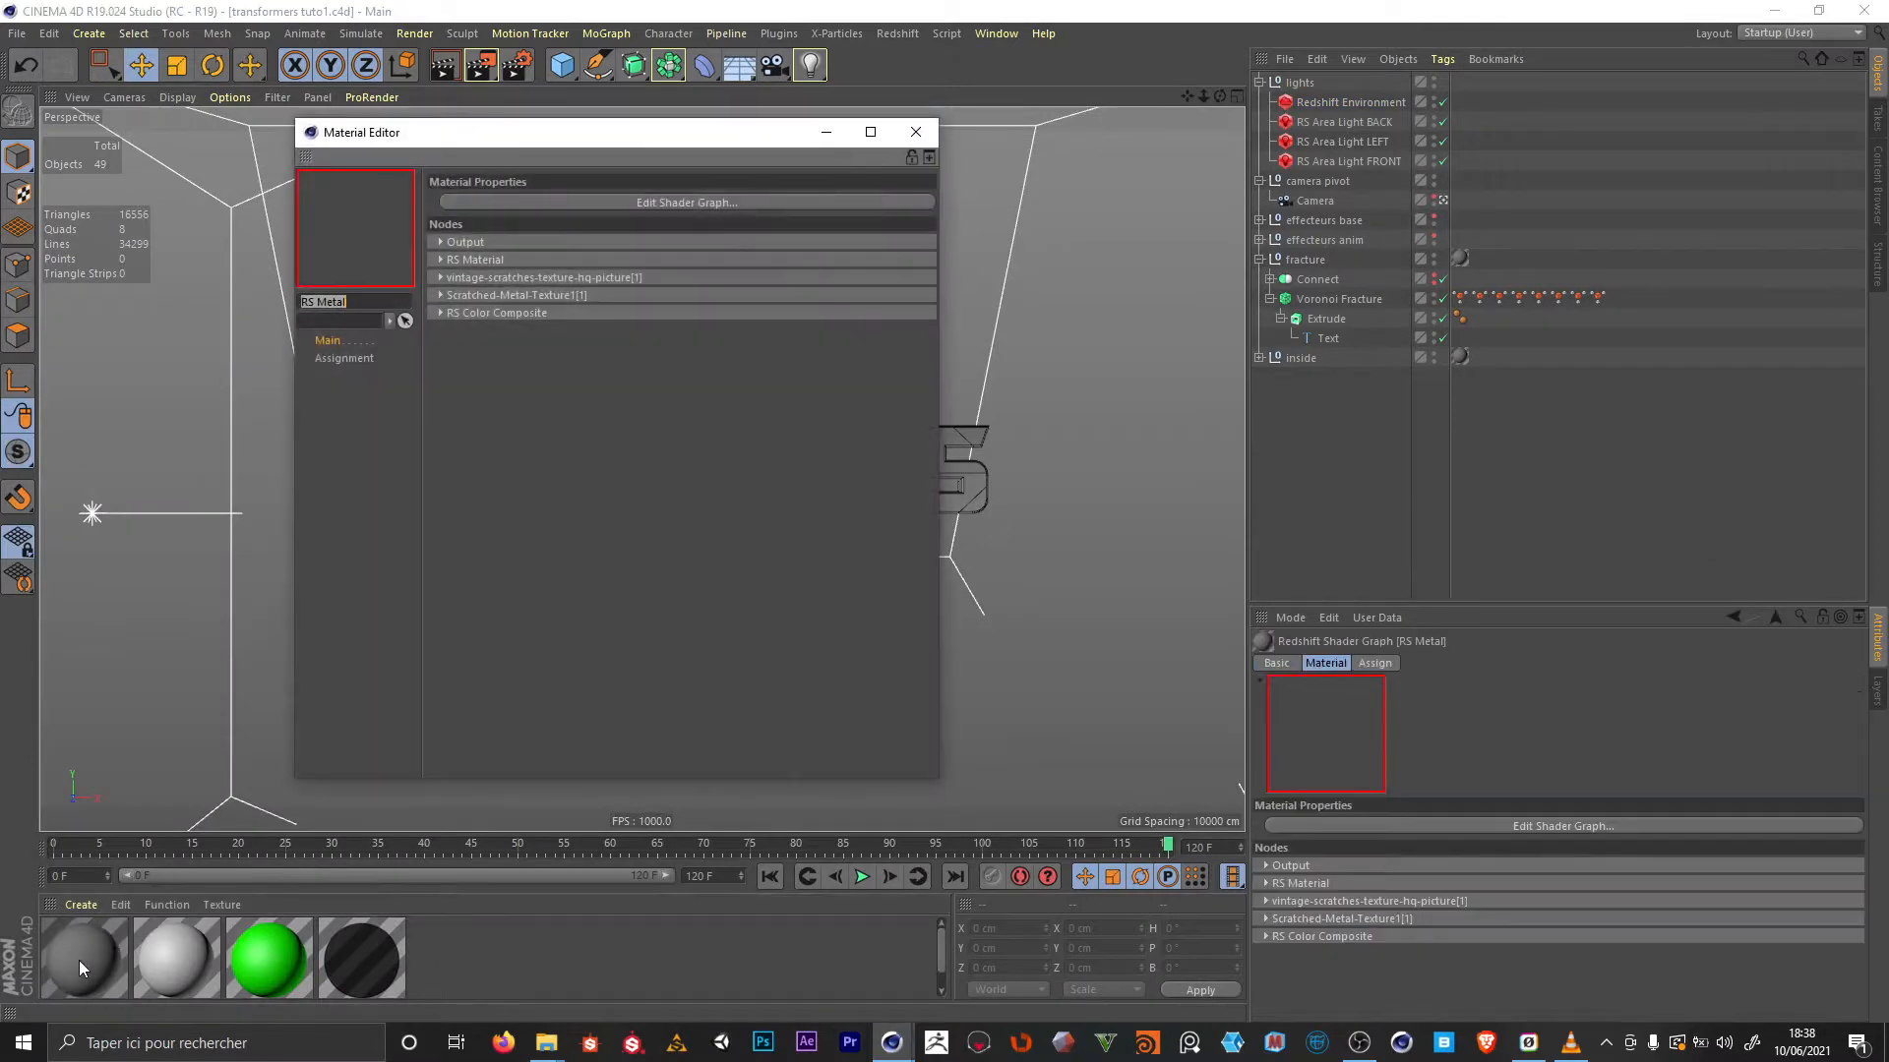
left_click(657, 202)
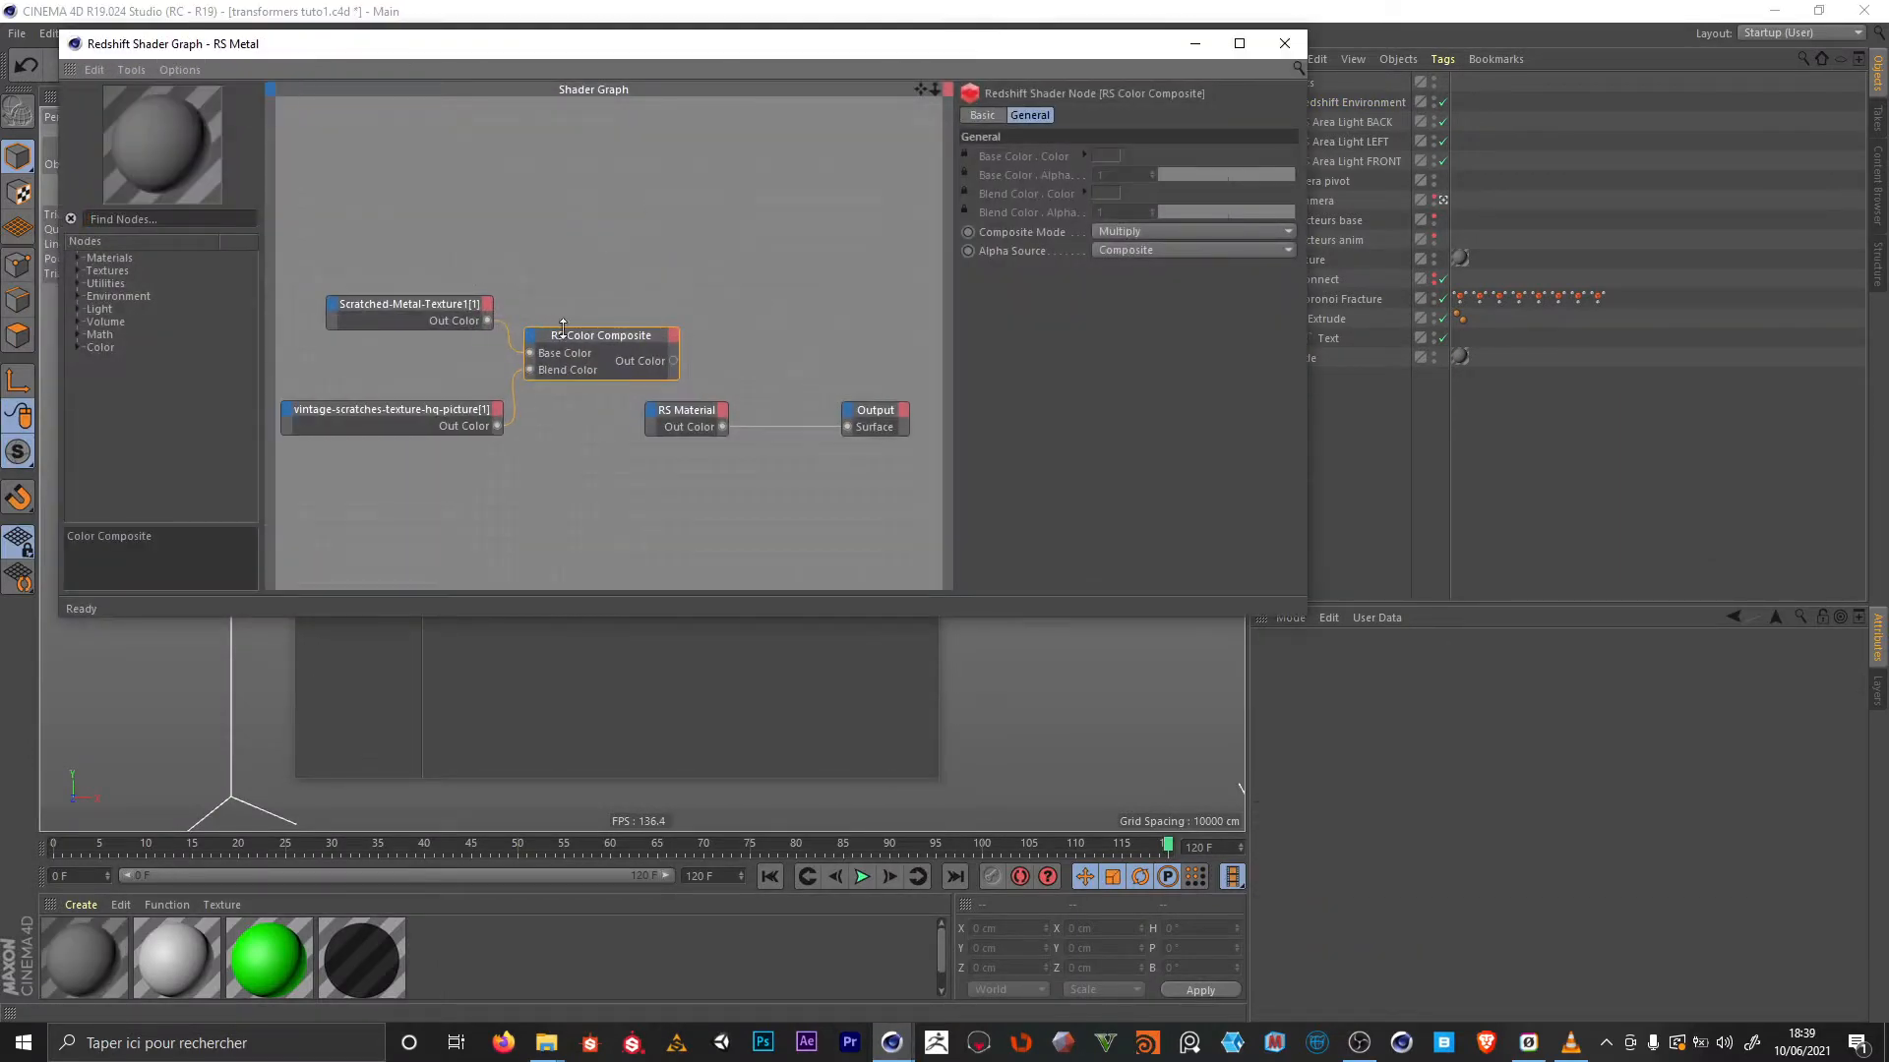
left_click(131, 70)
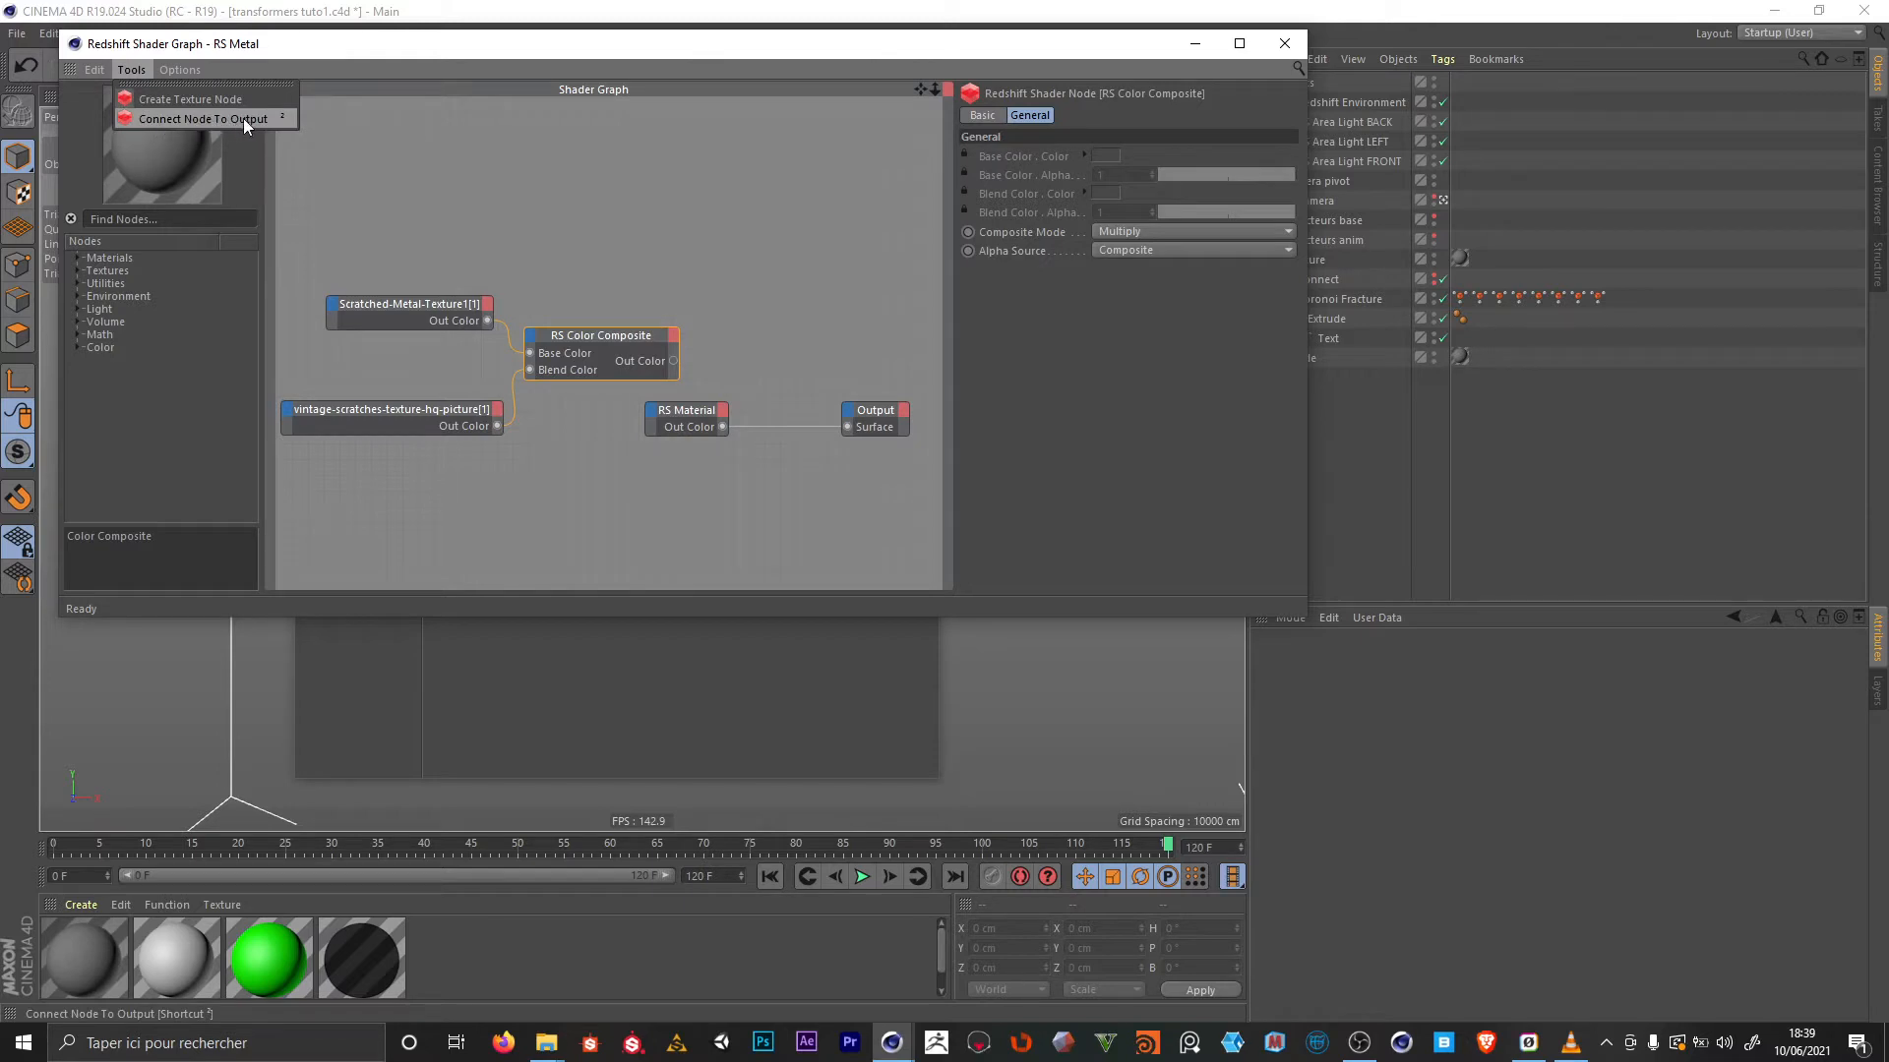
left_click(276, 121)
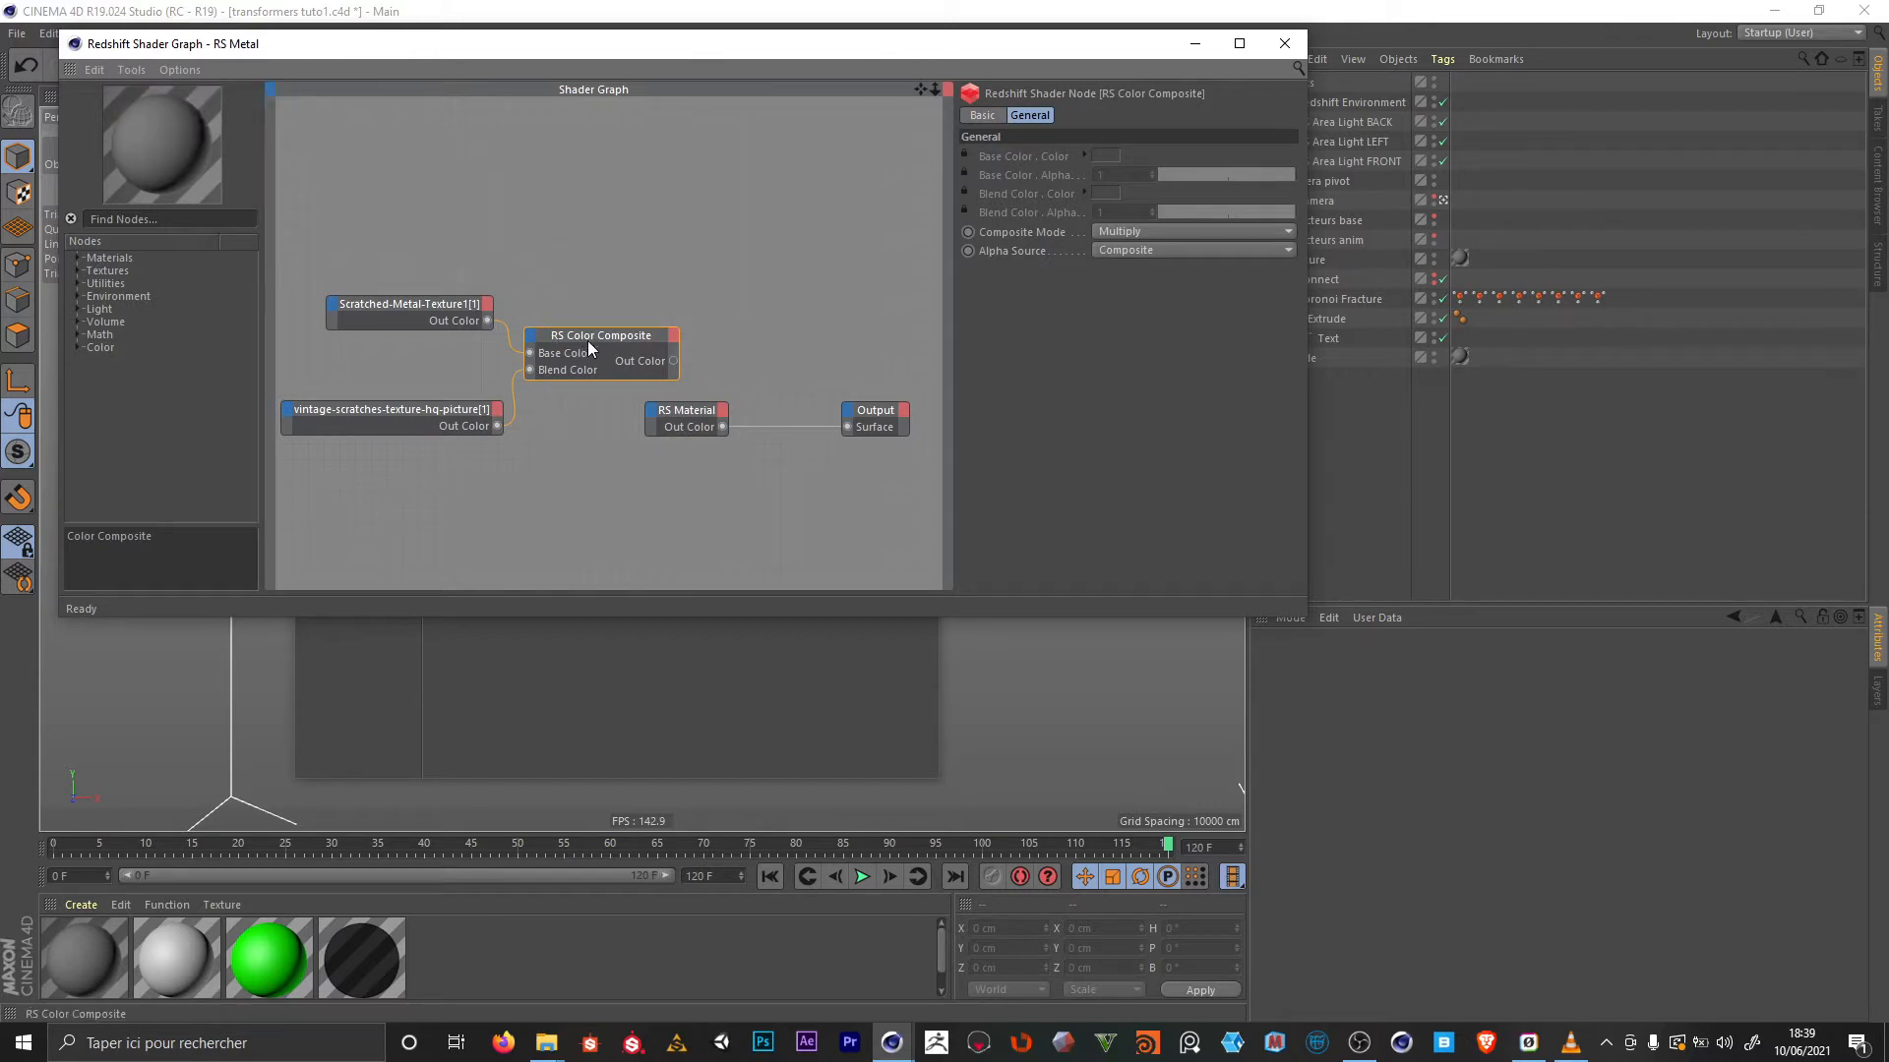
left_click_drag(673, 361, 847, 427)
left_click(888, 421)
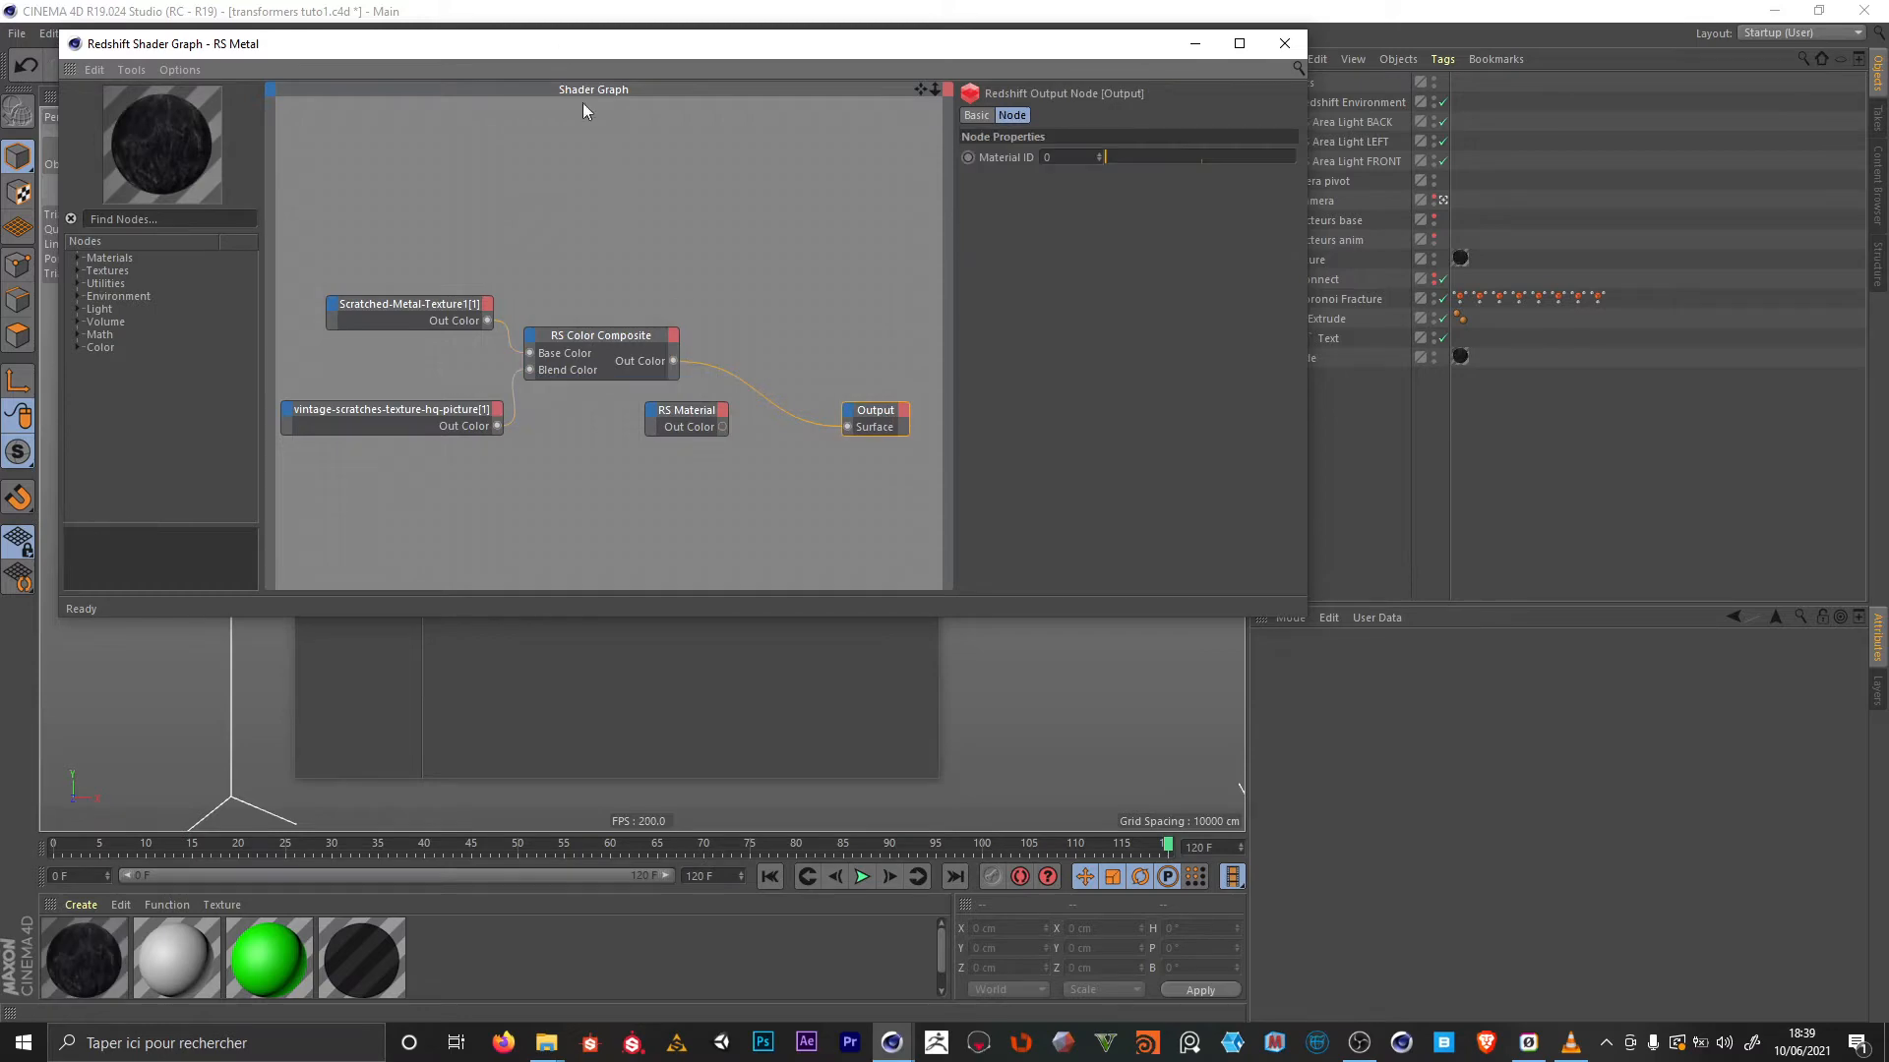
left_click_drag(575, 43, 786, 187)
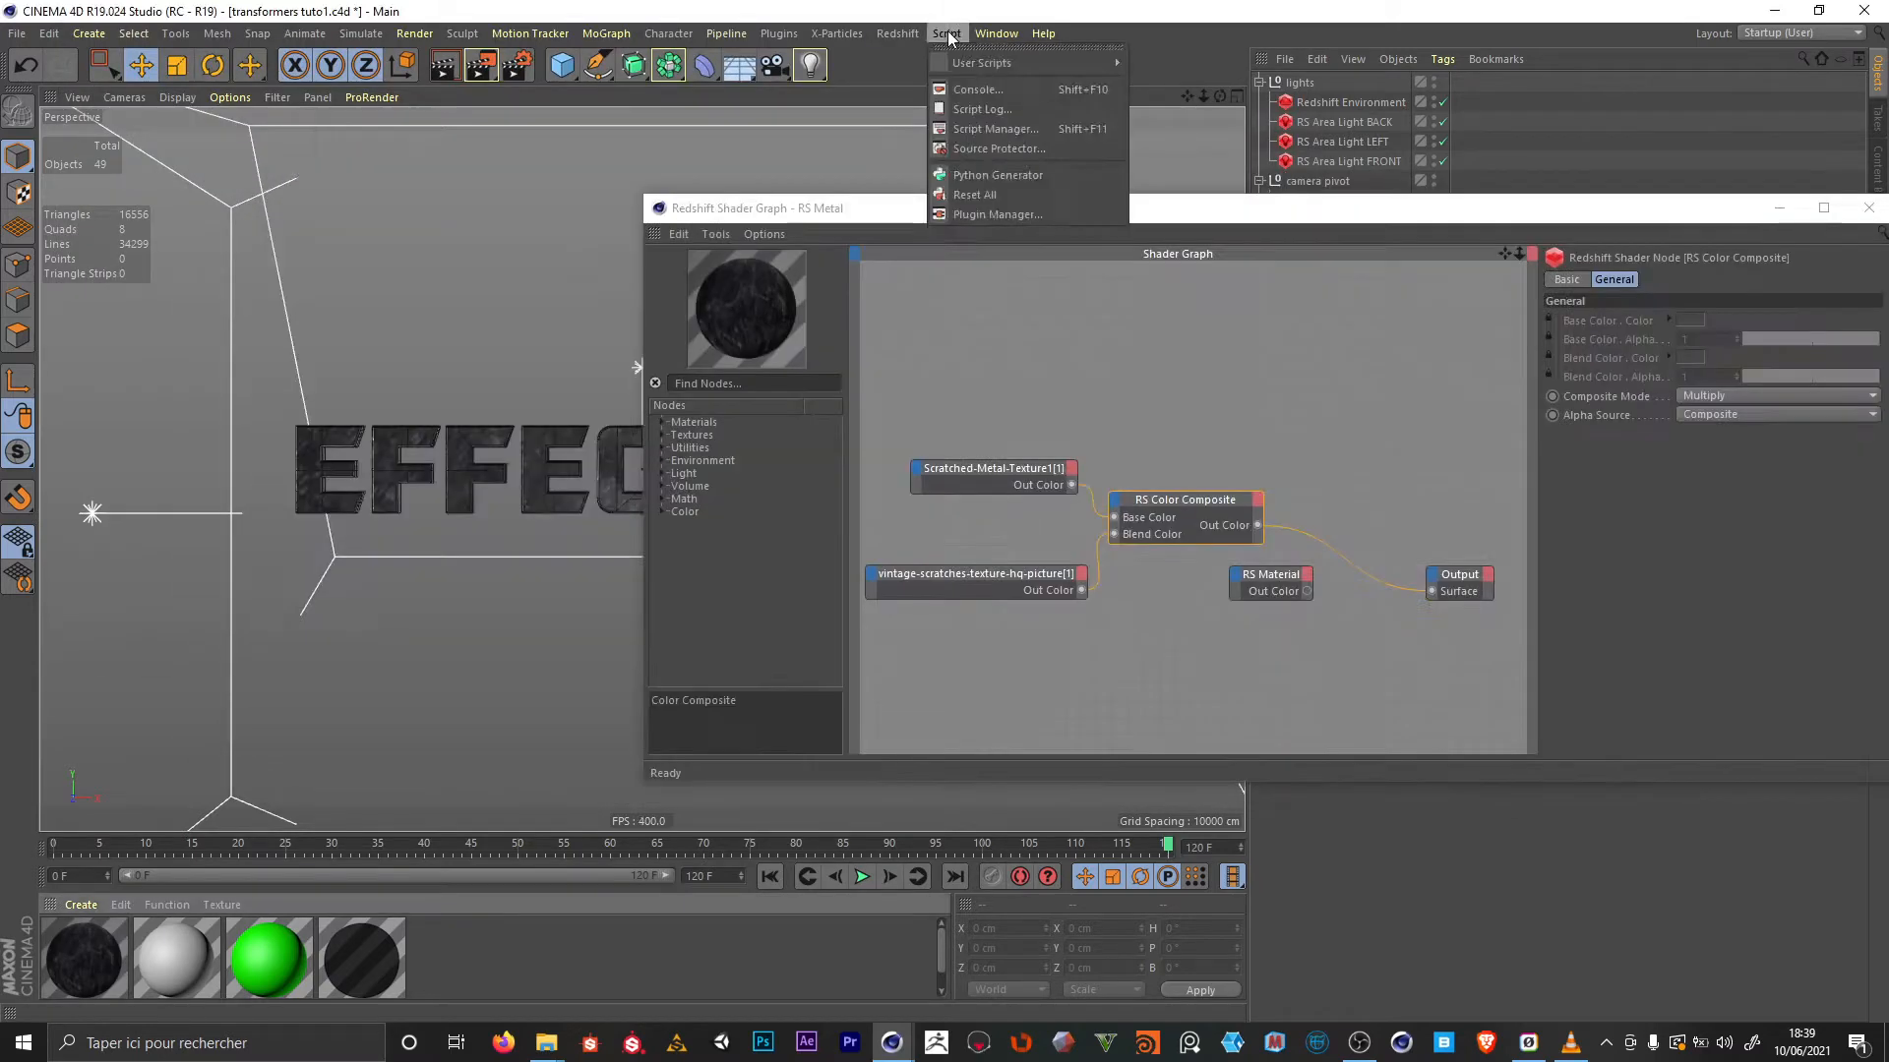
Filter the customizable commands by "conne" and inspect the shortcut assigned to Connect Node To Output
left_click(997, 34)
mouse_move(999, 62)
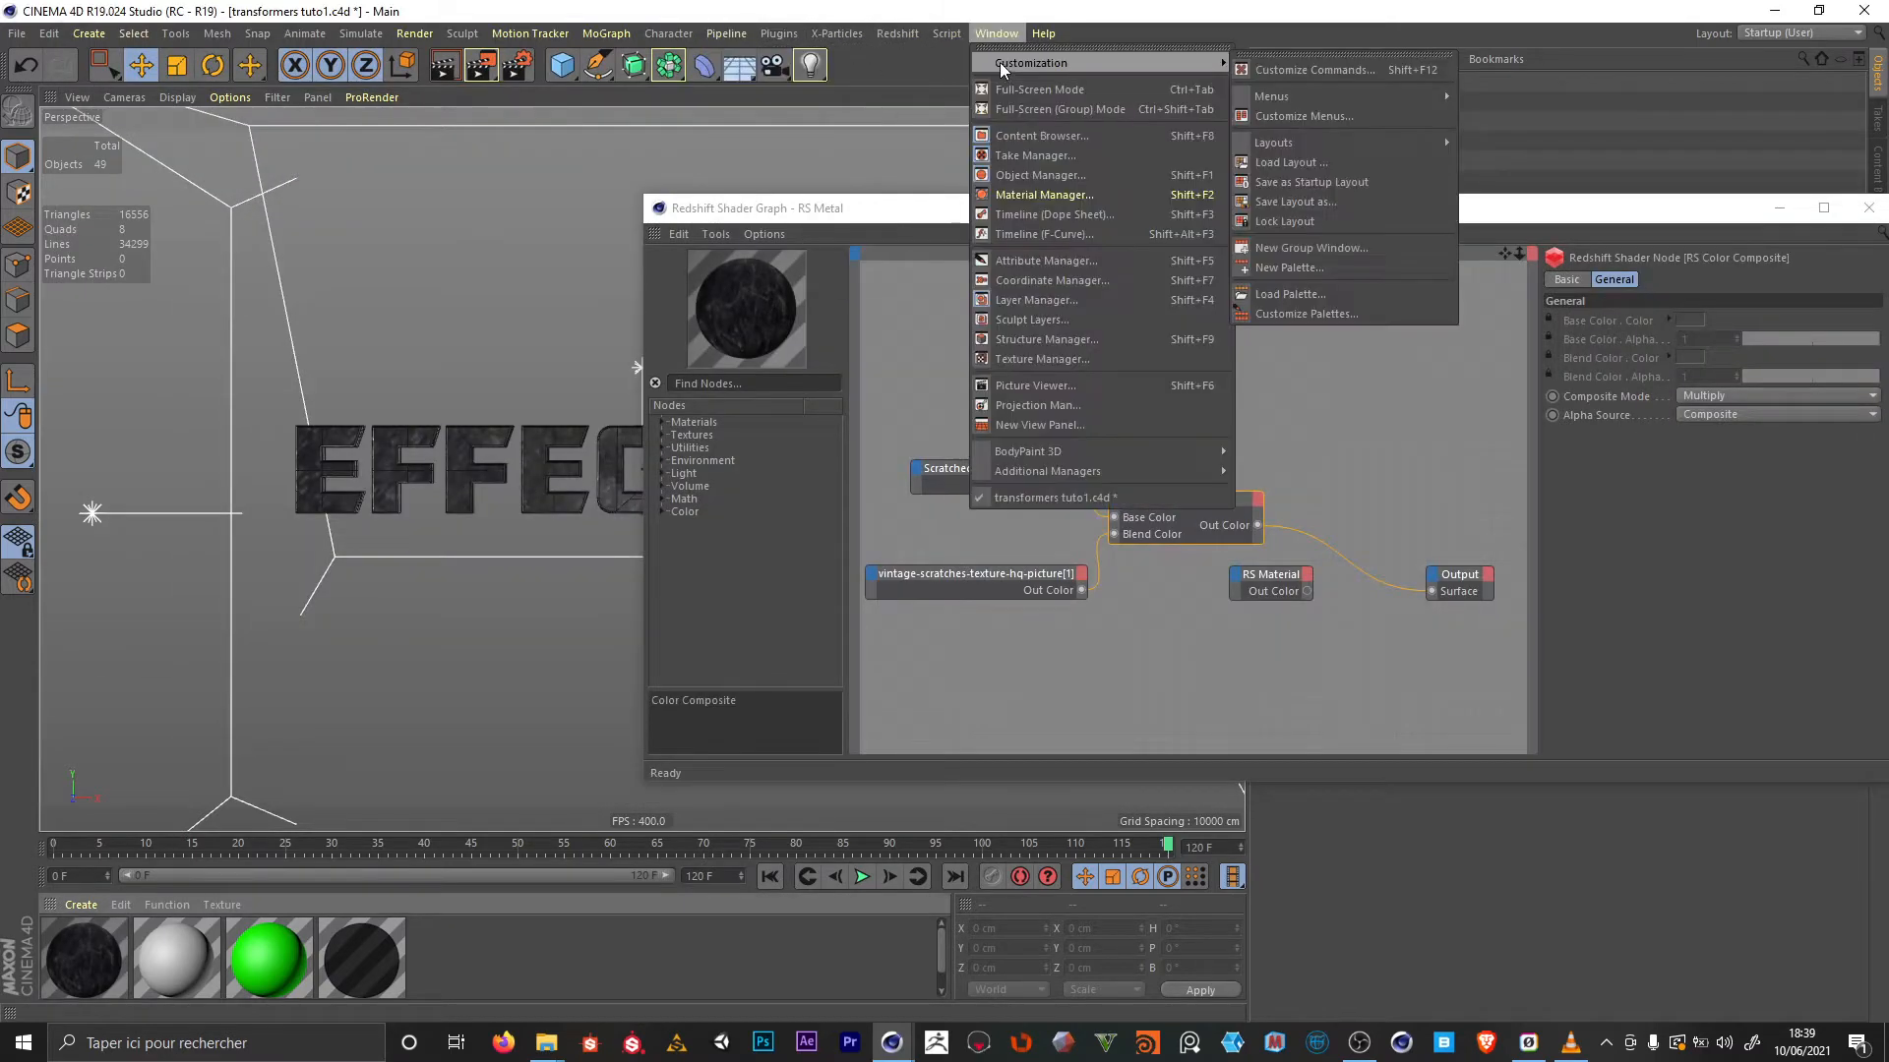
left_click(1343, 68)
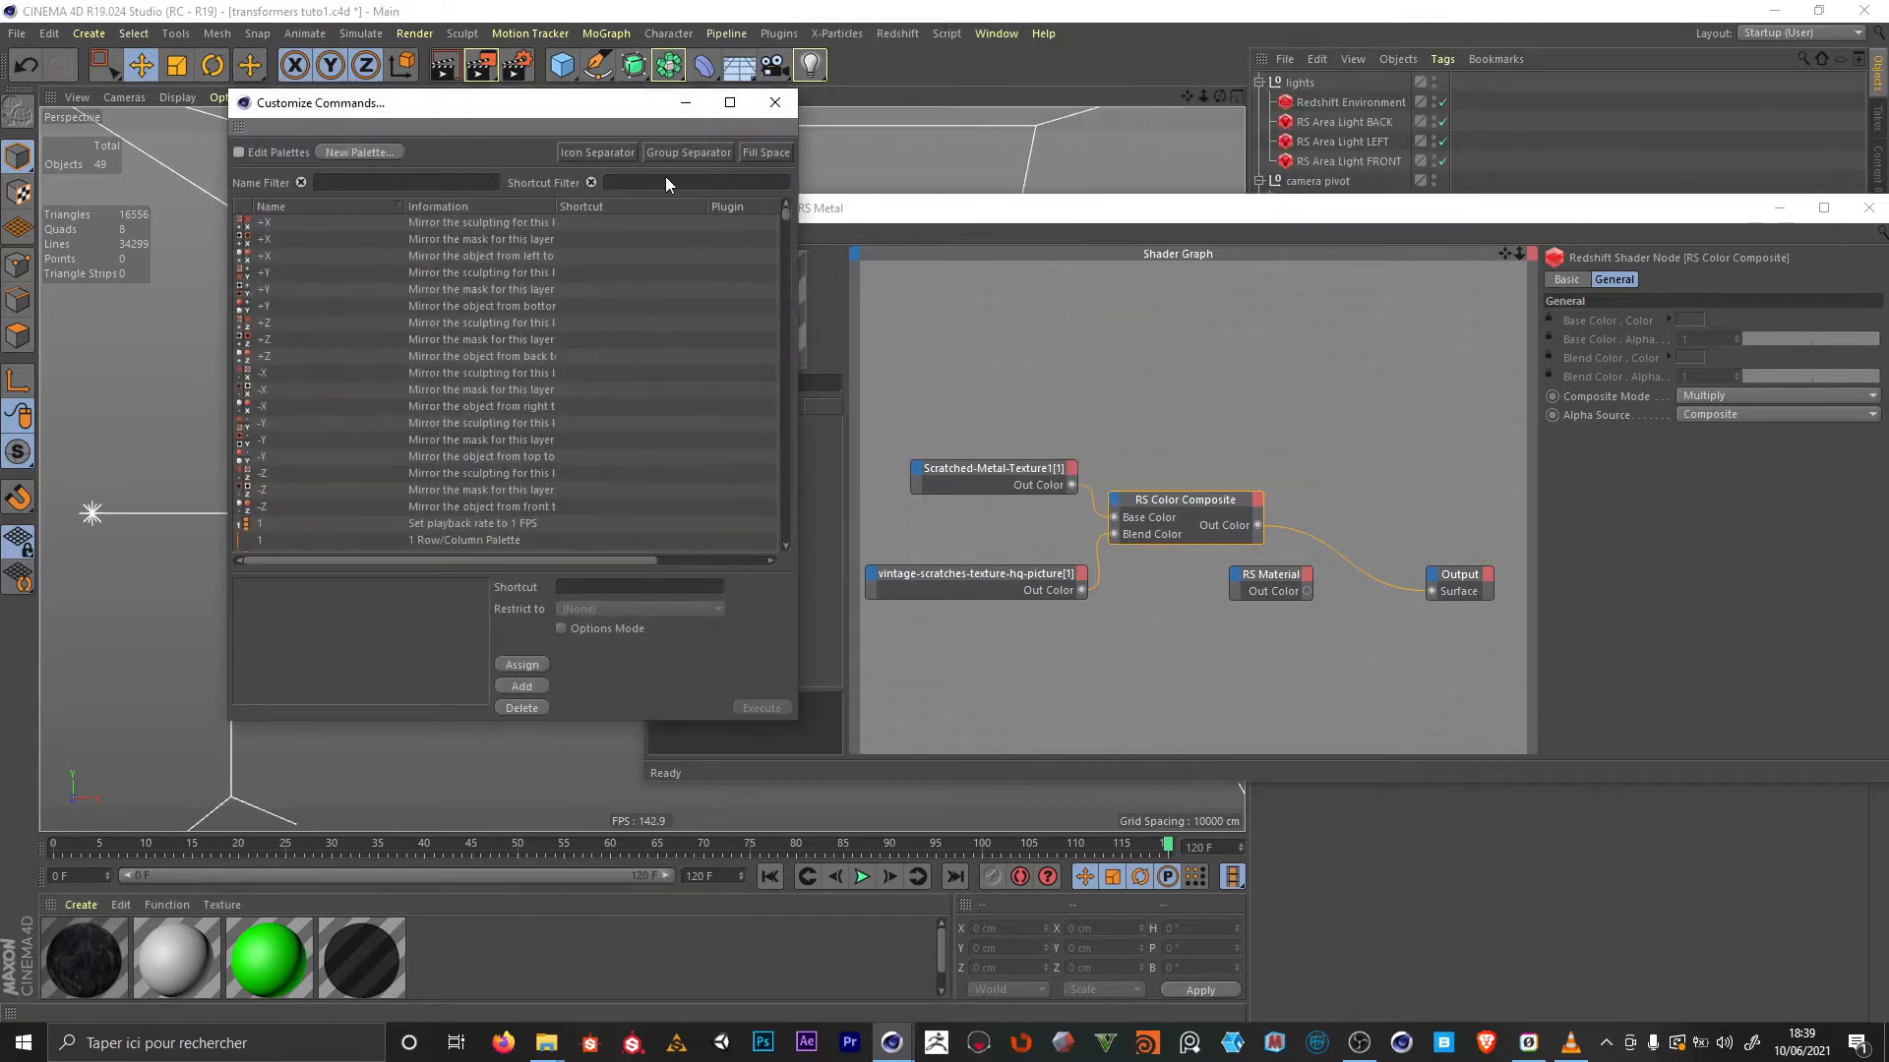
type("conne")
left_click(288, 274)
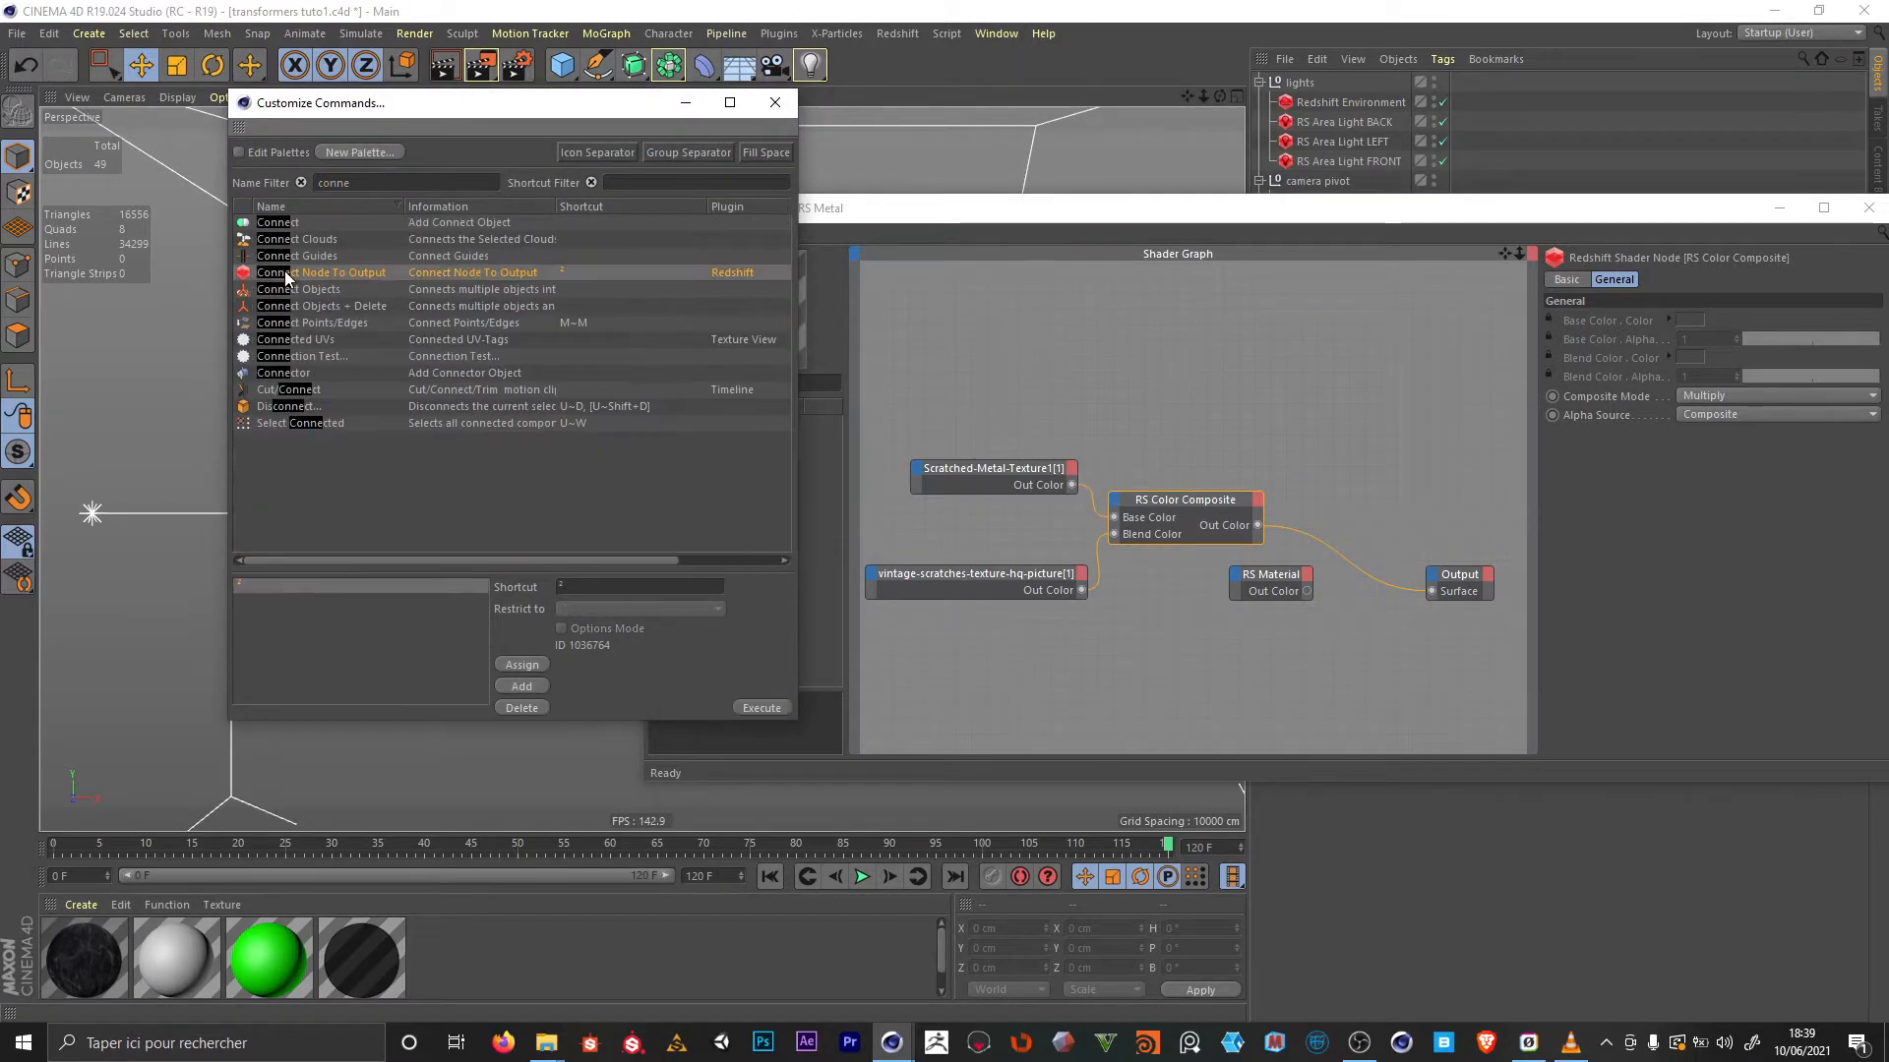
left_click(598, 585)
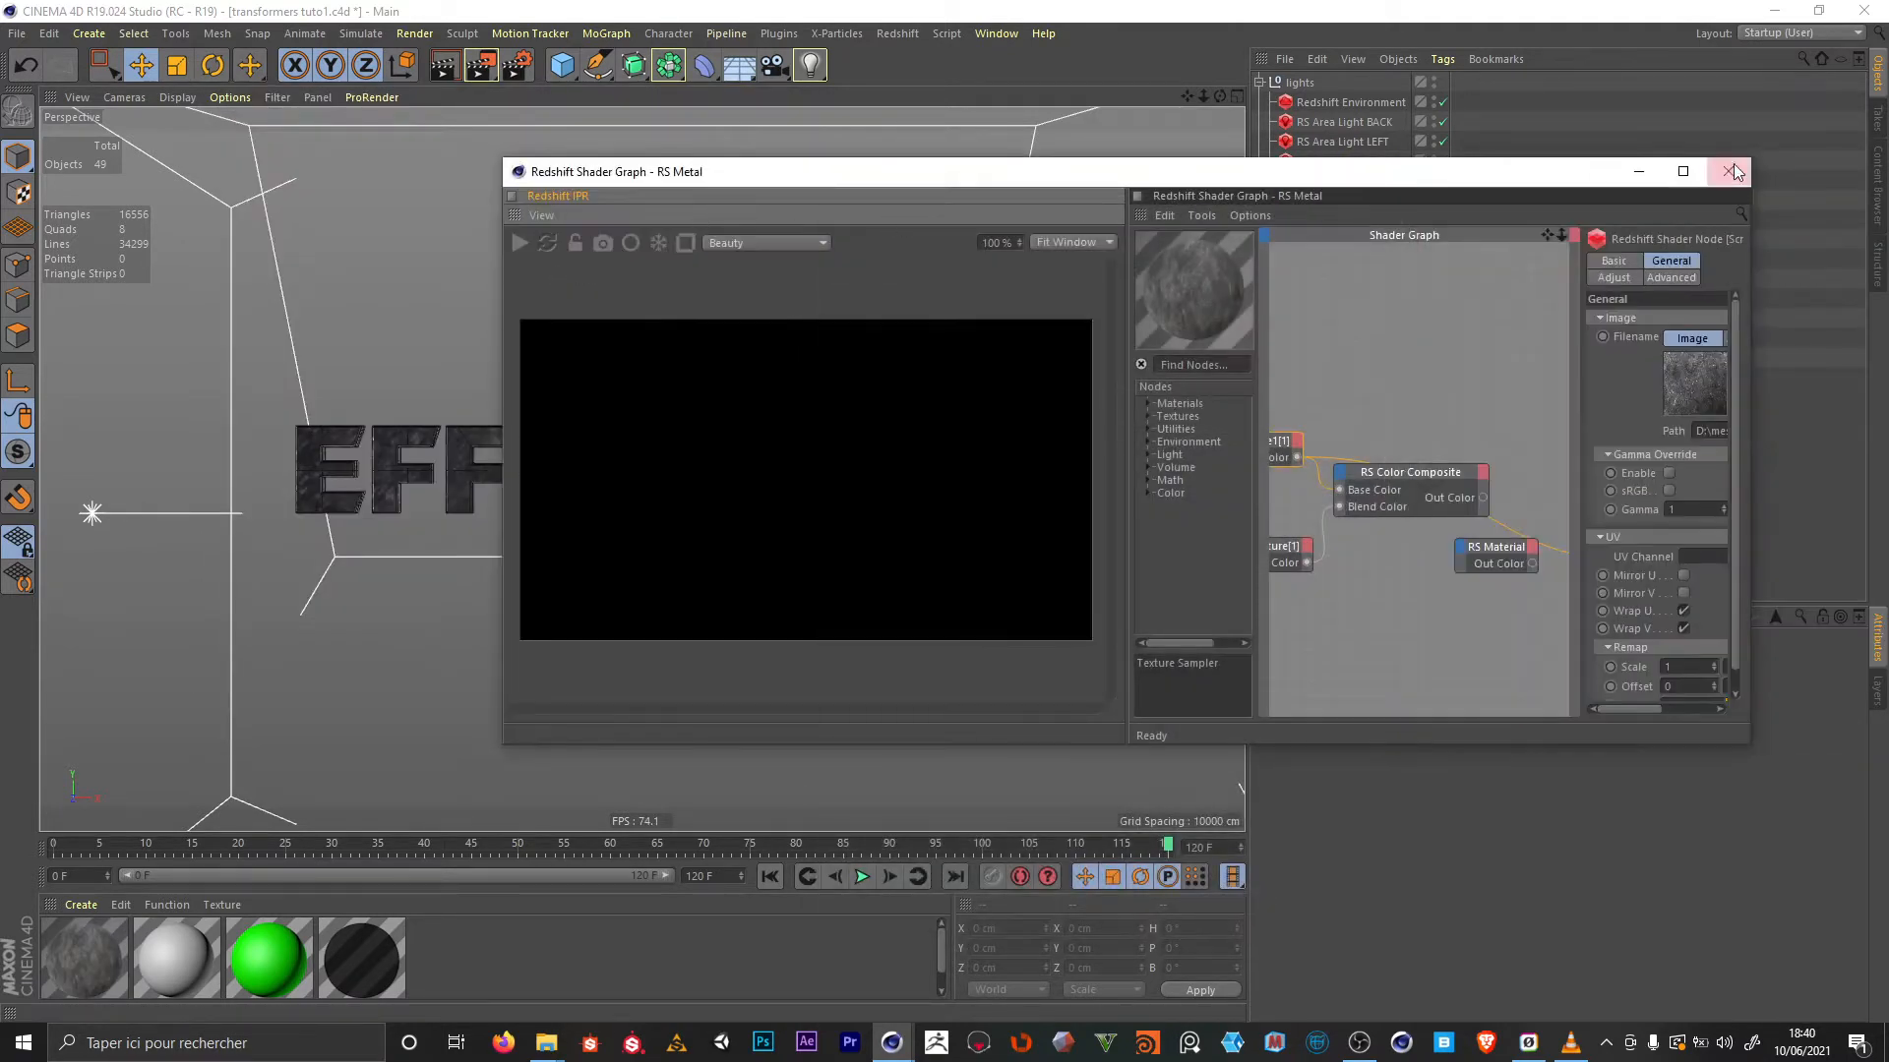
Maximize the combined Redshift IPR and RS Metal shader graph window and start the IPR render
left_click(1683, 171)
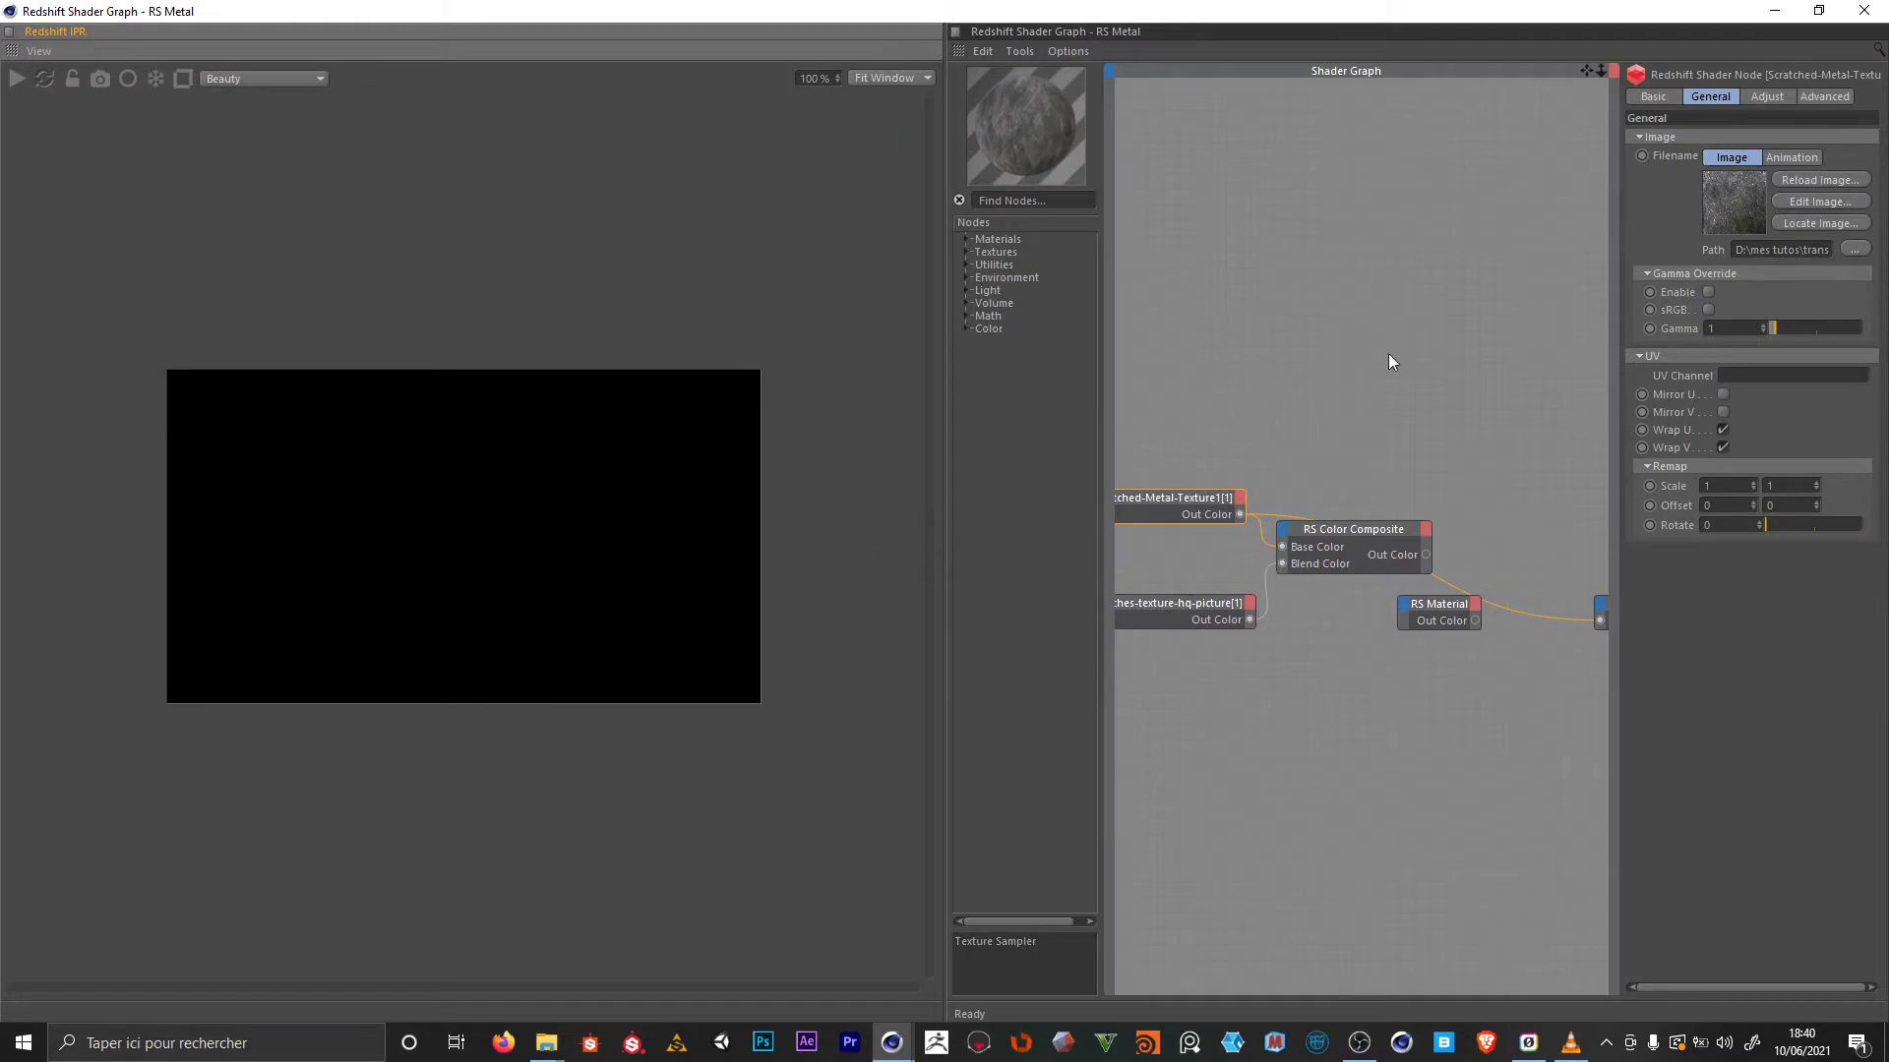
left_click(17, 79)
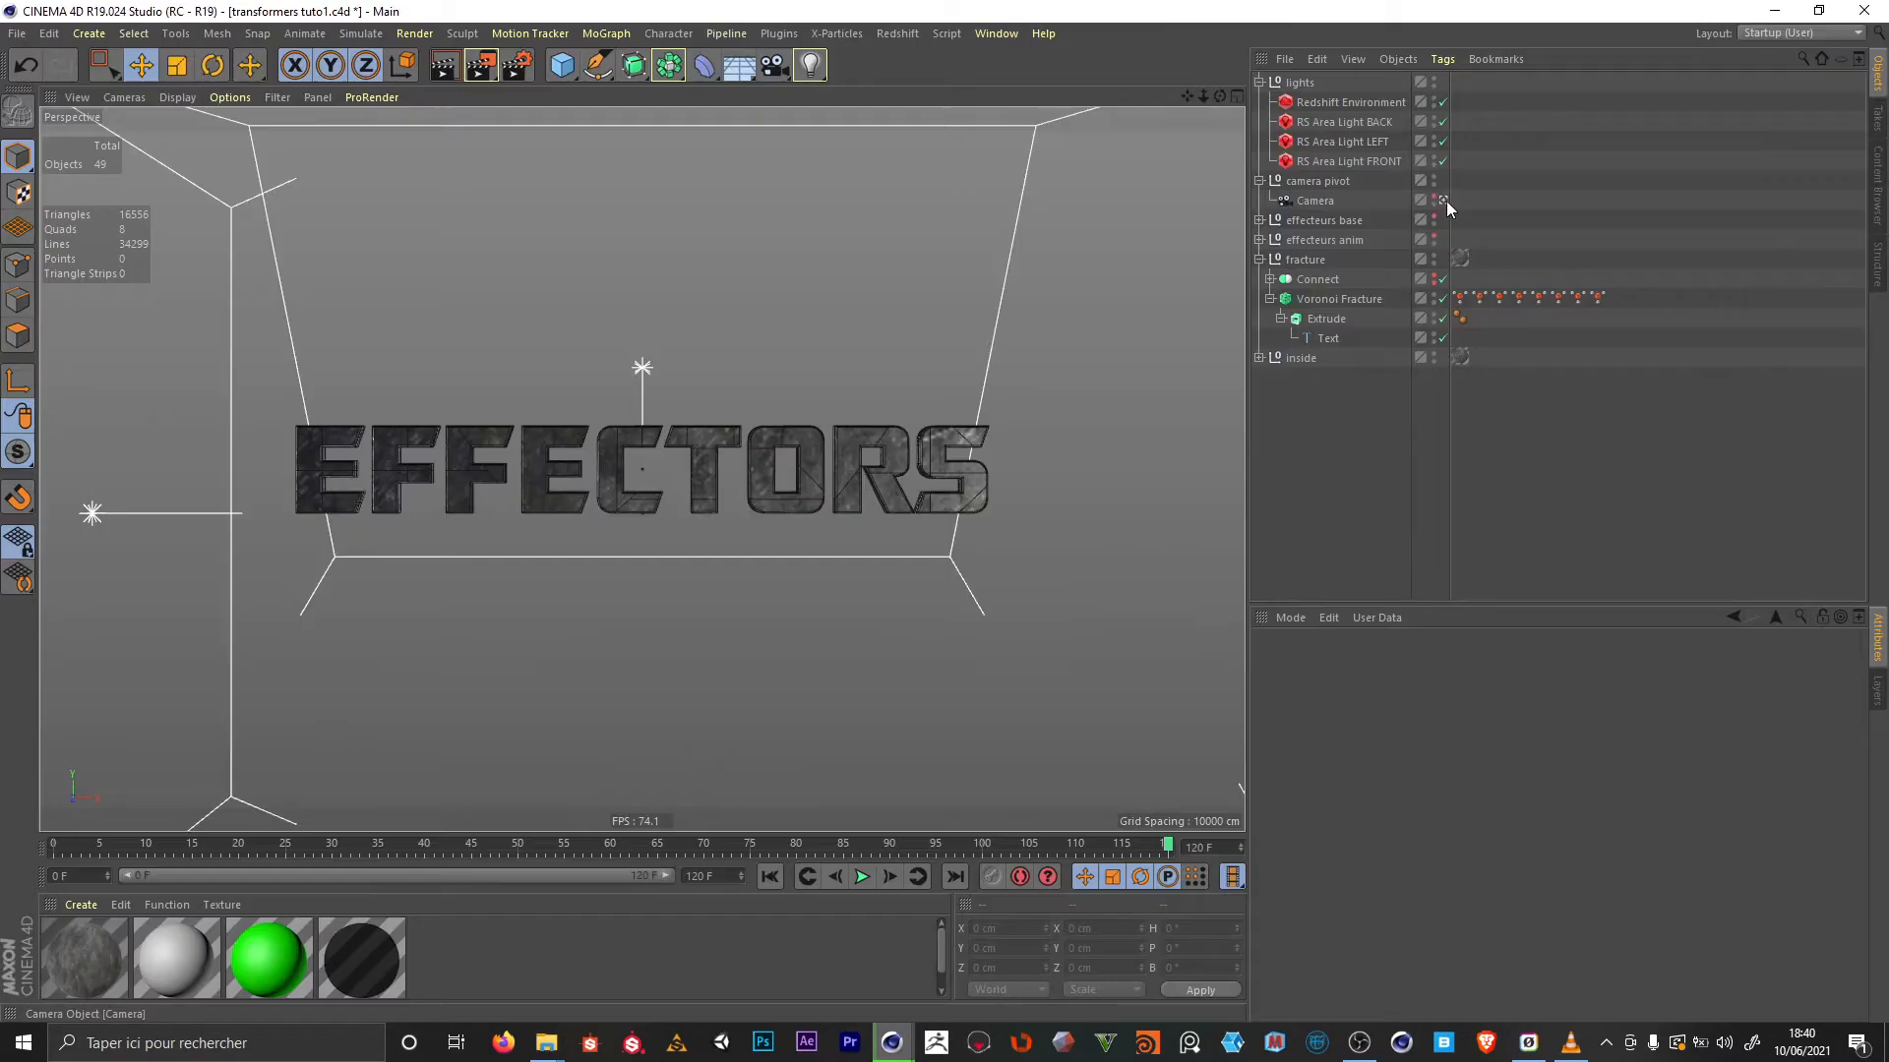
Leave the Camera view and add a MoText object reading EFFECTORS to compare with the fractured extruded text
left_click(1443, 199)
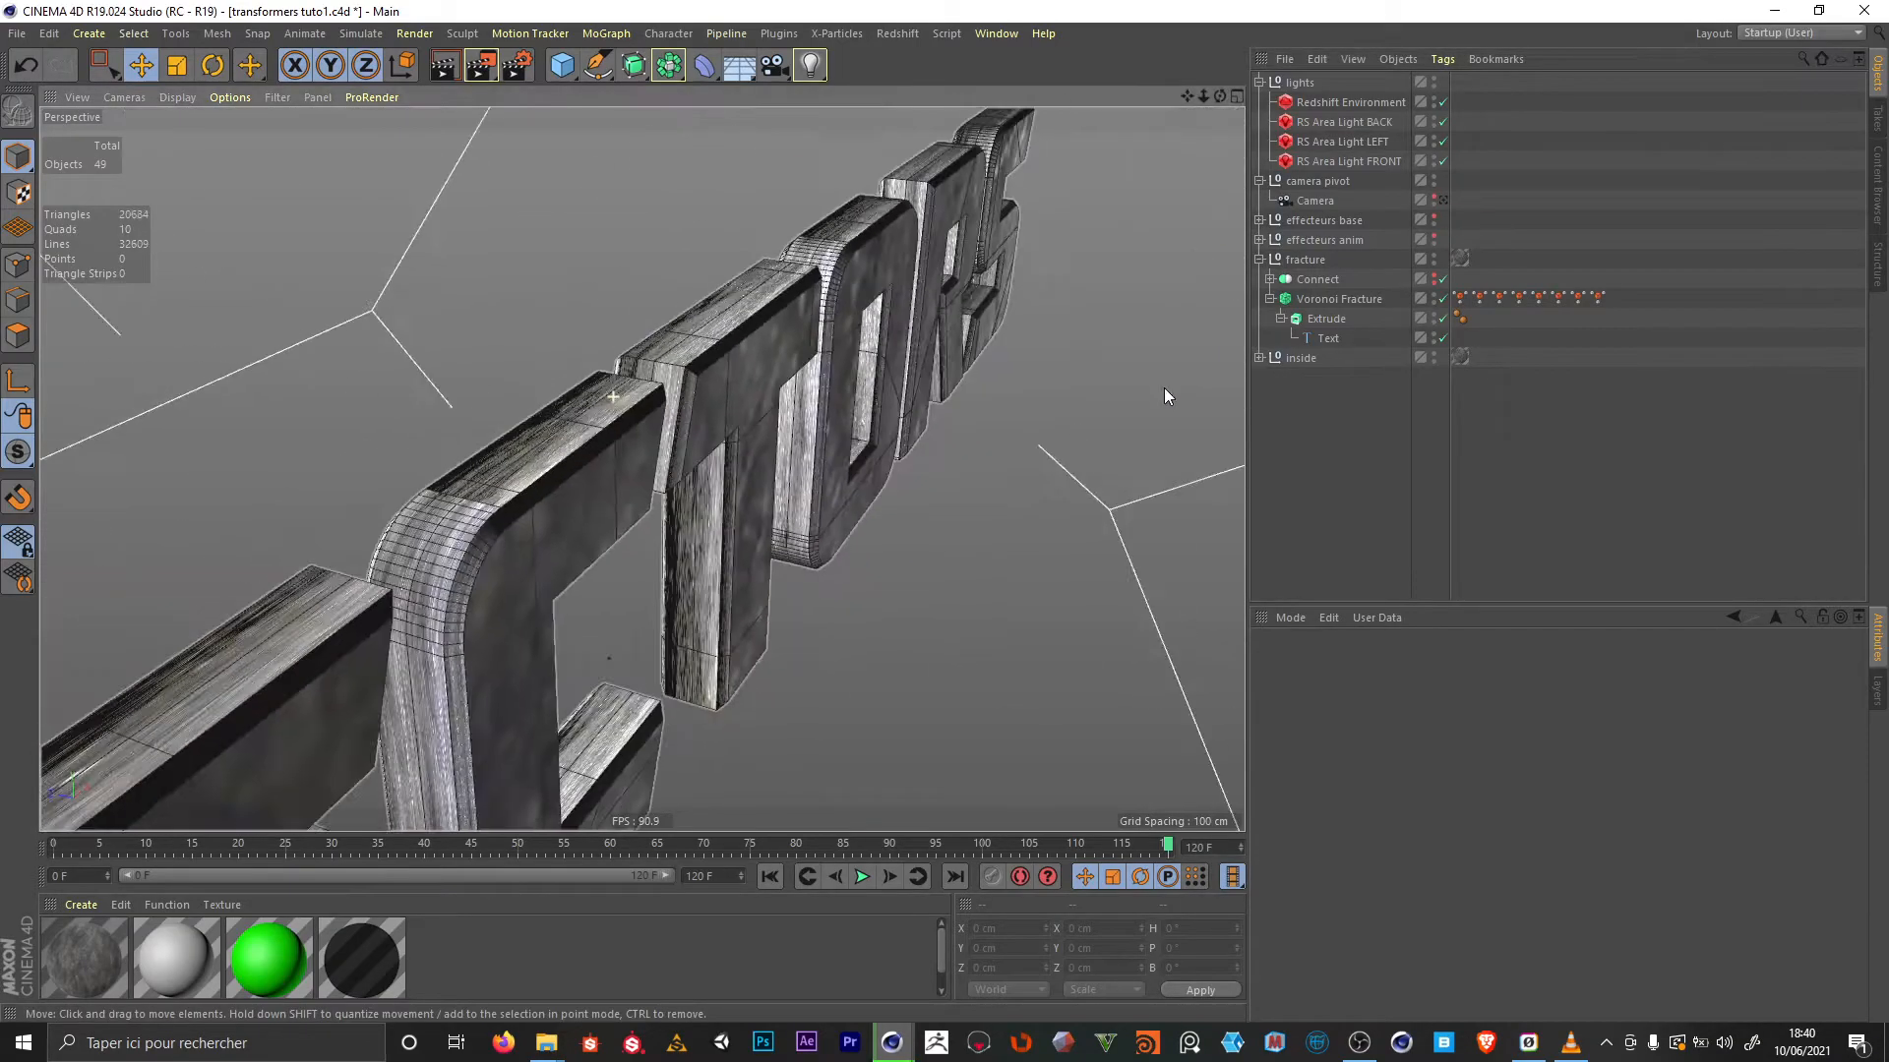
left_click_drag(1165, 387, 835, 461, "alt")
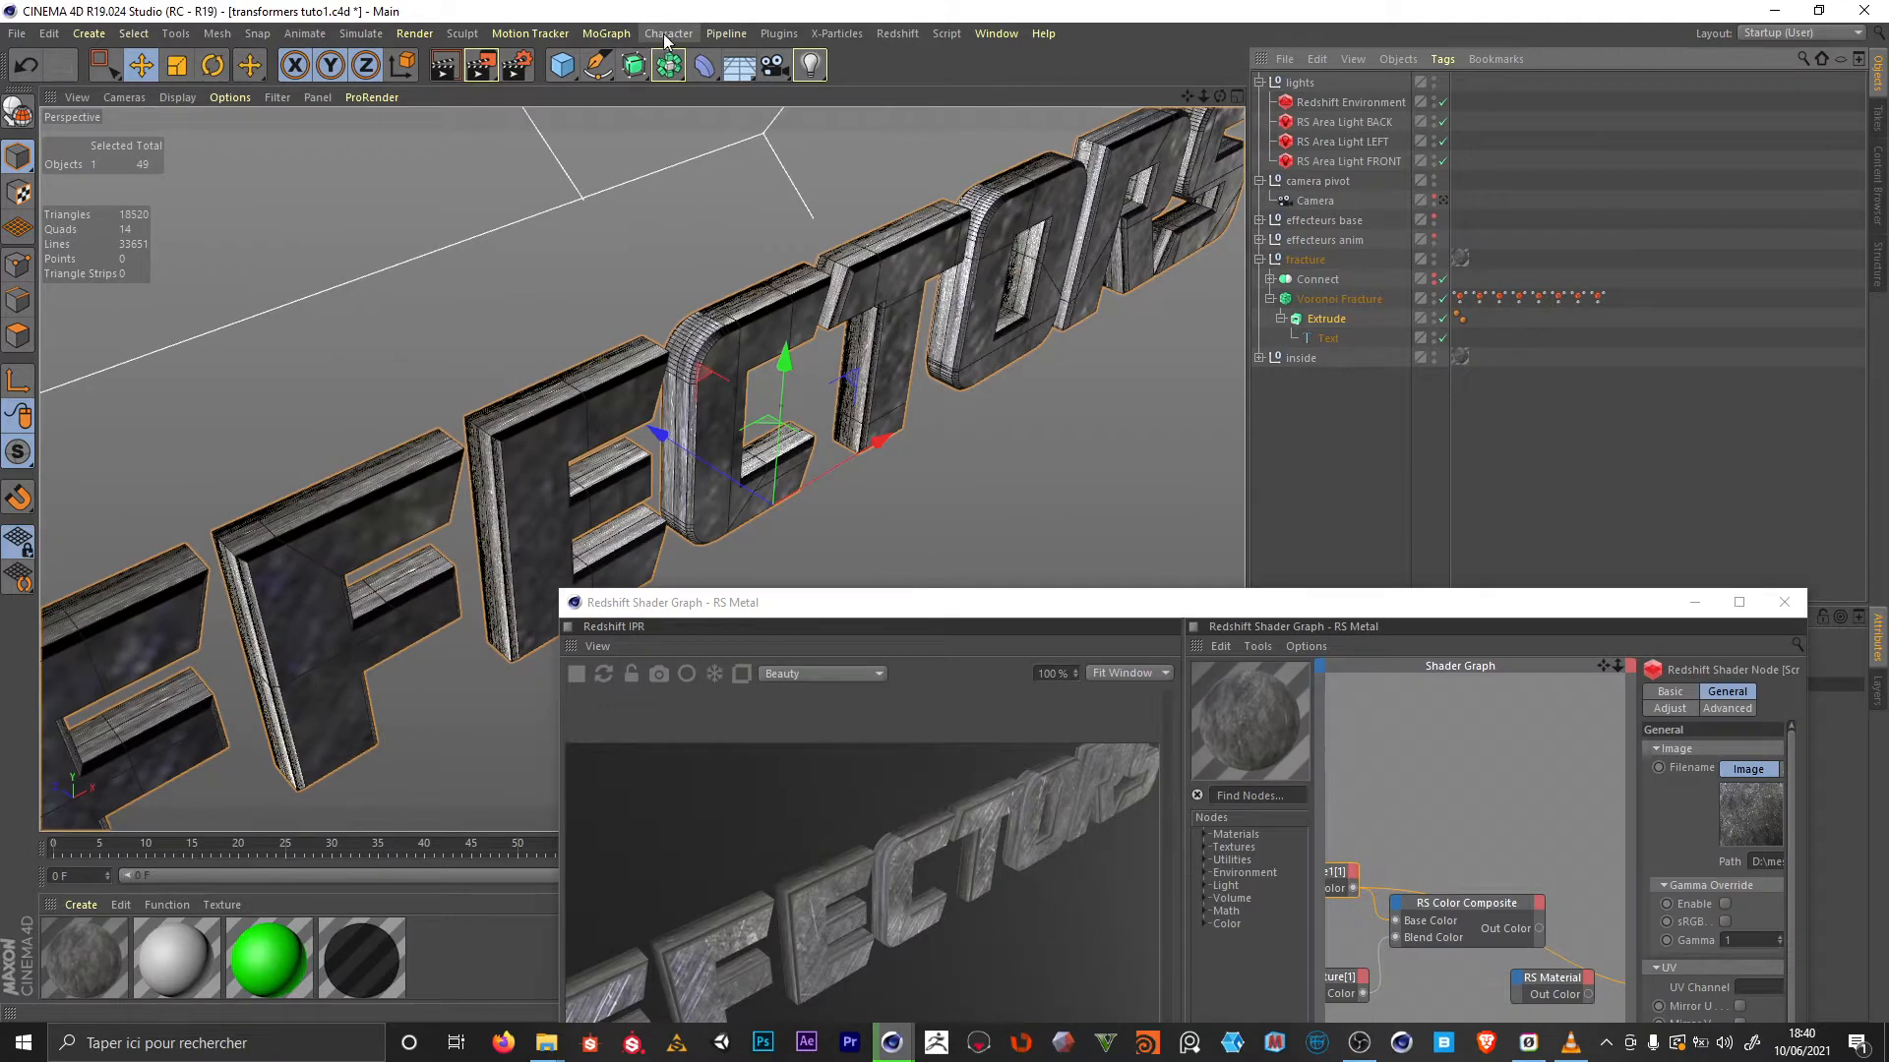
left_click(602, 34)
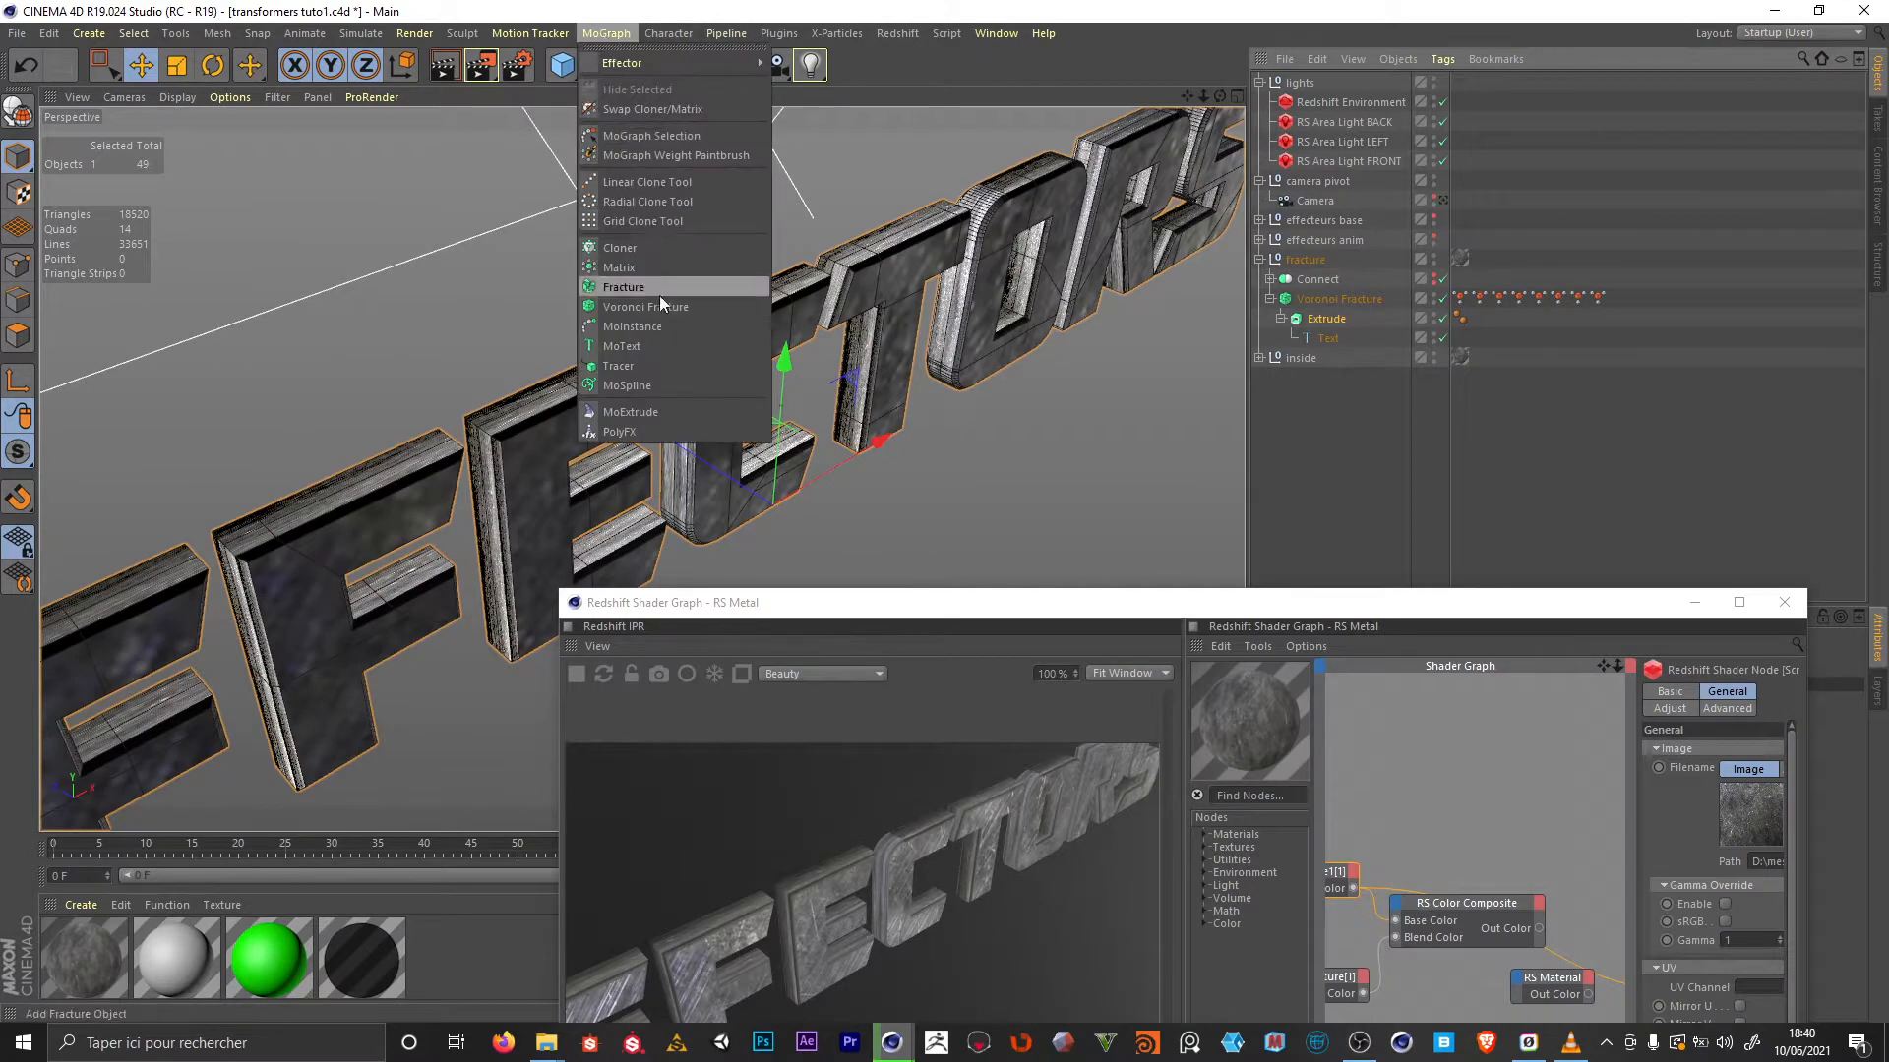
left_click(655, 347)
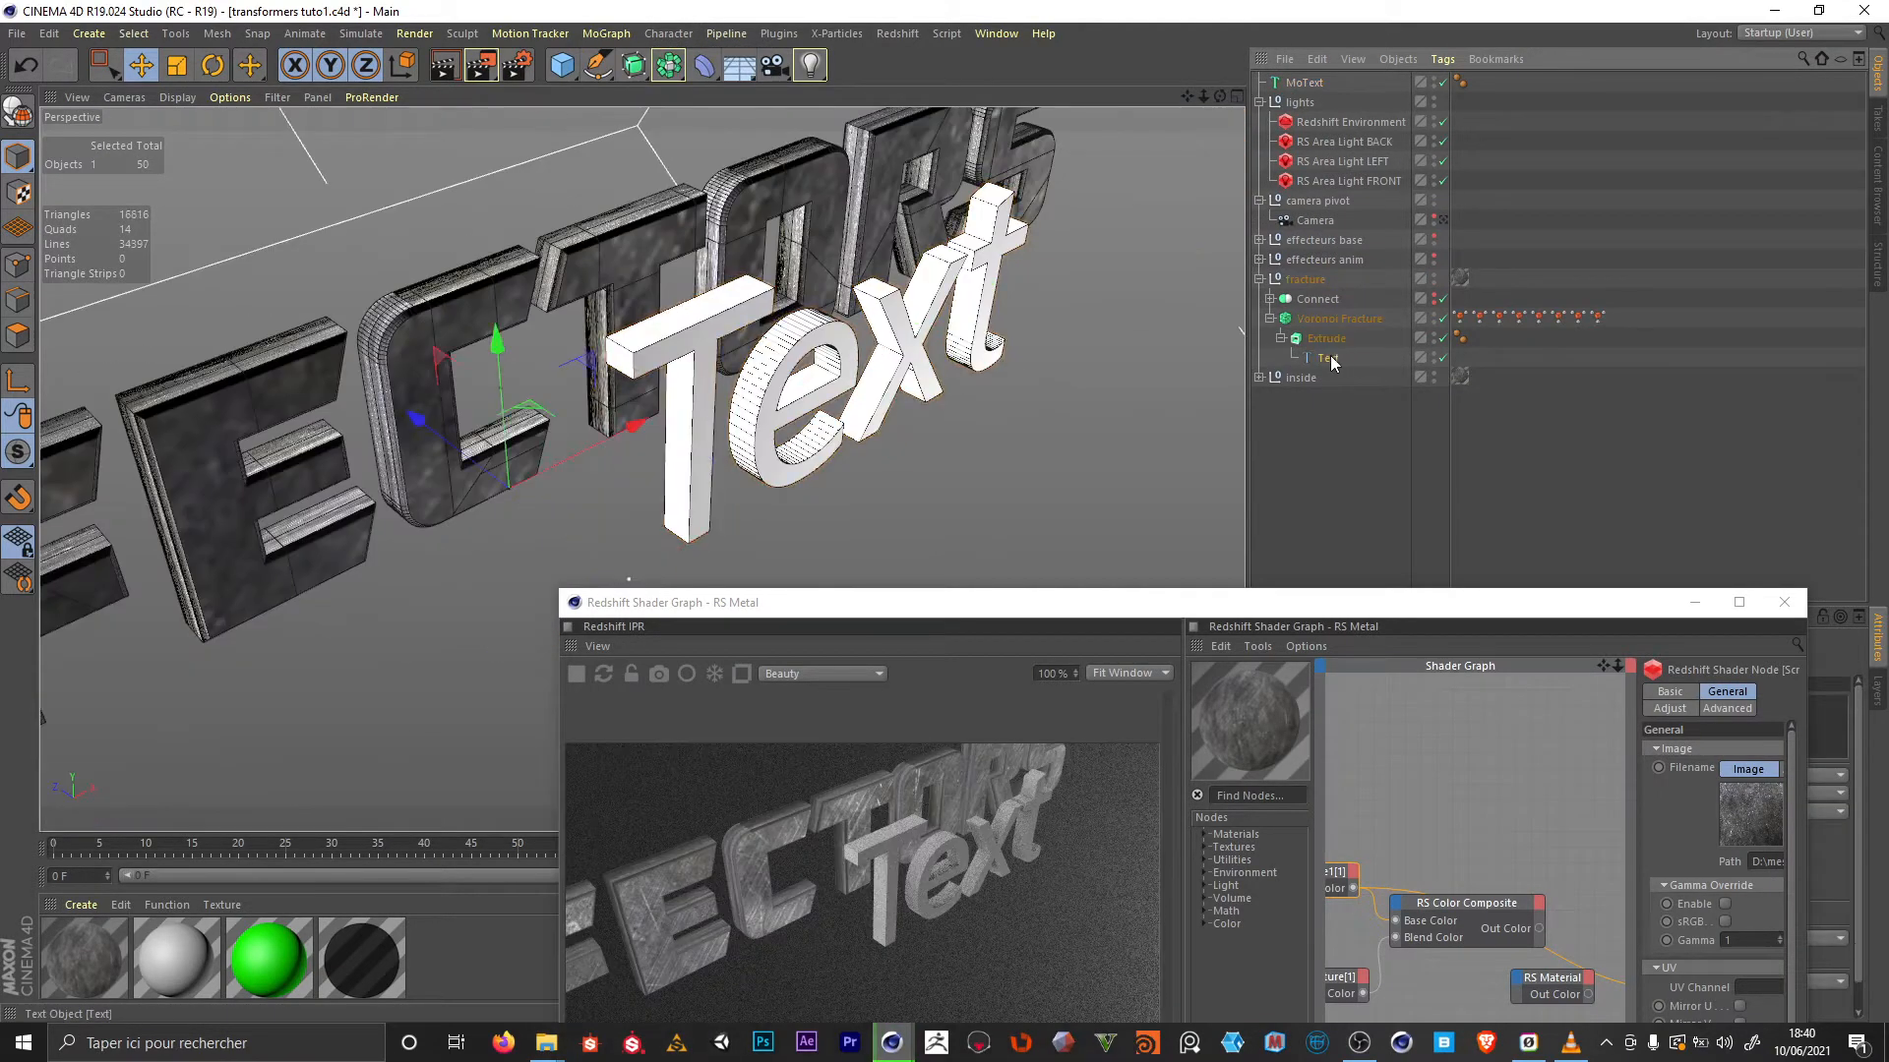
left_click(1335, 339)
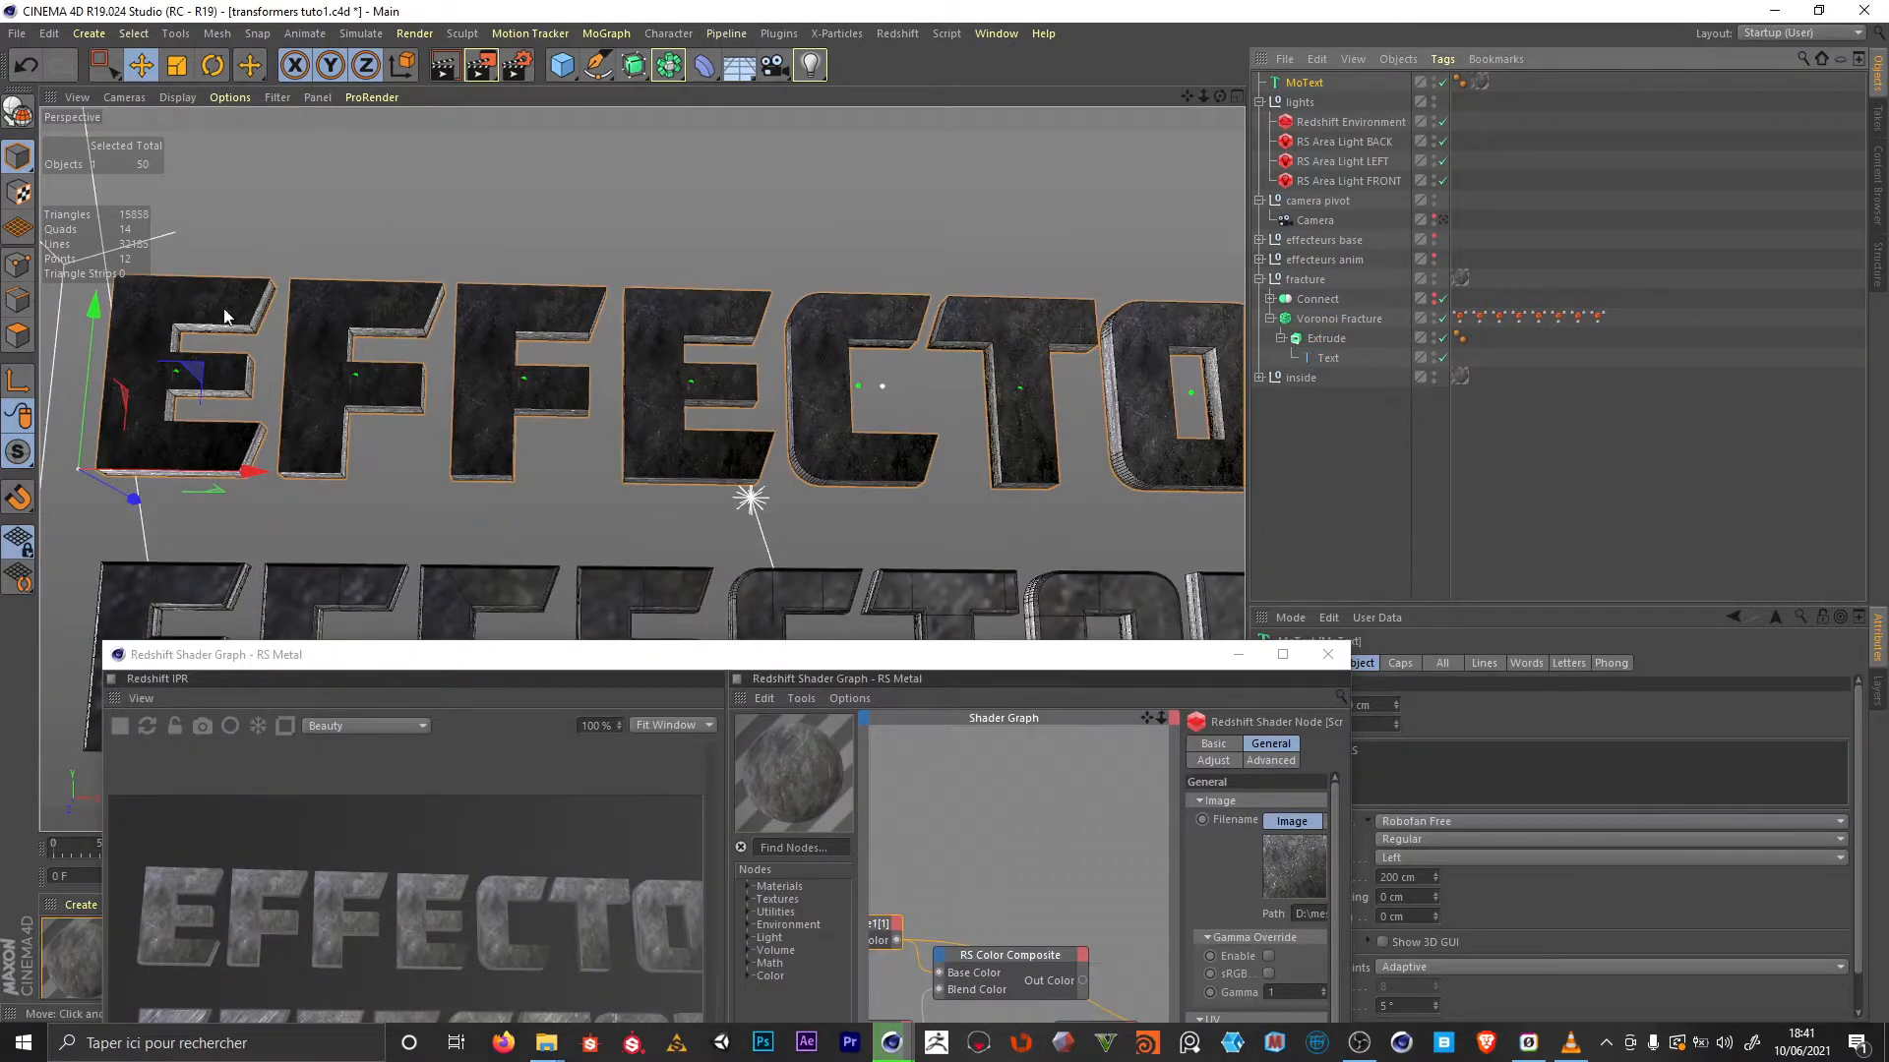
Compare how the metal texture maps onto the MoText and the fractured text in the viewport and IPR
right_click_drag(234, 315, 561, 239, "alt")
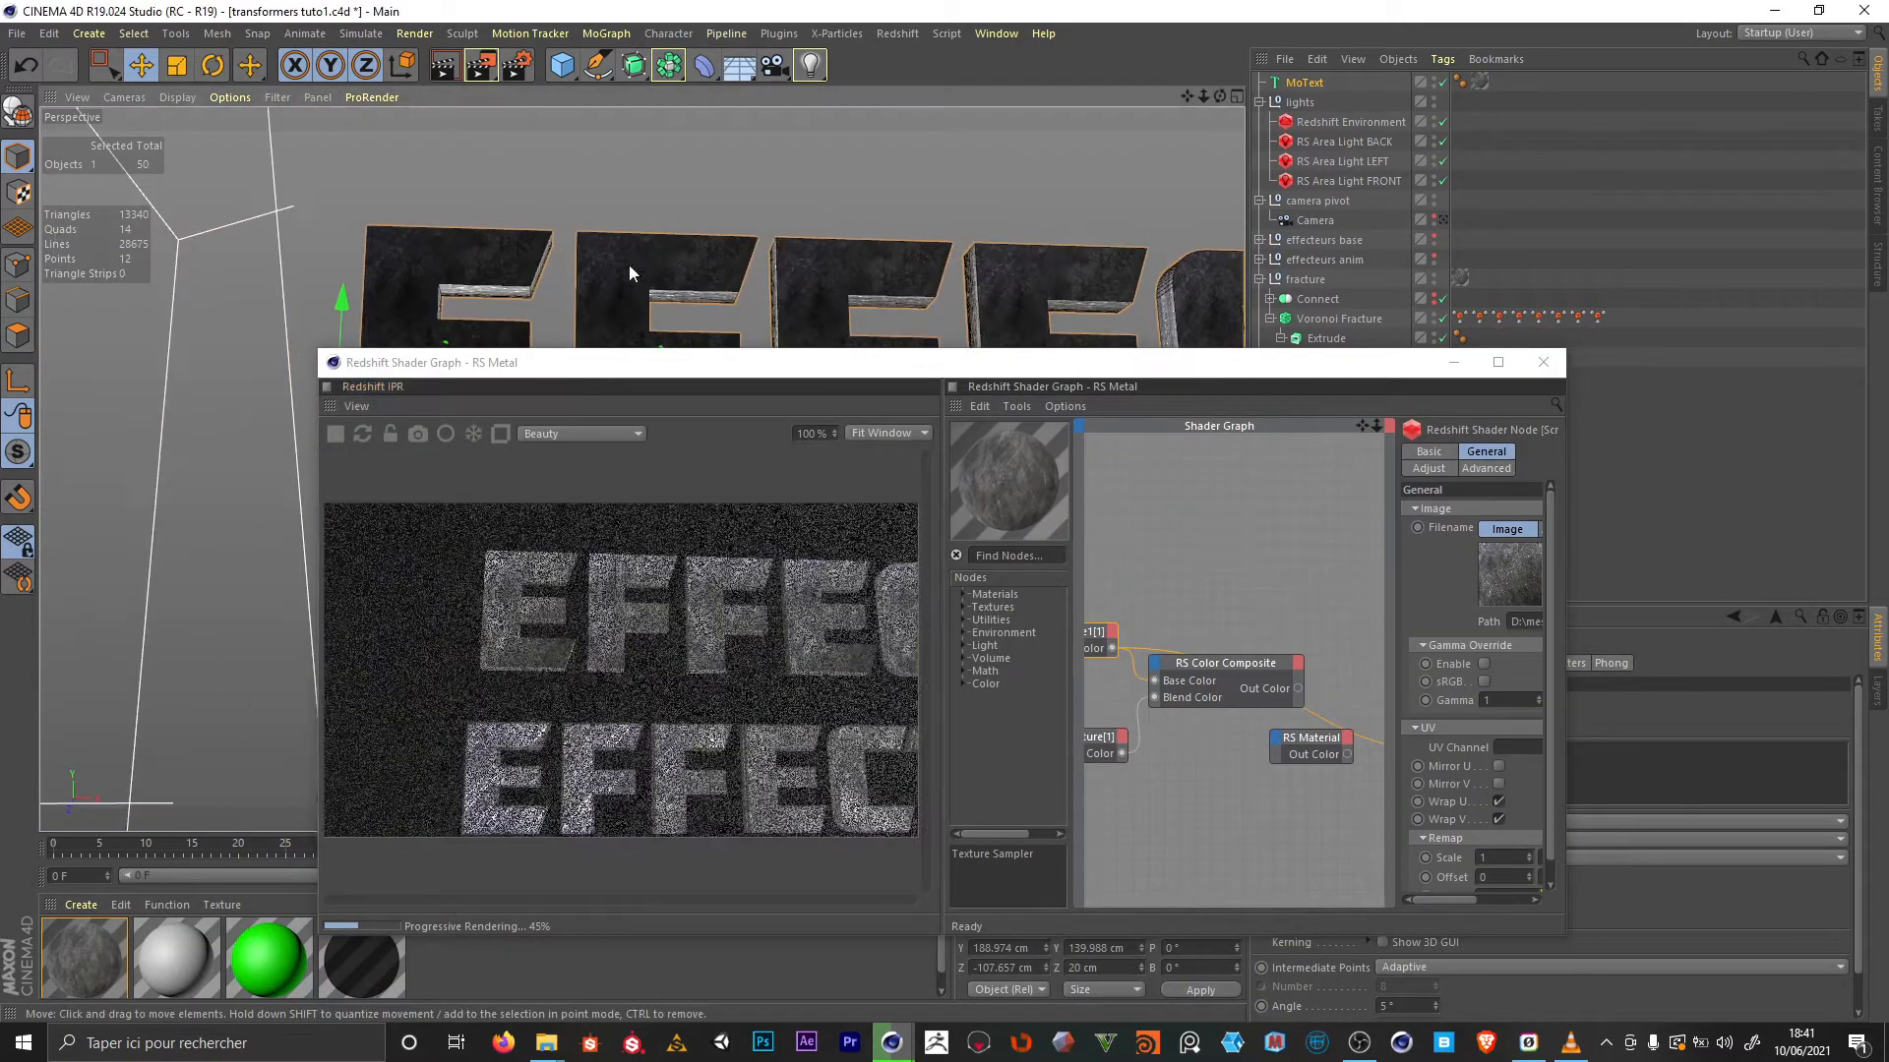
right_click_drag(628, 264, 647, 293, "alt")
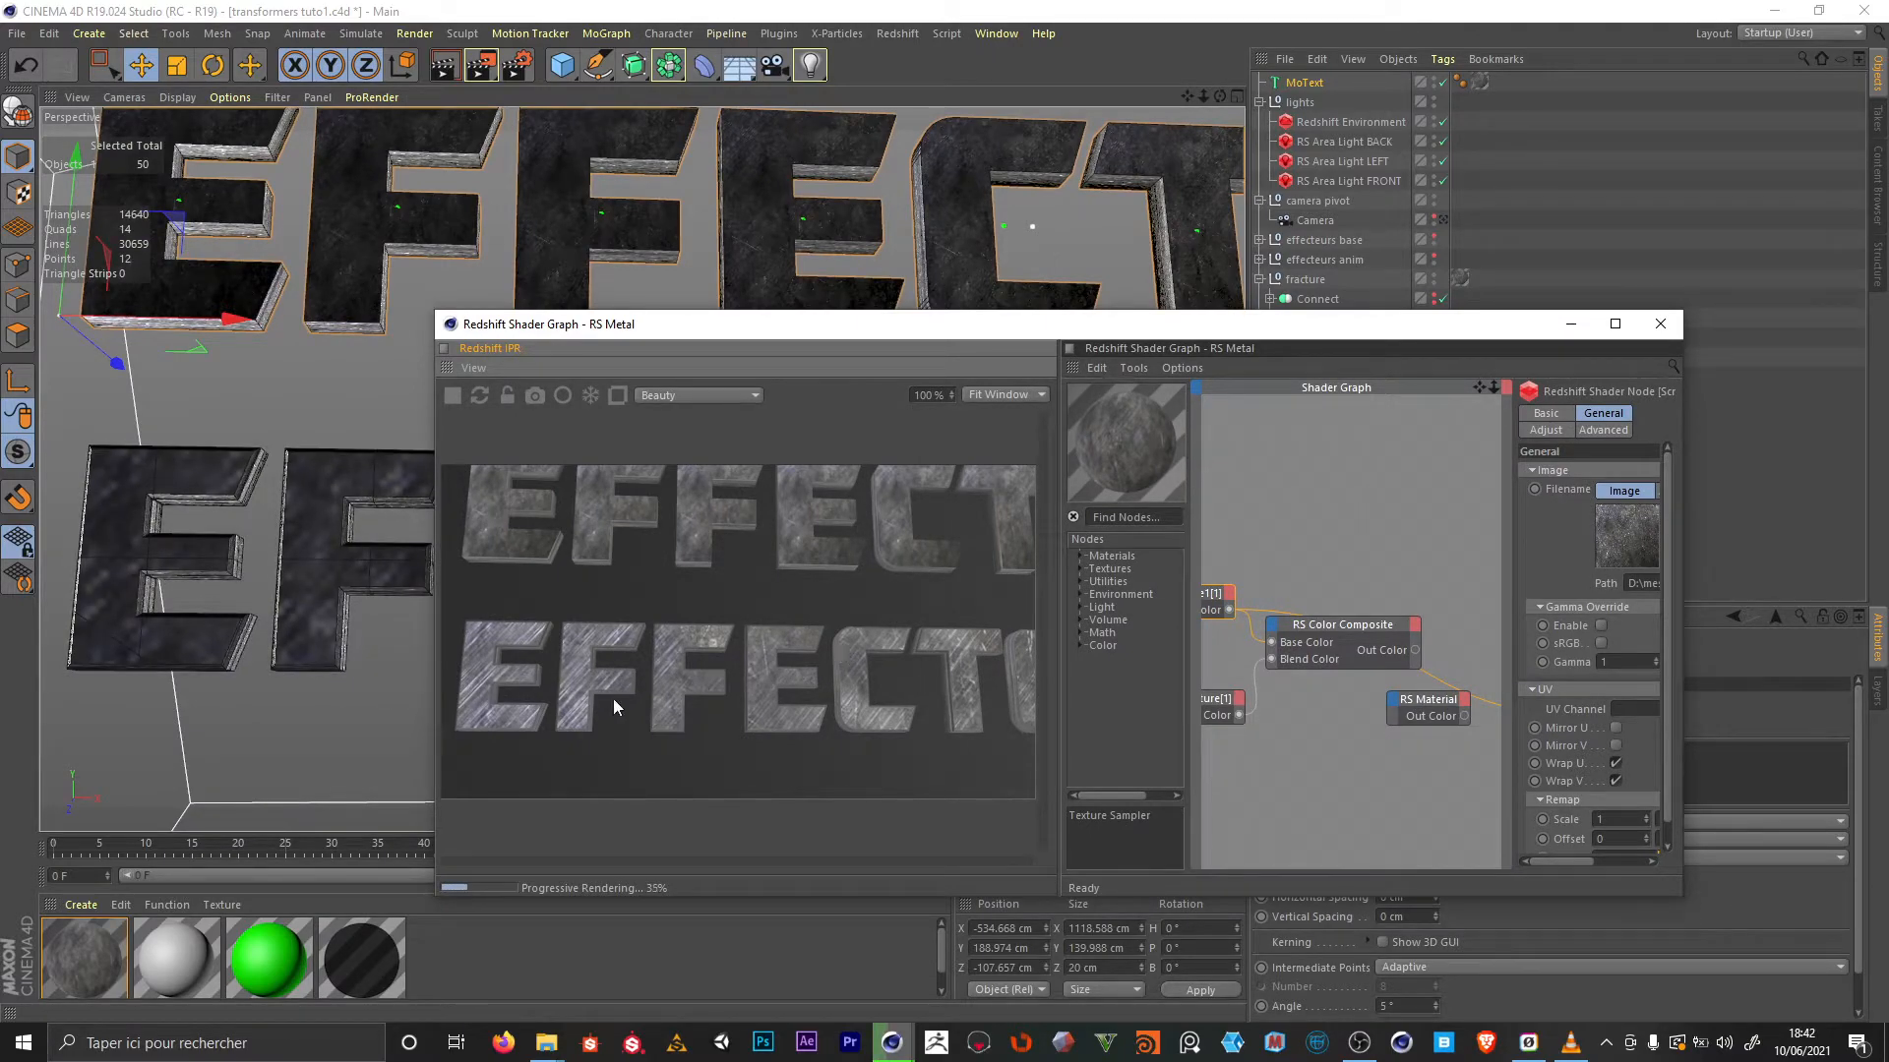
left_click_drag(372, 400, 295, 445, "alt")
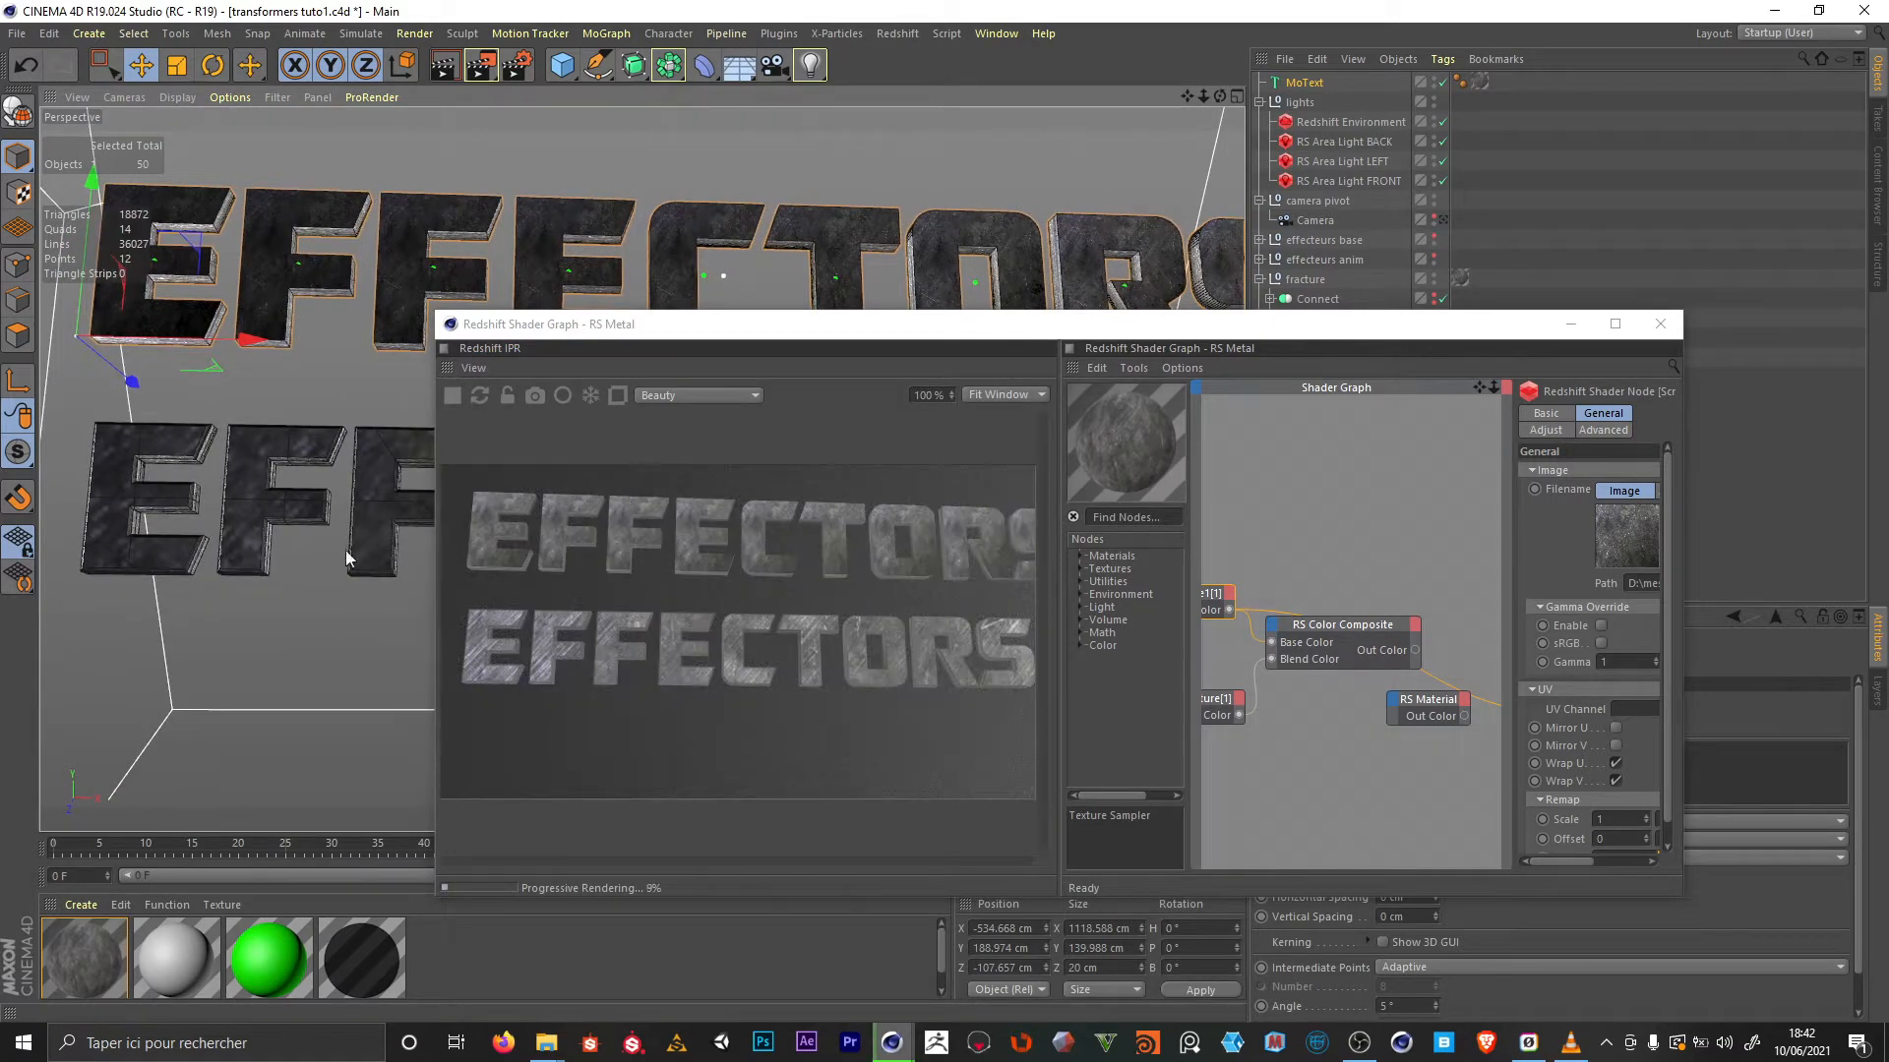
left_click_drag(826, 327, 543, 552)
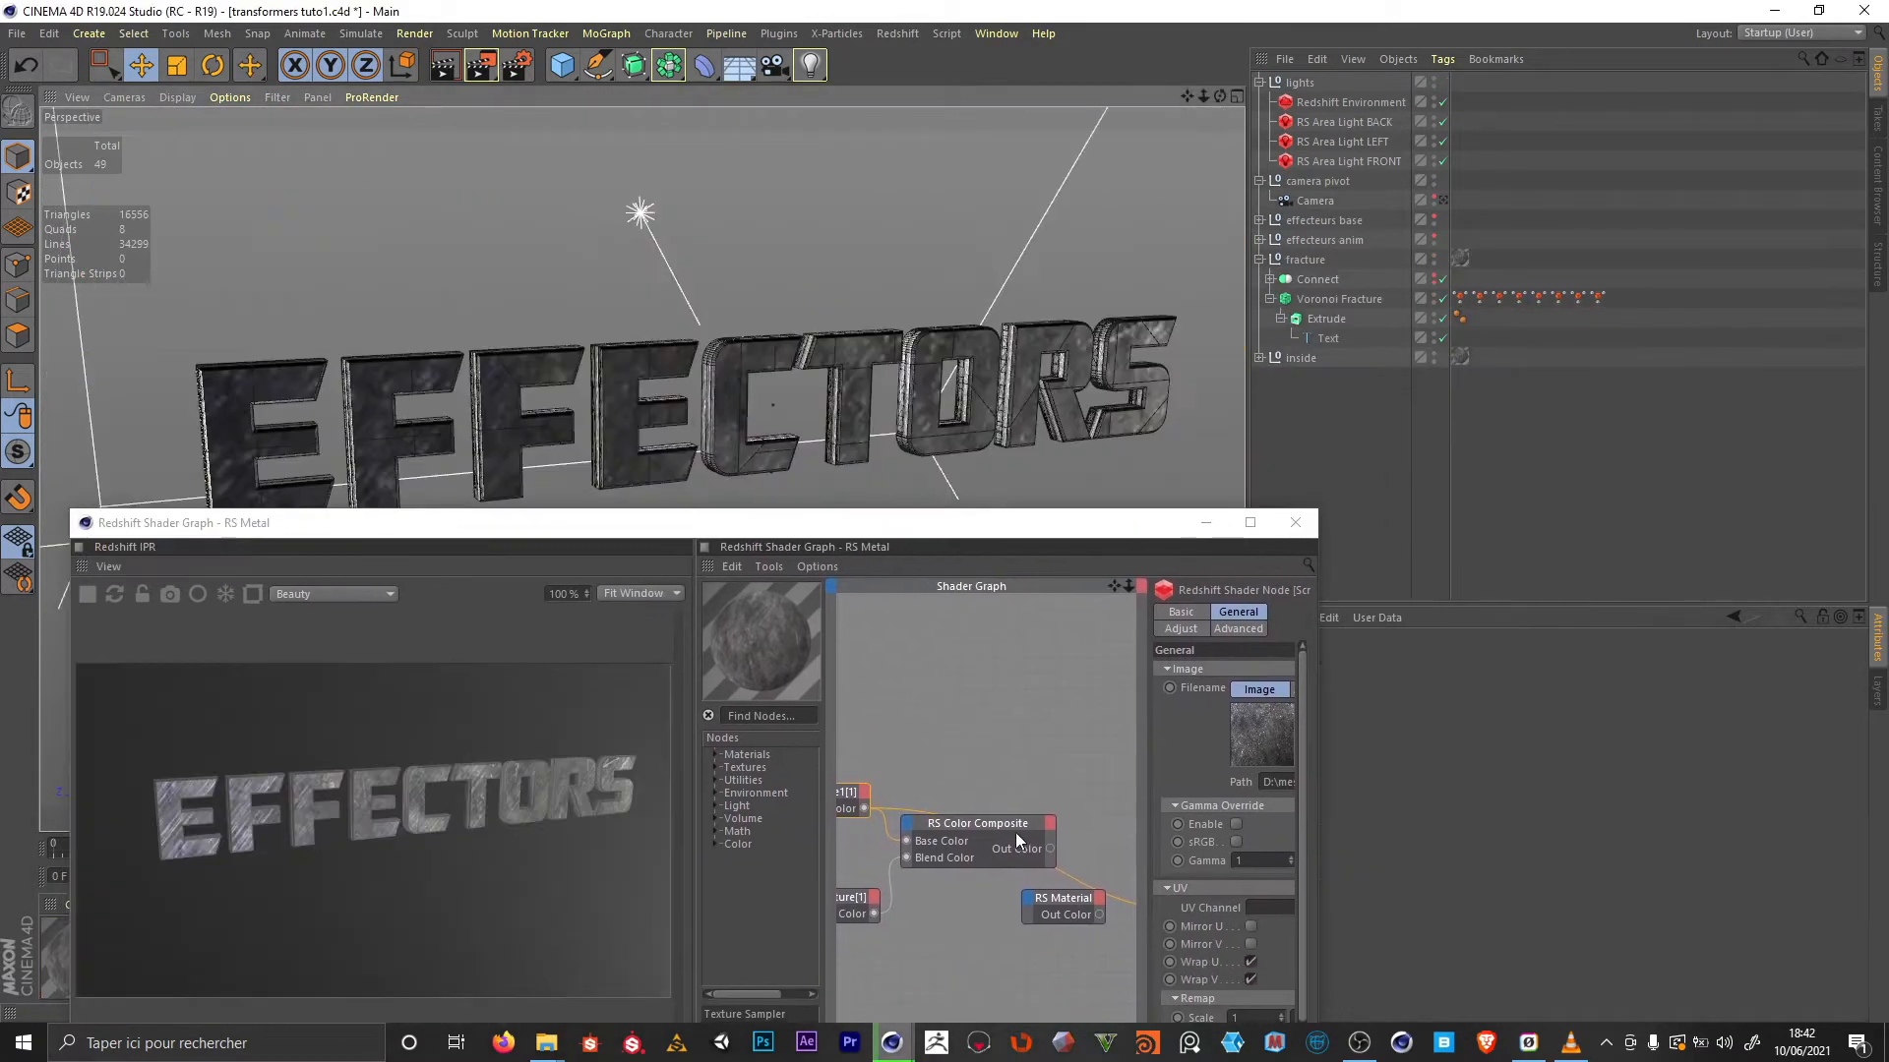
Preview the RS Color Composite on the Output, and add an RS Ramp after it connected to the Output's Surface
left_click(1015, 831)
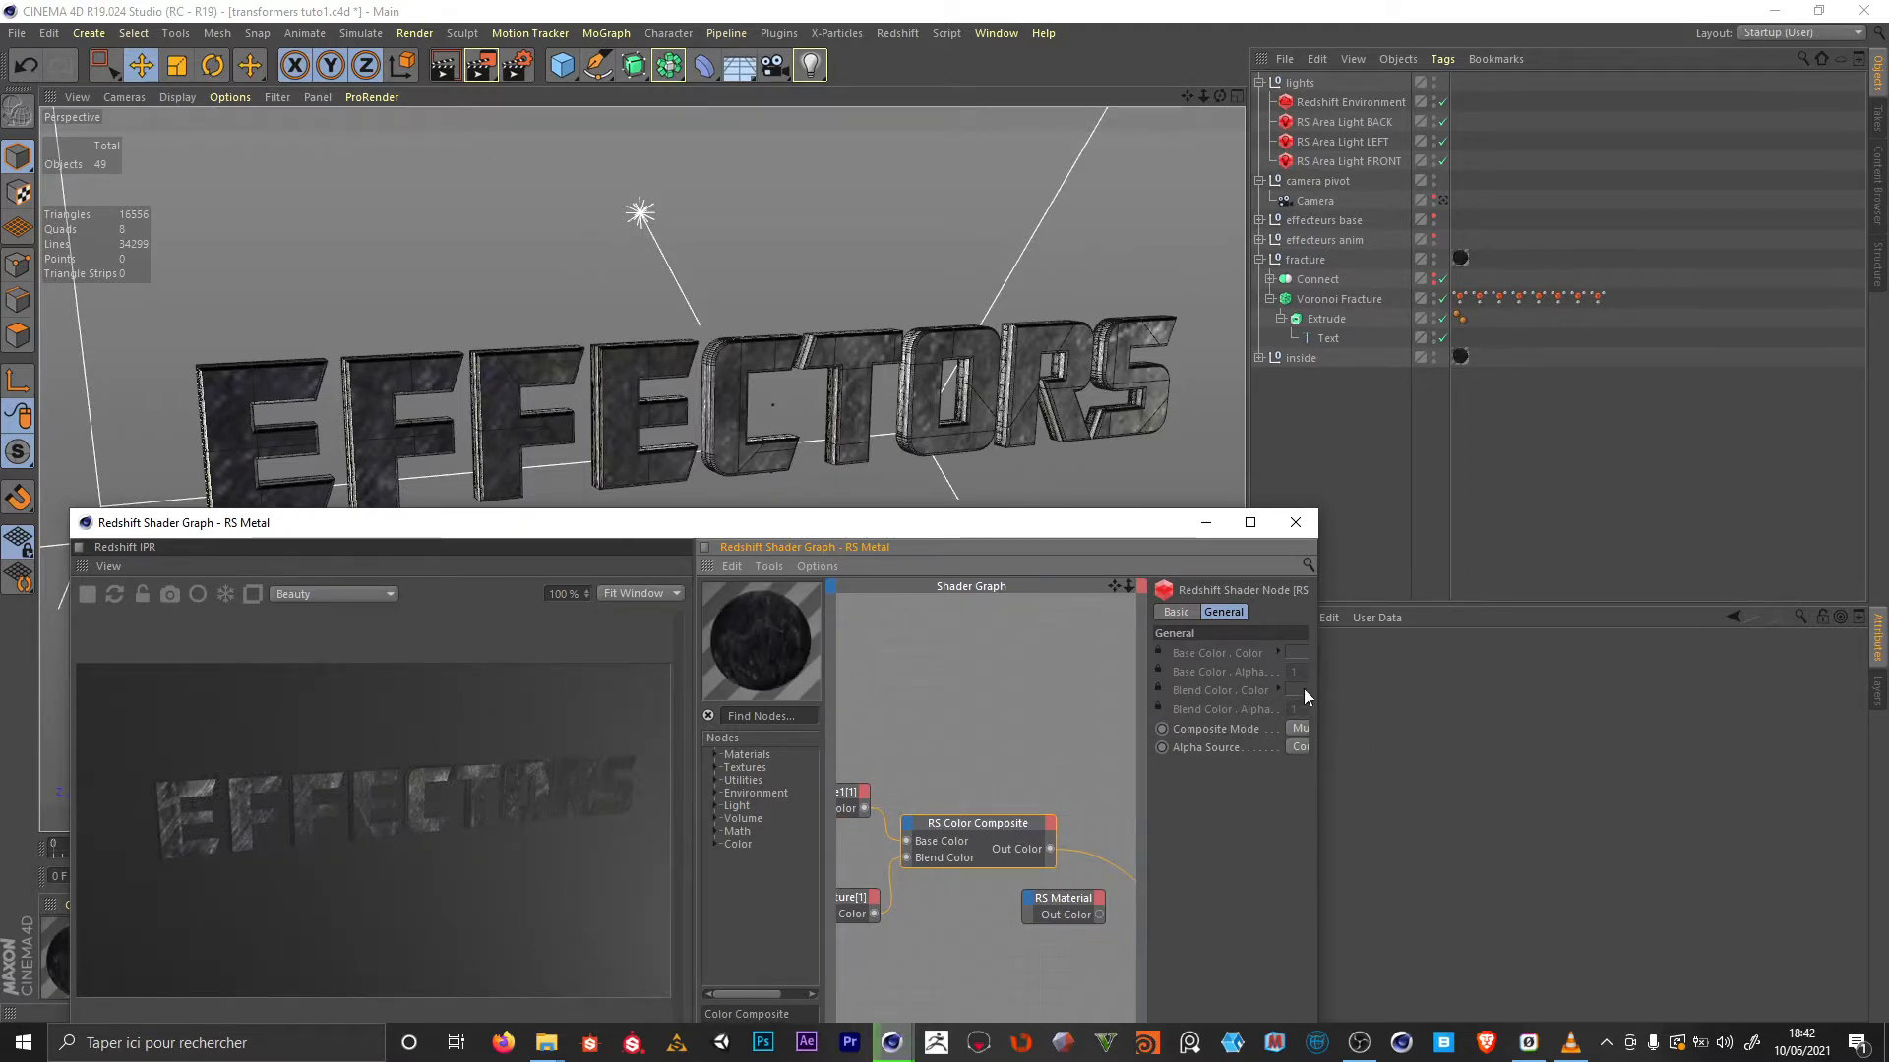
left_click(1251, 522)
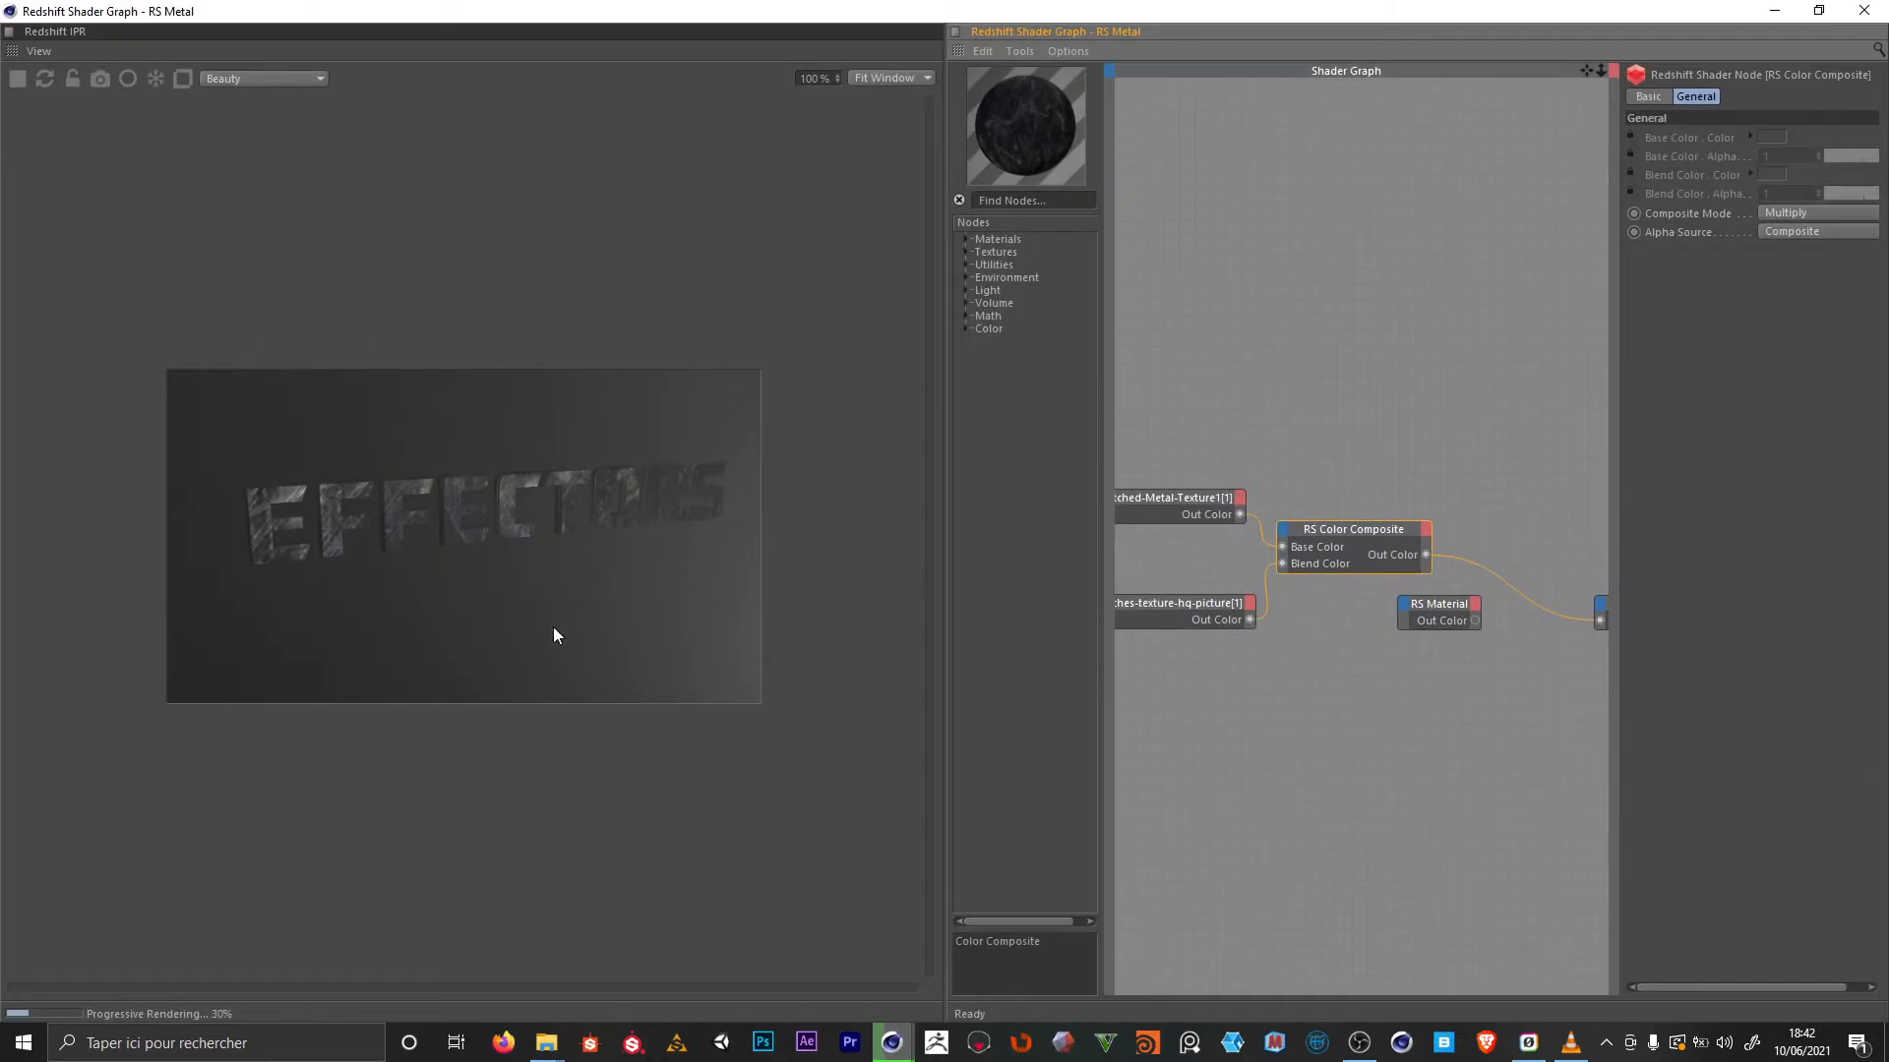
left_click(1006, 201)
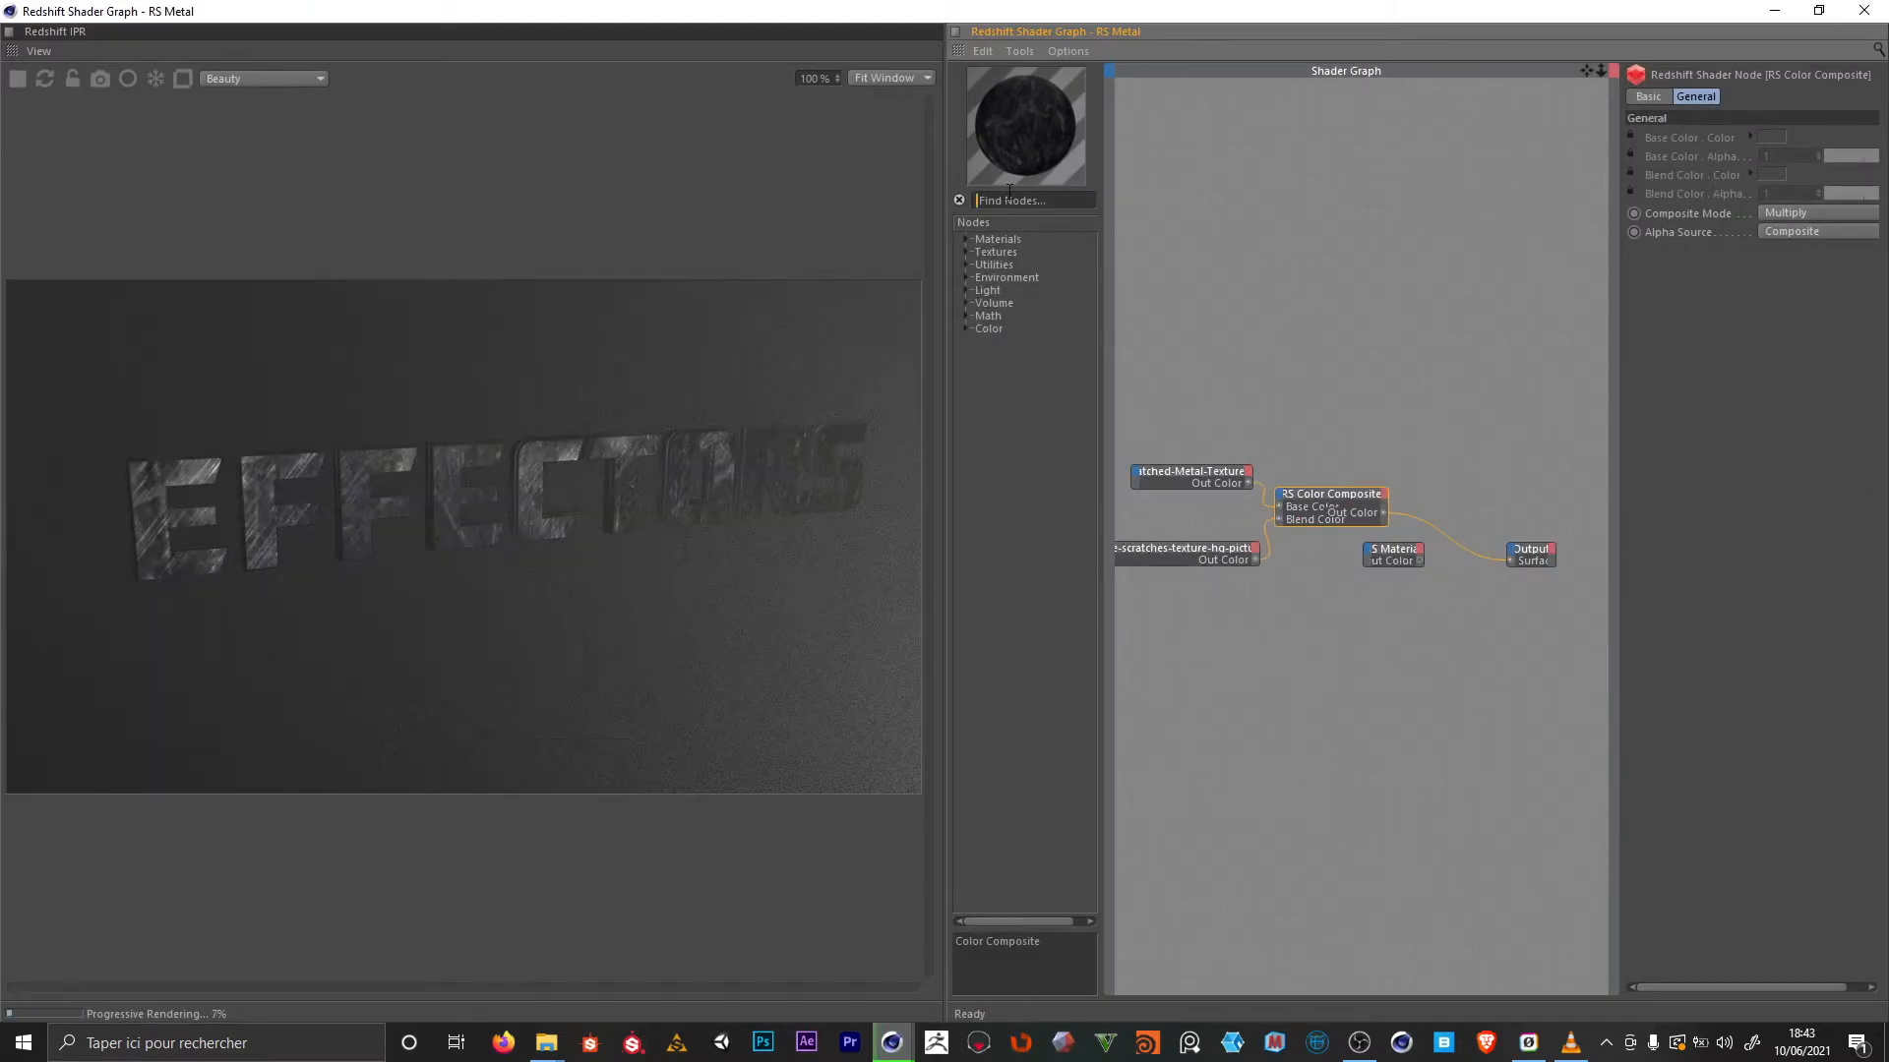
type("ramp")
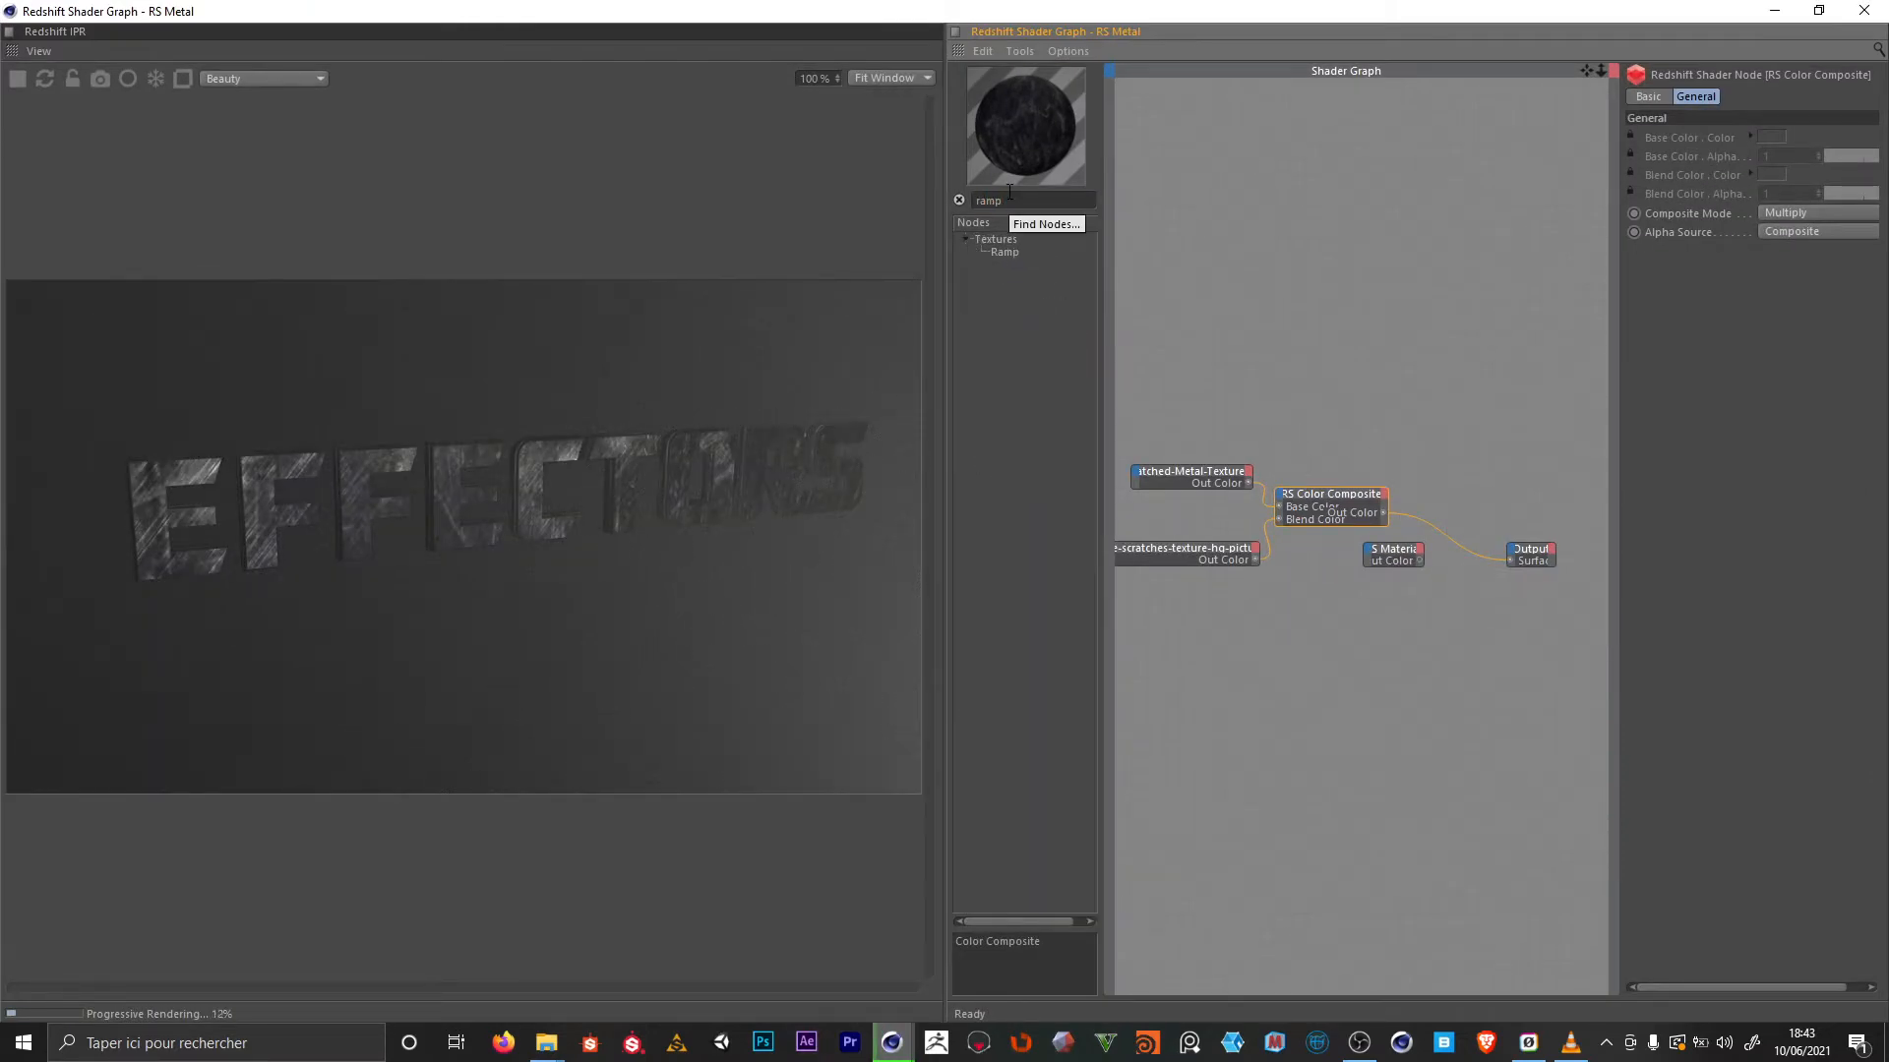
left_click_drag(1002, 252, 1538, 464)
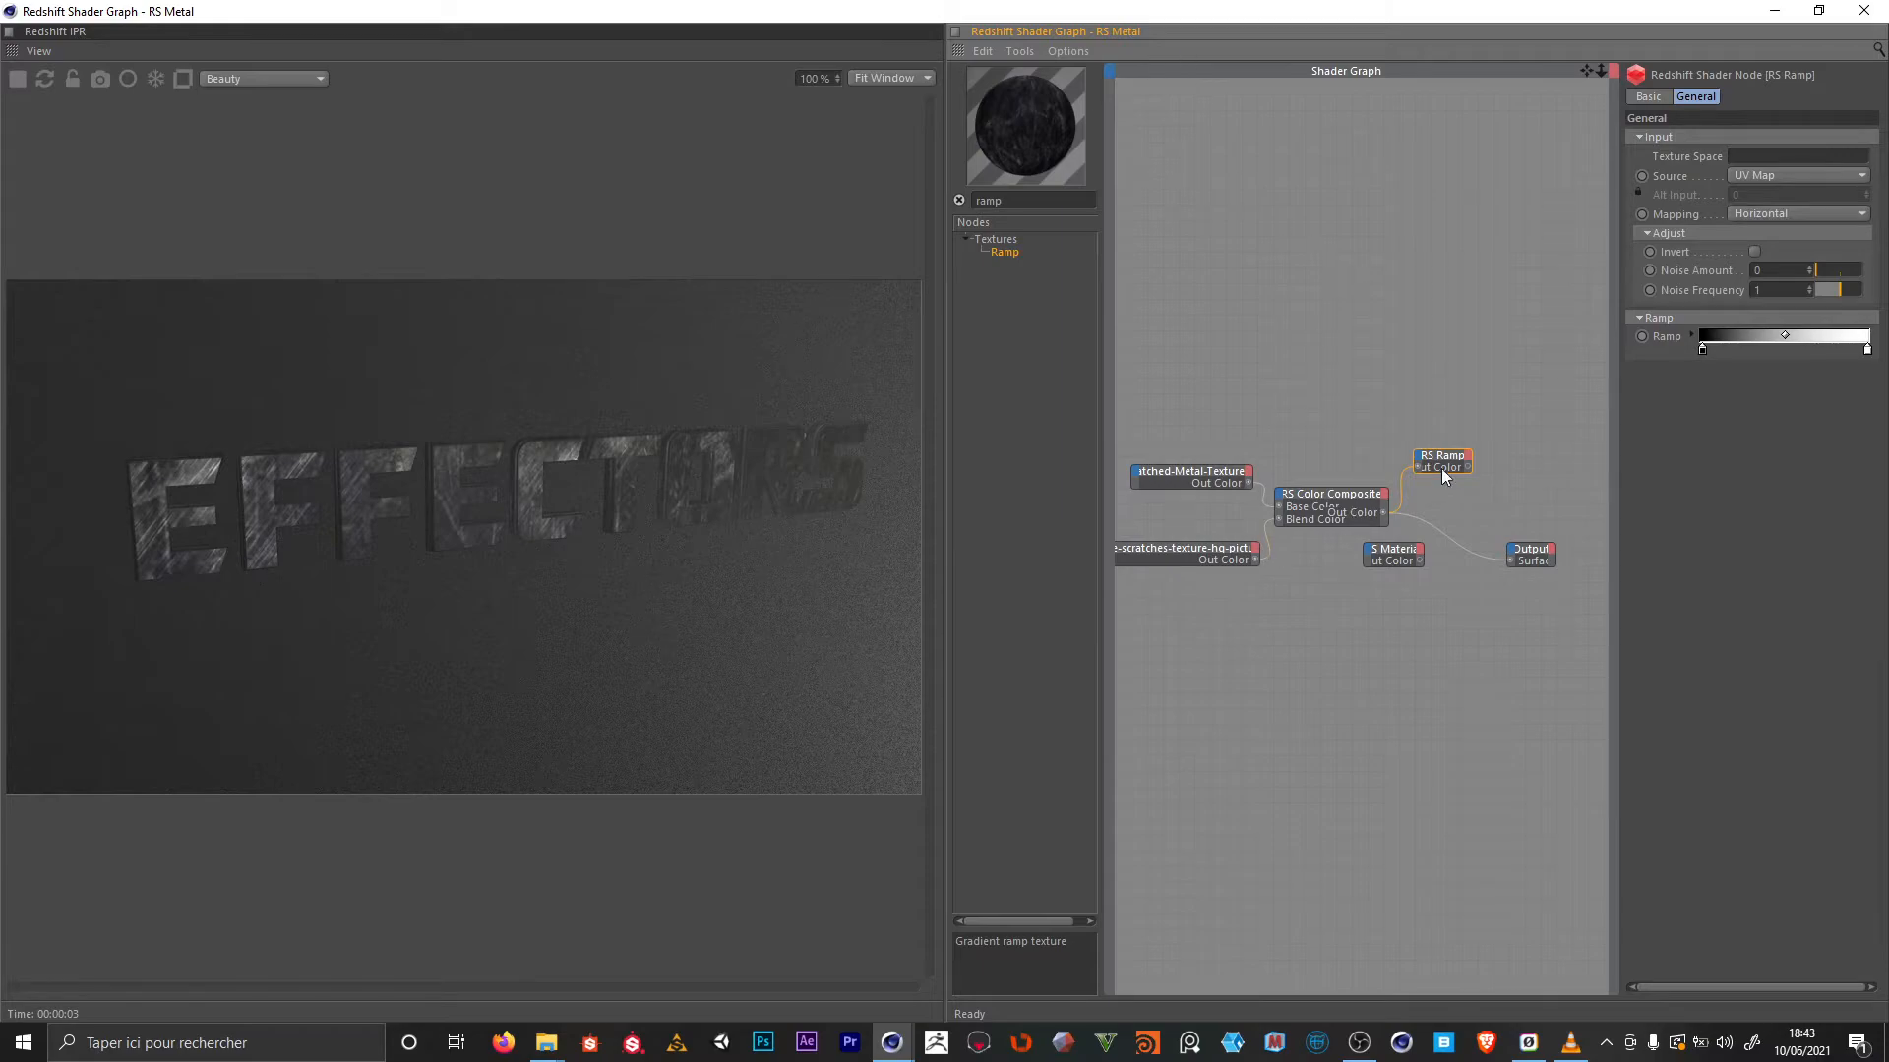
left_click_drag(1450, 468, 1510, 561)
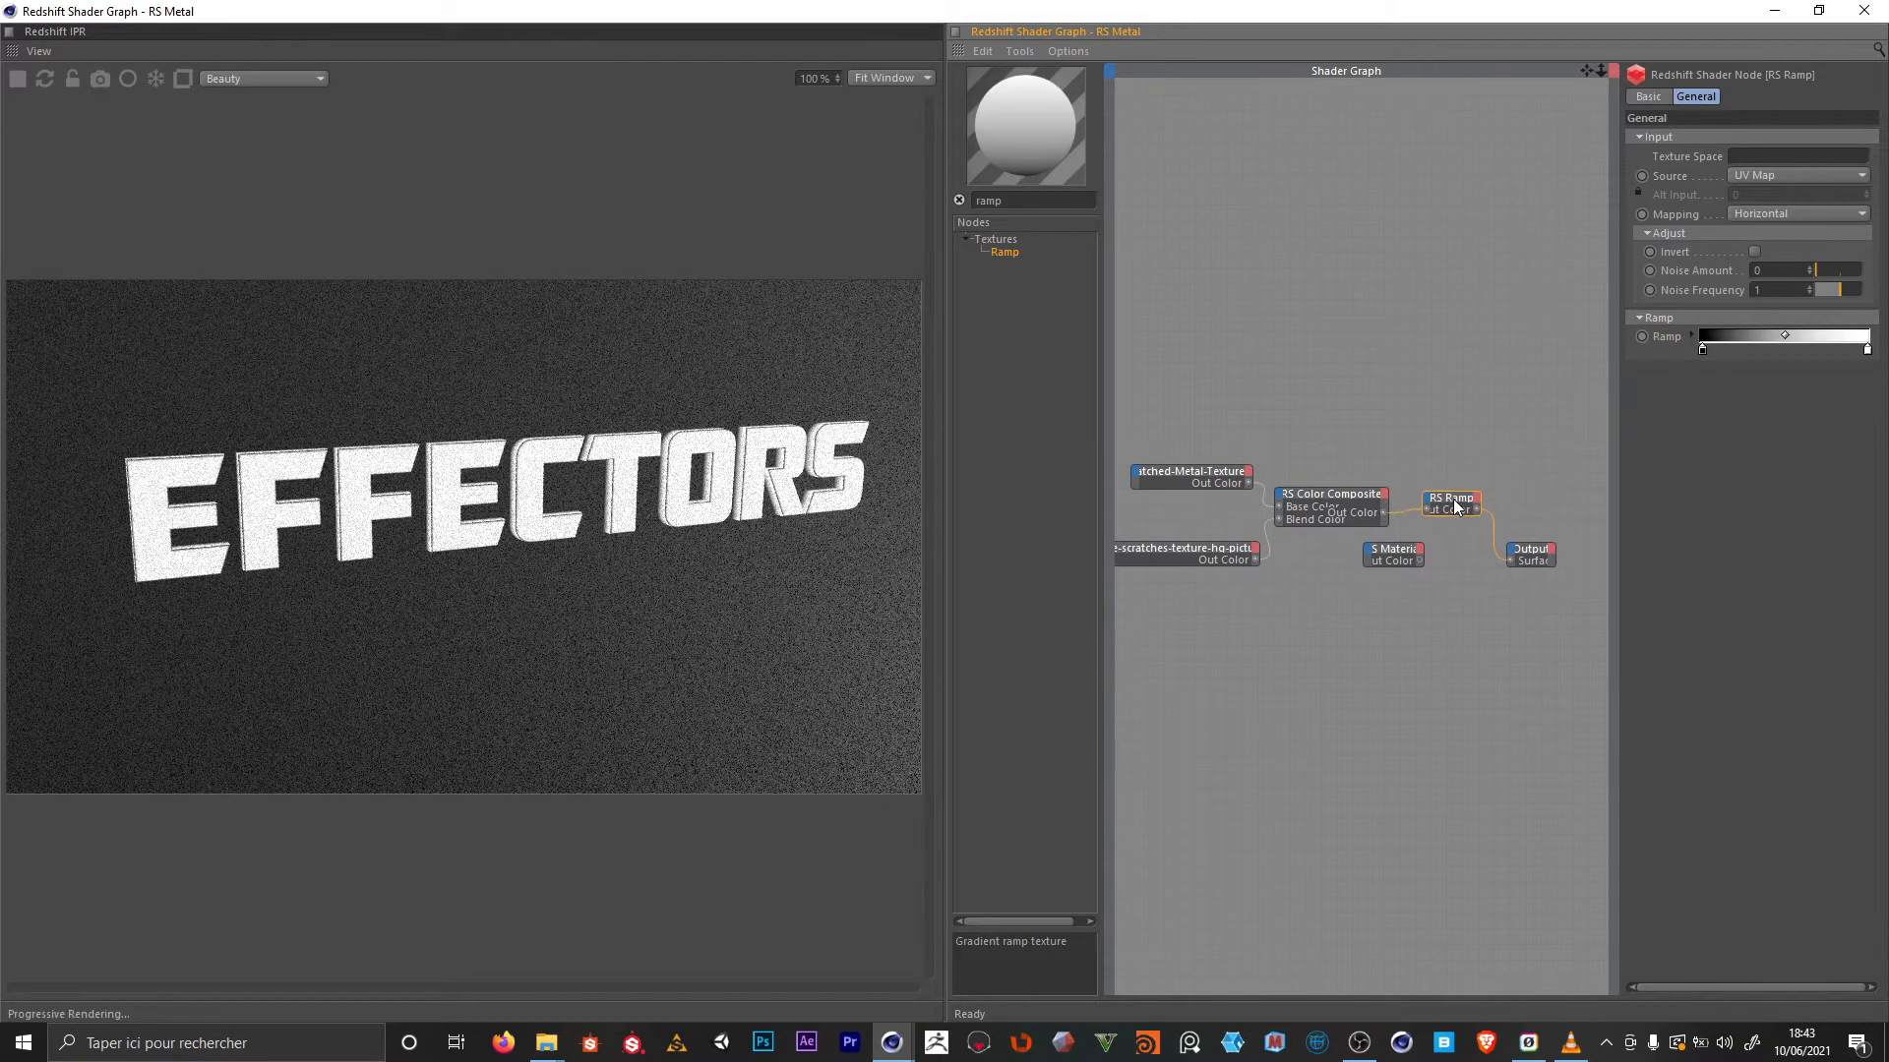
Set the RS Ramp's Source to Alt and reframe the text to a closer angled view of its first letters
left_click(1739, 177)
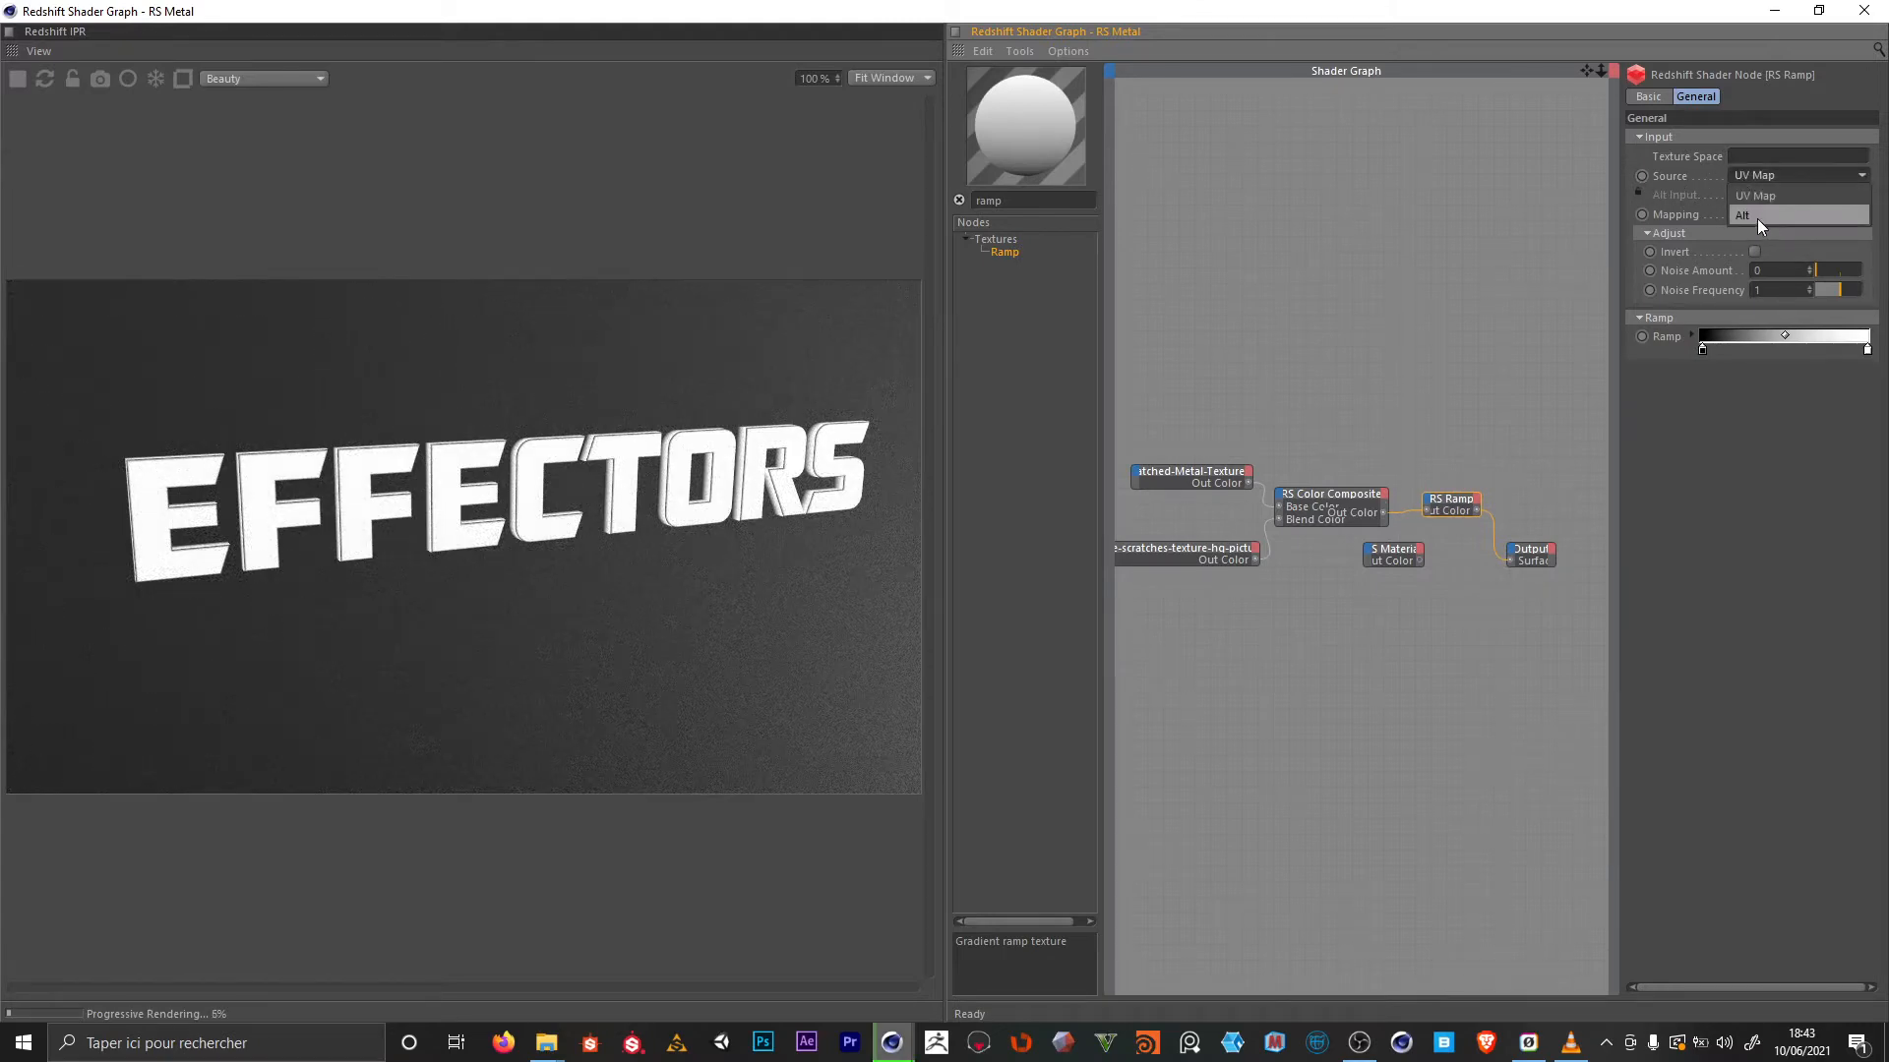
left_click(1757, 218)
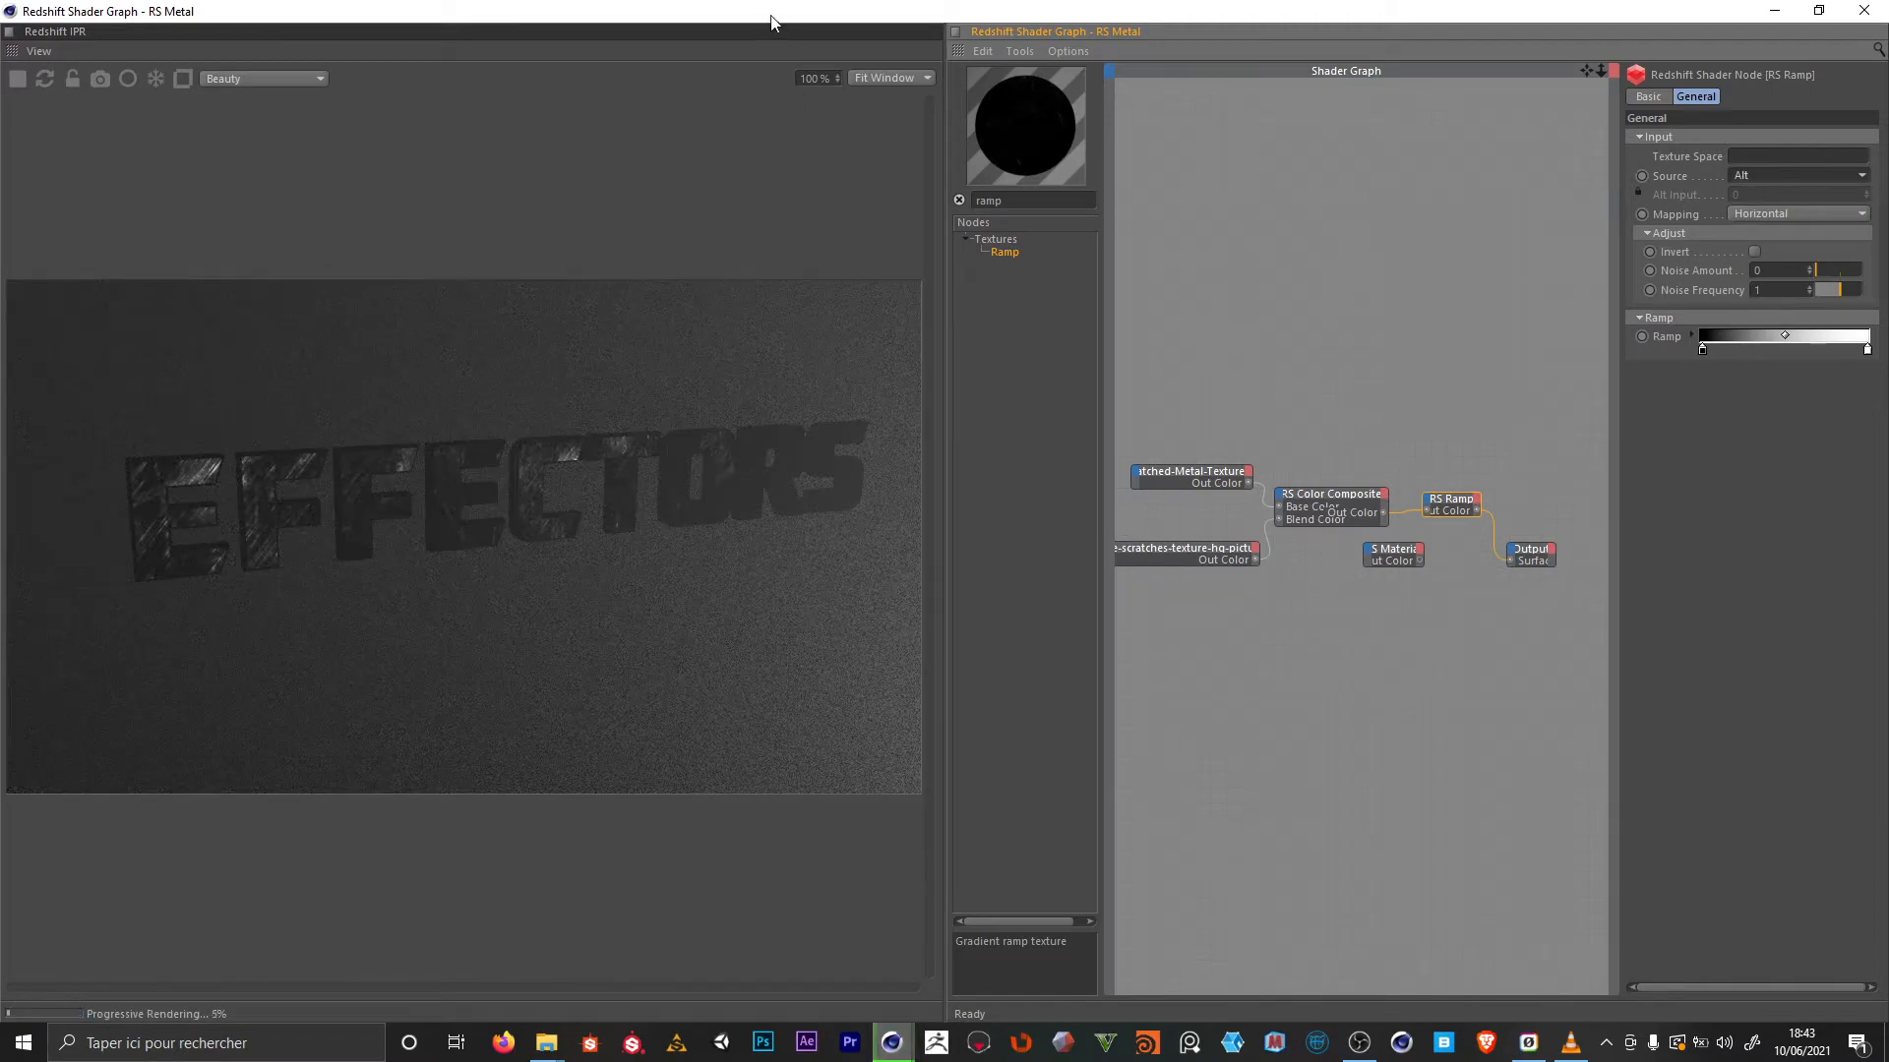
left_click_drag(772, 23, 928, 499)
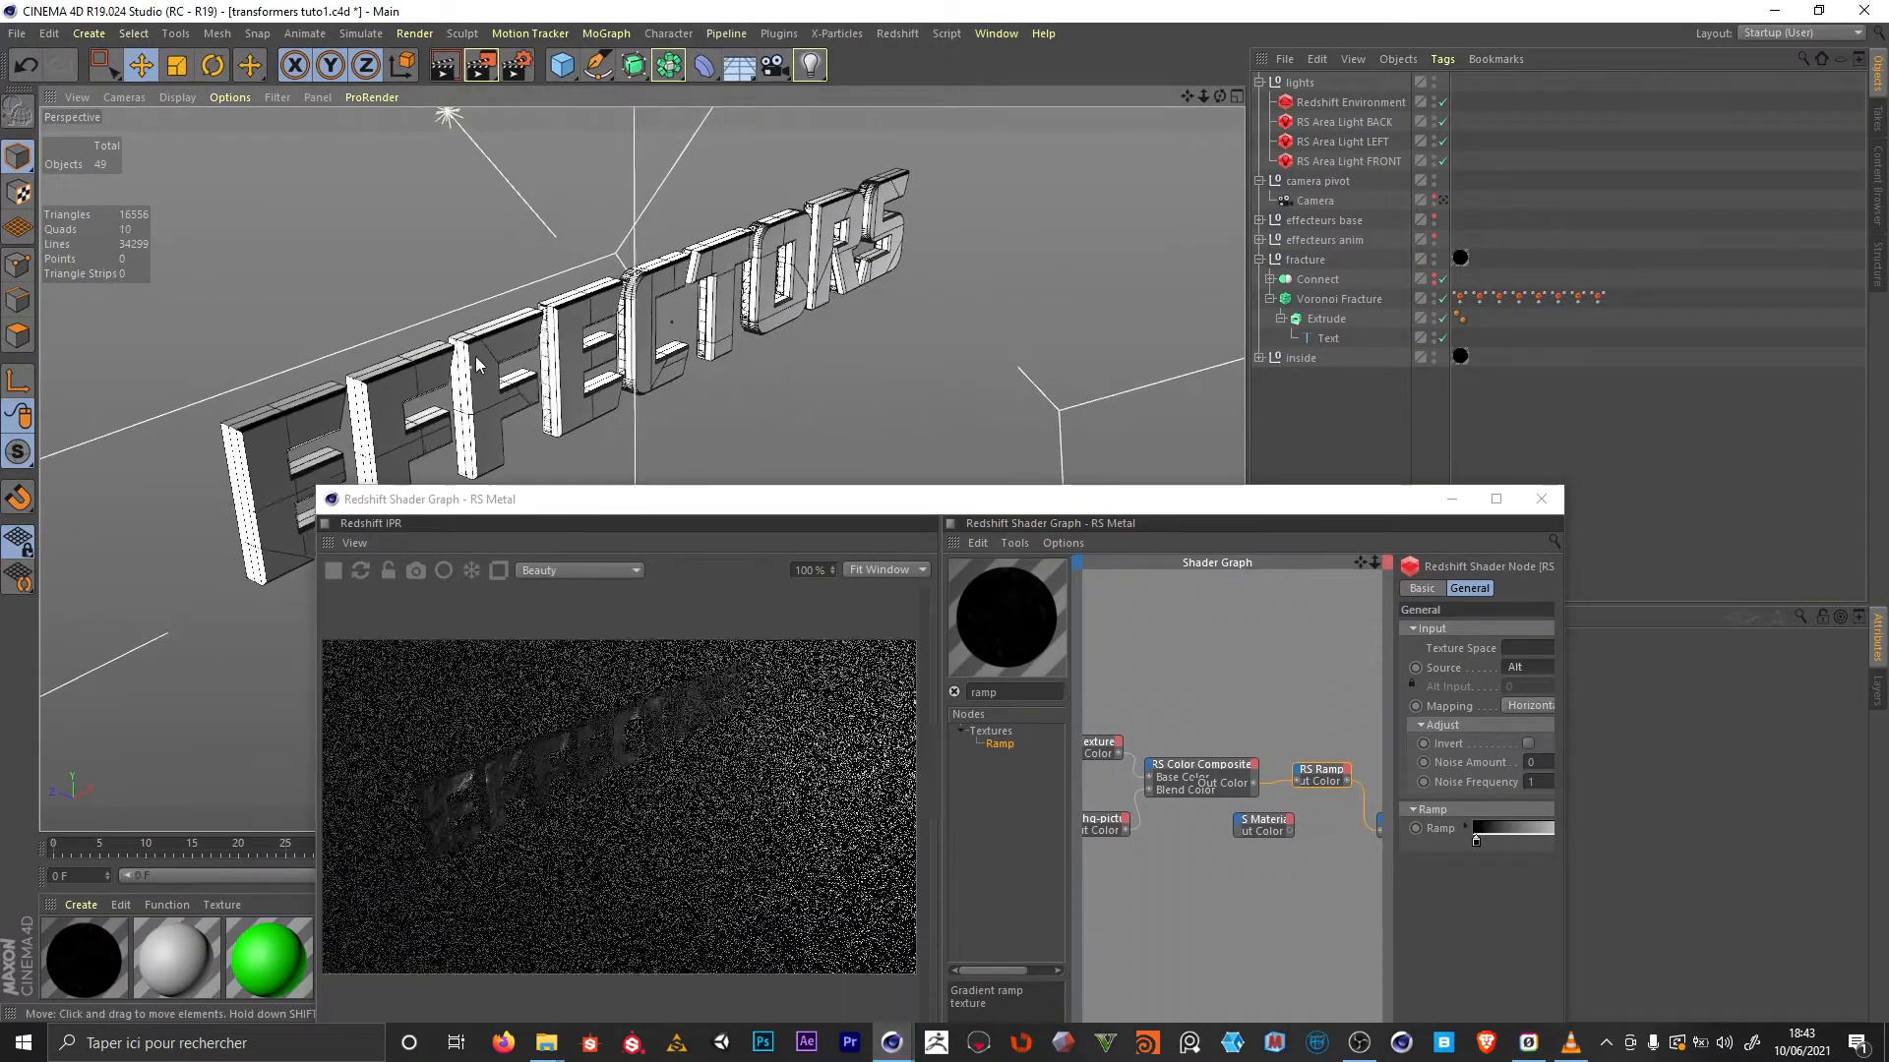
left_click_drag(1037, 513, 1059, 287)
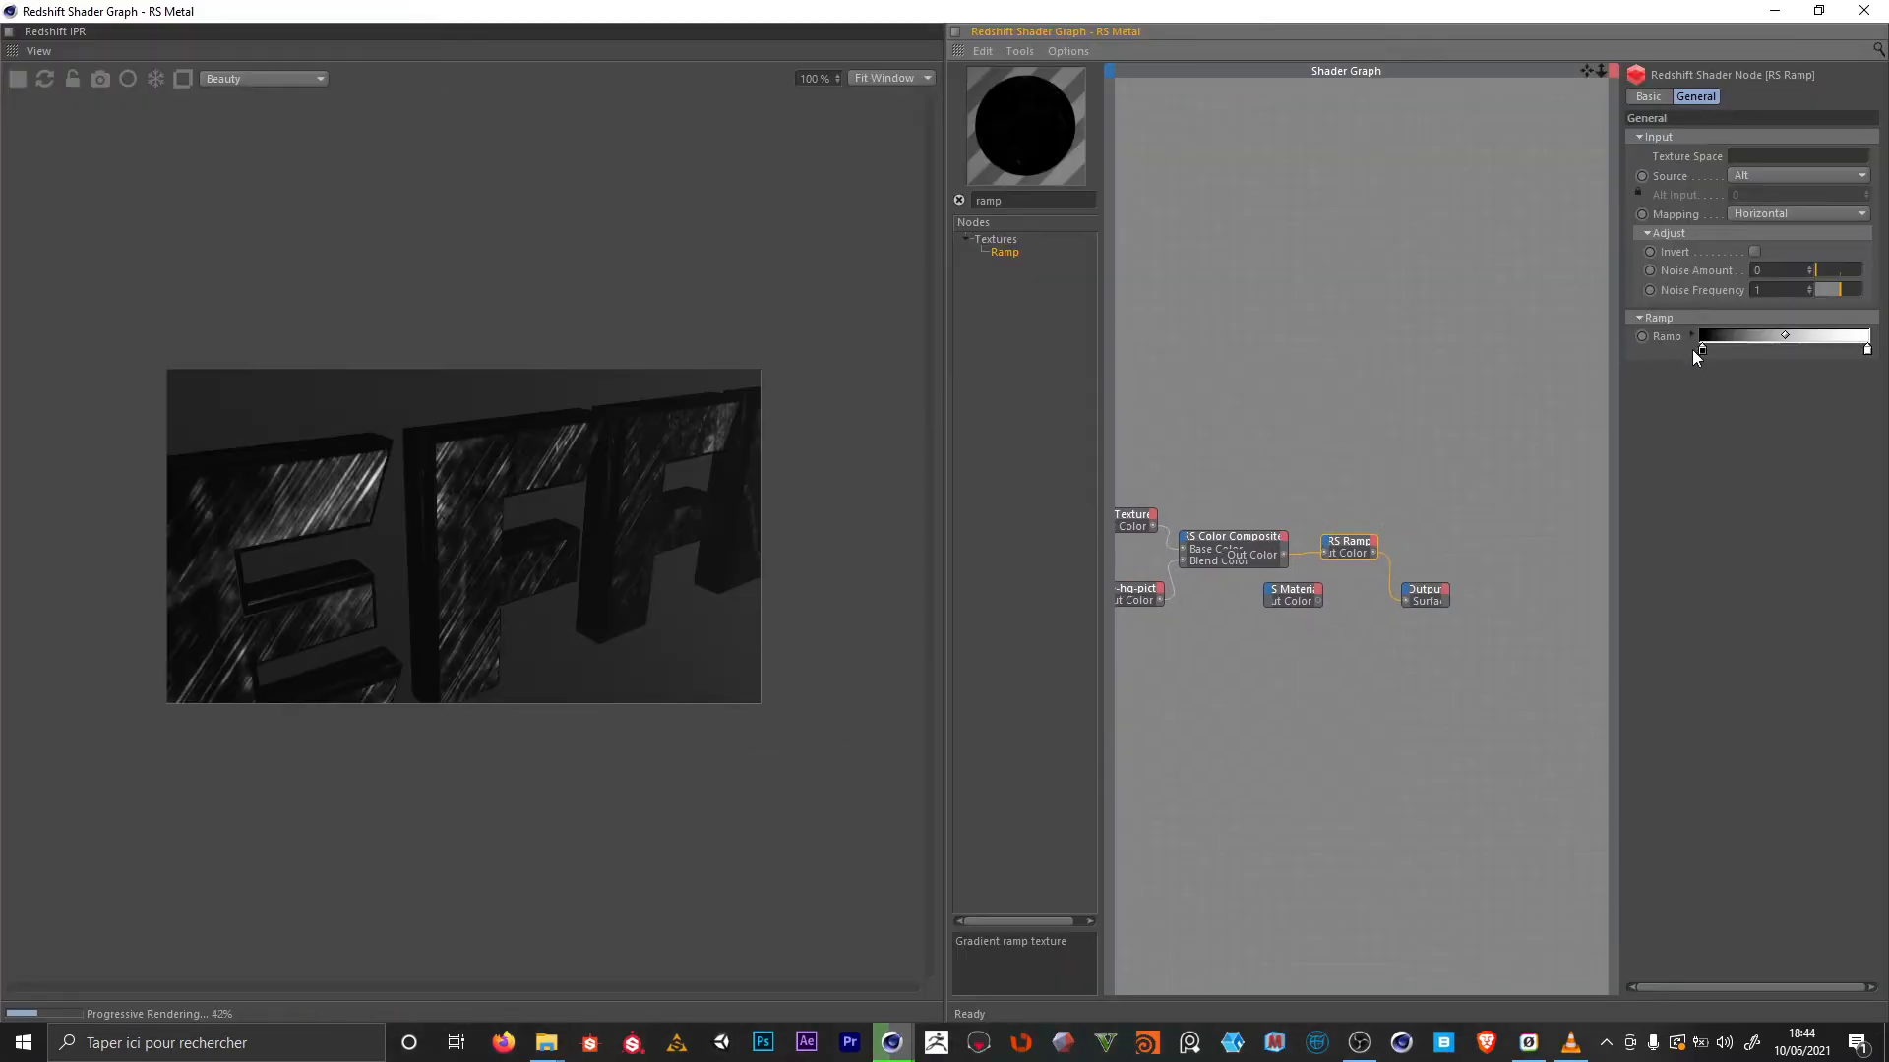
Make the ramp run from white to black with Linear interpolation and place the black knot at about 4.6%
mouse_move(1701, 350)
left_mouse_down()
mouse_move(1785, 350)
mouse_move(1702, 350)
left_mouse_up()
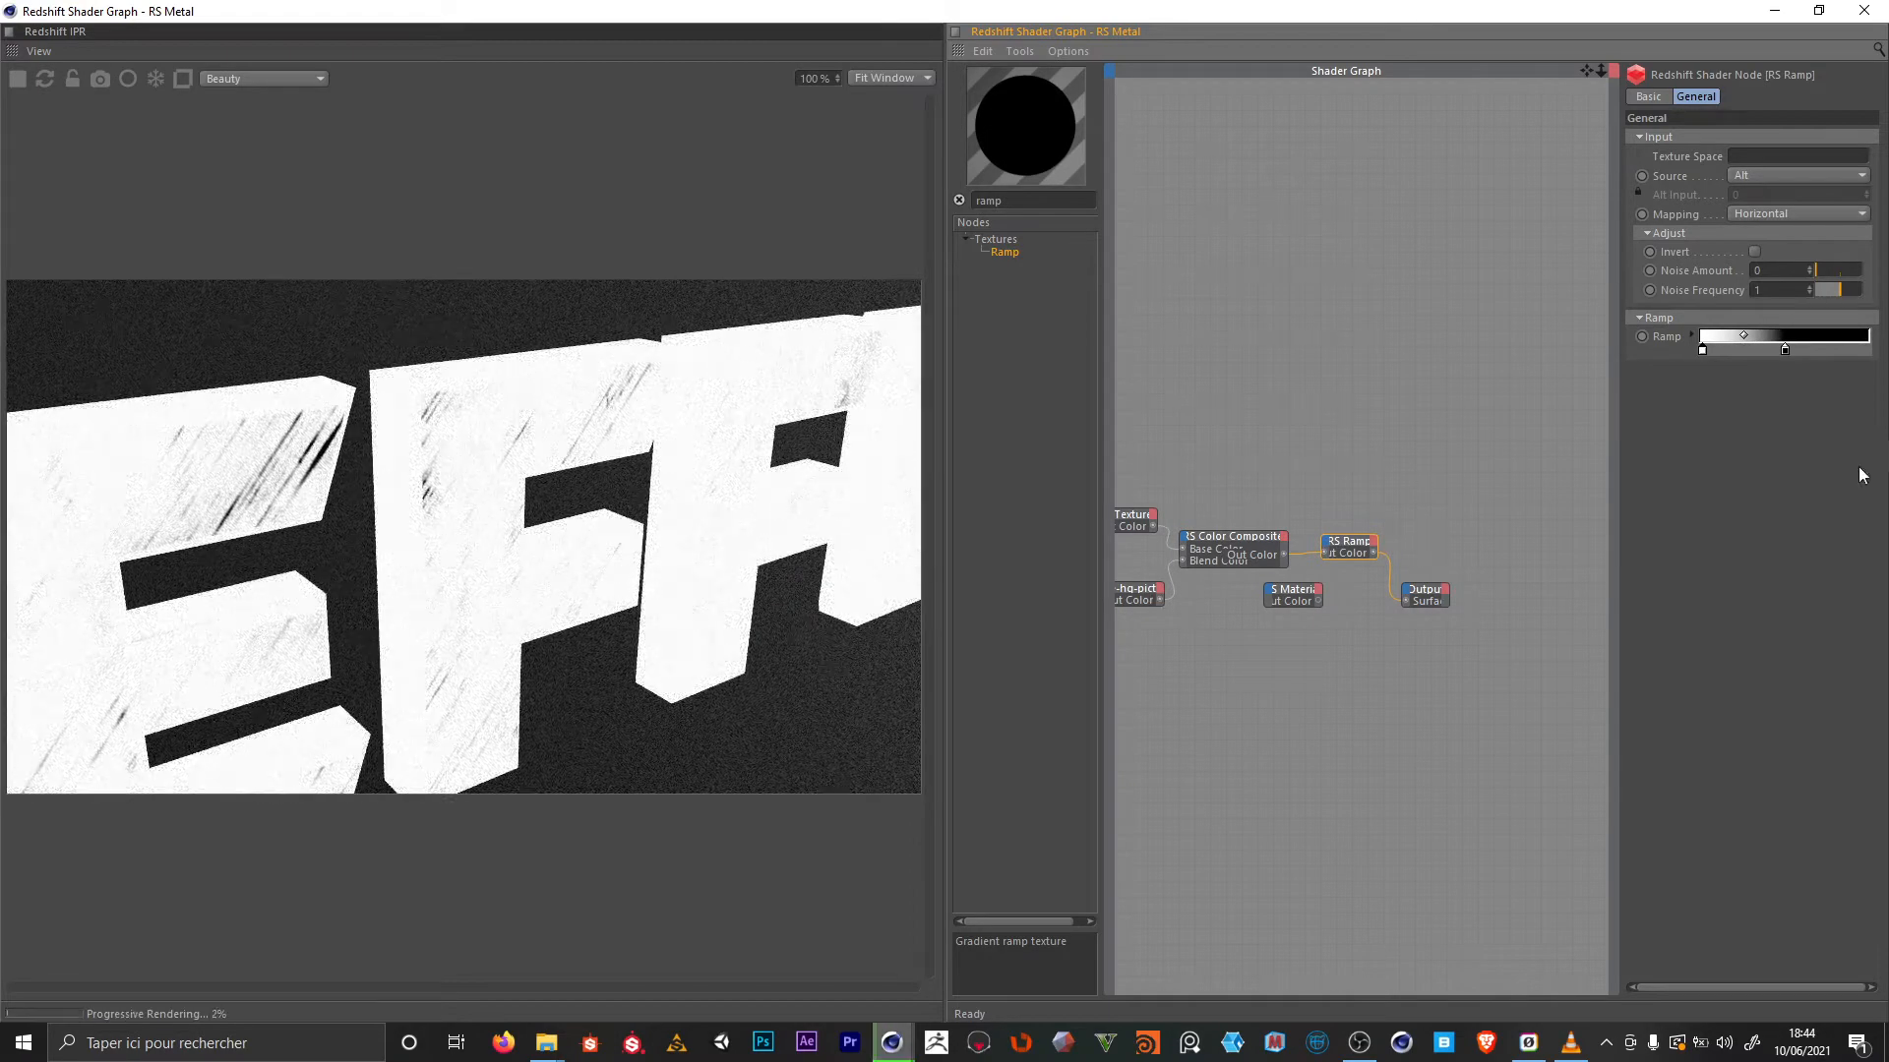
left_click(1691, 335)
left_click(1827, 367)
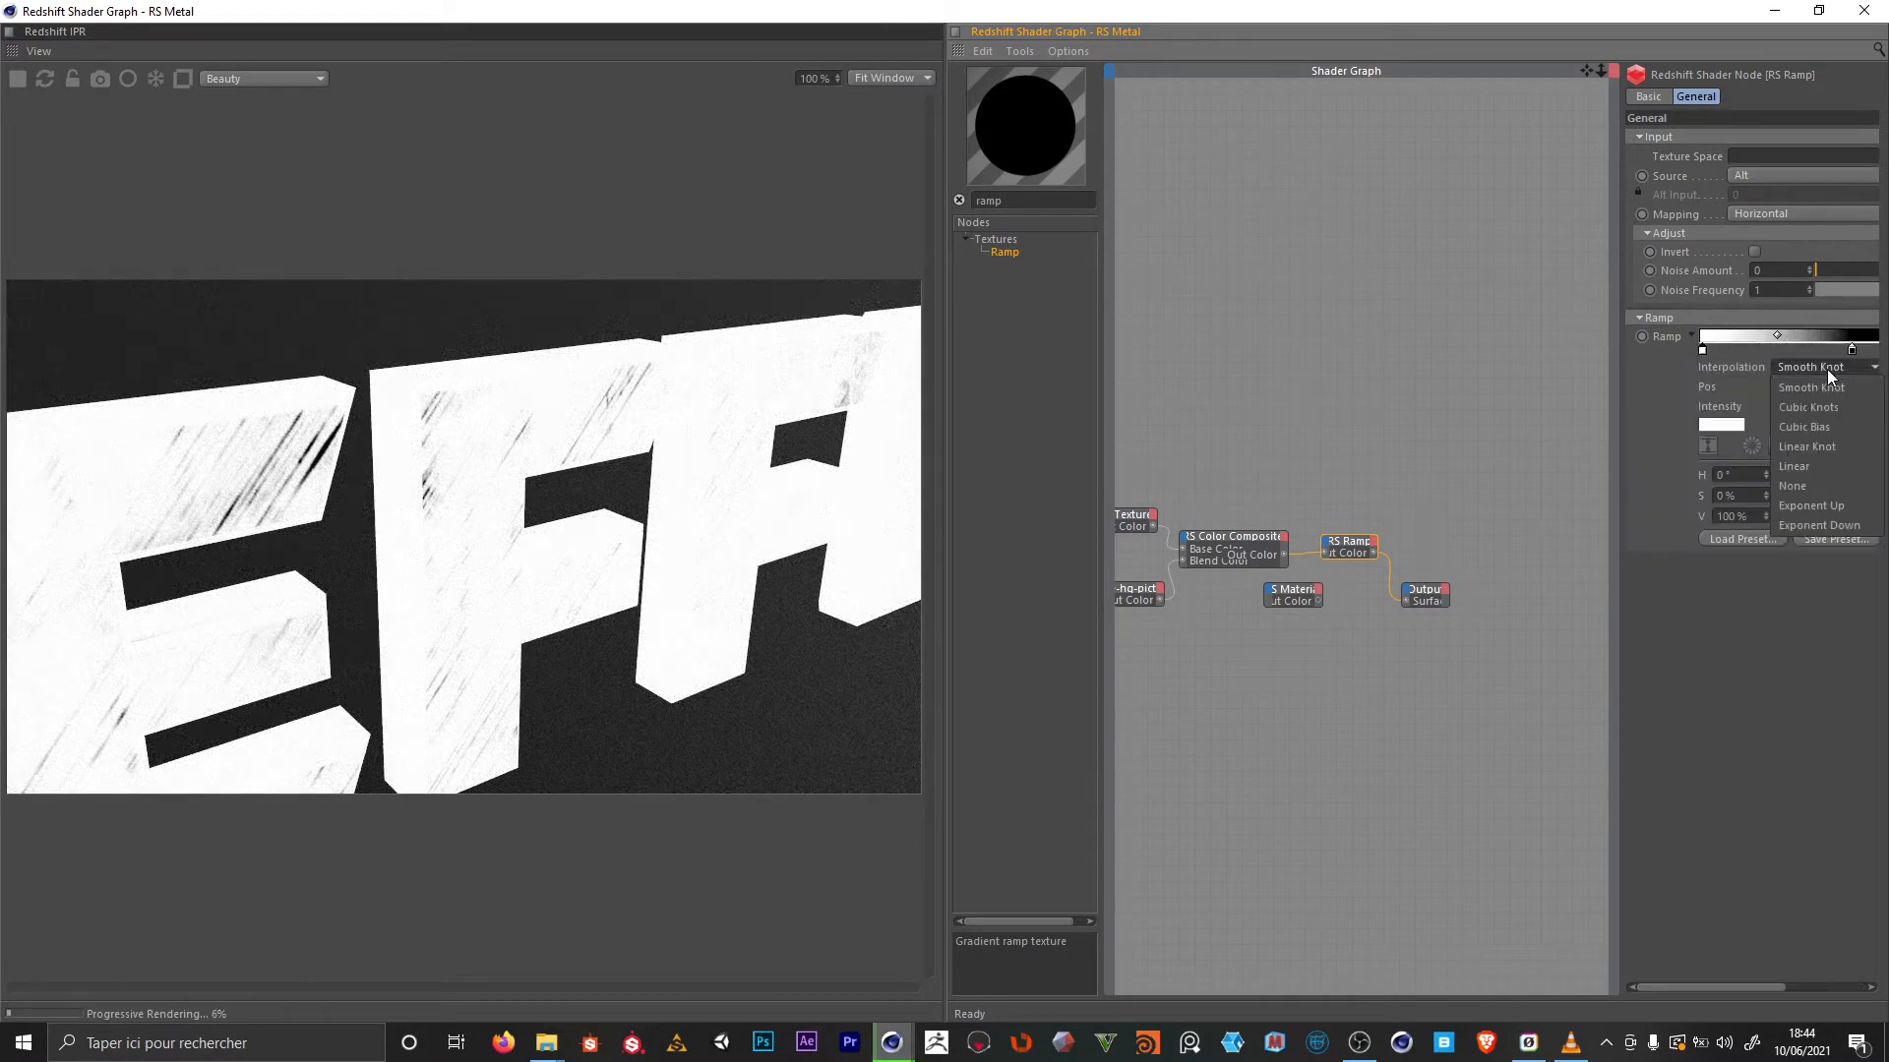
left_click(1815, 464)
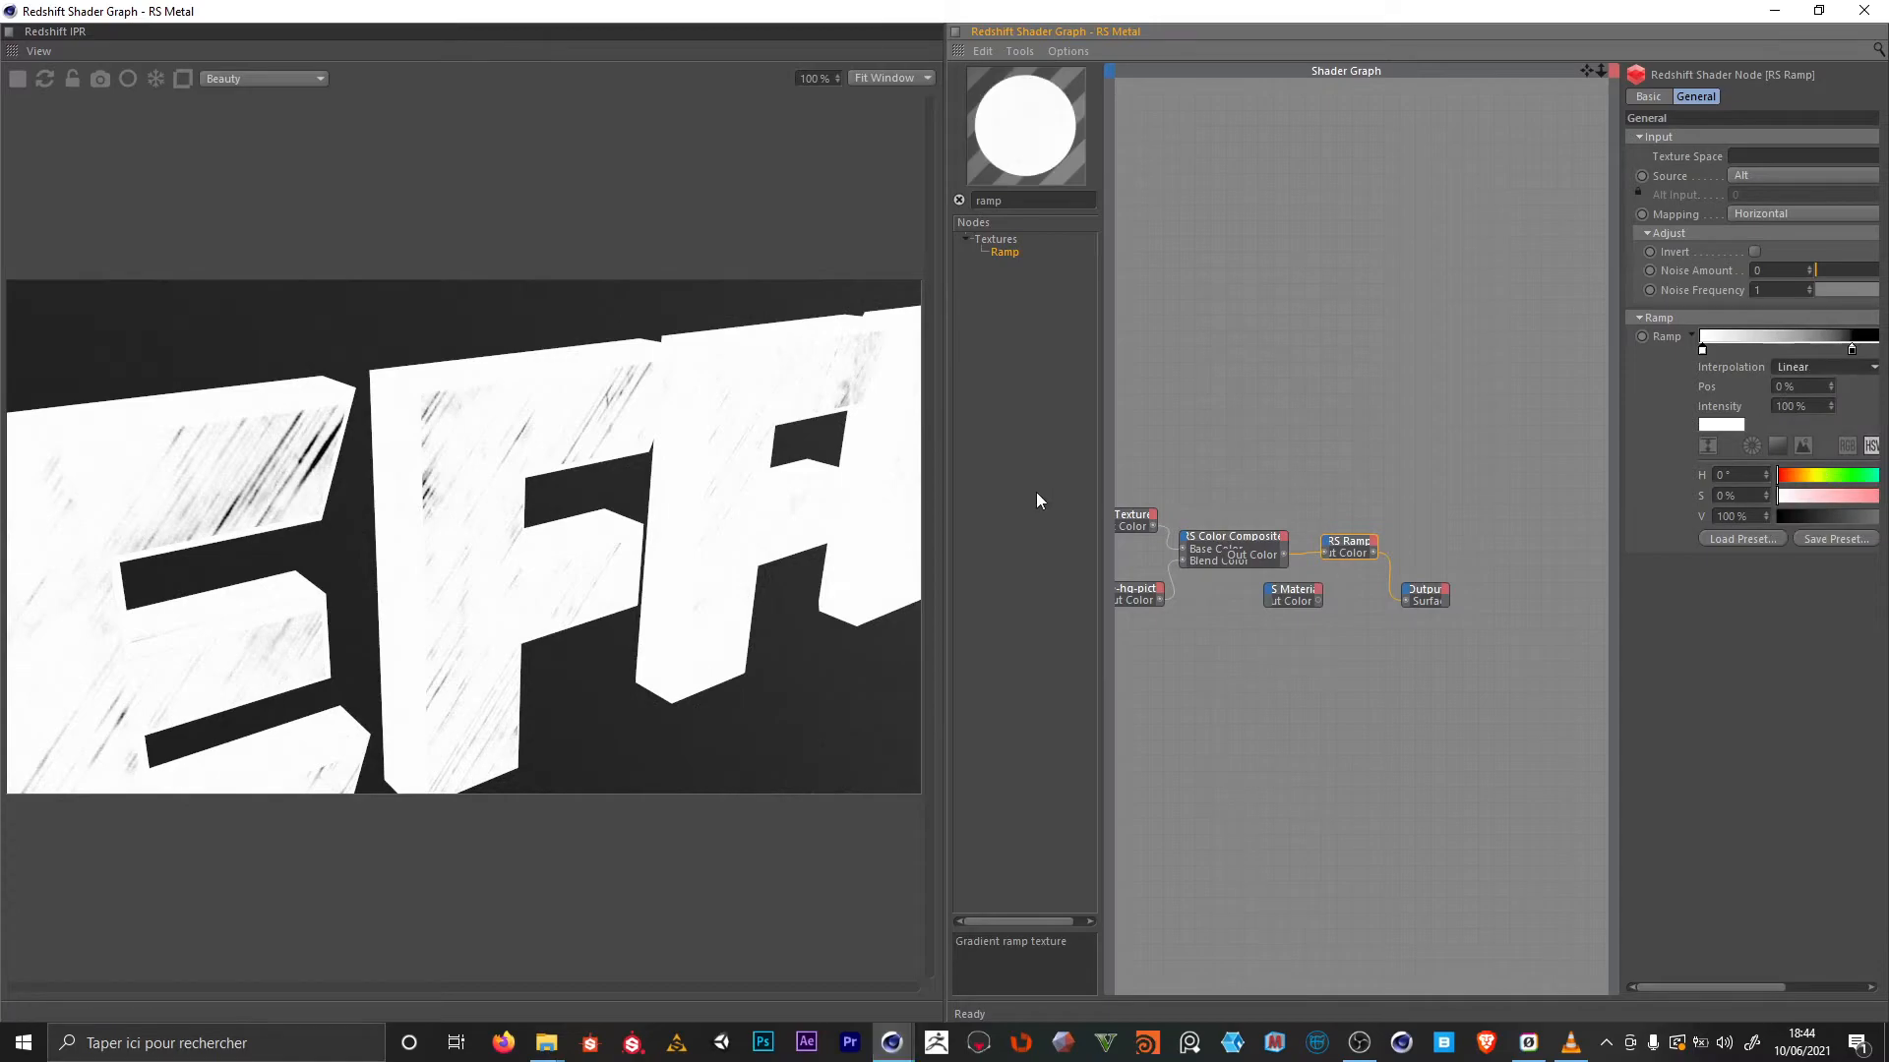
left_click_drag(1851, 350, 1717, 354)
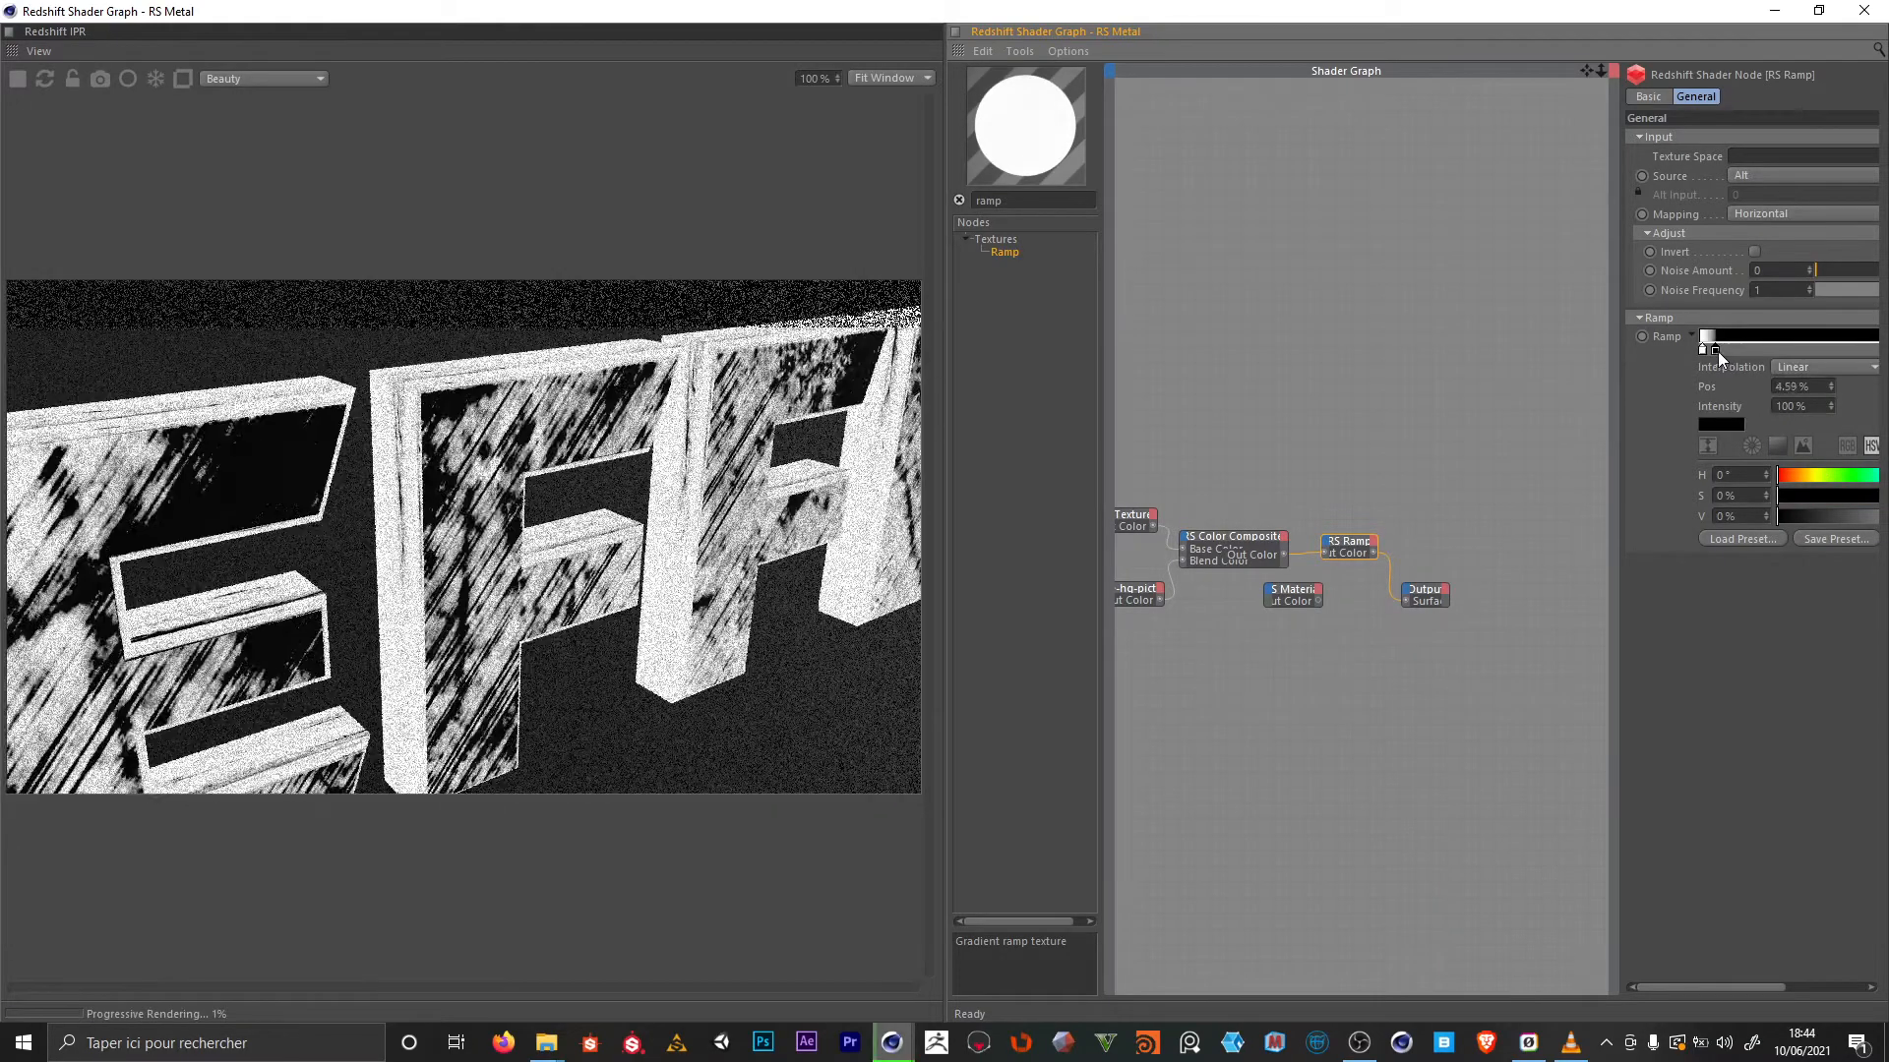
Add an RS Noise node above the scratch textures and connect it to the Output's Surface
left_click(1429, 442)
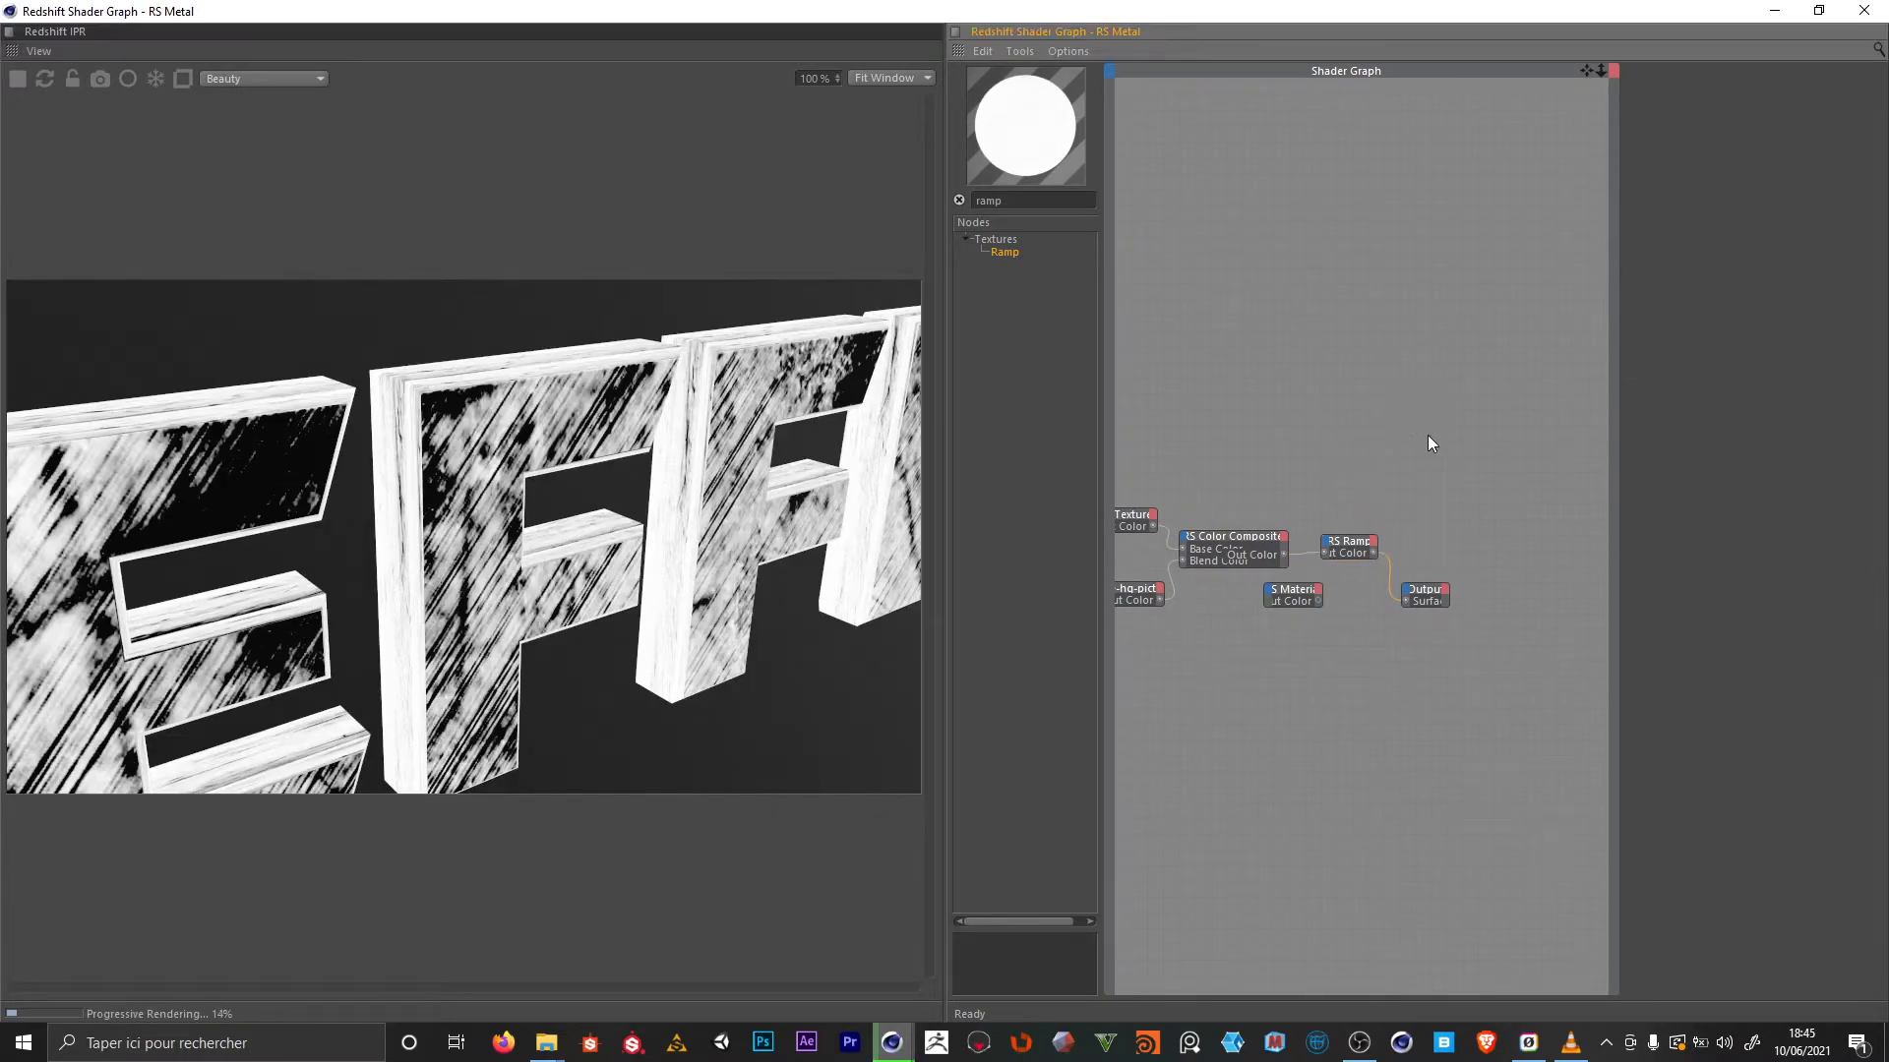
middle_click_drag(1428, 440, 1620, 442)
double_click(1041, 200)
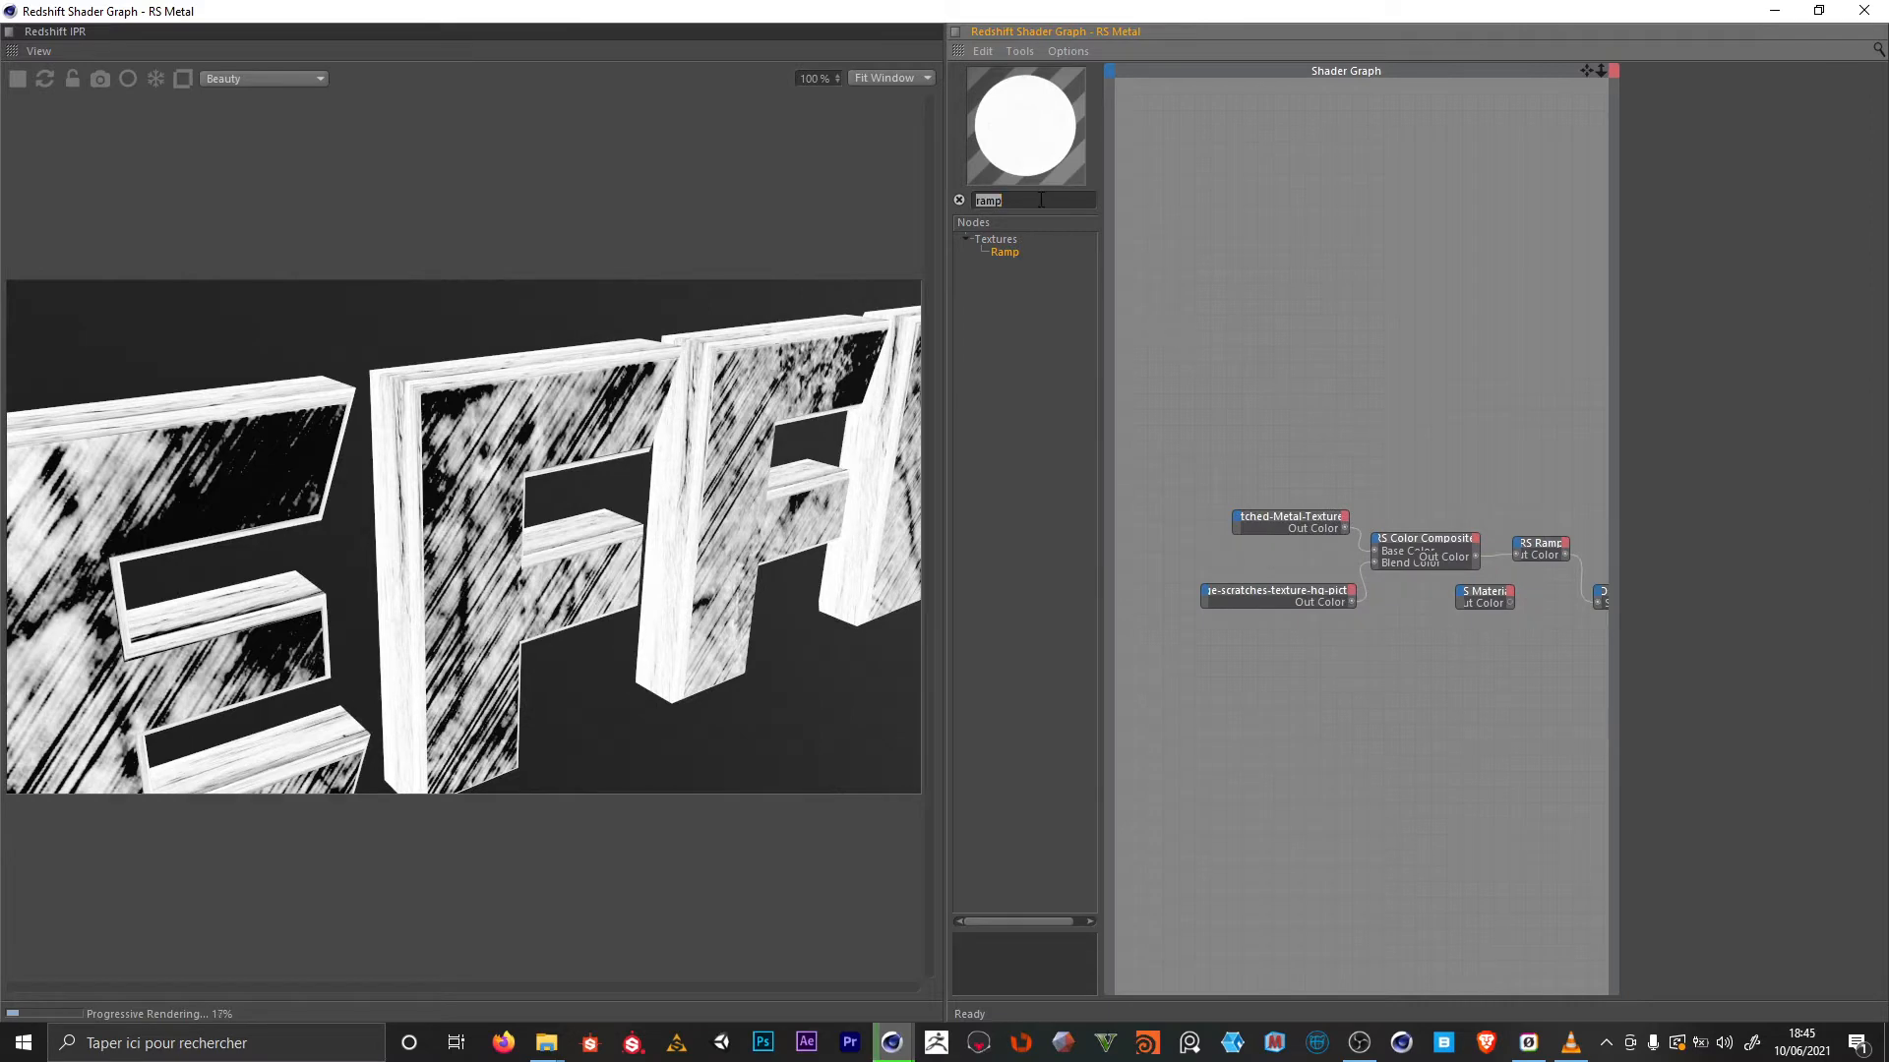
type("noise")
left_click_drag(1000, 252, 1243, 328)
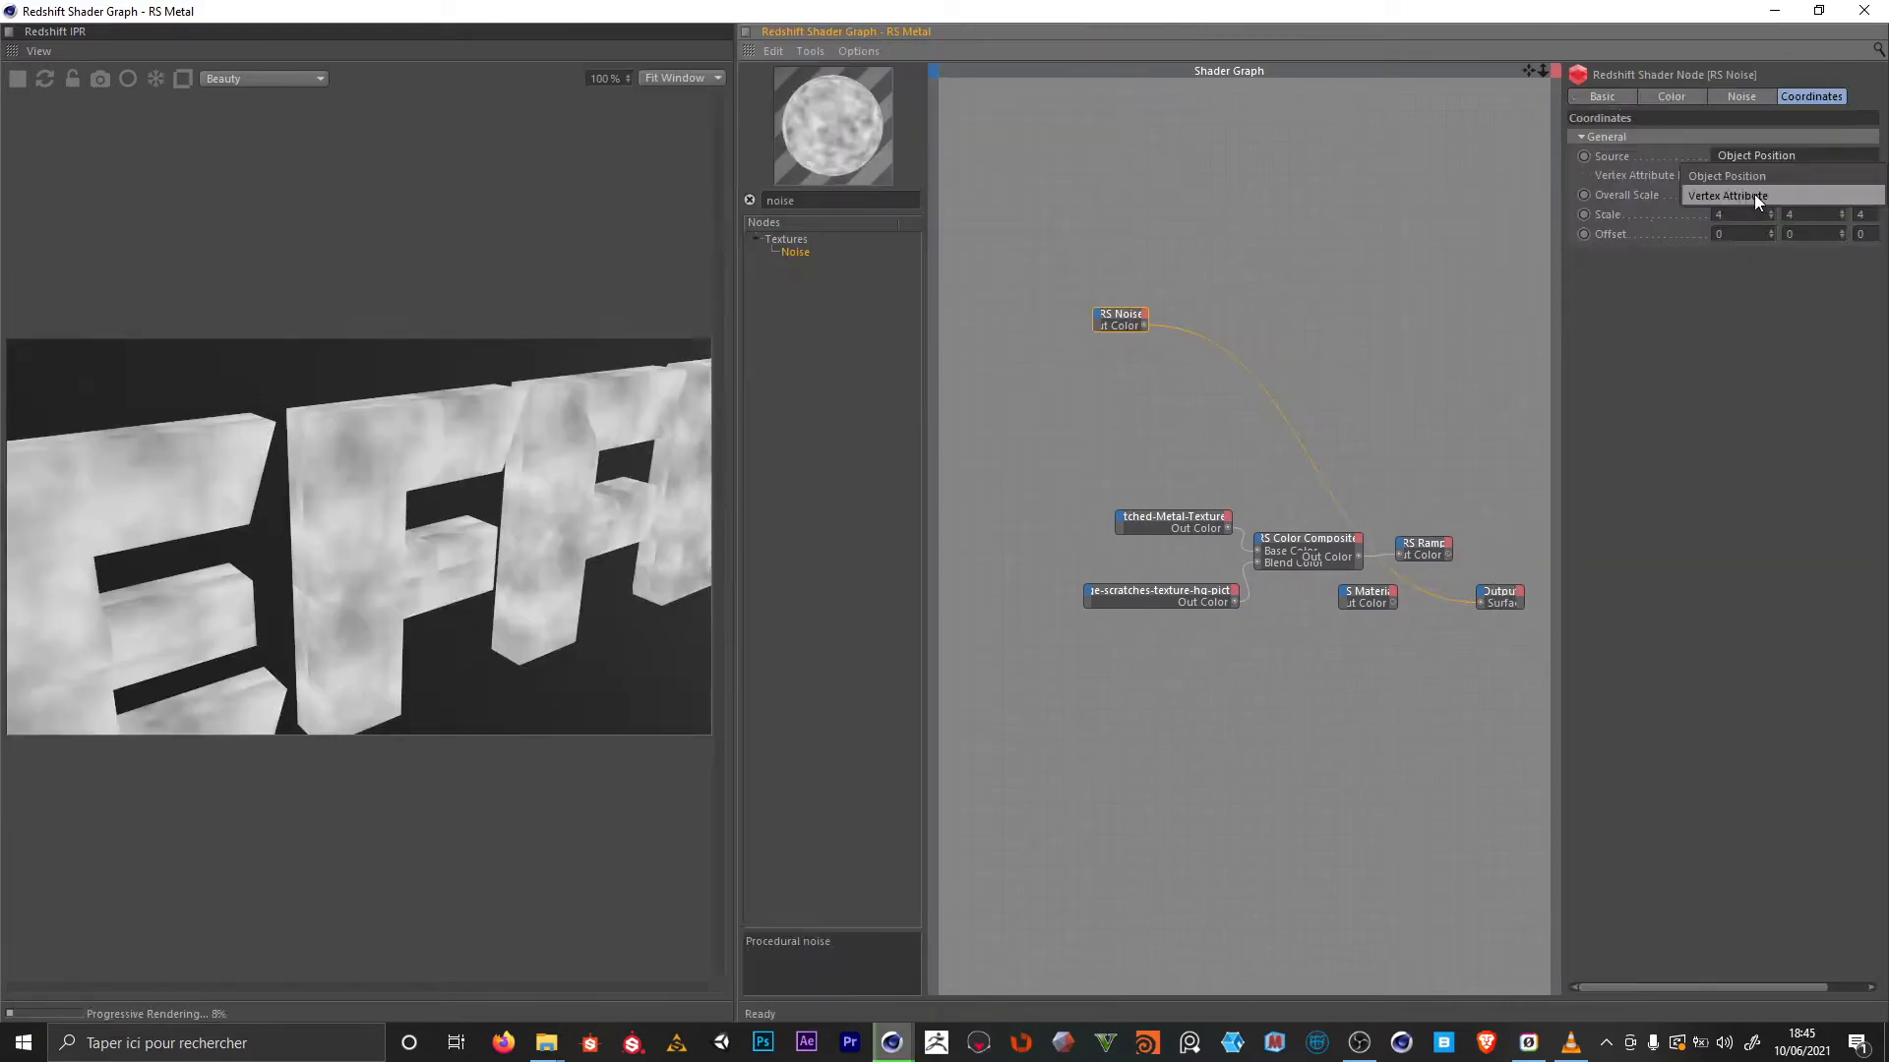
Review the RS Noise settings and raise its contrast by setting the color Remap Min to 0.48 and Max to 0.75
left_click(1727, 96)
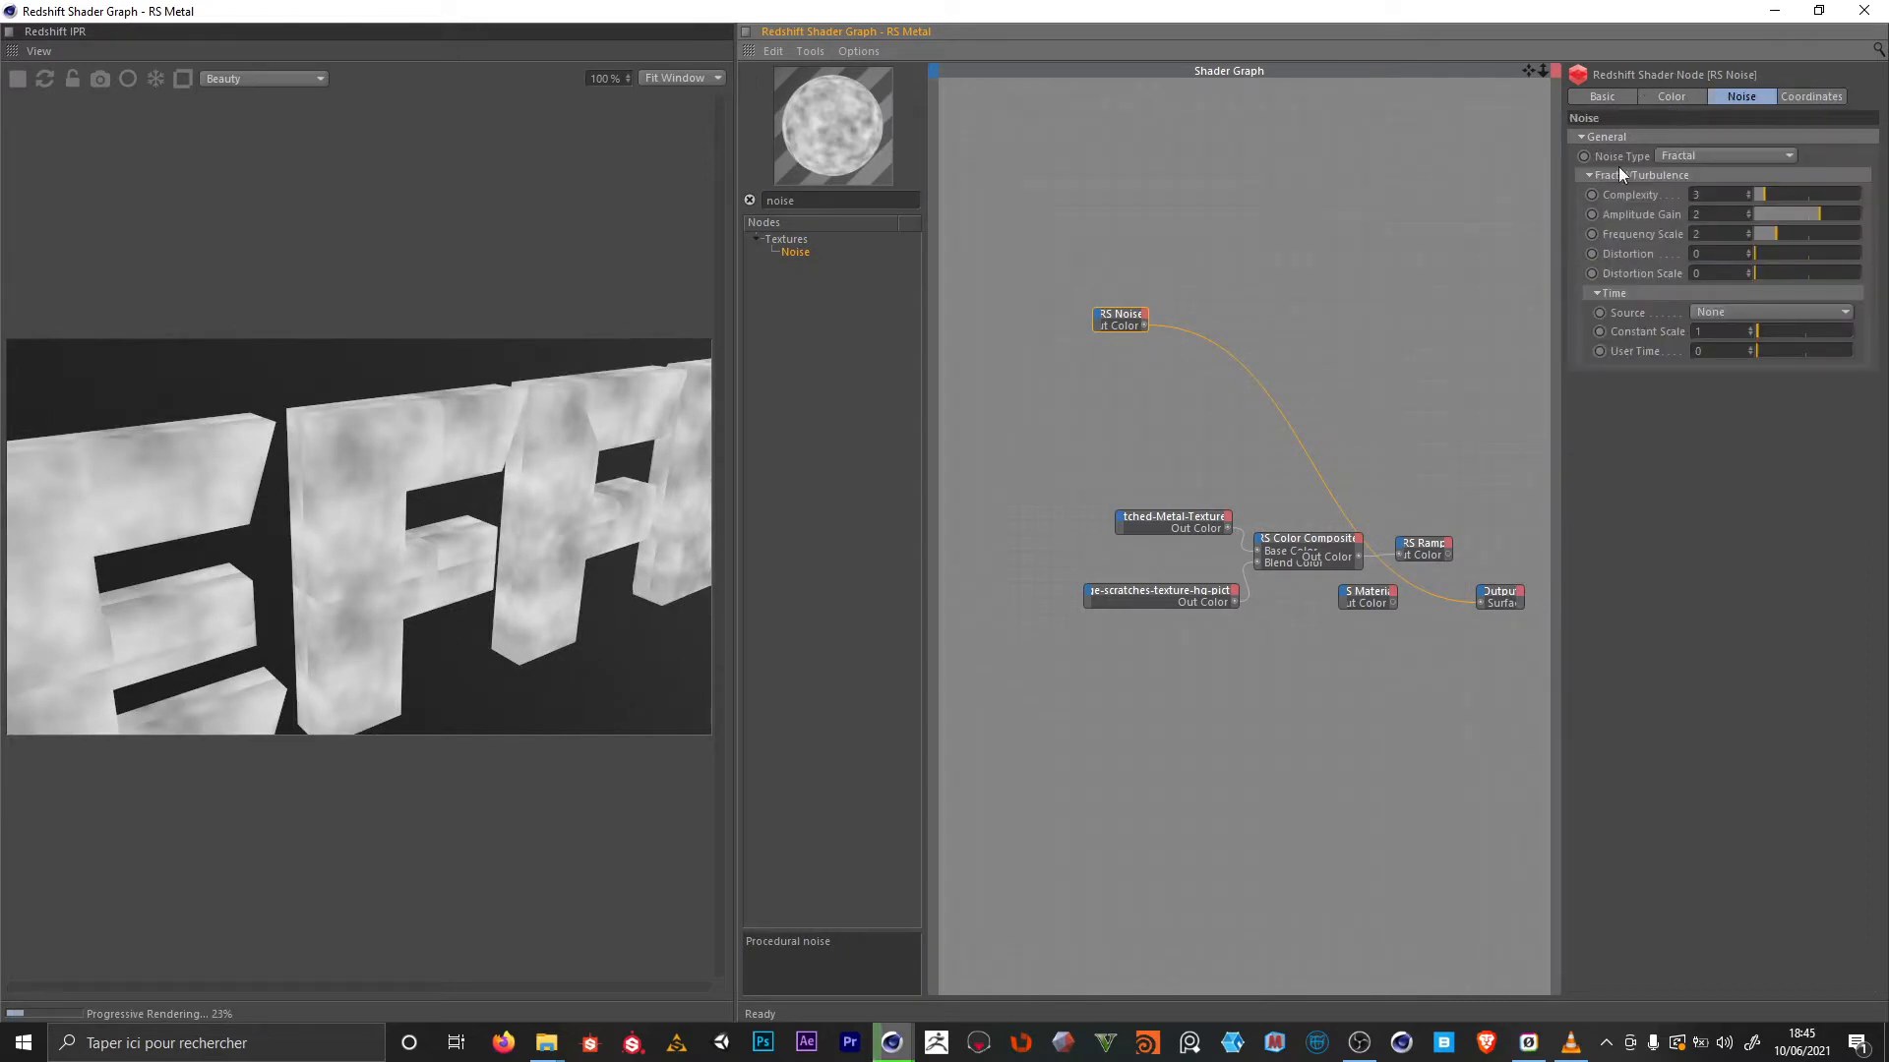
left_click(1714, 157)
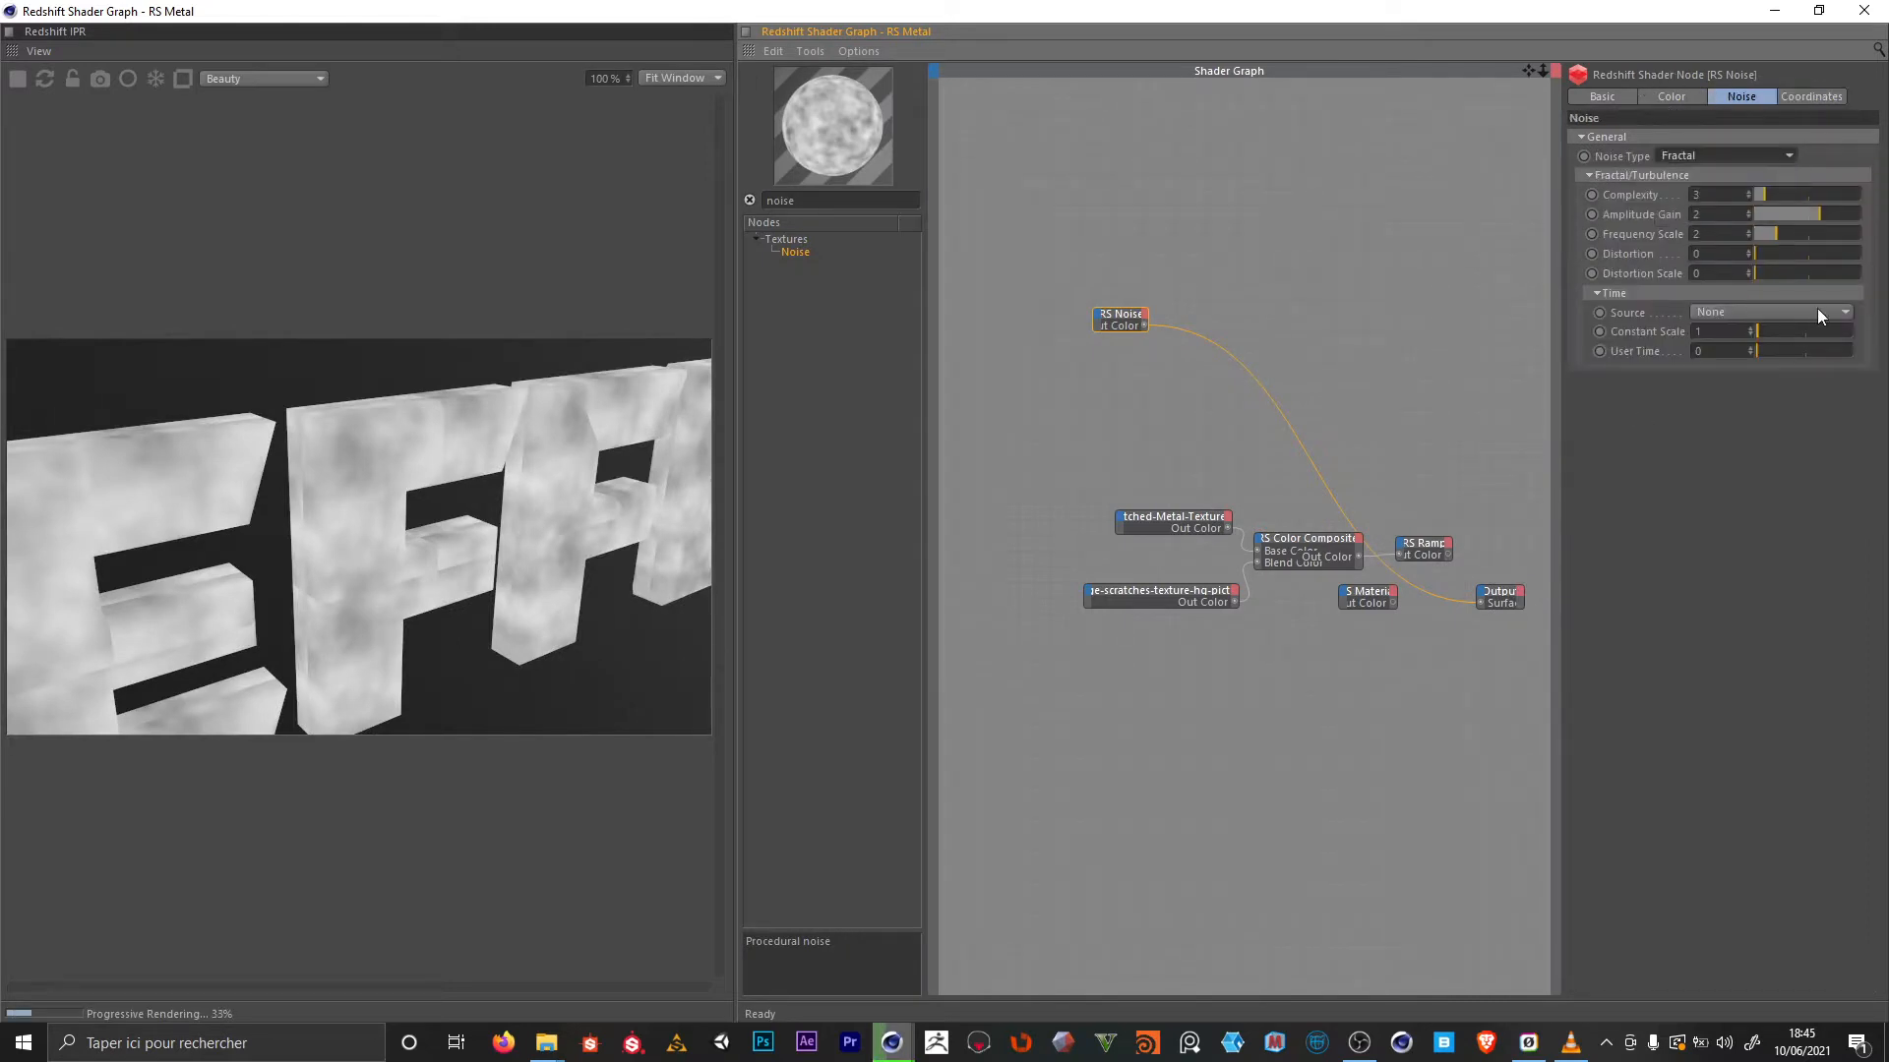
left_click(1671, 97)
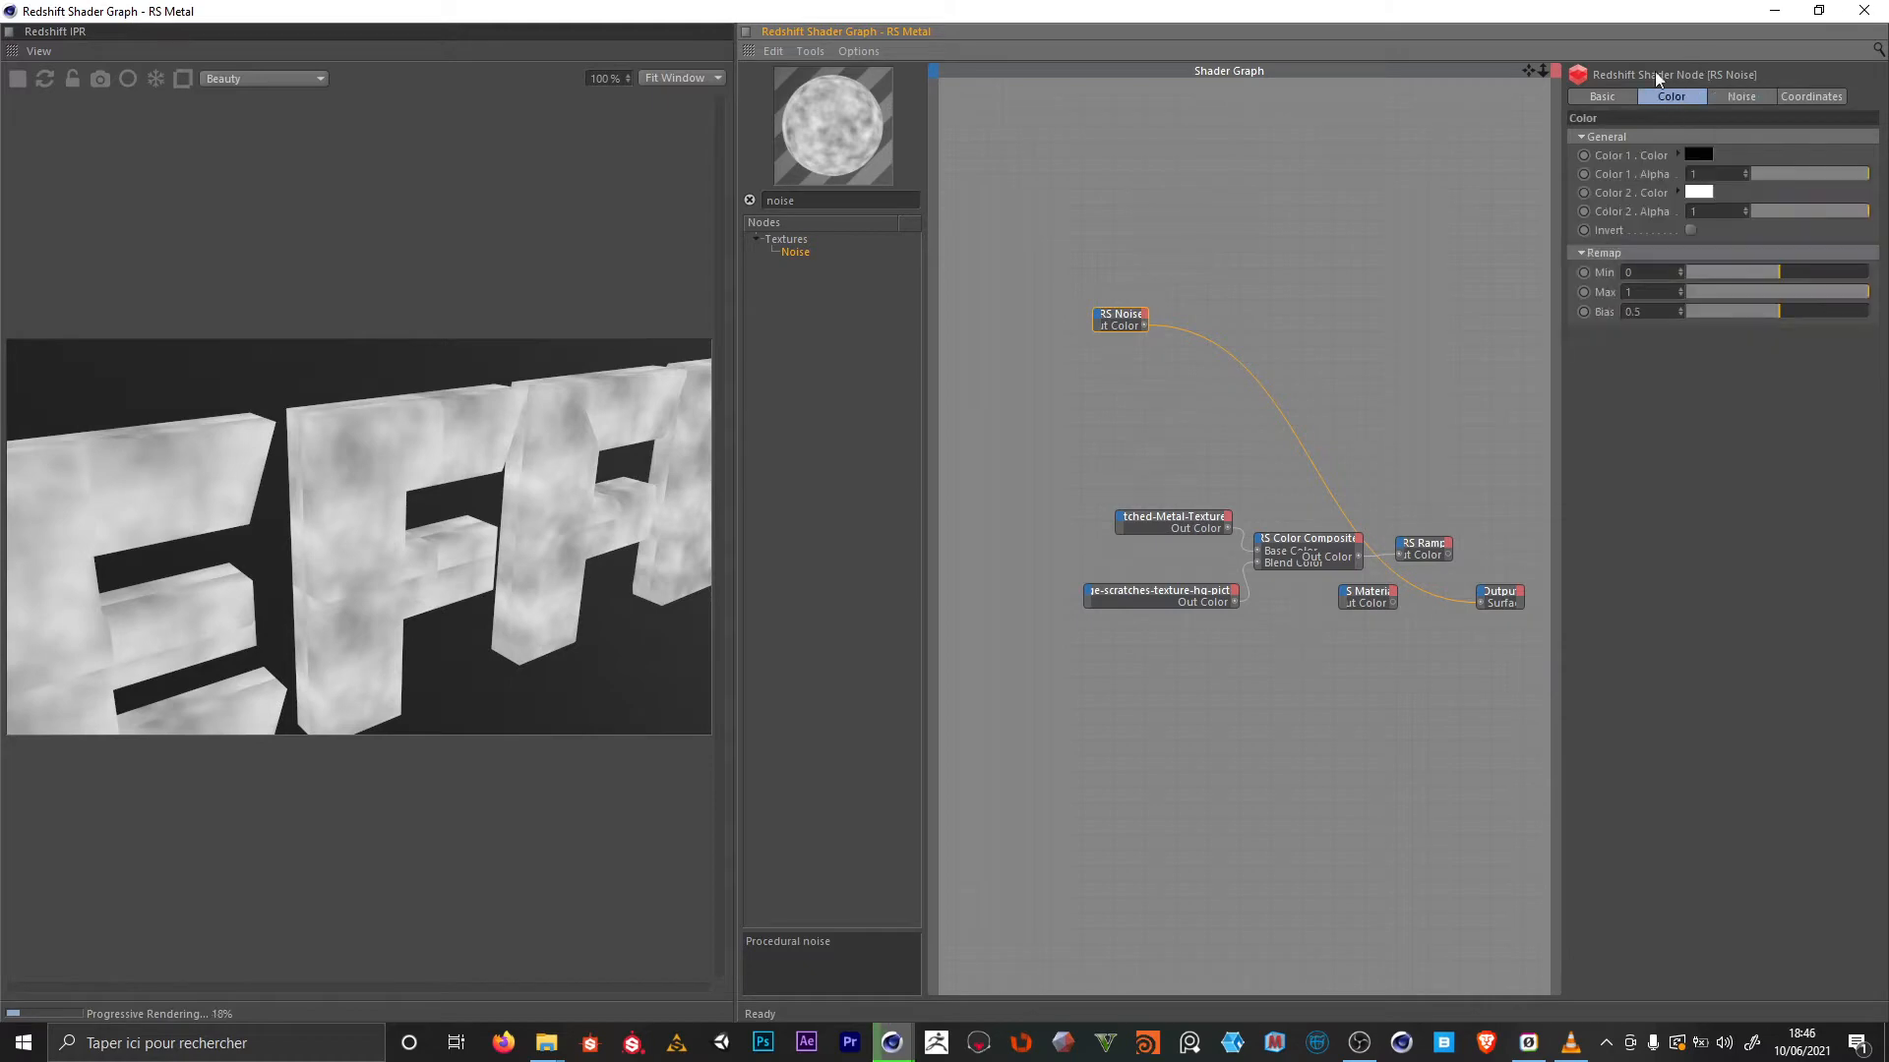
left_click(1784, 276)
key("BackSpace")
key("BackSpace")
type("8")
left_click(1674, 292)
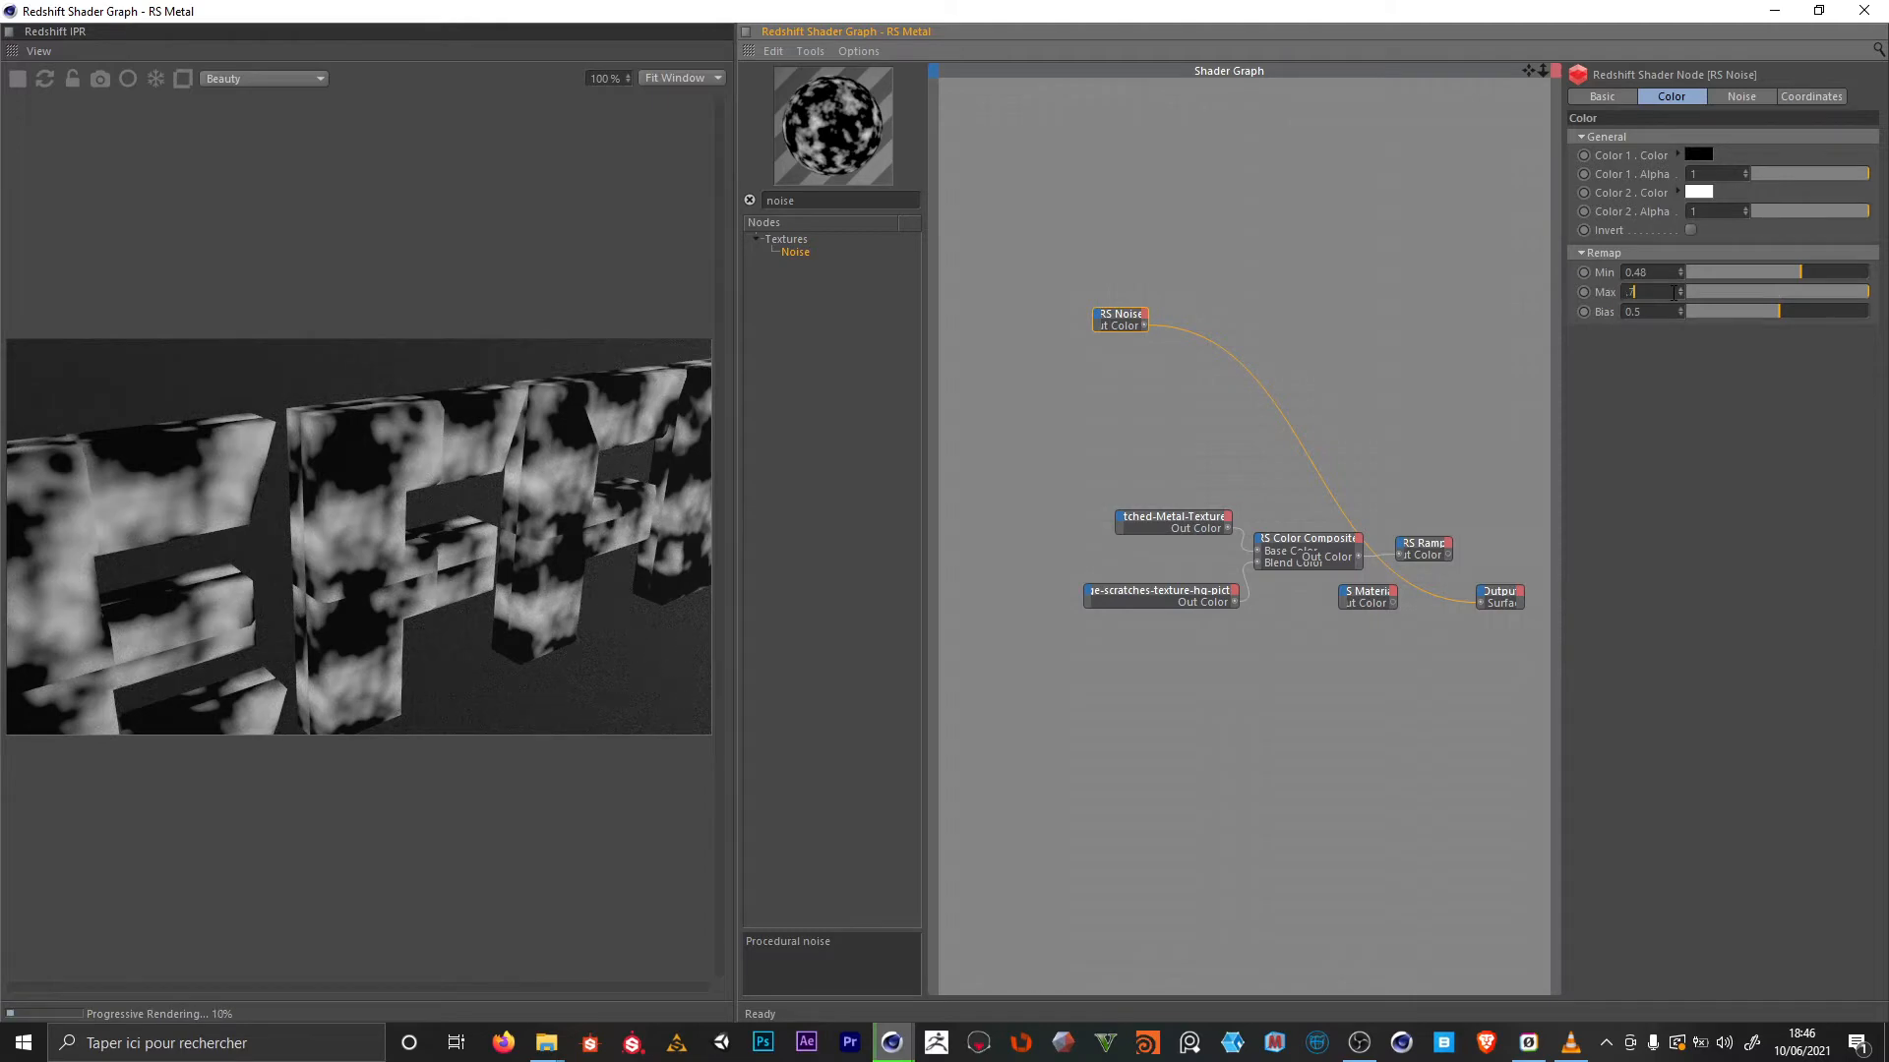
key("Return")
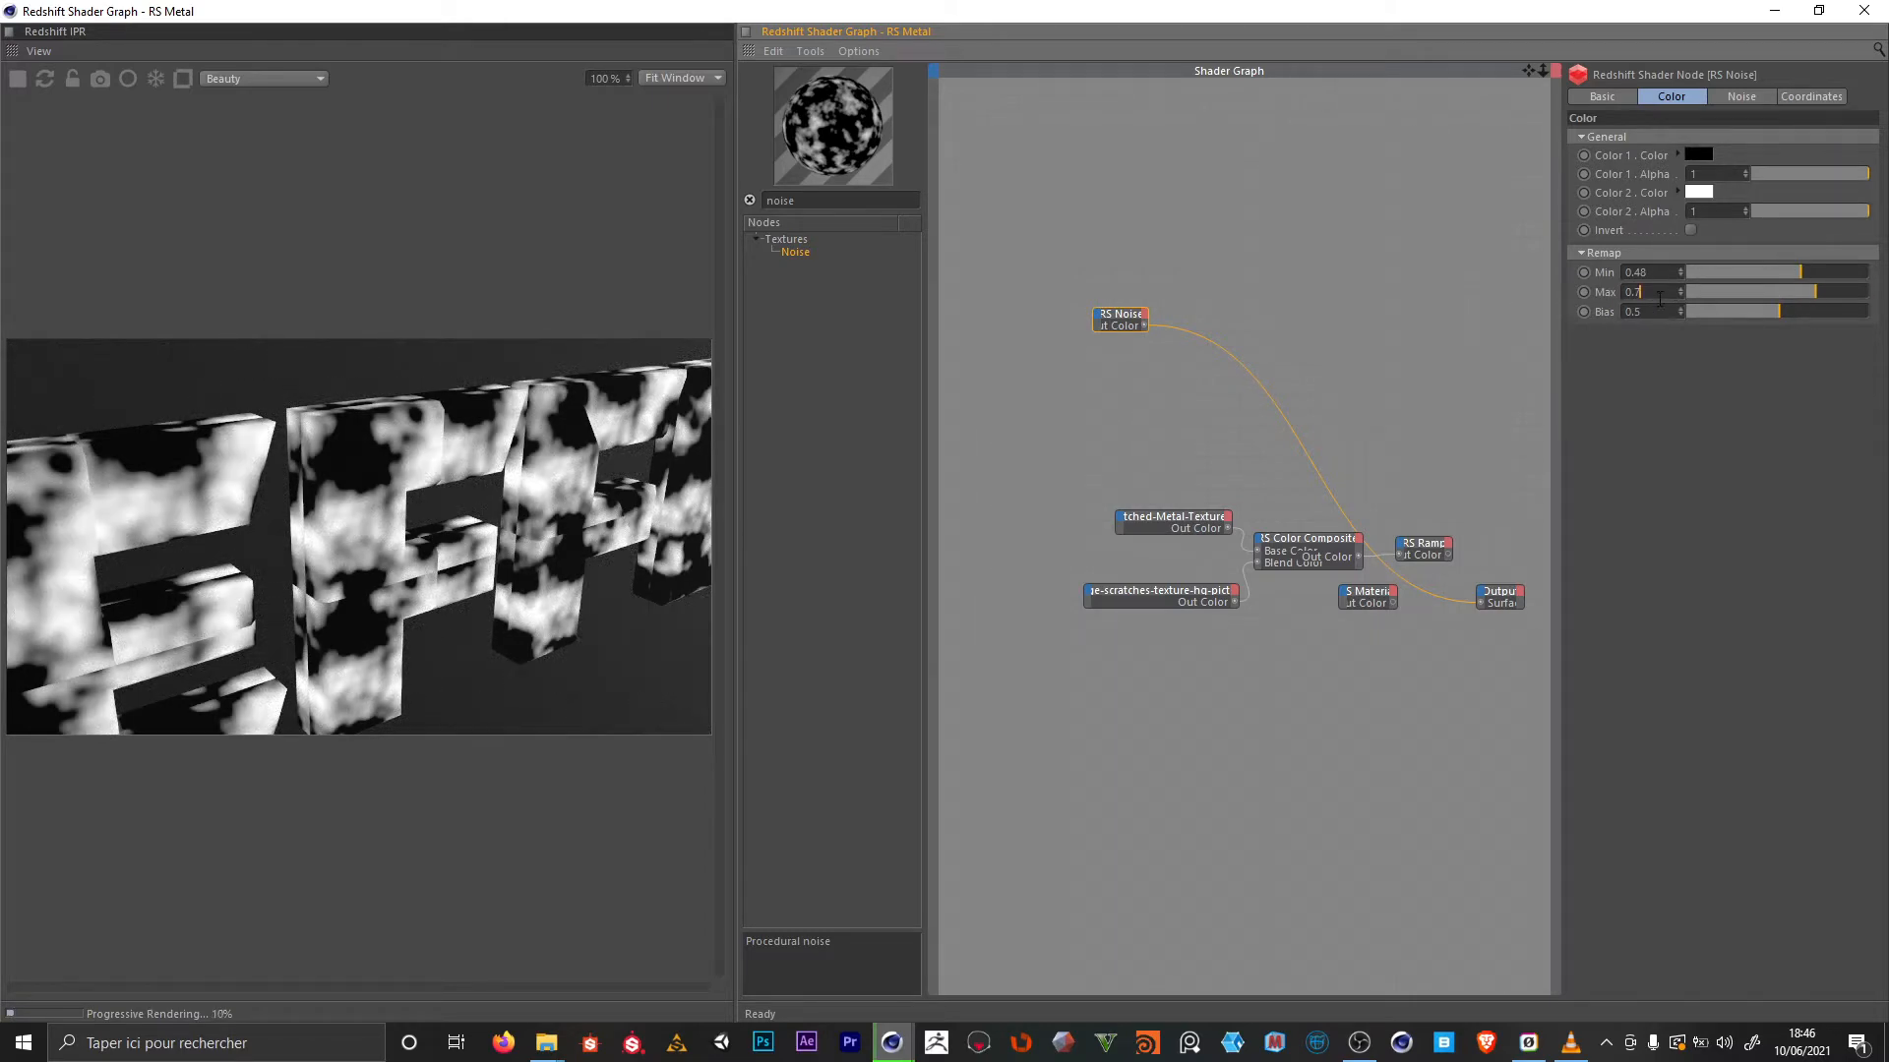
Duplicate the RS Noise, with the copy connected to the Output, and set the copy's coordinate Scale to 8 in X and 2 in Y
left_click_drag(1120, 317, 1480, 602, "ctrl")
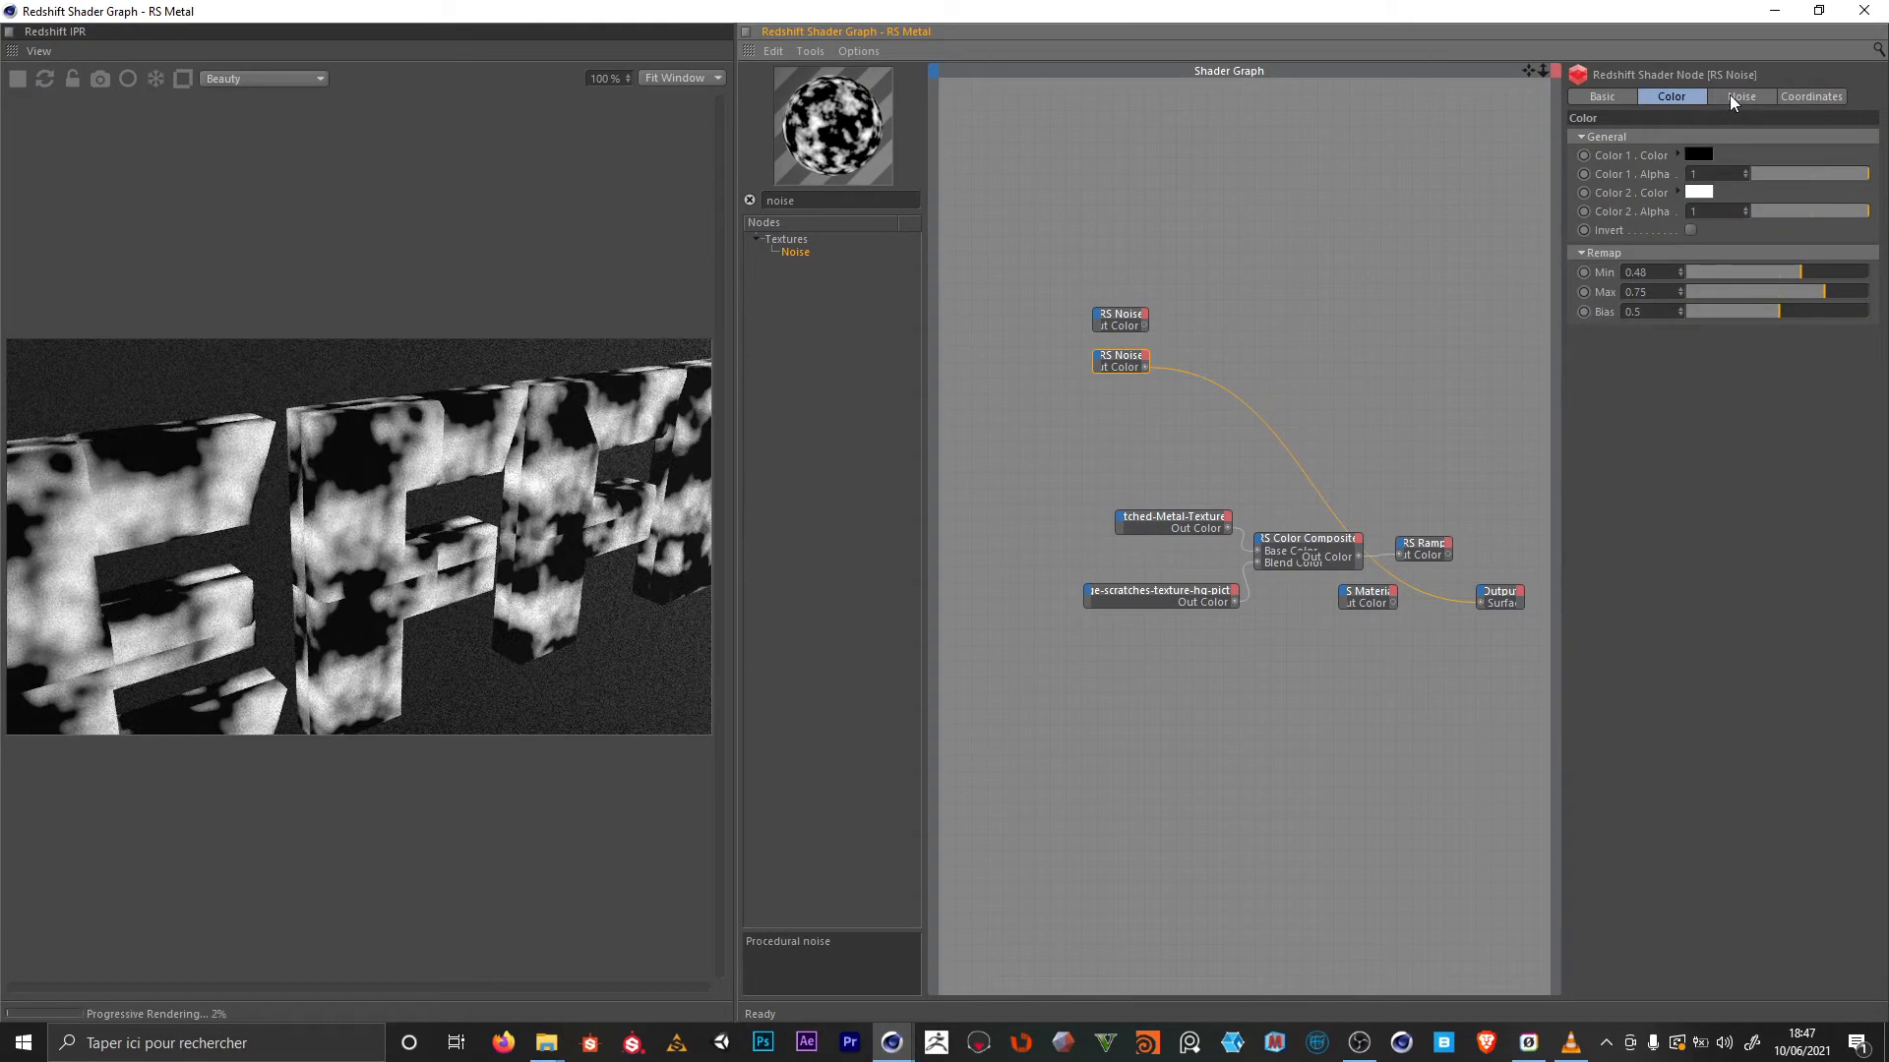
left_click(1730, 96)
left_click(1810, 96)
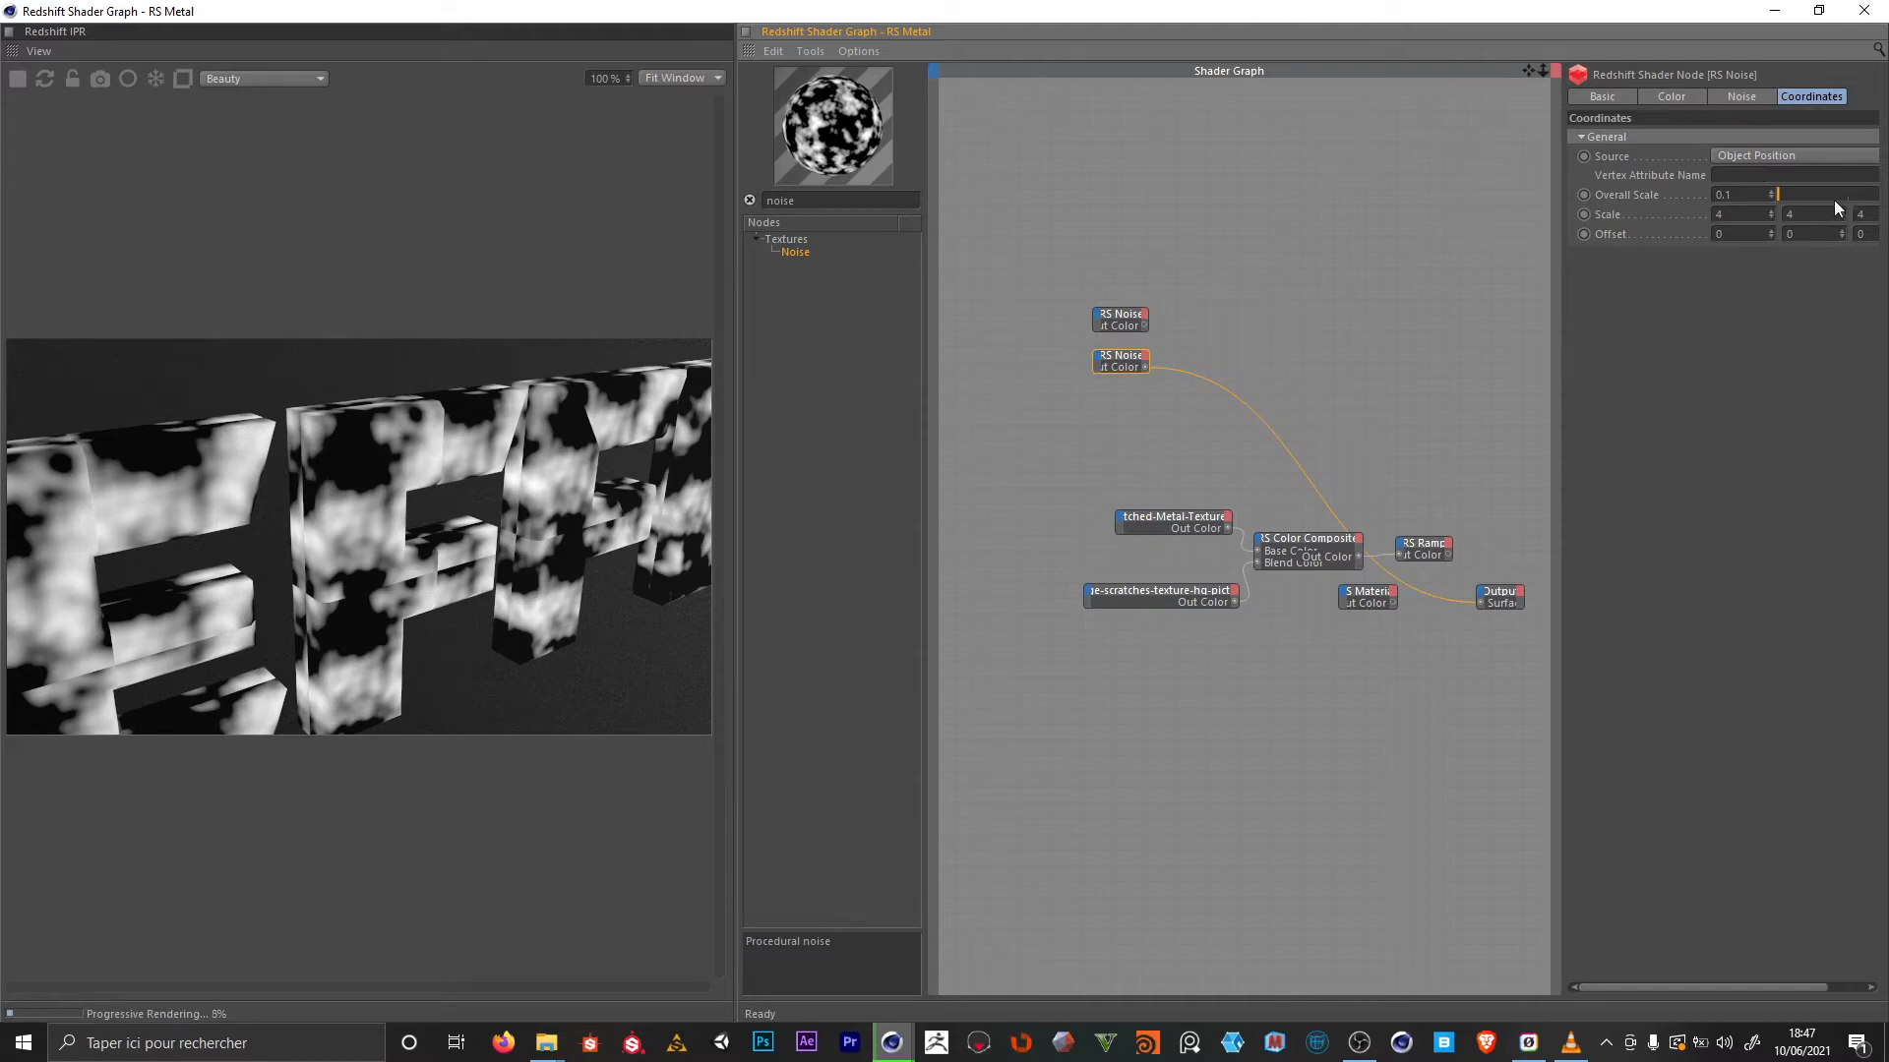
left_click(1737, 214)
key("Return")
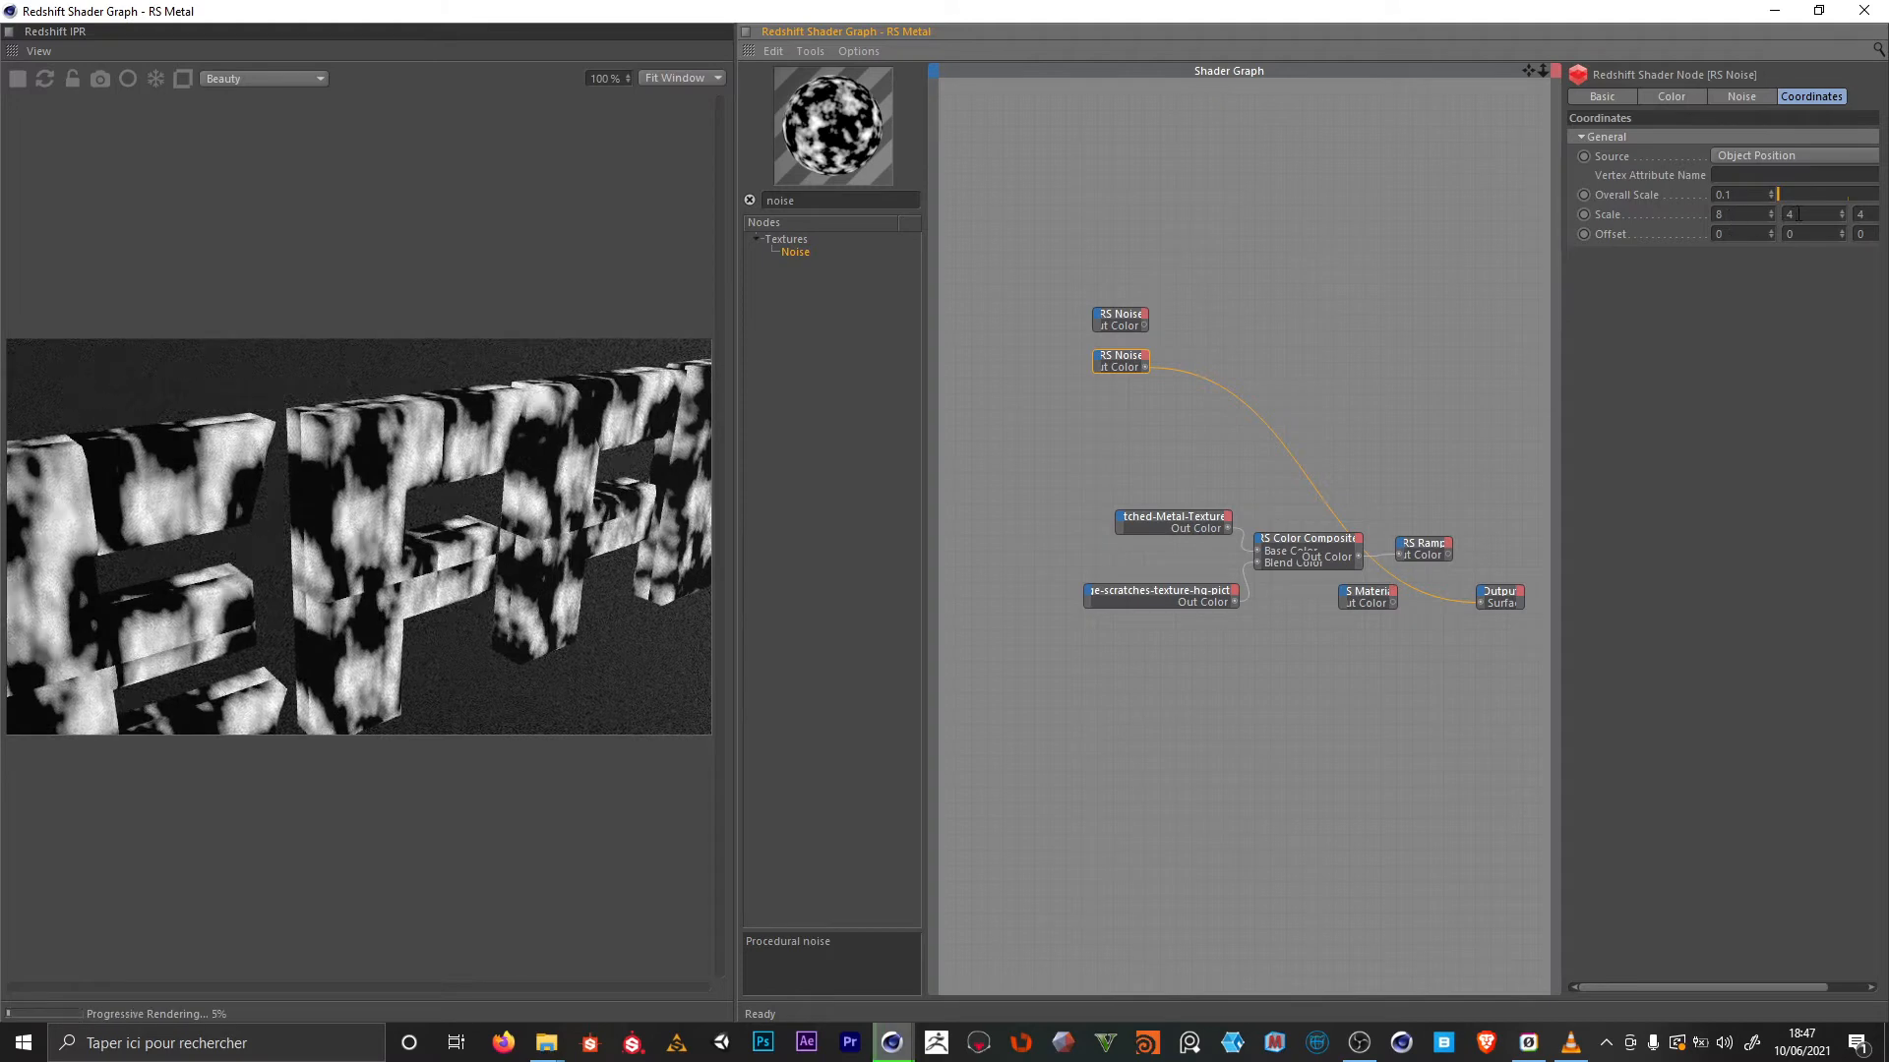
left_click(1796, 214)
type("2")
key("Return")
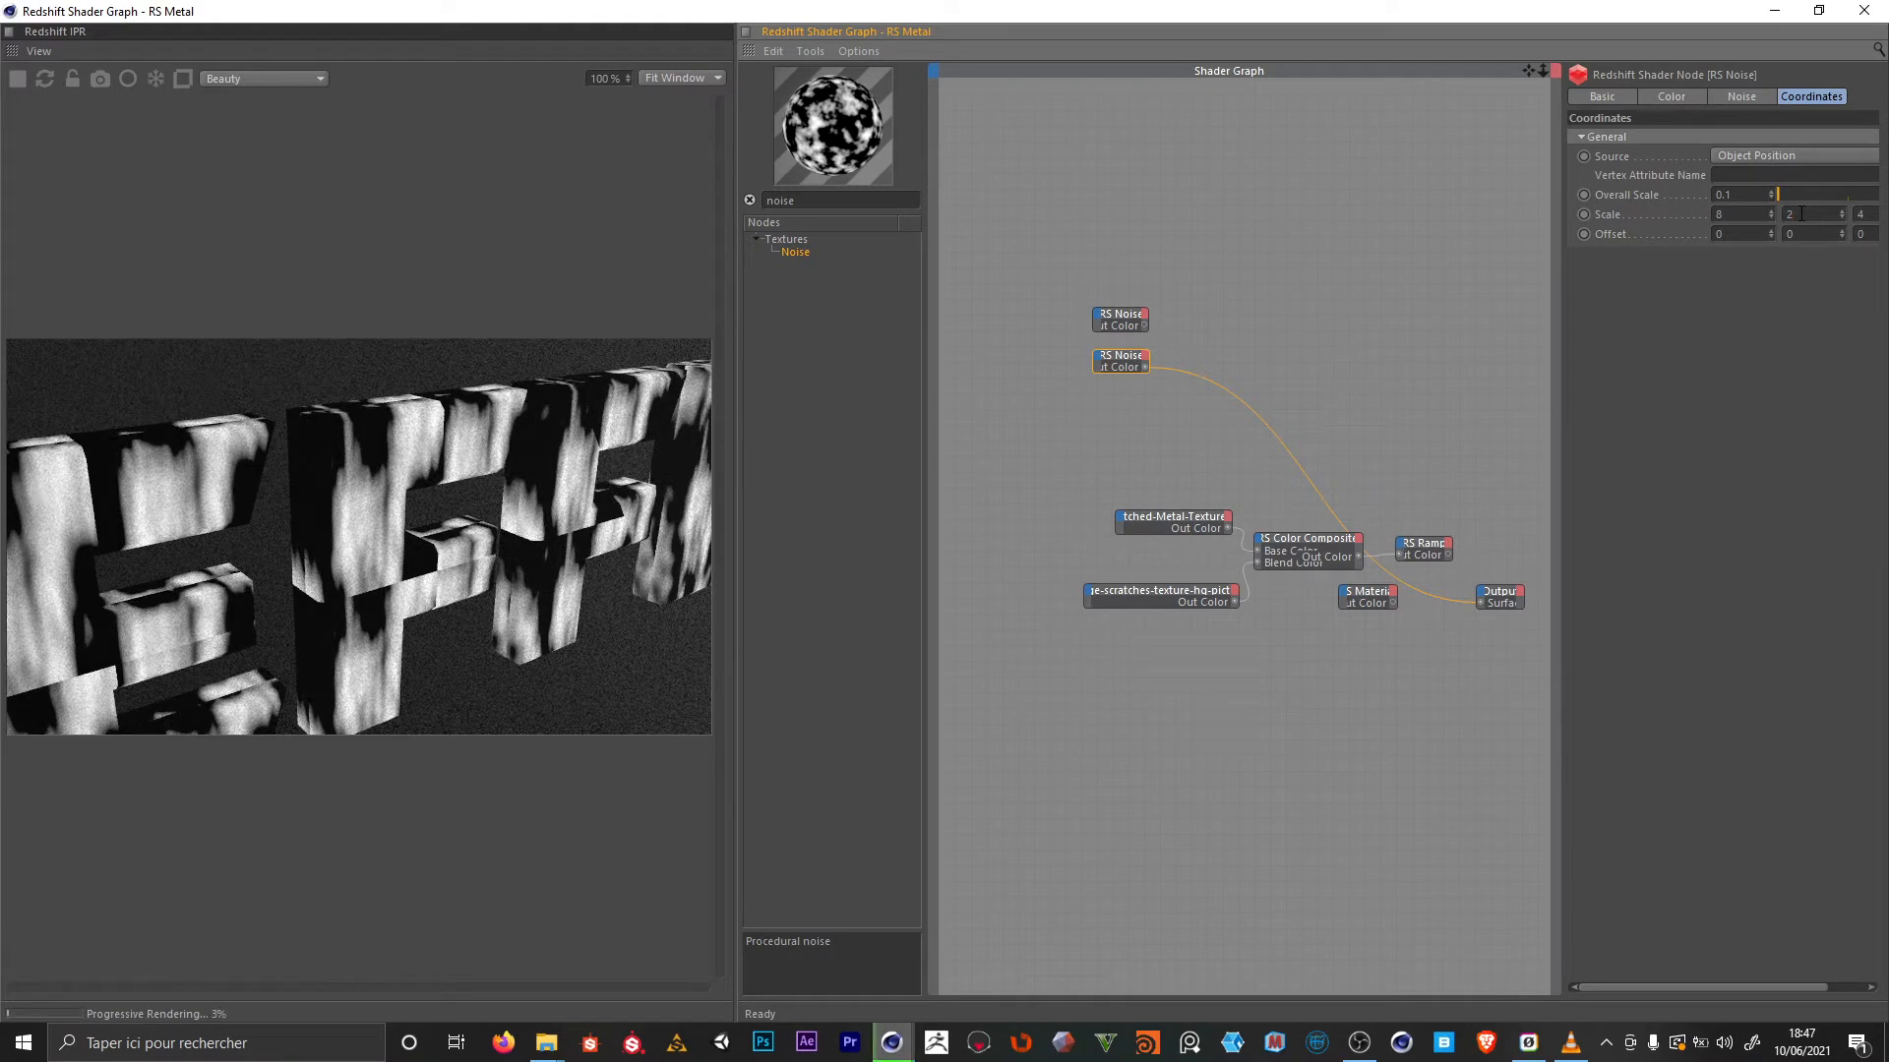
Set the duplicated RS Noise's coordinate Scale to 32 in Z
type("3.5")
key("Return")
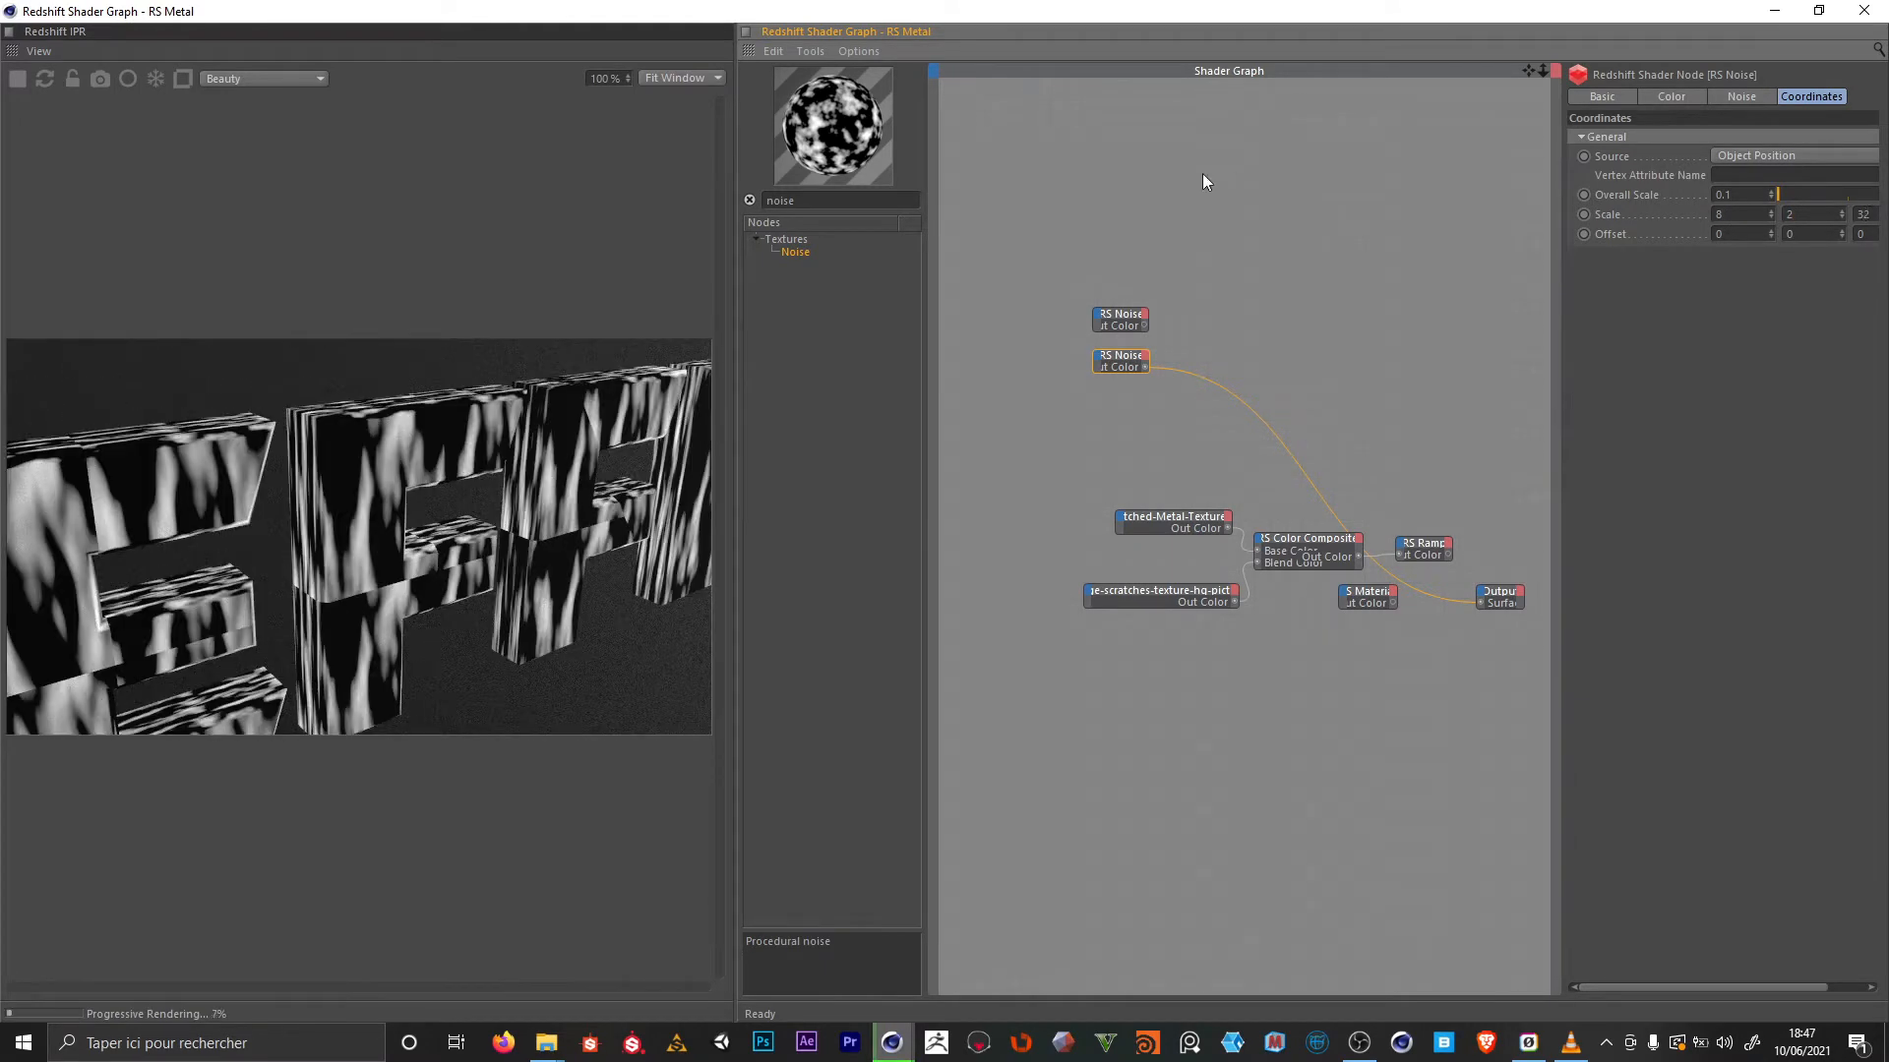
Duplicate the RS Color Composite beside the noises and feed the two RS Noise nodes into its Base Color and Blend Color
left_click(1285, 540)
left_click_drag(1287, 540, 1257, 338, "ctrl")
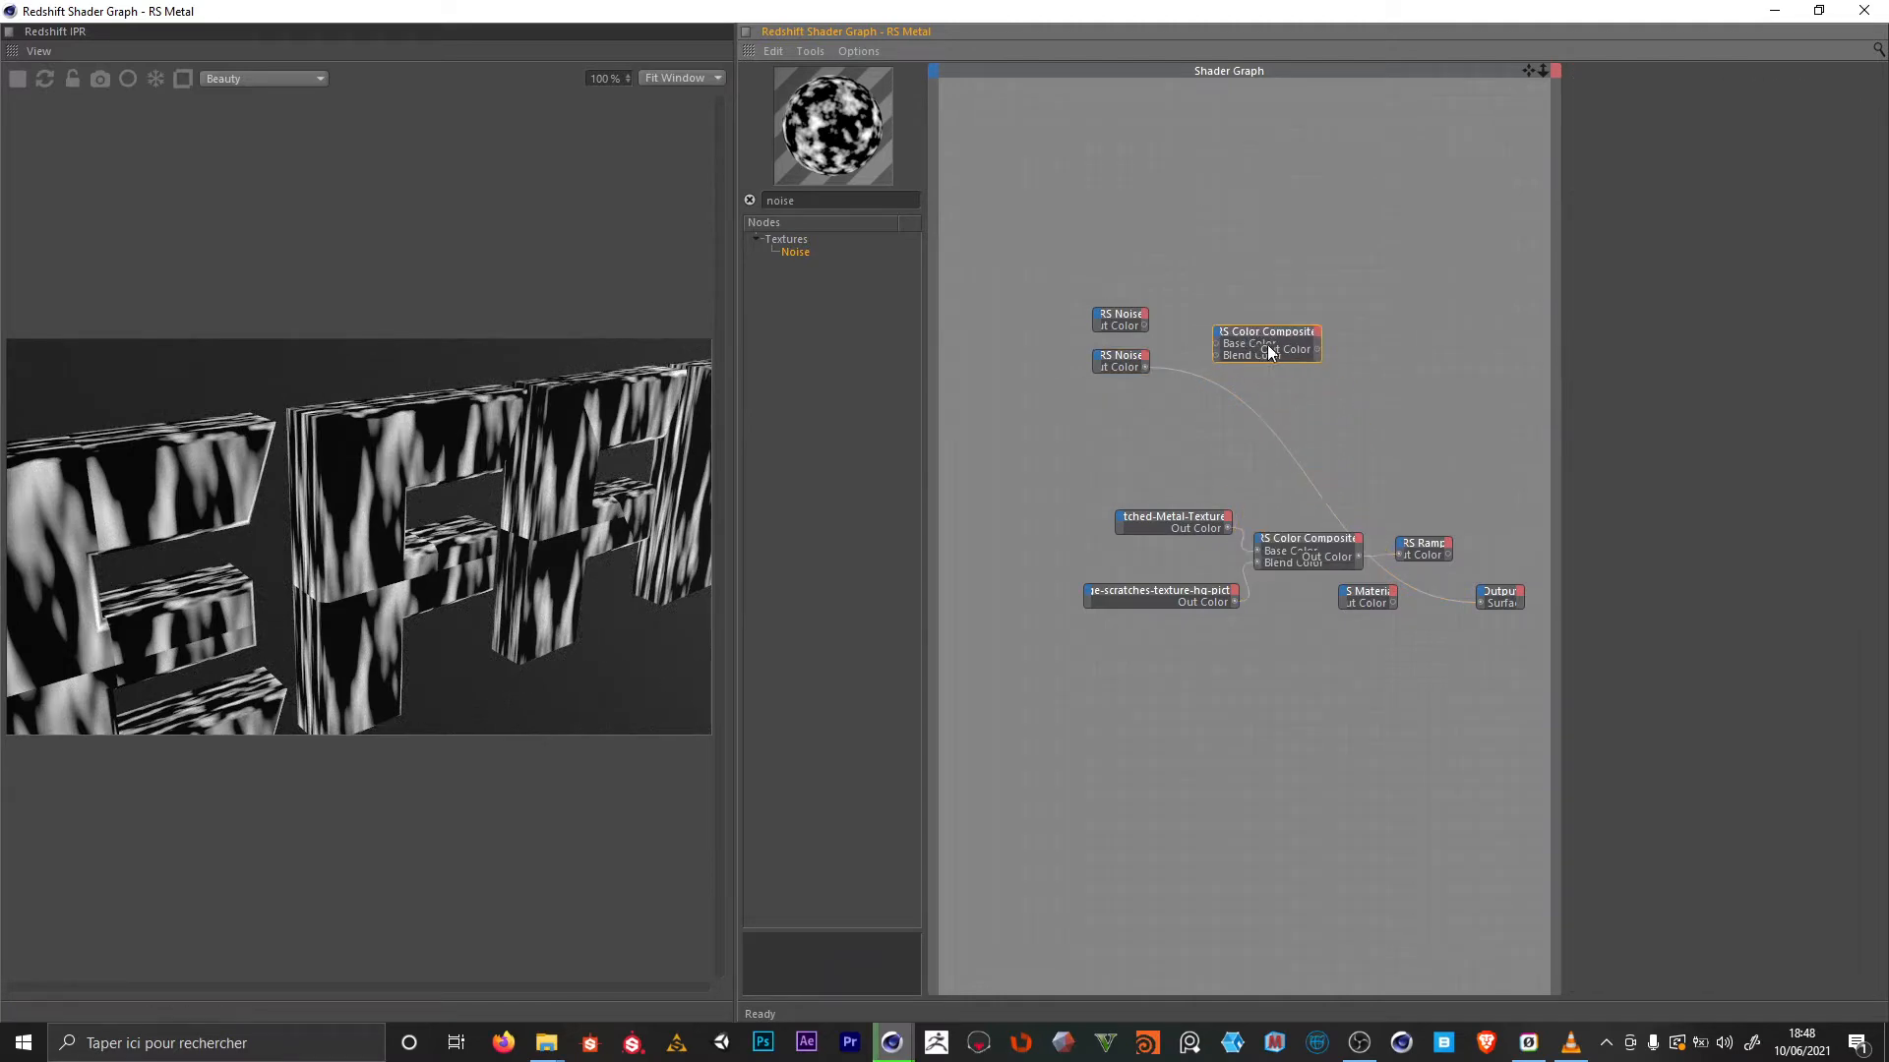
left_click_drag(1144, 325, 1216, 343)
left_click_drag(1145, 367, 1198, 358)
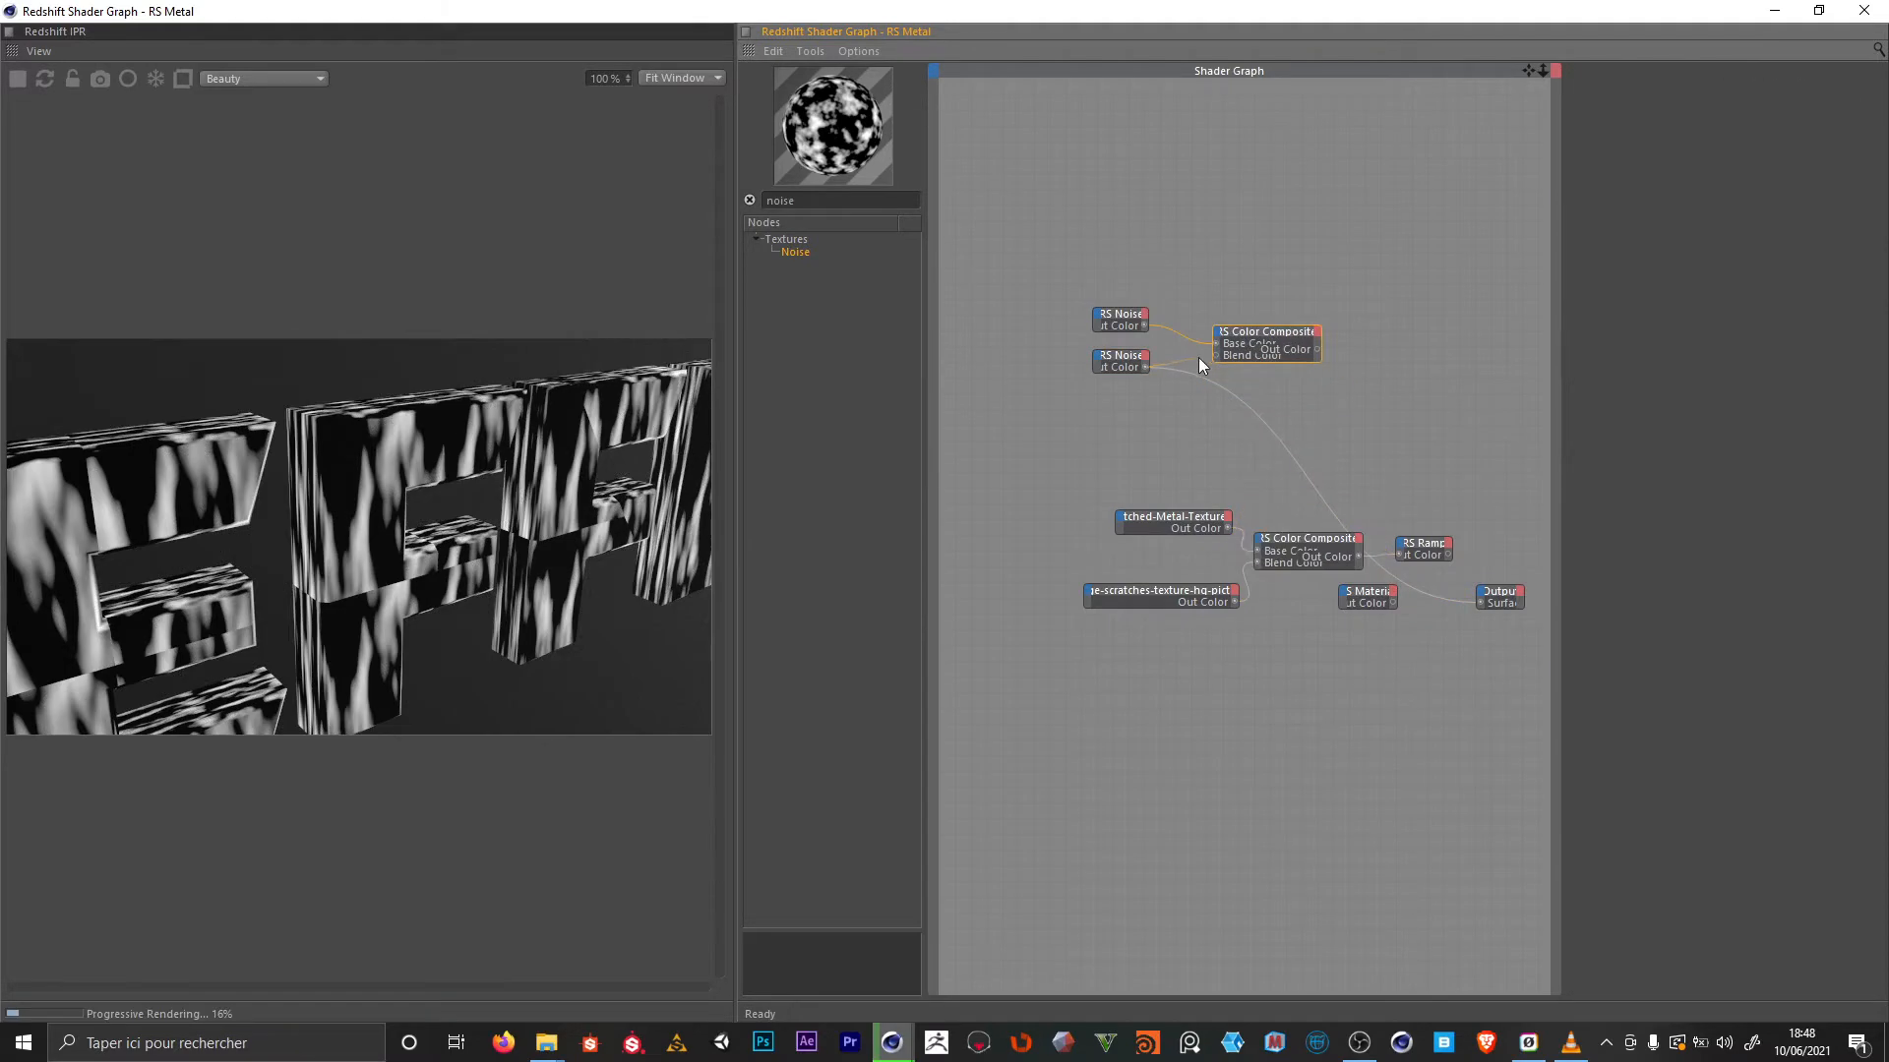
Connect the noise composite to the Output's Surface and set its Composite Mode to Screen
left_click(1289, 366)
left_click(1259, 331)
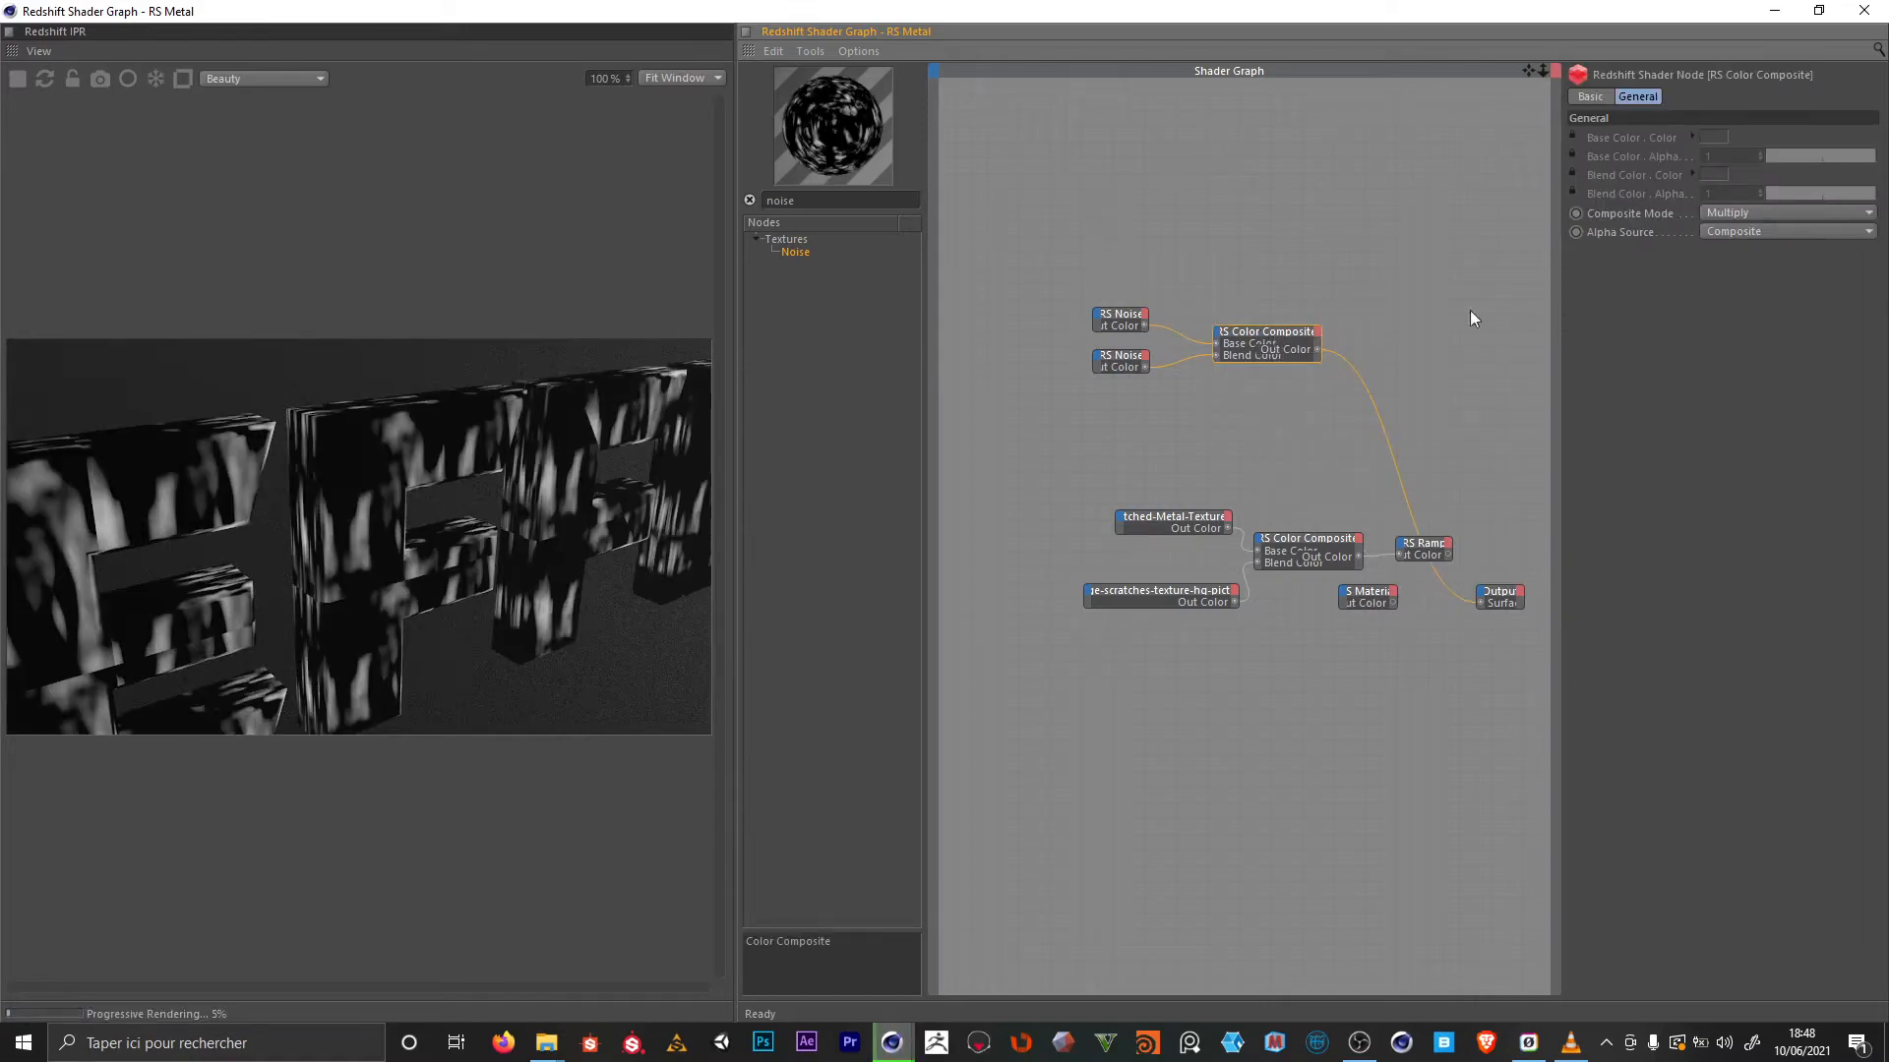
left_click(1733, 213)
left_click(1768, 404)
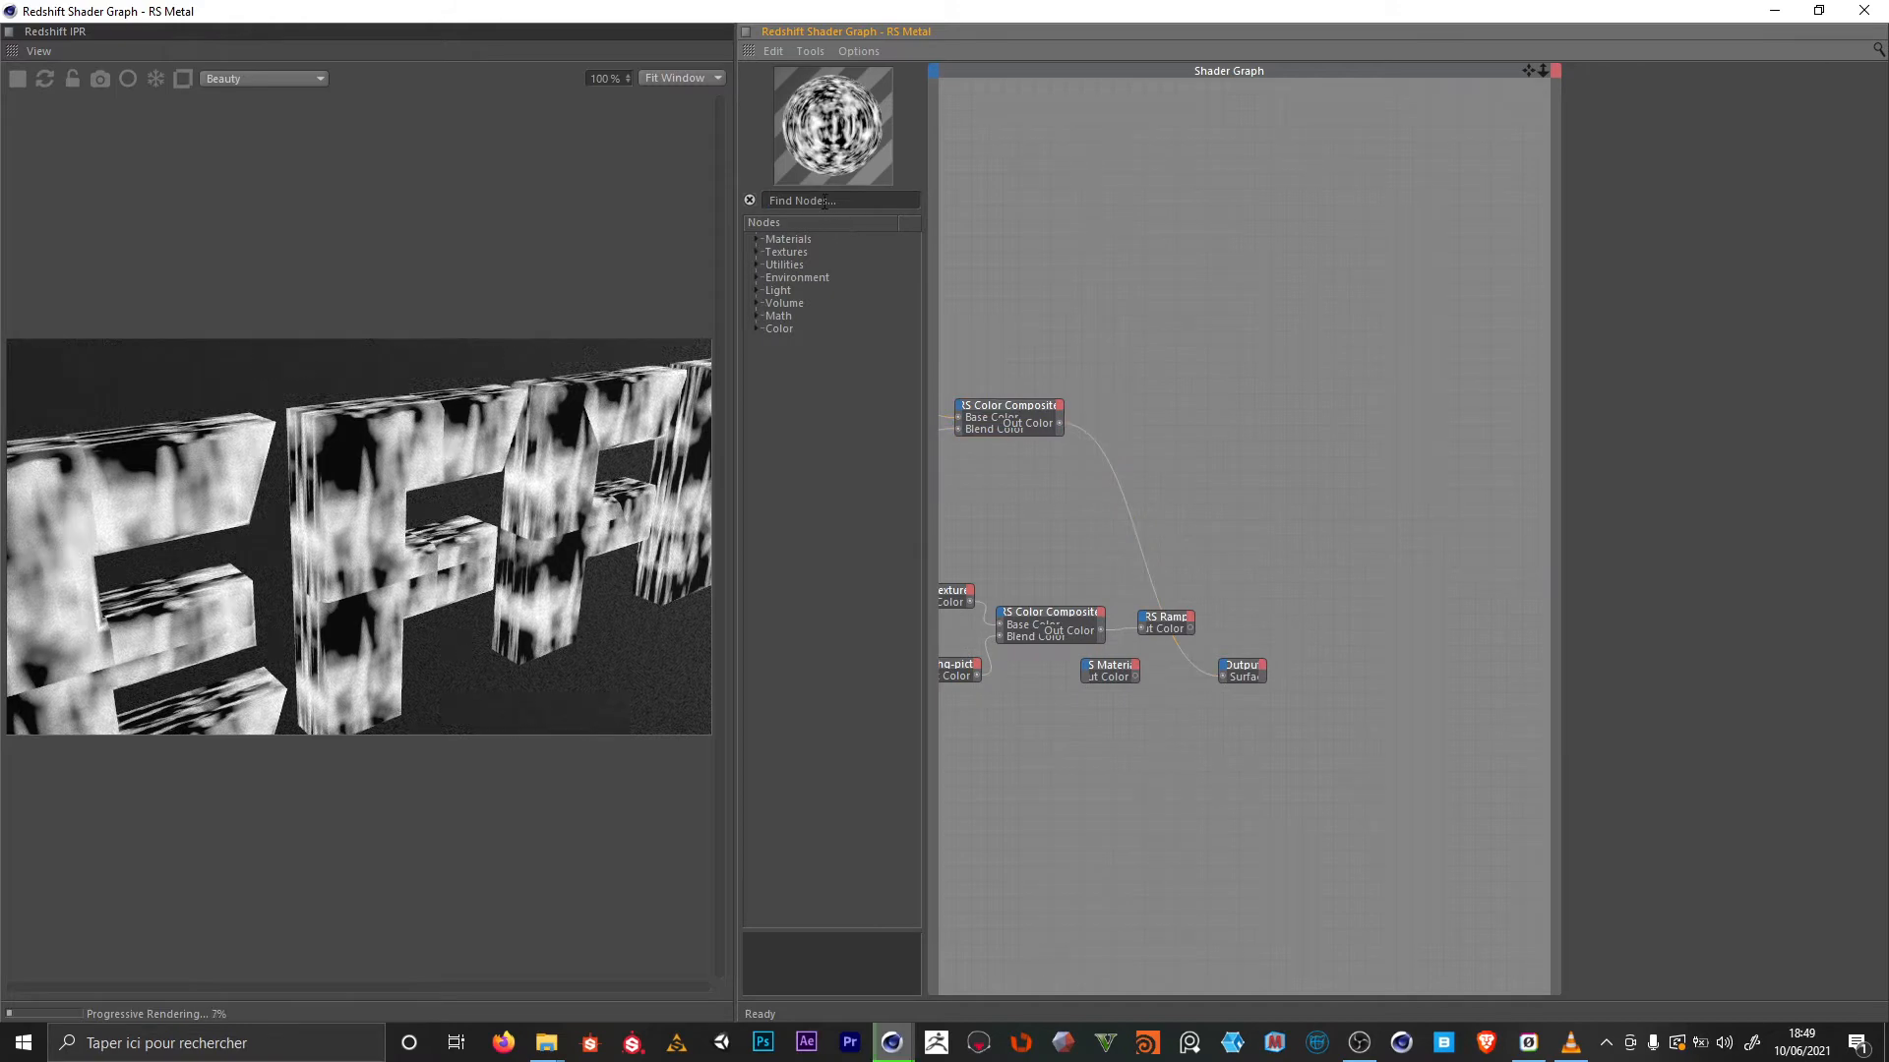
Insert an RS Change Range node between the noise composite and the Output, and set its New Range Max to 5
left_click(825, 201)
type("chan")
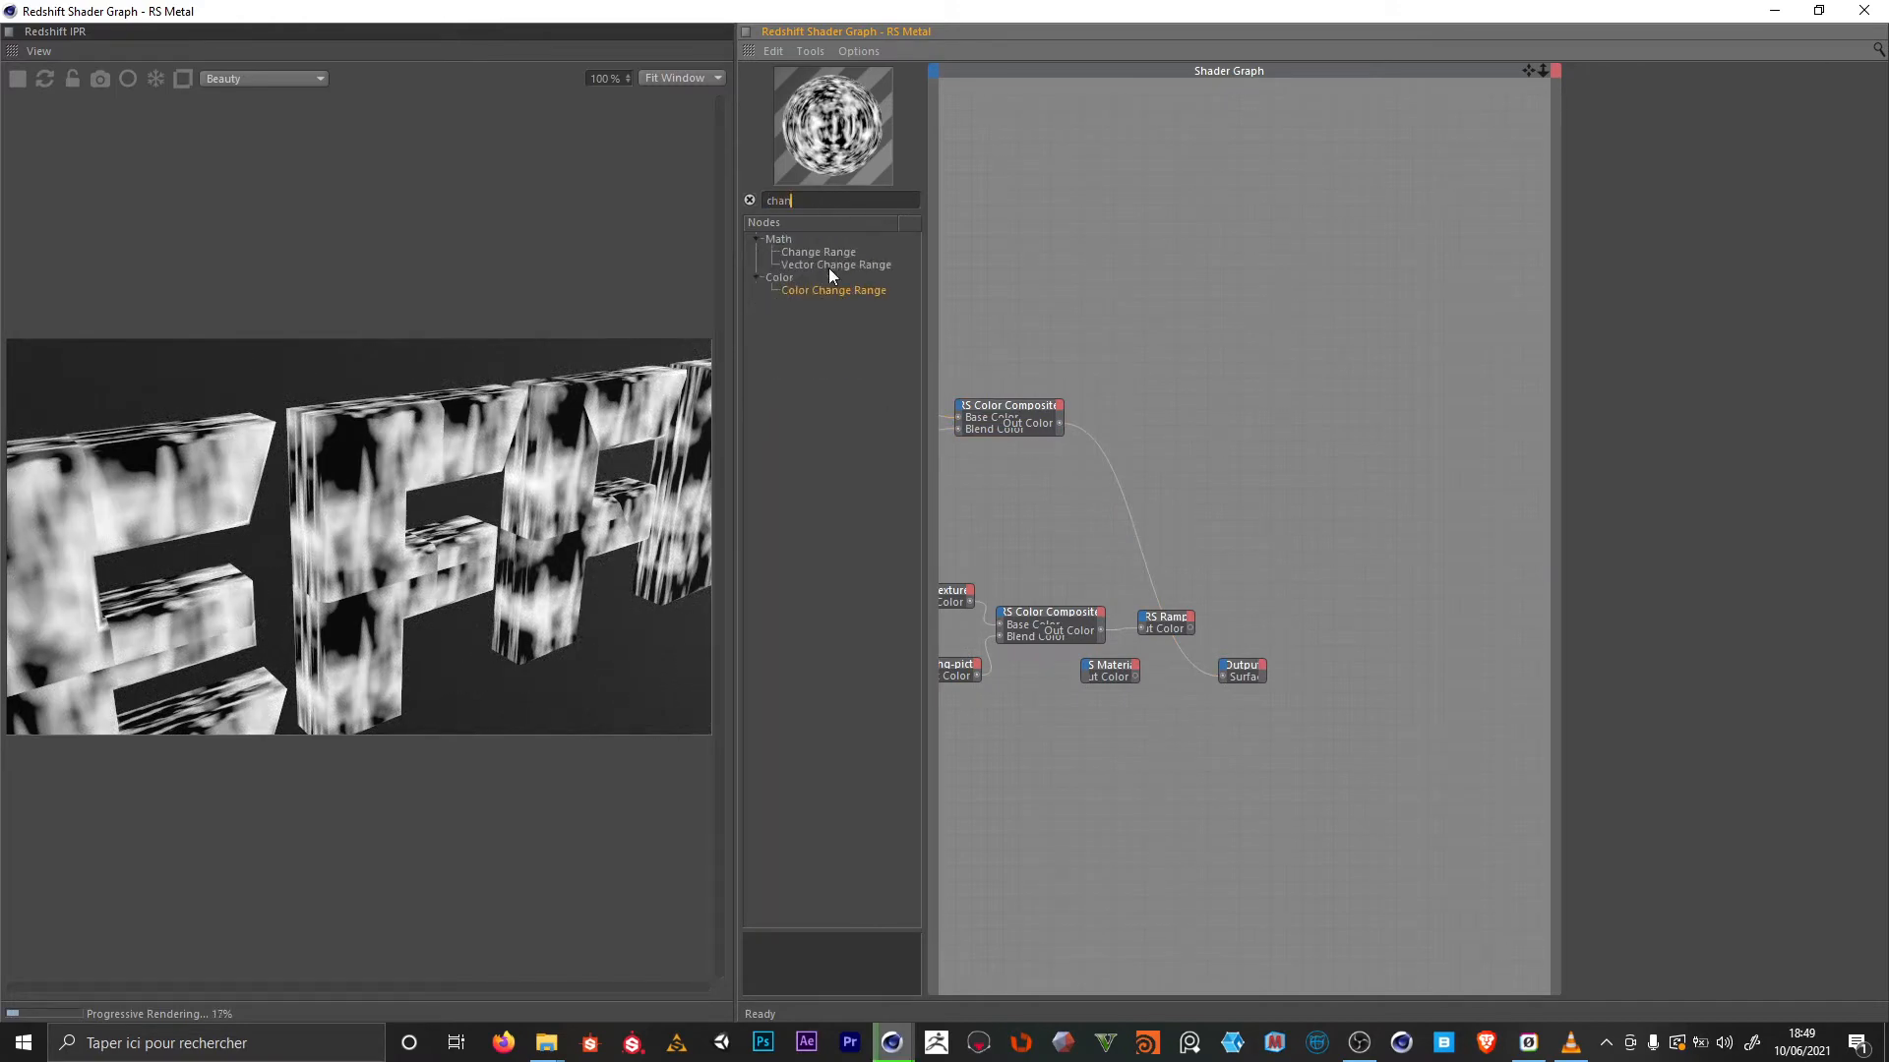
left_click_drag(819, 252, 1194, 403)
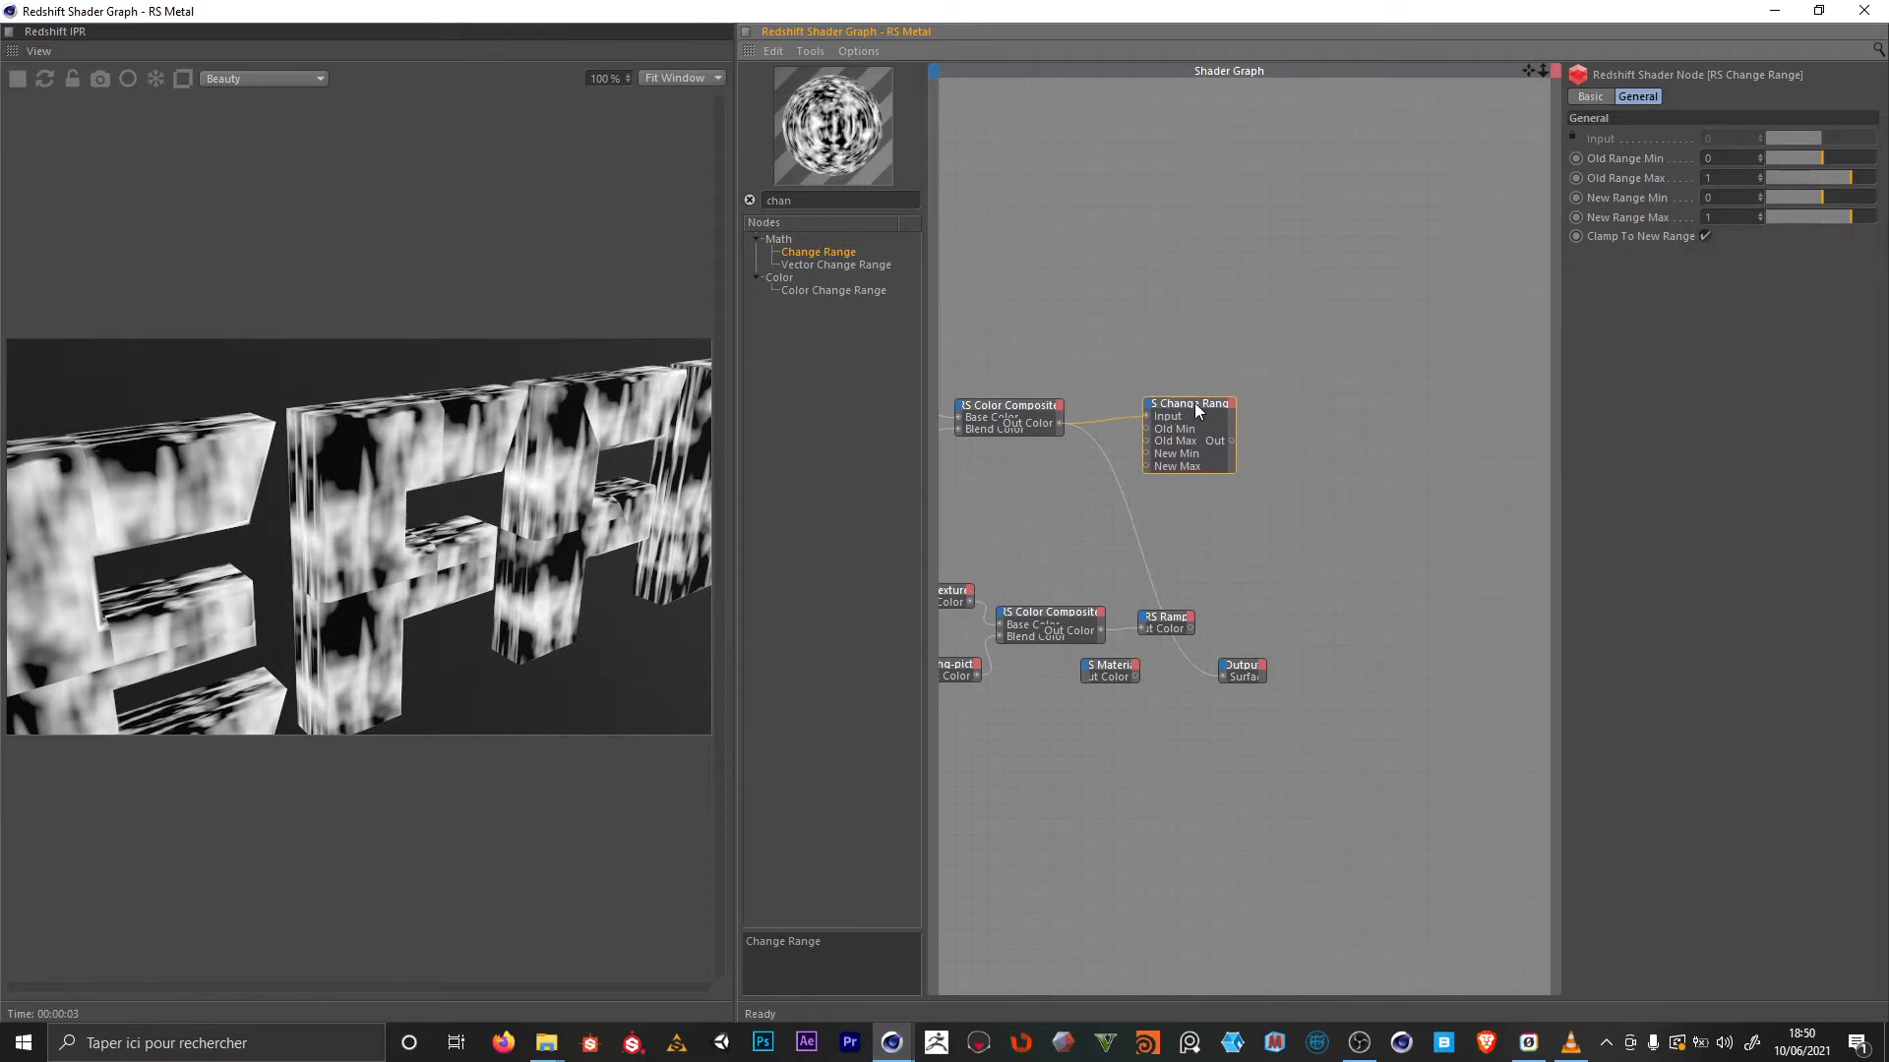
left_click(1725, 217)
type("5")
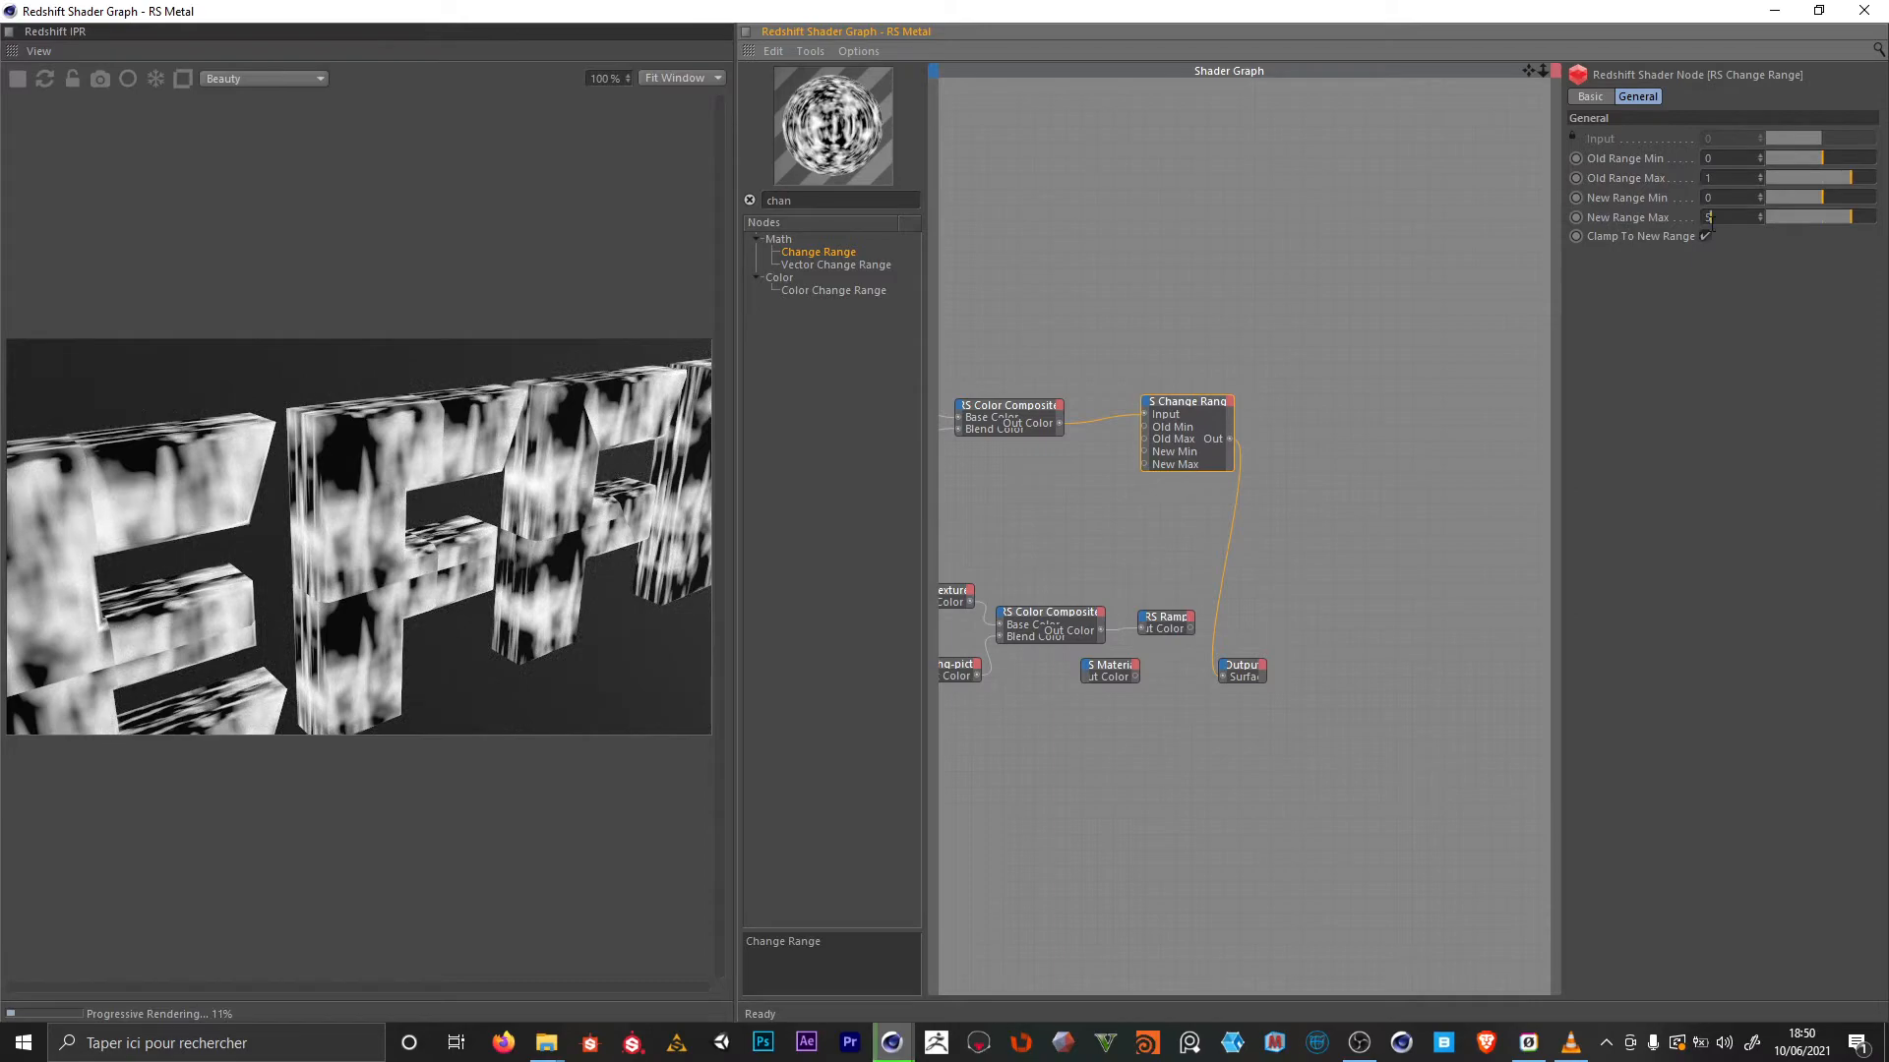
key("Return")
Add an RS Curvature node, connect it to the Output's Surface, and set its Radius to about 2.81
type("cur")
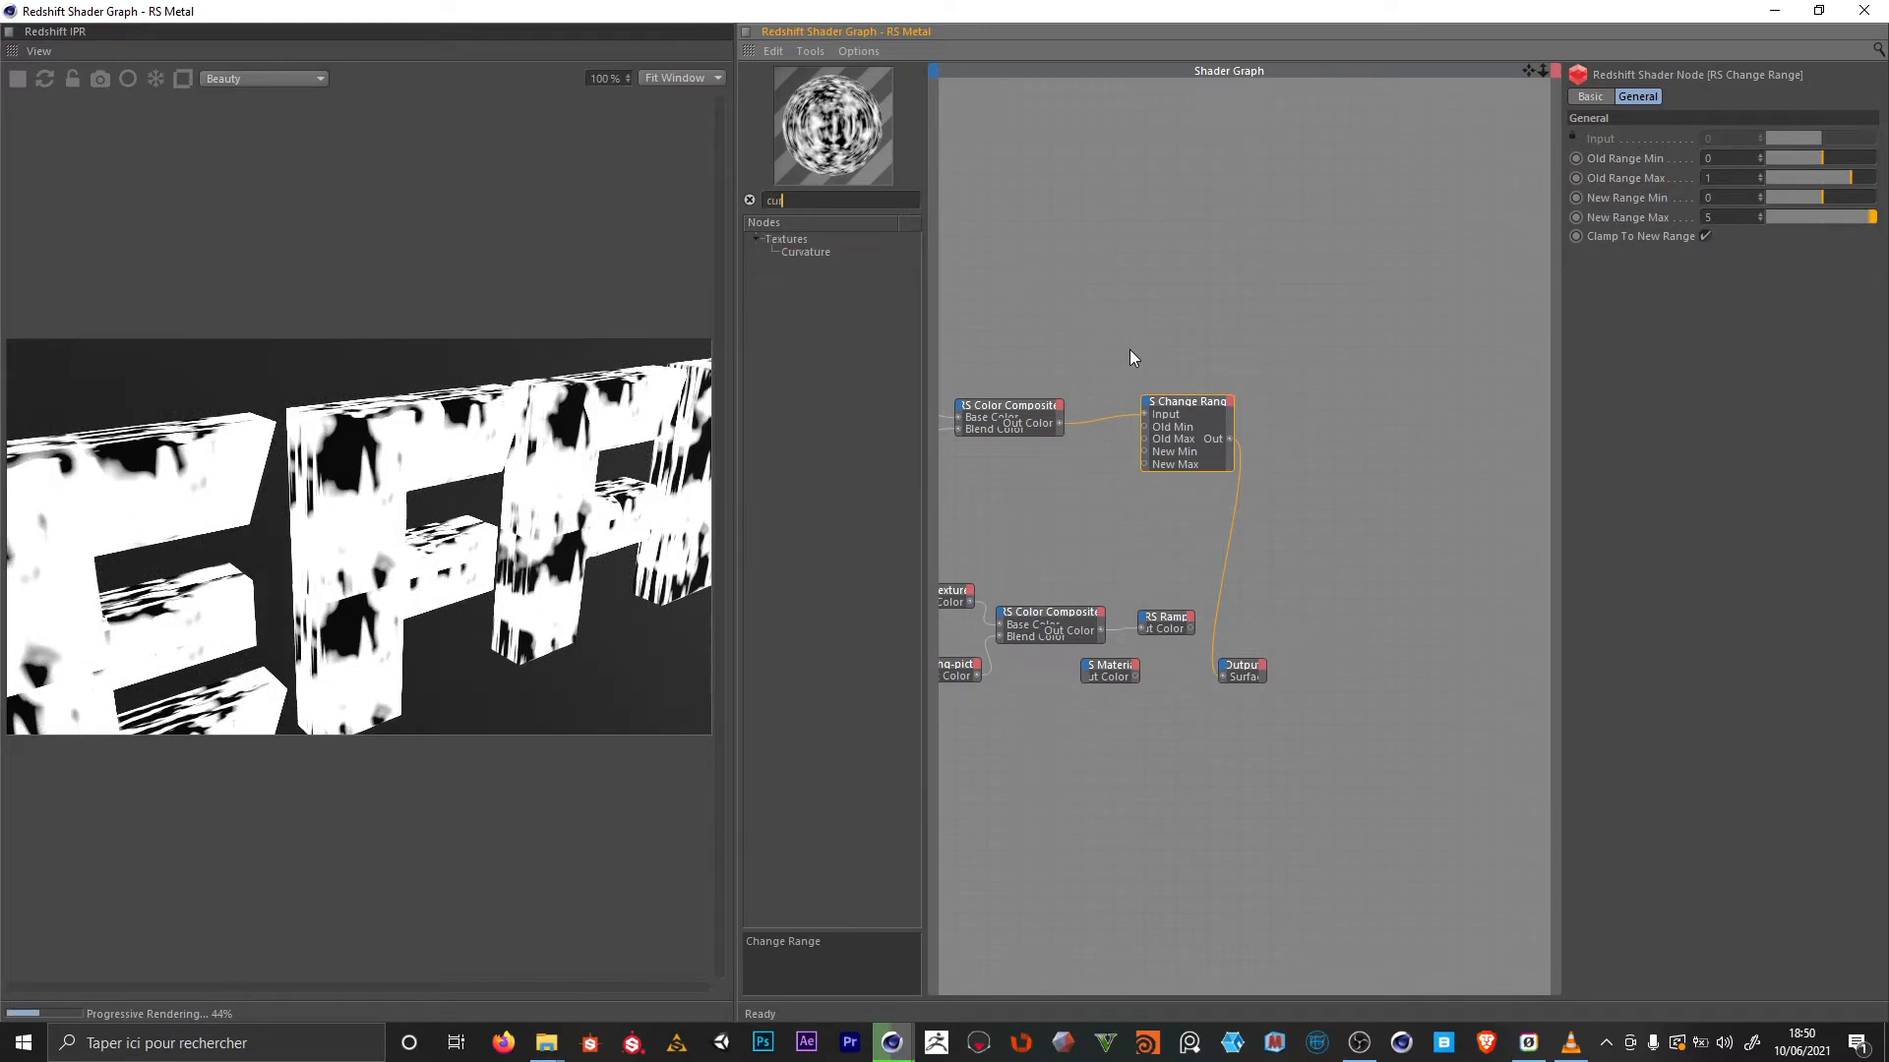
left_click_drag(805, 252, 1301, 433)
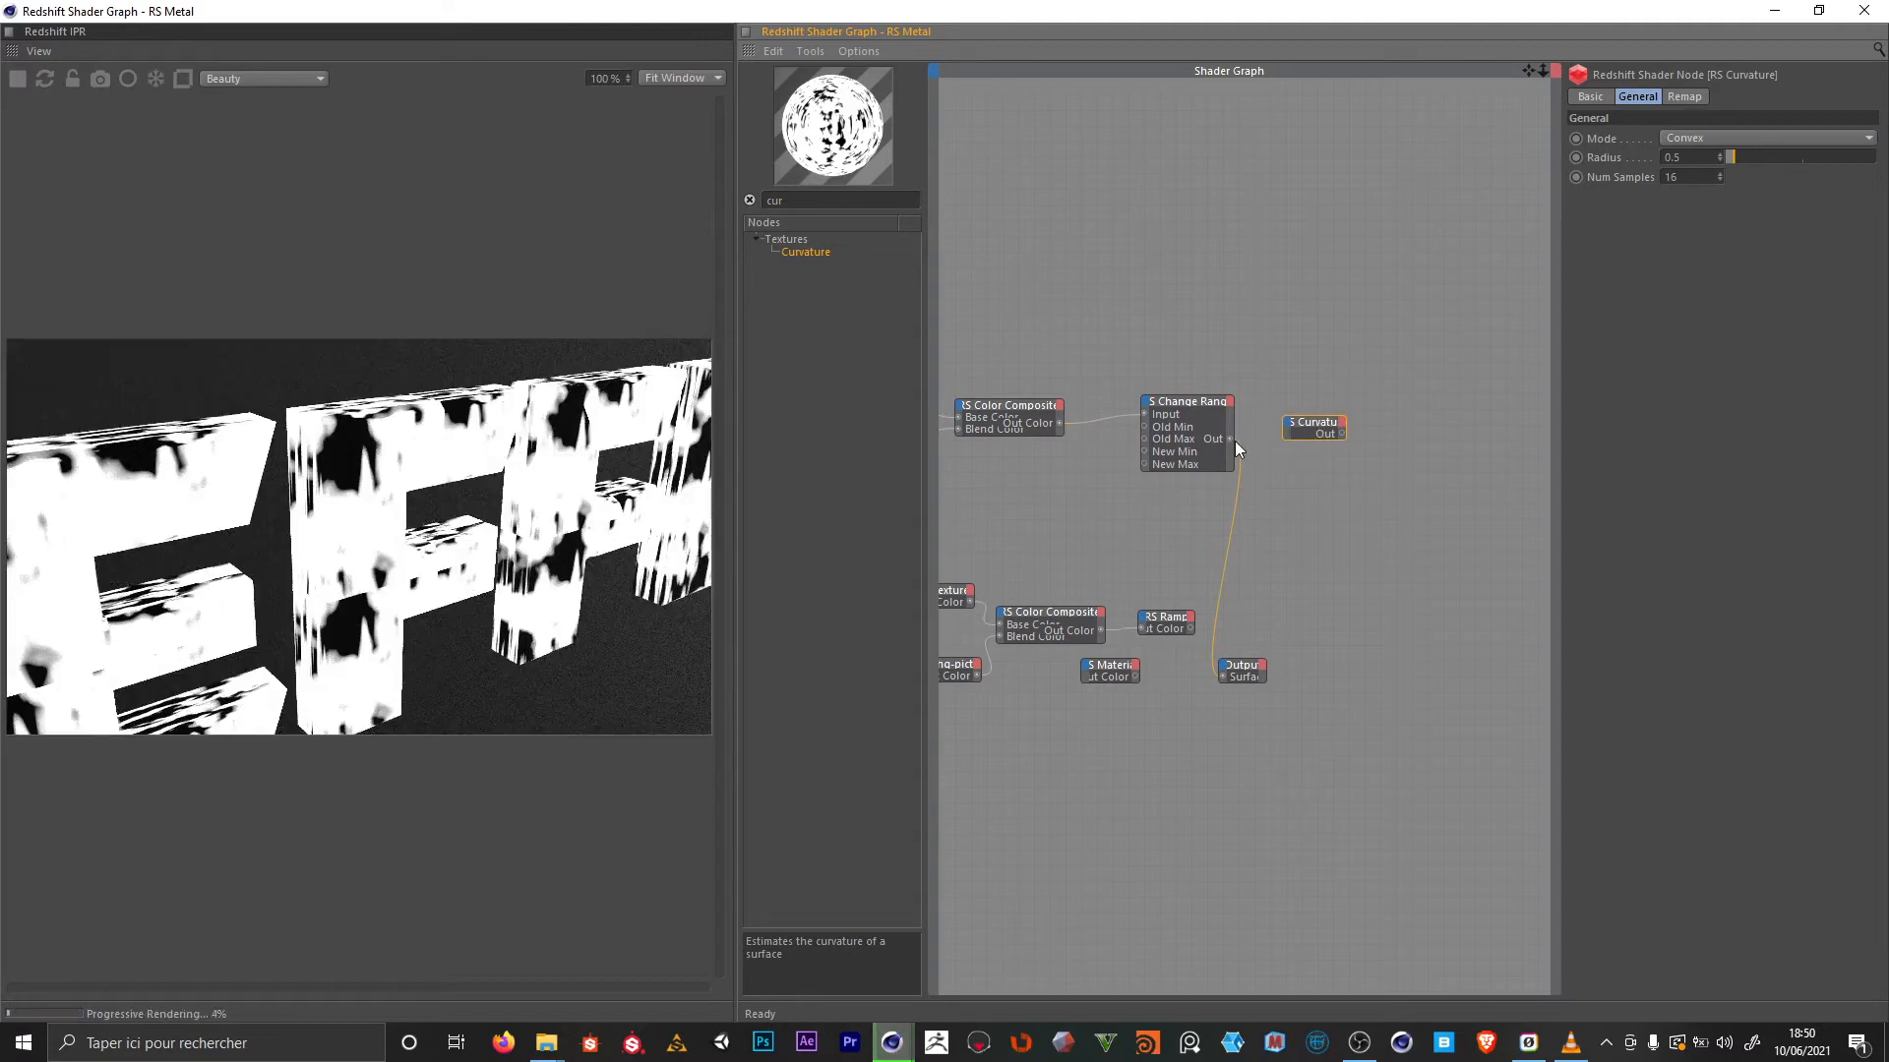
left_click_drag(1340, 434, 1222, 676)
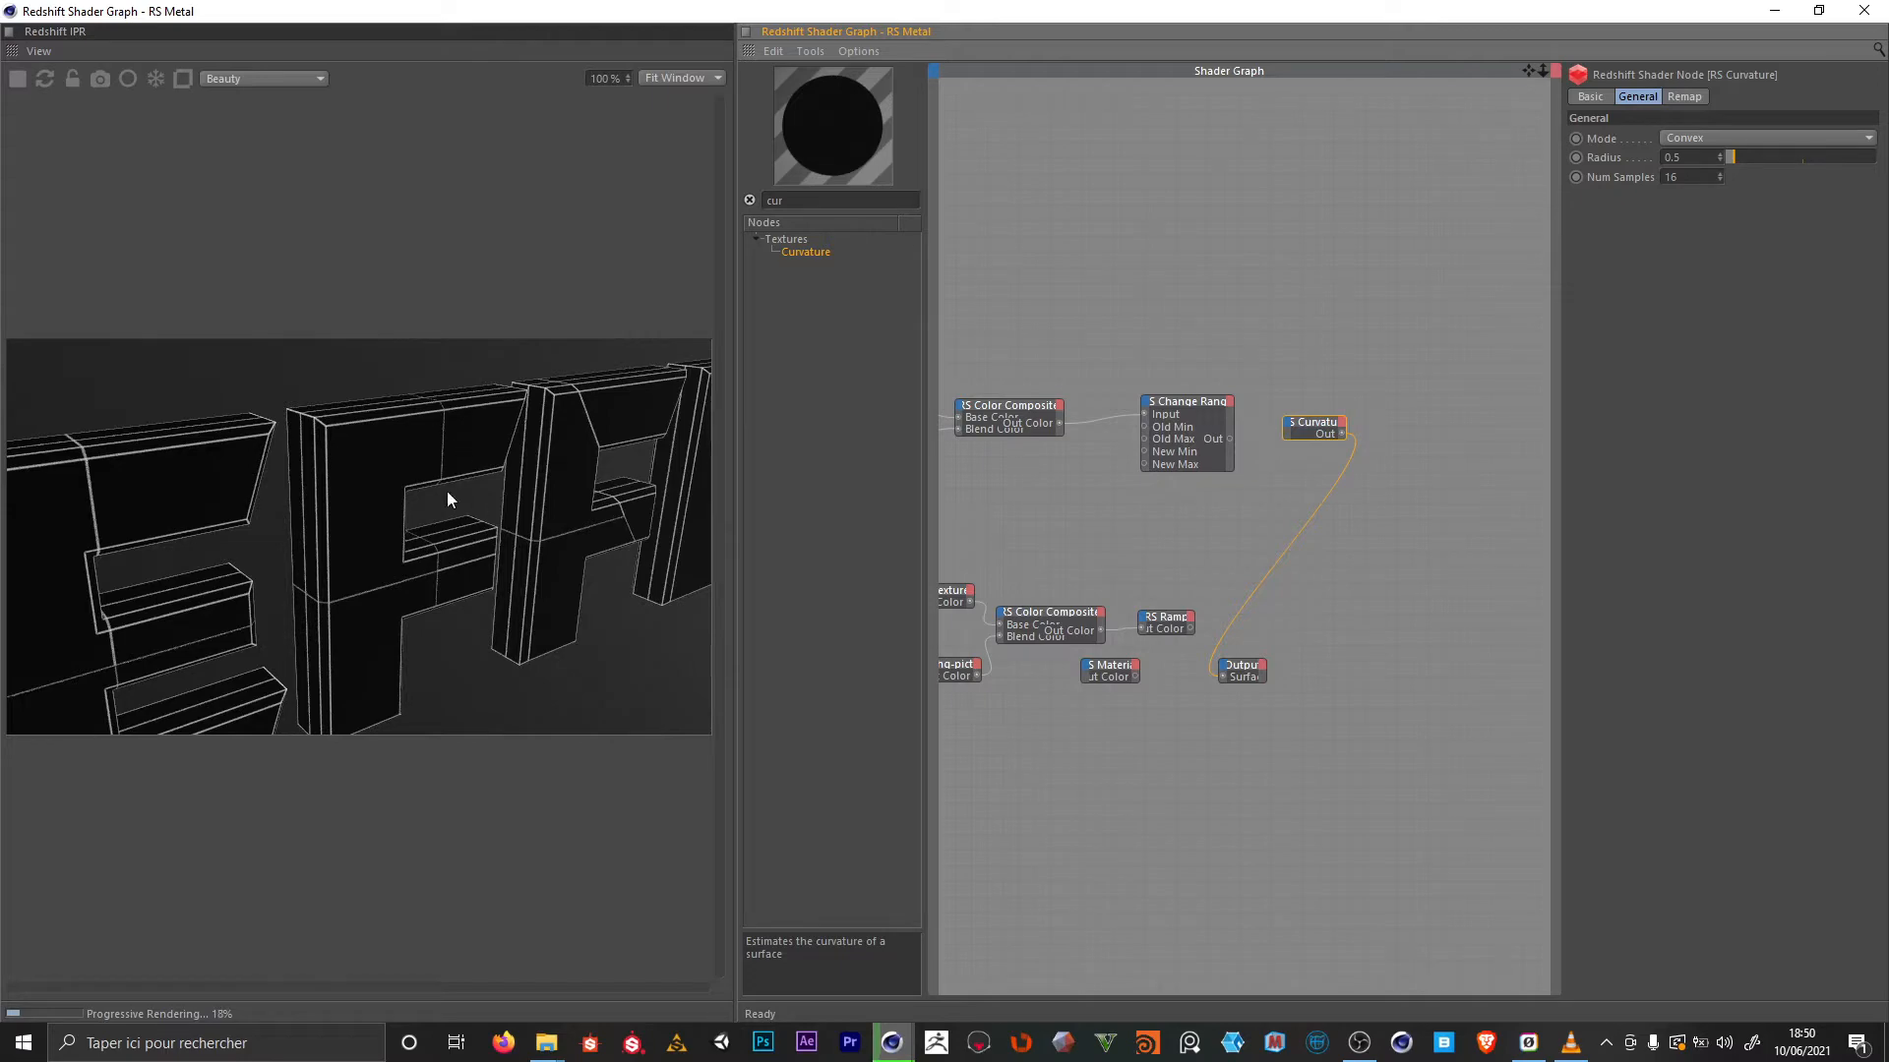
left_click(1774, 157)
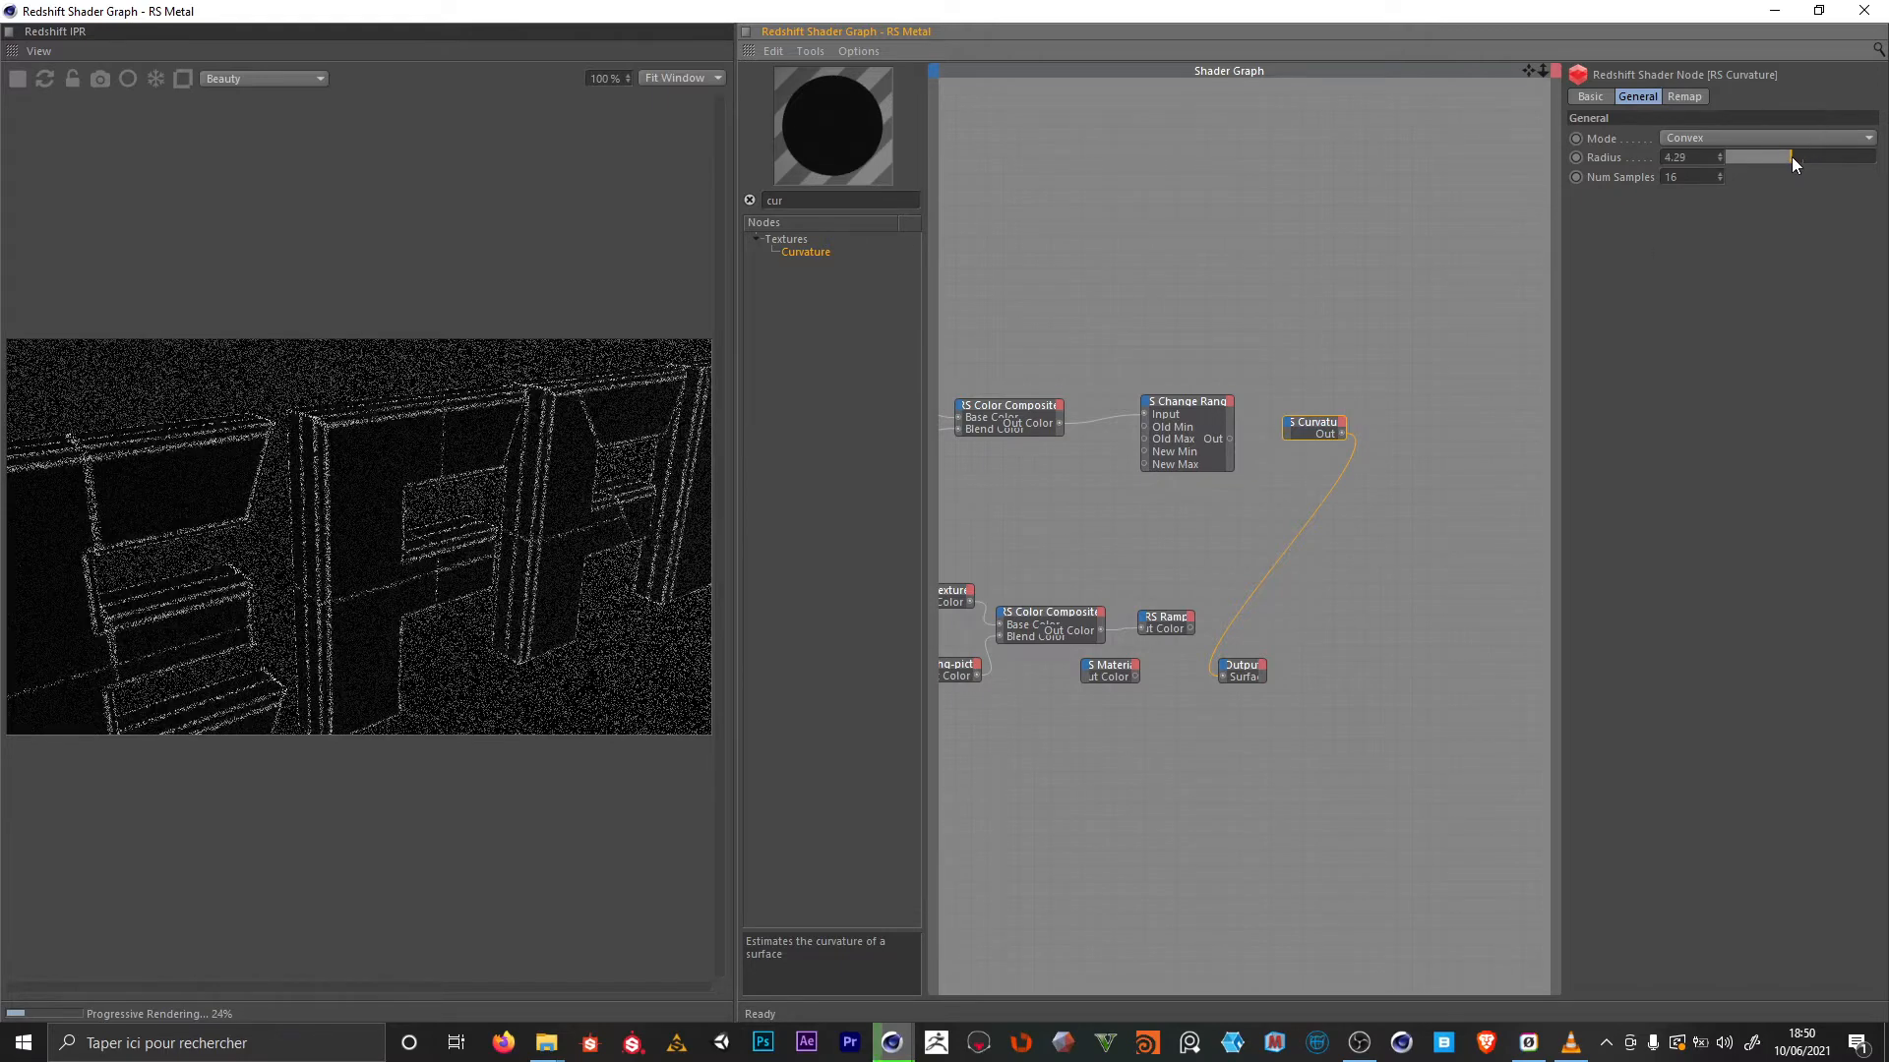
mouse_move(1792, 156)
left_mouse_down()
mouse_move(1865, 158)
mouse_move(1769, 163)
left_mouse_up()
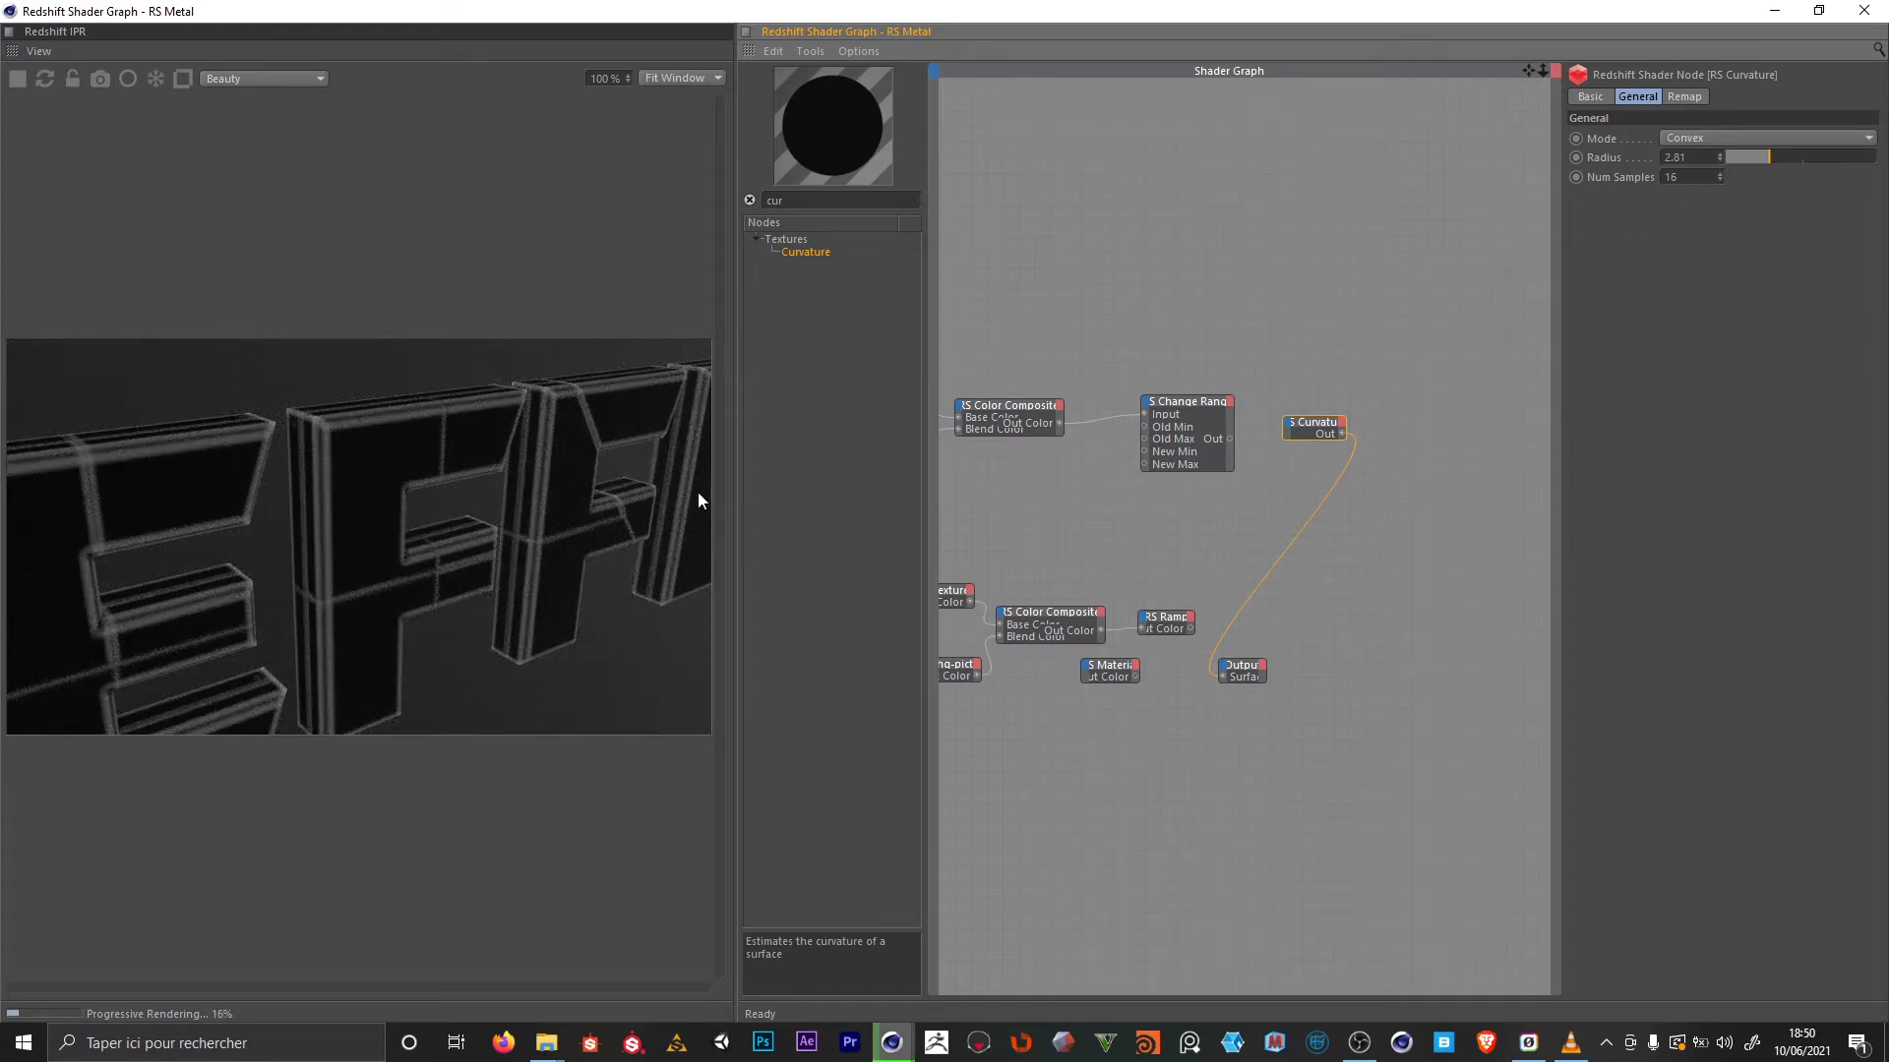
Drive the Curvature node's Radius with the RS Change Range output and show the Curvature through the Output
left_click_drag(1196, 405, 1138, 413)
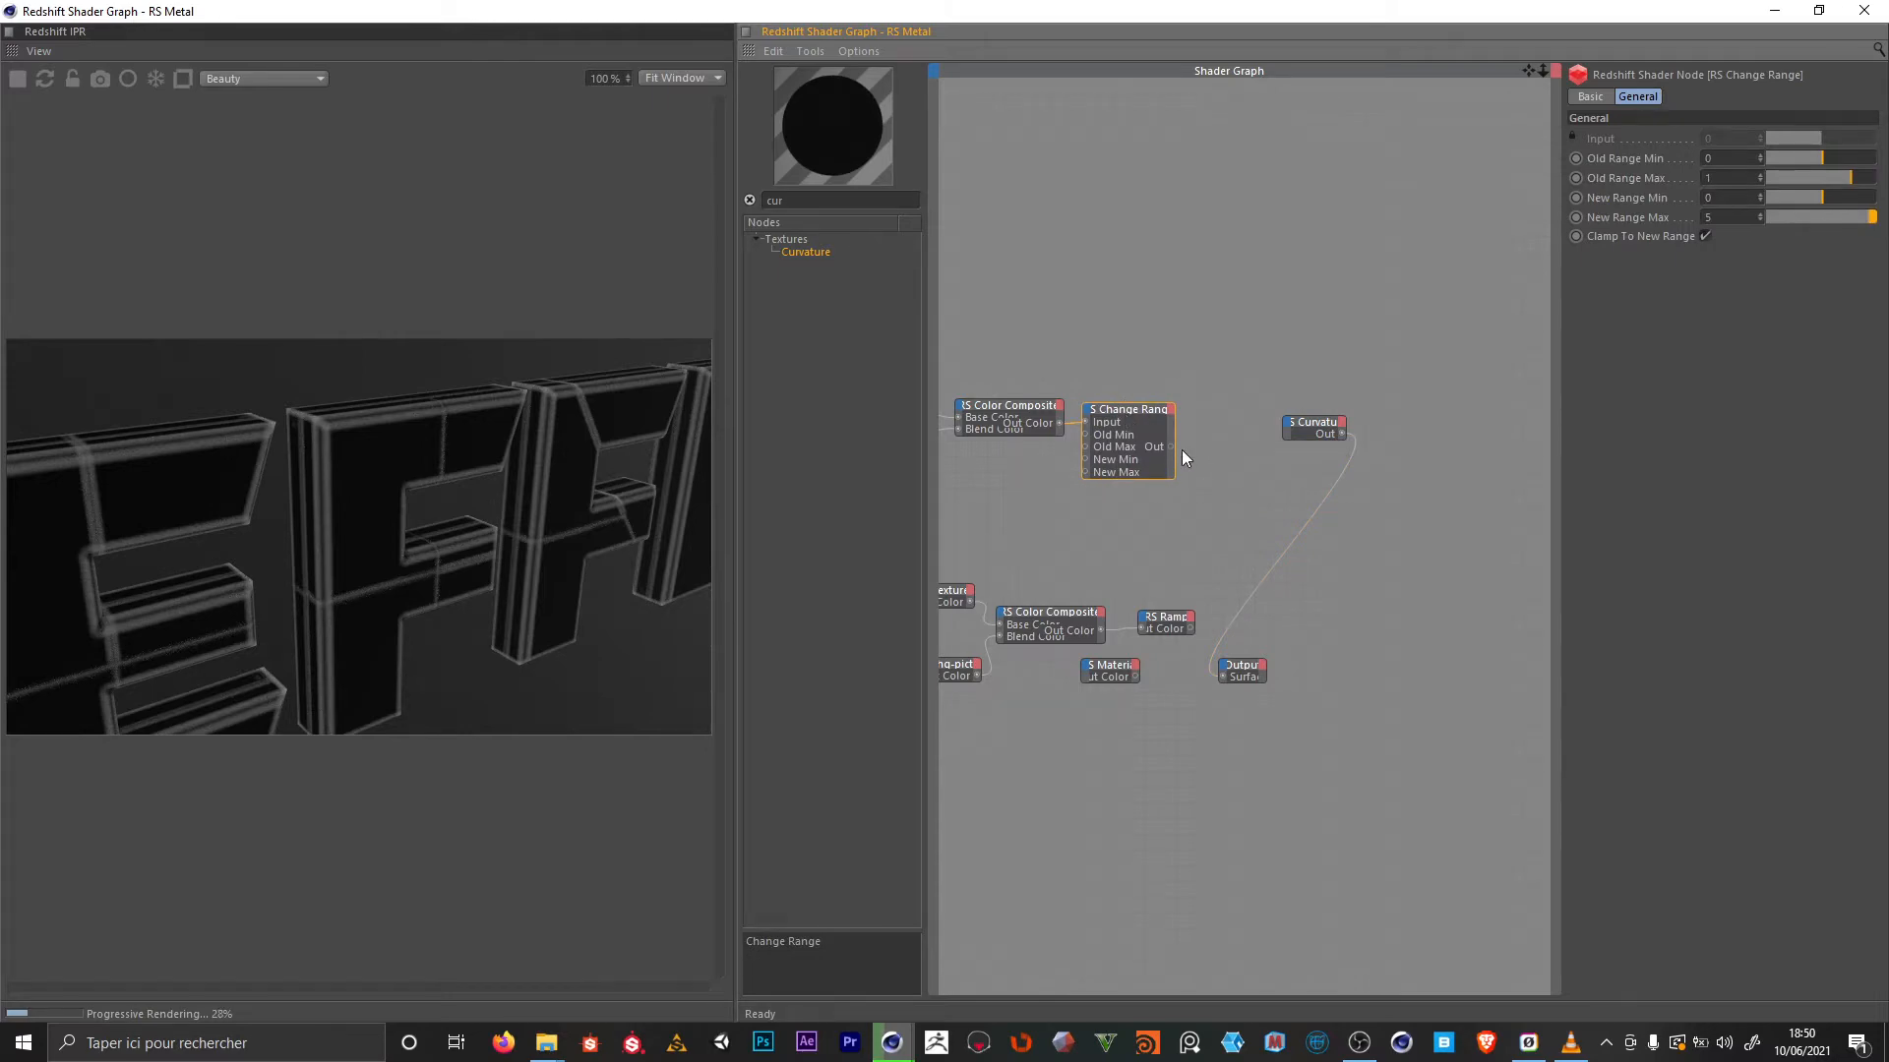
left_click_drag(1170, 447, 1222, 676)
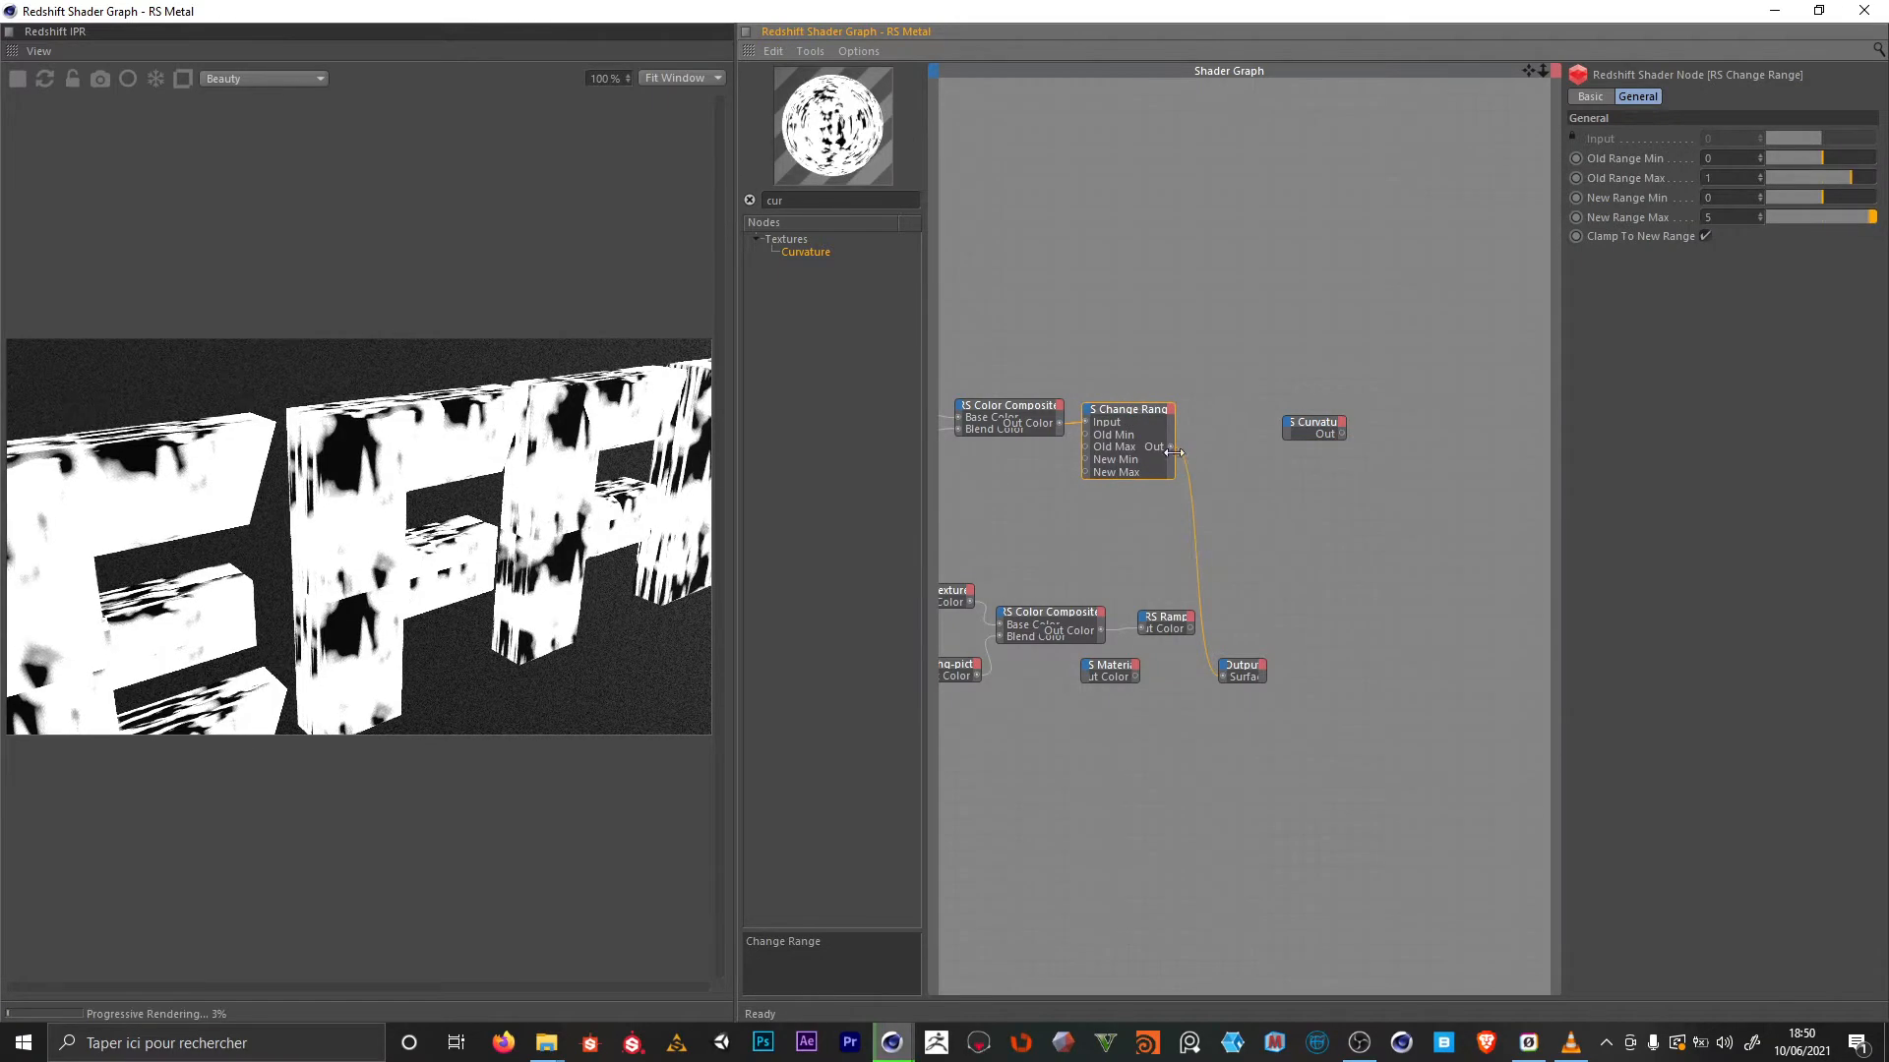
left_click_drag(1285, 425, 1286, 424)
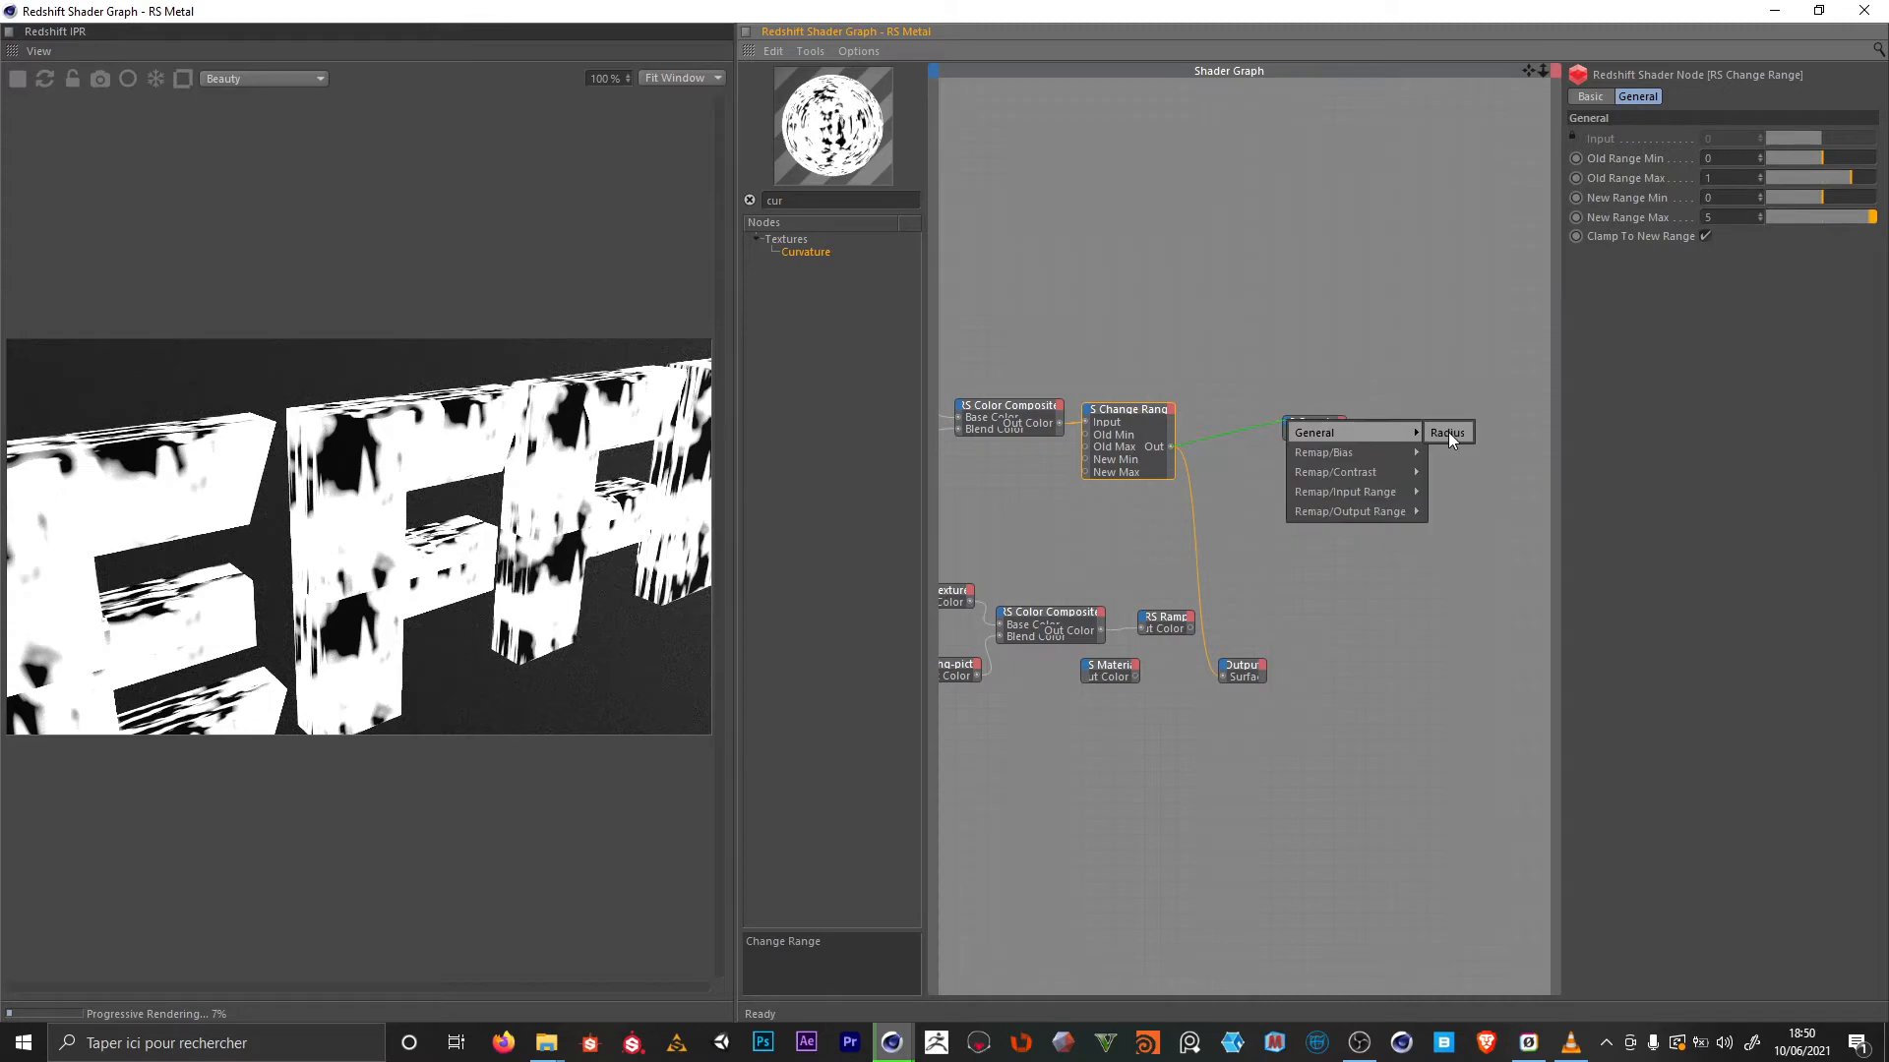
left_click(1448, 433)
left_click(1300, 423)
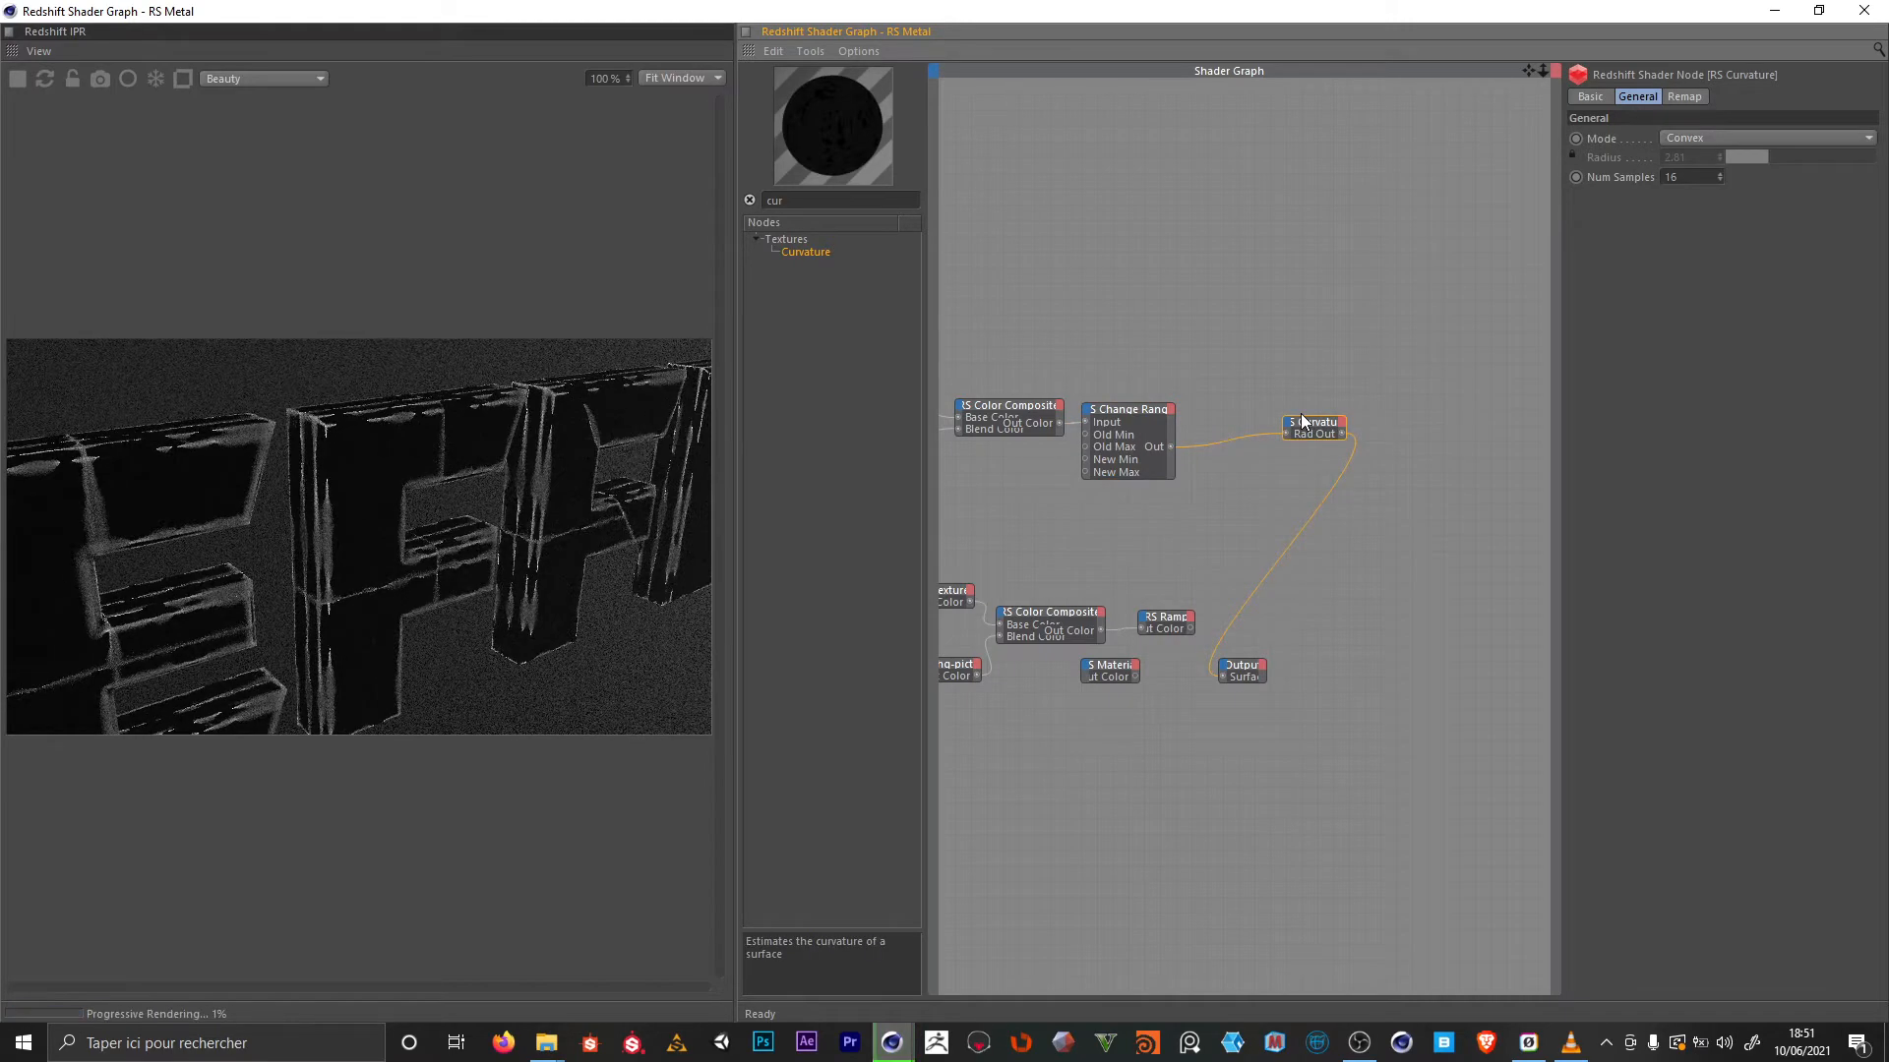
Tidy the graph by moving the Curvature node closer to the RS Change Range and rearranging the neighbouring nodes
key("h")
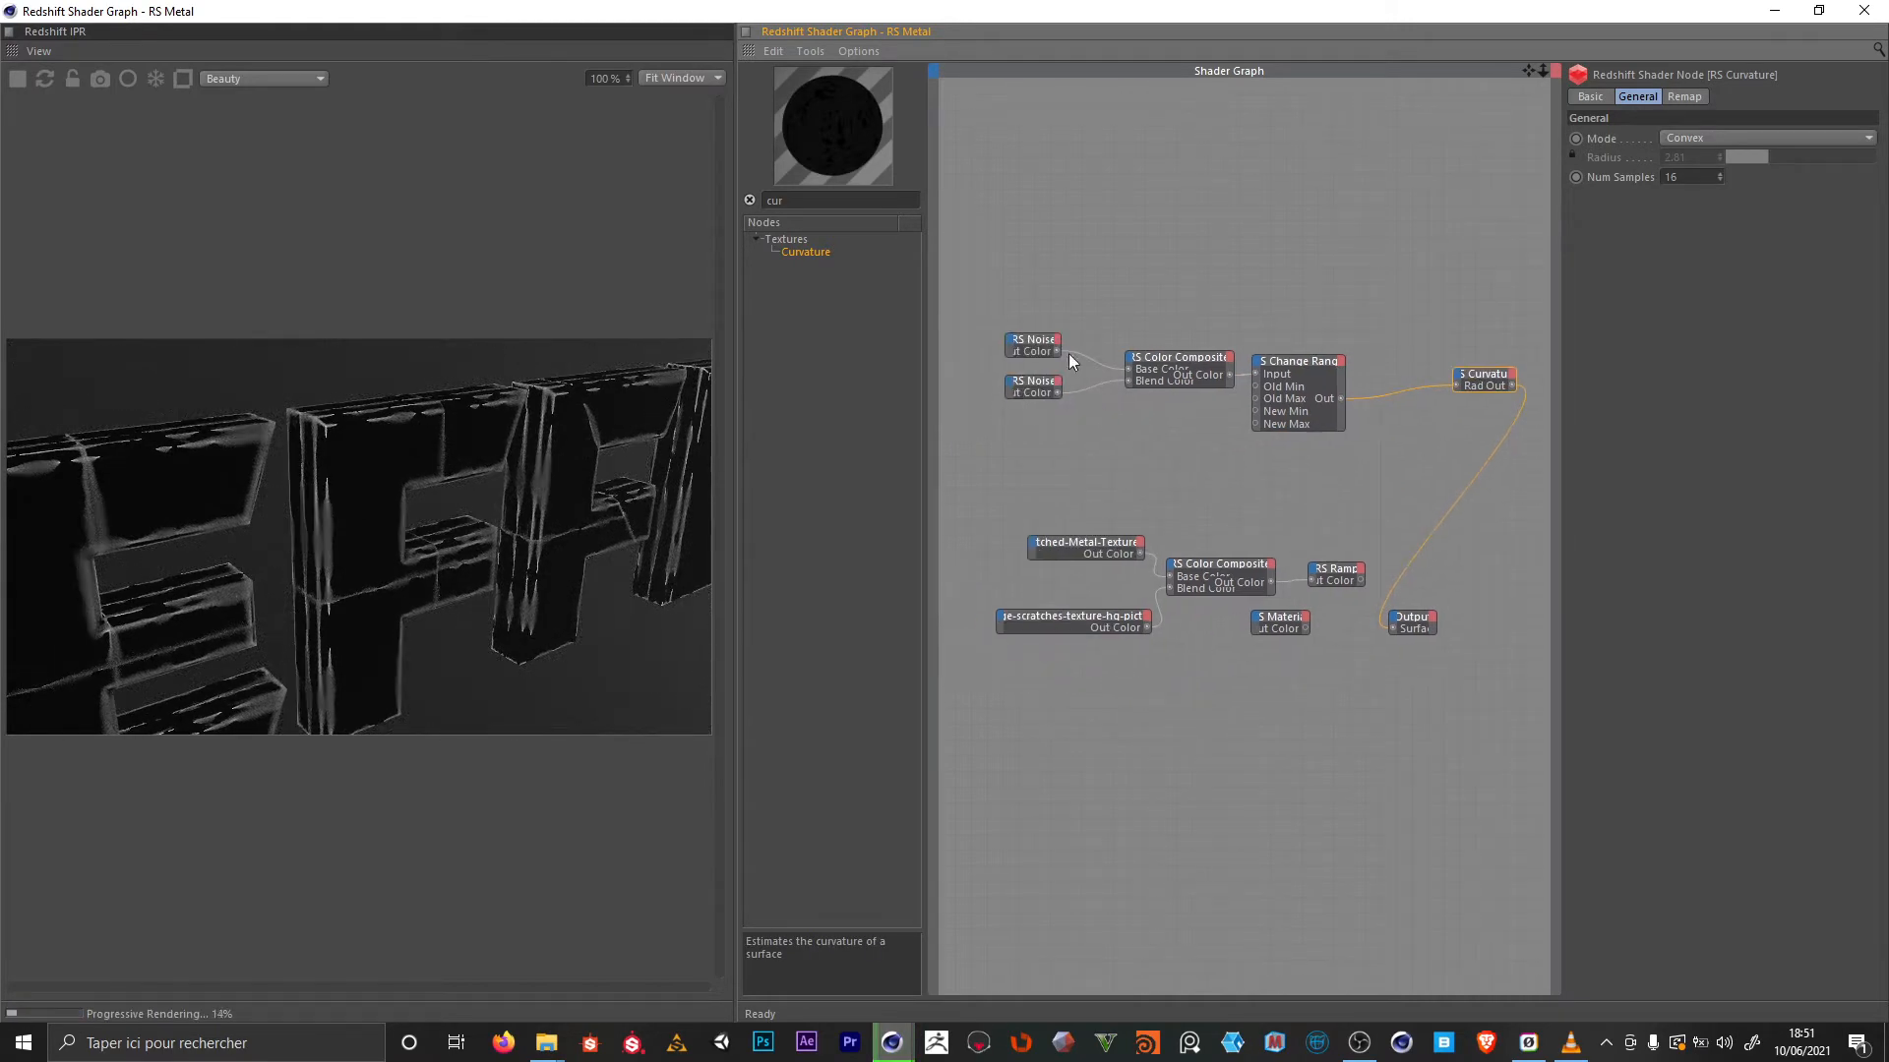
left_click(1318, 374)
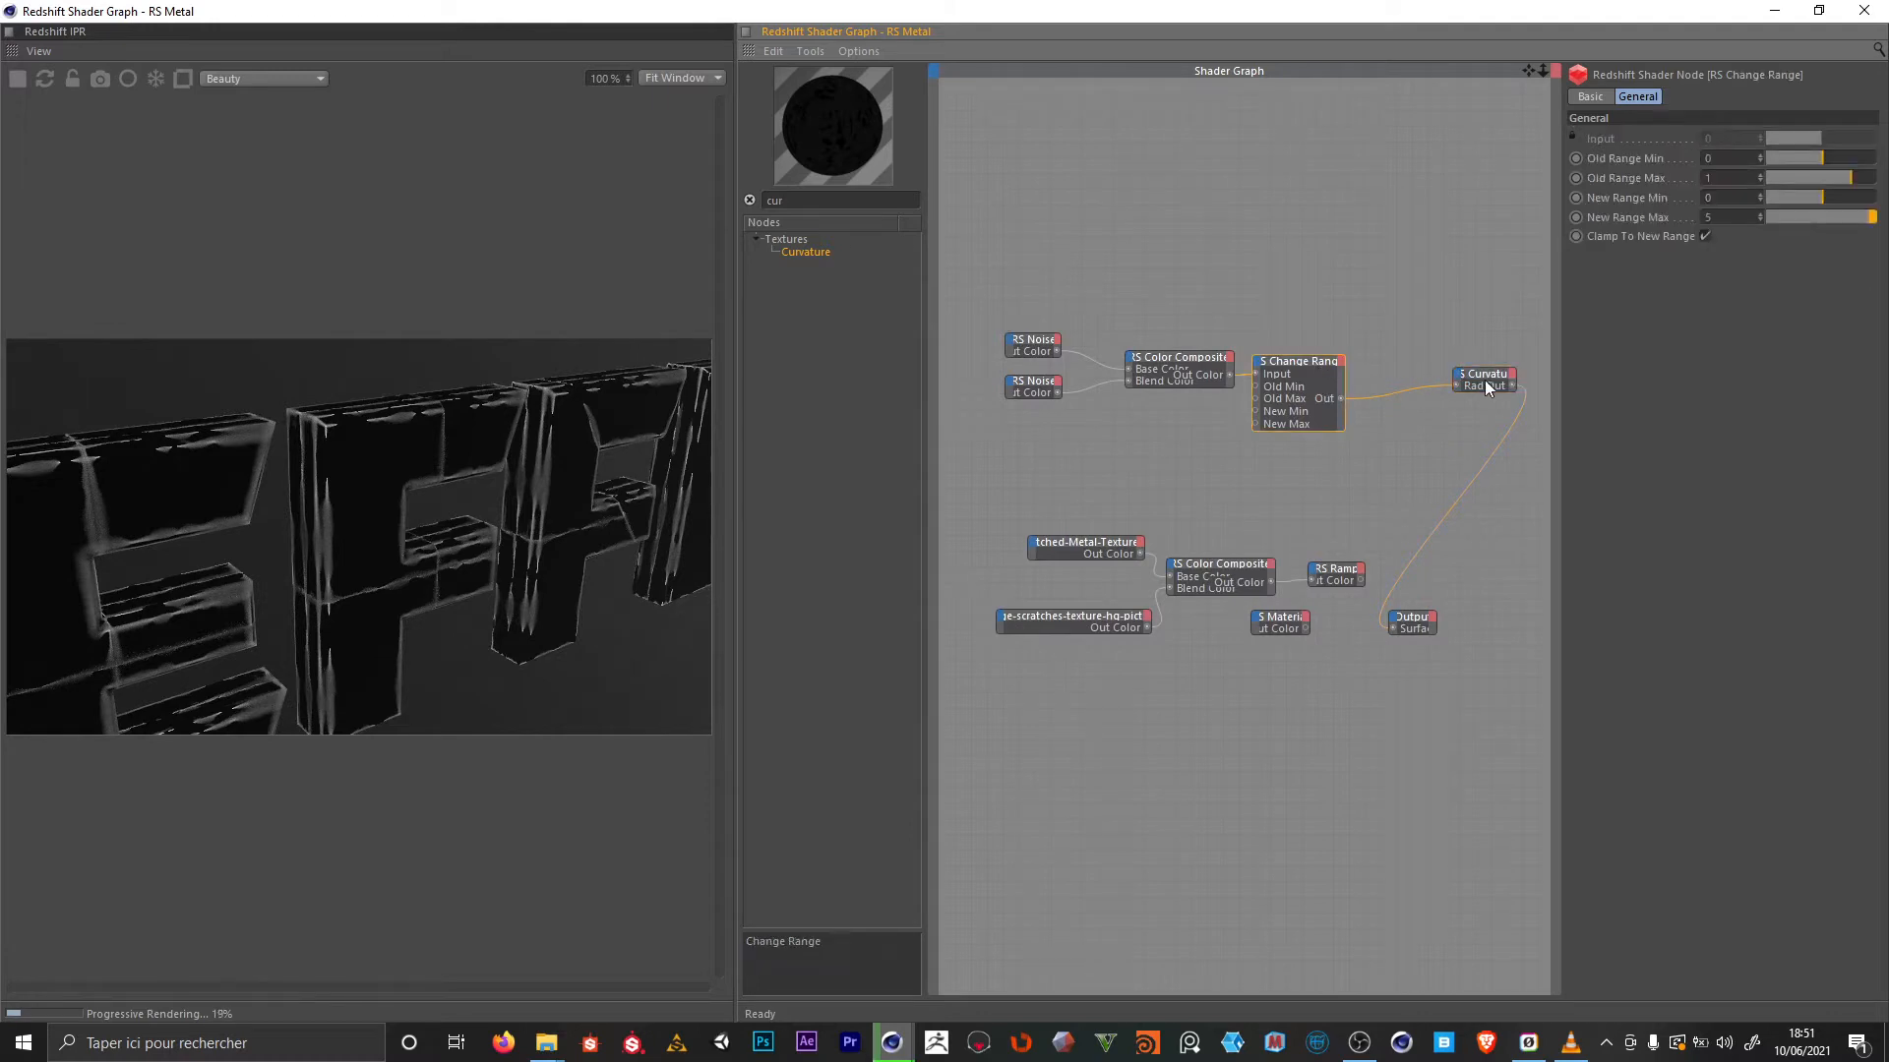
left_click_drag(1484, 379, 1412, 387)
left_click_drag(1443, 321, 944, 466)
left_click_drag(1319, 379, 1237, 379)
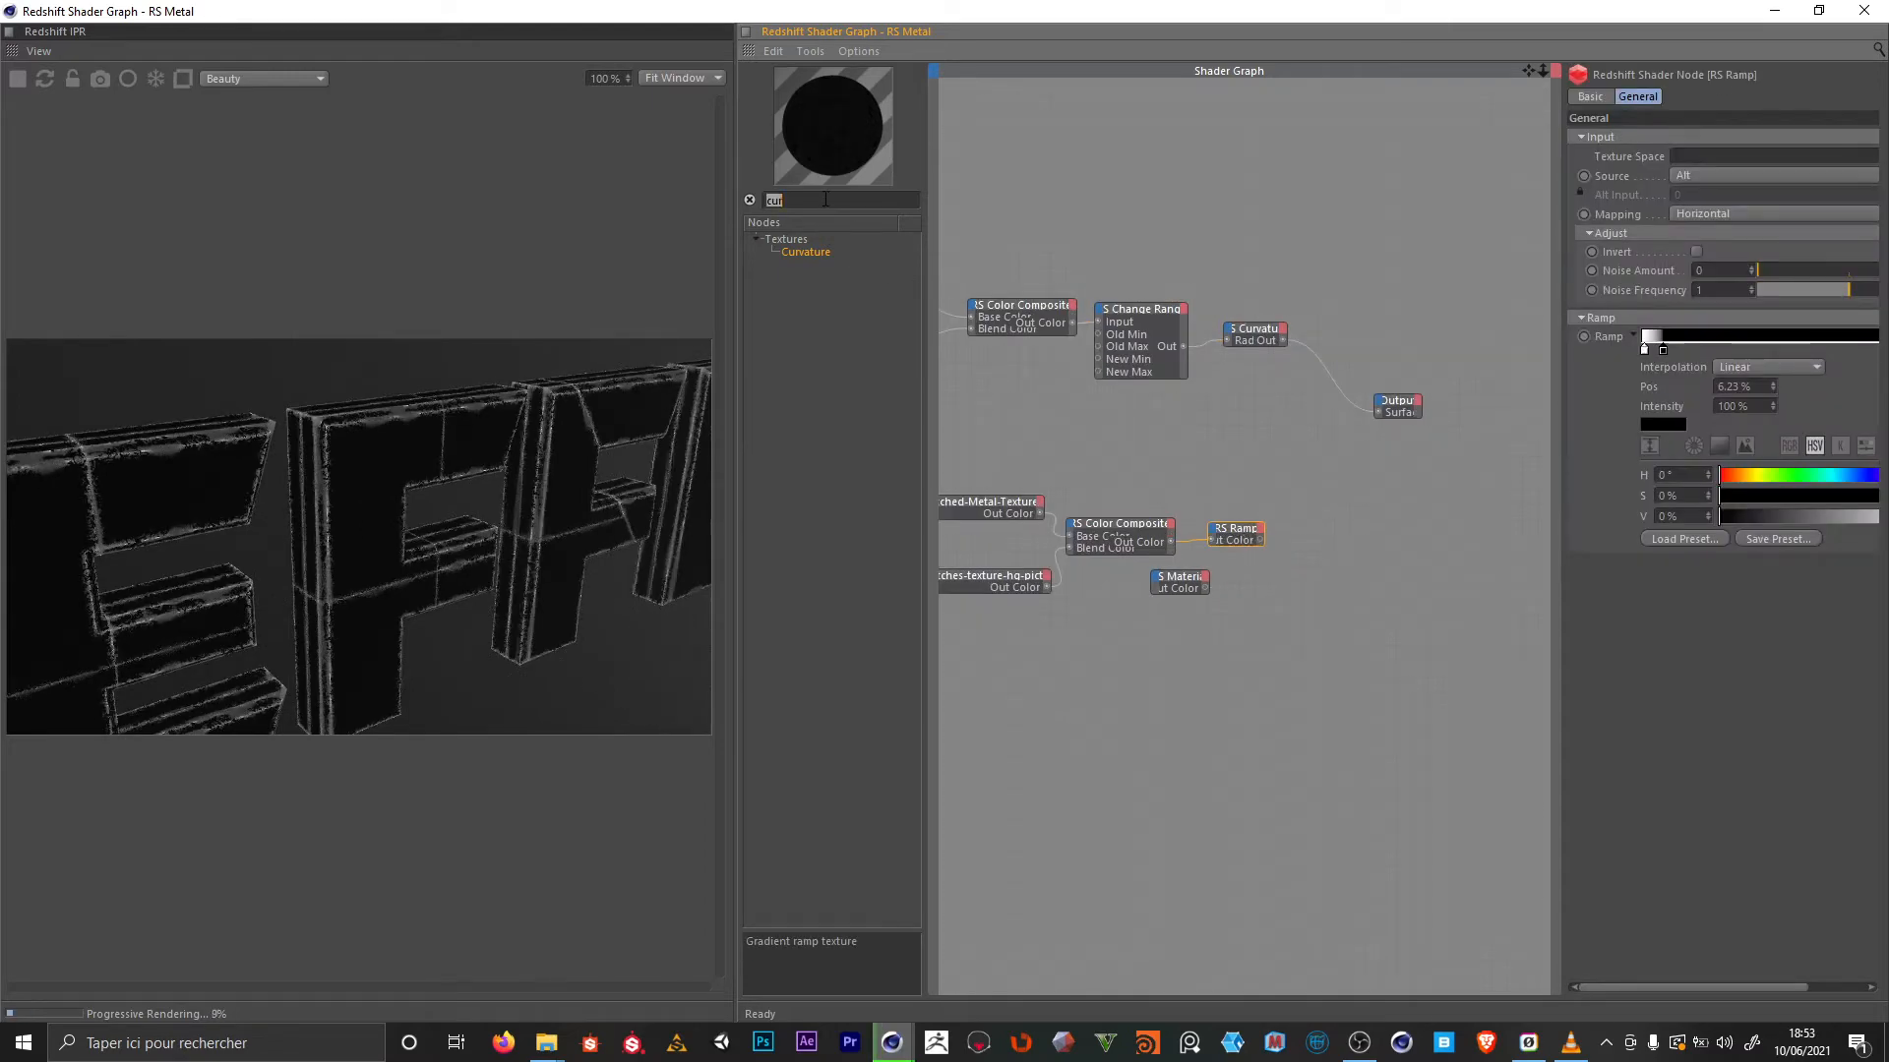
Insert an RS Ramp between the Curvature and the Output, using the Curvature as Alt Input and Alt as its Source
type("ramp")
left_click_drag(793, 250, 1363, 337)
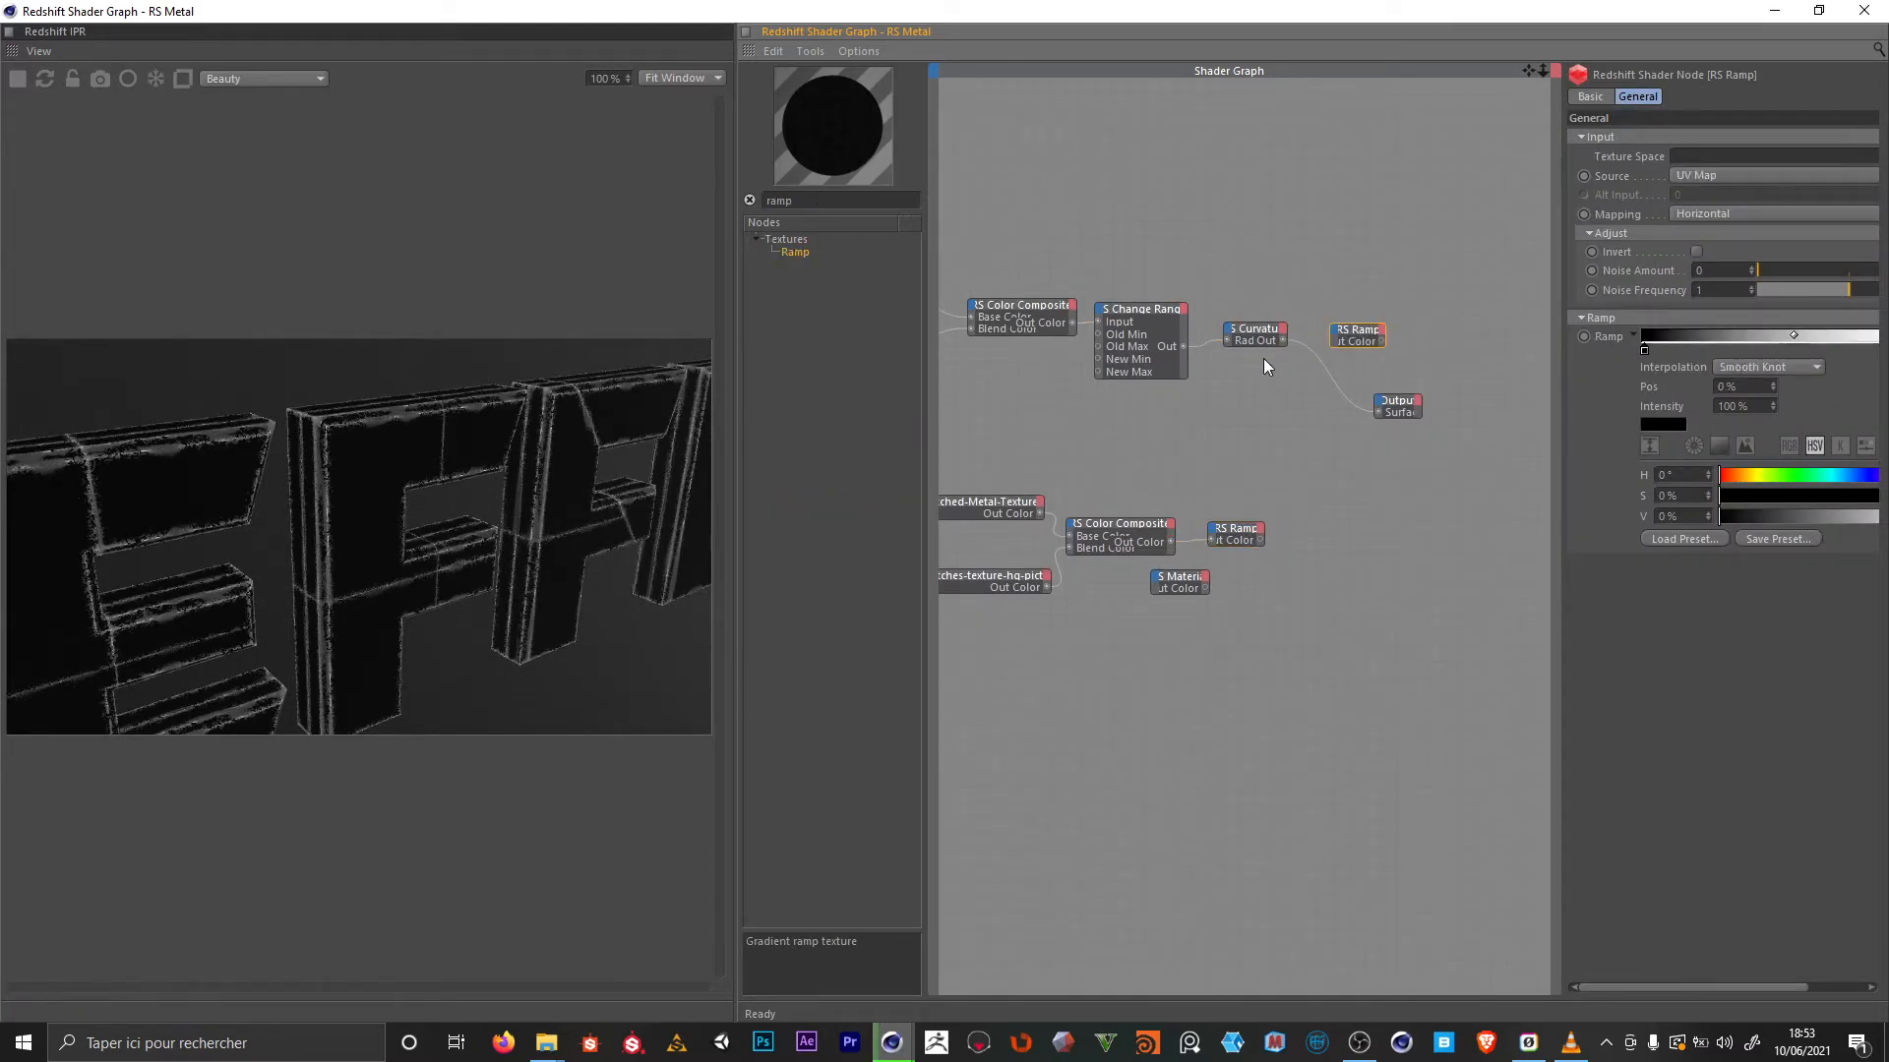
left_click(1337, 334)
left_click(1466, 343)
left_click(1761, 175)
left_click(1648, 218)
middle_click_drag(1318, 460, 1230, 445)
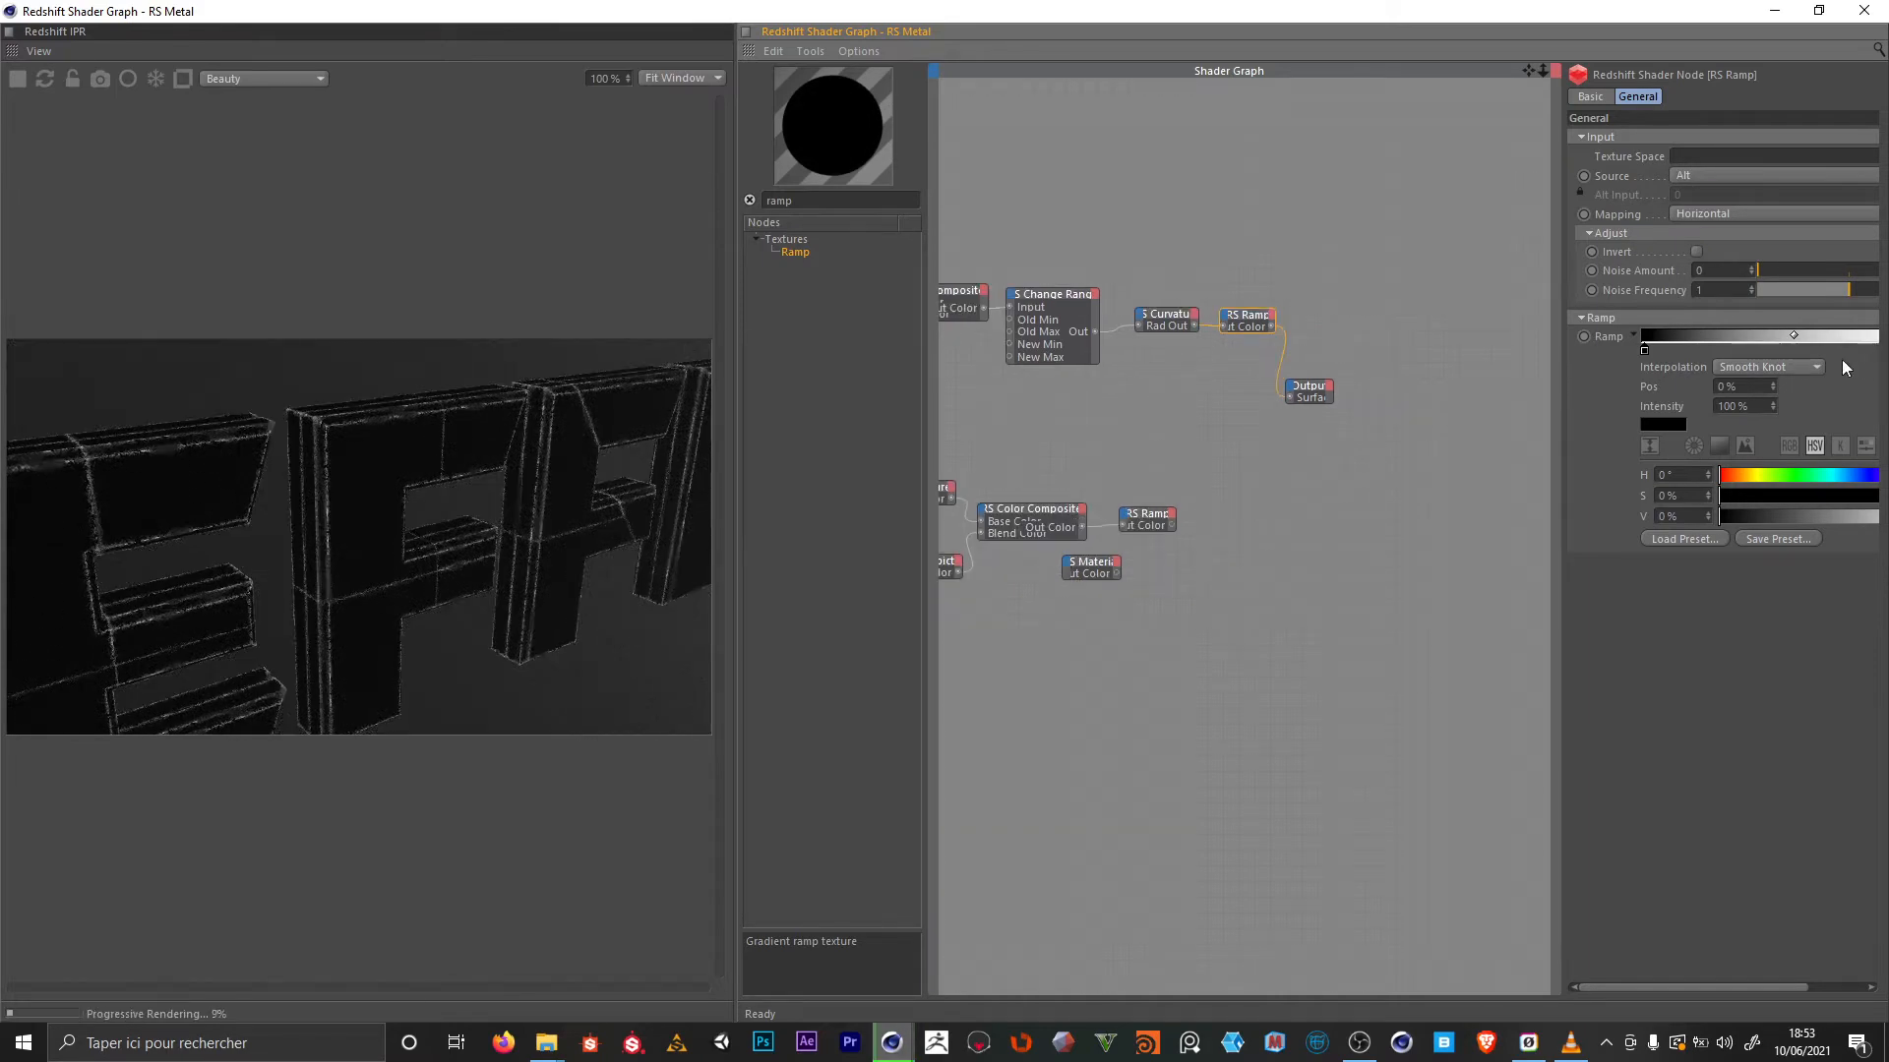
Make the curvature ramp run from white to black with Linear interpolation and move the Output node farther from it
left_click_drag(1564, 369, 1426, 364)
left_click_drag(1865, 349, 1593, 354)
middle_click_drag(1135, 405, 1154, 446)
left_click_drag(1259, 427, 1305, 427)
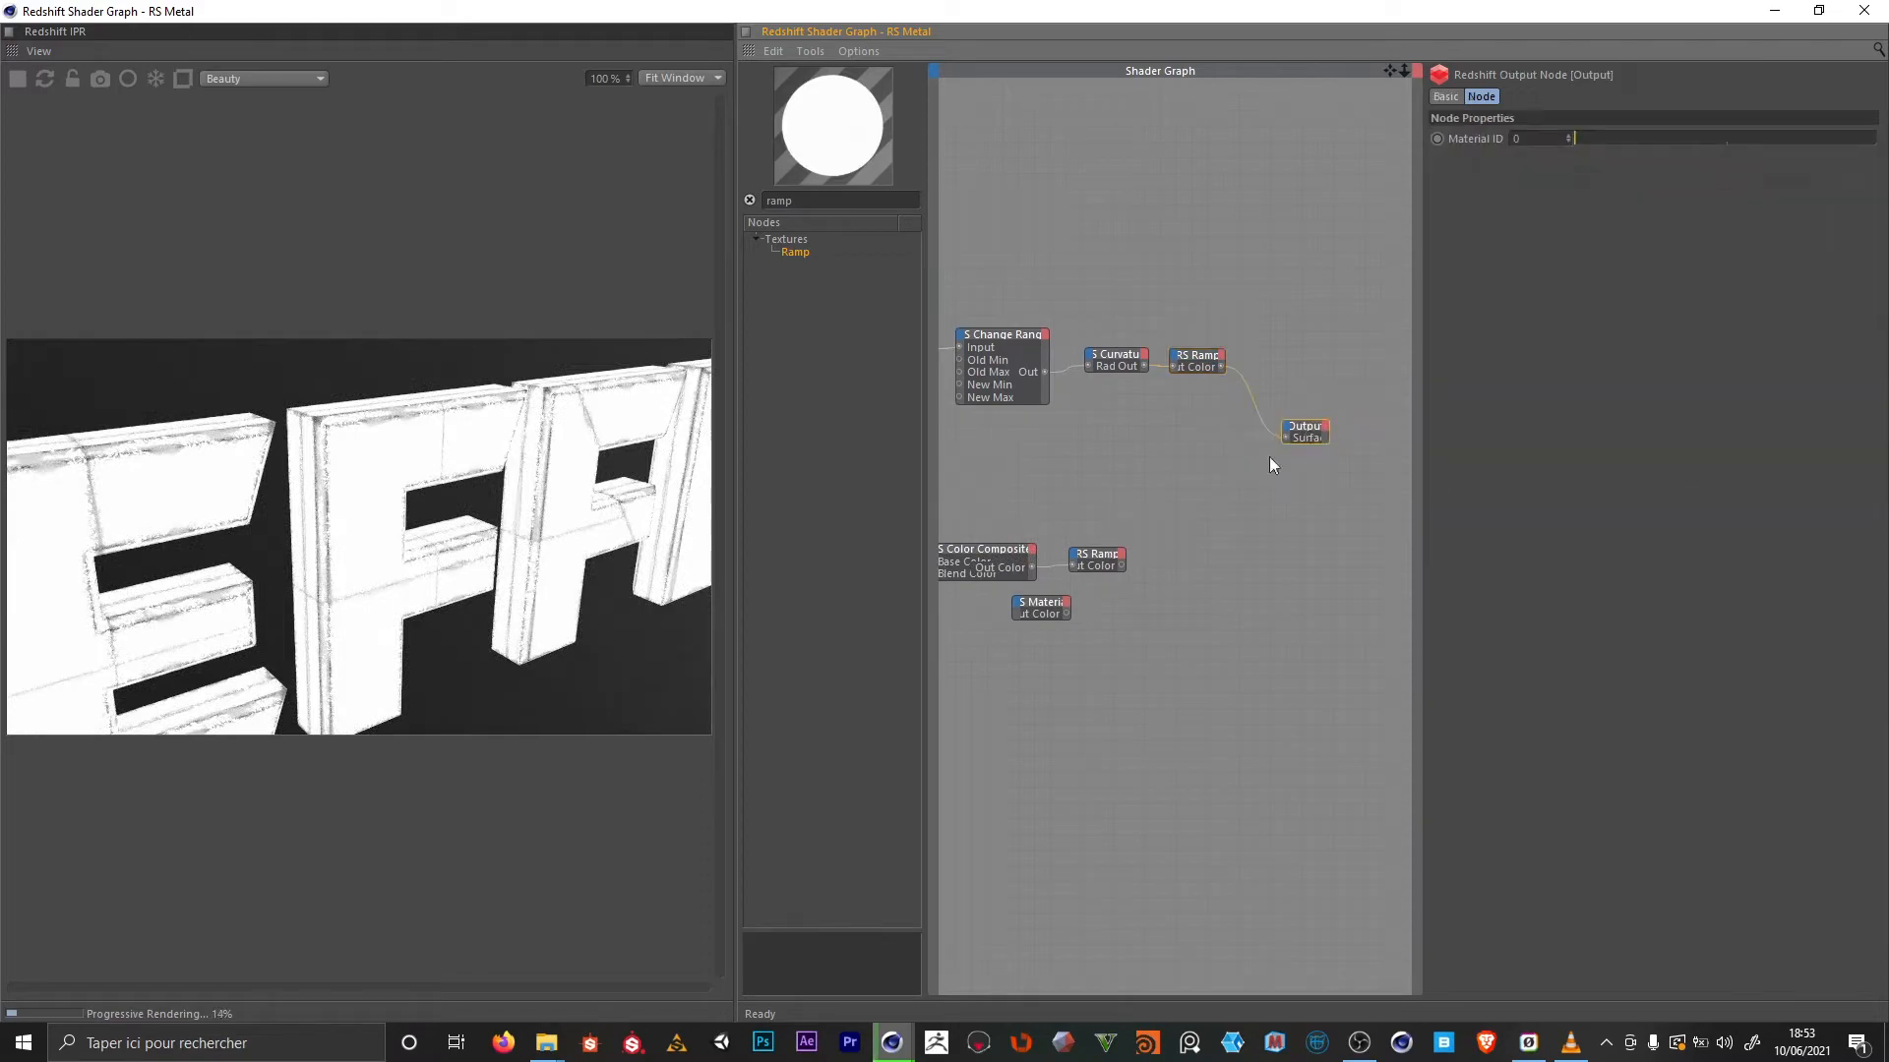
left_click(1269, 457)
Duplicate the scratch textures' Color Composite and use it to combine the curvature ramp as Base Color with the scratch ramp as Blend Color
middle_click_drag(944, 459, 1025, 459)
left_click(987, 335)
middle_click_drag(967, 547, 1107, 473)
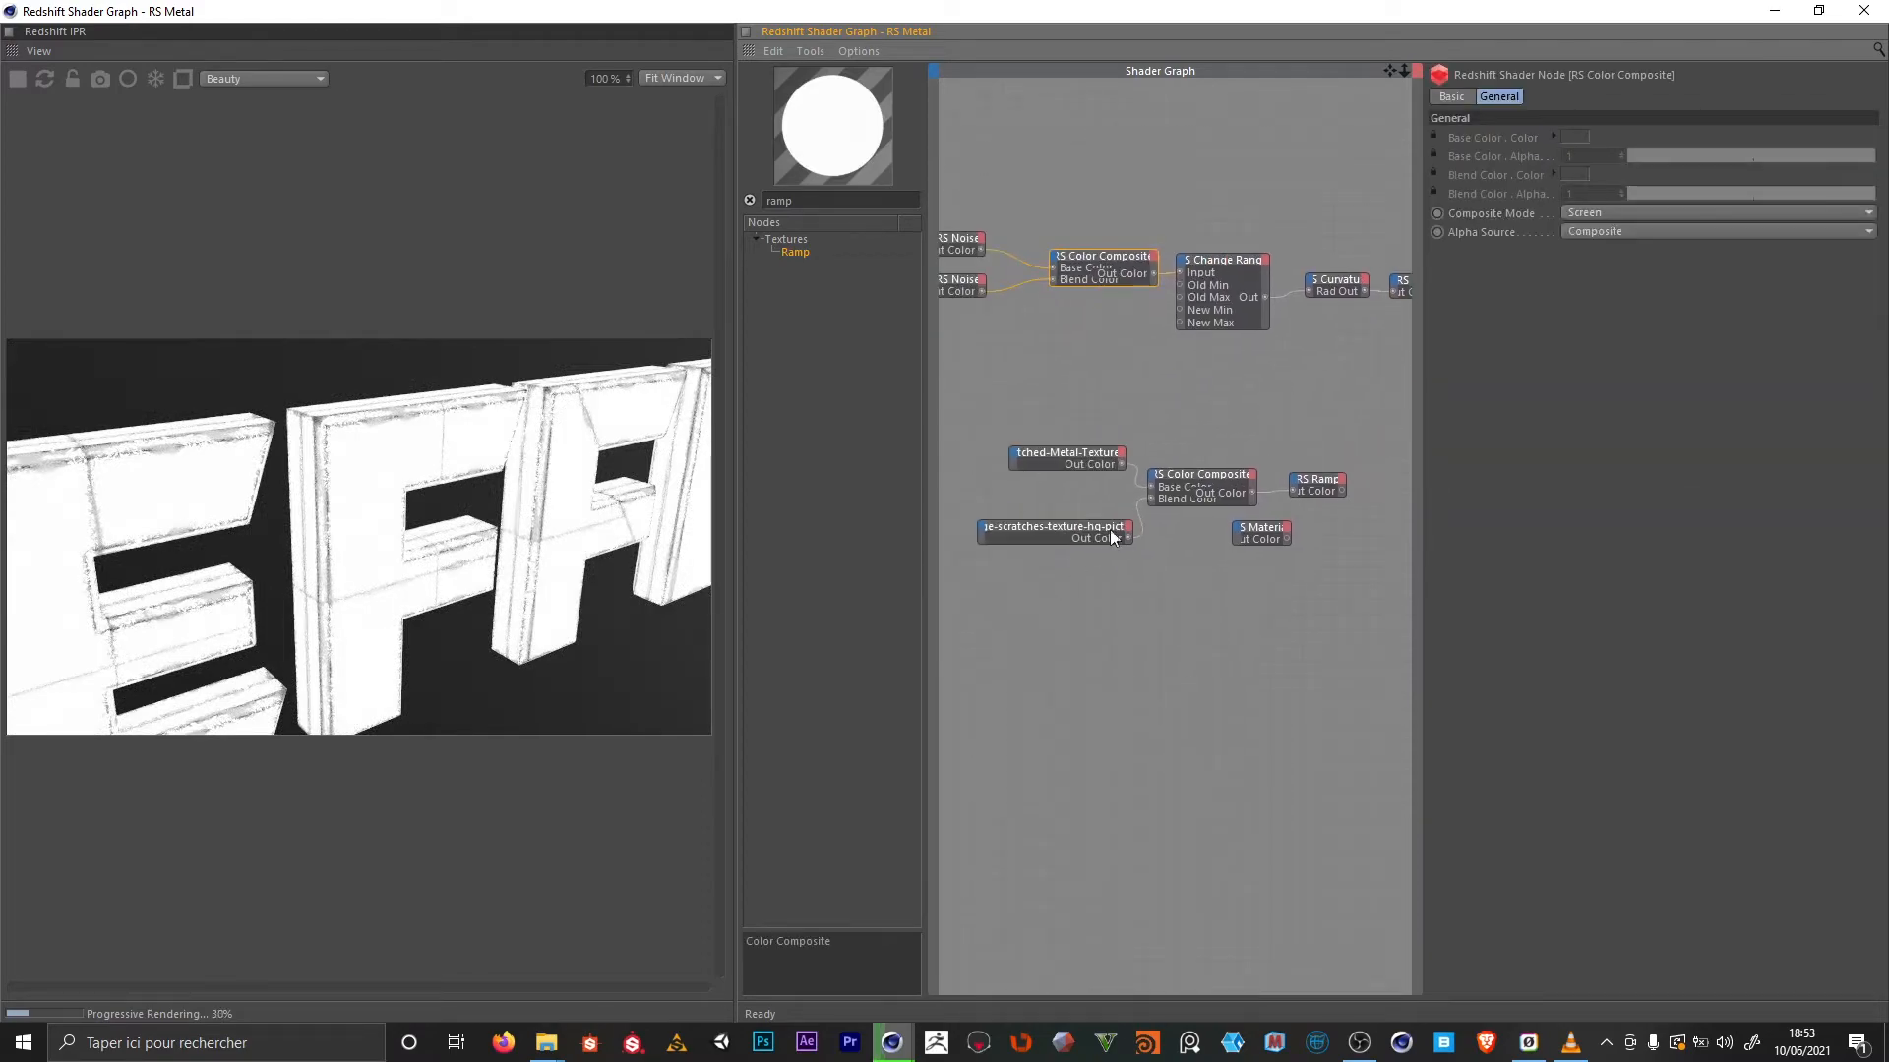
left_click(1179, 479)
left_click_drag(1186, 473, 1299, 344, "ctrl")
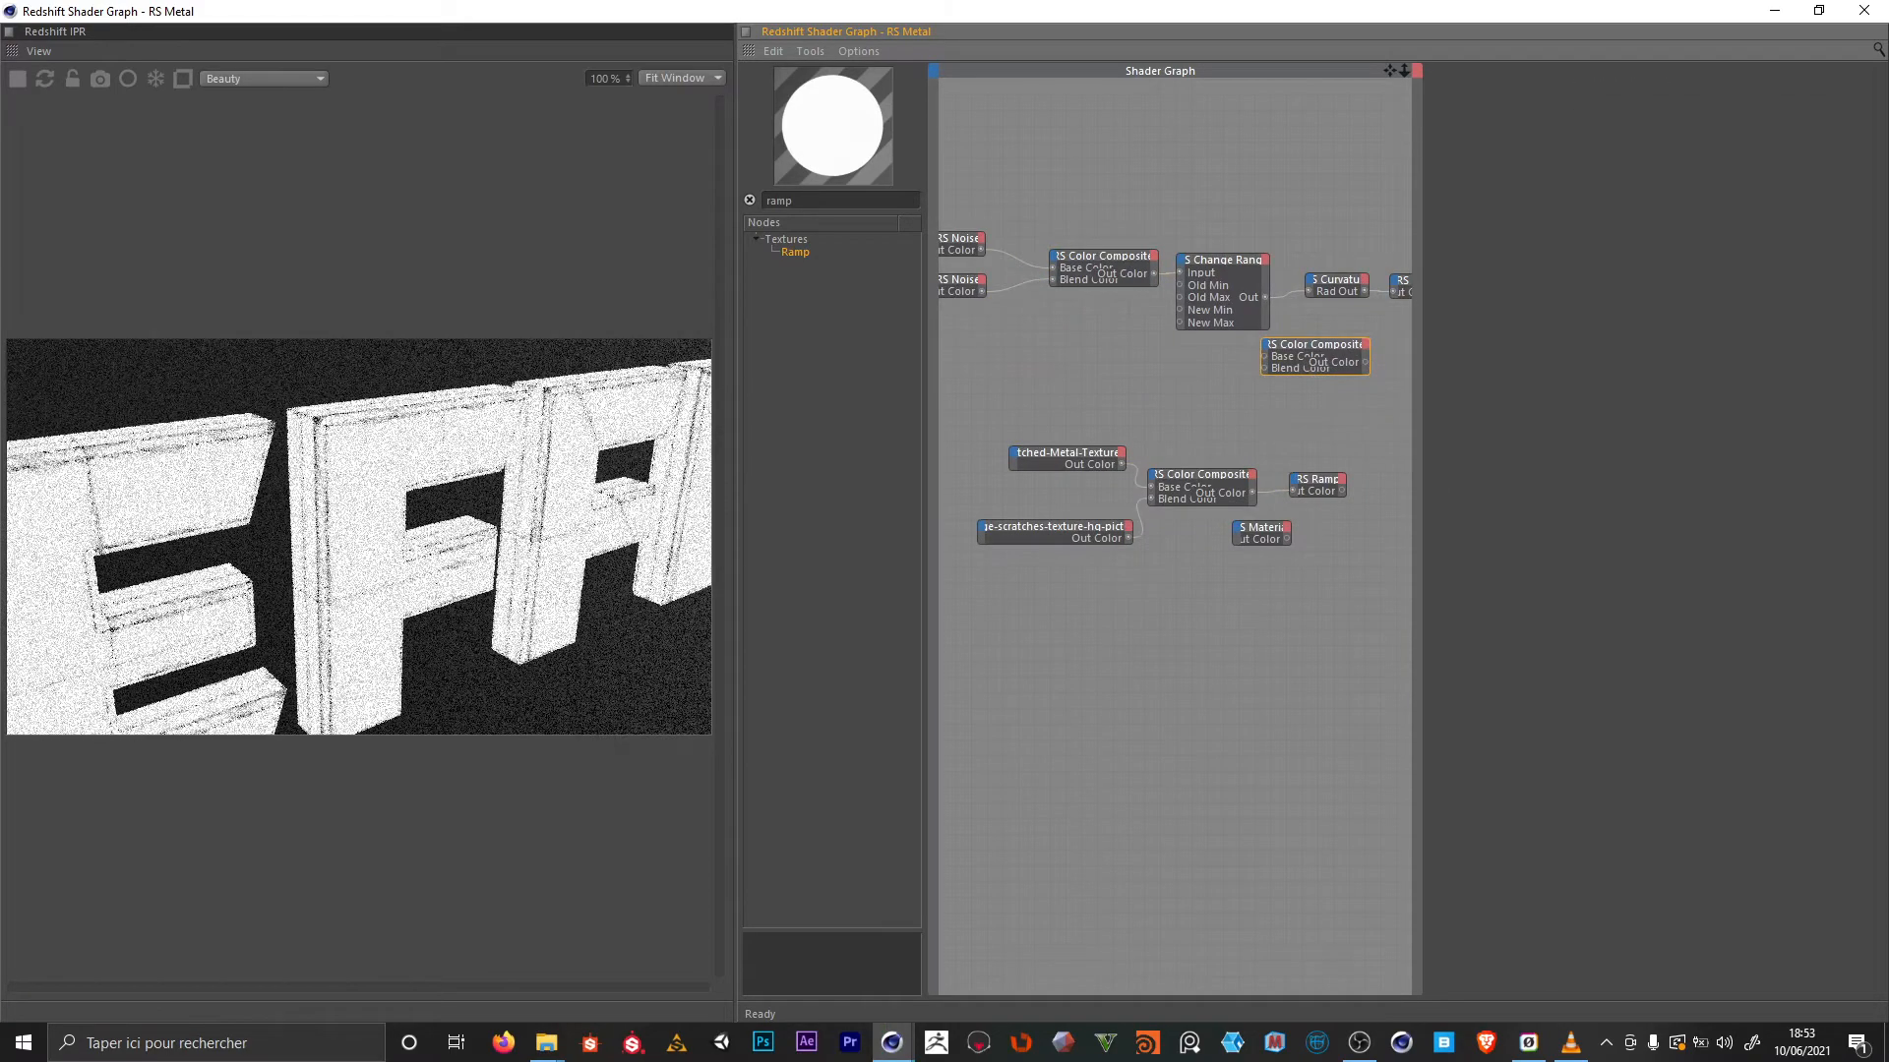
middle_click_drag(1322, 362, 1057, 398)
left_click(1073, 382)
left_click_drag(1073, 386, 1210, 427)
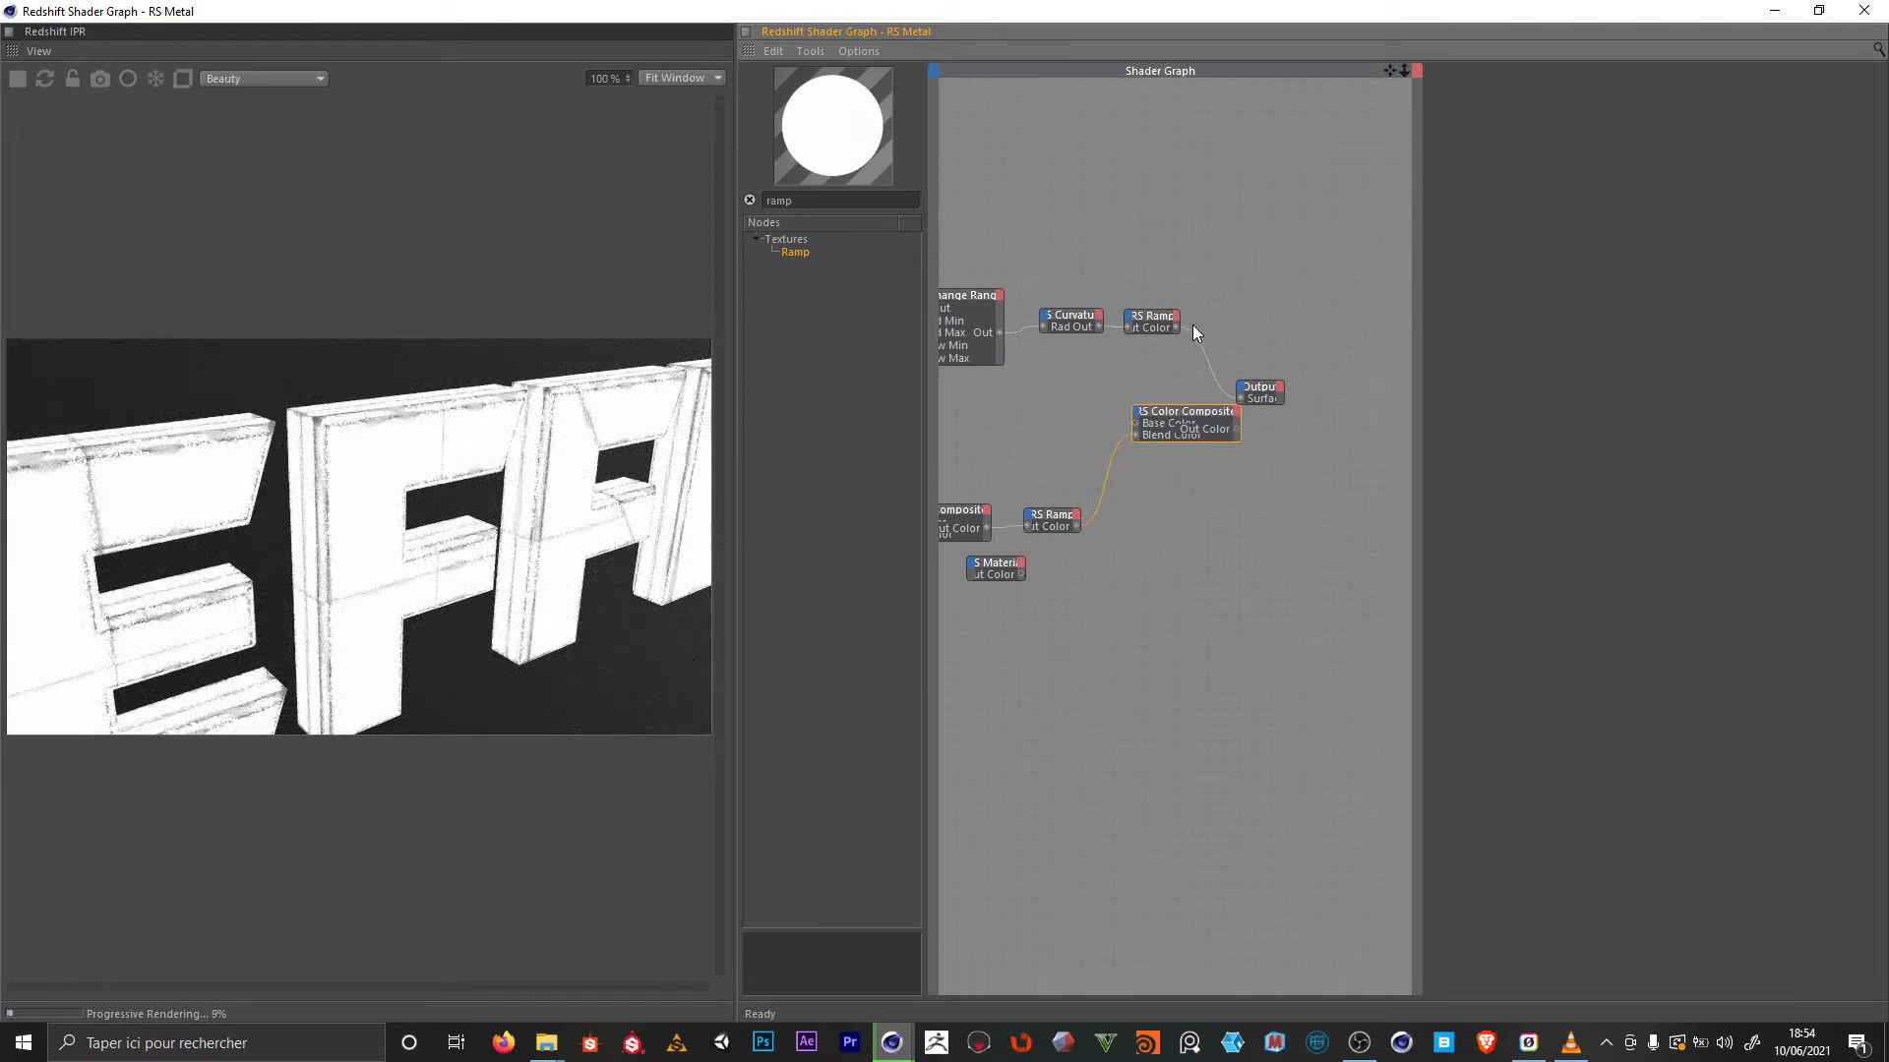
left_click_drag(1175, 326, 1157, 364)
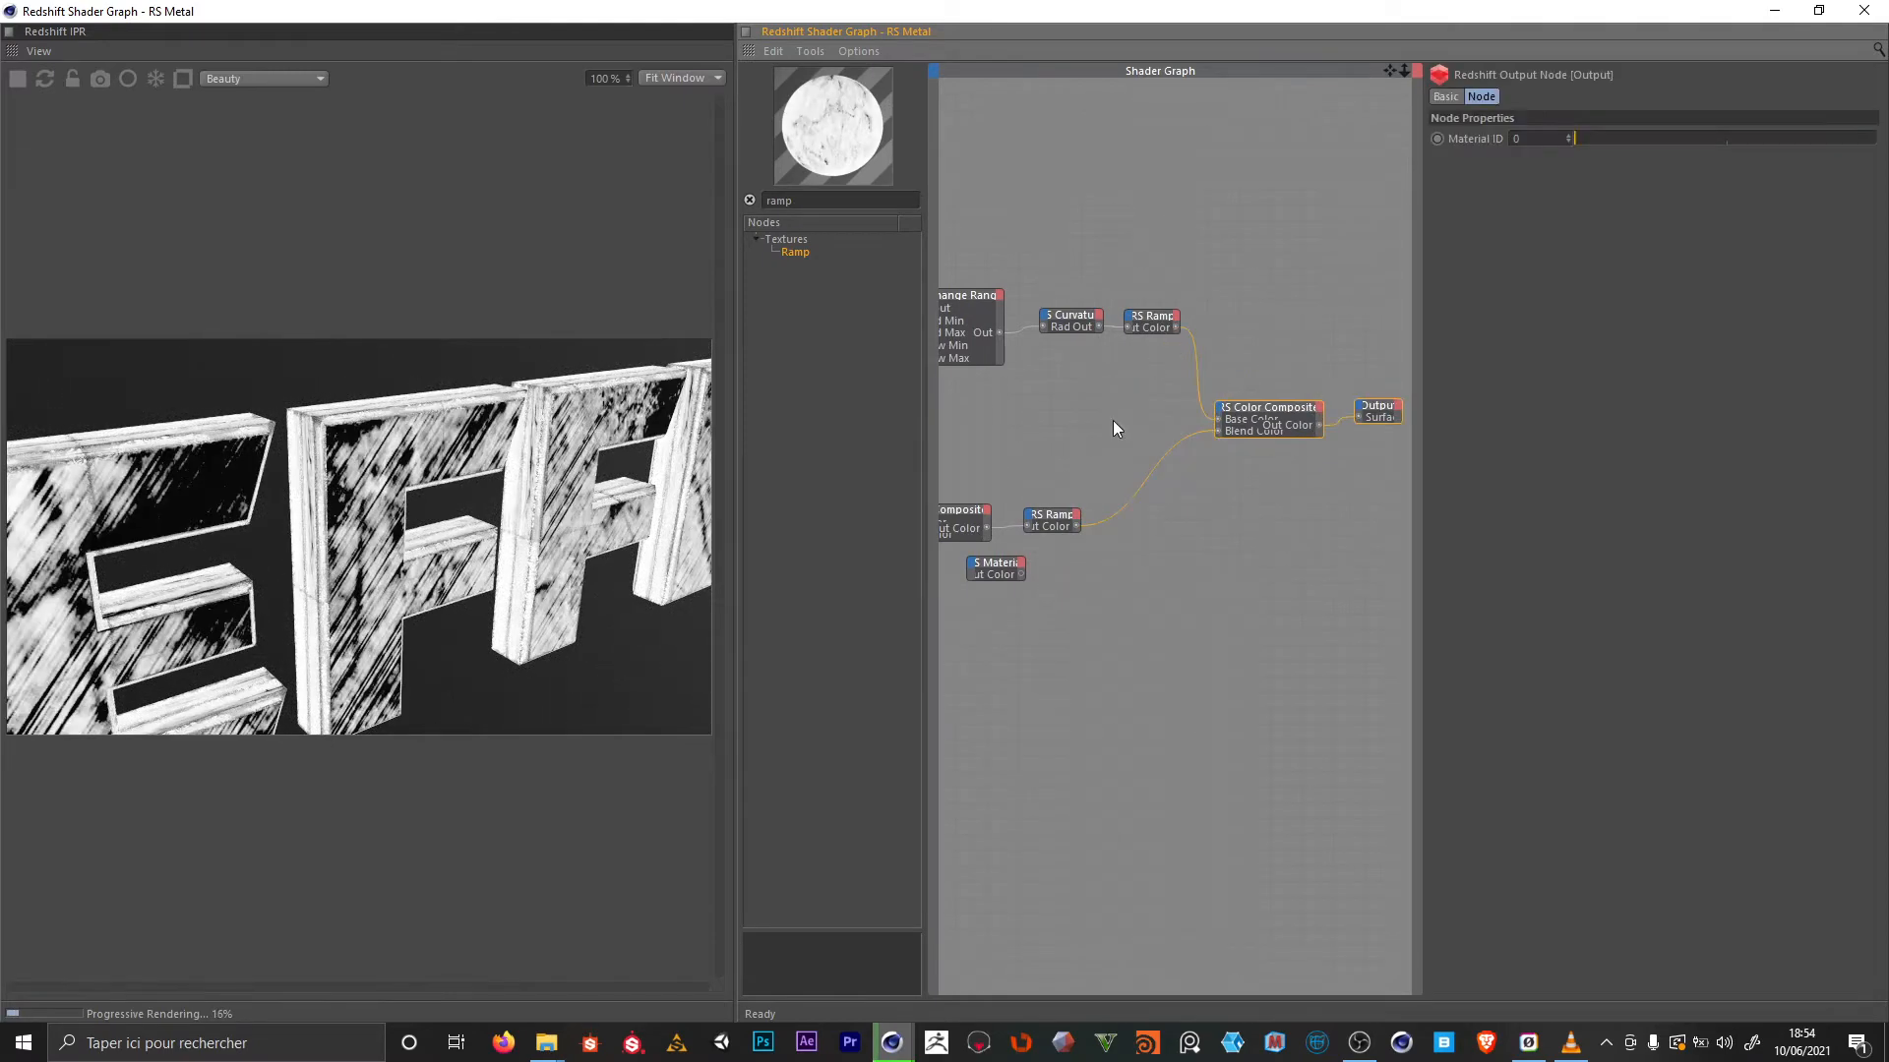
Show the curvature ramp through the Output and move its black knot closer to the white one
left_click(1145, 323)
key("o")
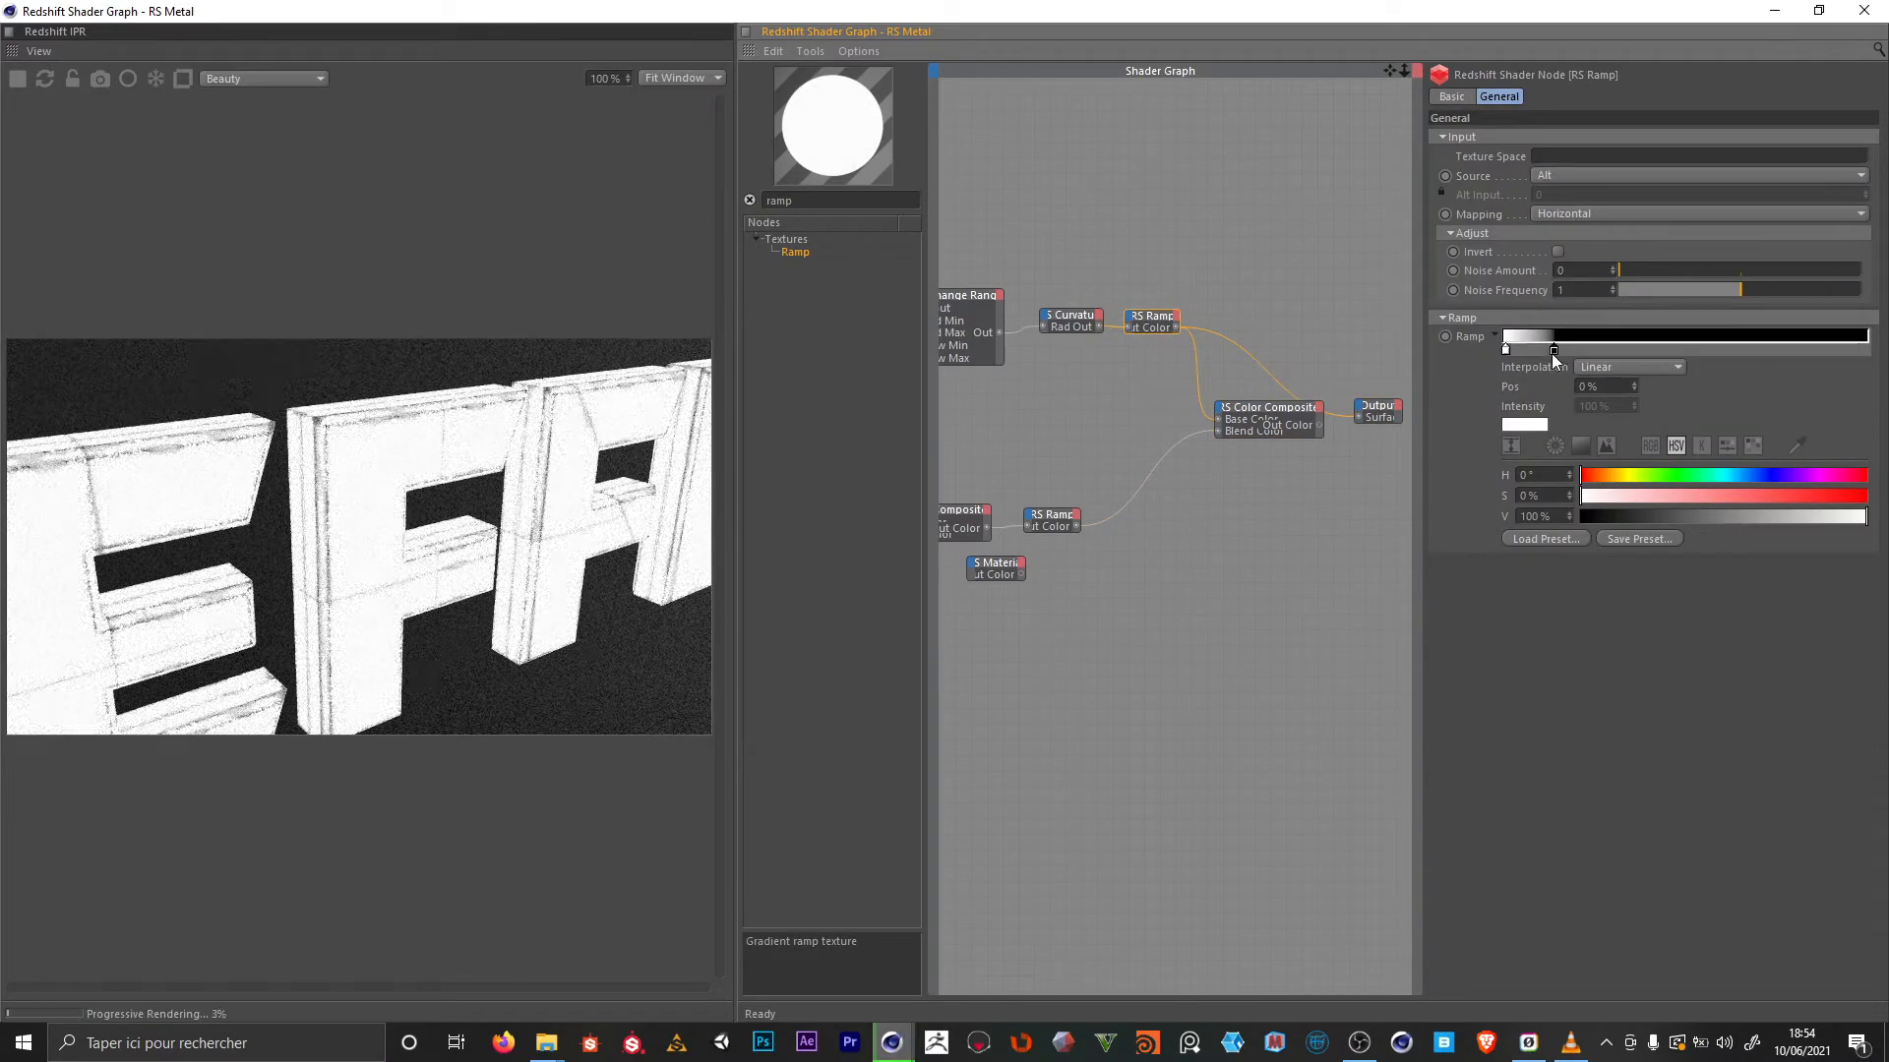
left_click_drag(1552, 350, 1513, 371)
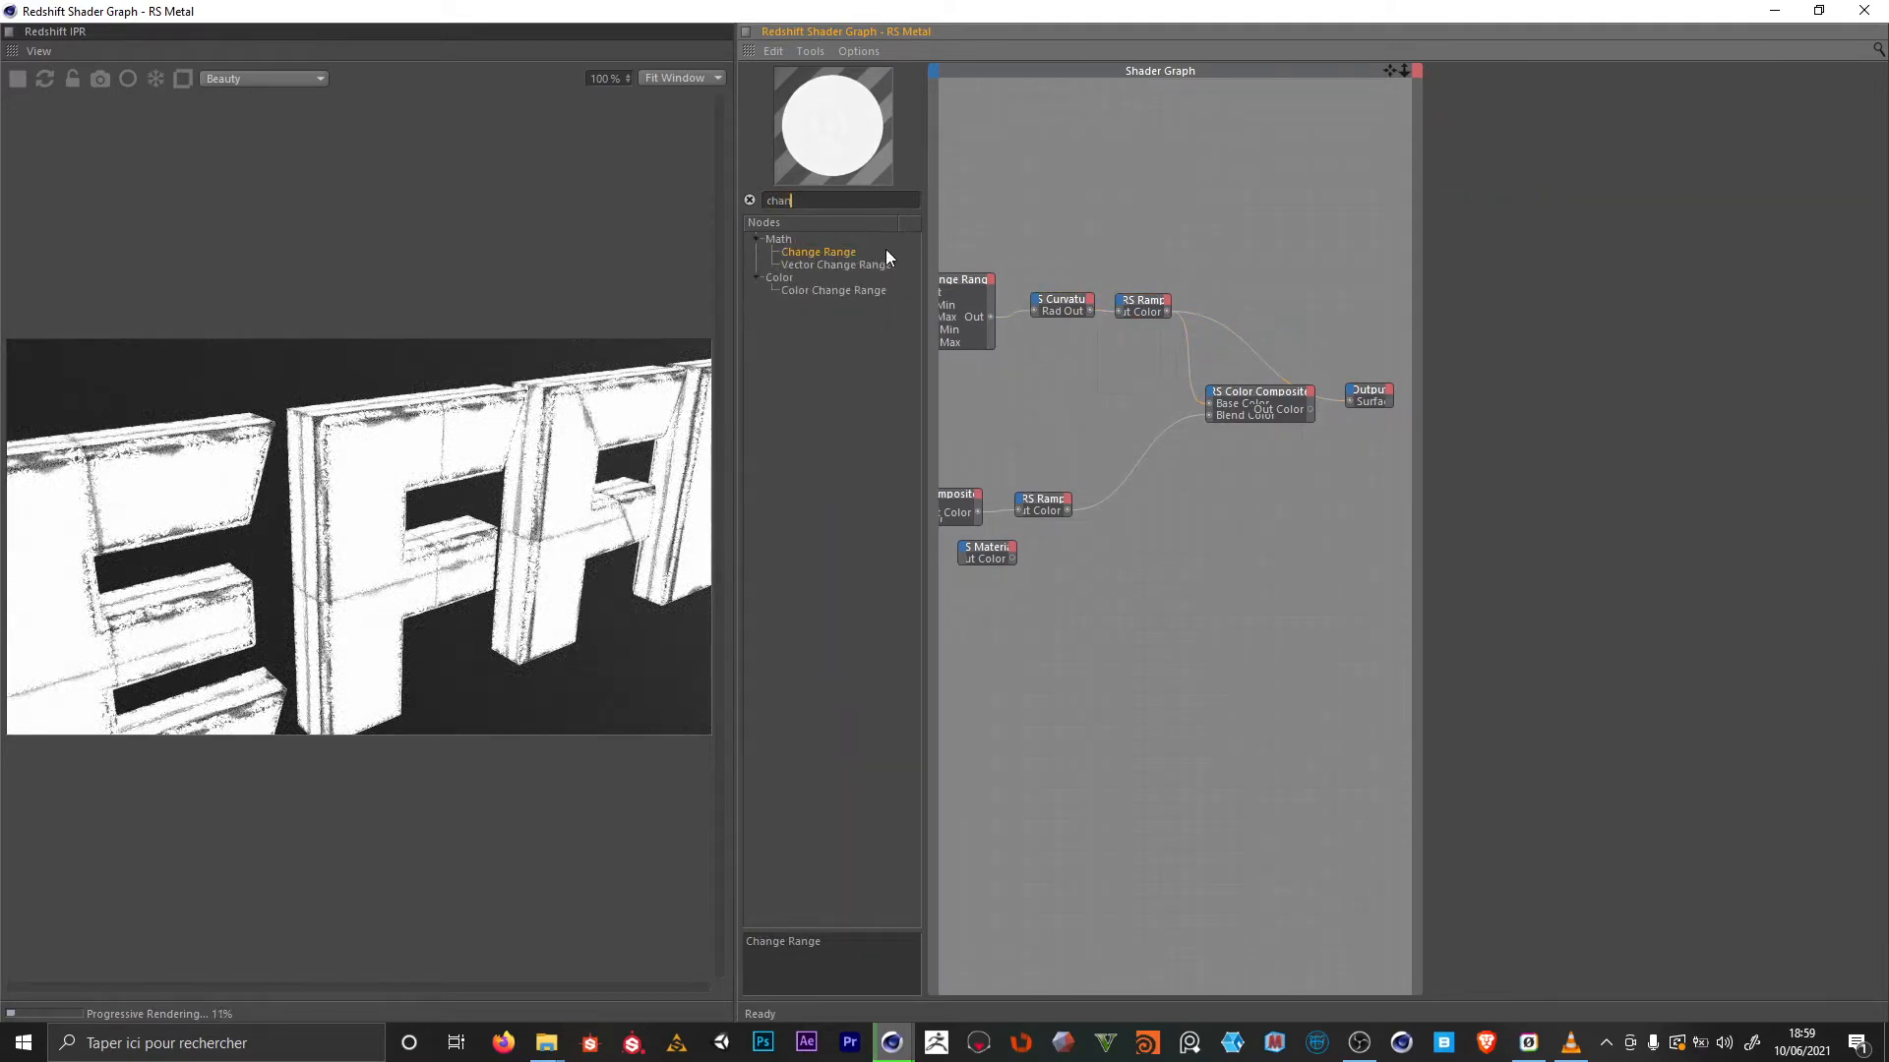
Insert an RS Change Range between the curvature ramp and the Output, and set its New Range Min to -0.44
left_click_drag(1235, 244, 1229, 310)
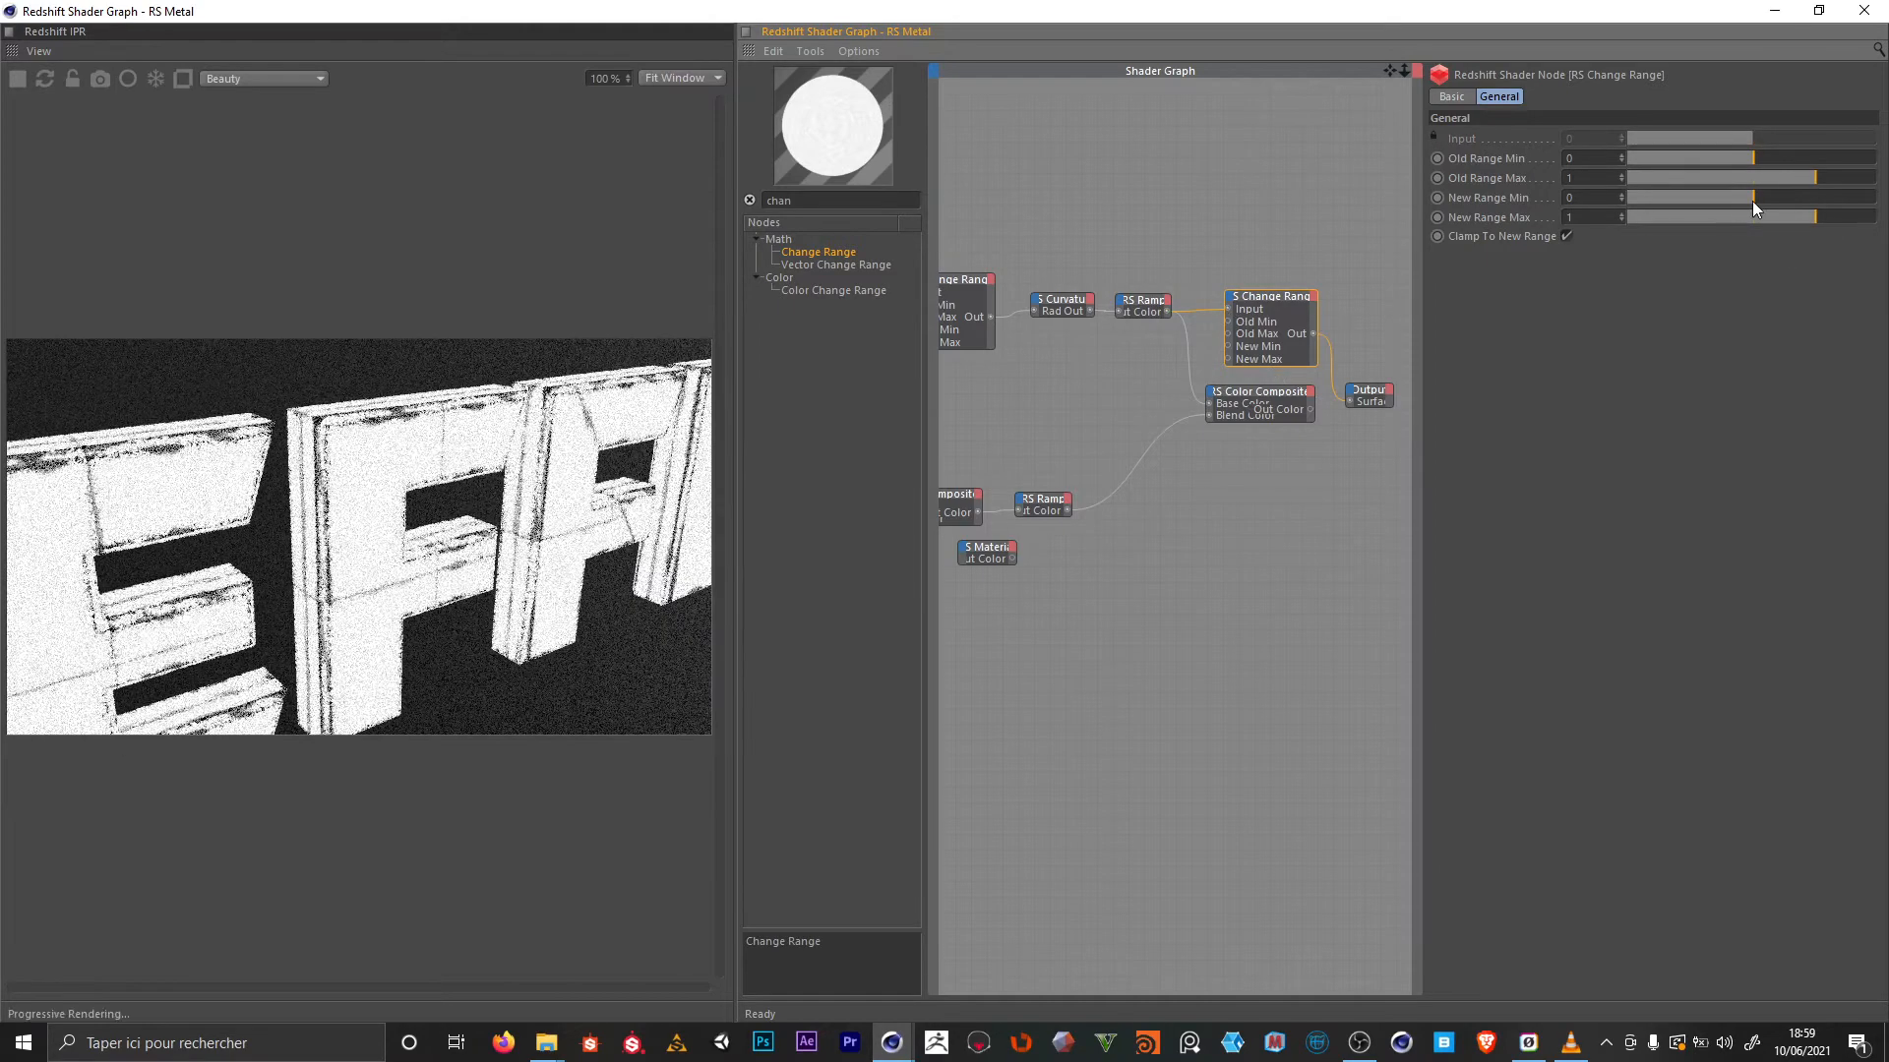
left_click_drag(1749, 201, 1725, 205)
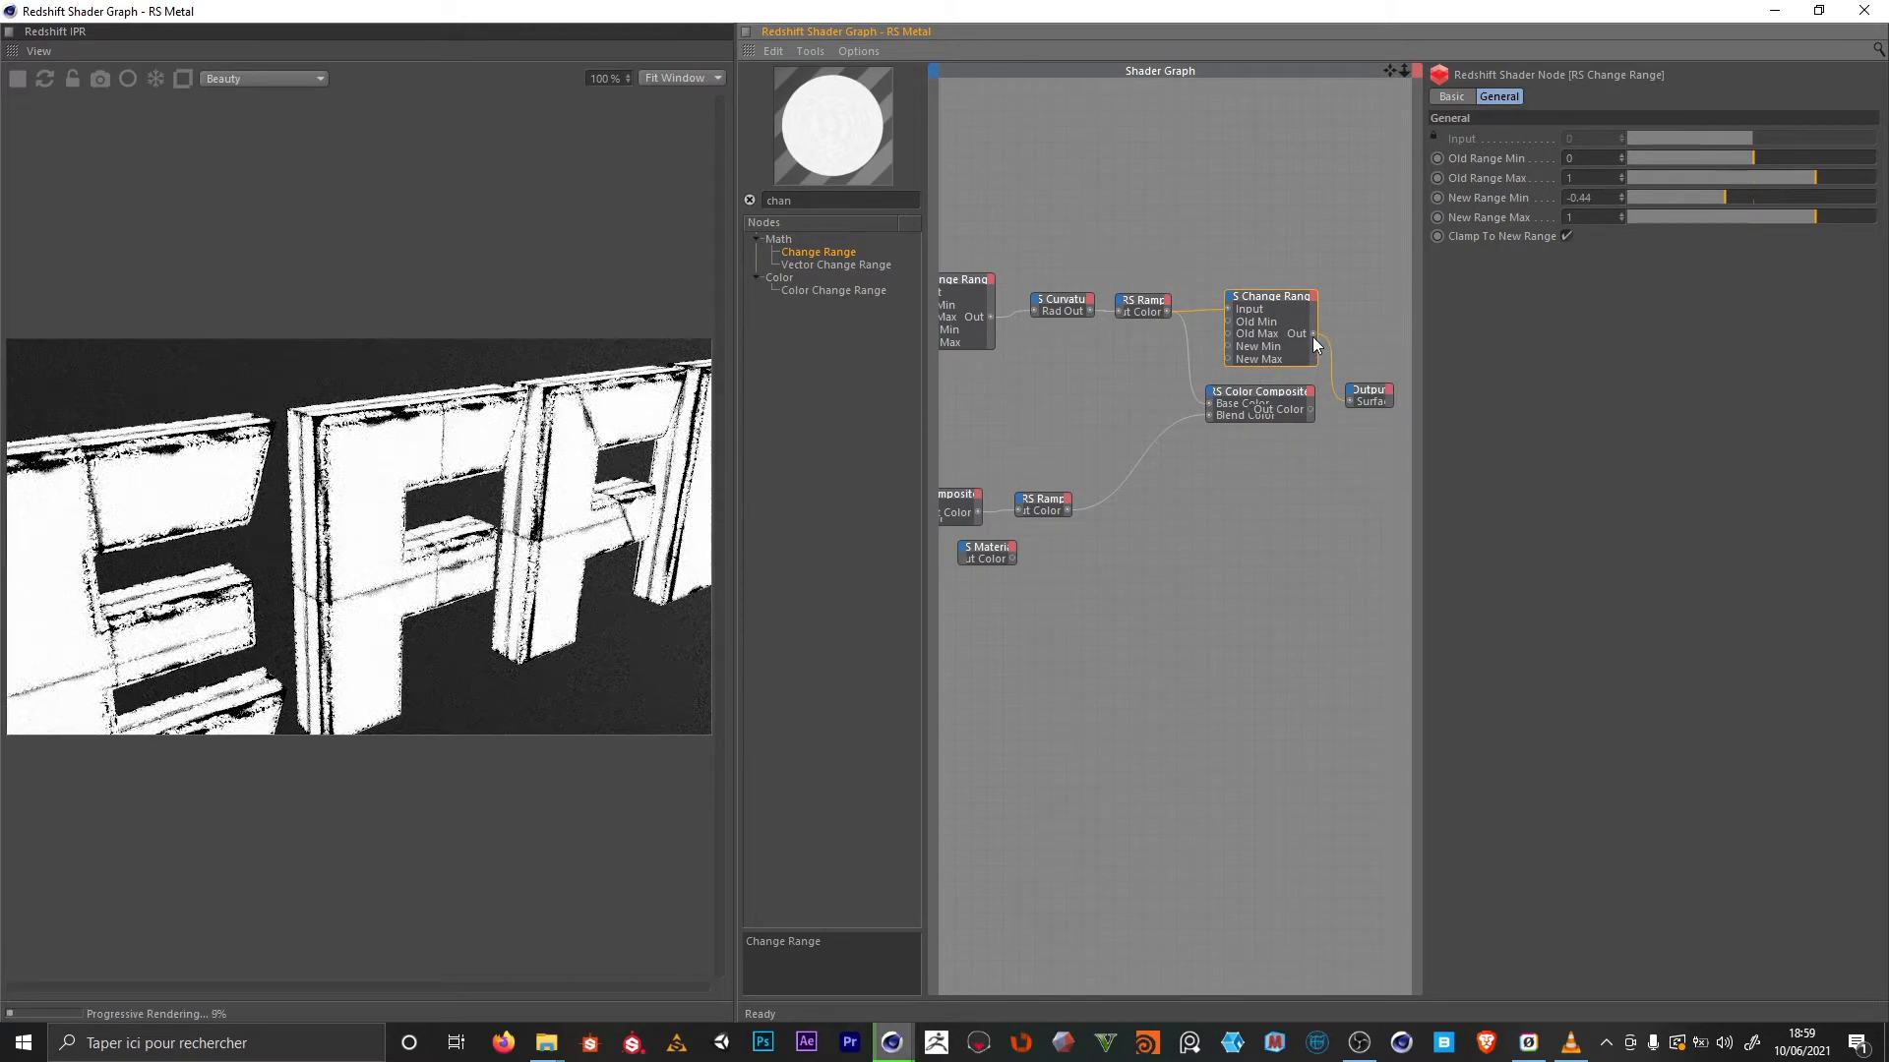
Connect the new RS Change Range to the final composite's Base Color and the composite to the Output
left_click_drag(1210, 405, 1209, 405)
left_click(1281, 388)
key("o")
Leave the scene camera view, then place the RS Material above the final composite and connect it to the Output
middle_click_drag(1264, 496, 1241, 494, "alt")
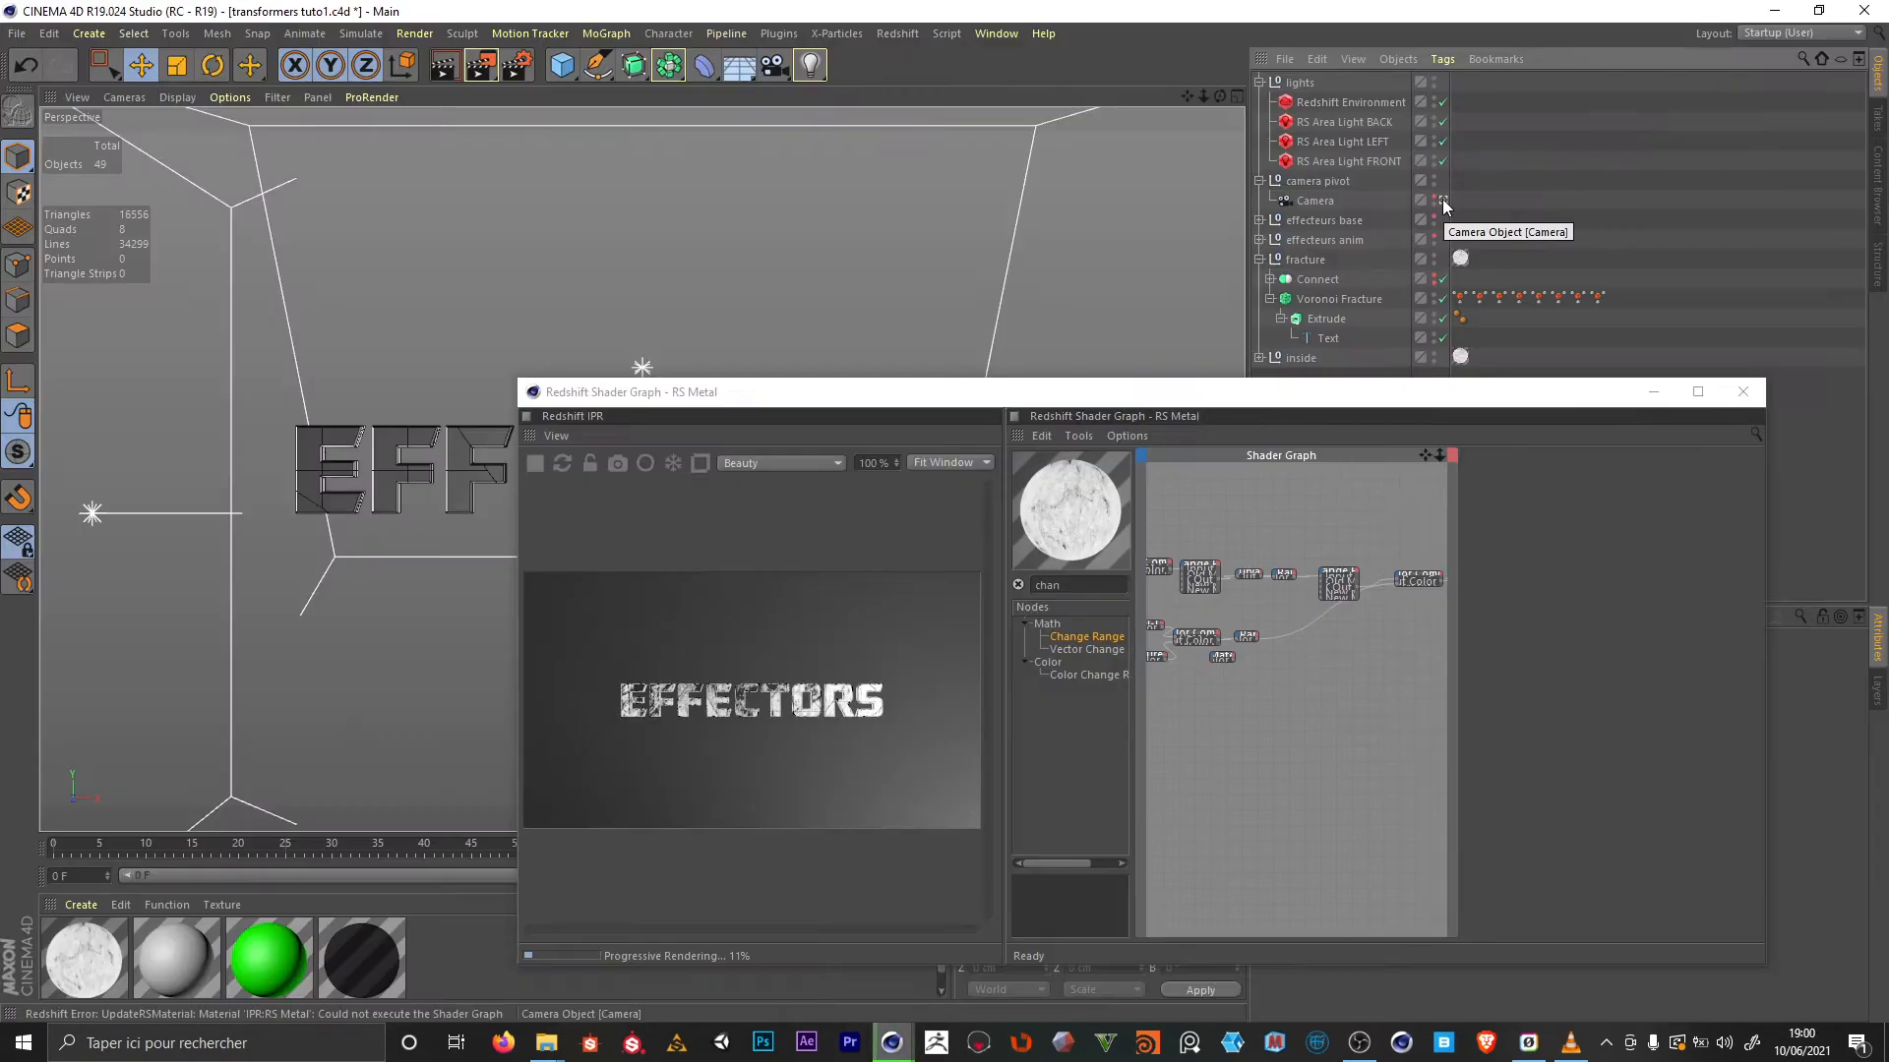
left_click(1443, 201)
middle_click_drag(1377, 692, 1257, 620, "alt")
left_click_drag(1255, 617, 1283, 600)
middle_click_drag(1374, 480, 1210, 605, "alt")
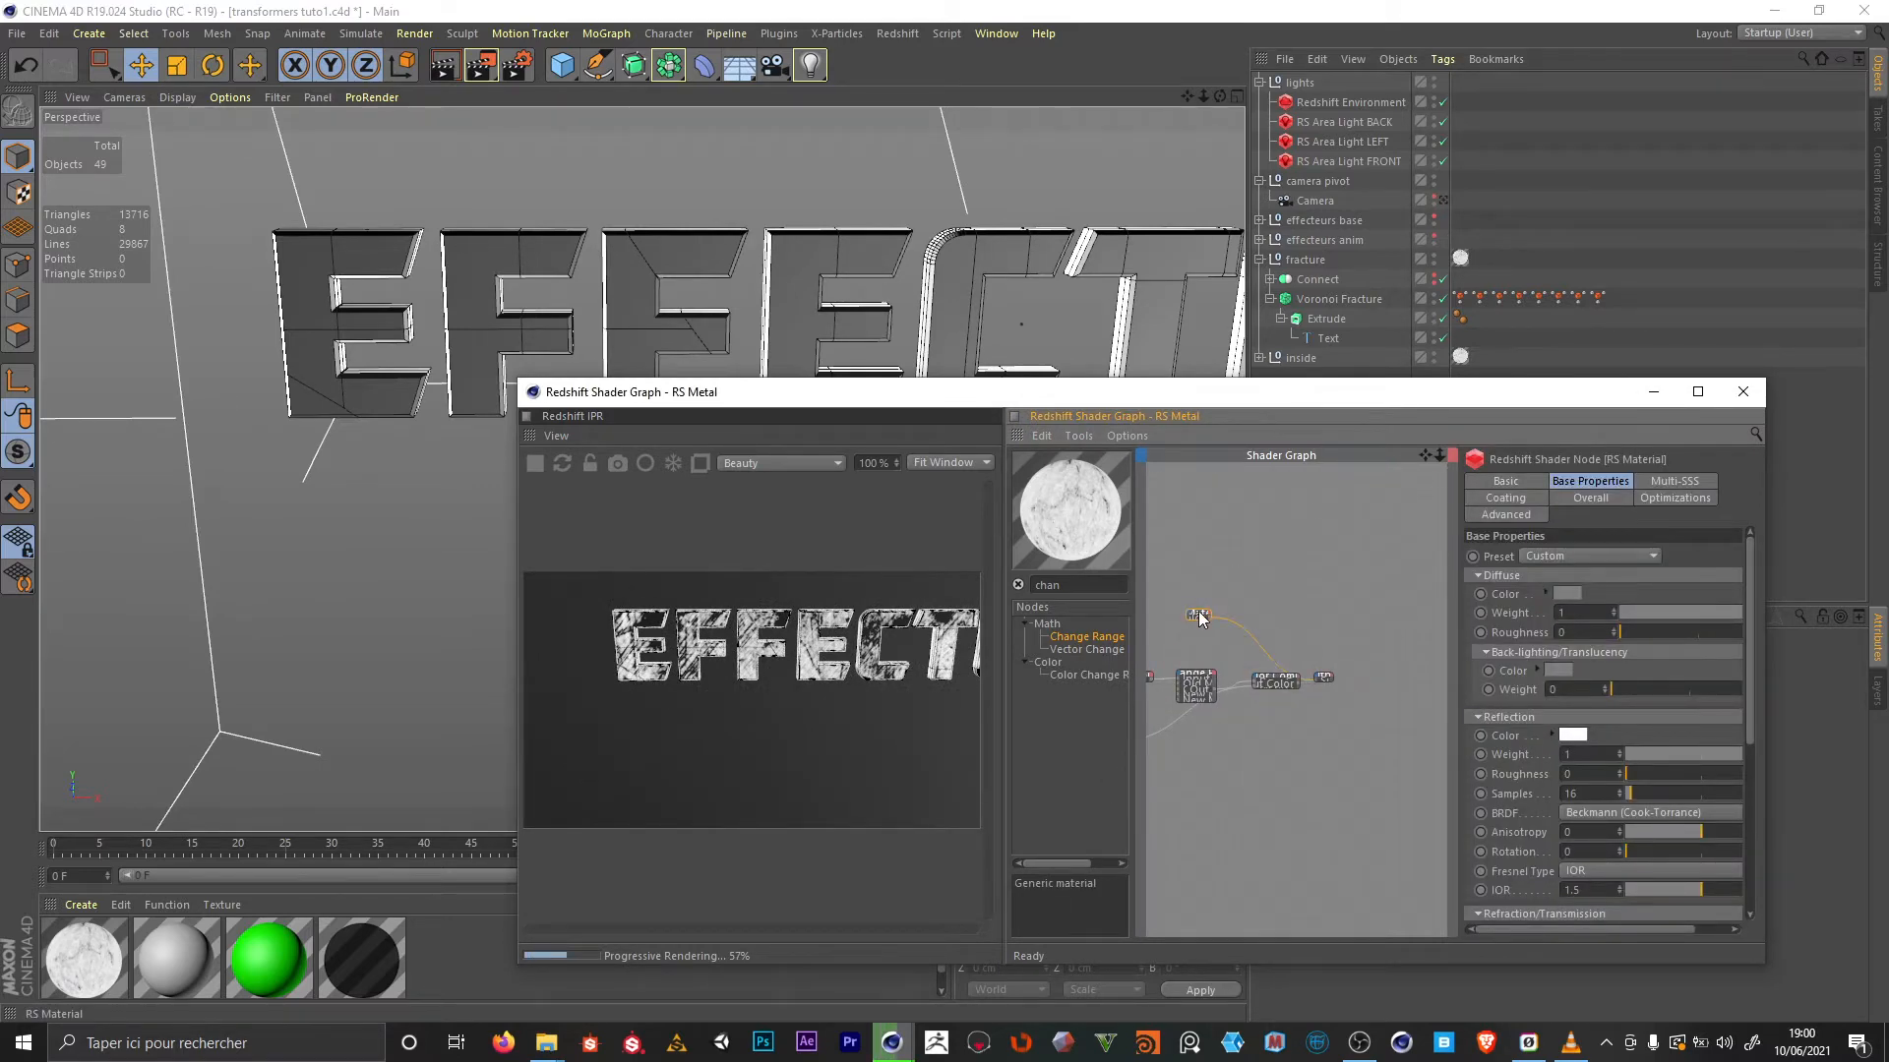
Apply the Iron preset to the RS Material
left_click_drag(658, 317, 621, 504, "alt")
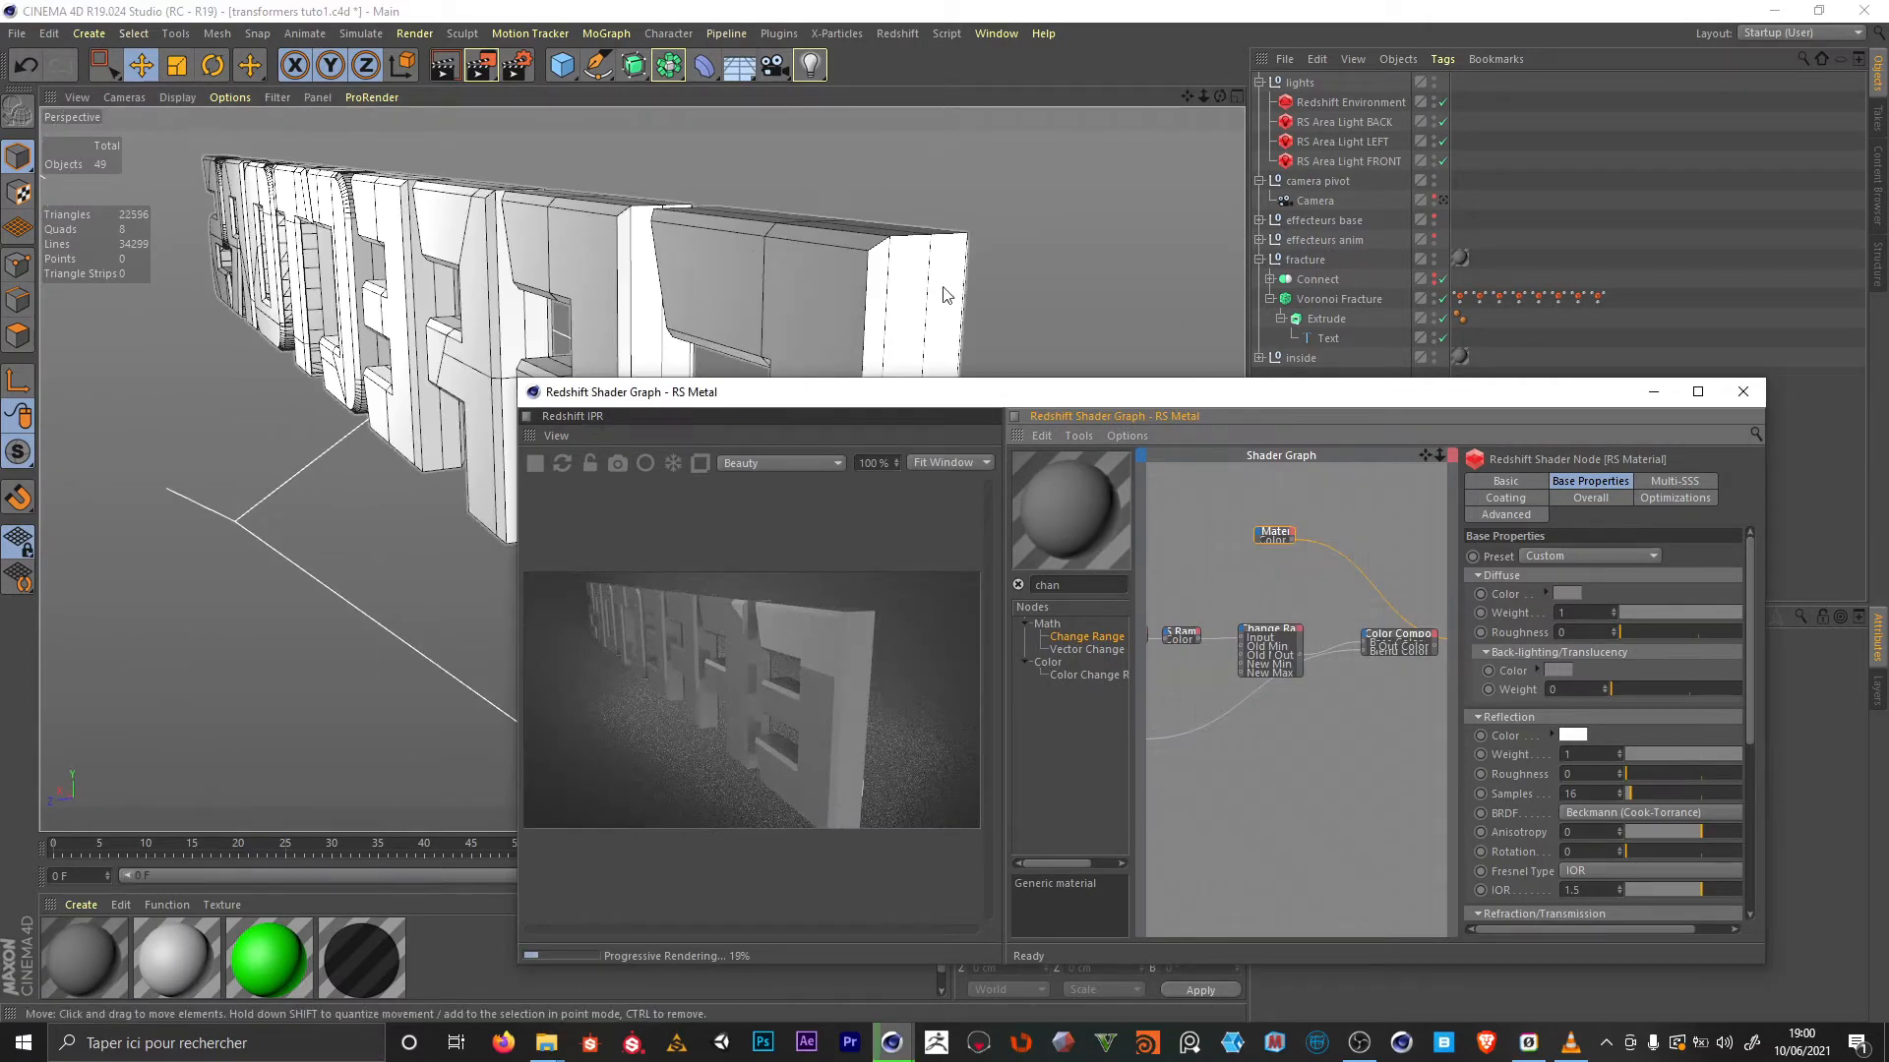
left_click(1043, 401)
left_click(1568, 553)
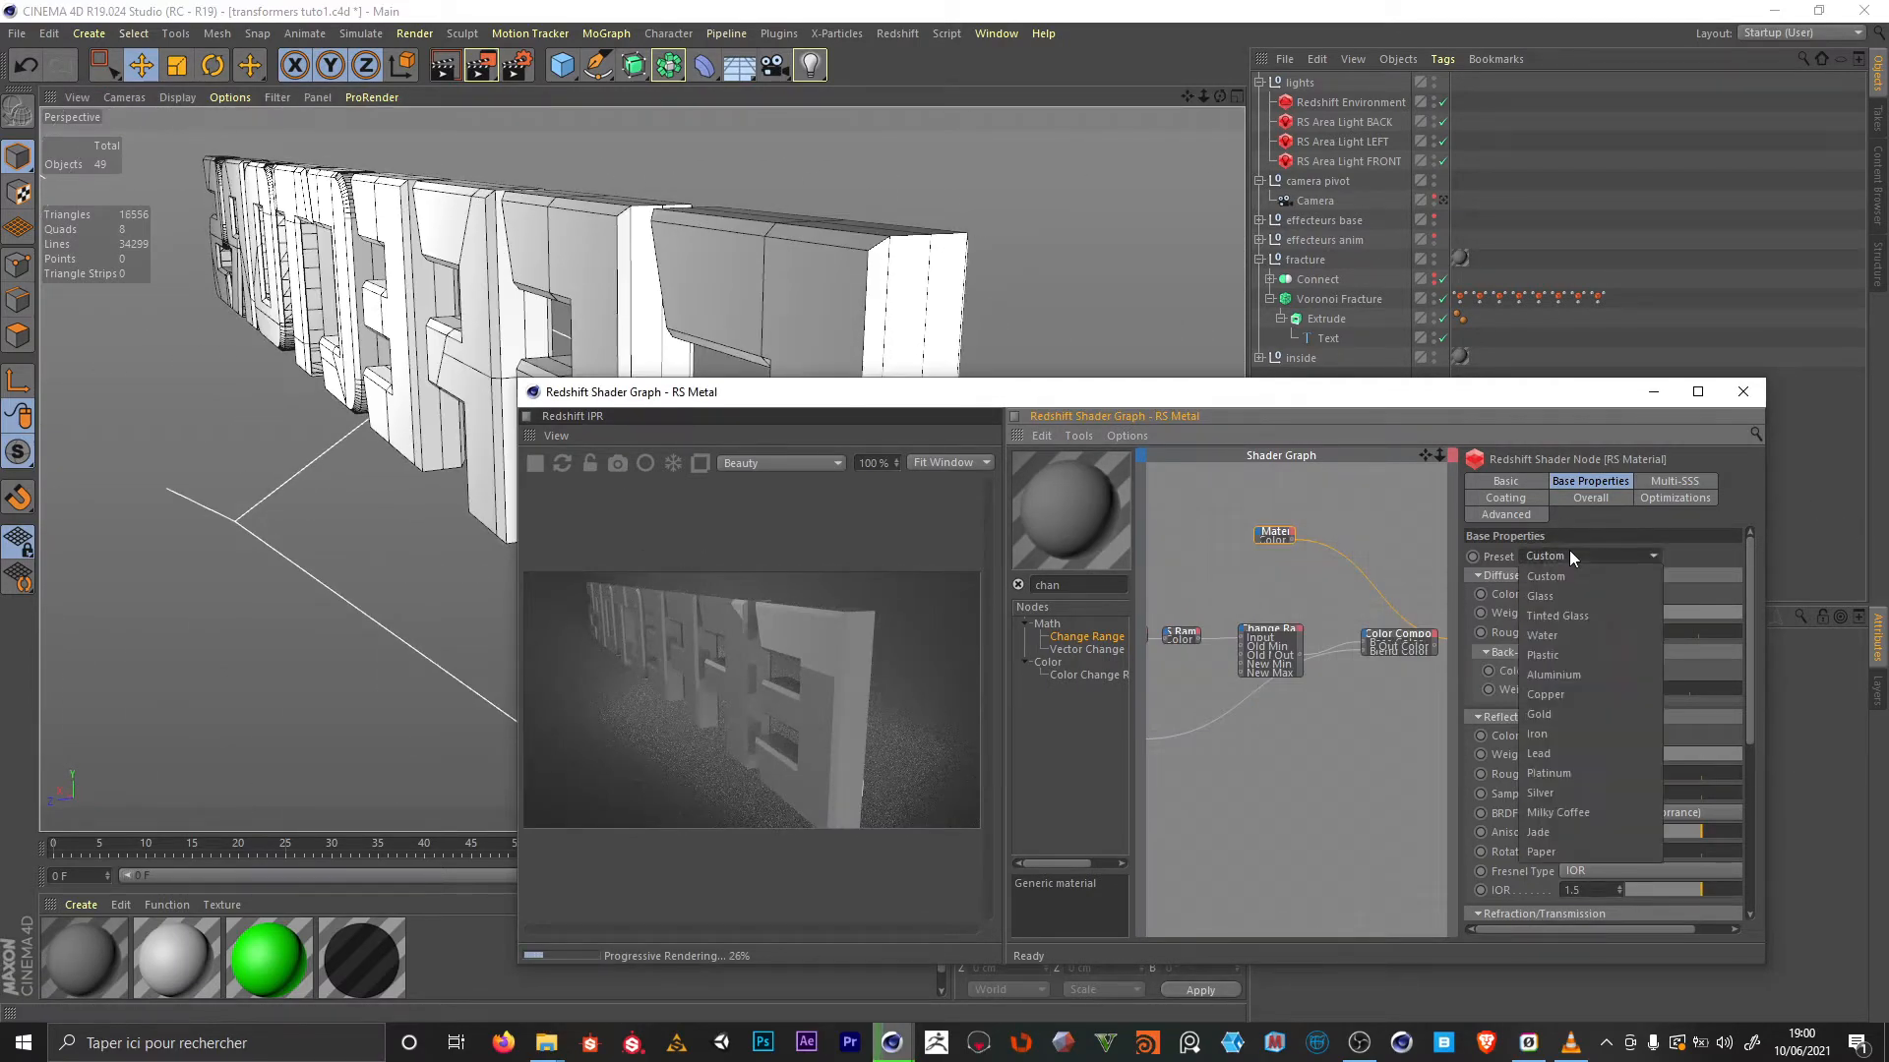
left_click(1579, 734)
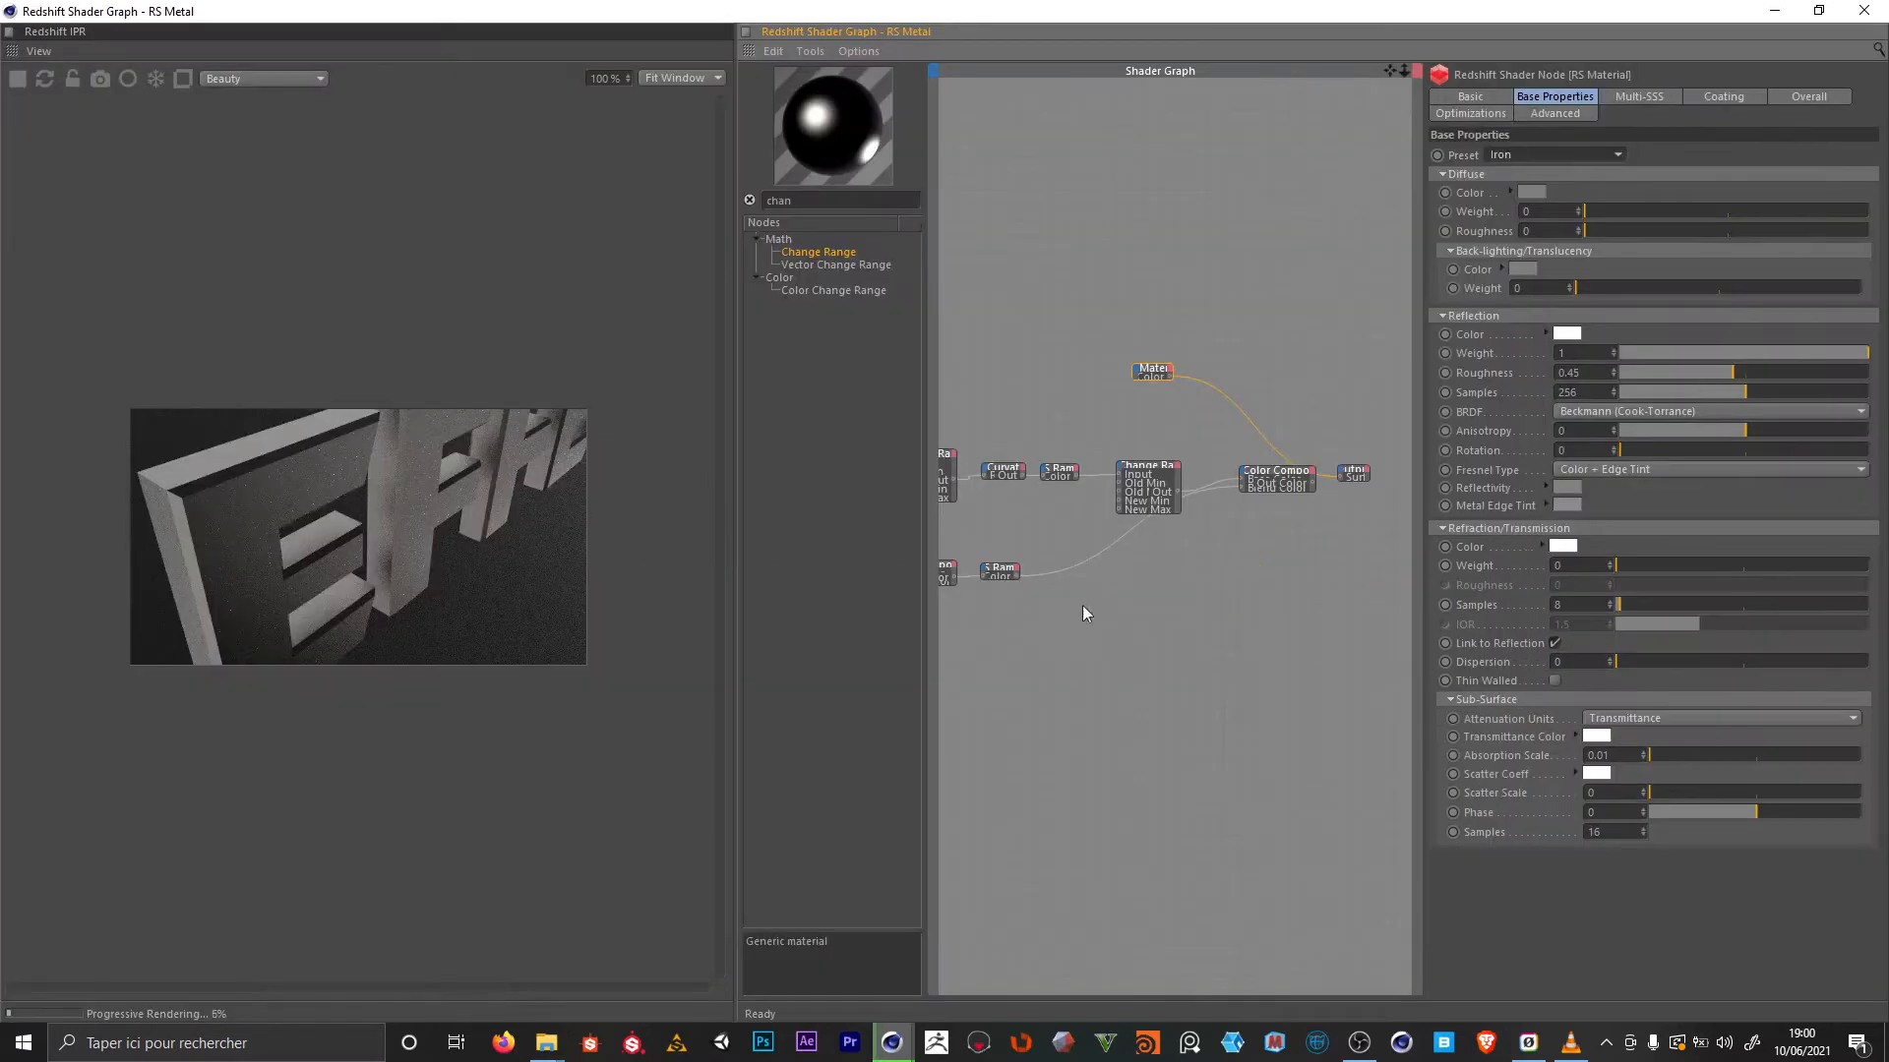
Duplicate the Iron RS Material just below the original, connect the copy to the Output, and apply the Plastic preset
scroll(305, 494, "up", 5)
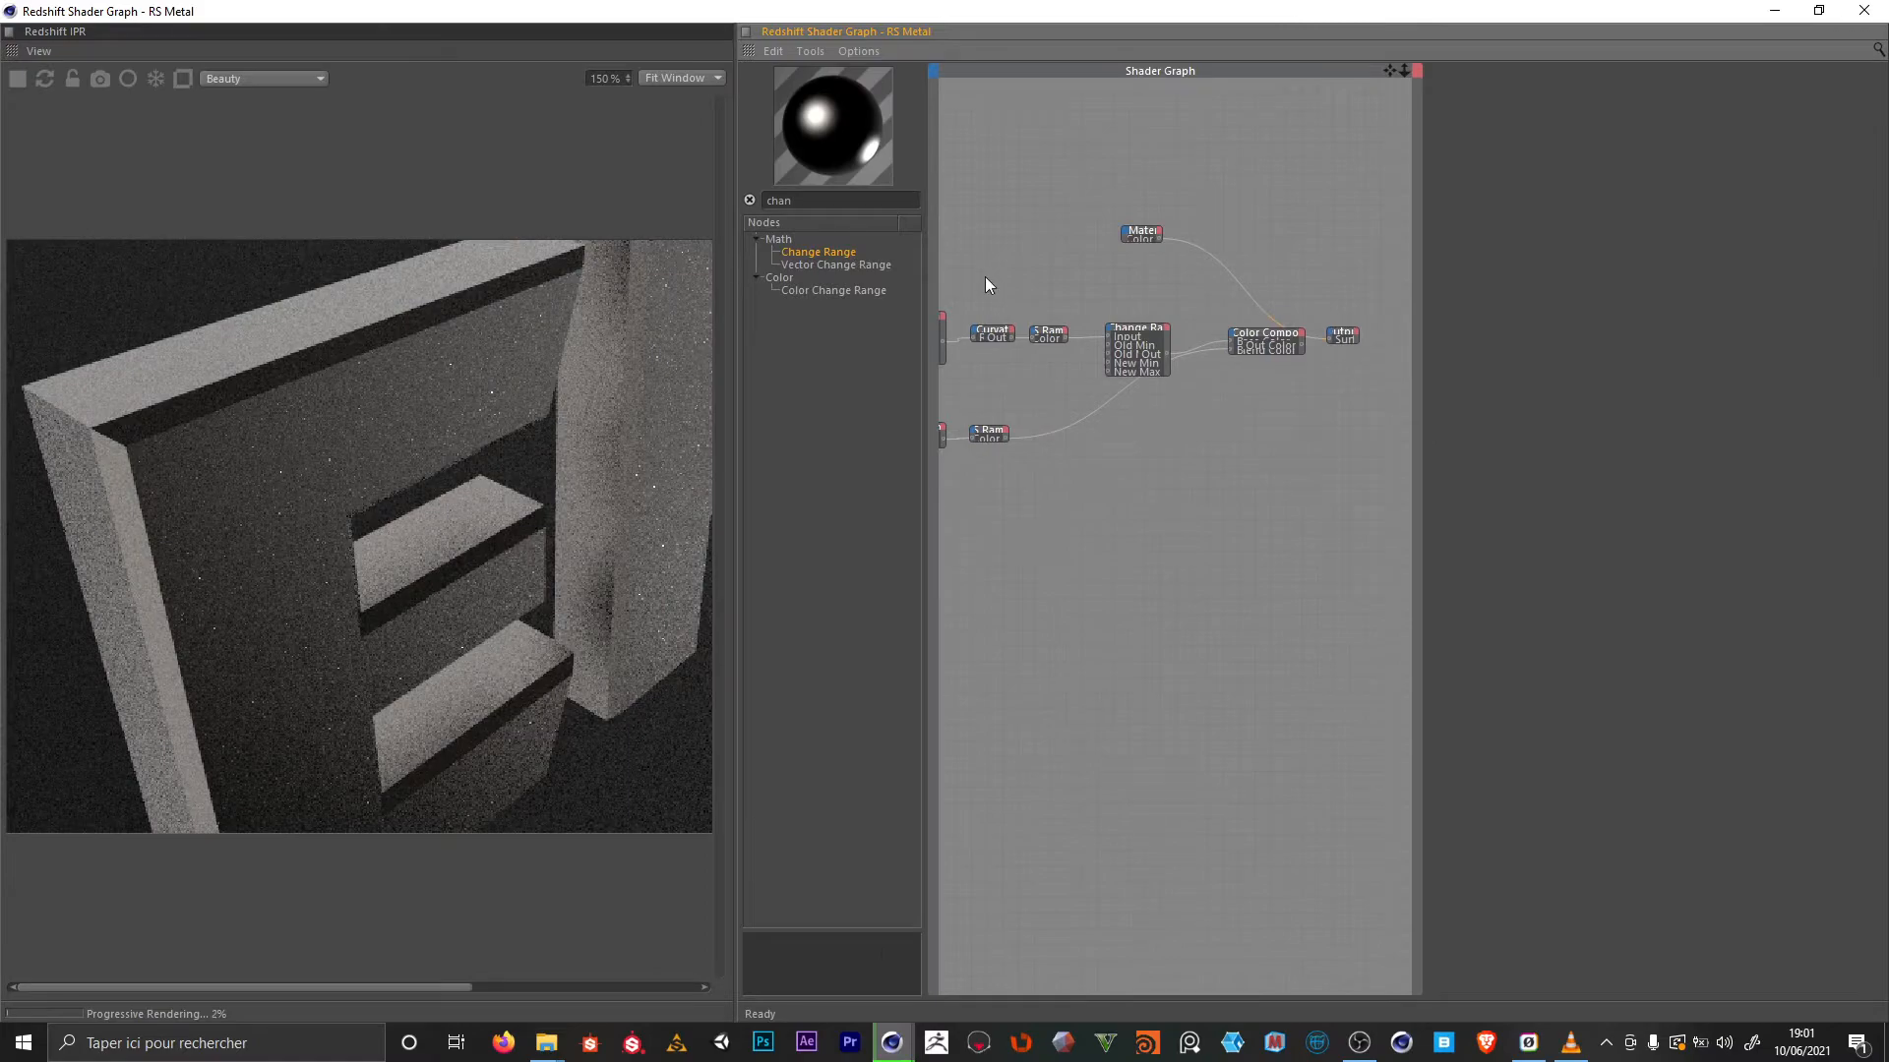
left_click_drag(1153, 243, 1157, 283)
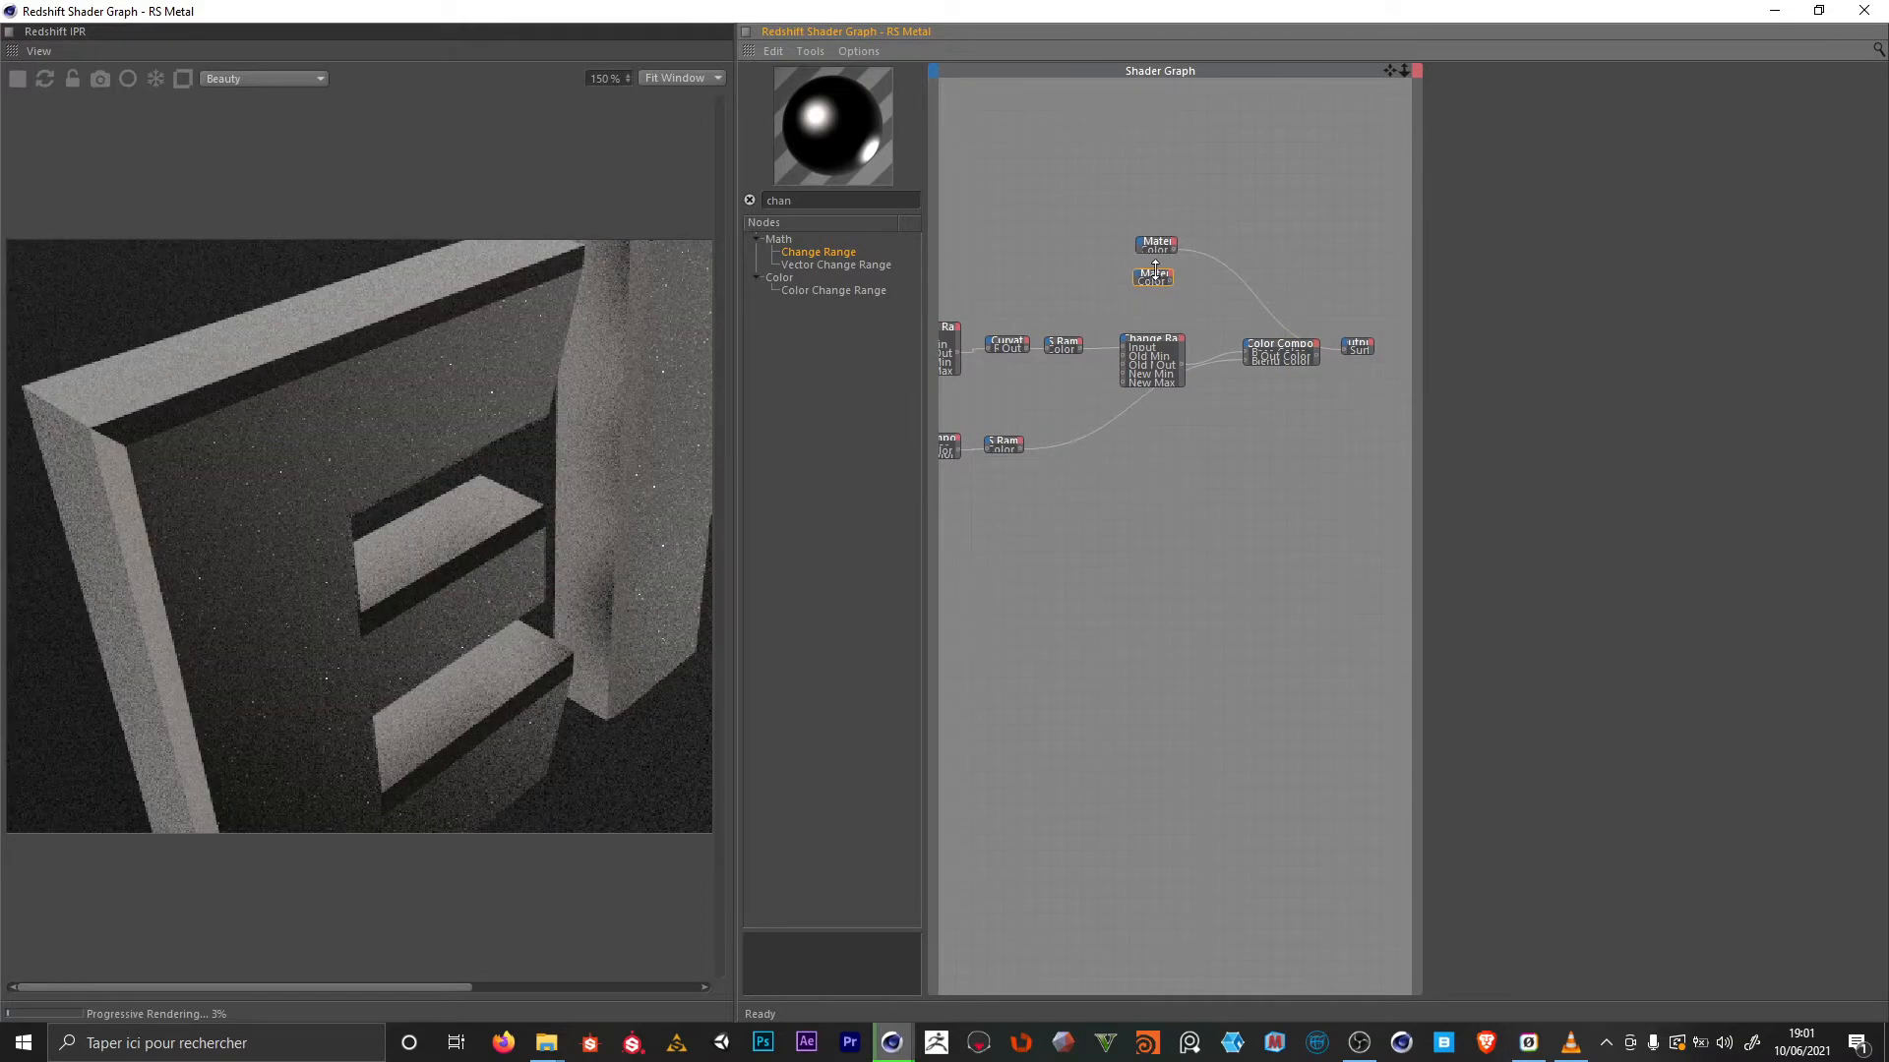
left_click(1511, 156)
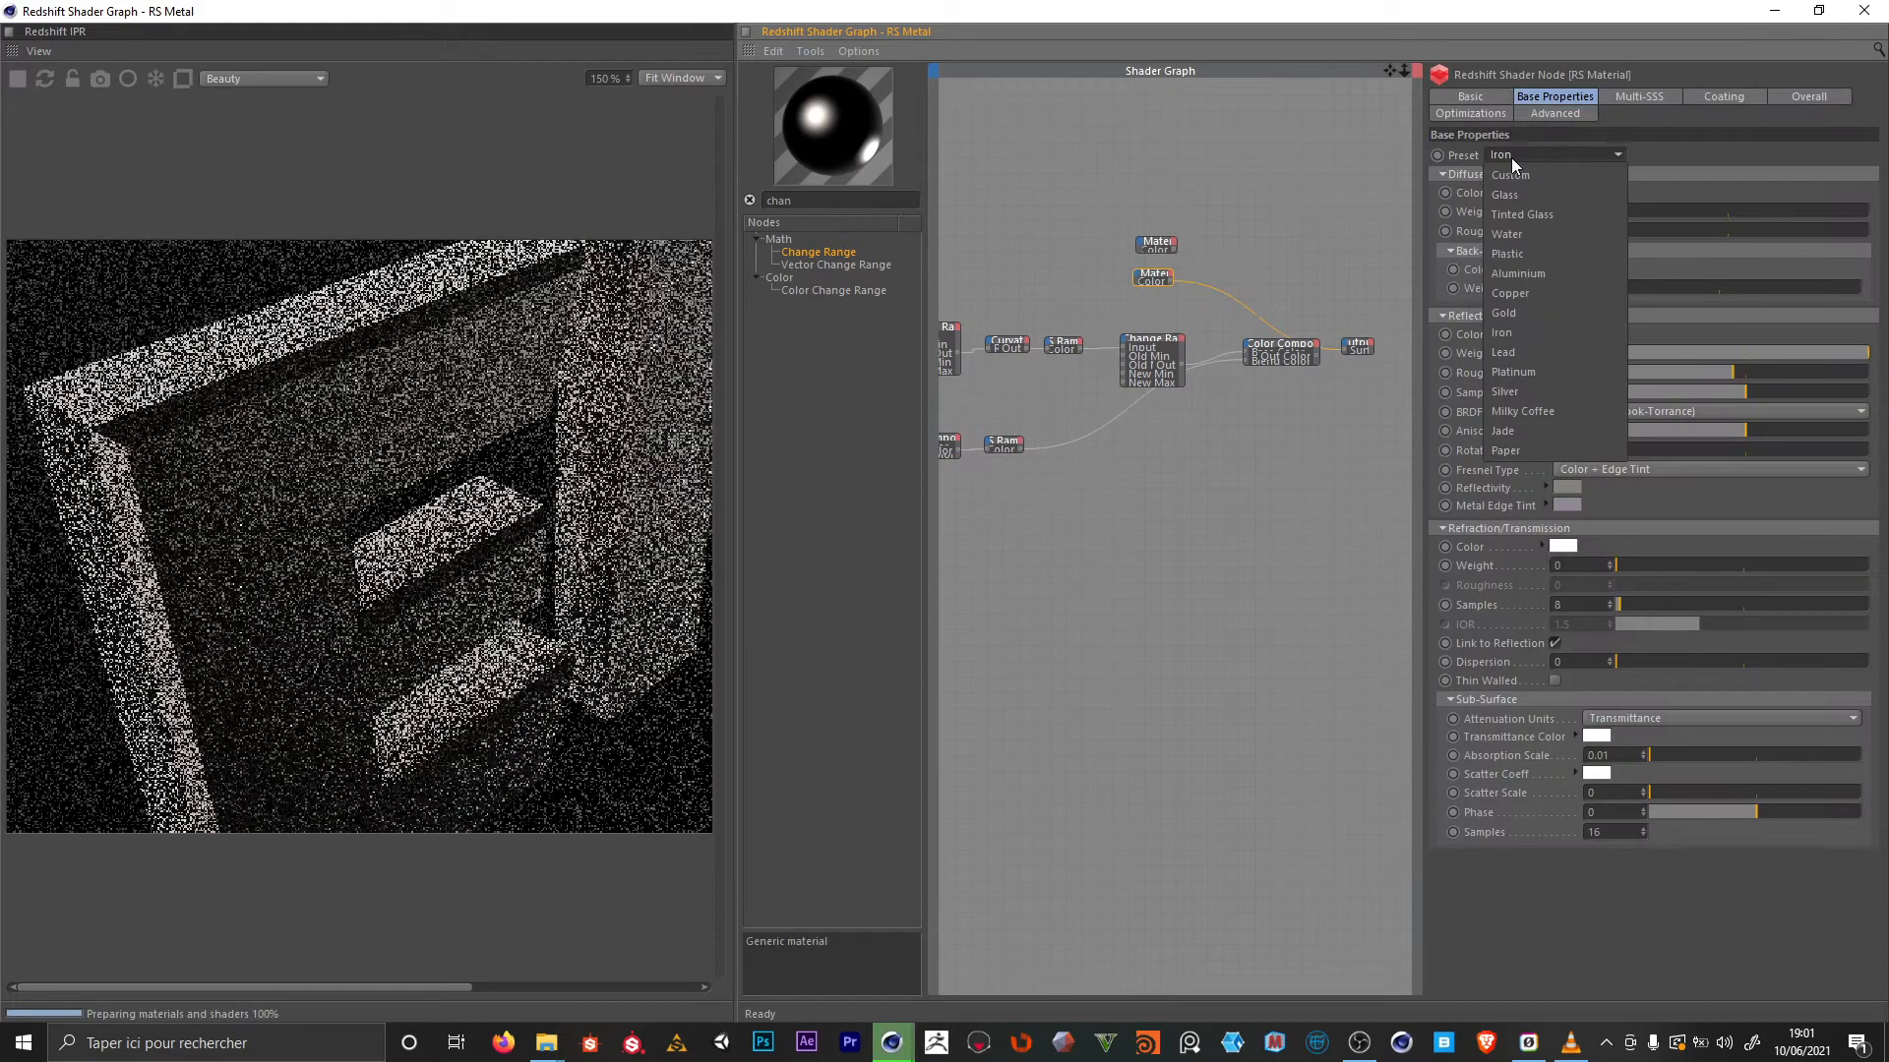
left_click(1513, 255)
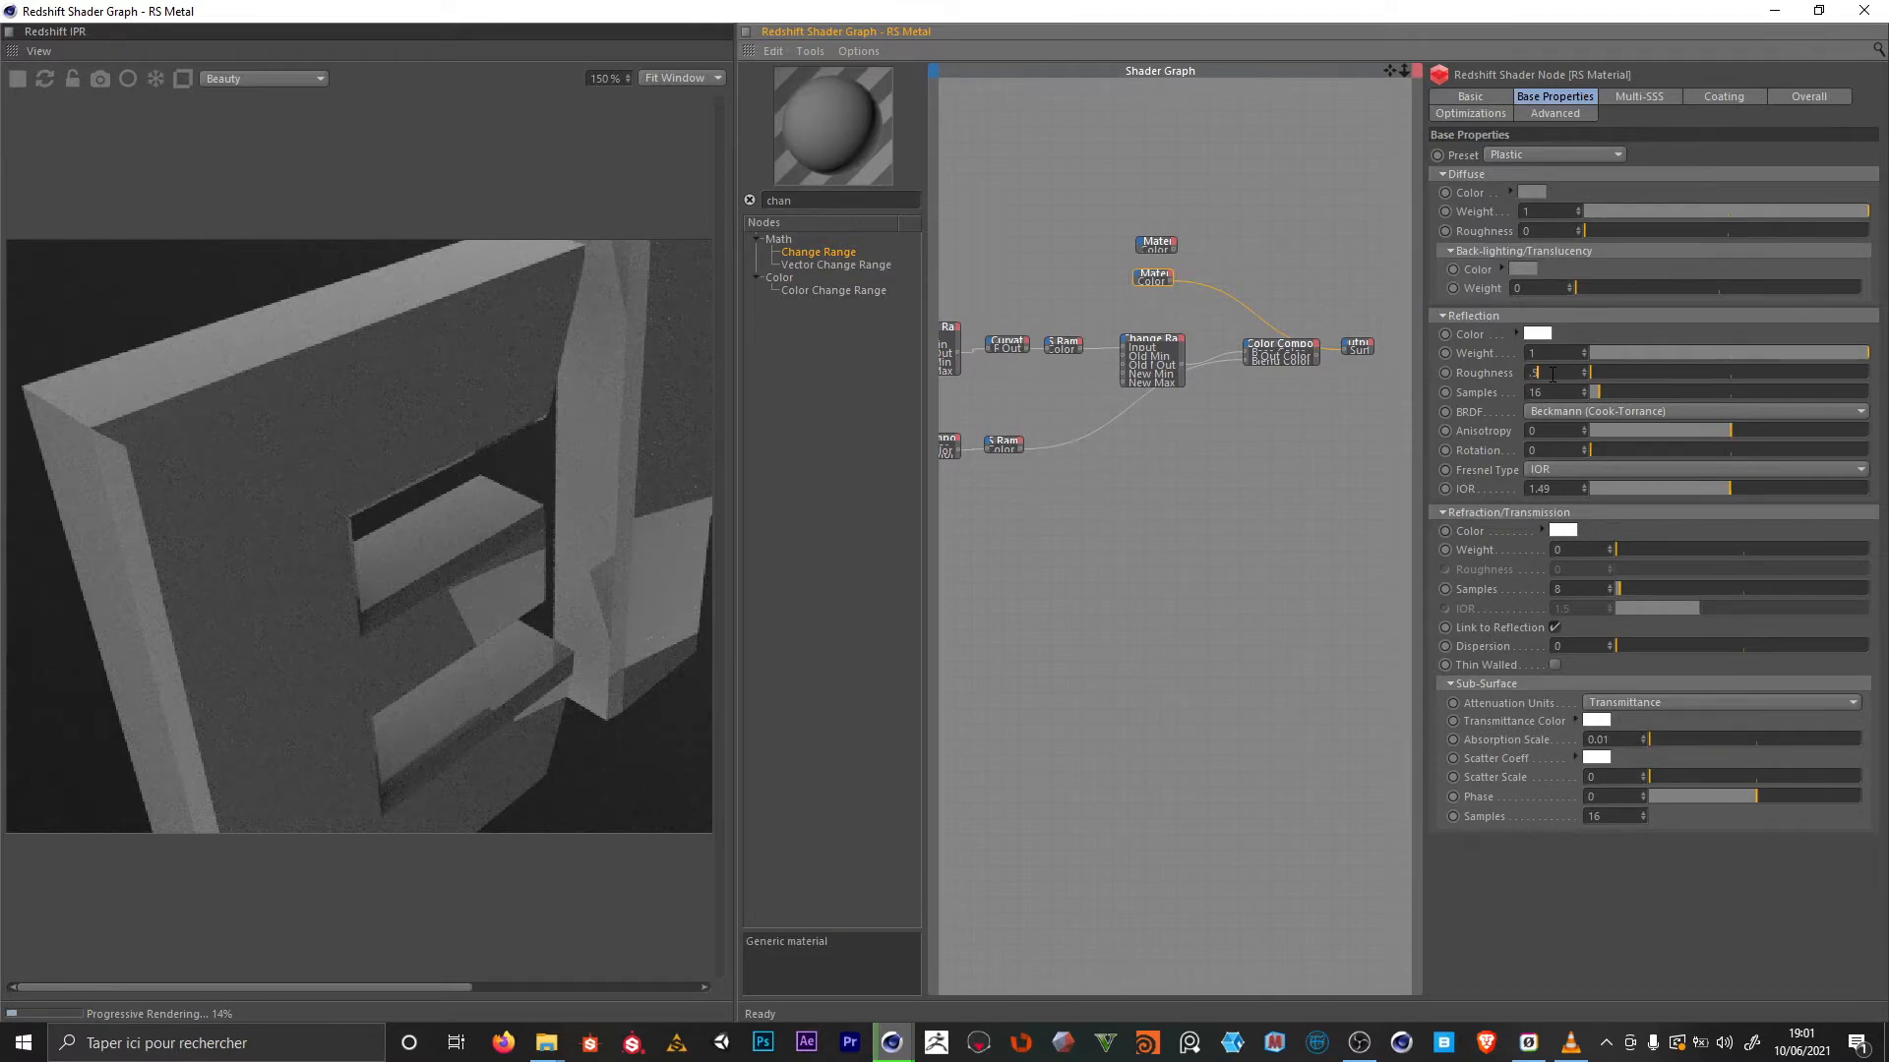
Set the reflection Roughness and Weight of the Plastic material to 0.5
left_click(1156, 242)
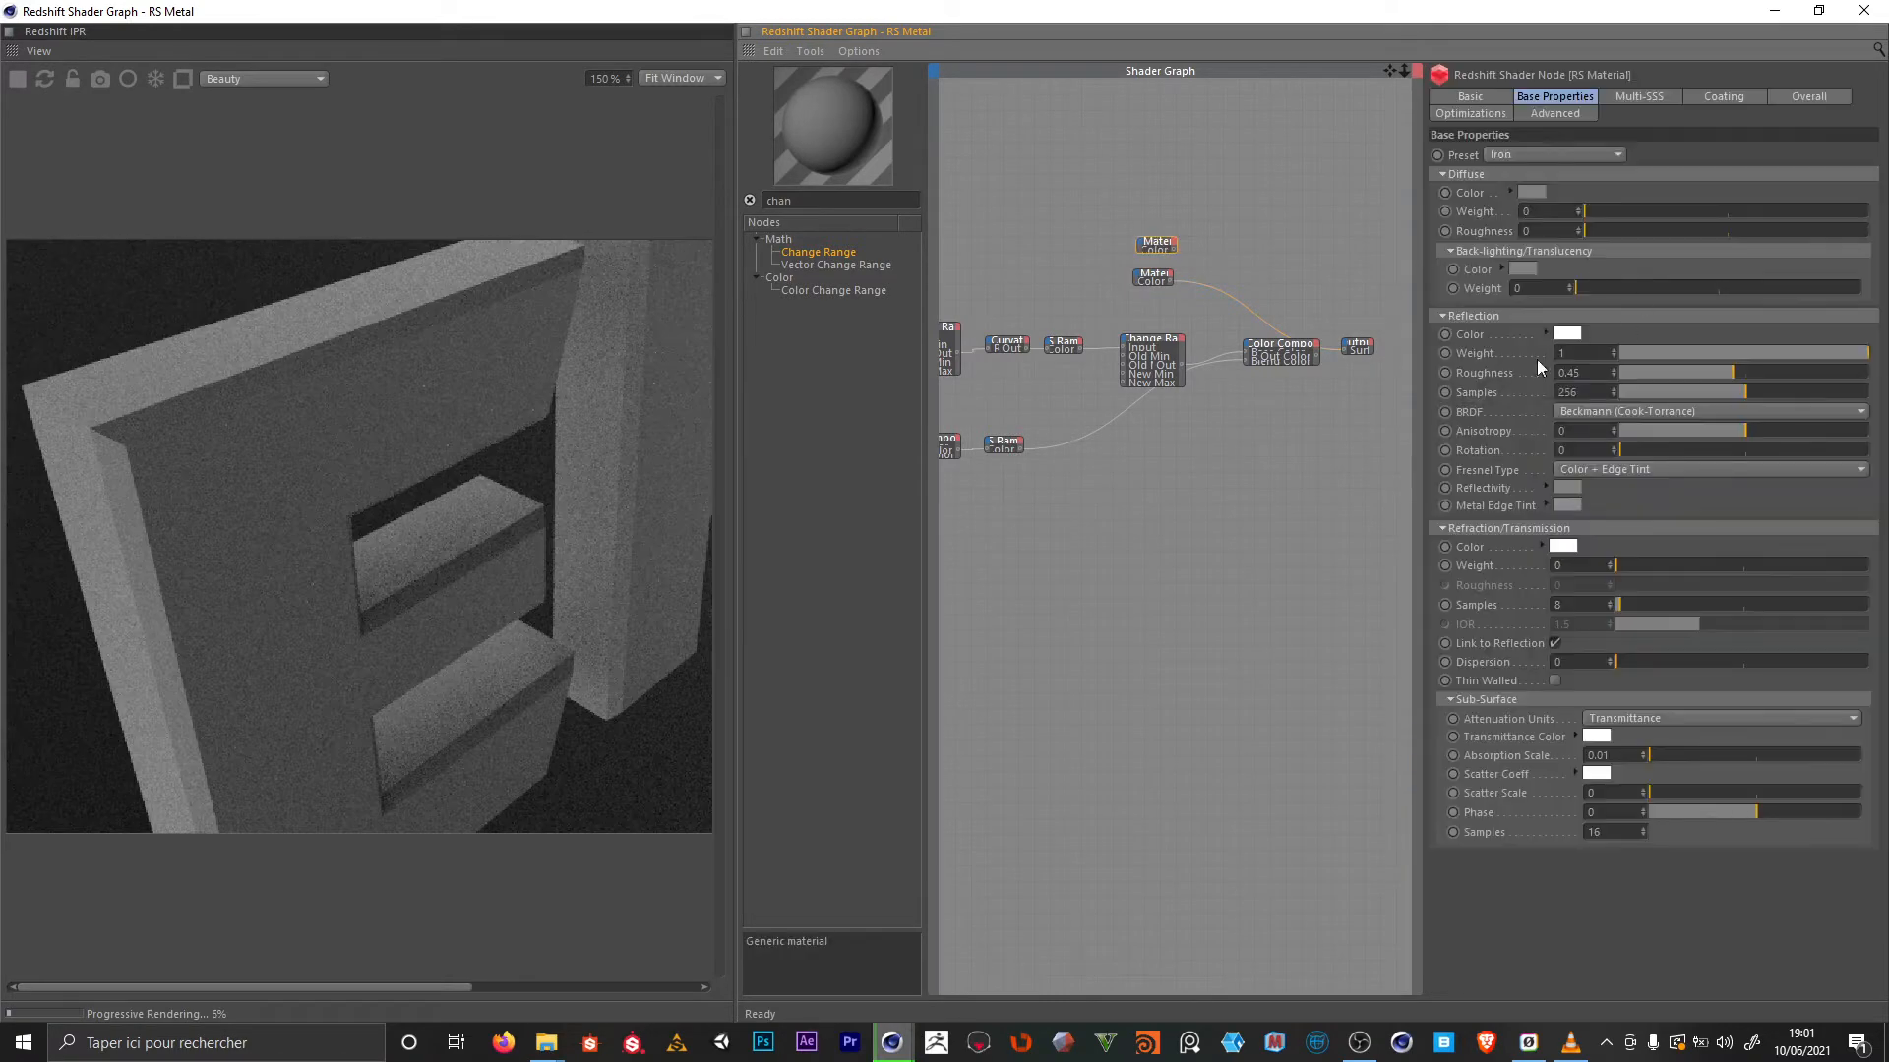
left_click(1163, 280)
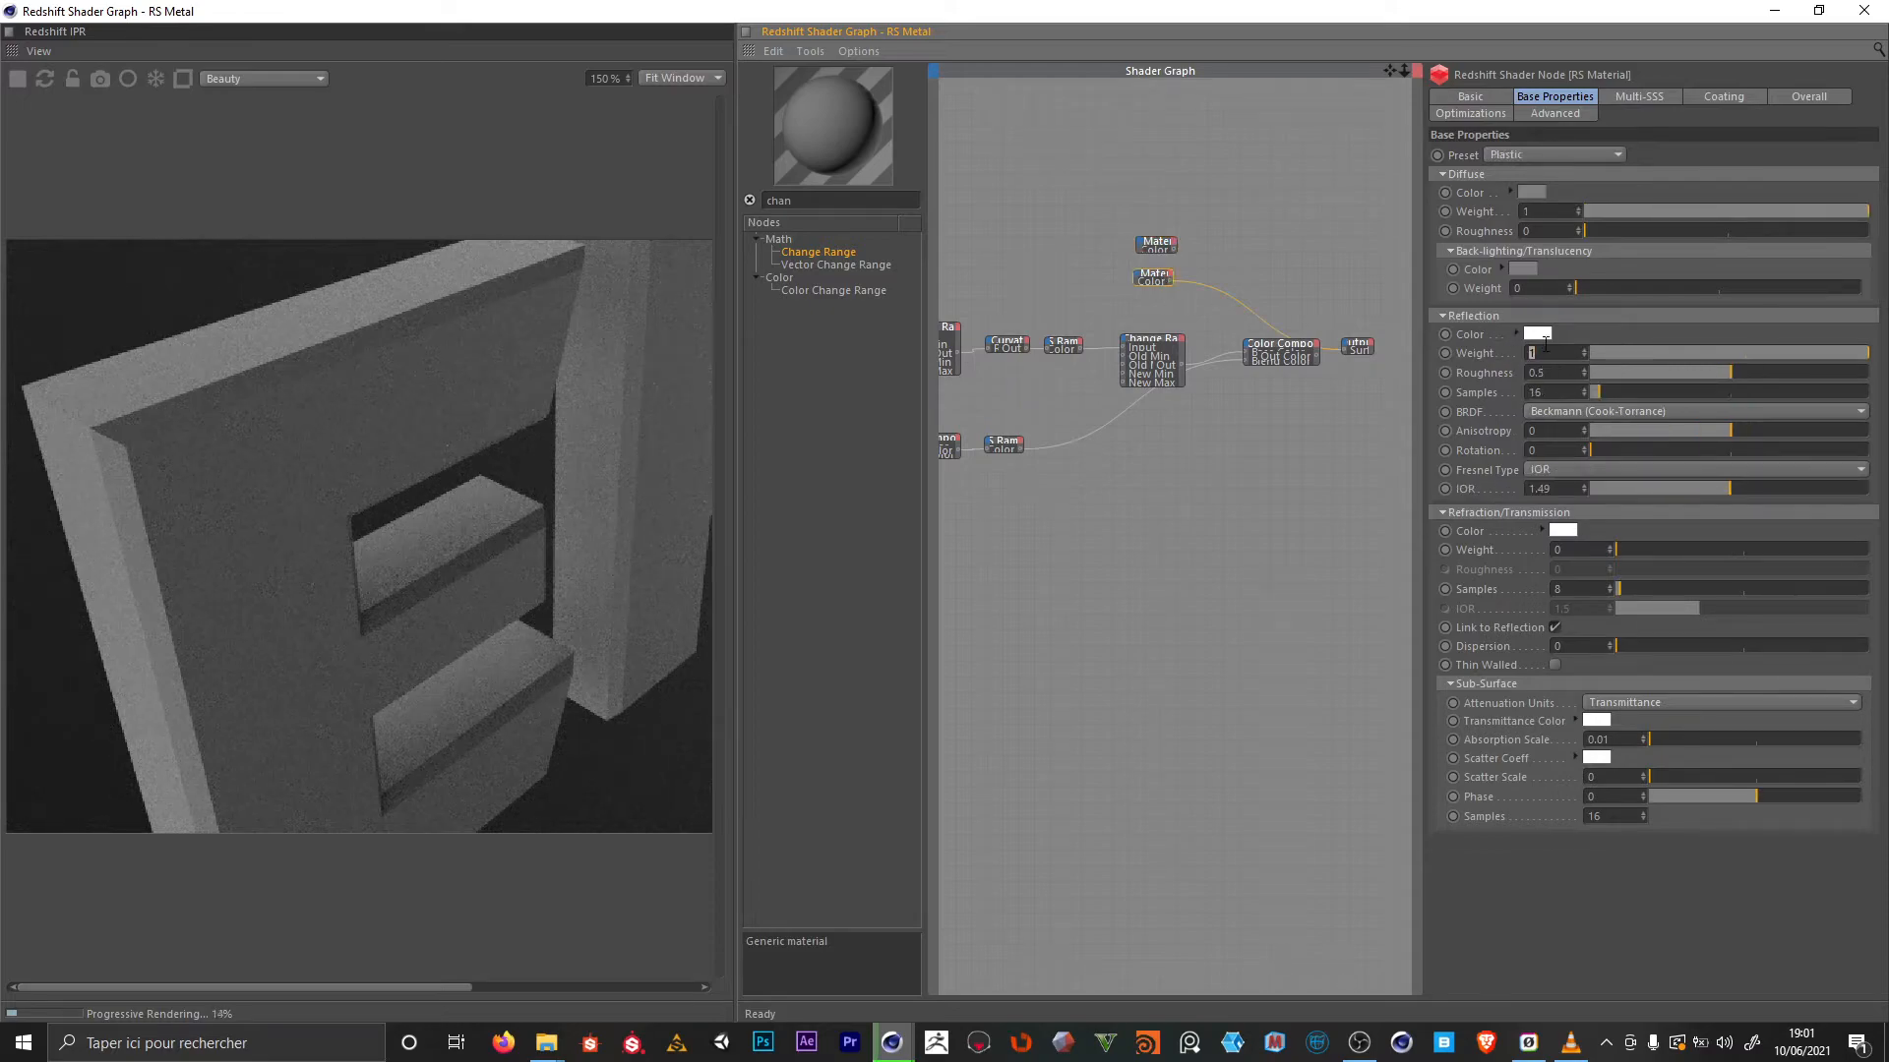
key("Return")
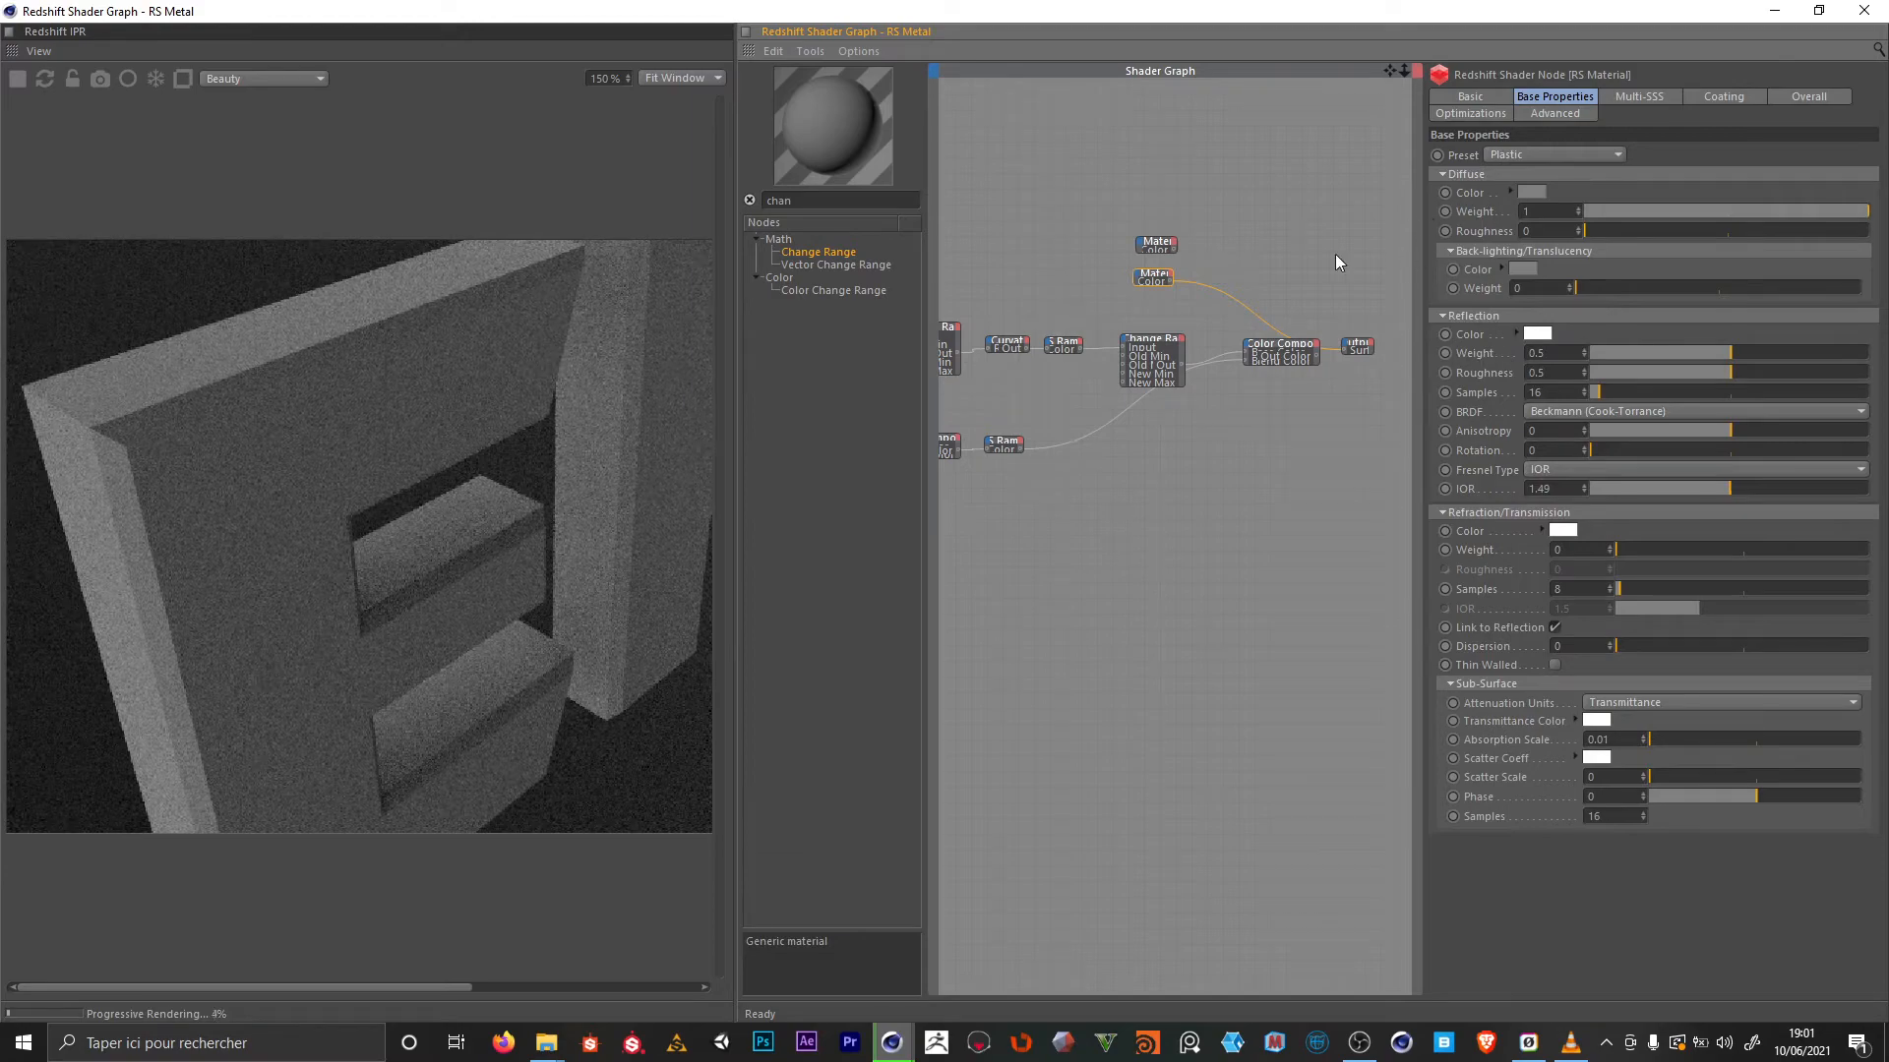
Search the nodes for "mat" and add a Material Blender beside the two RS Materials
middle_click_drag(1230, 442, 1194, 416, "alt")
double_click(802, 197)
type("mat")
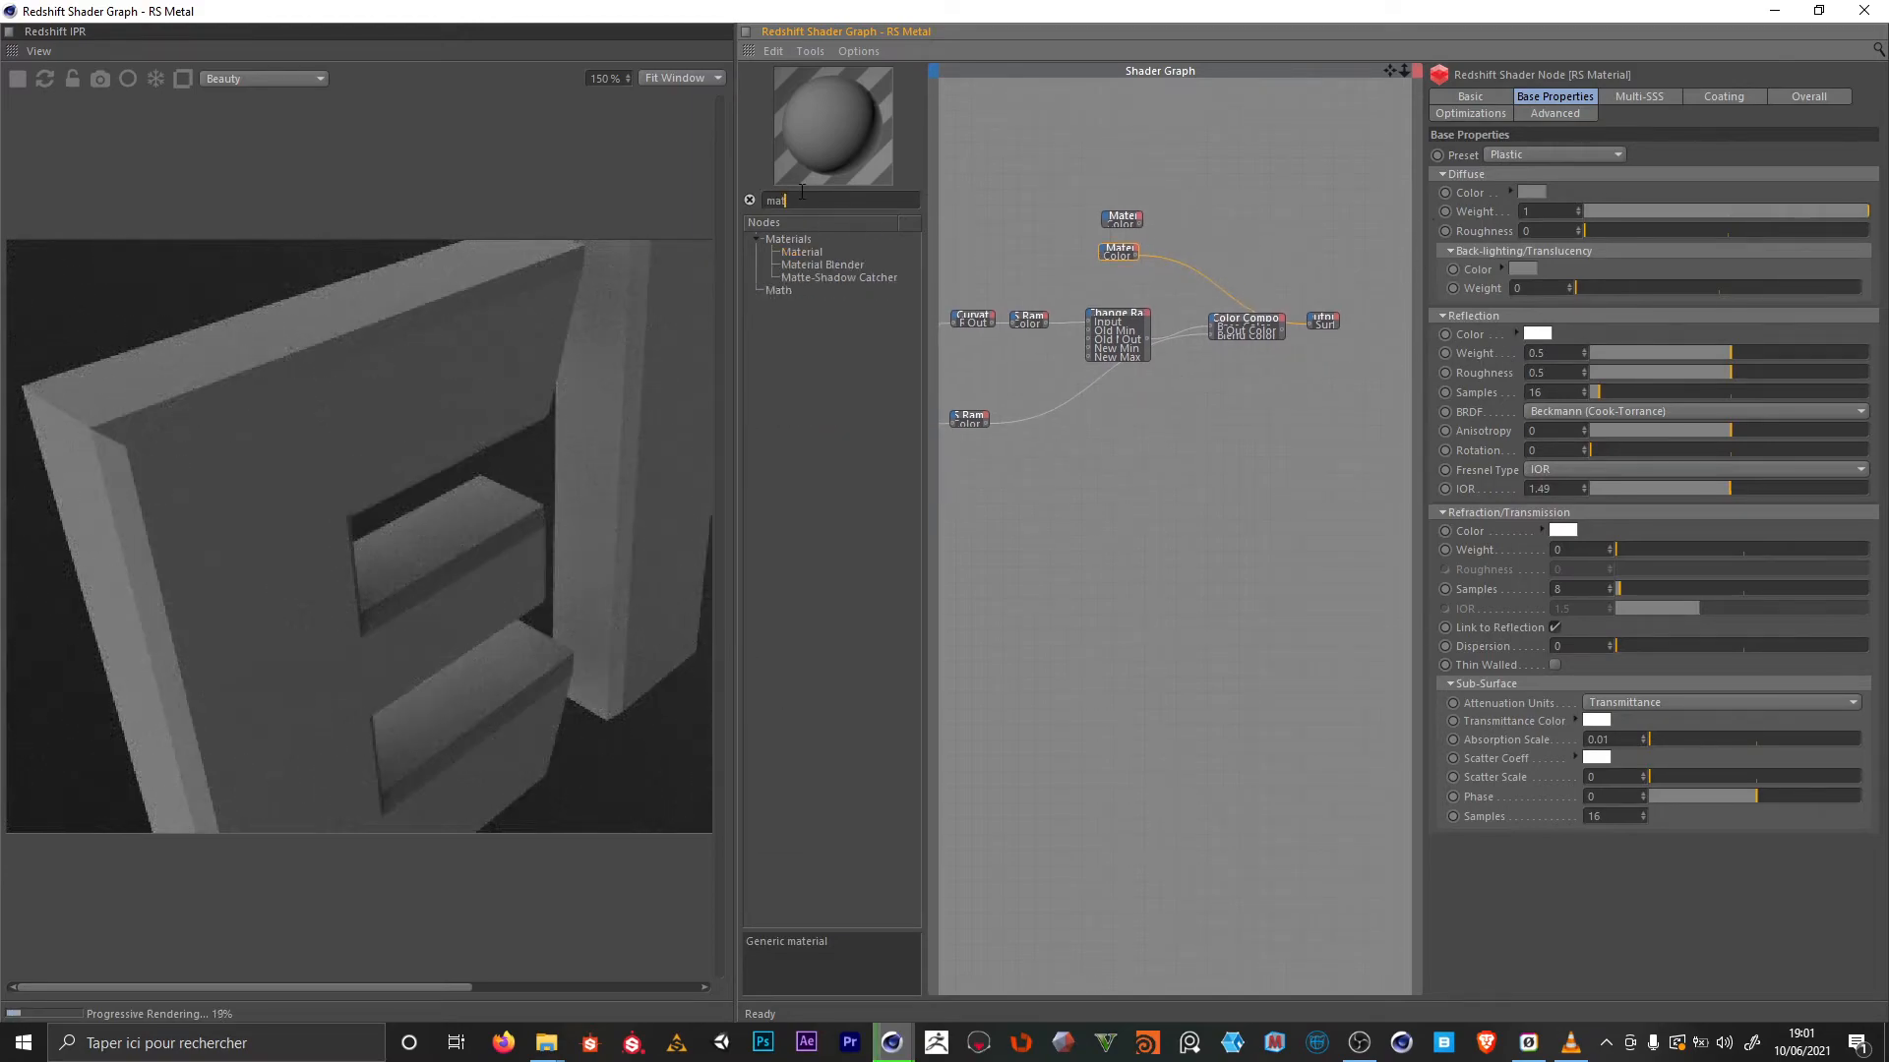
left_click_drag(788, 264, 1230, 197)
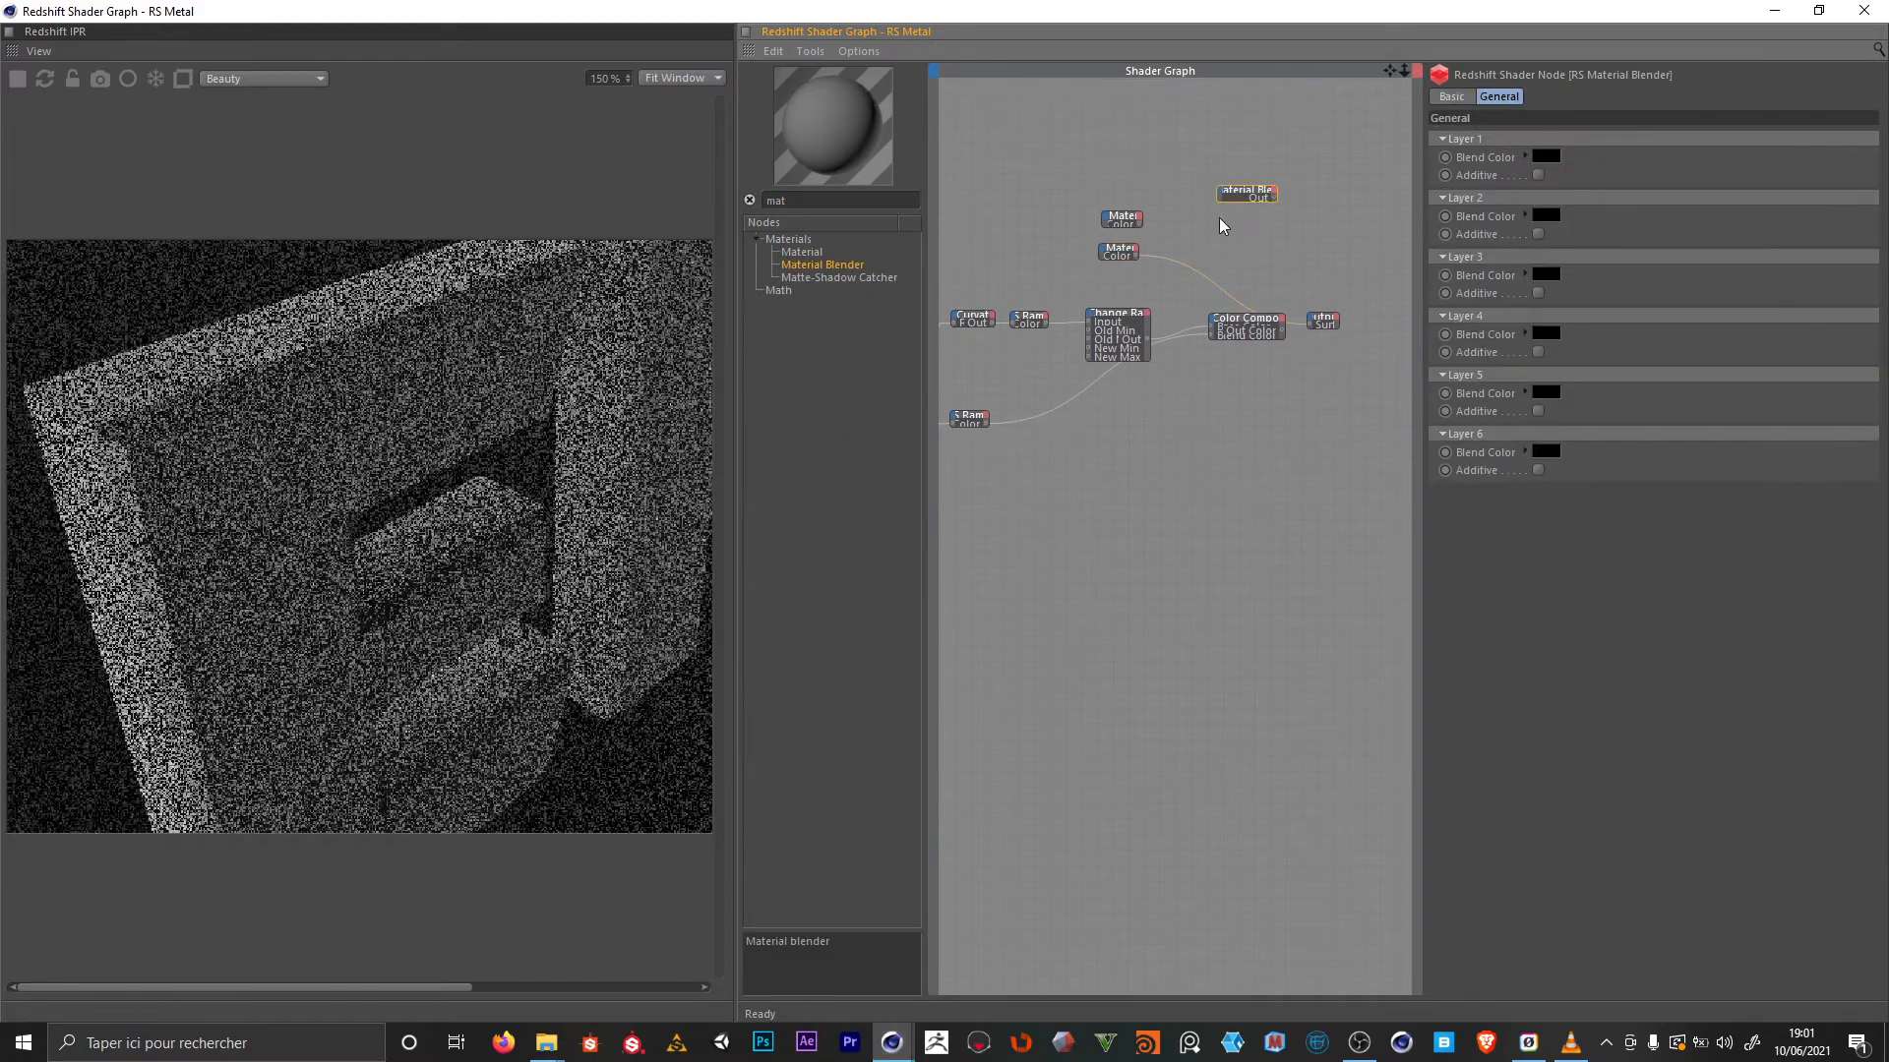
Connect the Iron material to the Material Blender's Base Color and the Plastic material to its Layer Color 1
scroll(1178, 205, "up", 5)
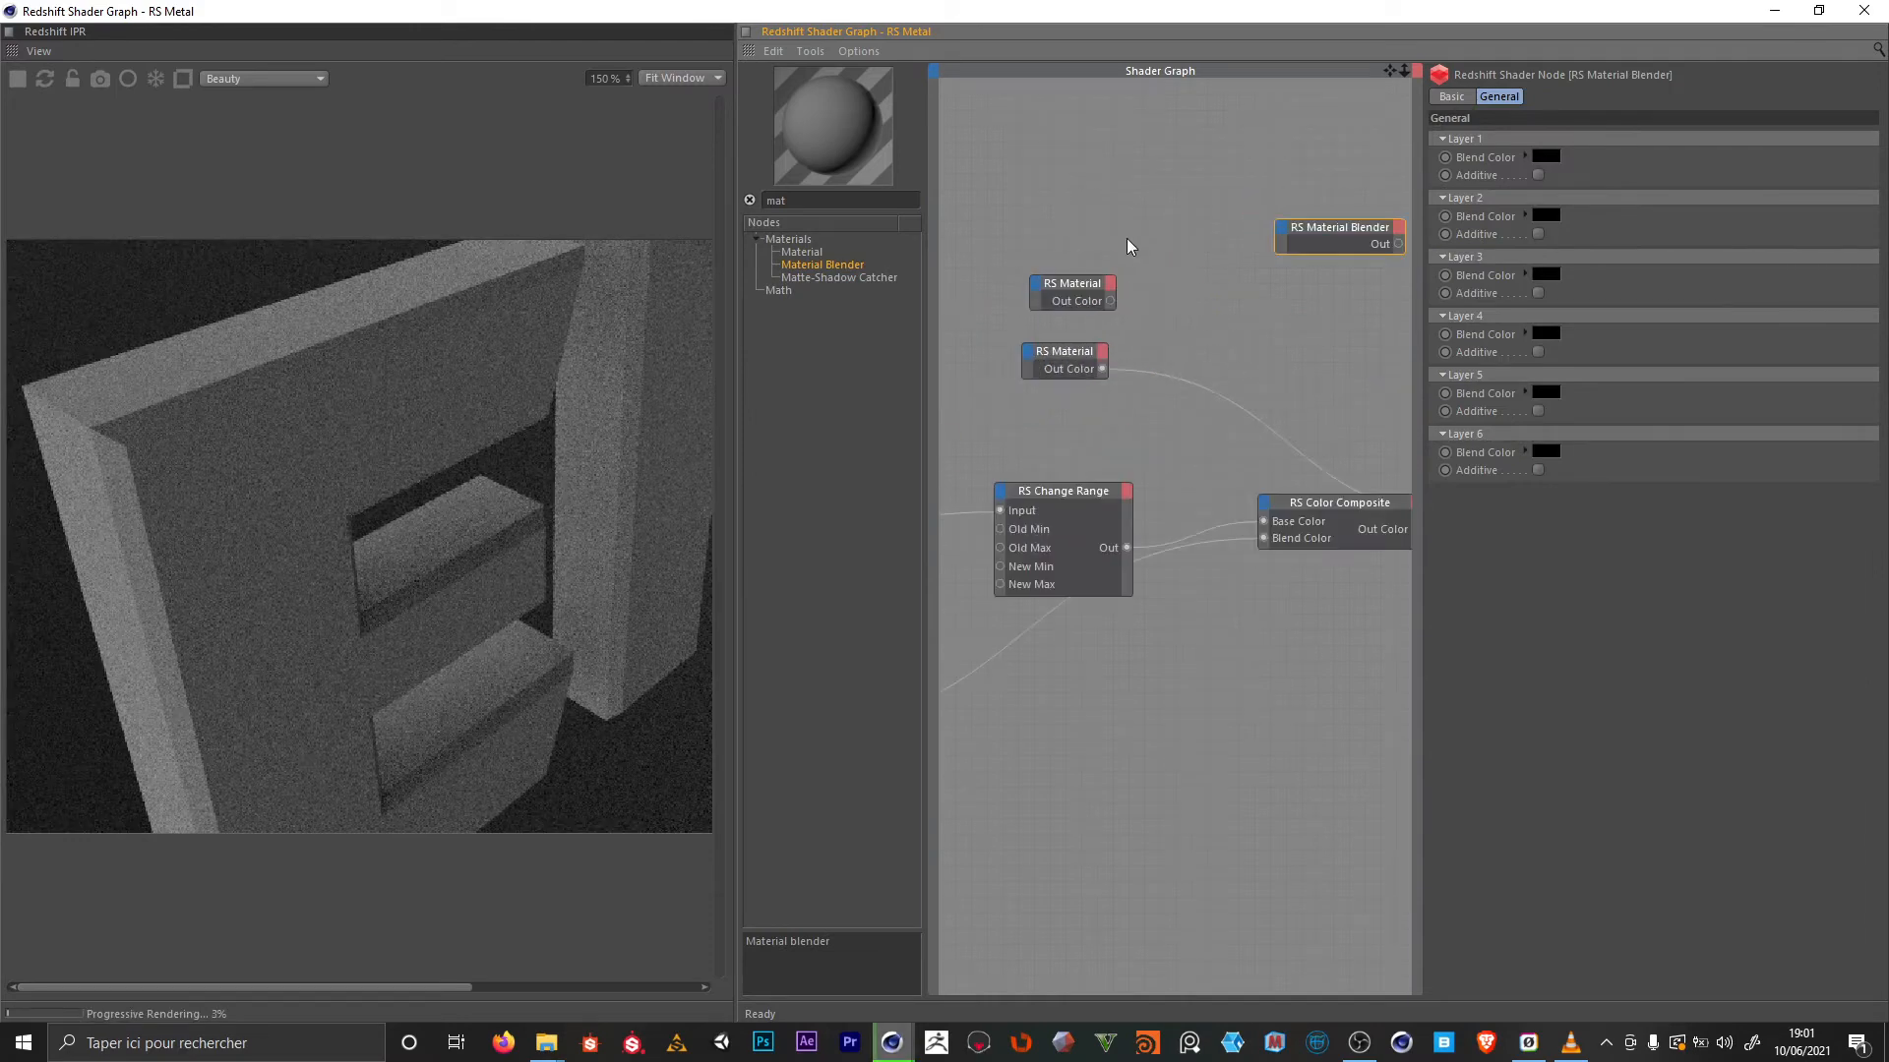
left_click_drag(1121, 303, 1287, 232)
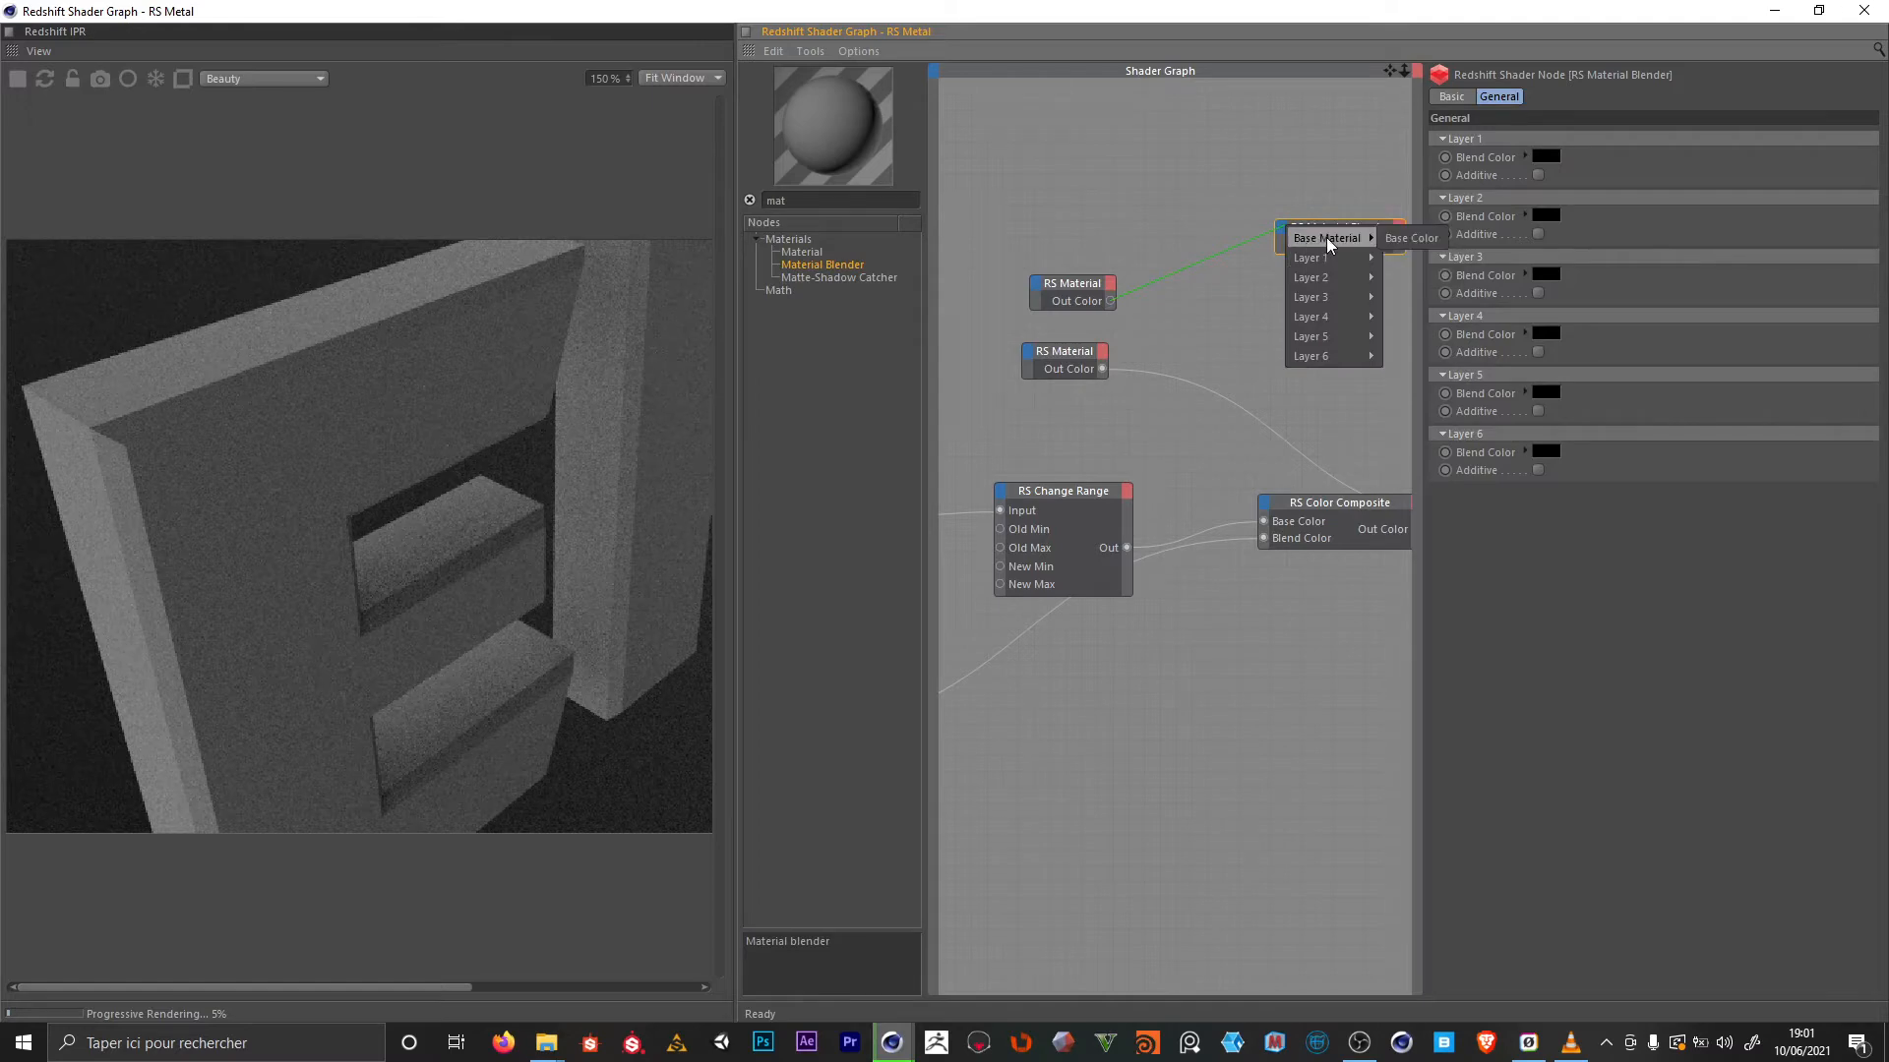
left_click(1401, 241)
left_click_drag(1318, 231, 1257, 275)
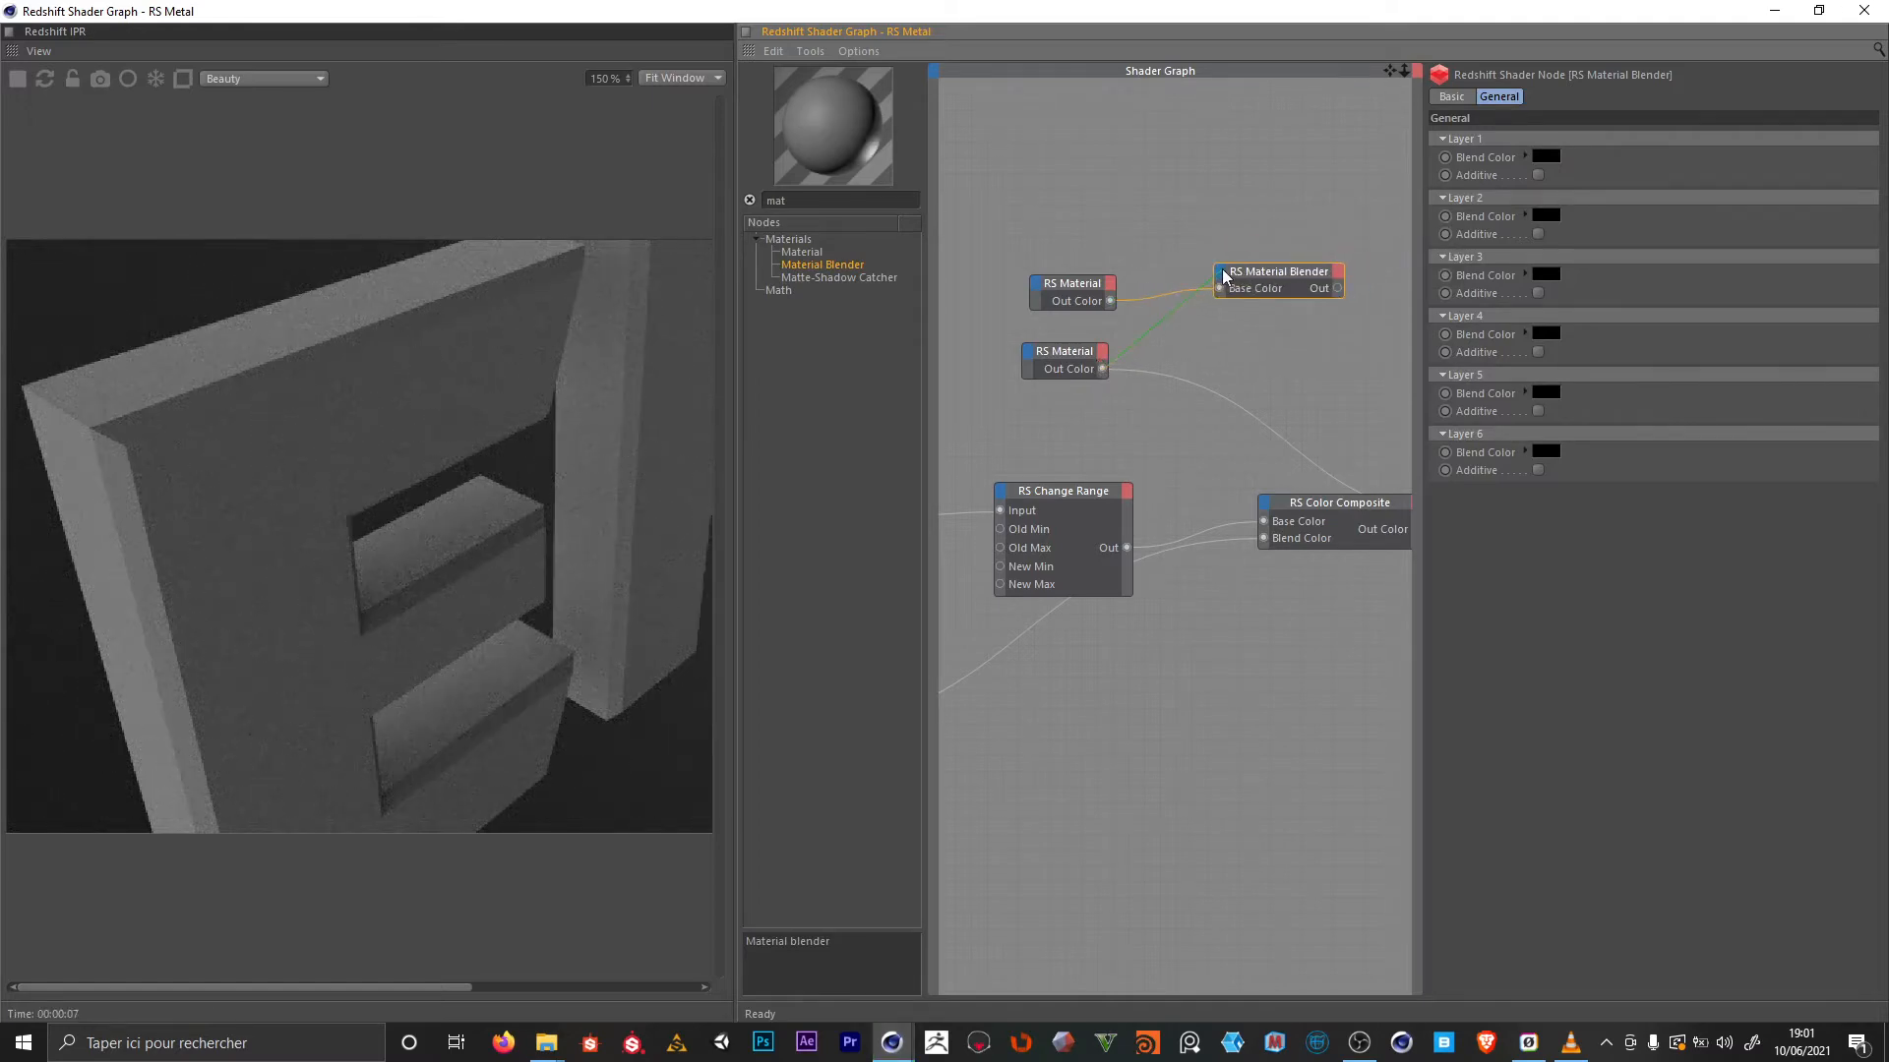
left_click(1223, 273)
mouse_move(1247, 302)
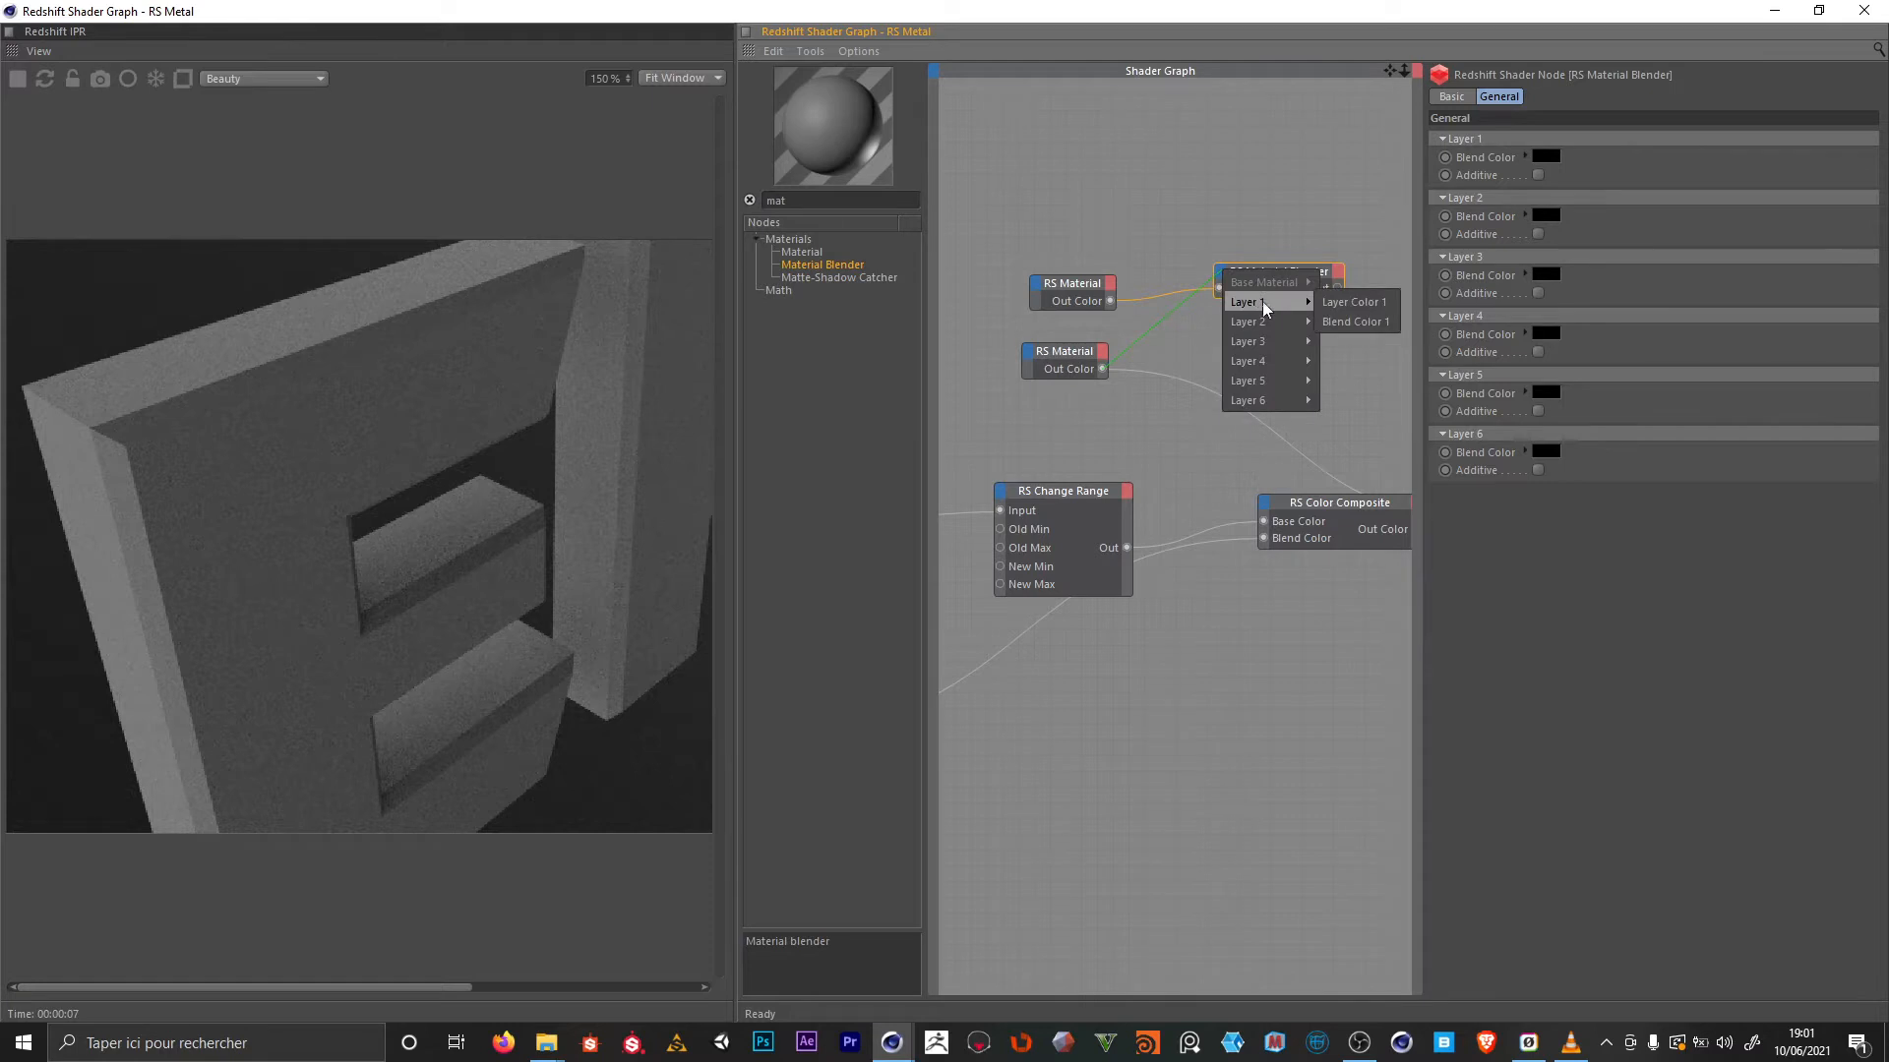
left_click(1373, 302)
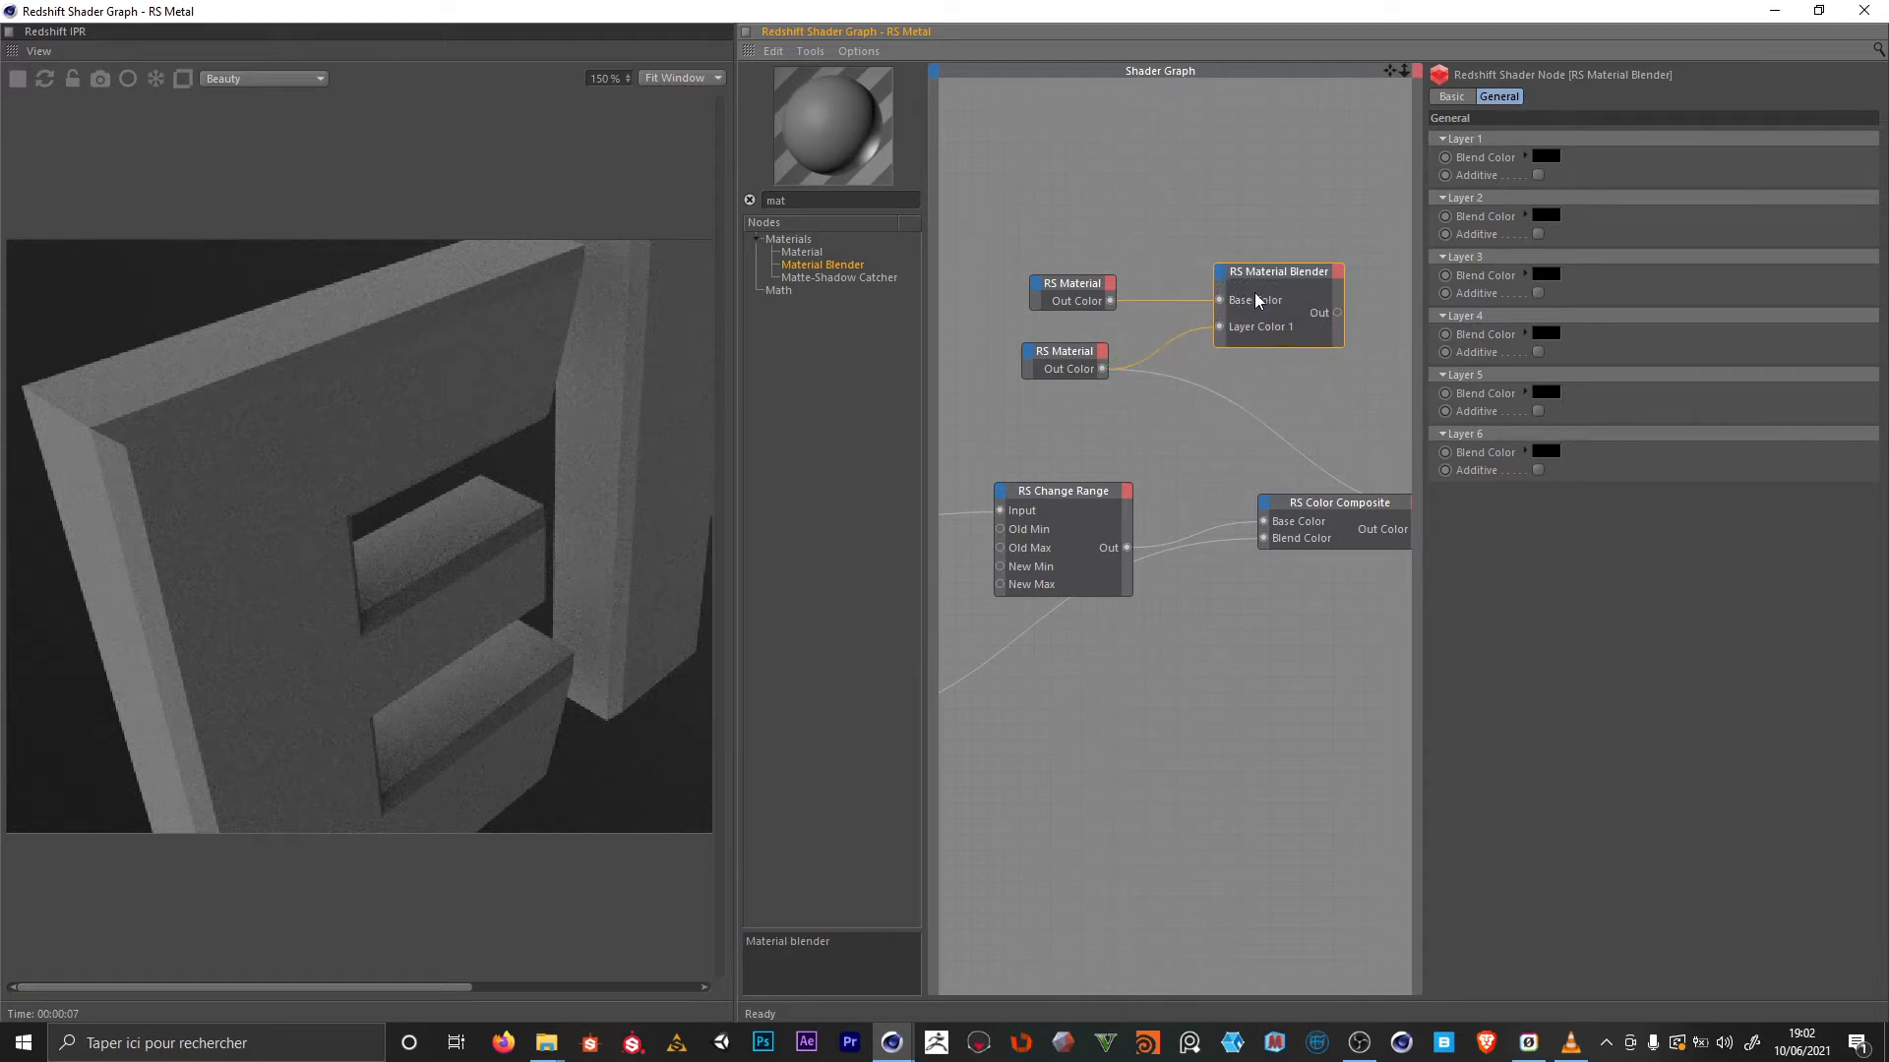
Align the Plastic material under the Iron material, and rename the Iron one RS IRON
left_click_drag(1068, 358, 1079, 353)
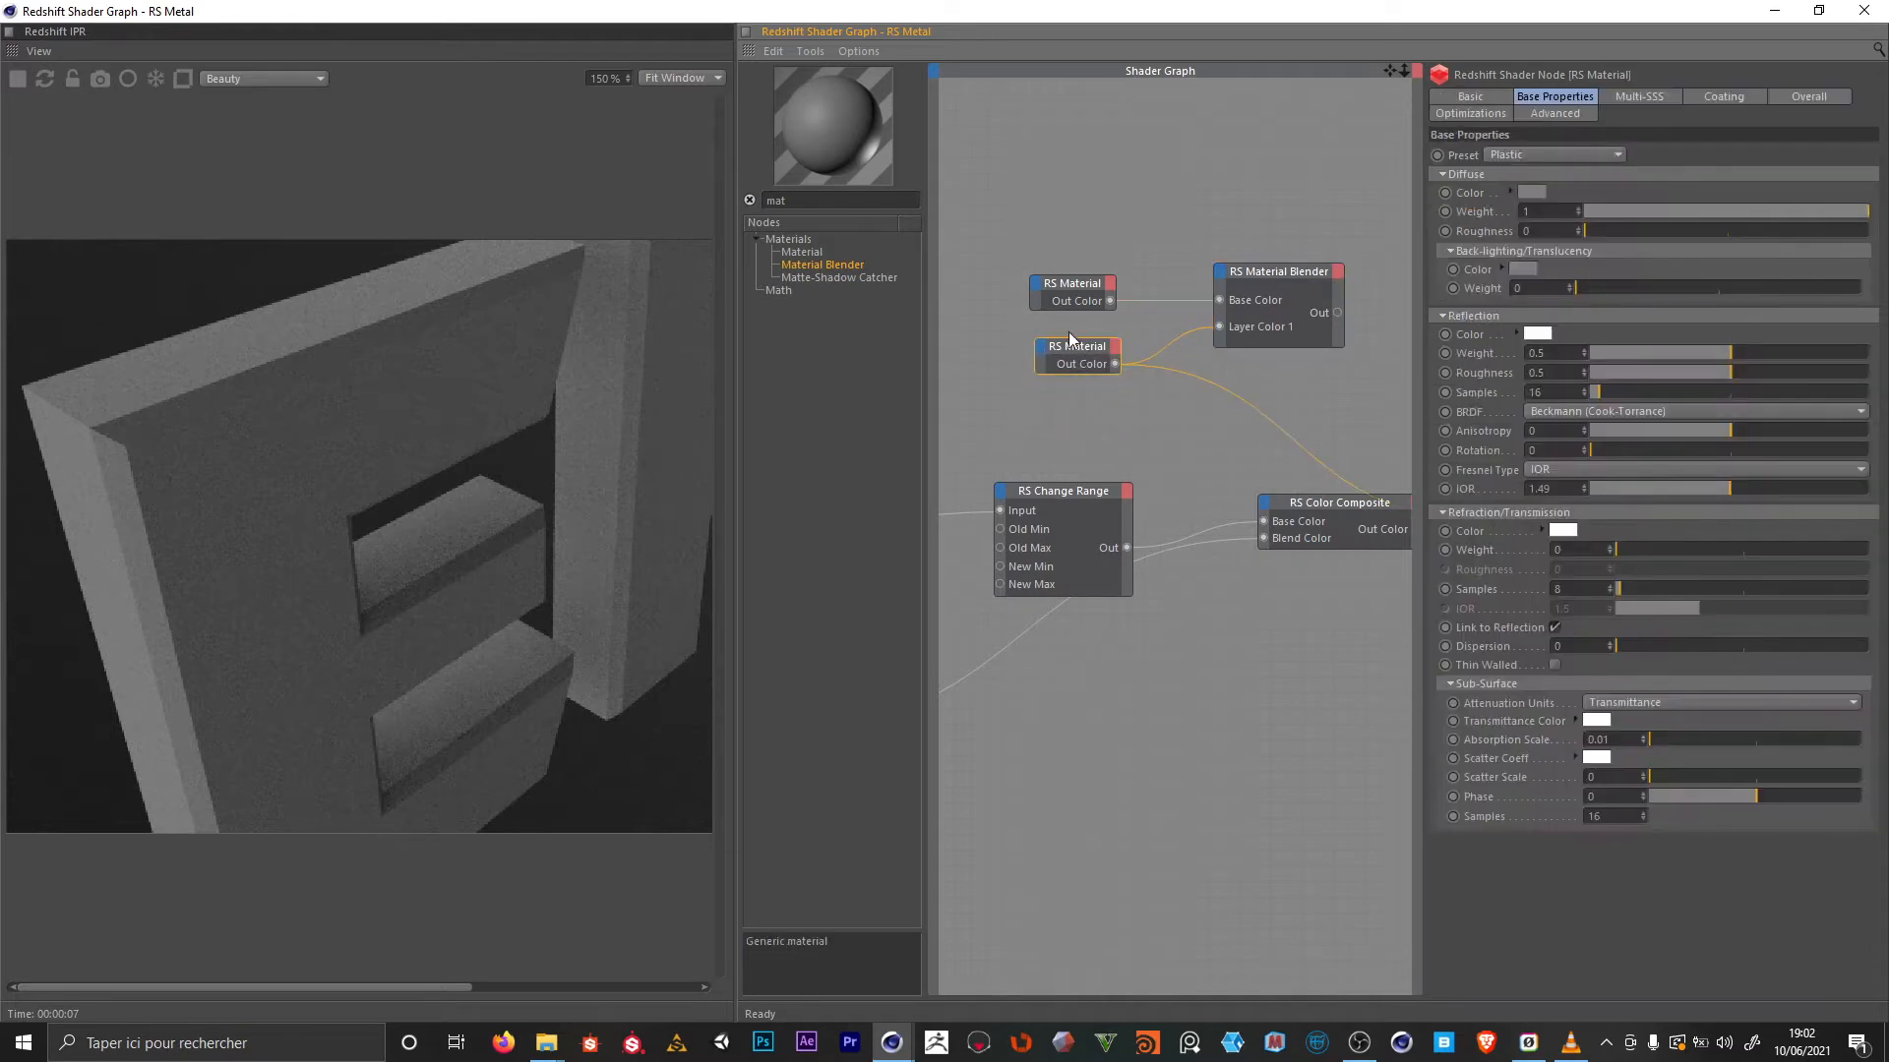
left_click(1082, 283)
left_click(1452, 98)
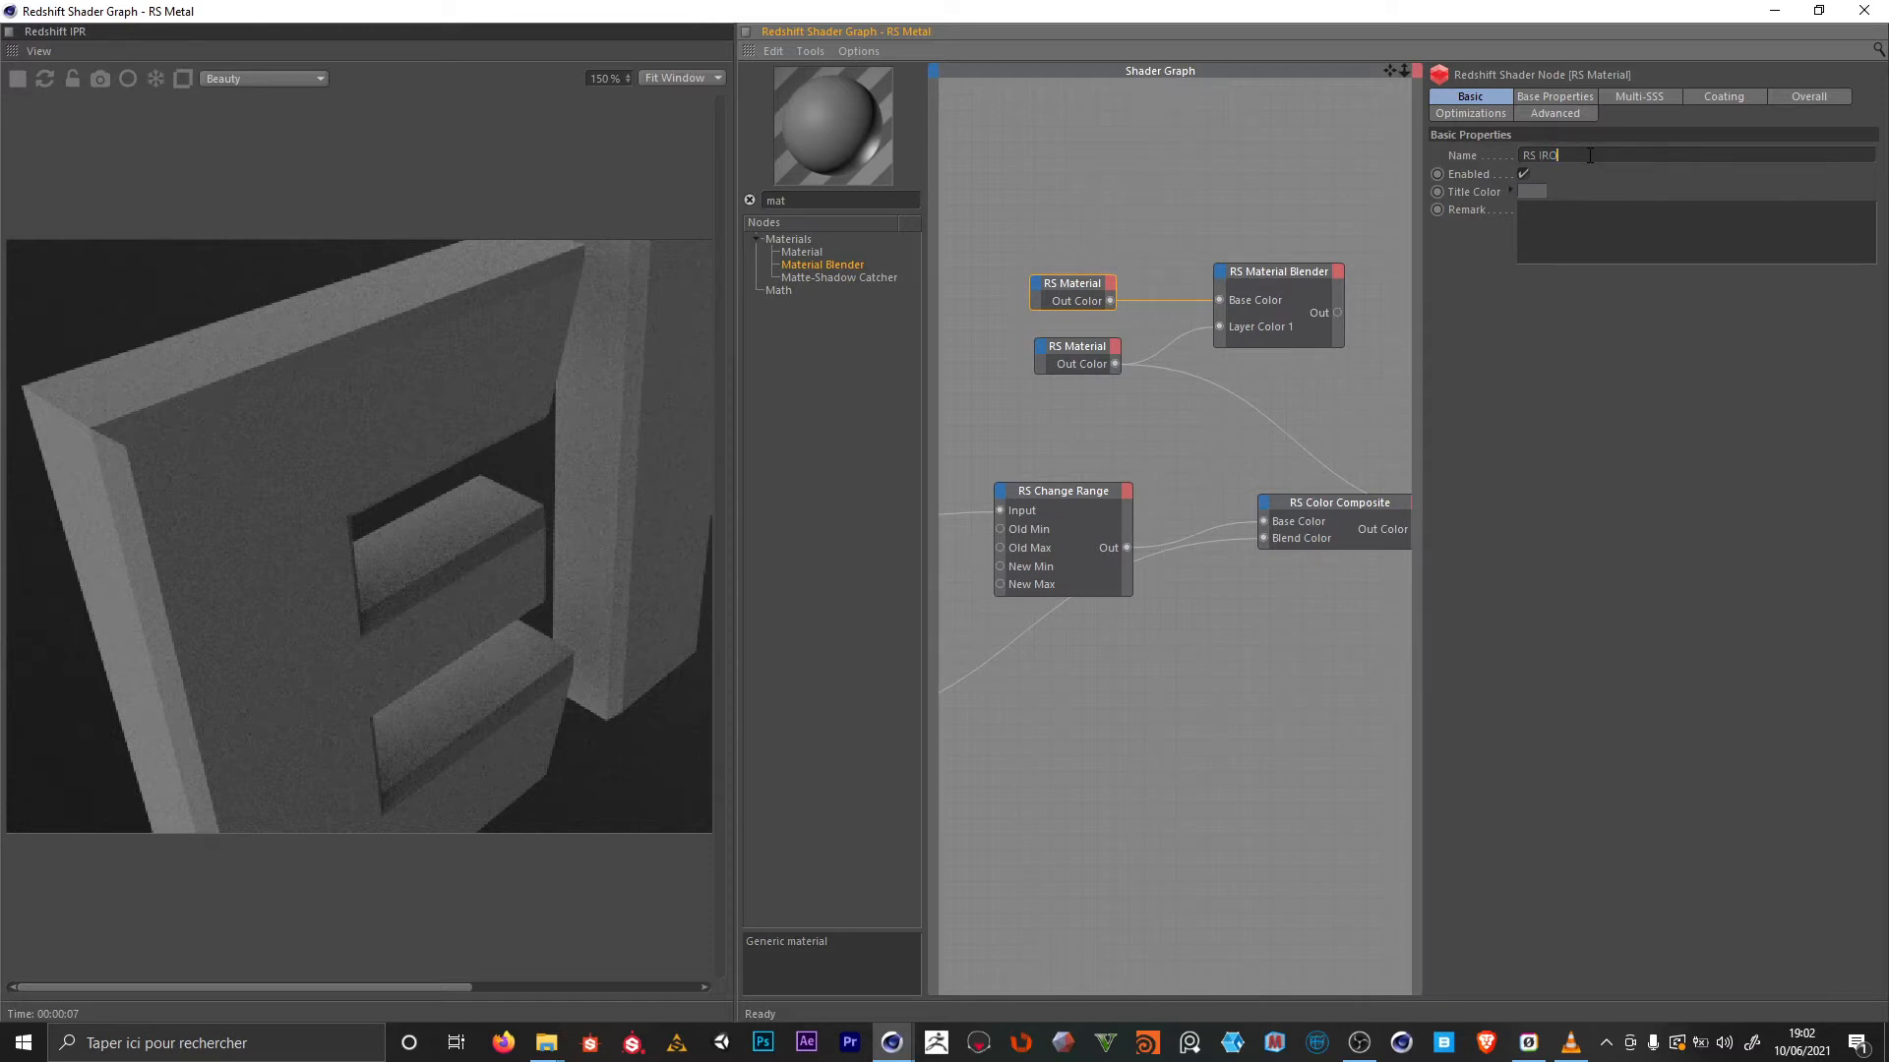
Rename the Plastic material RS PAINT and connect the RS Material Blender to the Output
left_click(1101, 352)
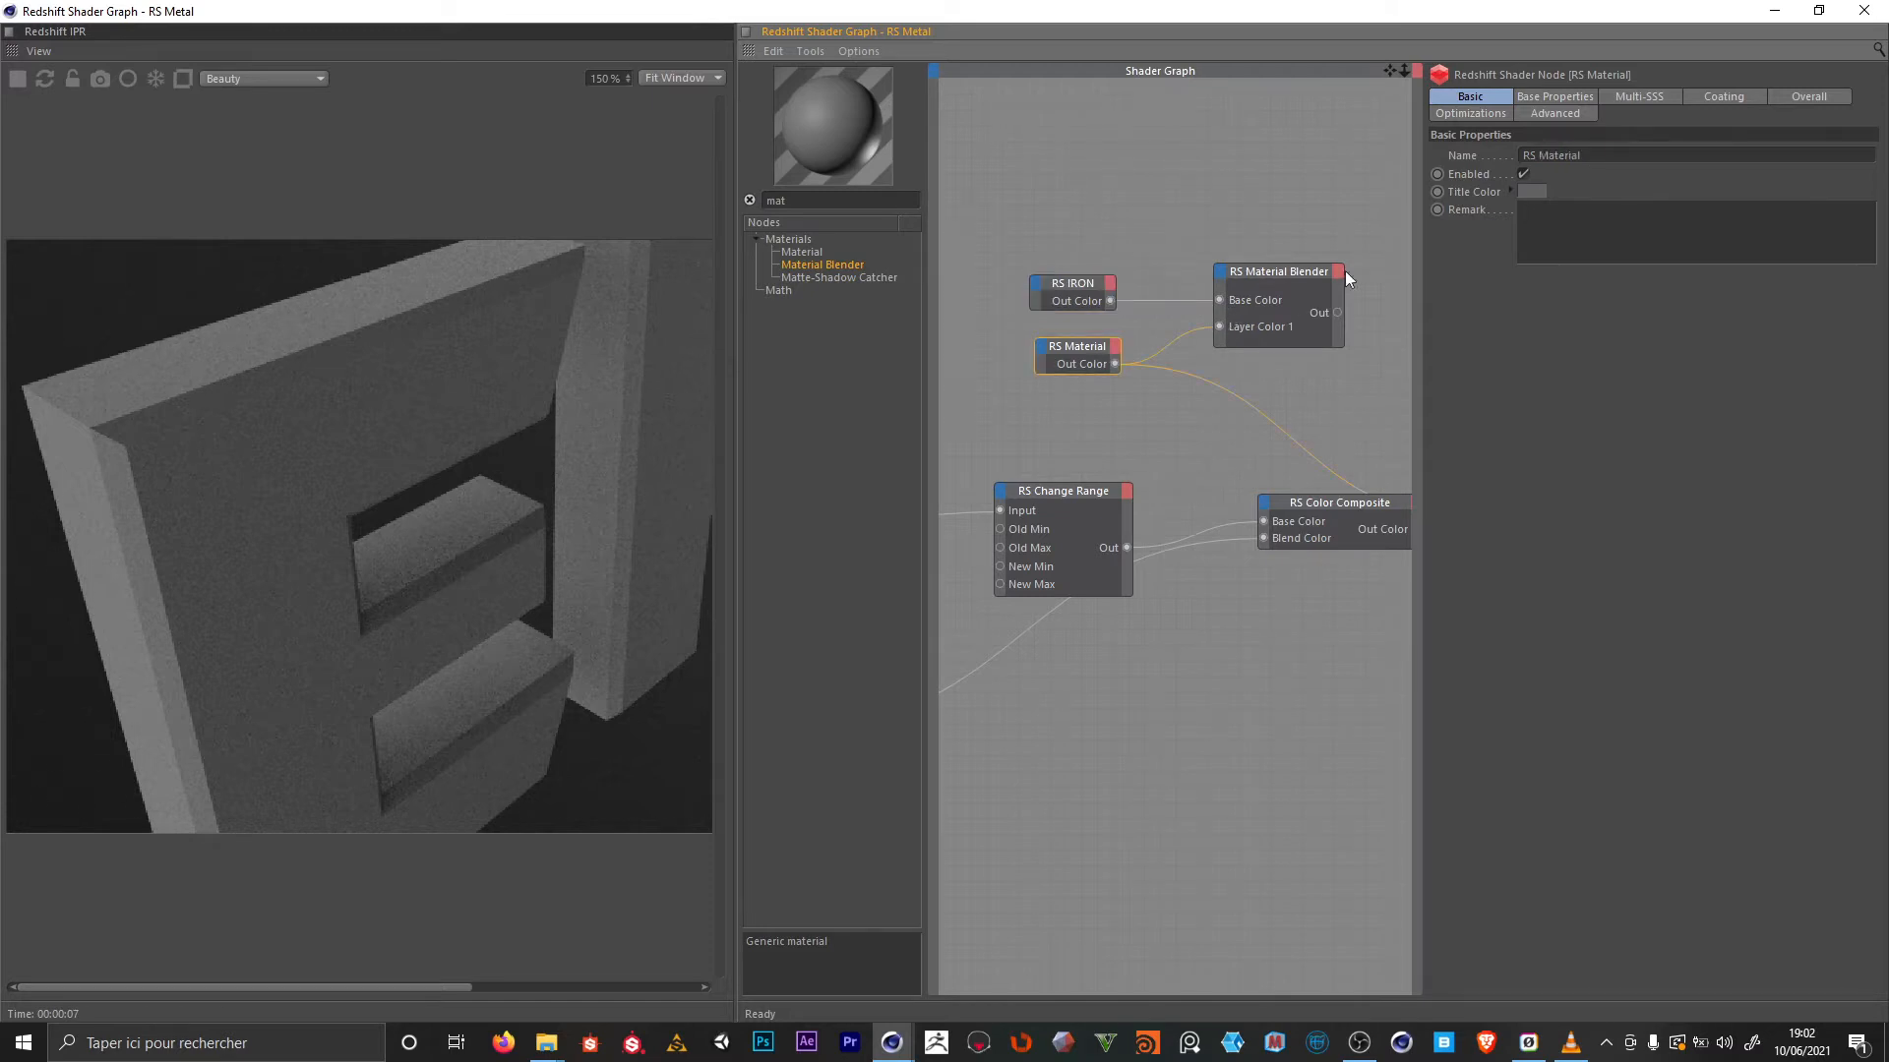
left_click(1572, 156)
key("BackSpace")
key("BackSpace")
key("BackSpace")
key("BackSpace")
key("BackSpace")
key("BackSpace")
key("BackSpace")
key("BackSpace")
type("PAINT")
left_click(1322, 277)
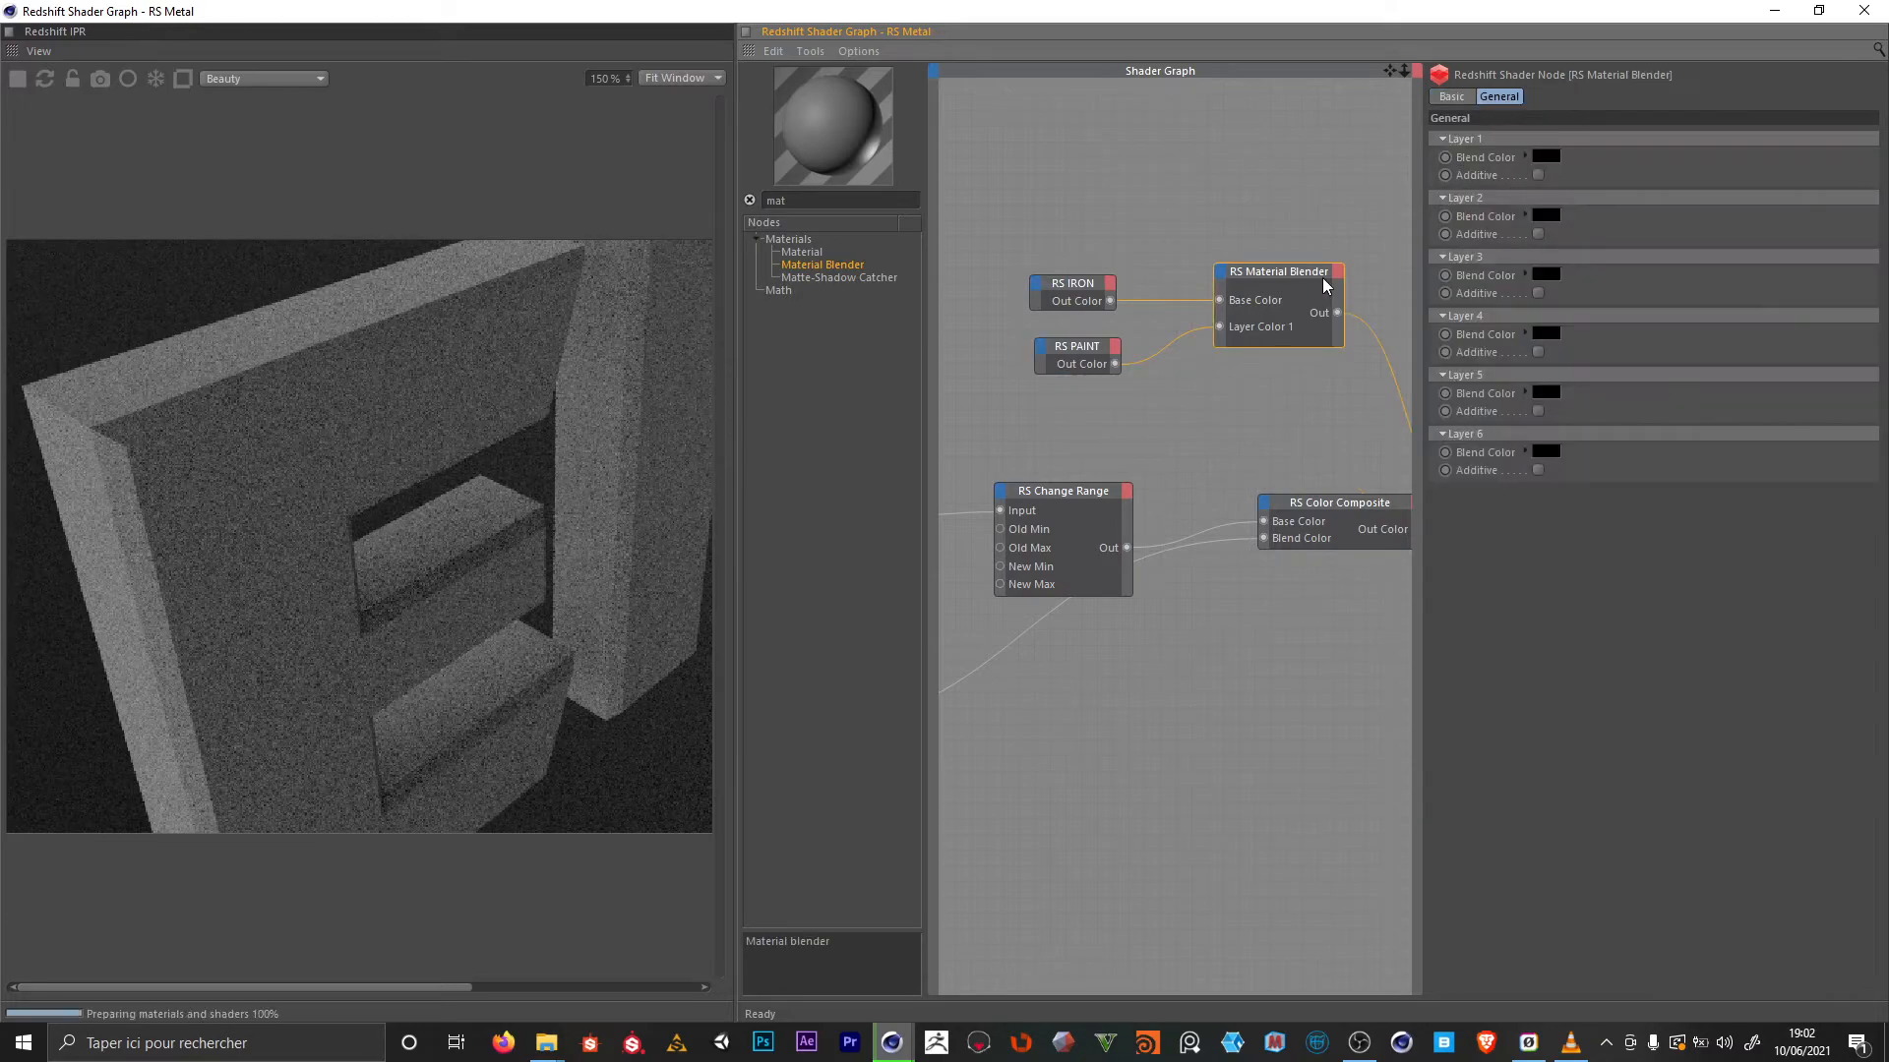
left_click_drag(1337, 313, 1407, 433)
Set RS PAINT's diffuse color to orange with H 39°, S 100% and V 100%
left_click(1102, 352)
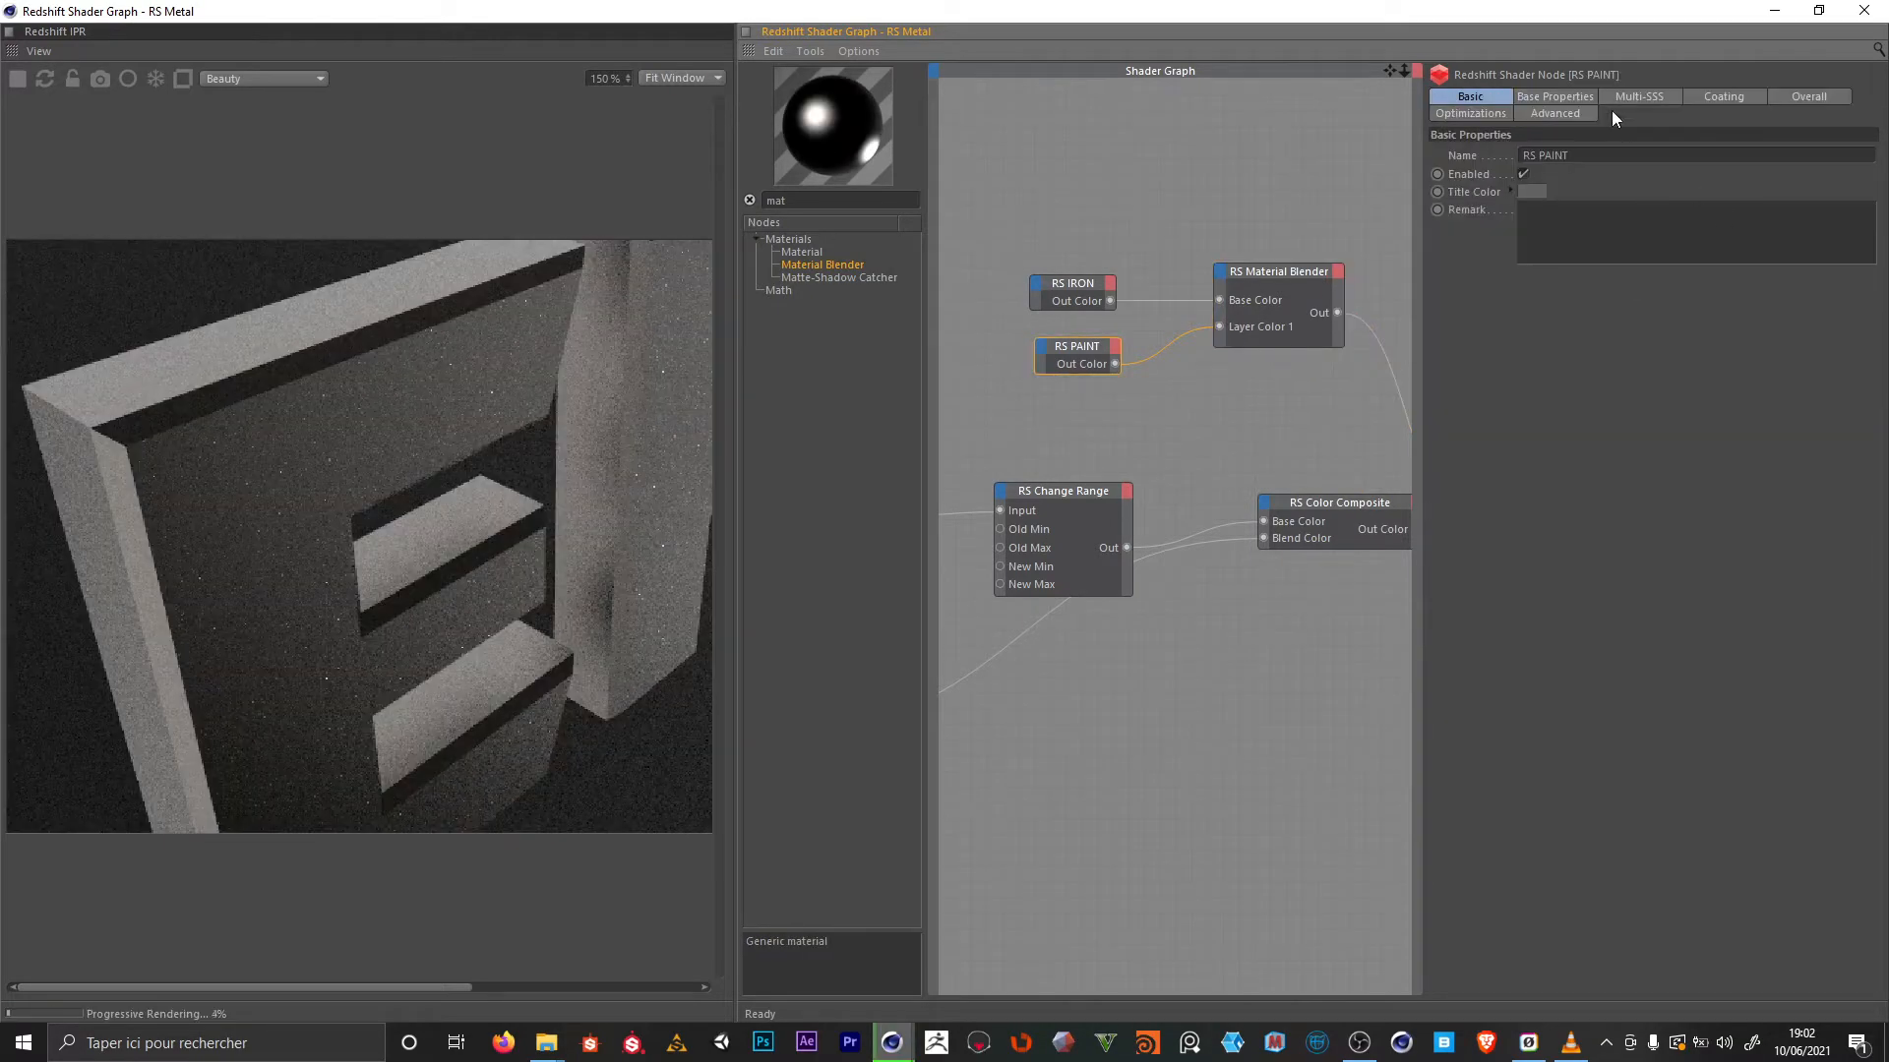
left_click(1554, 97)
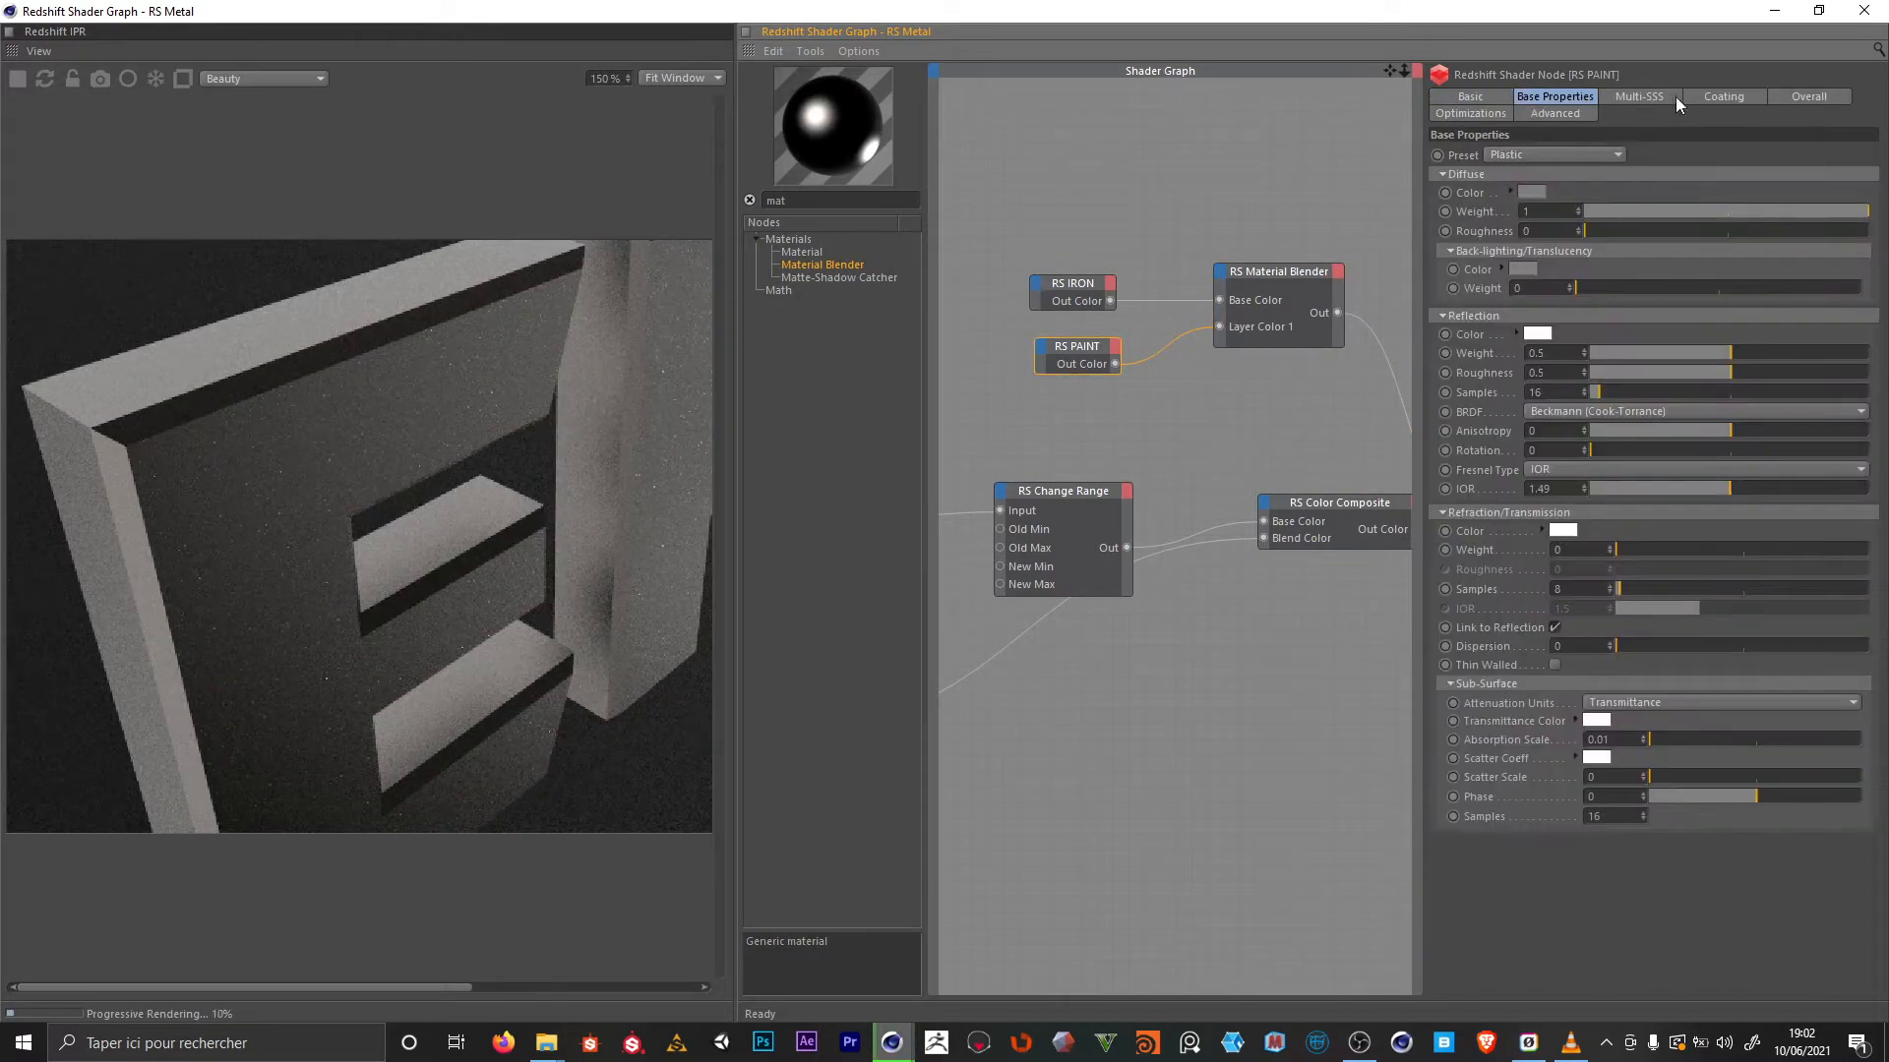
left_click(1531, 193)
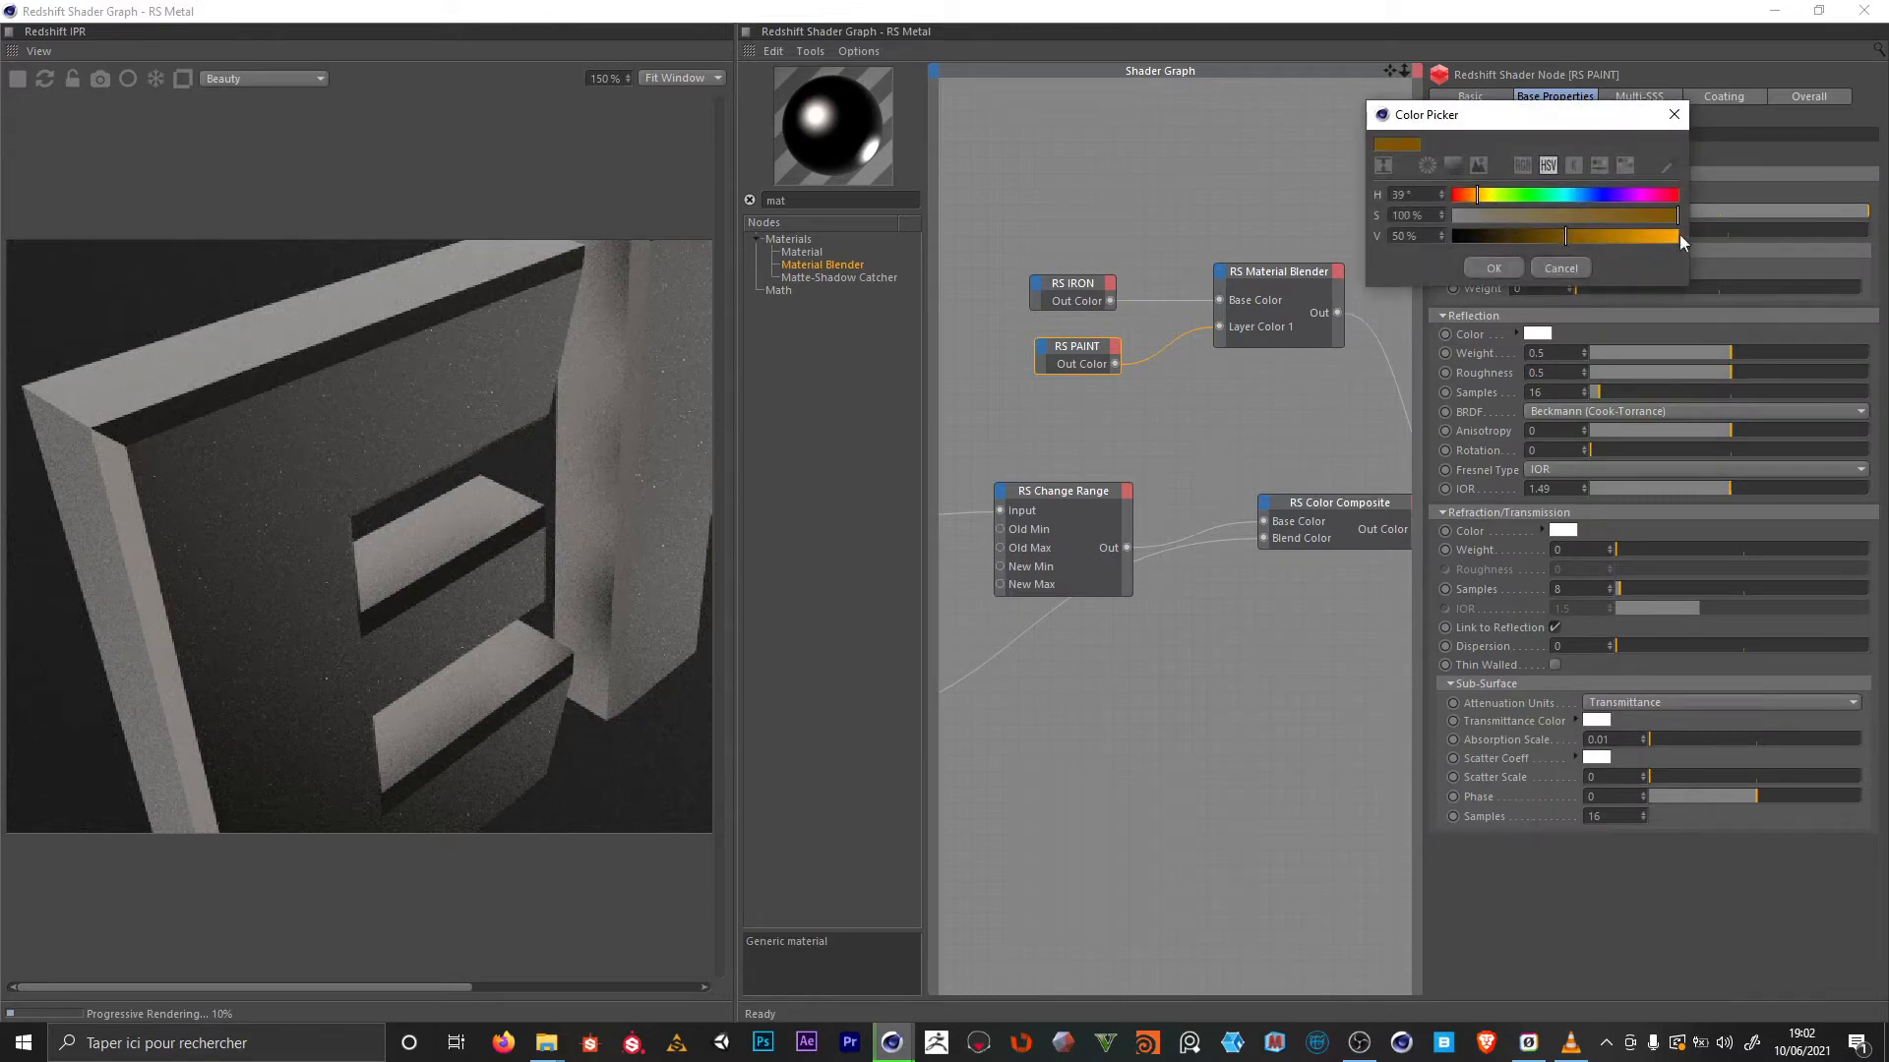
left_click(1593, 236)
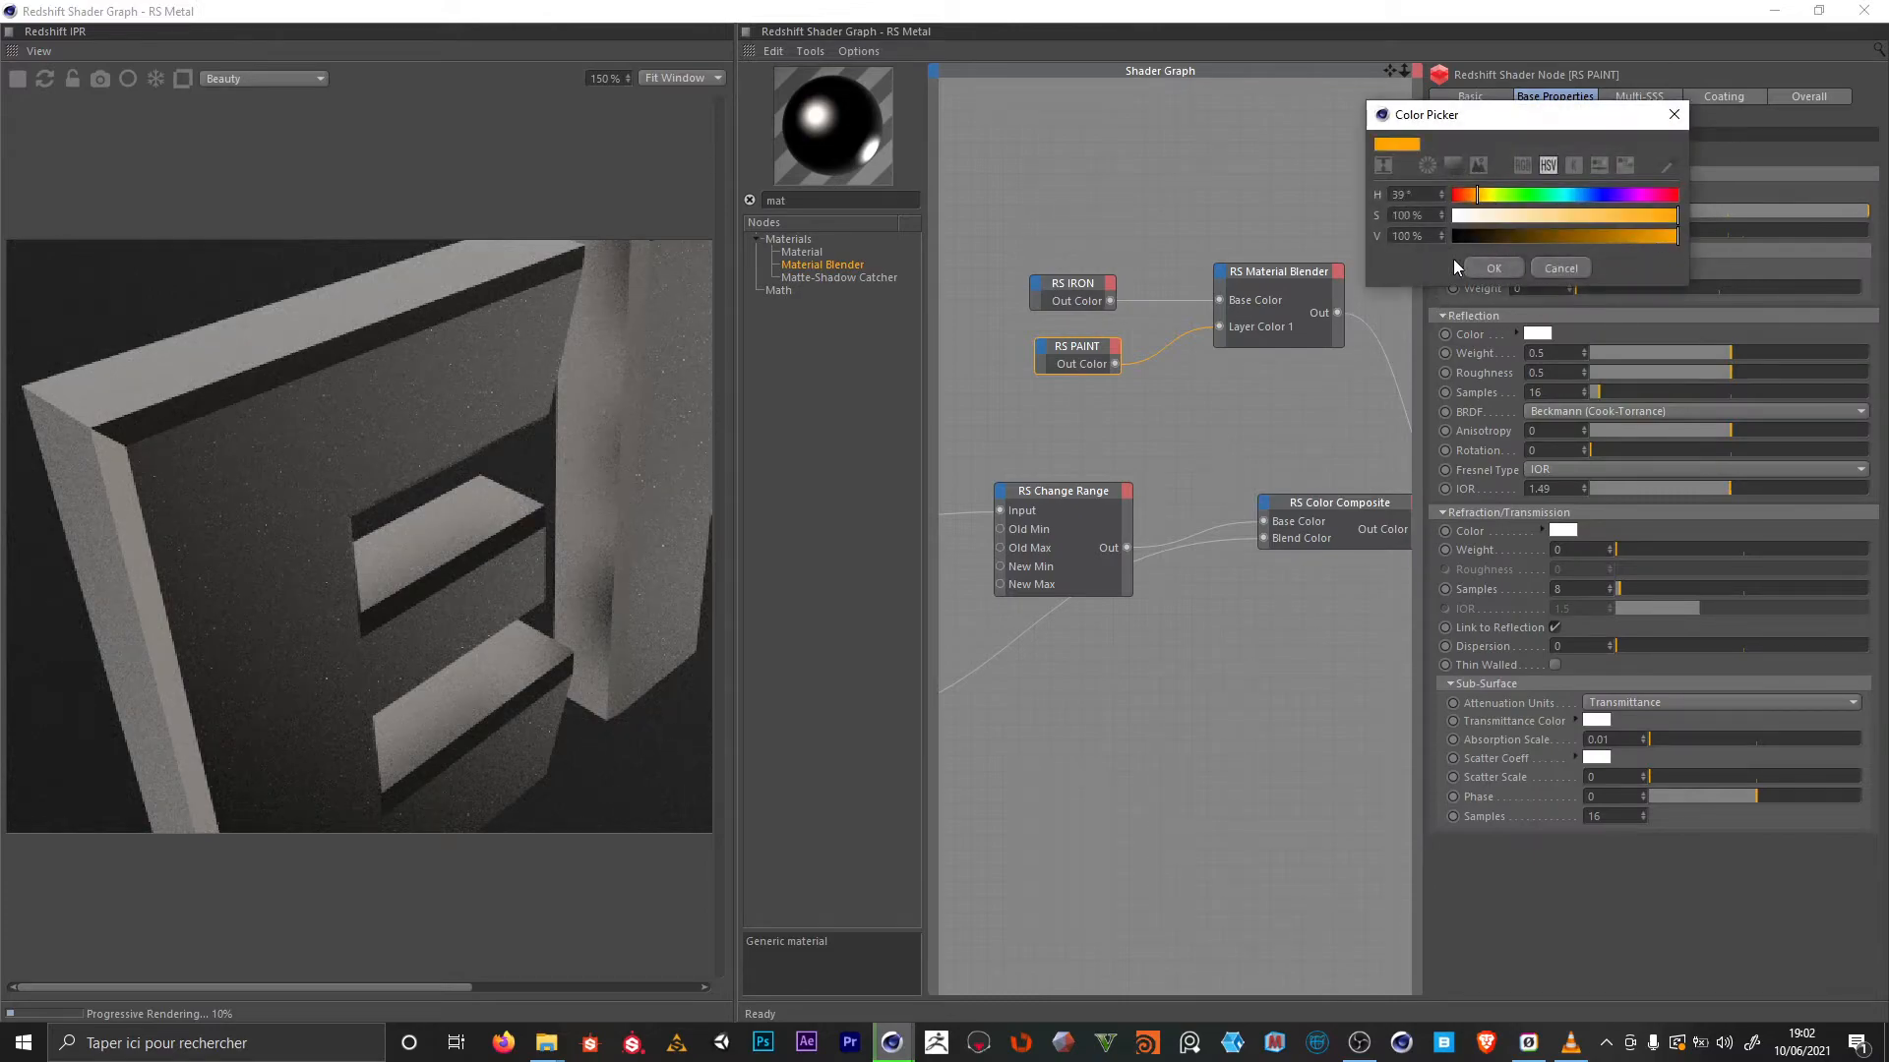
left_click(1493, 267)
left_click(1199, 233)
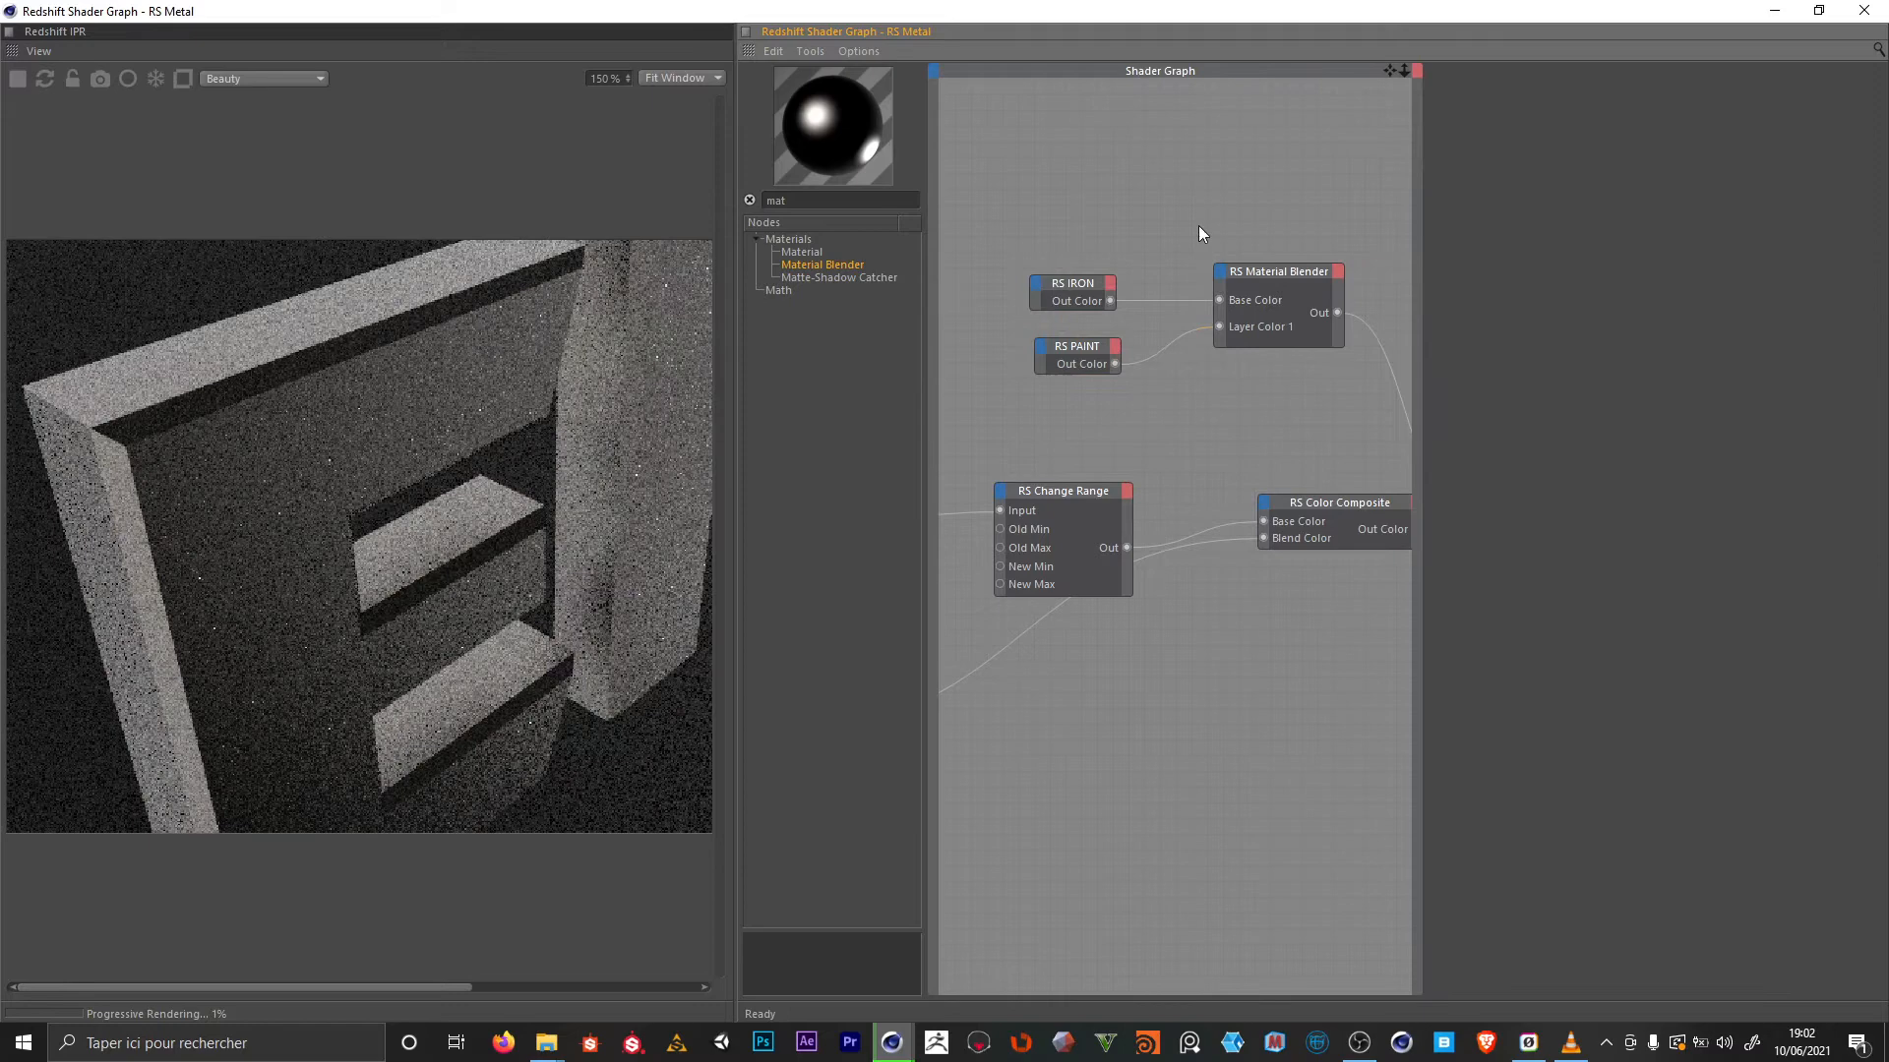
Expose the Material Blender's Blend Color 1 input, rearrange the material nodes, and feed the final RS Color Composite into it
left_click(1265, 274)
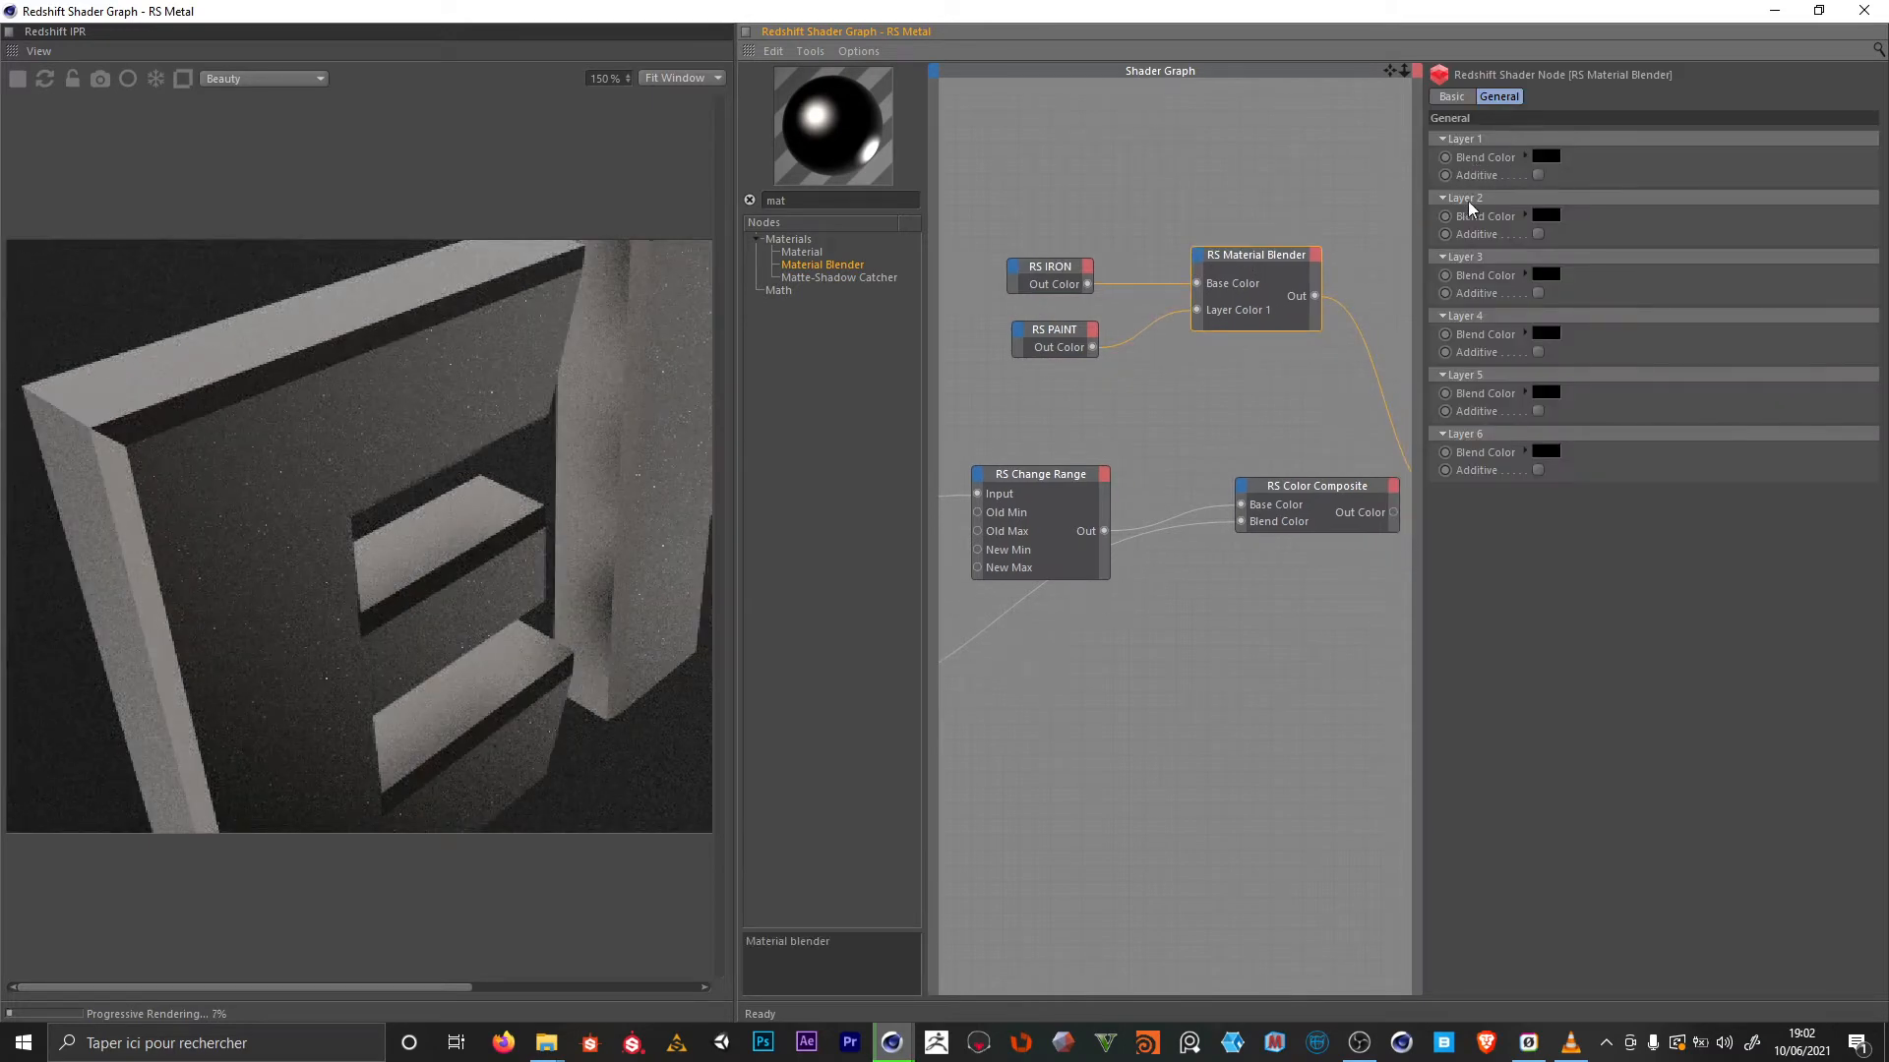
left_click(1194, 255)
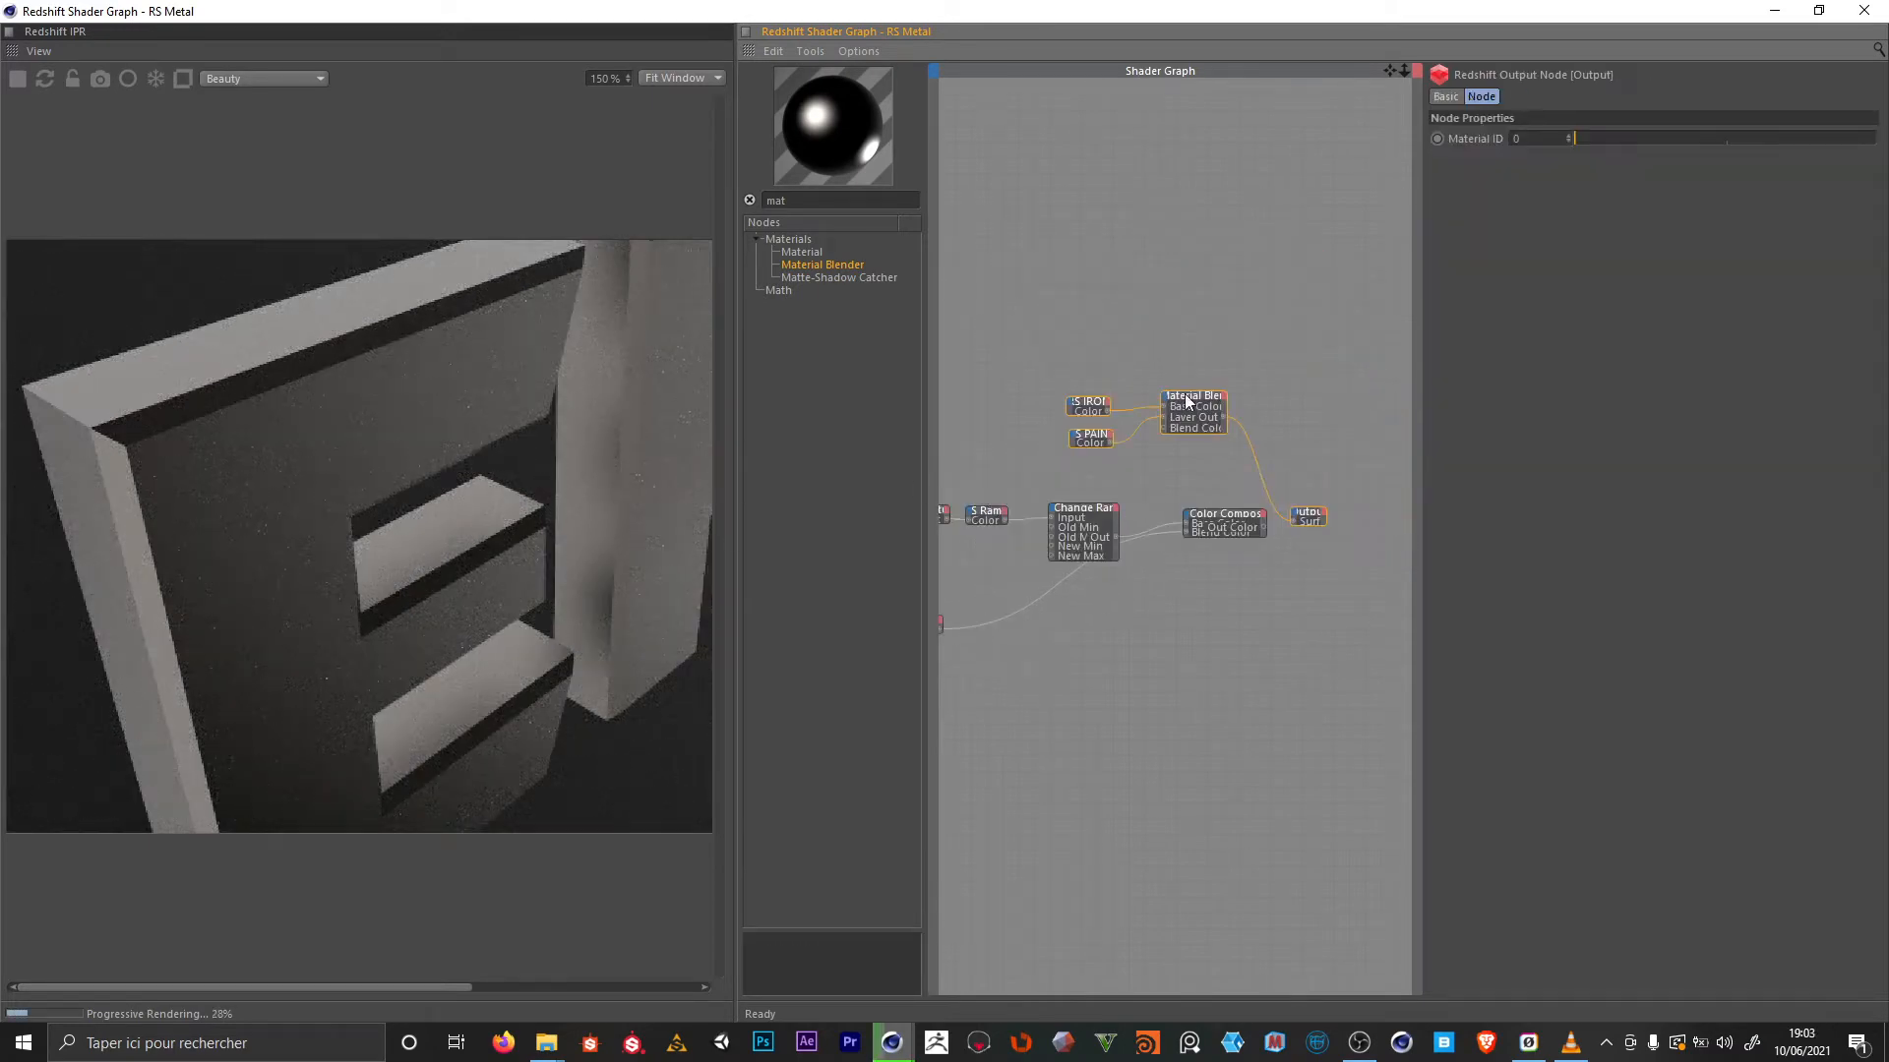
left_click_drag(1188, 397, 1336, 446)
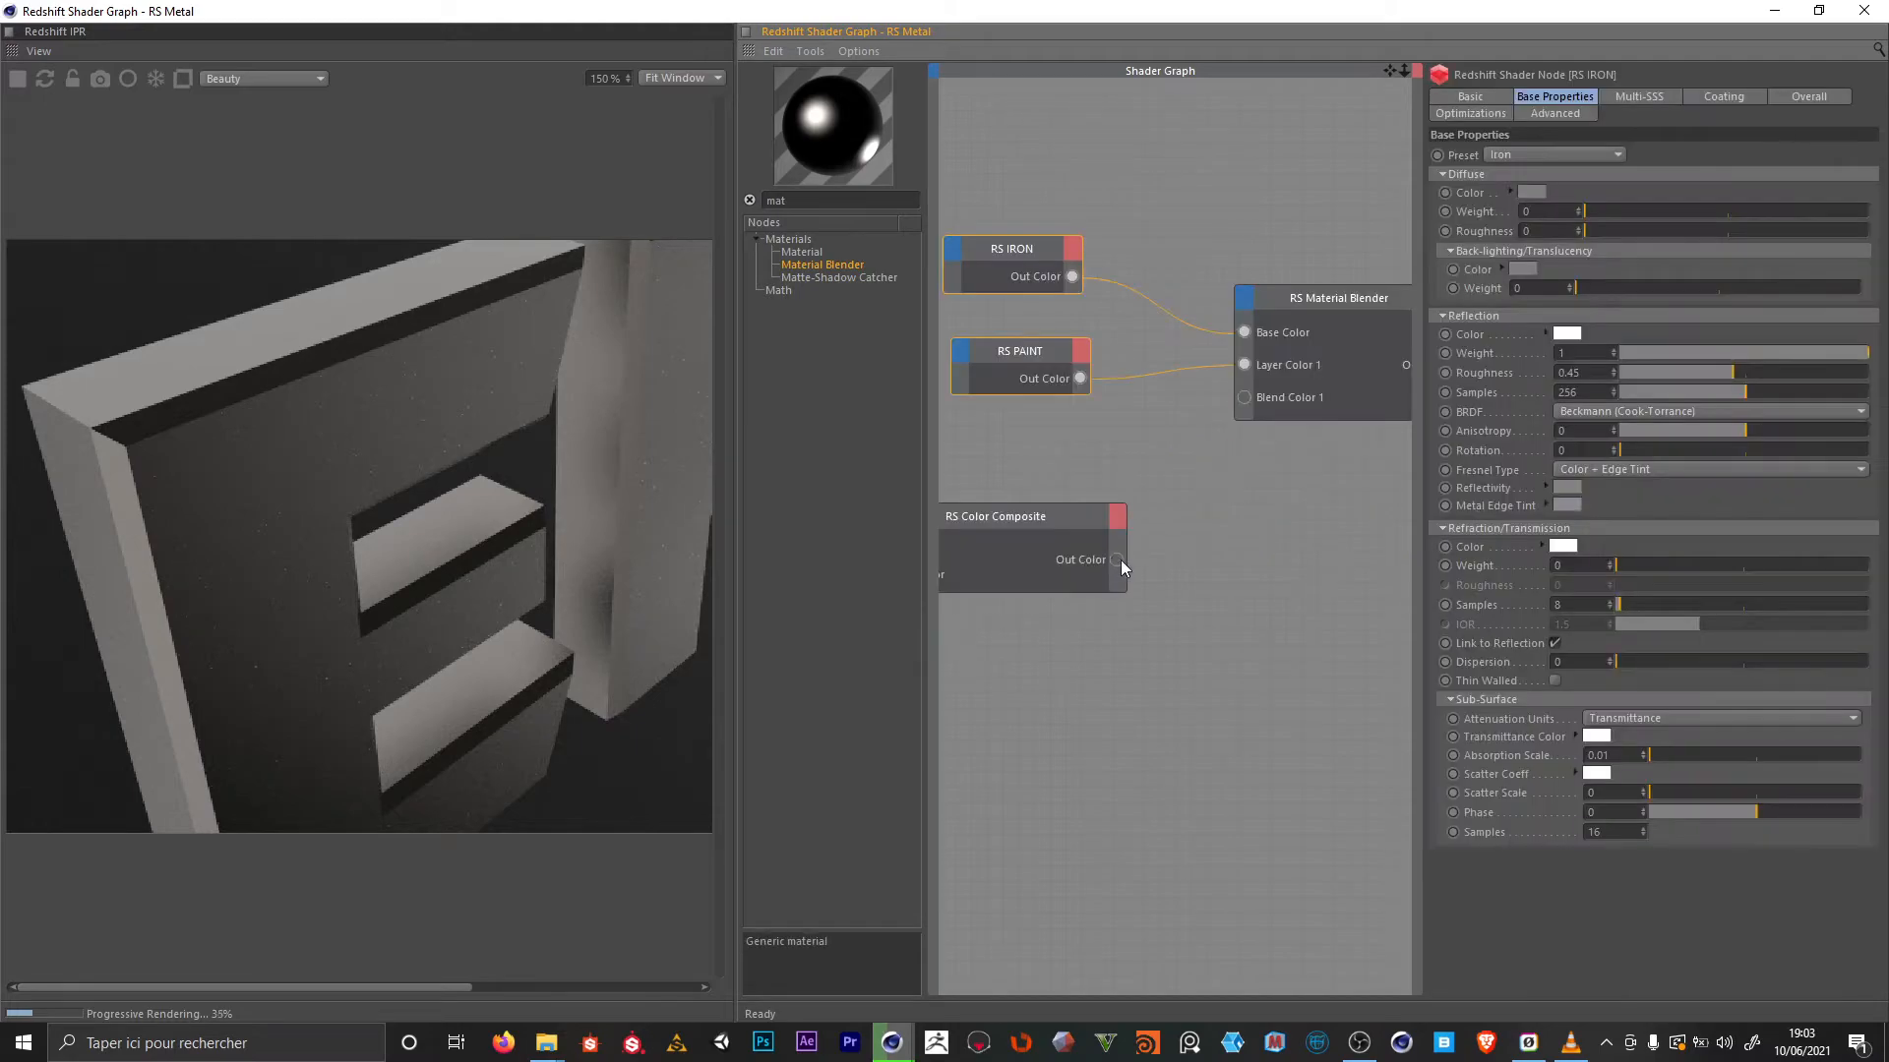
left_click_drag(1118, 559, 1244, 397)
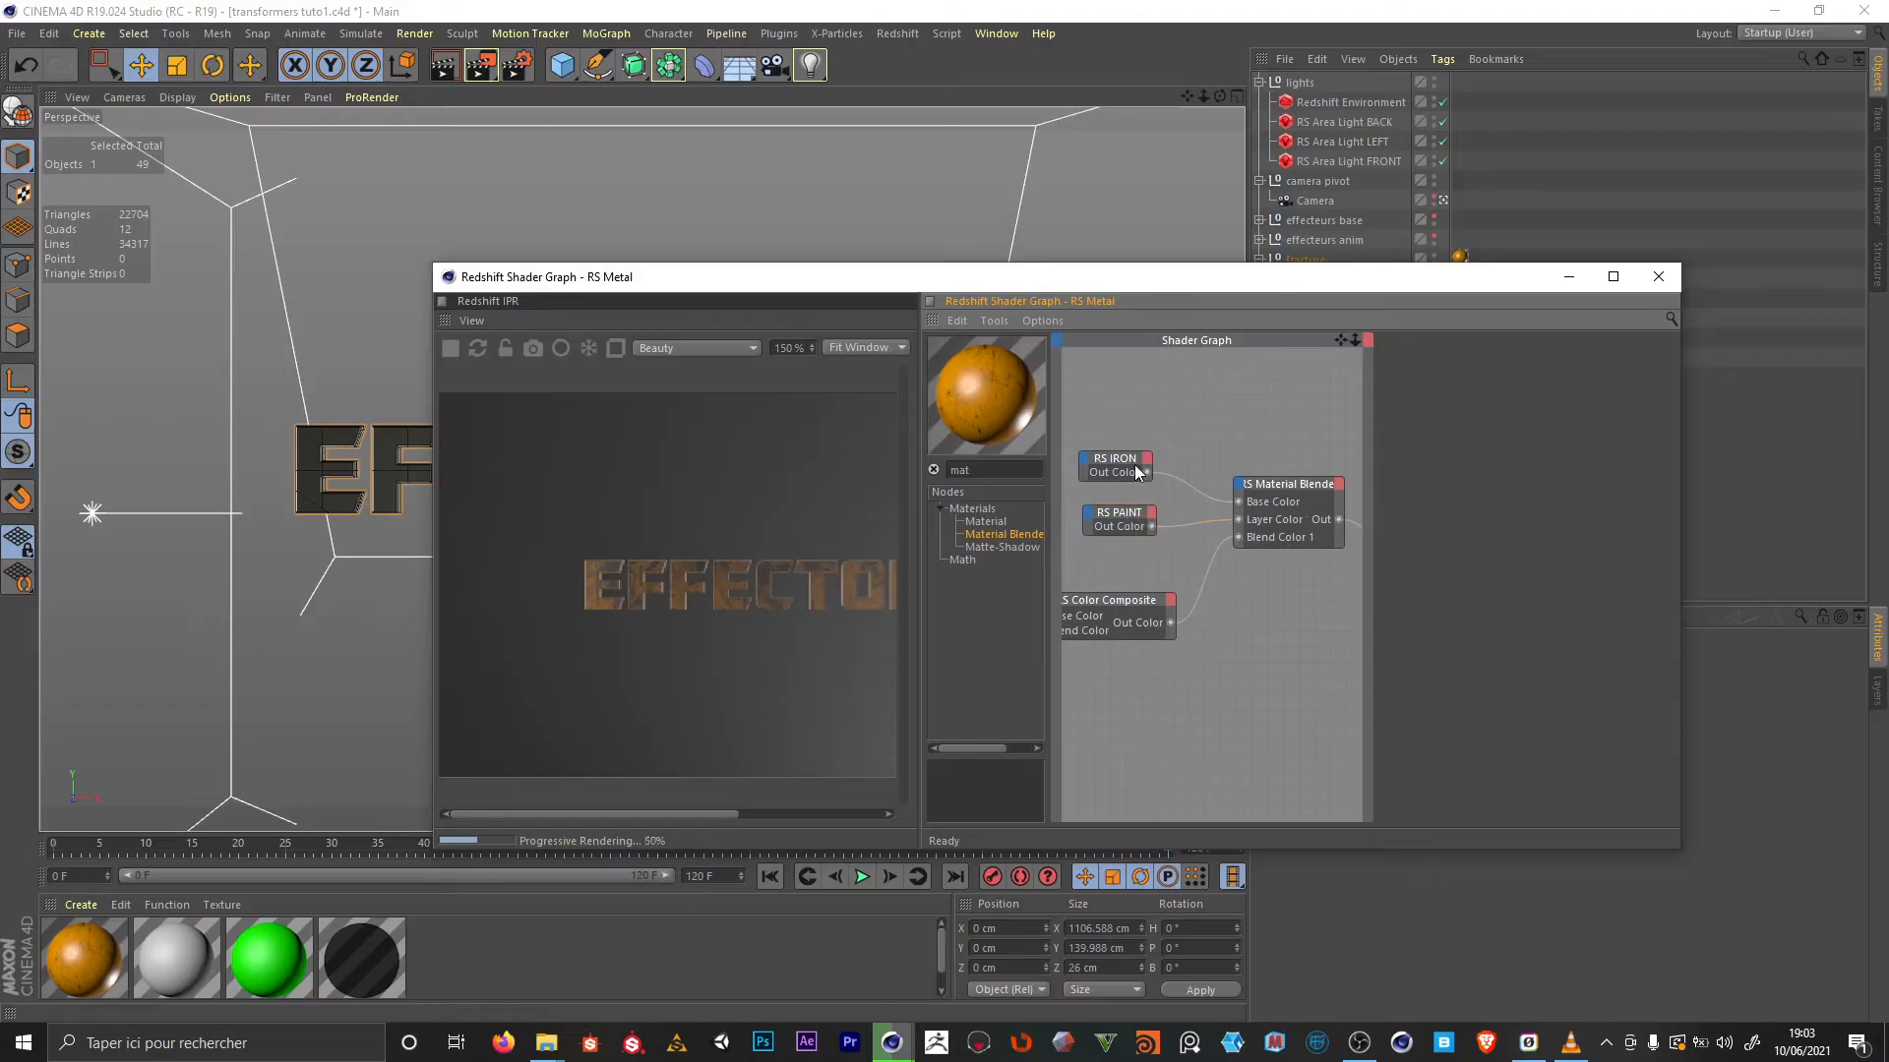
Darken RS PAINT's diffuse color to a very dark brown
left_click(1119, 519)
left_click(1488, 482)
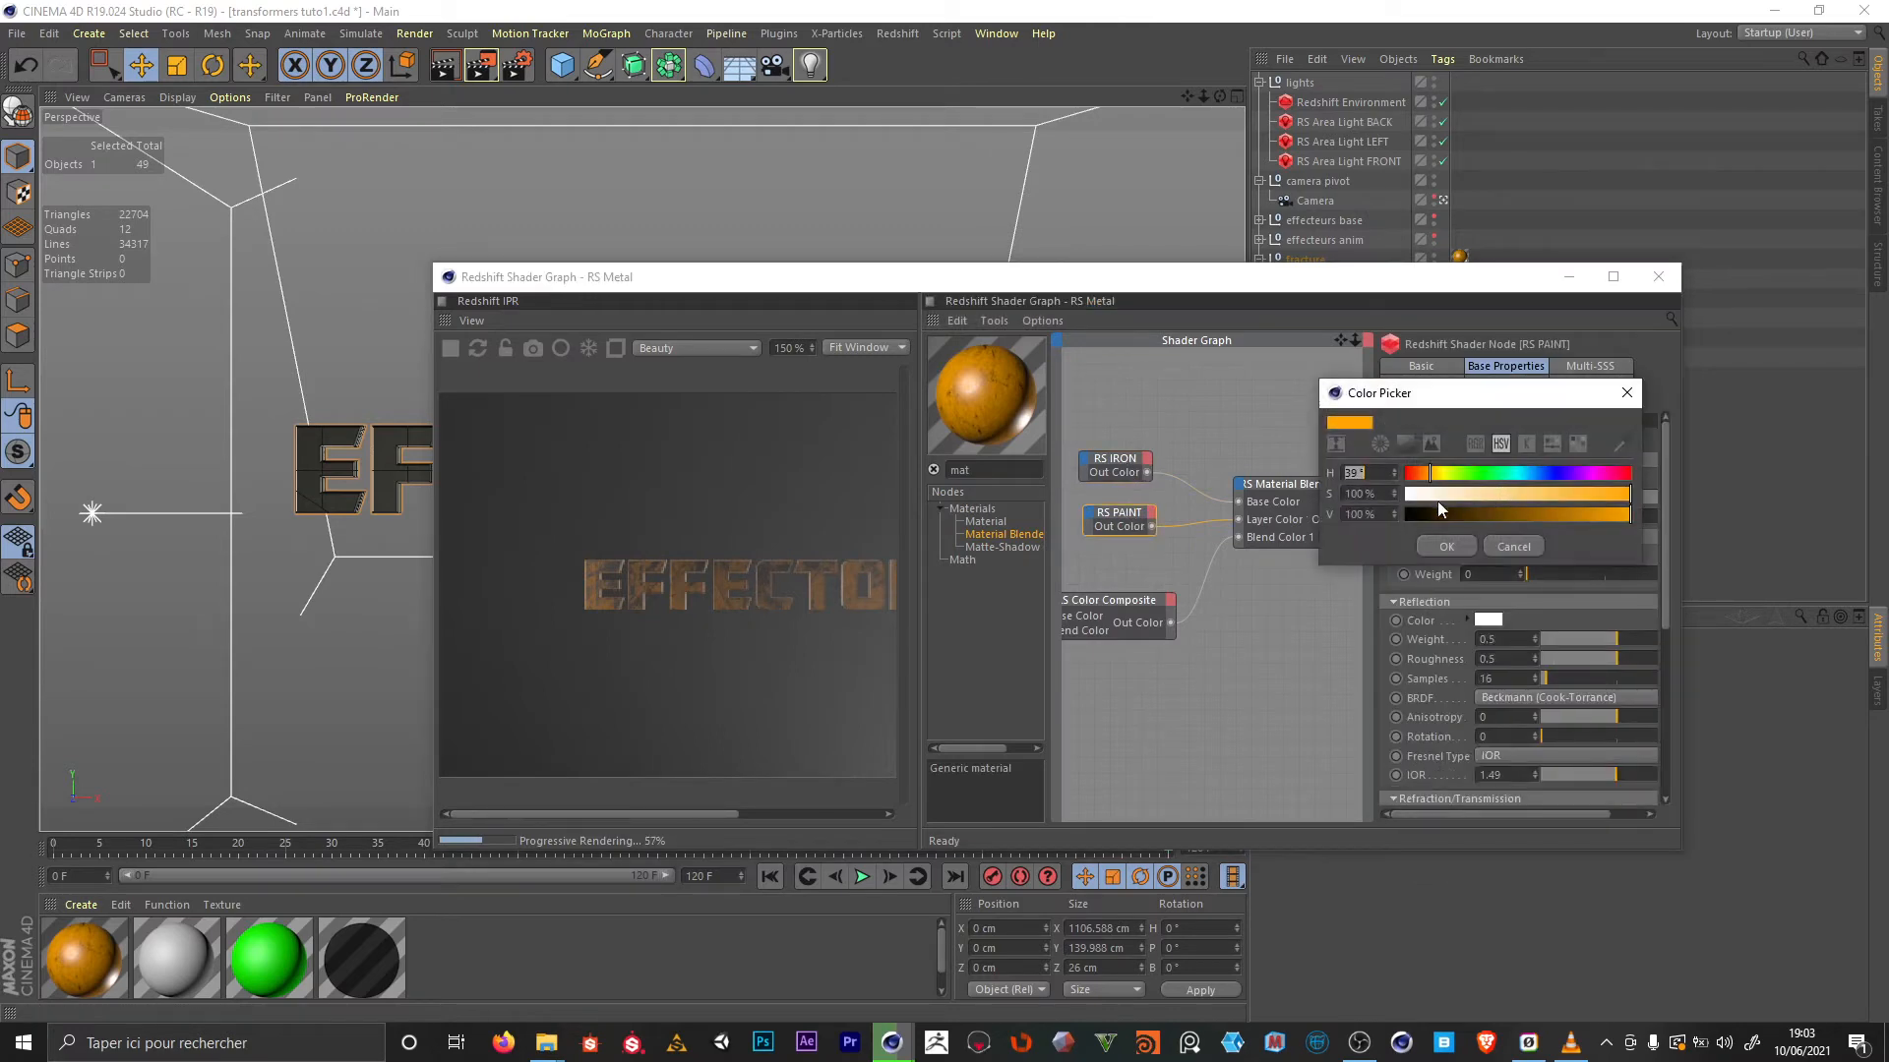
left_click(1439, 513)
left_click(1446, 546)
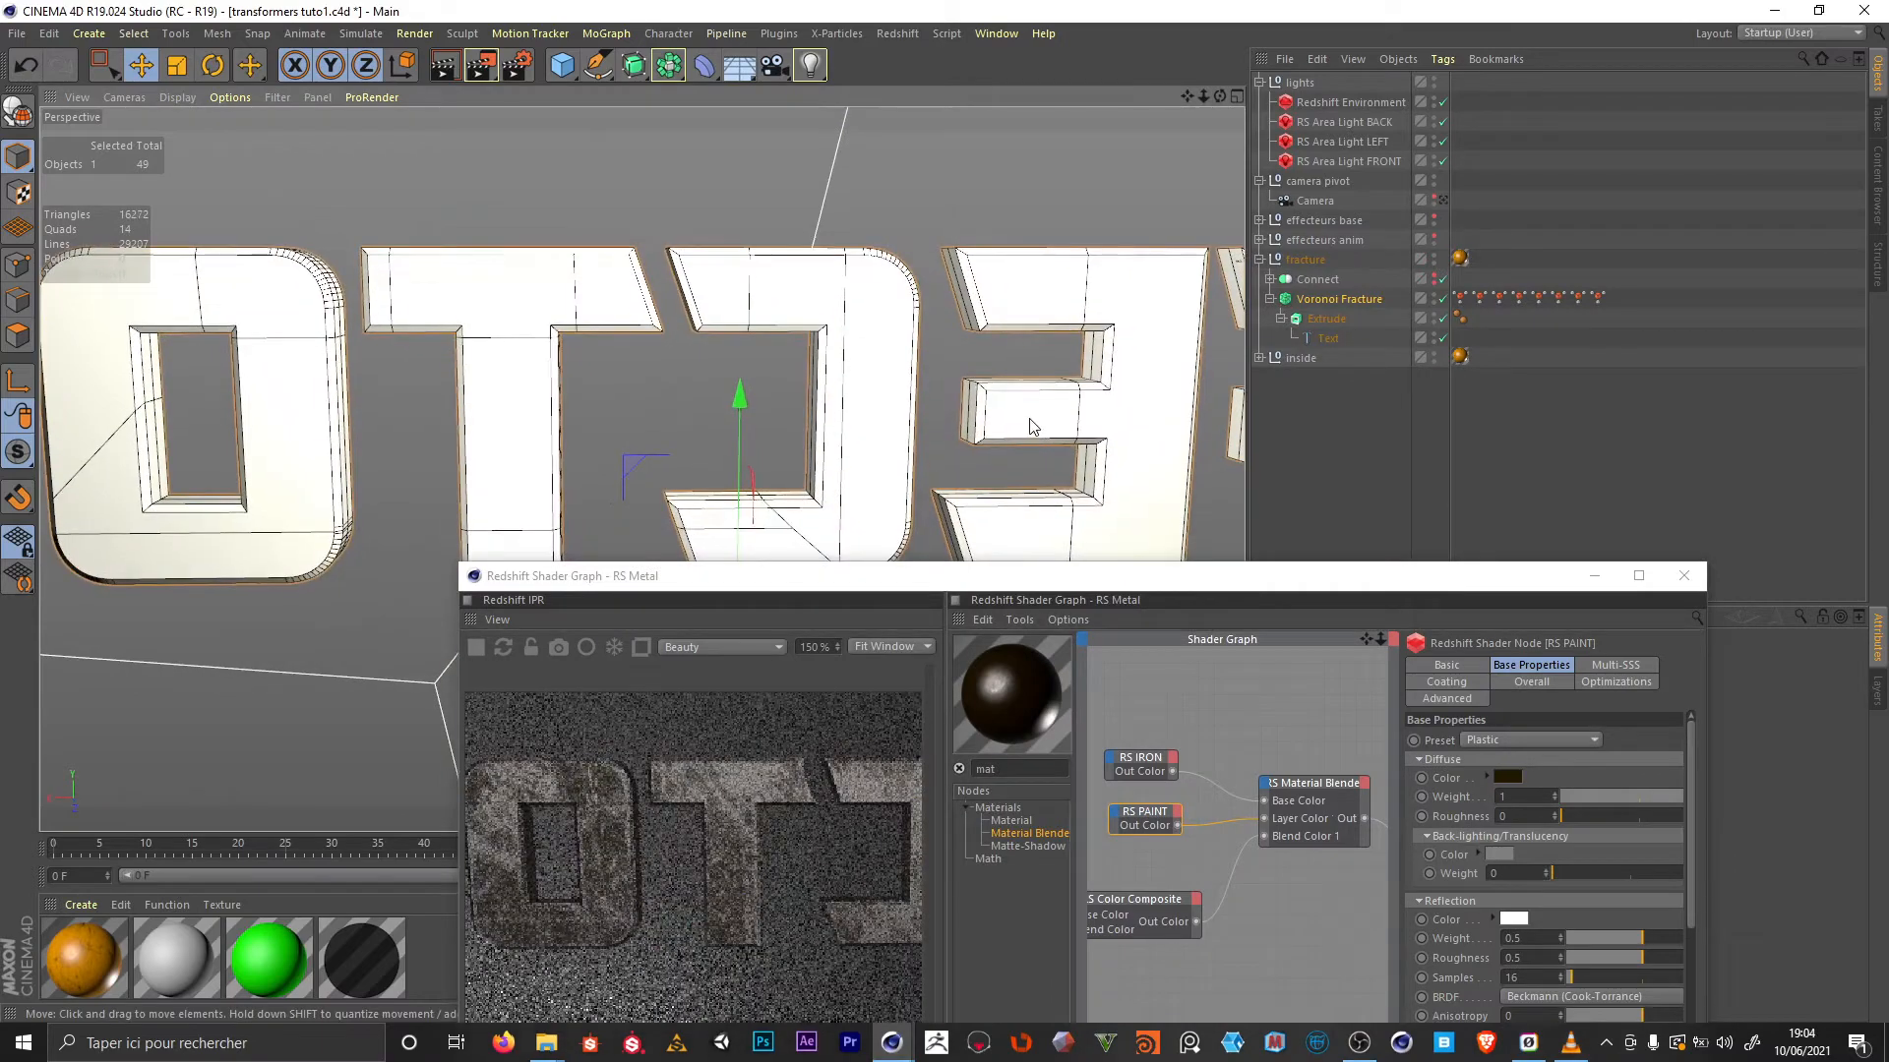
Connect the final RS Color Composite directly to the Output to preview the wear mask on the text
scroll(934, 374, "down", 3)
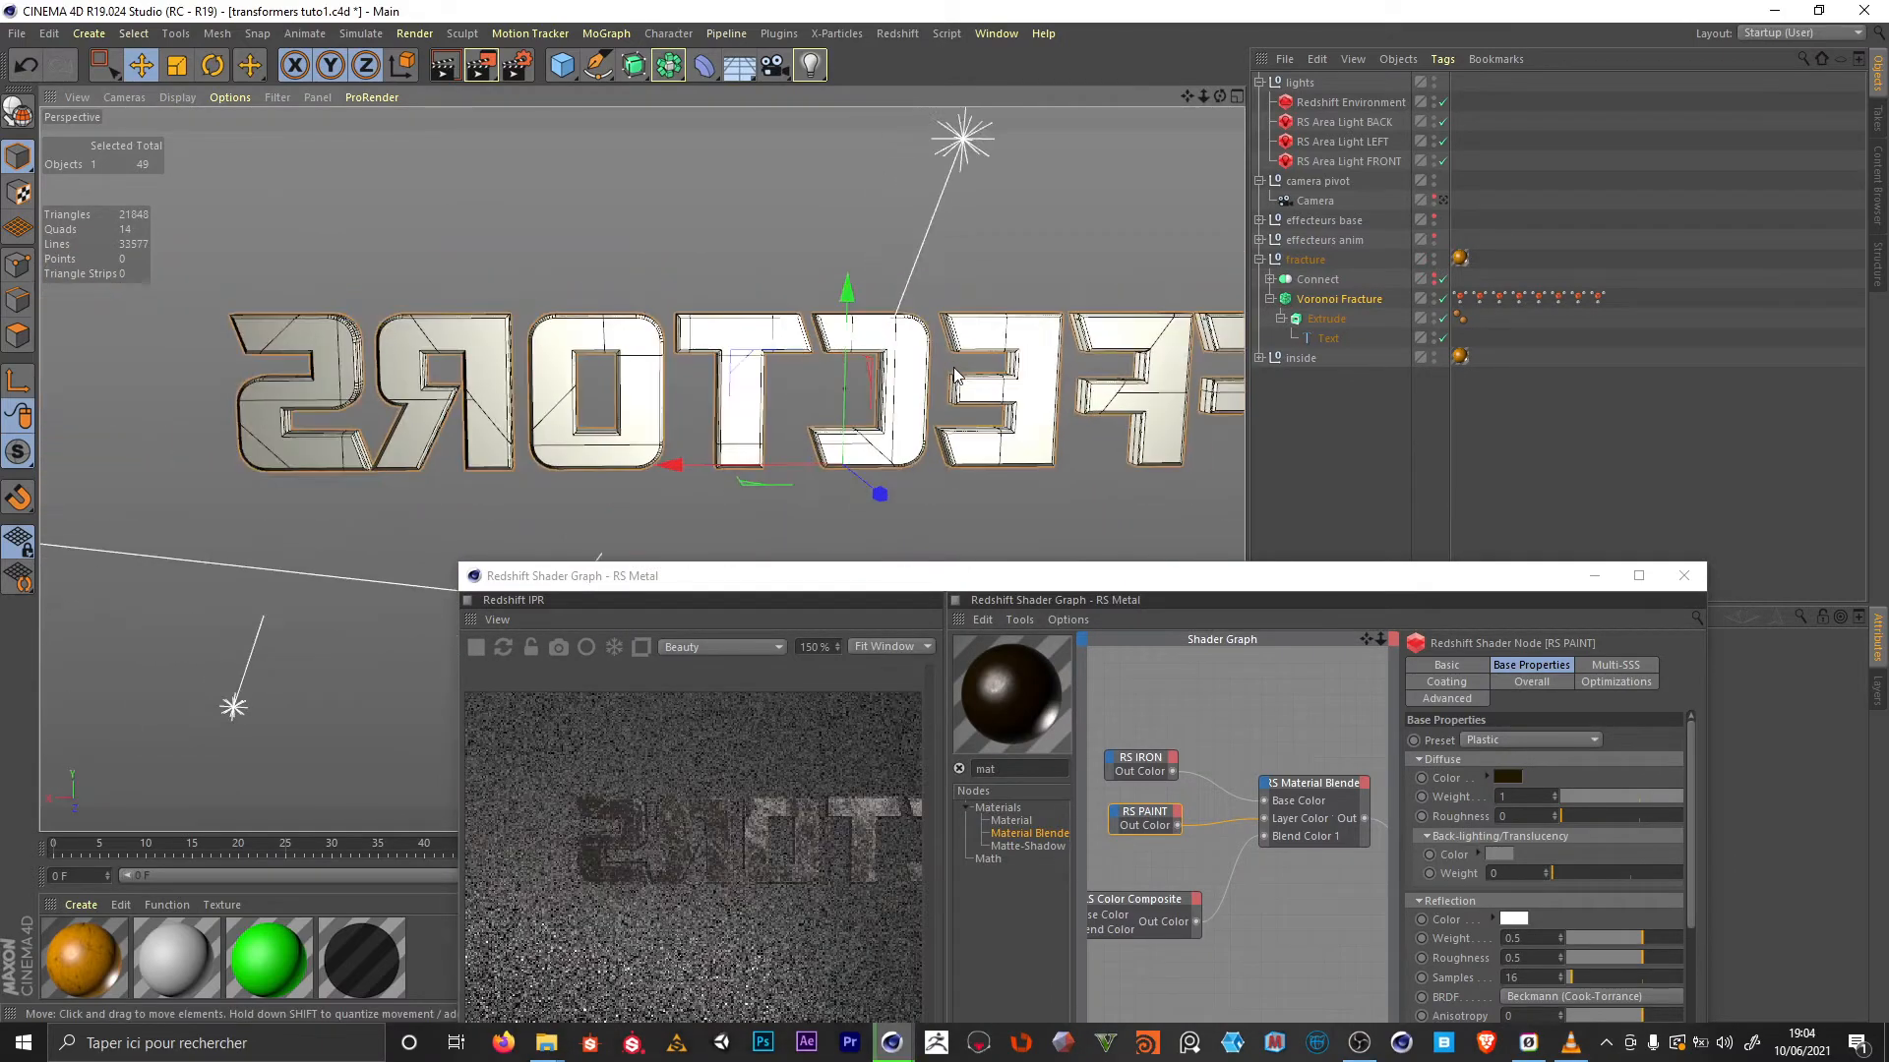
middle_click_drag(953, 368, 807, 364)
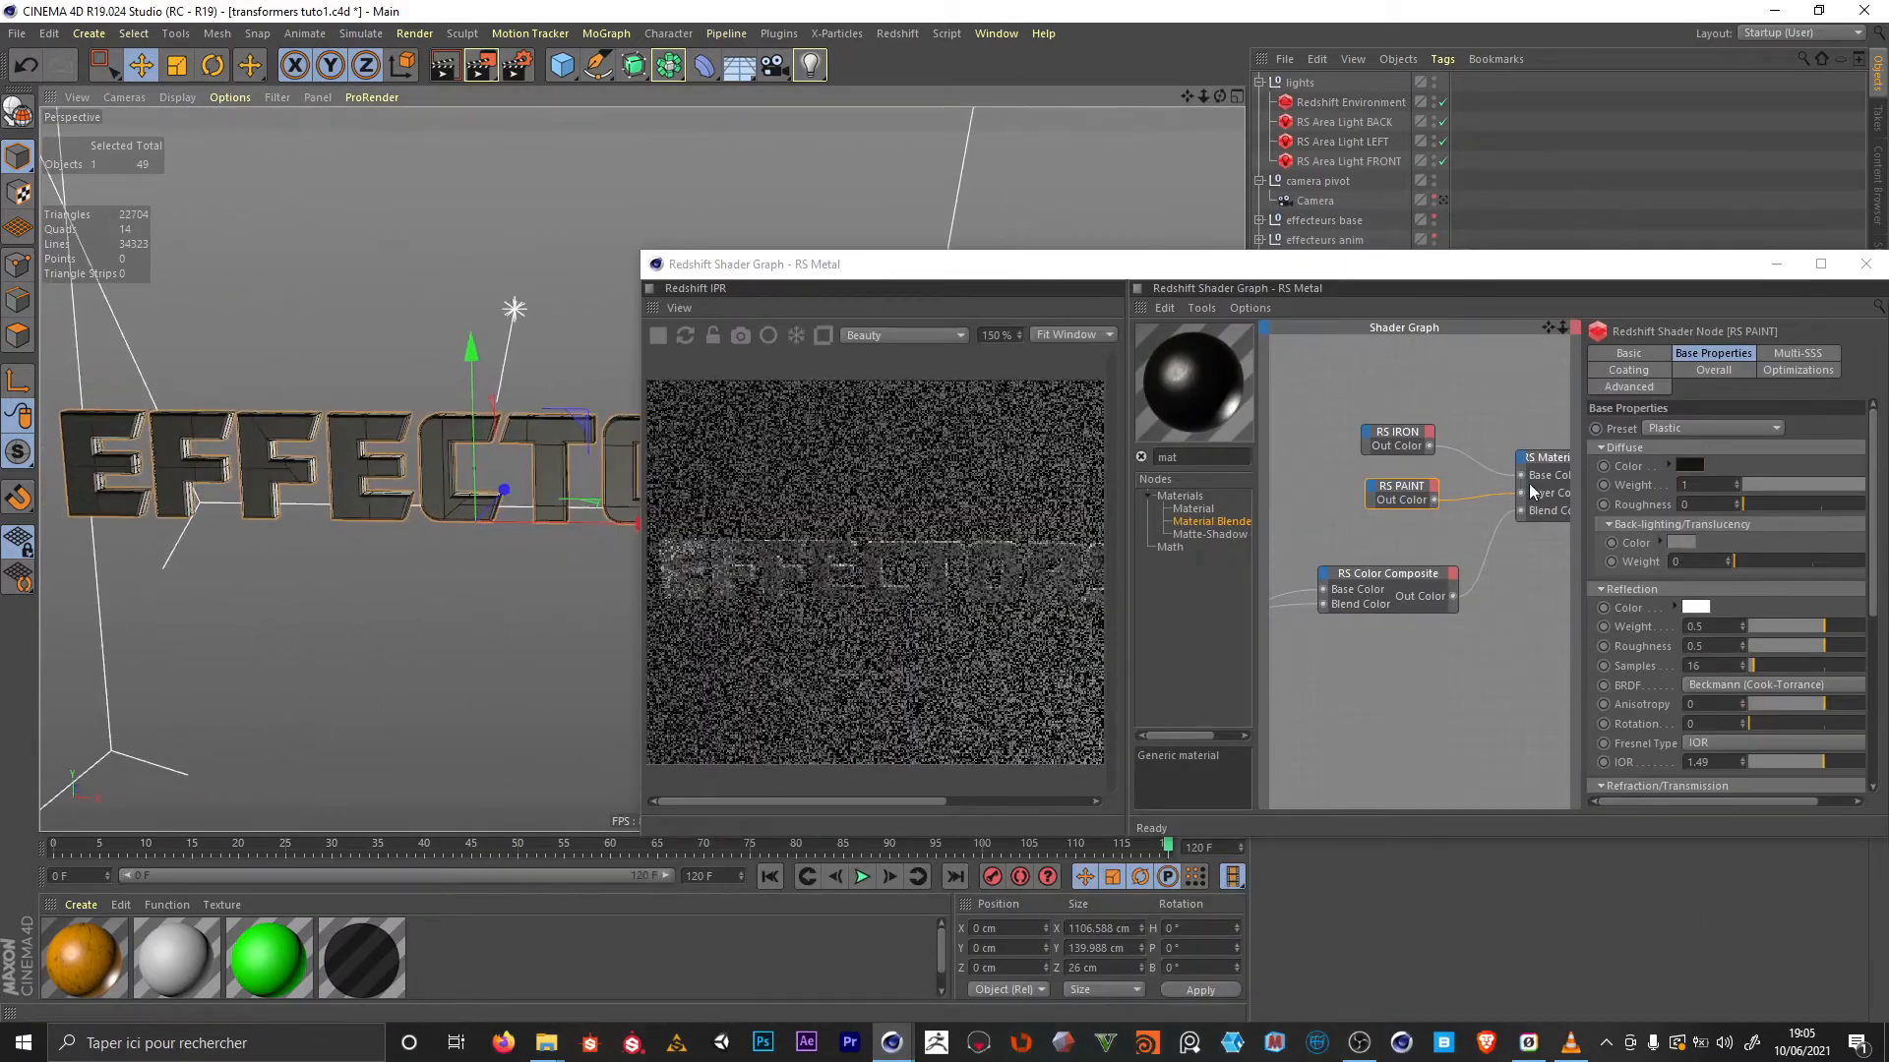
left_click(1414, 578)
left_click(1415, 576, "ctrl+alt")
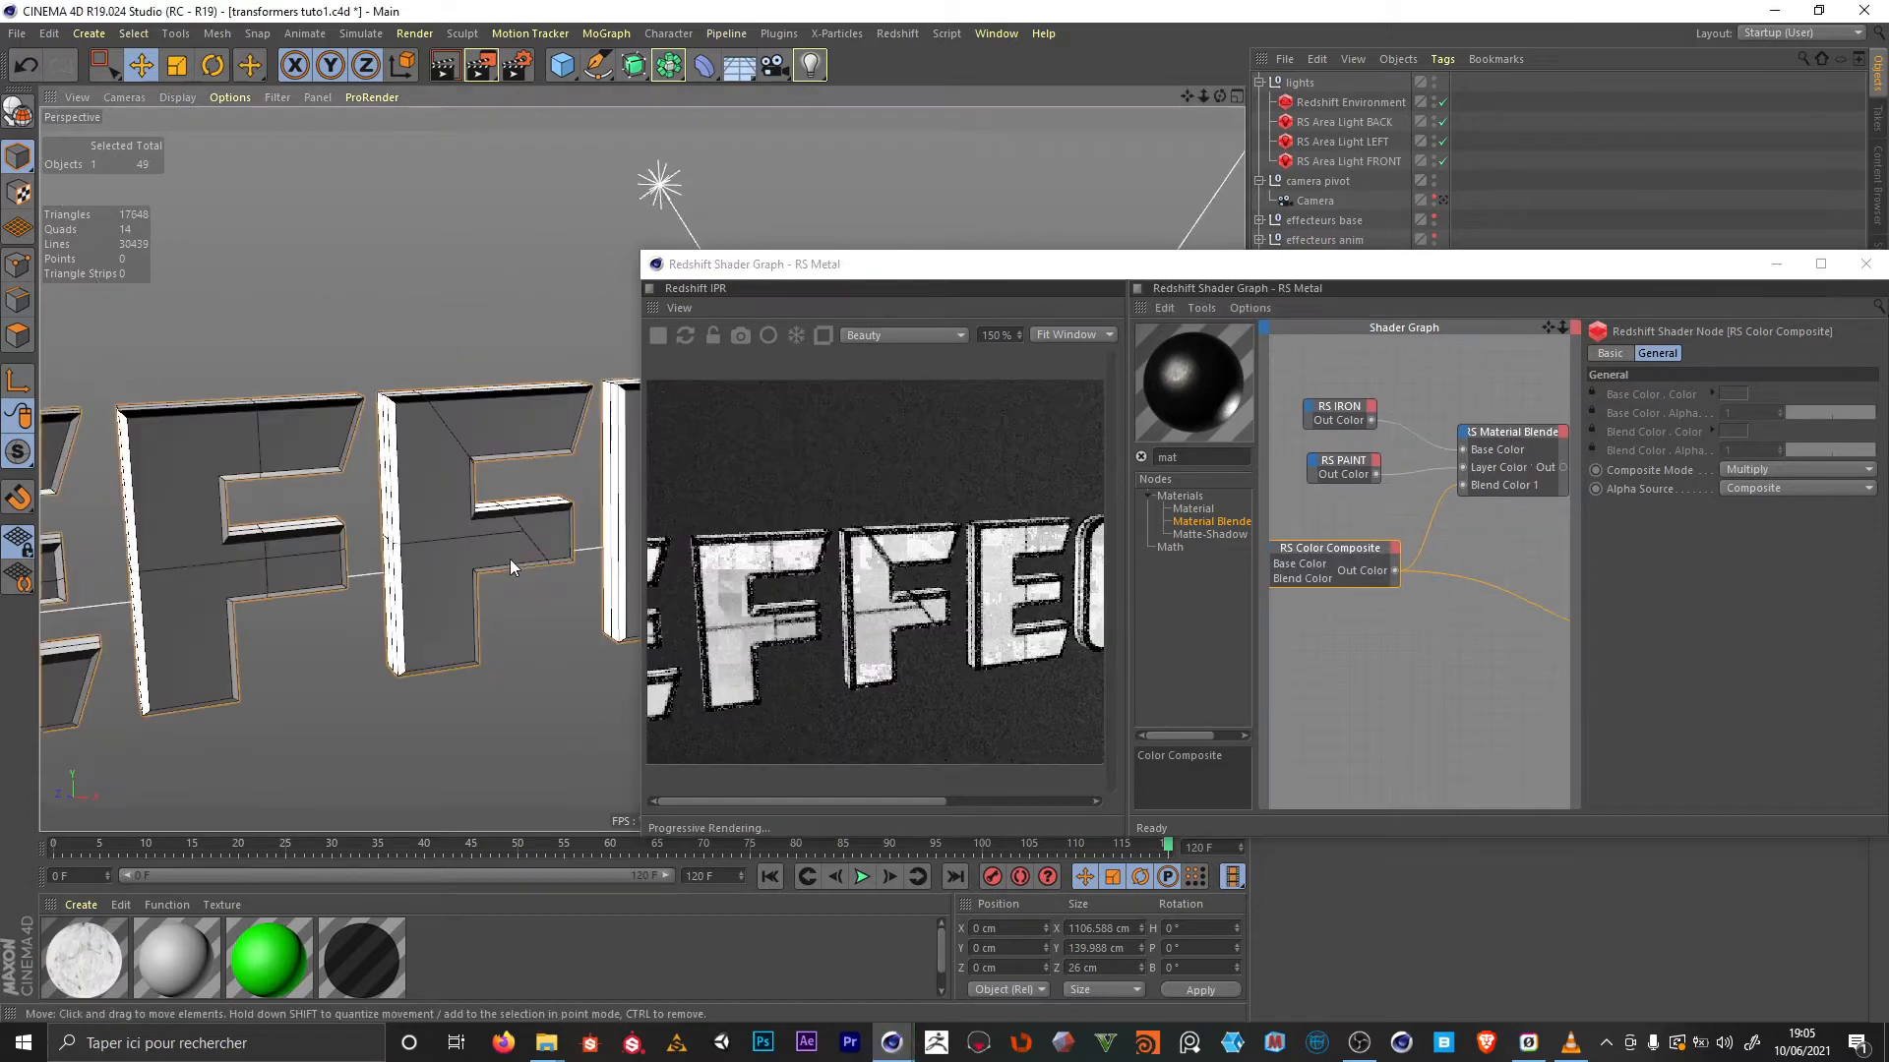
Connect the curvature RS Ramp directly to the final RS Color Composite's base color and delete the bypassed RS Change Range node
left_click_drag(509, 559, 757, 492, "alt")
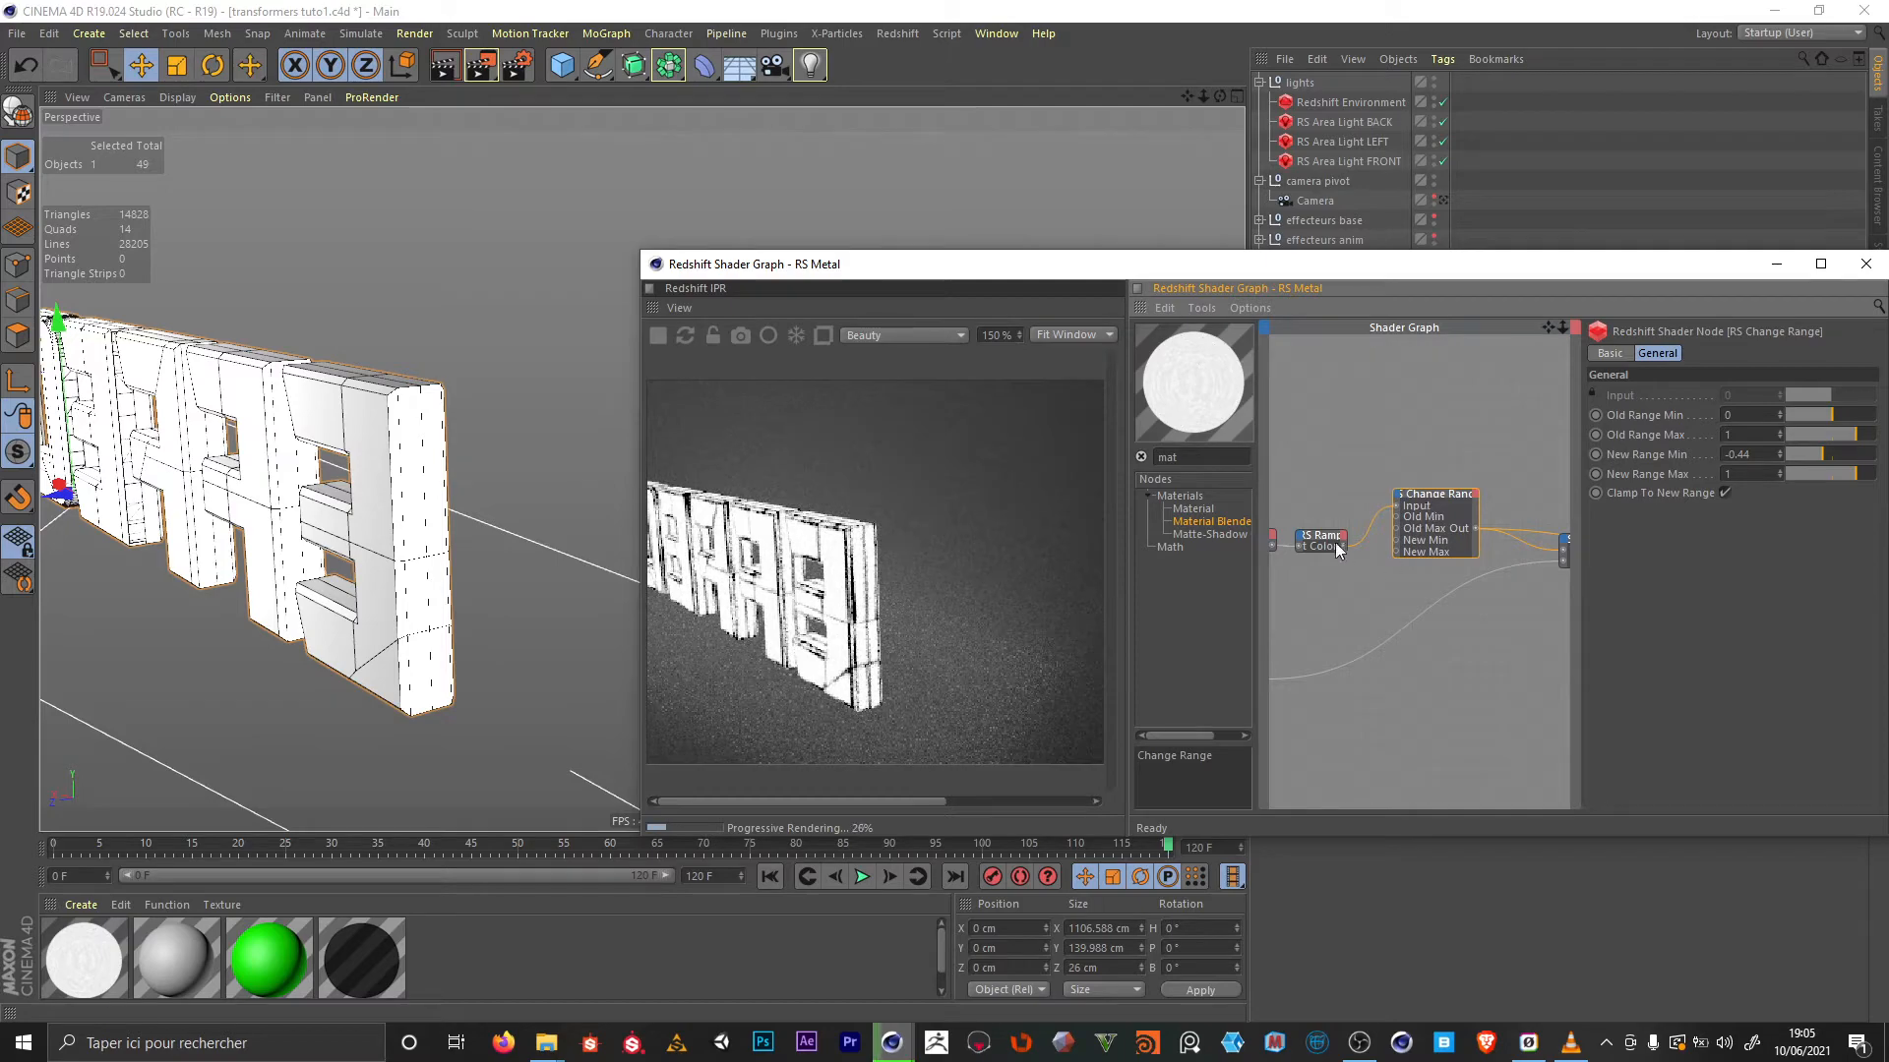
left_click_drag(1340, 547, 1562, 551)
left_click(1514, 547)
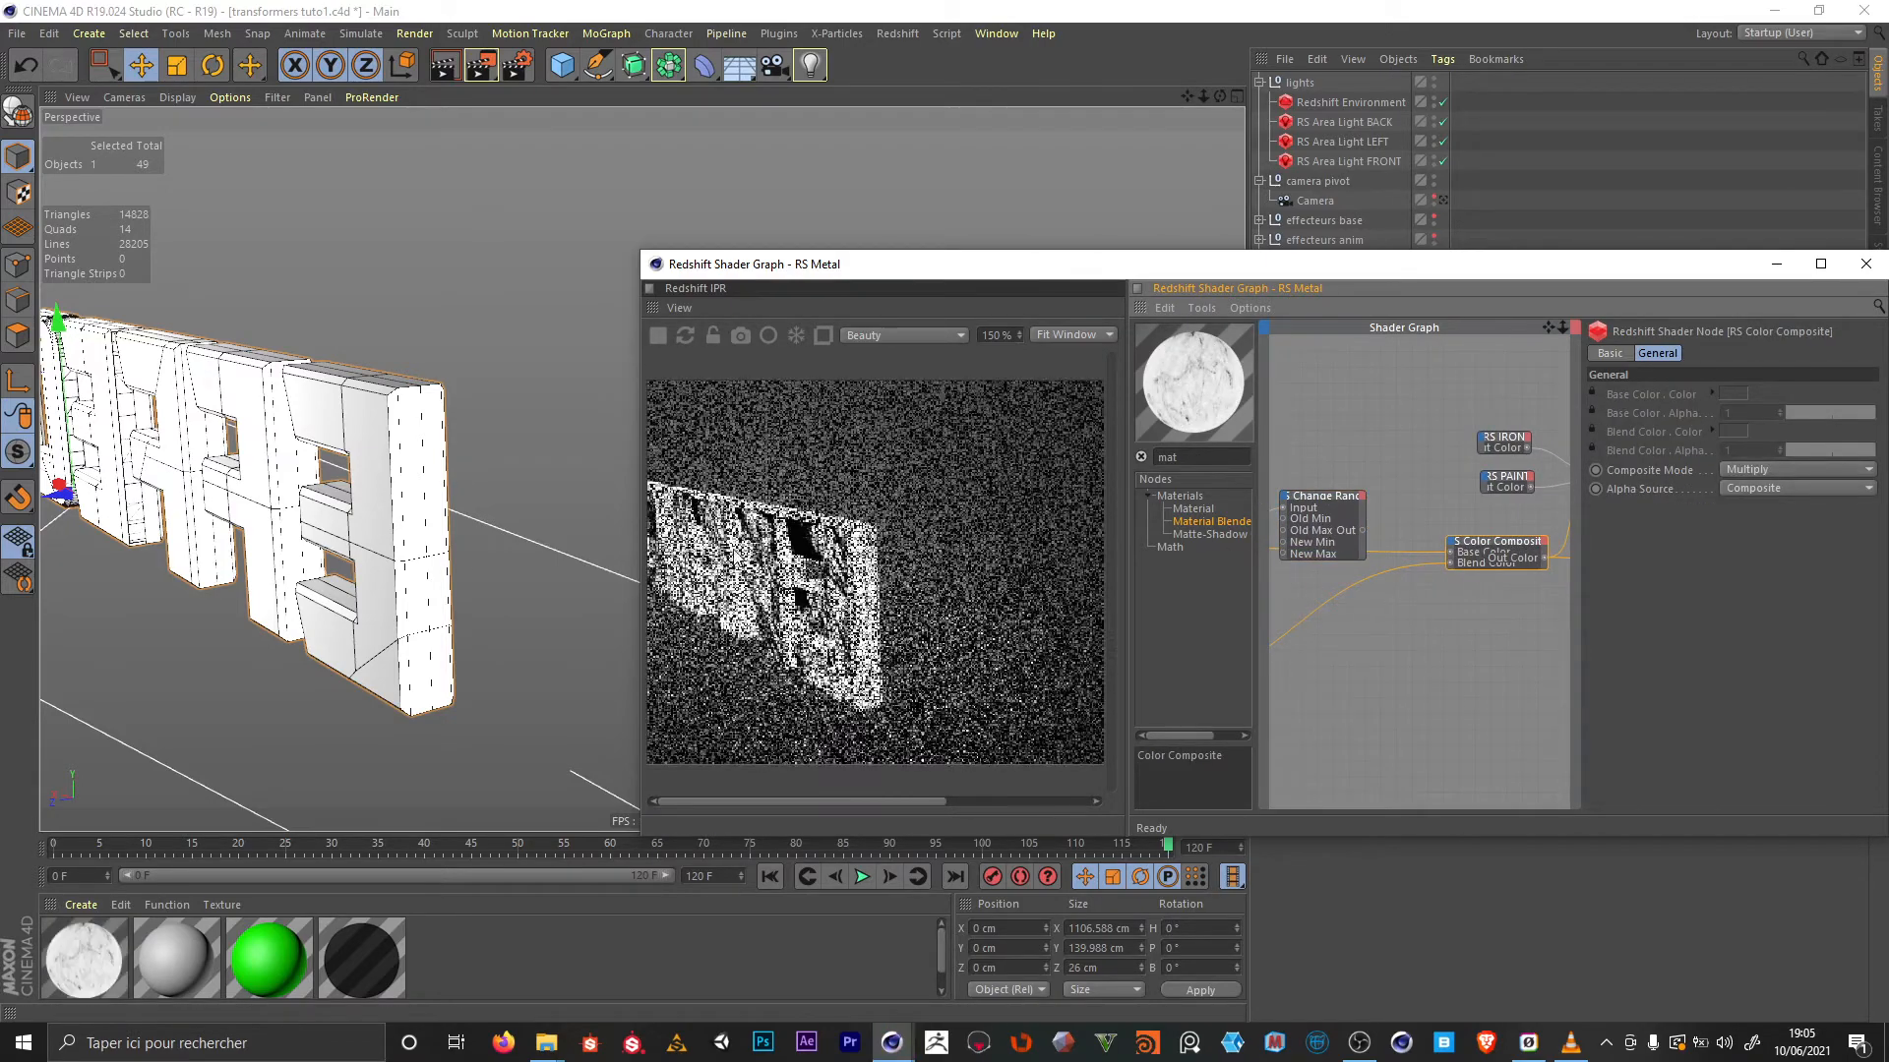
left_click_drag(246, 413, 295, 398, "alt")
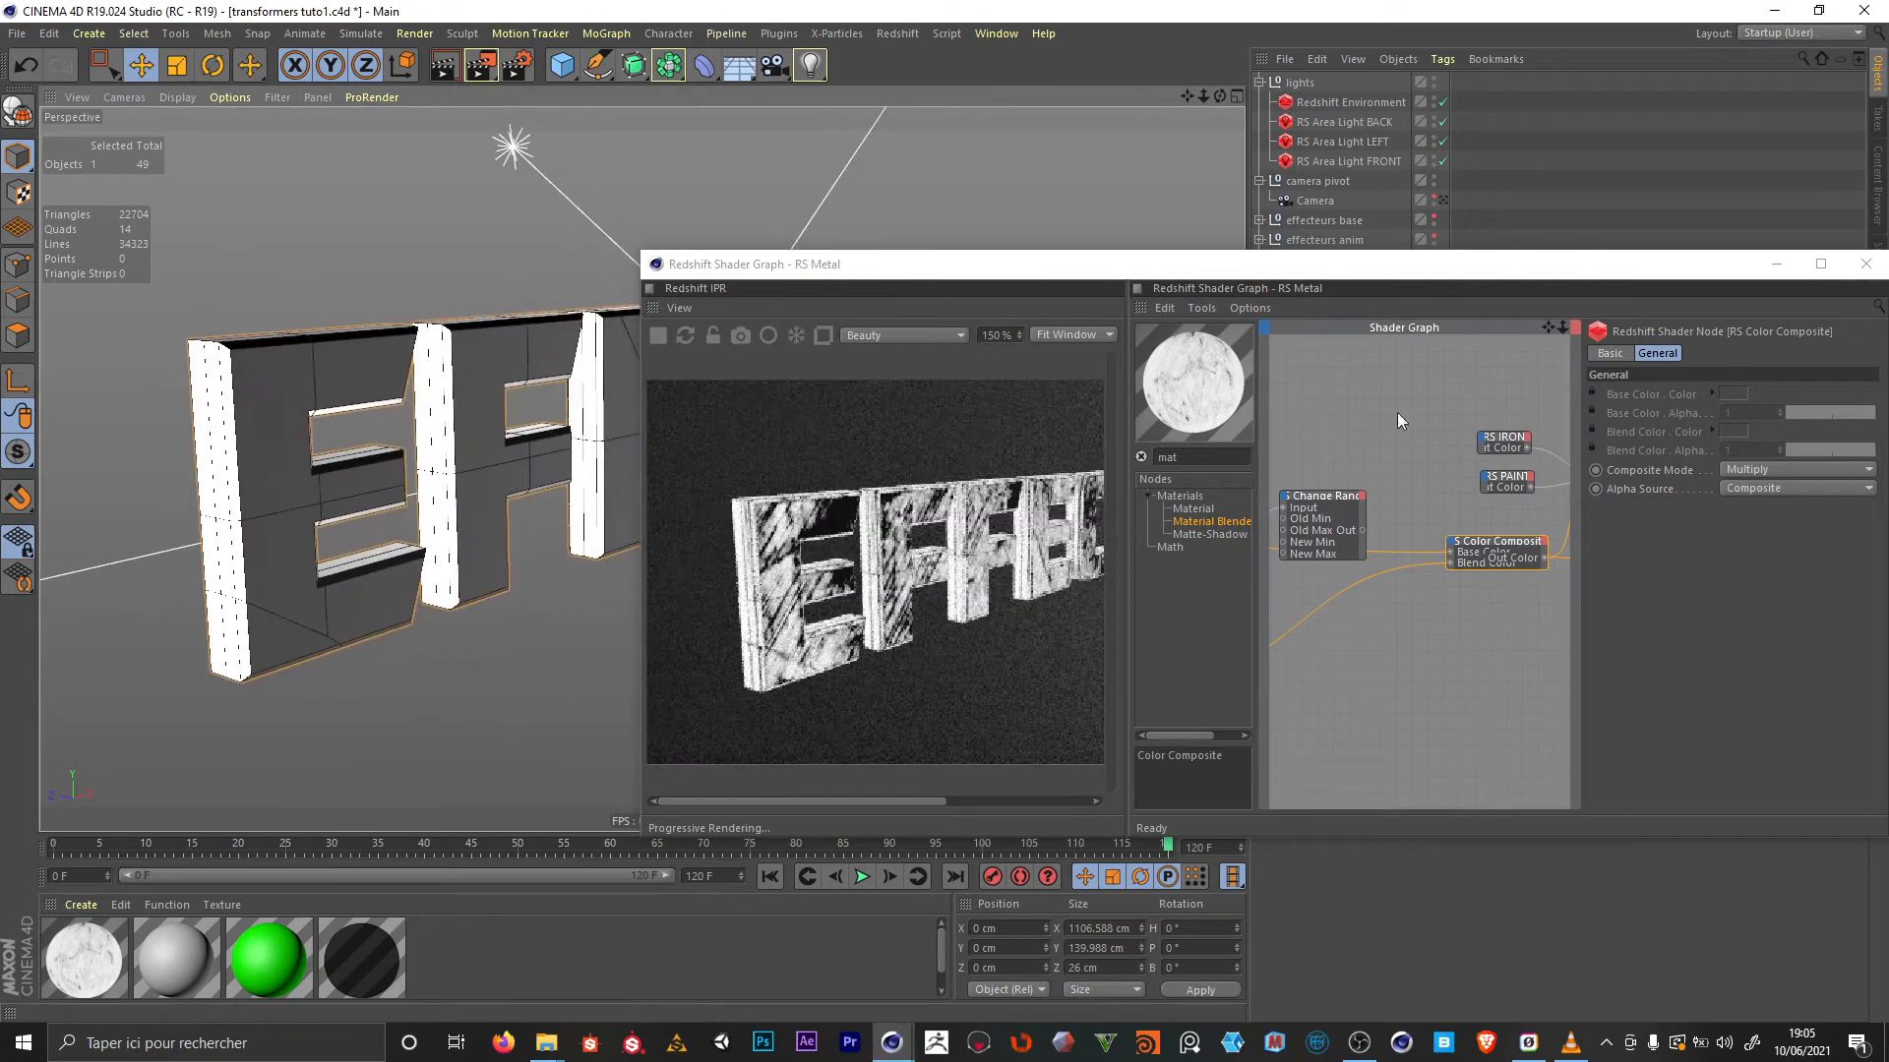
left_click(1314, 498)
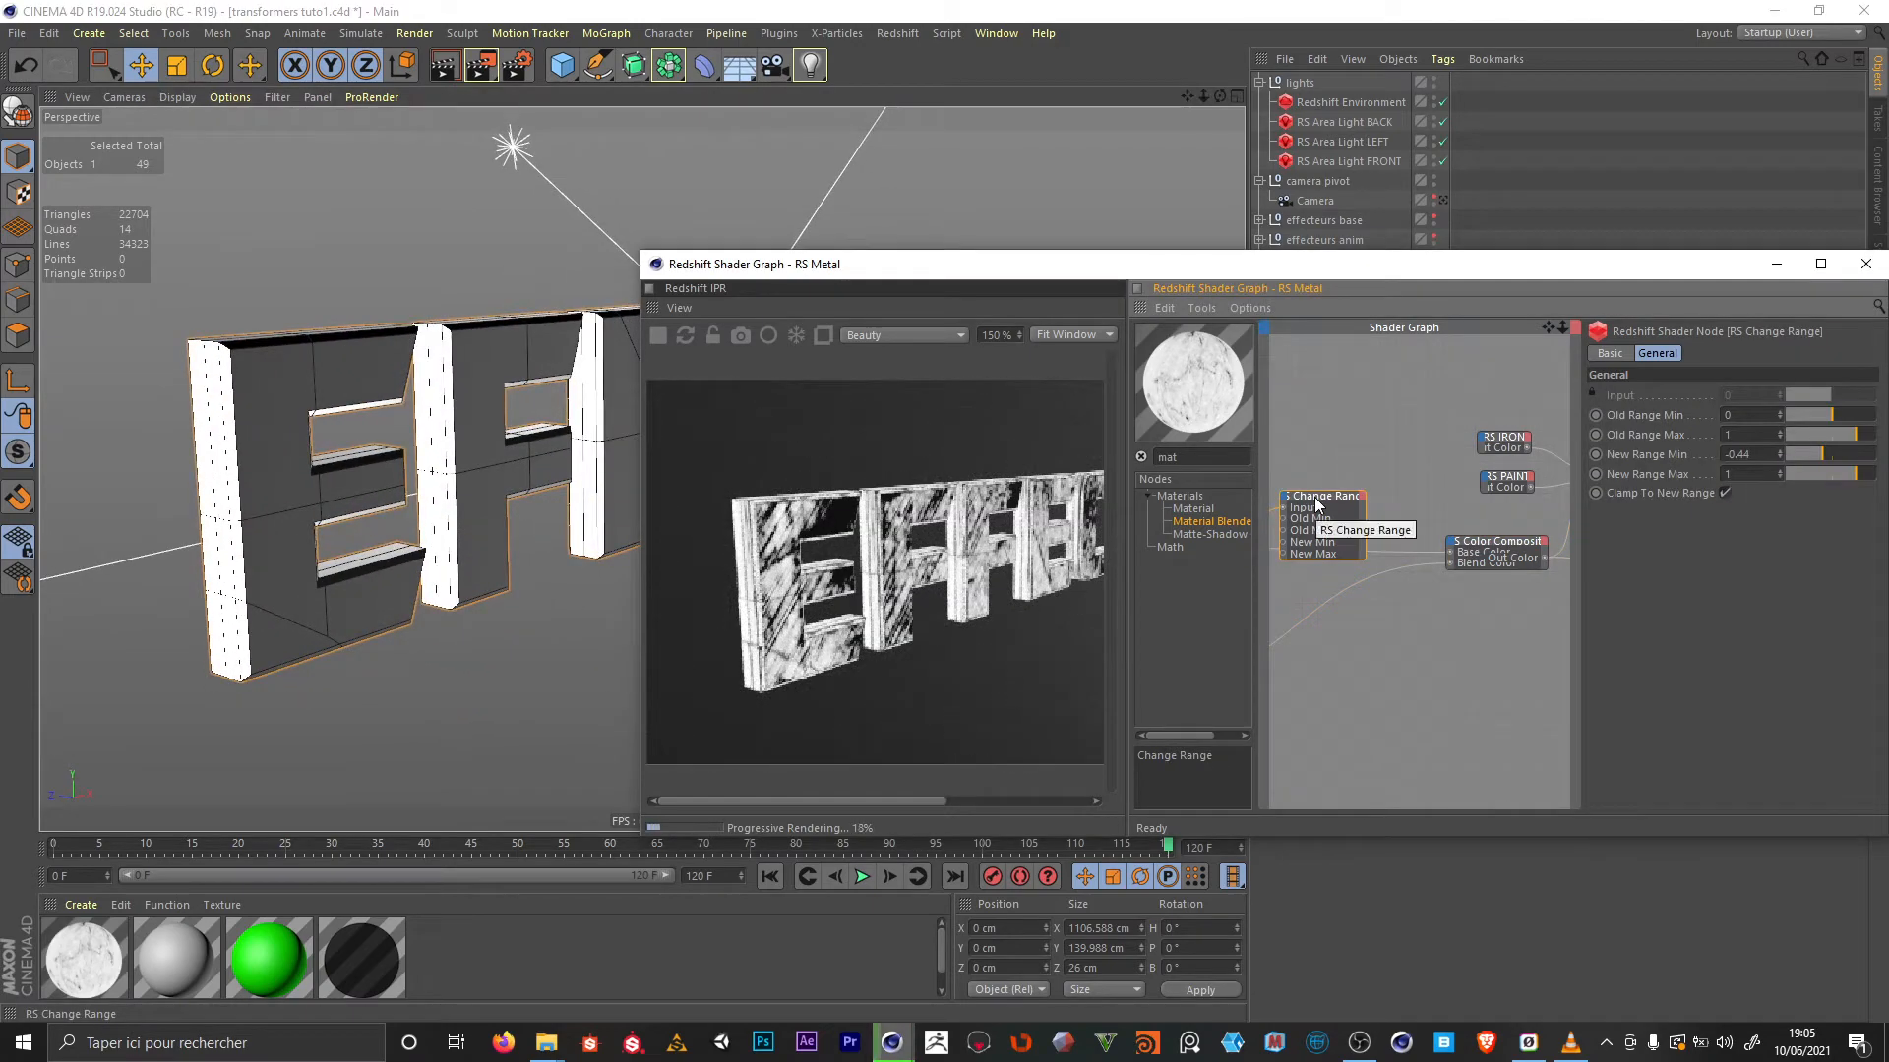
key("Delete")
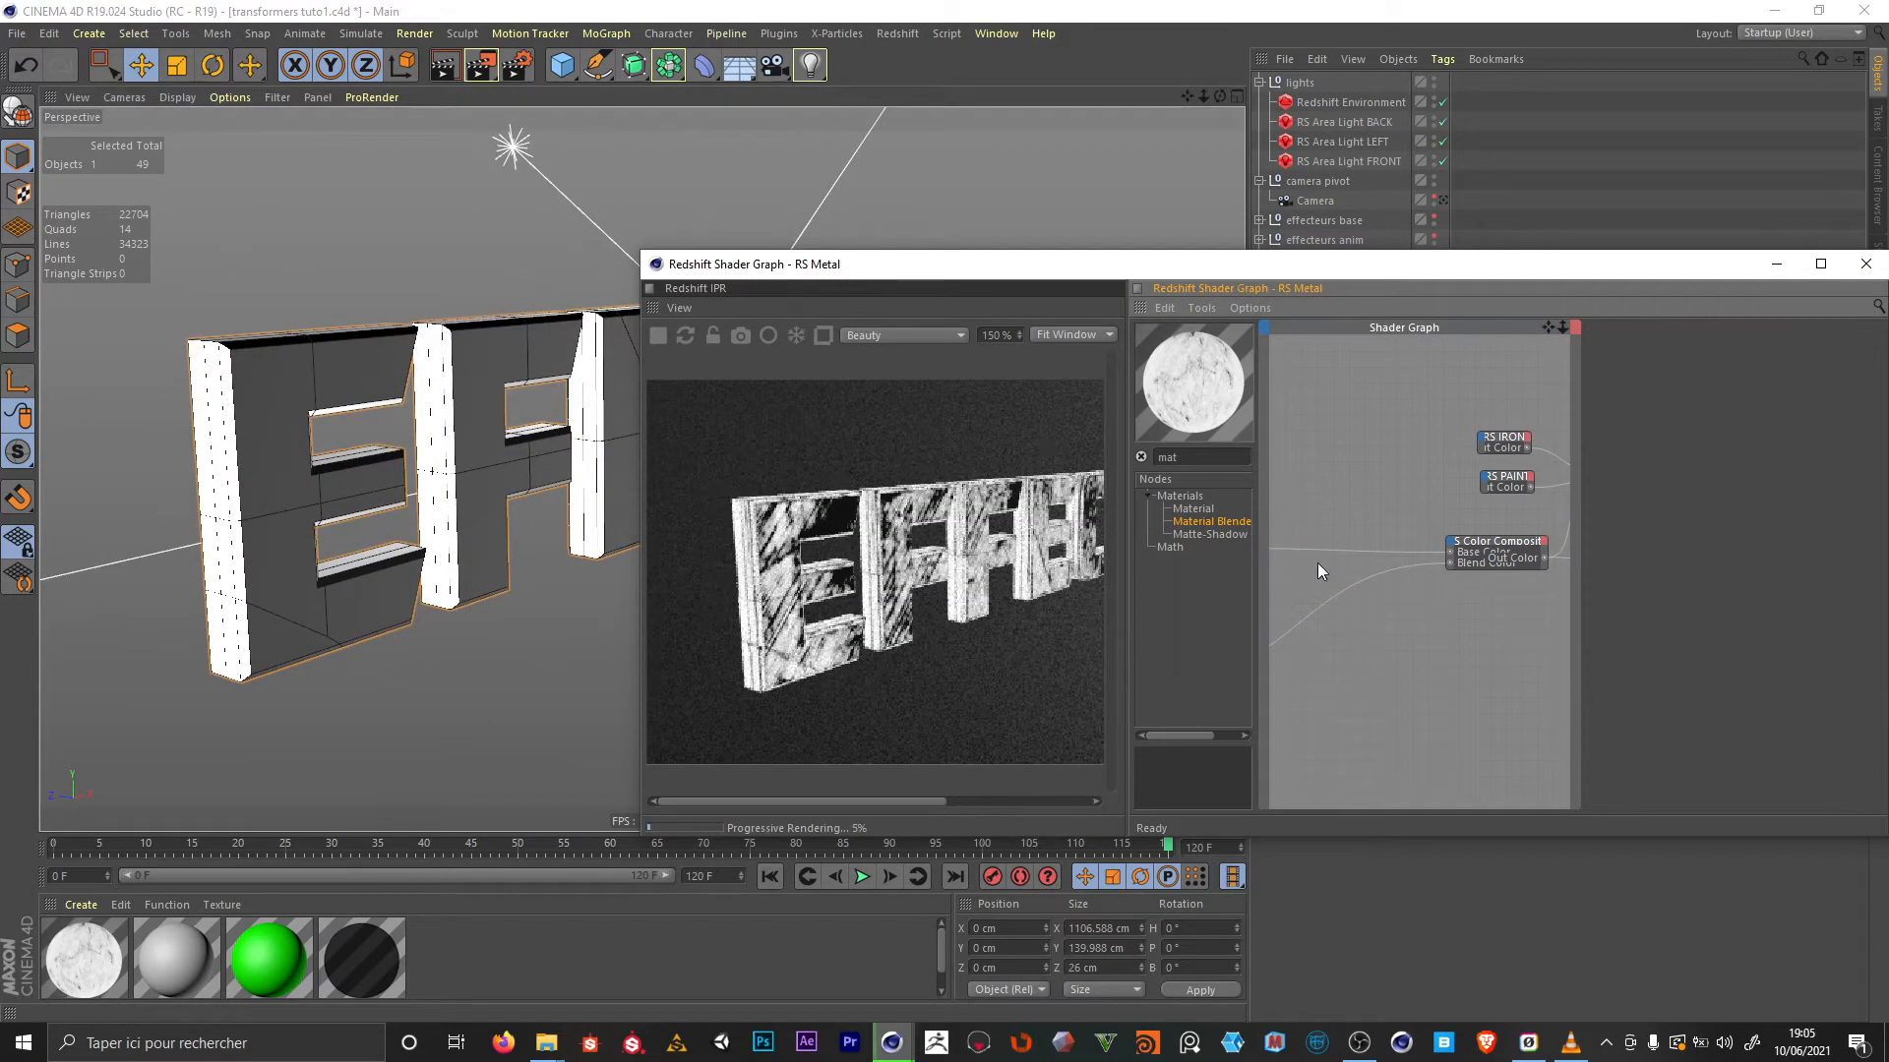
middle_click_drag(1476, 575, 1279, 603)
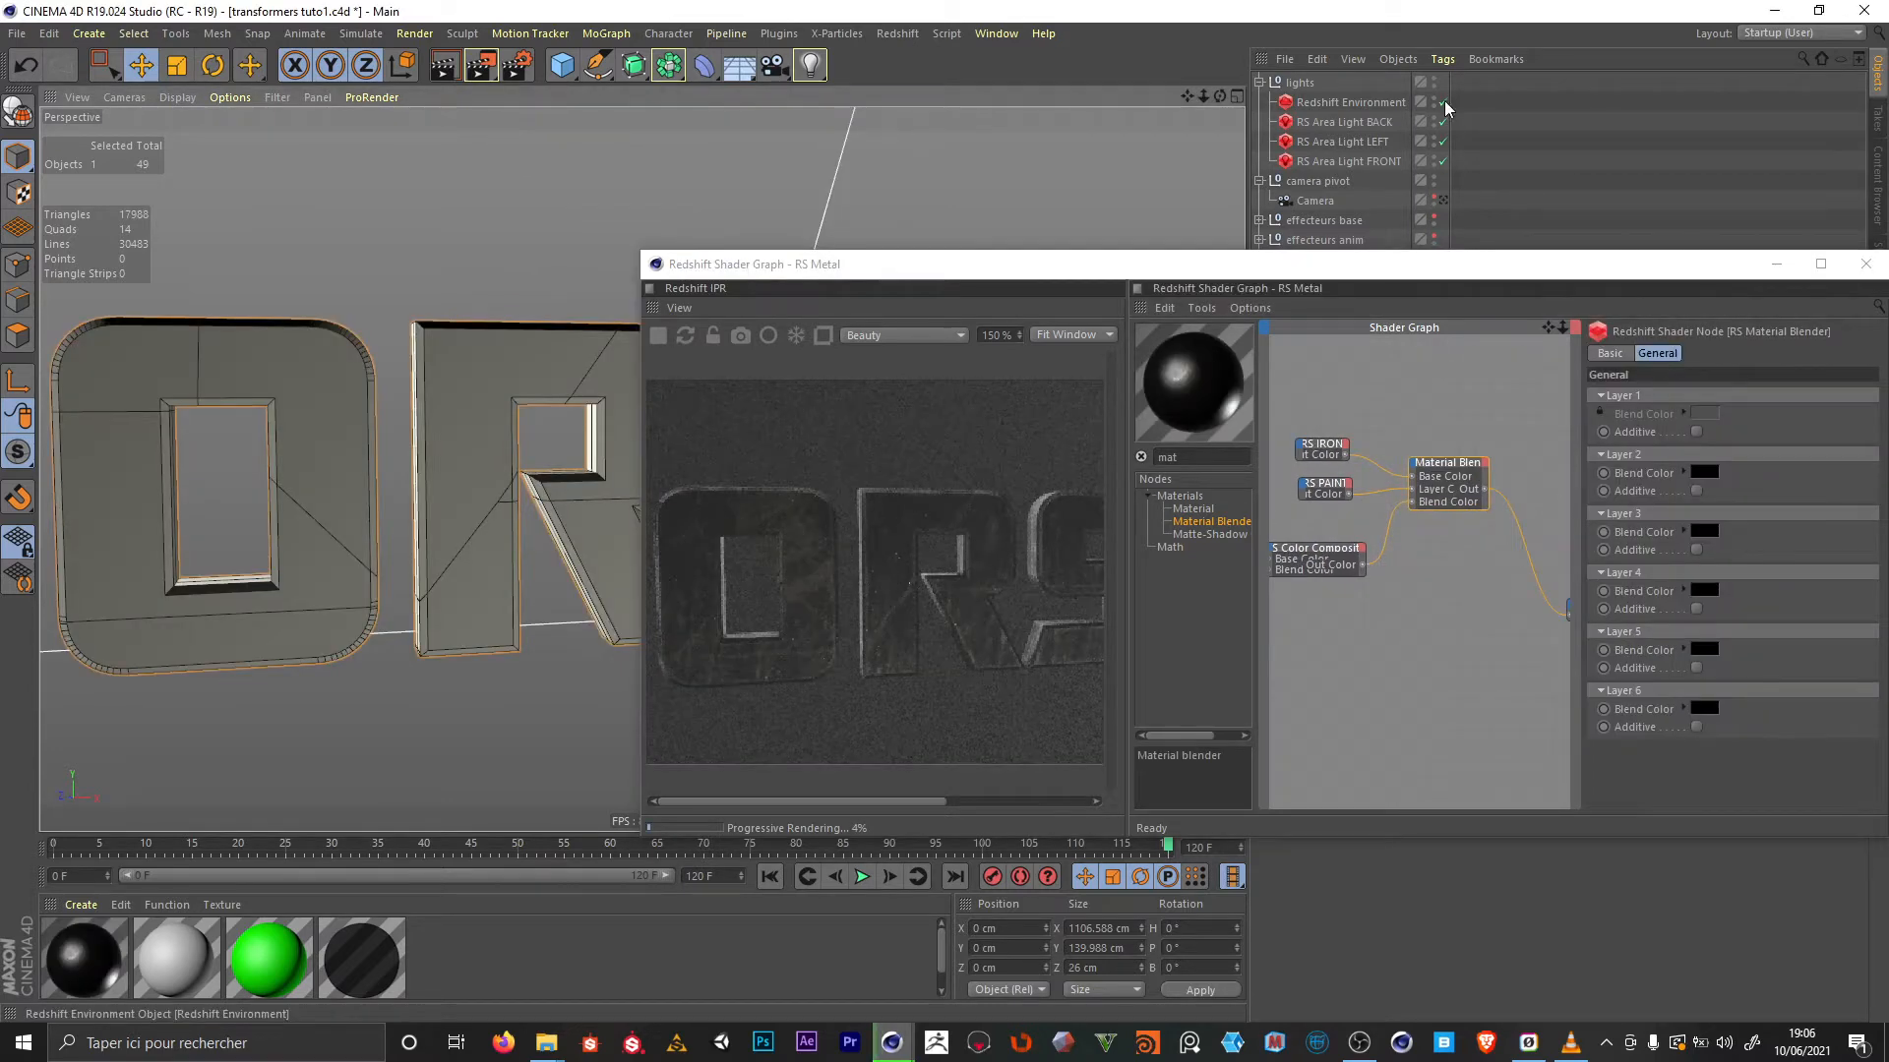
Disable the Redshift Environment and move the scratch ramp's black knot to about 11.7% and its white knot to about 7.6%
left_click(1442, 102)
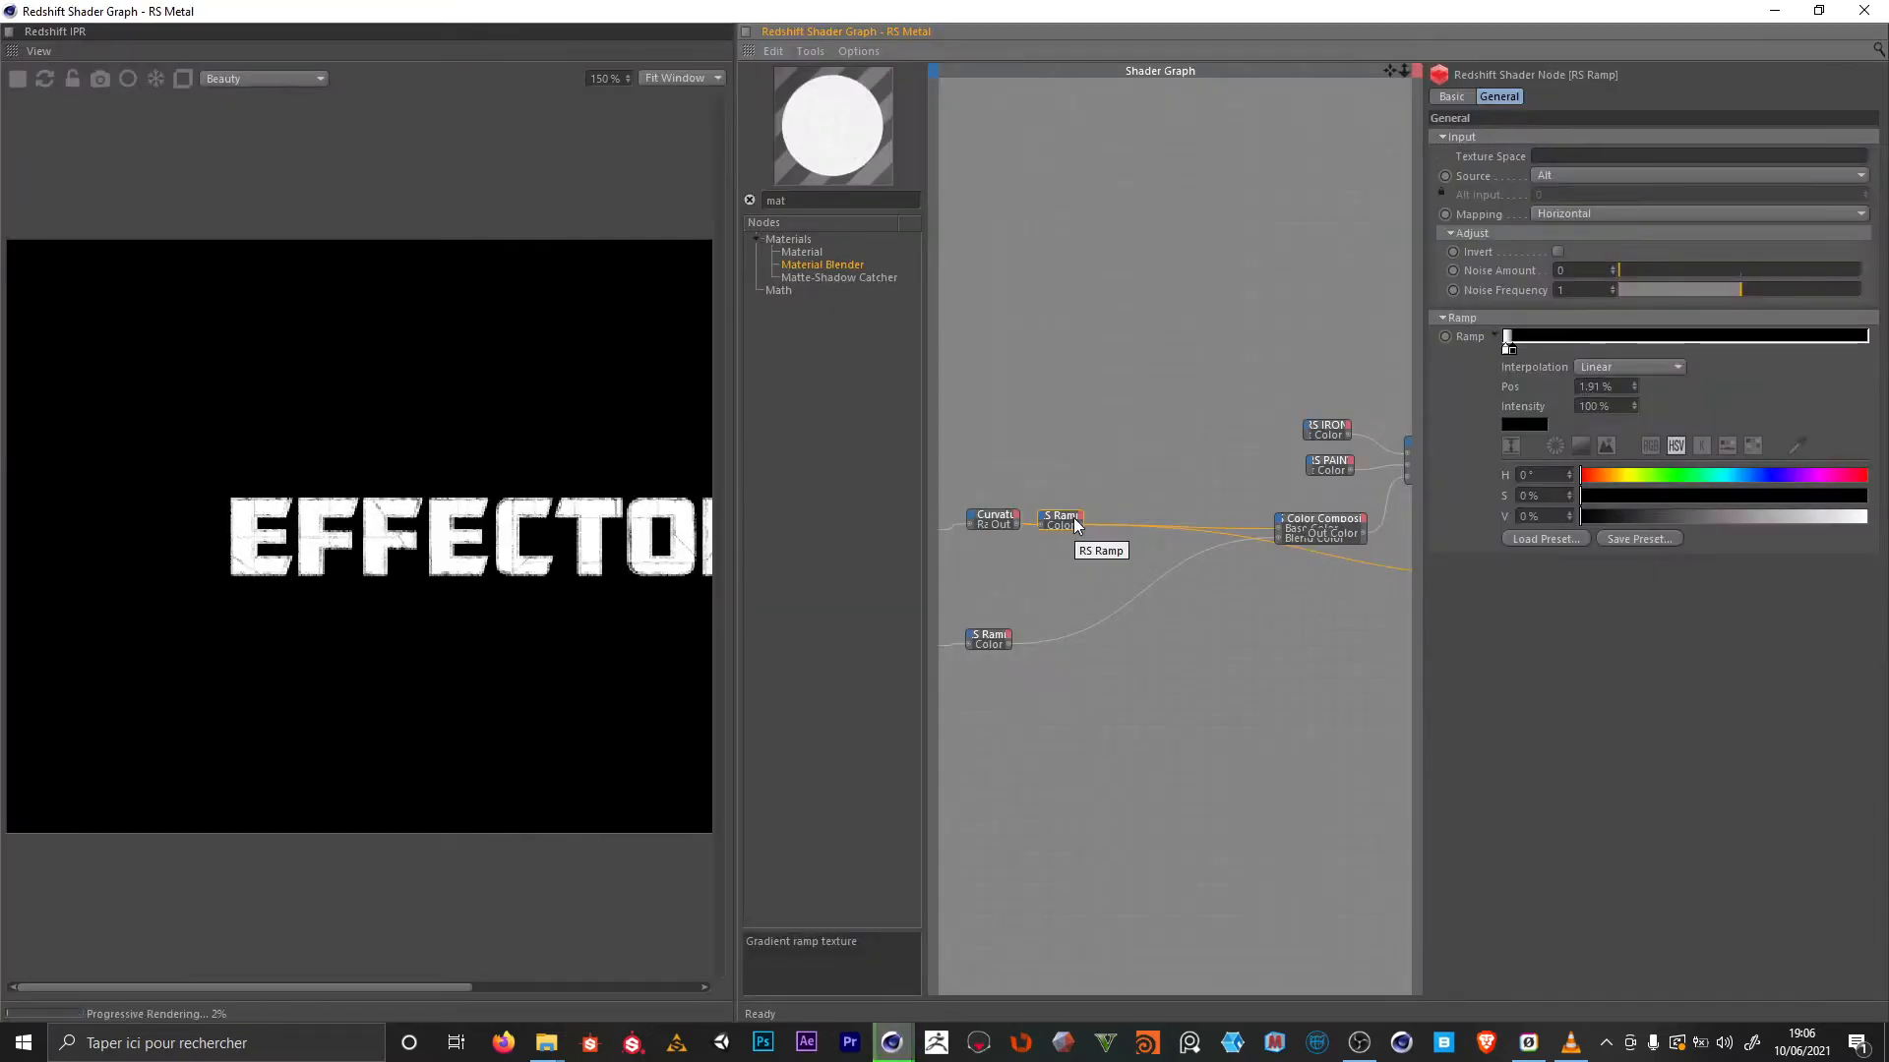
left_click(1003, 641)
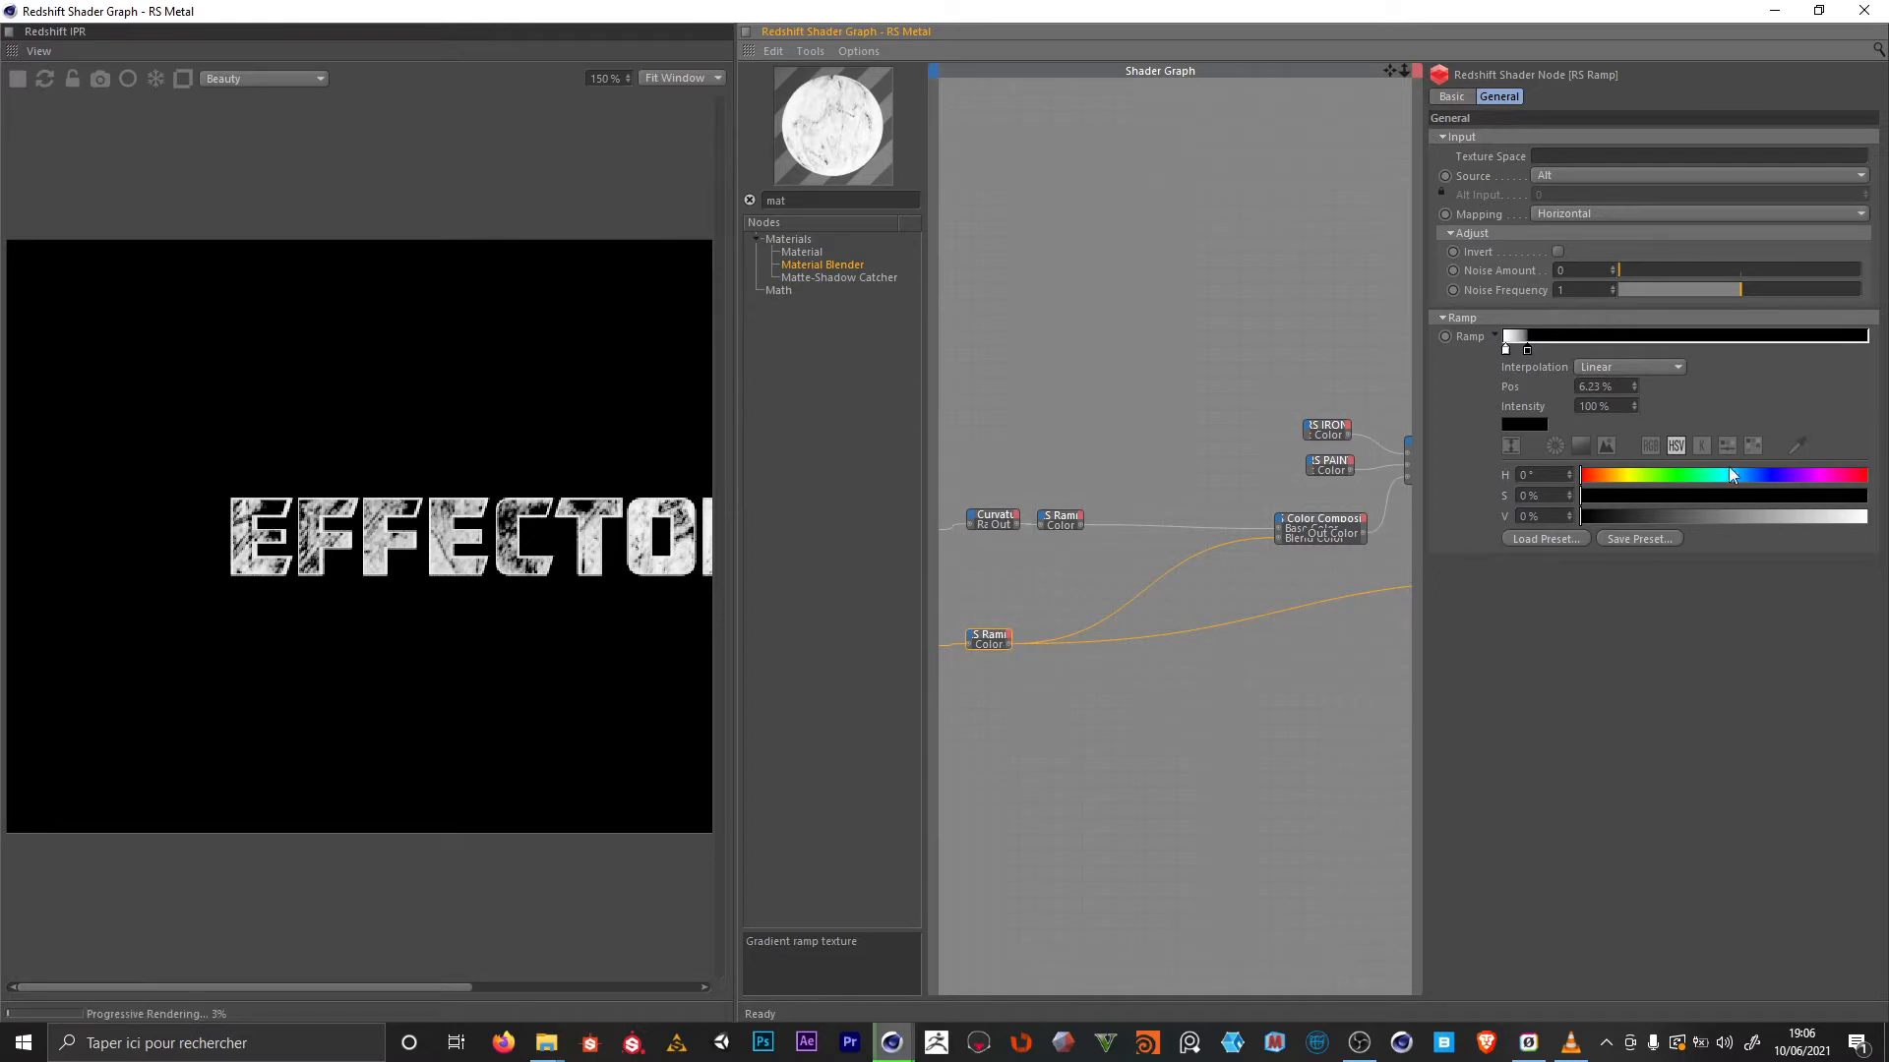
left_click_drag(1526, 351, 1518, 352)
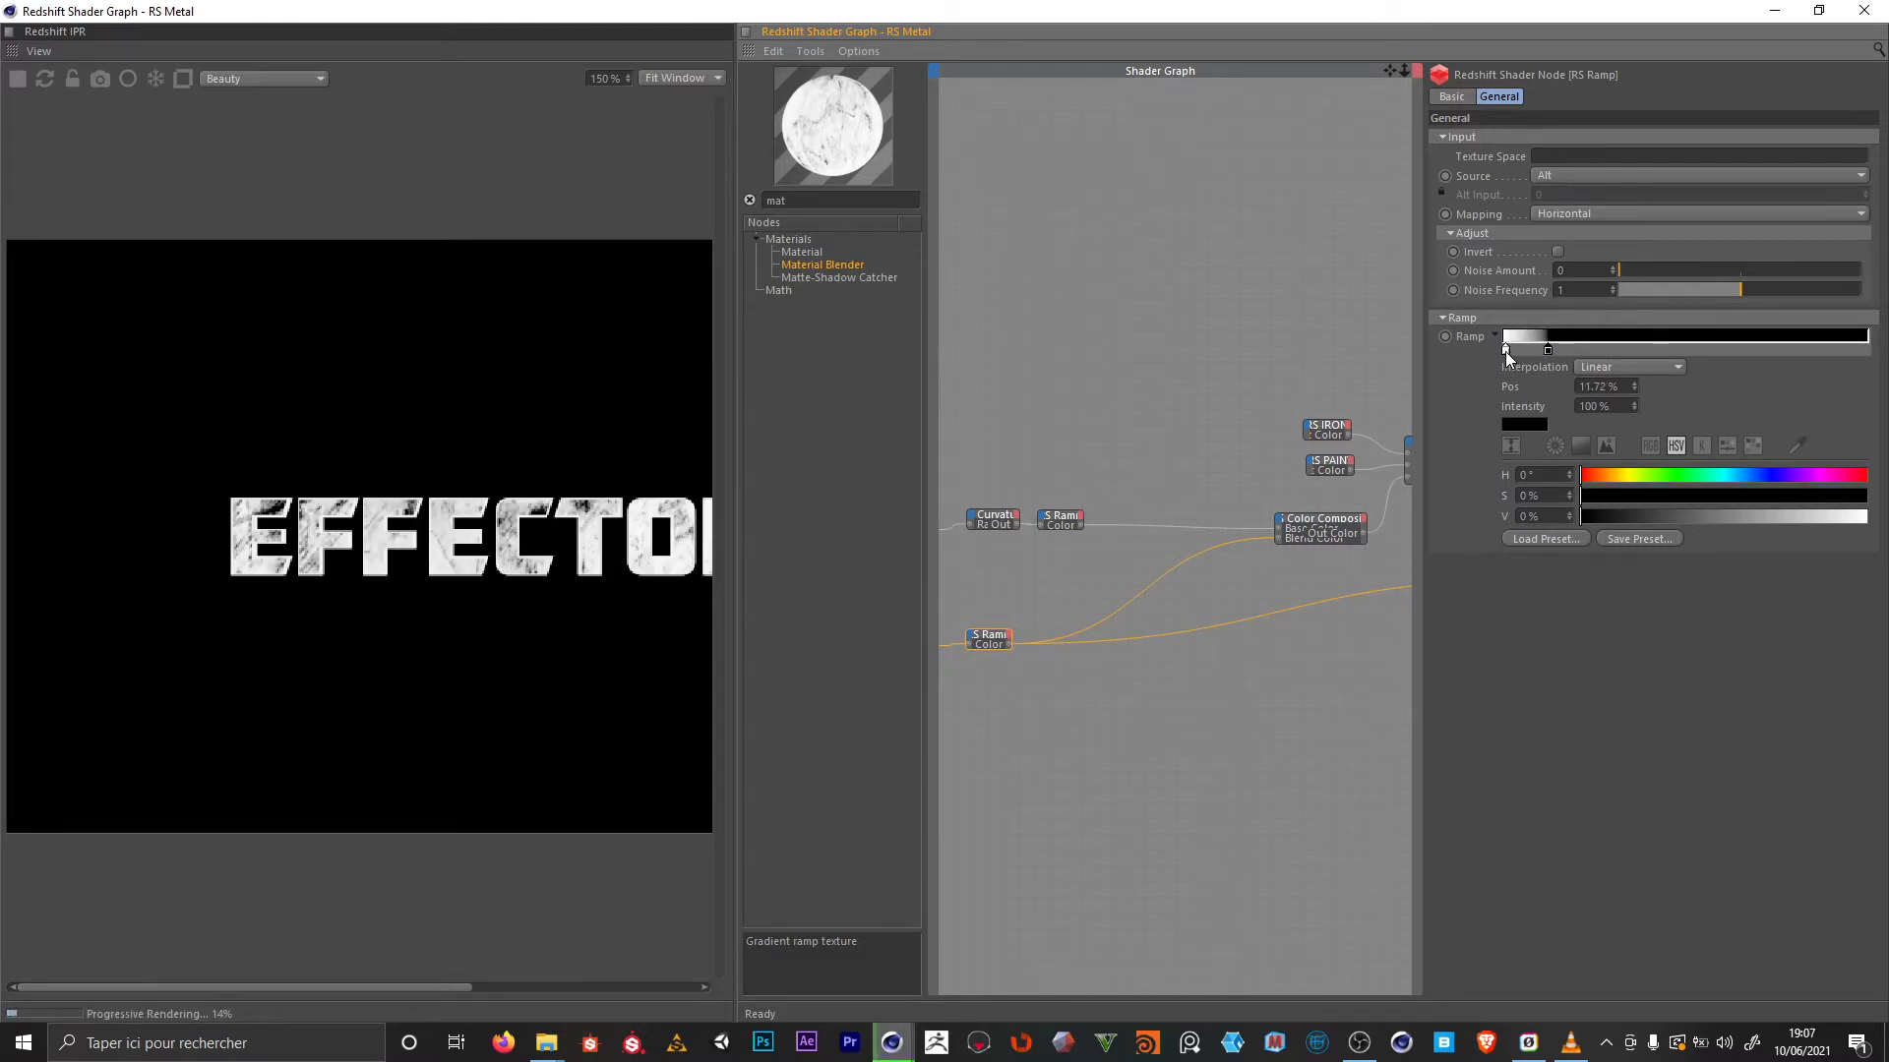
left_click_drag(1506, 350, 1534, 347)
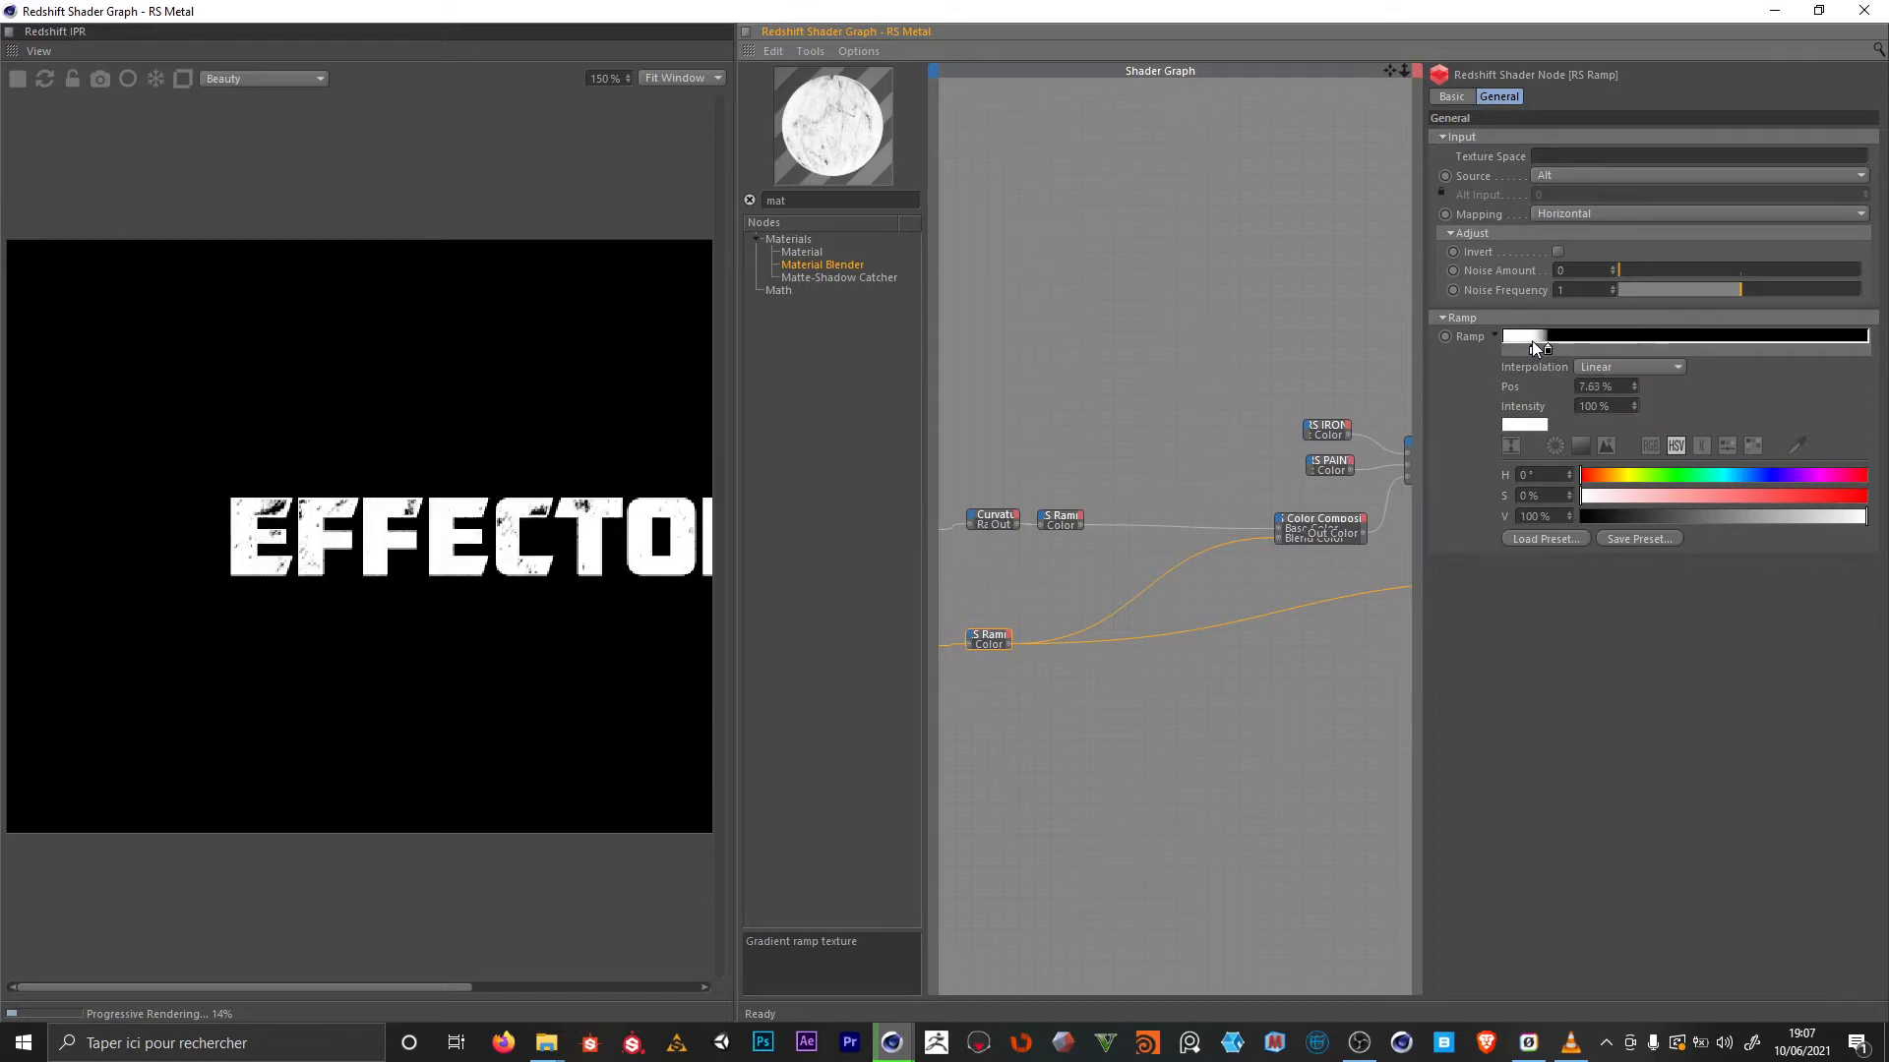
Switch off the scene camera's view and send the final RS Color Composite to the Output to inspect the wear mask up close
left_click_drag(806, 11, 1107, 459)
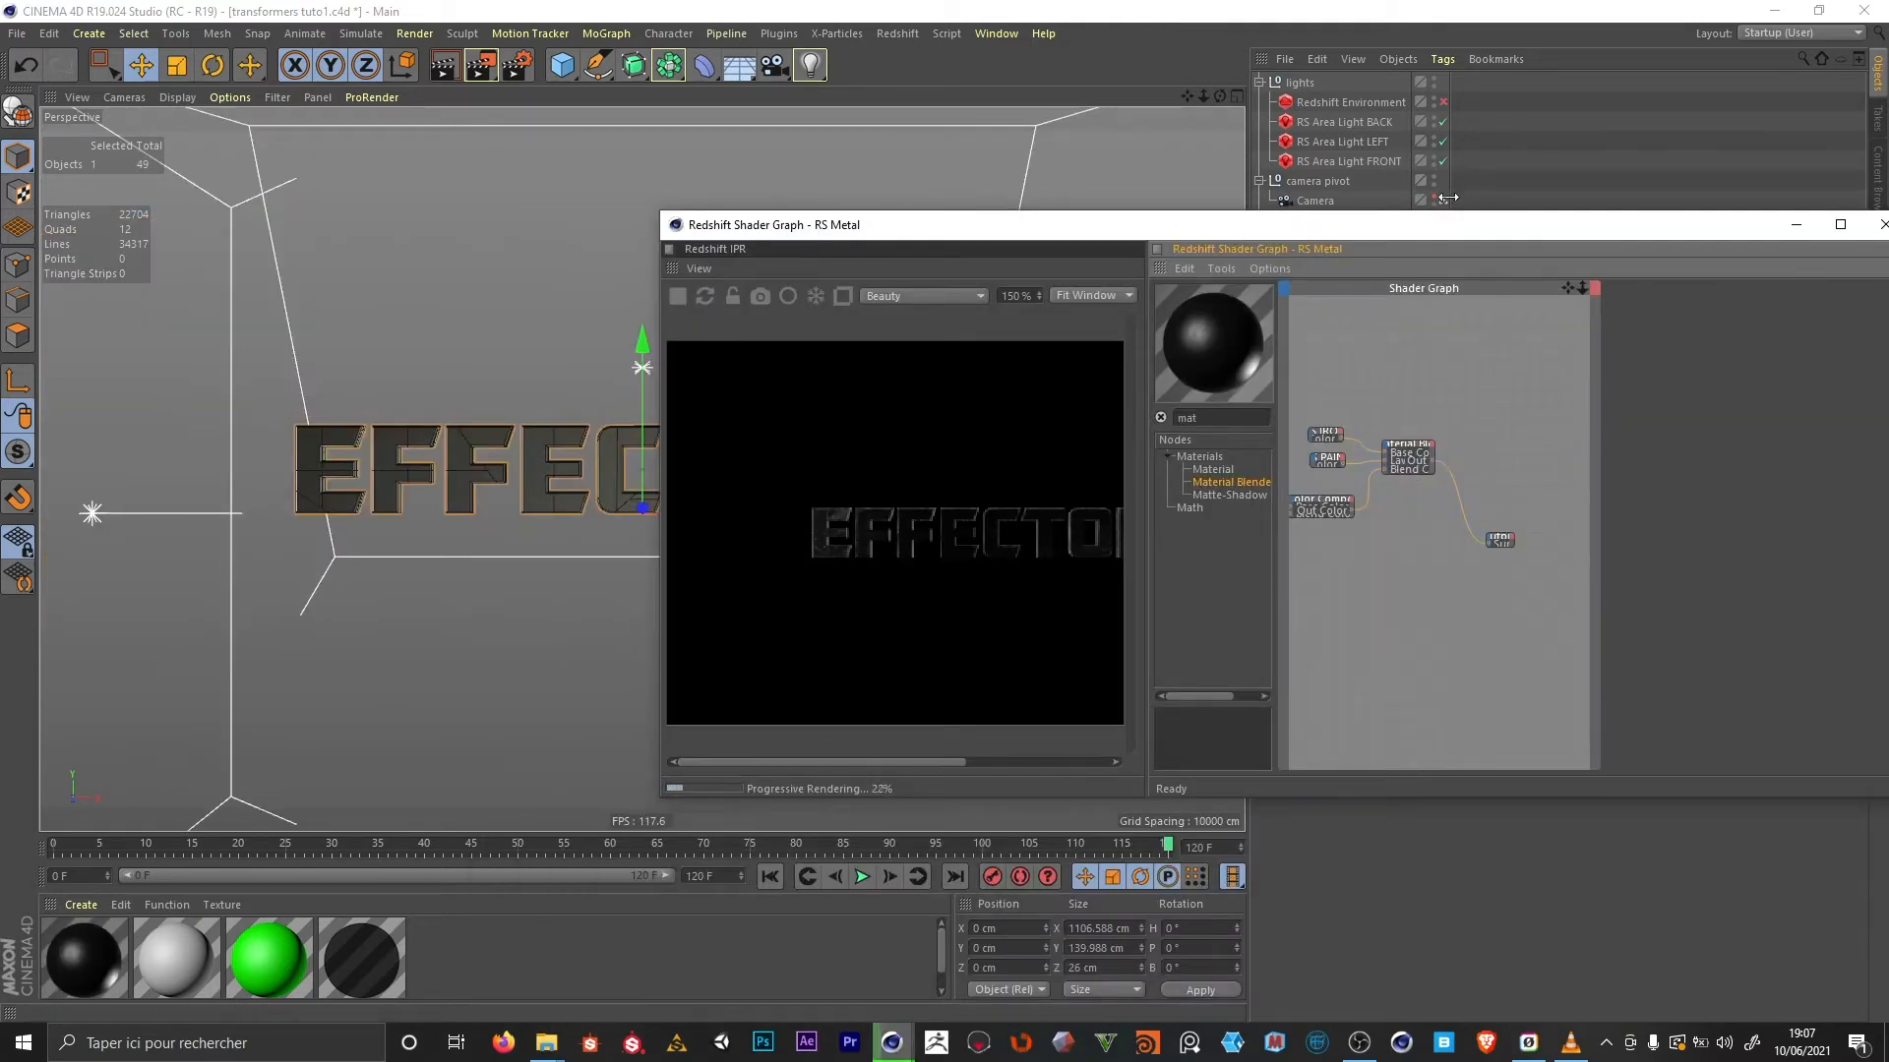
left_click(1443, 201)
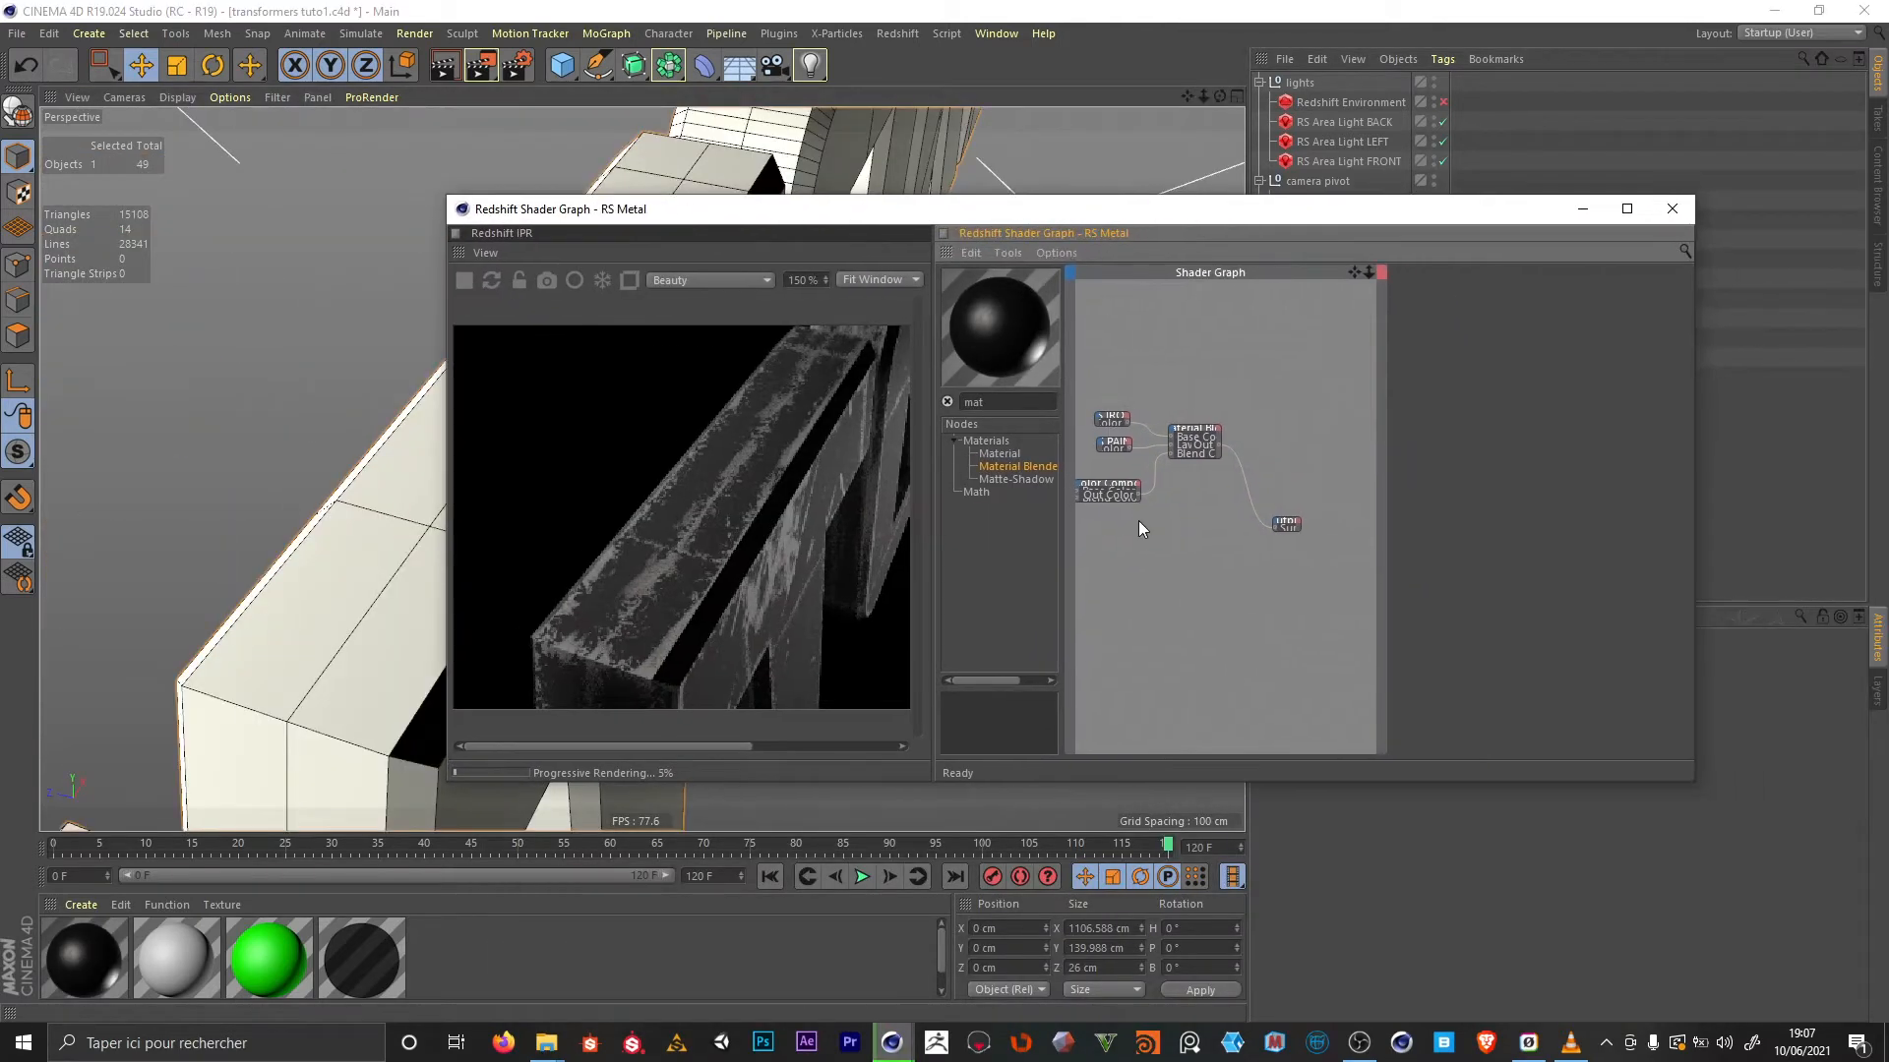
left_click(1127, 489)
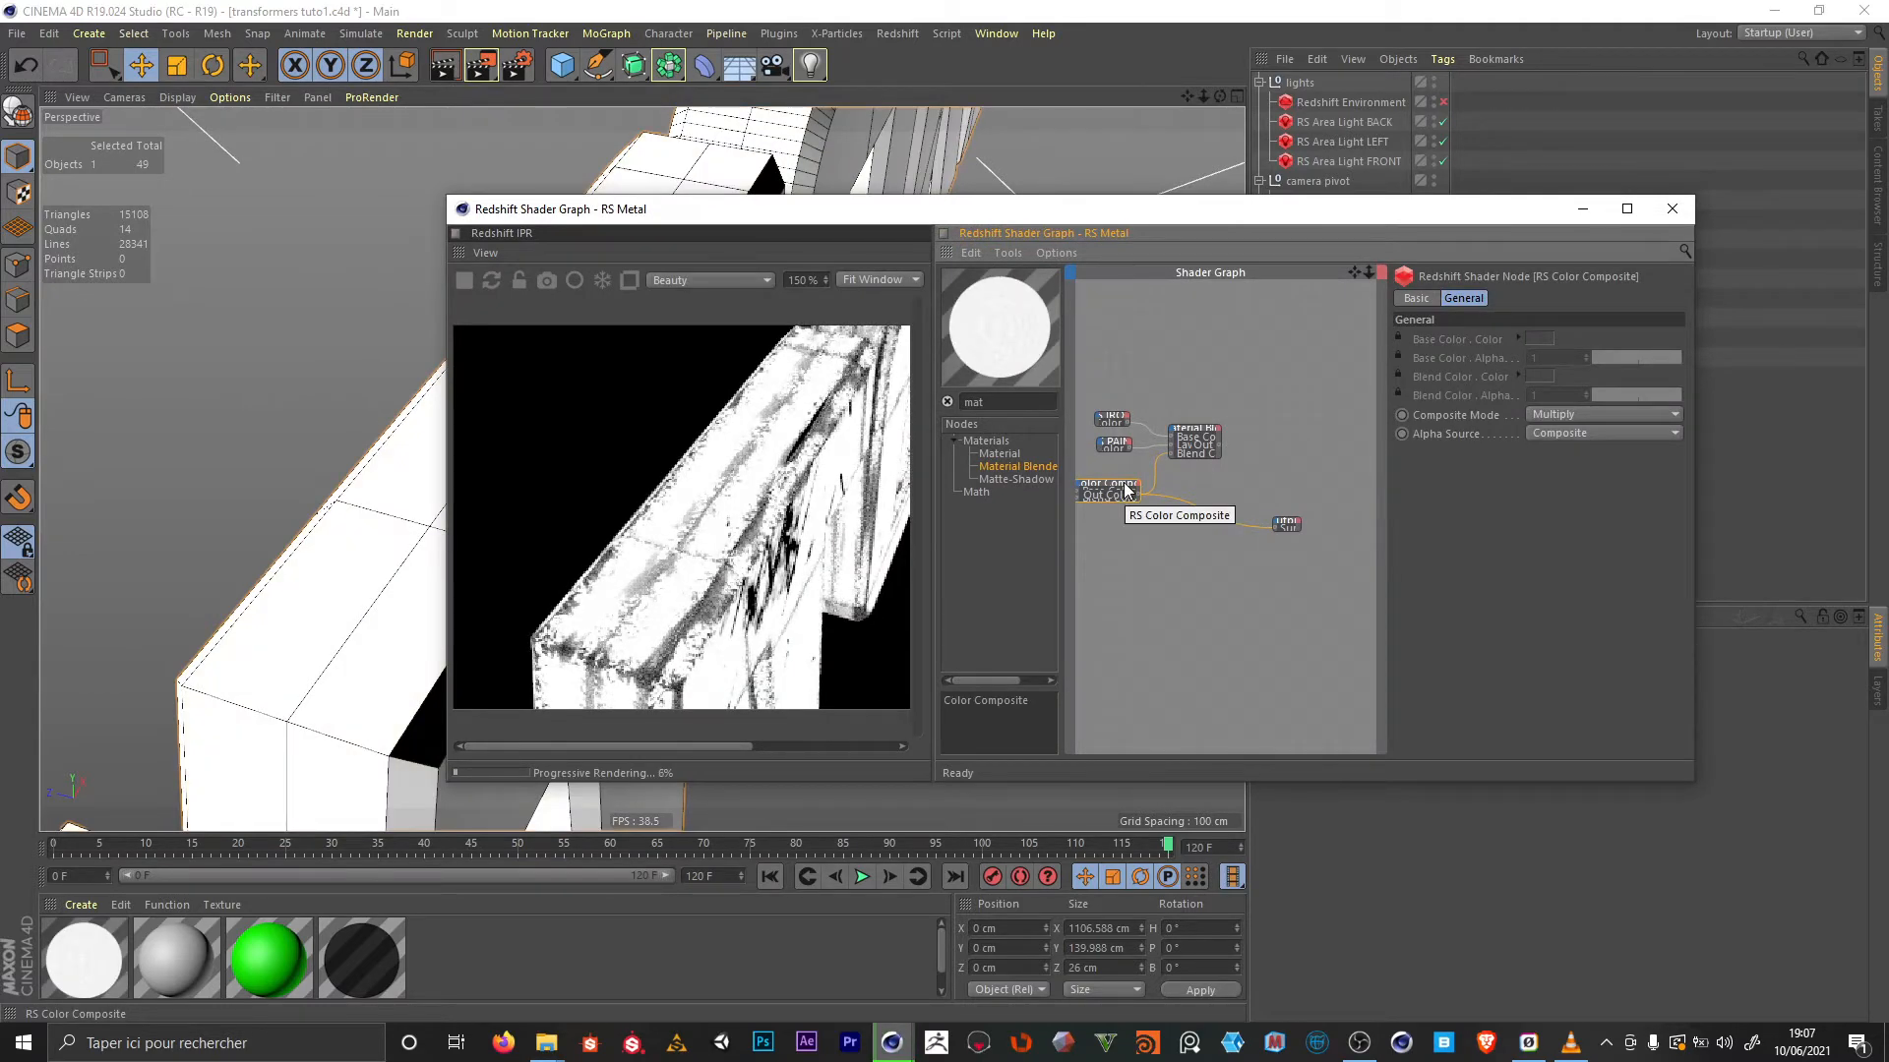
left_click(1171, 577)
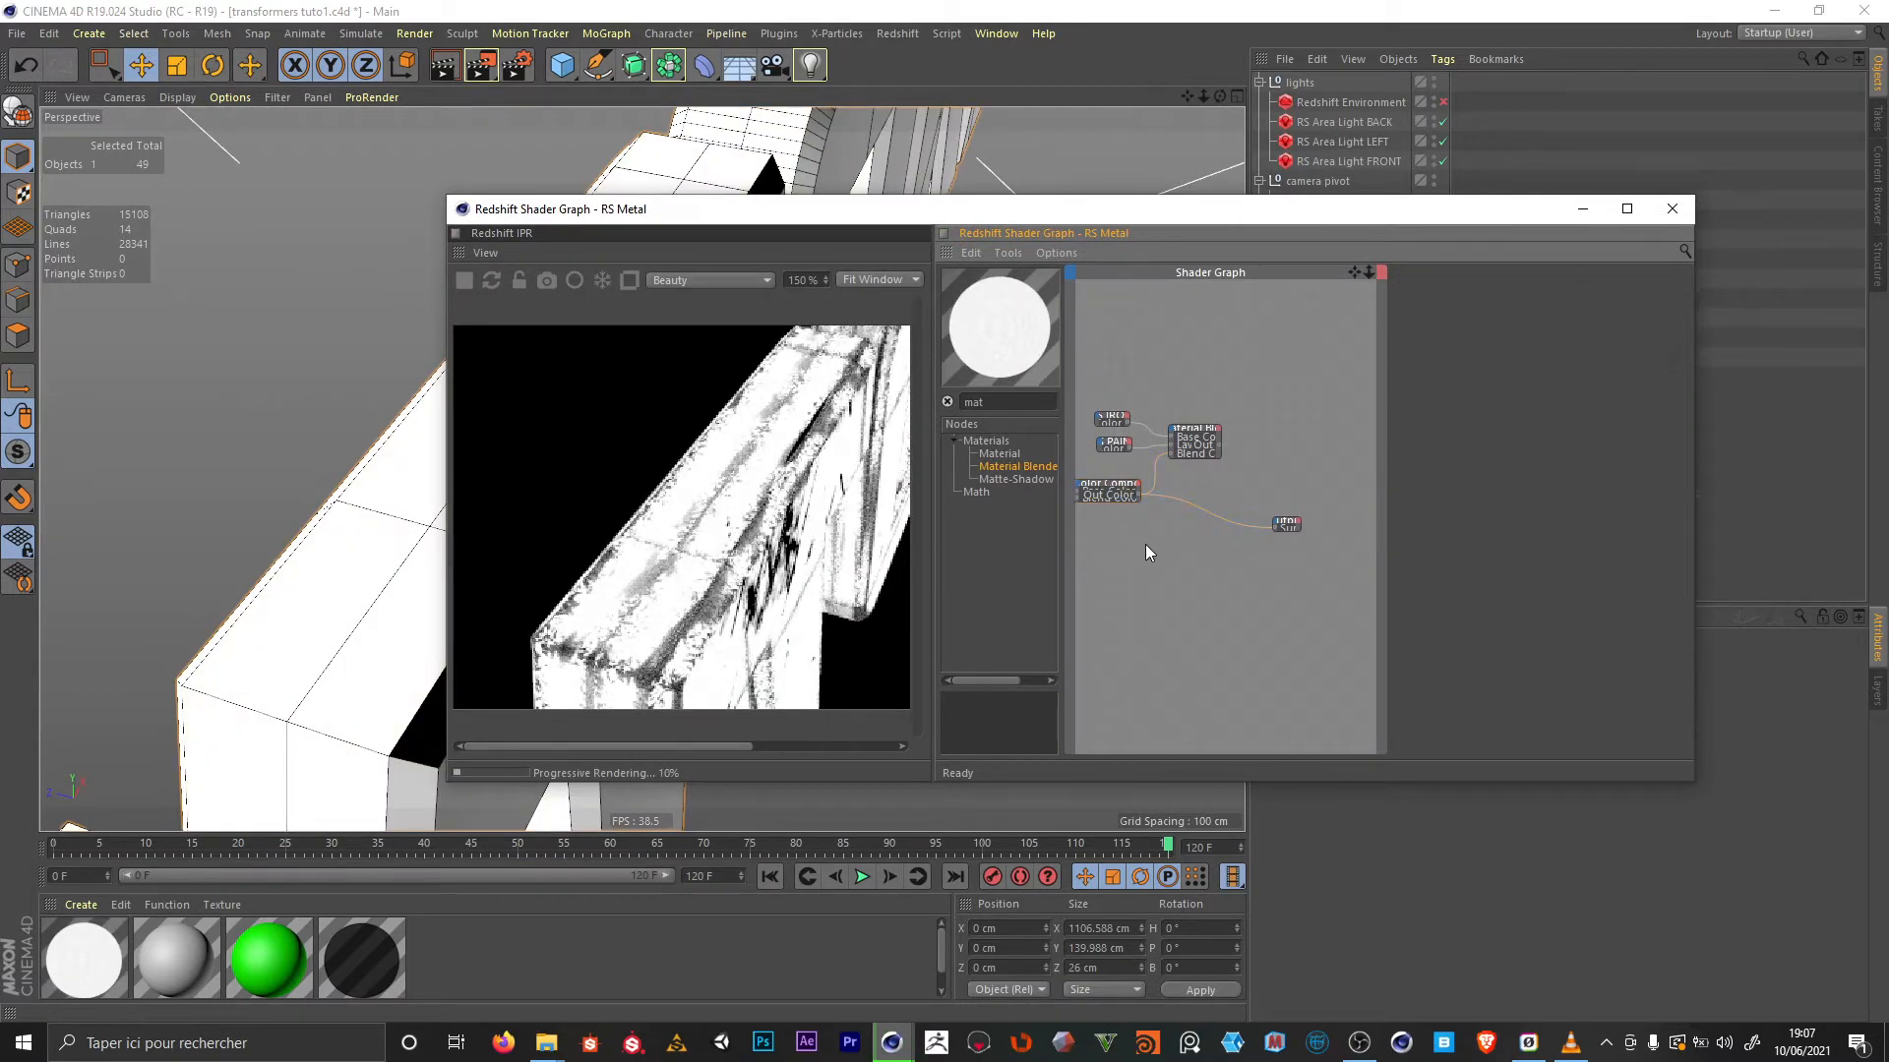
Add a Bump Map node to the shader graph and send RS PAINT alone to the Output for preview
left_click(1626, 209)
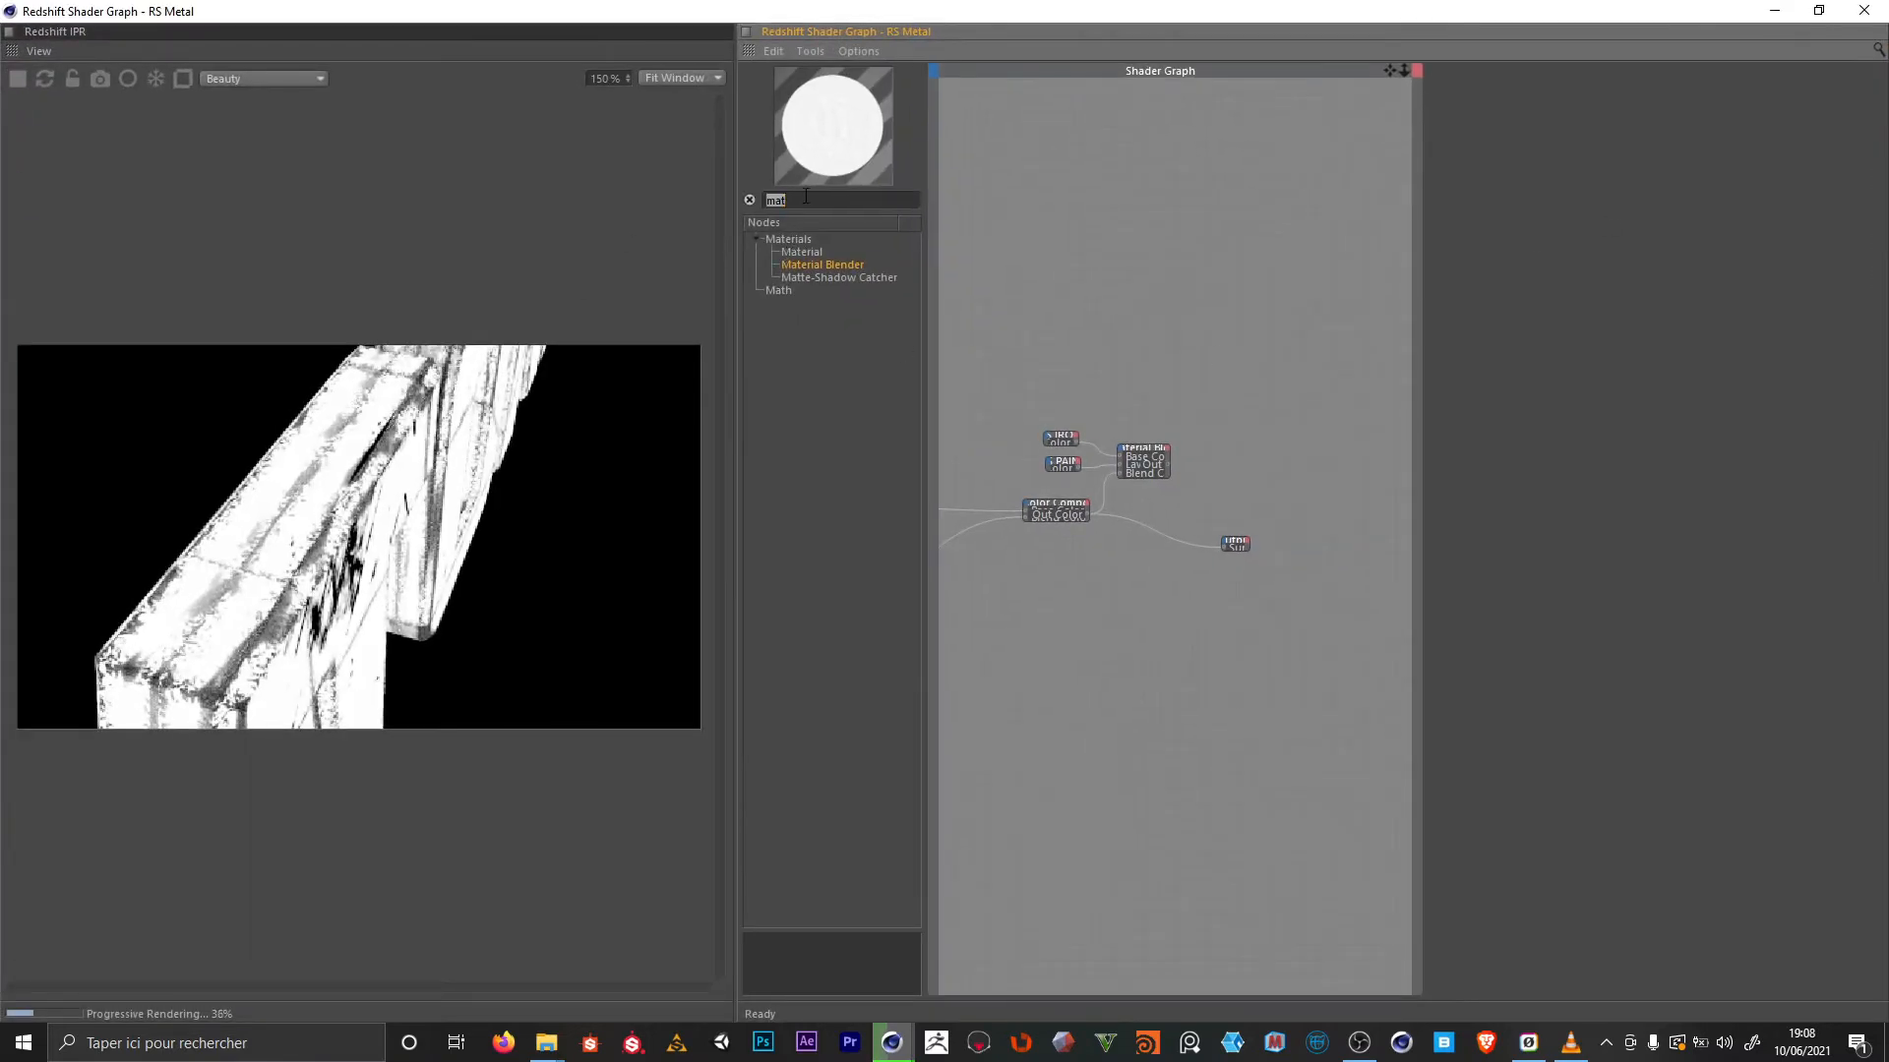
type("bu")
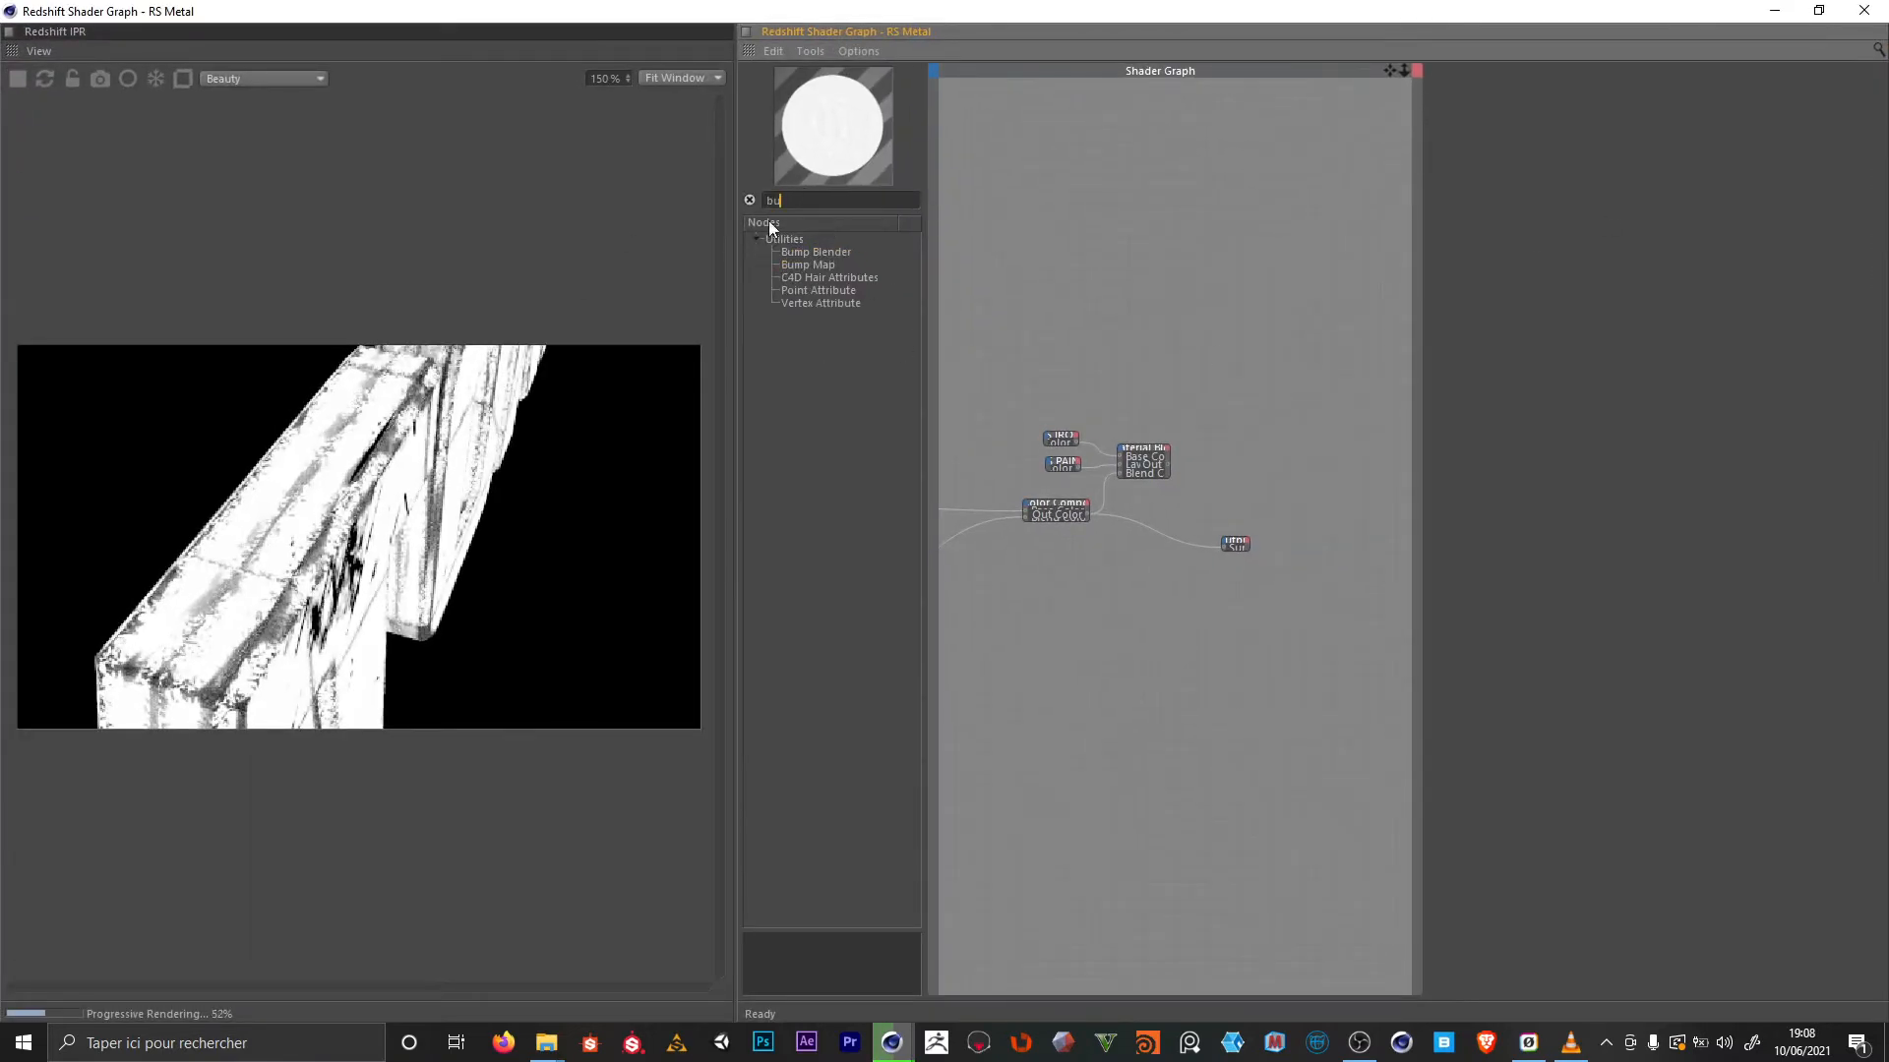
left_click_drag(781, 264, 1186, 595)
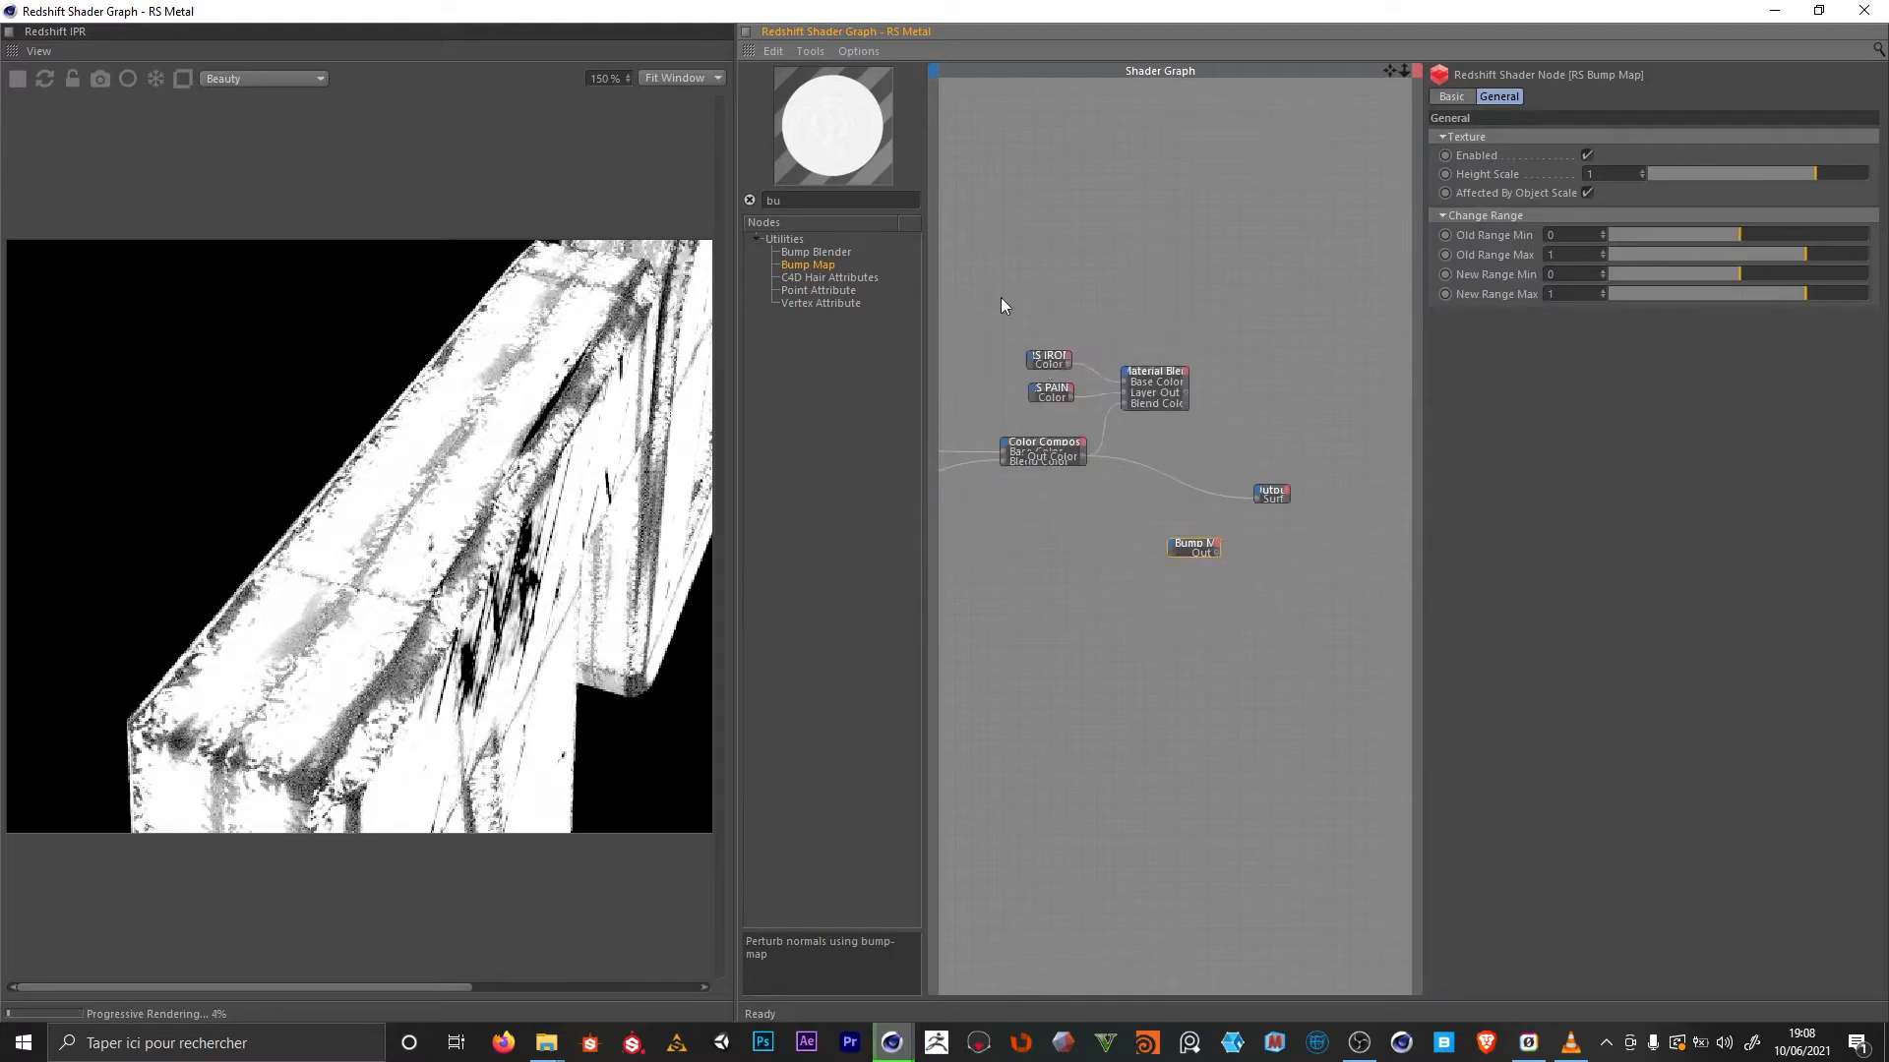
scroll(1004, 304, "up", 2)
left_click(1065, 366)
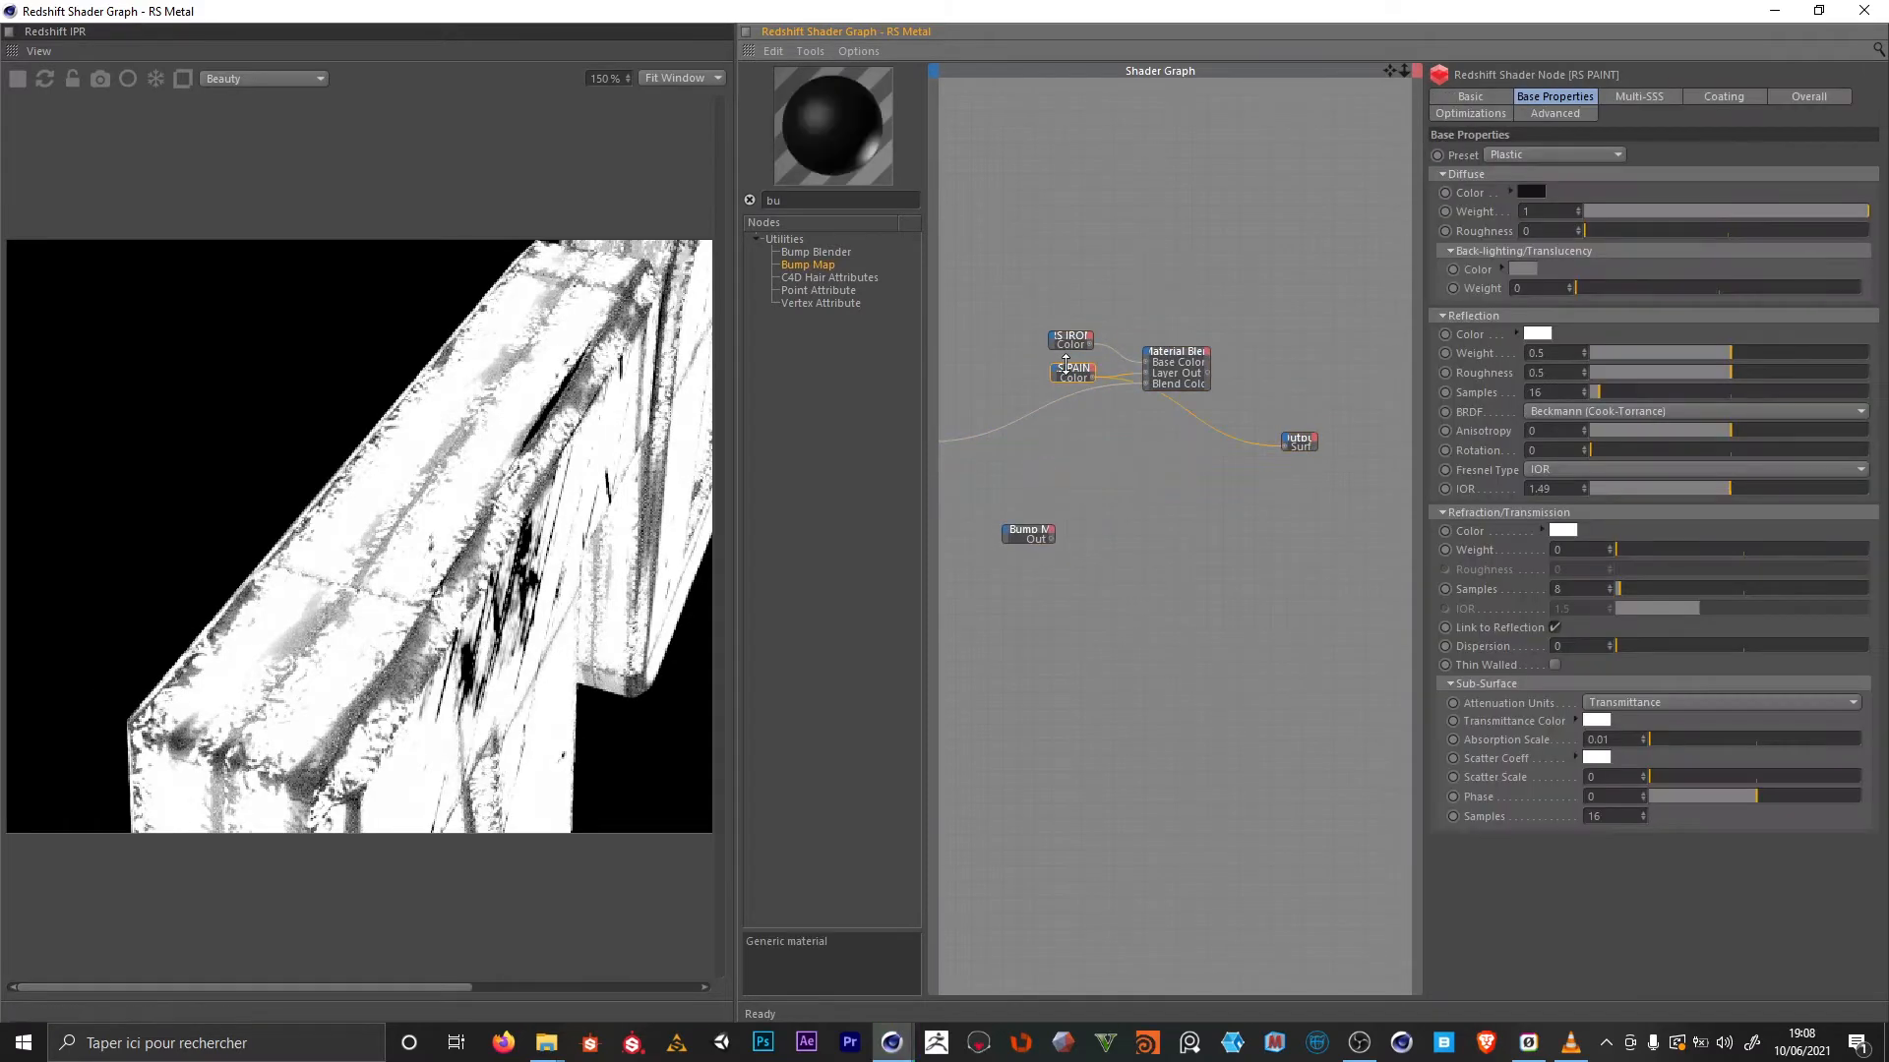
scroll(1062, 574, "up", 2)
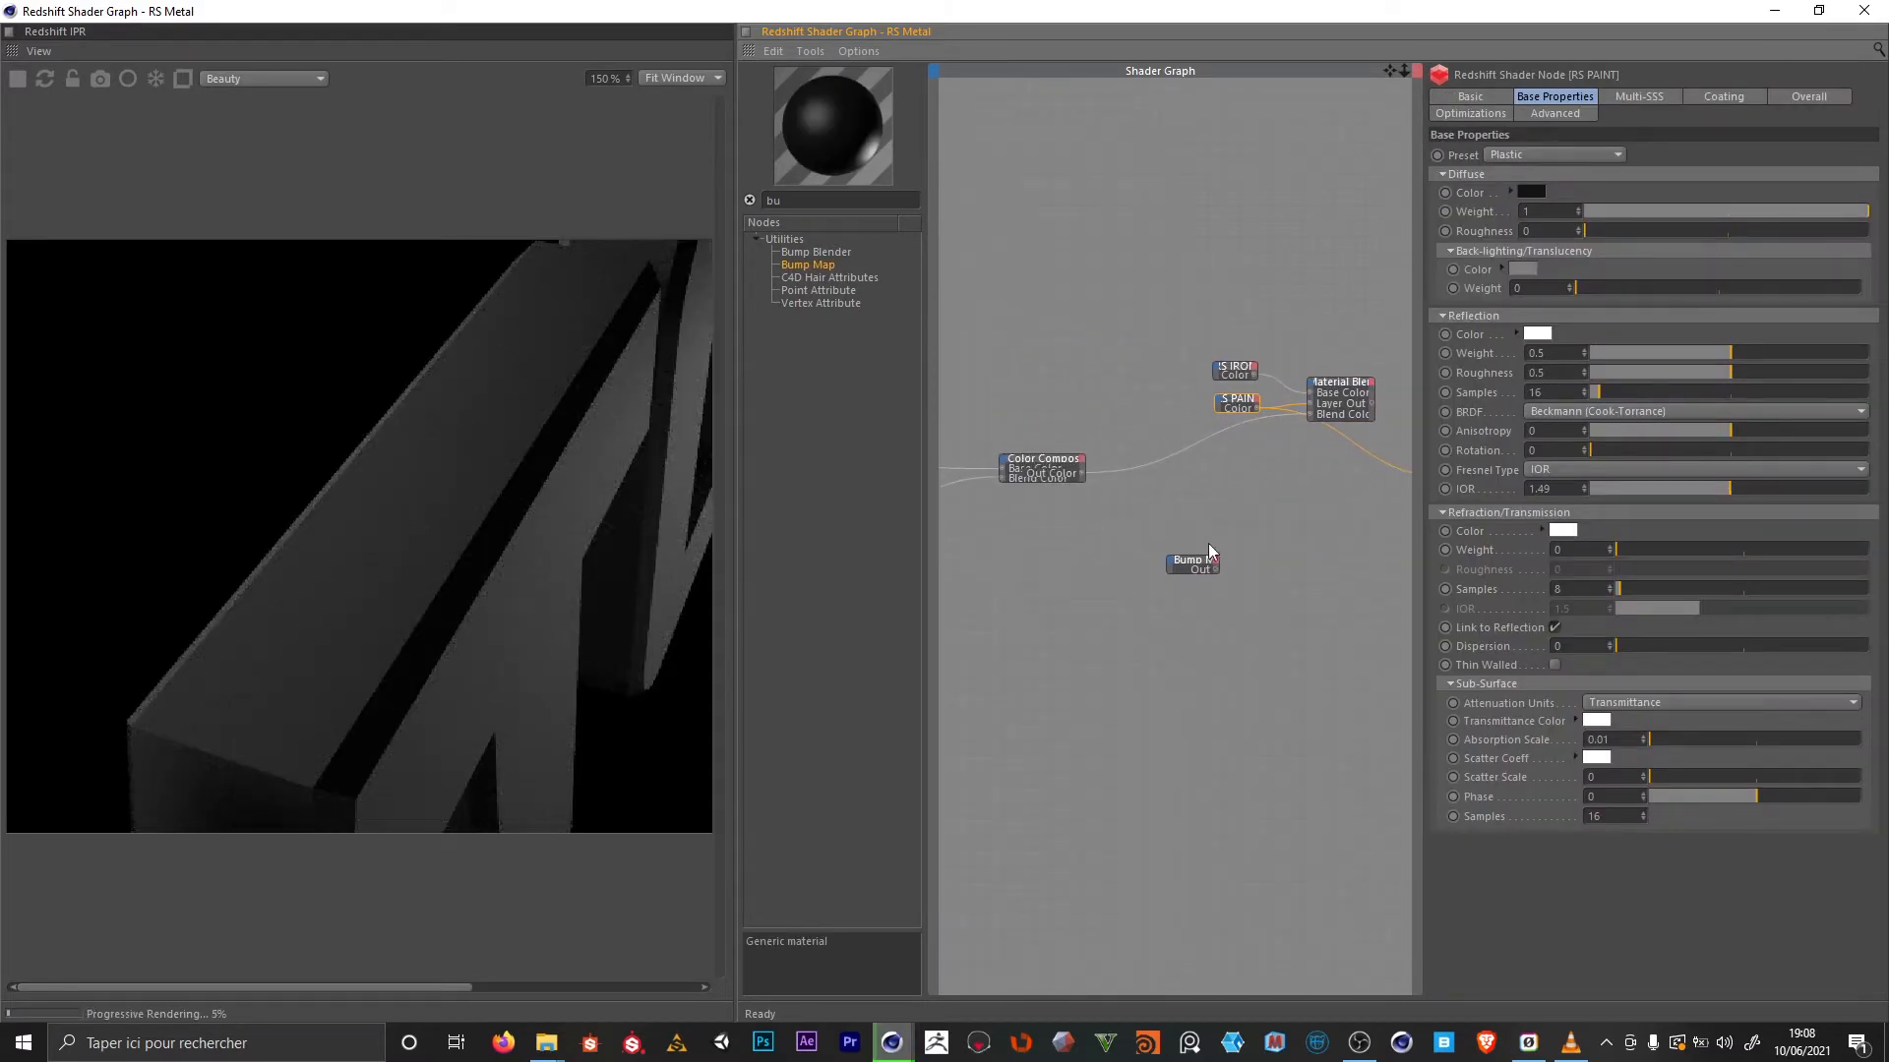
Feed the final RS Color Composite into the RS Bump Map and connect its output to RS PAINT's Overall Bump Input
left_click(1195, 487)
left_click_drag(1163, 478, 1212, 390)
left_click(1249, 506)
middle_click_drag(1320, 377, 1223, 379)
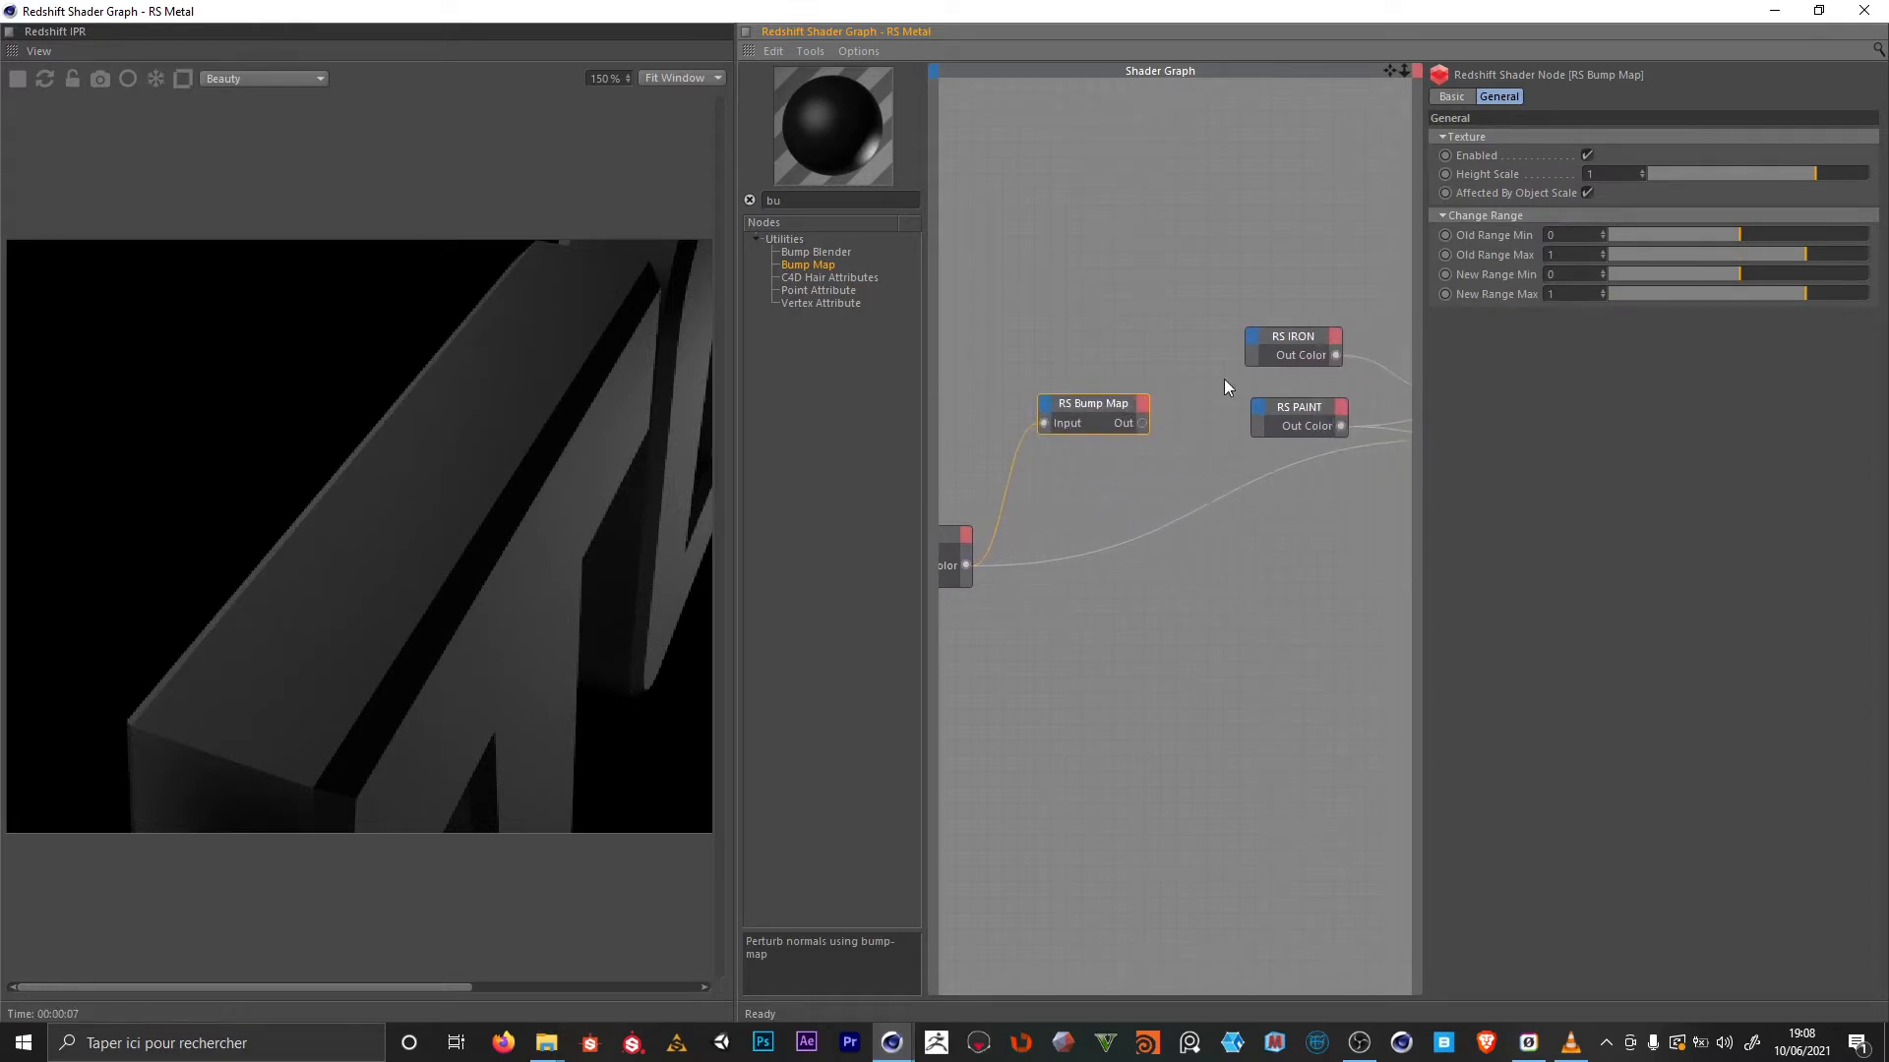
left_click_drag(1143, 423, 1260, 406)
mouse_move(1291, 546)
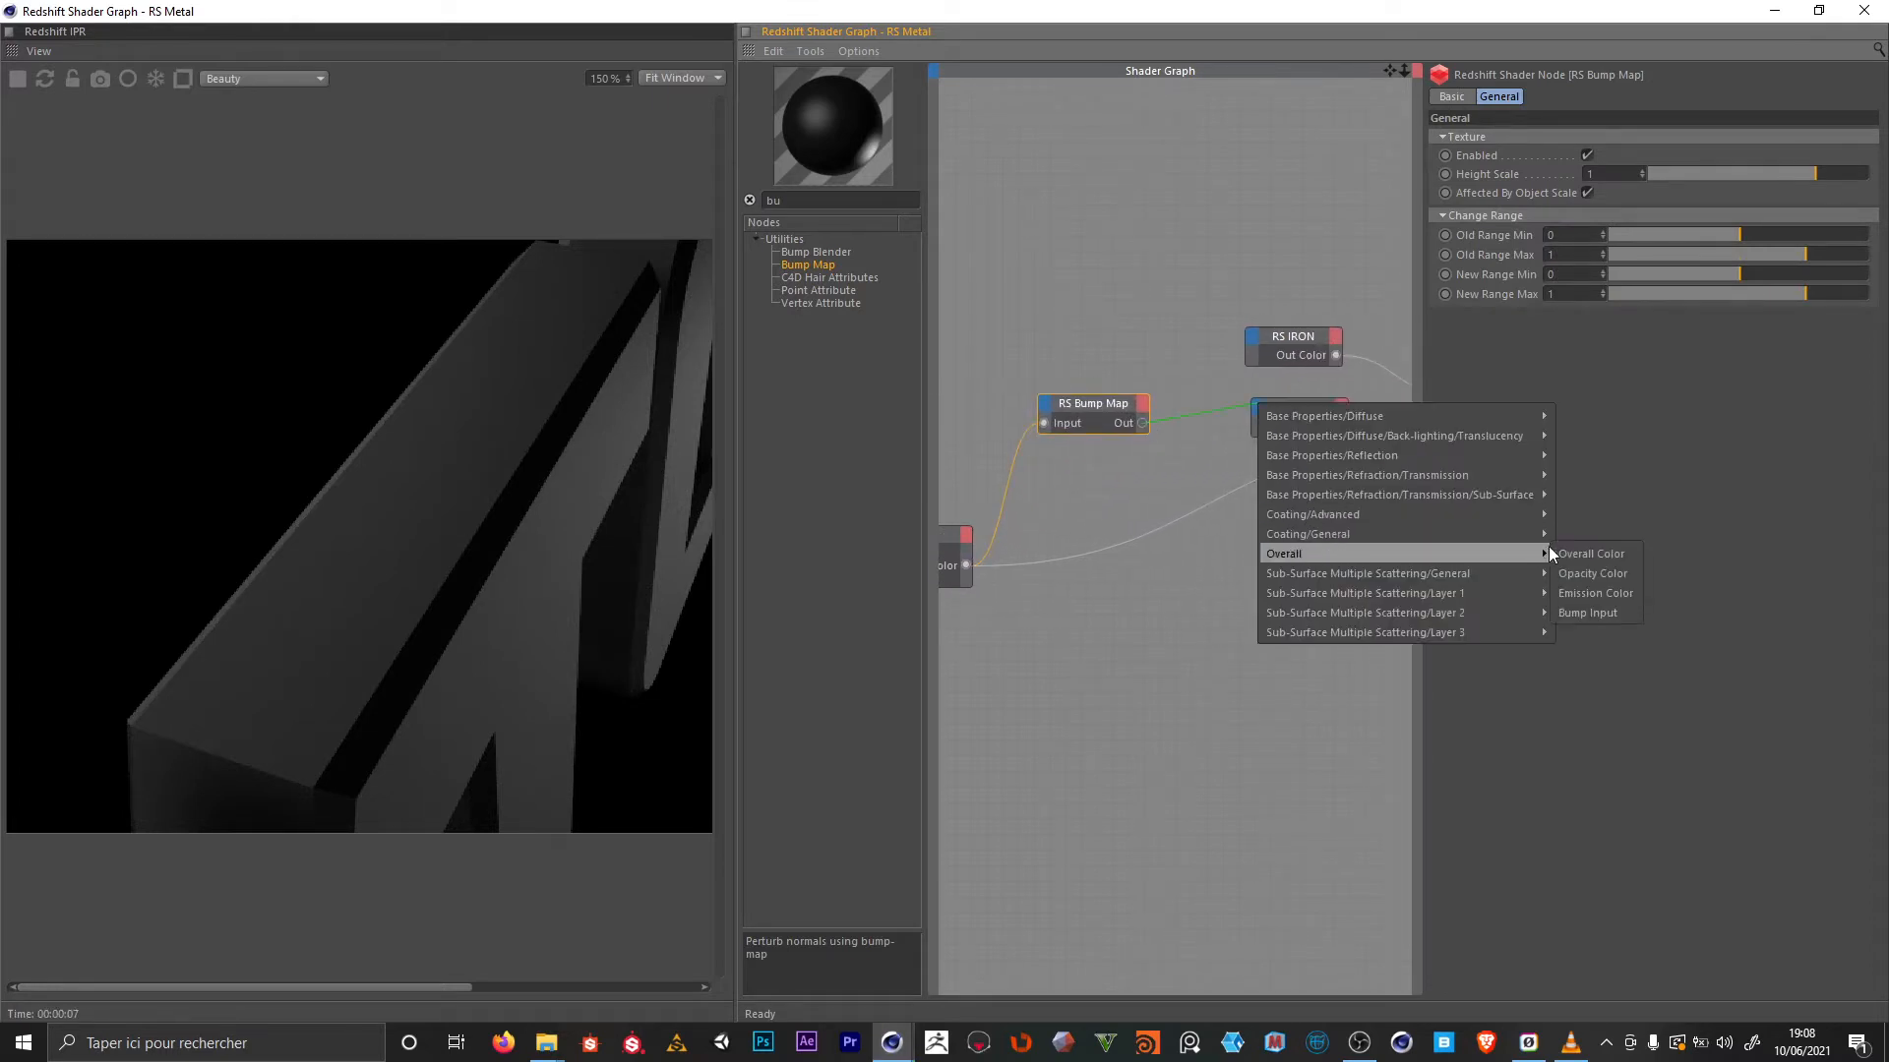
left_click(1586, 612)
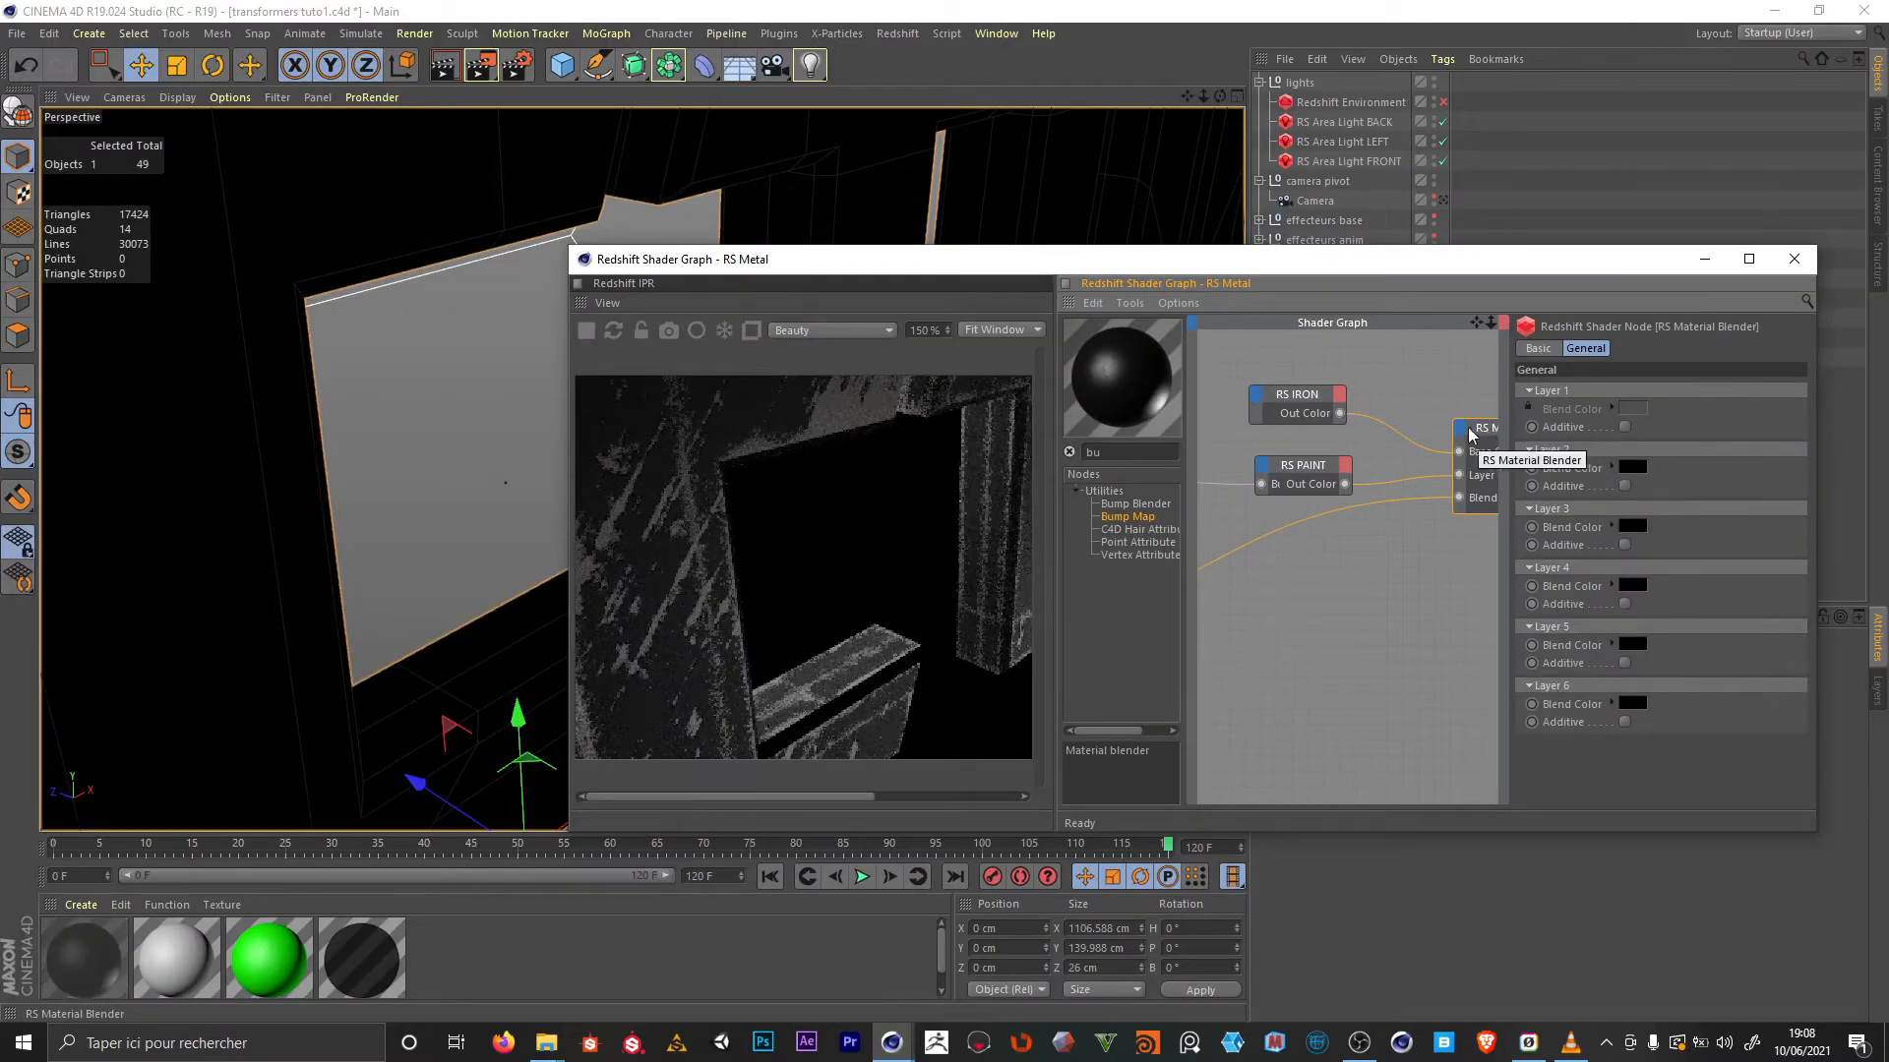
Duplicate the RS Metal material in the material manager
left_click_drag(870, 191, 477, 304, "alt")
right_click_drag(390, 212, 437, 157, "alt")
left_click_drag(437, 157, 451, 318, "alt")
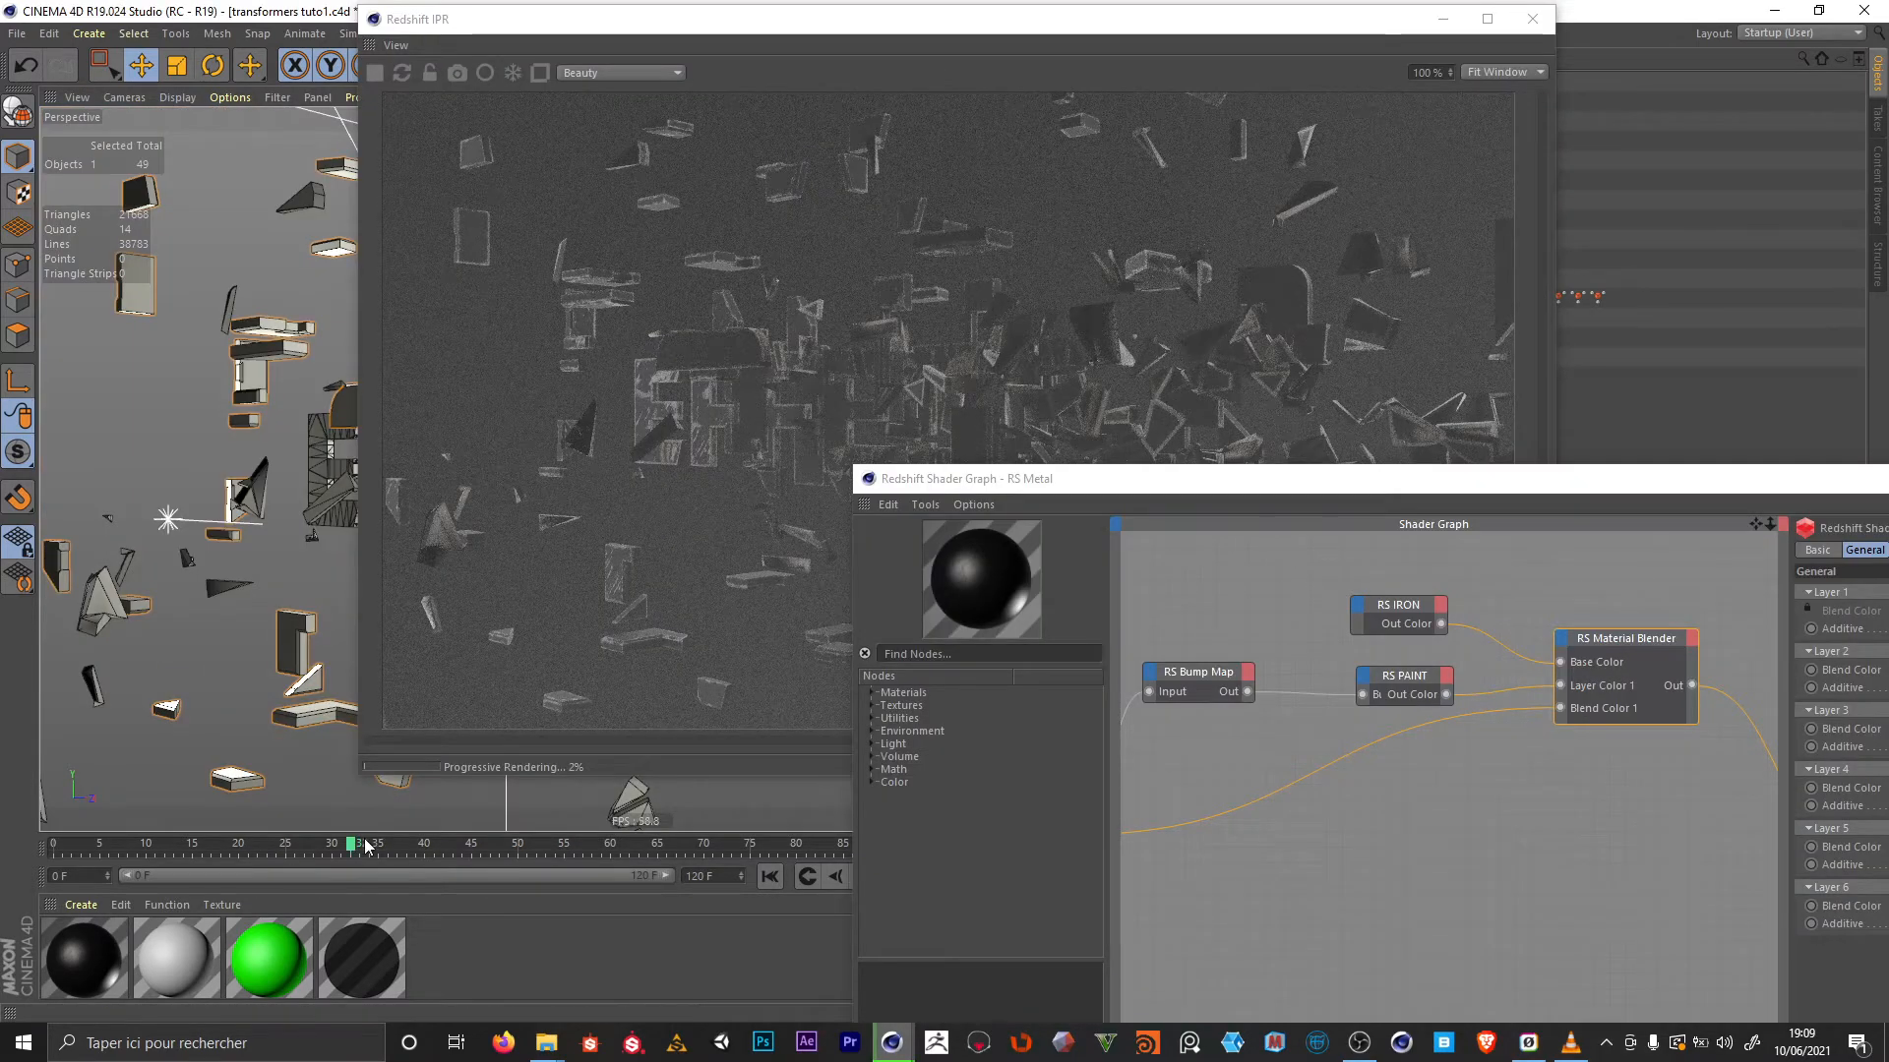
left_click_drag(346, 893, 335, 759)
left_click(123, 907)
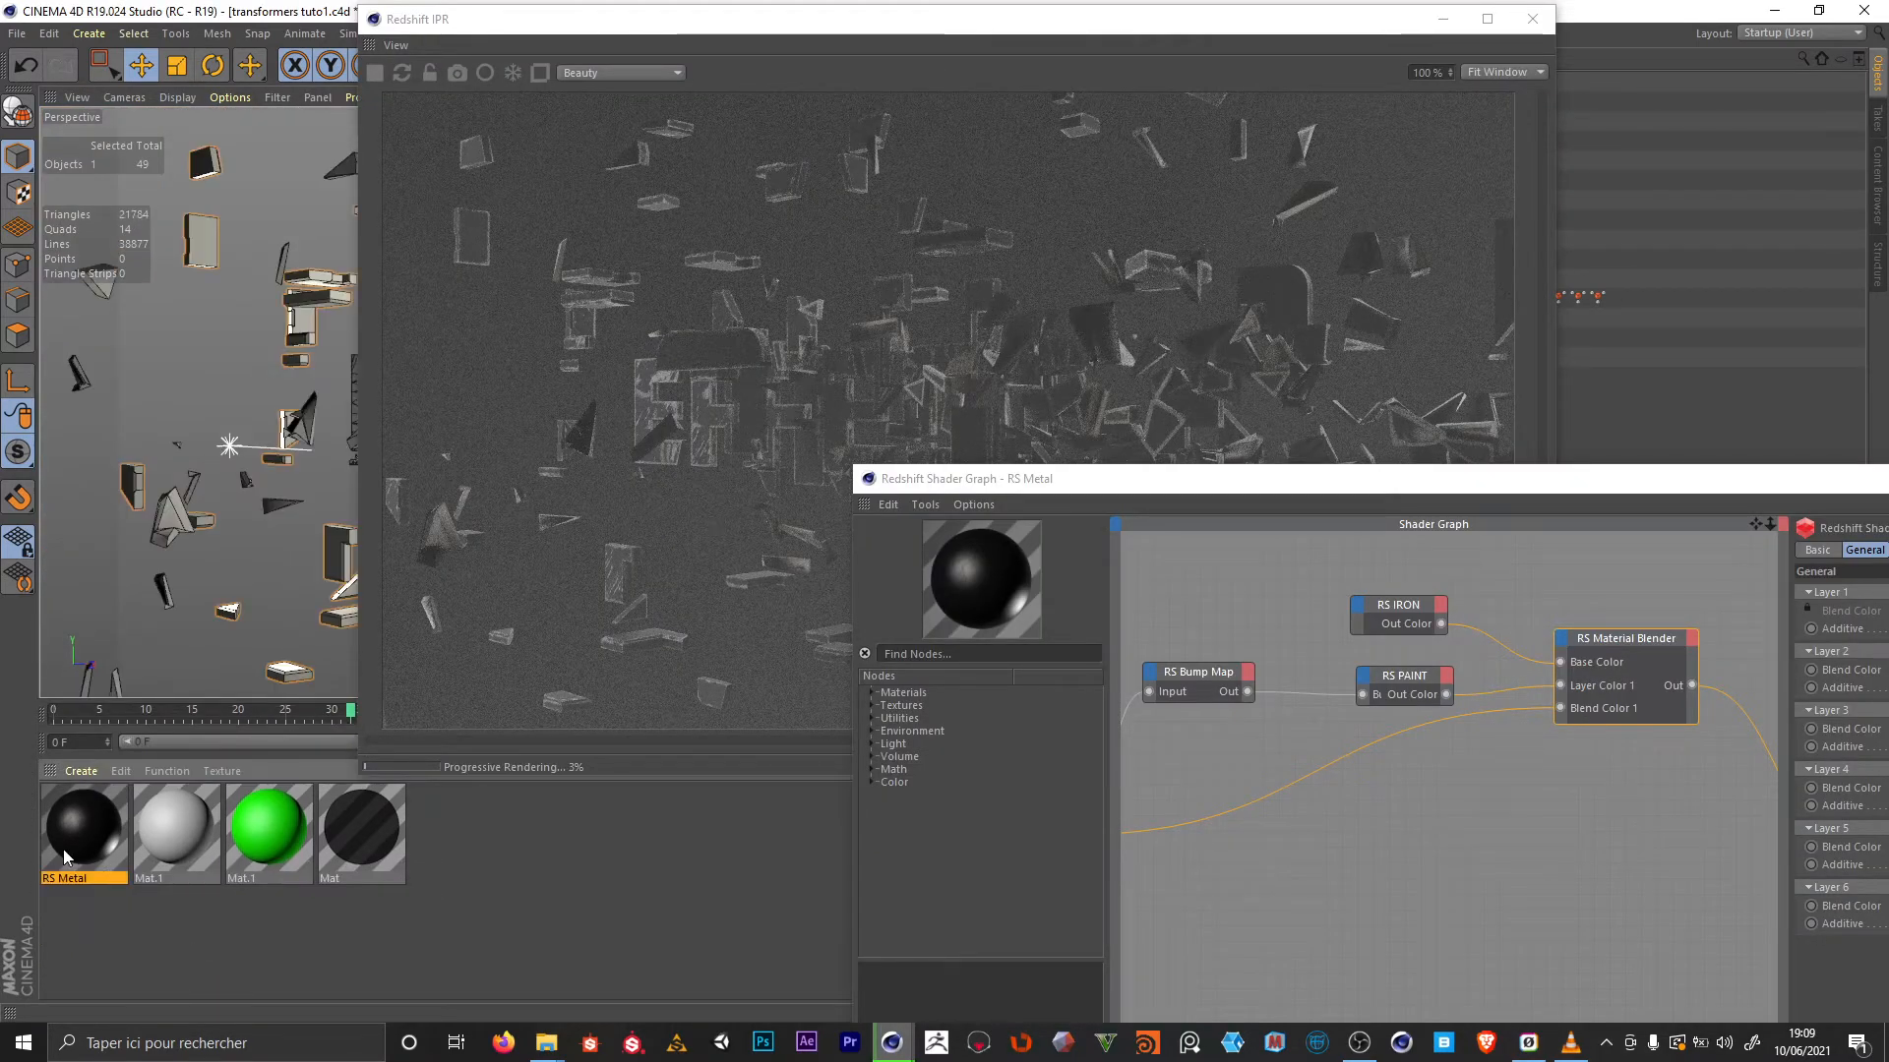
left_click_drag(68, 852, 131, 858, "ctrl")
left_click_drag(132, 858, 136, 859, "ctrl")
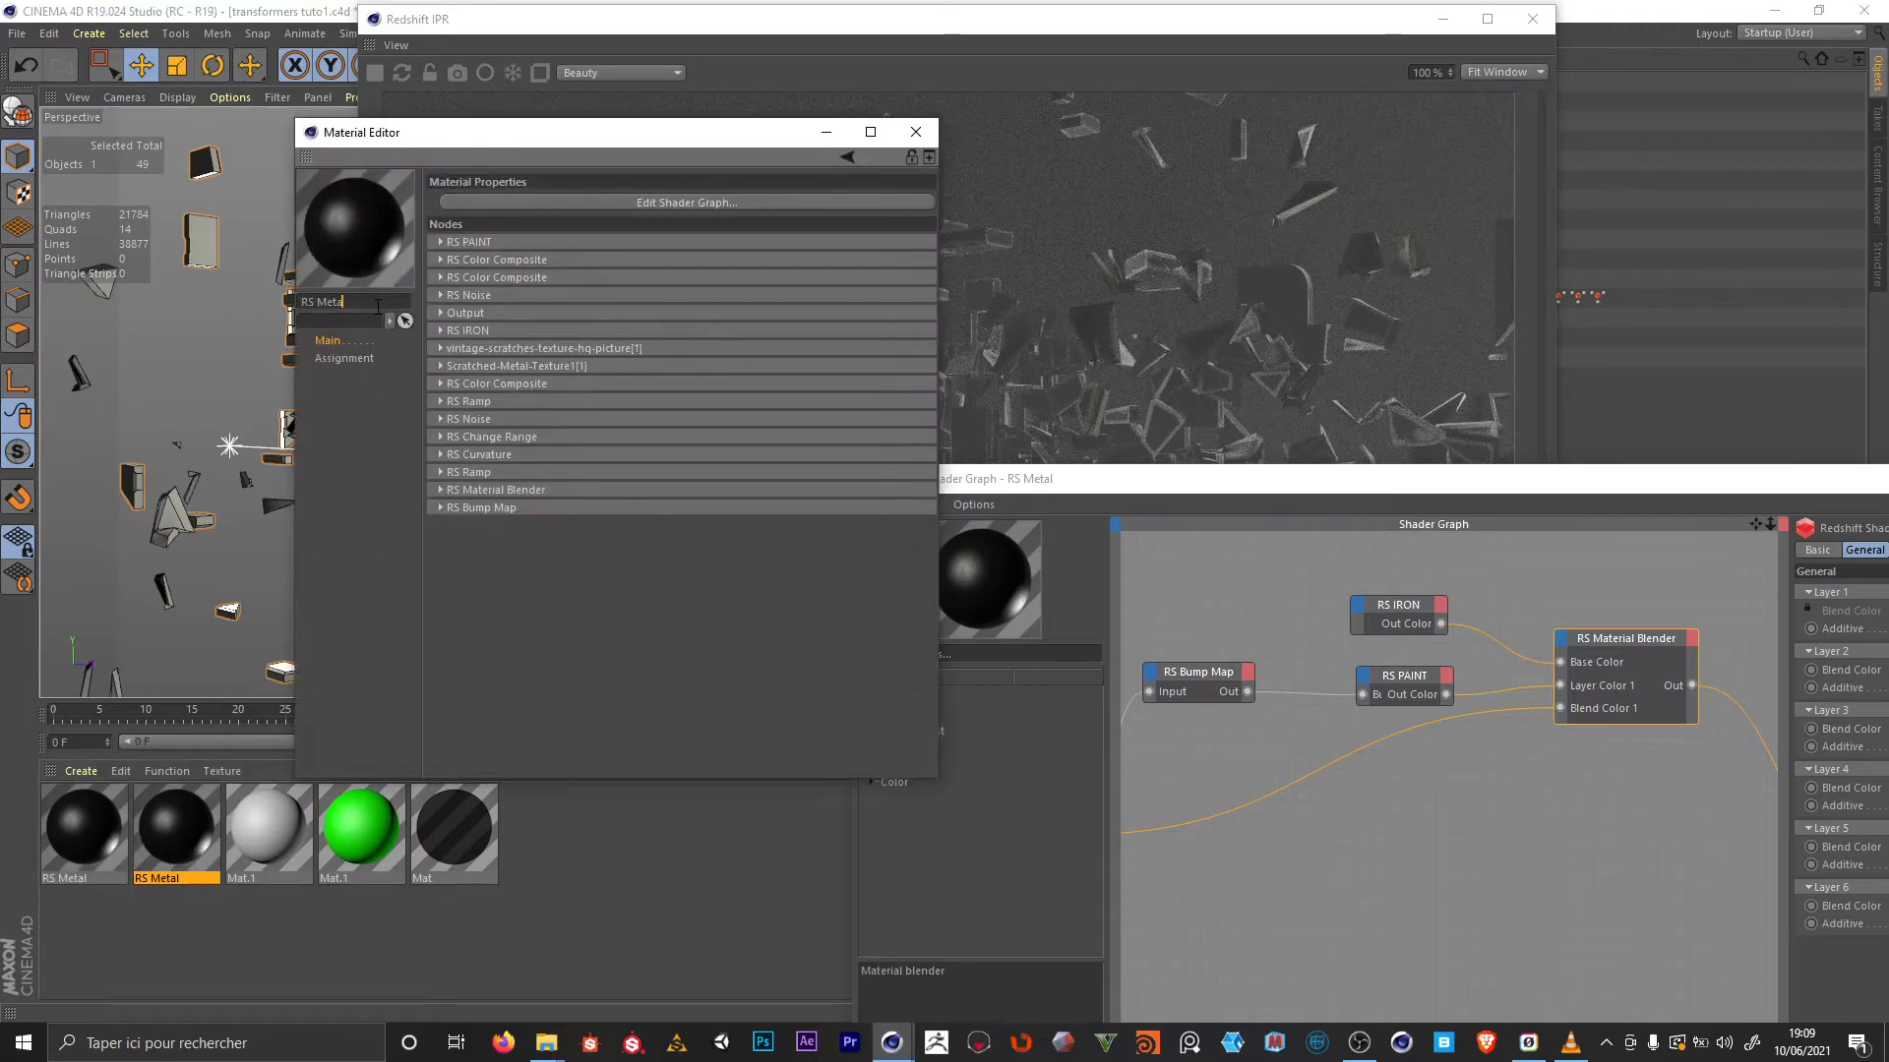
Rename the duplicated material as RS inside and assign it to the inside object, replacing its existing material
key("BackSpace")
key("BackSpace")
key("BackSpace")
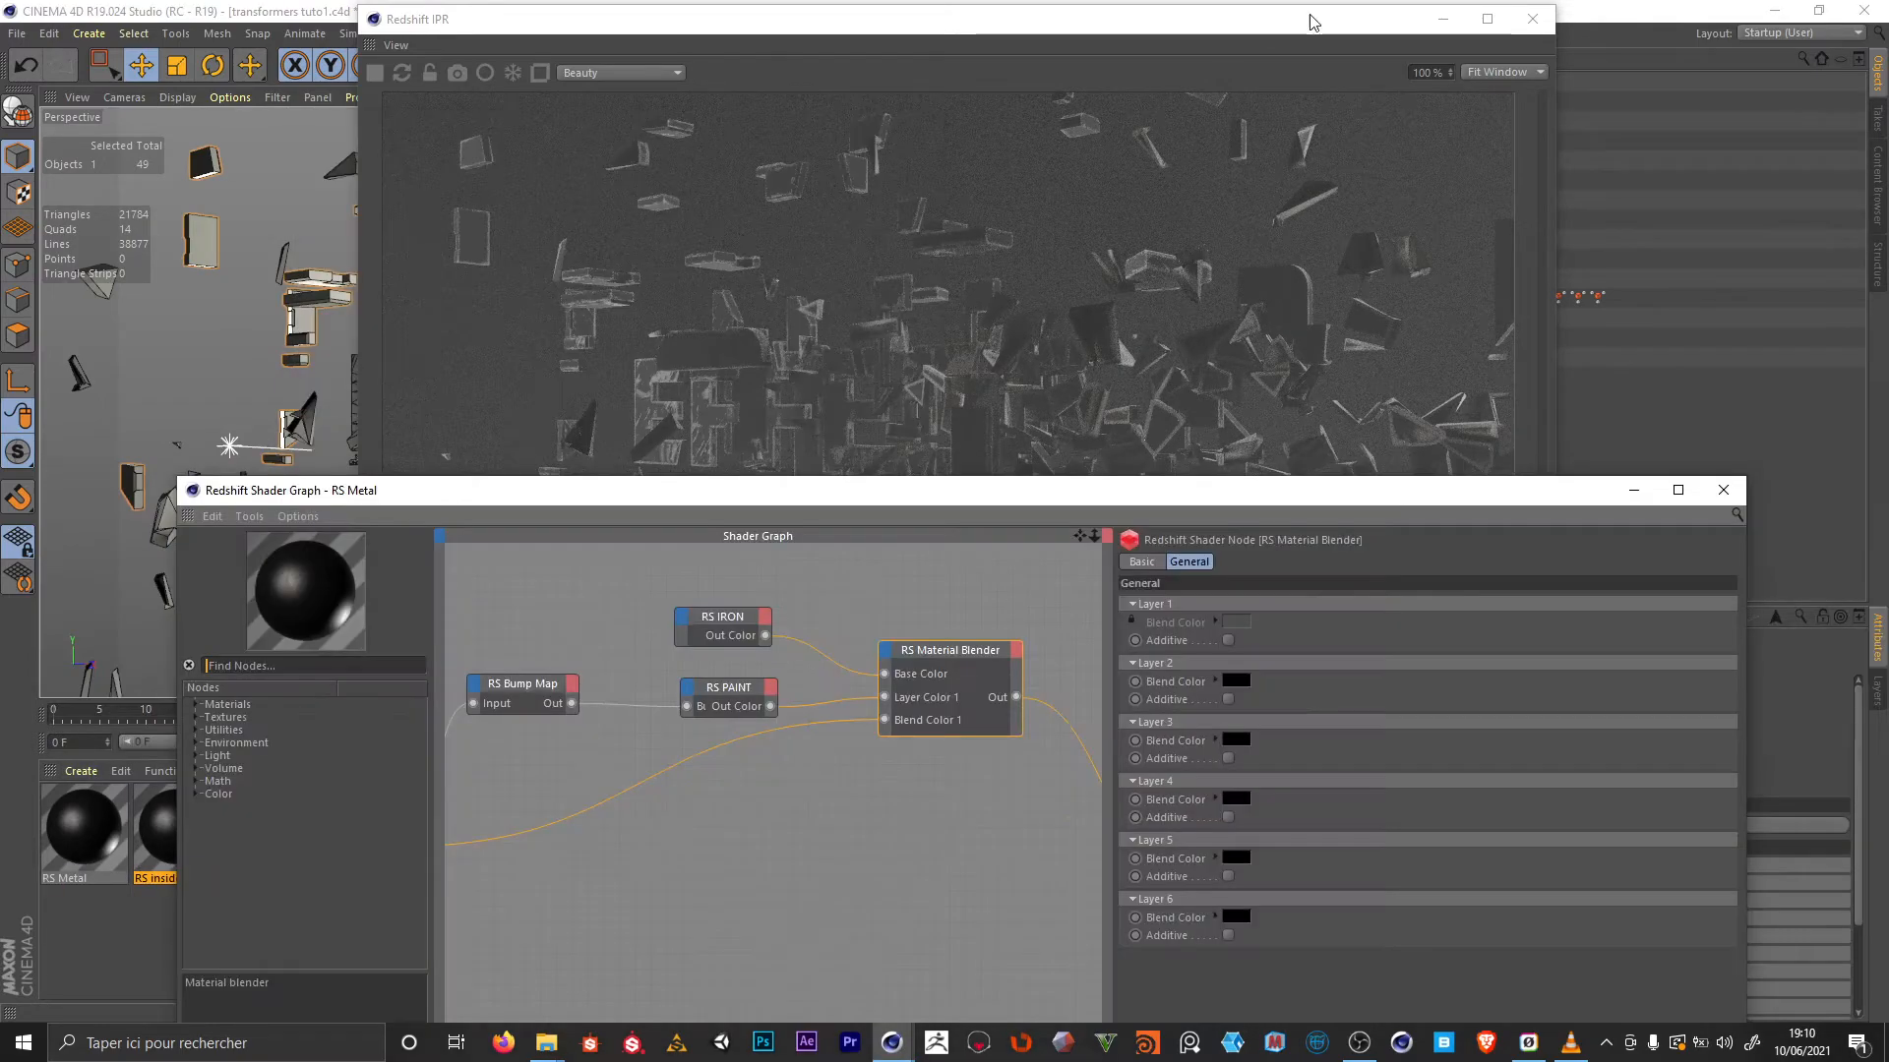
left_click_drag(1324, 17, 831, 14)
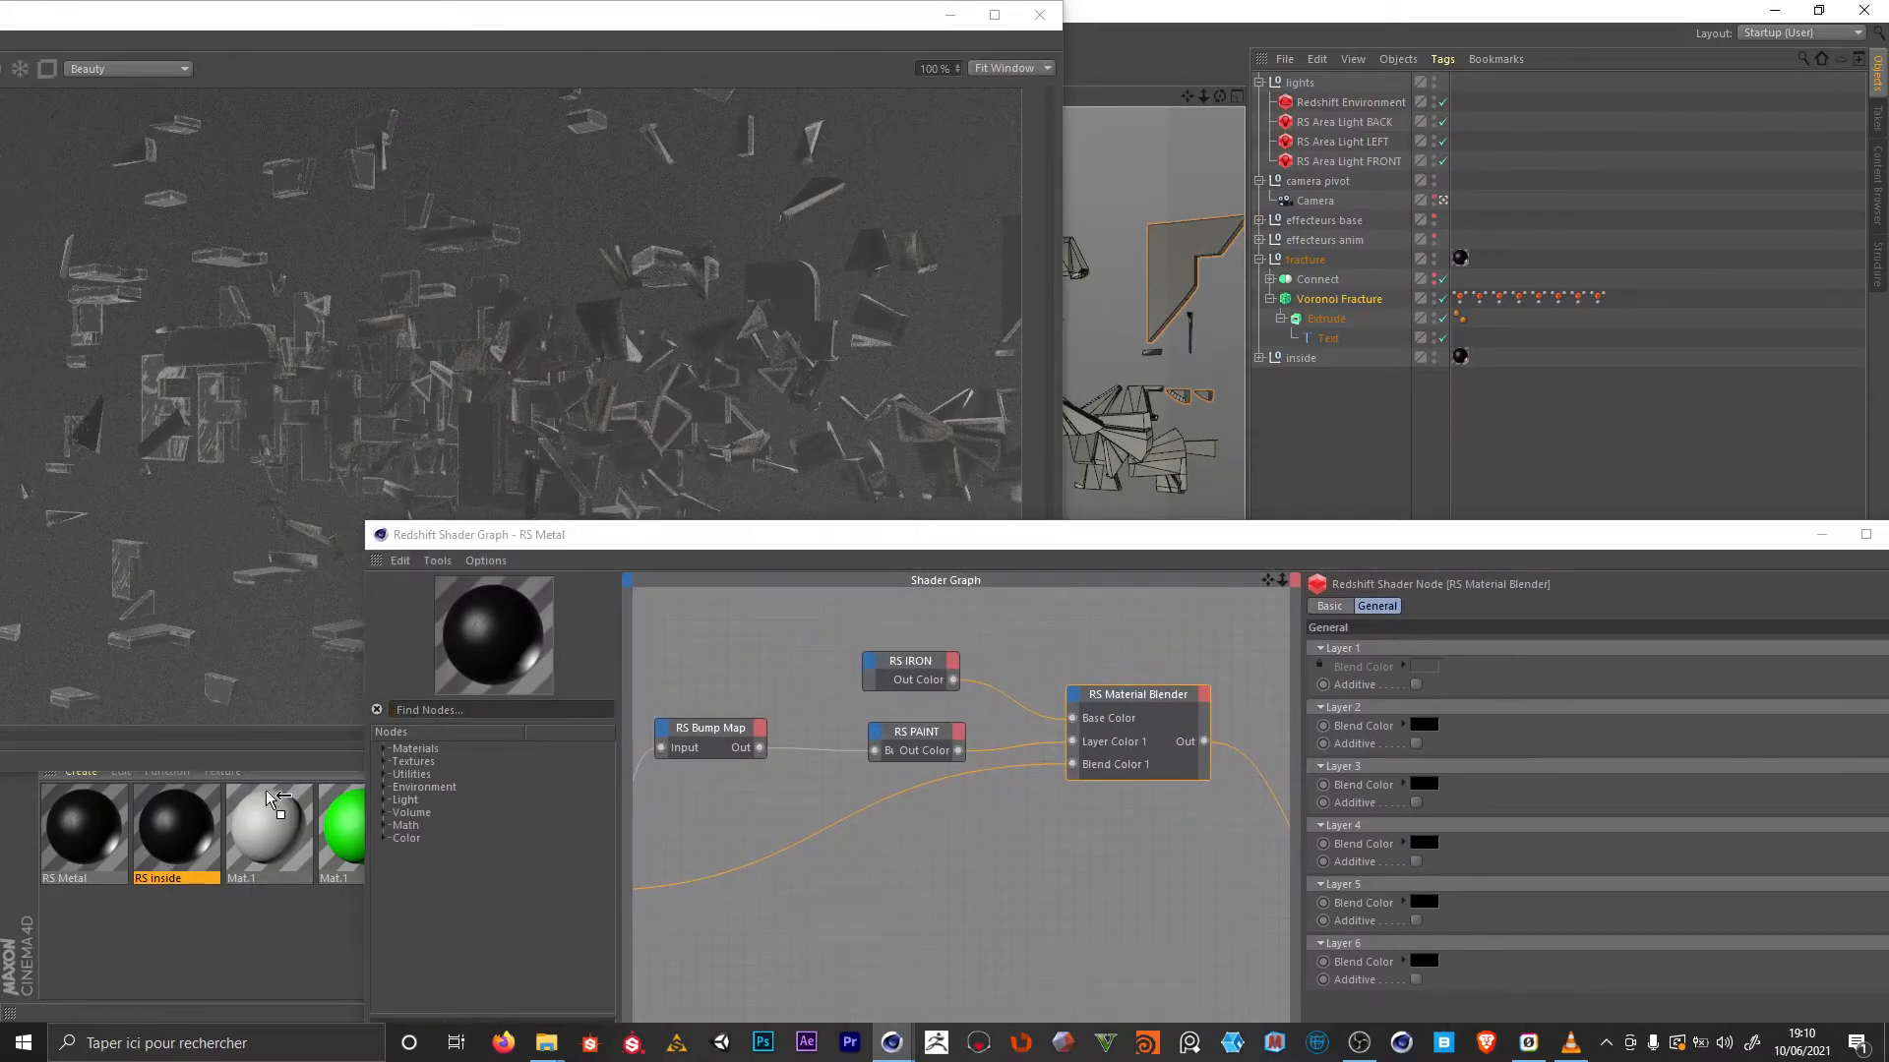
left_click_drag(275, 804, 1460, 362)
Replace RS PAINT in the RS inside graph with a copy of RS IRON connected to the Material Blender's Layer Color 1
left_click(923, 680)
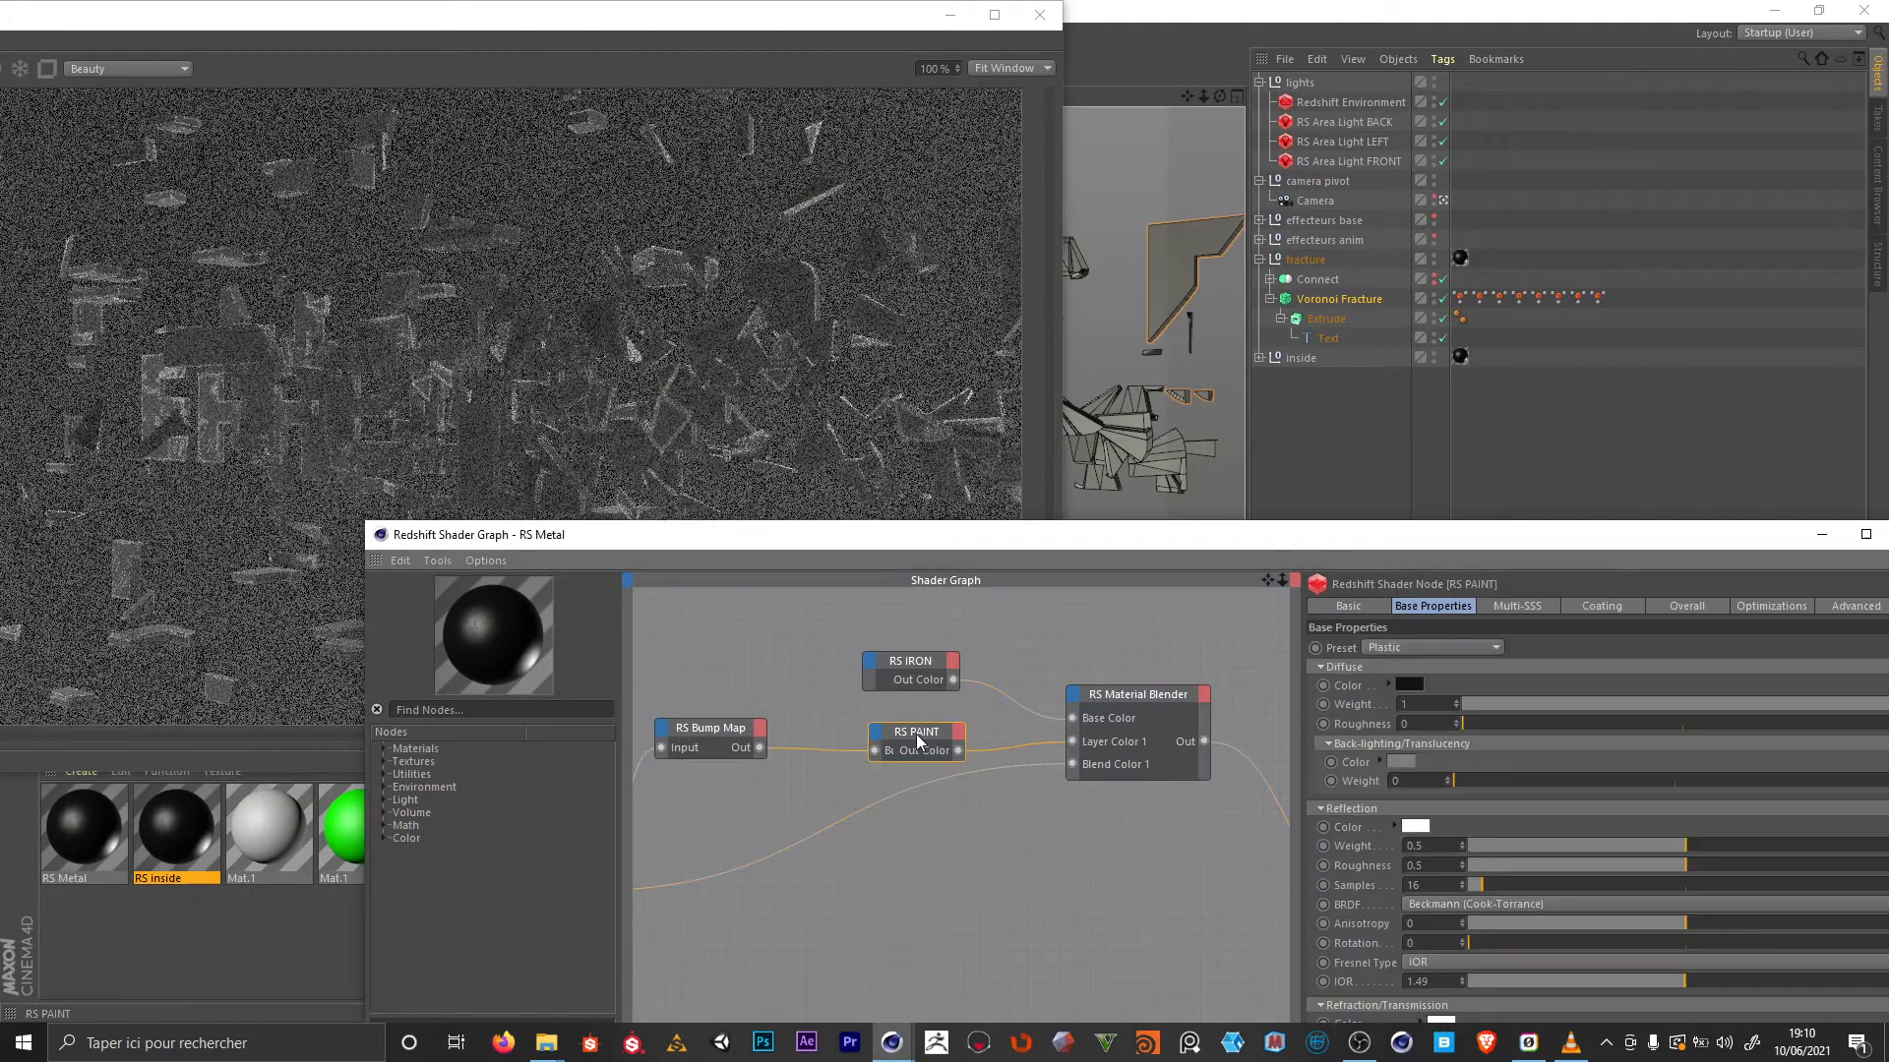
left_click(909, 732)
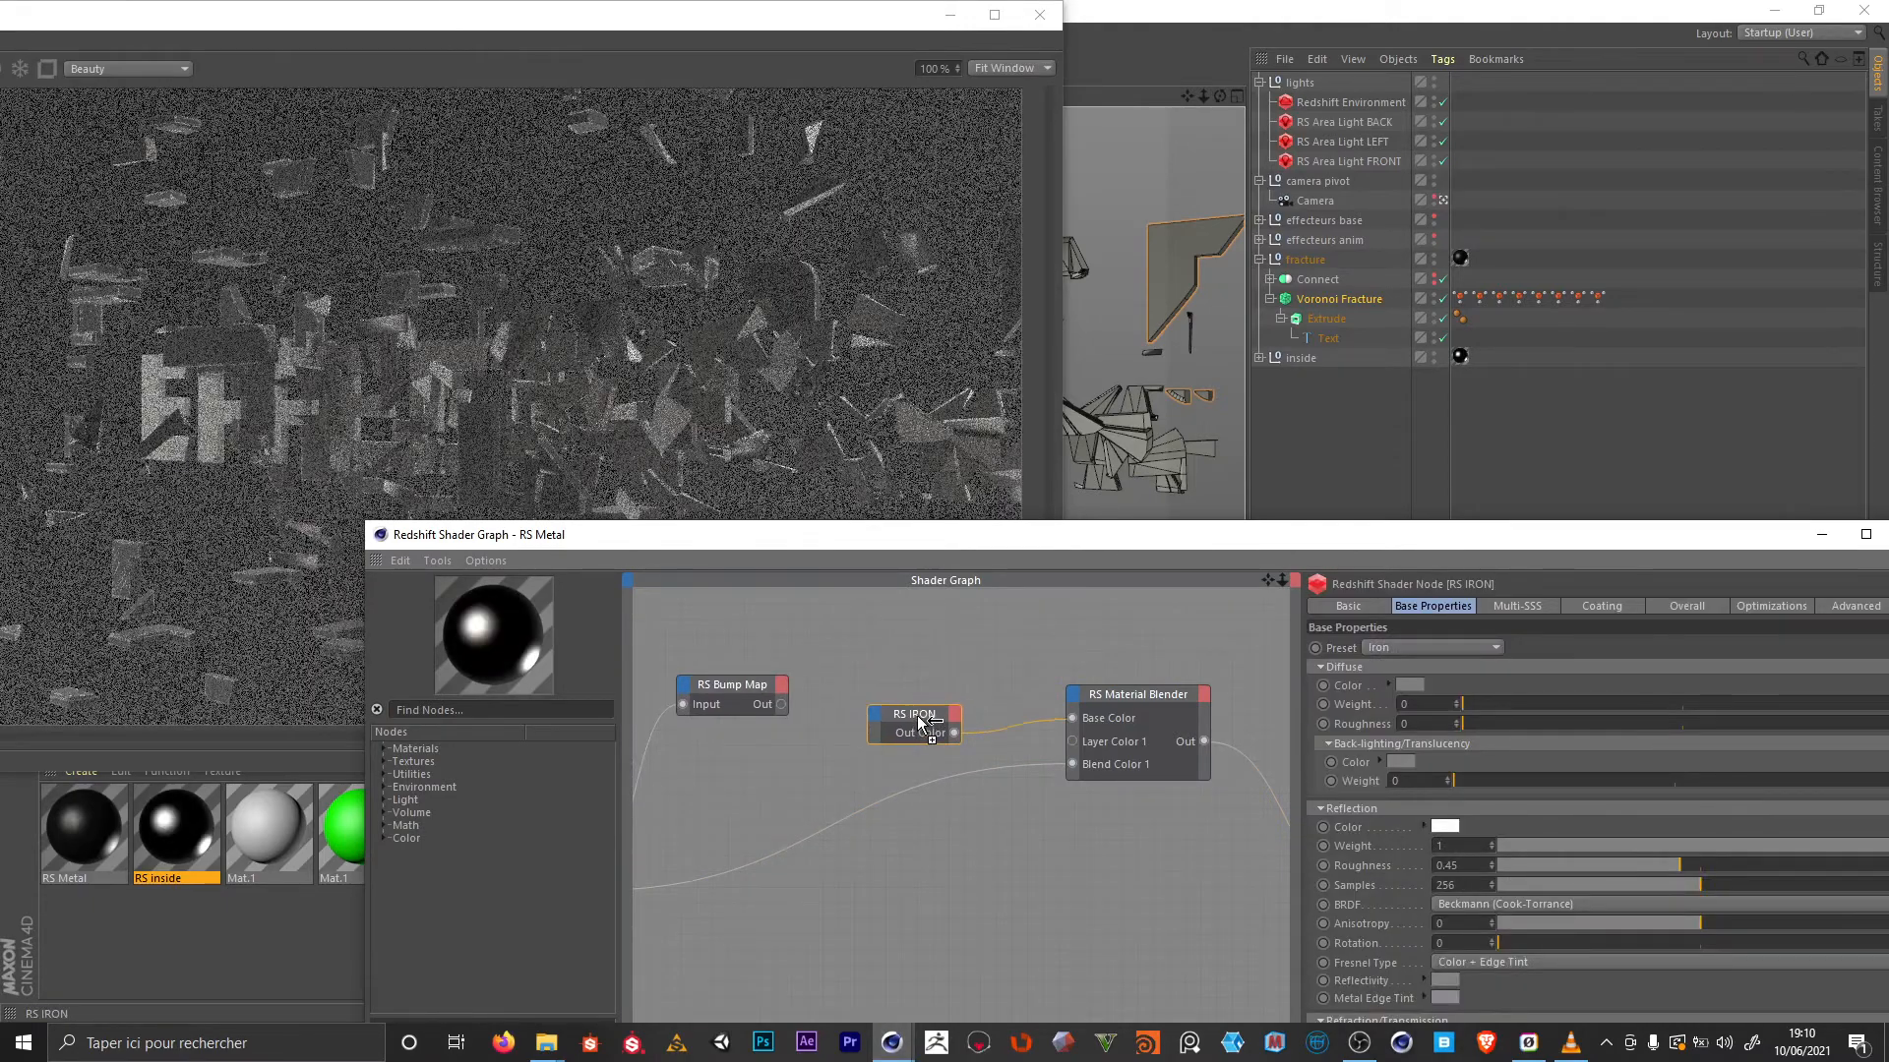
left_click_drag(918, 717, 920, 709, "ctrl")
left_click_drag(1071, 747, 1073, 741)
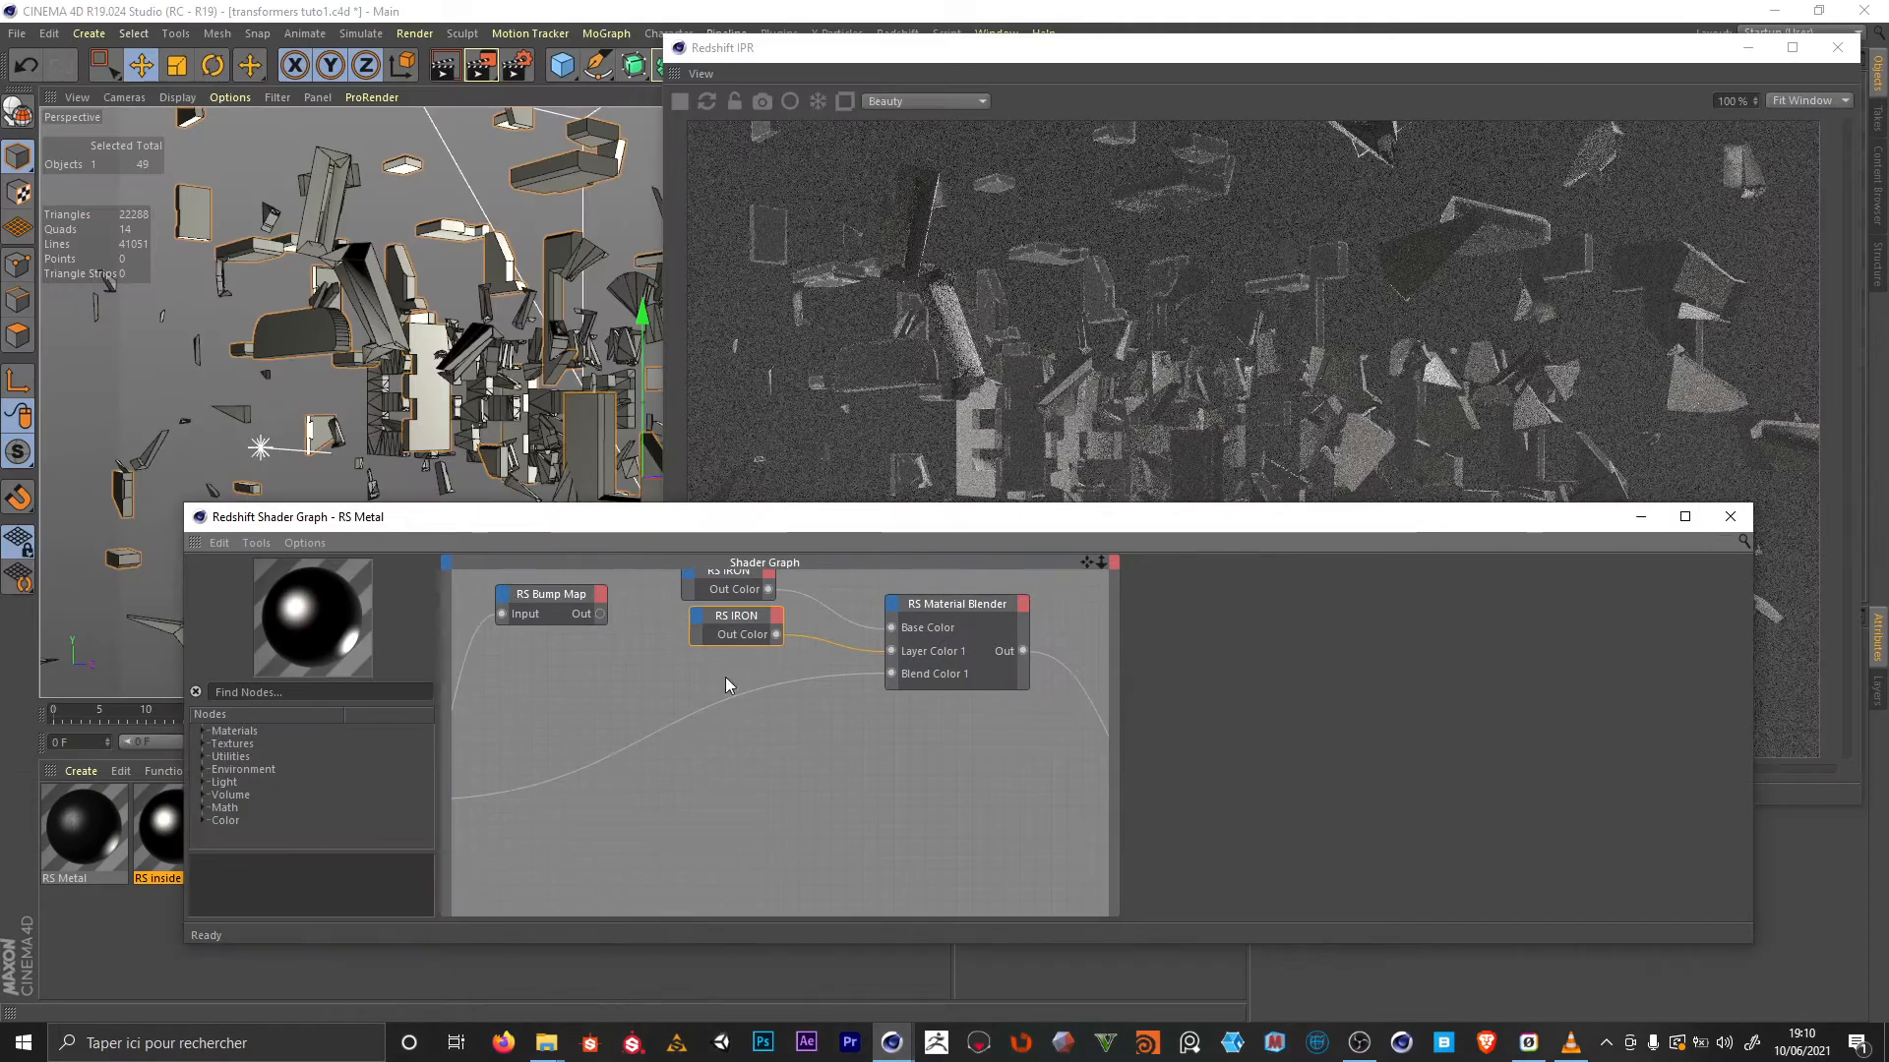
Connect the RS Bump Map's output to the copied RS IRON's Overall Bump Input
left_click_drag(599, 614, 696, 618)
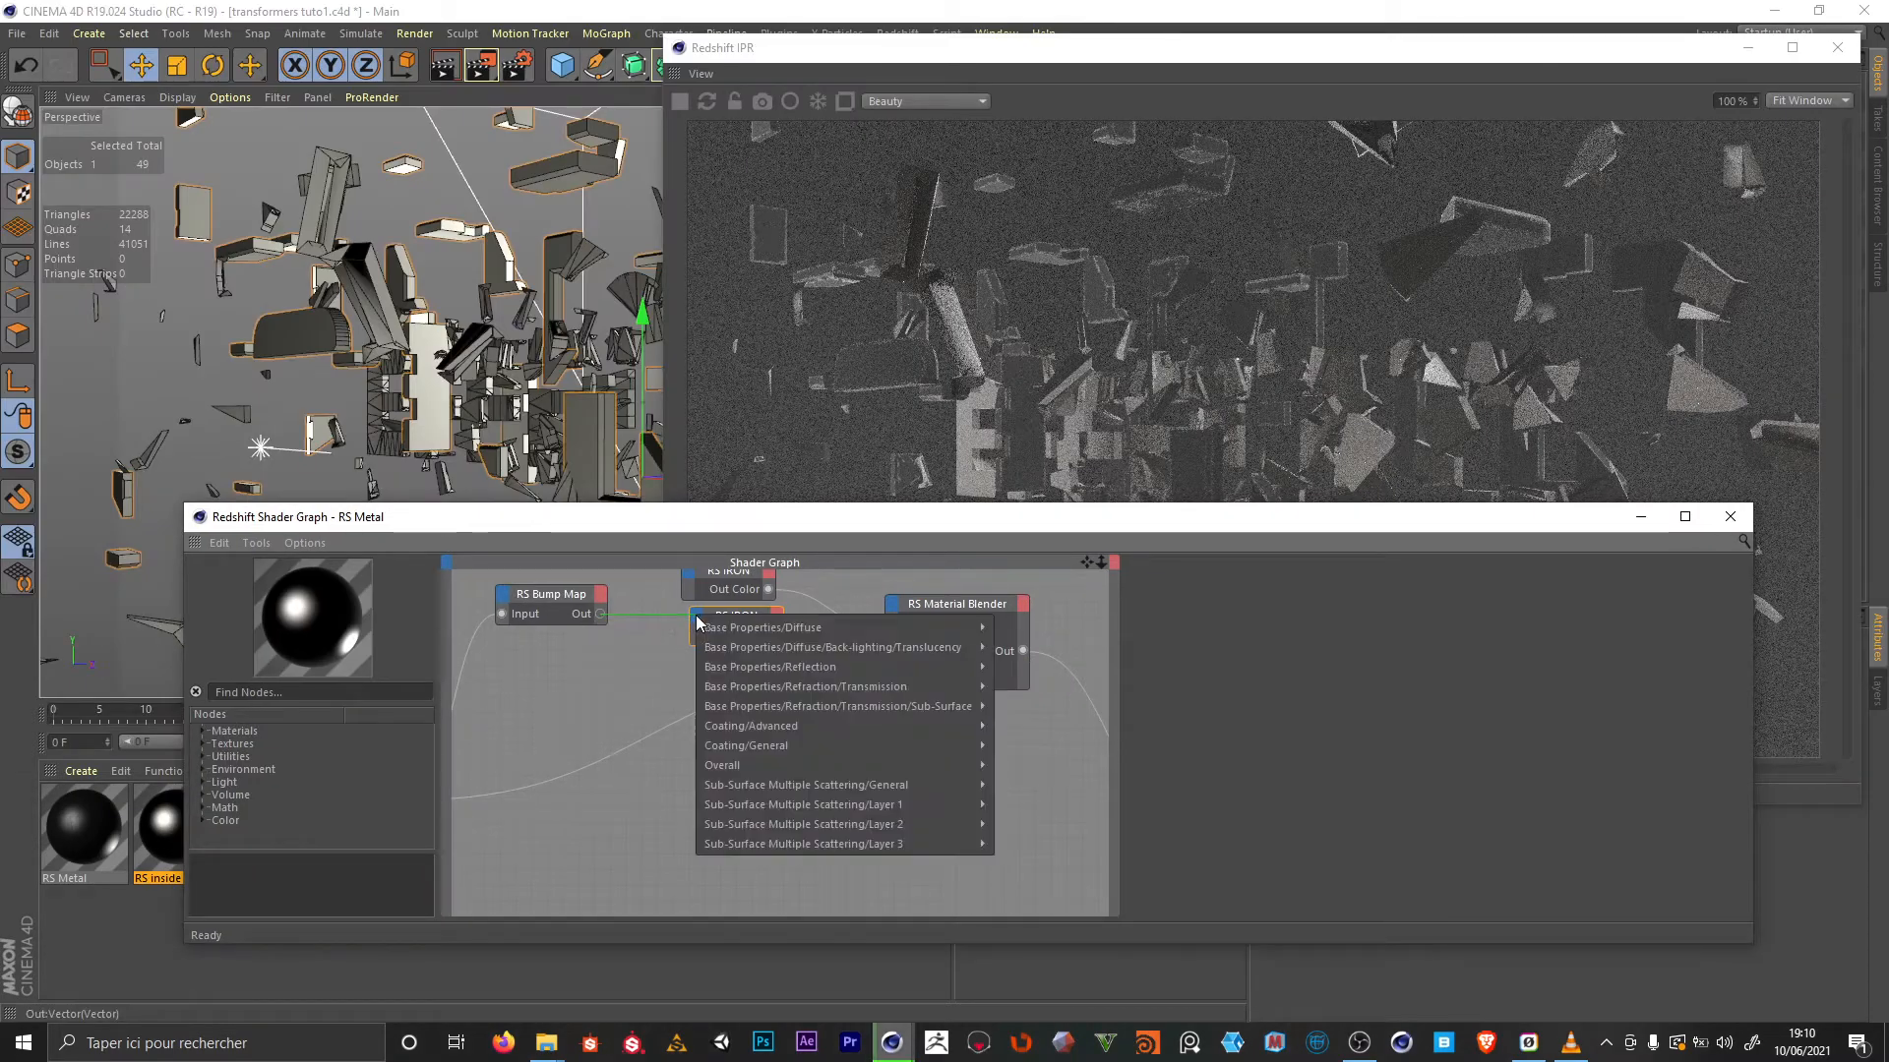
mouse_move(836, 763)
left_click(1071, 807)
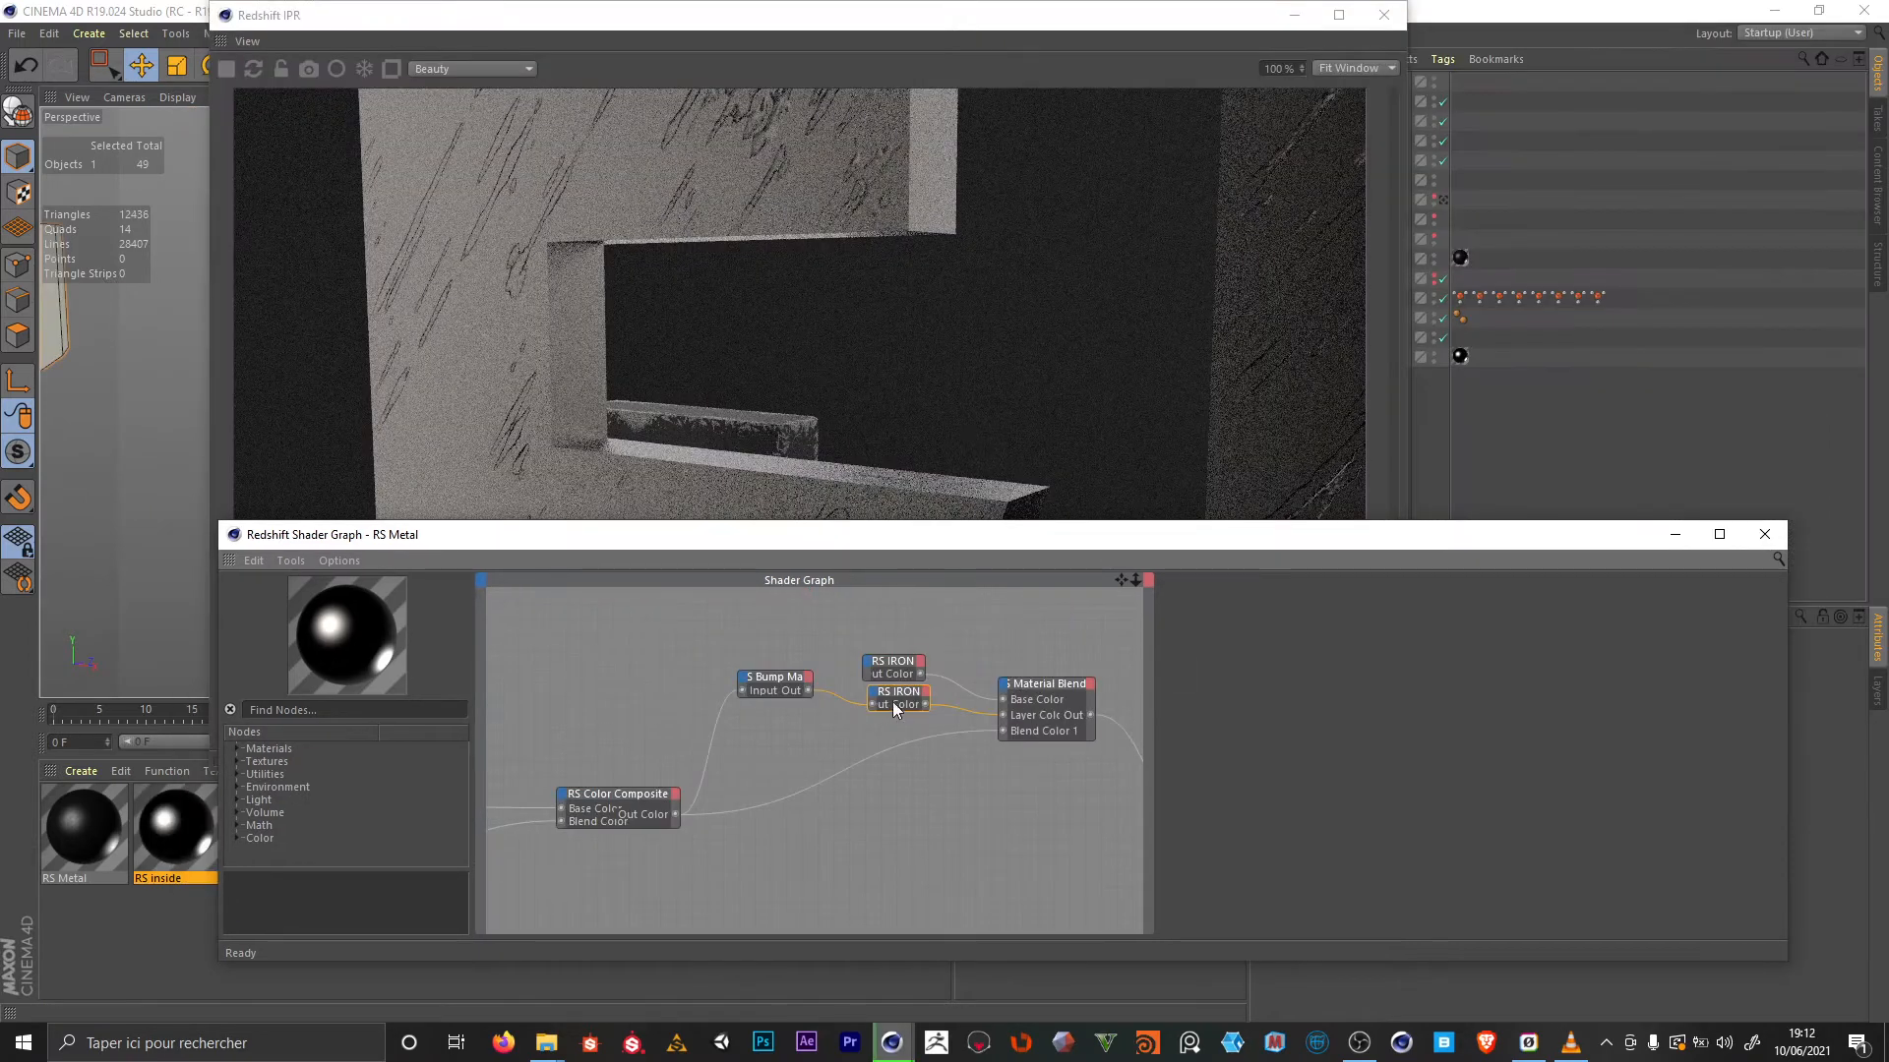
Lower the RS Bump Map's Height Scale to about 0.192
left_click(775, 692)
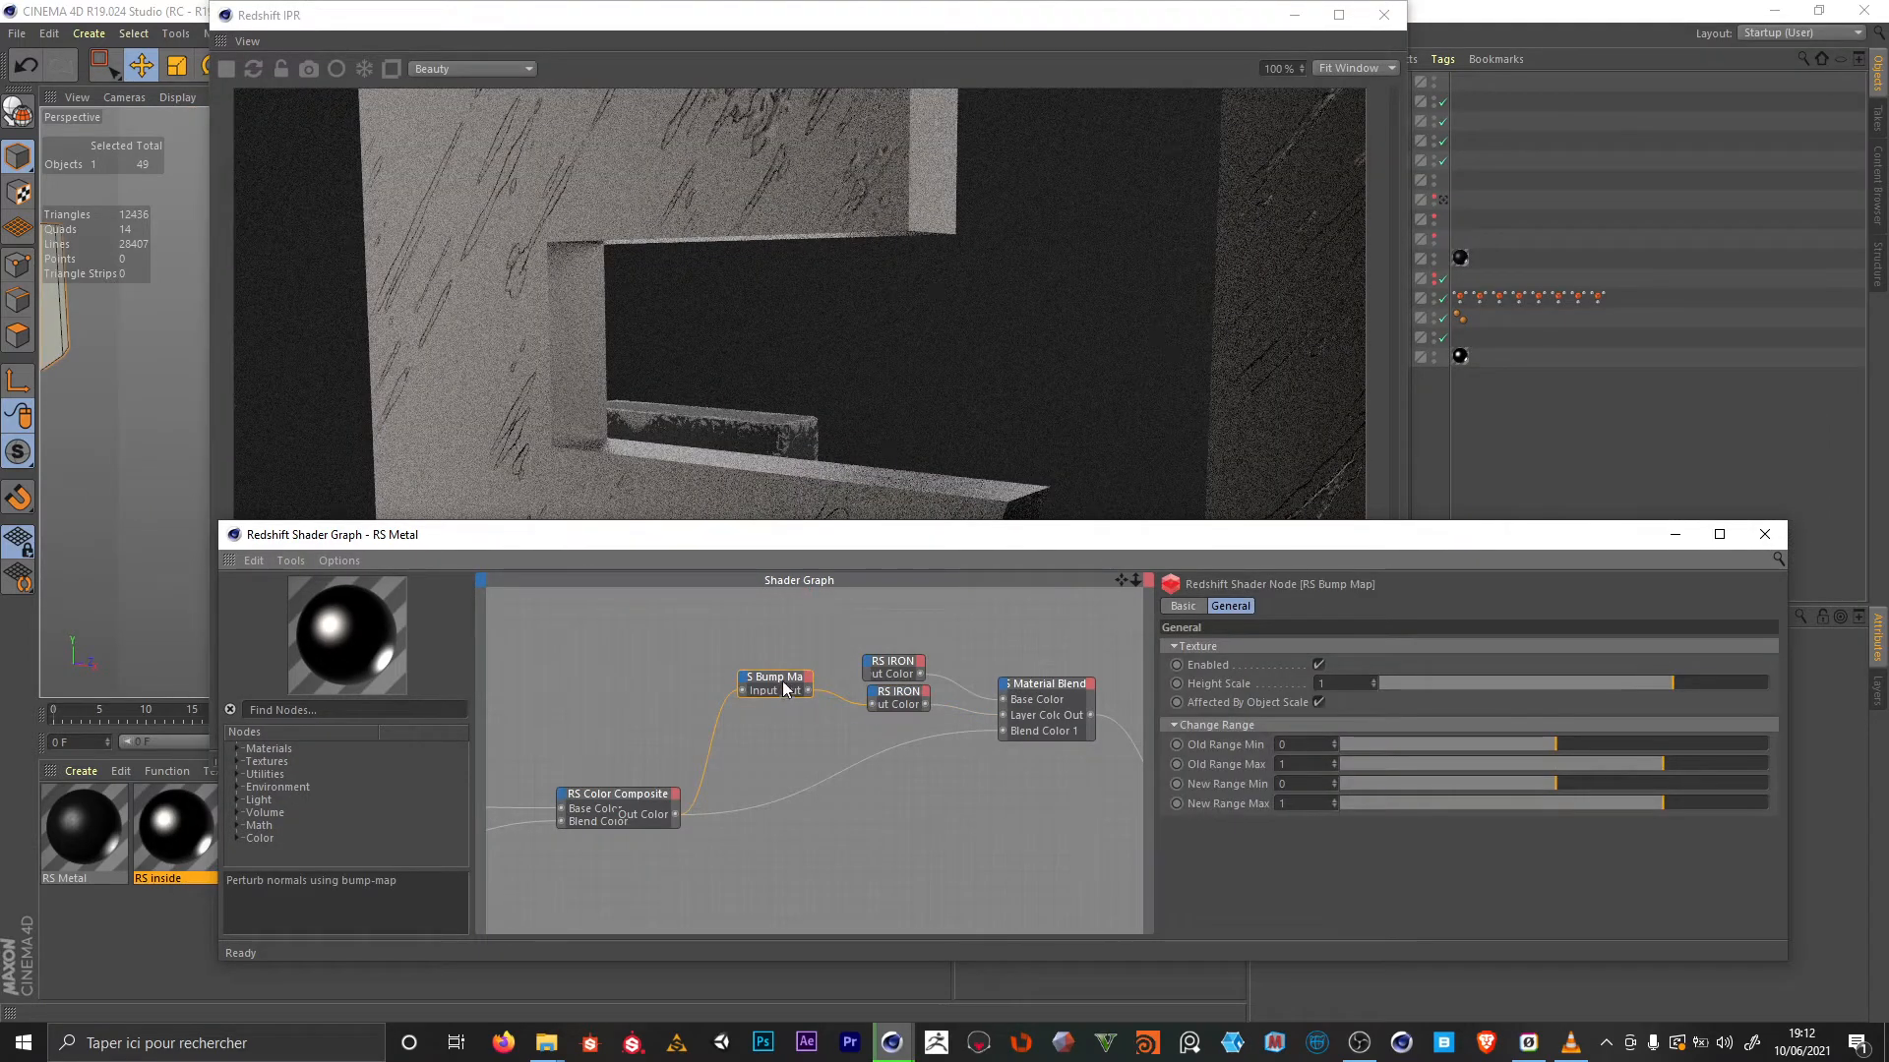
left_click_drag(784, 690, 780, 705)
left_click(907, 696)
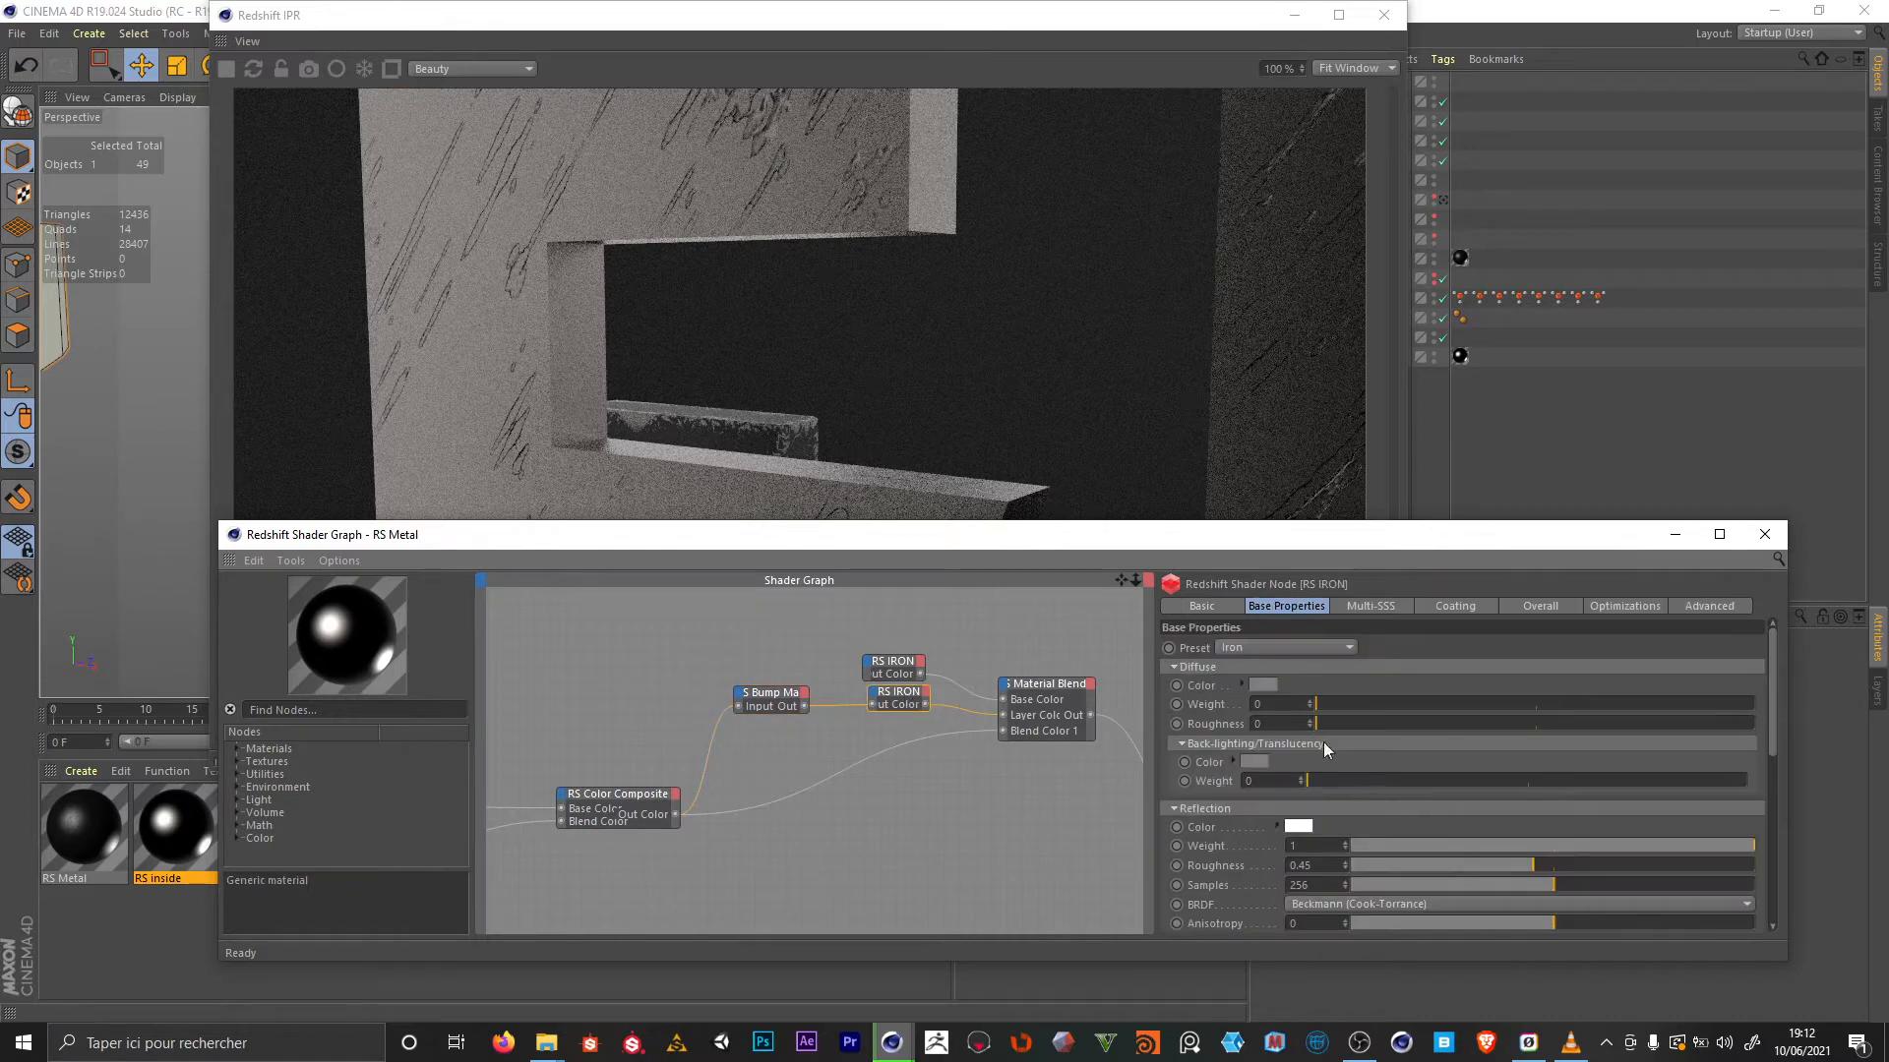
left_click(1320, 865)
left_click(785, 705)
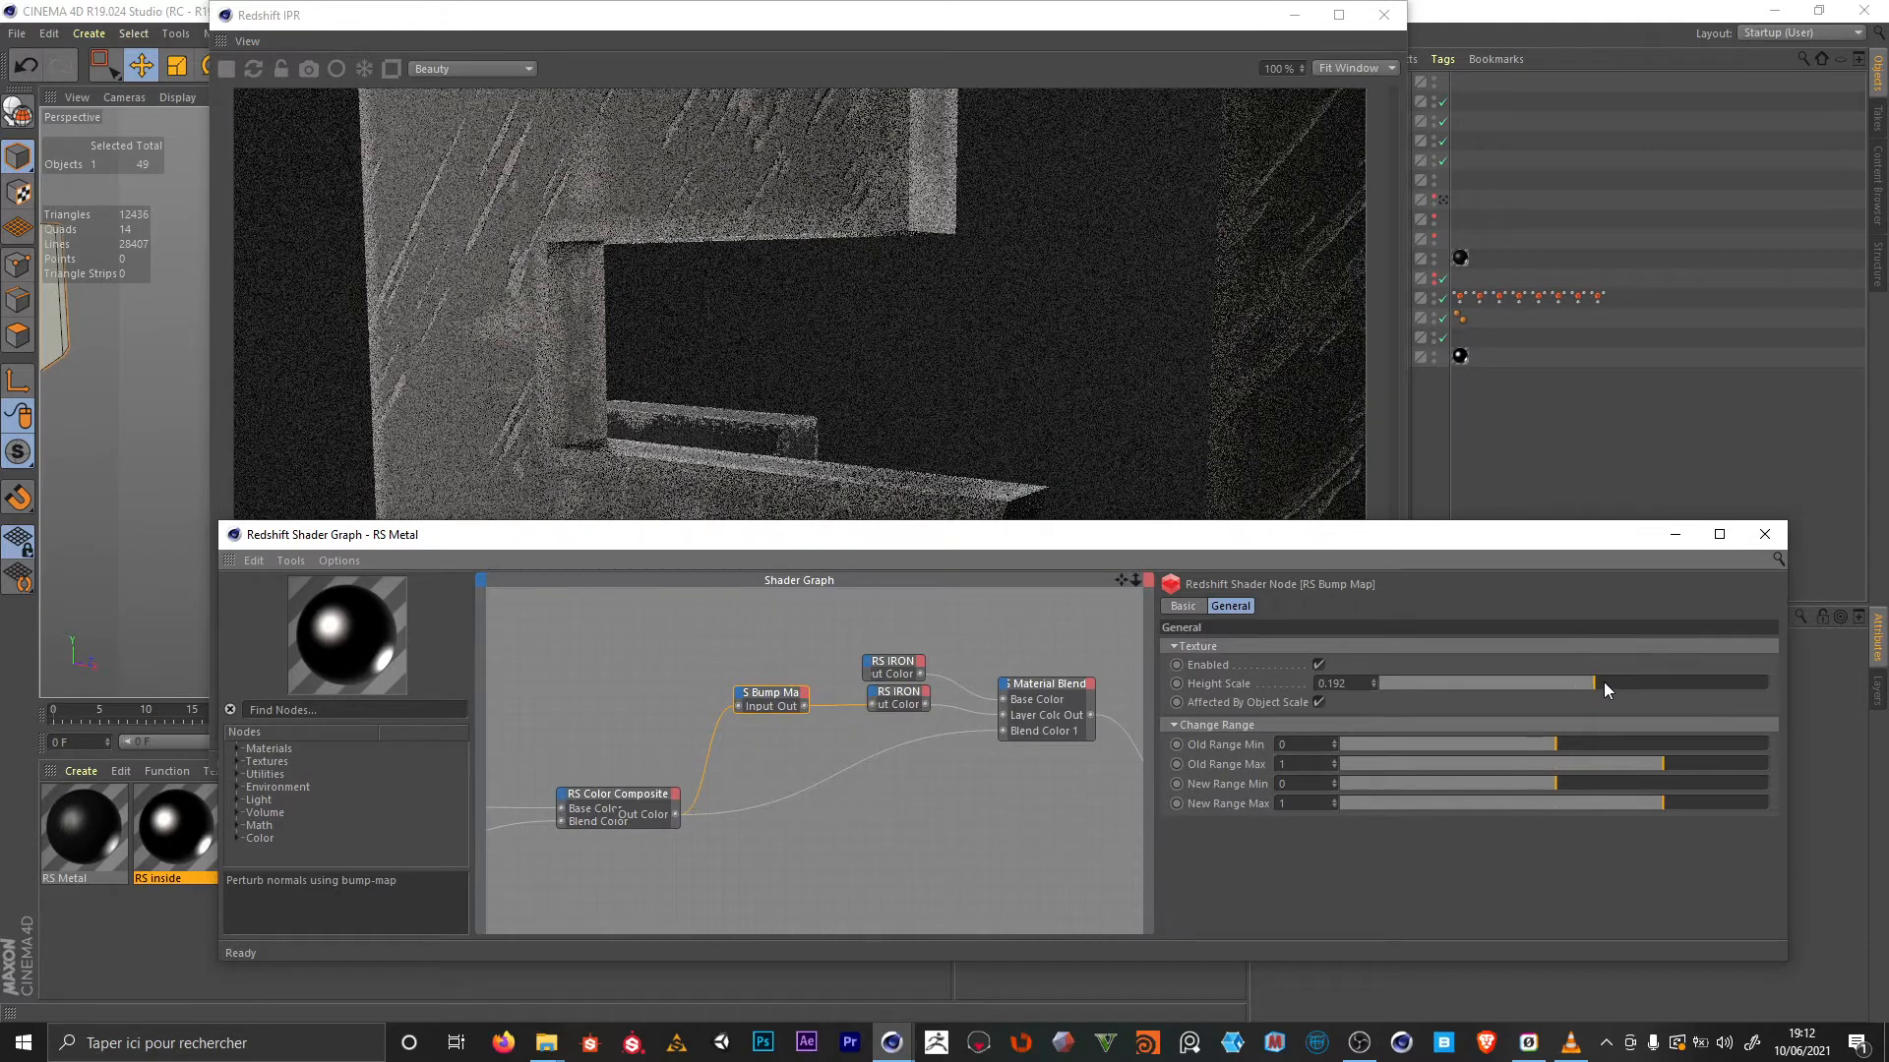
Set the copied RS IRON's reflection weight to 0.8 and delete the RS Bump Map node
left_click(907, 696)
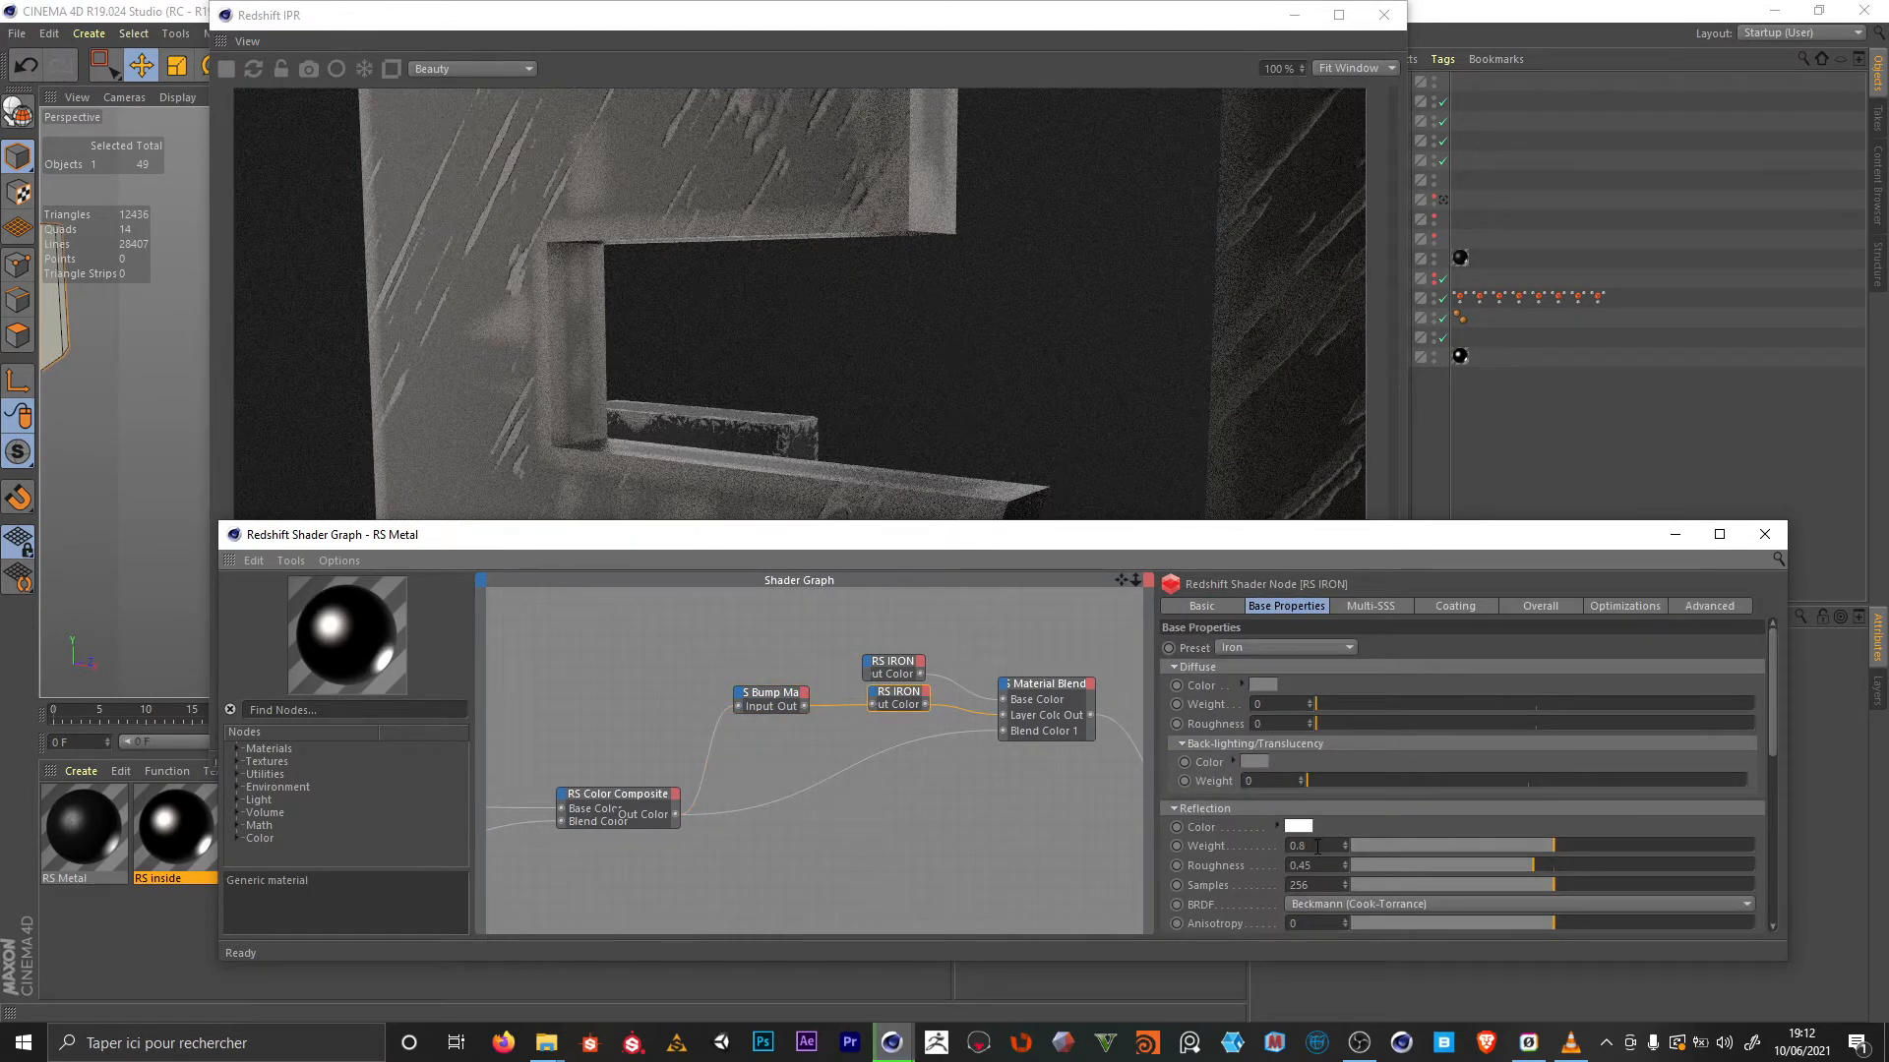
key("Return")
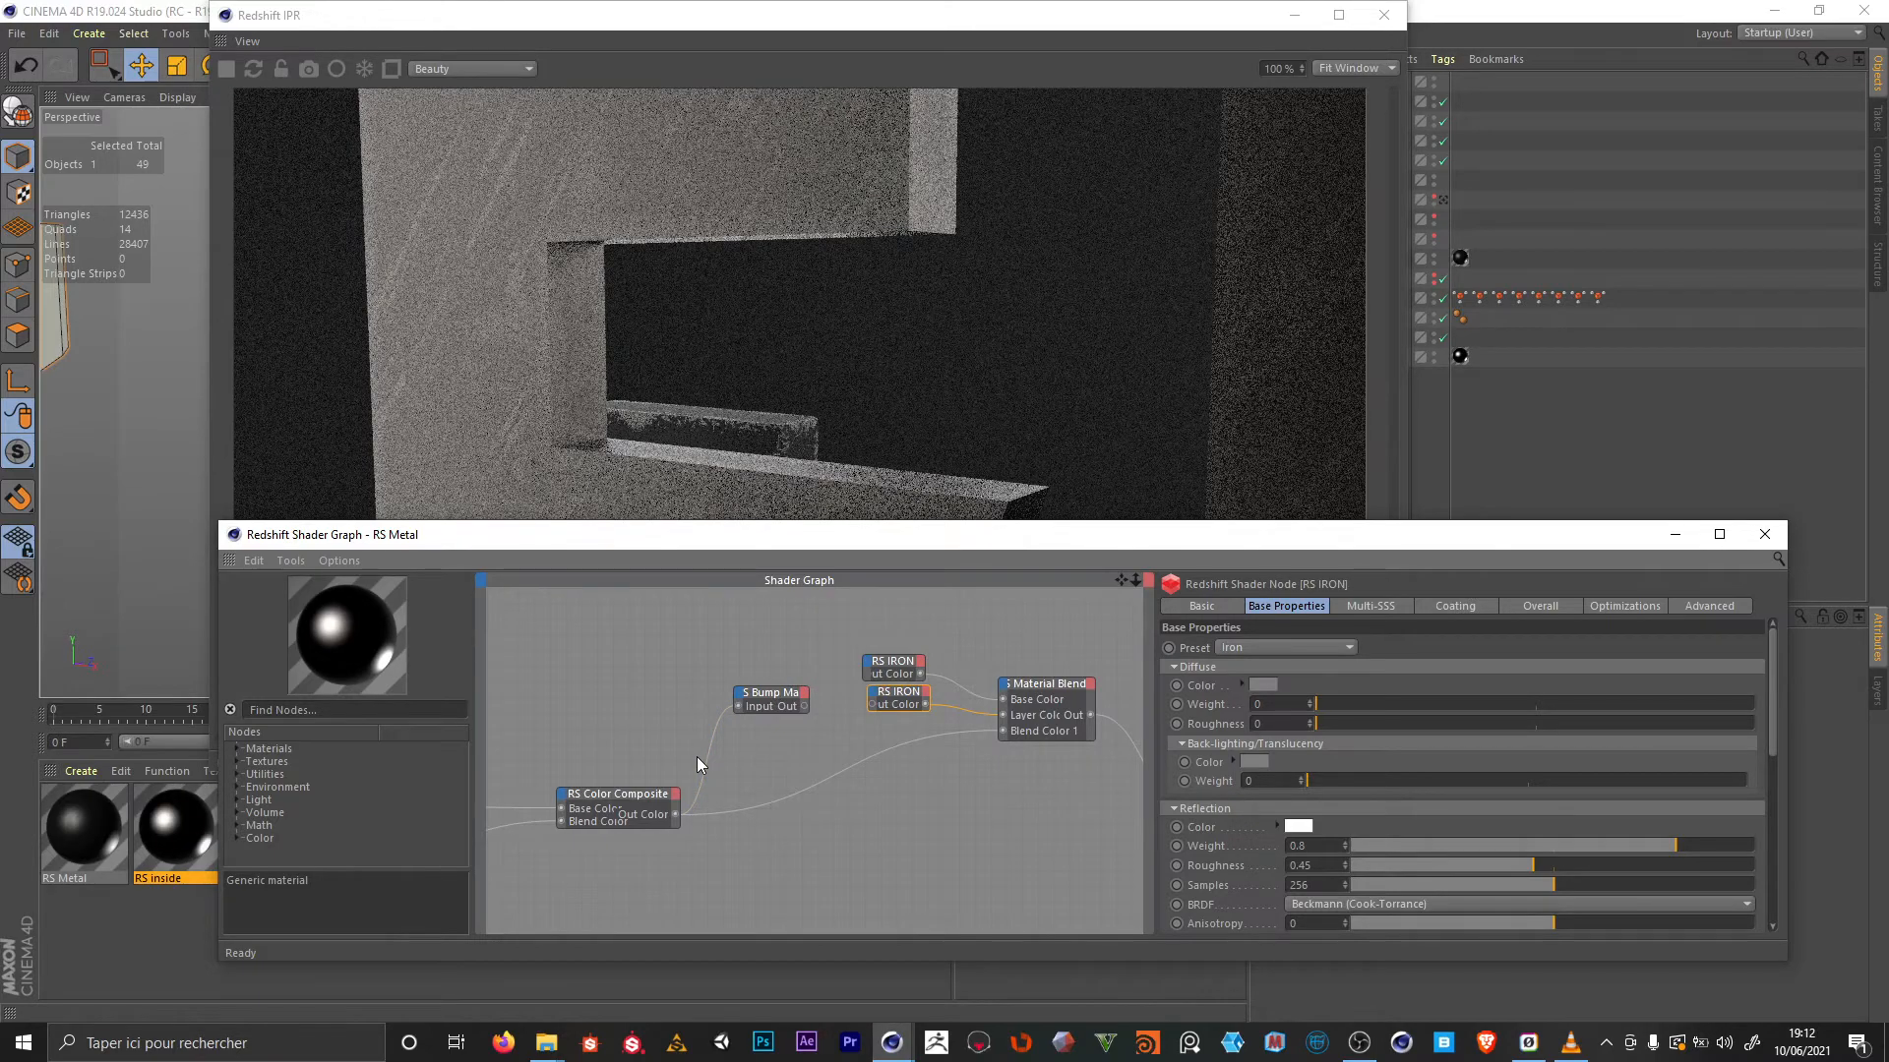
left_click(782, 704)
key("Delete")
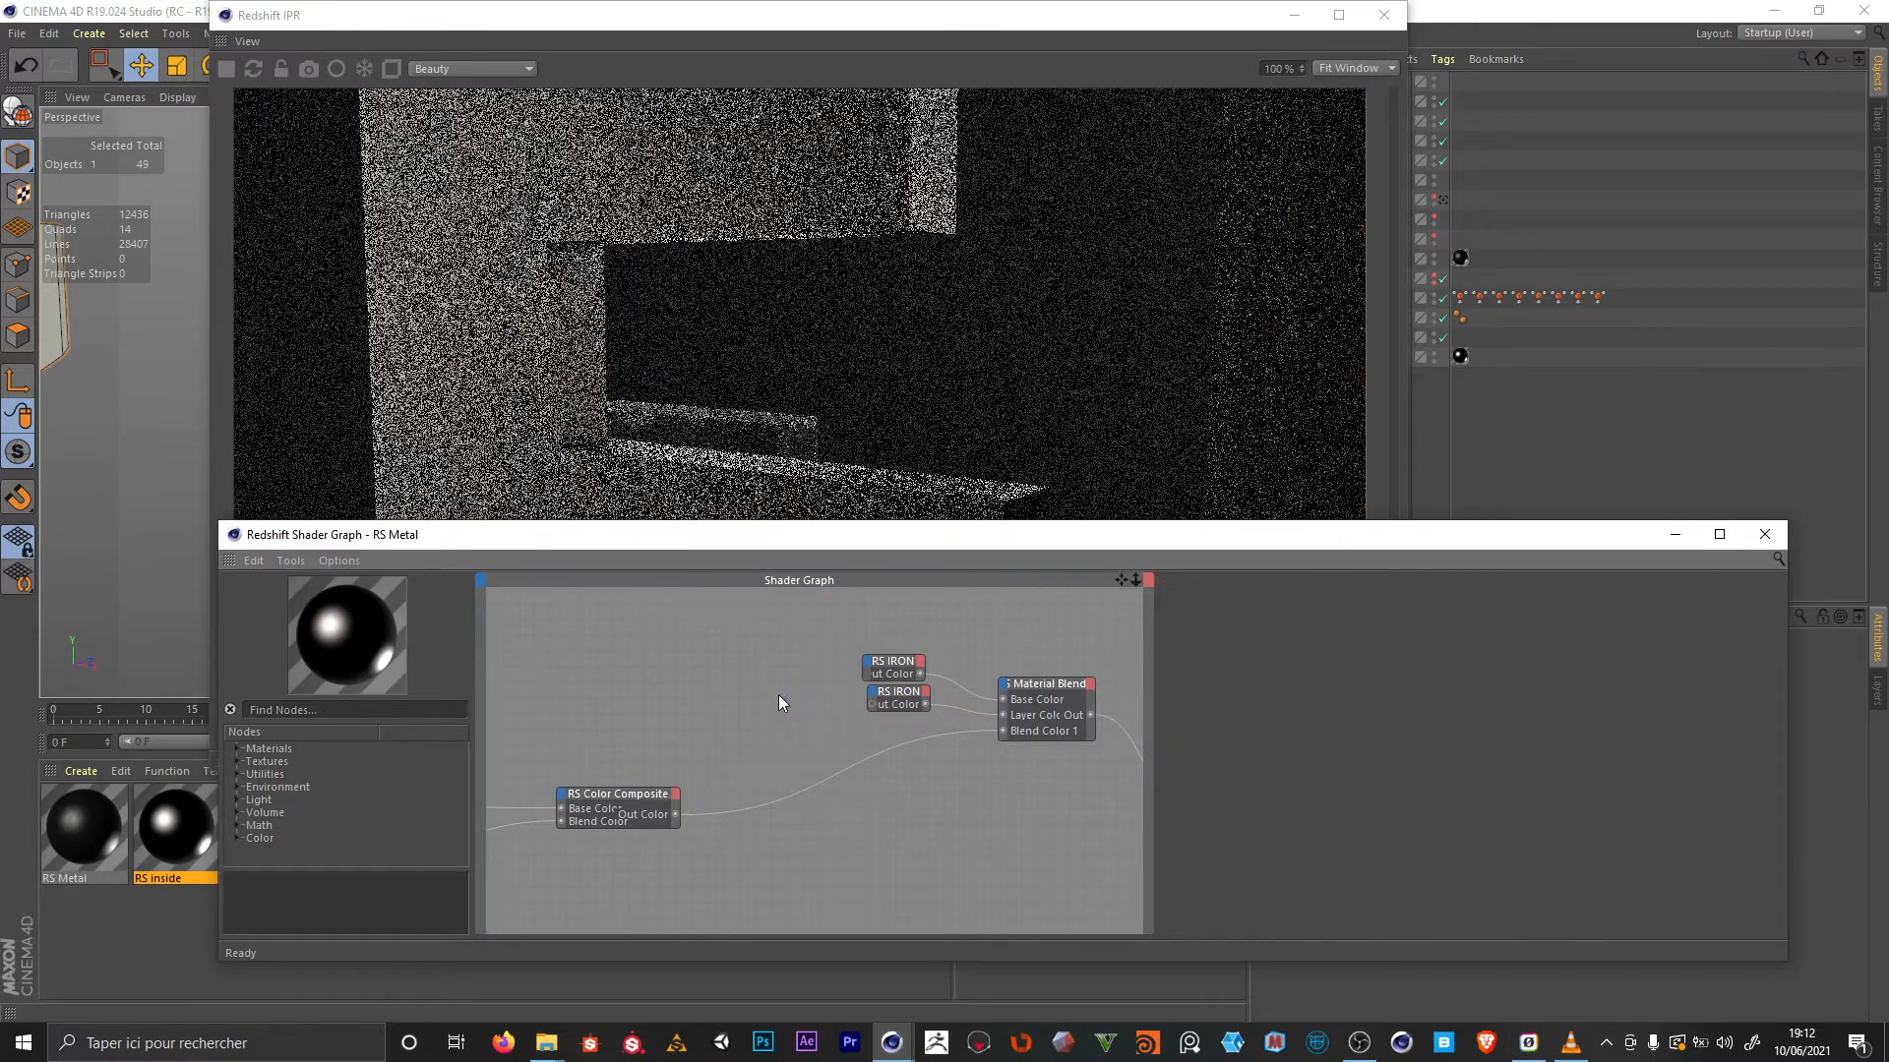
Darken the reflection colour of both RS IRON nodes by lowering its brightness value
left_click(909, 700)
left_click(1297, 826)
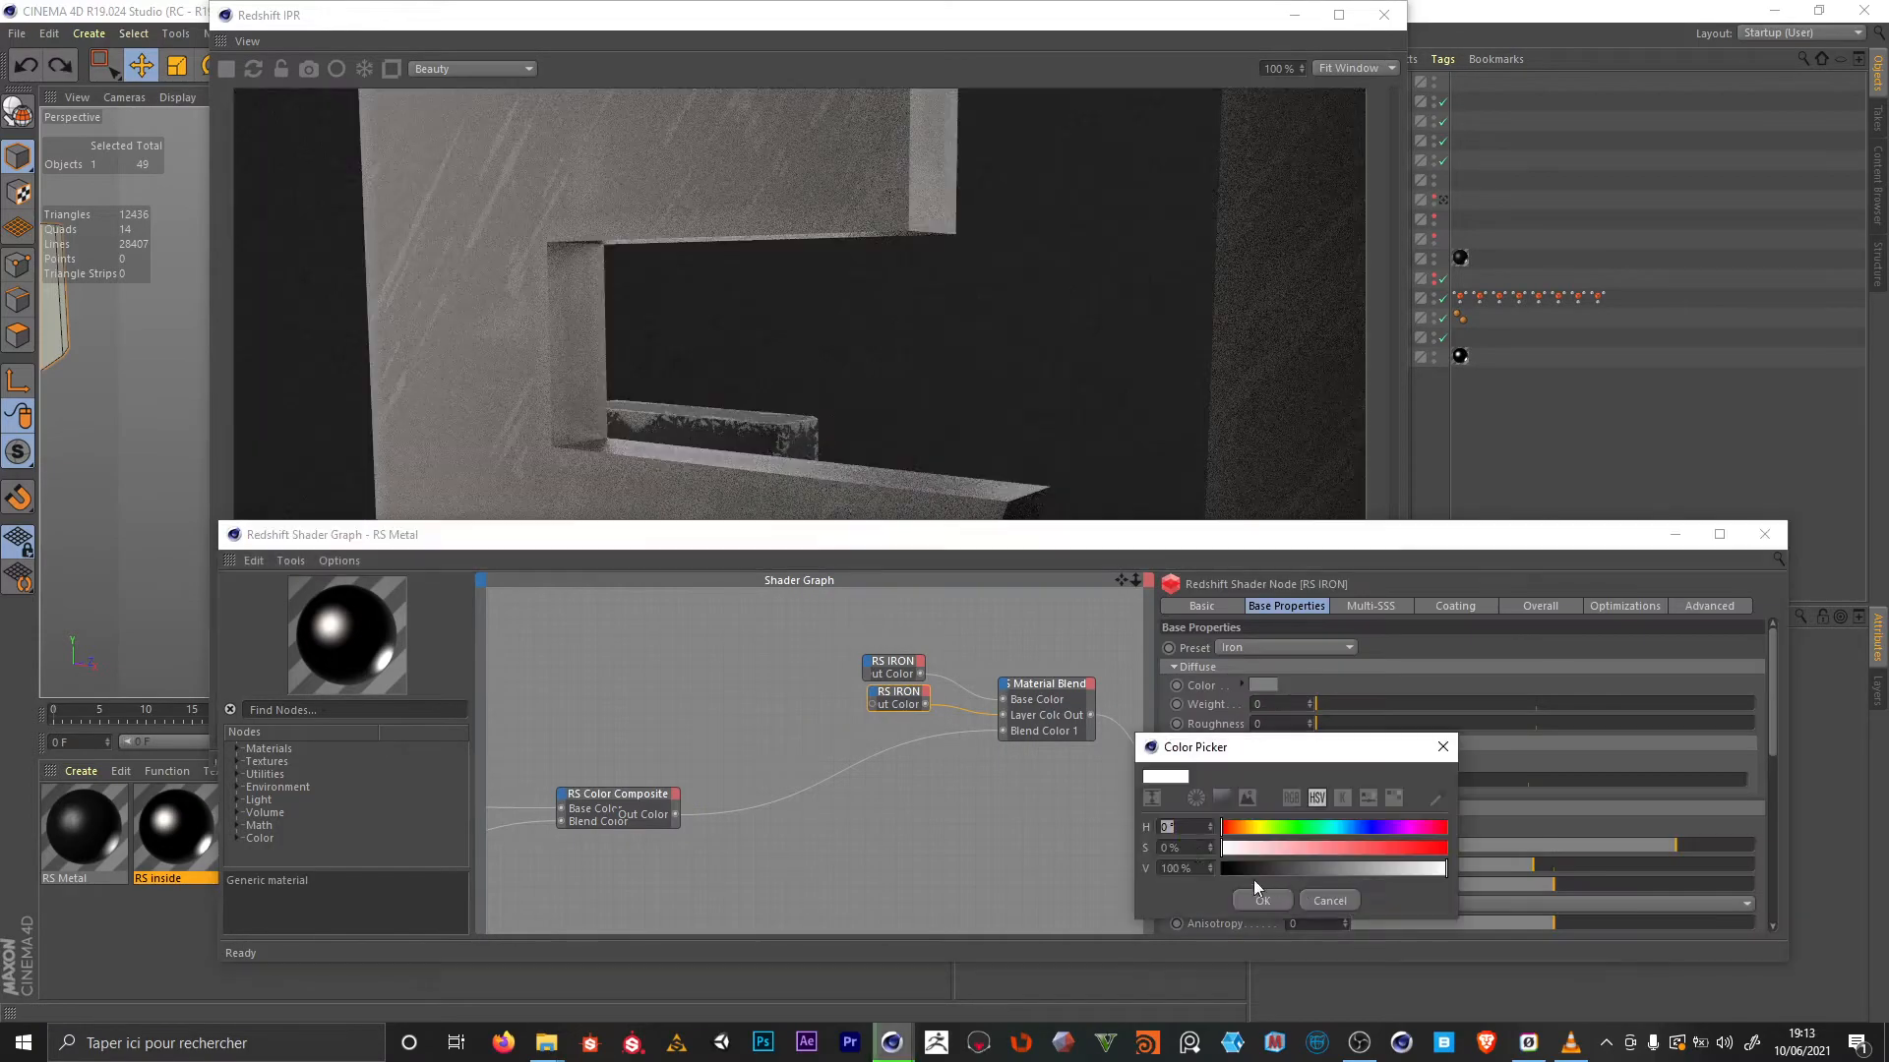
double_click(1202, 870)
key("Return")
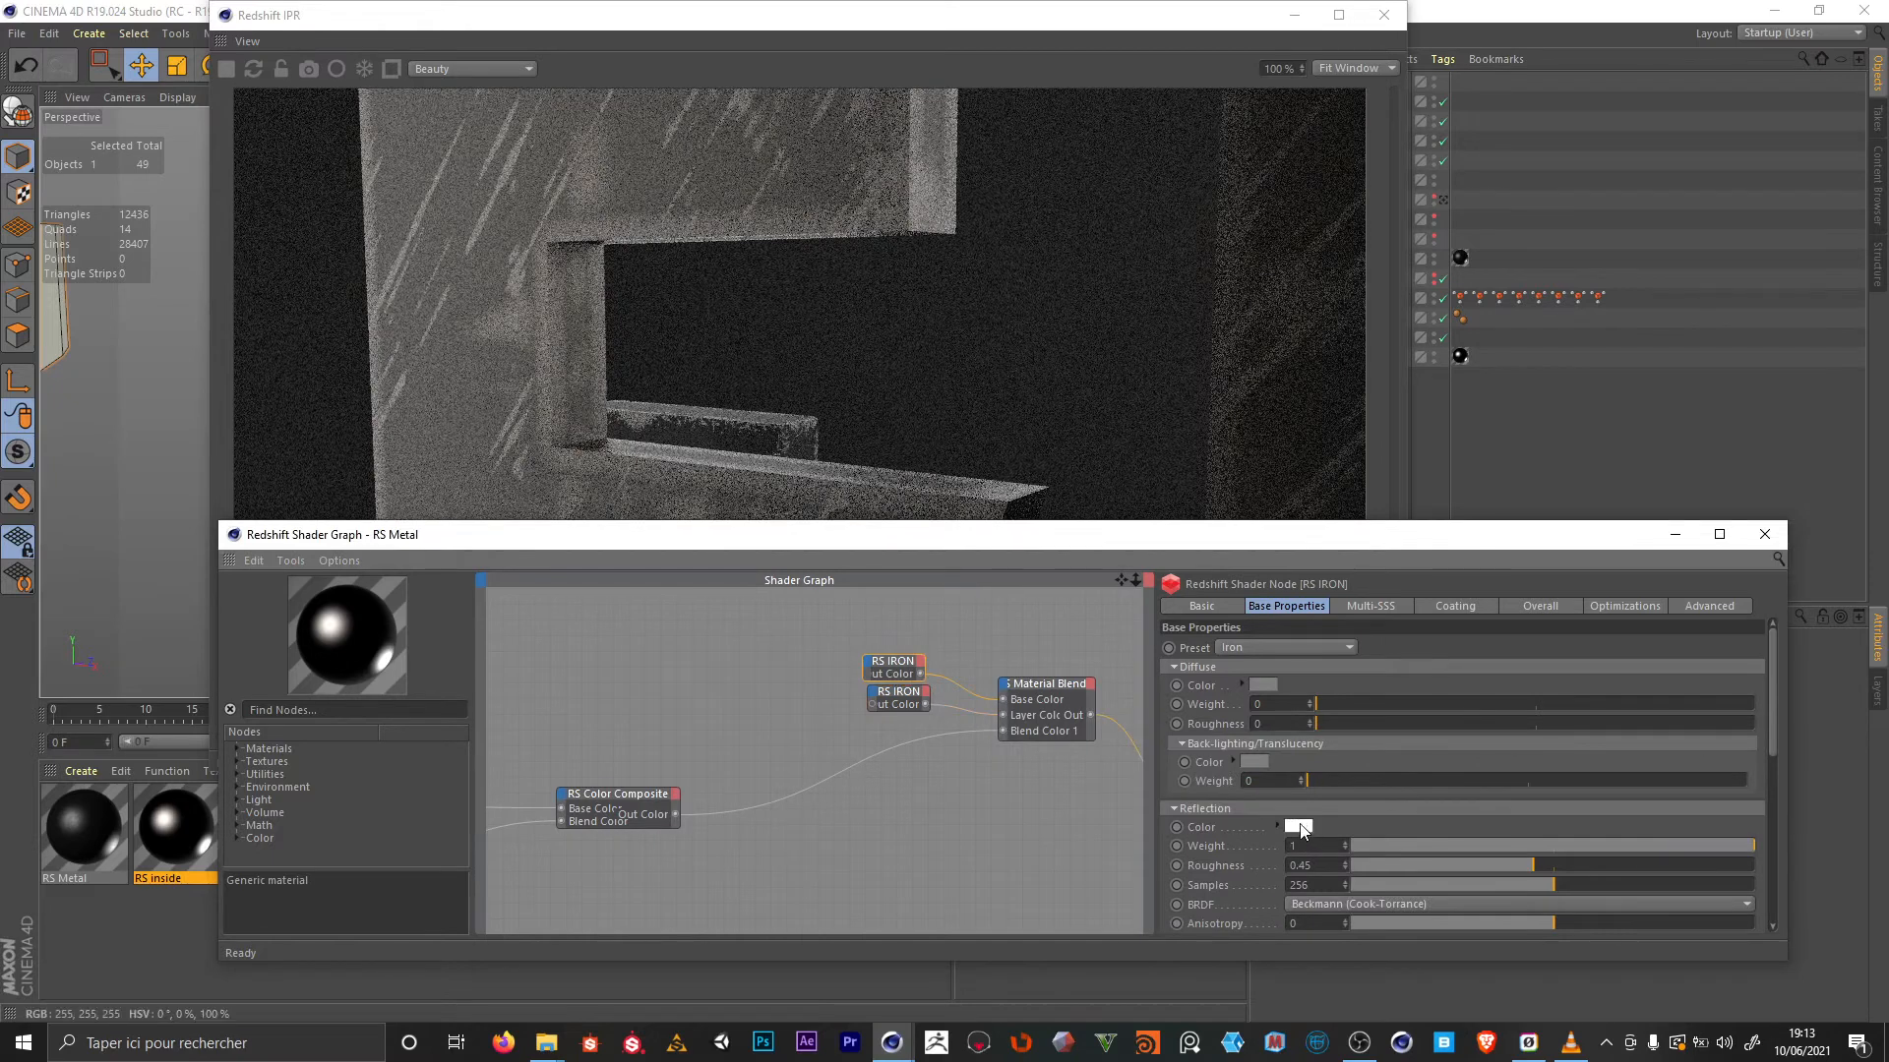
left_click(1298, 828)
double_click(1189, 864)
type("8")
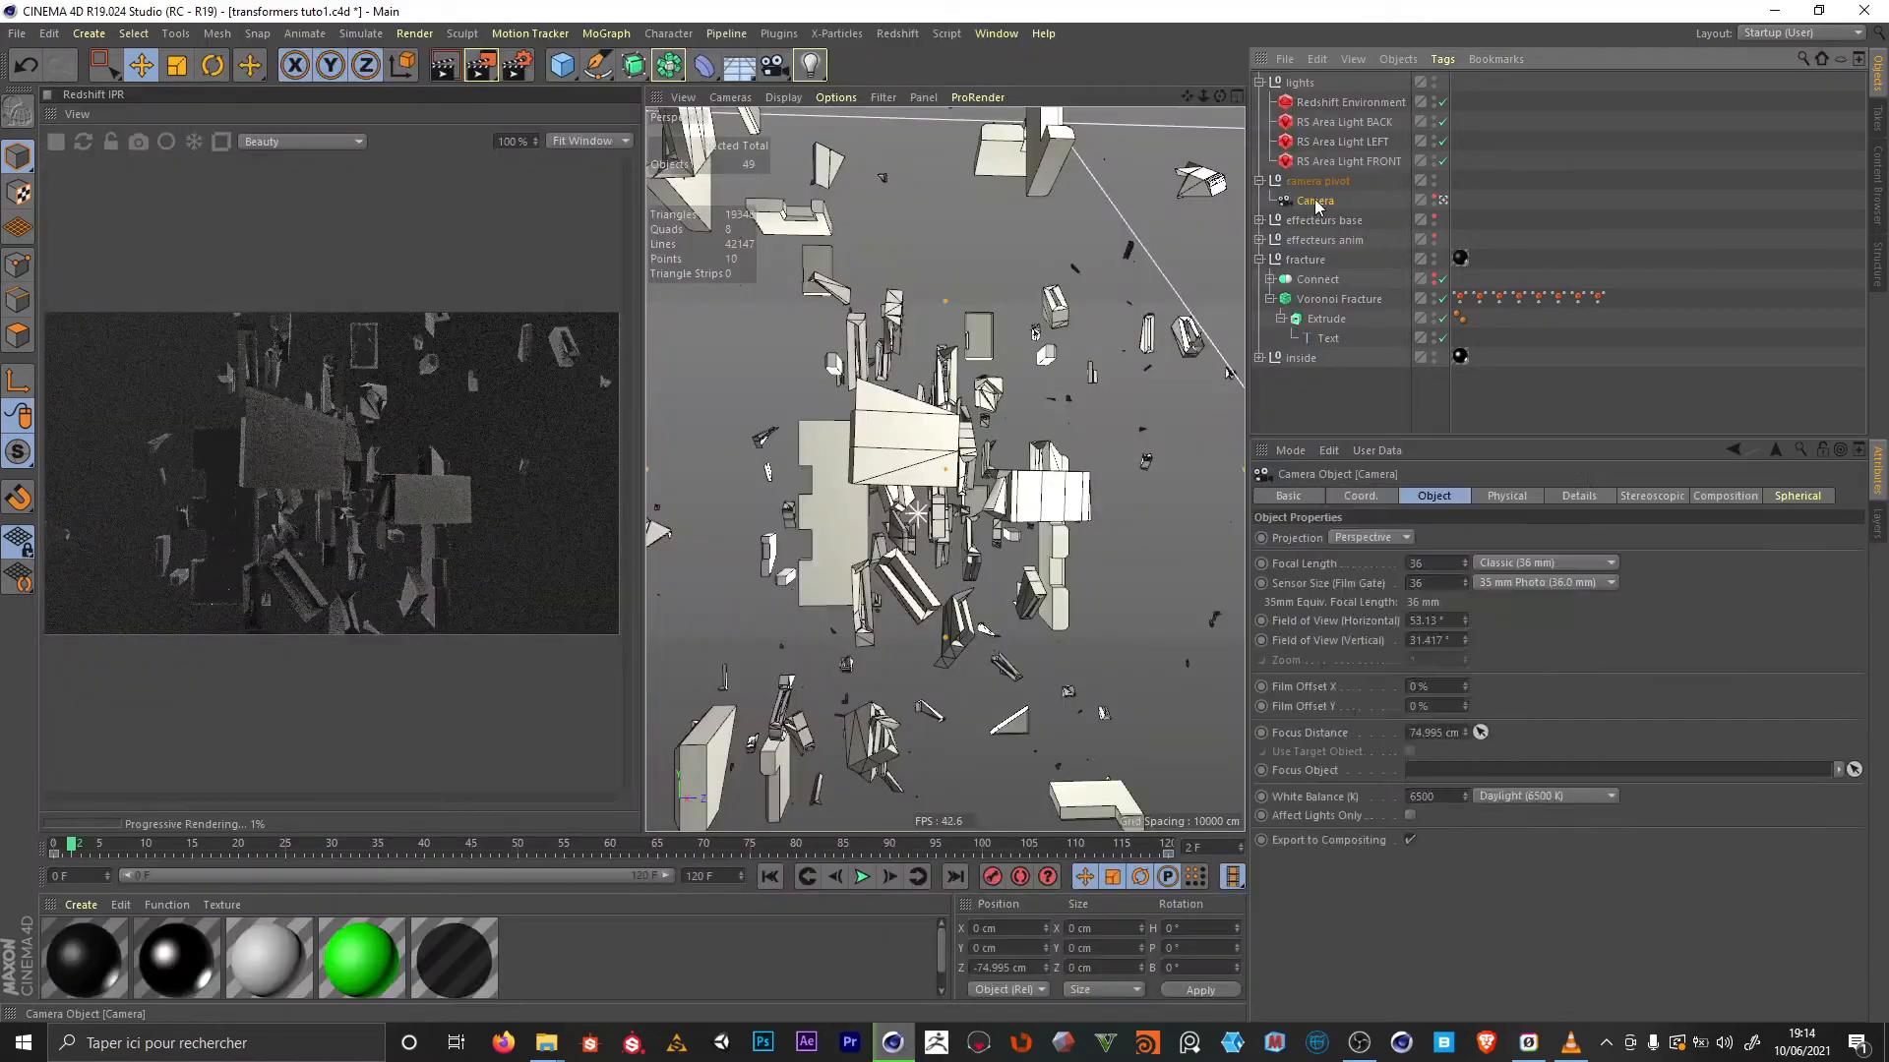
Add a Redshift Camera tag to the Camera and assign camera pivot as the camera's Focus Object
right_click(1323, 200)
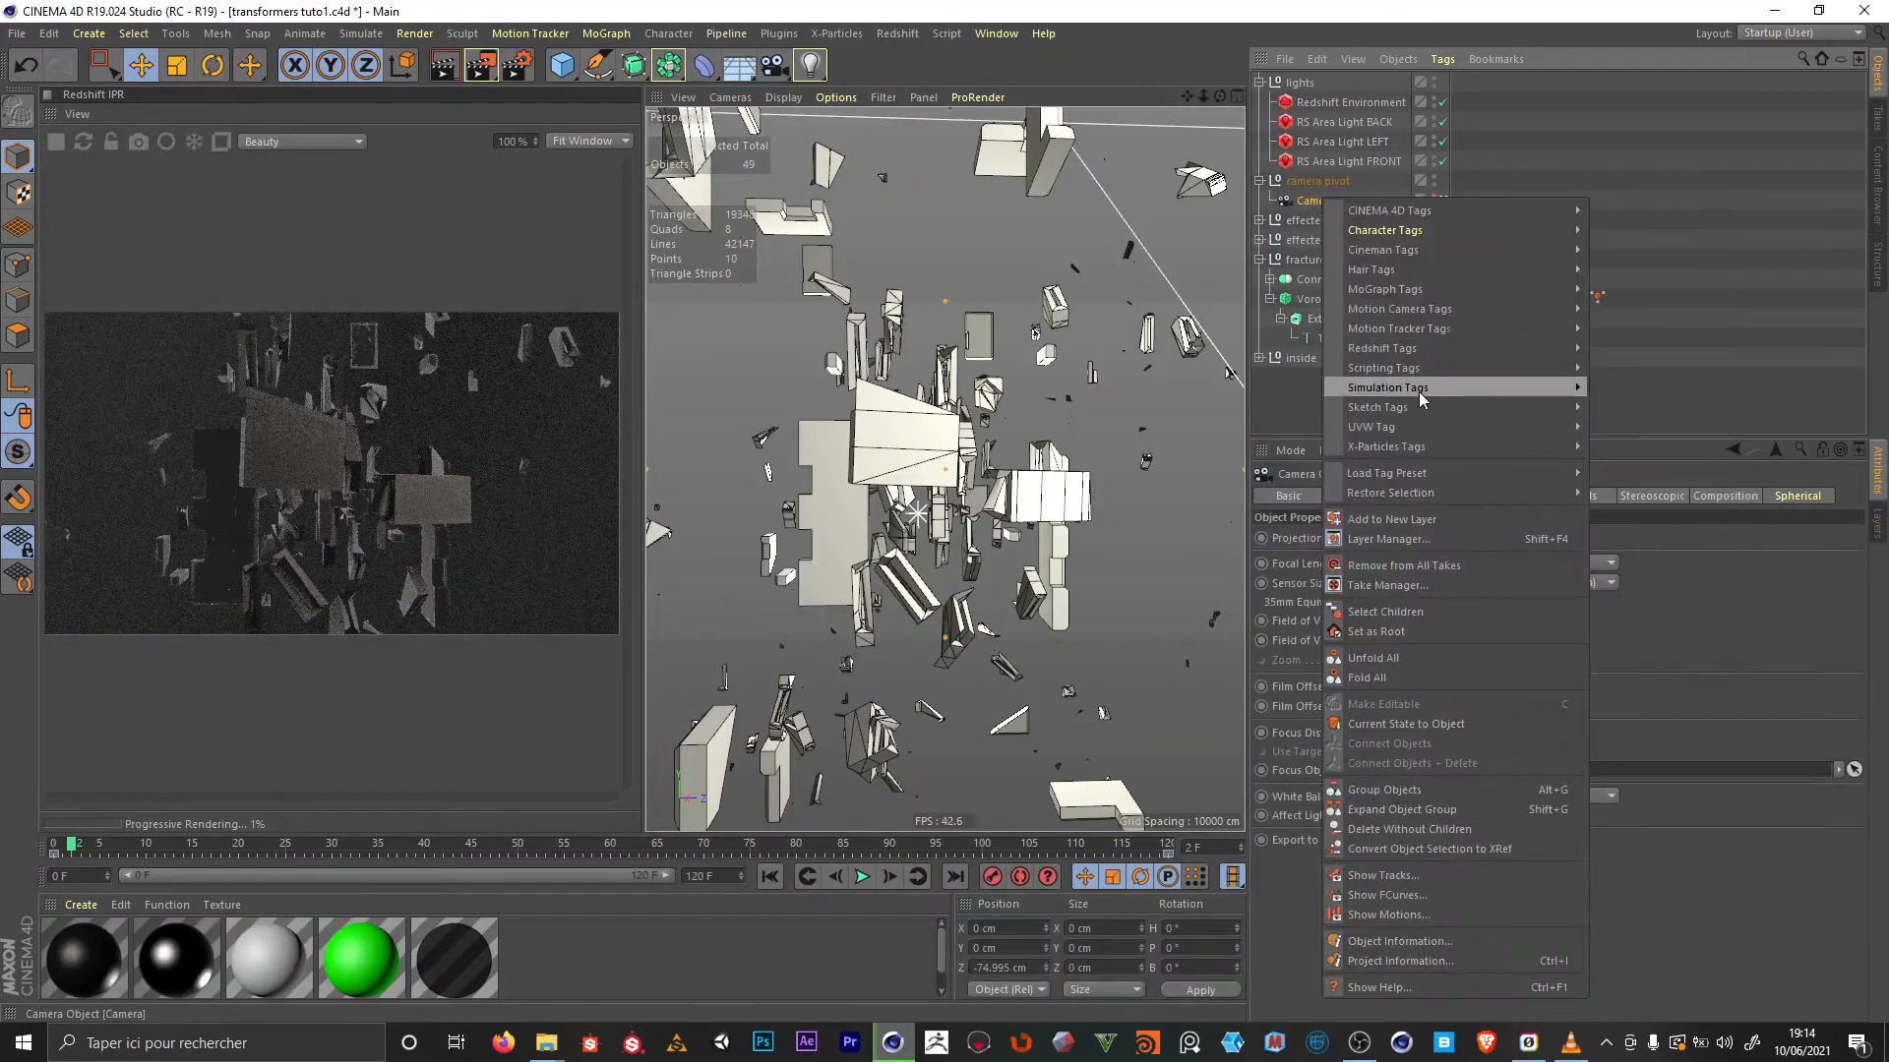
mouse_move(1422, 368)
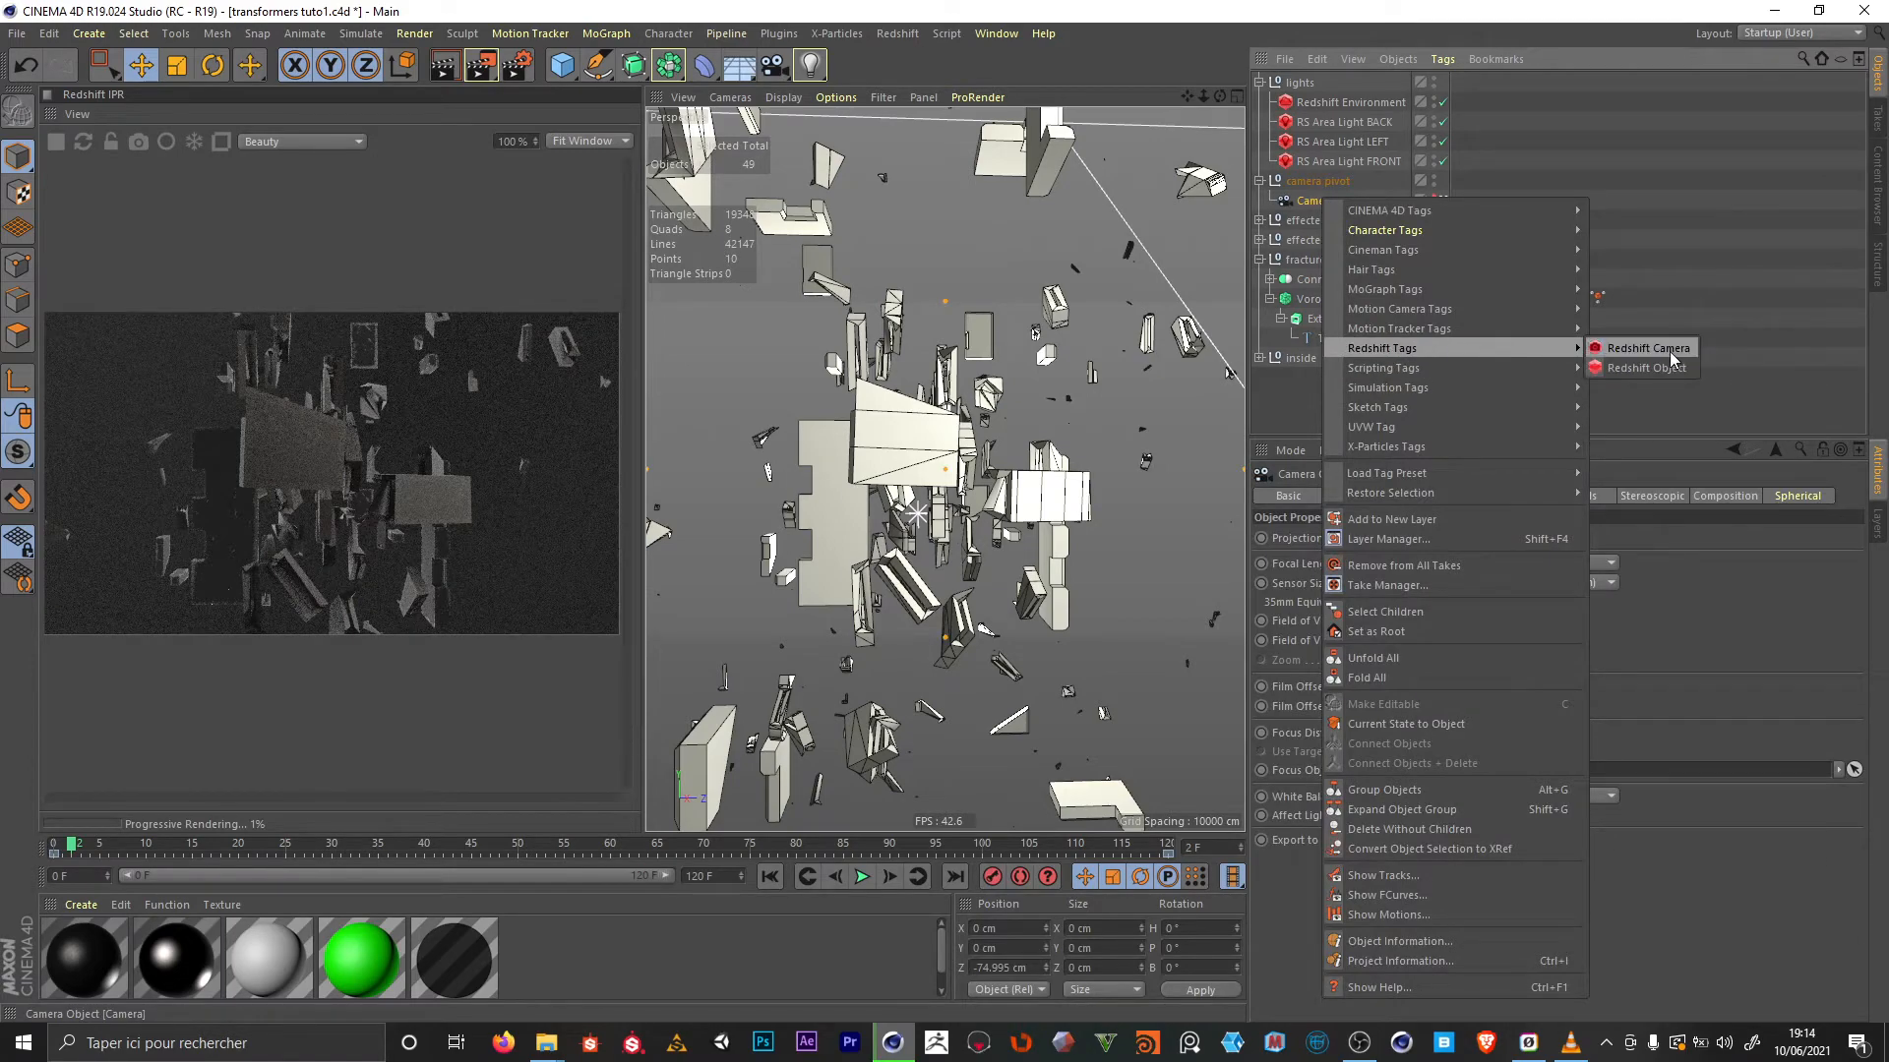
left_click(1648, 348)
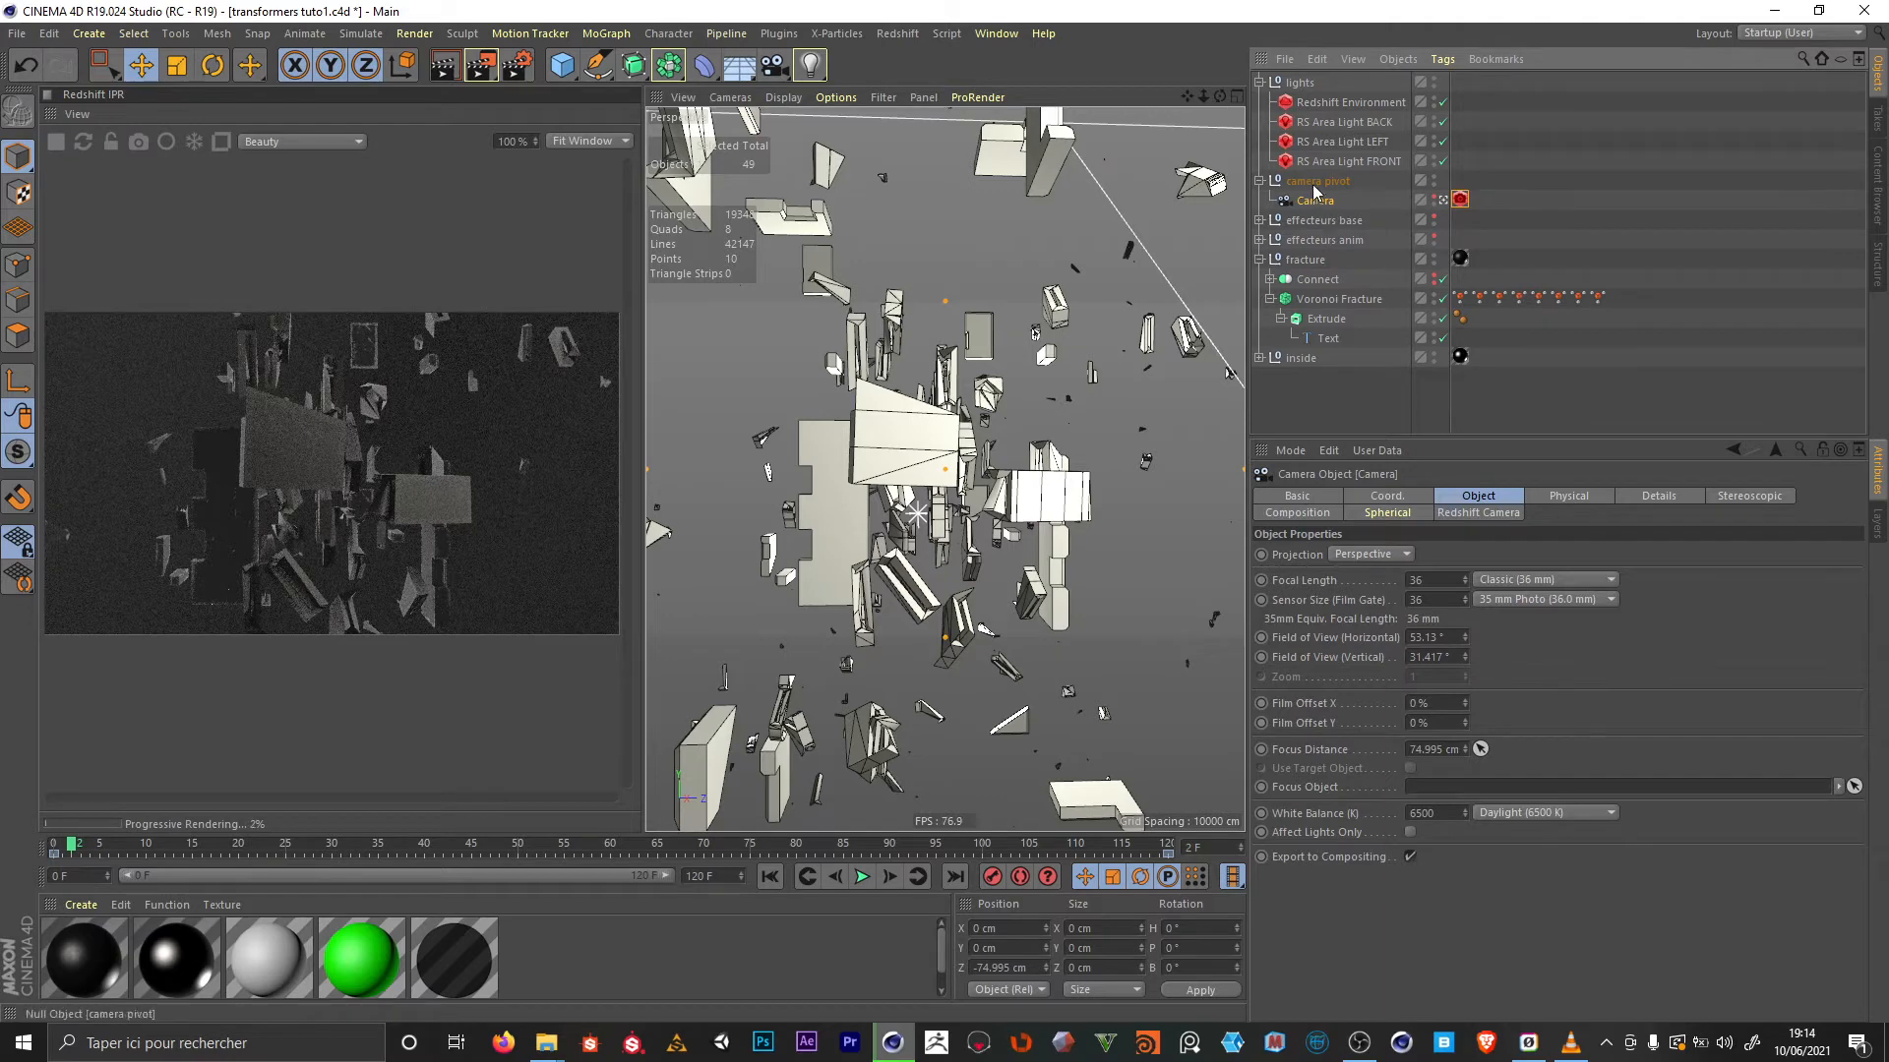
left_click_drag(1316, 190, 1475, 789)
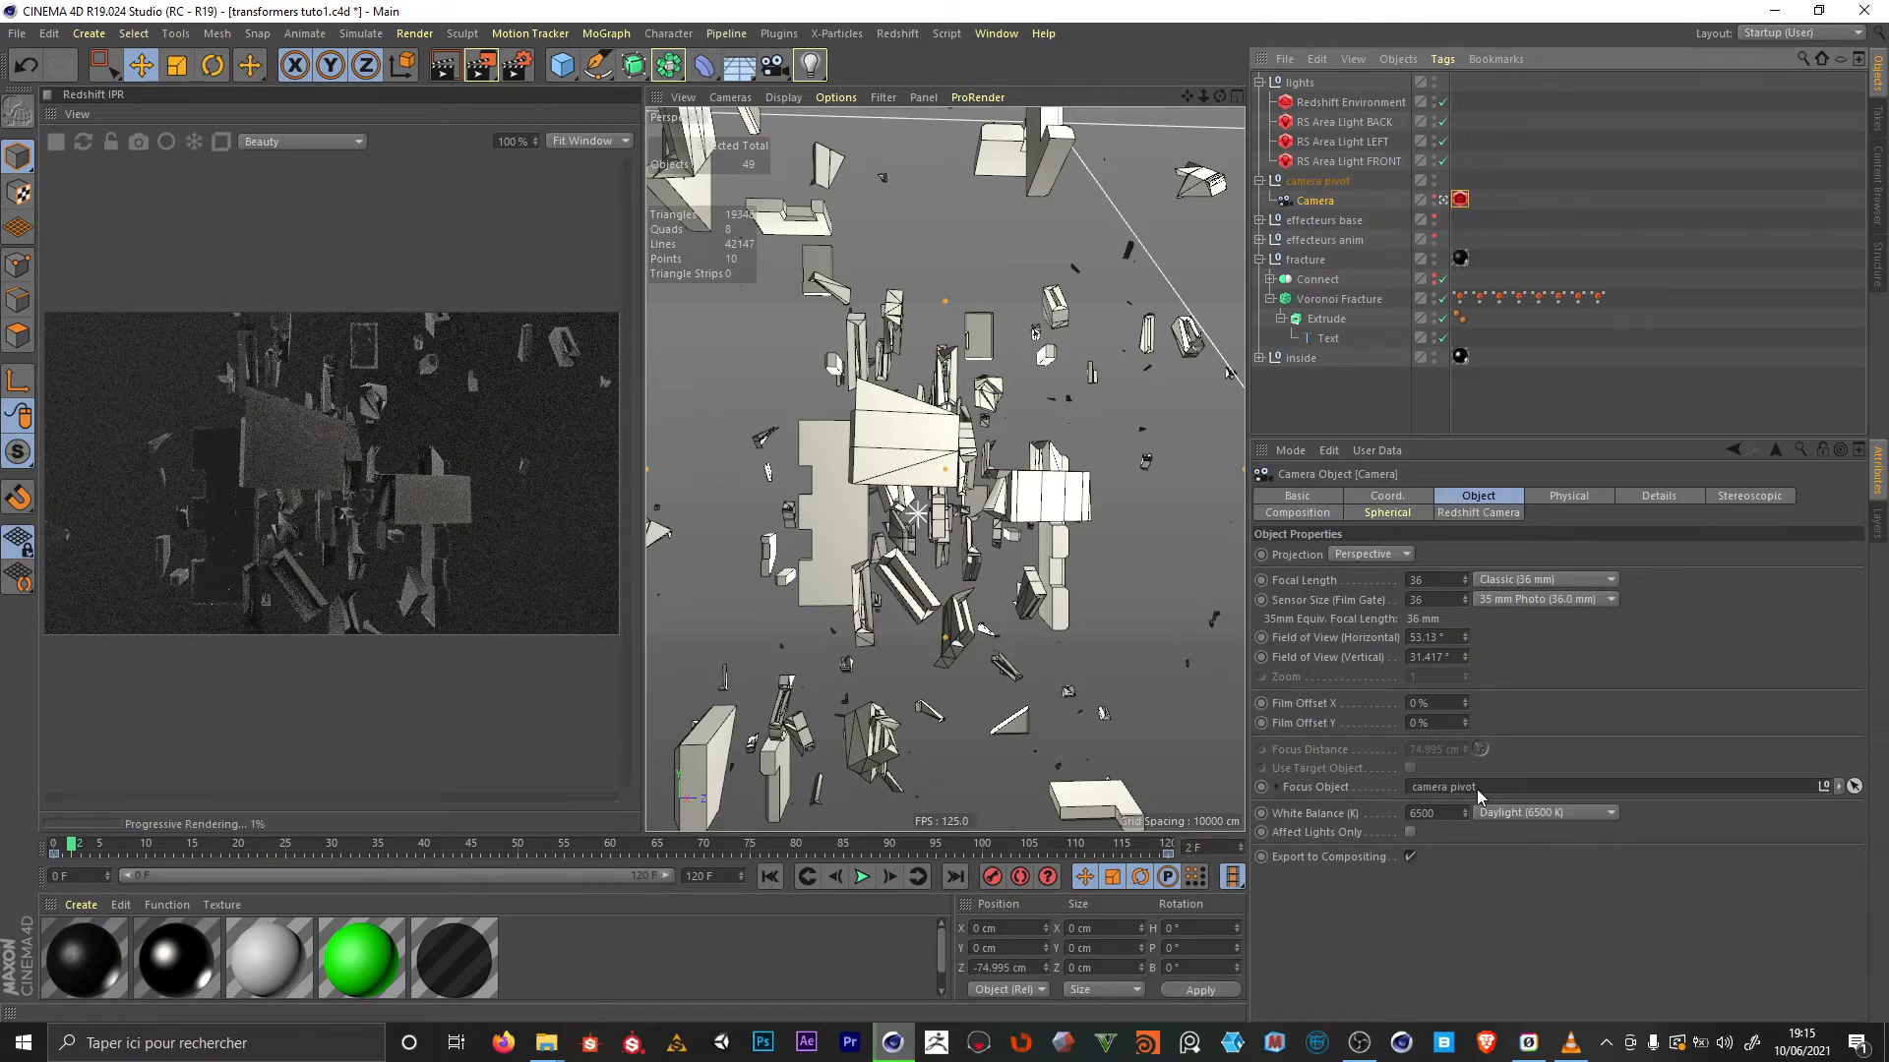
Enable Bokeh on the Redshift Camera tag and set the CoC Radius to 3
left_click(1456, 199)
left_click(1456, 199)
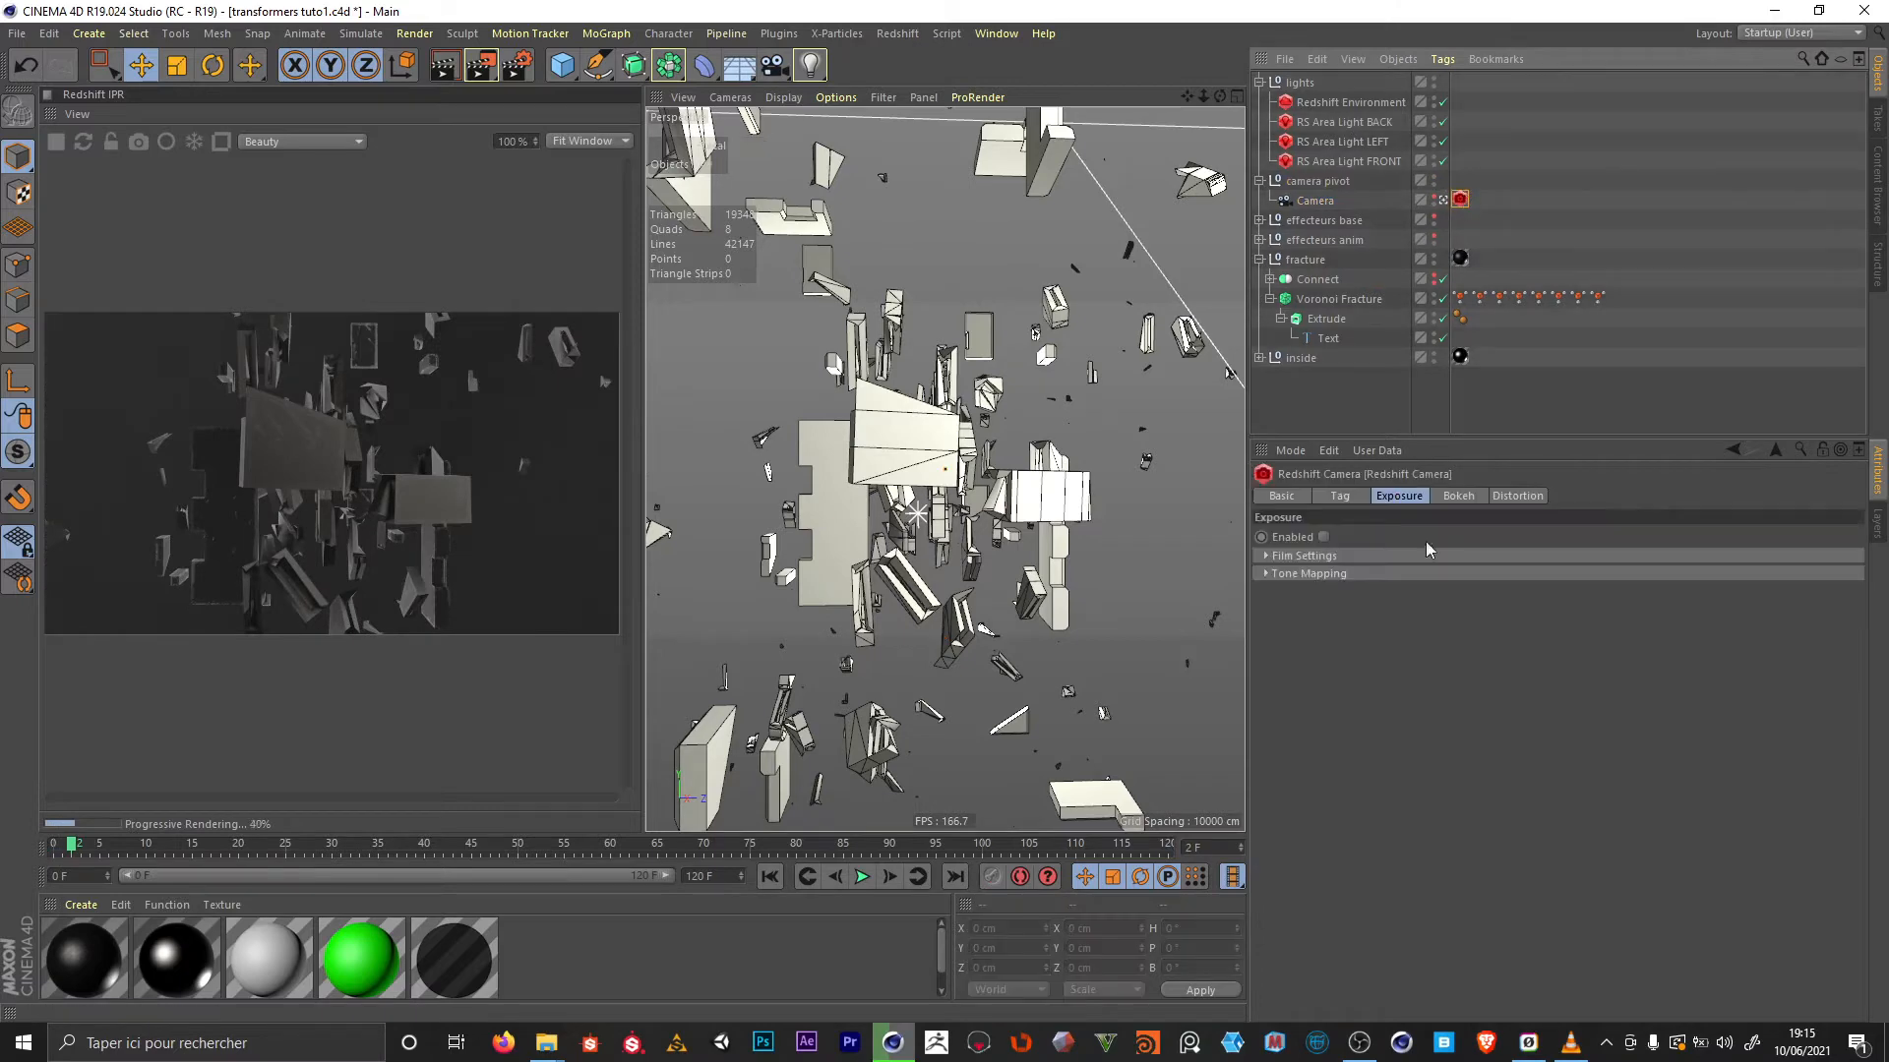
left_click(1460, 497)
left_click(1324, 537)
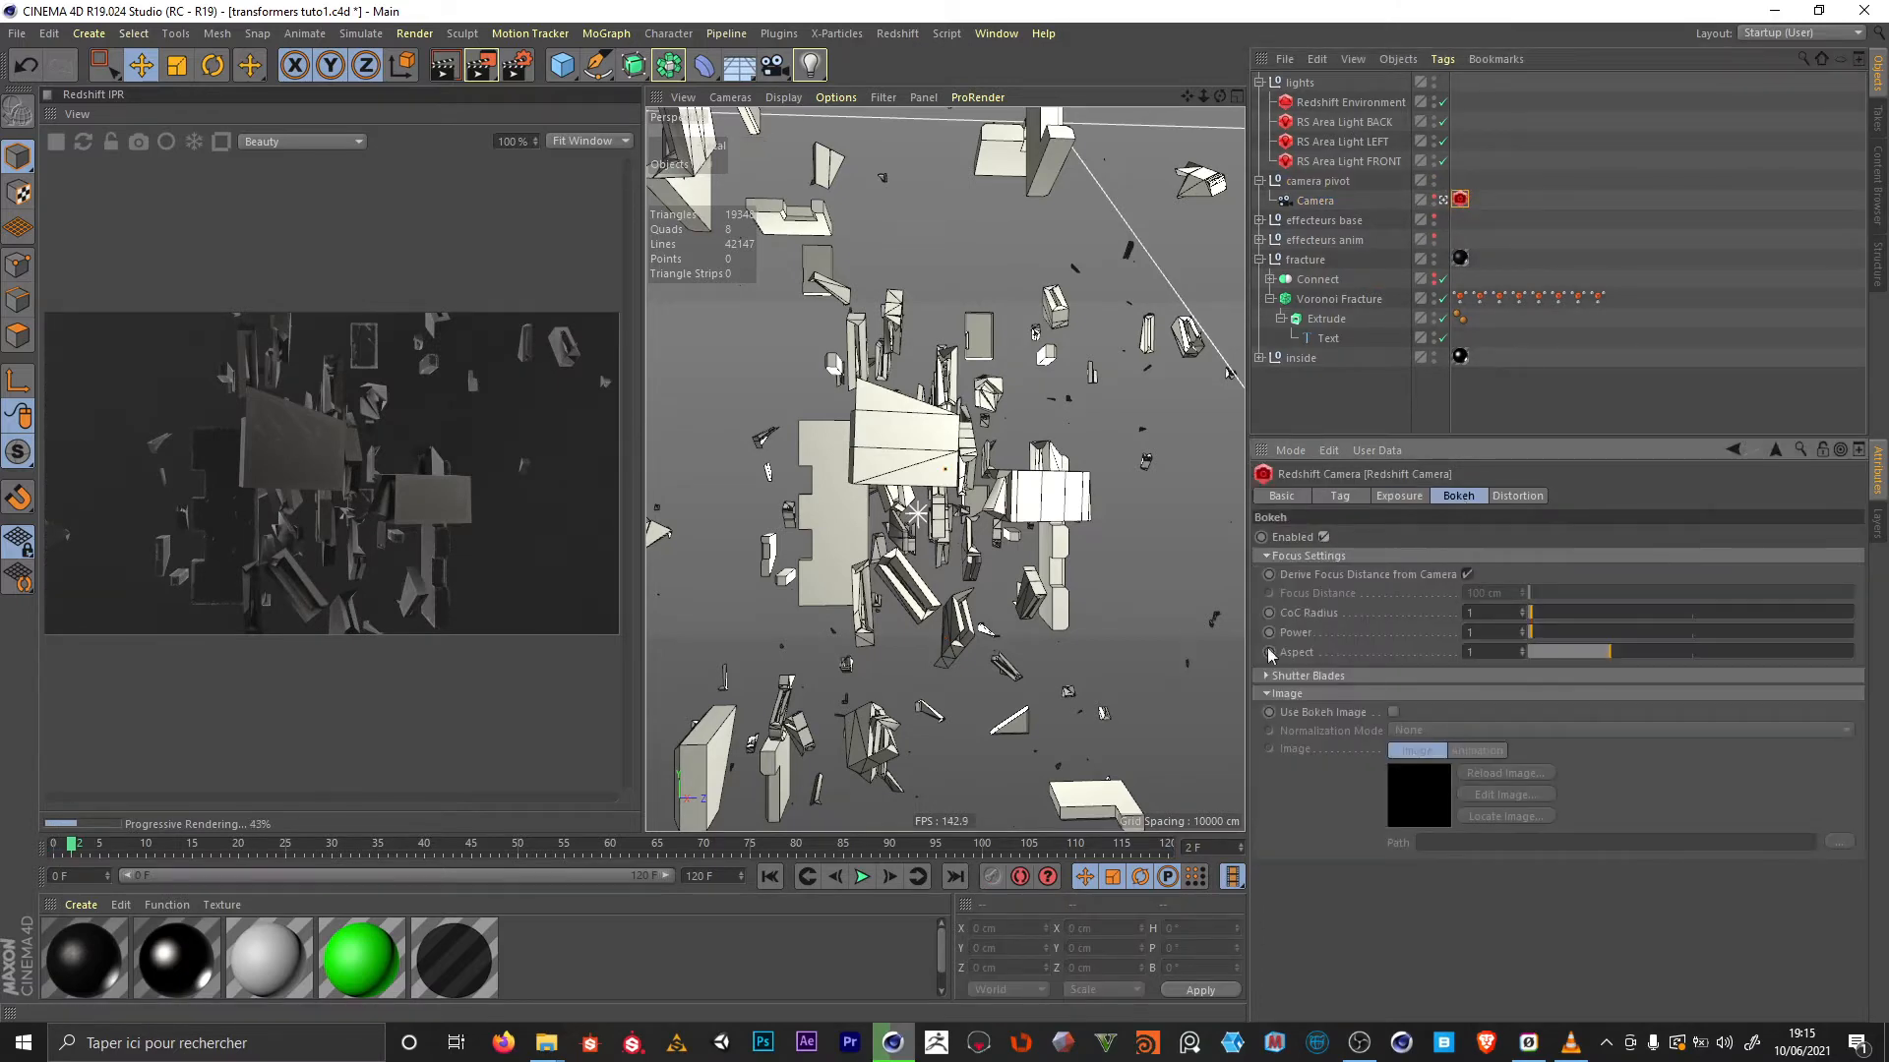
left_click(1485, 612)
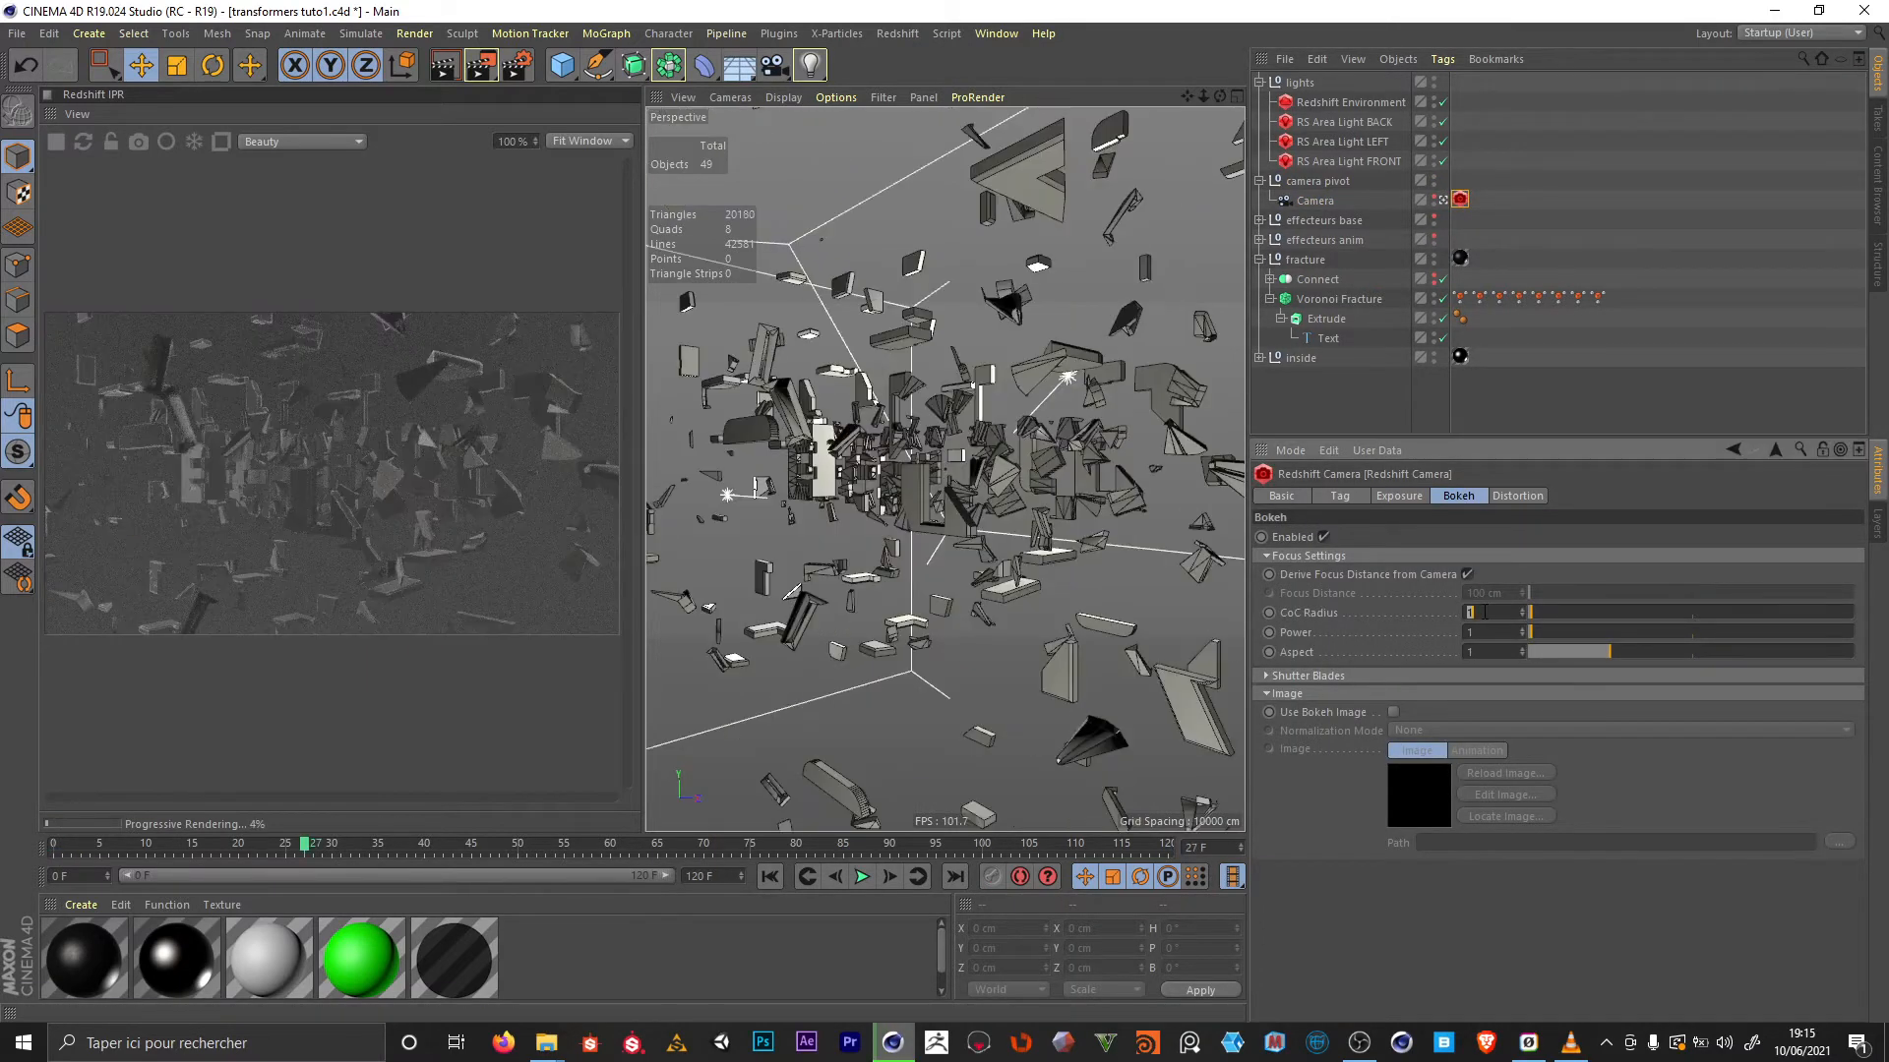
type("3")
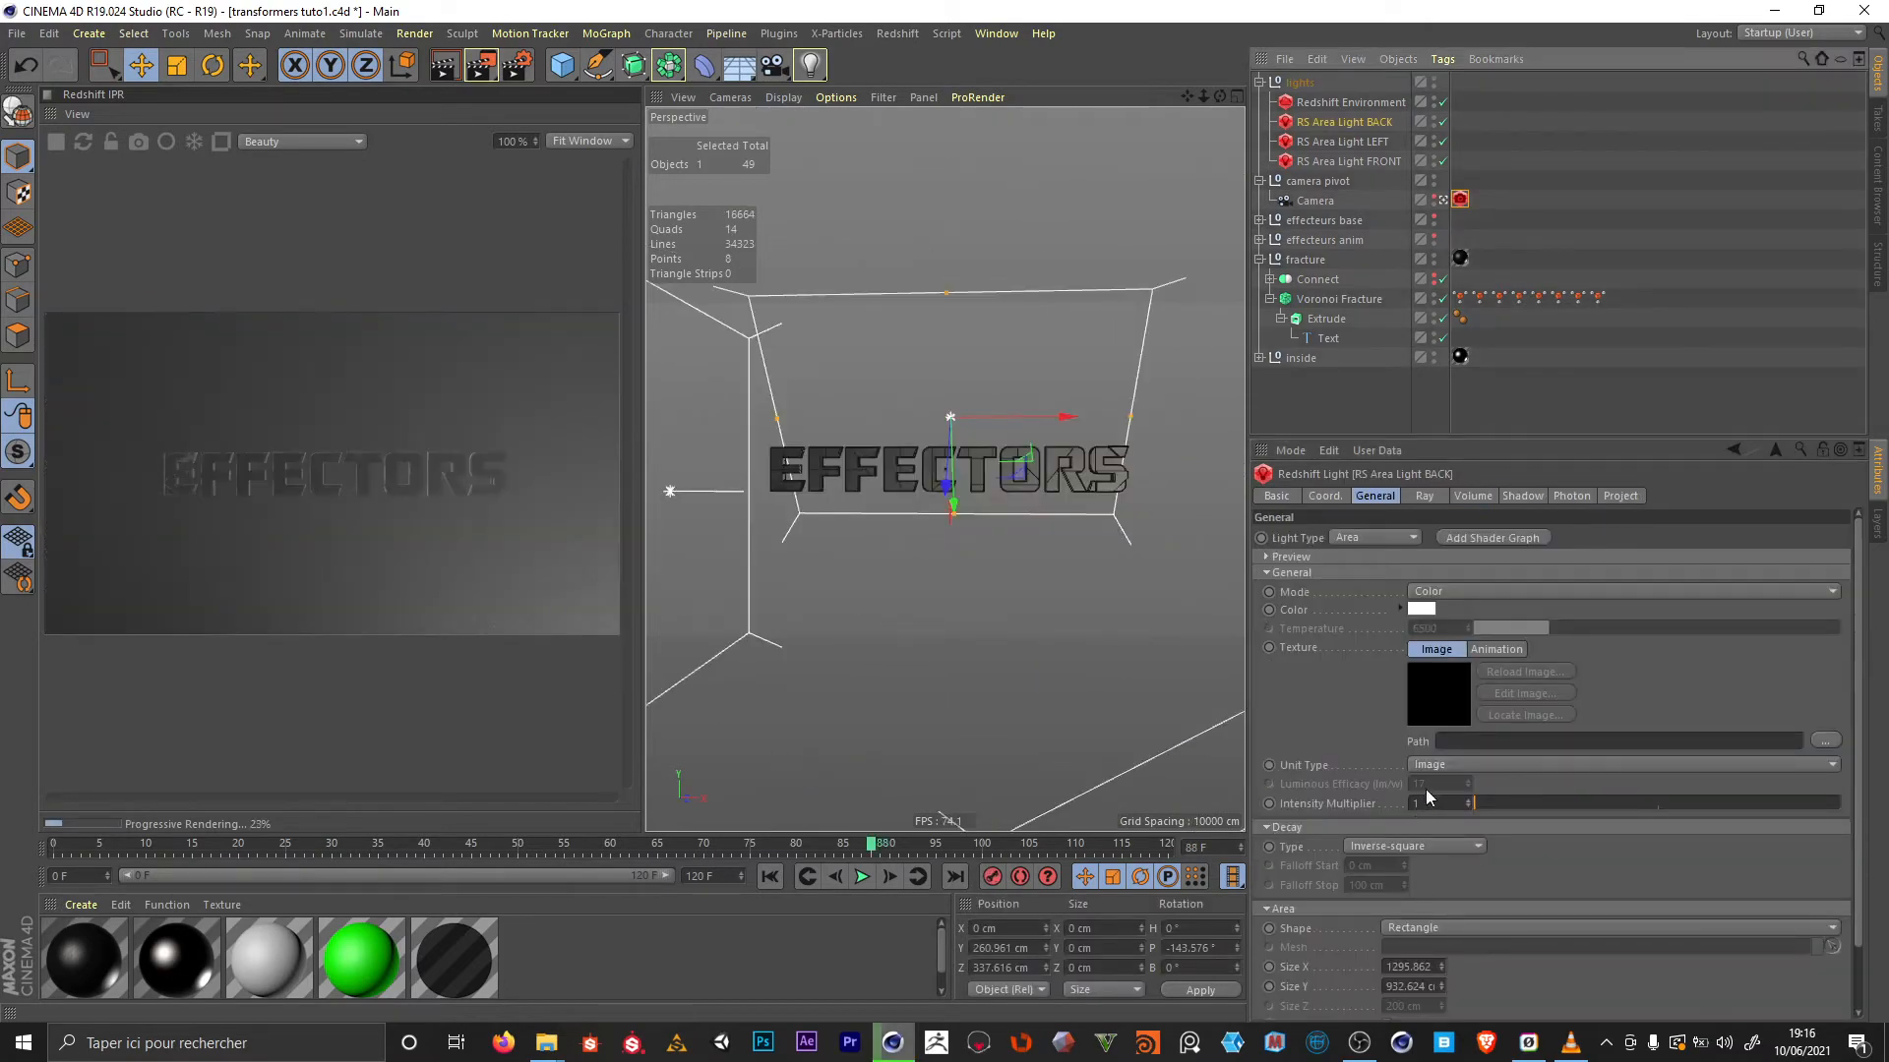
Set RS Area Light BACK's Intensity Multiplier to 4 and reposition the light to about Y 364 cm, Z 261 cm
left_click(1428, 803)
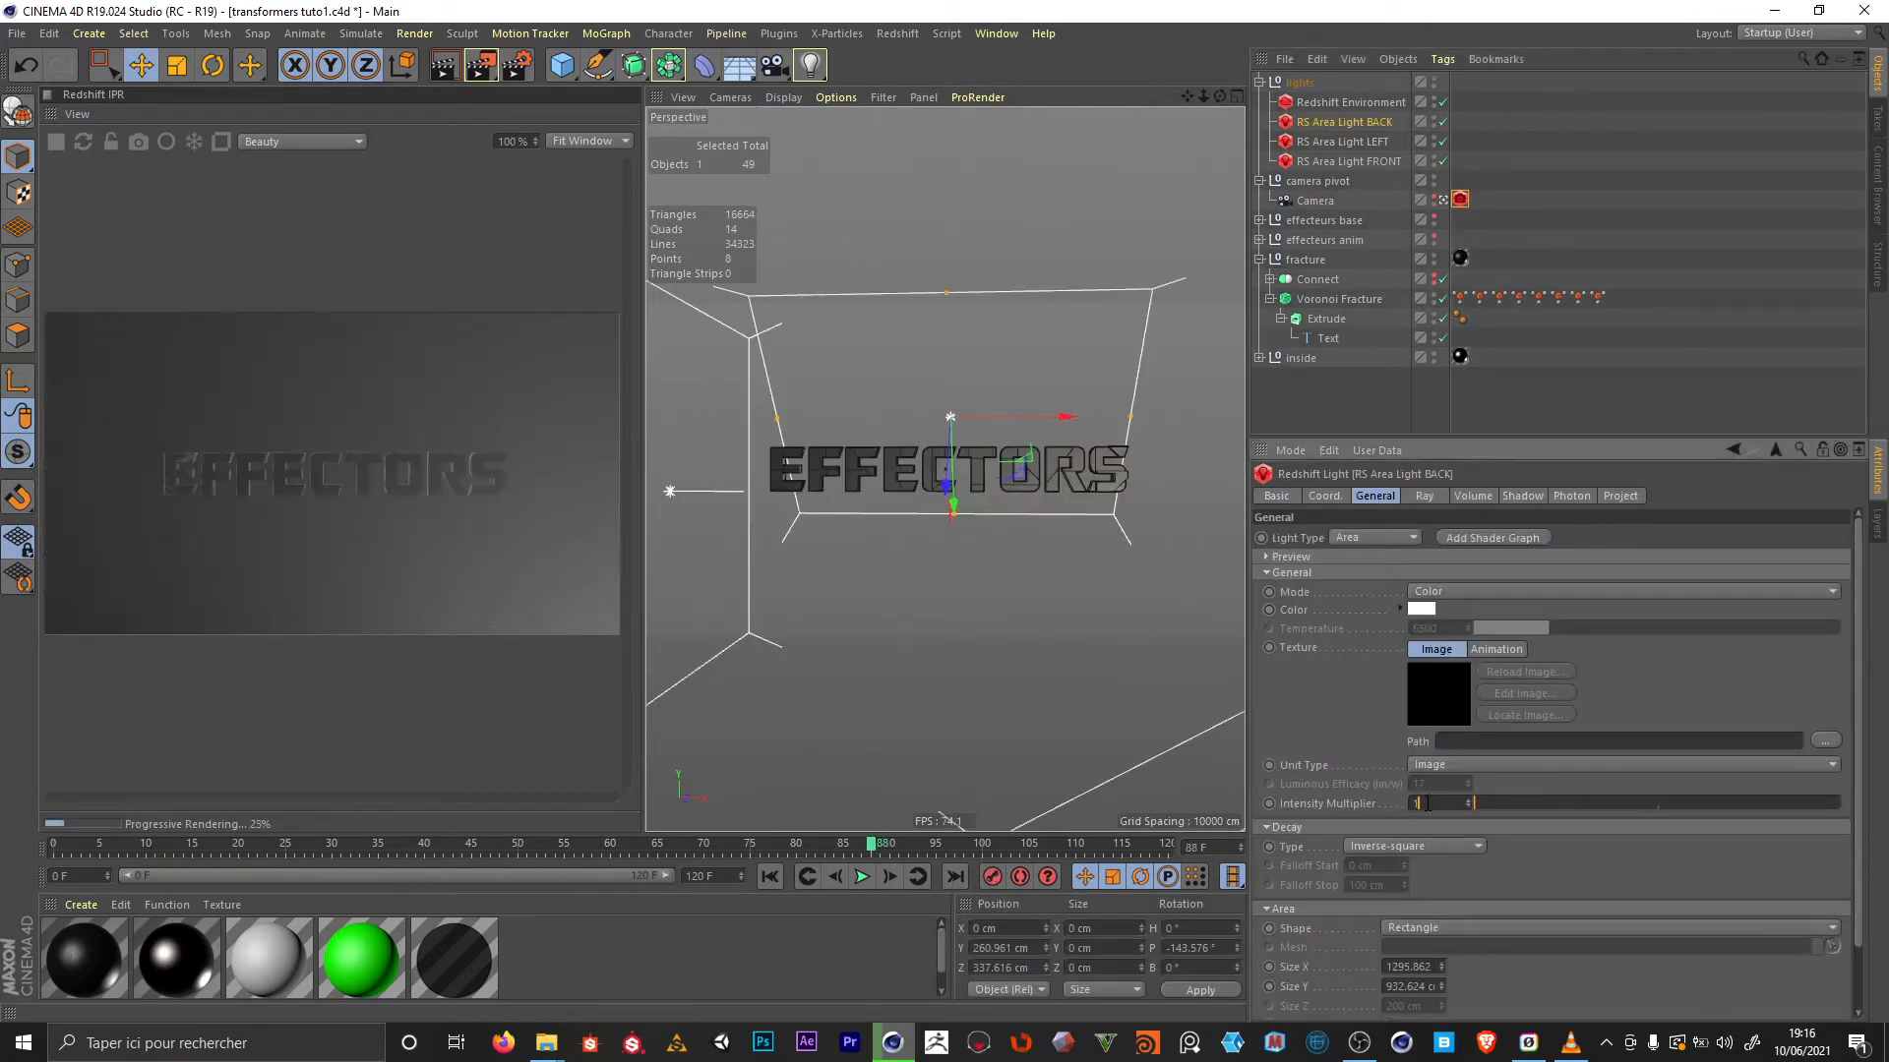
key("Return")
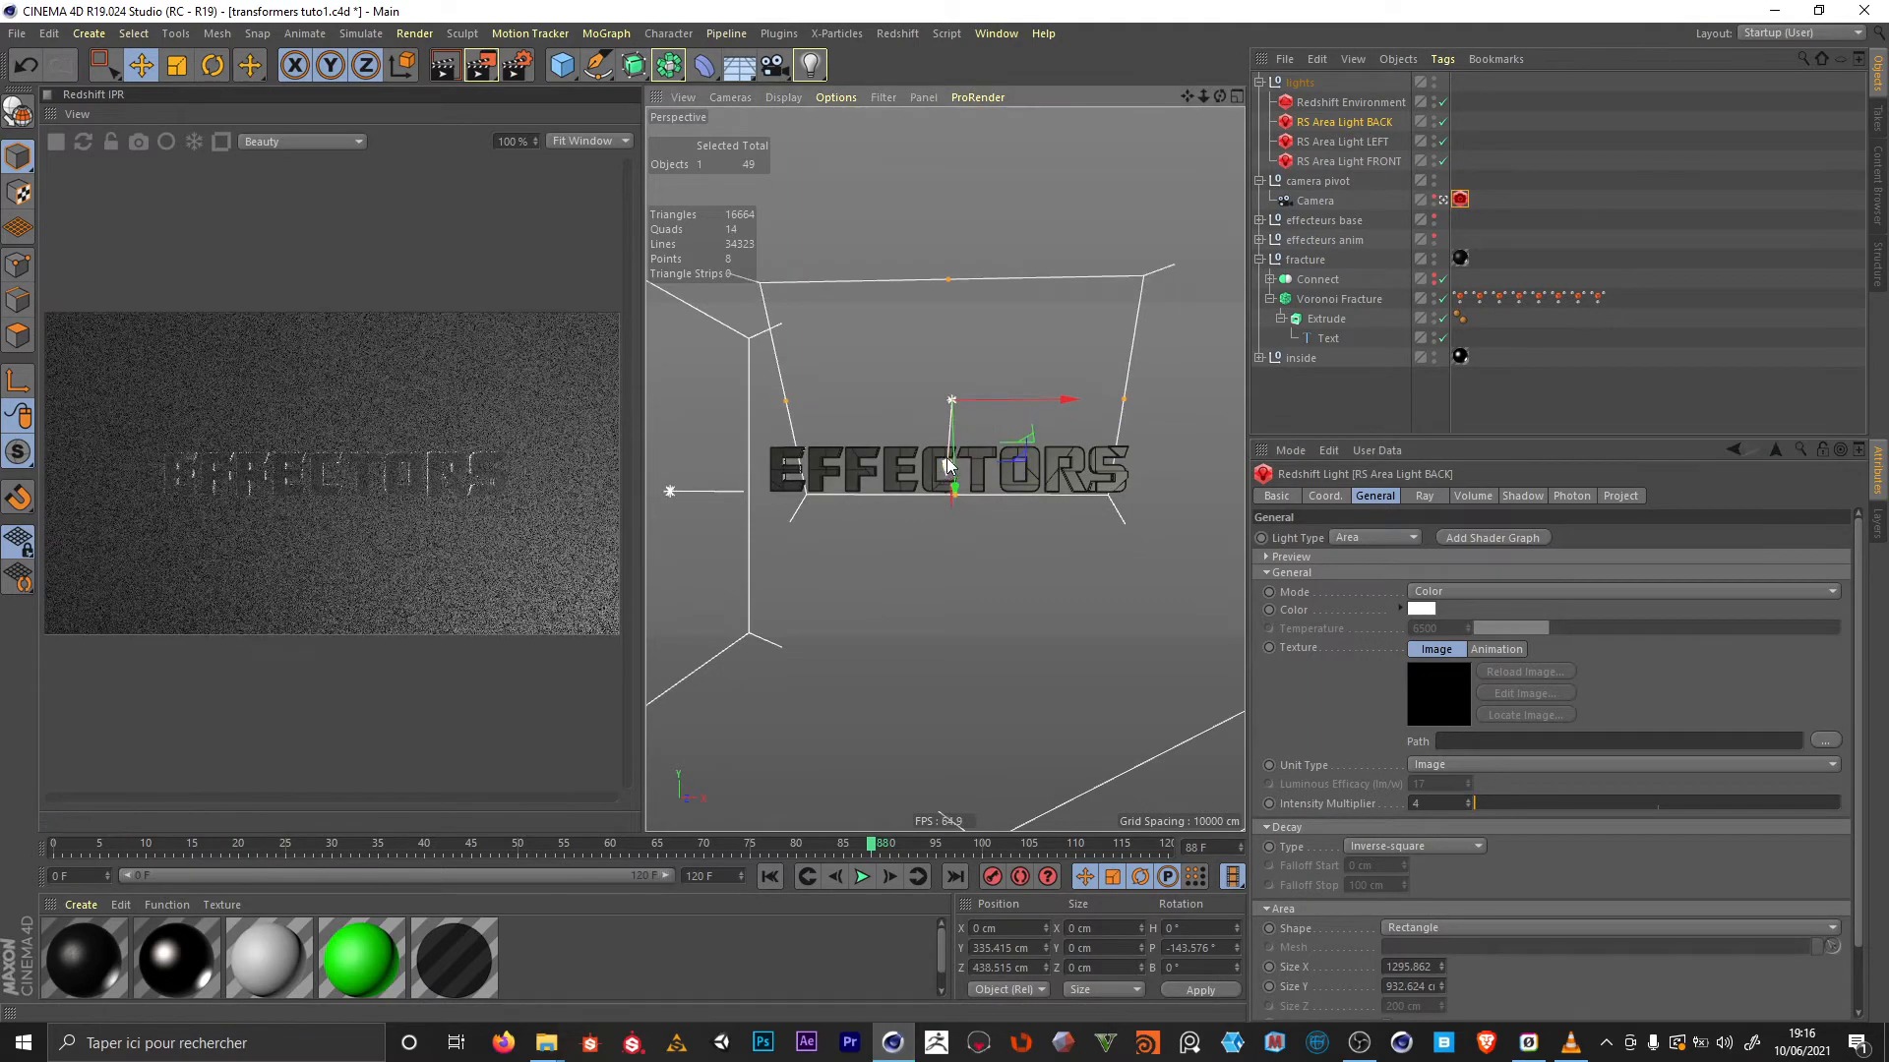
left_click_drag(860, 543, 907, 227, "alt")
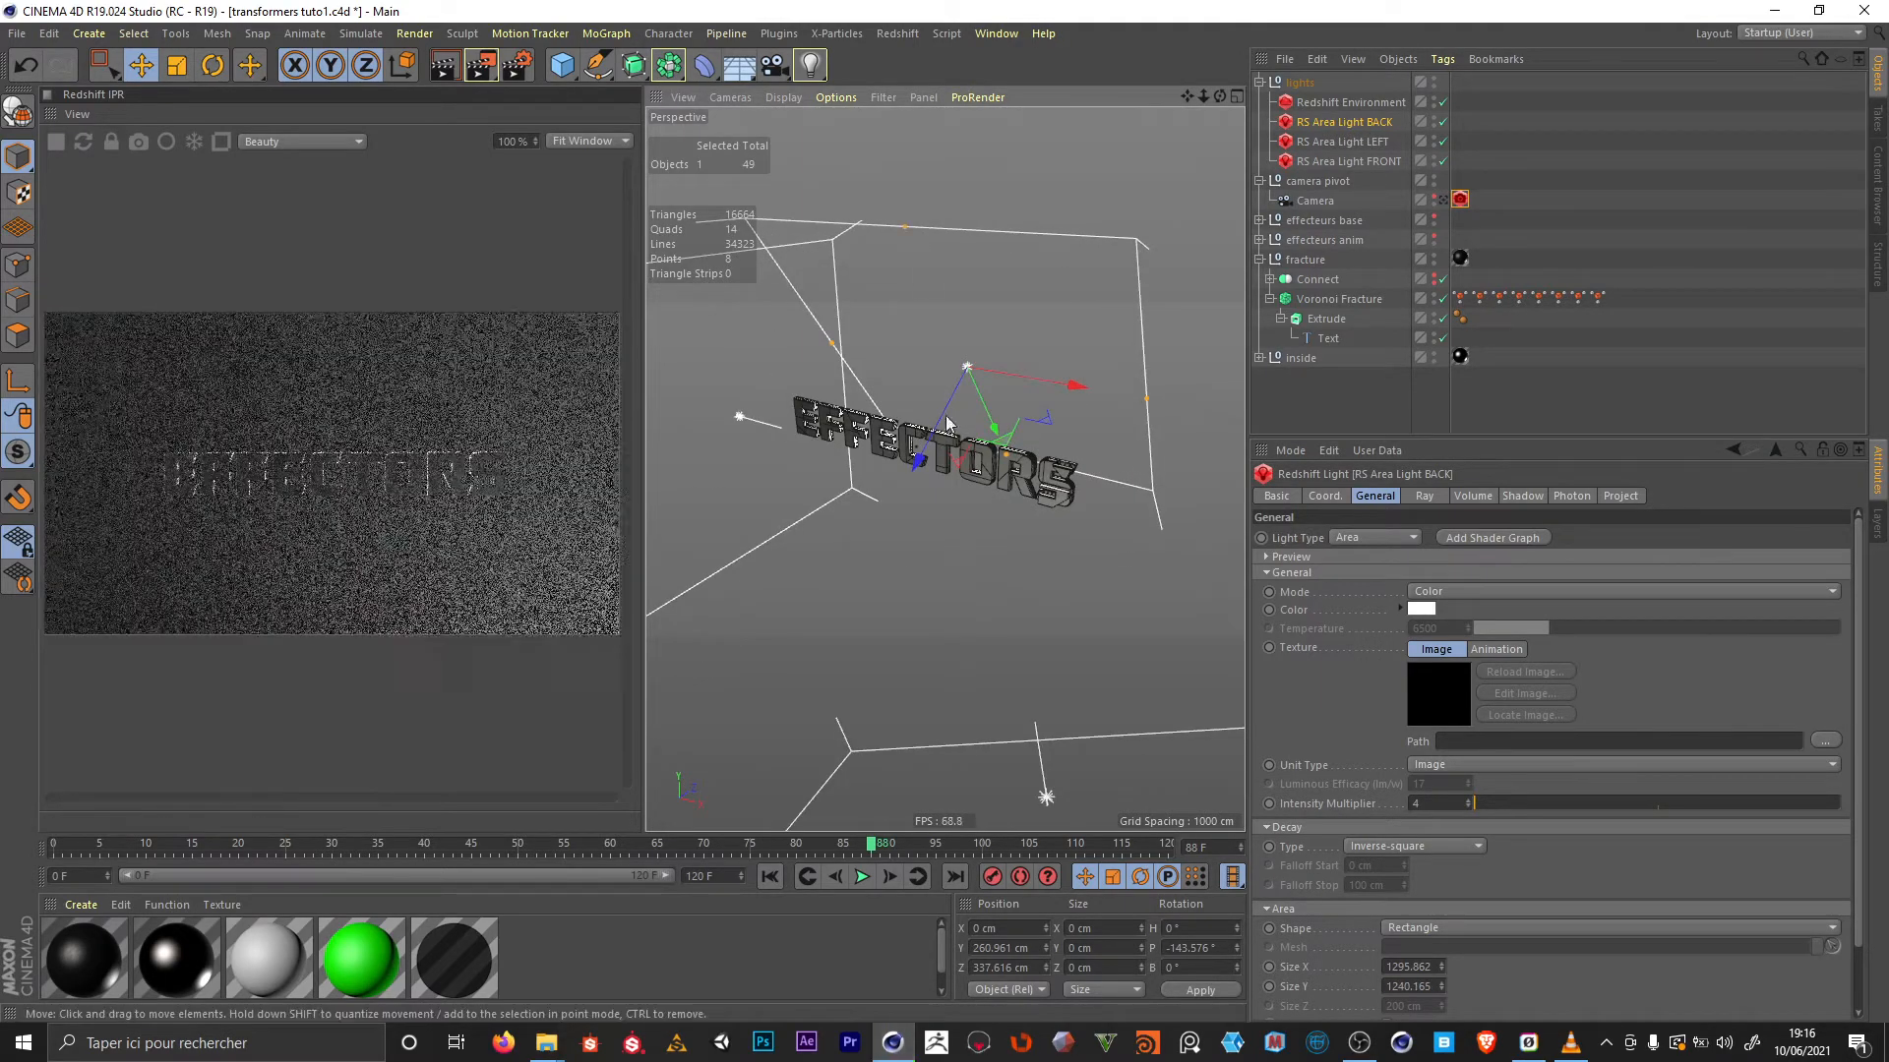
left_click_drag(992, 424, 984, 403)
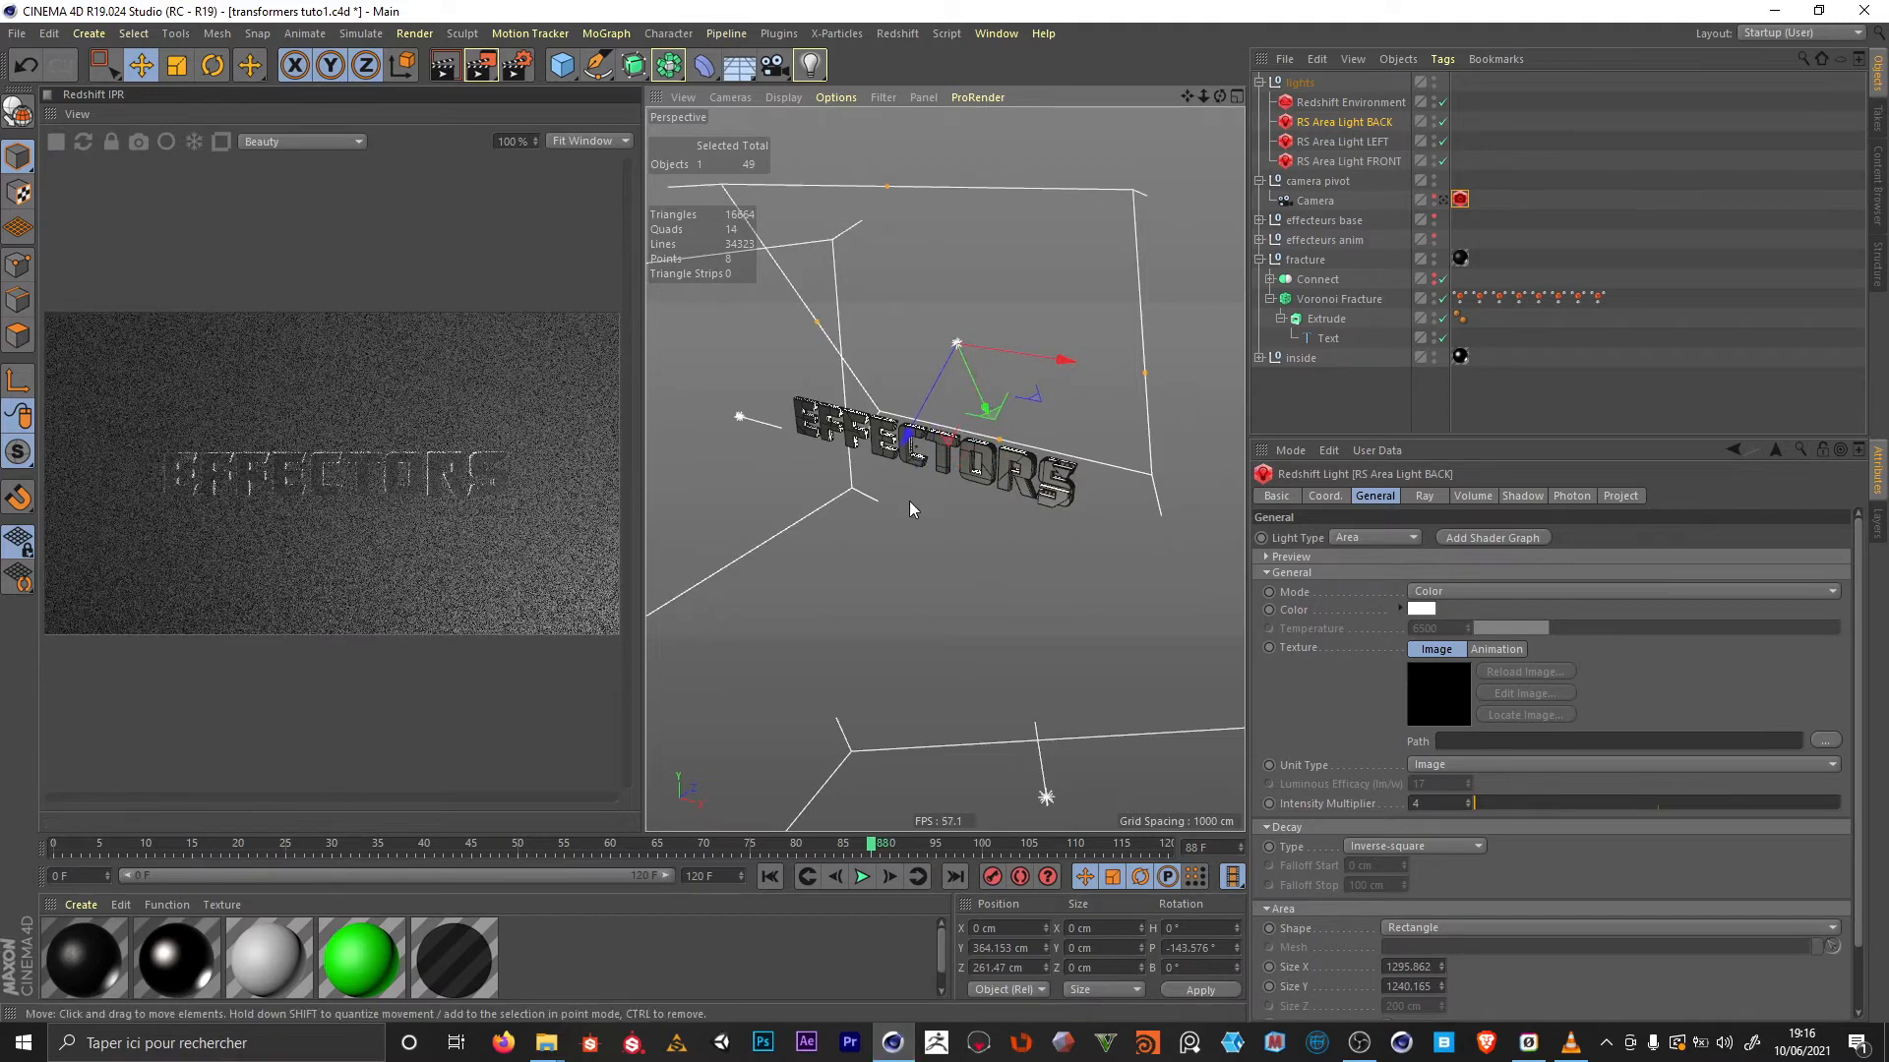
left_click_drag(849, 423, 920, 383, "alt")
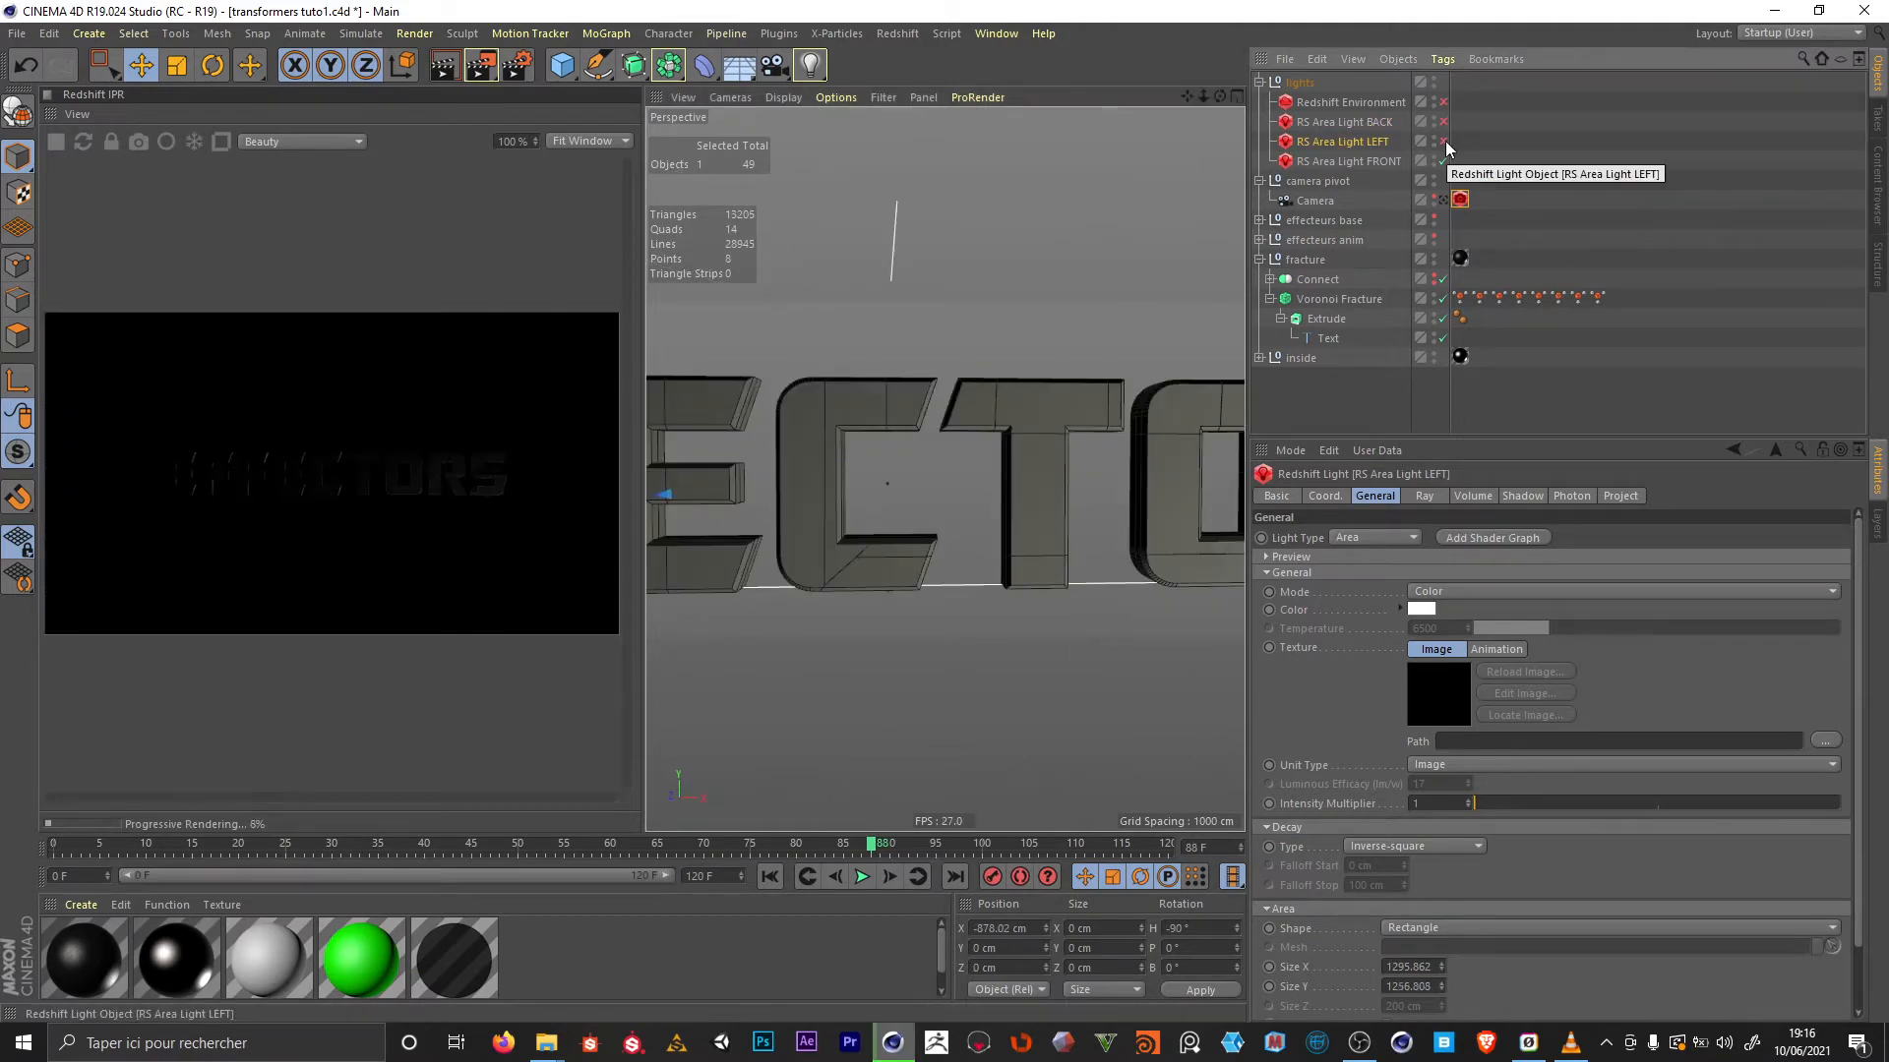
Compare the contributions of the left and back area lights by enabling each alone, and finish with all three area lights enabled
left_click(1443, 159)
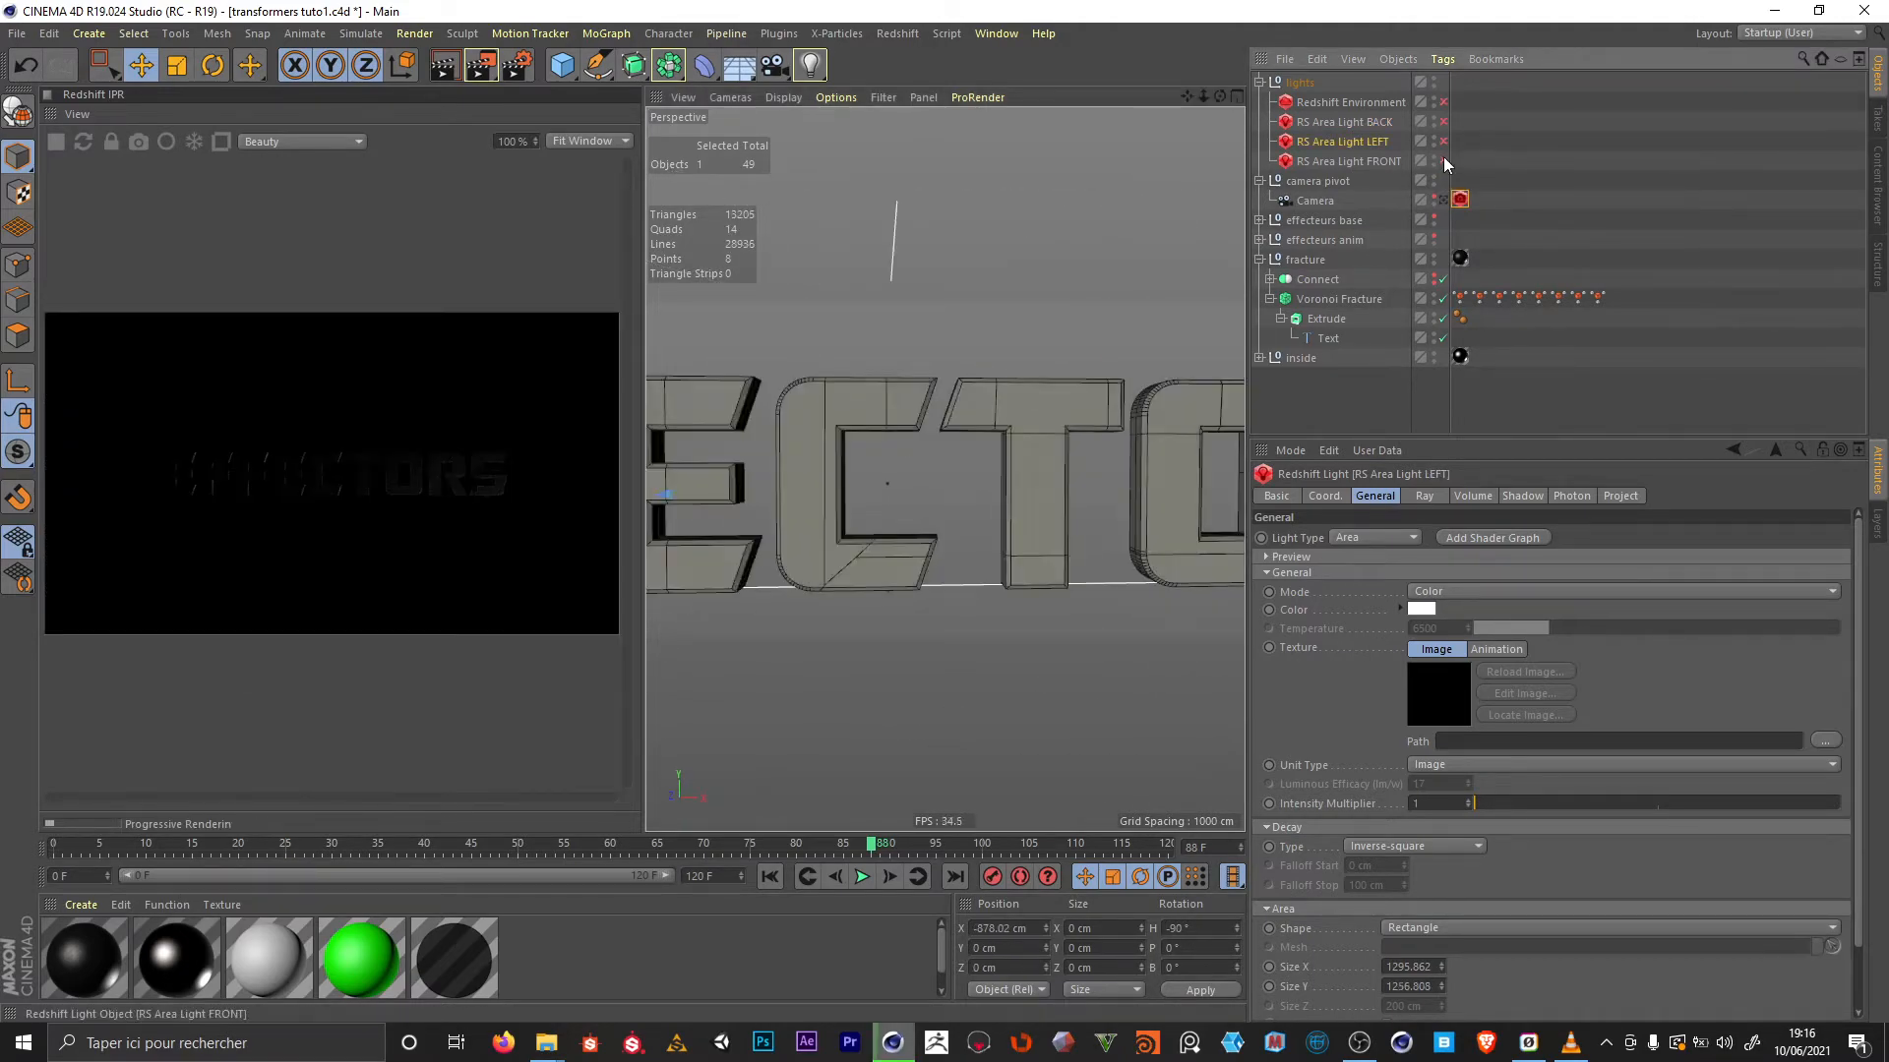
left_click(1443, 141)
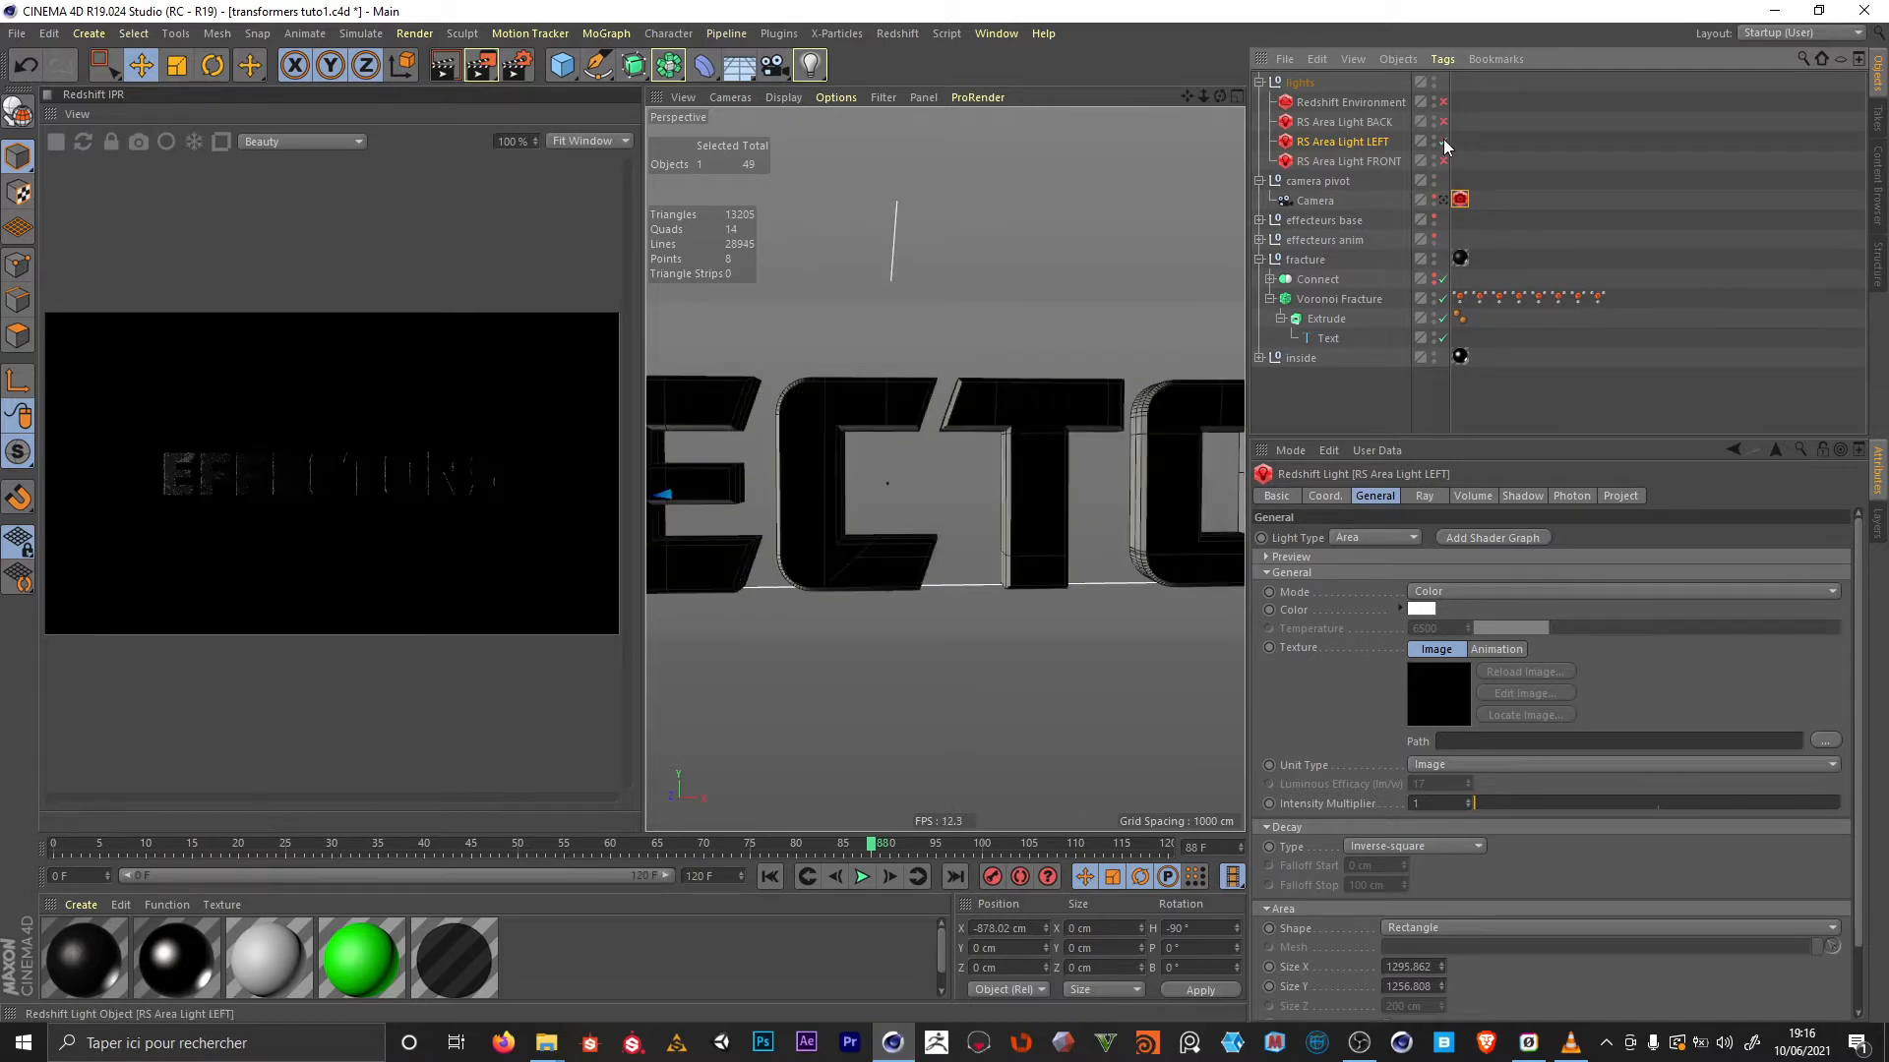
left_click(1443, 140)
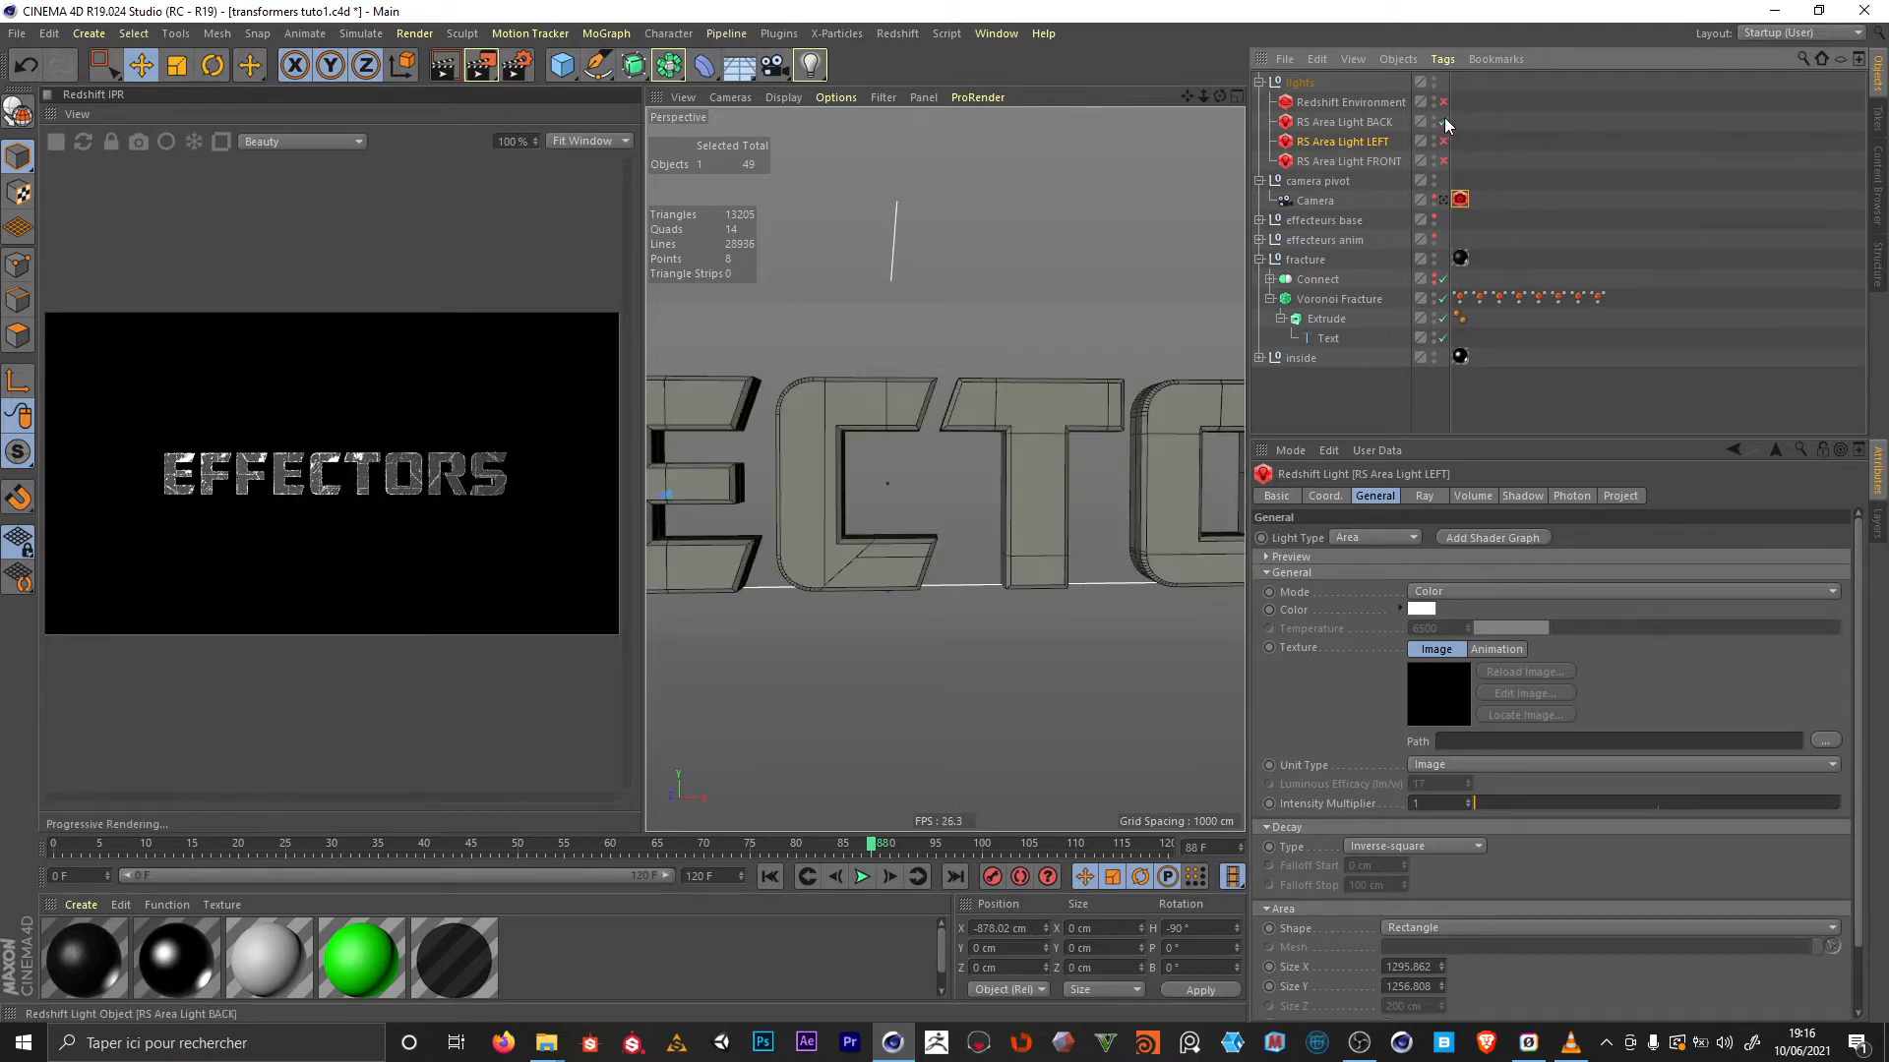
left_click(1444, 118)
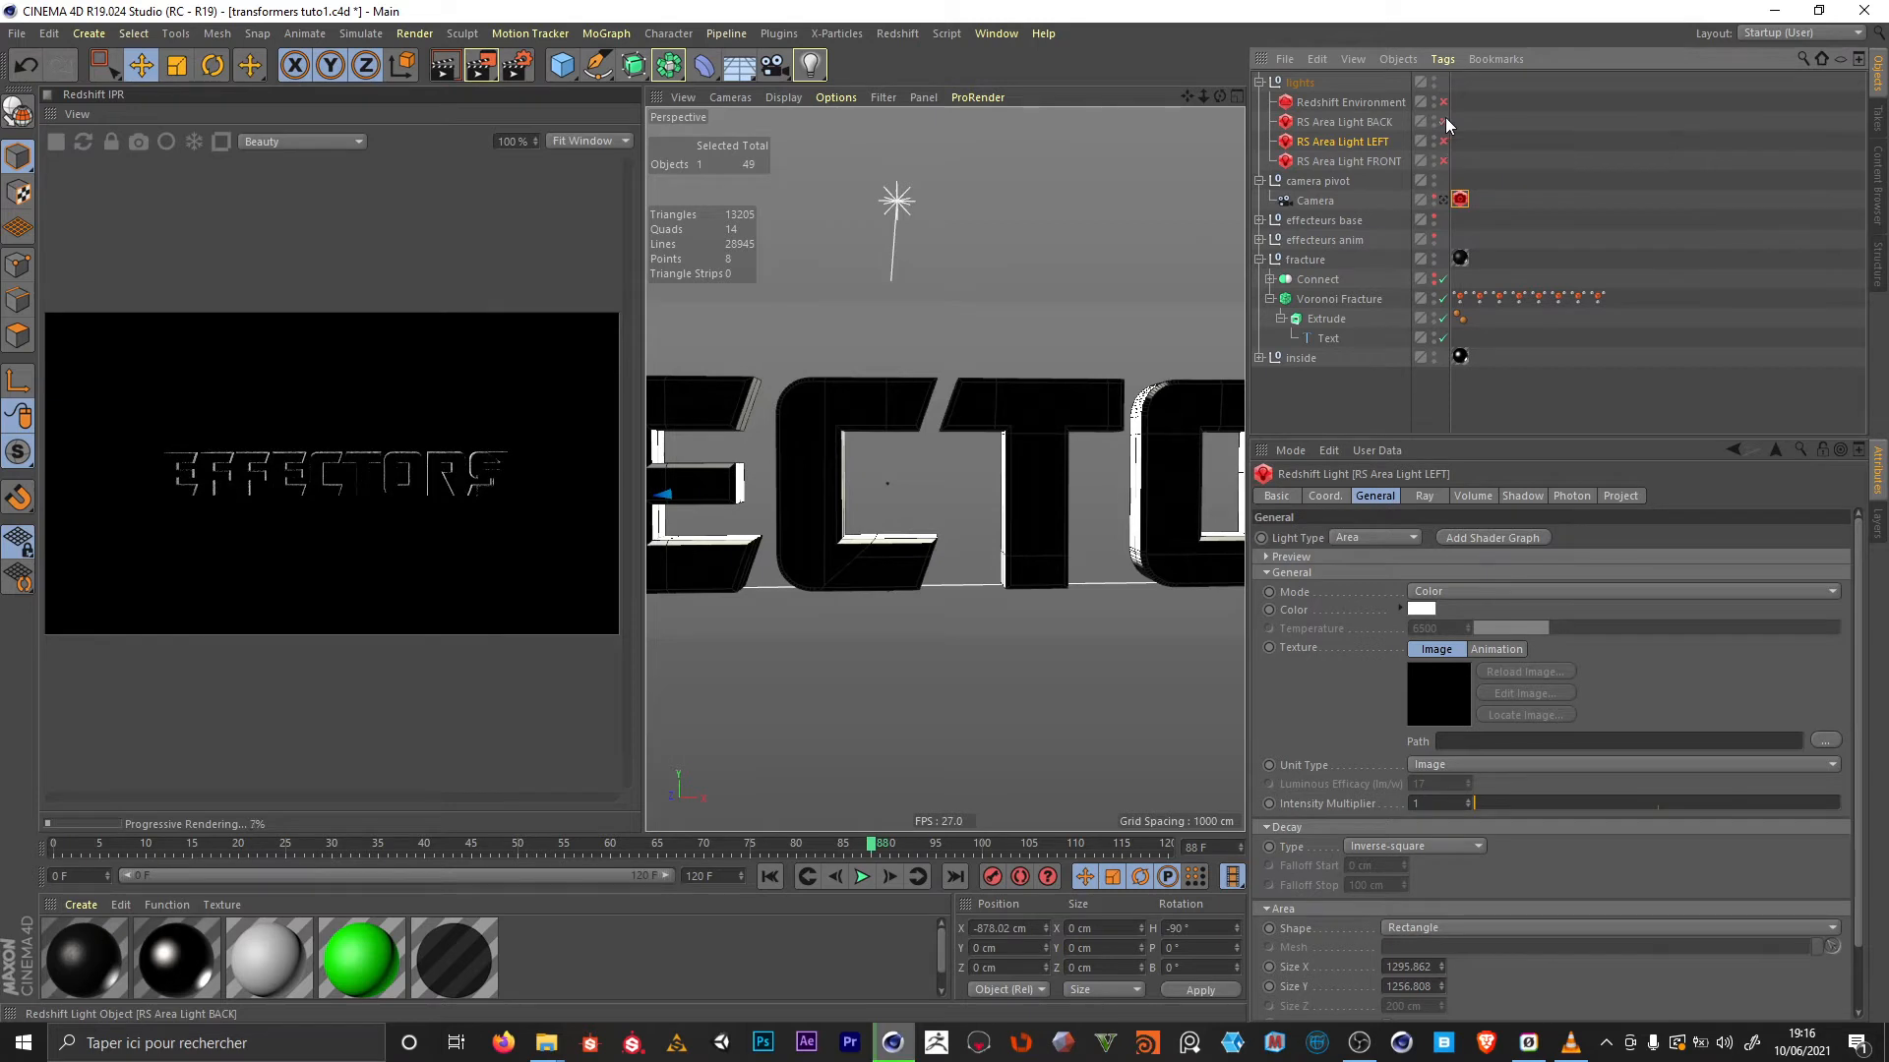
left_click(1443, 140)
left_click(1444, 160)
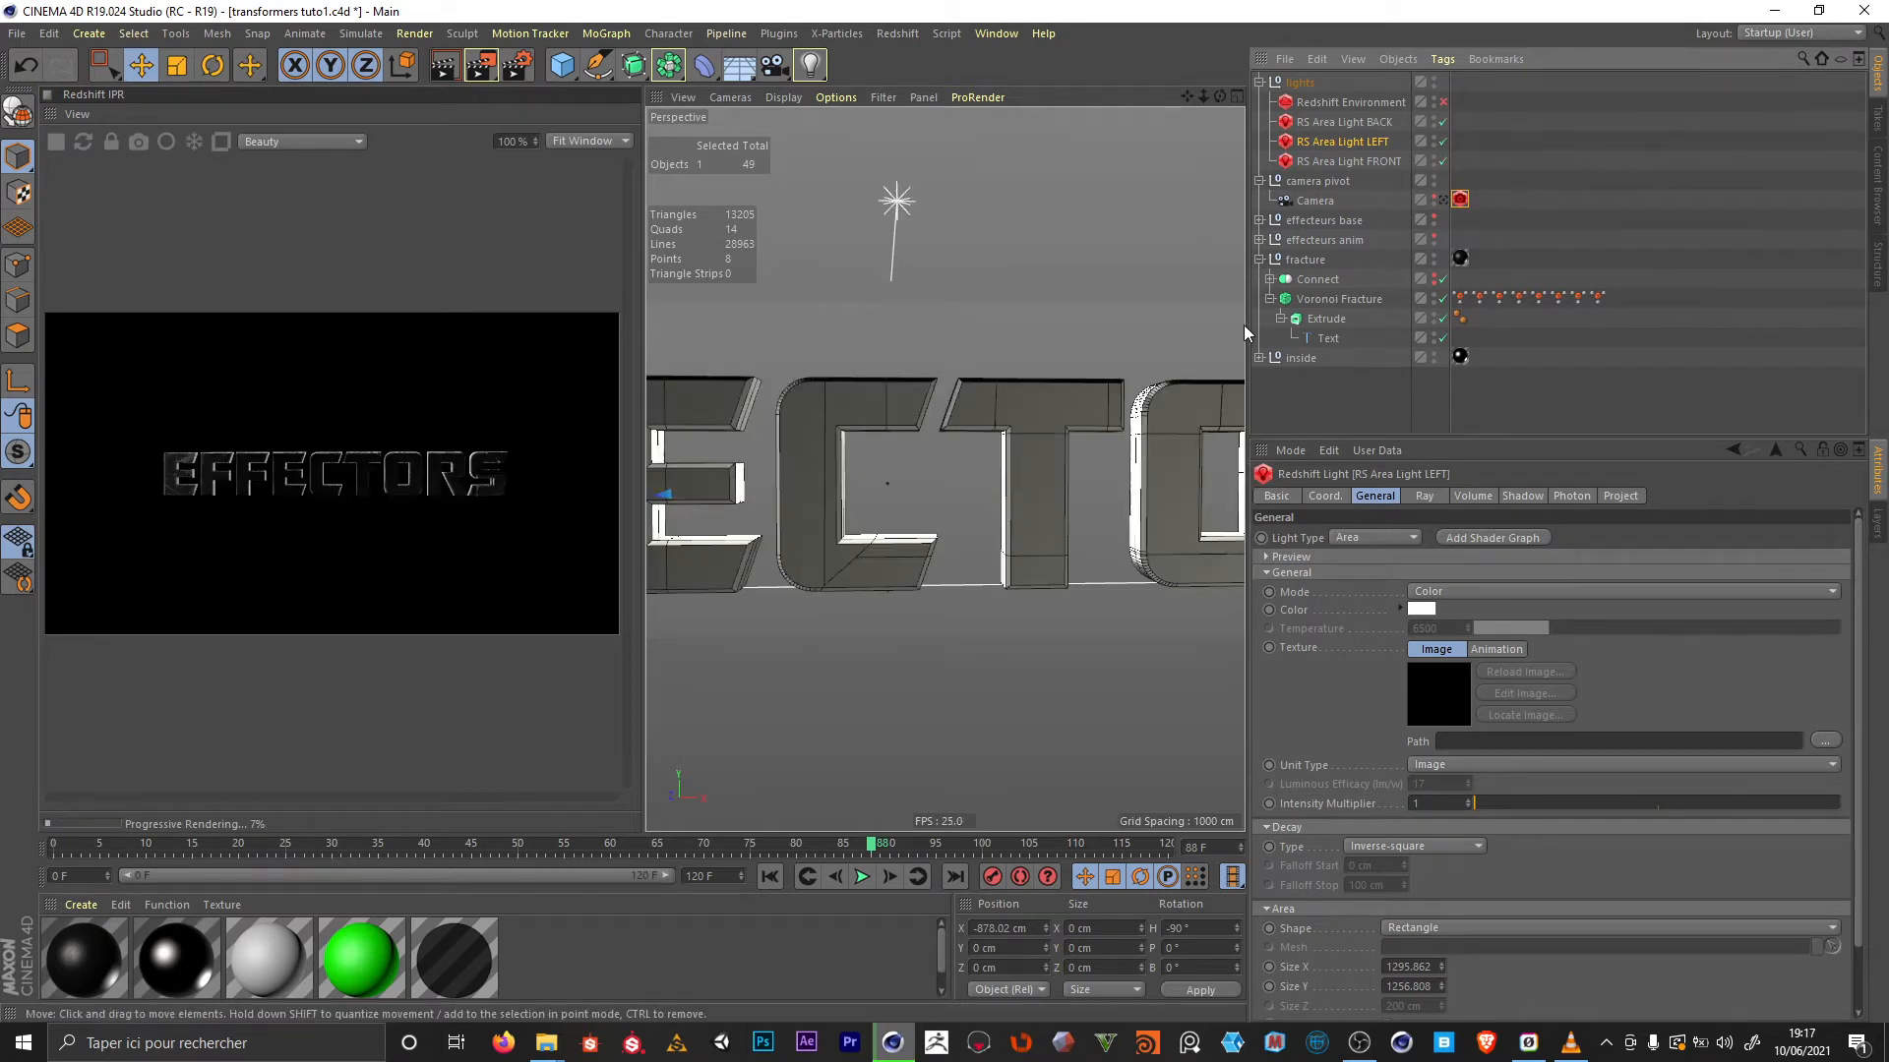
Isolate RS Area Light LEFT by disabling the back and front area lights, and change its intensity multiplier
left_click(1362, 124)
left_click(1343, 141)
left_click(1443, 121)
left_click(1443, 160)
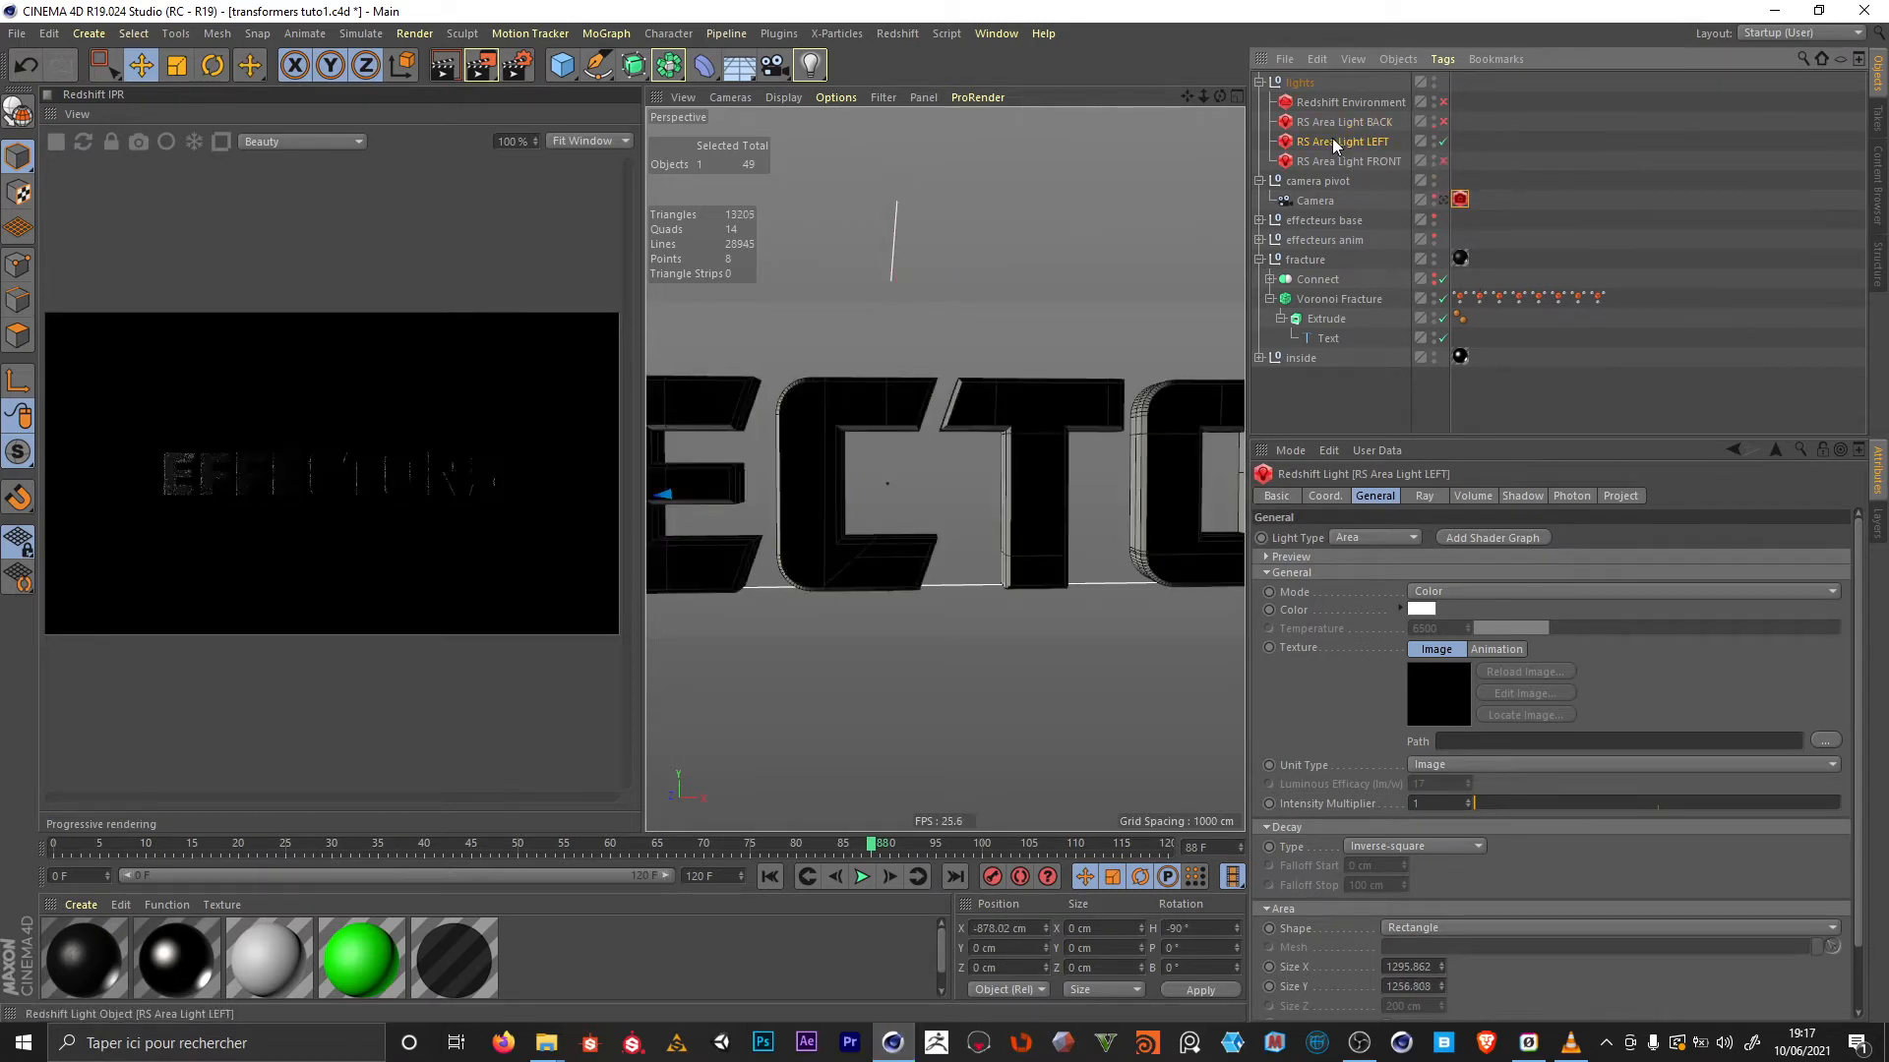
left_click(1441, 802)
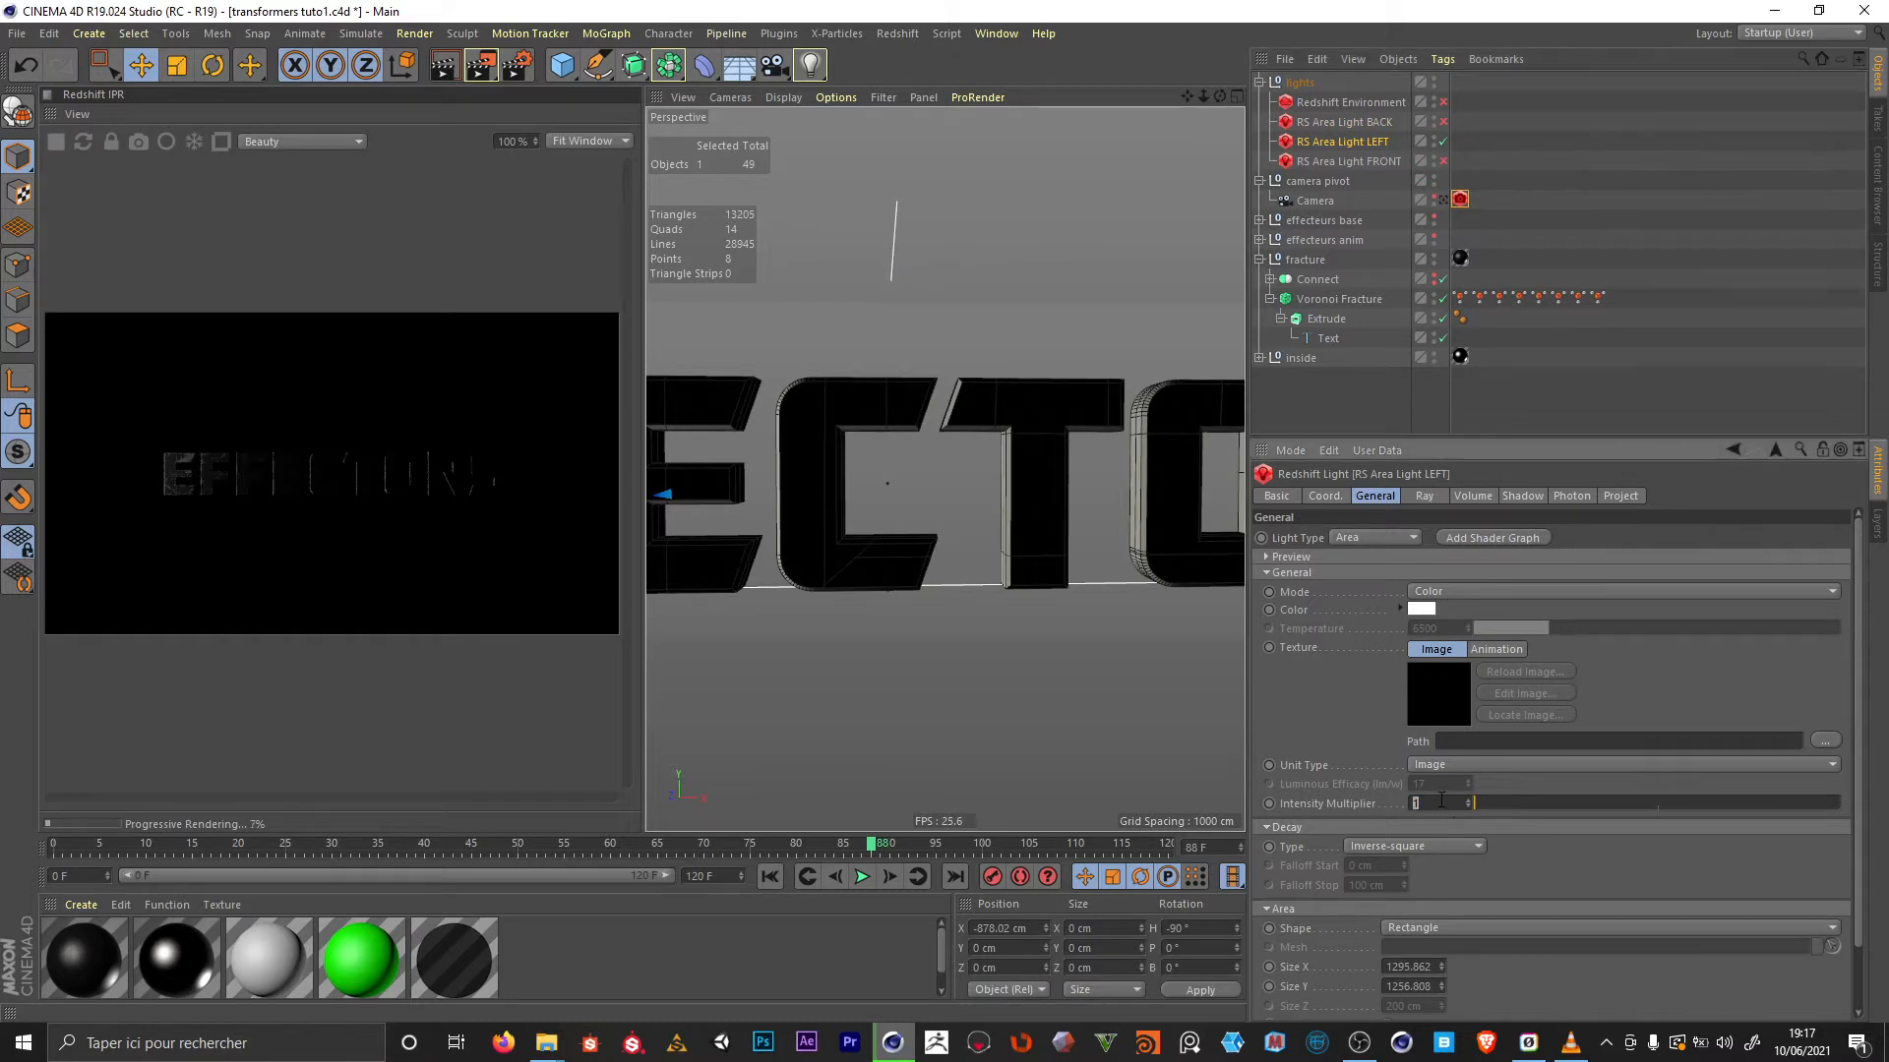
Set the intensity multiplier of RS Area Light FRONT to 4 and enable the front light, back light and Redshift Environment
left_click(1347, 160)
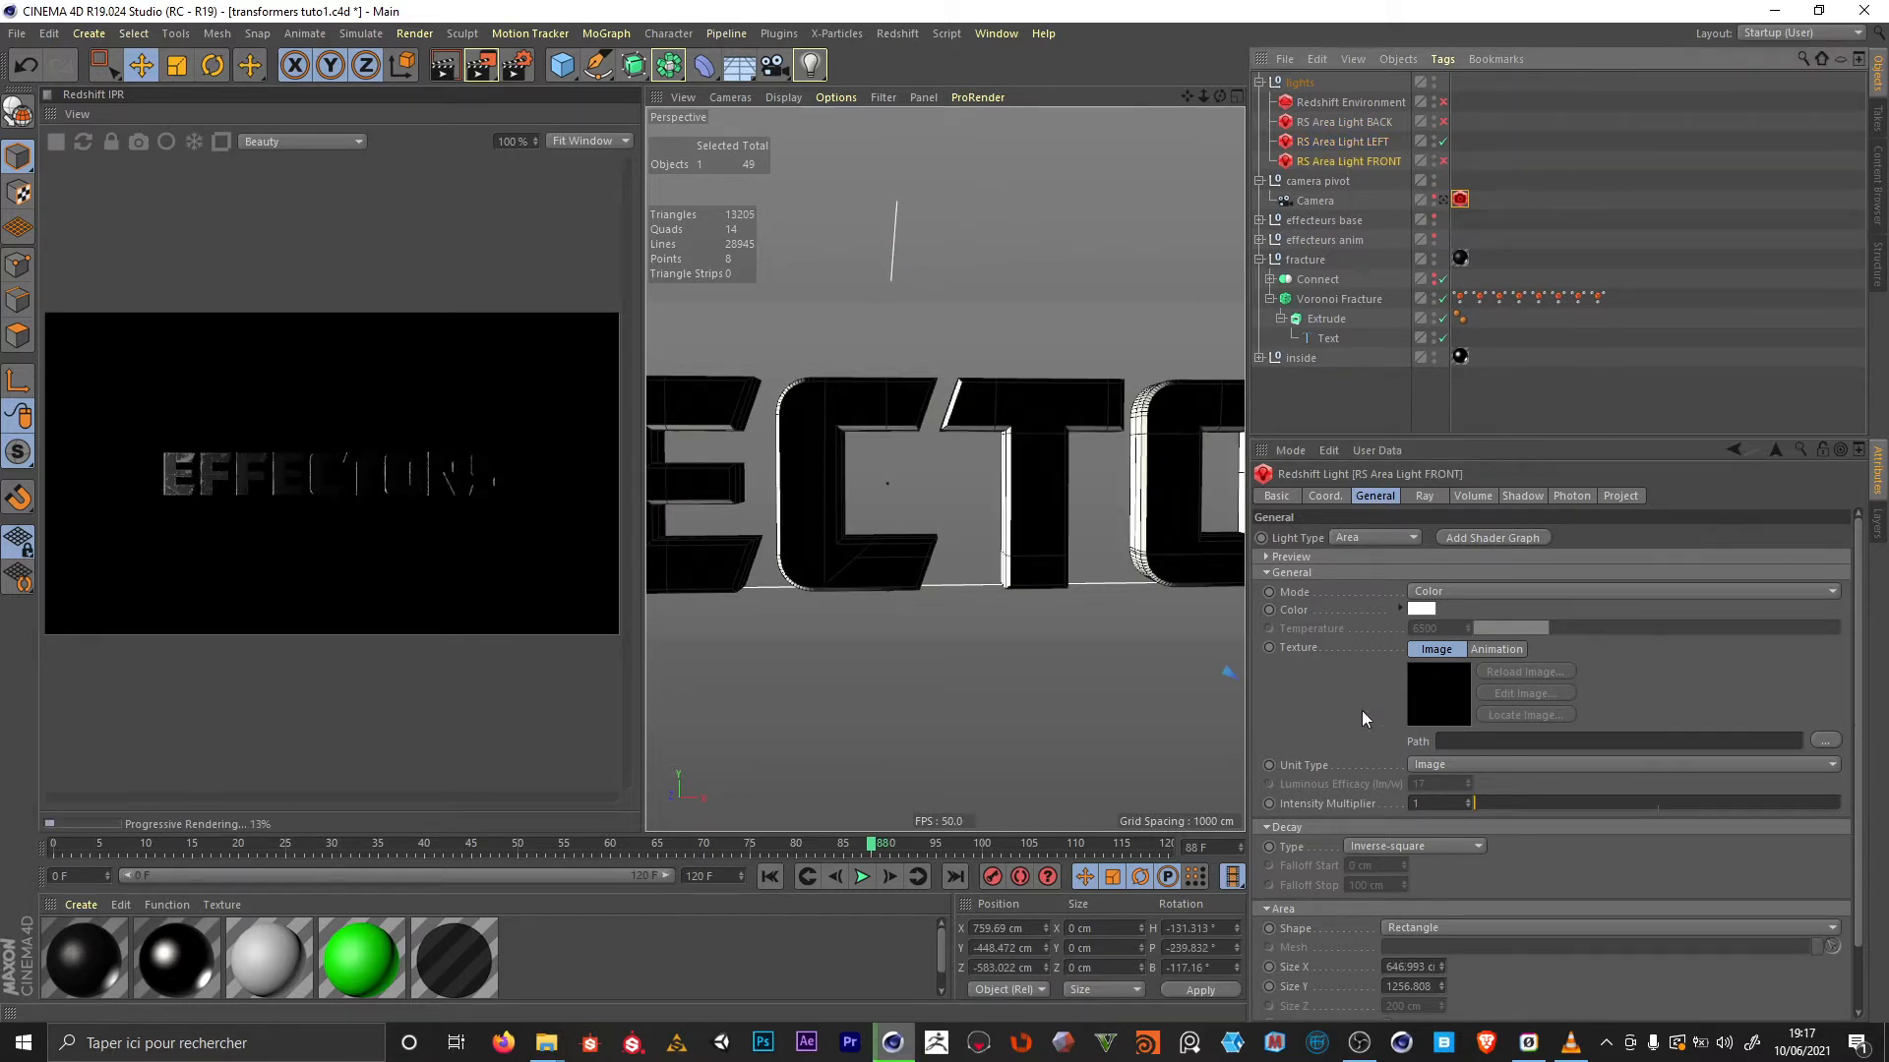
left_click(1425, 802)
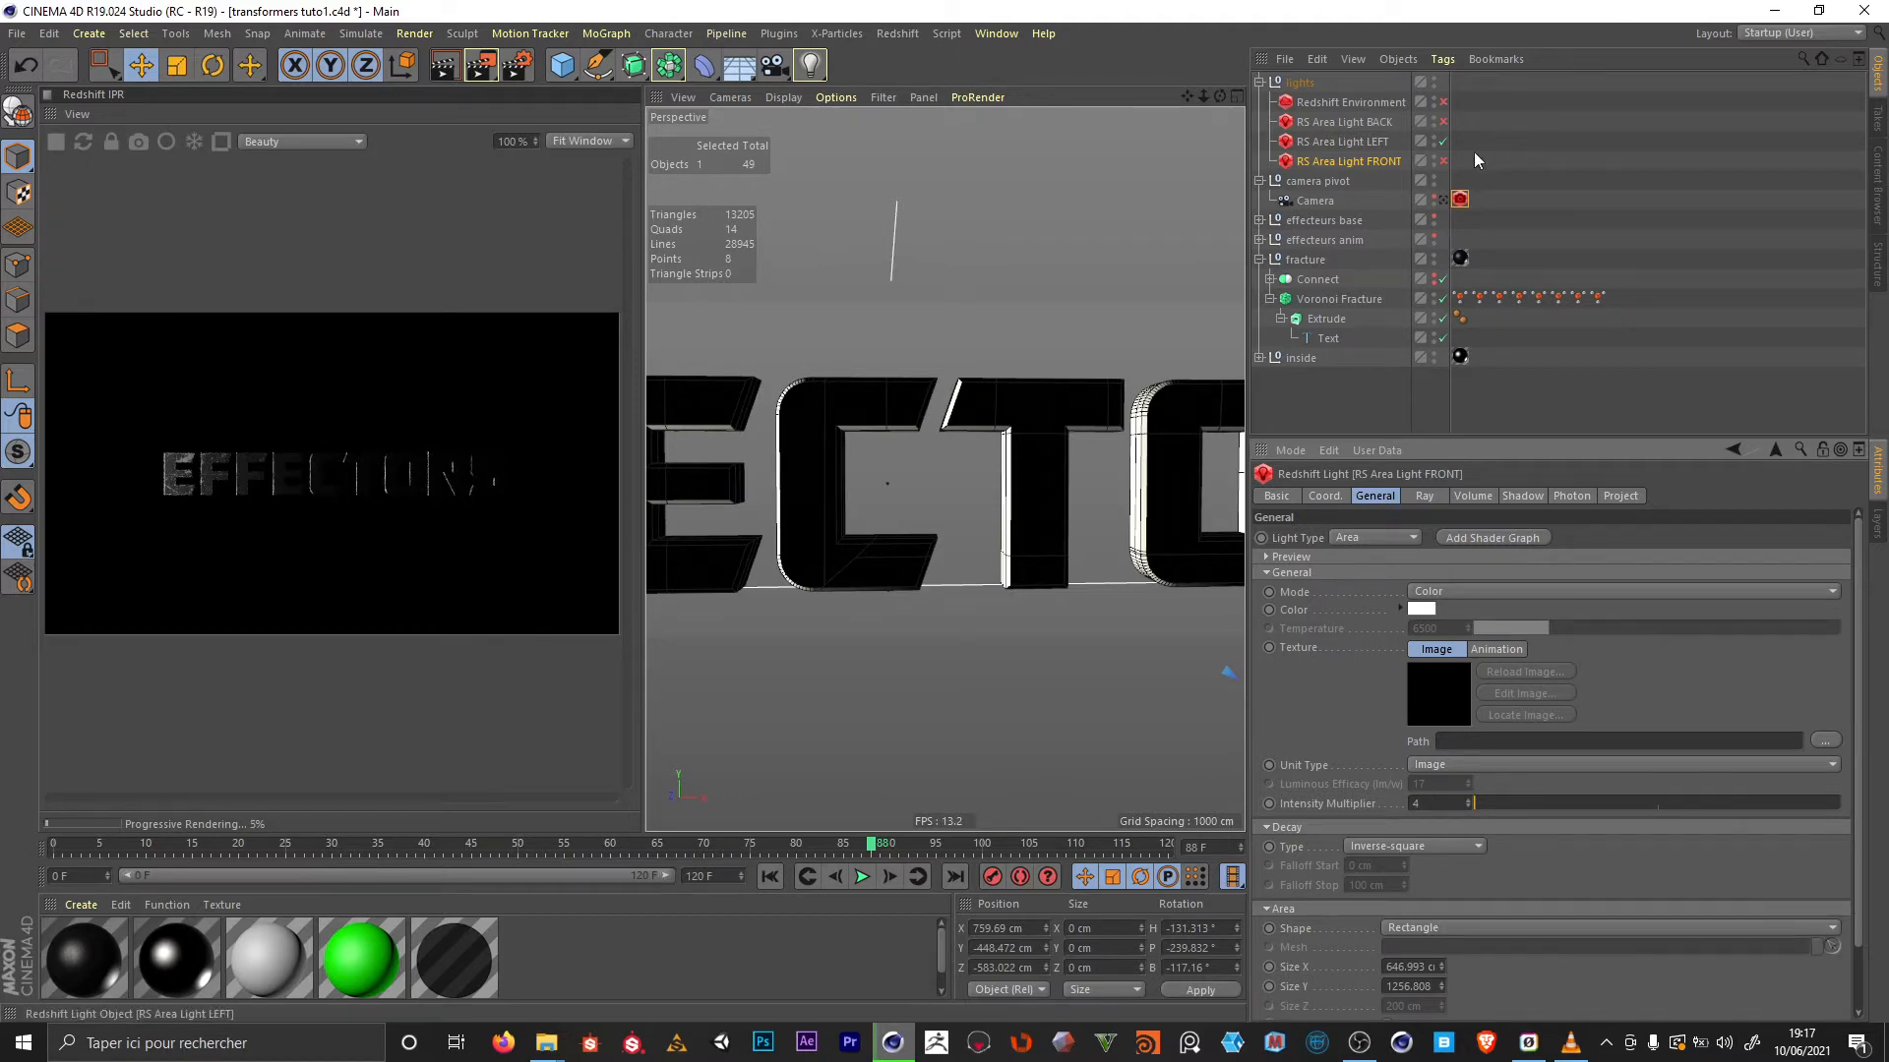
left_click(1443, 161)
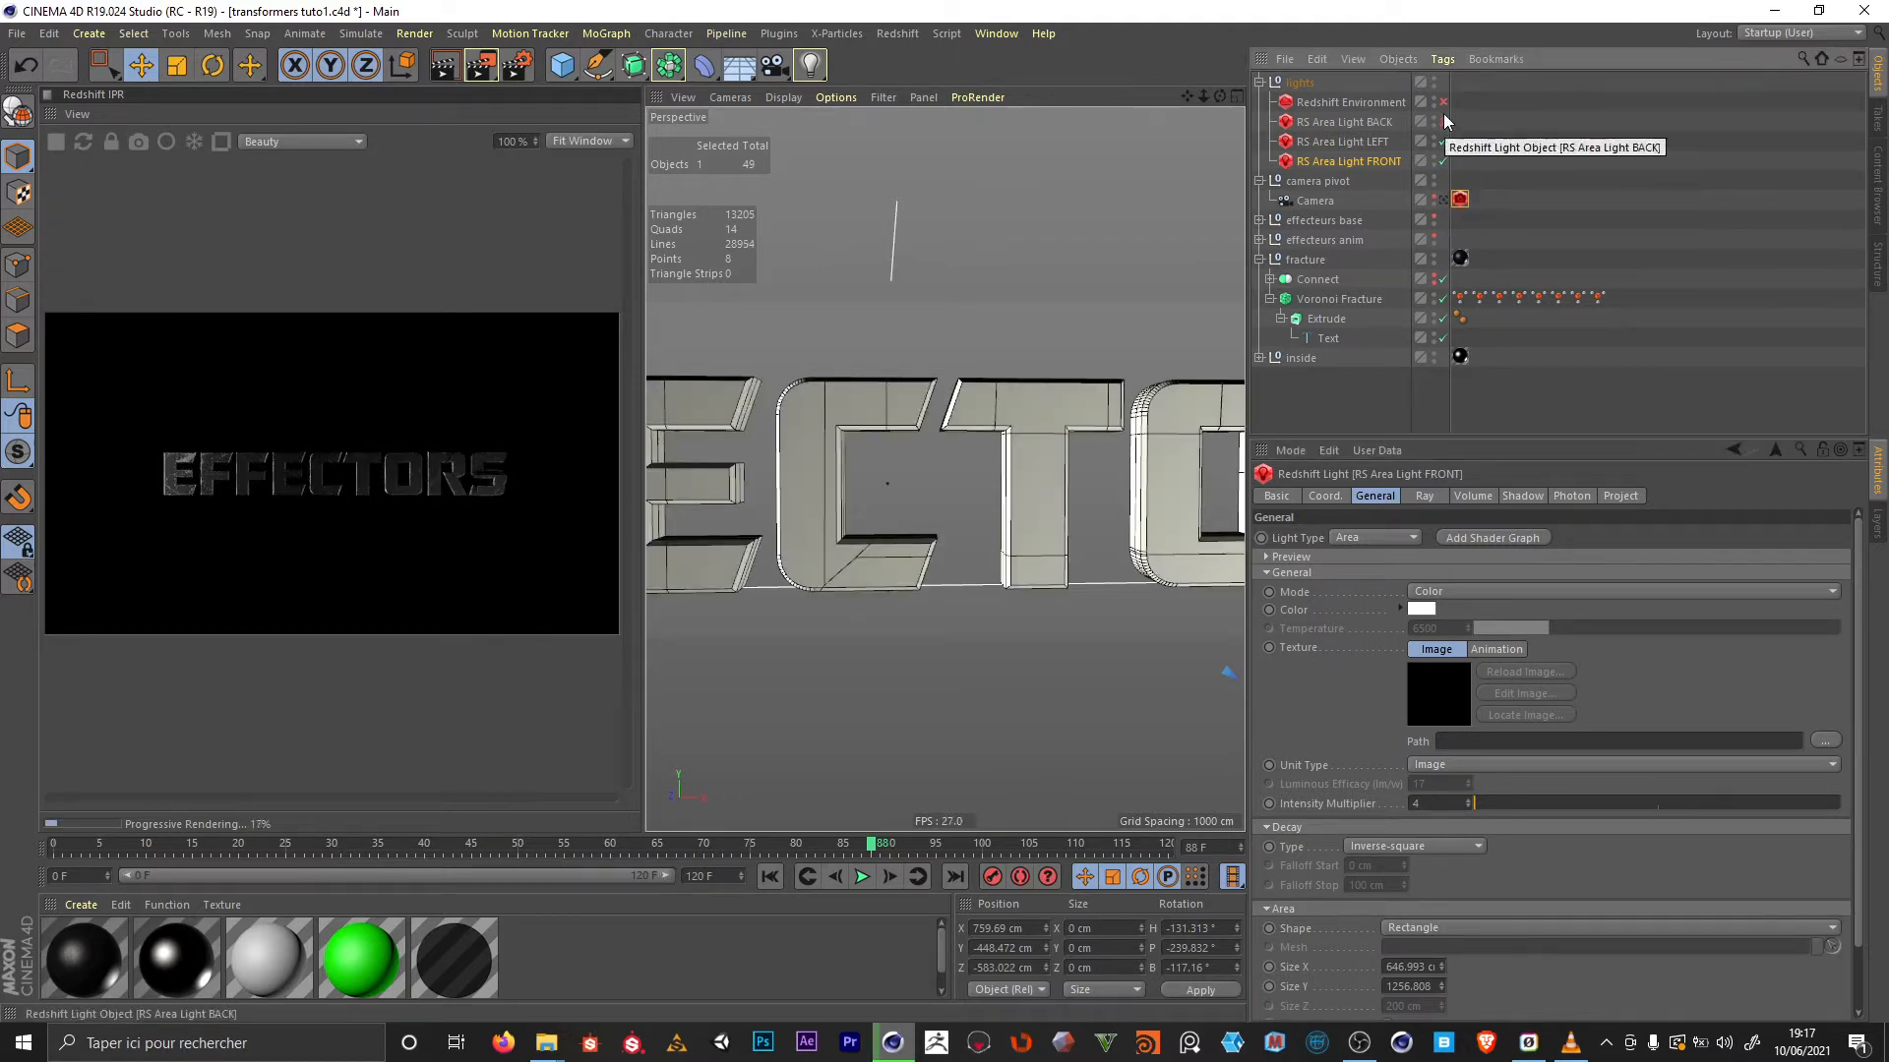
left_click(1443, 121)
left_click(1443, 101)
Reduce the volume contribution scale of RS Area Light FRONT to 0.005
left_click(1473, 496)
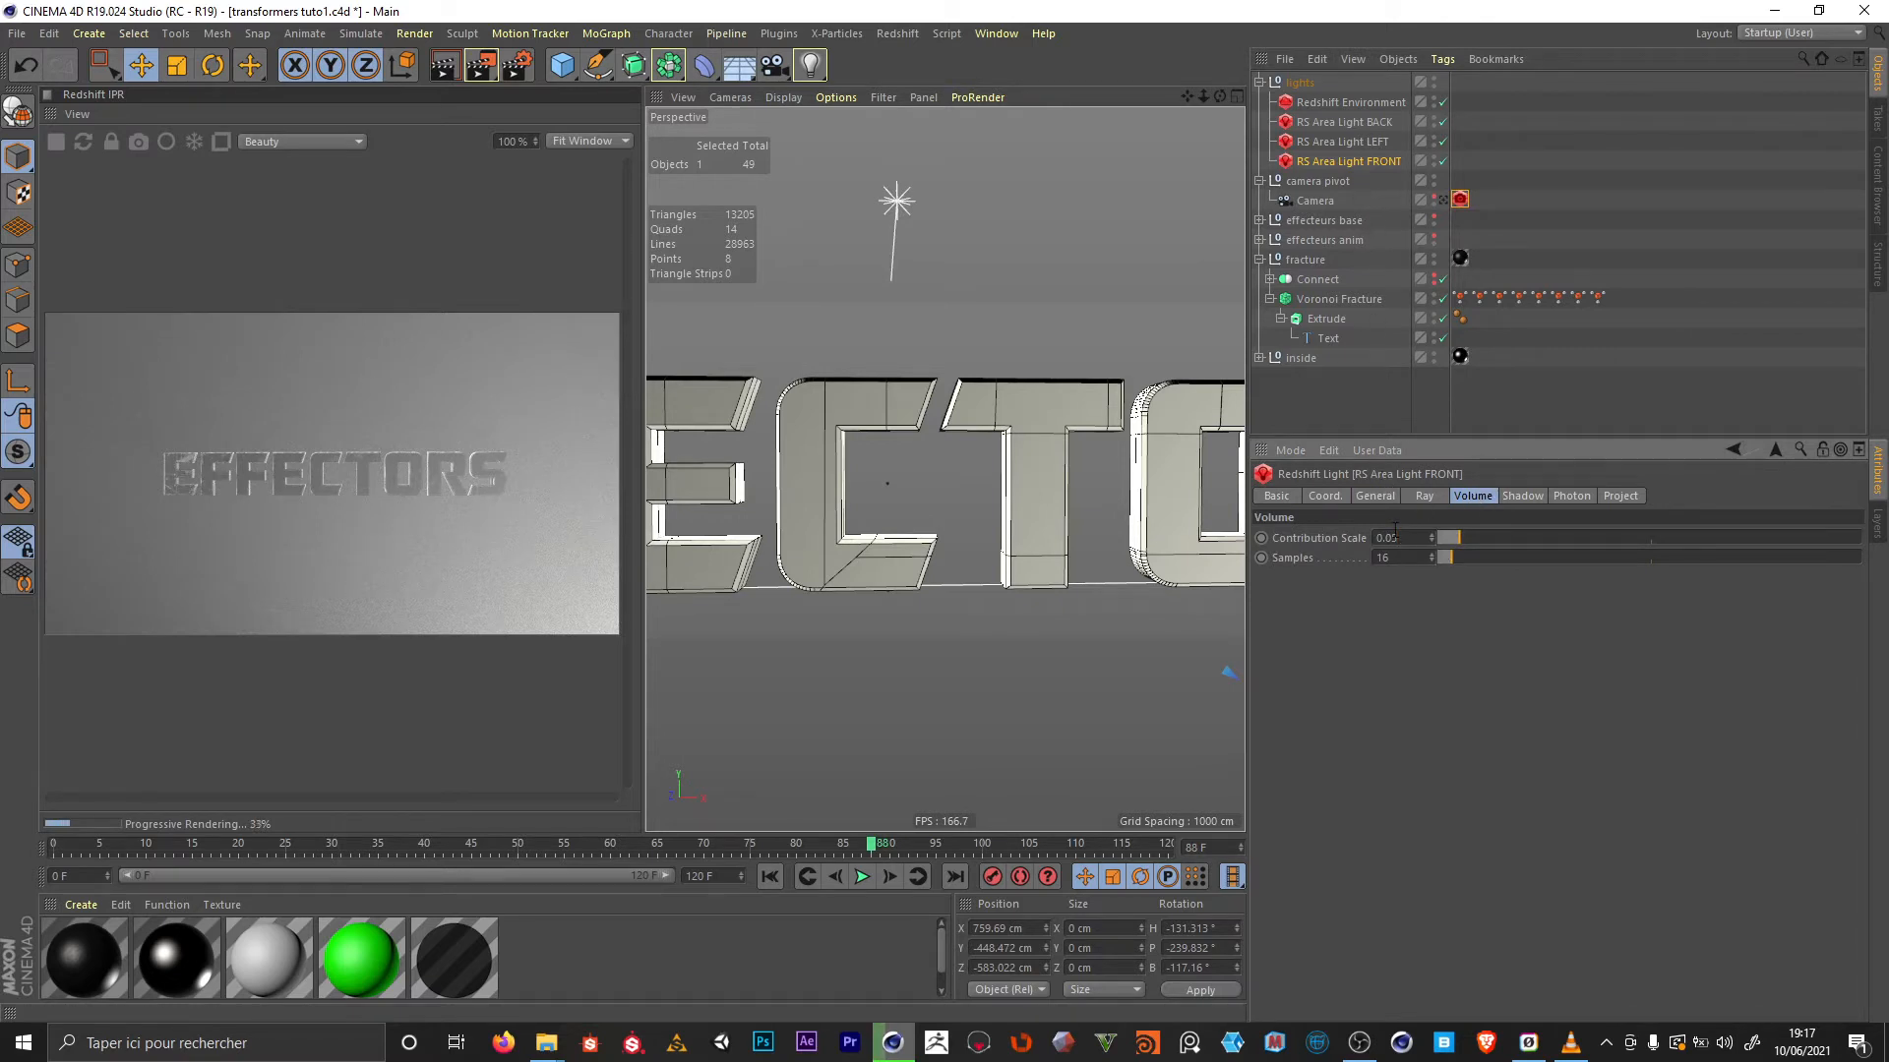
type("6")
key("Return")
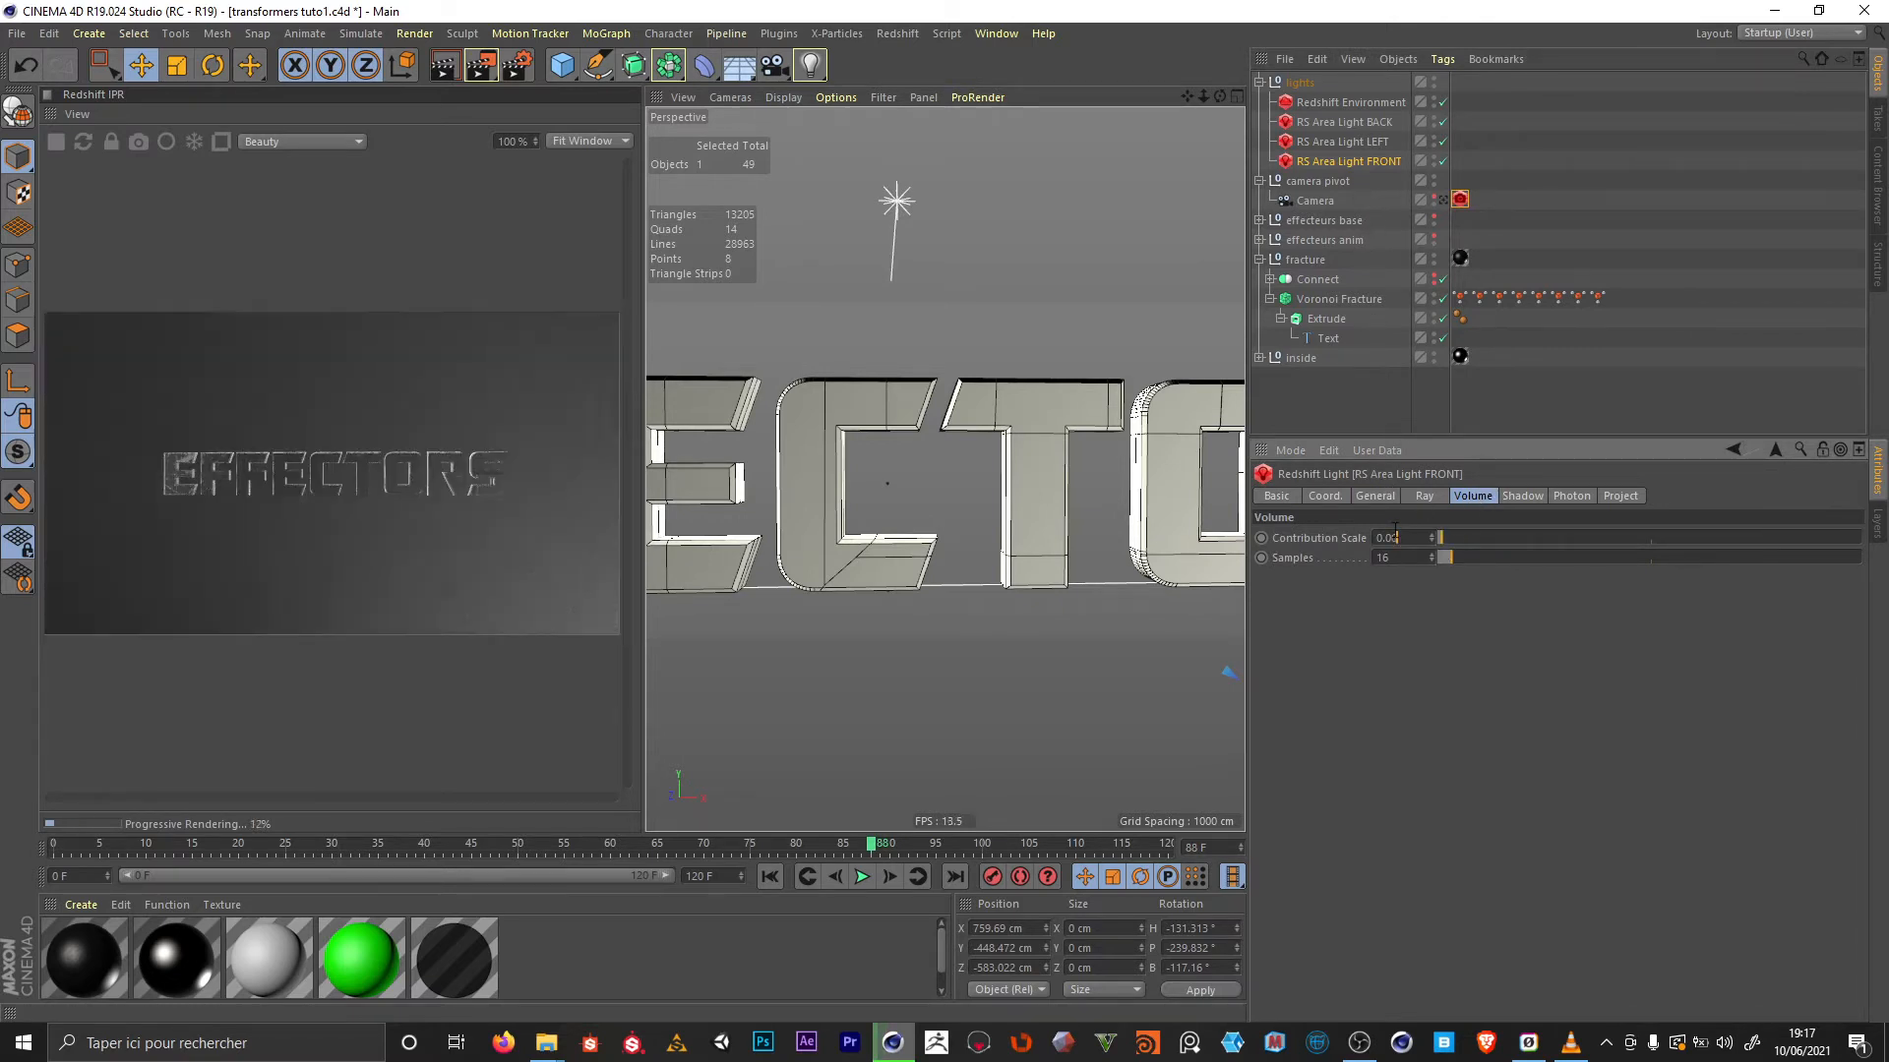
key("Return")
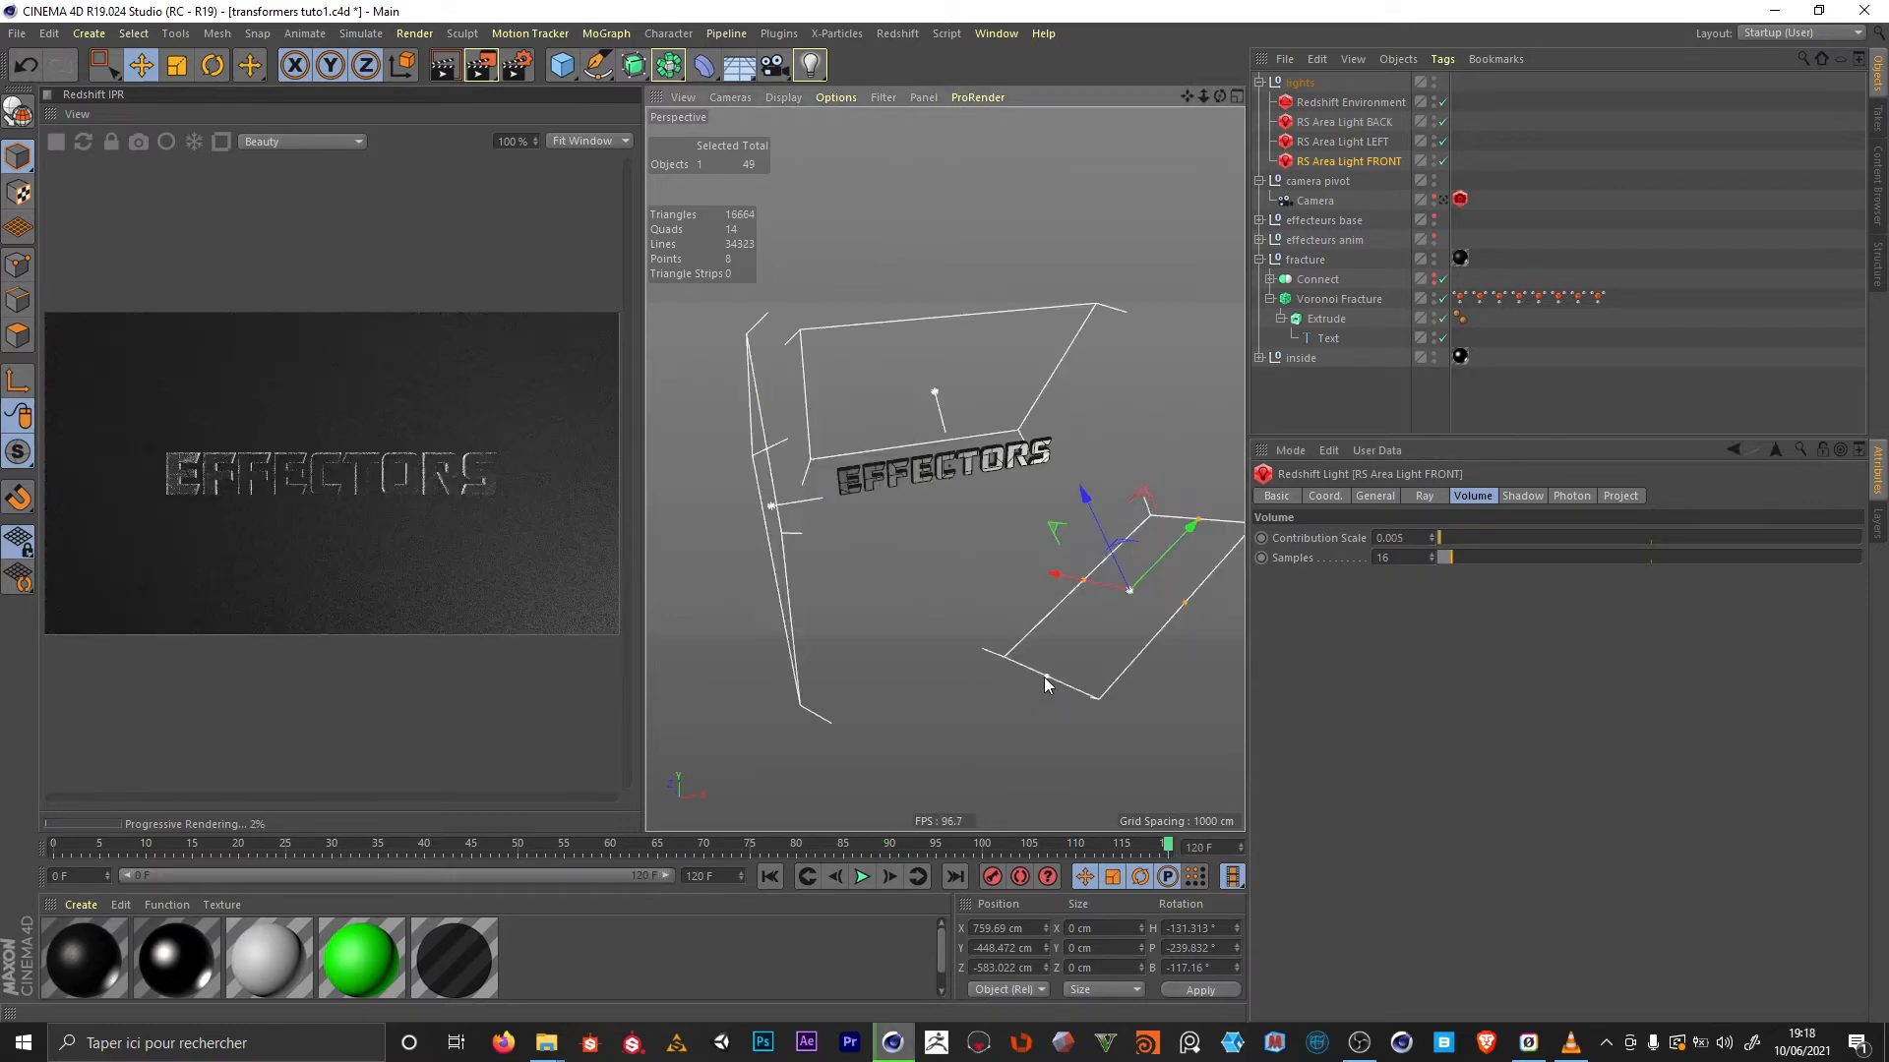
Compare the preview render with the Redshift Environment disabled and enabled
left_click_drag(1043, 677, 965, 772)
left_click(1443, 102)
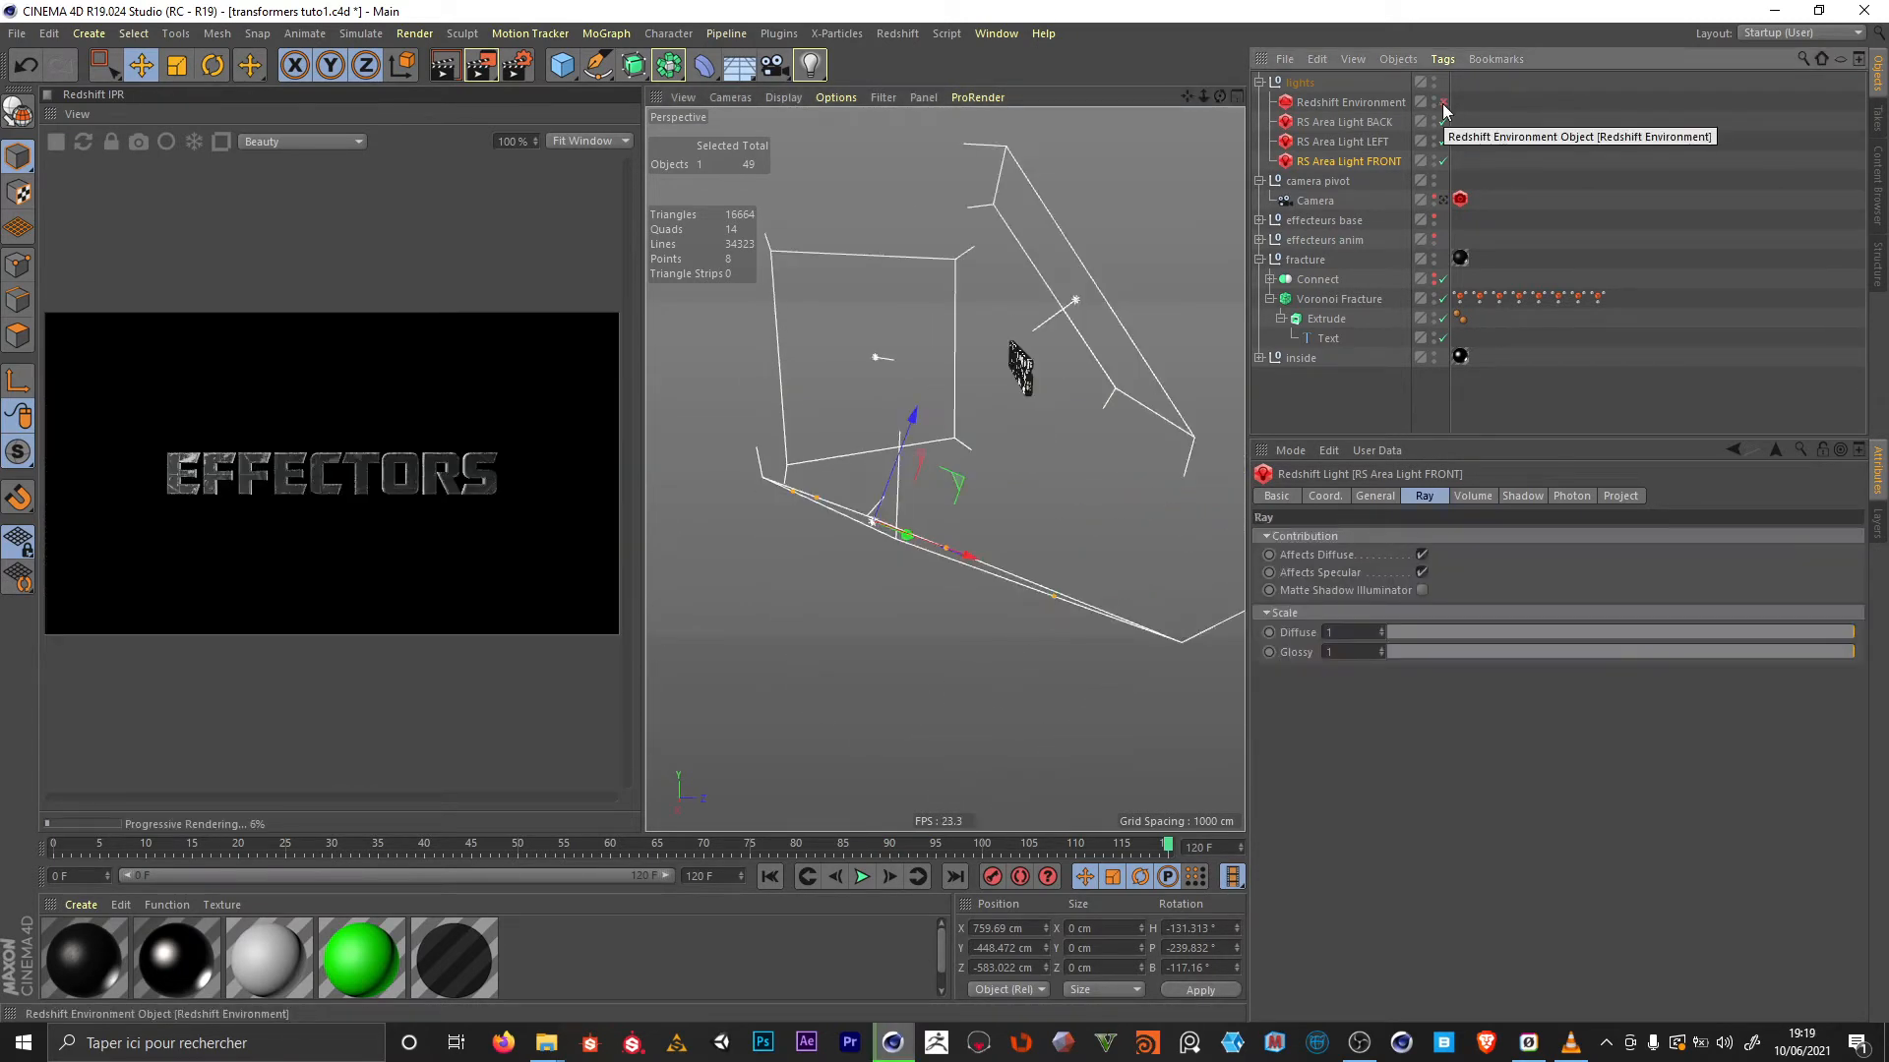
left_click(1443, 102)
Try a volume scattering of 0.001 on the Redshift Environment and settle on 0.005
left_click(1350, 102)
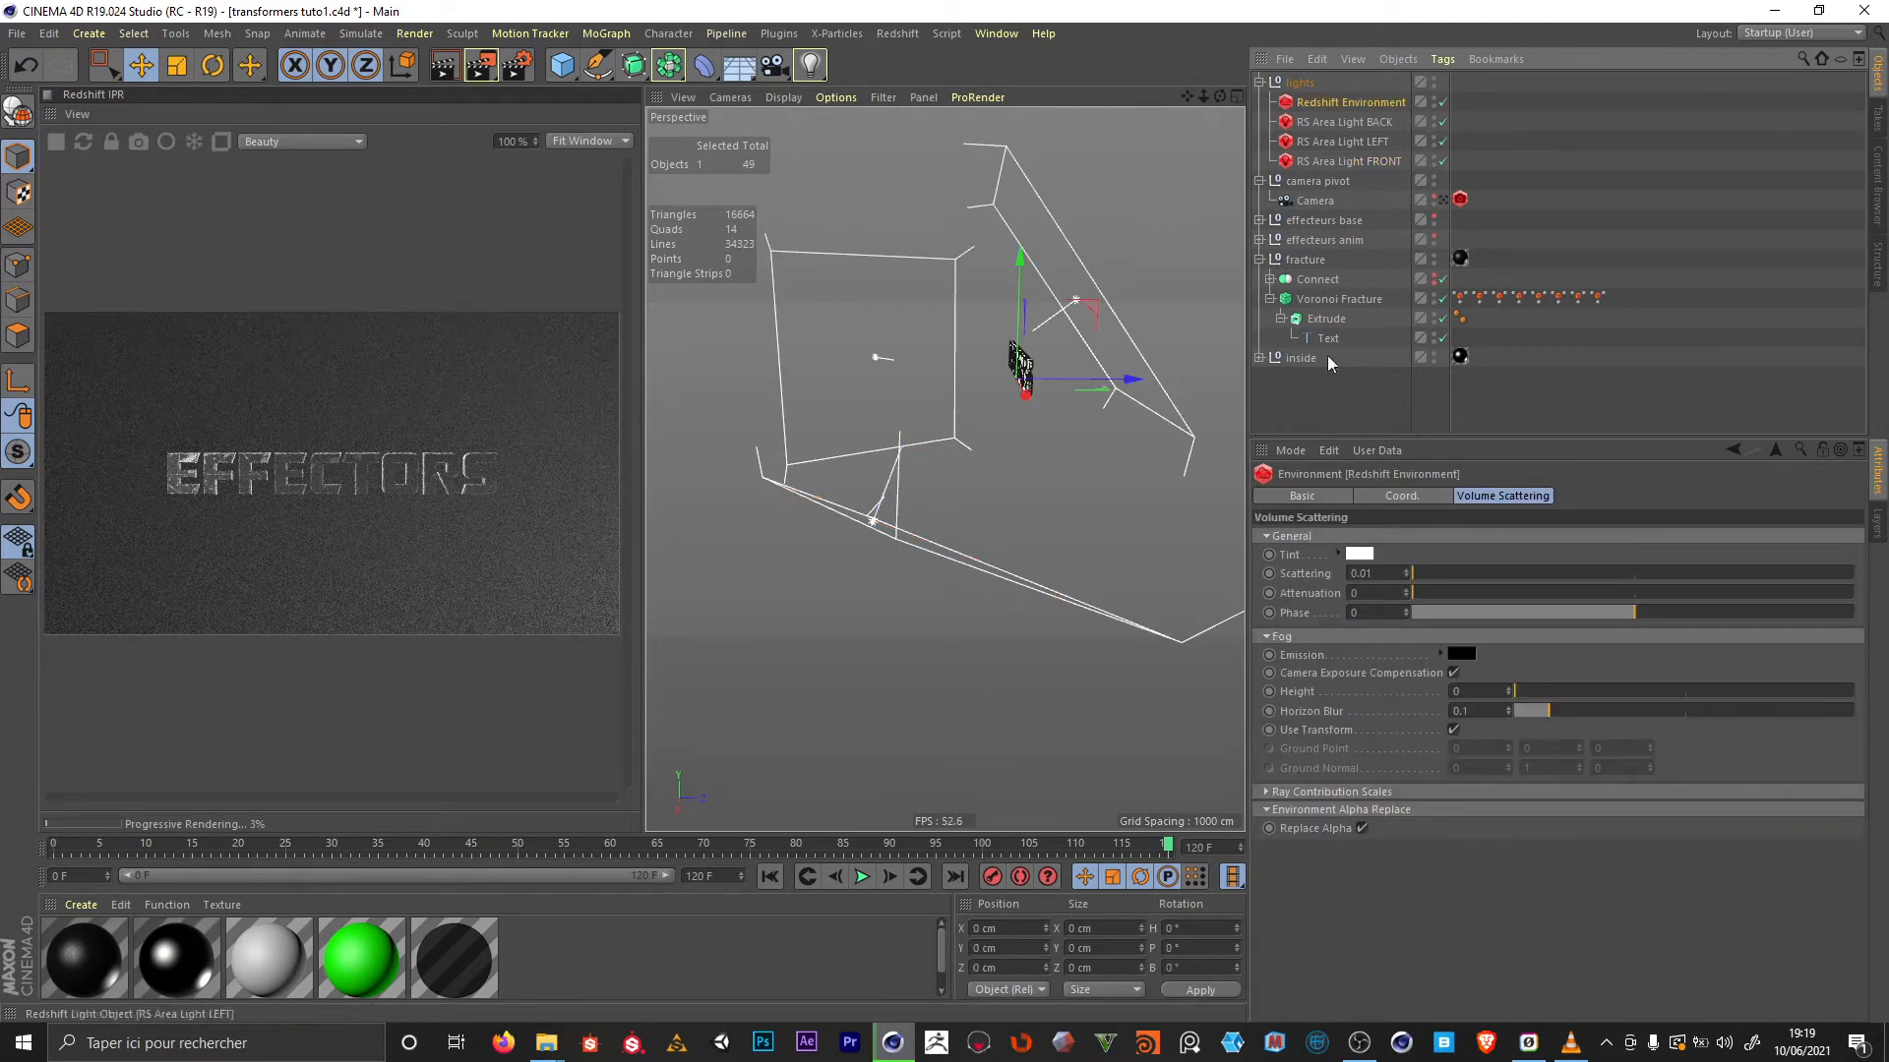
left_click(1389, 573)
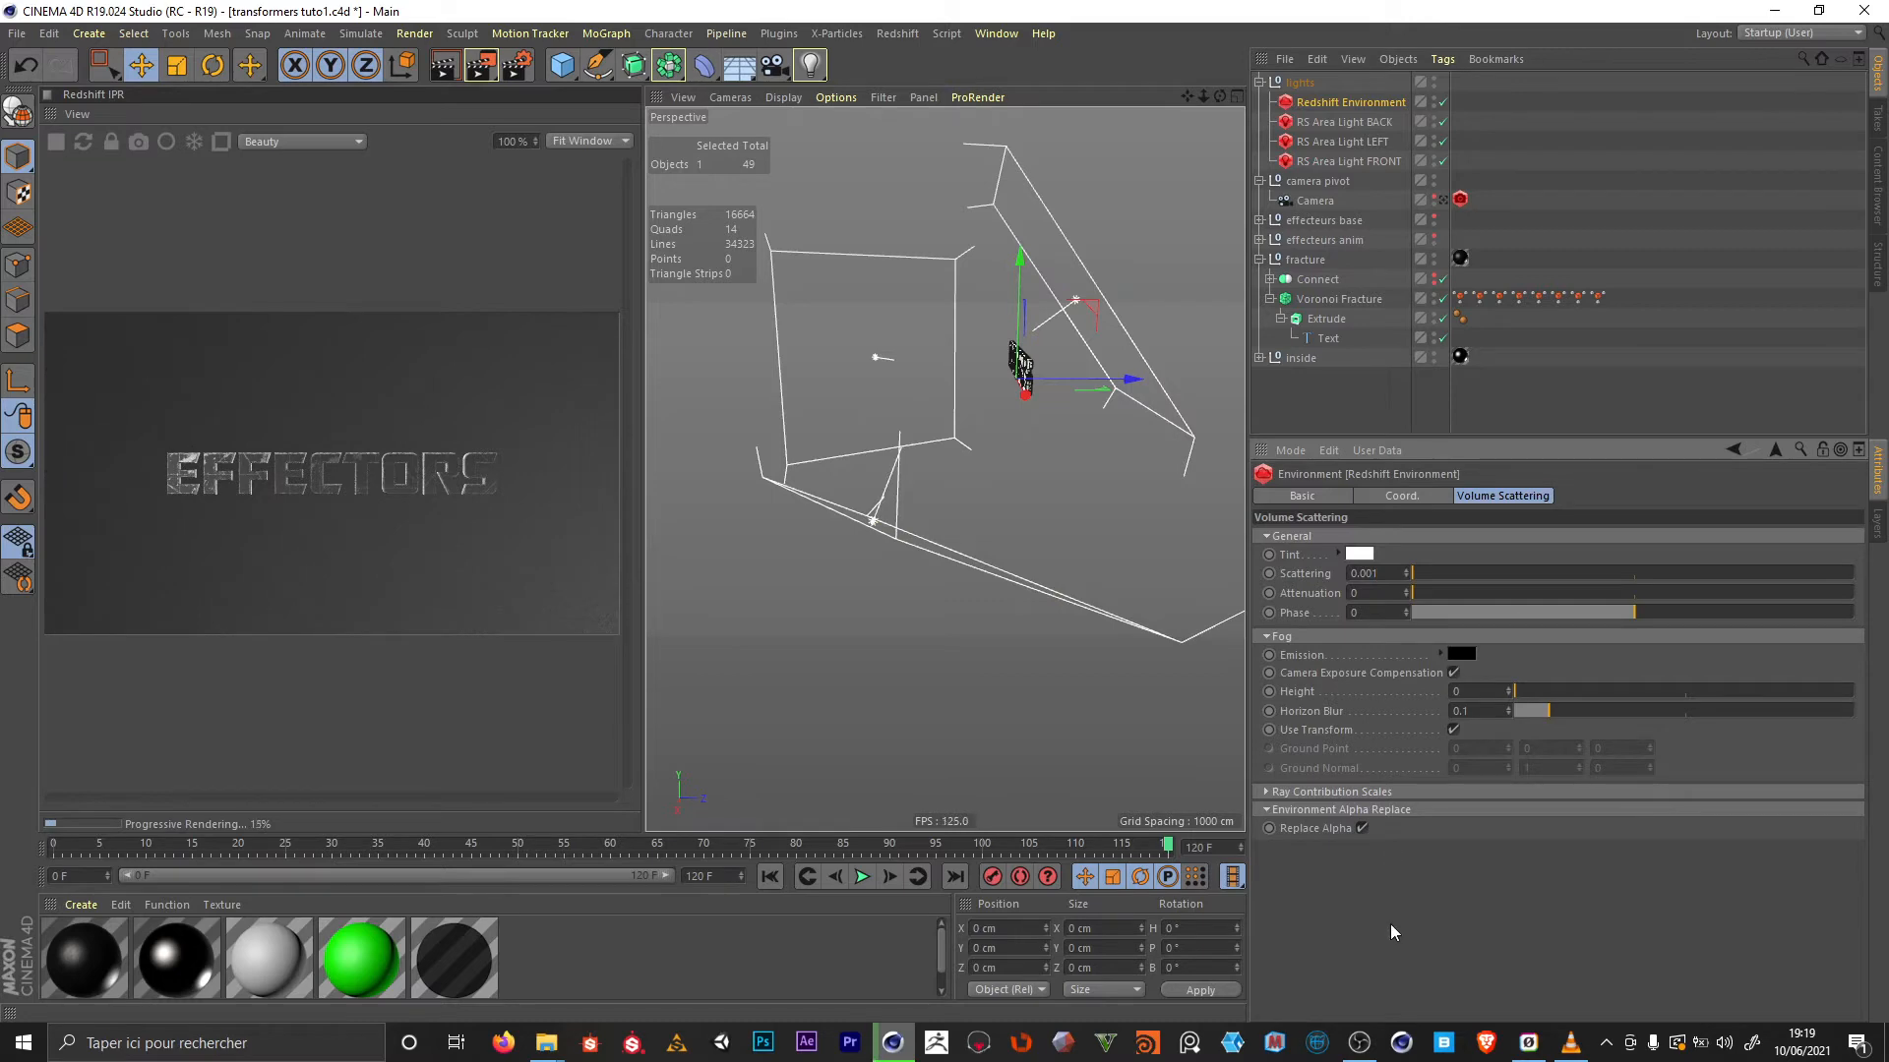
left_click(1387, 575)
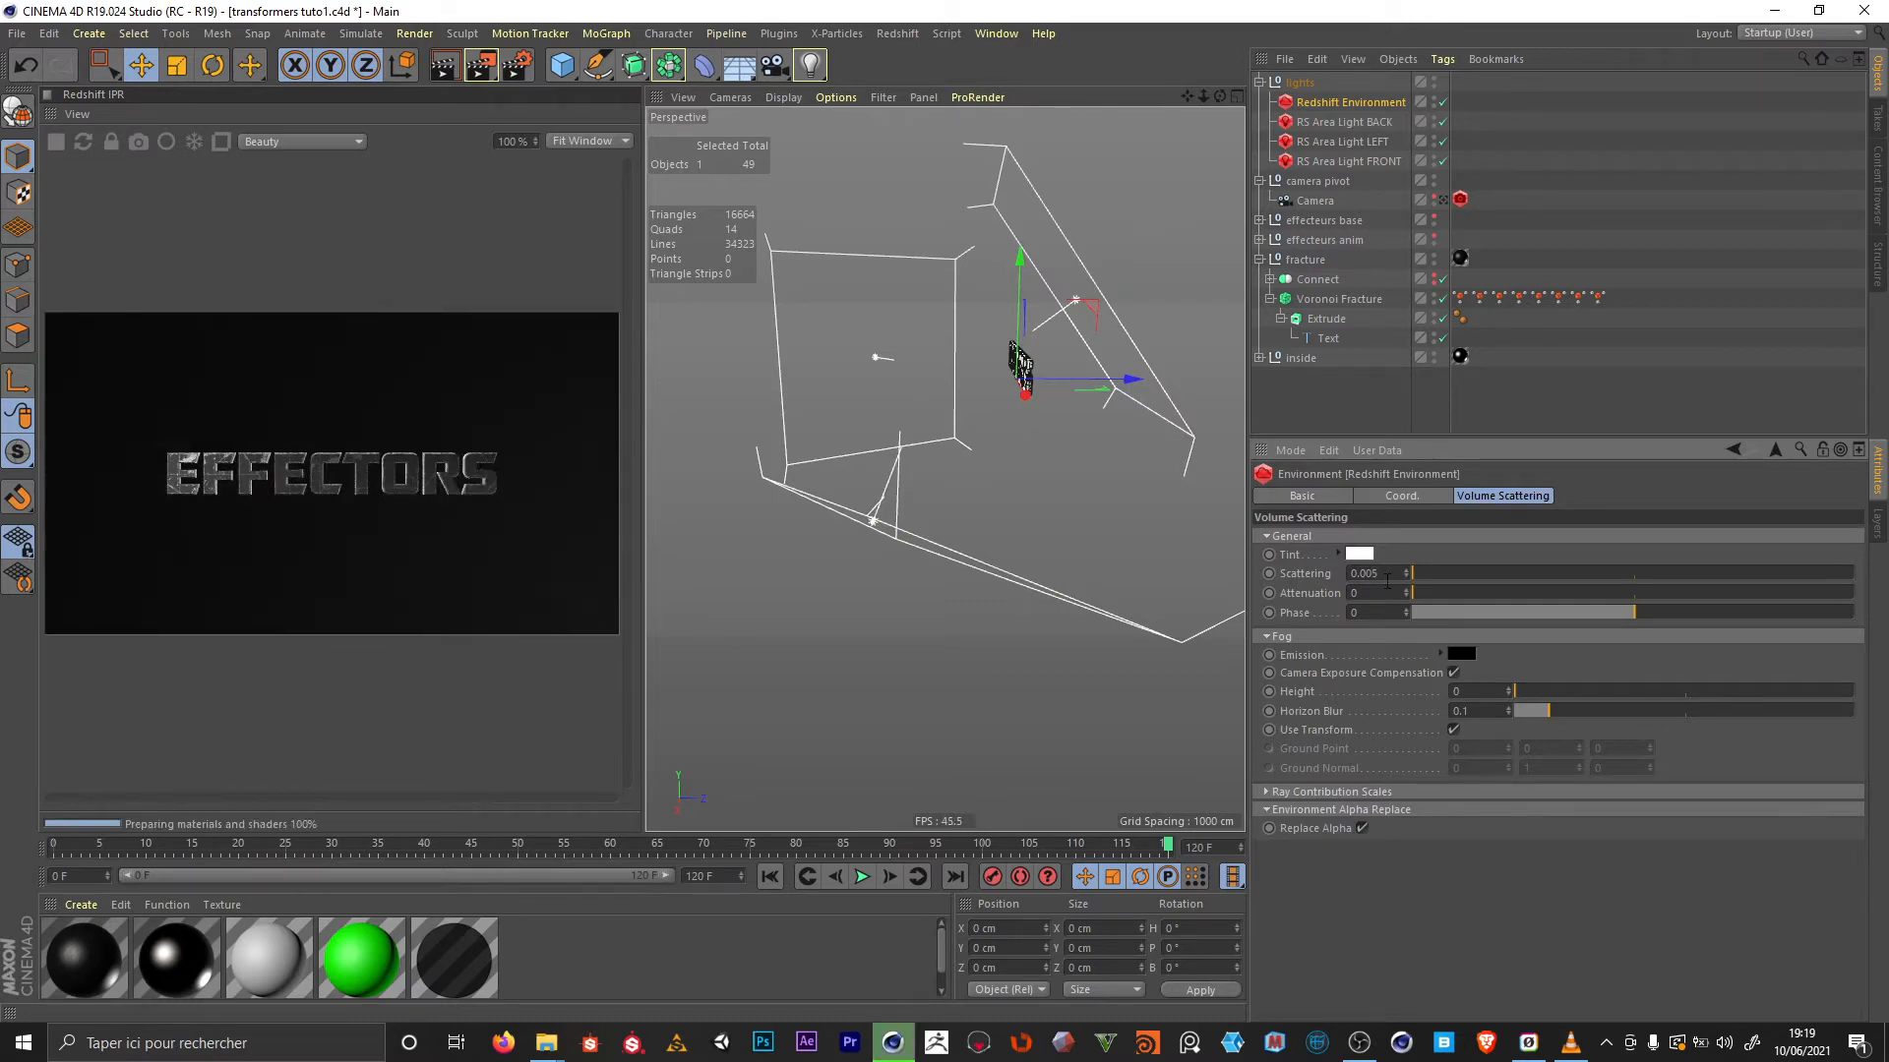
key("Return")
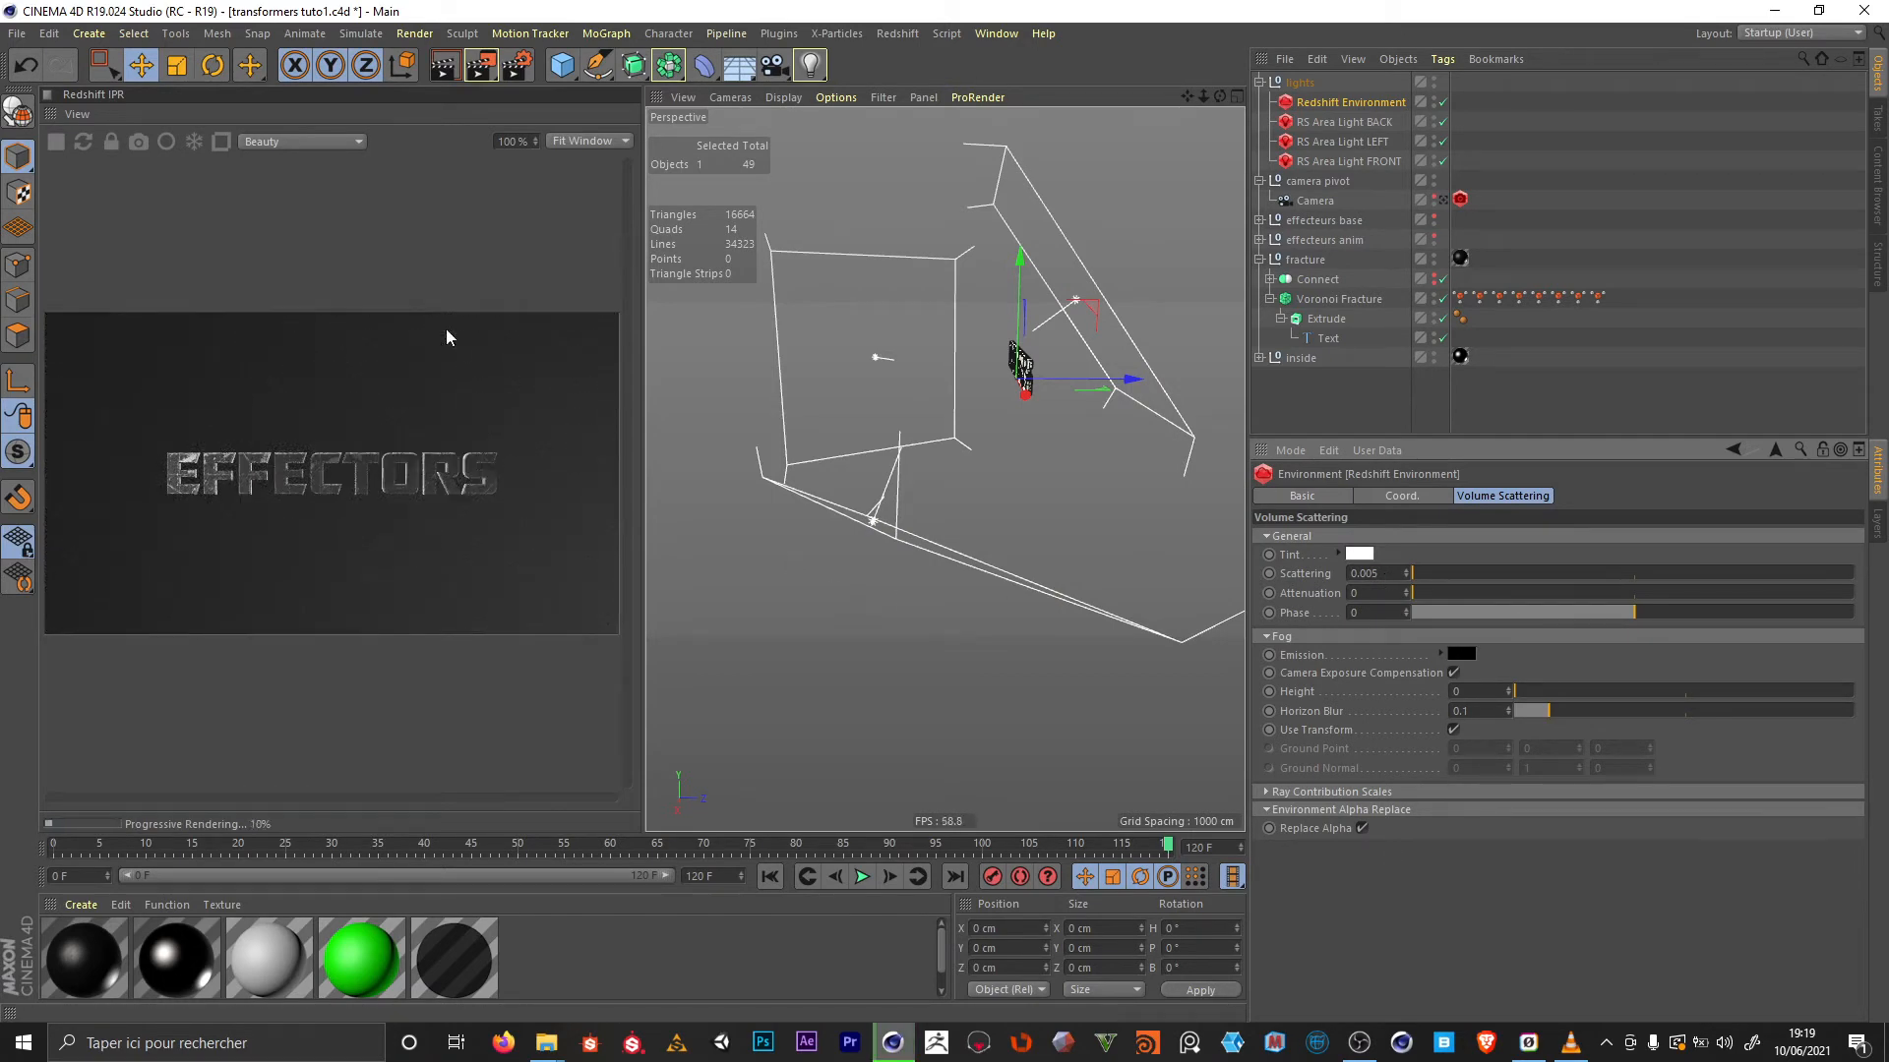
left_click(77, 114)
left_click(315, 236)
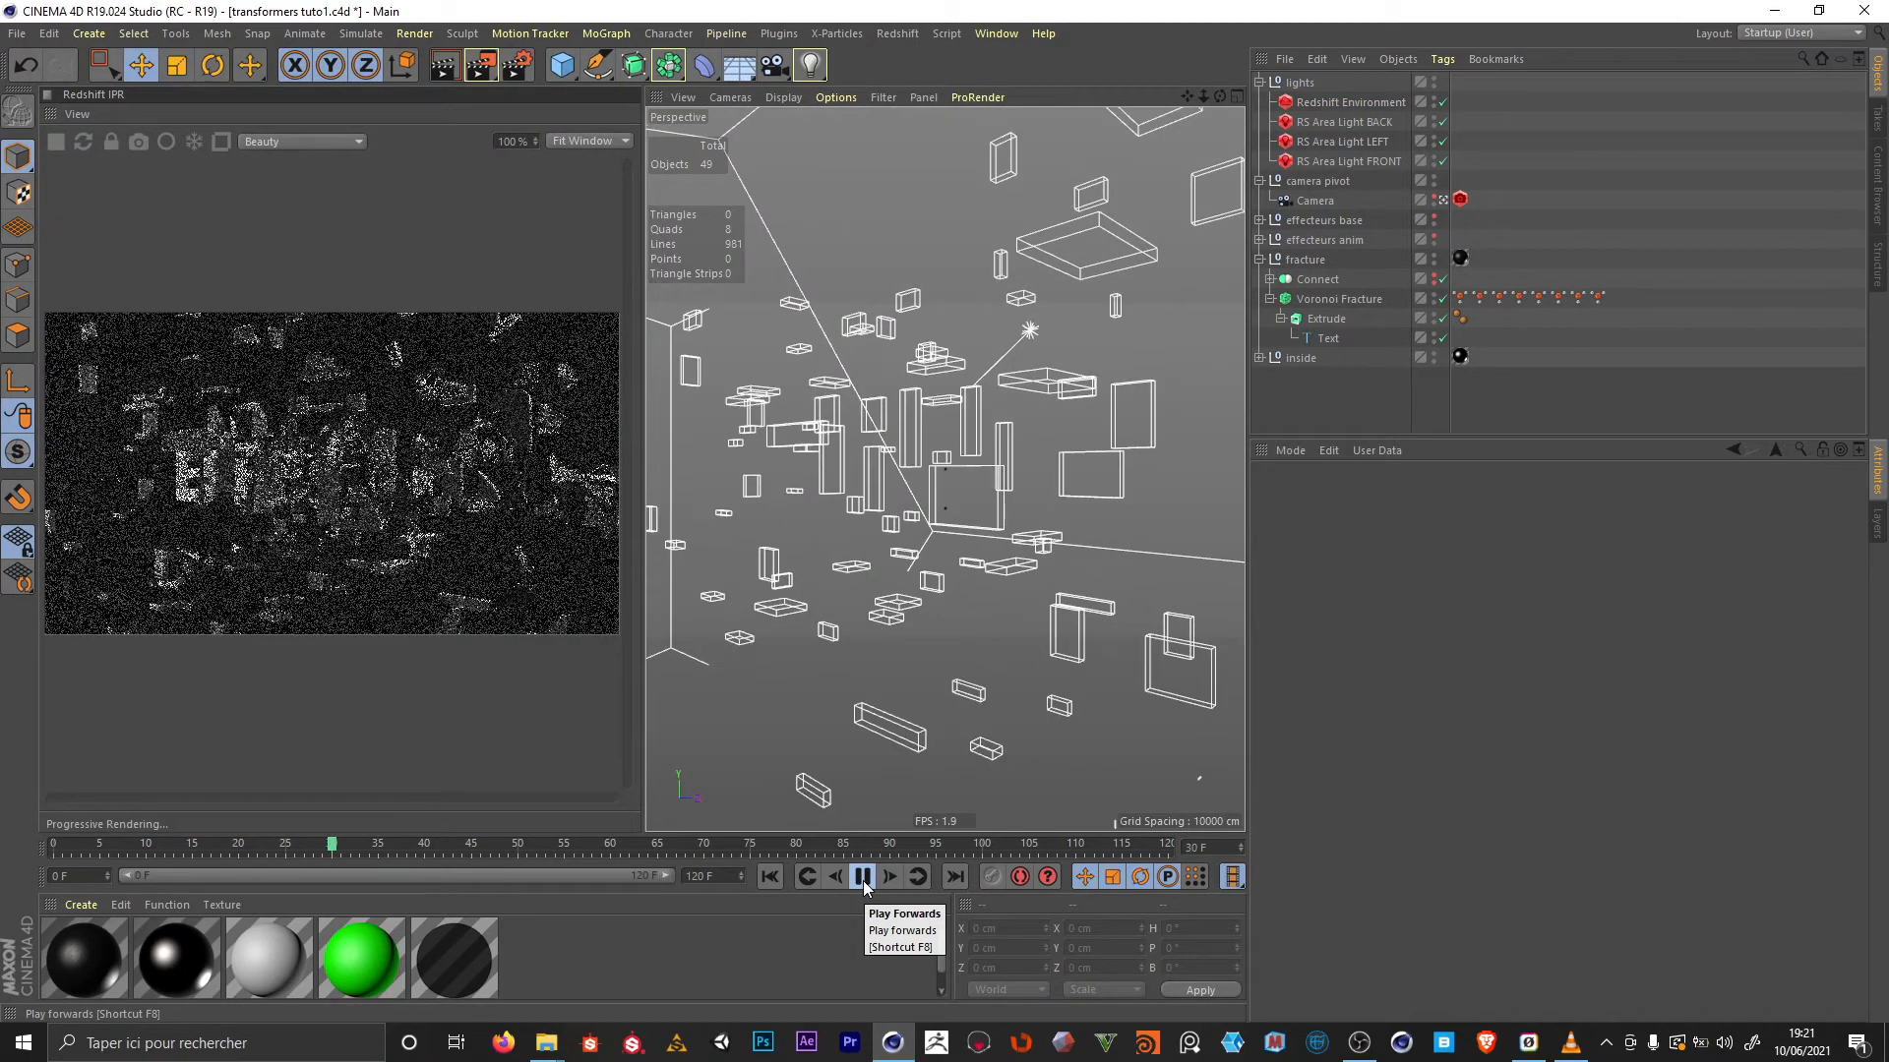
Stop the animation playback and open the shader graph of the RS inside material
left_click(862, 878)
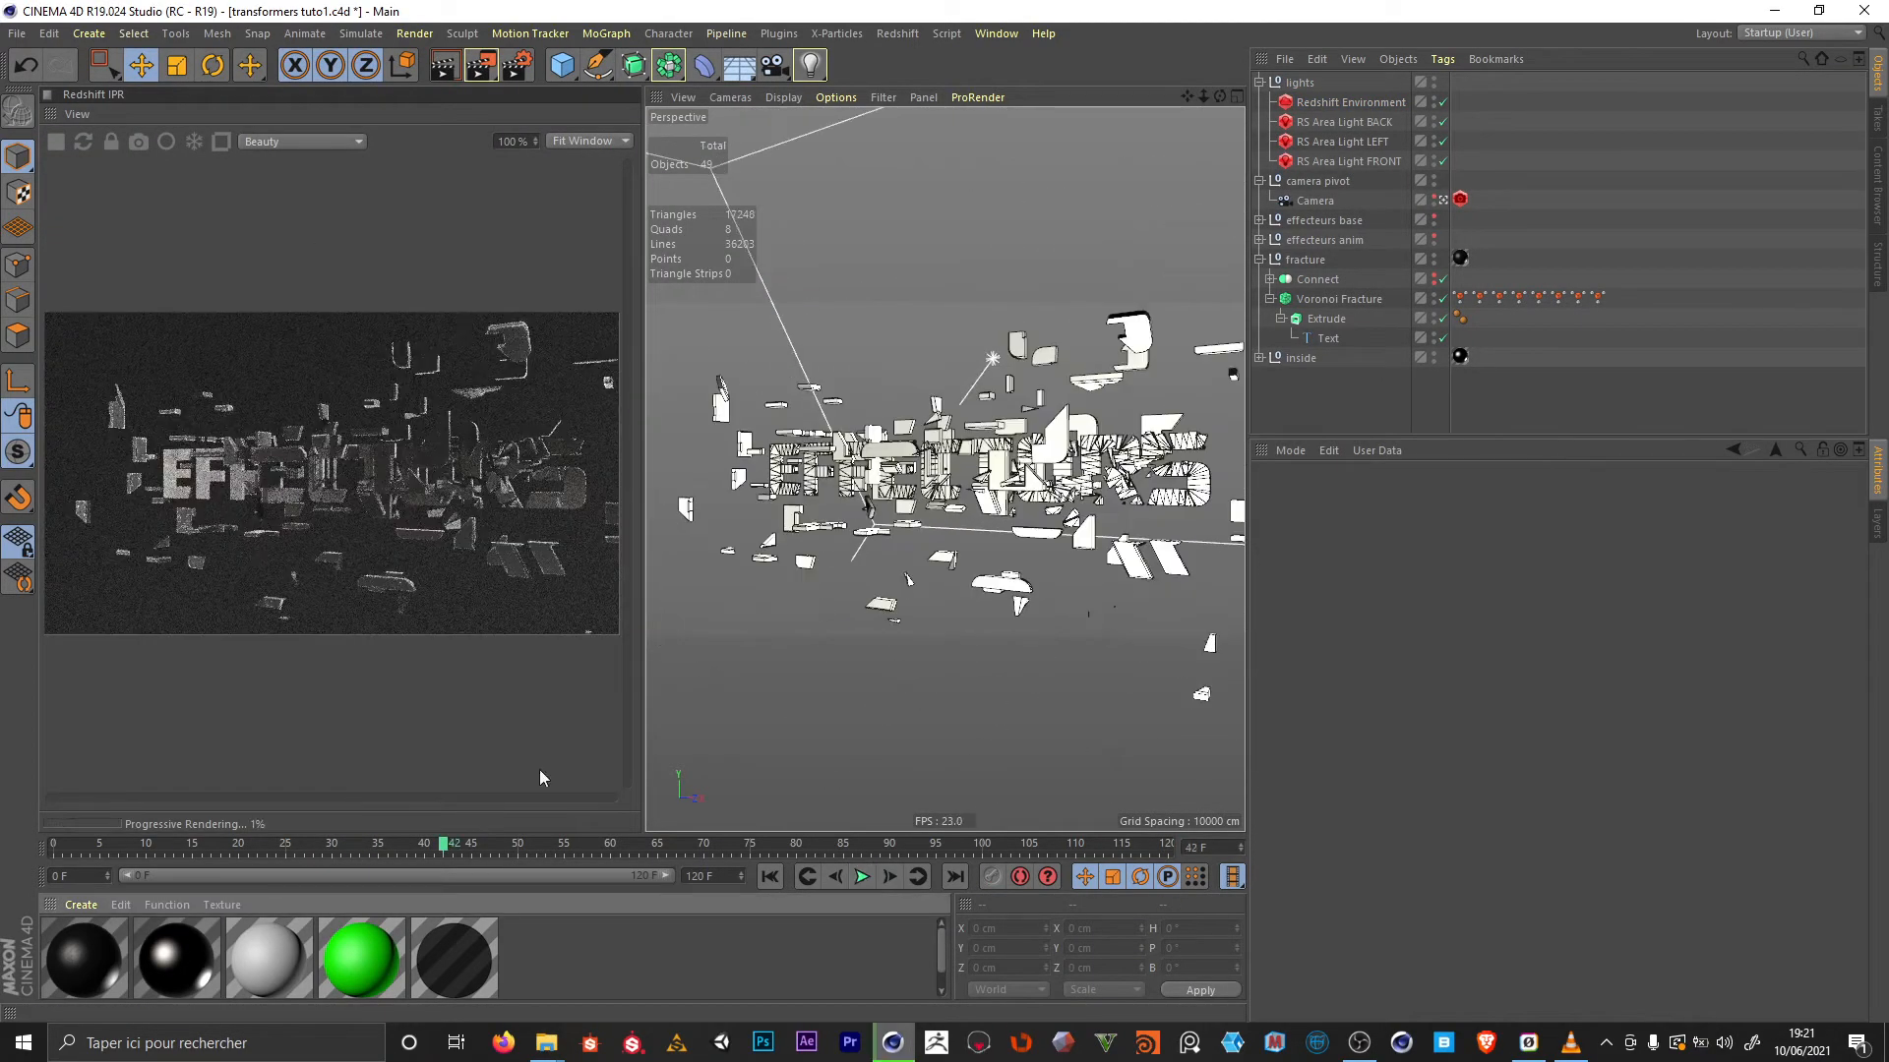
left_click_drag(704, 836, 649, 725)
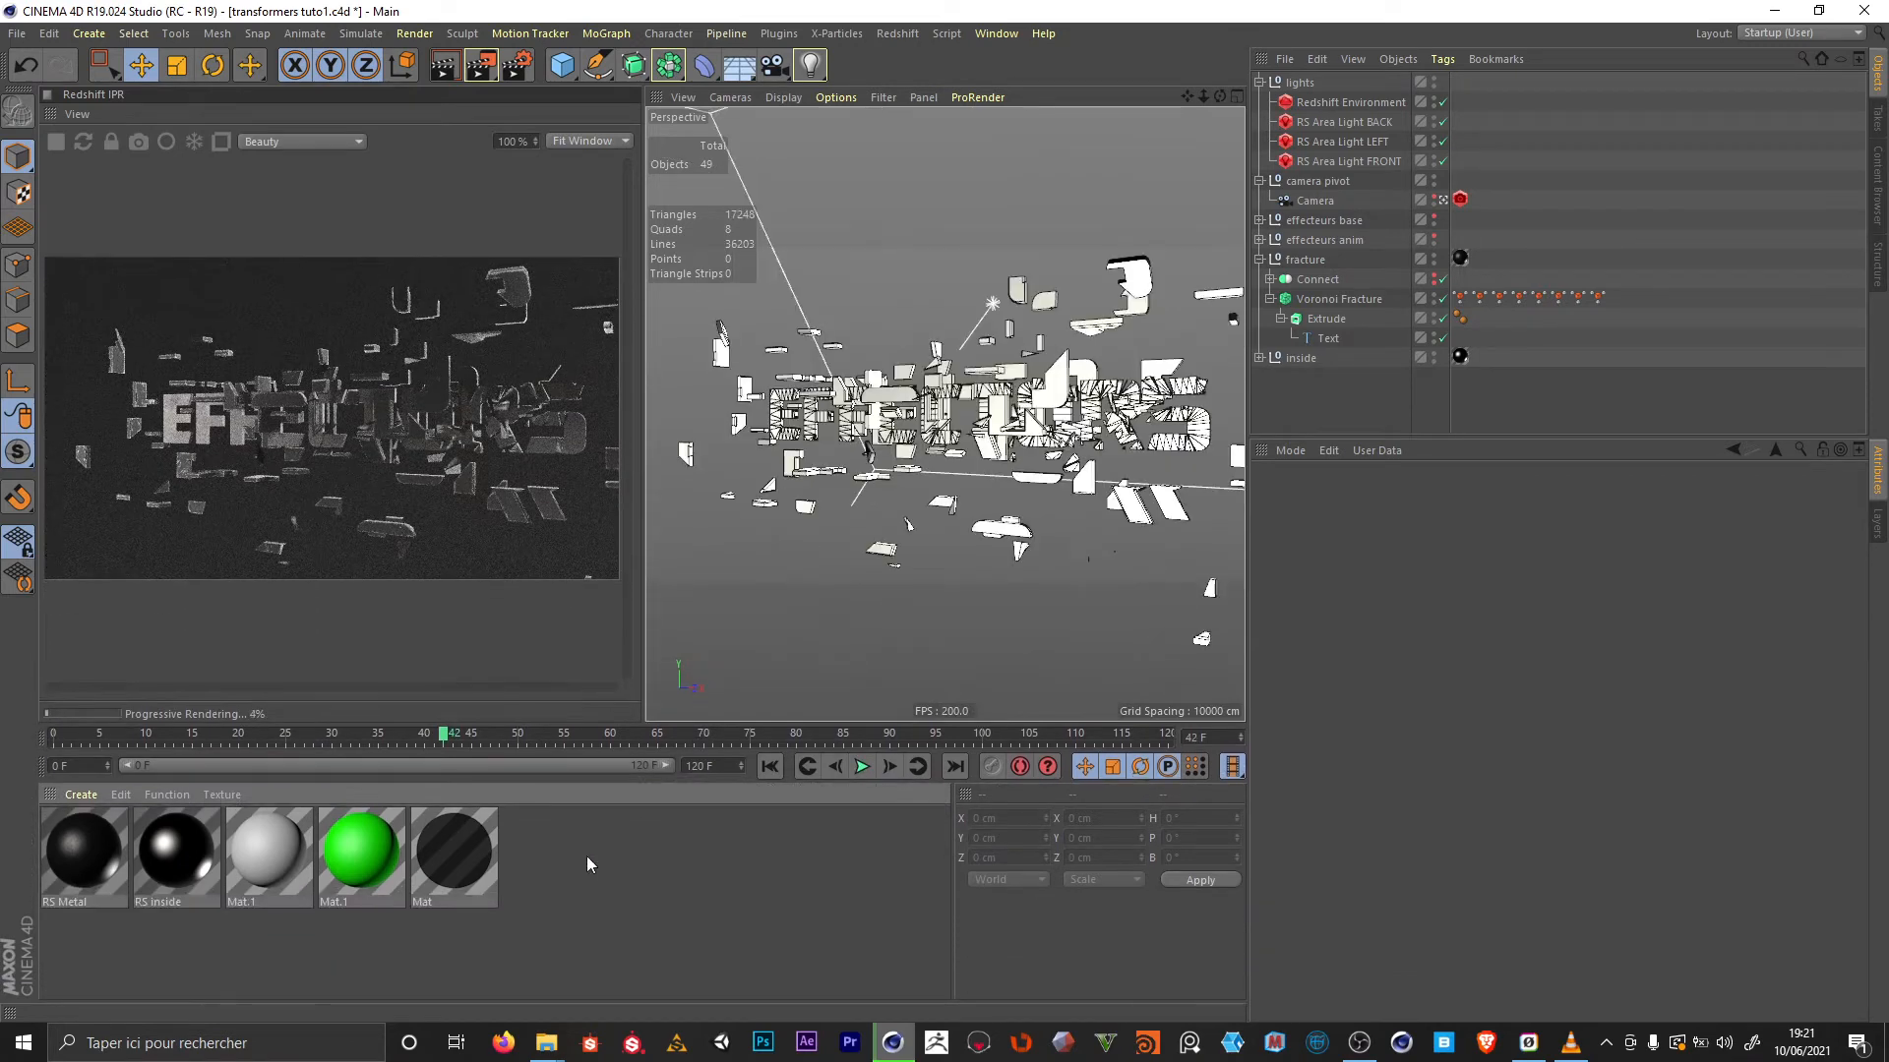
double_click(187, 866)
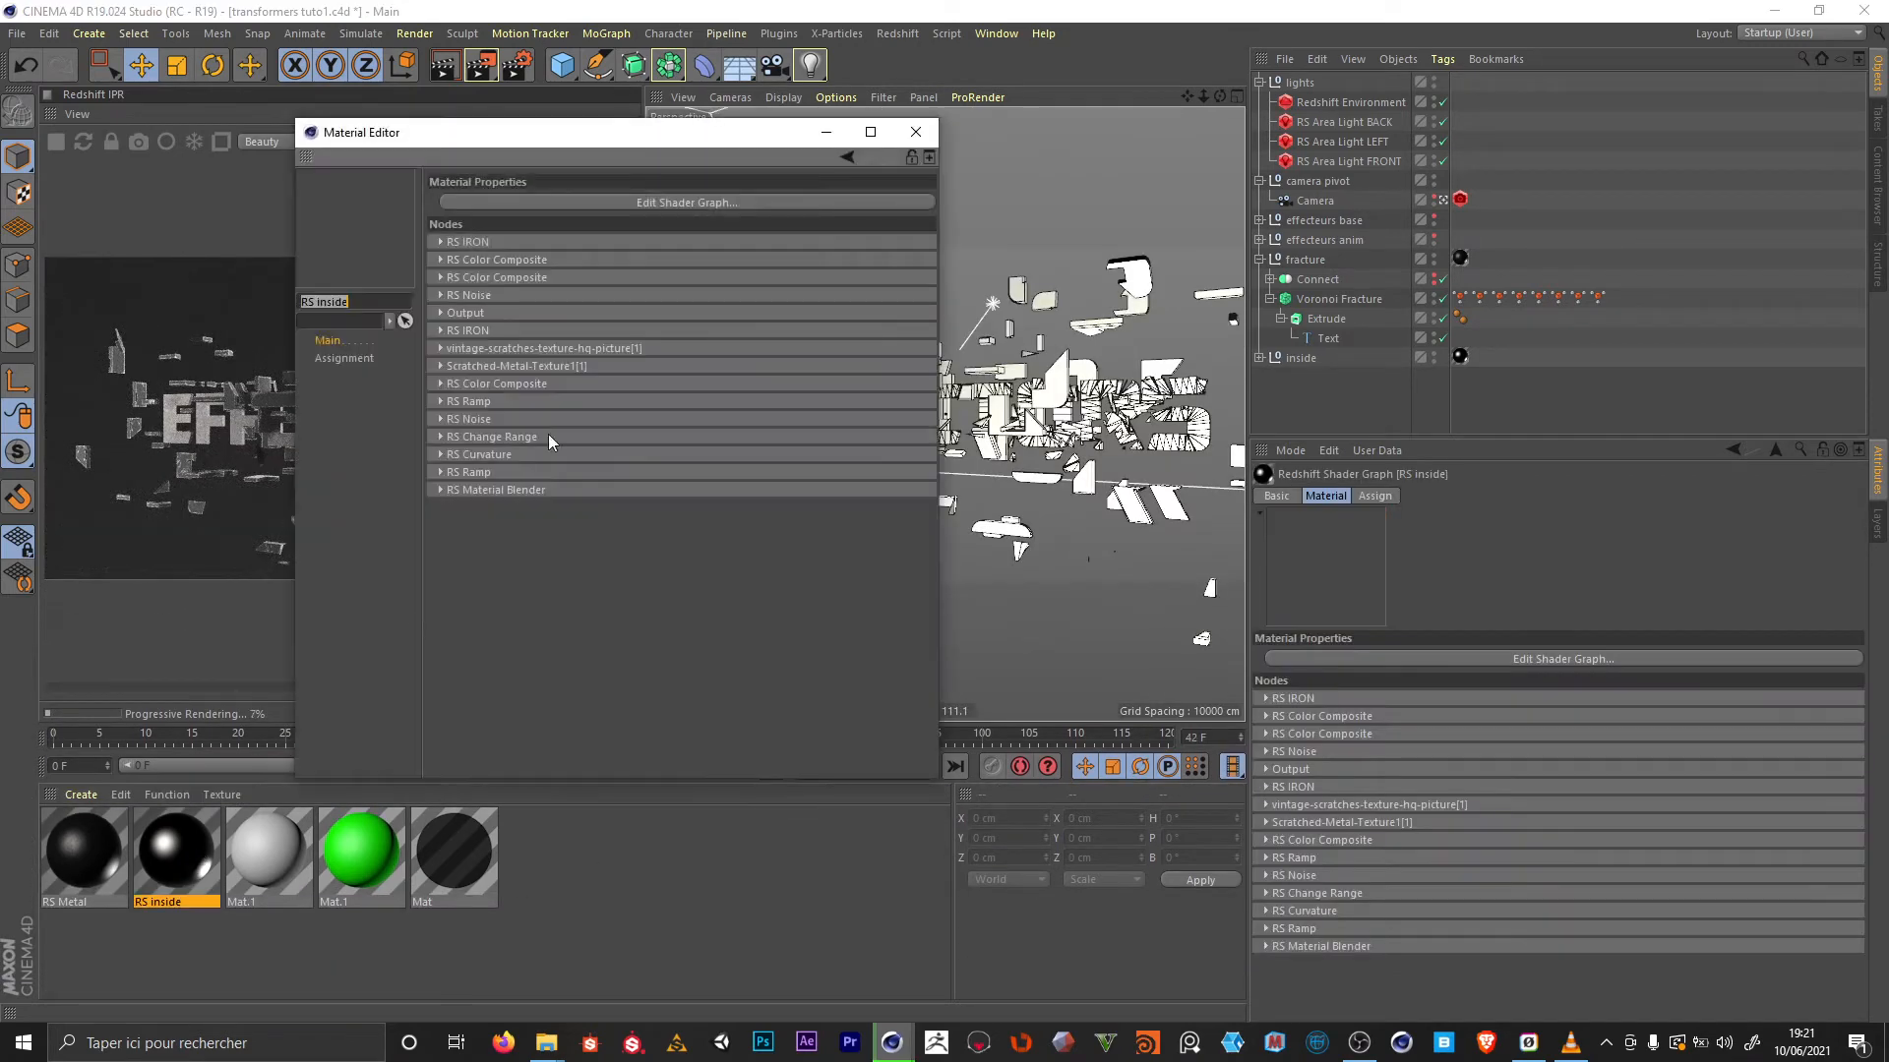
left_click(687, 201)
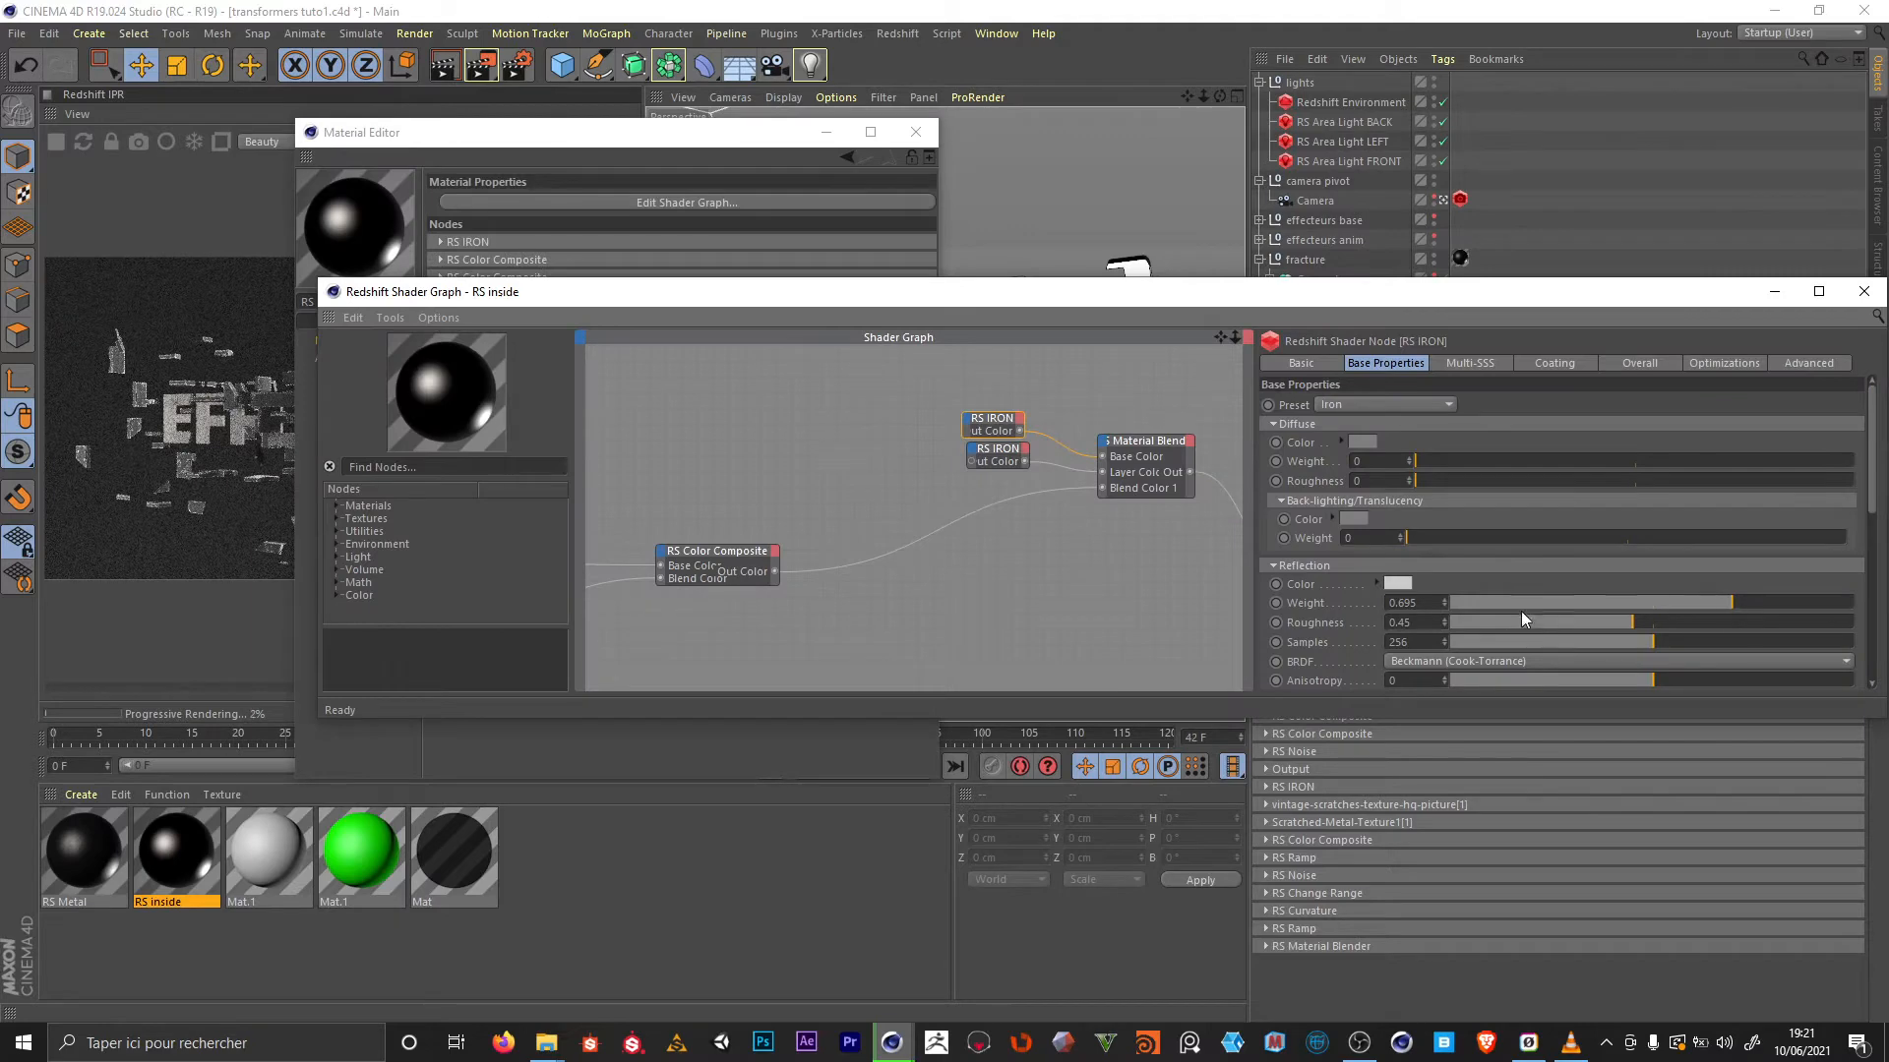
Set the reflection weight to 0.5 on the base RS IRON node and 0.3 on the layer RS IRON node of RS inside
left_click(1417, 603)
type("0.8")
key("Return")
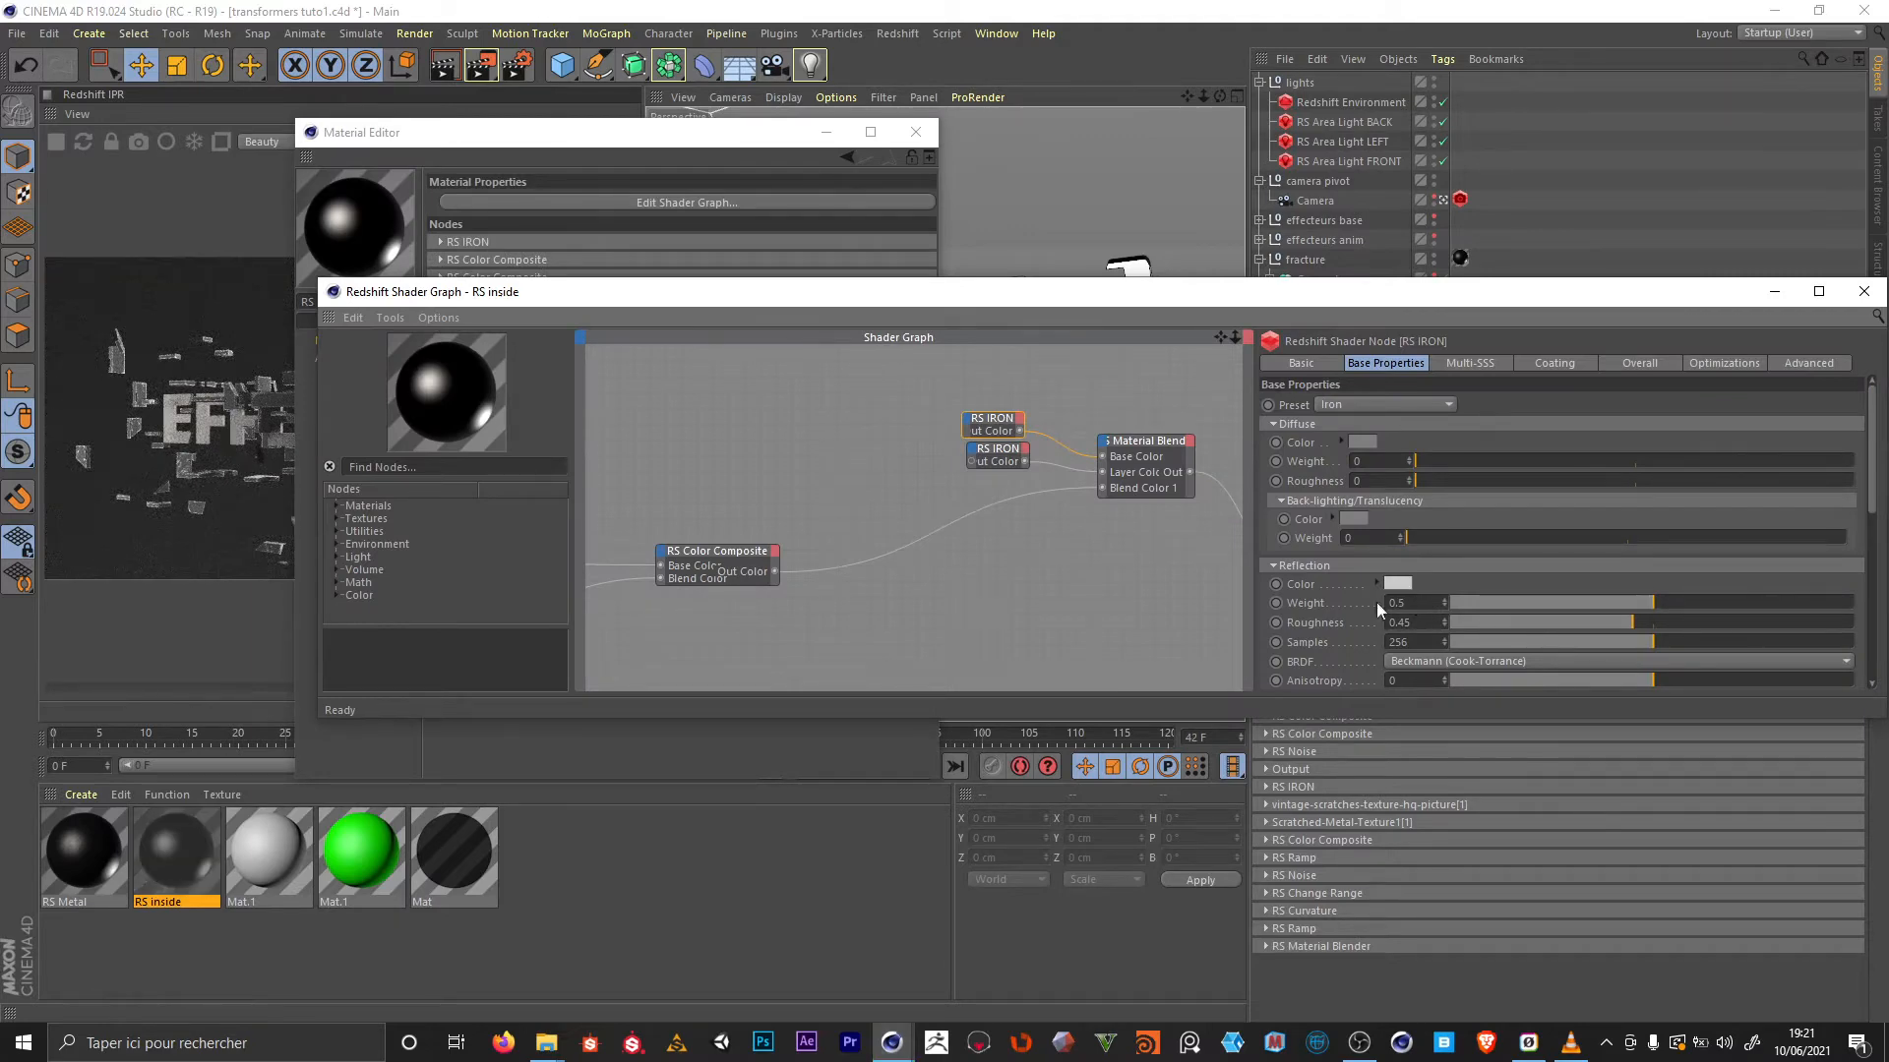
left_click(996, 458)
left_click(1407, 603)
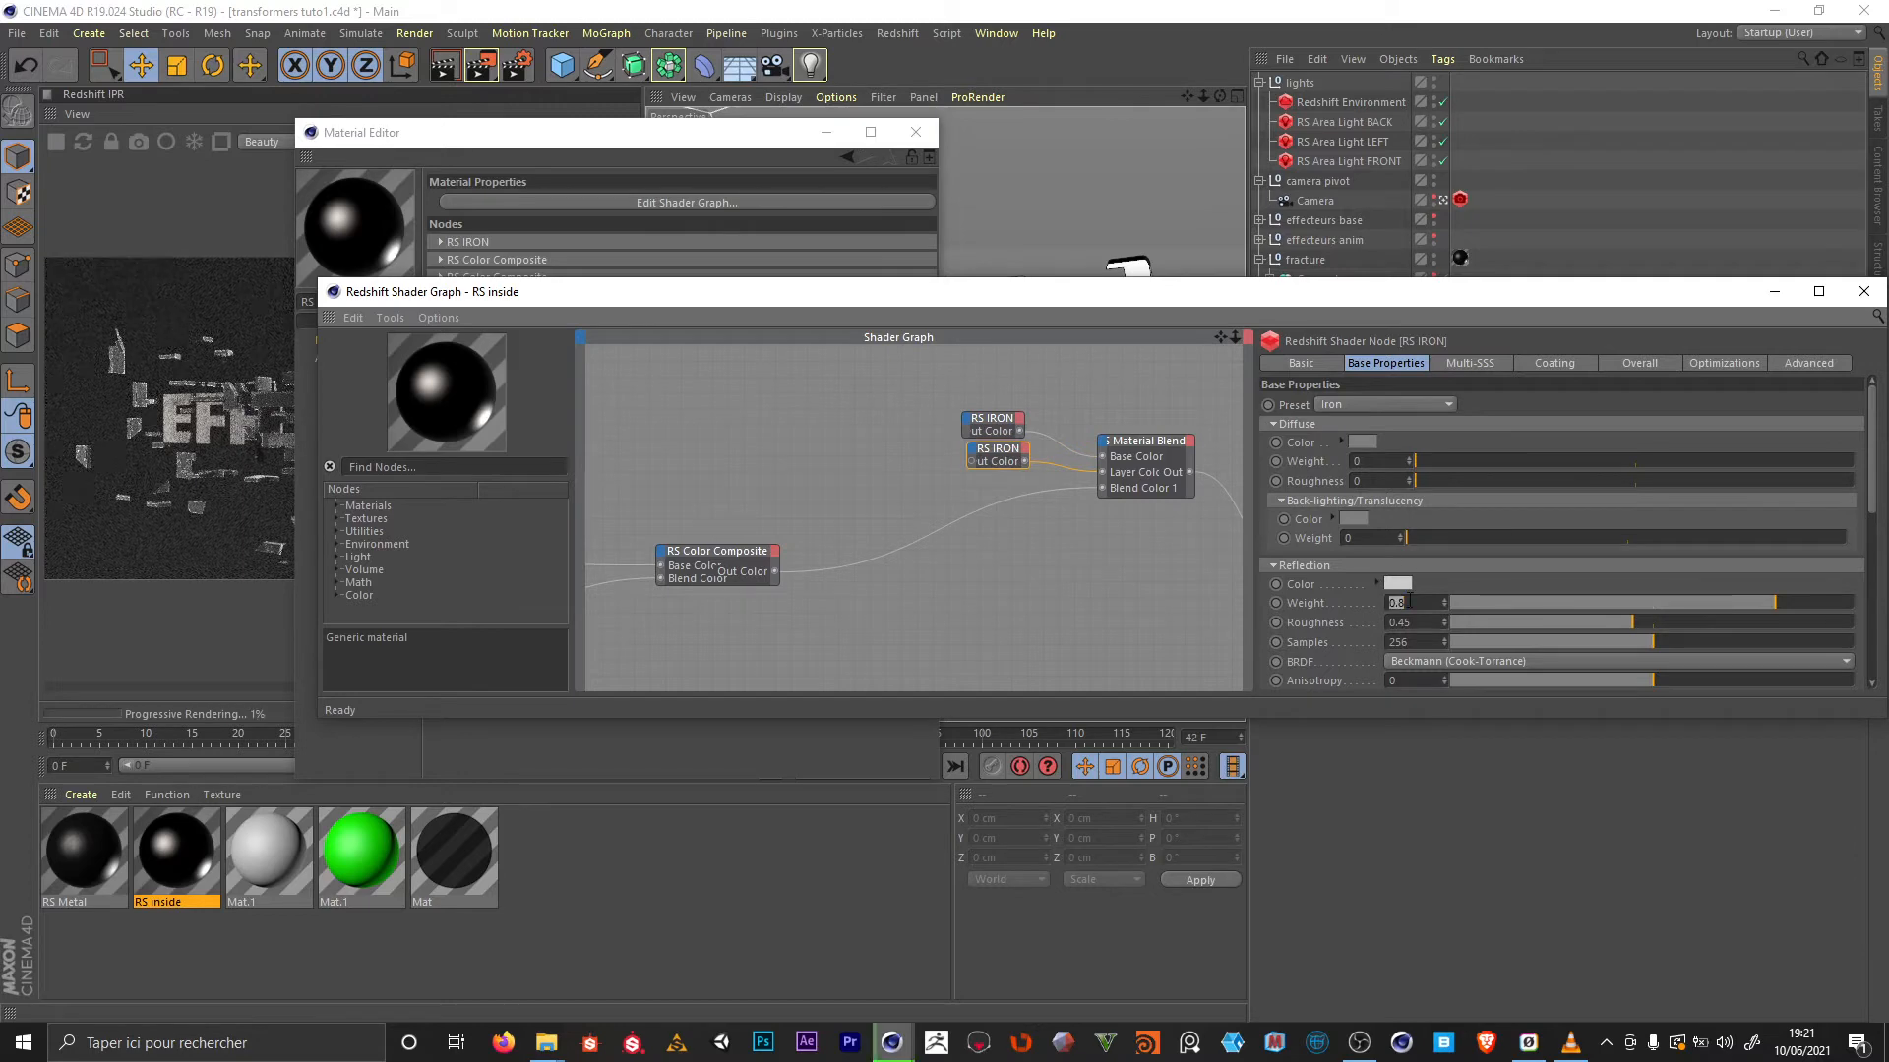
type("0.3")
key("Return")
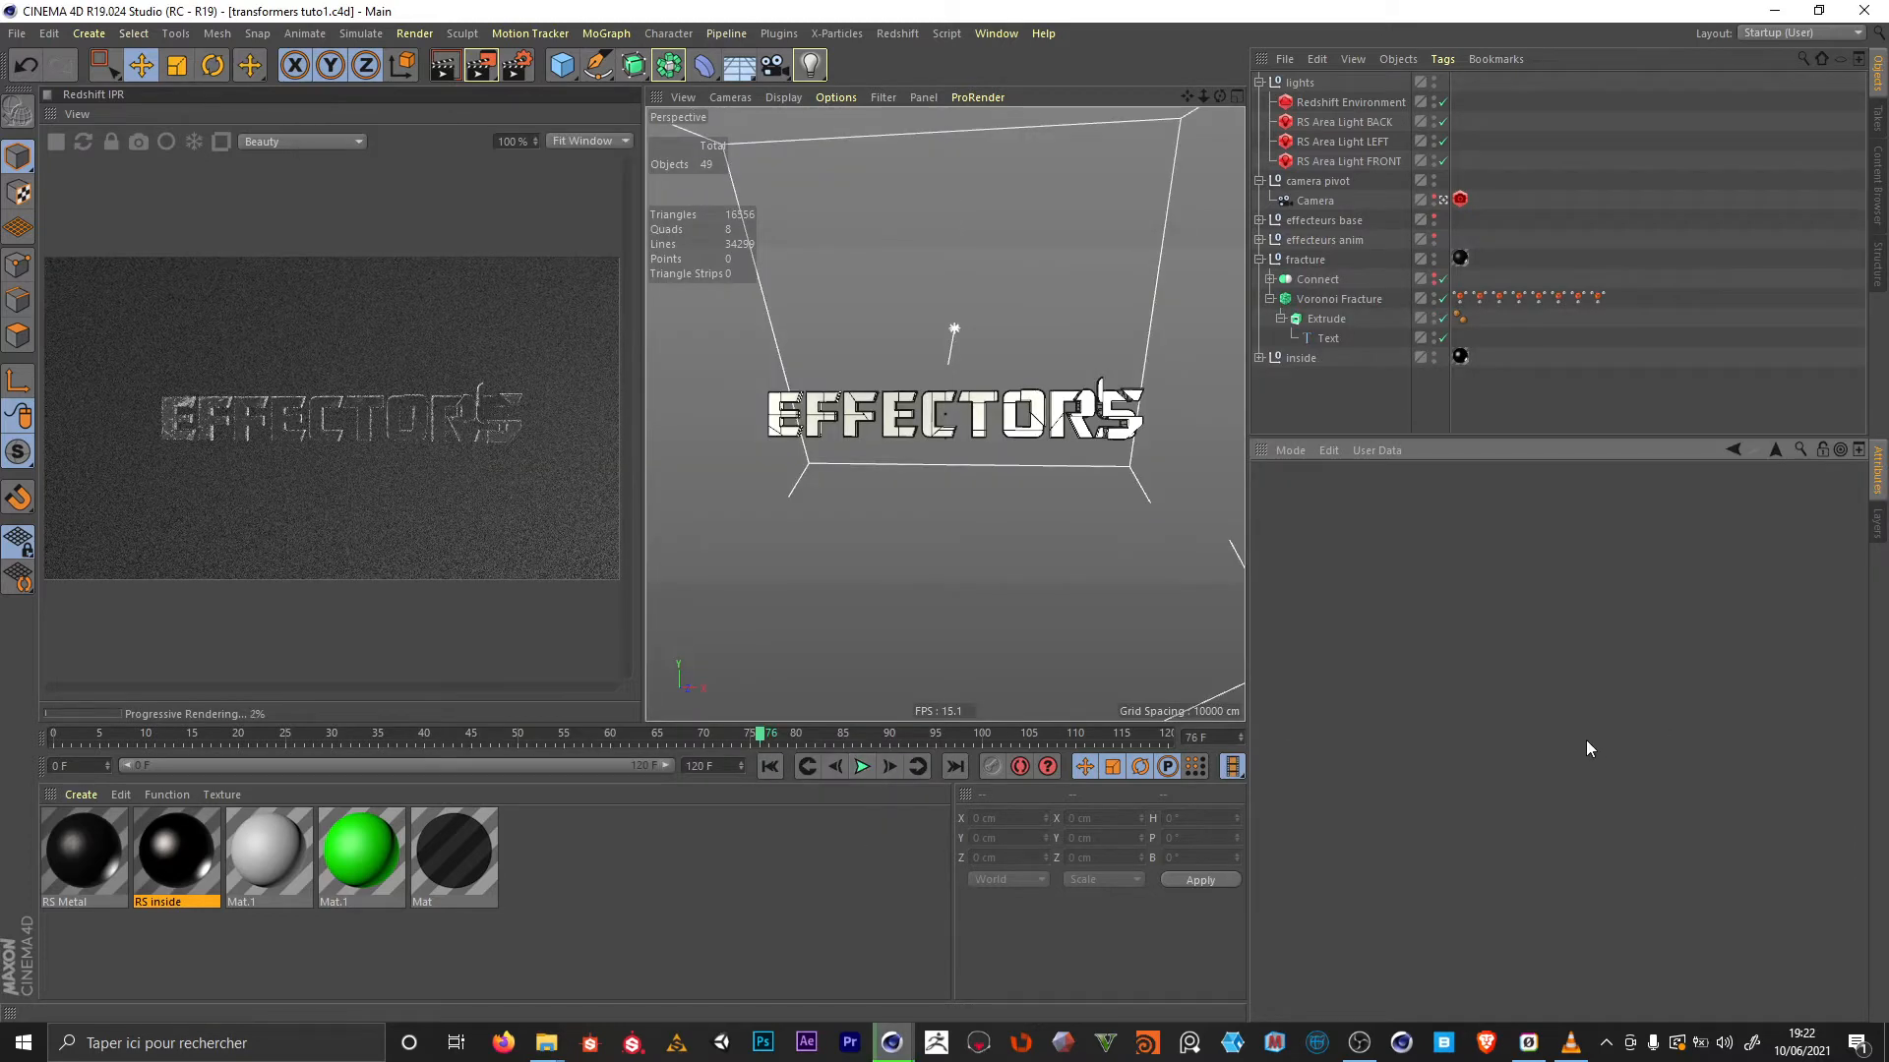
Switch the renderer to Redshift in the render settings and display the Redshift options
left_click(514, 67)
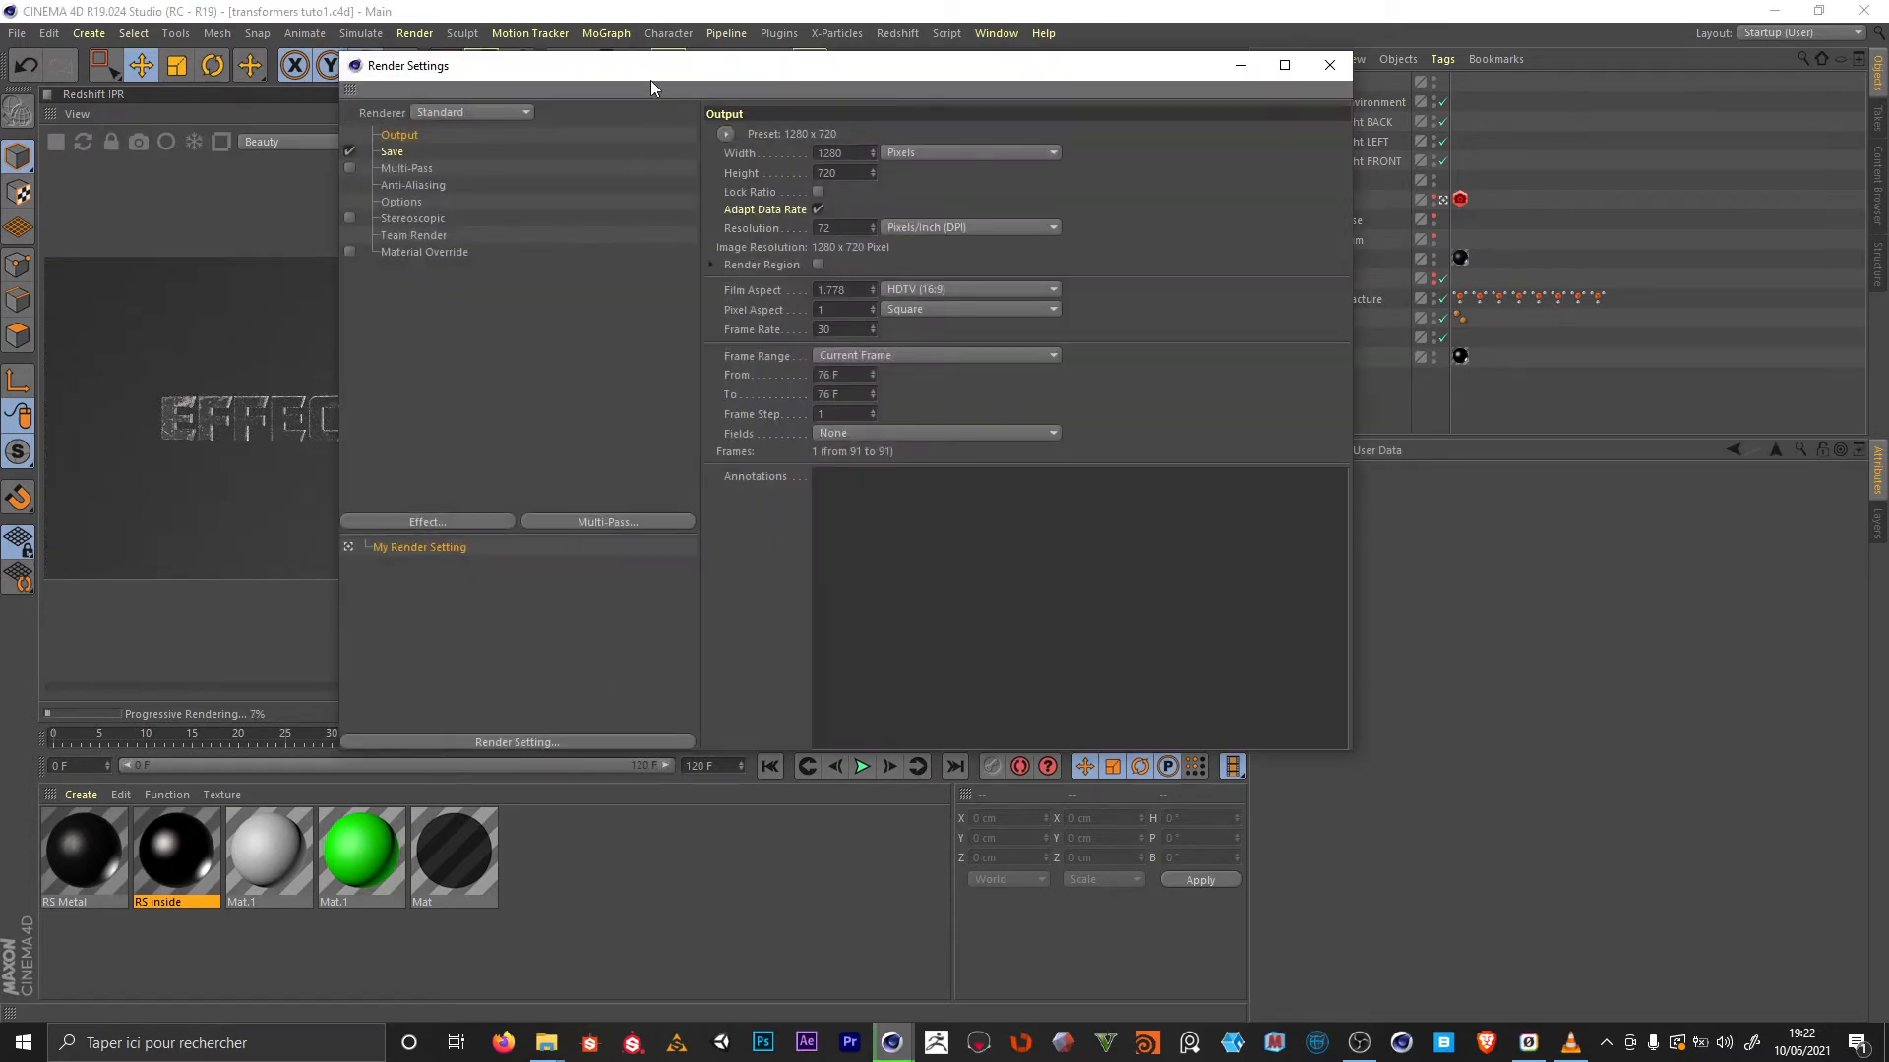
left_click_drag(651, 81, 865, 159)
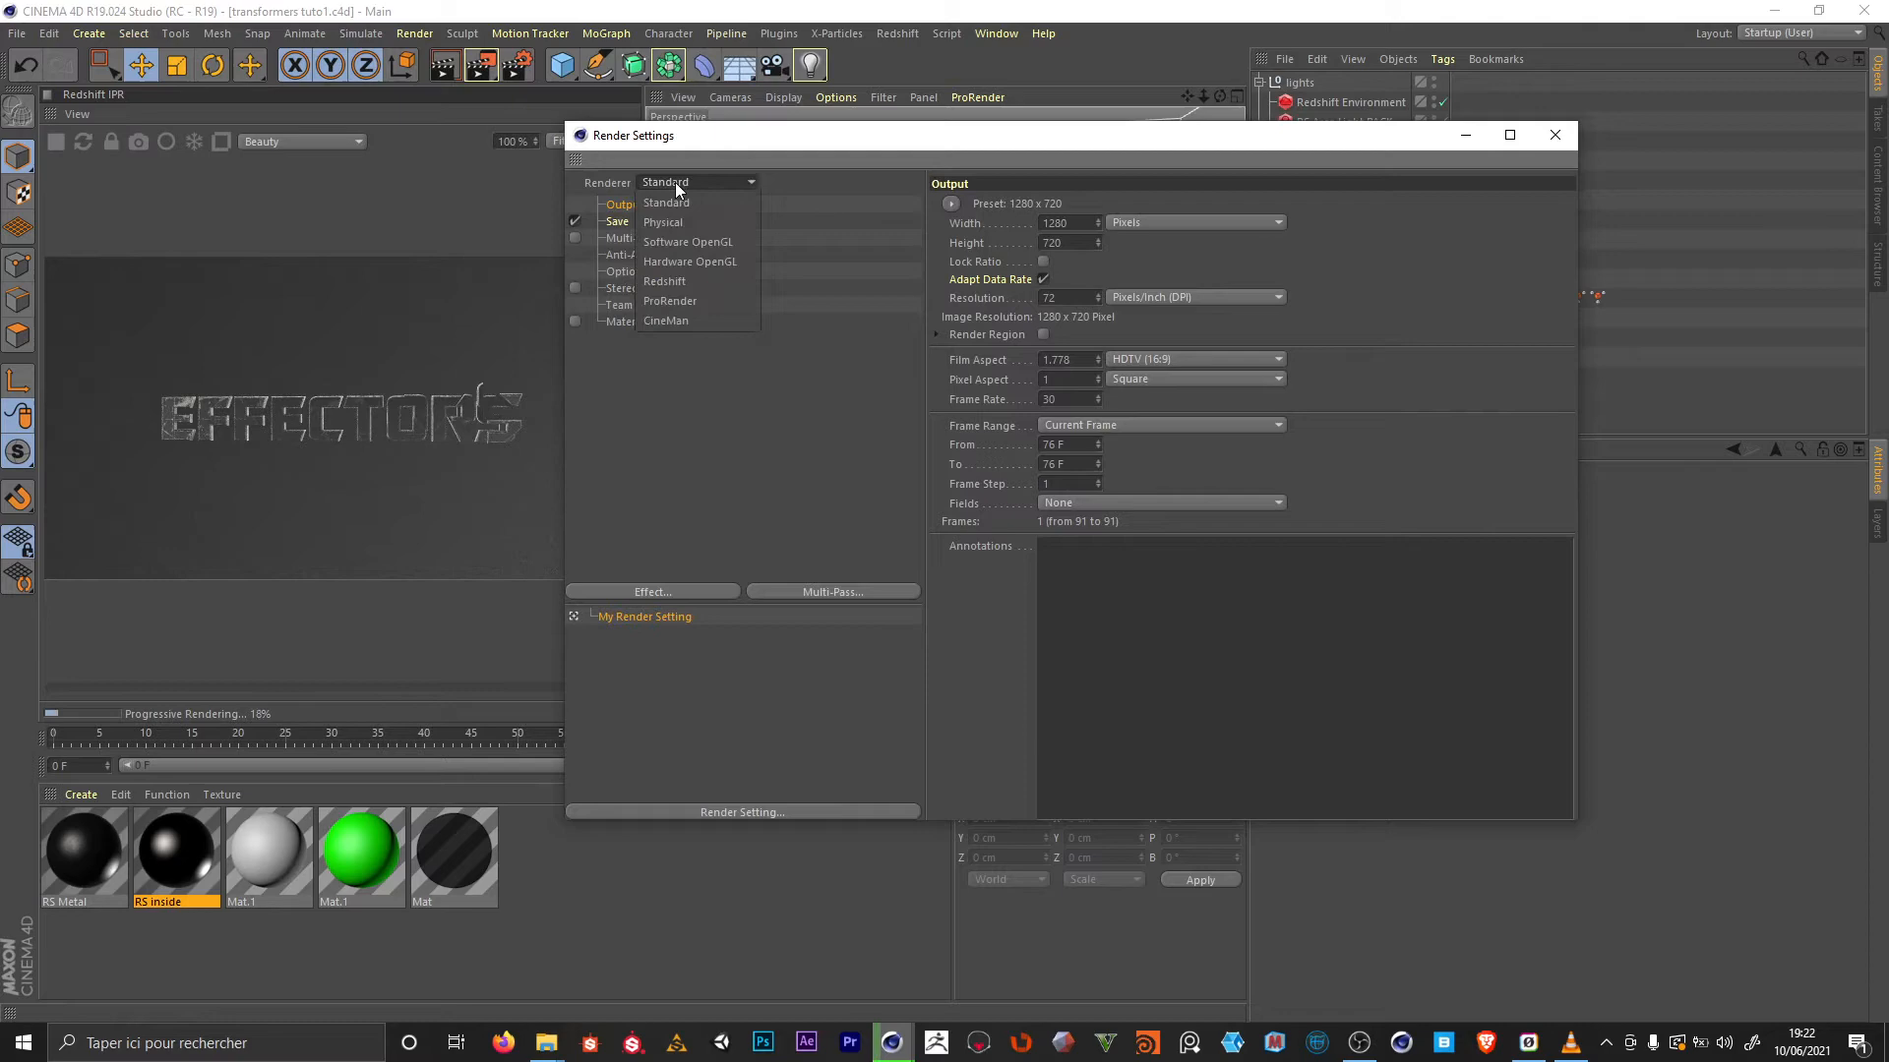
left_click(664, 281)
left_click(630, 256)
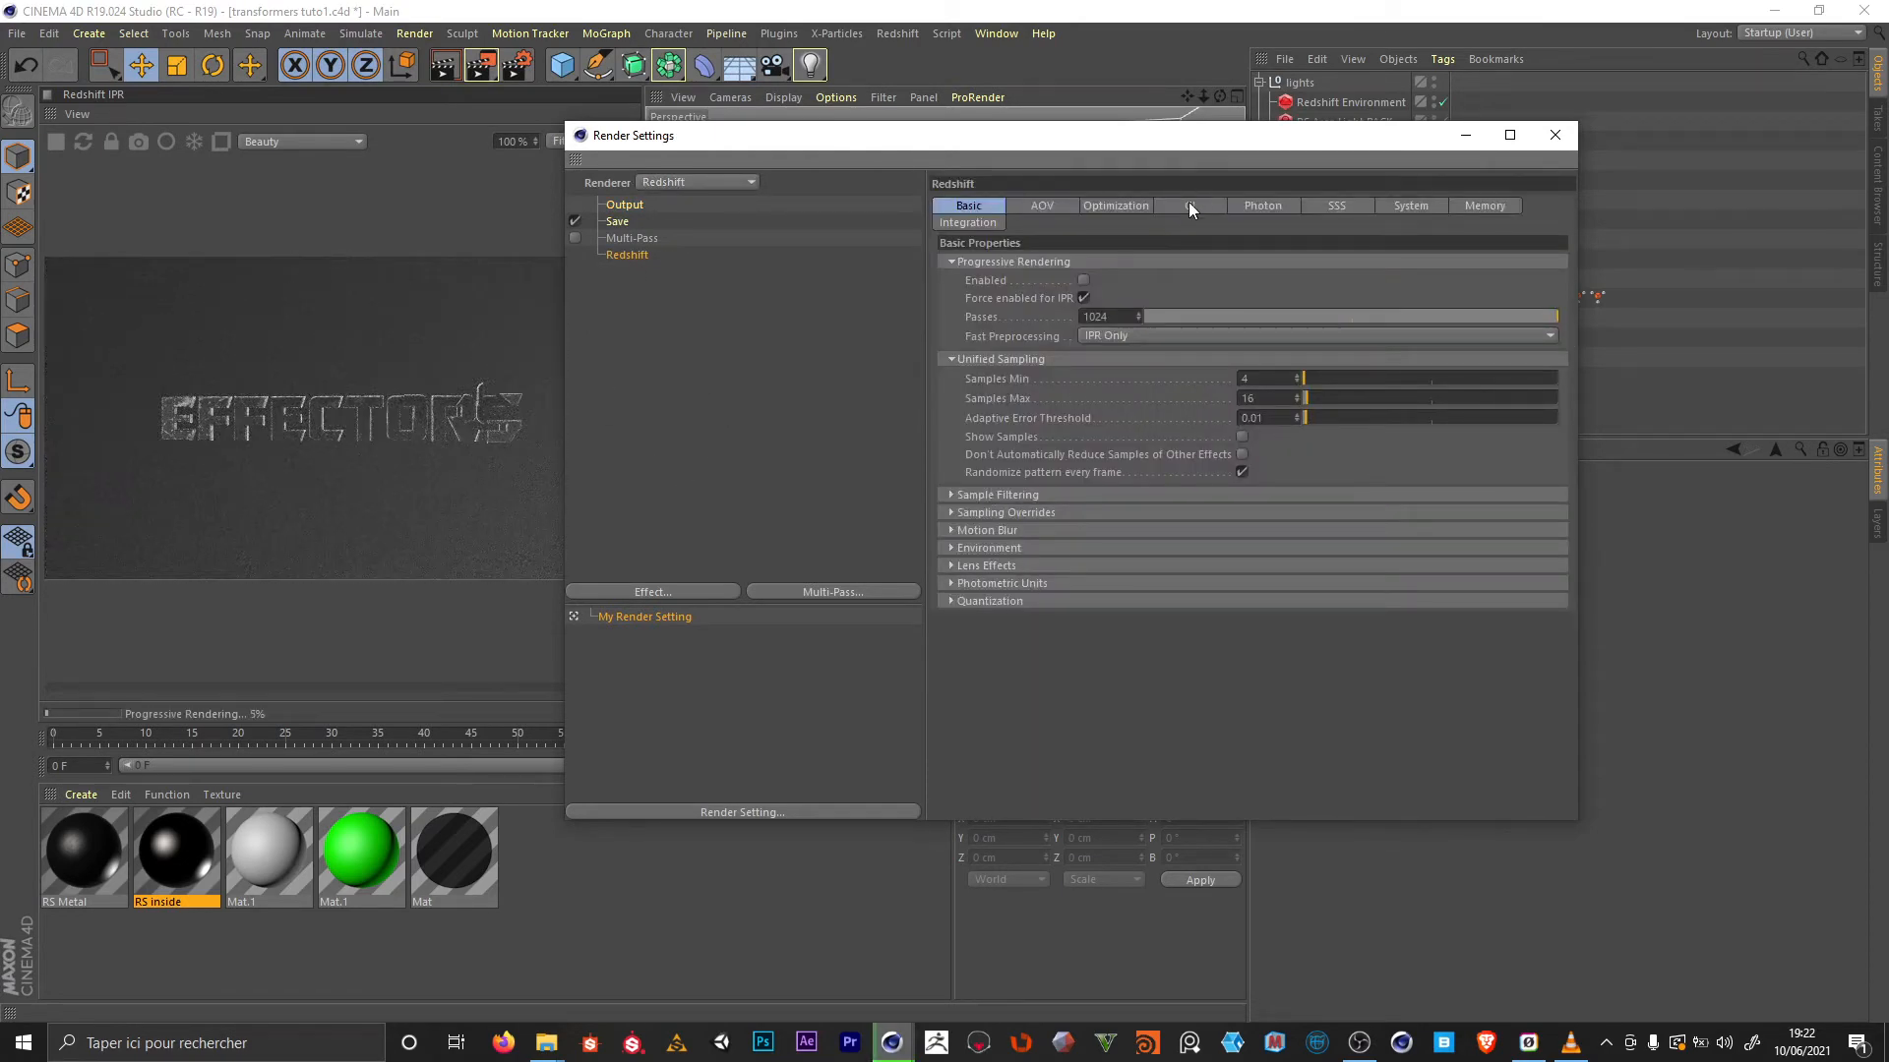
Enable motion blur in the Redshift render settings and move the settings window clear of the main view
left_click(962, 533)
left_click(1100, 549)
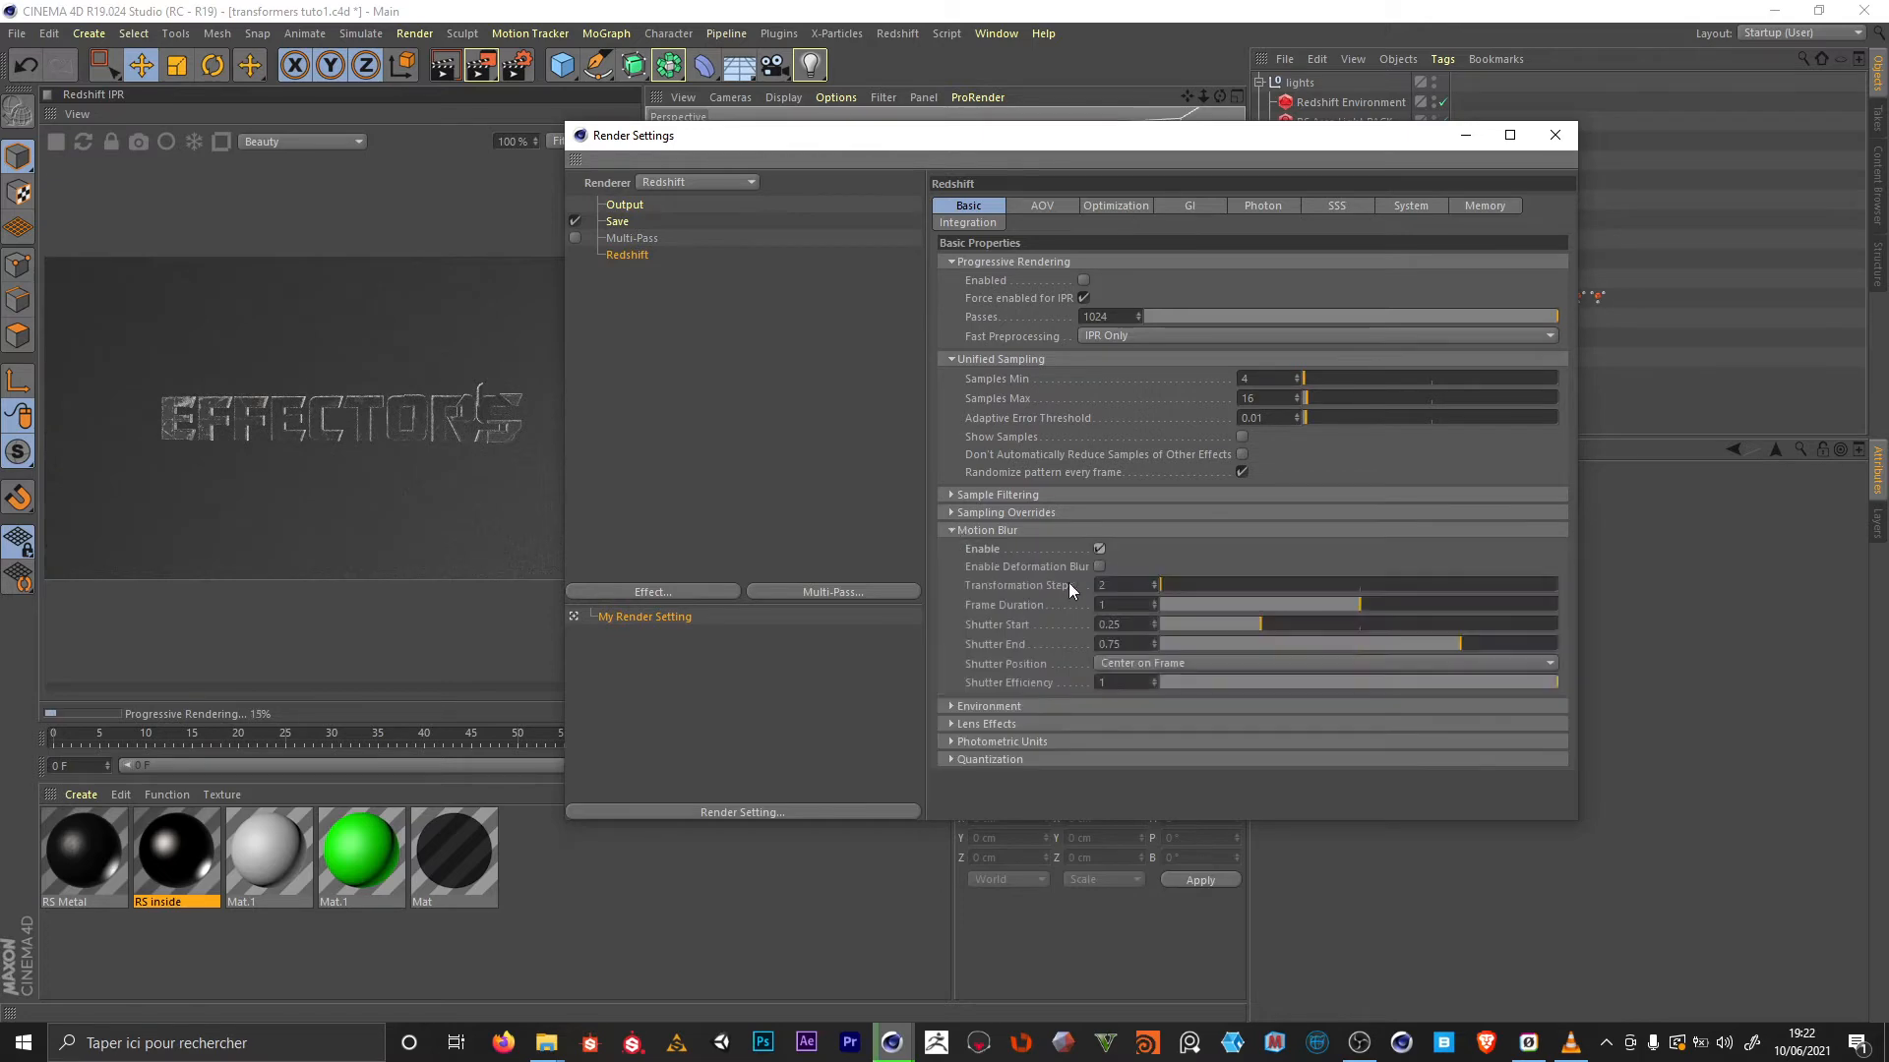
left_click_drag(1015, 139, 1098, 611)
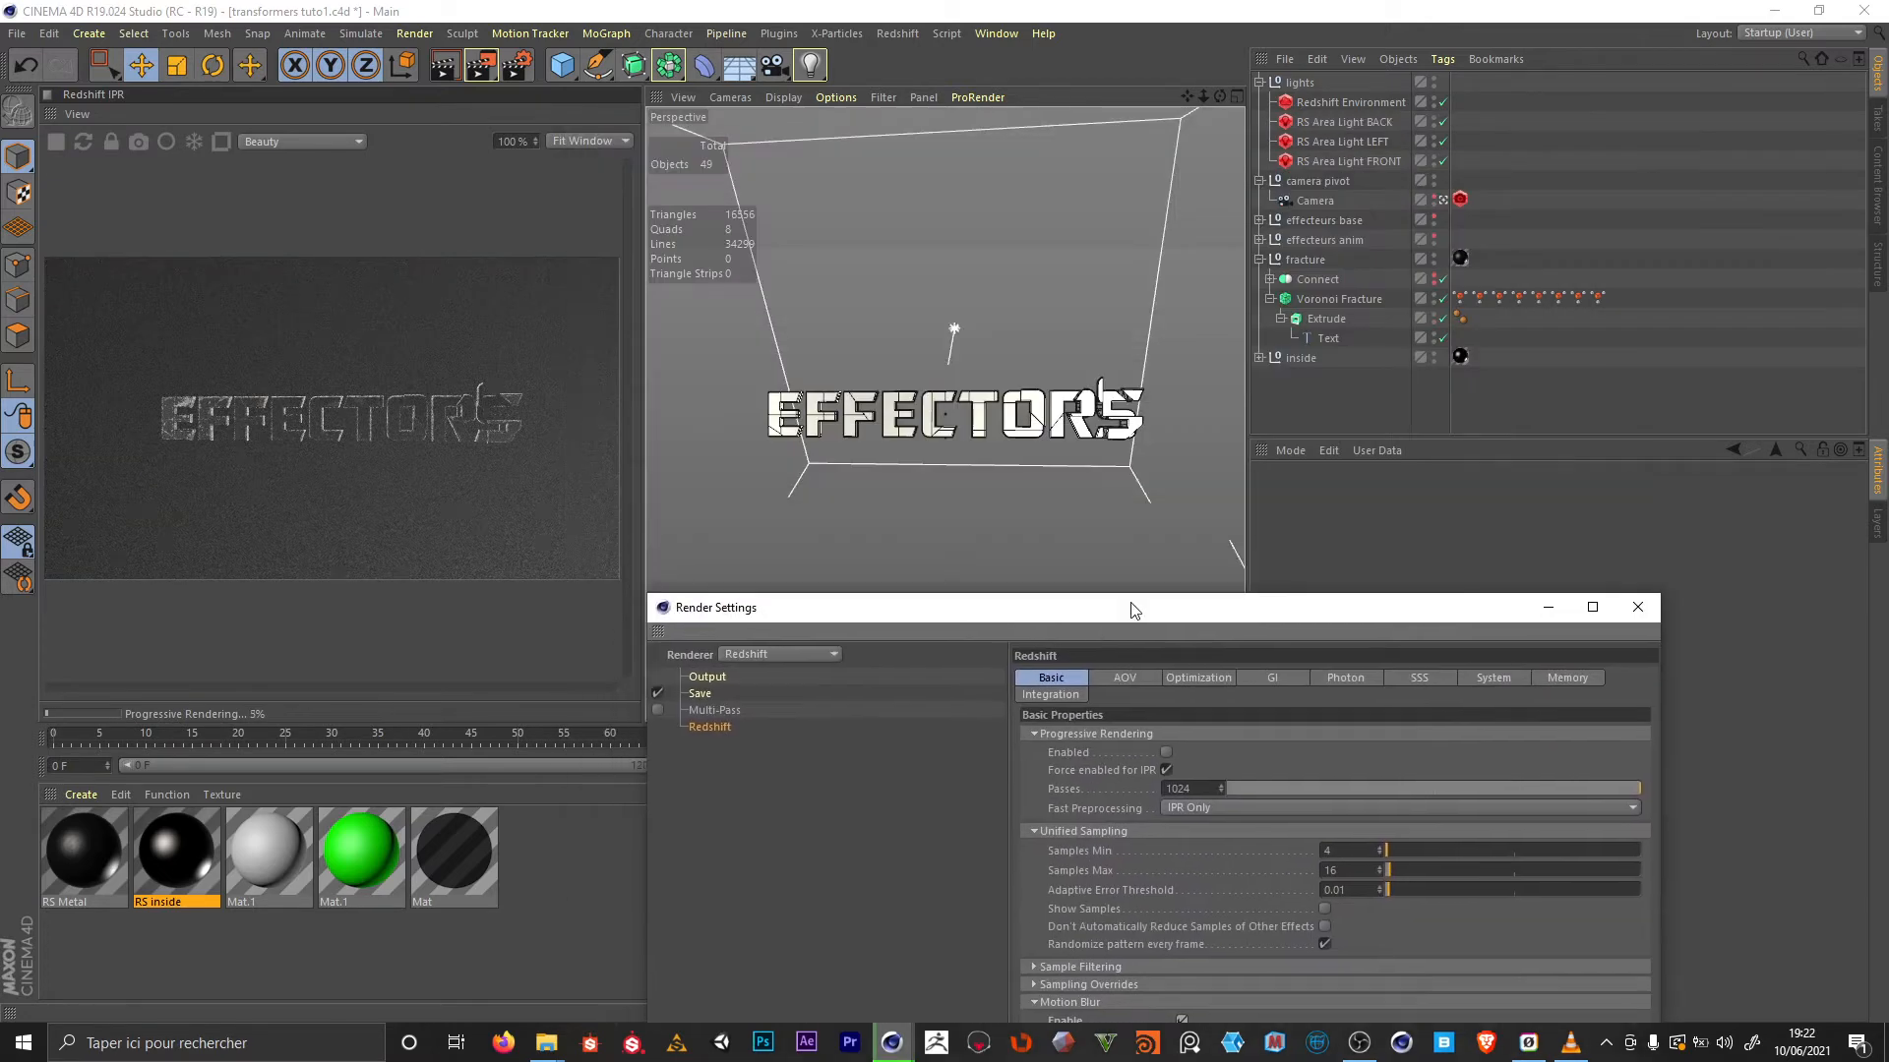
Open the Redshift RenderView, start a live render of the scene and move the window off the start of the timeline
left_click(897, 33)
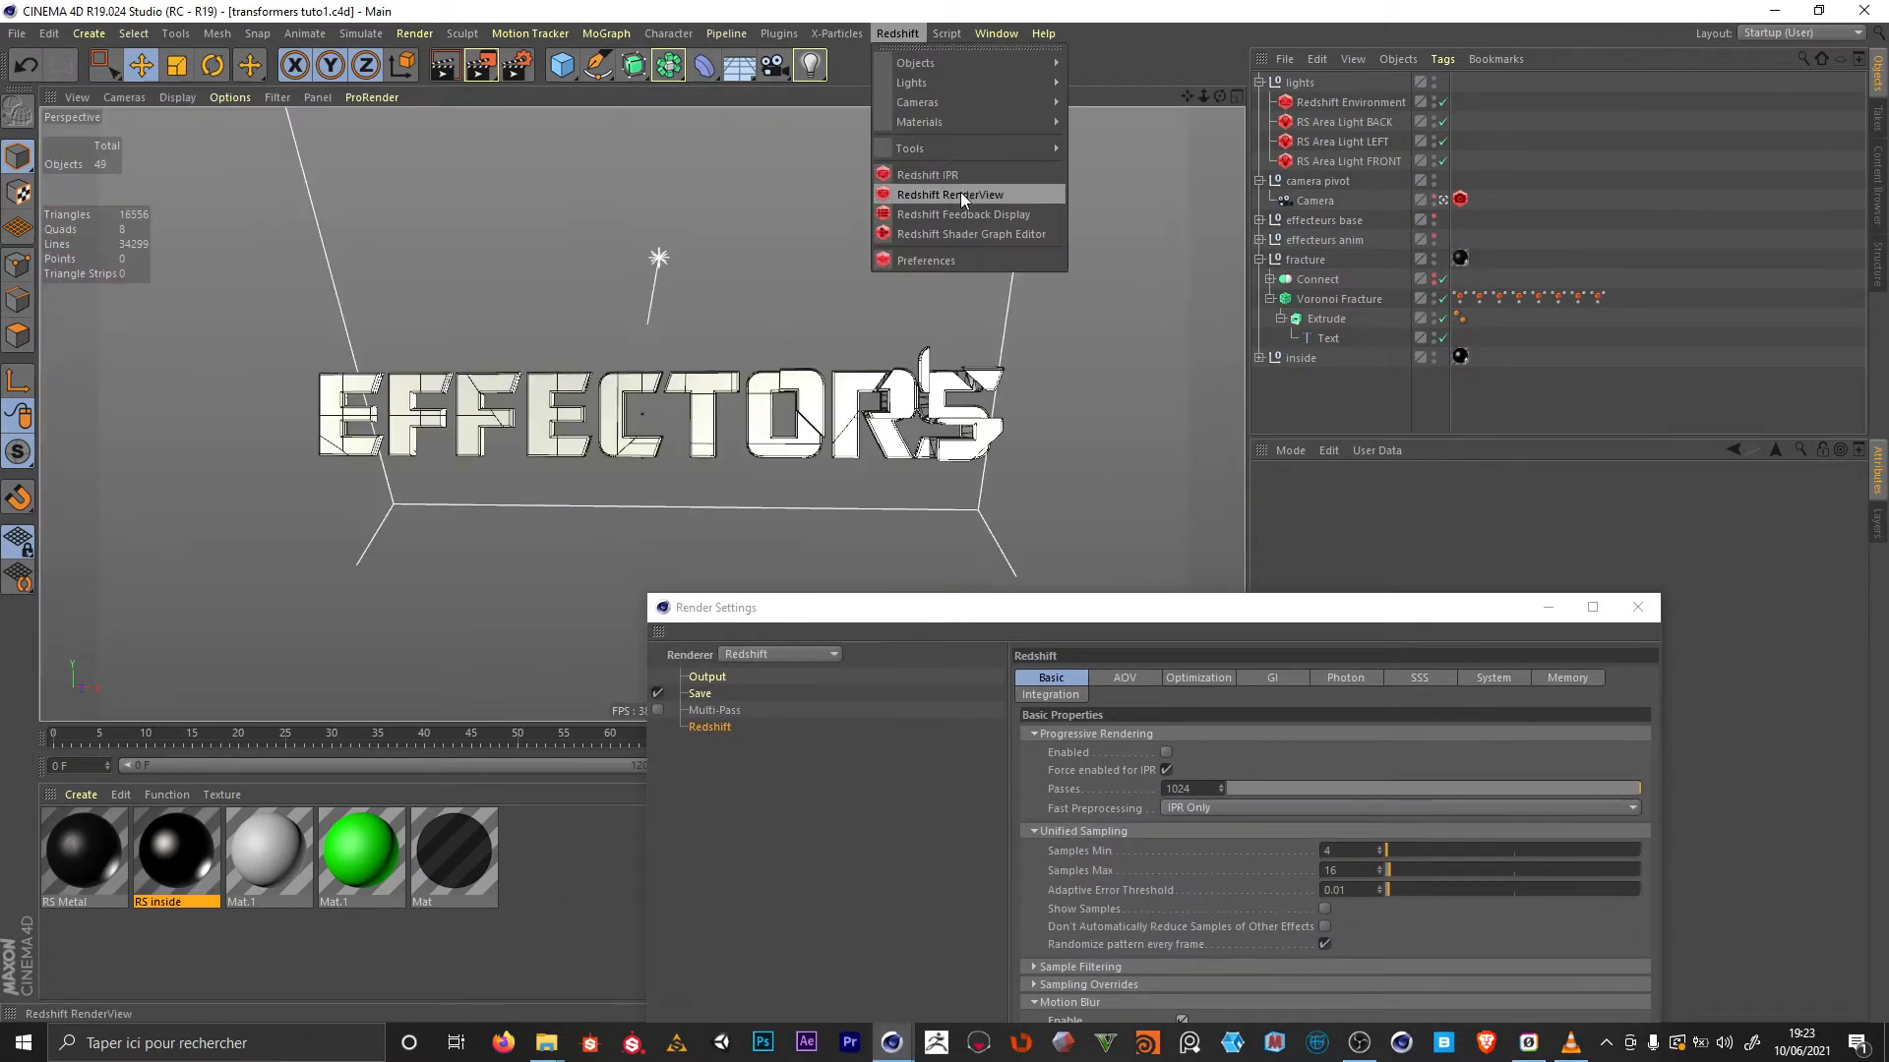
left_click(961, 194)
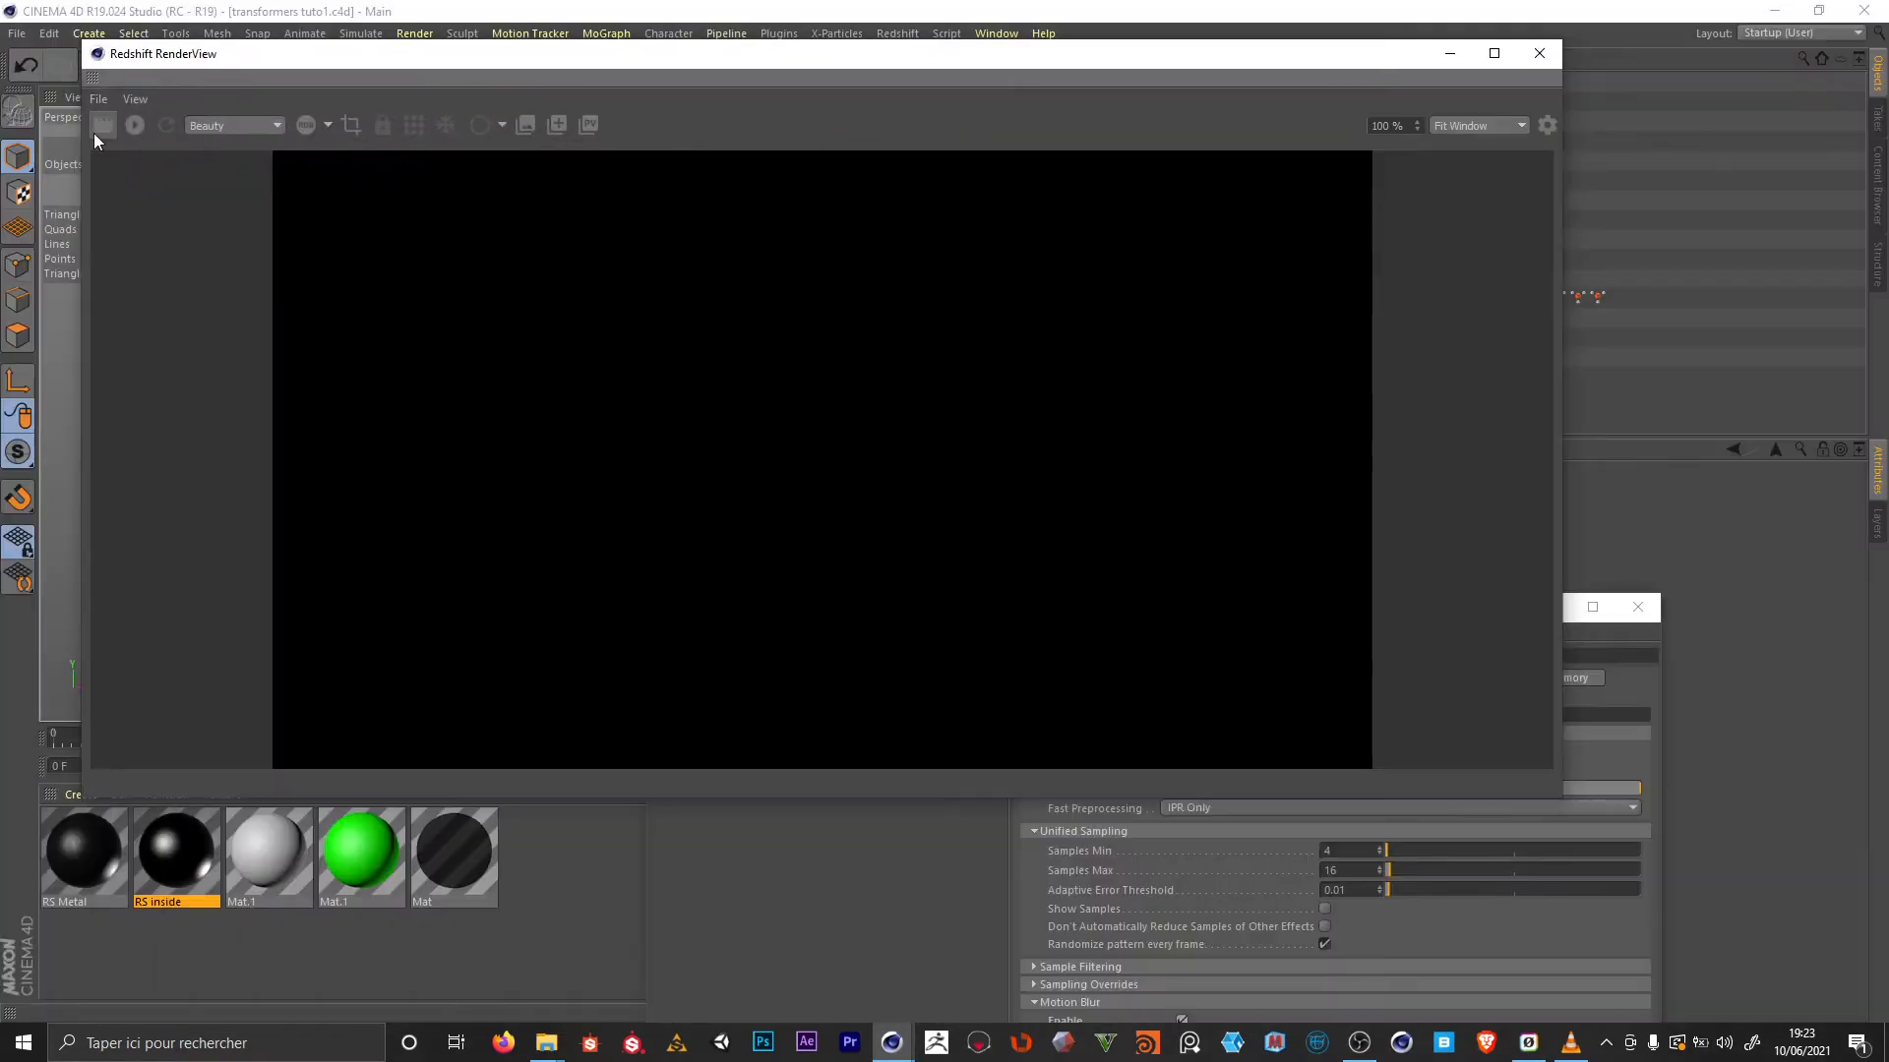
left_click(132, 124)
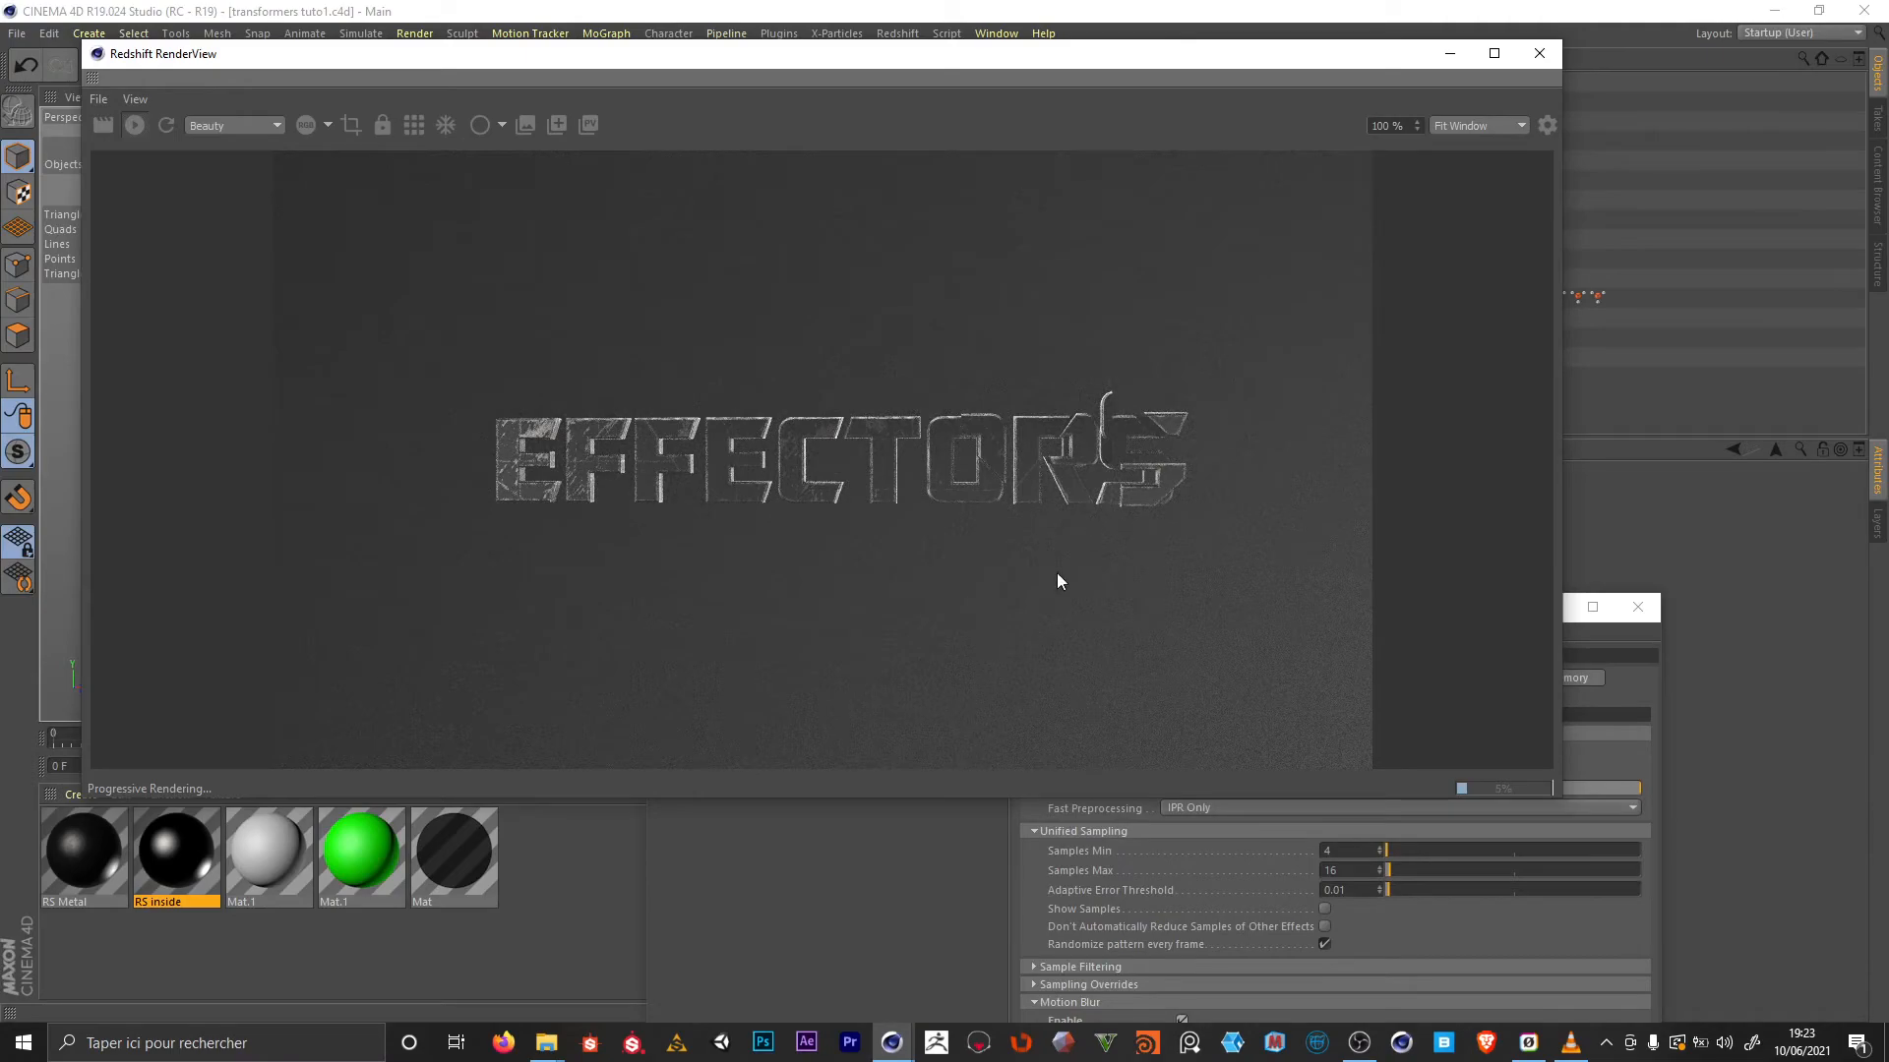
left_click_drag(334, 86, 686, 88)
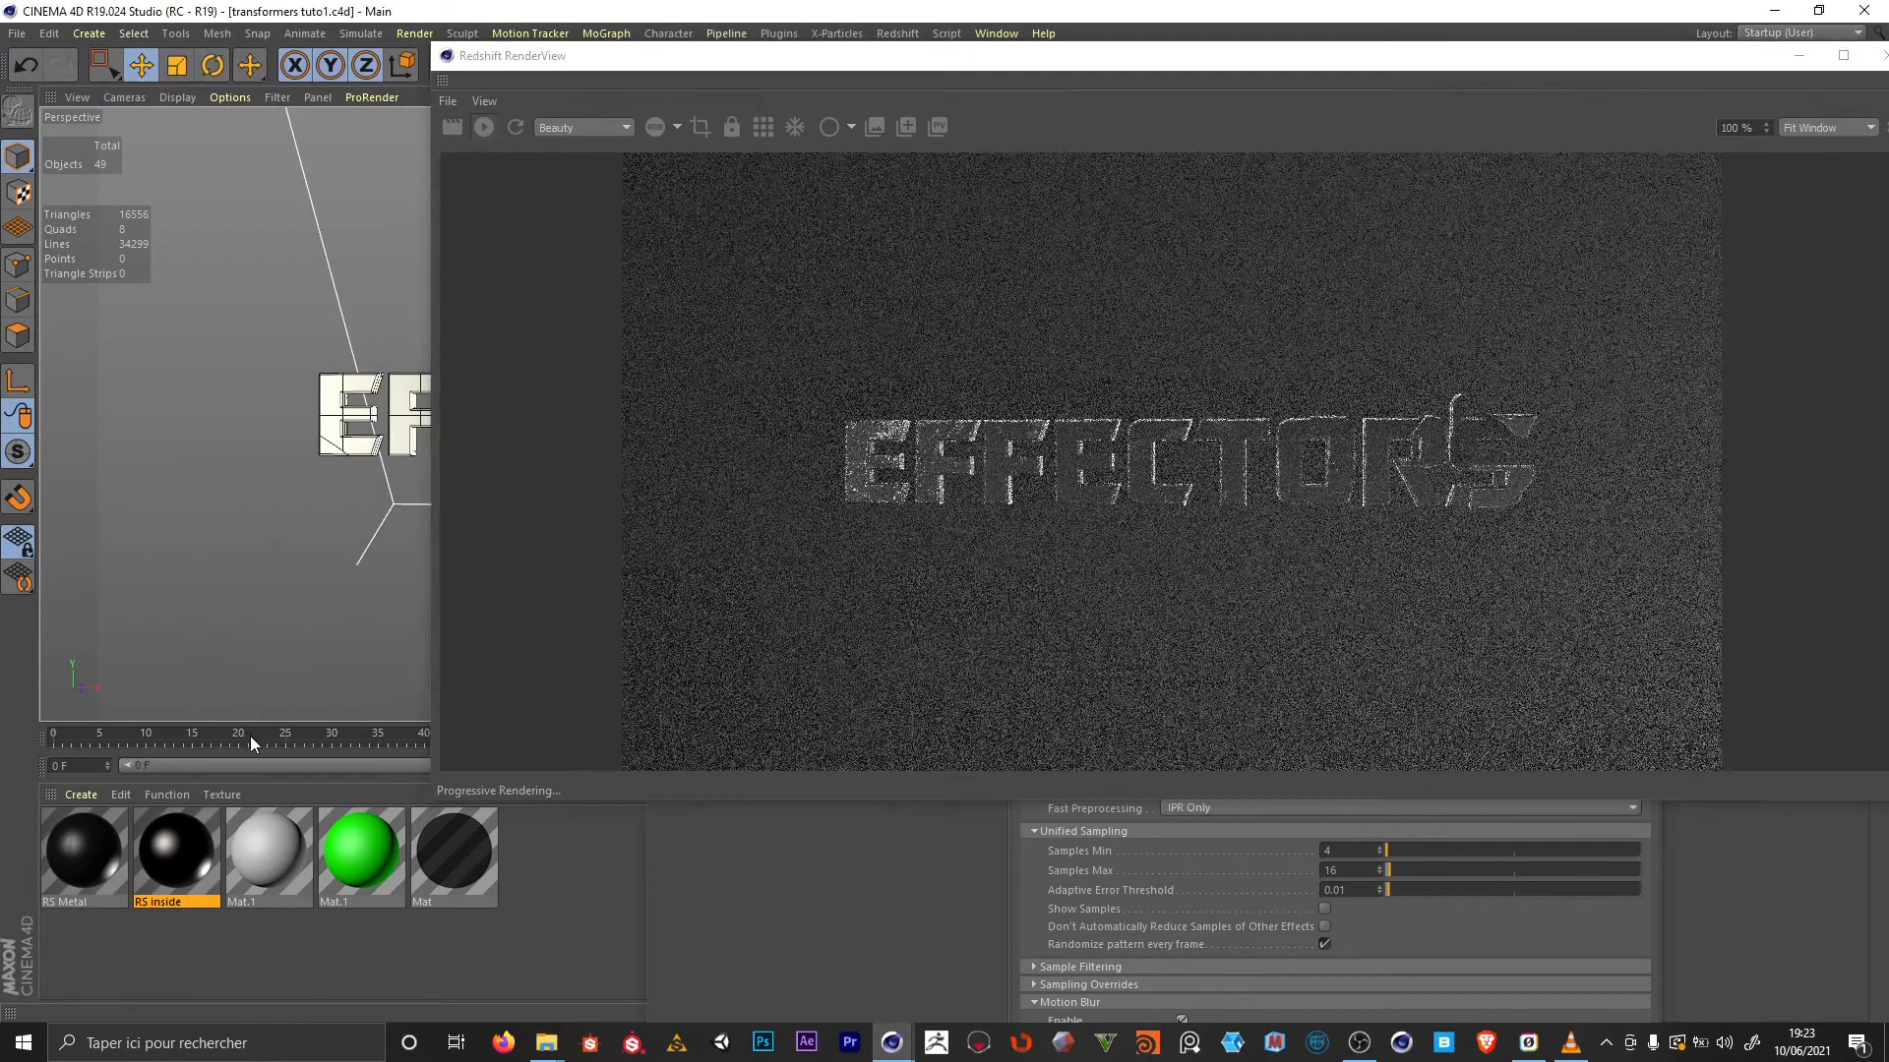
Go to frame 17, disable the Redshift camera's bokeh and render the frame in the RenderView
left_click_drag(250, 736, 211, 736)
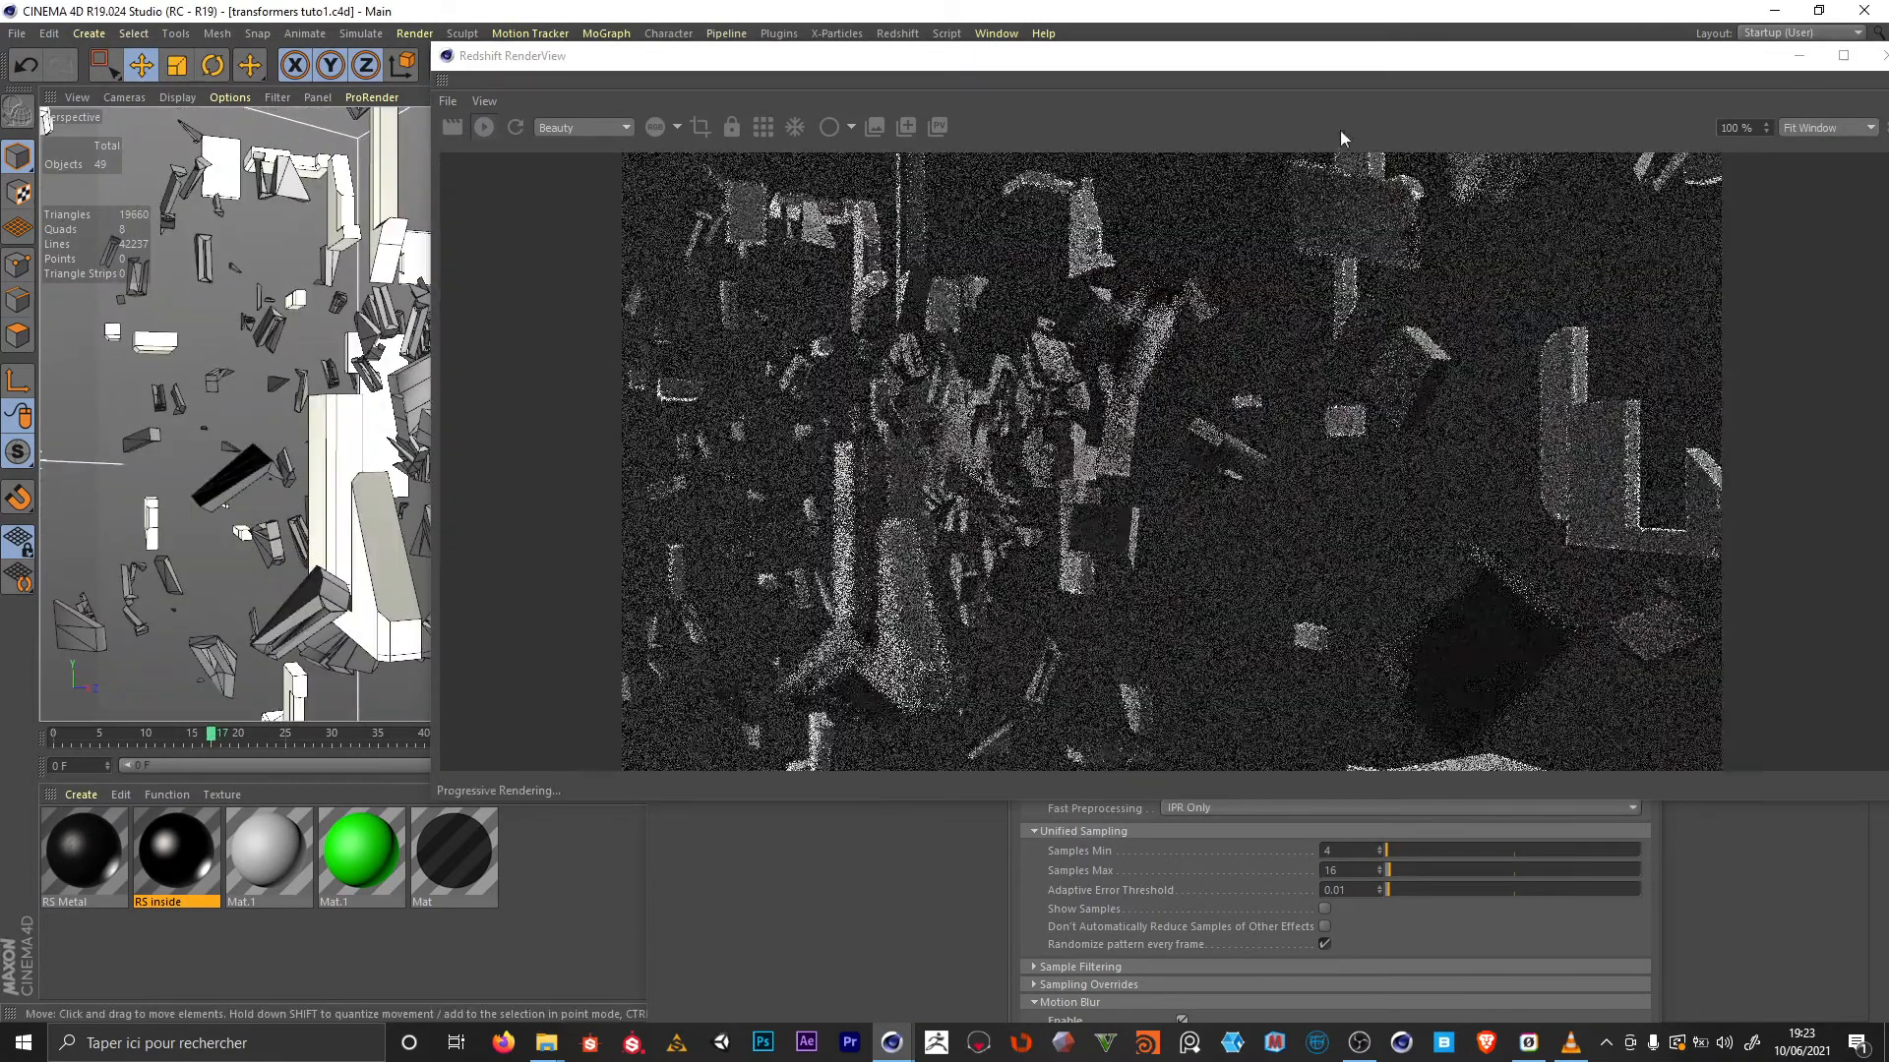
left_click_drag(1382, 61, 630, 56)
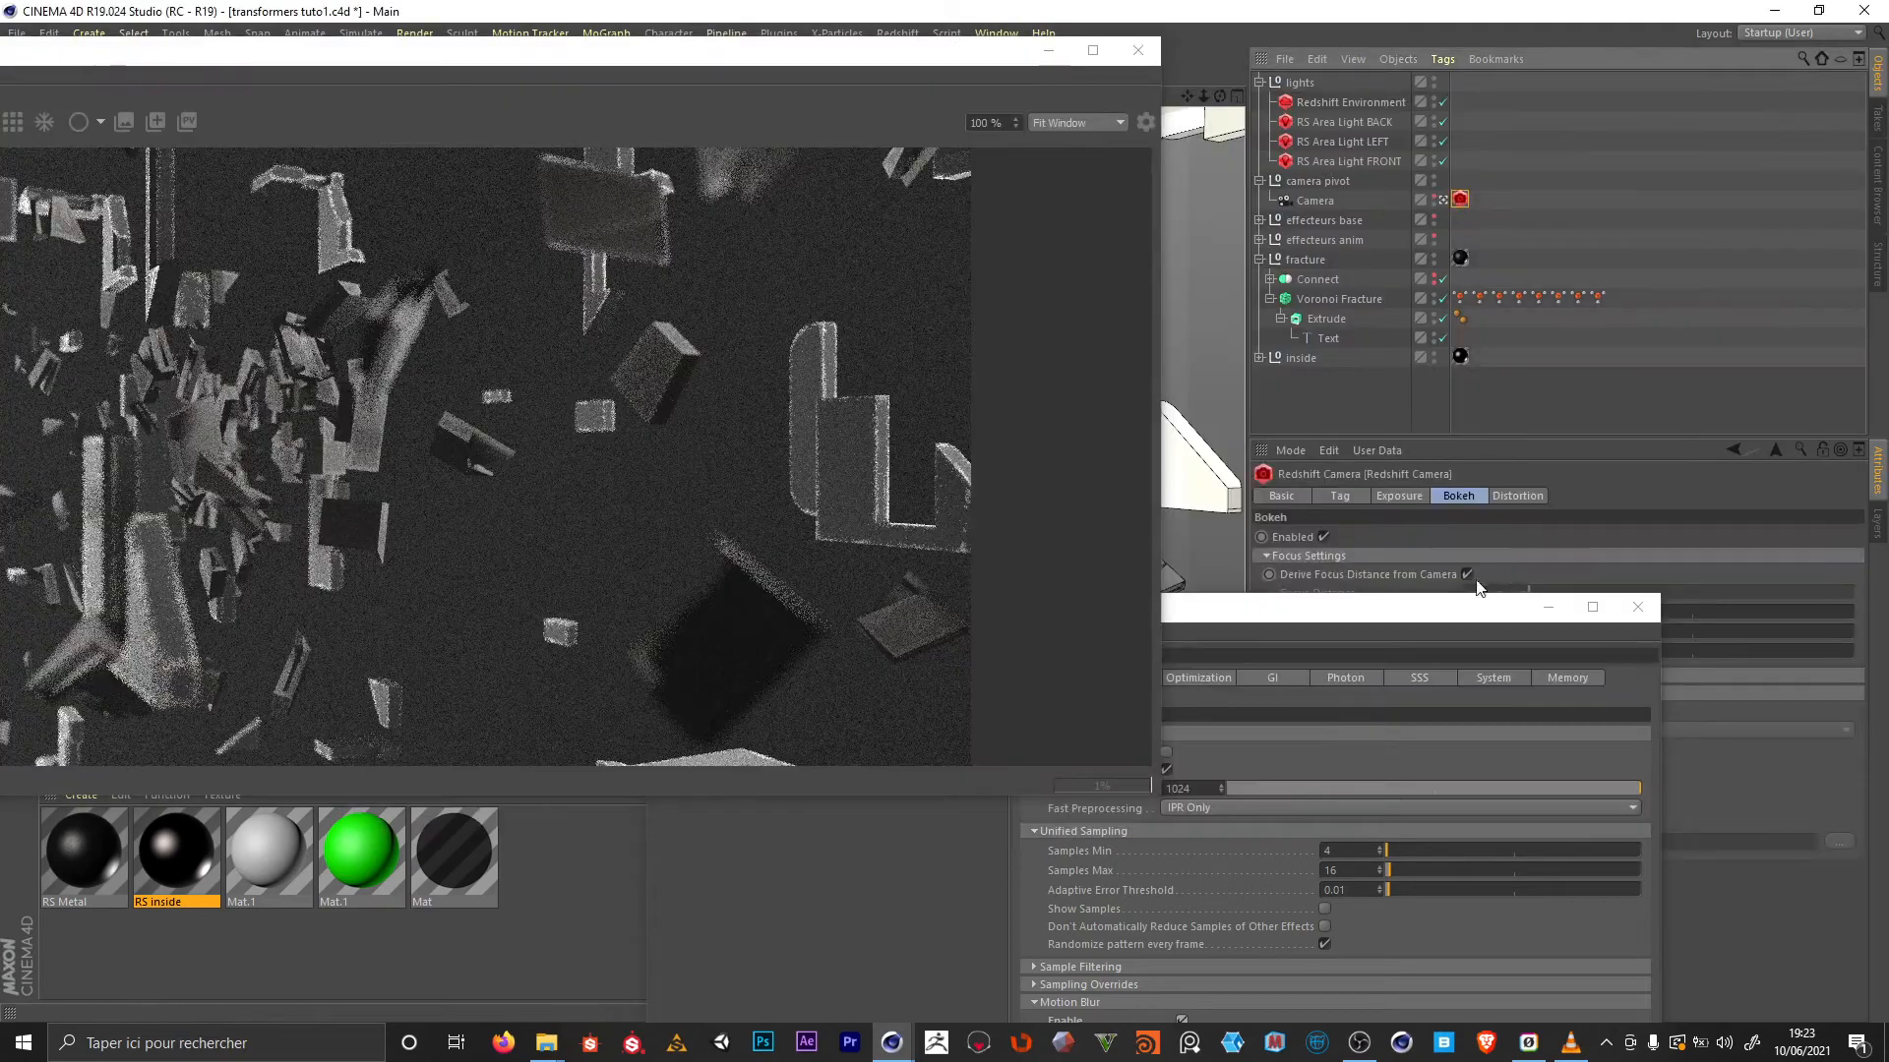
key("ctrl+b")
left_click(1323, 536)
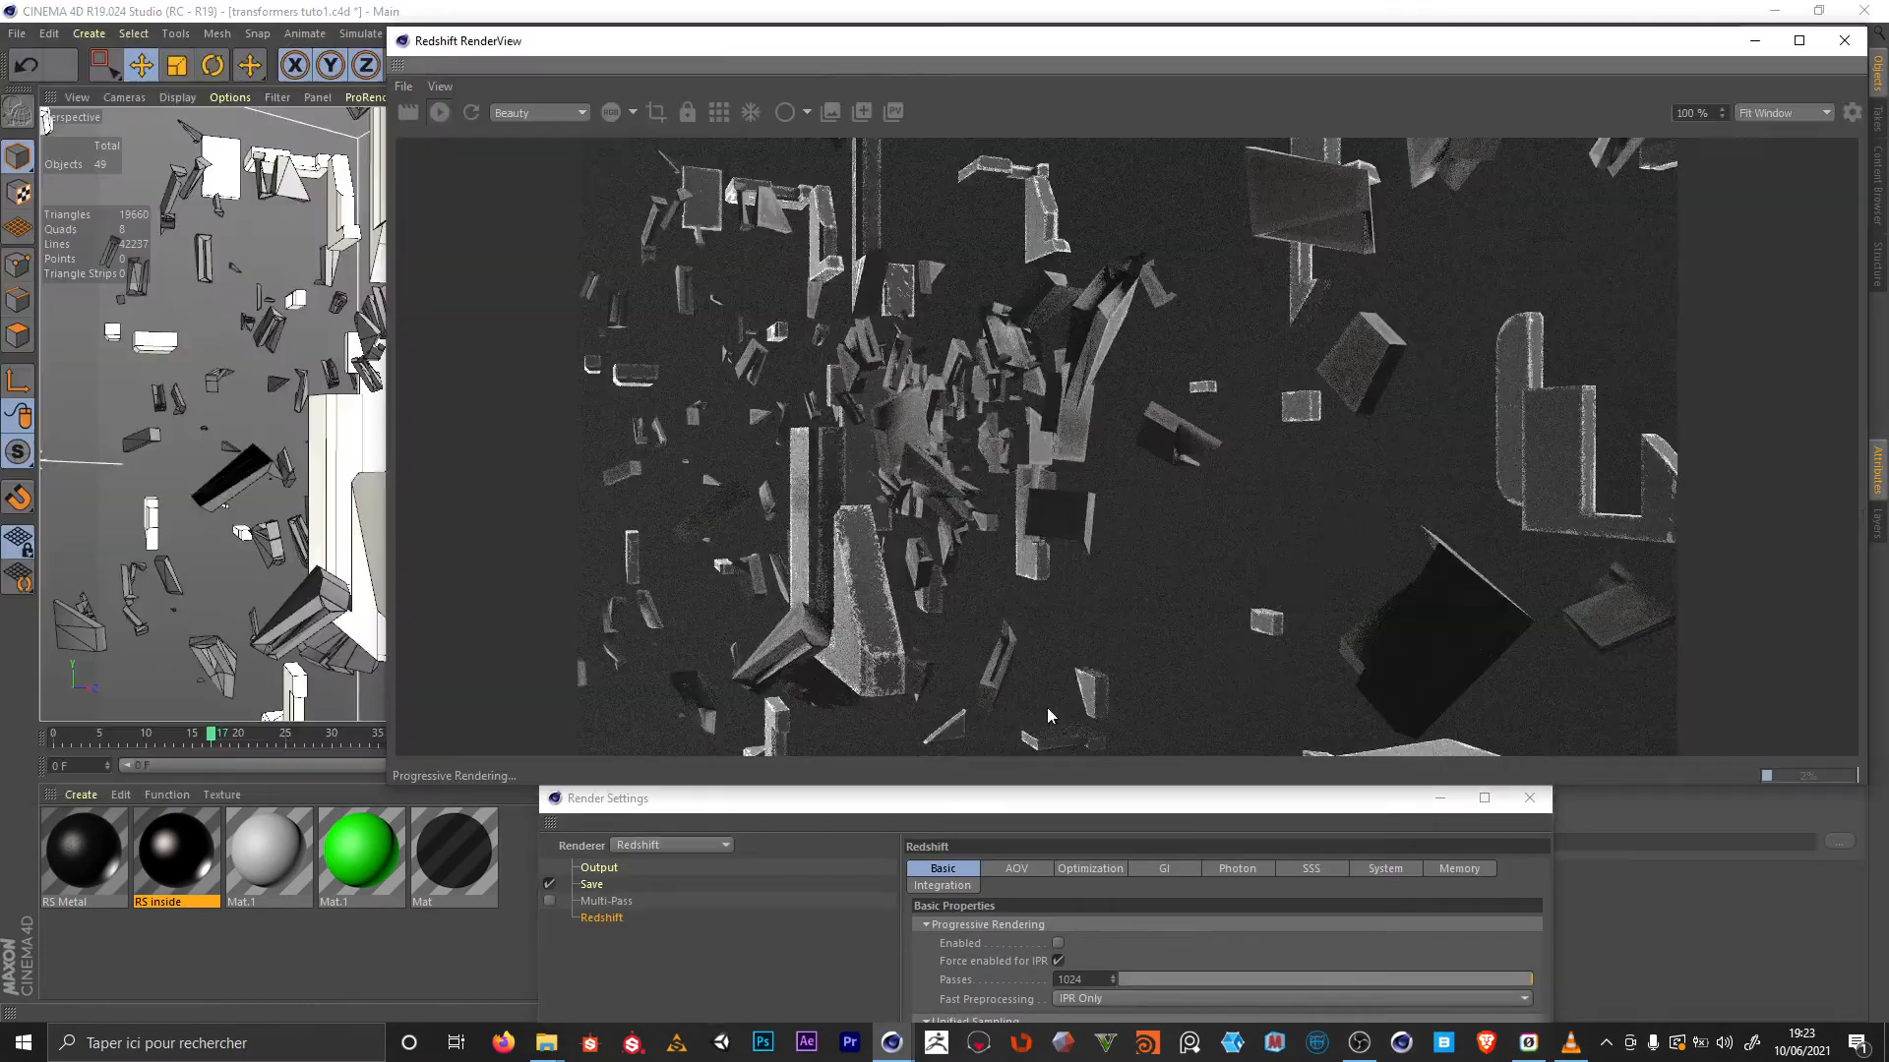
left_click(409, 114)
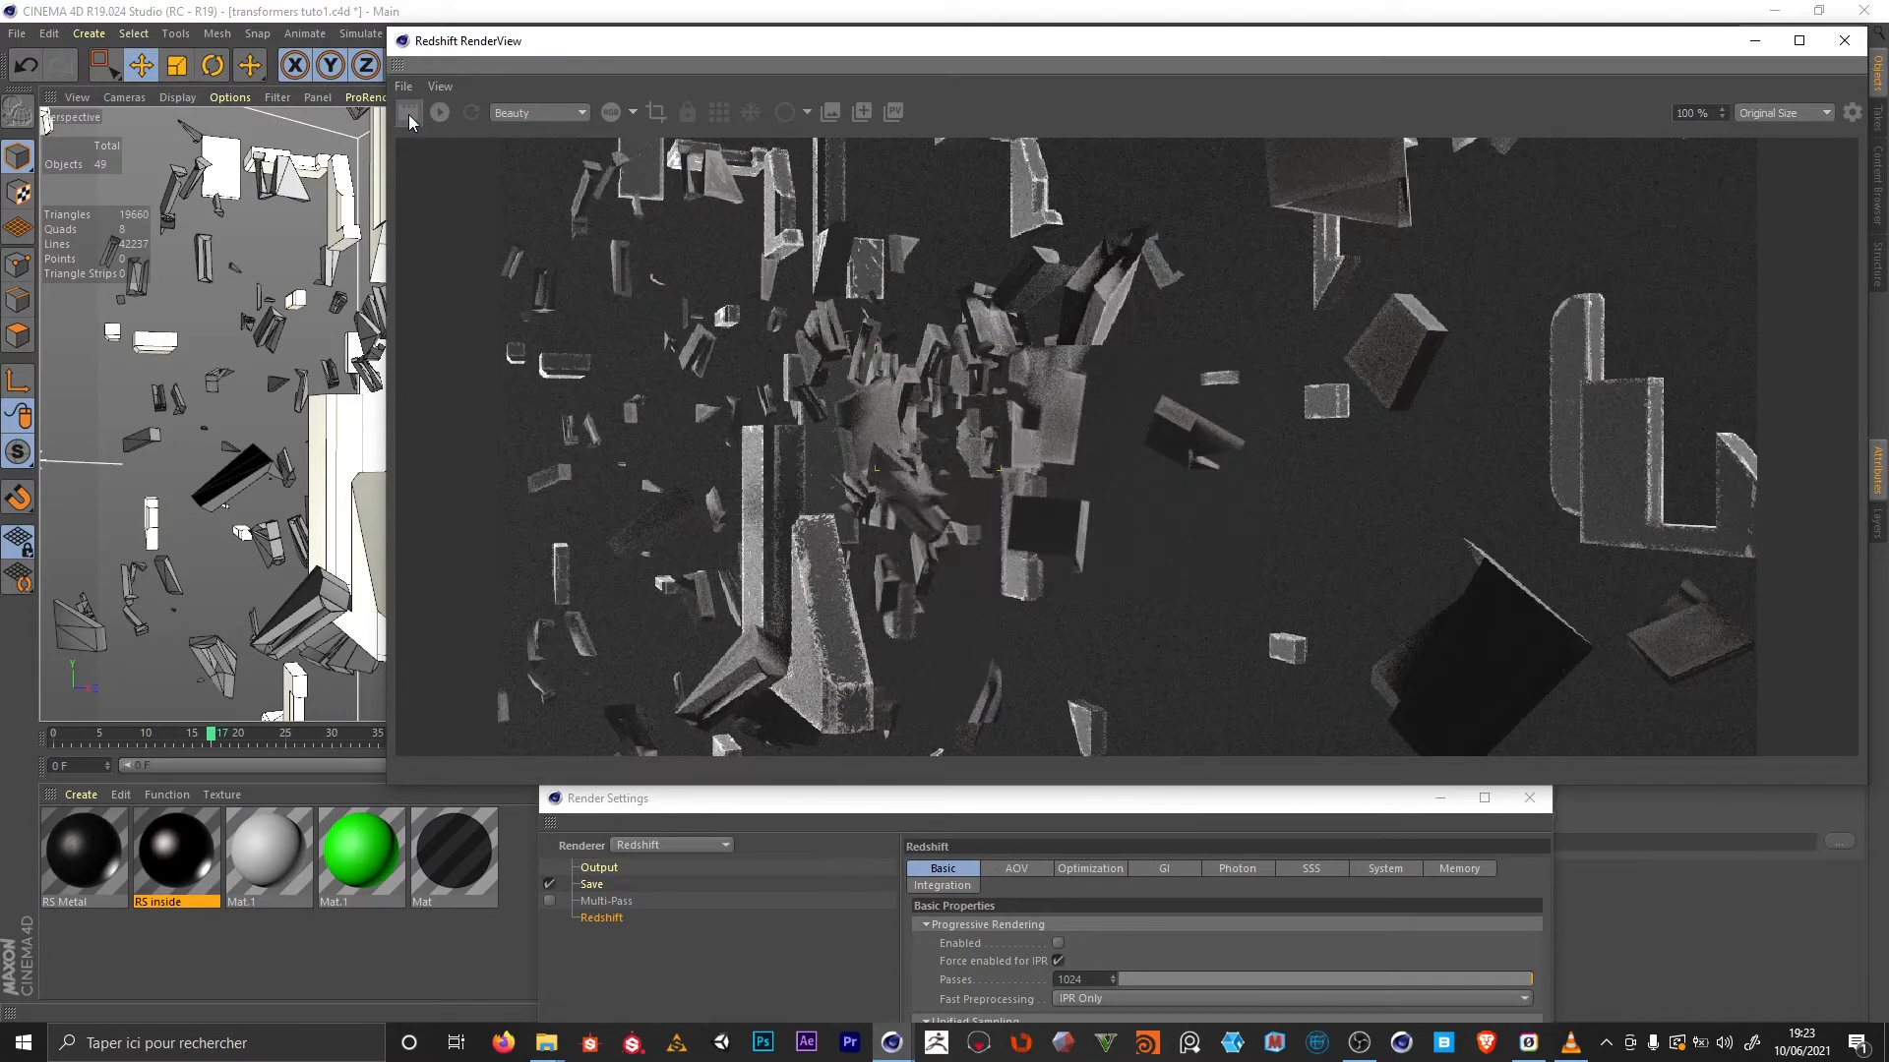
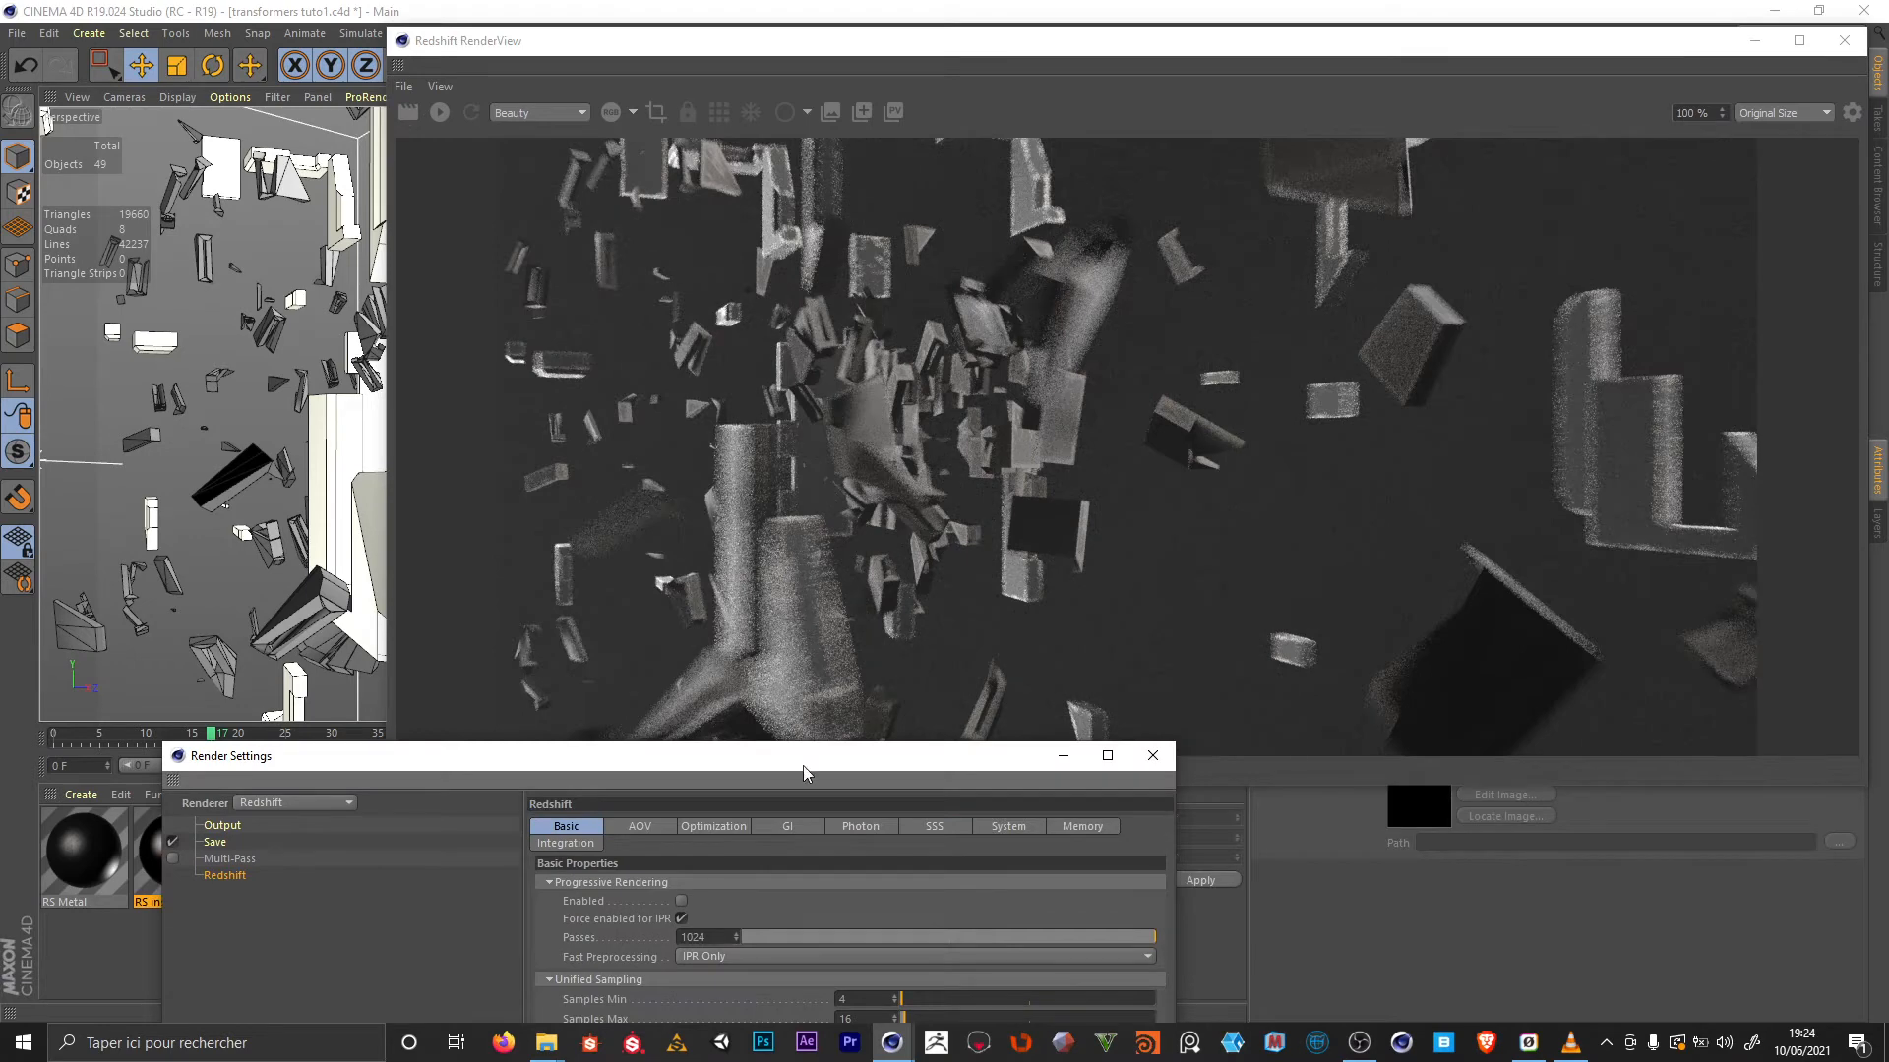
Set the unified sampling Samples Max to 128 in the Redshift render settings and check the sampling overrides
left_click_drag(803, 766, 811, 456)
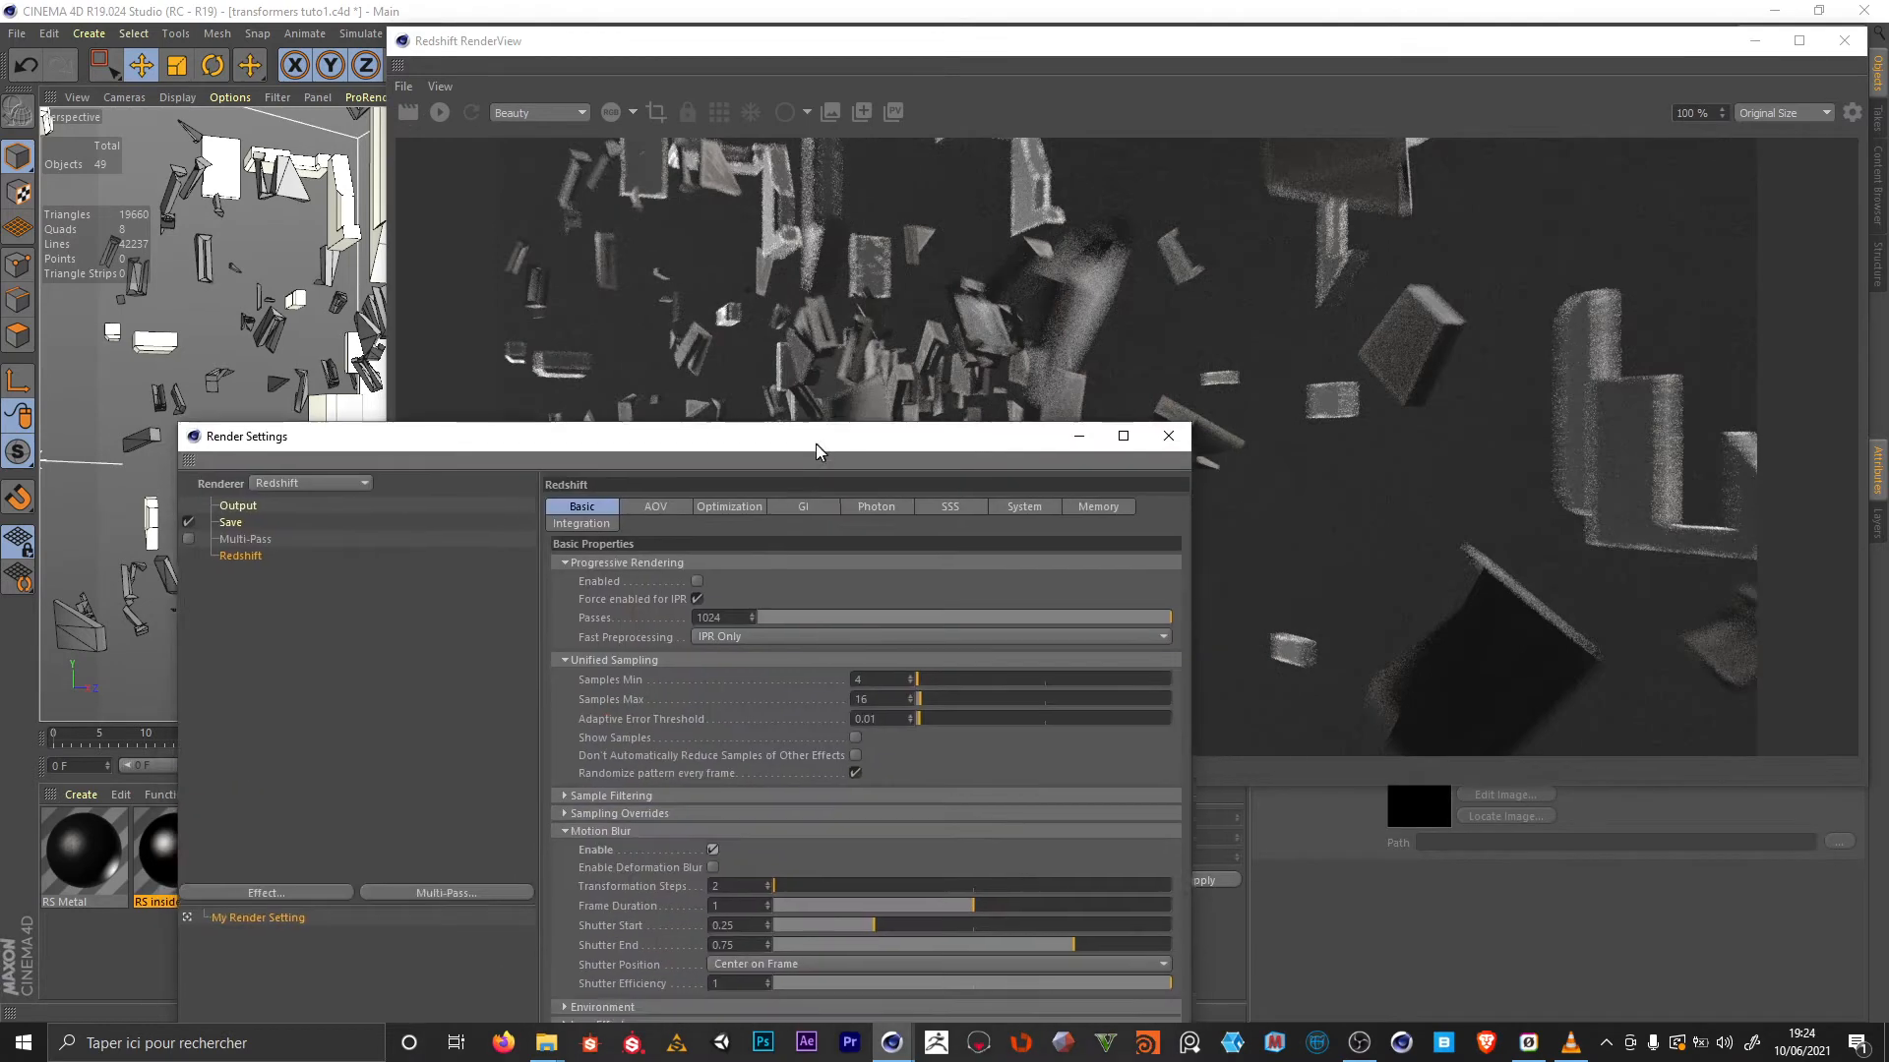
left_click(867, 713)
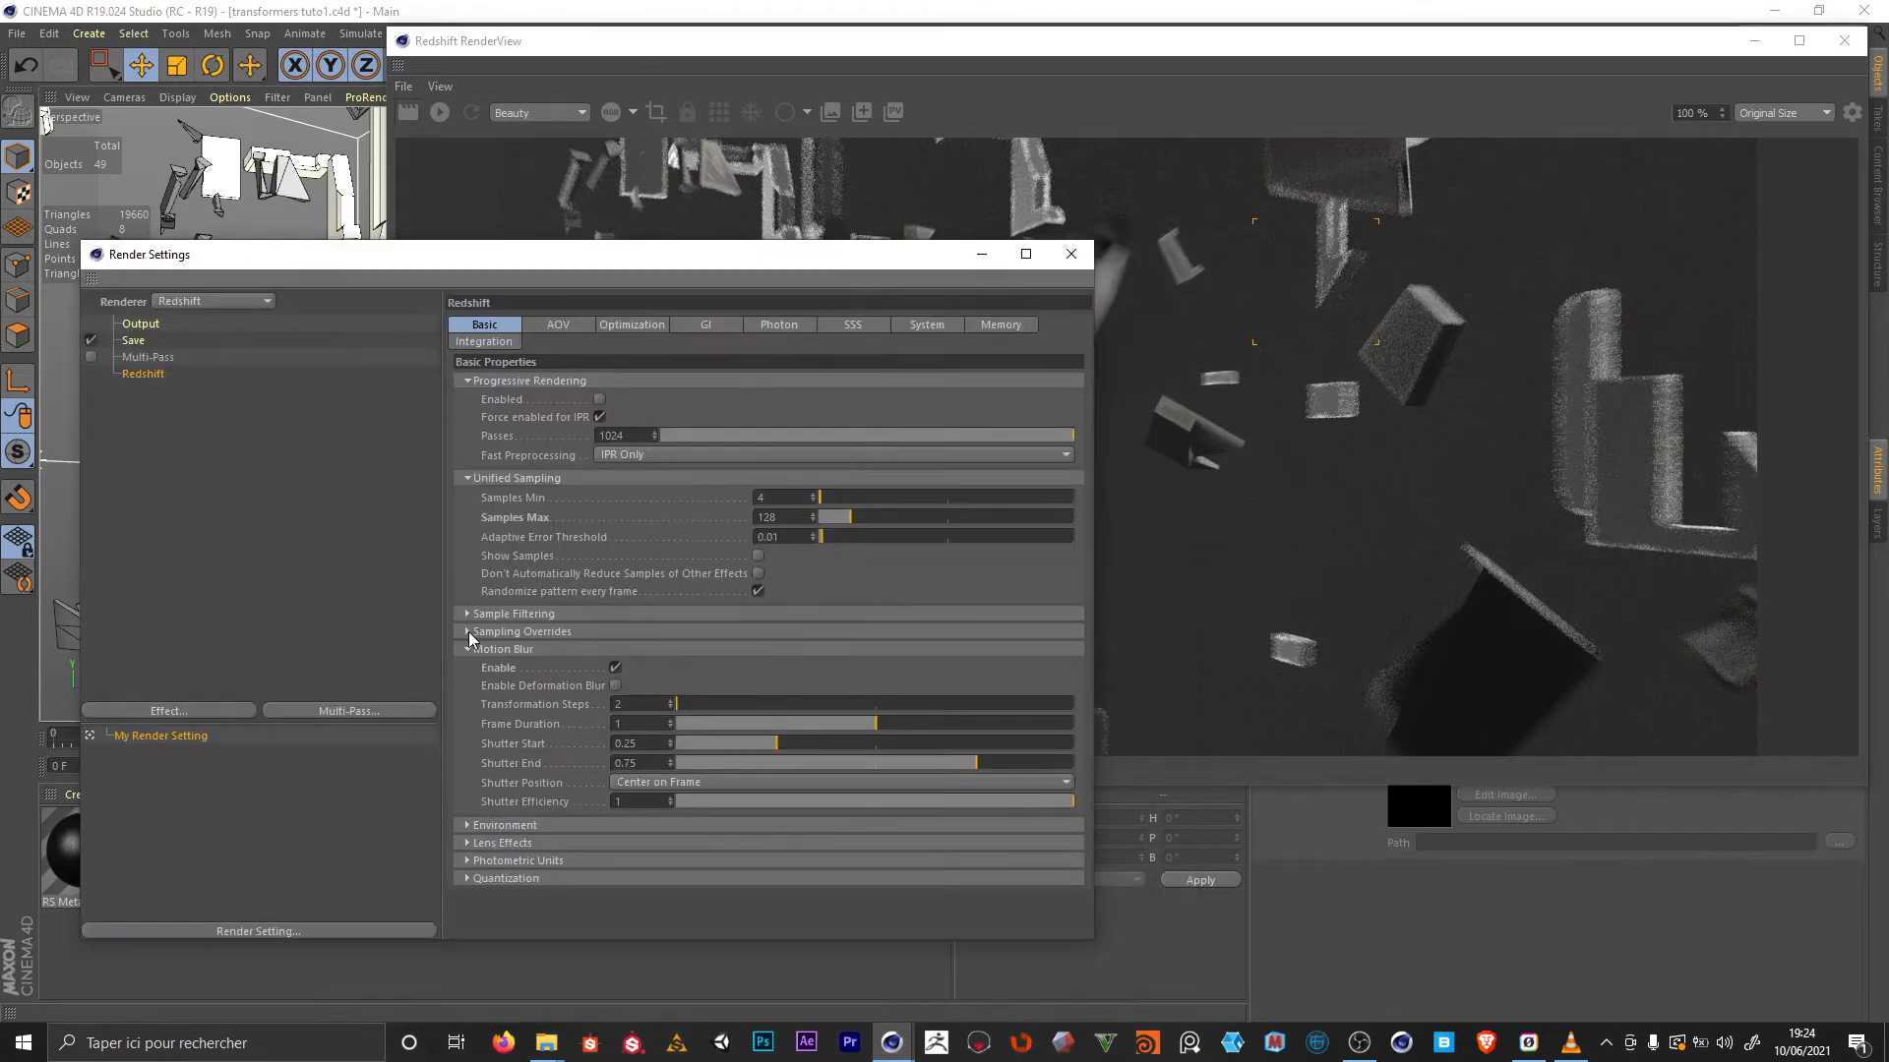
left_click(468, 632)
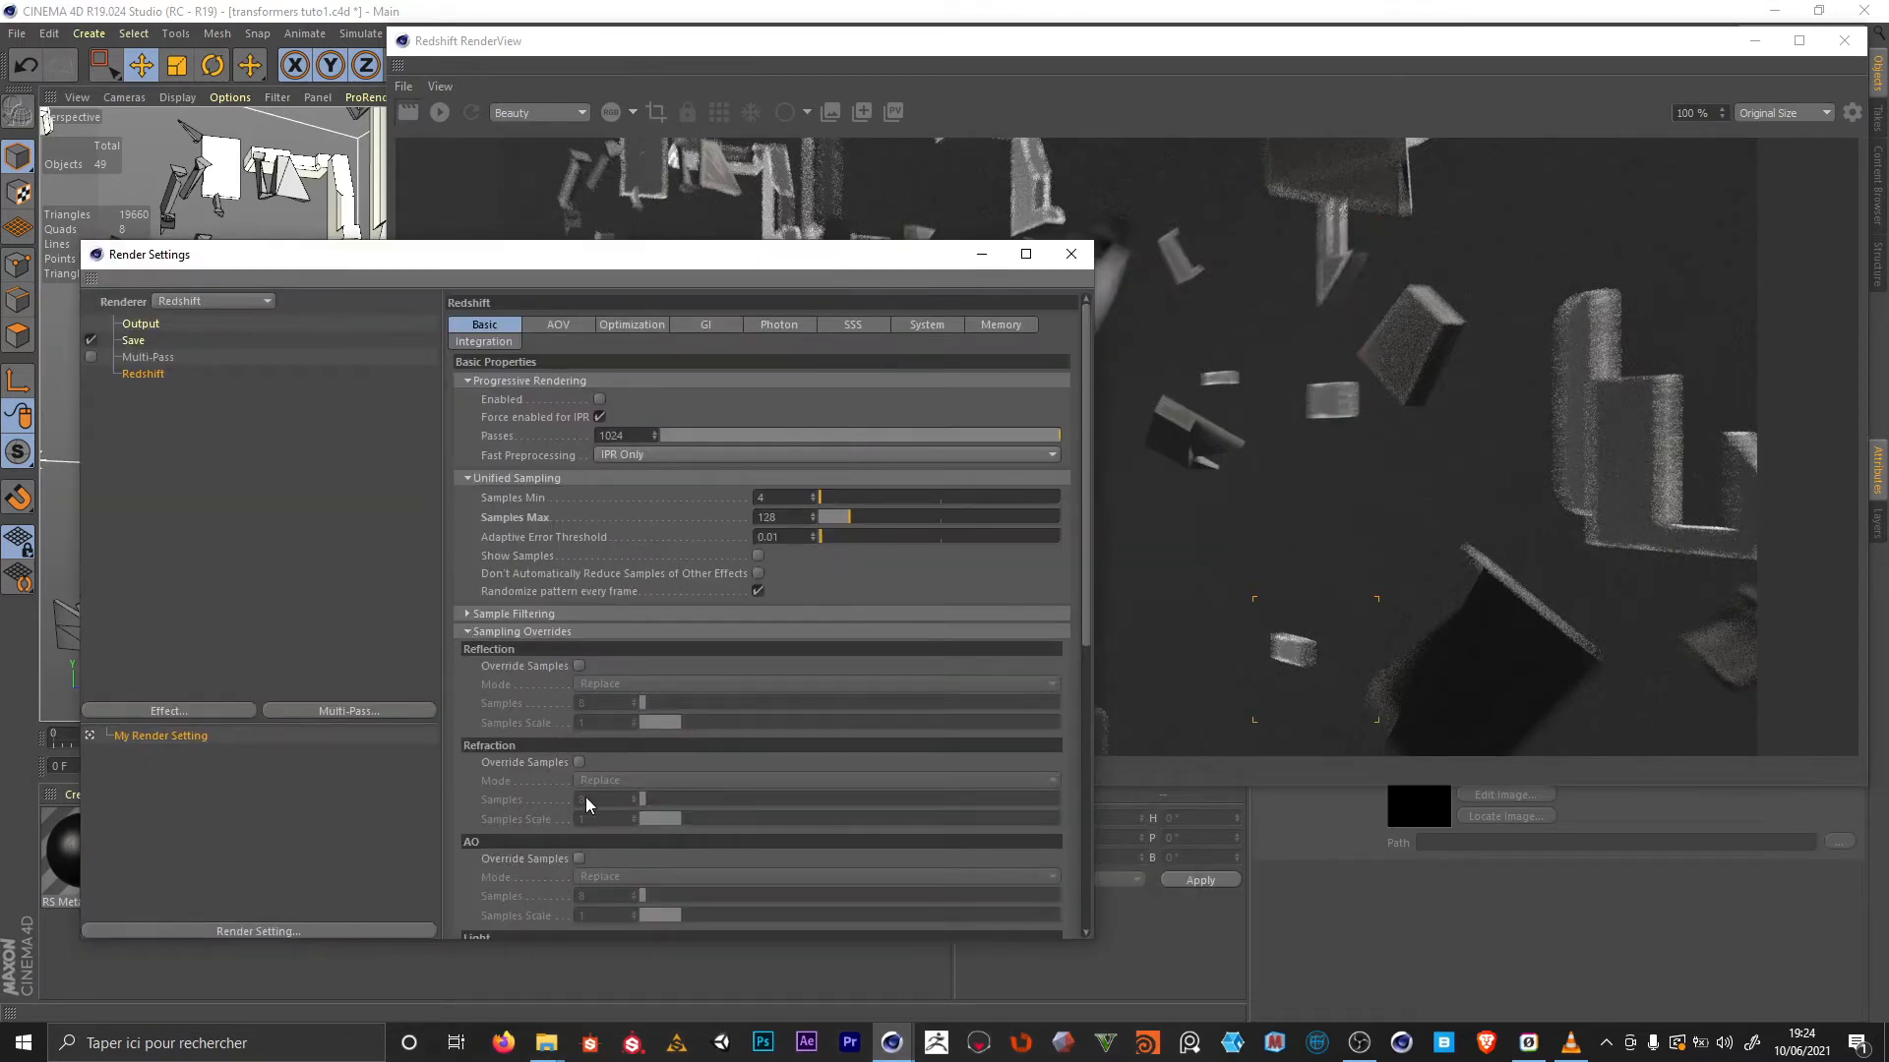
scroll(567, 782, "down", 5)
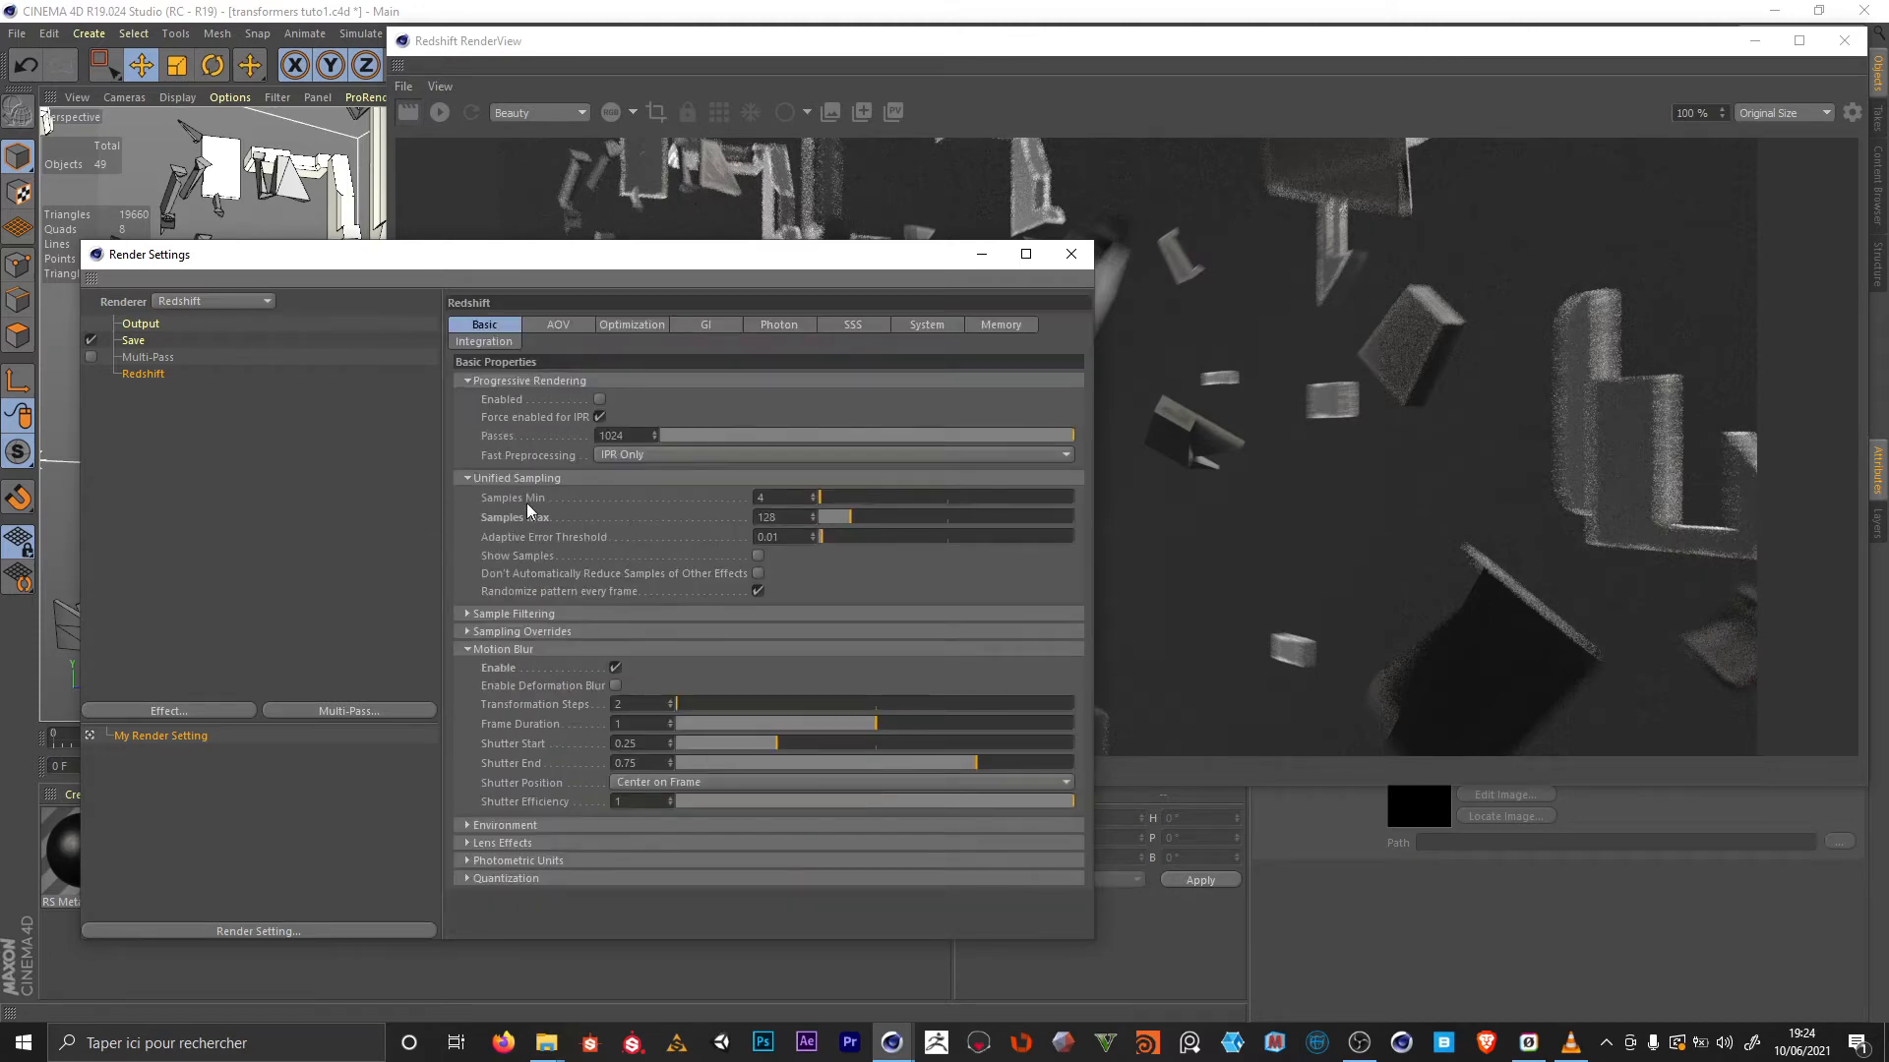
left_click_drag(710, 257, 640, 686)
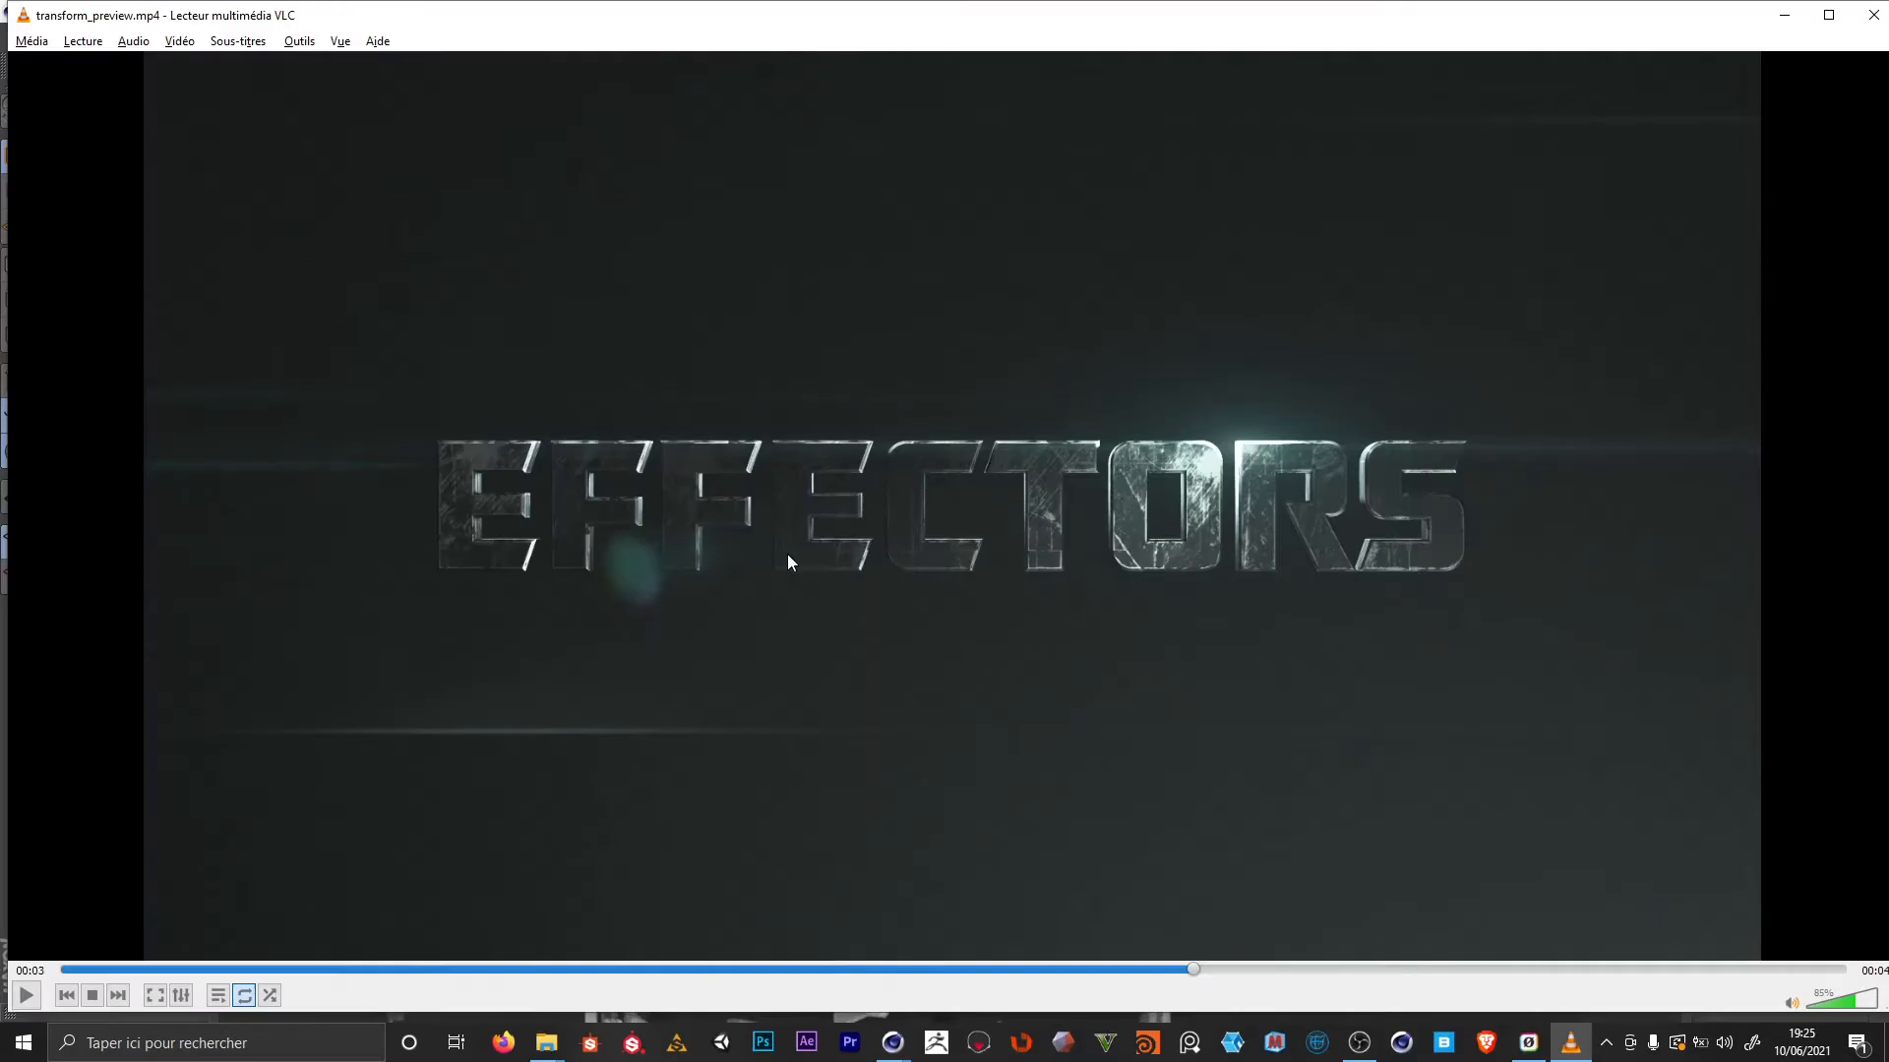
Switch to VLC and replay transform_preview.mp4 from around its middle to study the highlights on the text
left_click_drag(1186, 978, 909, 978)
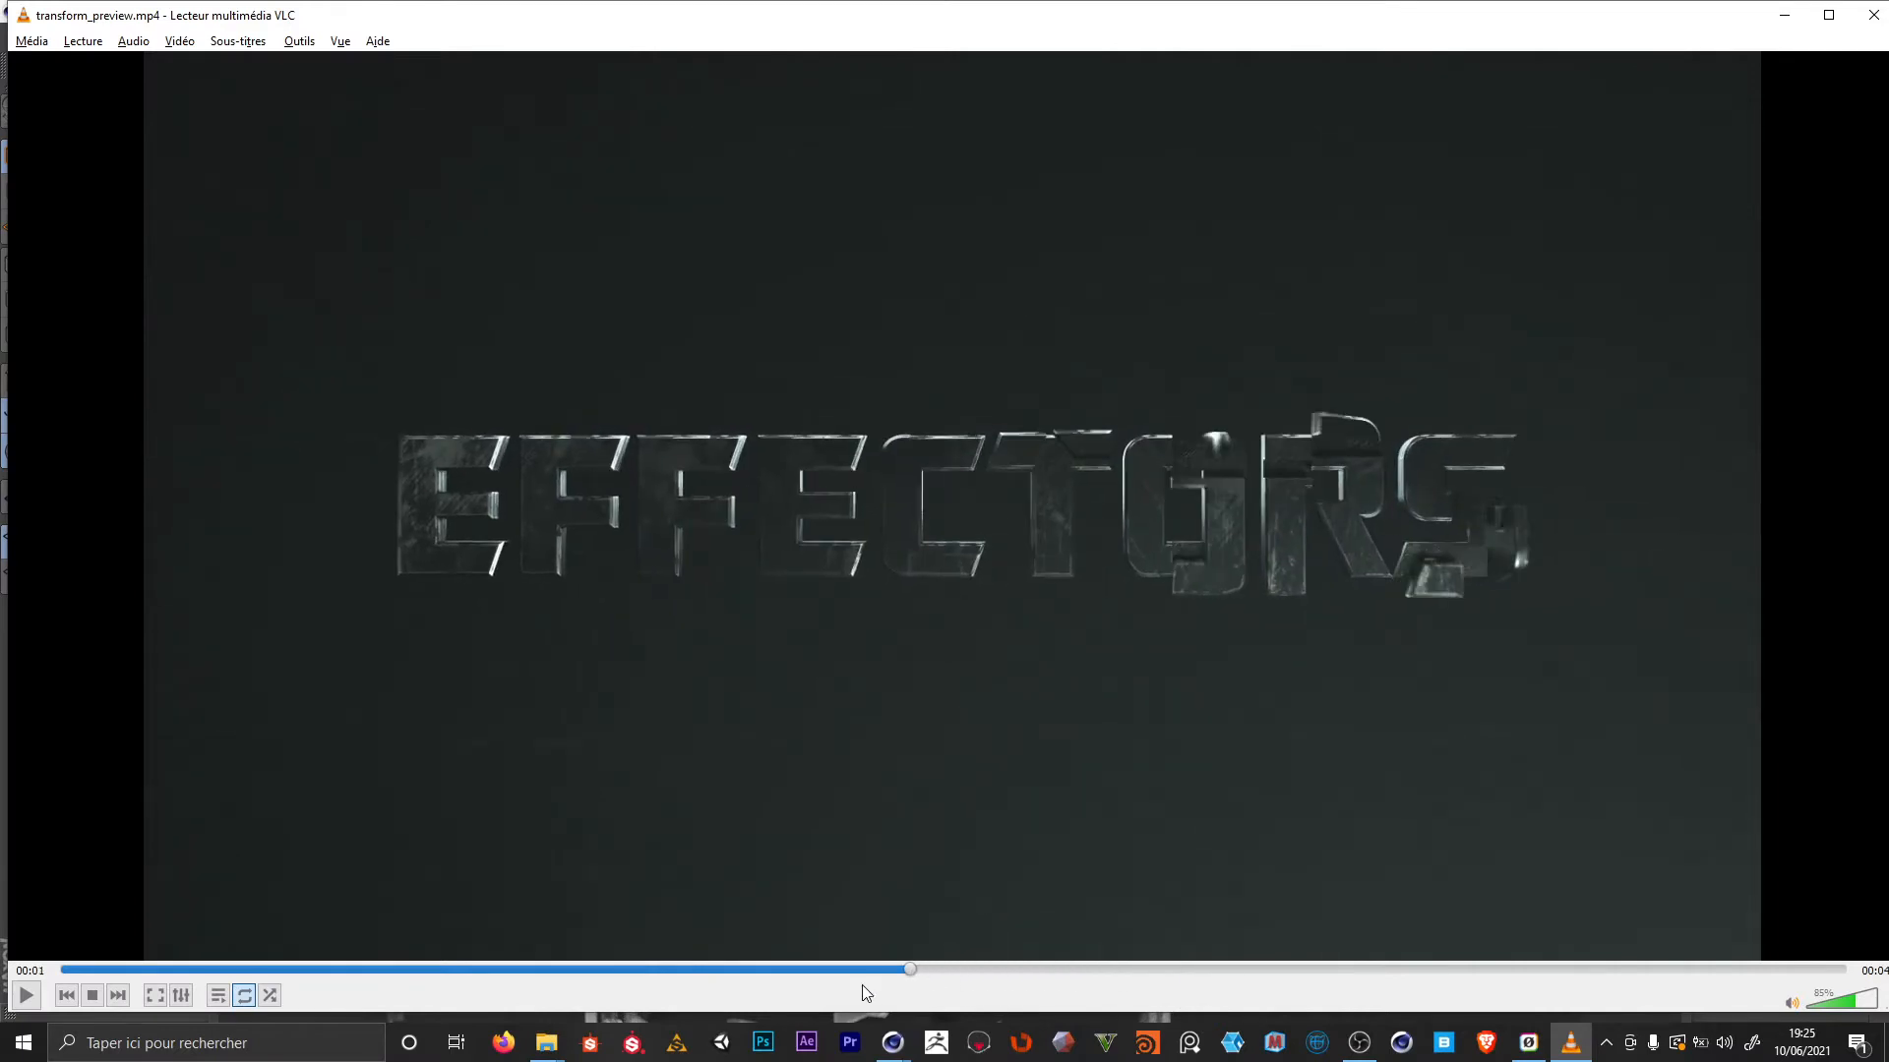
left_click(26, 996)
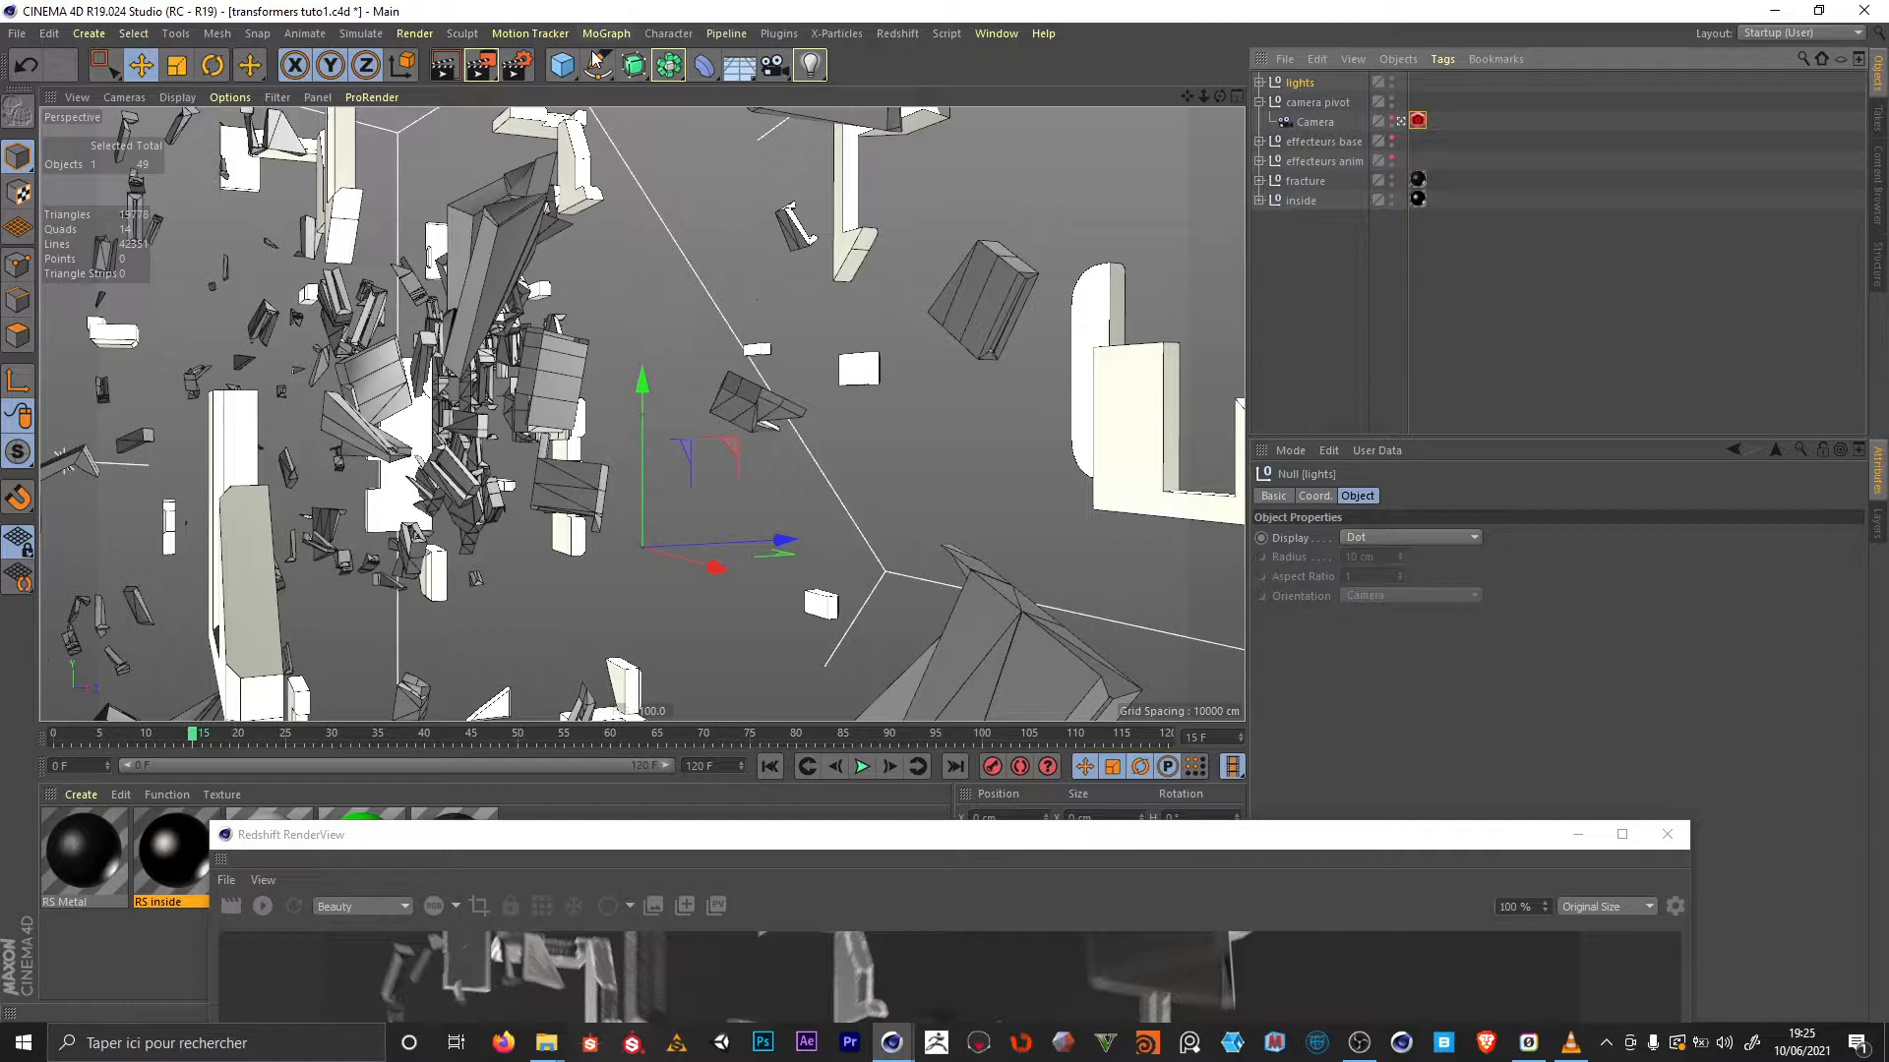
Back in Cinema 4D, add a null object and name it highlight
left_click(562, 65)
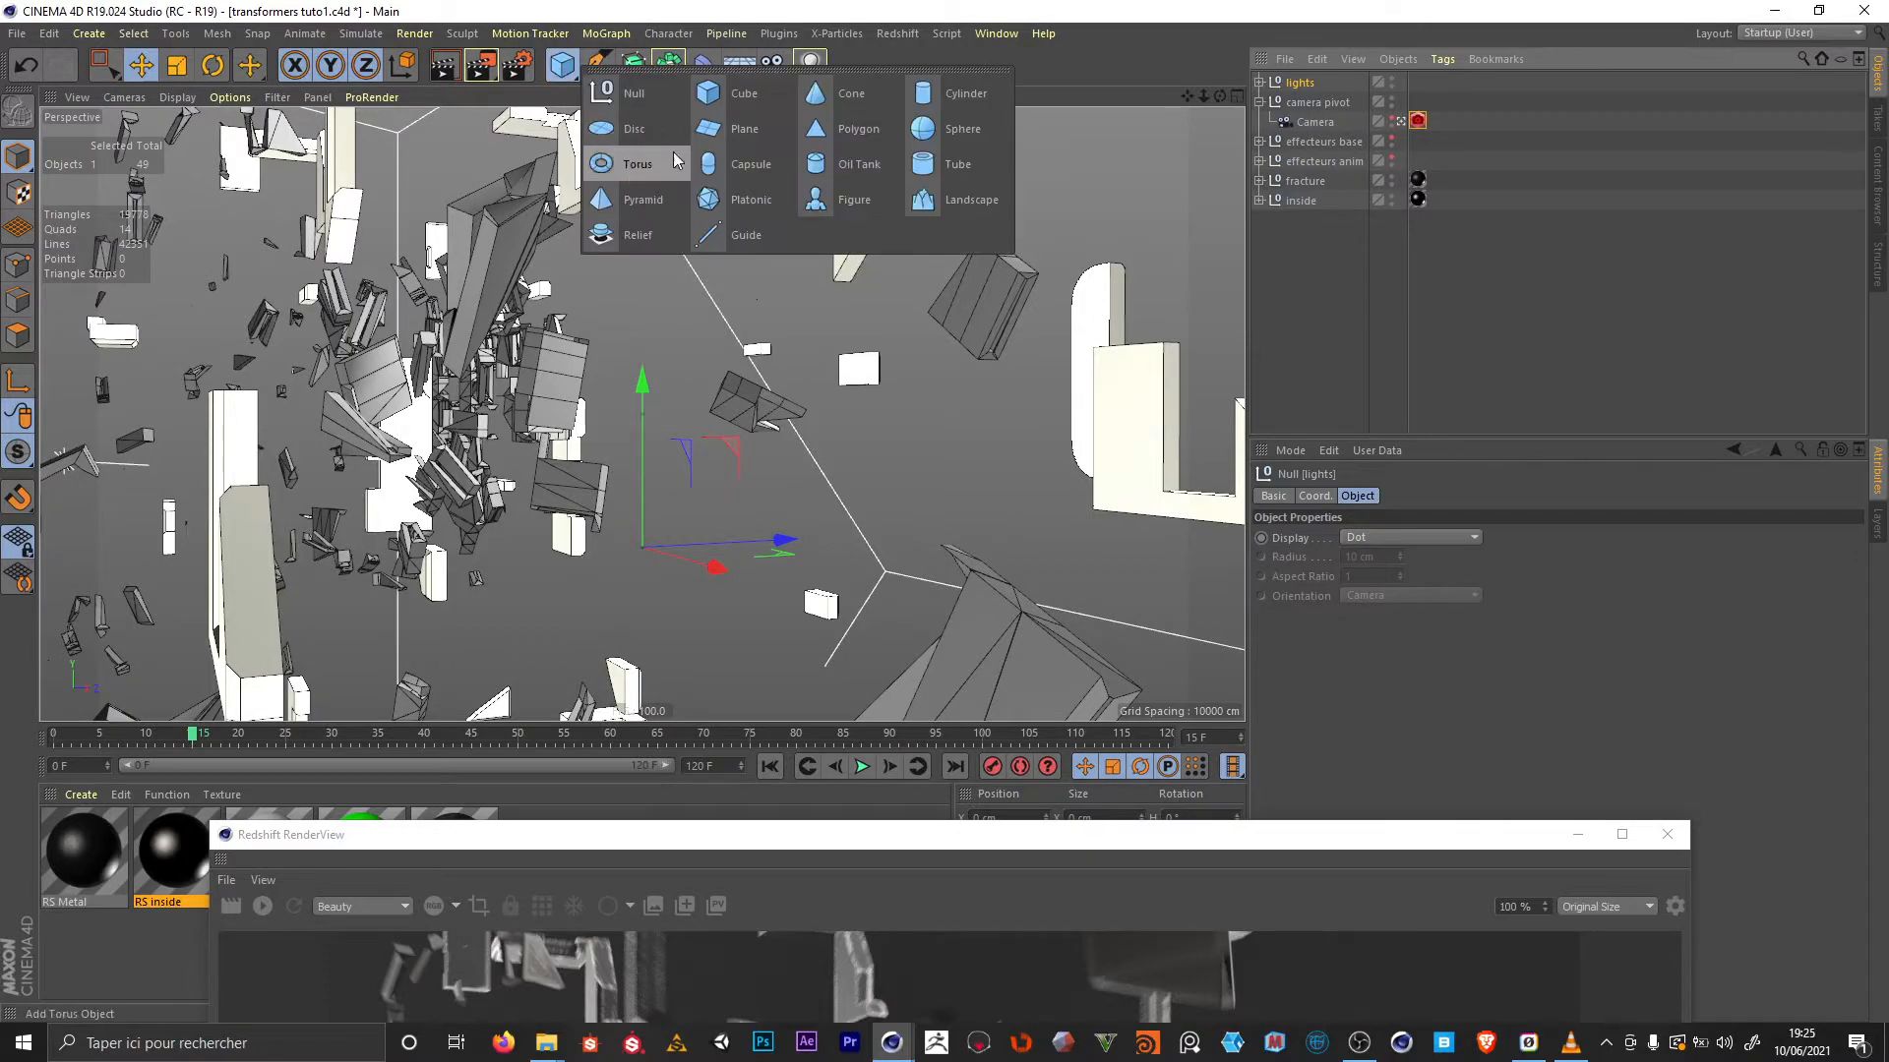
double_click(1296, 83)
type("high")
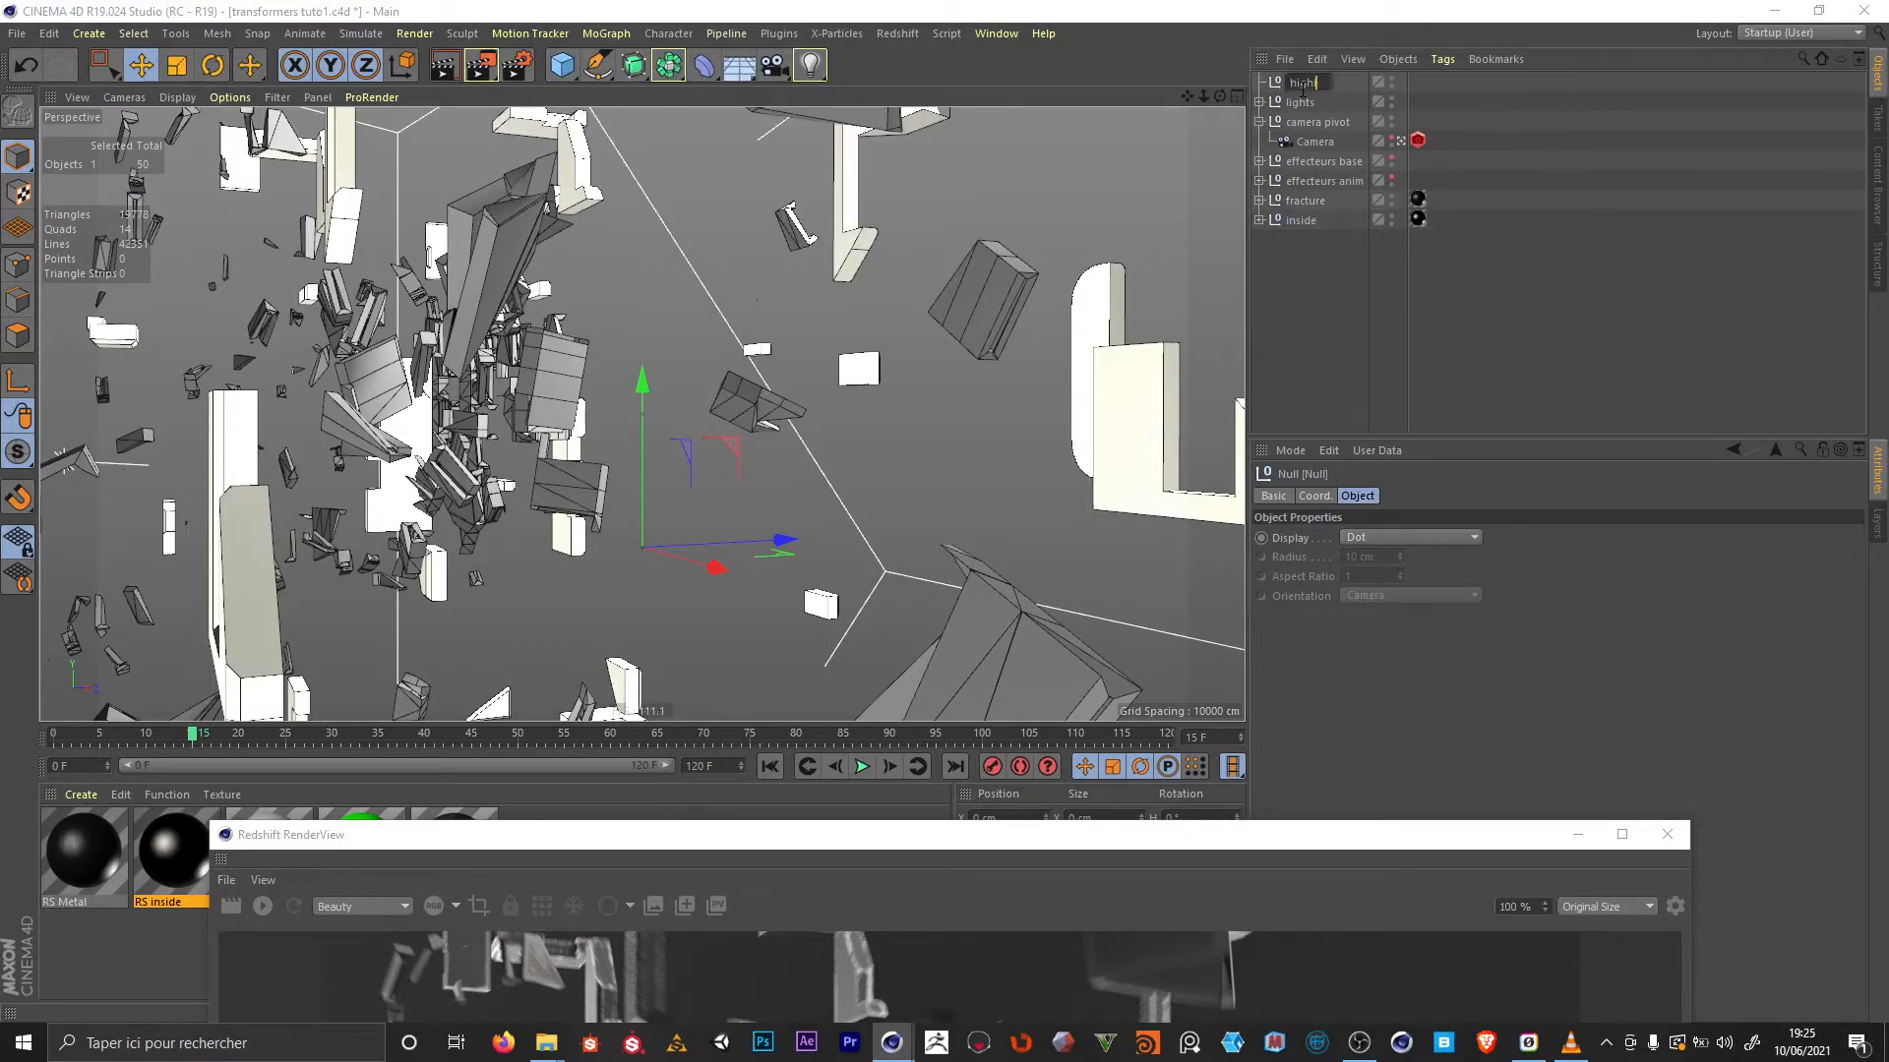
key("Return")
Go to frame 82 and place a copy of RS Area Light BACK inside the highlight null
left_click_drag(196, 737, 816, 751)
left_click(1359, 265)
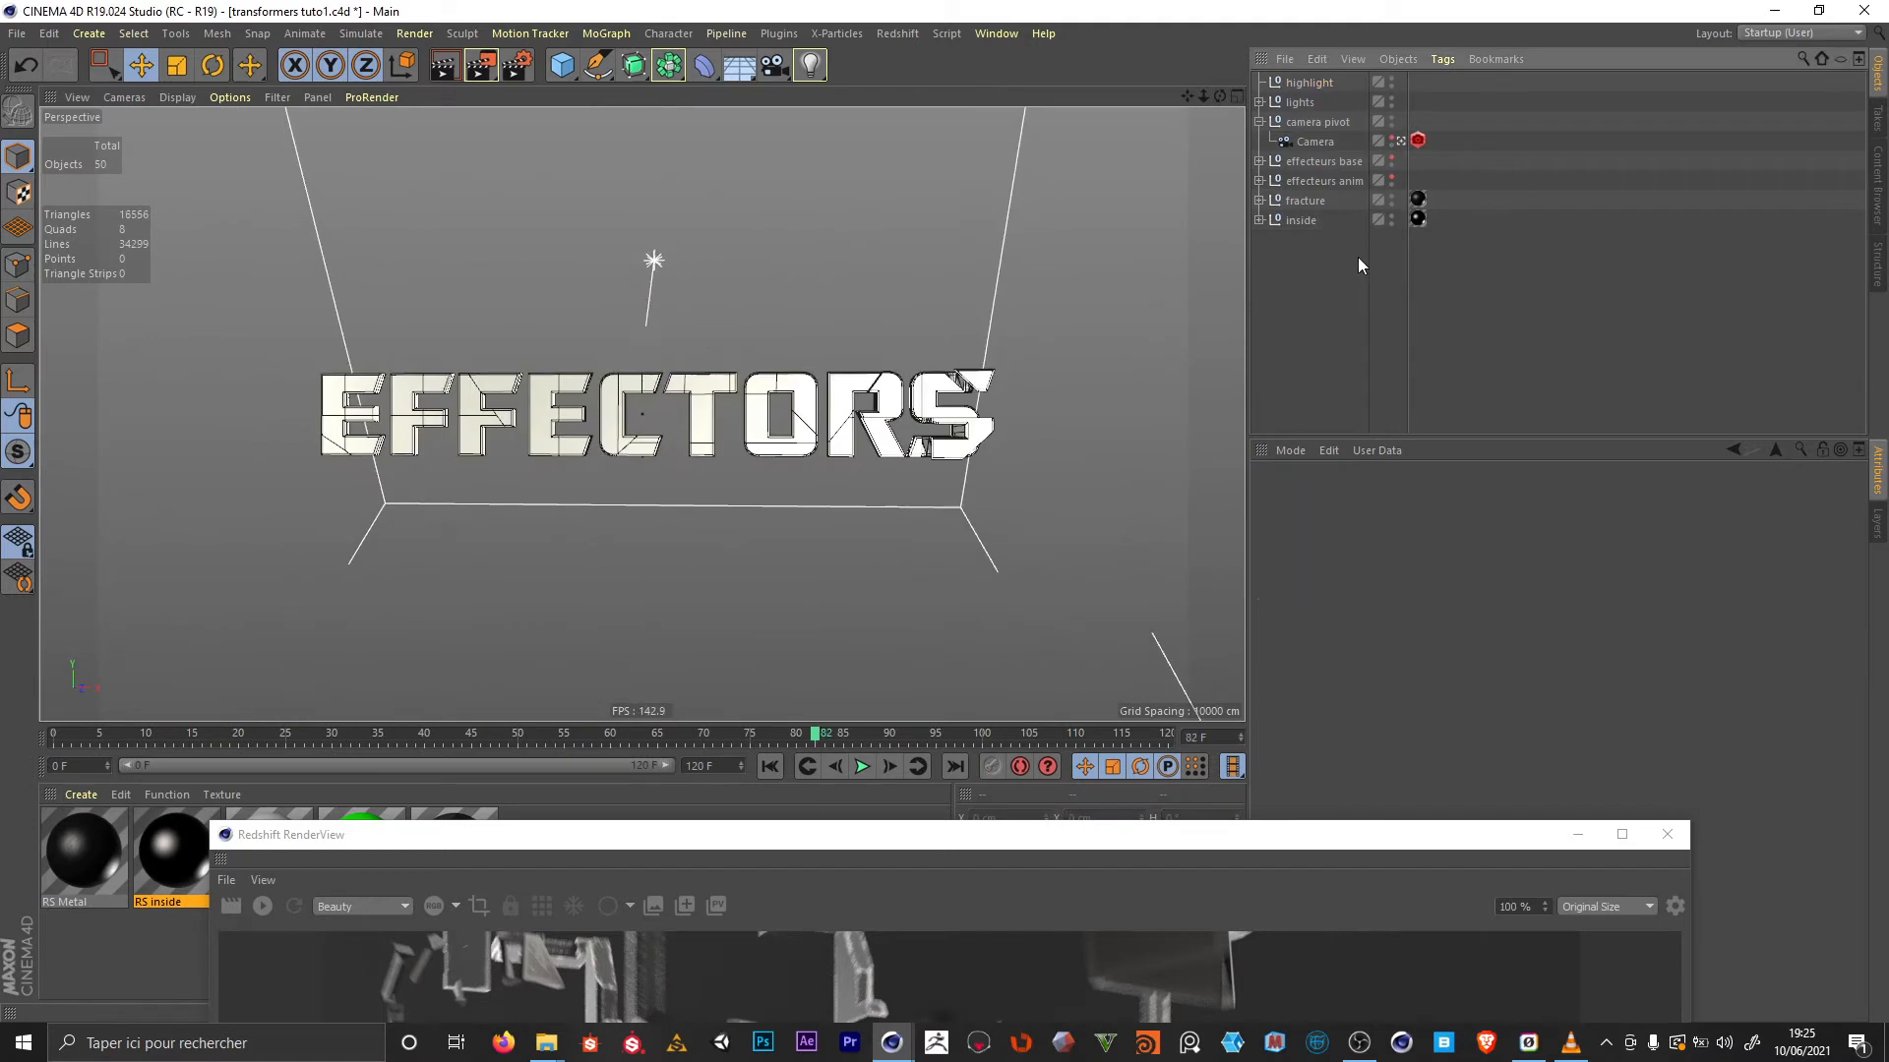
left_click(1260, 102)
left_click(1324, 162)
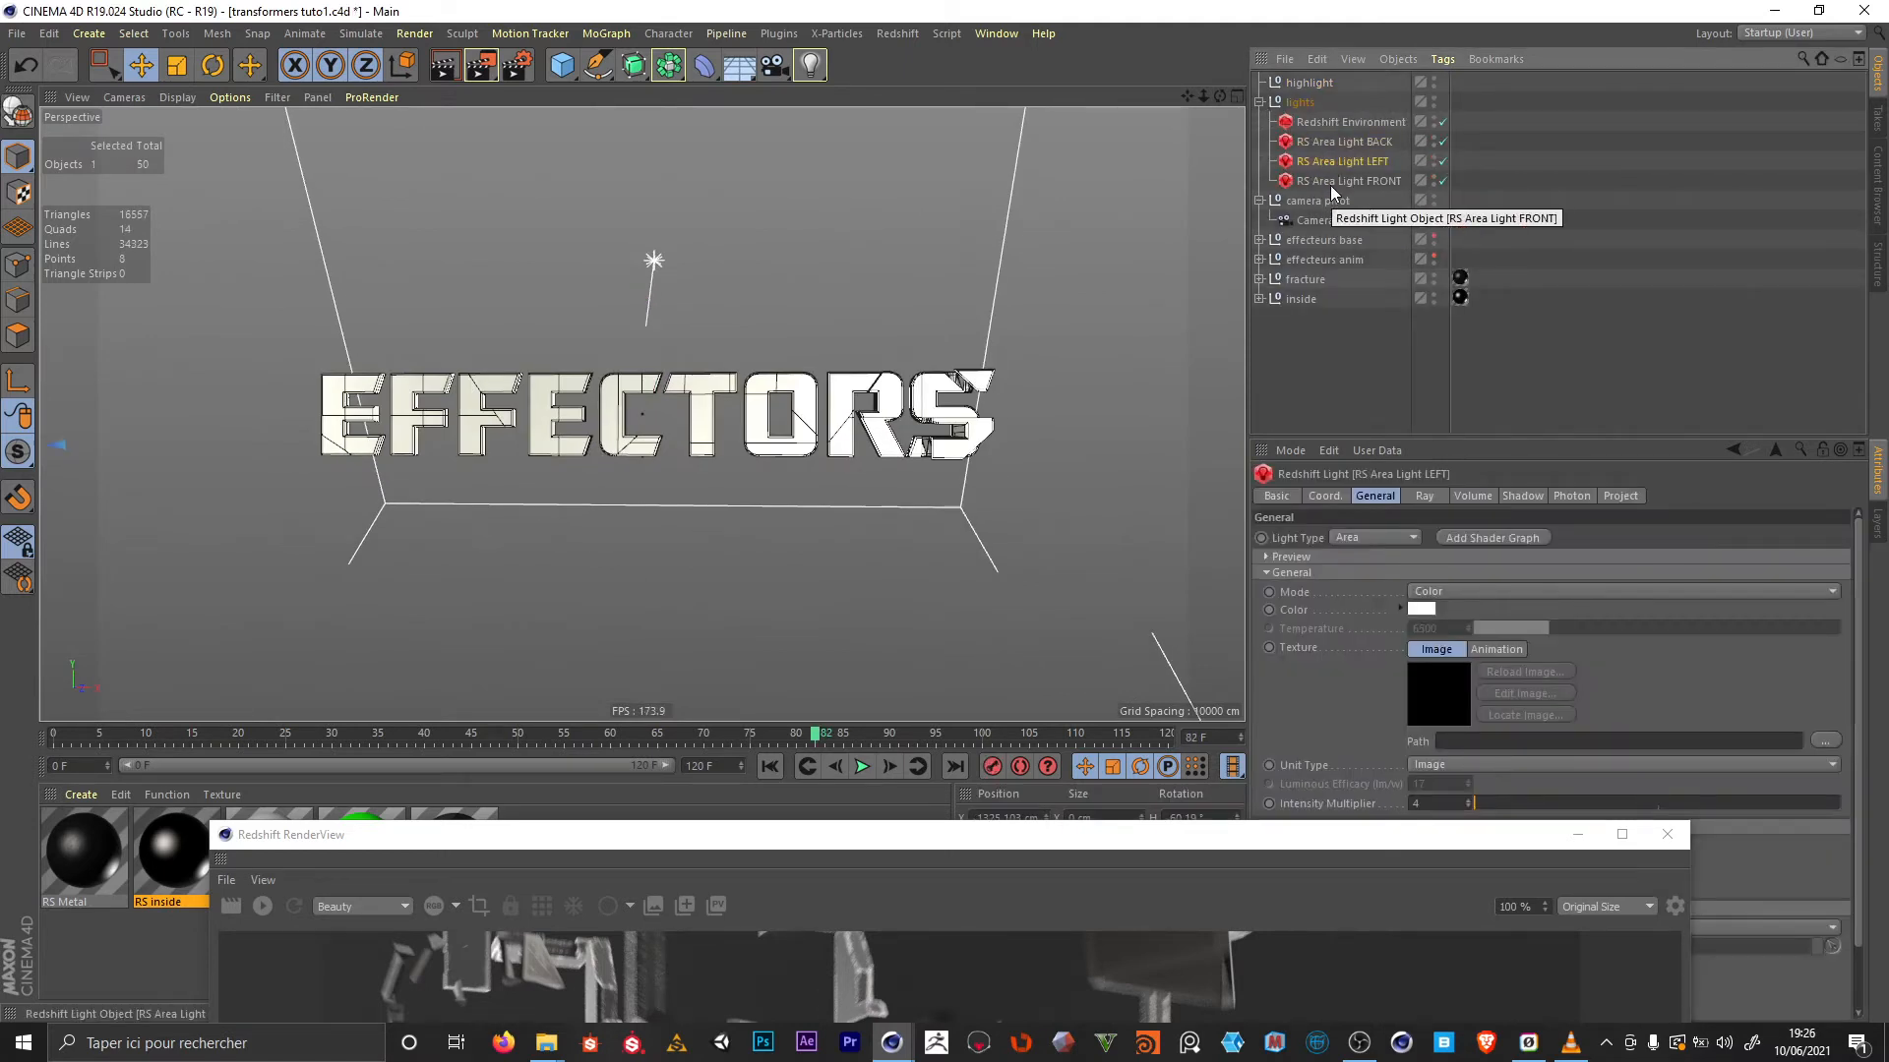
left_click(1354, 140)
left_click_drag(1353, 140, 1301, 87, "ctrl")
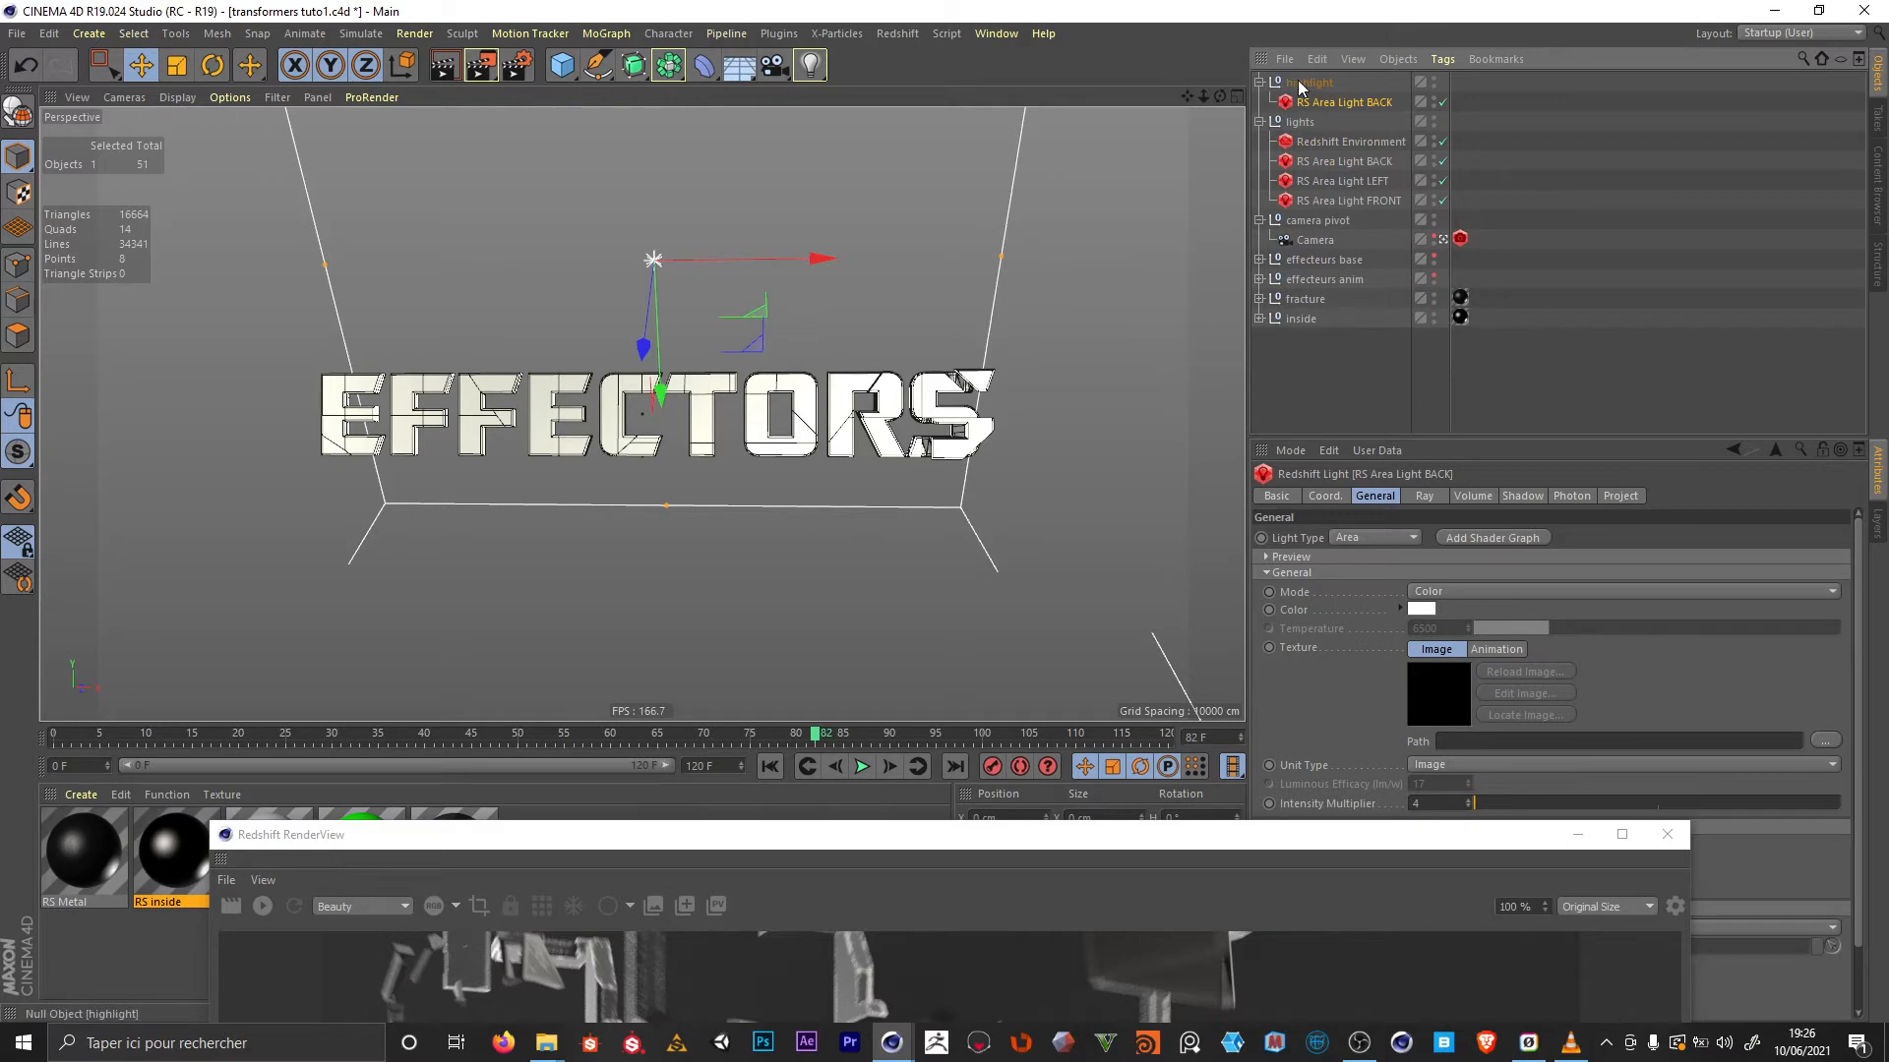
Disable all the lights in the lights null and move the copied area light in front of the text
left_click(1443, 201)
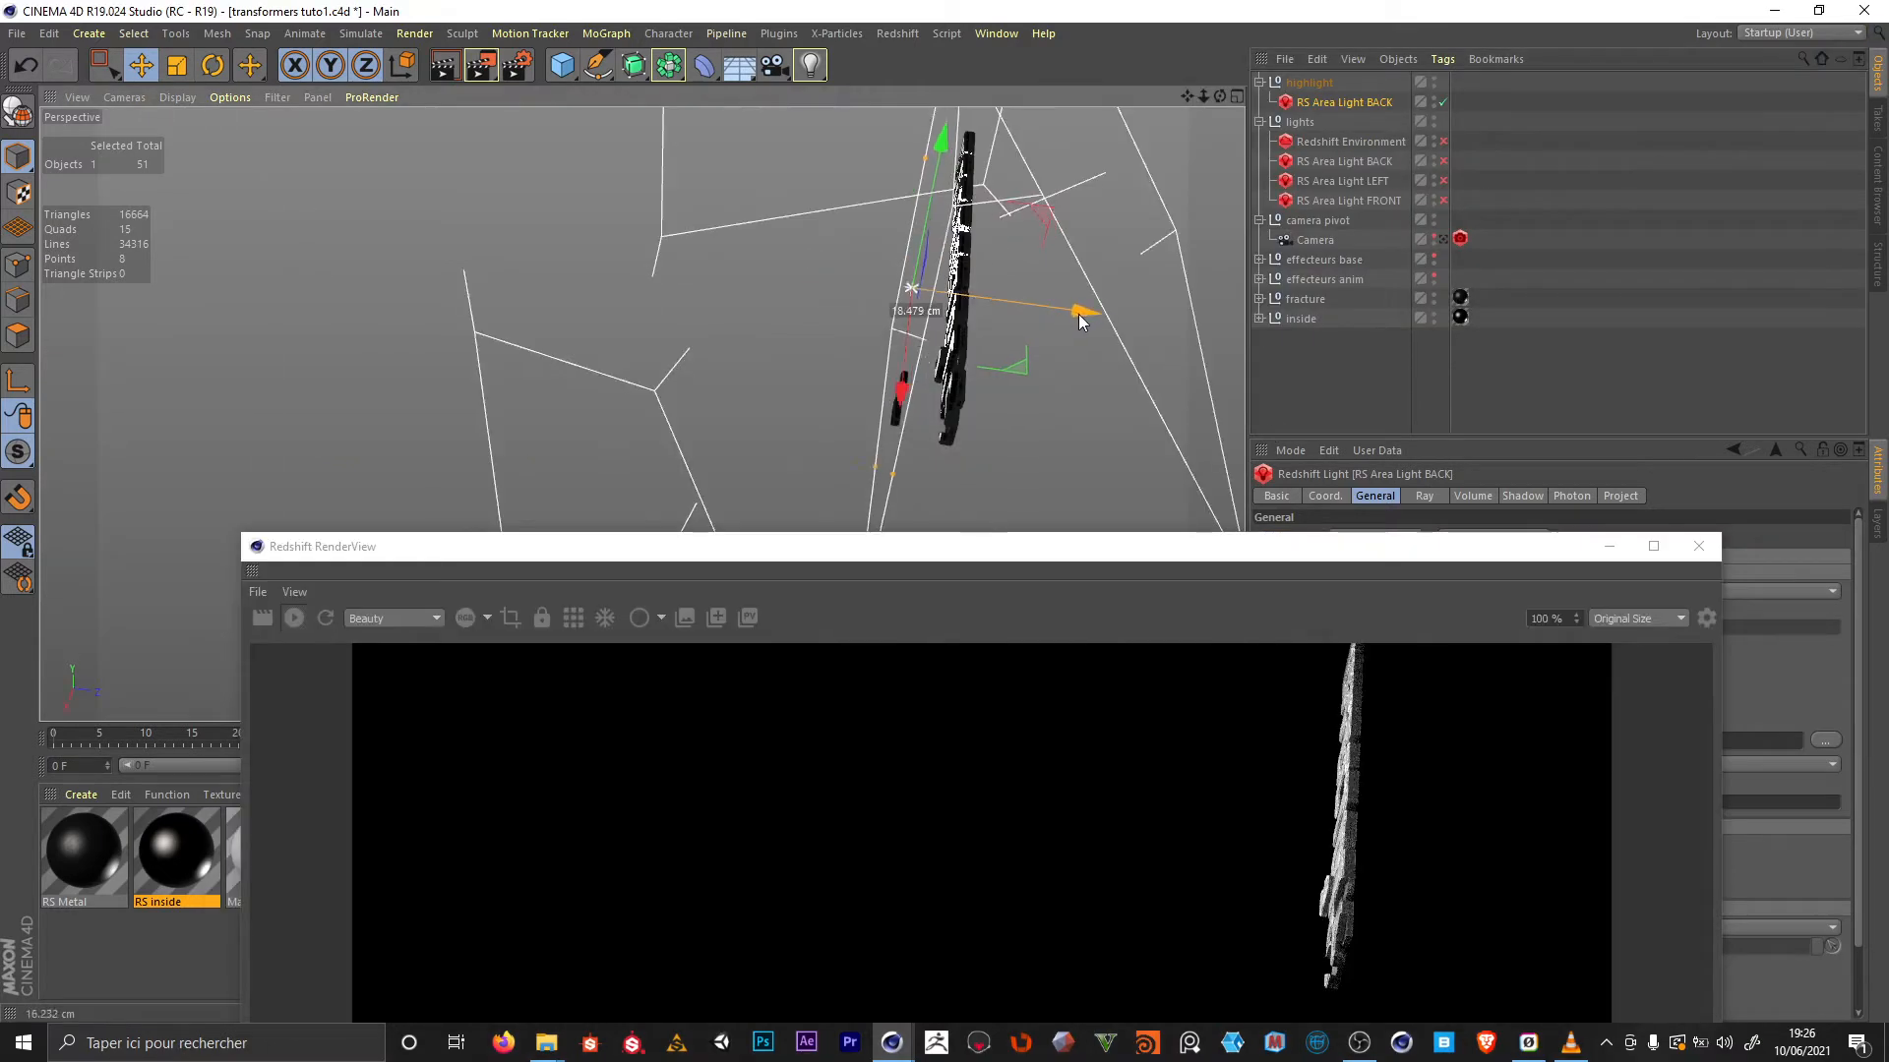
left_click_drag(1079, 315, 1029, 308)
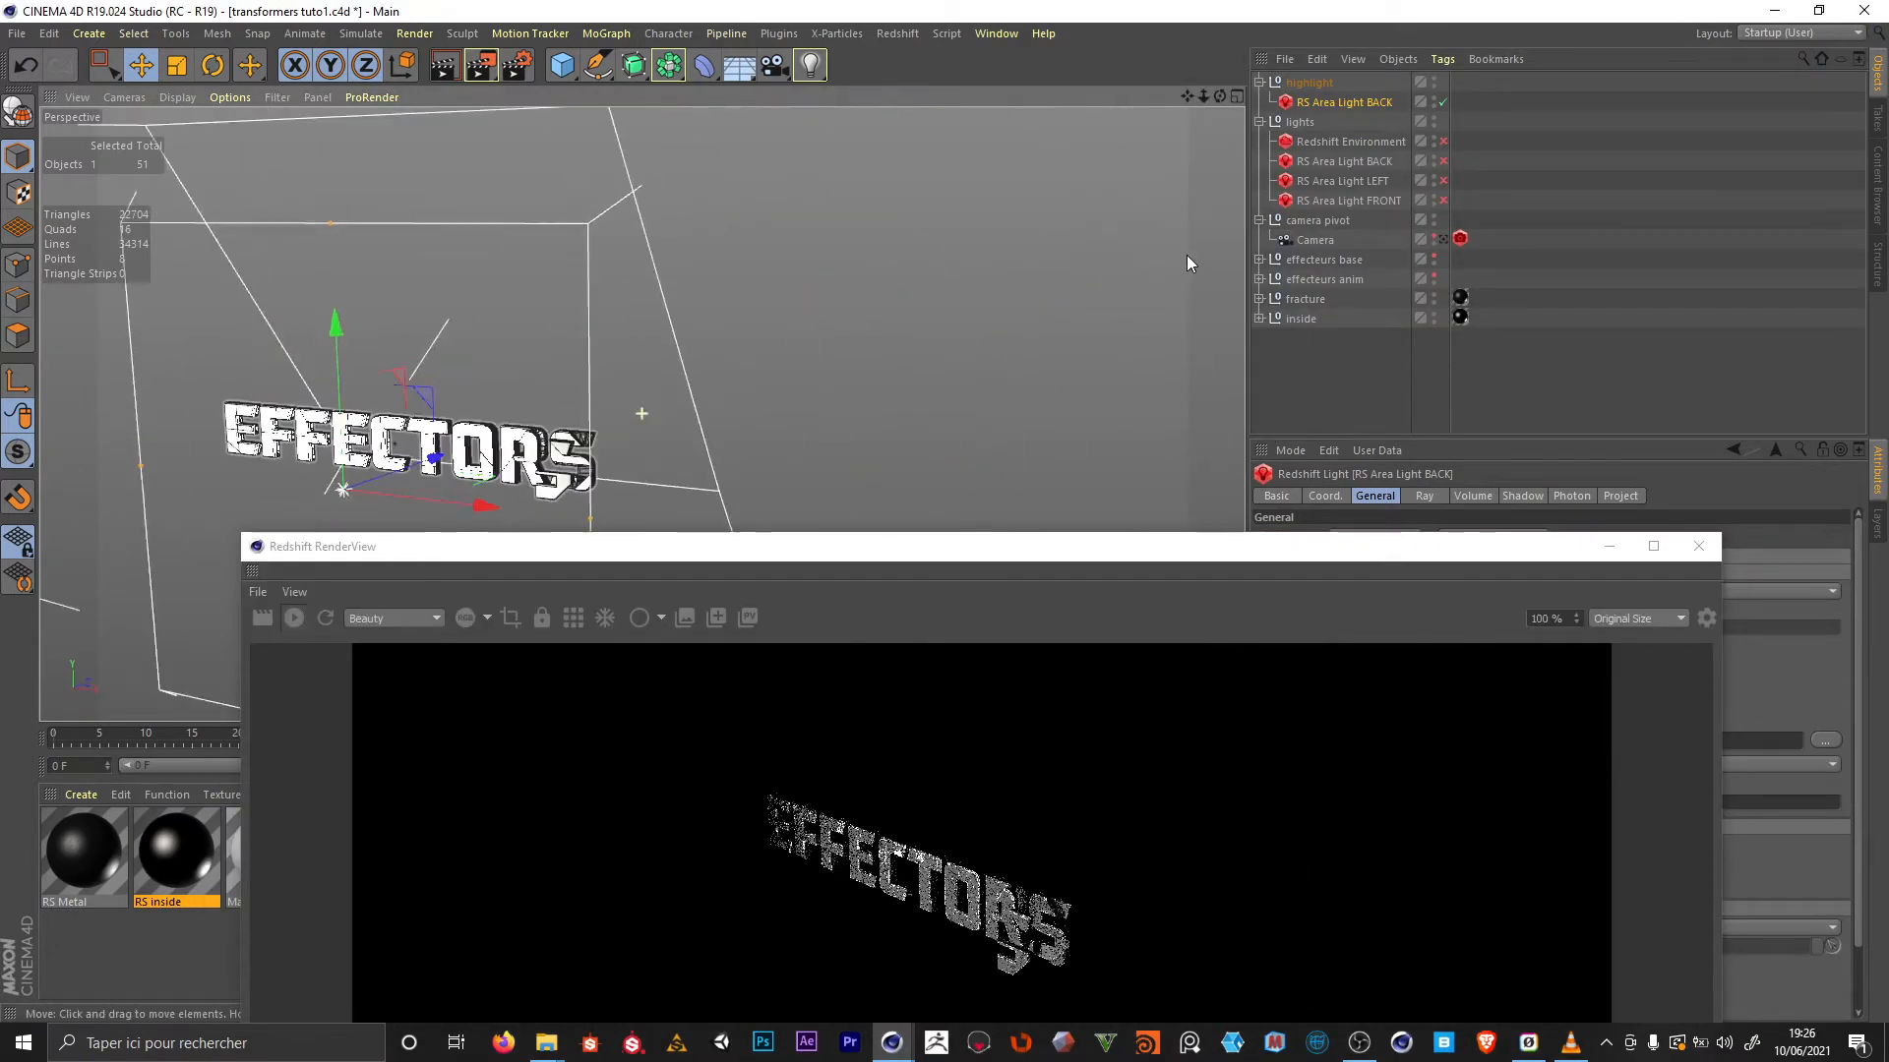
left_click(1443, 239)
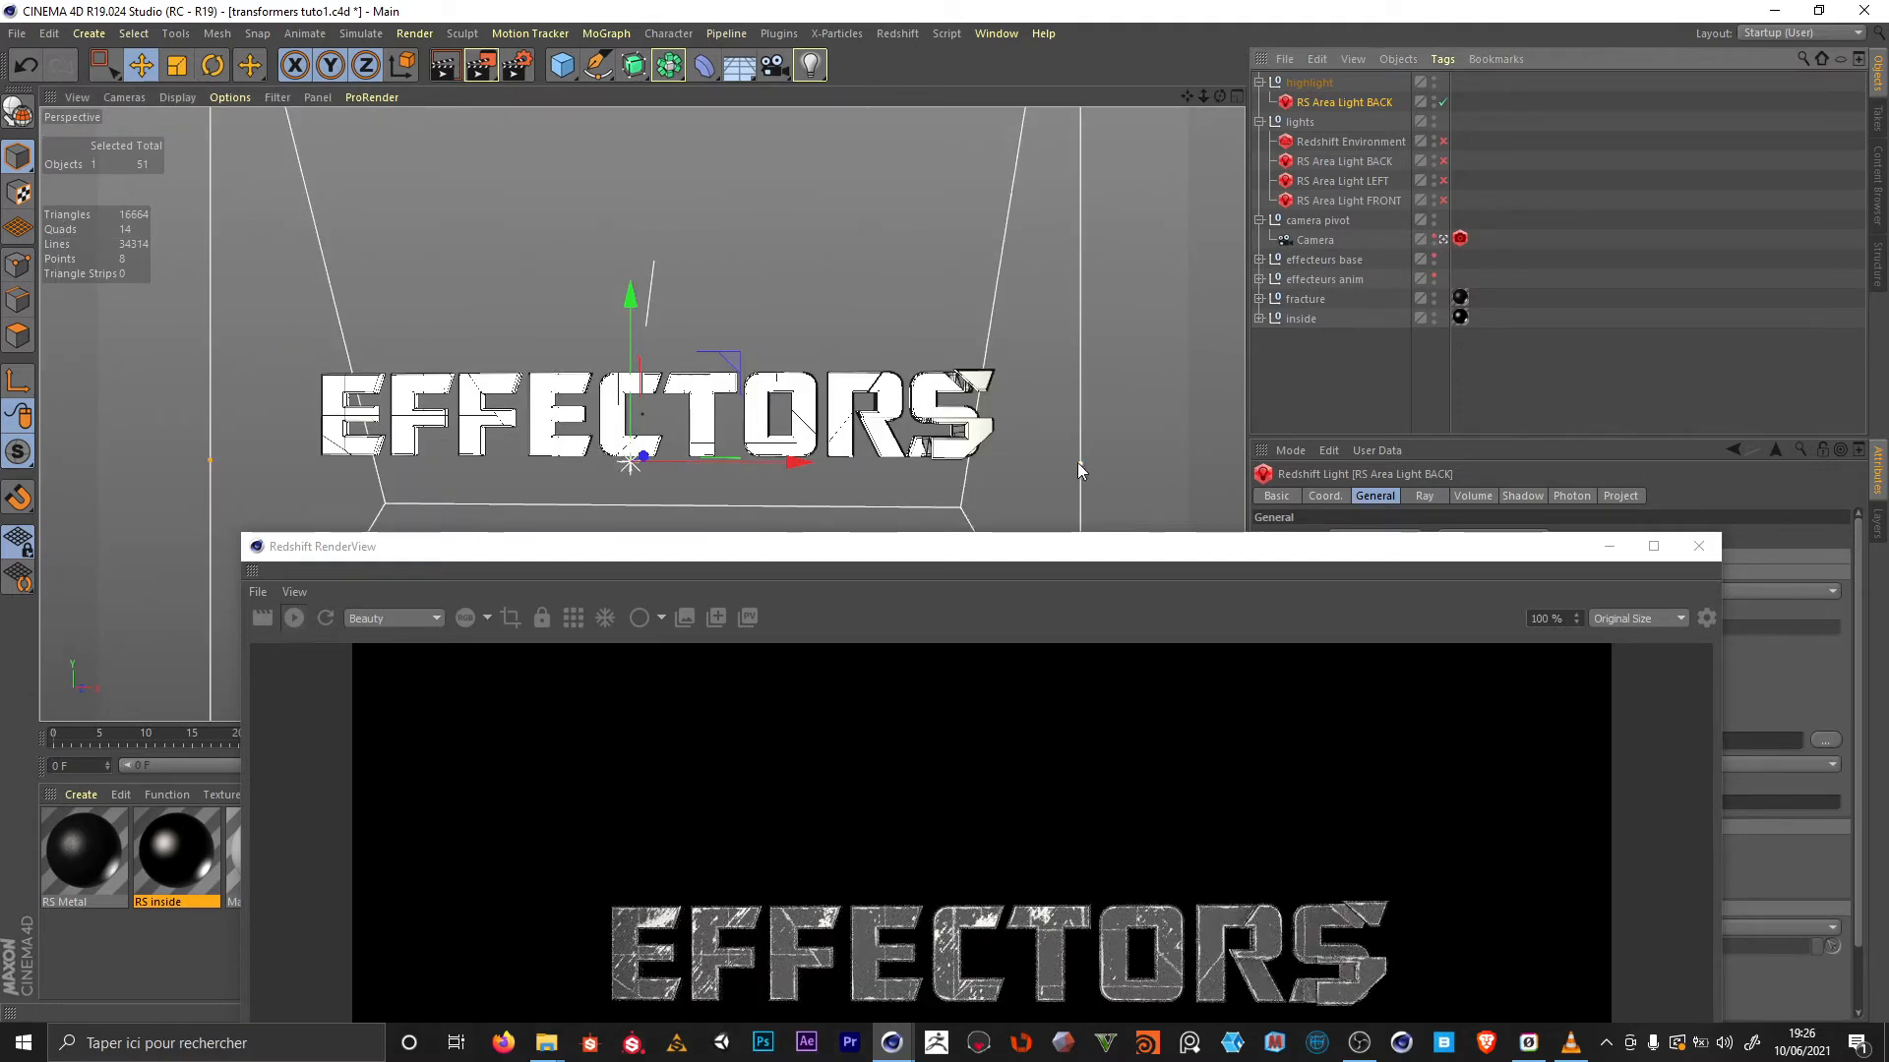
Narrow the copied area light to about 161 cm in X and rotate it diagonally across the text
left_click_drag(1077, 462, 685, 469)
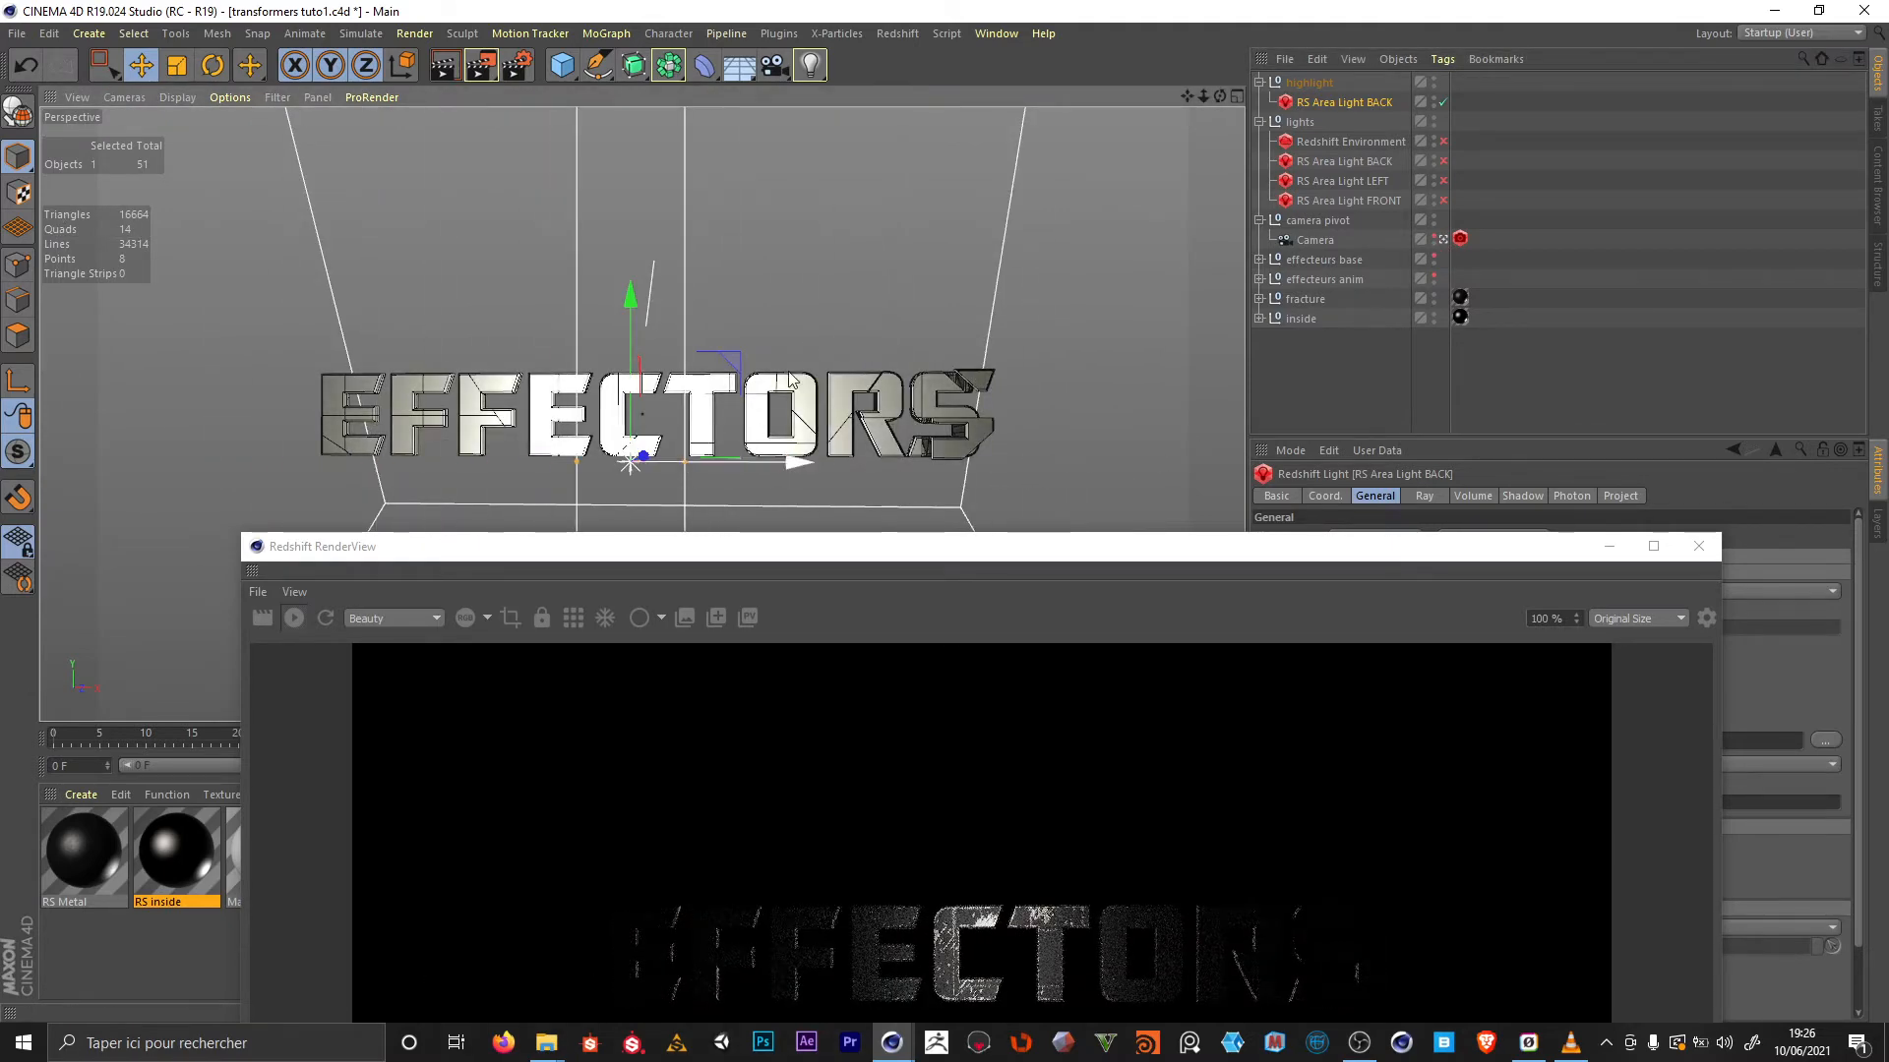
key("r")
left_click_drag(806, 346, 732, 459)
Clear the RenderView from the light's attributes and set the copied light's intensity multiplier to 10
left_click_drag(1379, 551, 818, 193)
double_click(1429, 802)
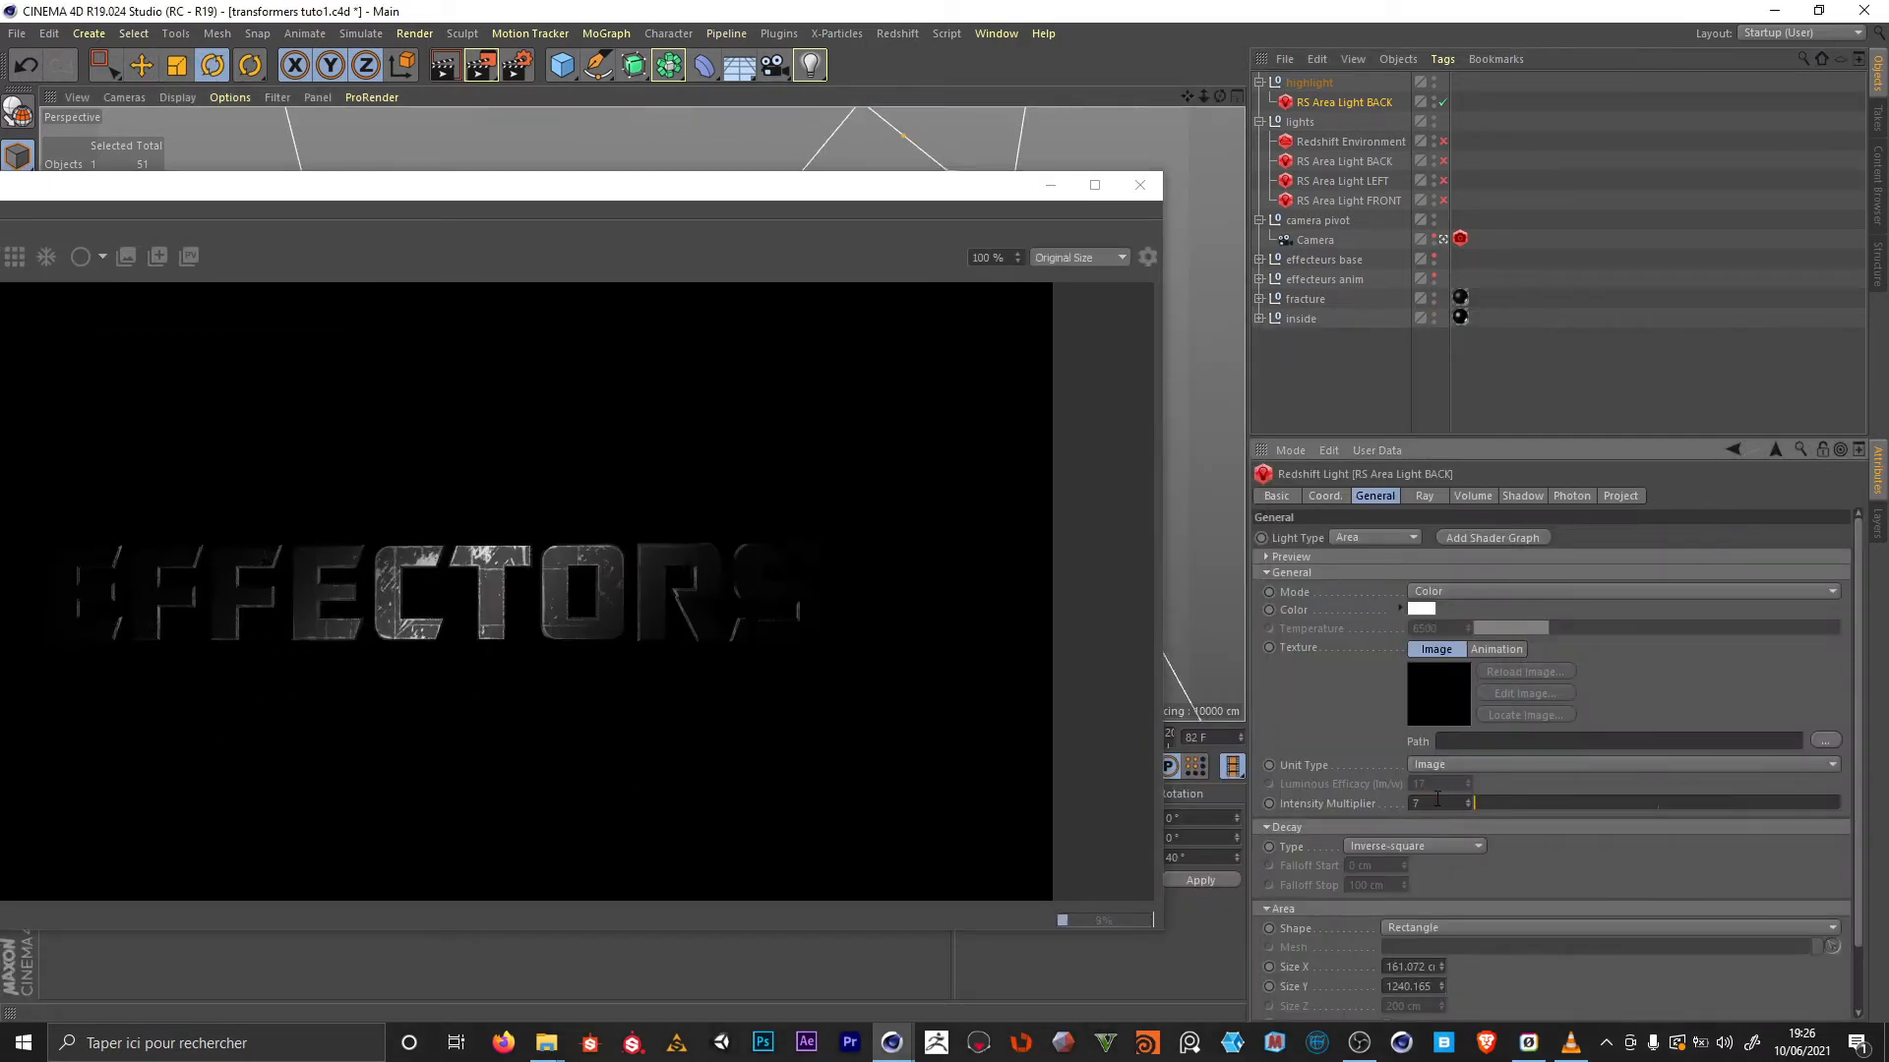
double_click(1444, 804)
type("10")
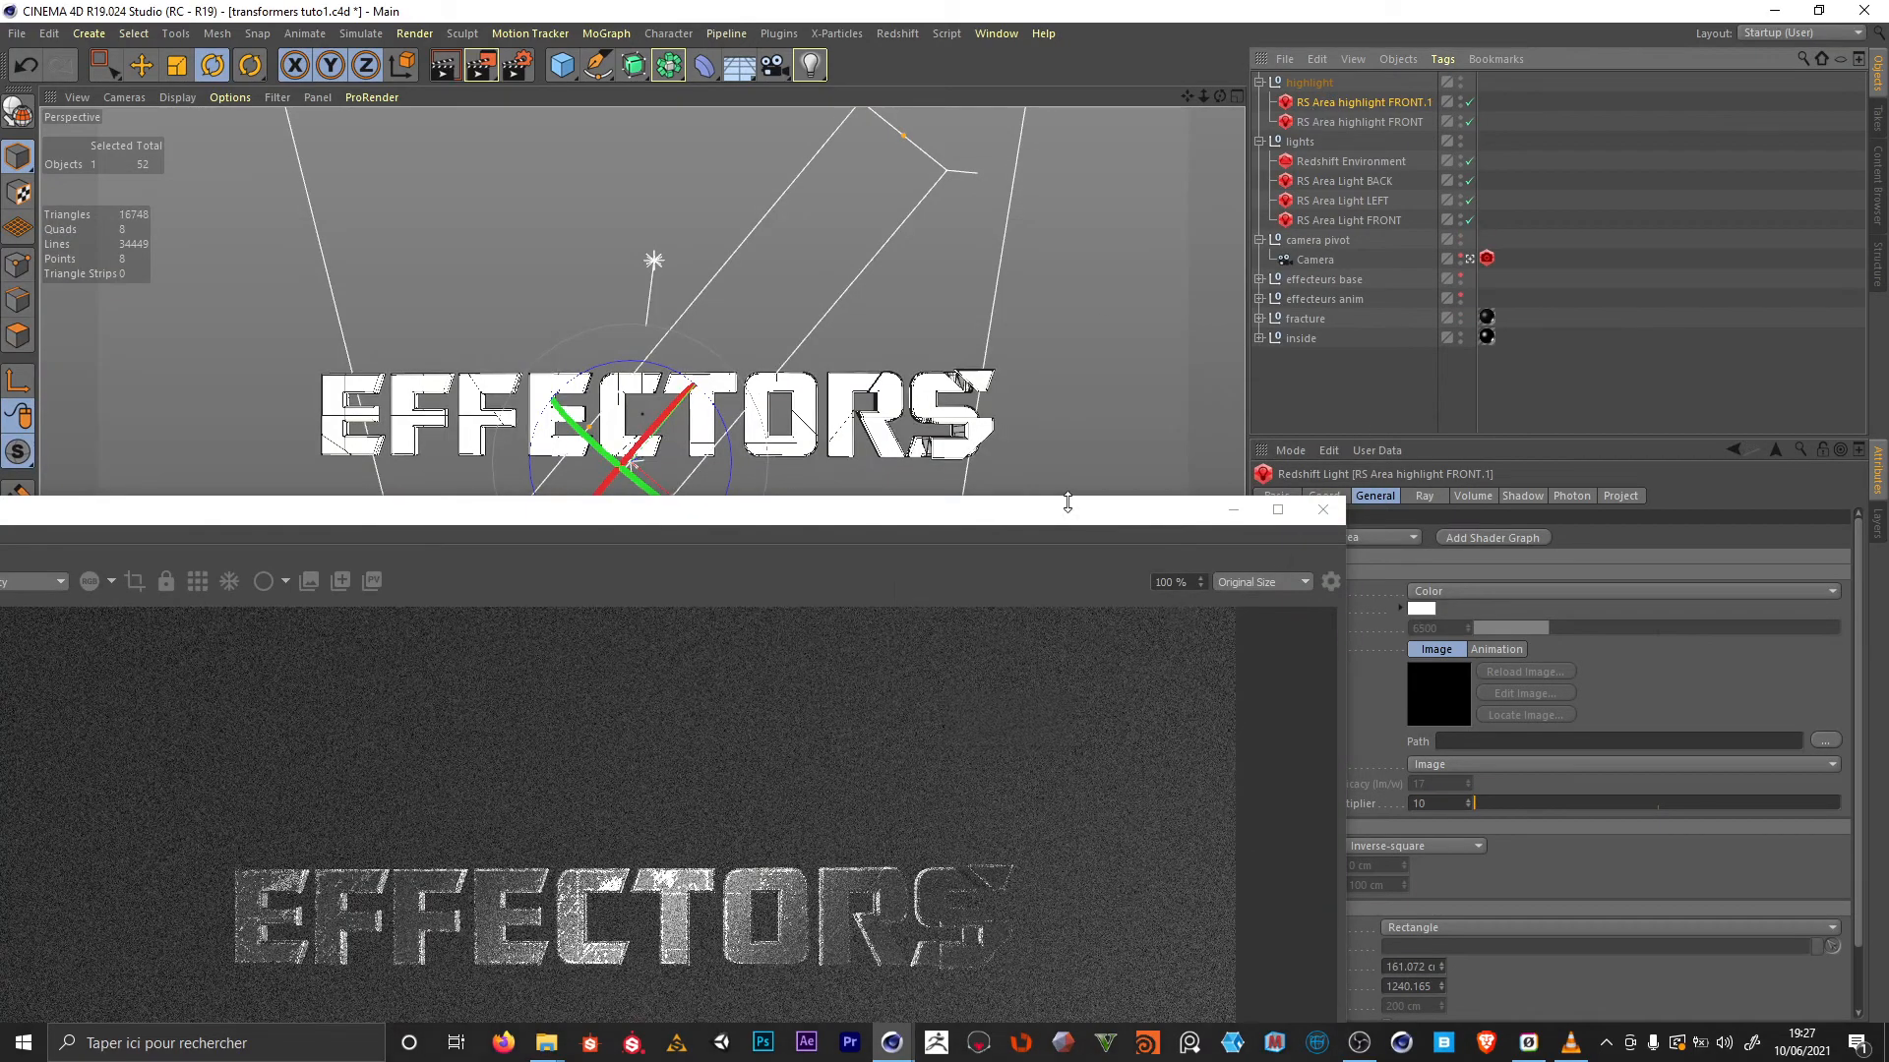
Reset the PSR of RS Area highlight FRONT.1 and rotate the light to face downward
key("shift+c")
type("psr")
key("Return")
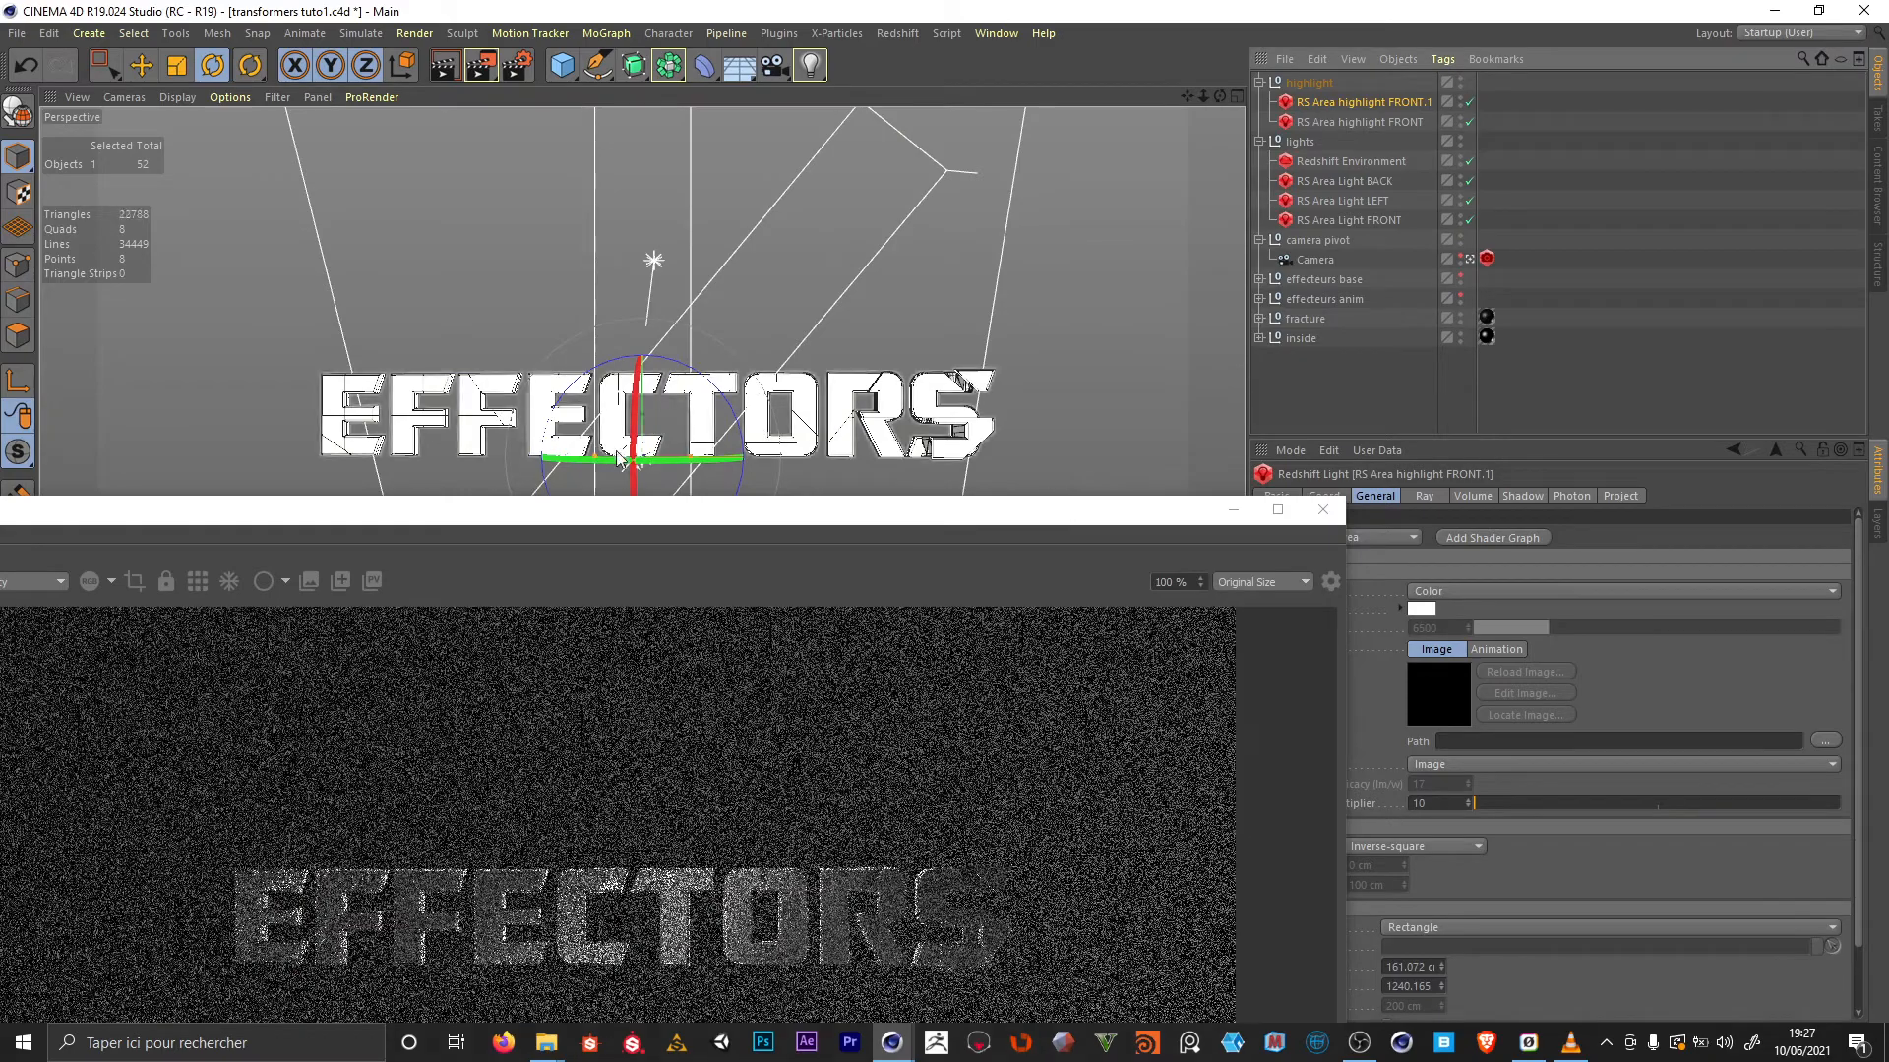
left_click_drag(638, 379, 676, 242)
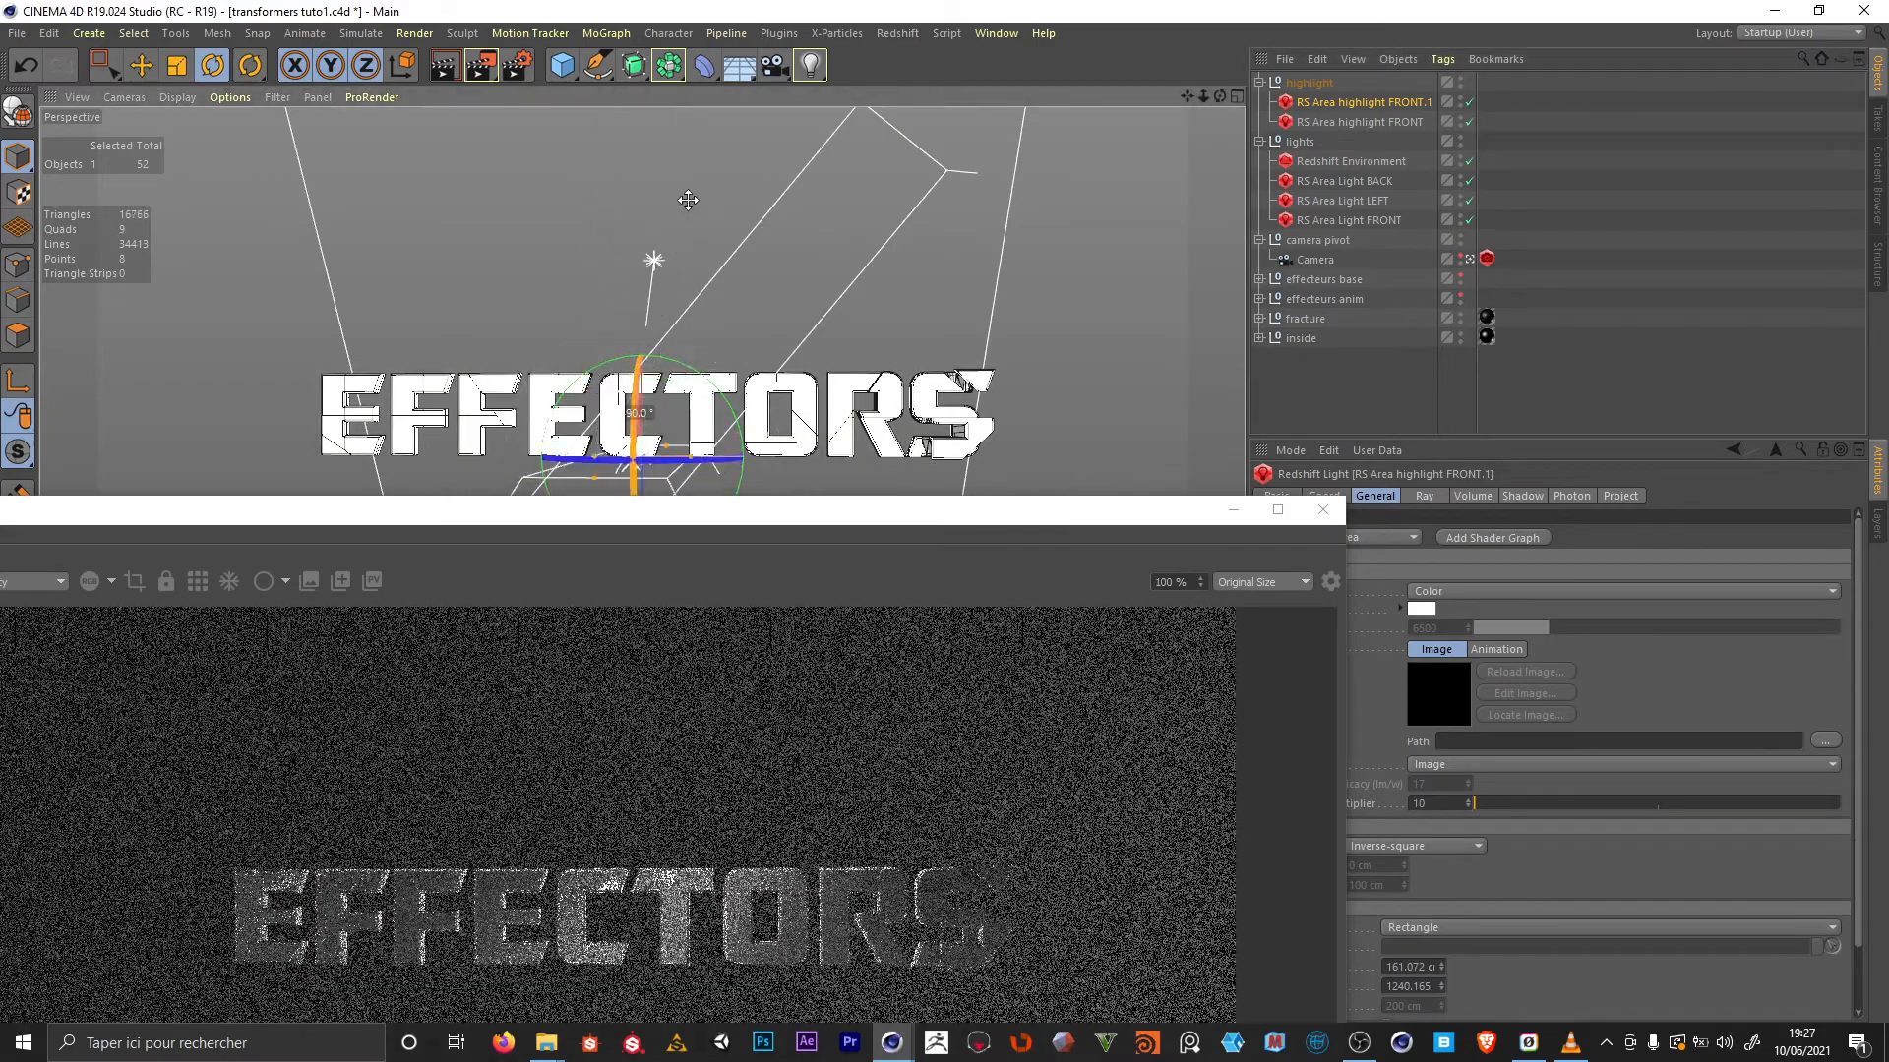
Position the second highlight light just above the middle letters in the front view and resize it to about 215 cm in X
key("e")
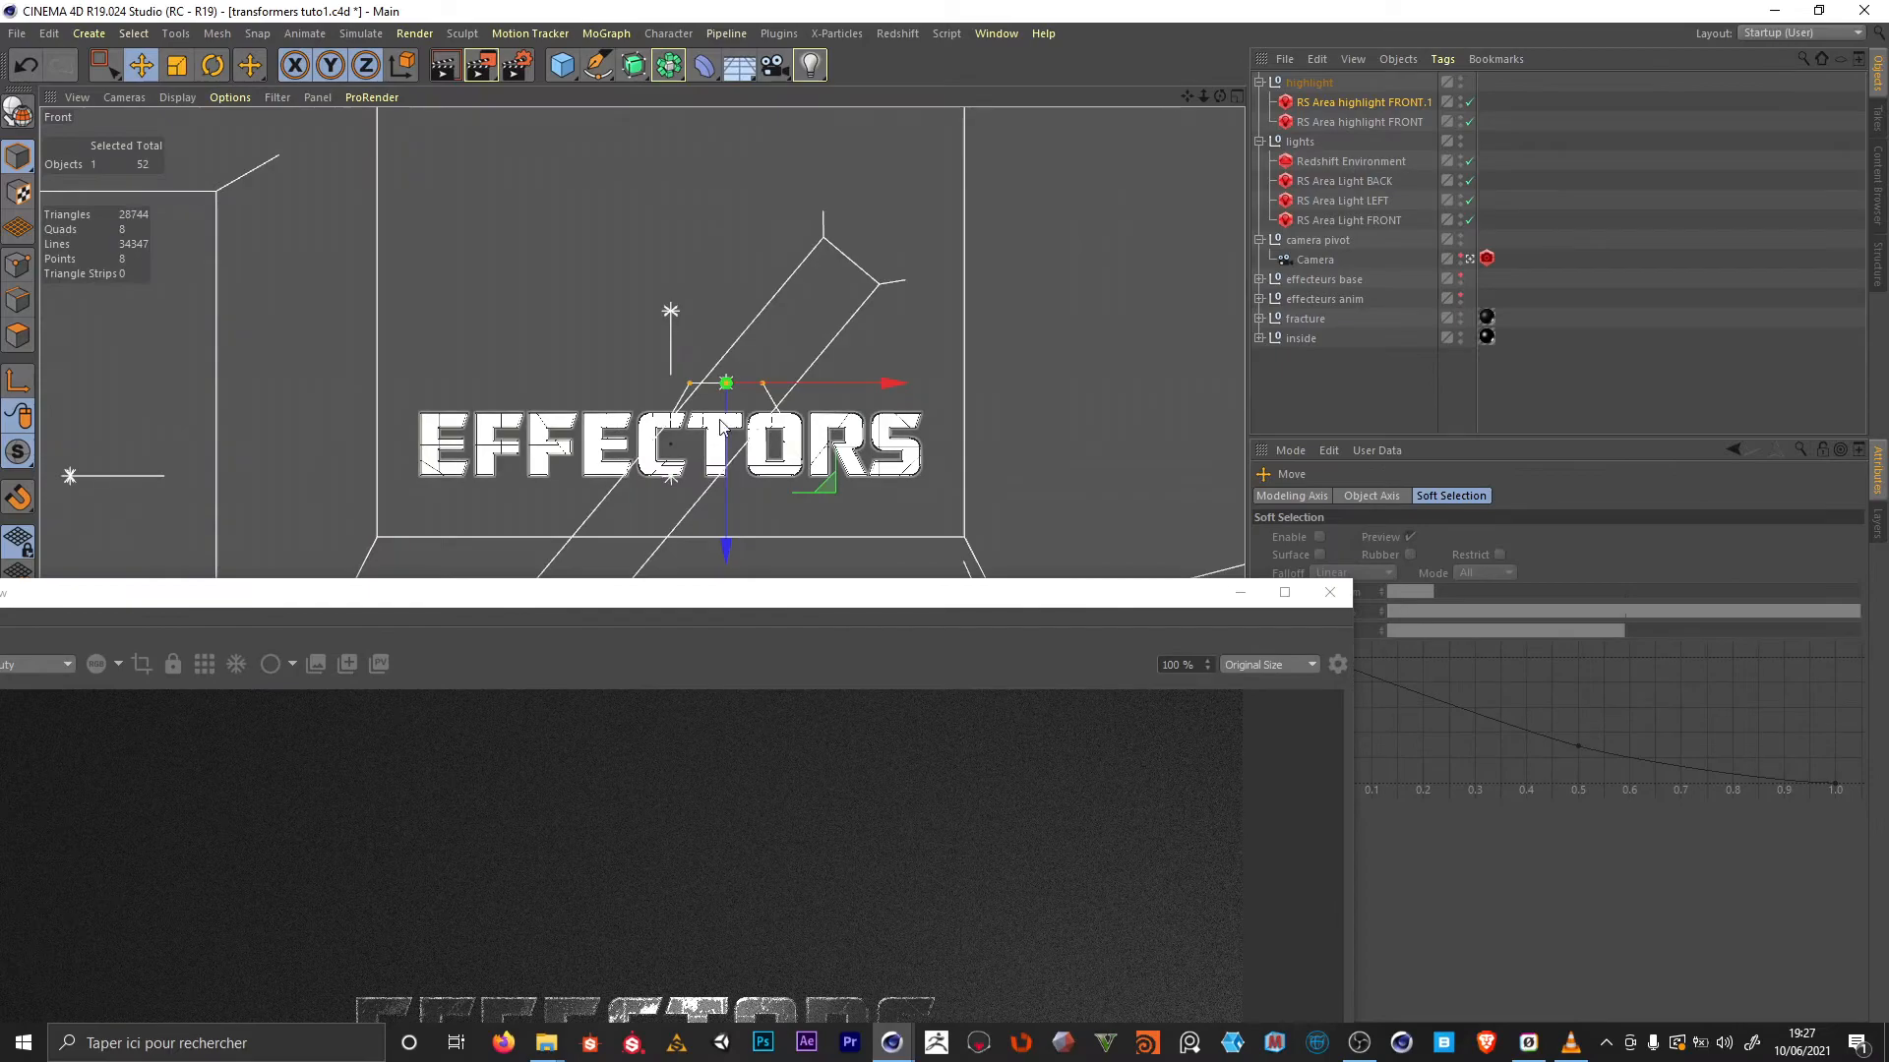
scroll(723, 425, "up", 5)
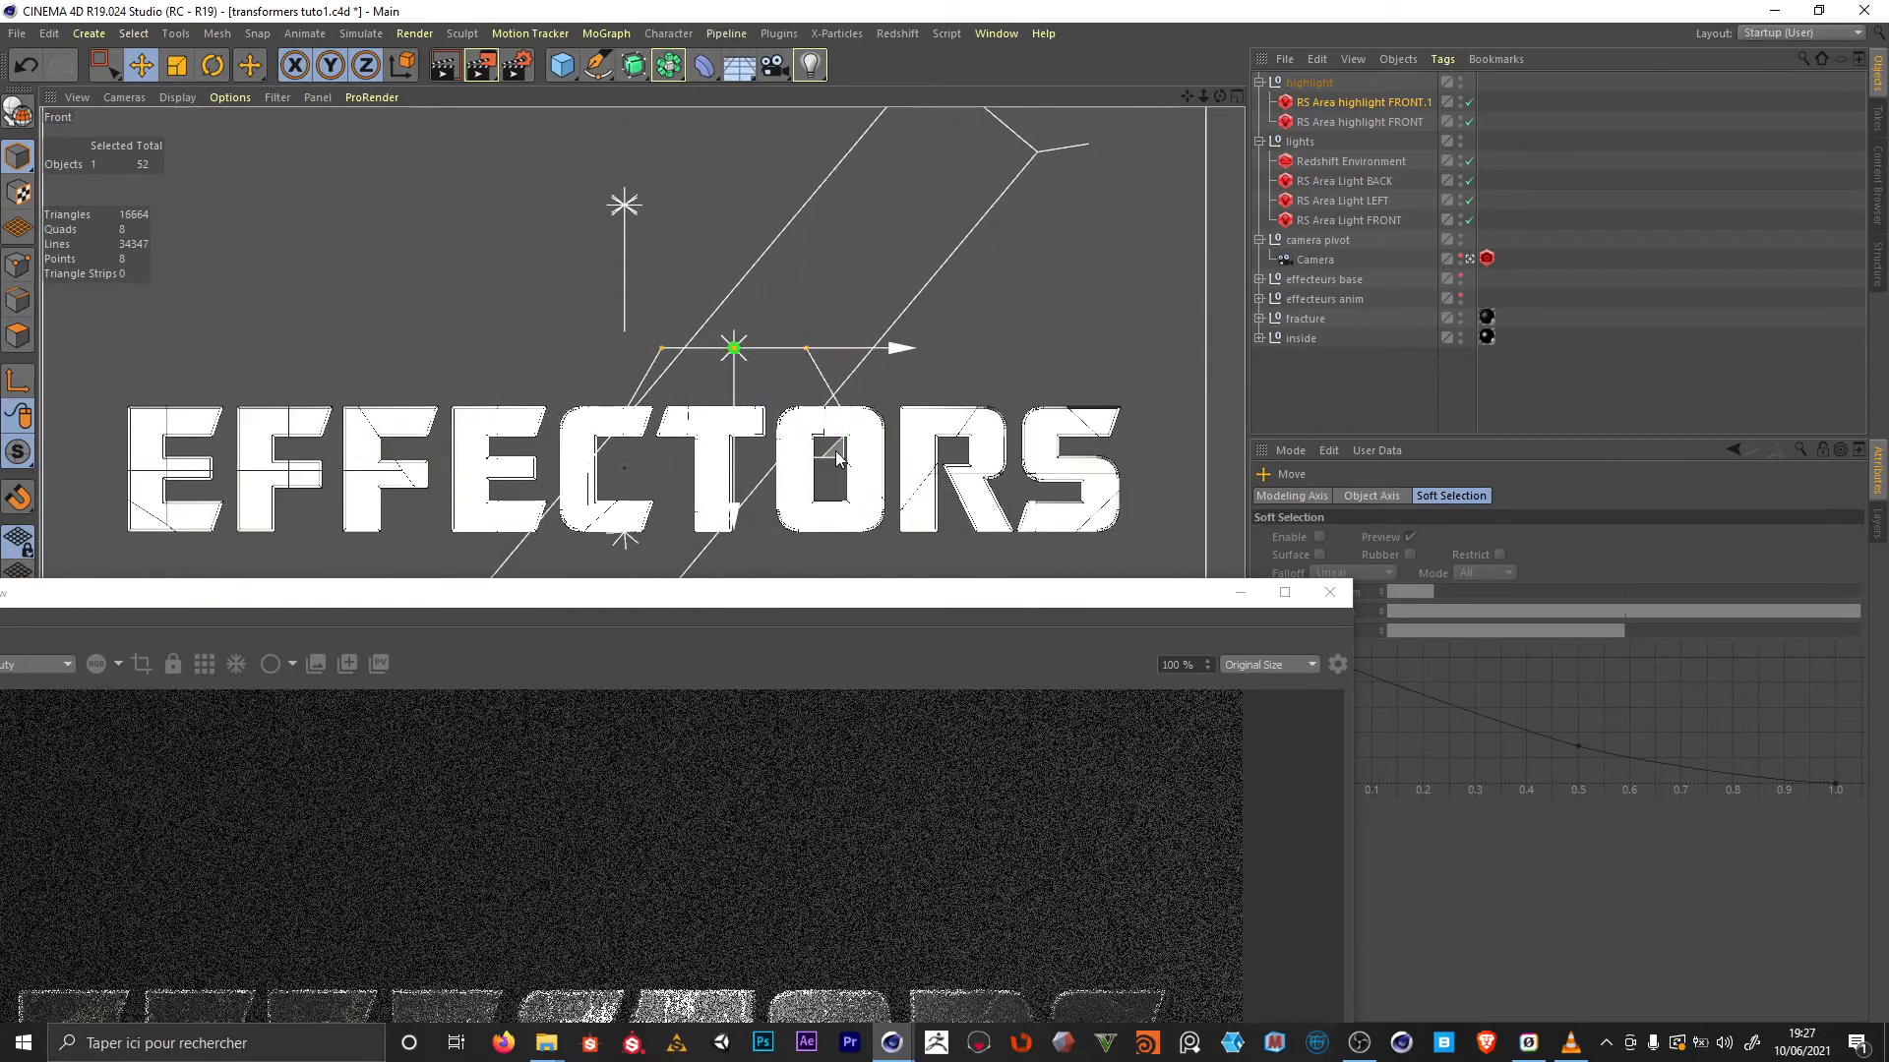
left_click_drag(828, 449, 847, 486)
left_click_drag(674, 379, 653, 379)
middle_click(760, 302)
middle_click(1018, 211)
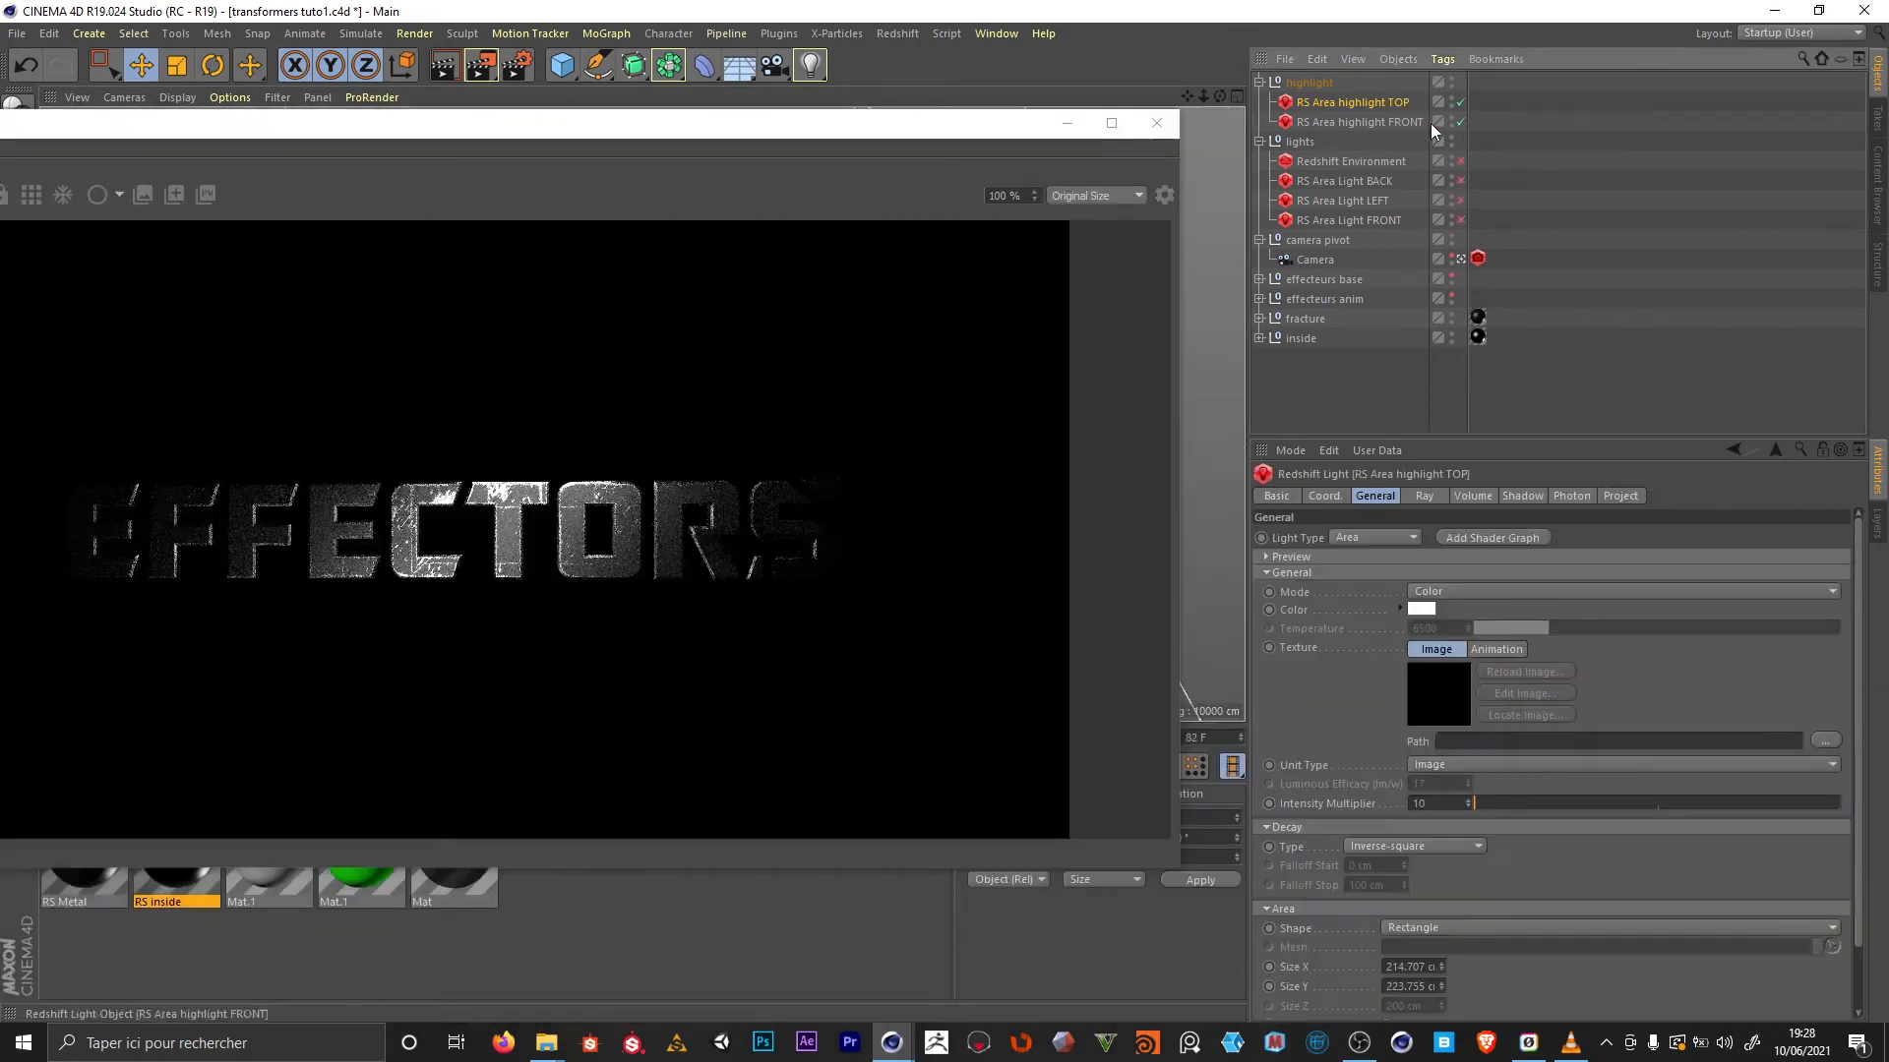
Set RS Area highlight TOP's intensity multiplier to 50 while RS Area highlight FRONT is temporarily disabled
left_click(1460, 121)
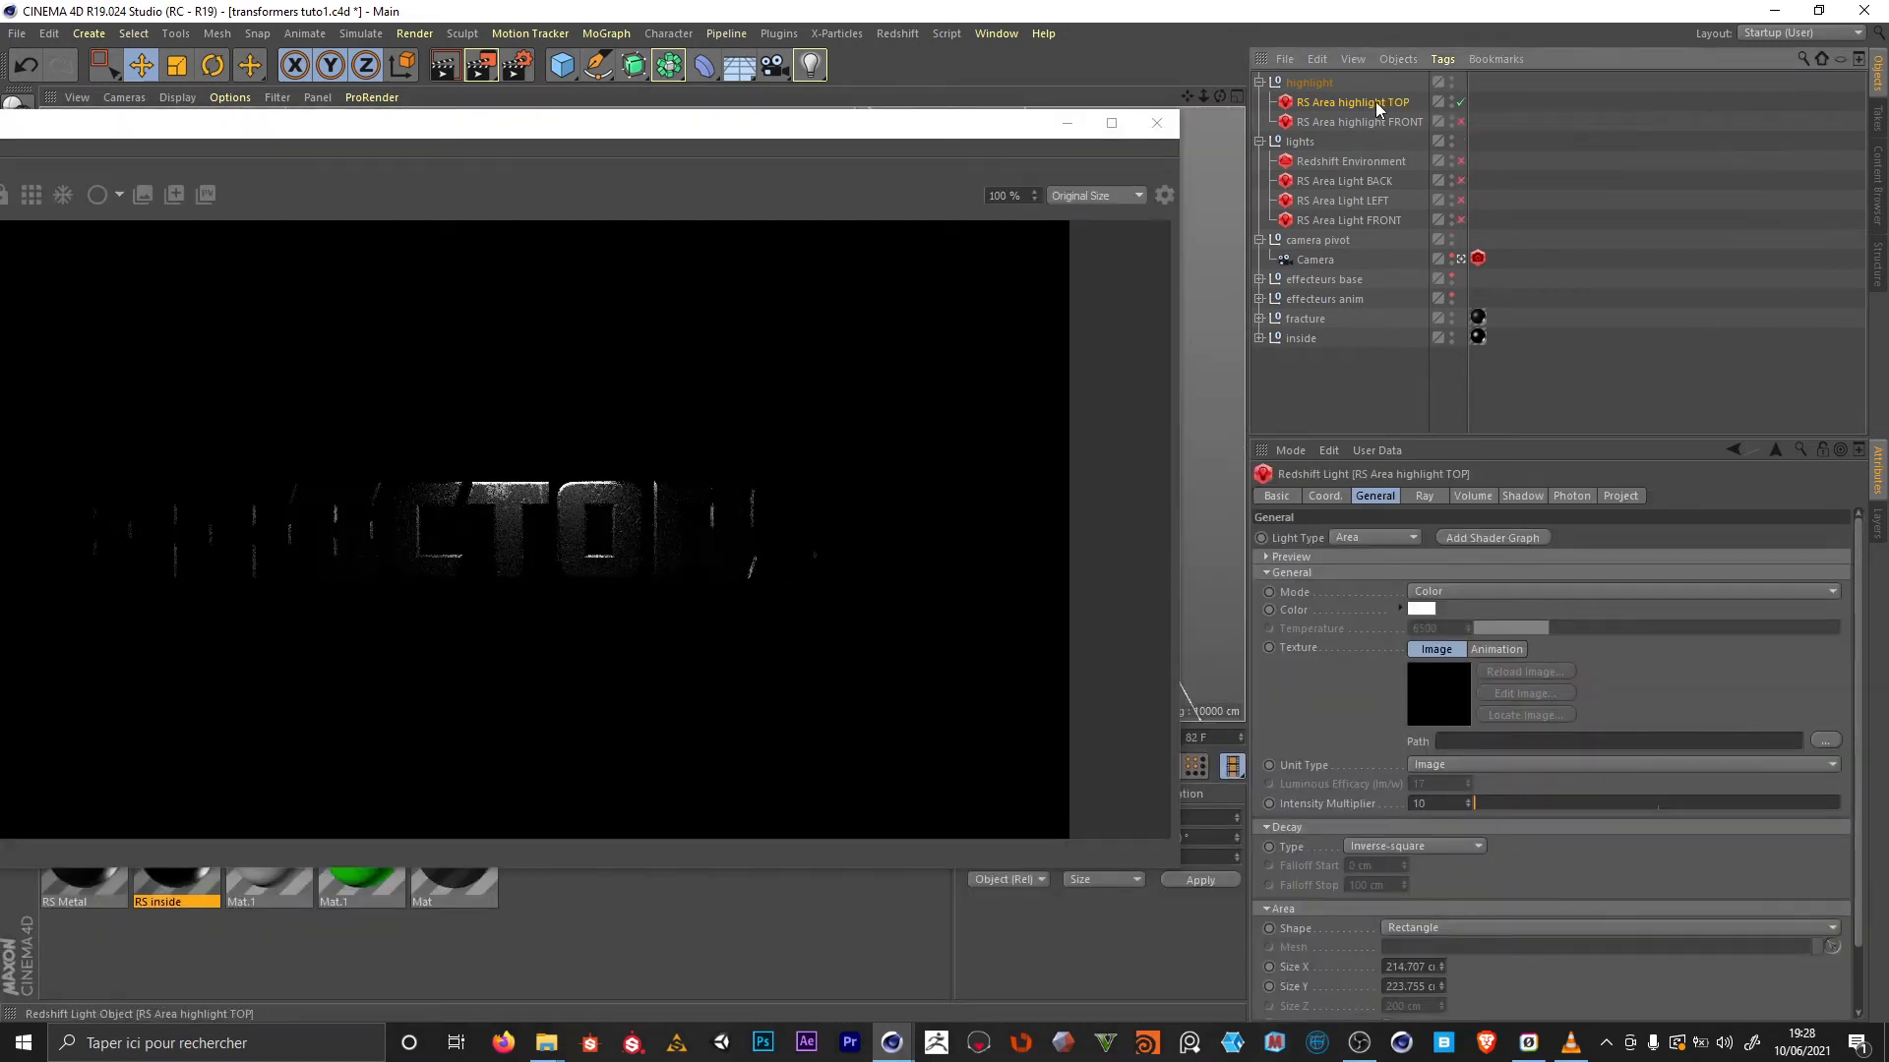
left_click(1461, 804)
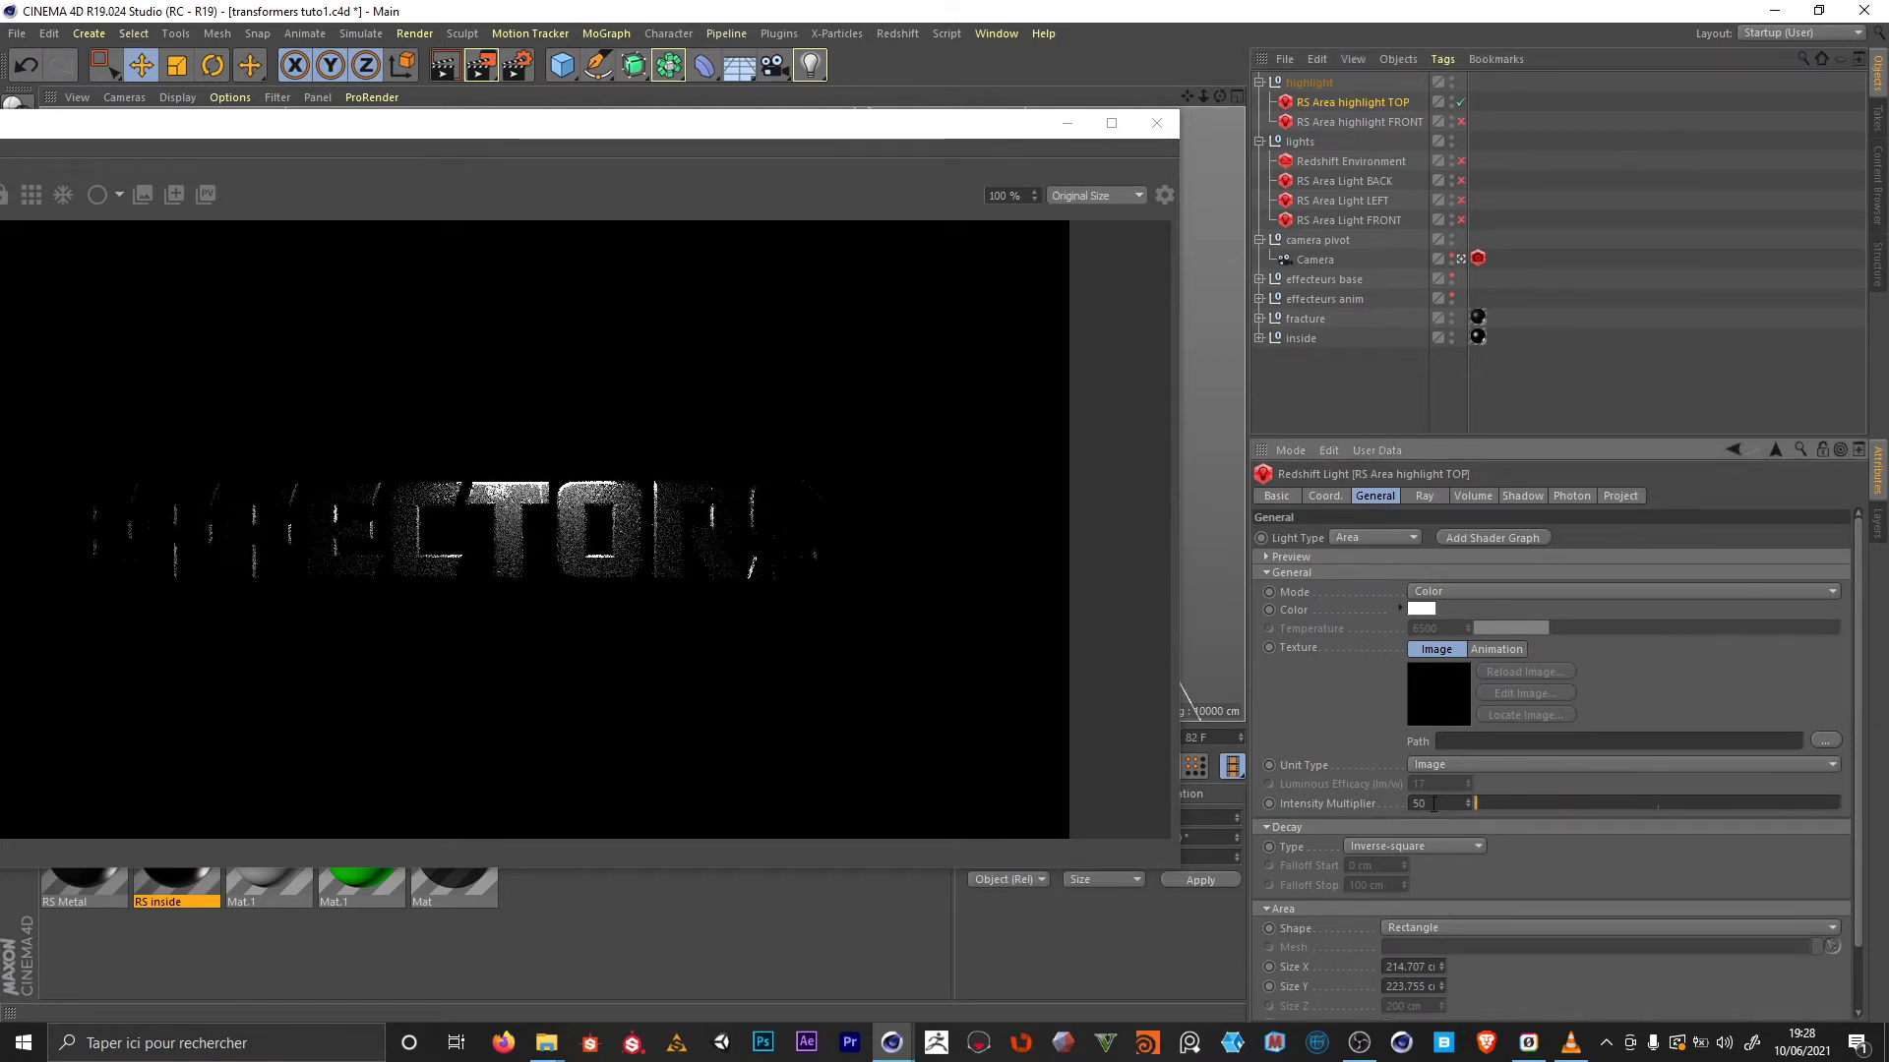
left_click_drag(590, 124, 567, 420)
left_click(1461, 121)
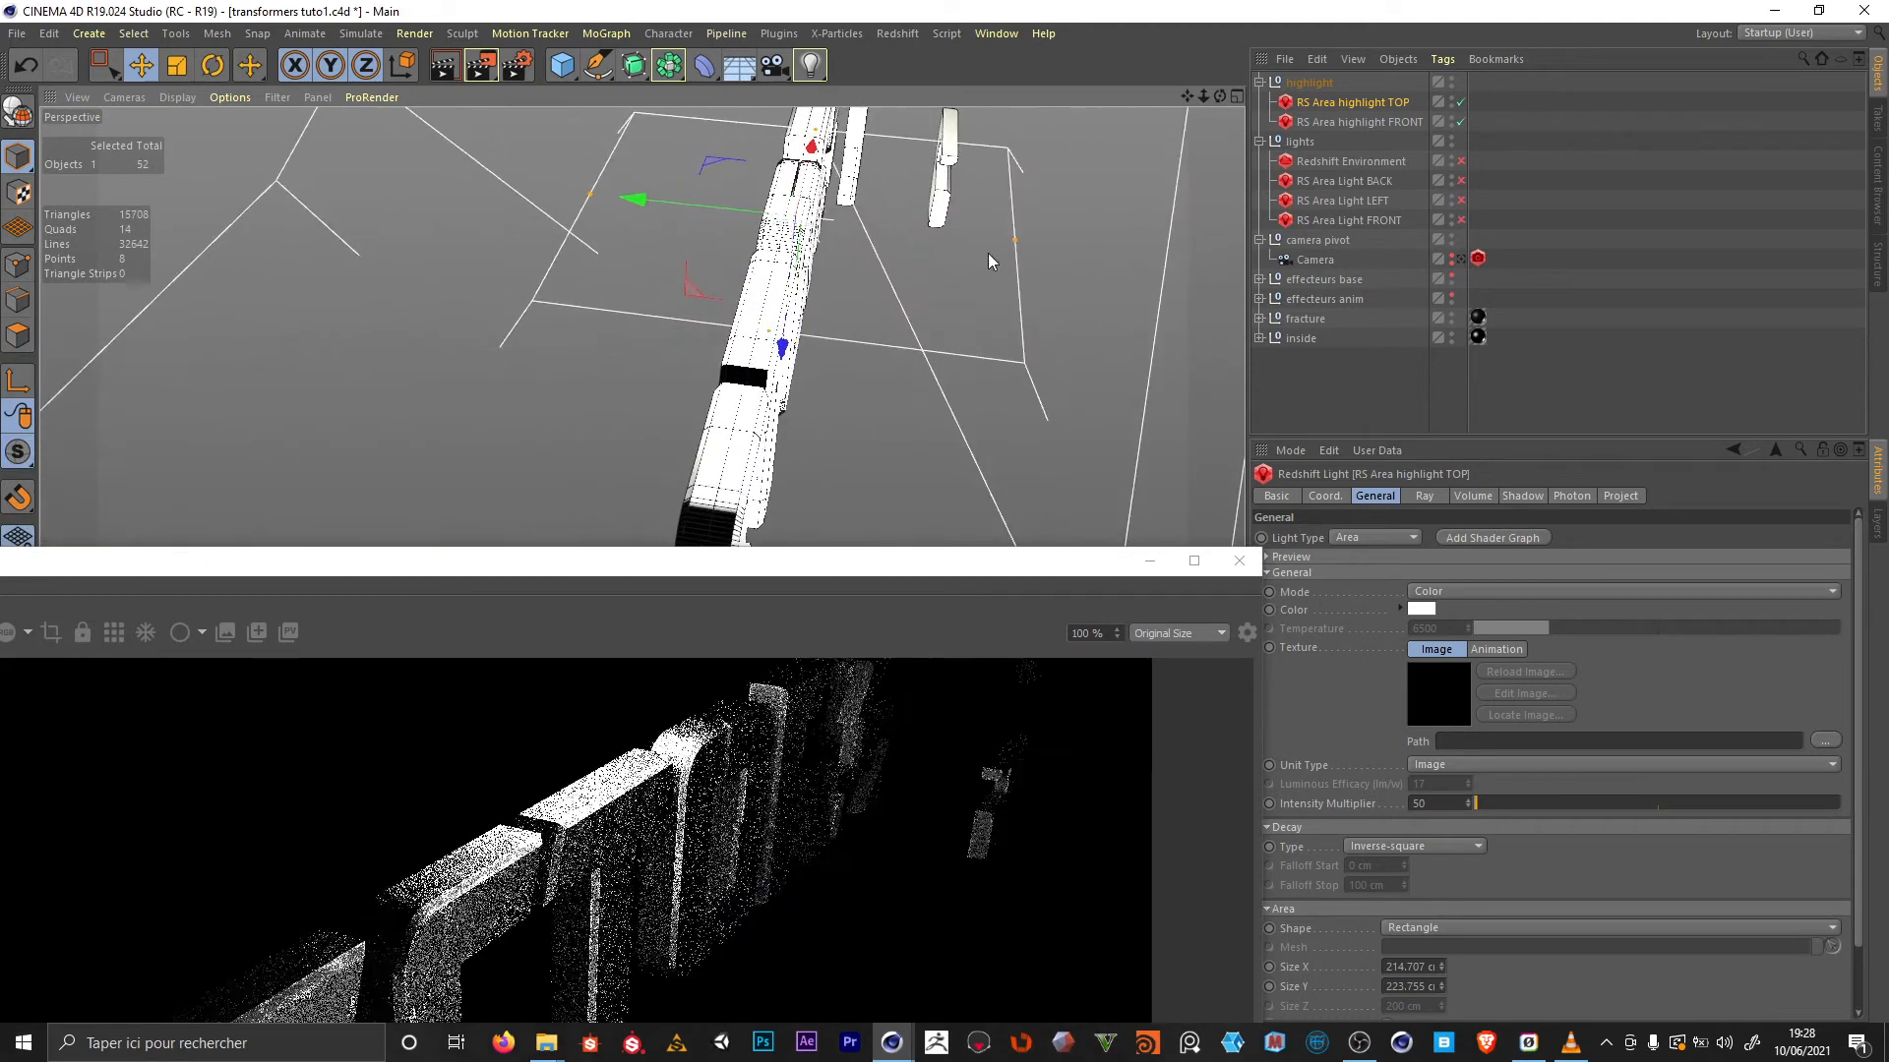
Tilt and shift RS Area highlight TOP above the text's upper edge, and check it alone through the camera with RS Area highlight FRONT disabled
key("r")
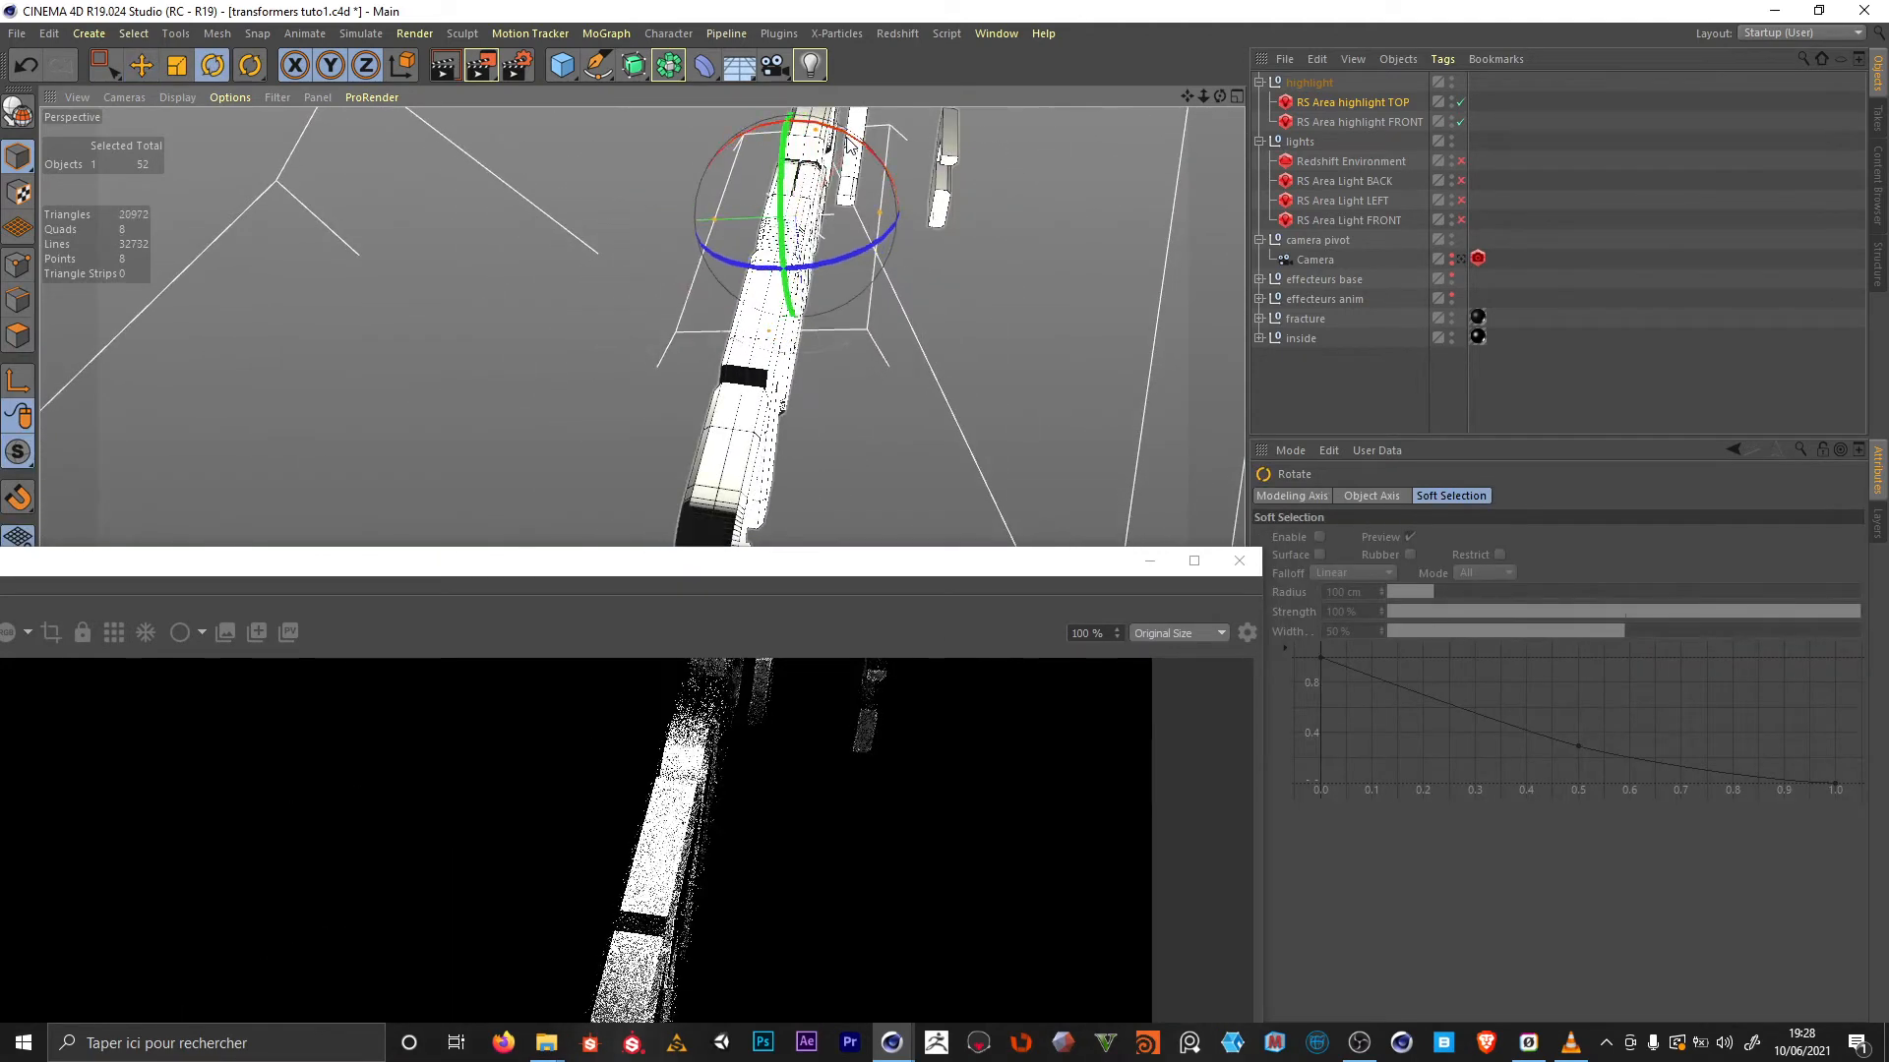
key("e")
left_click_drag(635, 295, 616, 311)
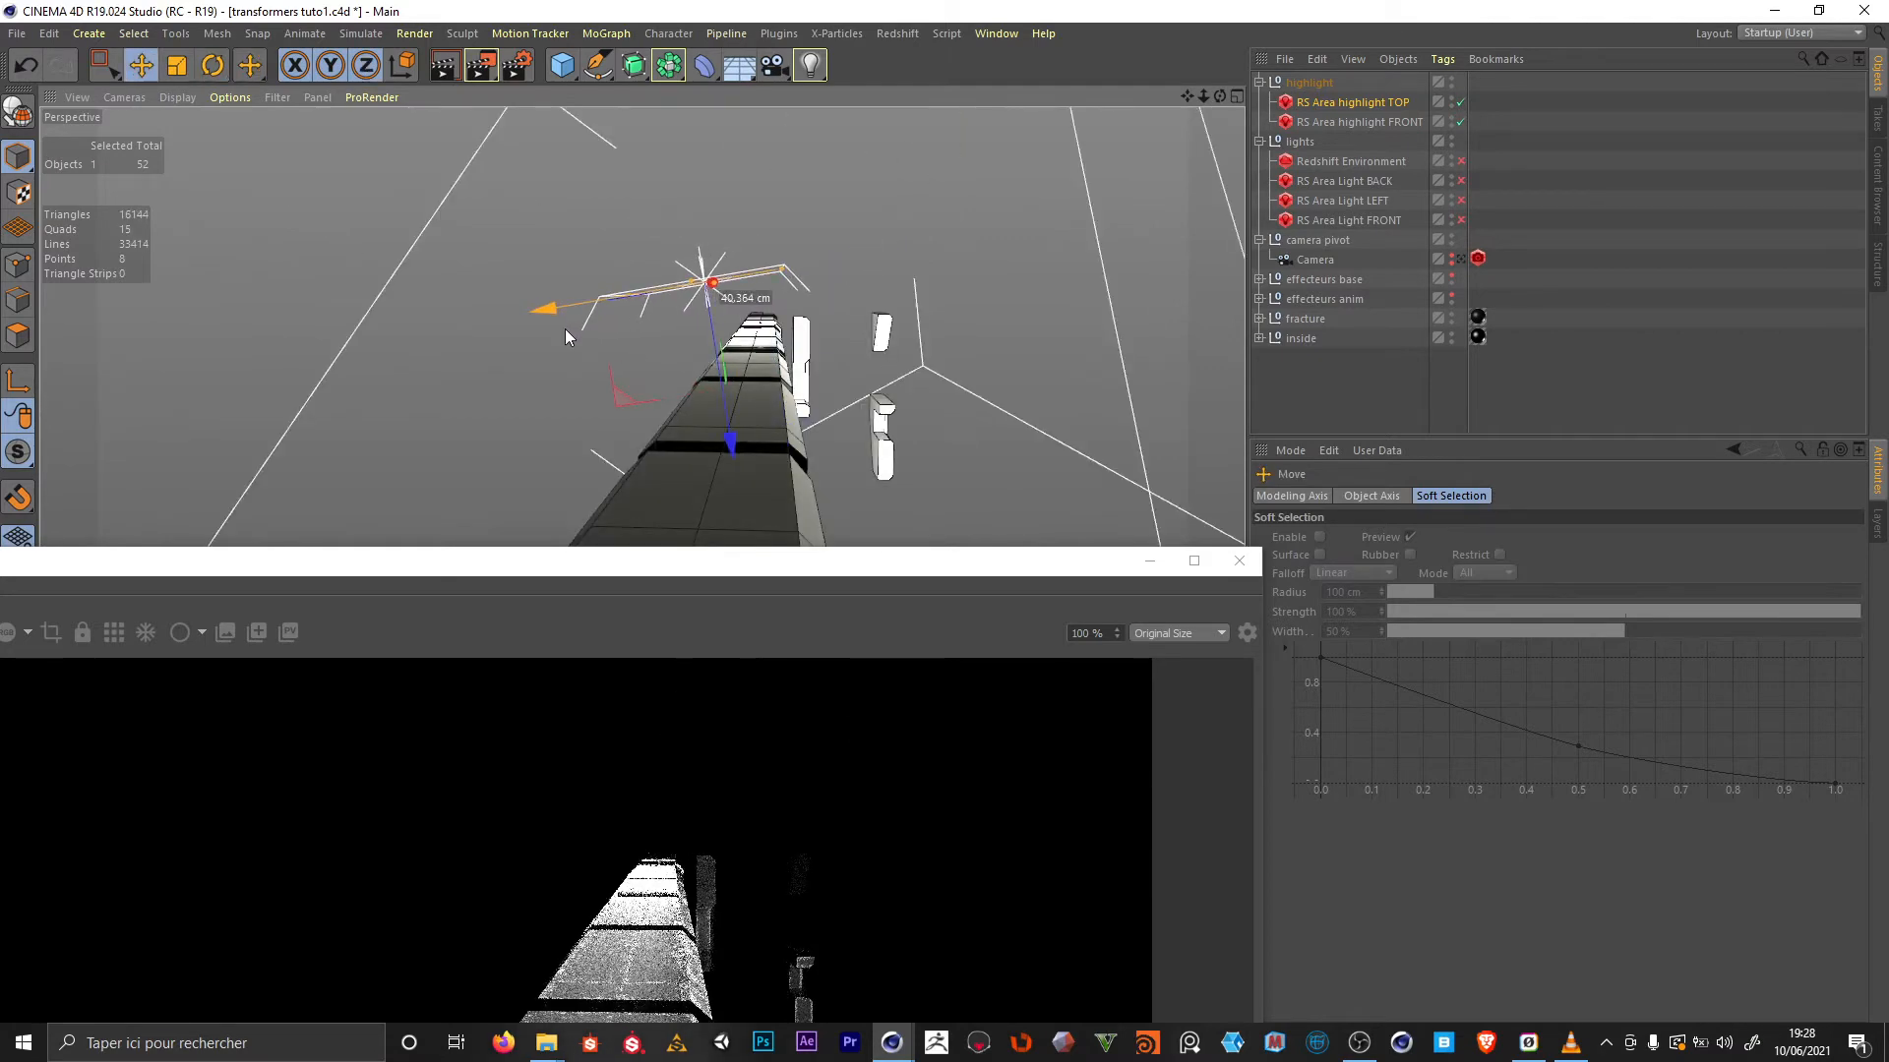
left_click(1457, 122)
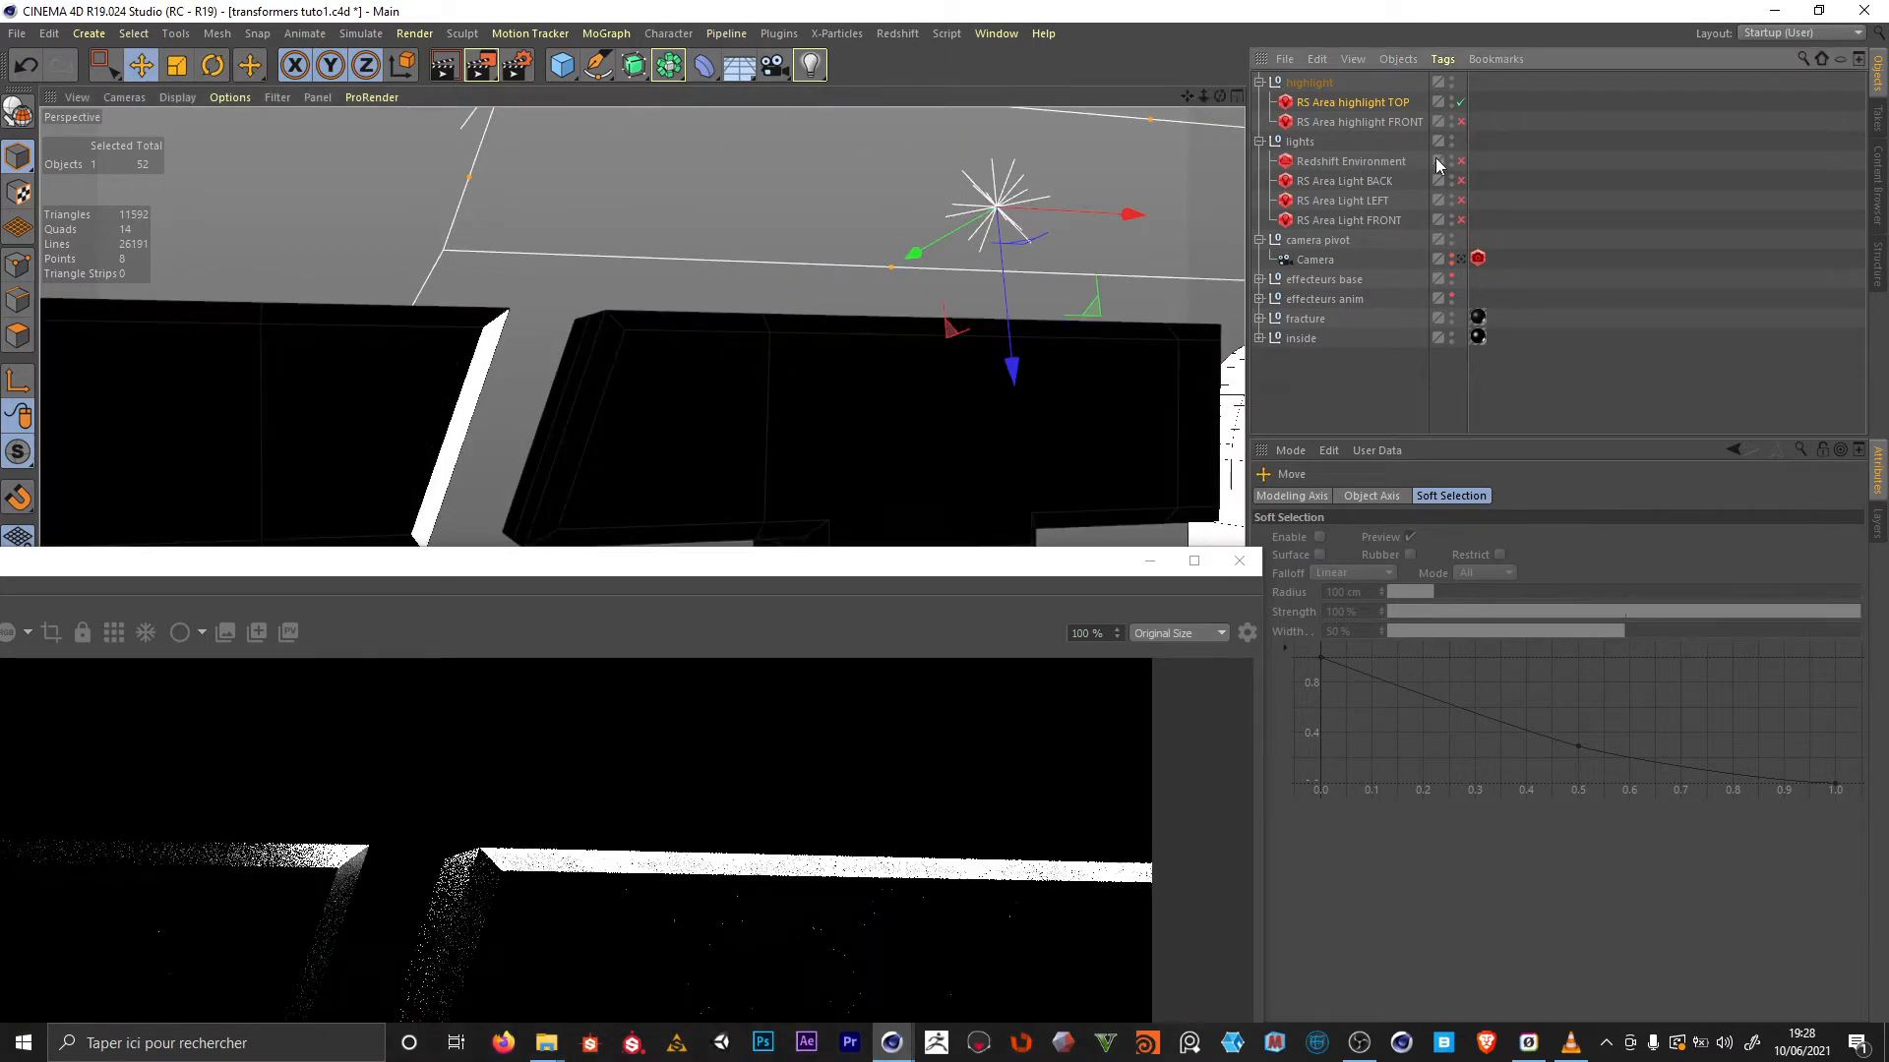
left_click(1463, 259)
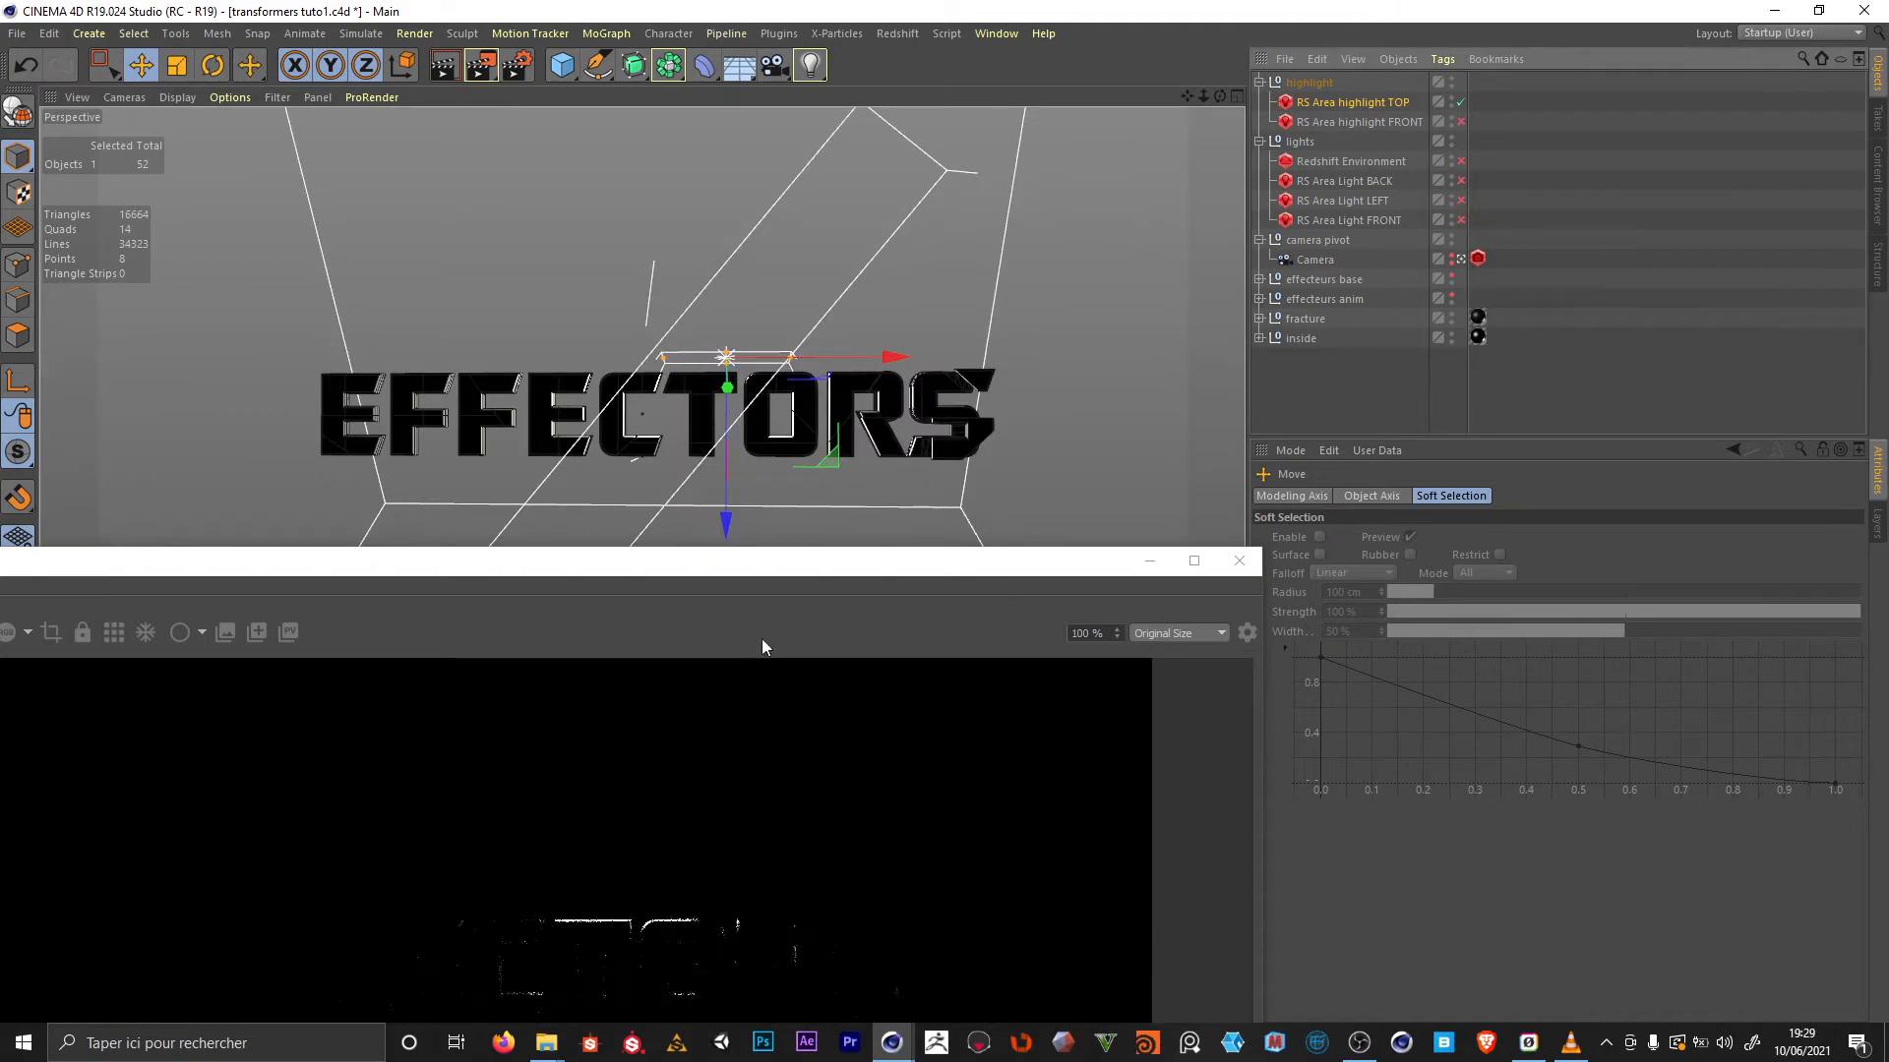
Re-enable all the lights and set RS Area highlight FRONT's intensity multiplier to 5
left_click_drag(945, 571, 1050, 331)
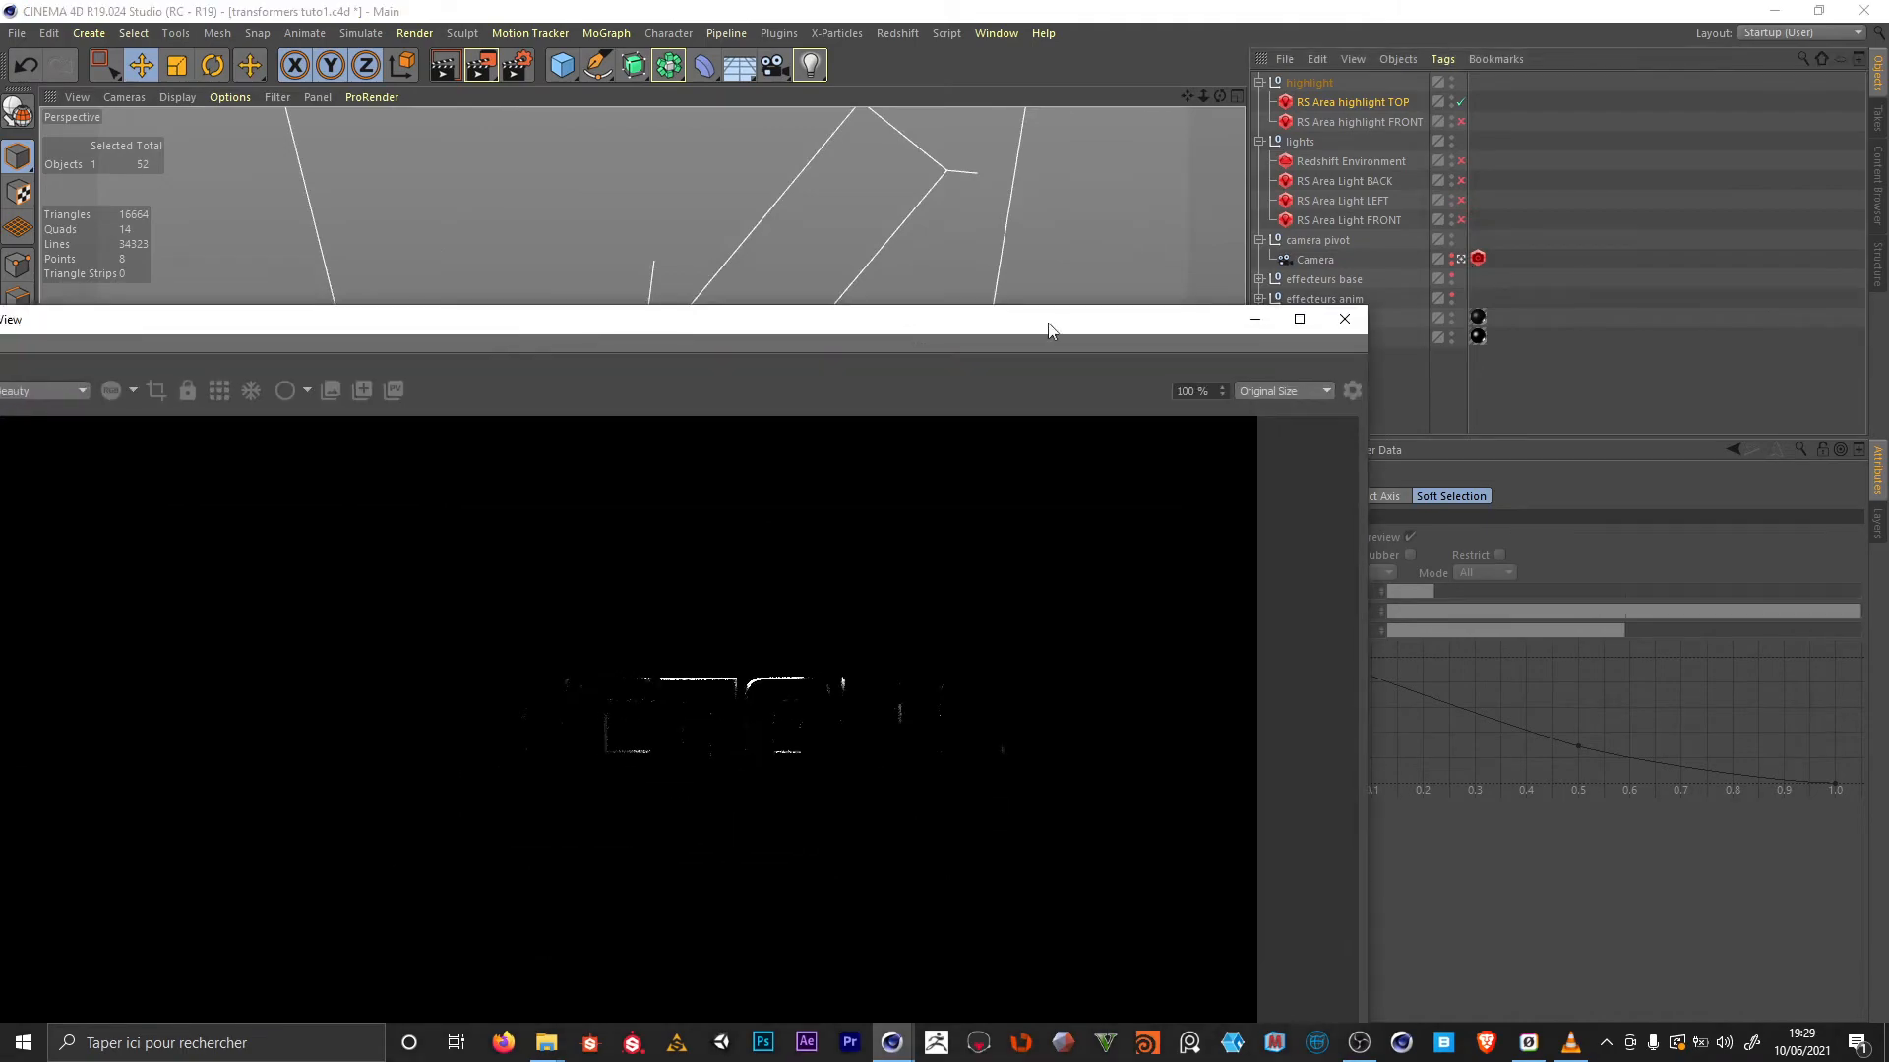
left_click(1461, 120)
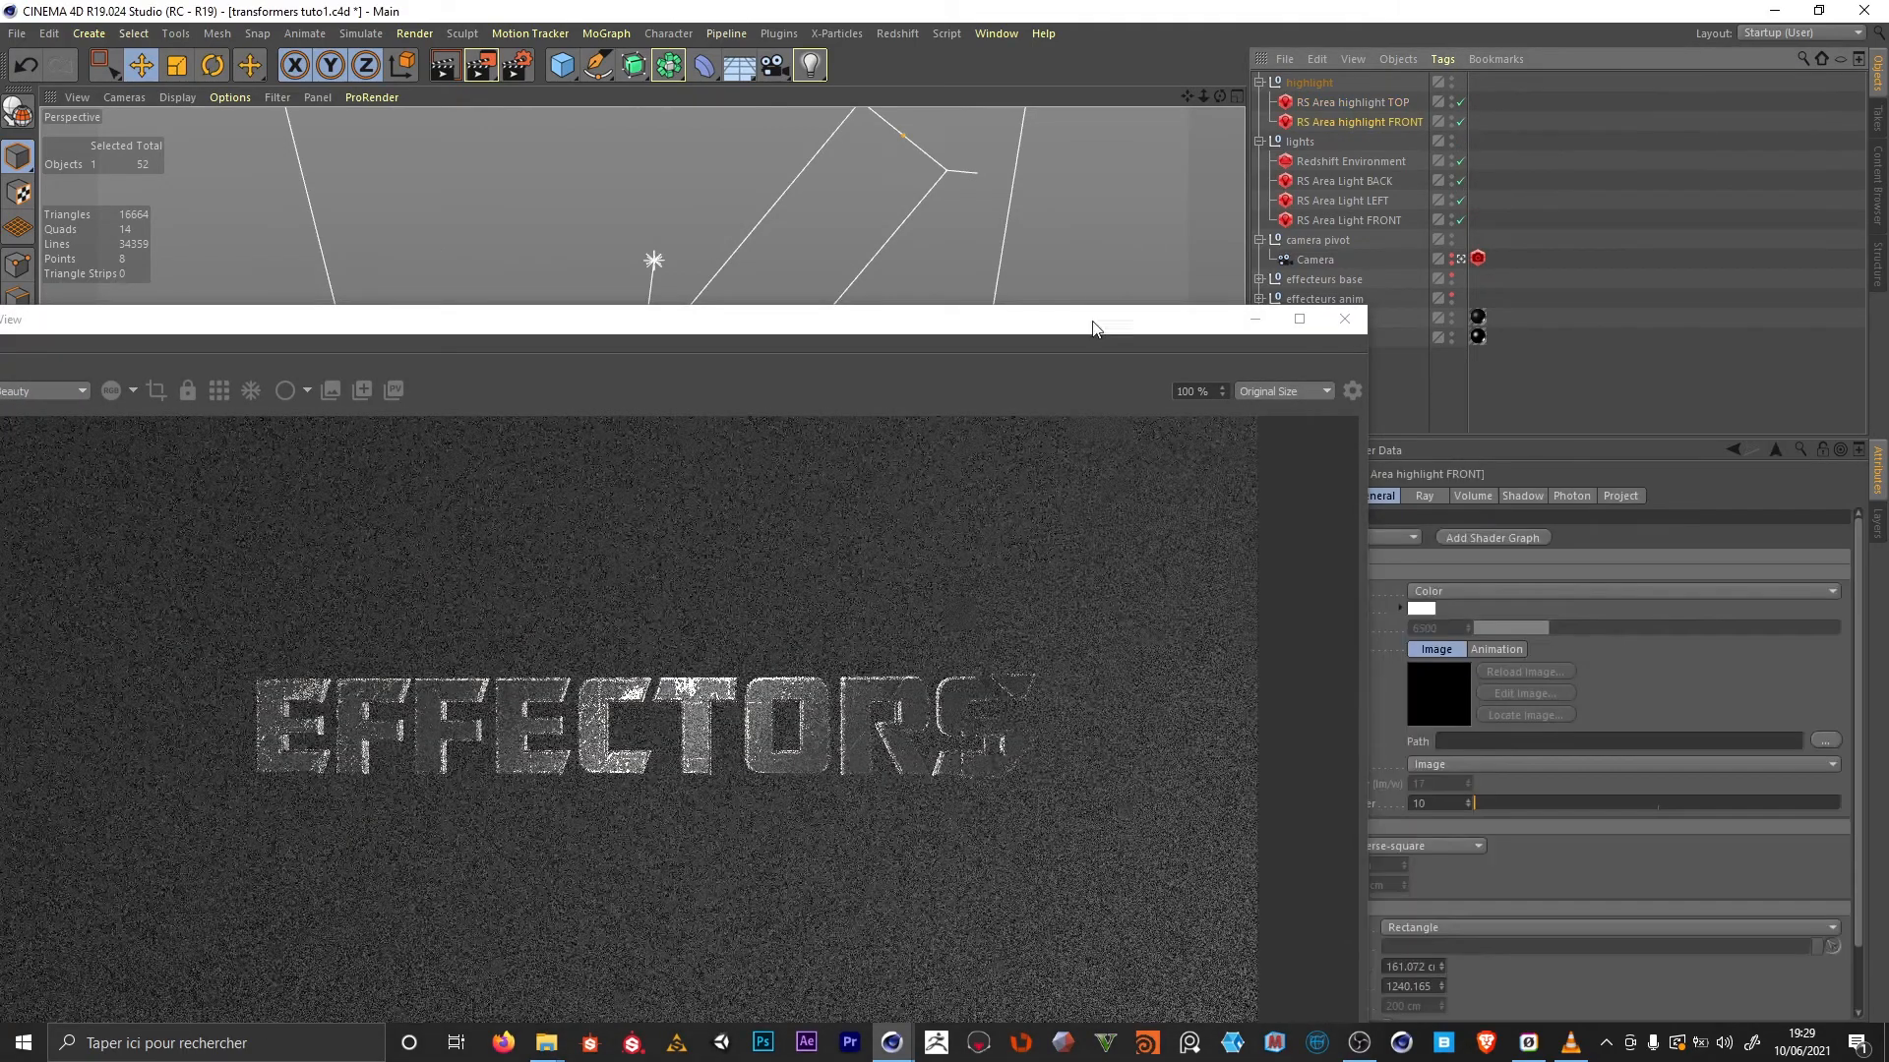
left_click(1443, 803)
left_click_drag(1092, 328, 918, 625)
type("5")
key("Return")
Dock the Redshift RenderView beside the viewport and move RS Area highlight FRONT closer to the text in the top view
middle_click(1015, 347)
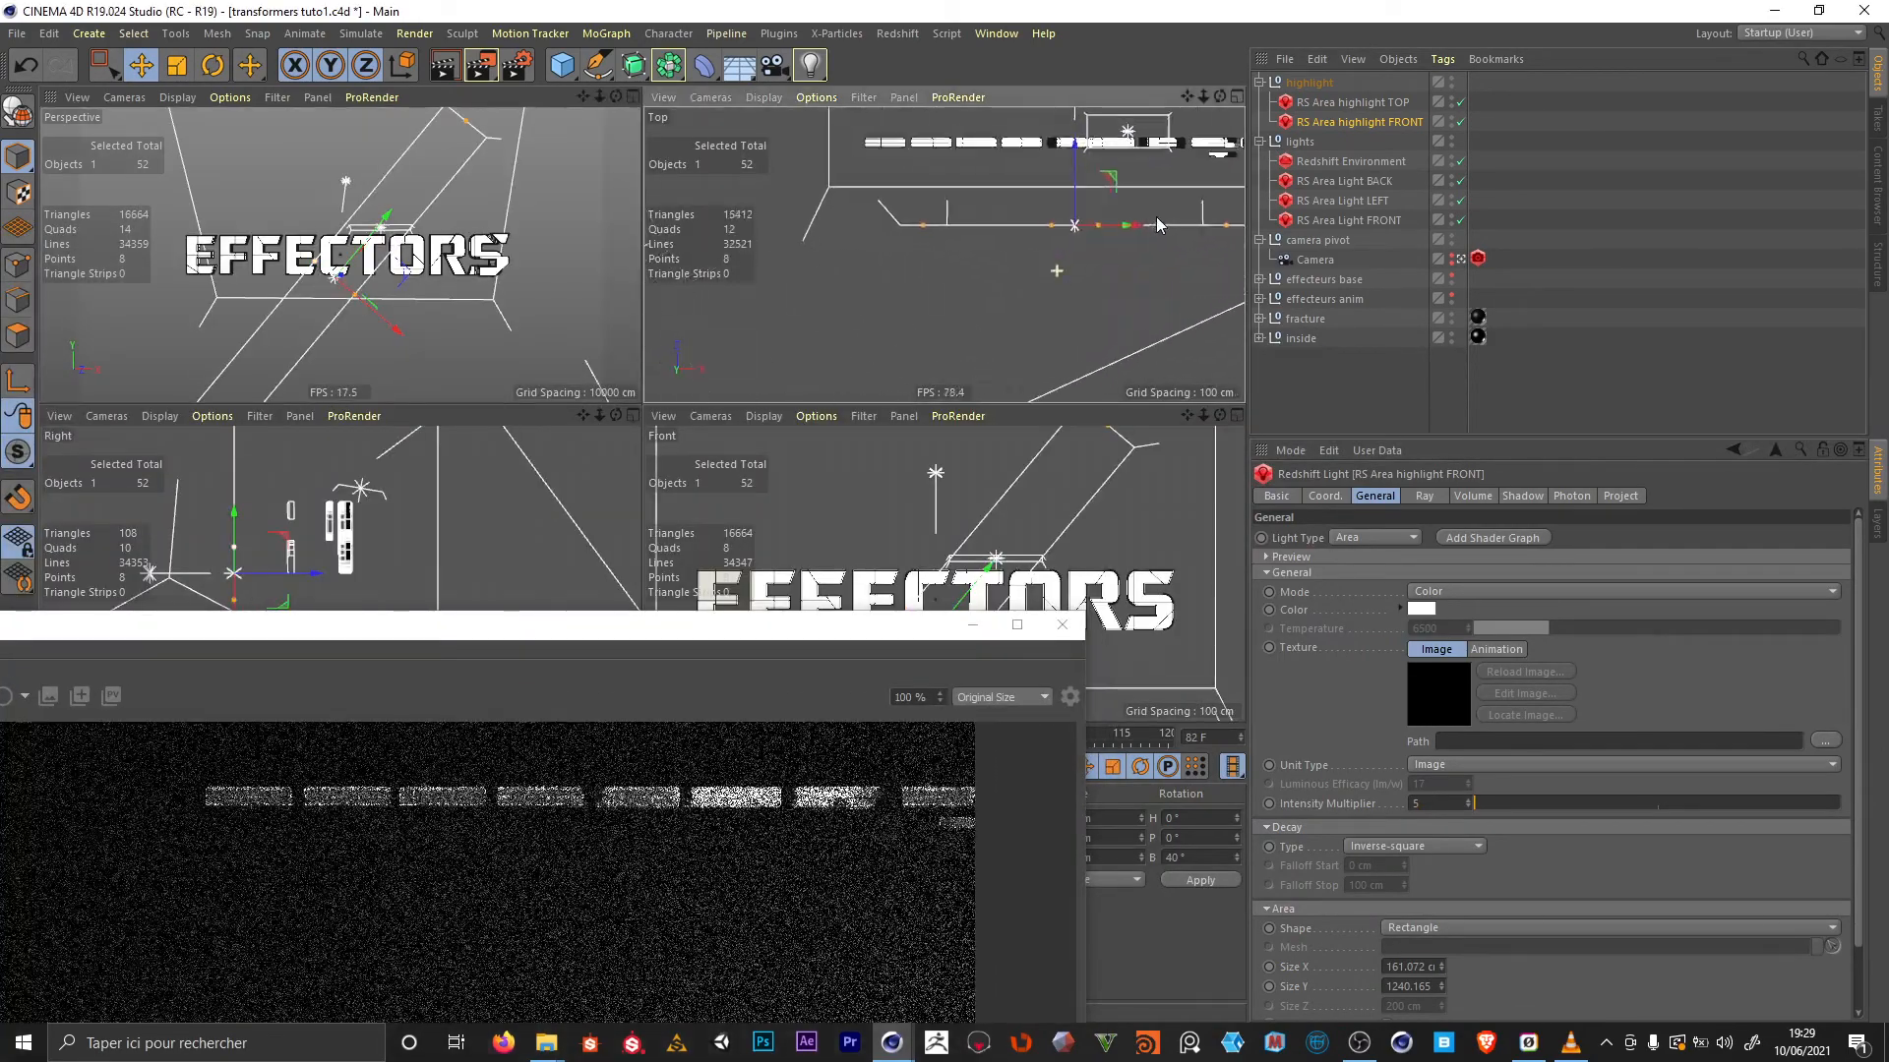
middle_click(565, 152)
left_click_drag(380, 624, 689, 327)
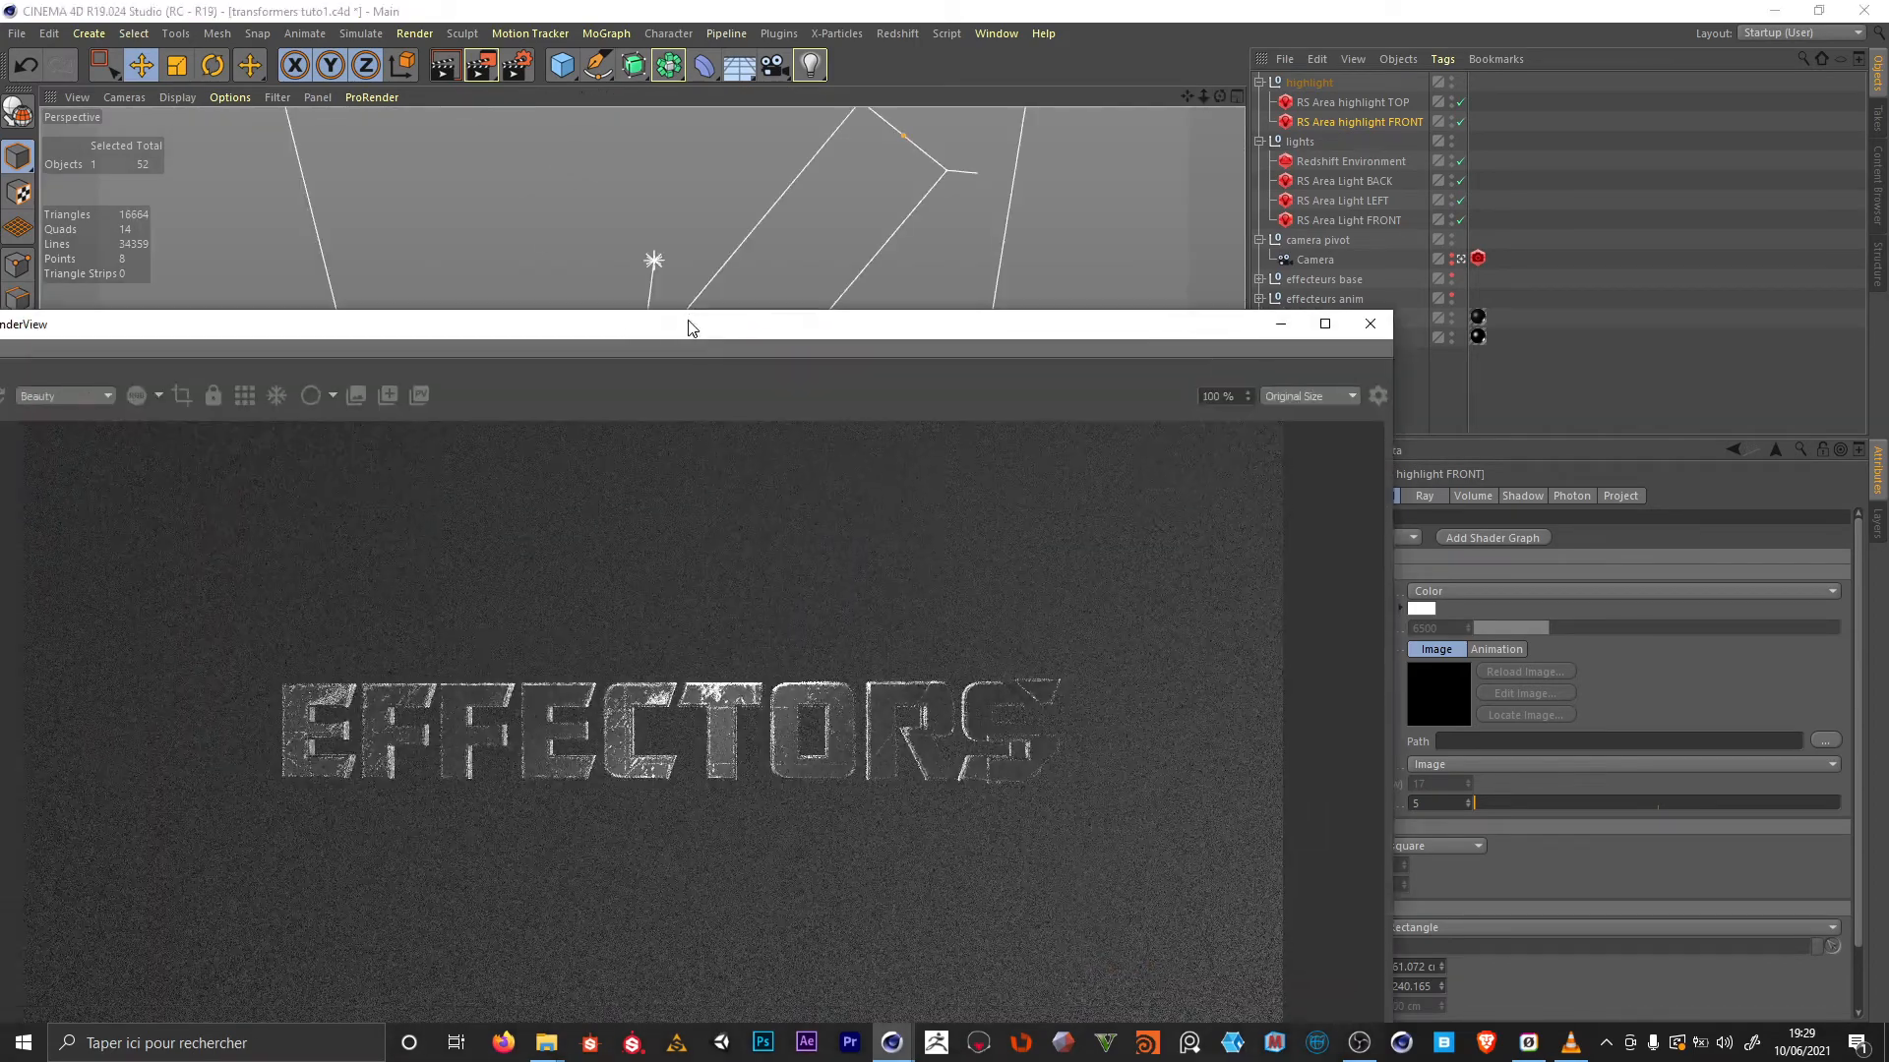
left_click_drag(197, 325, 584, 246)
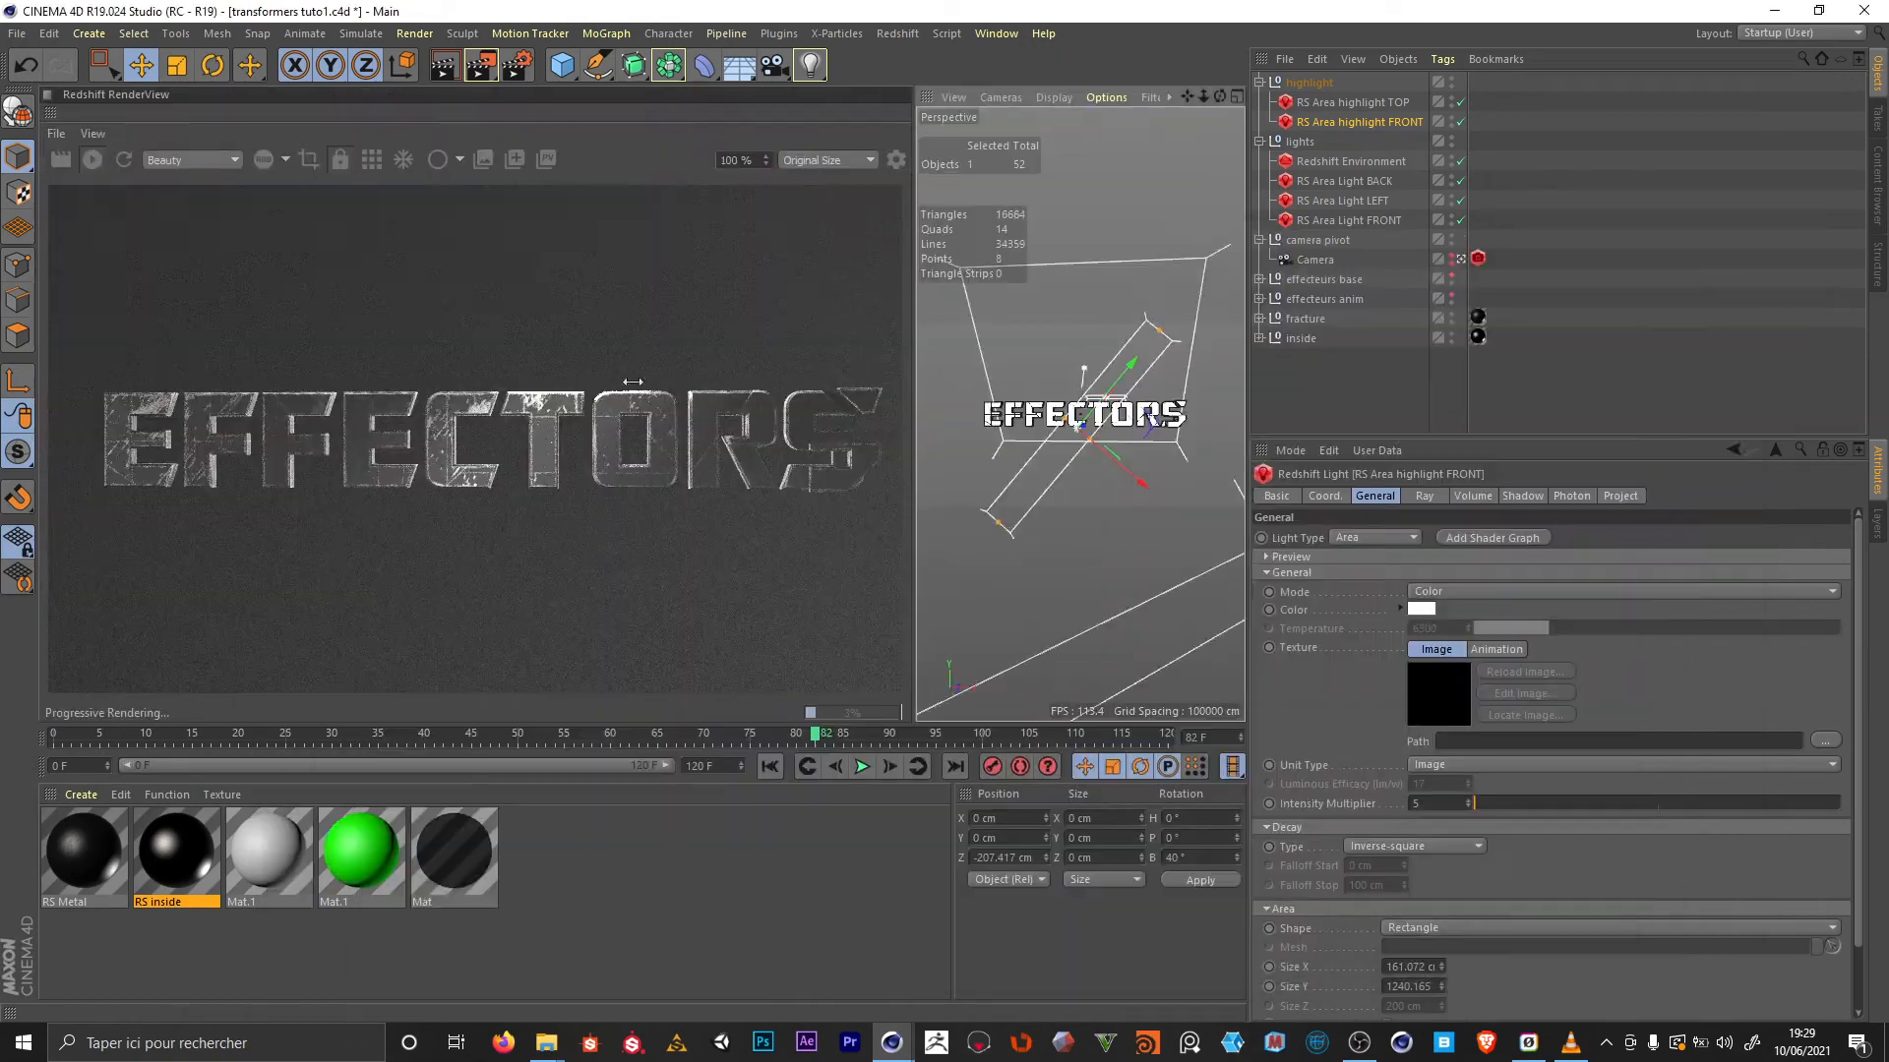
middle_click(1104, 310)
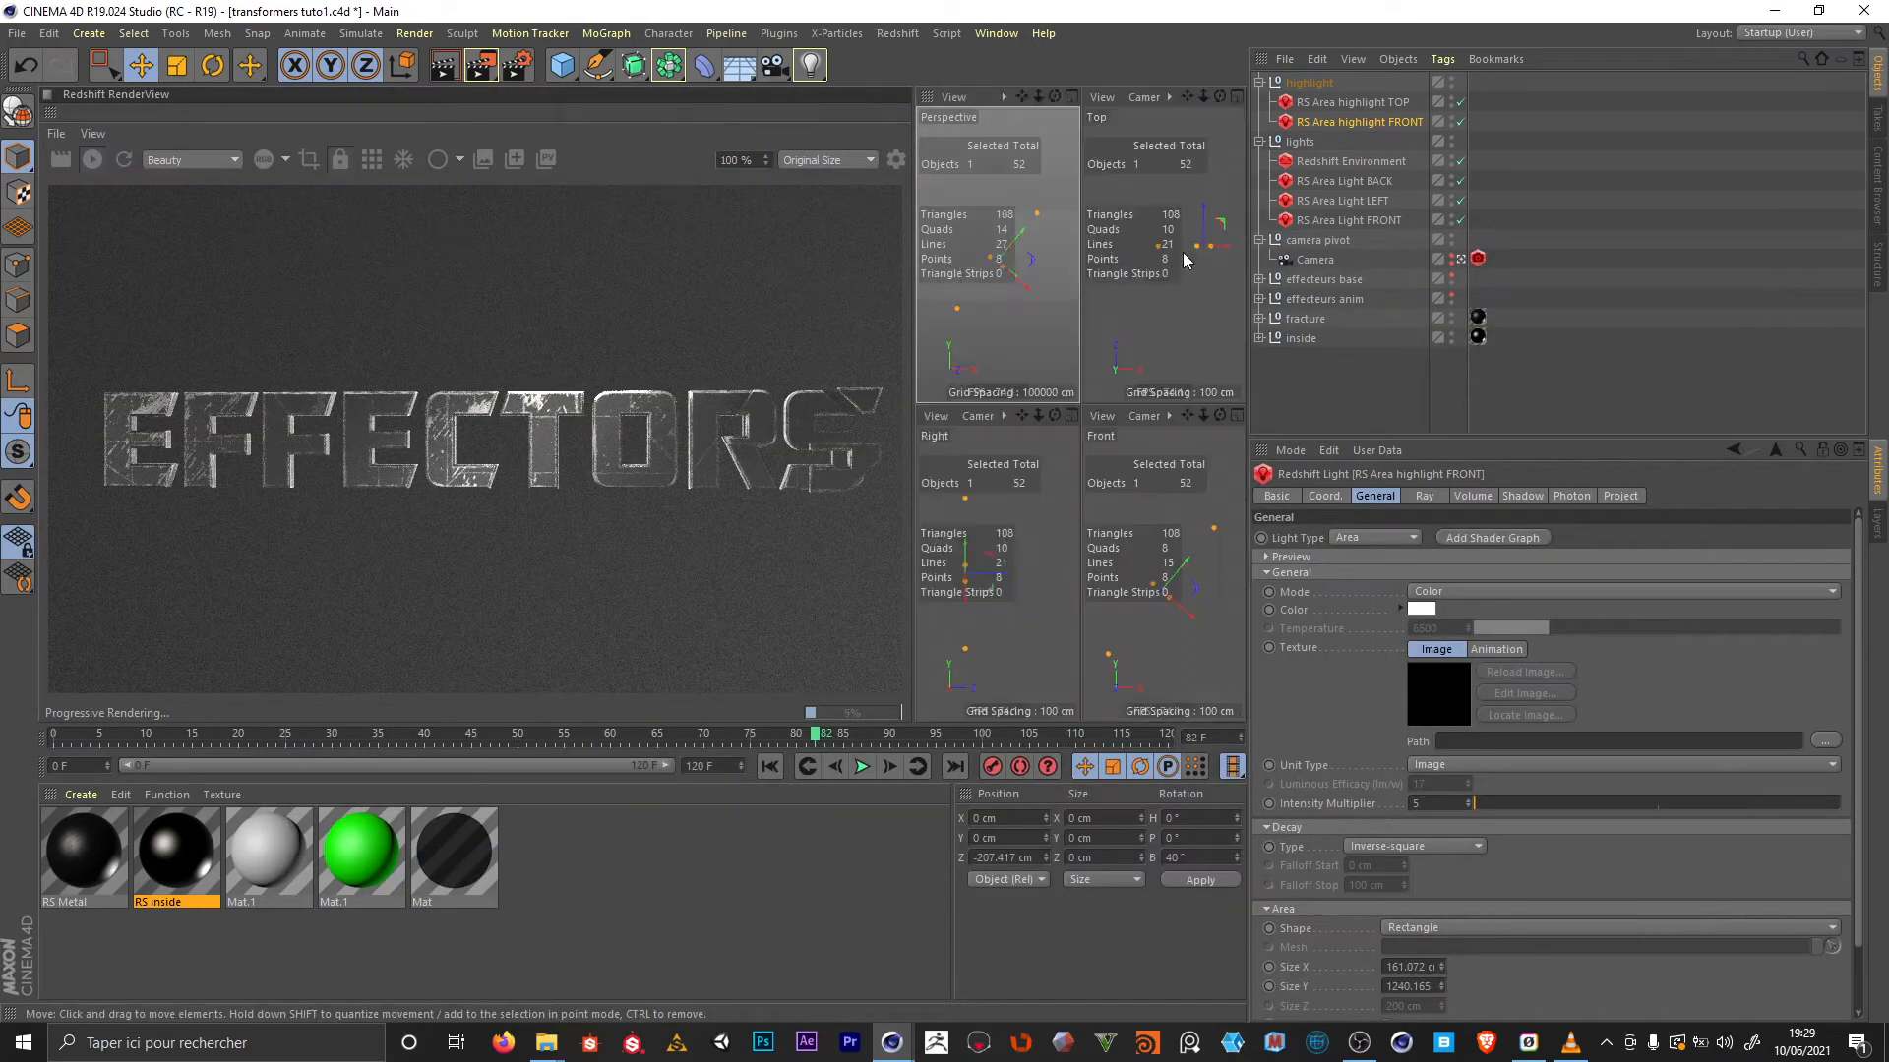
middle_click(1104, 310)
scroll(1161, 344, "up", 3)
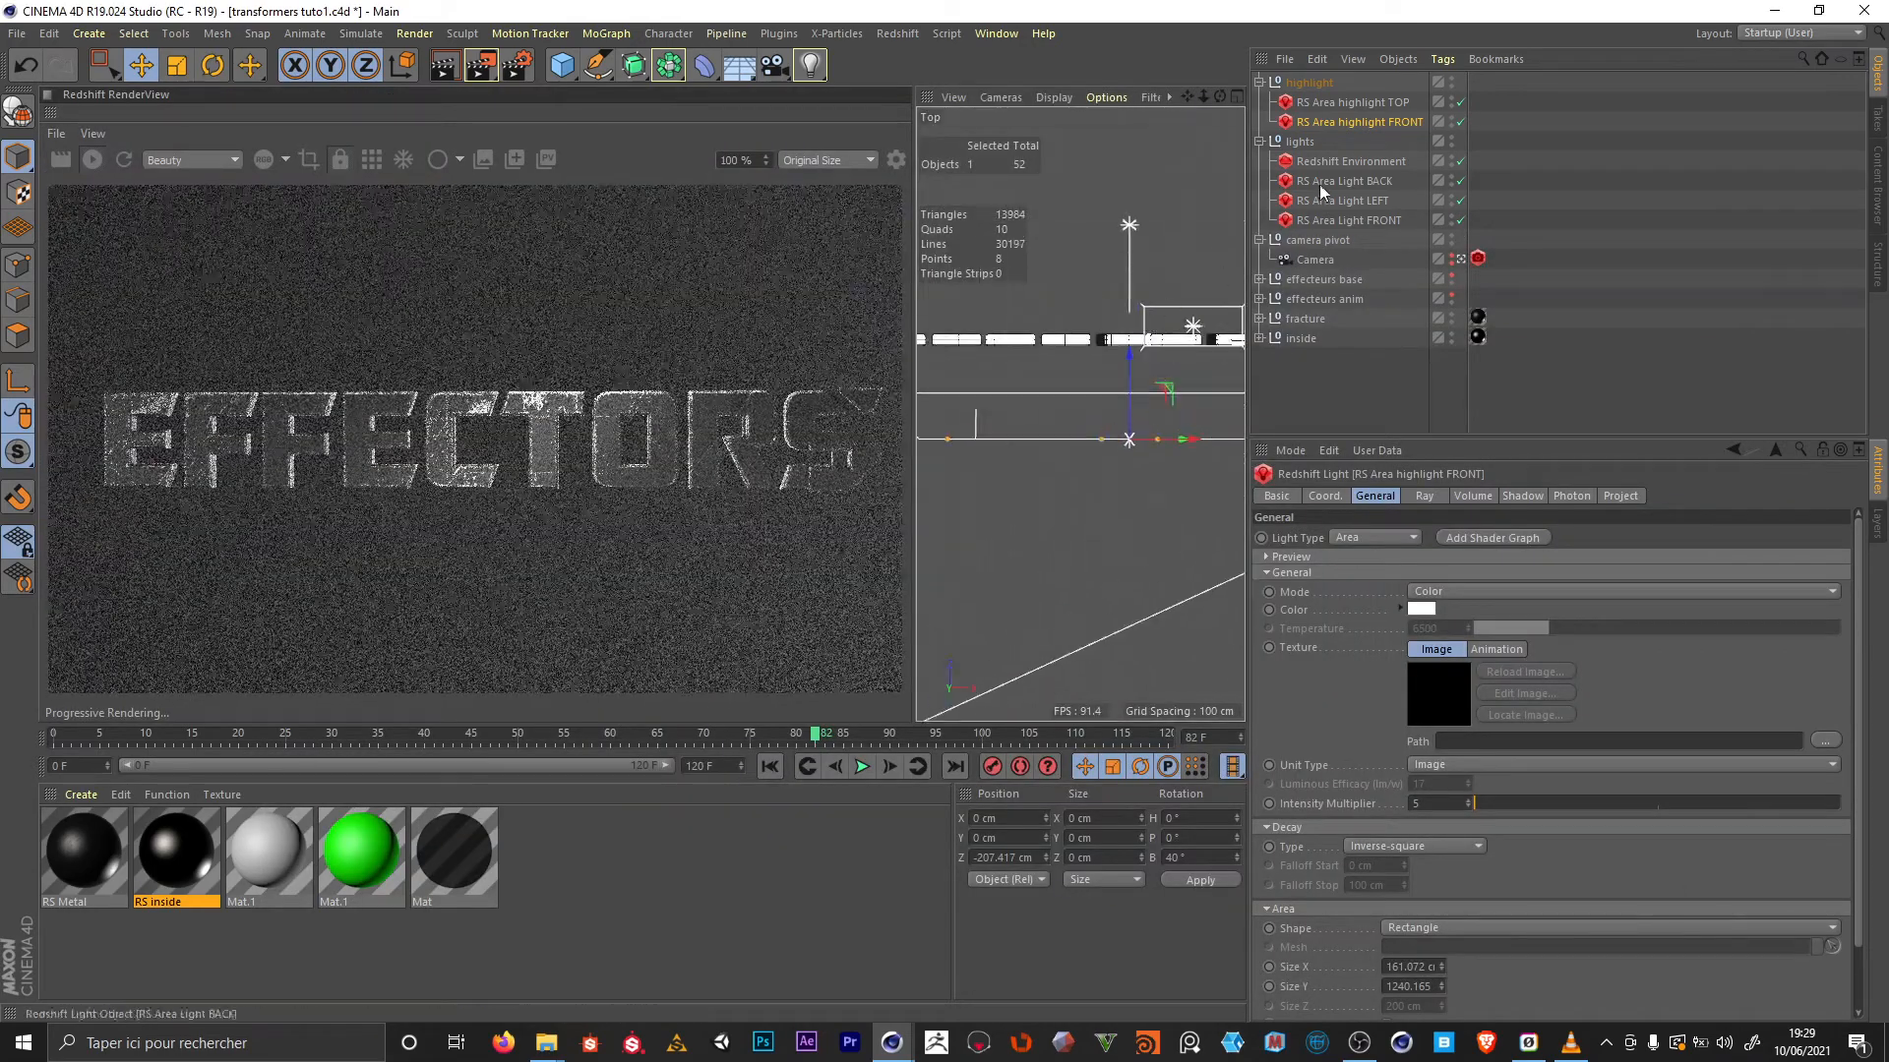
left_click_drag(1131, 368, 1124, 313)
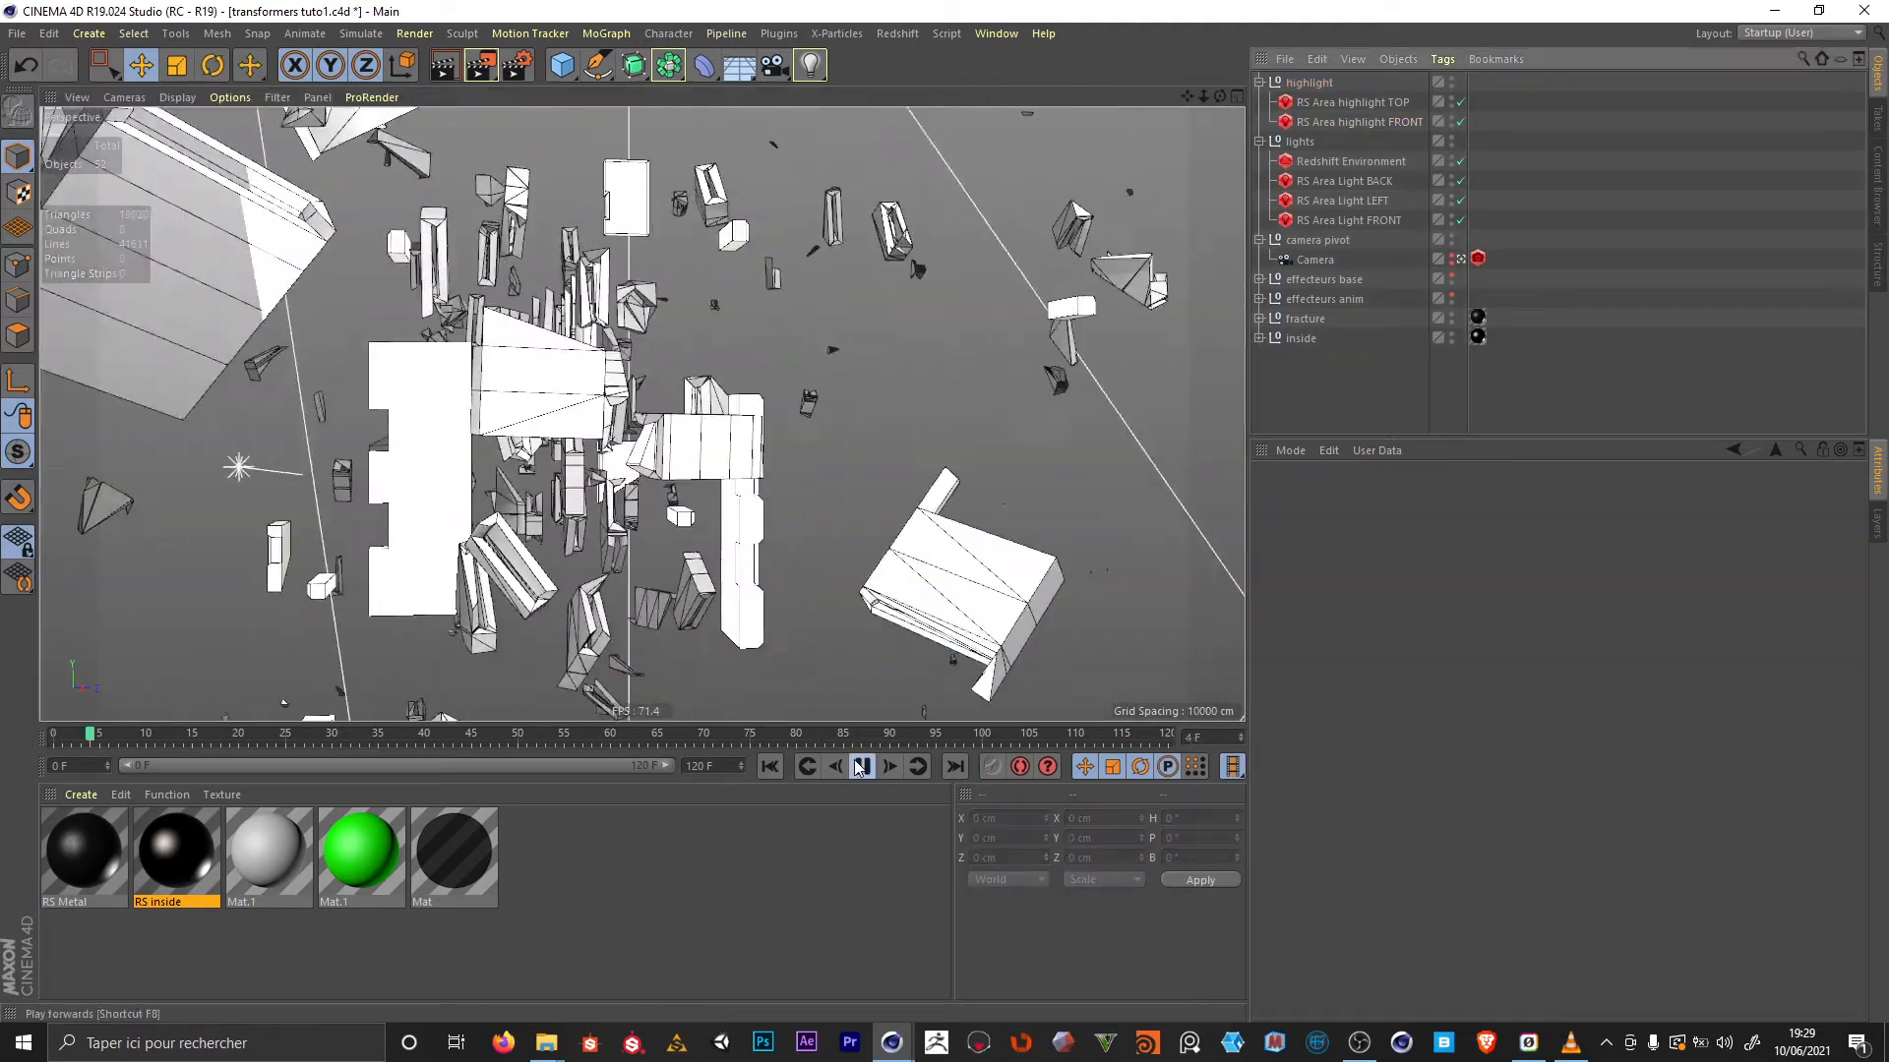
Keyframe the highlight null's X position at 152.87 cm on frame 100 and at about -2302.44 cm on frame 75
left_click(861, 767)
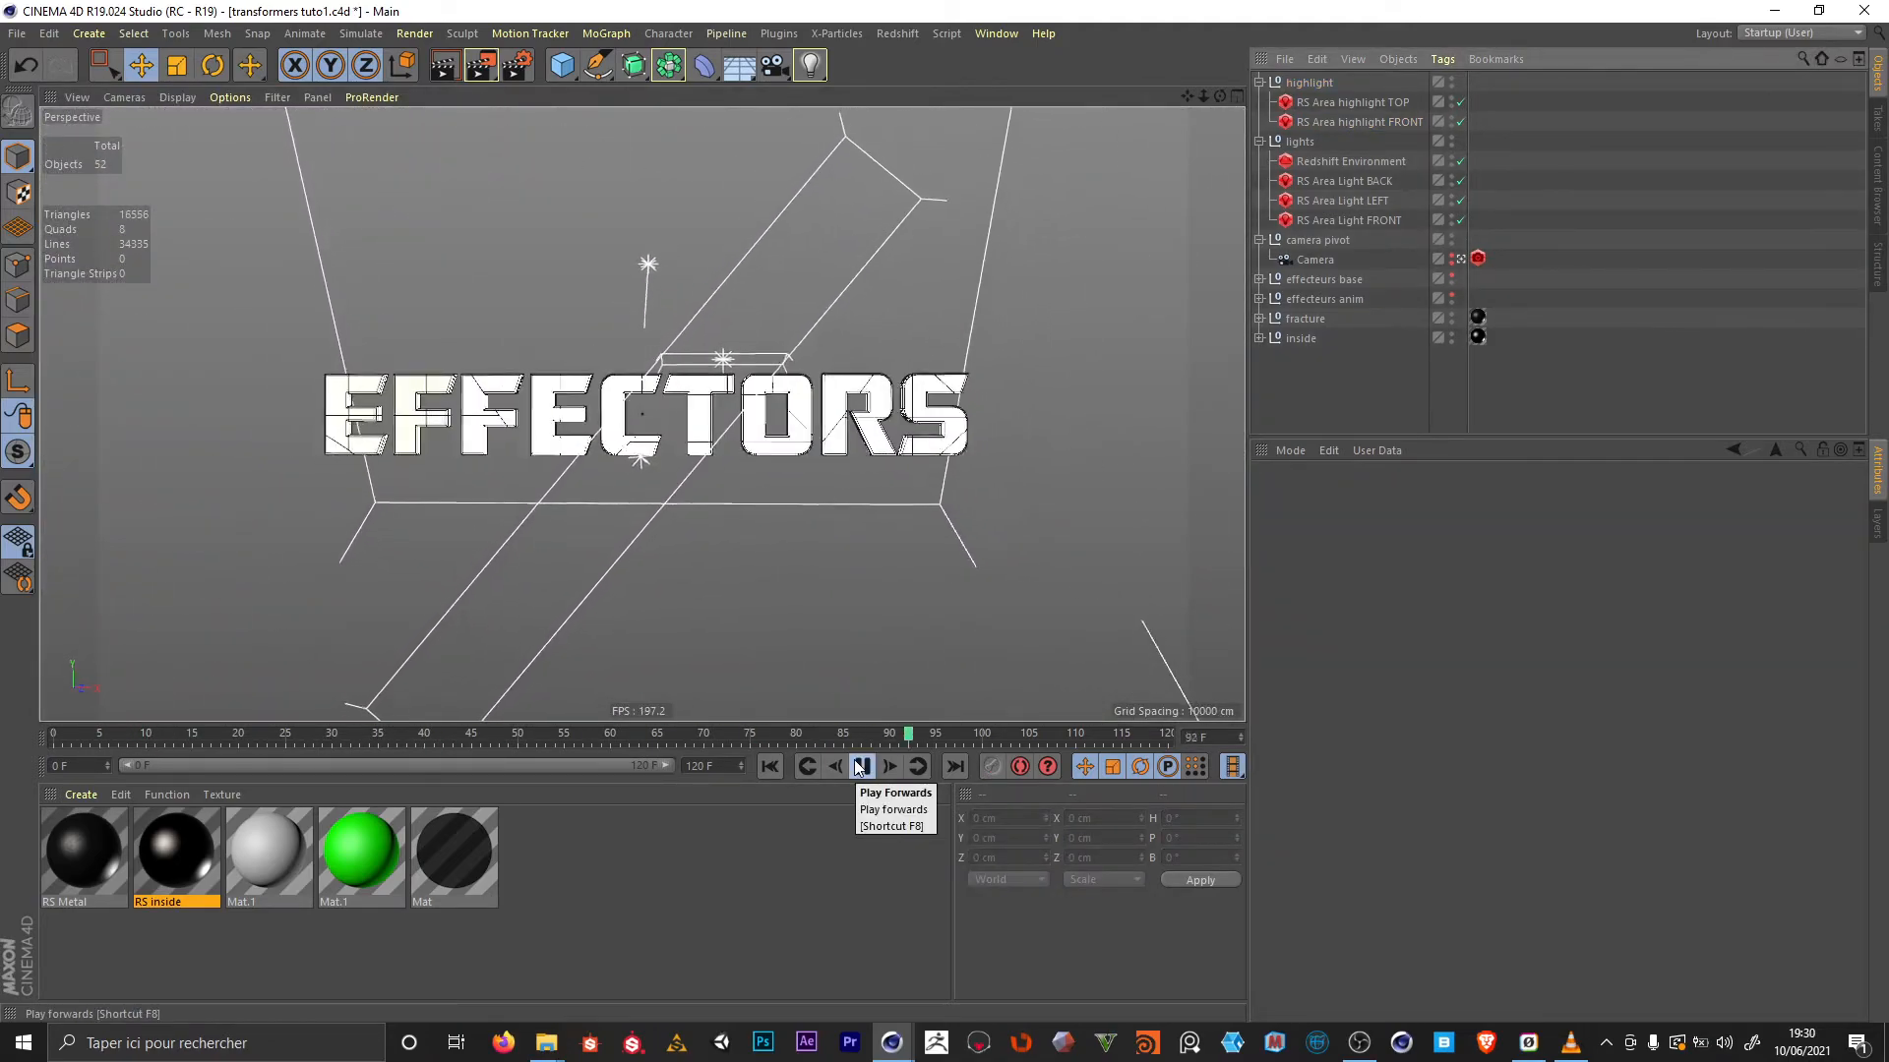
left_click(1313, 496)
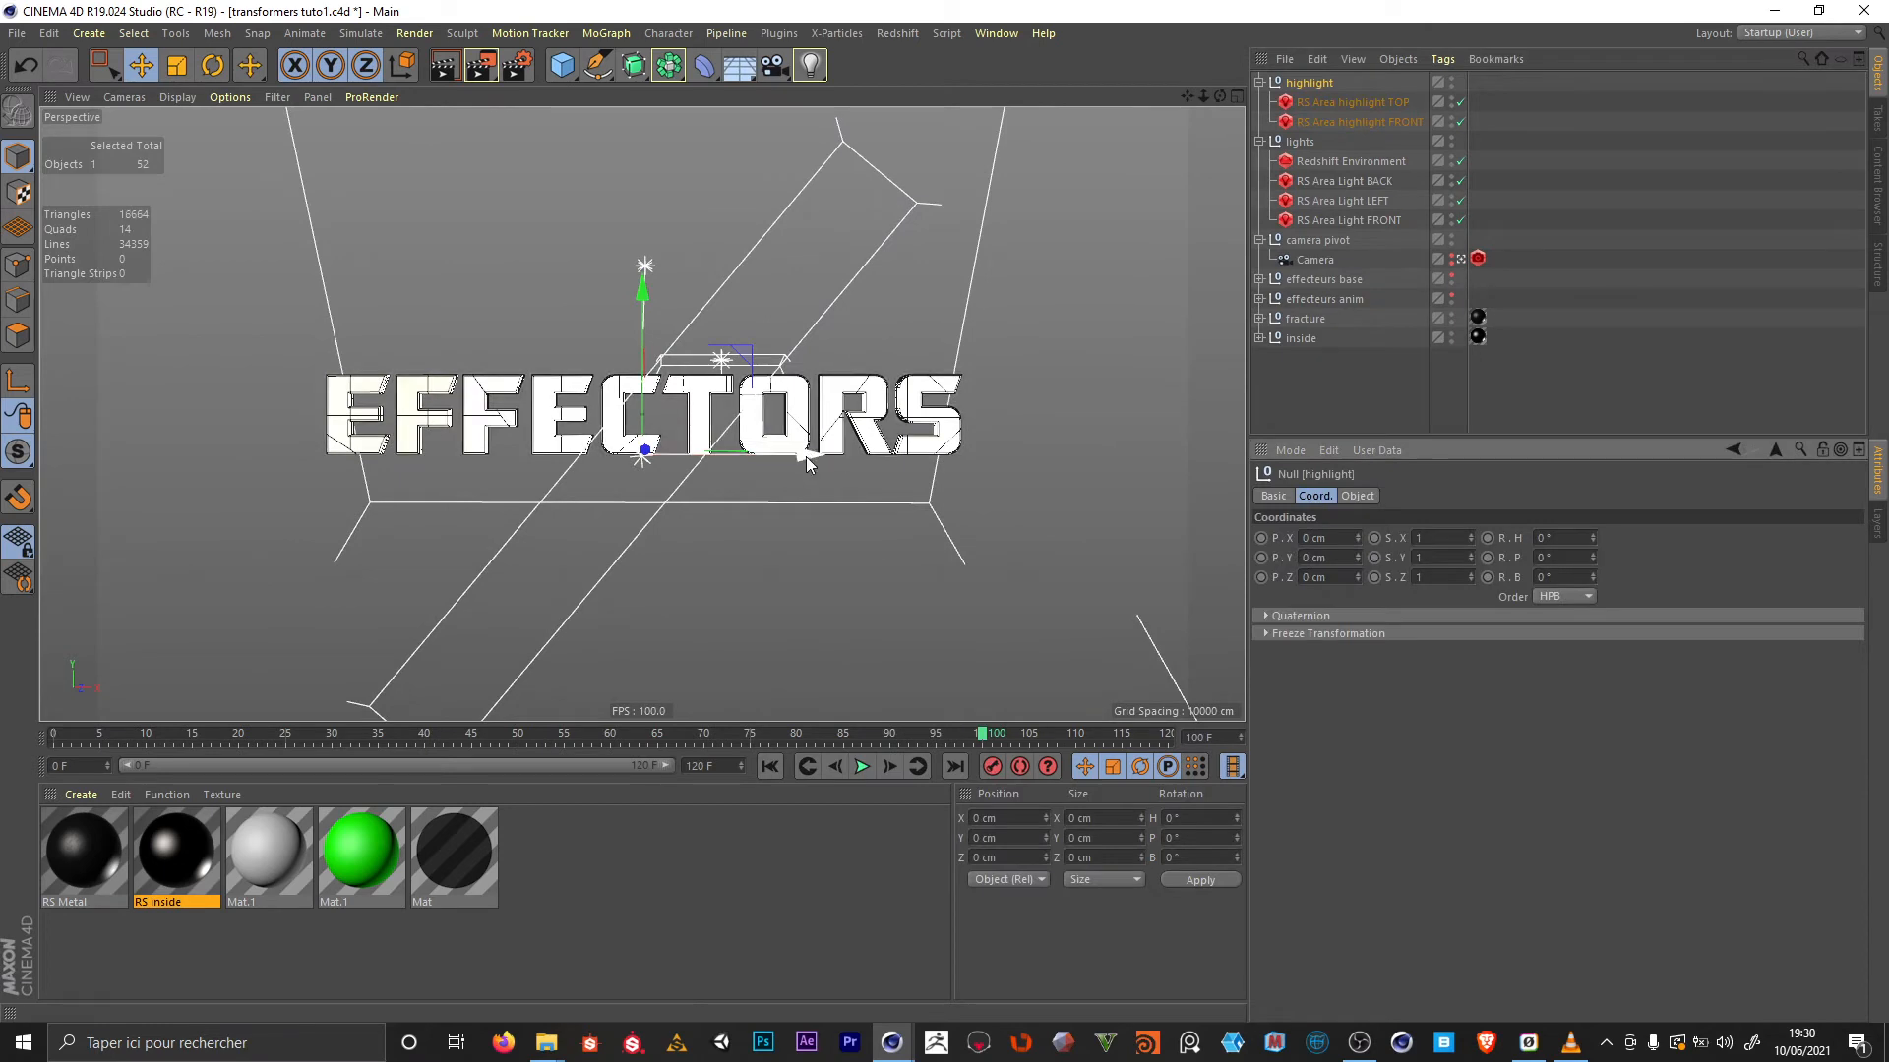
left_click_drag(806, 457, 974, 403)
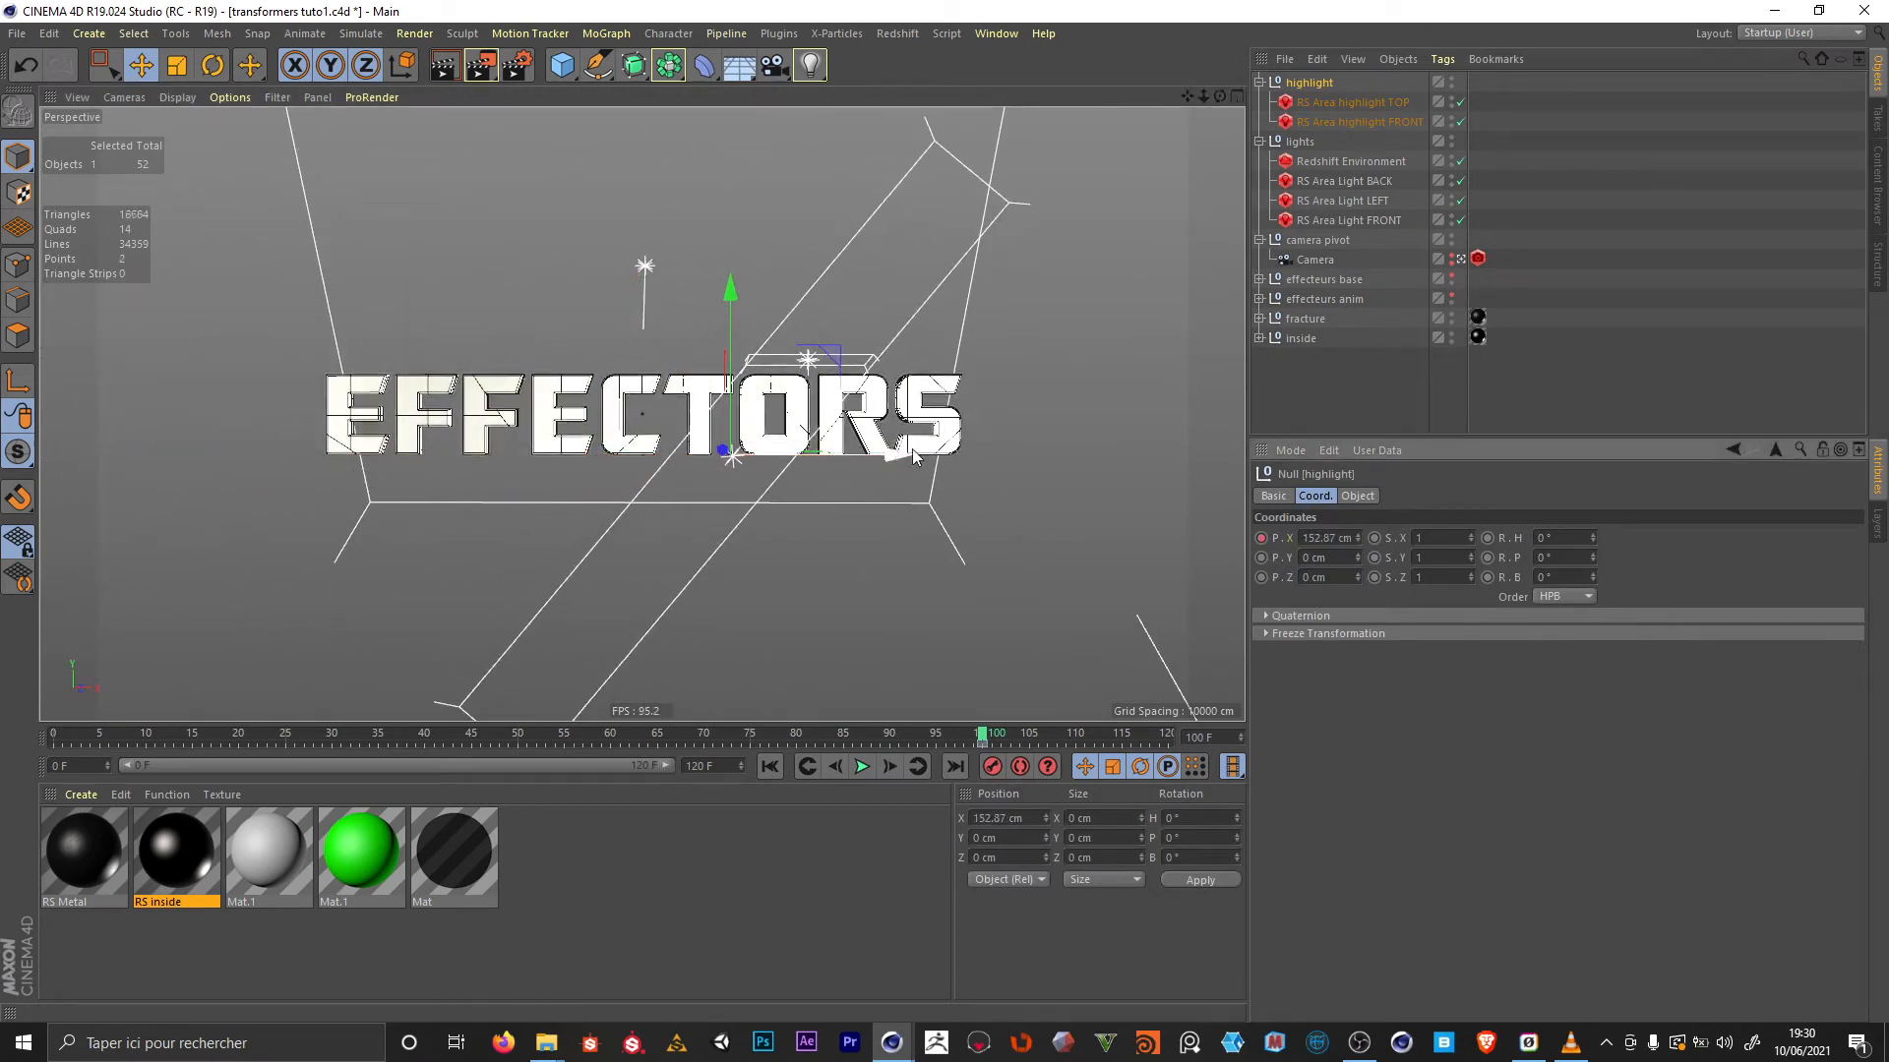
left_click(874, 736)
left_click_drag(872, 736, 751, 738)
left_click_drag(885, 459, 227, 470)
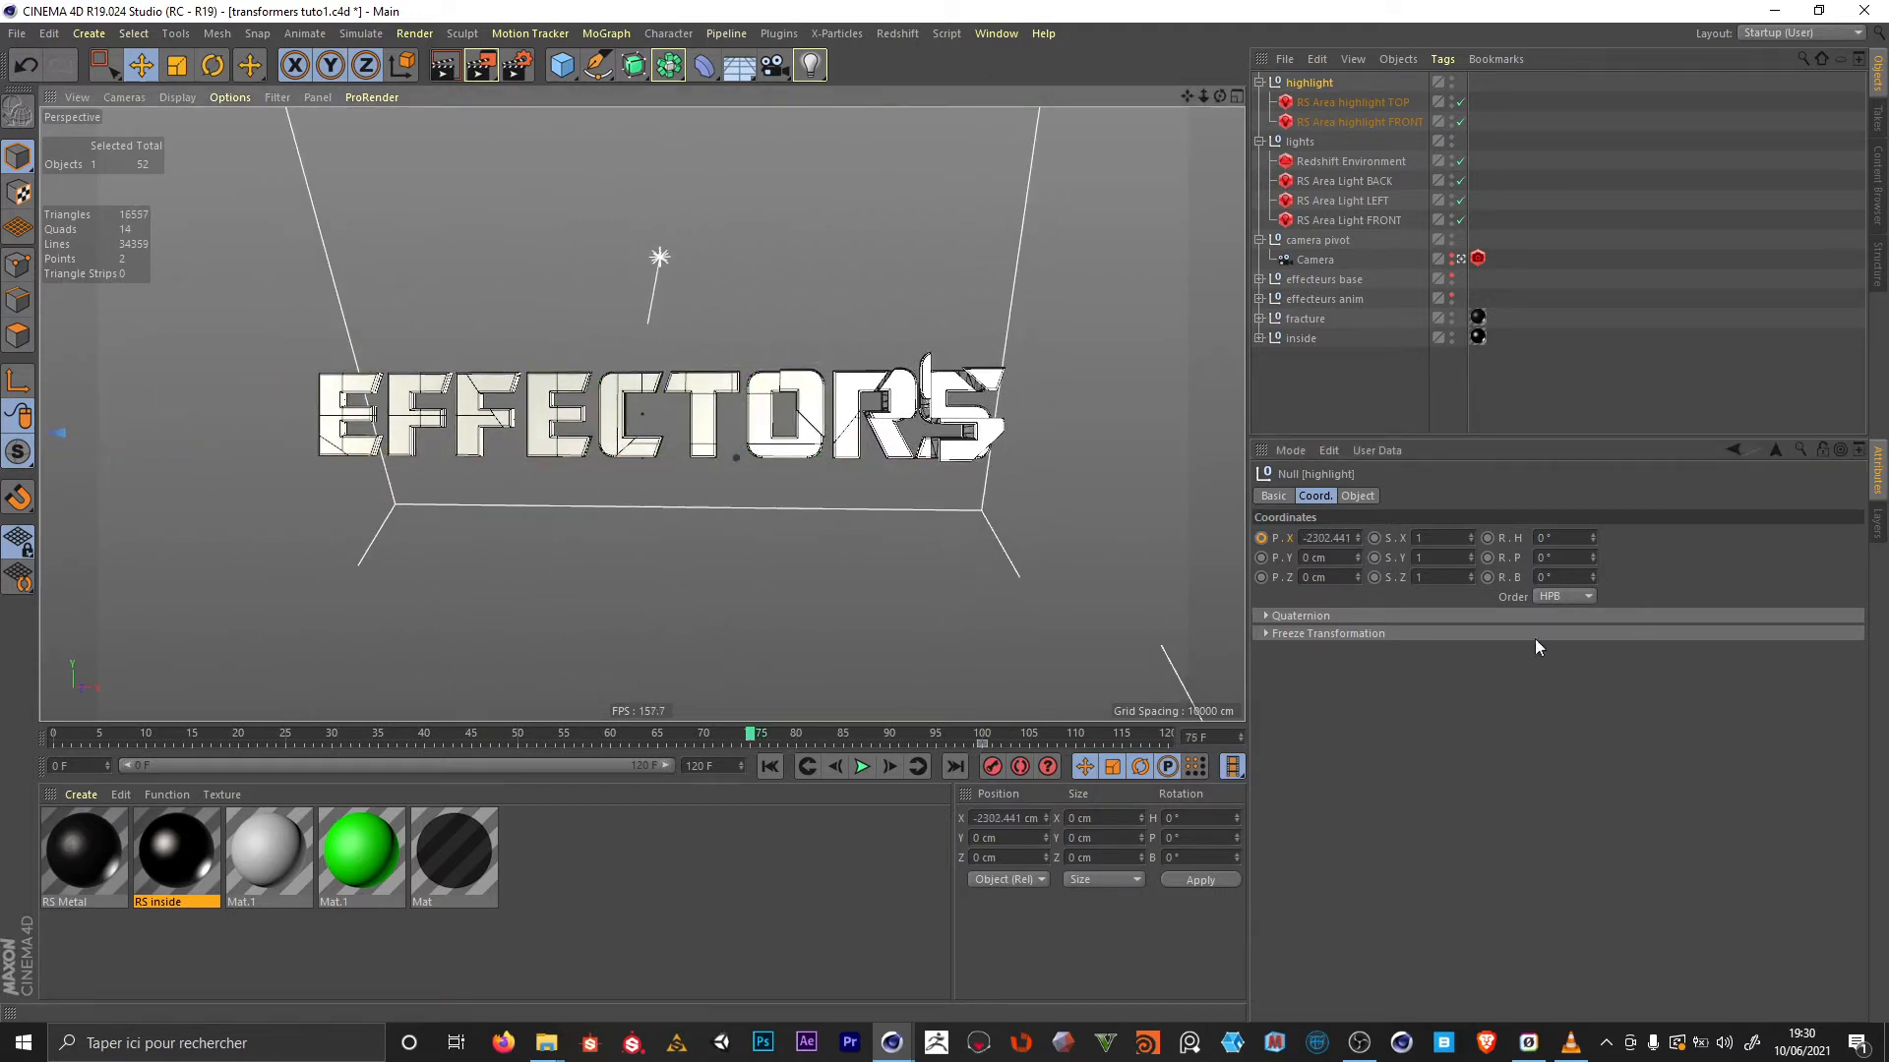
Preview the light sweep and keyframe the highlight null's X position at 1769.98 cm on frame 119
left_click(863, 767)
left_click(863, 768)
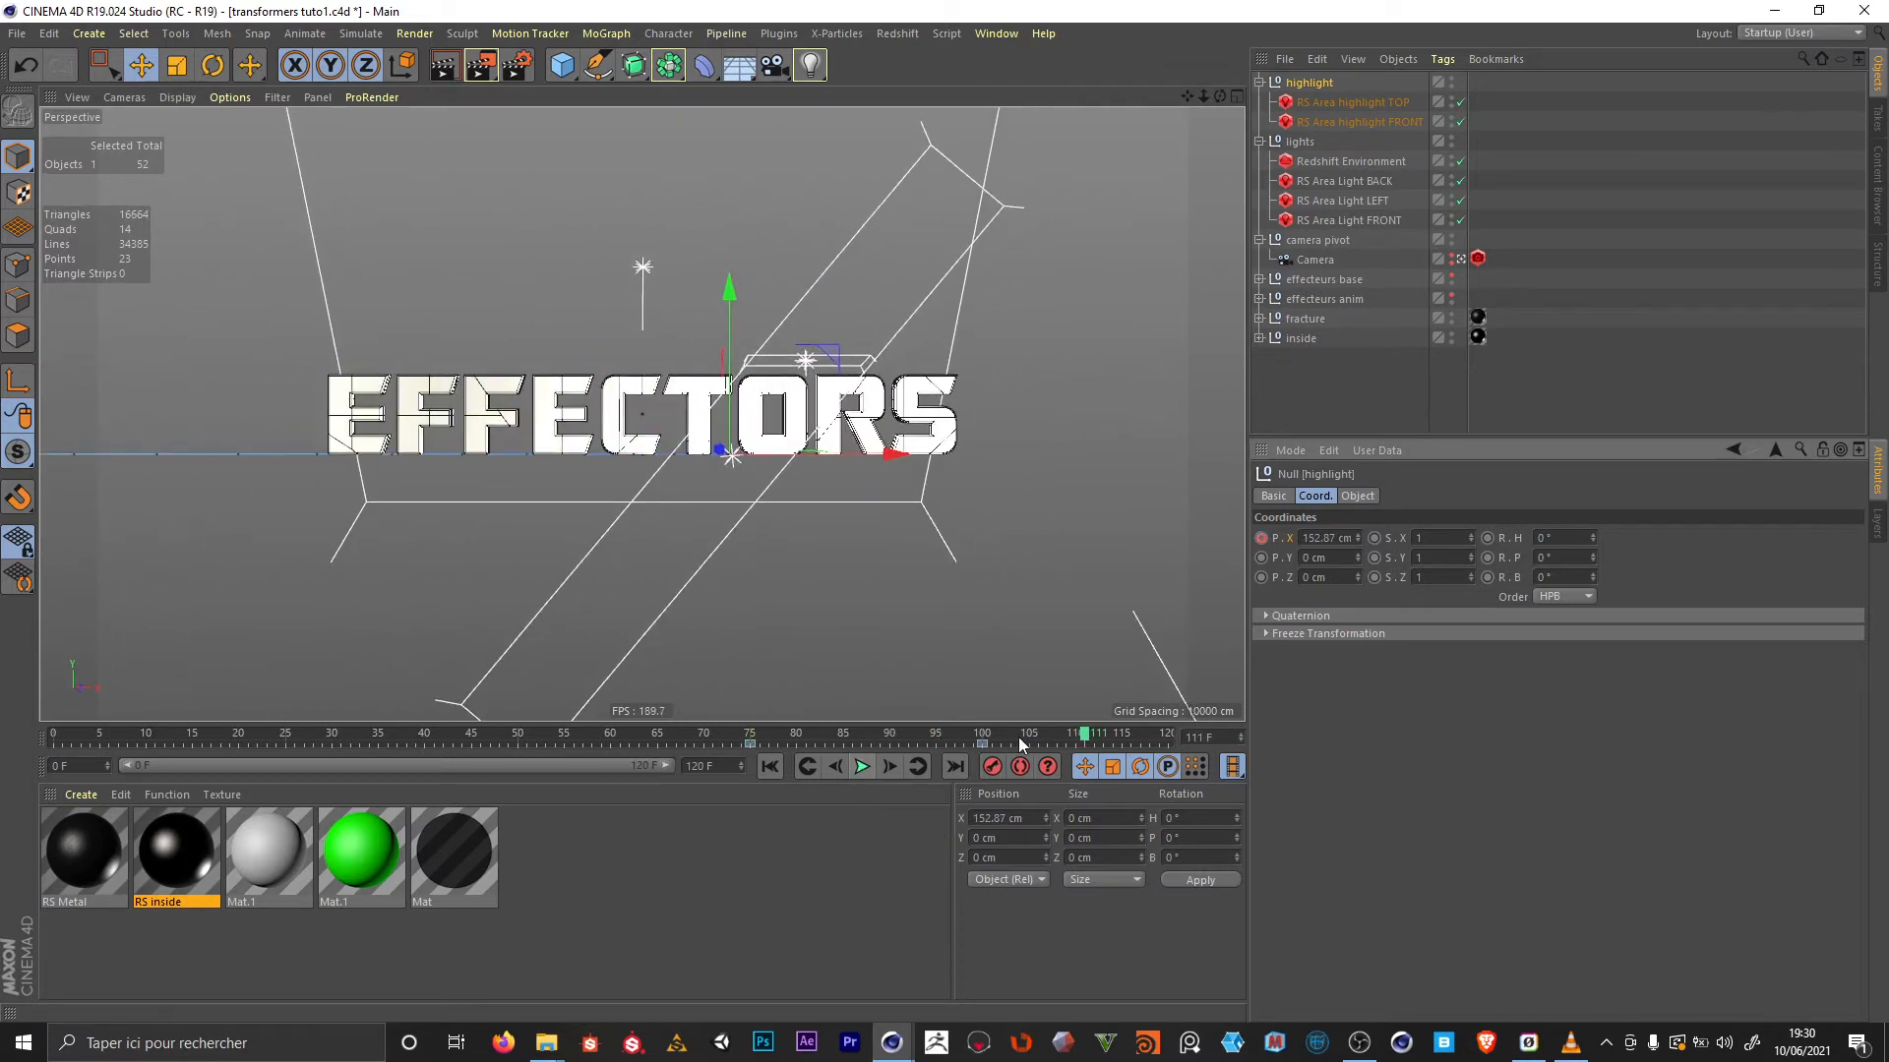
left_click_drag(1082, 739, 1161, 740)
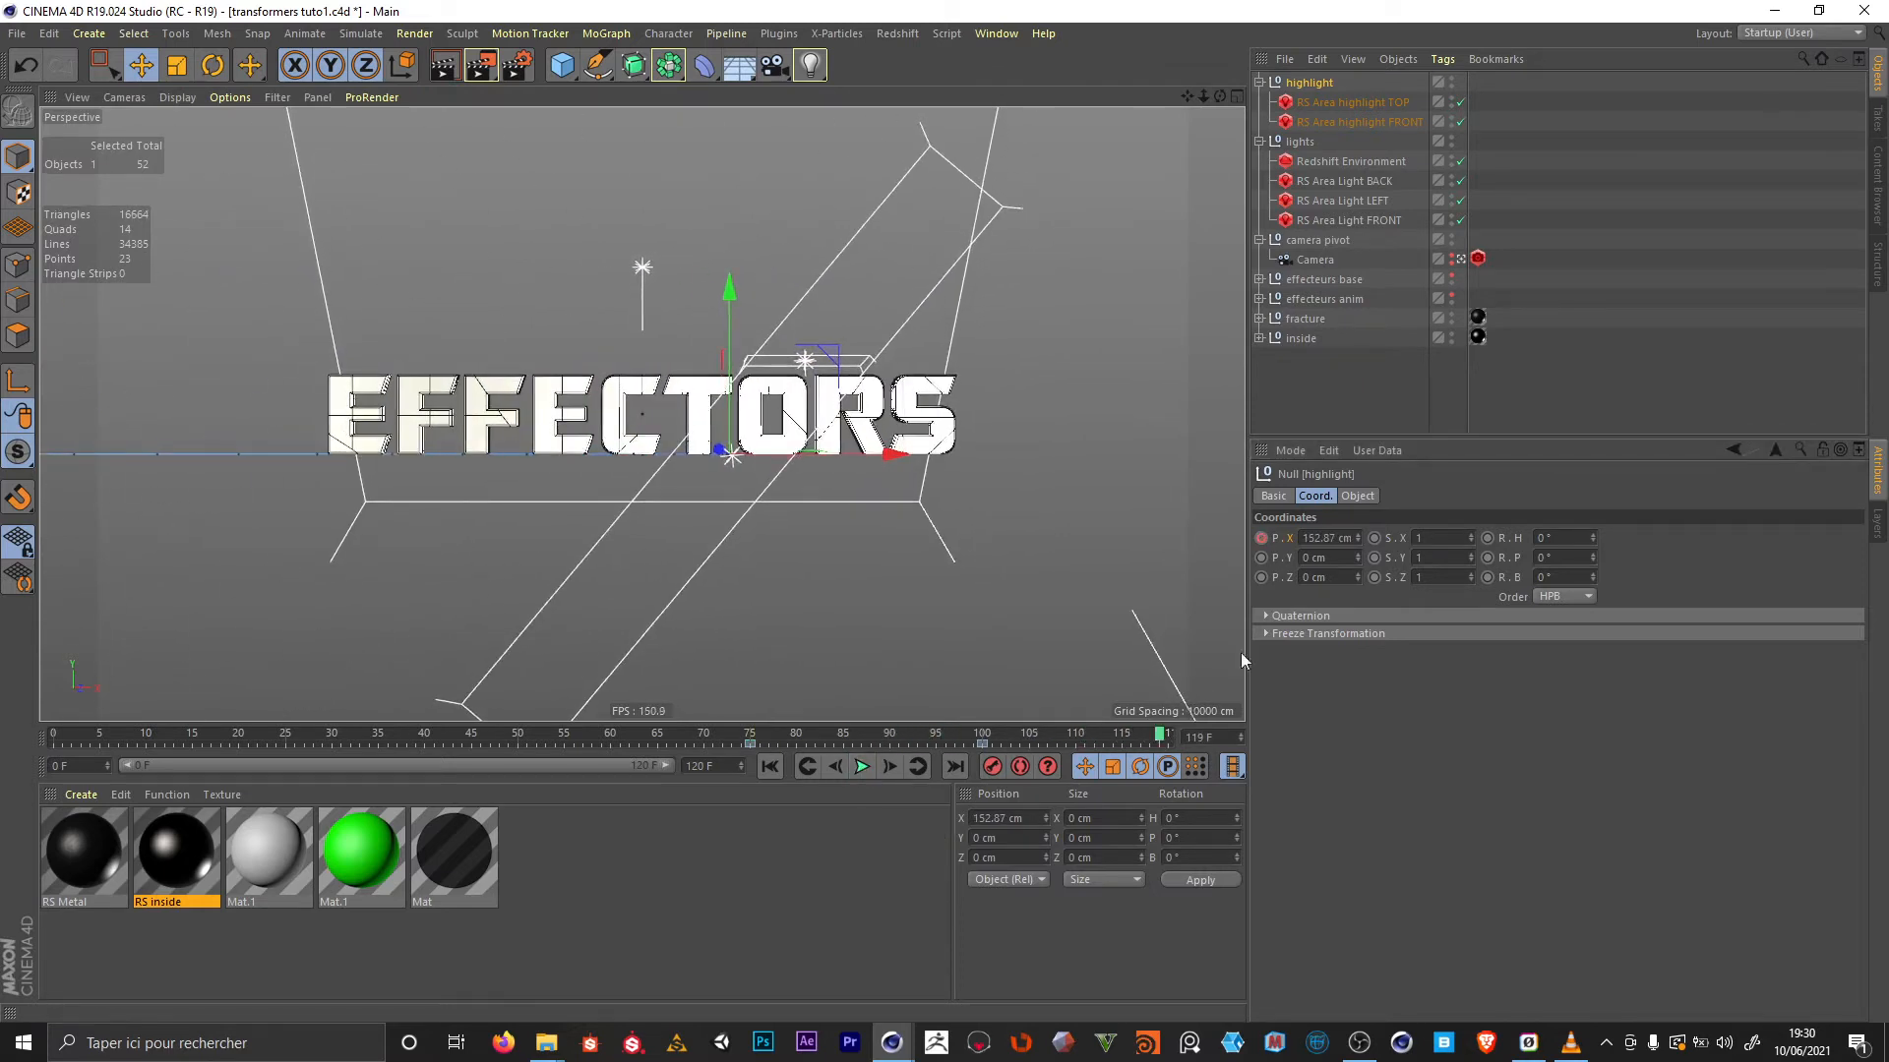
left_click(1299, 142)
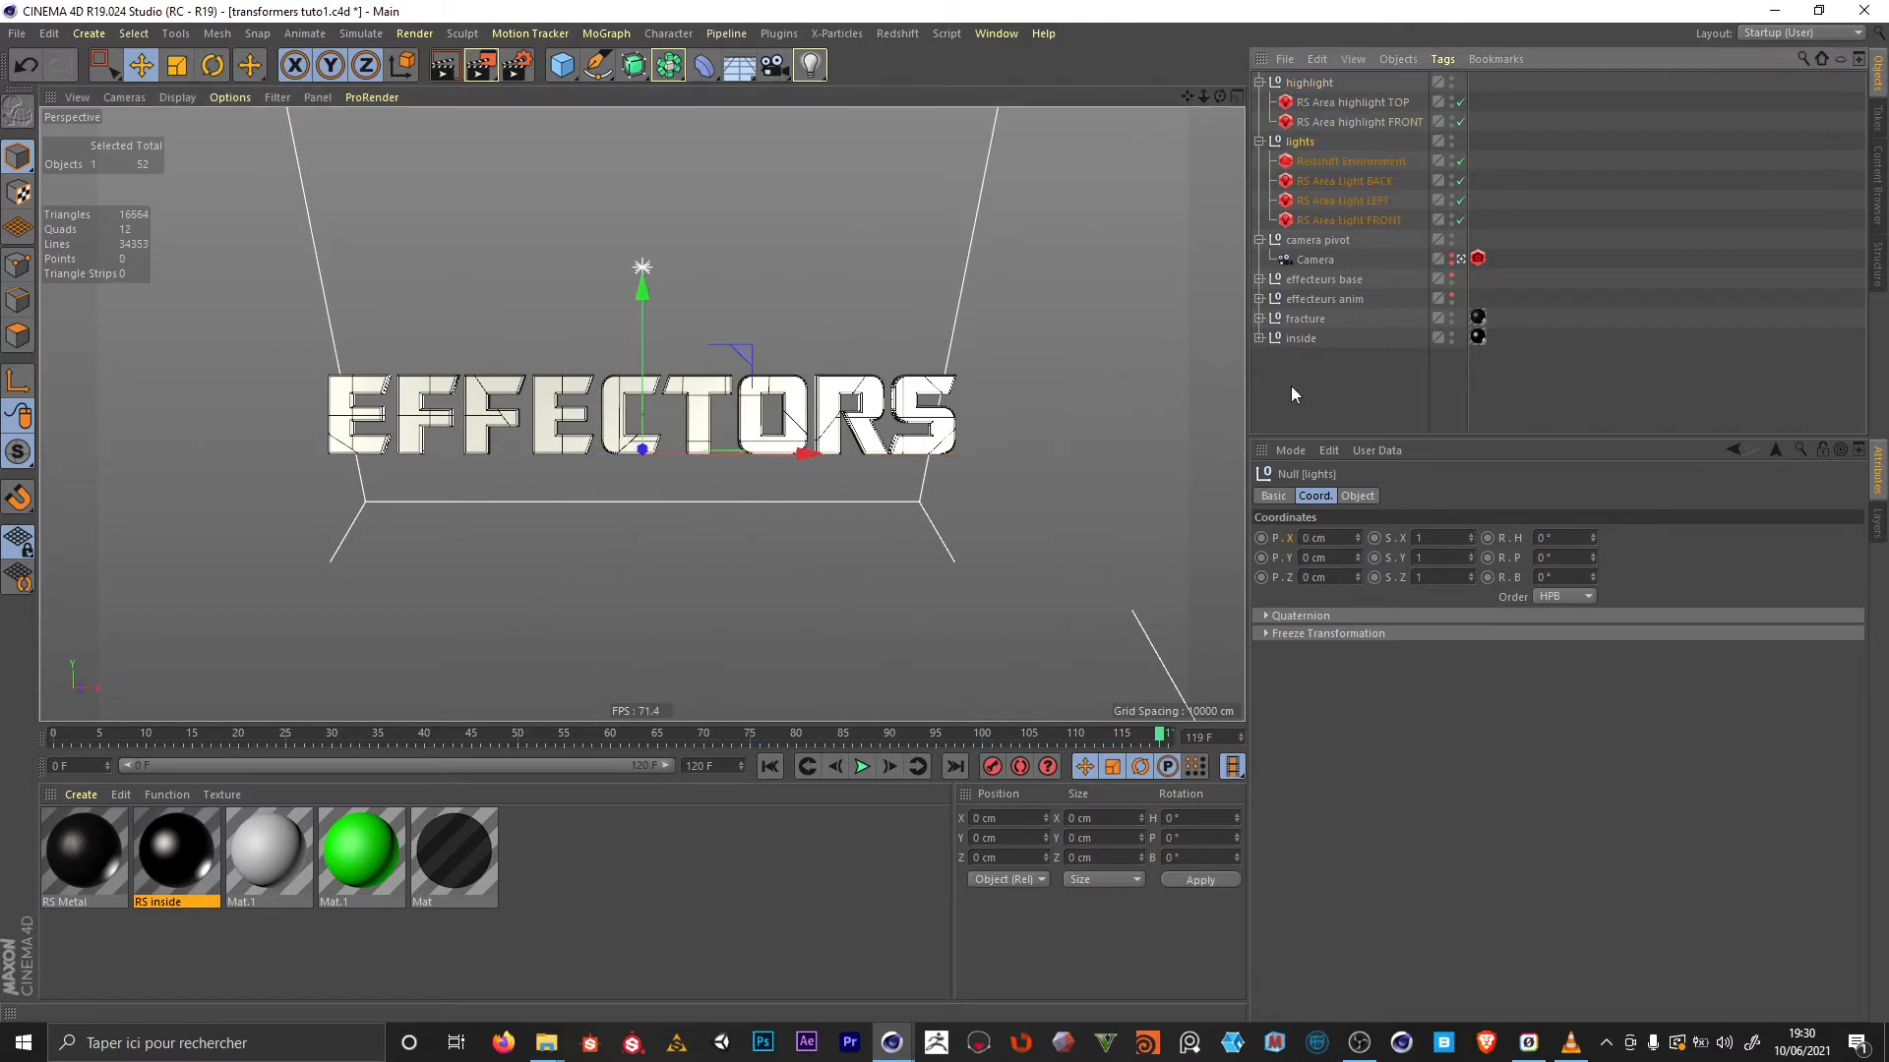
left_click(1301, 83)
Open the highlight null's Position X F-curve and give the frame 100 key long, gently sloped tangents of about 11 frames
right_click(1293, 539)
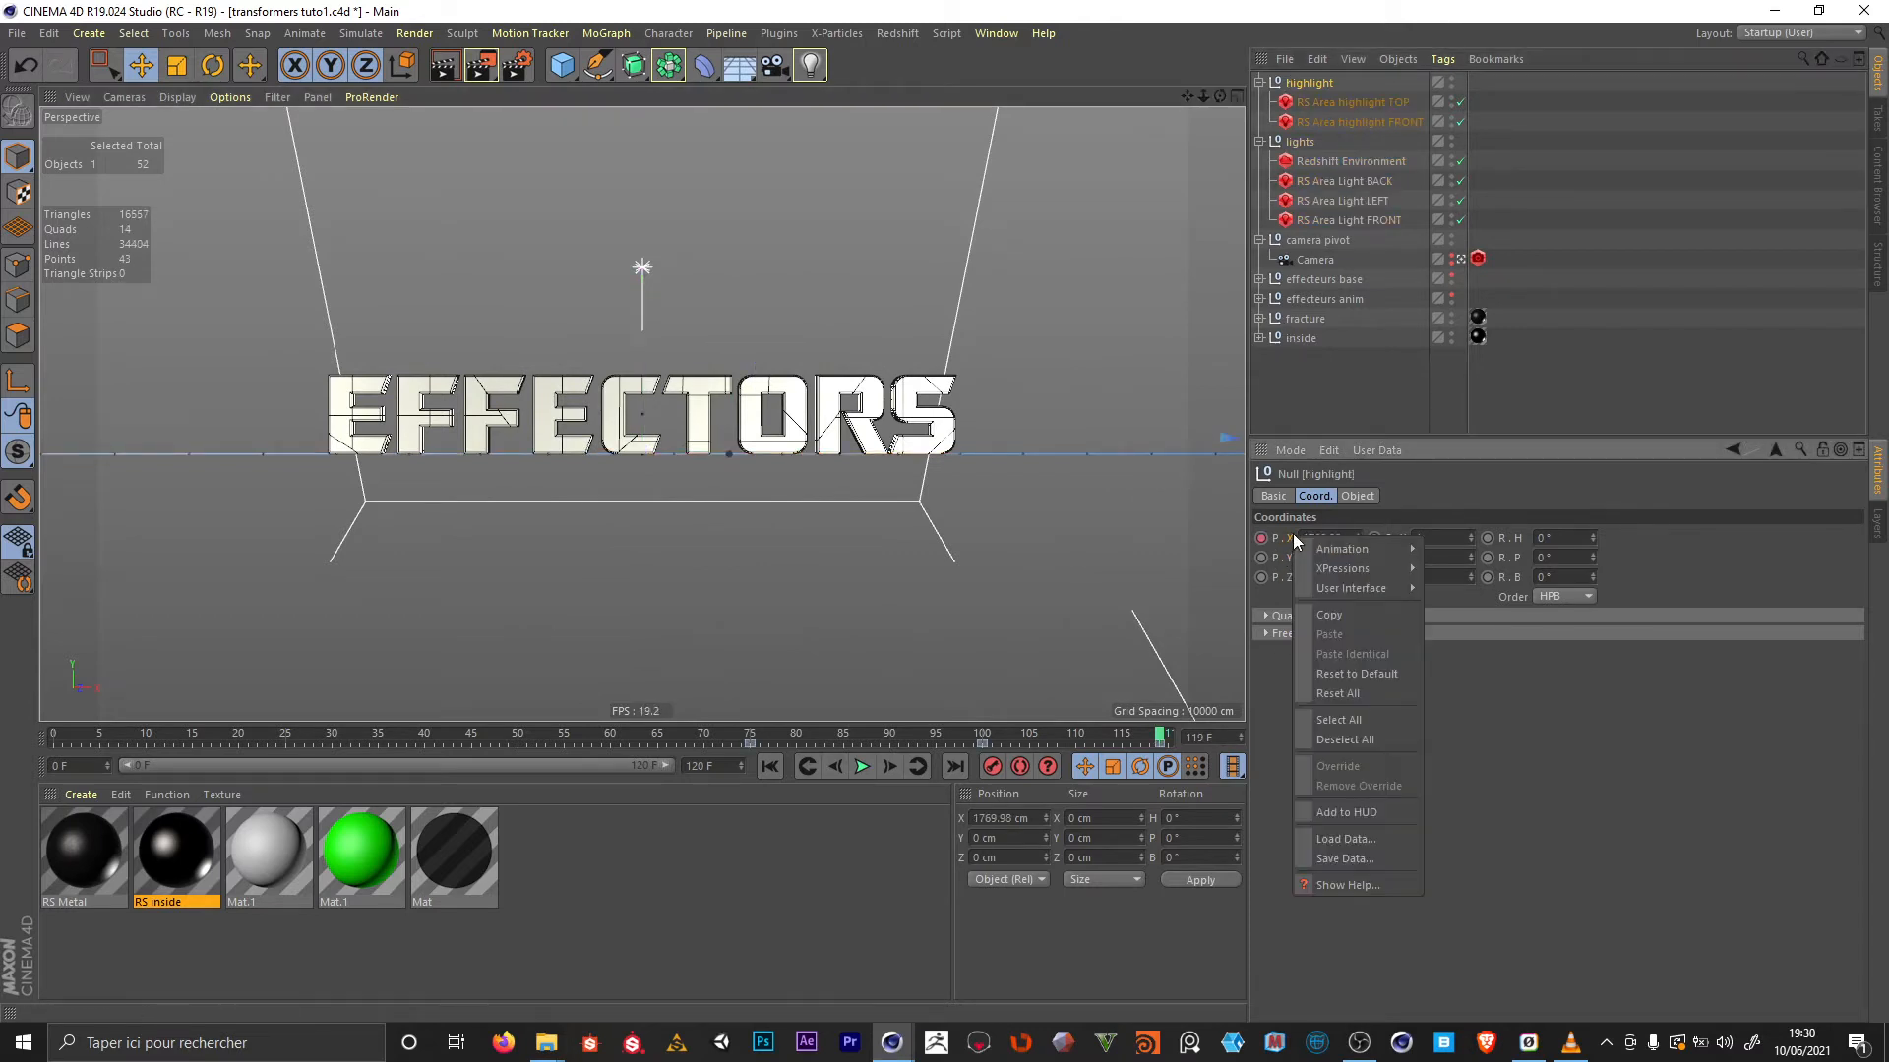
mouse_move(1334, 556)
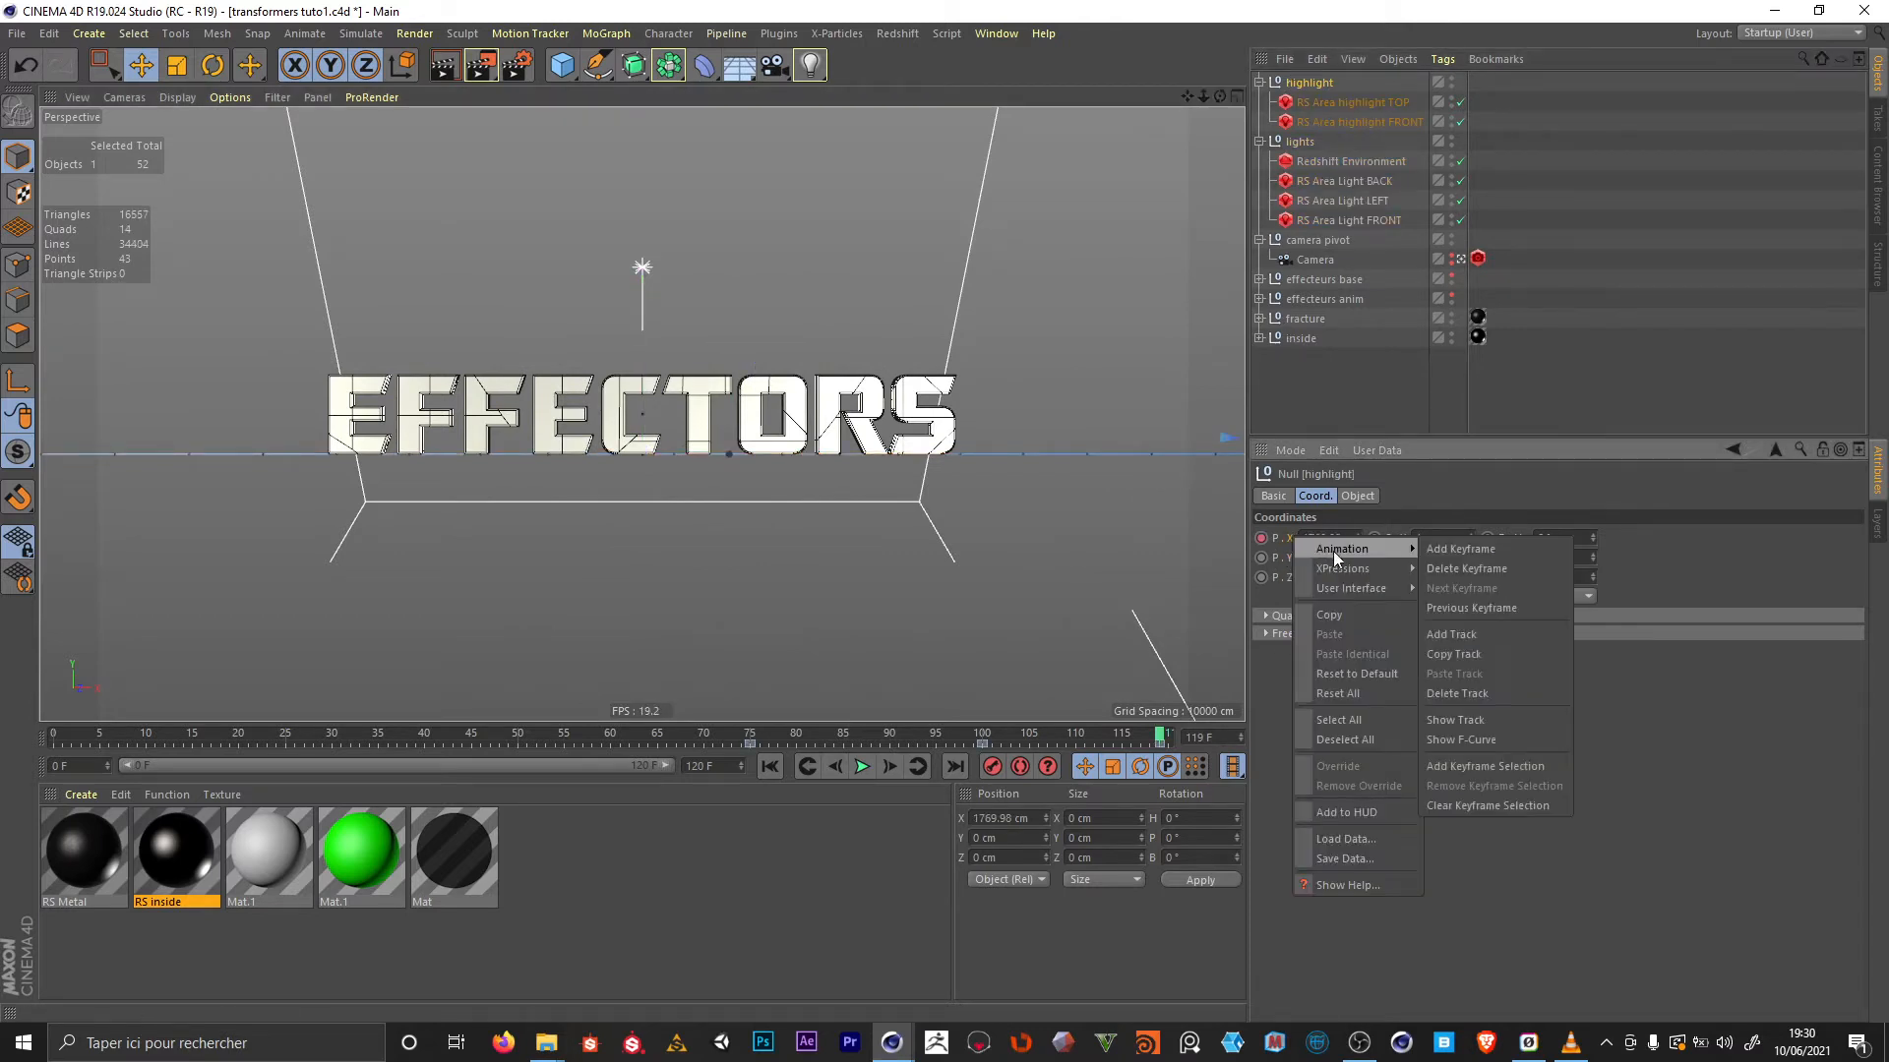
left_click(1509, 732)
left_click(790, 477)
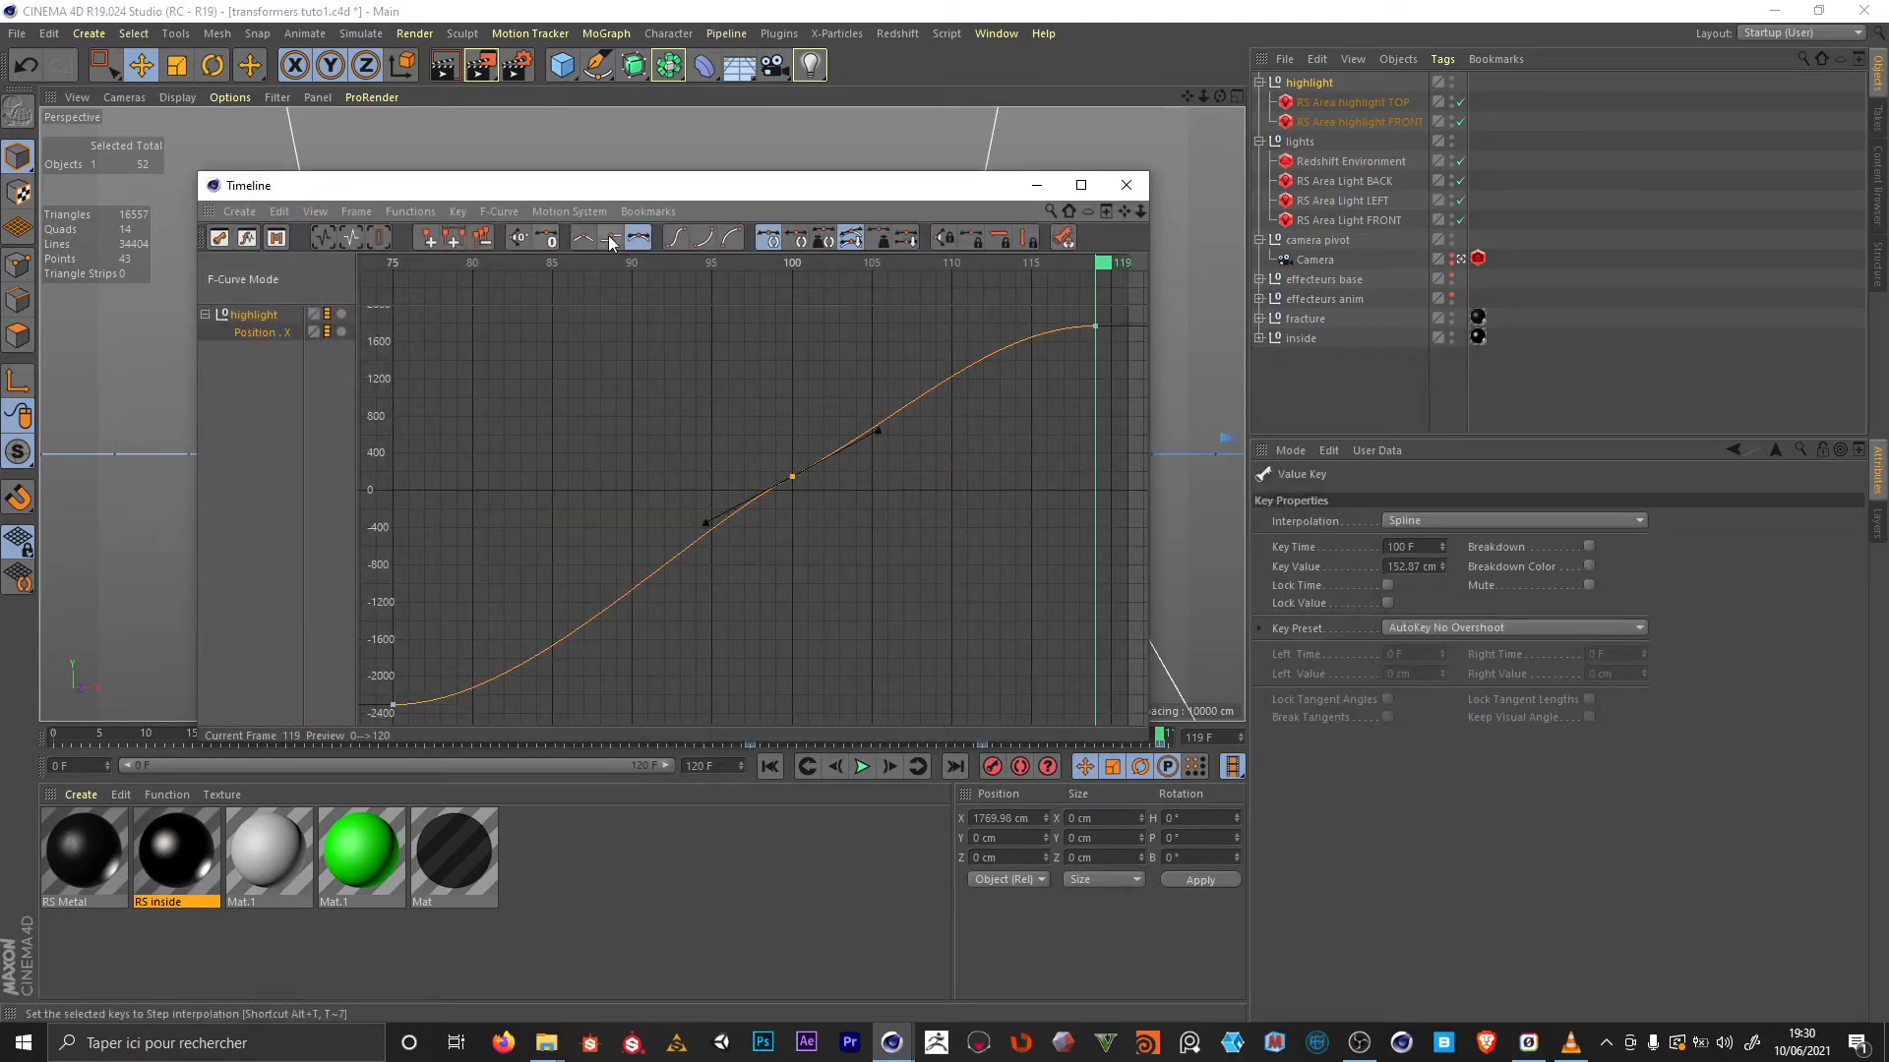
left_click(673, 239)
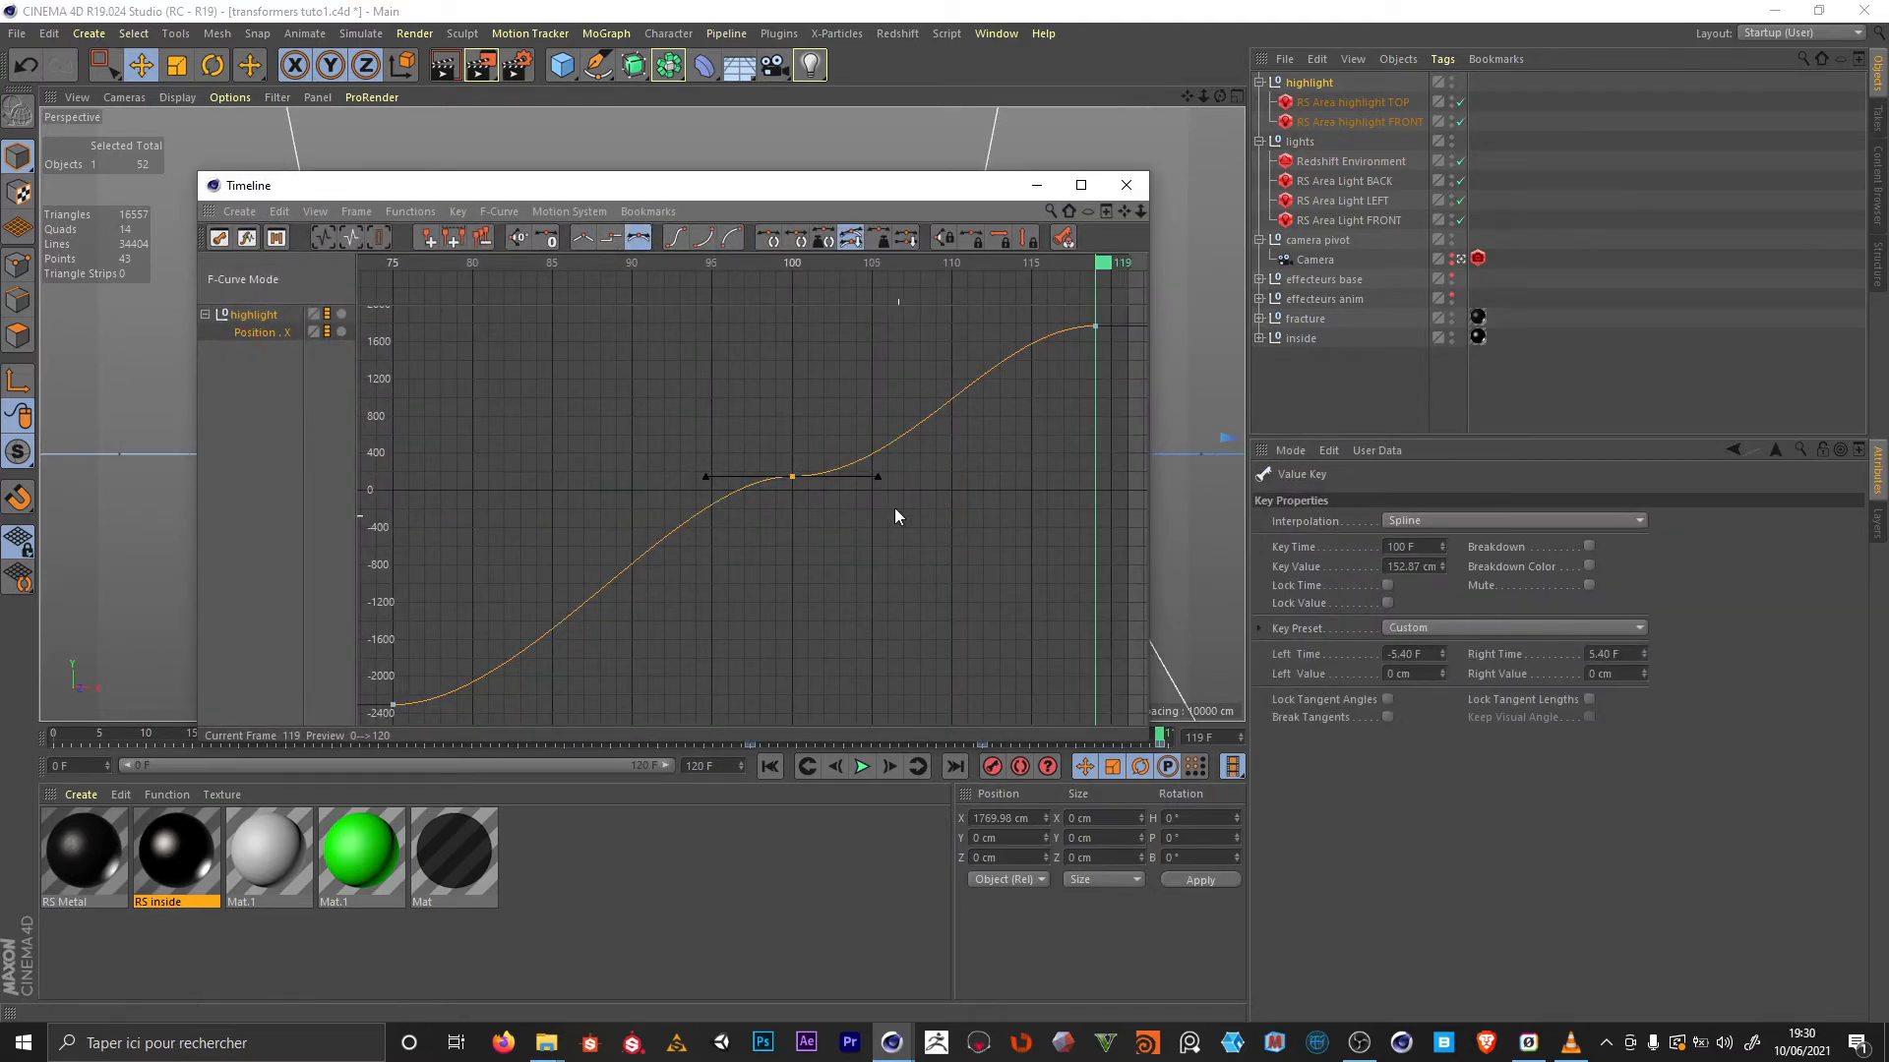
left_click_drag(880, 479, 894, 464)
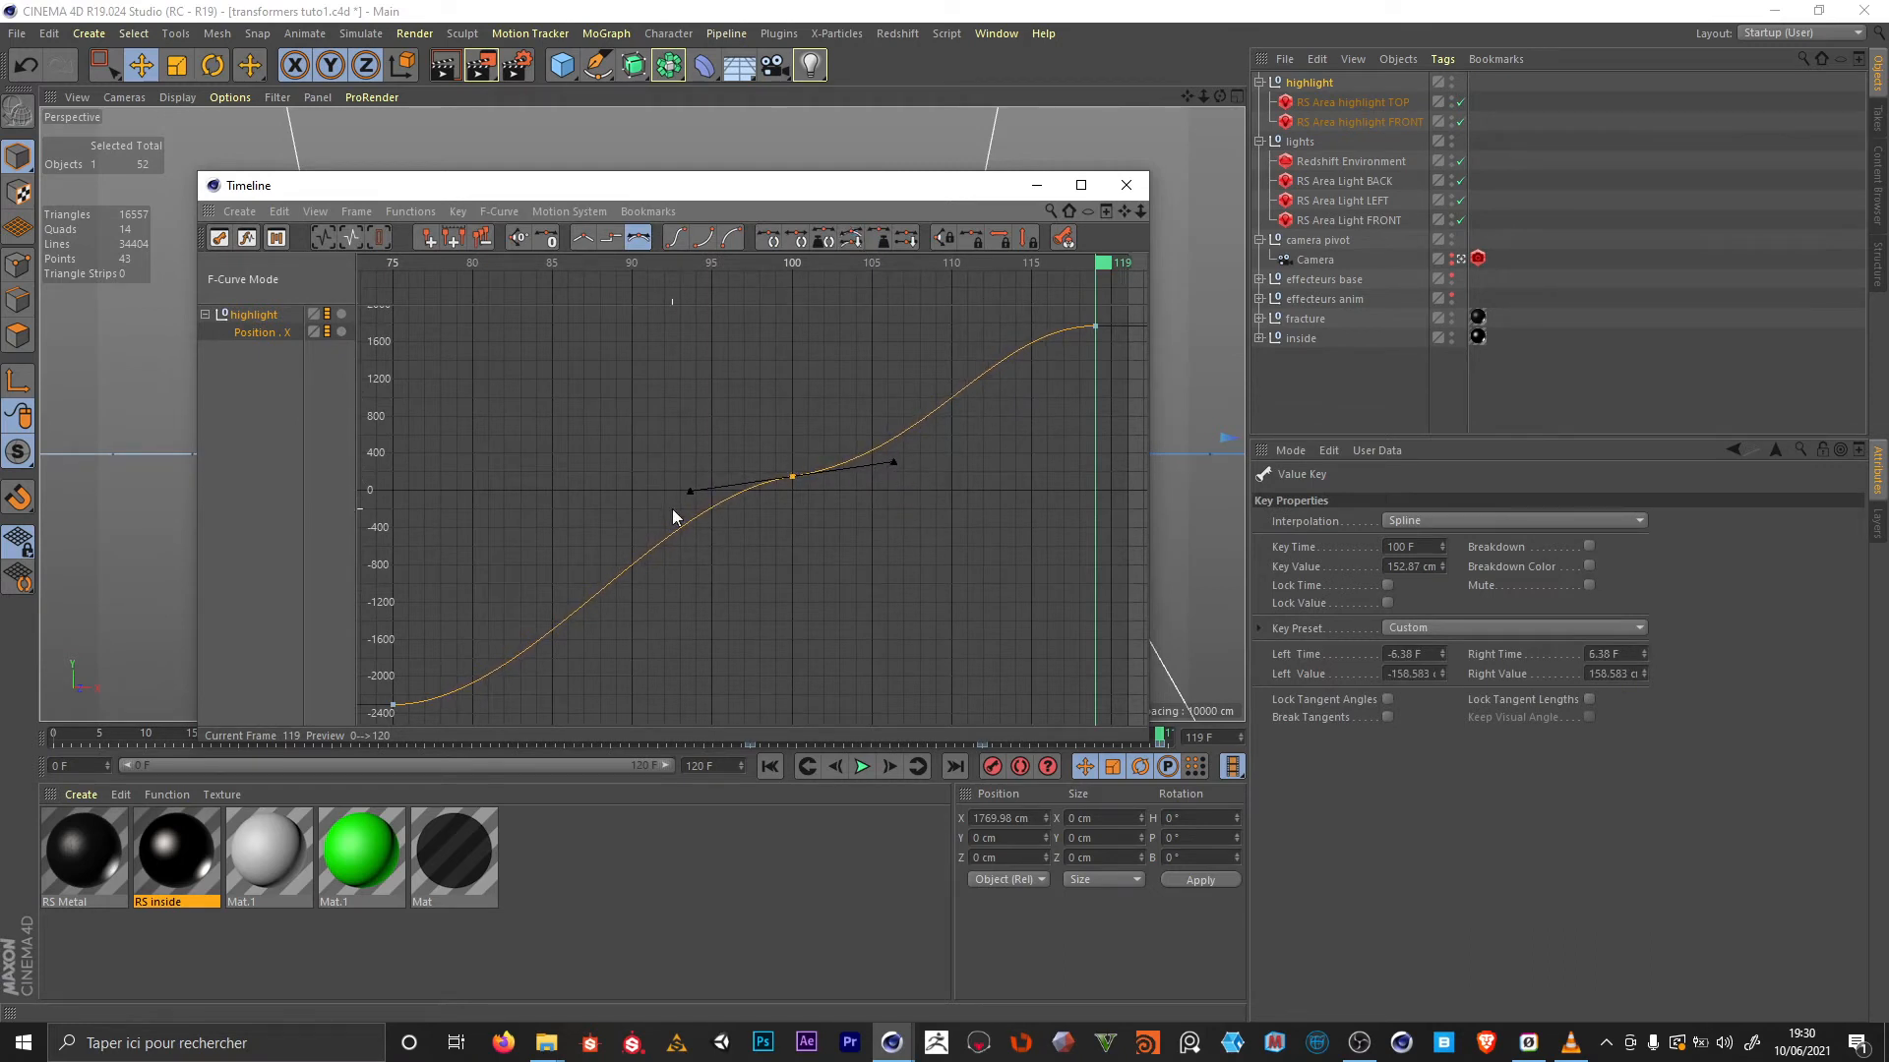
left_click_drag(689, 494, 615, 506)
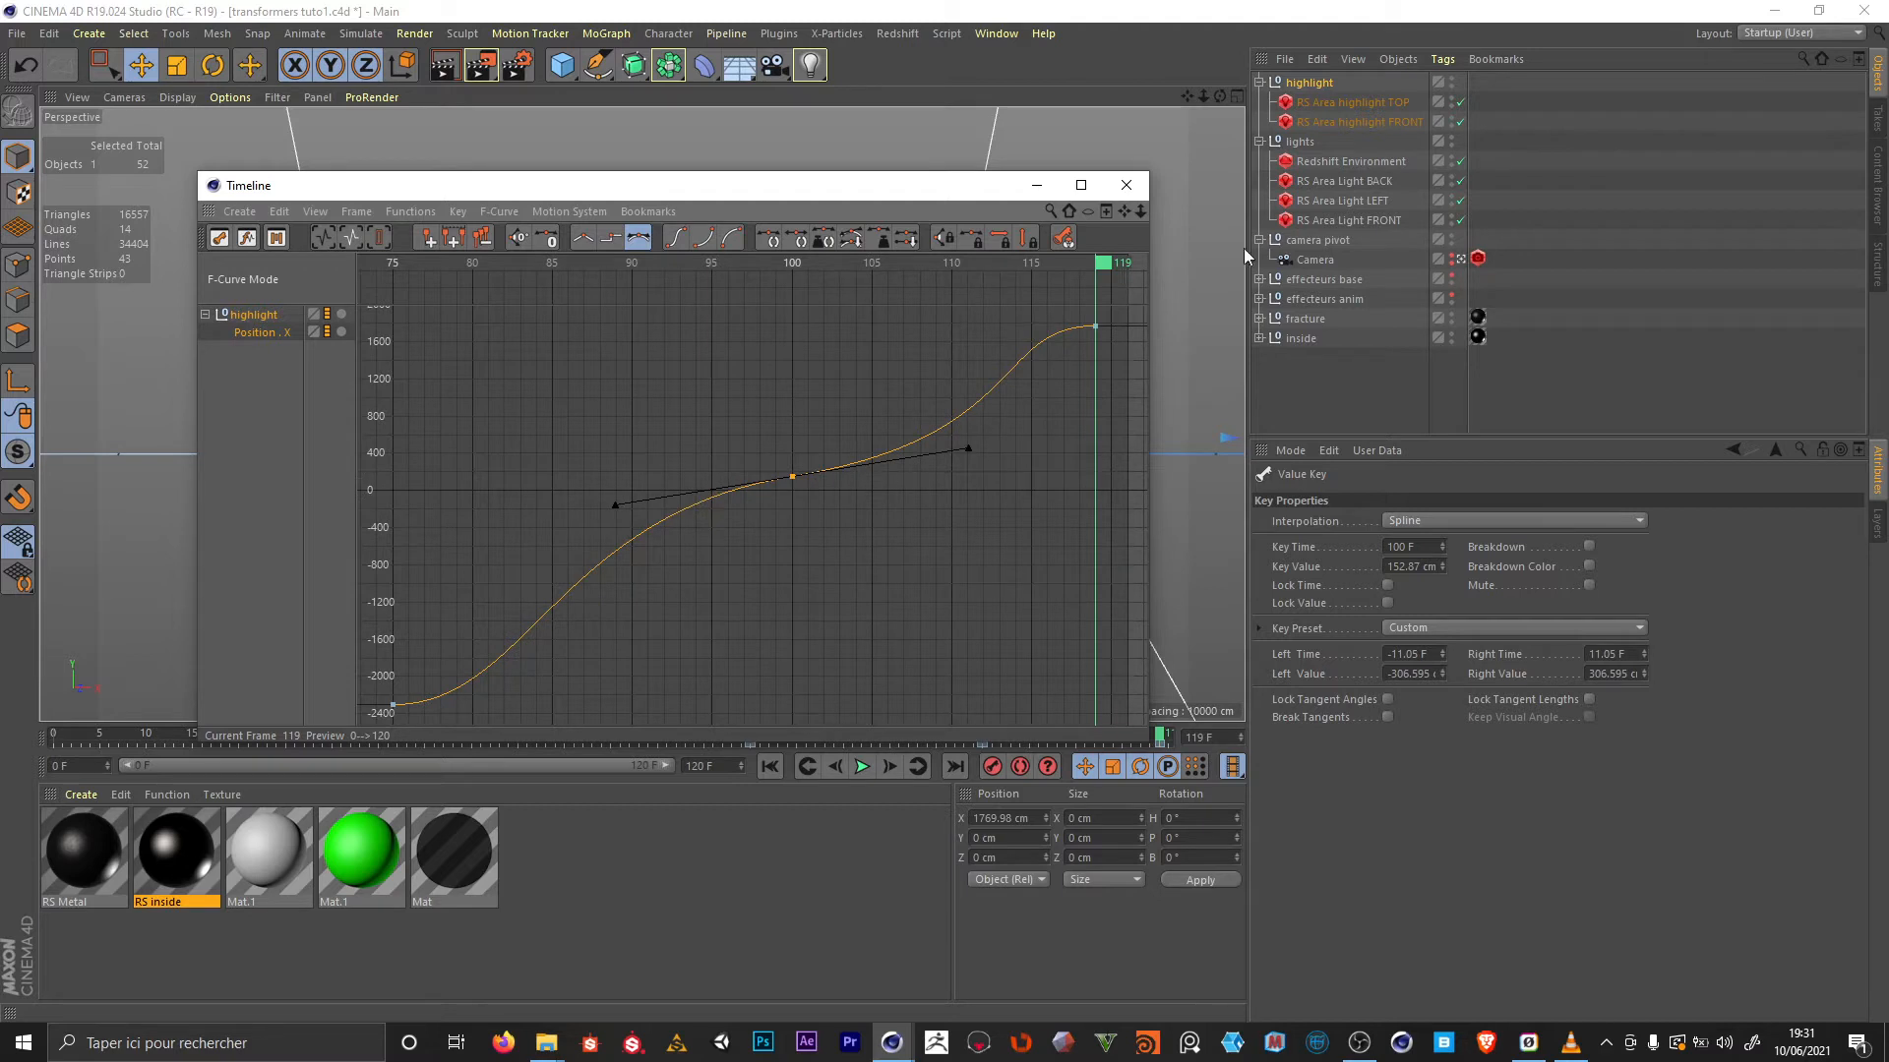
Adjust the tangents of the frame 119 and frame 75 keys so the light moves faster at both ends of the sweep
left_click(1095, 326)
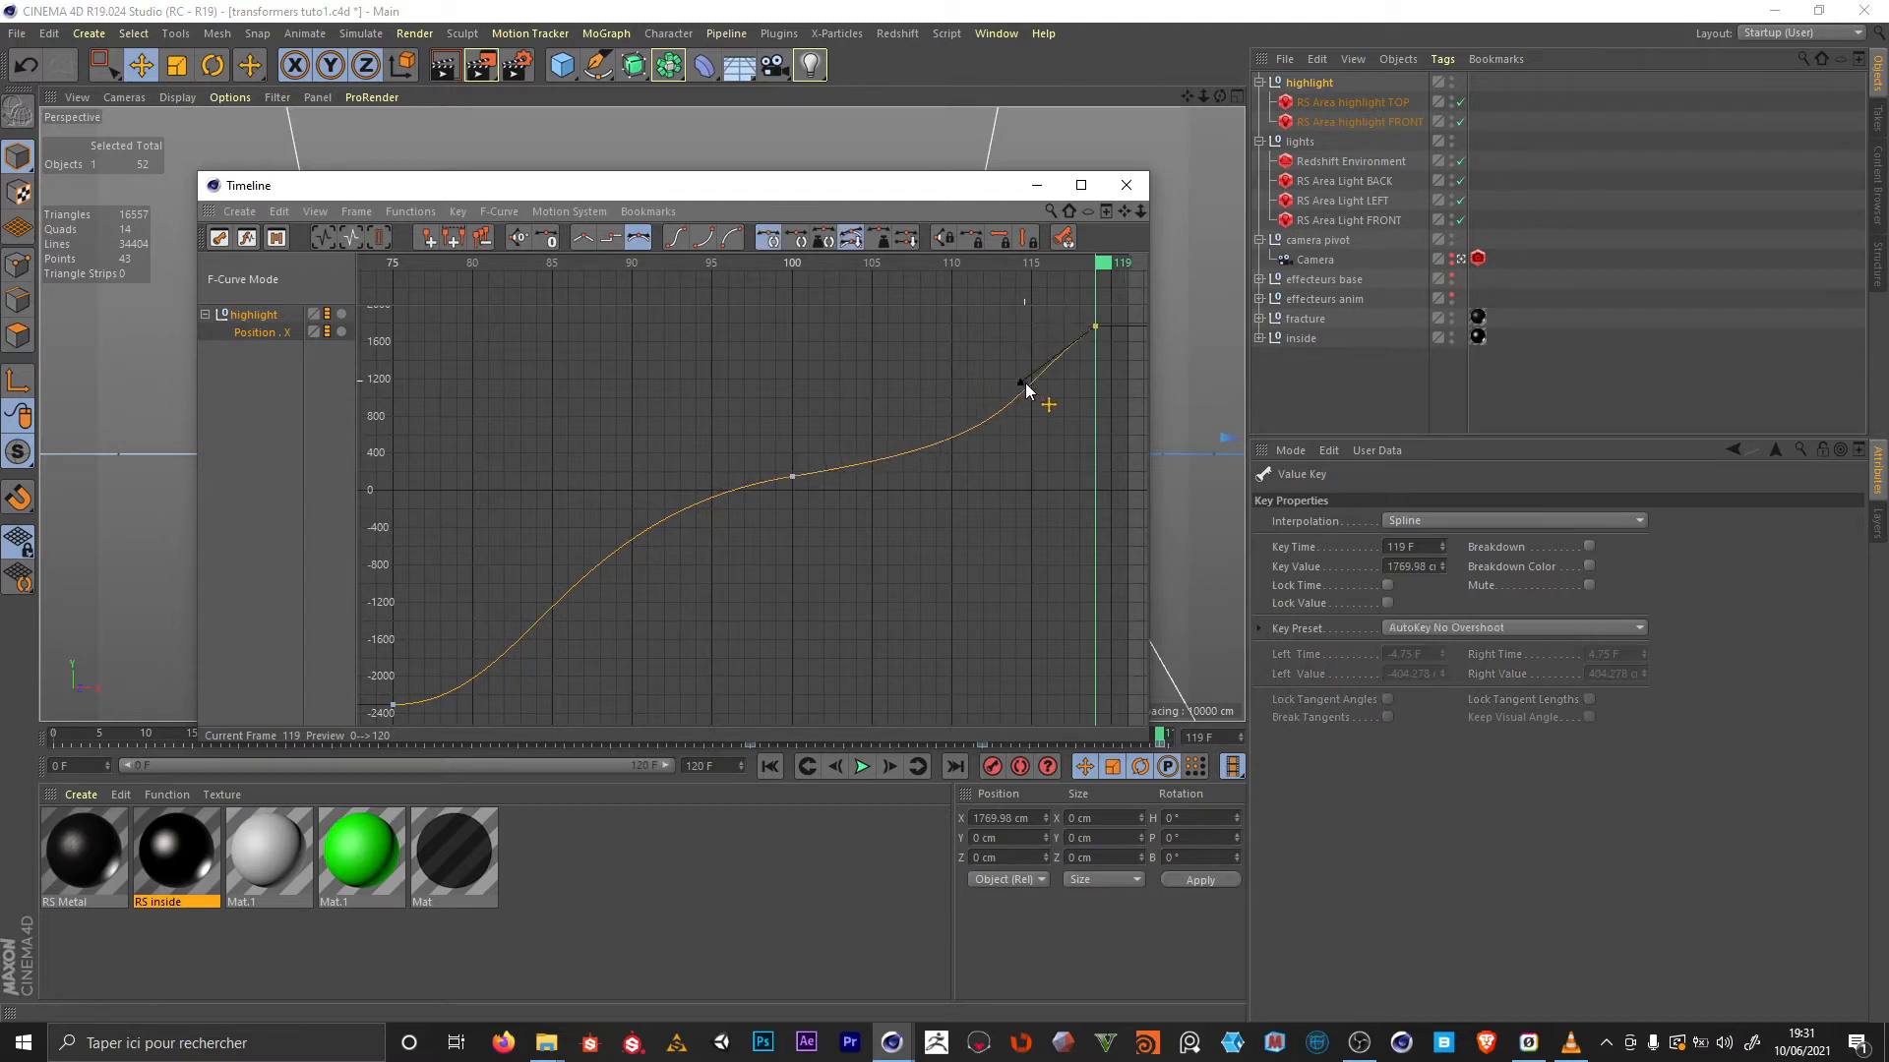
left_click_drag(1021, 384, 1063, 385)
left_click_drag(377, 734, 377, 734)
left_click_drag(494, 692, 475, 629)
Play back the light sweep, then hide and collapse the lights group
left_click_drag(551, 185, 839, 844)
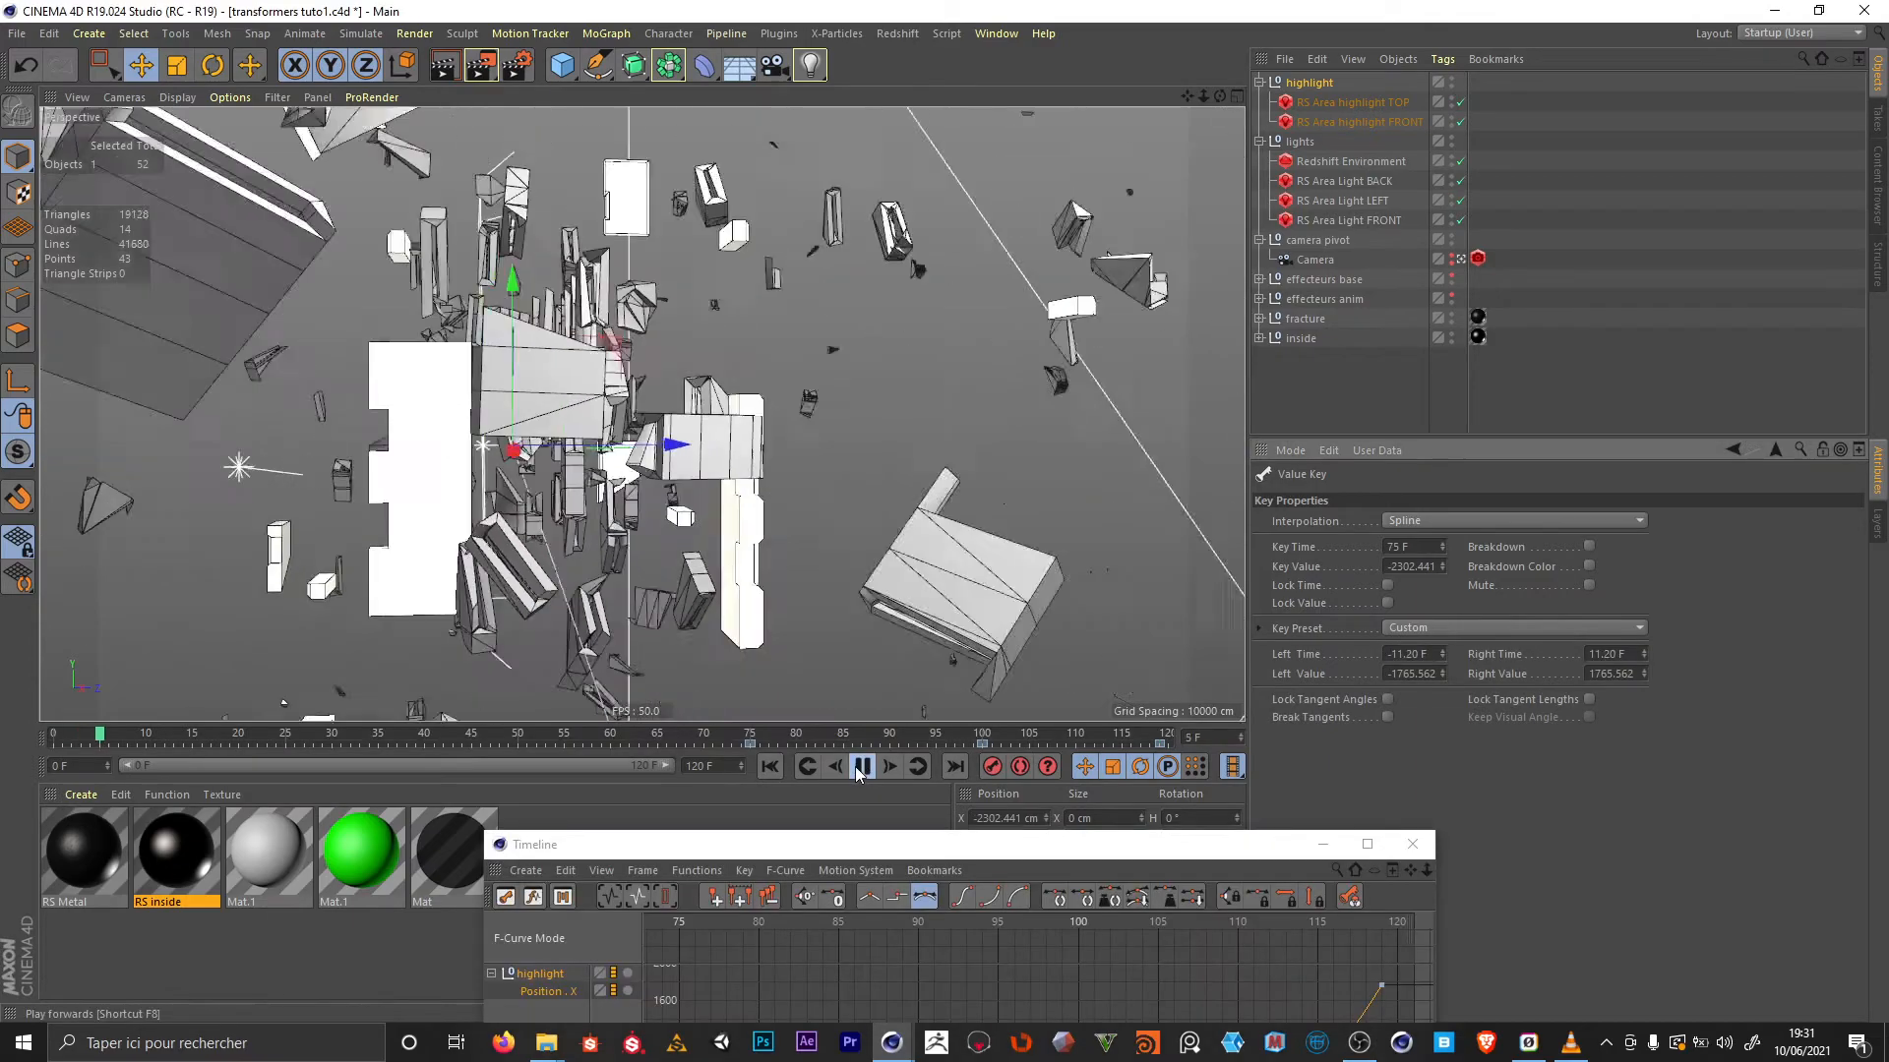
left_click(862, 767)
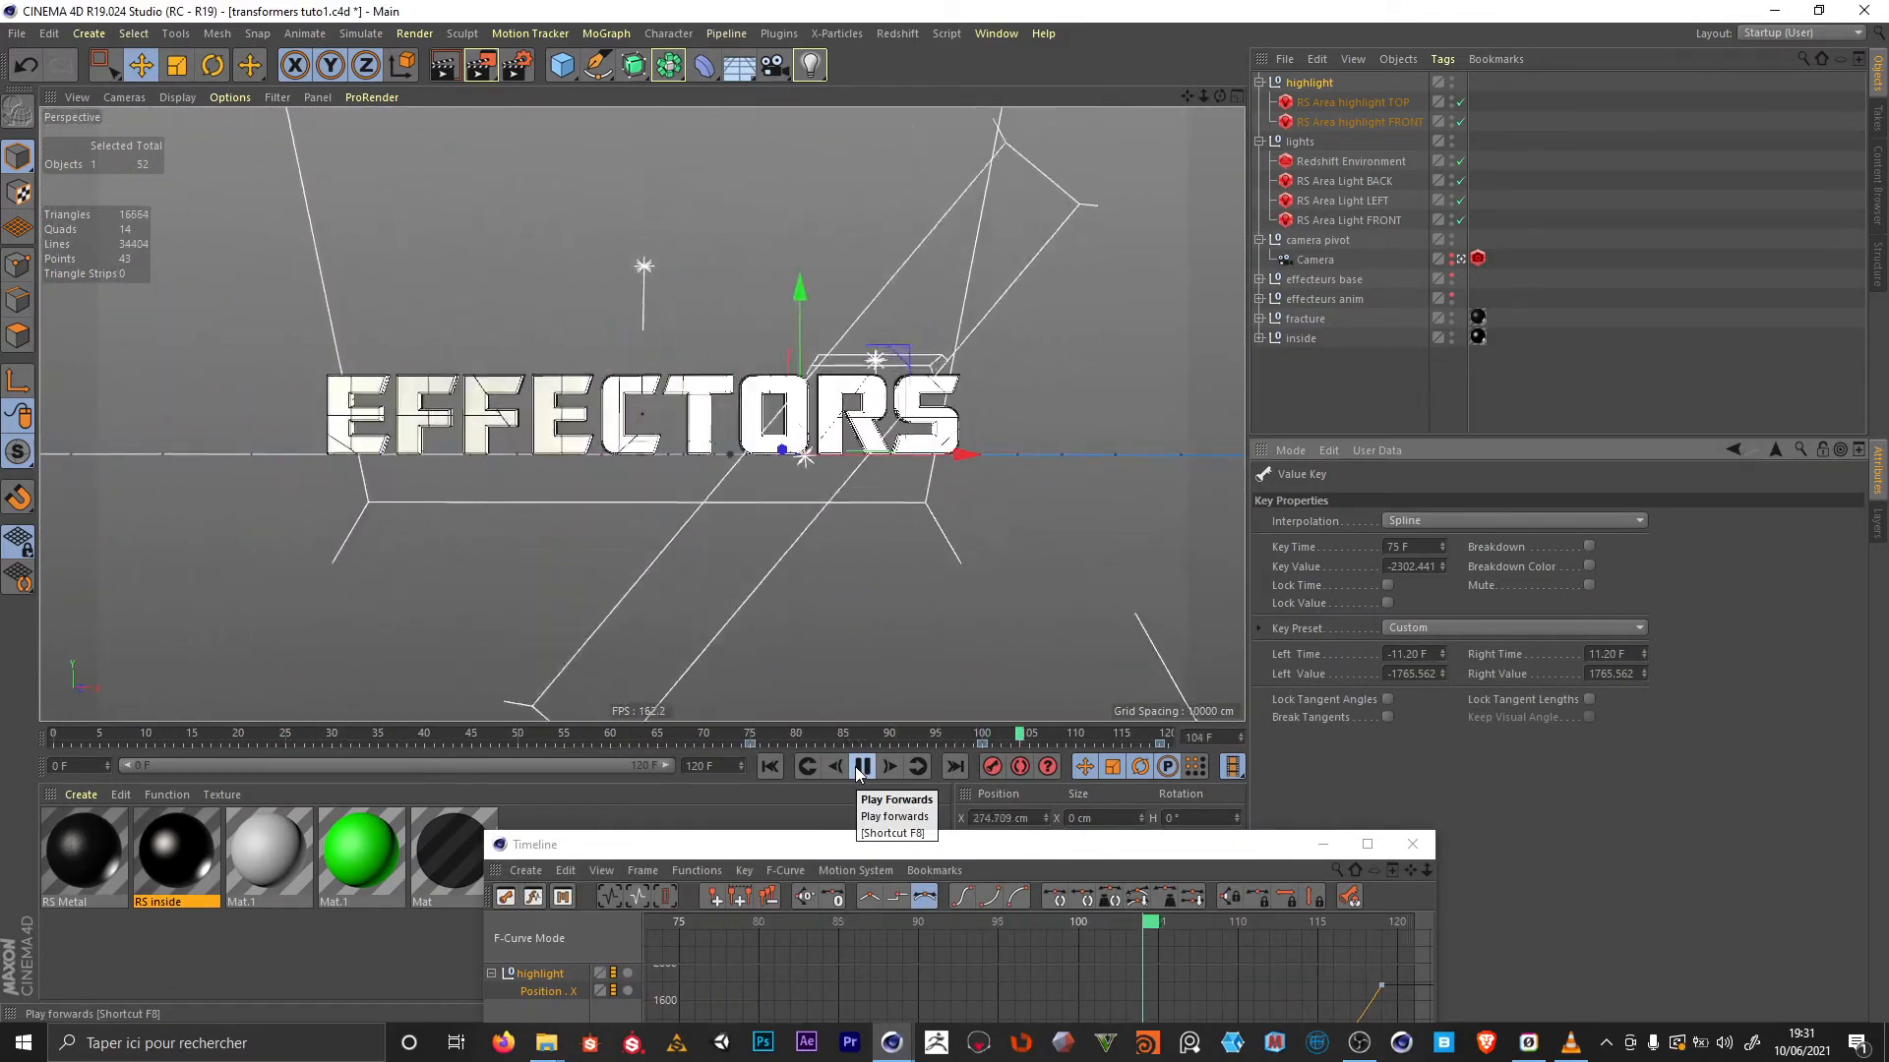
left_click(862, 768)
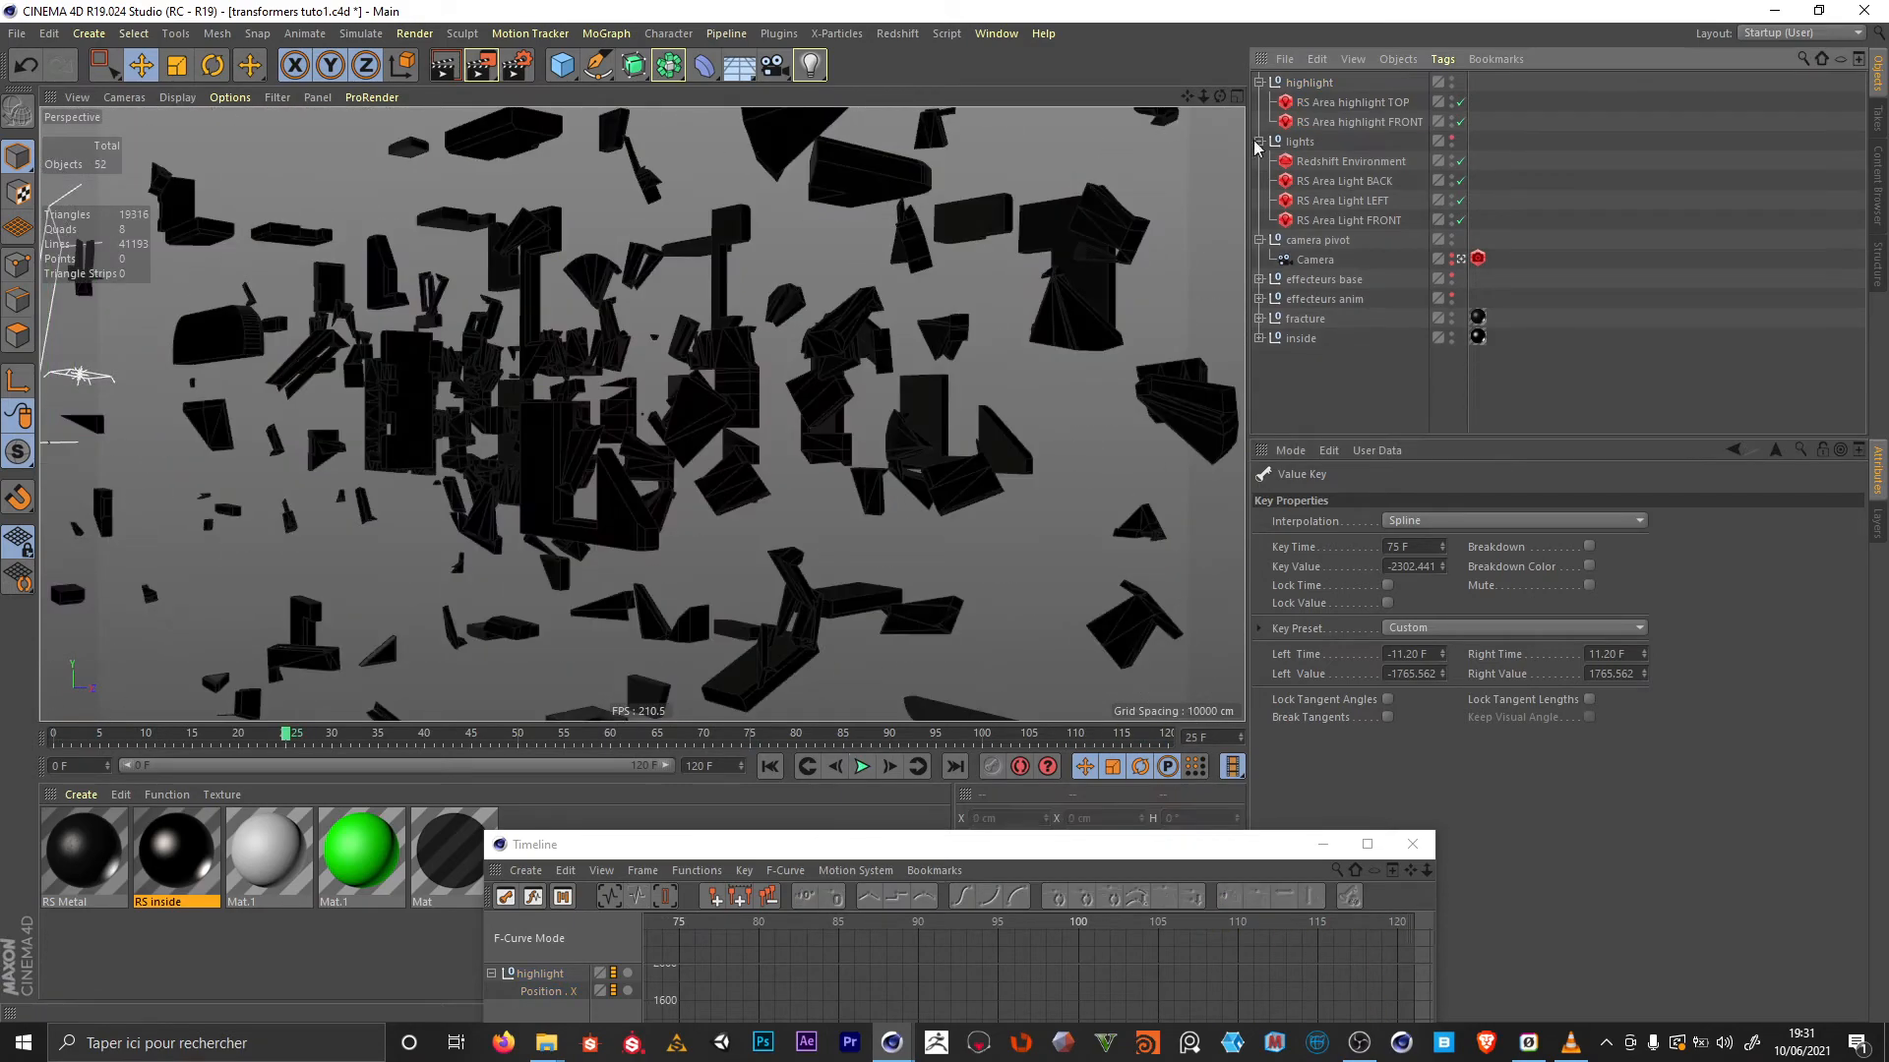
left_click(1259, 141)
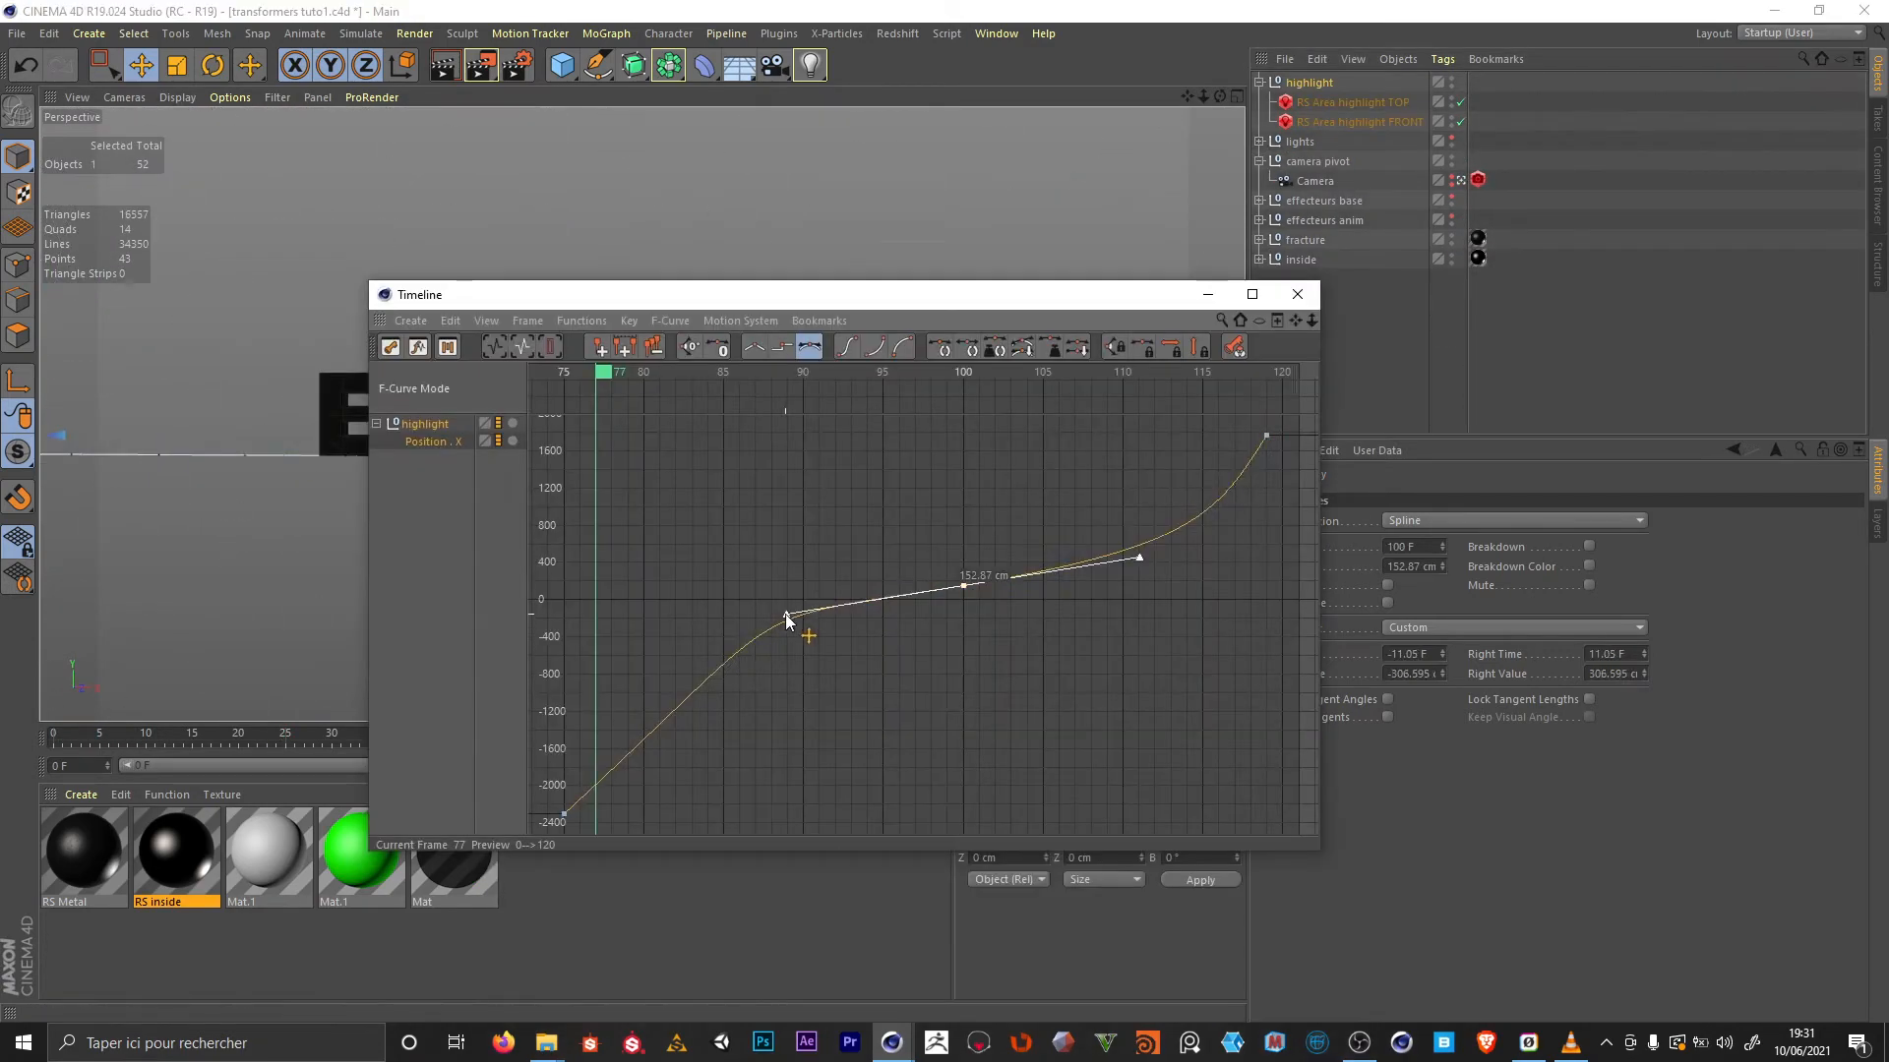
Refine the sweep's F-curve with the first key at frame 82 and shallow frame 100 tangents, previewing only frames 74 to 120
left_click_drag(787, 620, 867, 601)
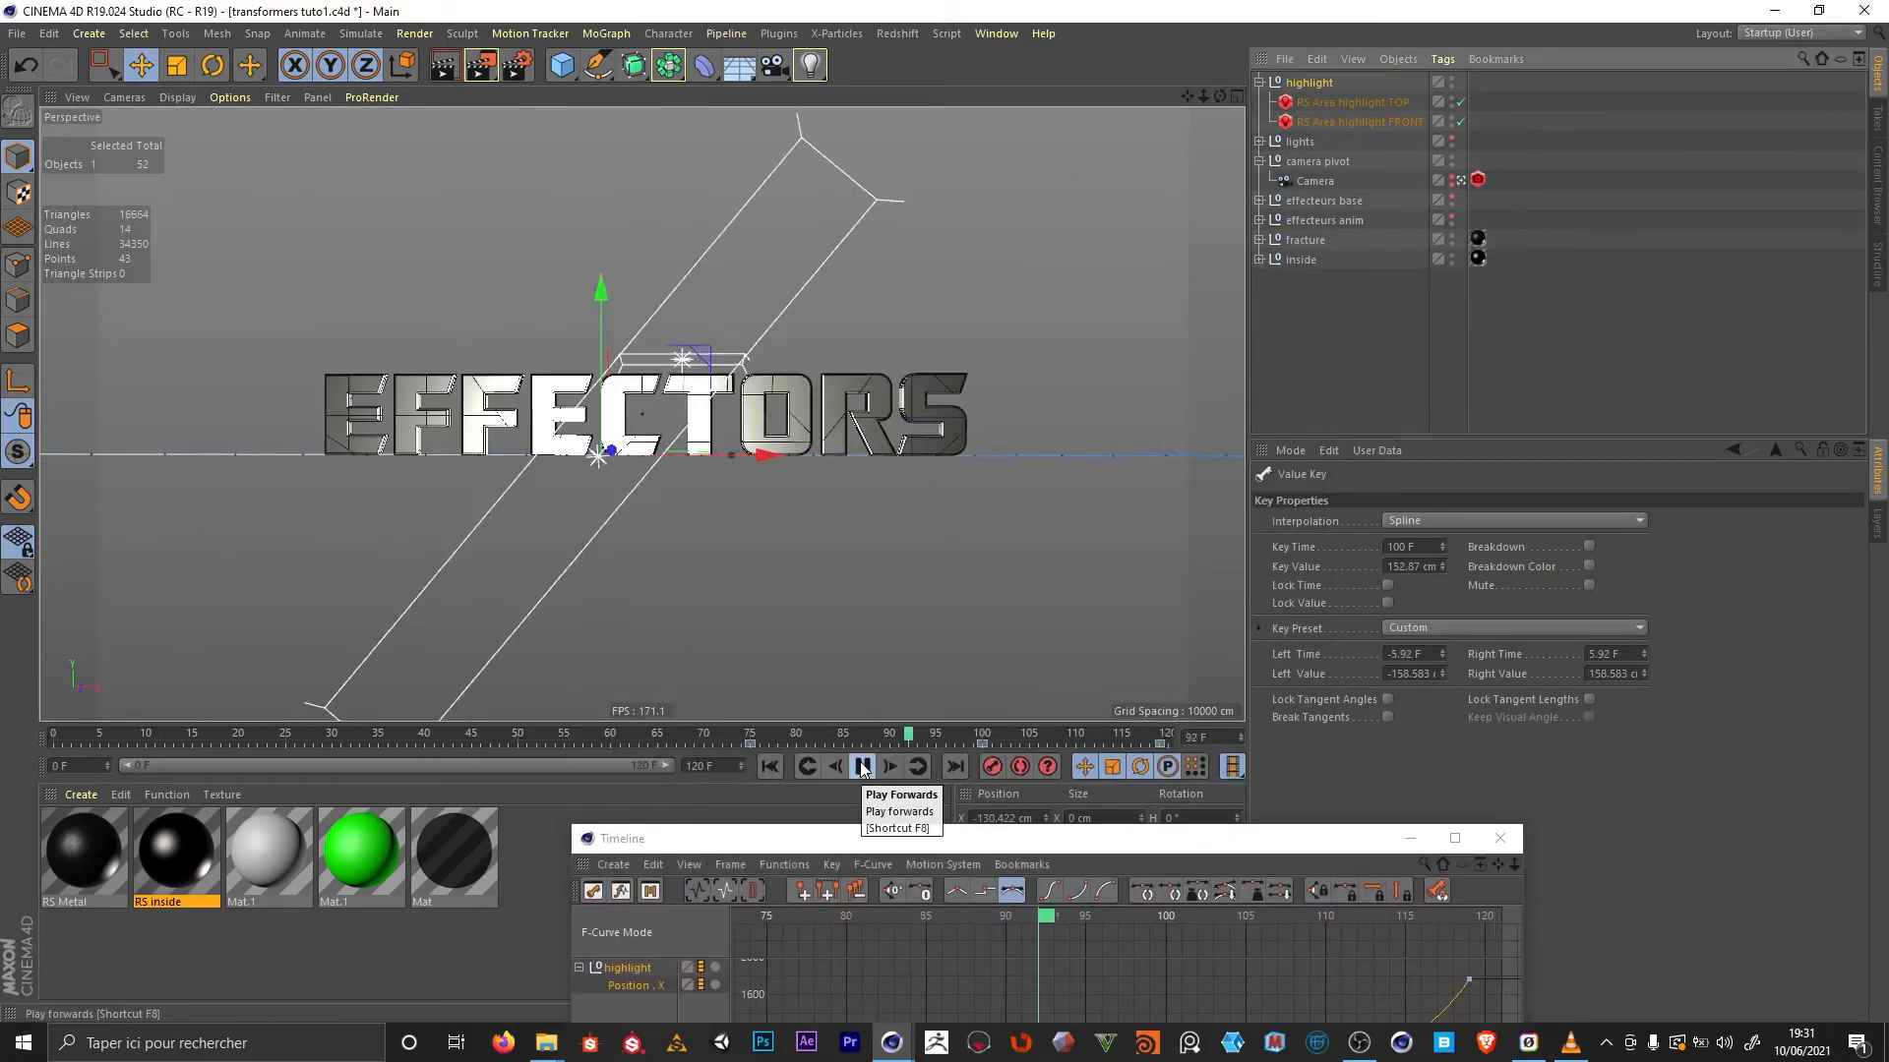
left_click_drag(137, 766, 445, 795)
left_click(862, 767)
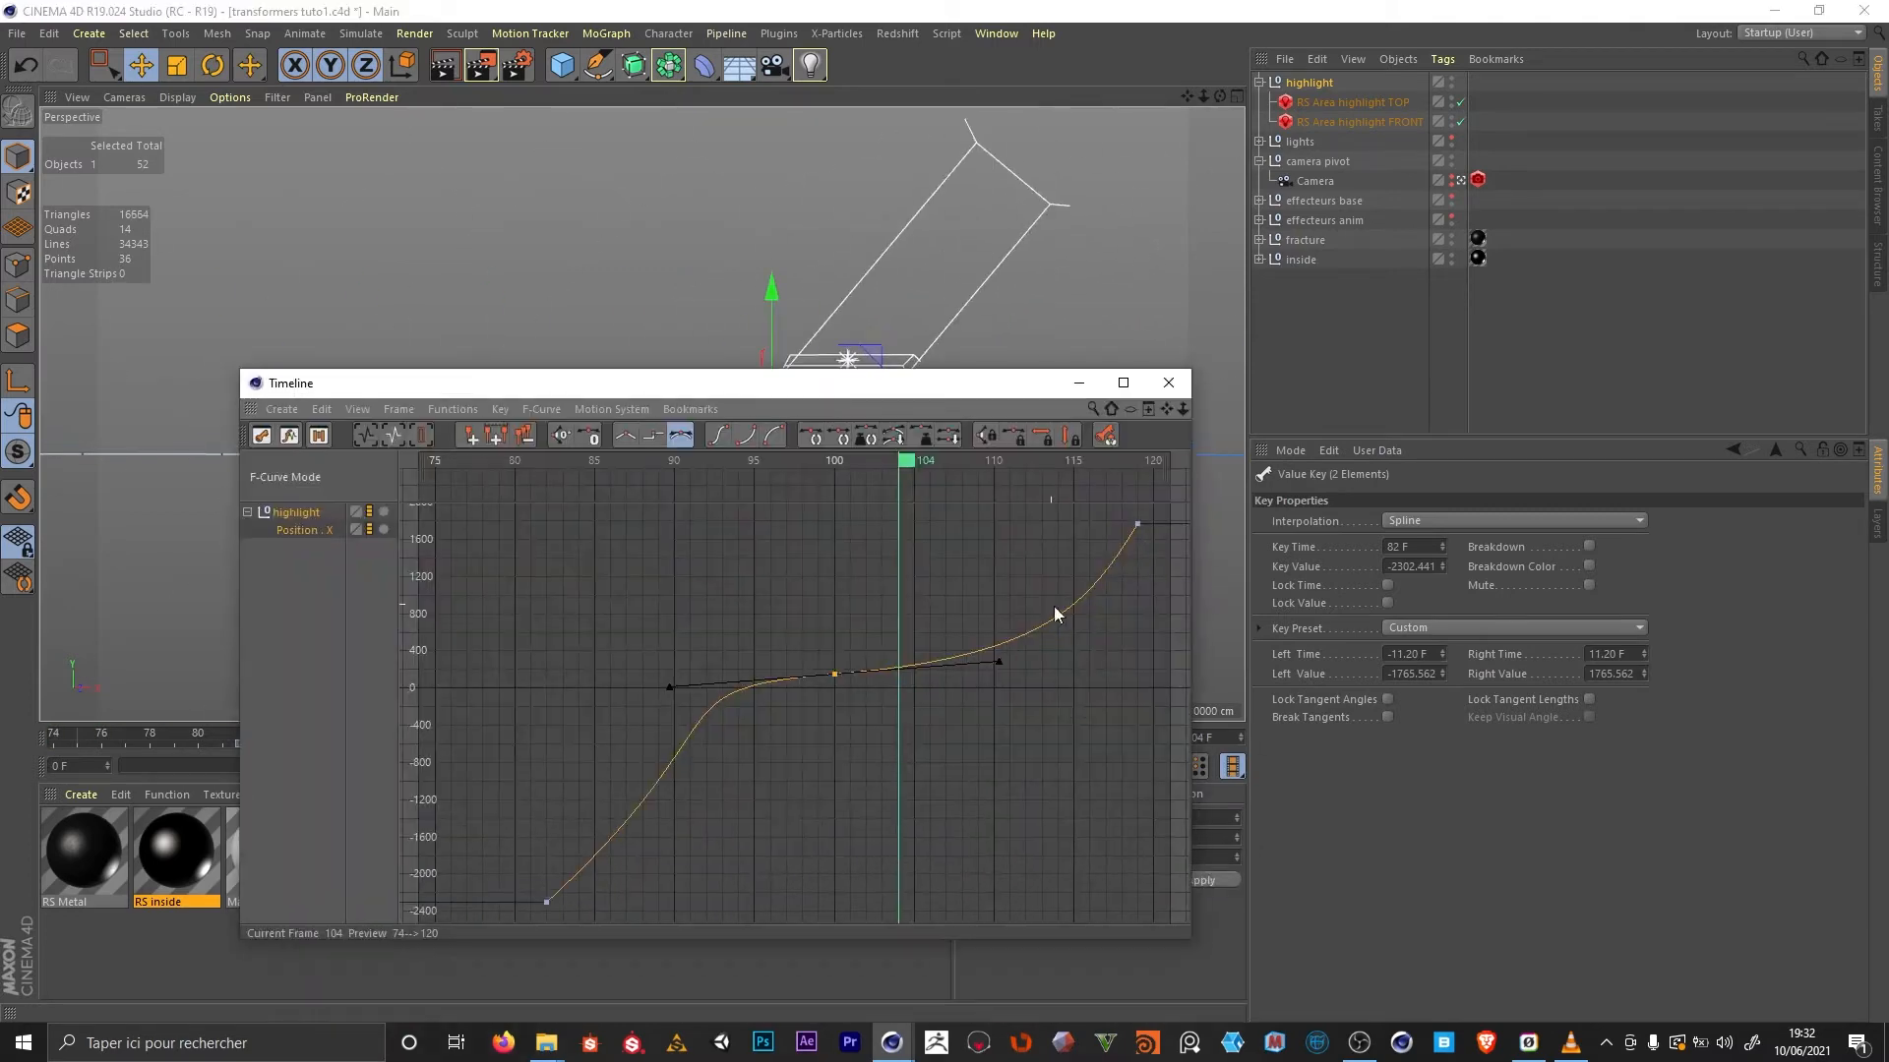
left_click(1137, 523)
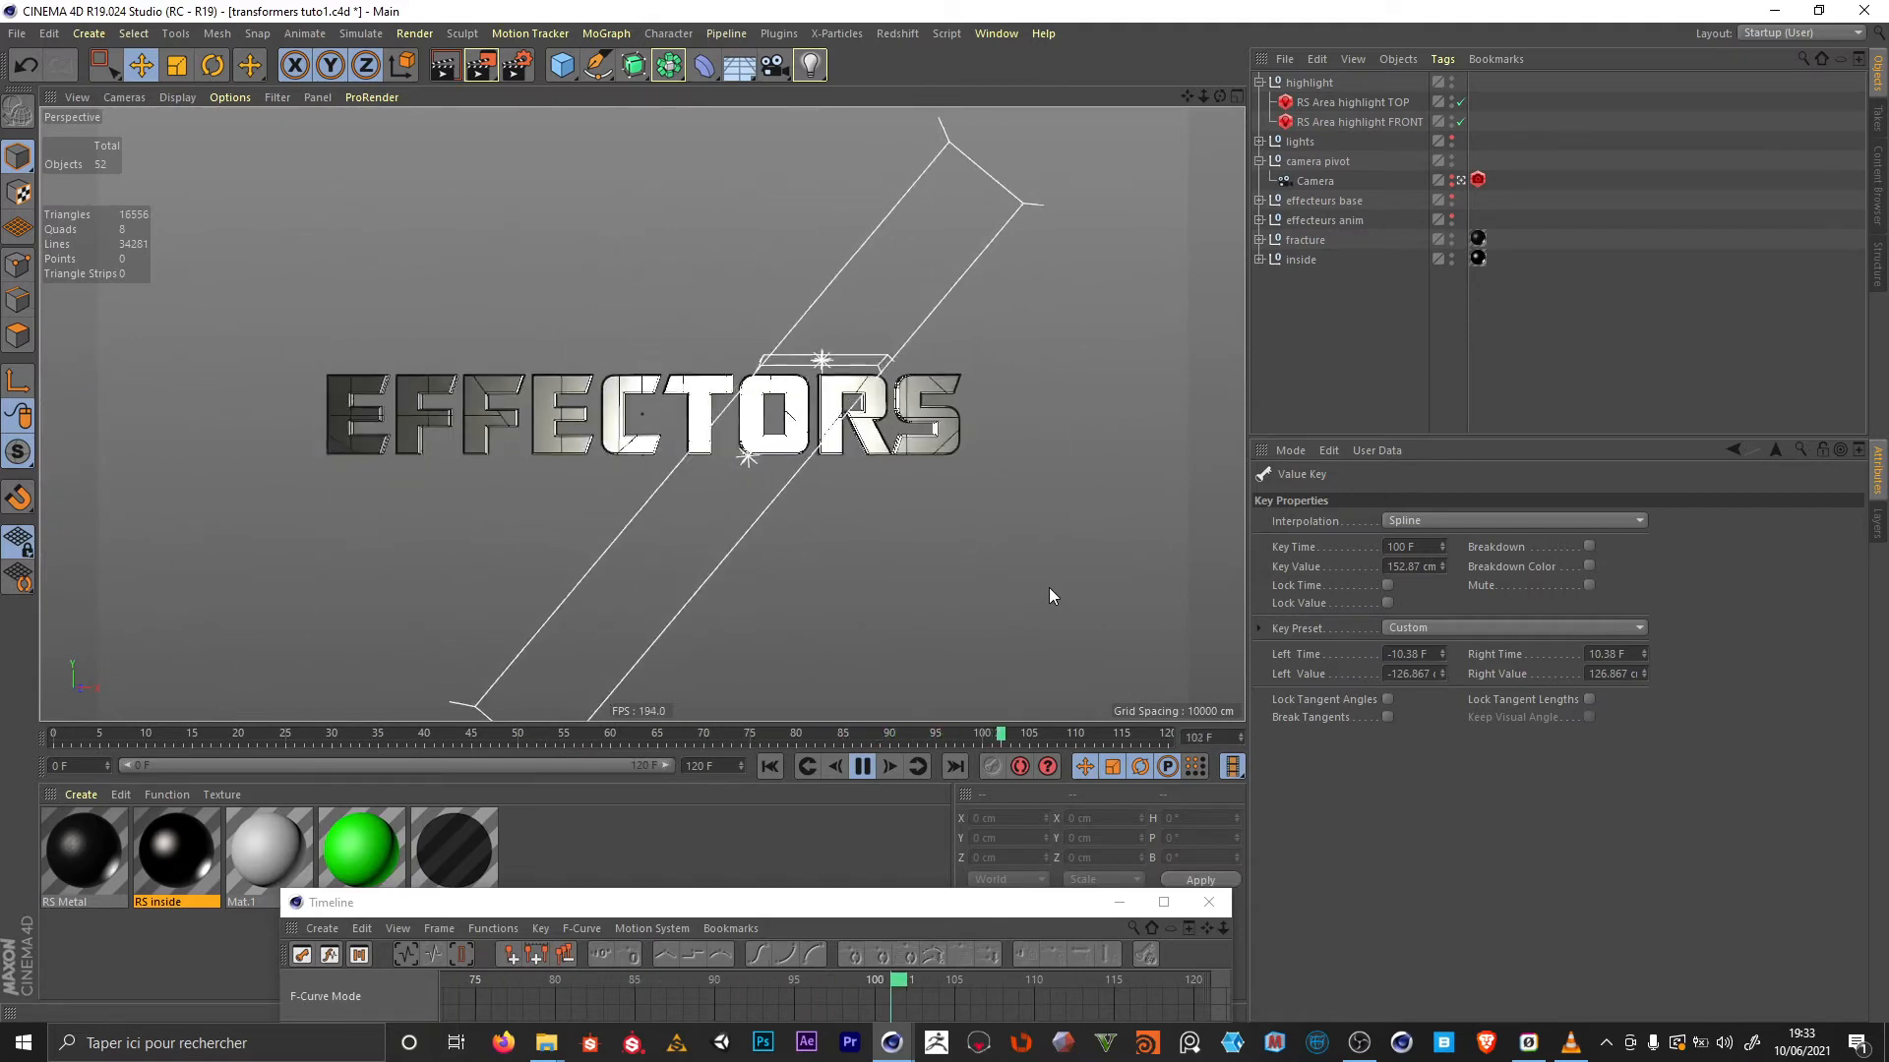
Shift all the highlight null's keyframes about 8 frames earlier and play back the animation
key("F8")
left_click(1318, 82)
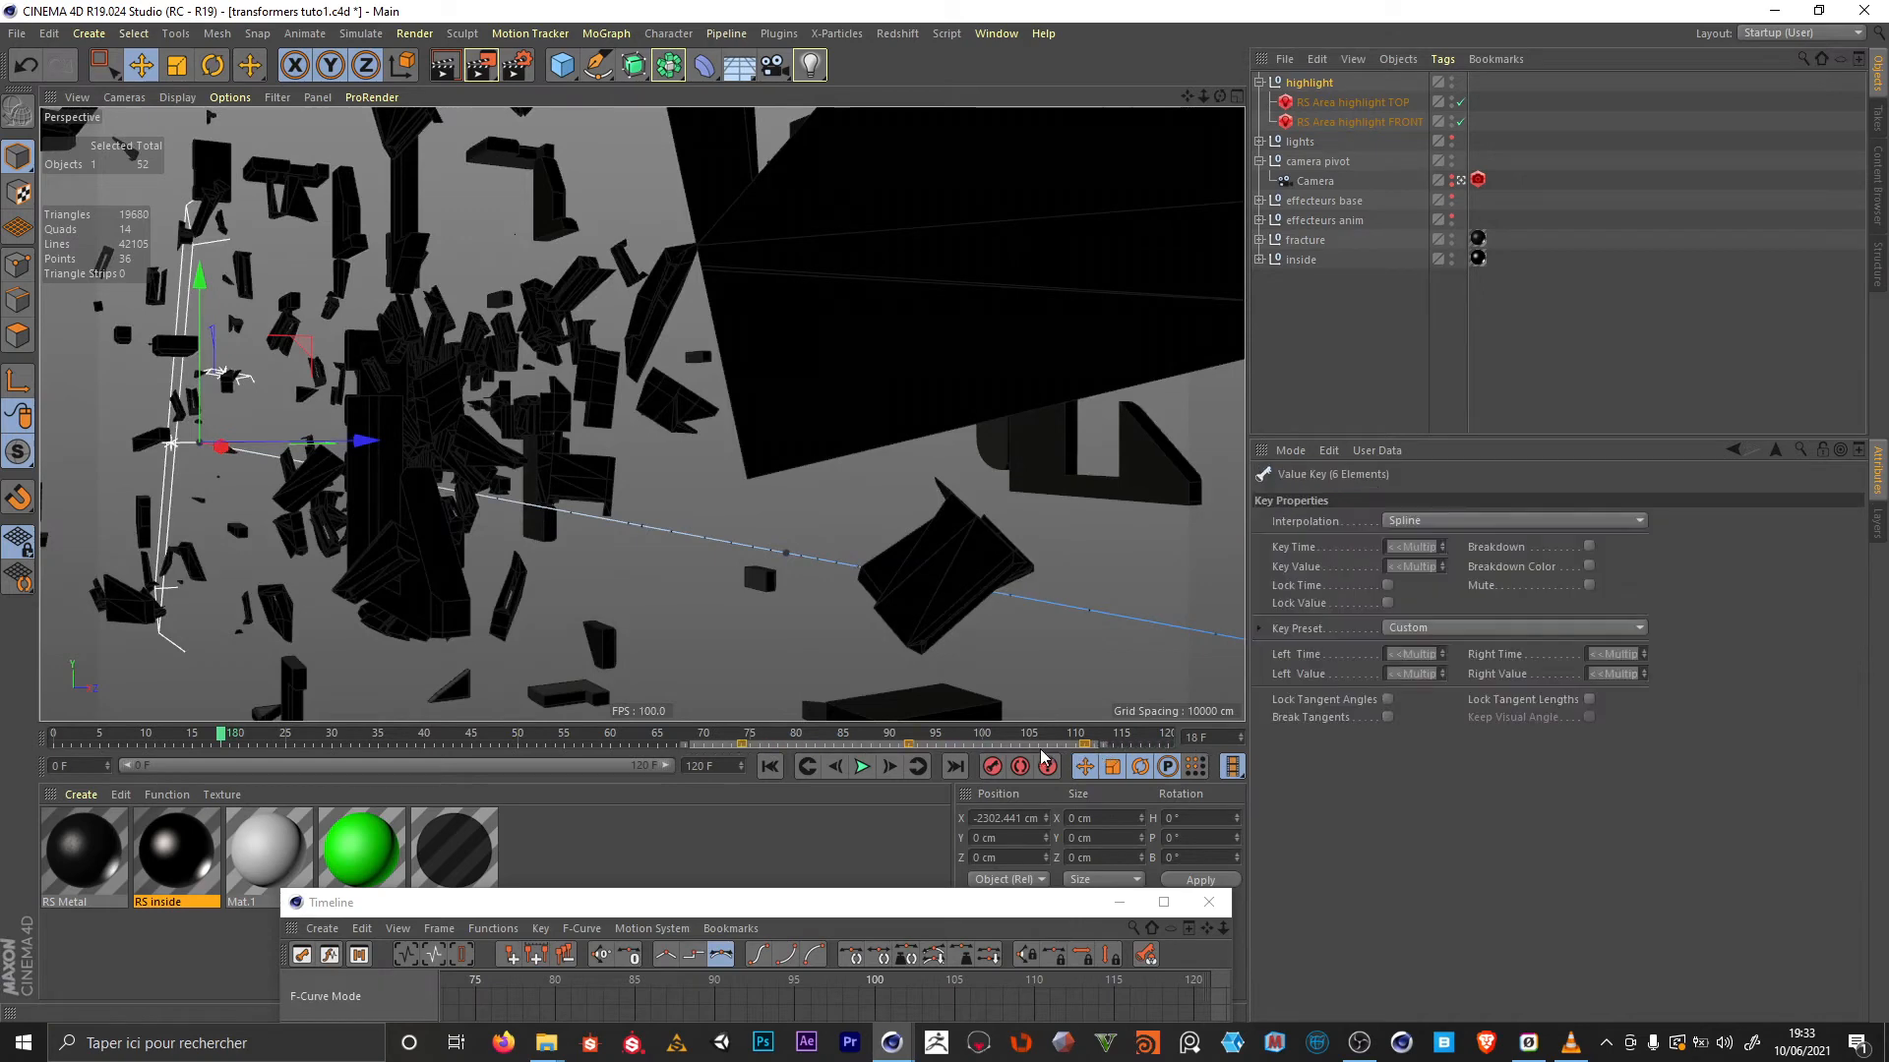
left_click(862, 766)
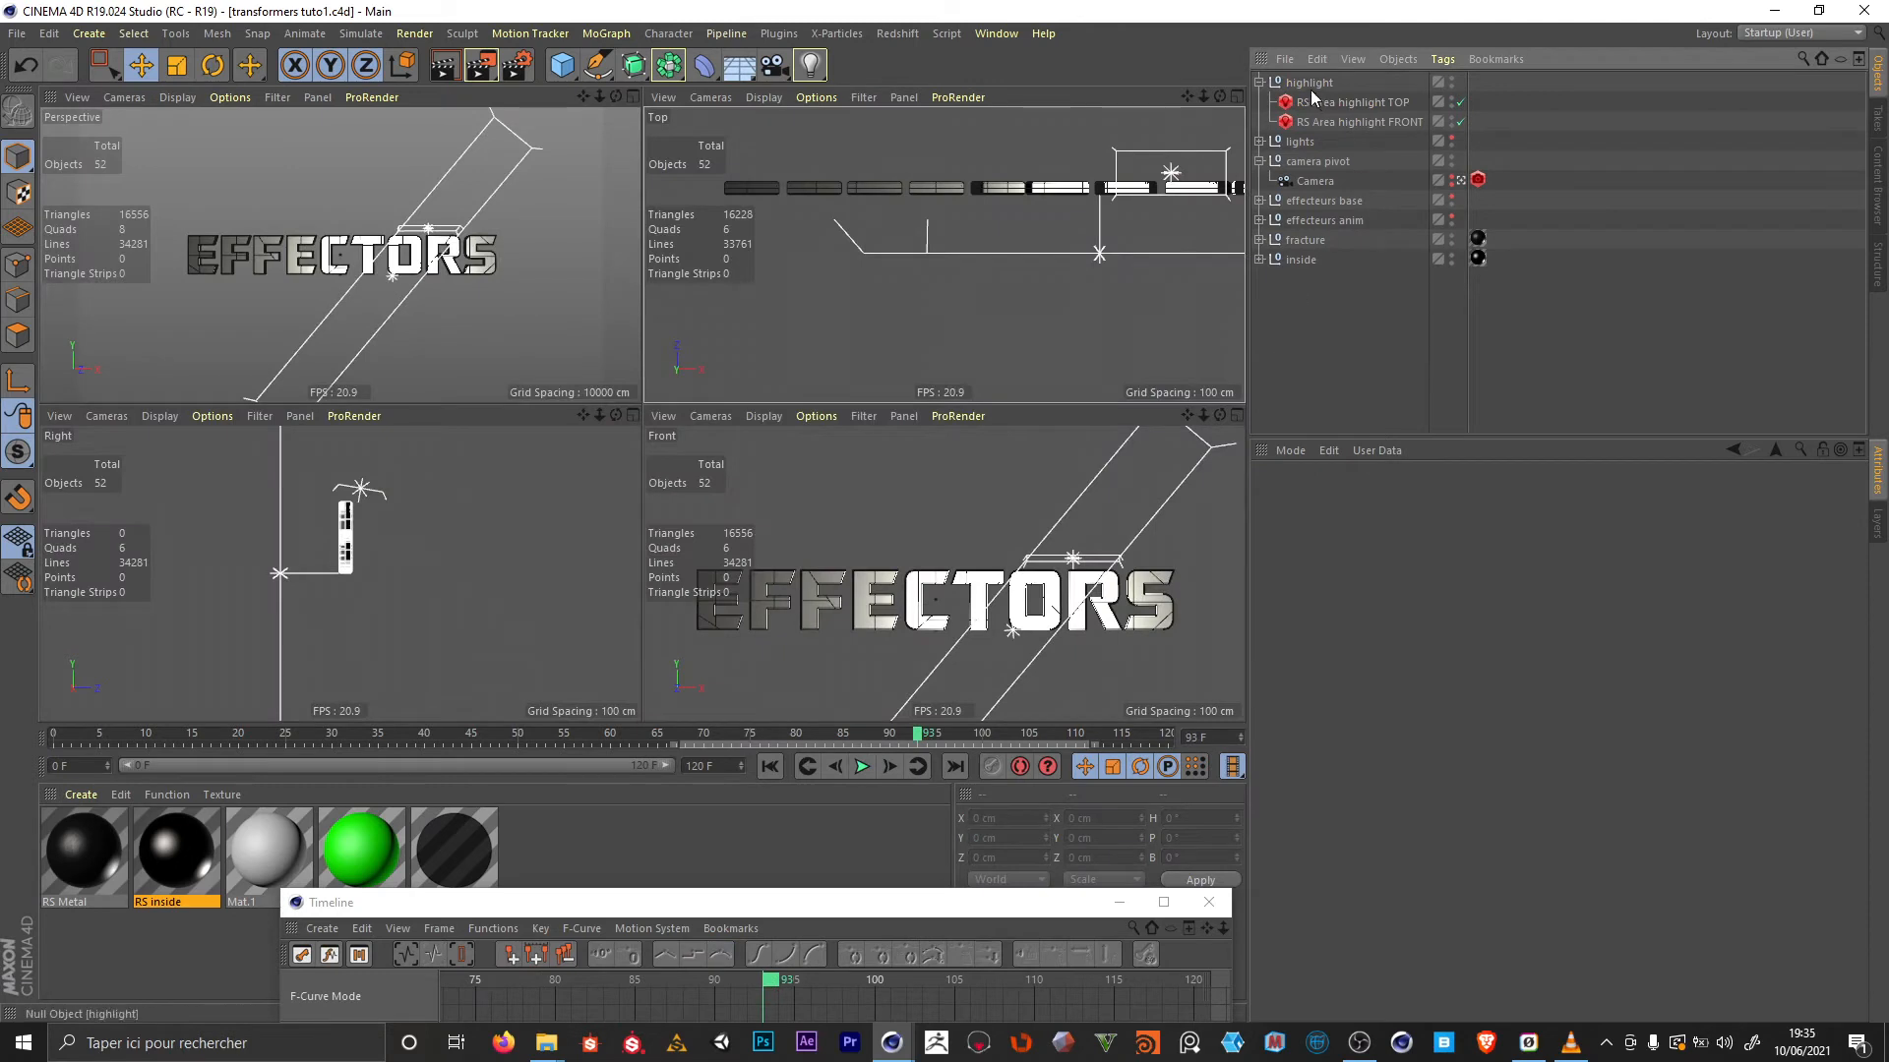
Add a plane as a child of the highlight null and rename it ref
left_click(1310, 84)
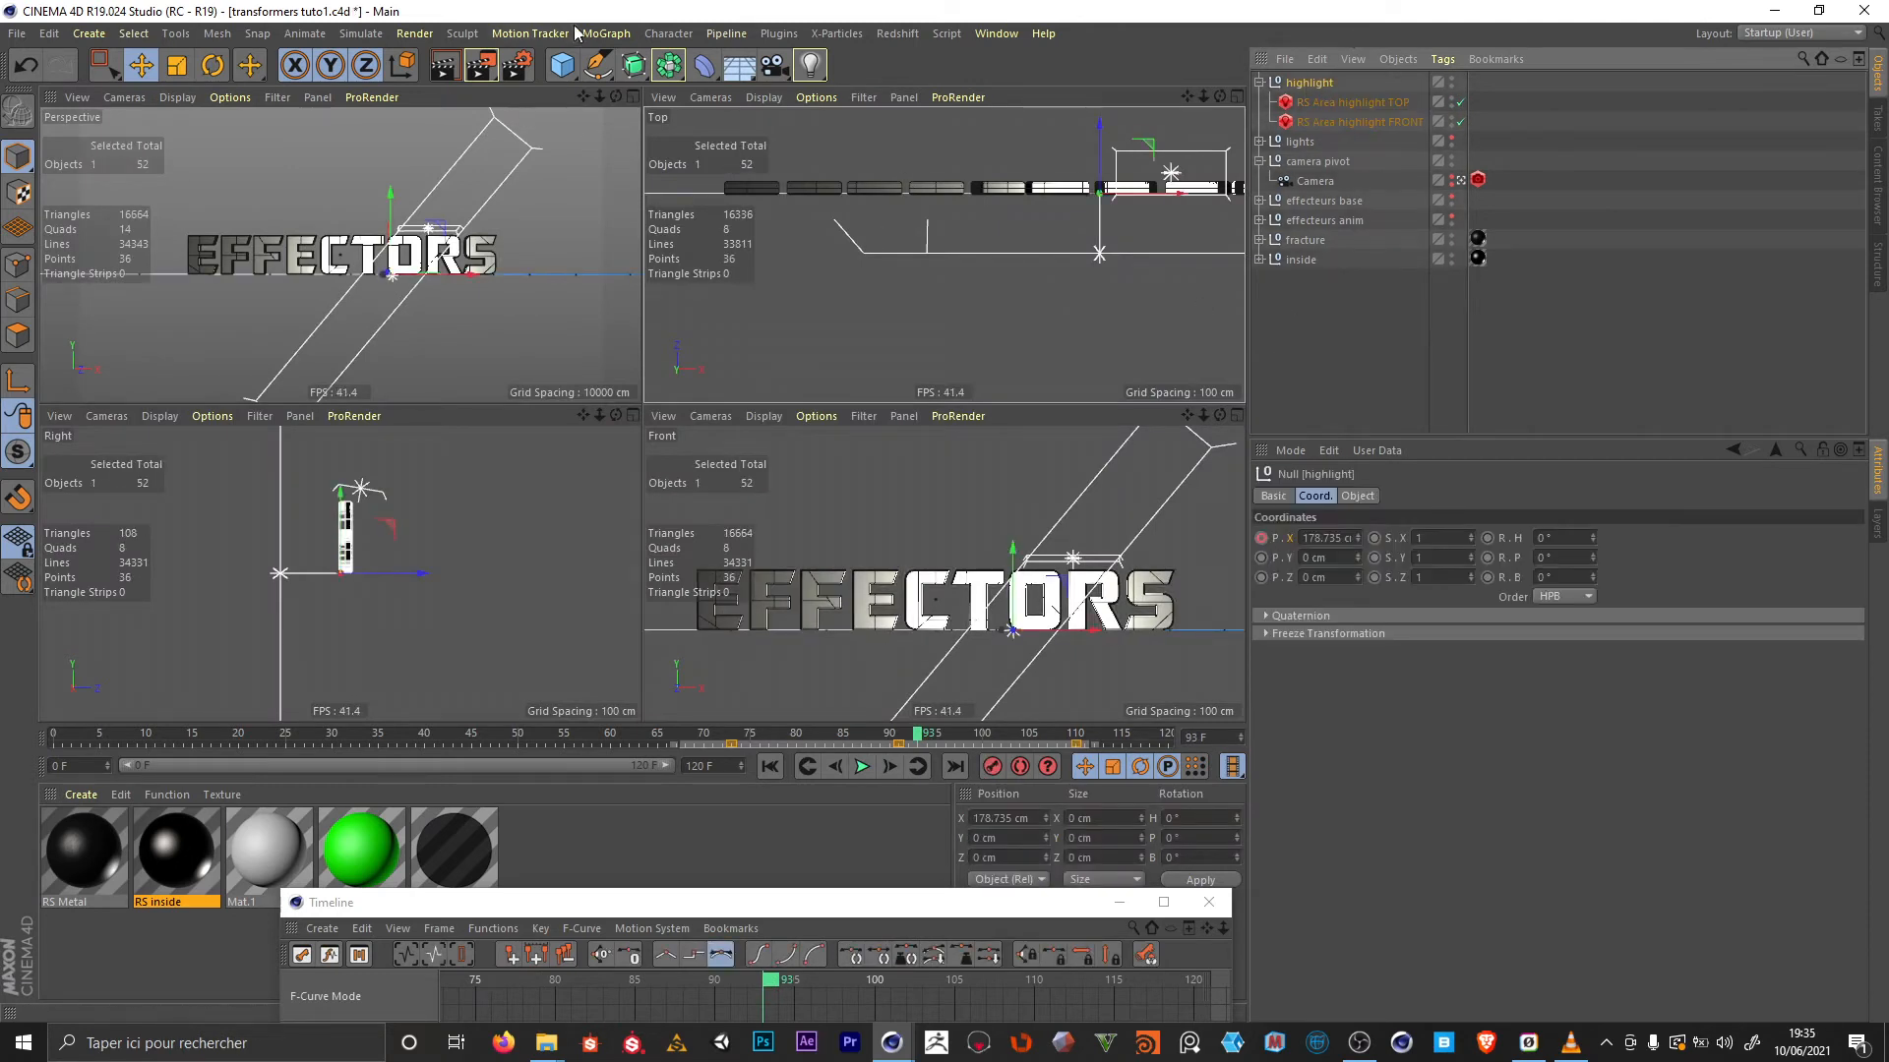
left_click(562, 65)
left_click(745, 129)
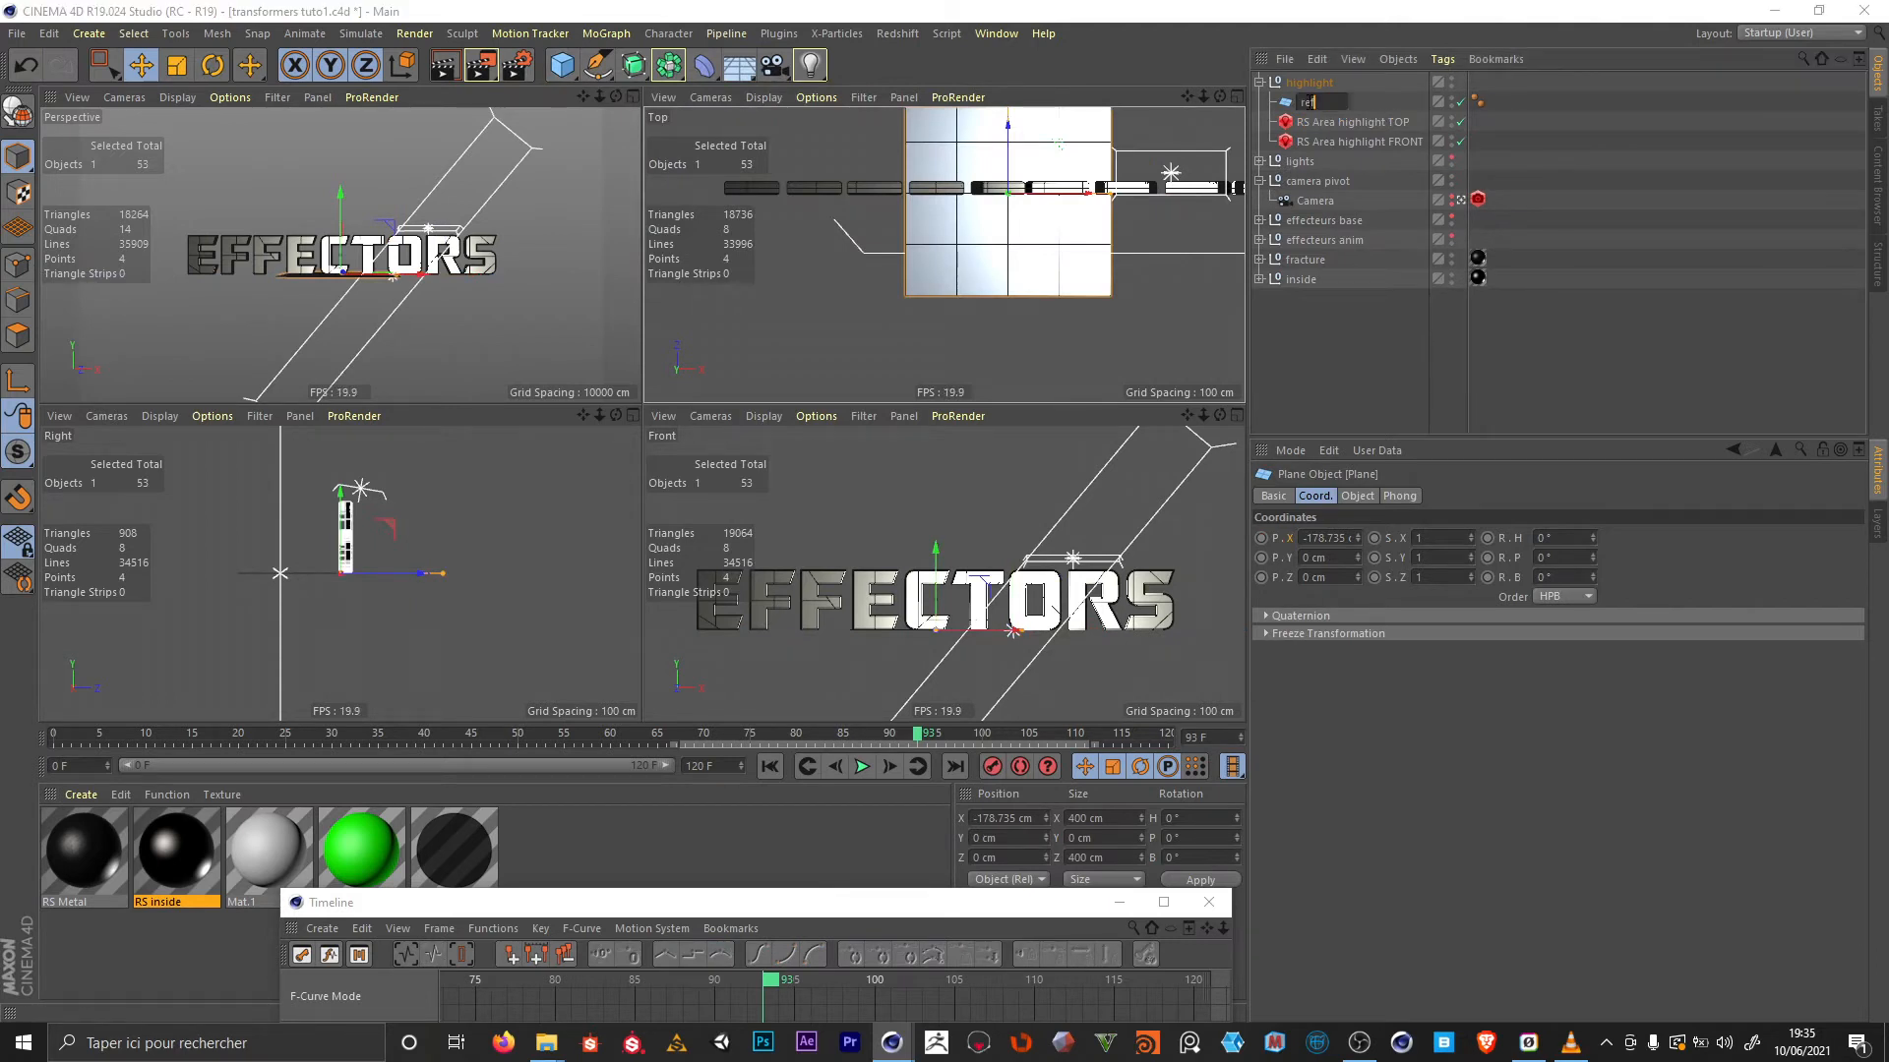
key("Return")
Apply an External Compositing tag to the ref plane
left_click(1442, 59)
mouse_move(1509, 90)
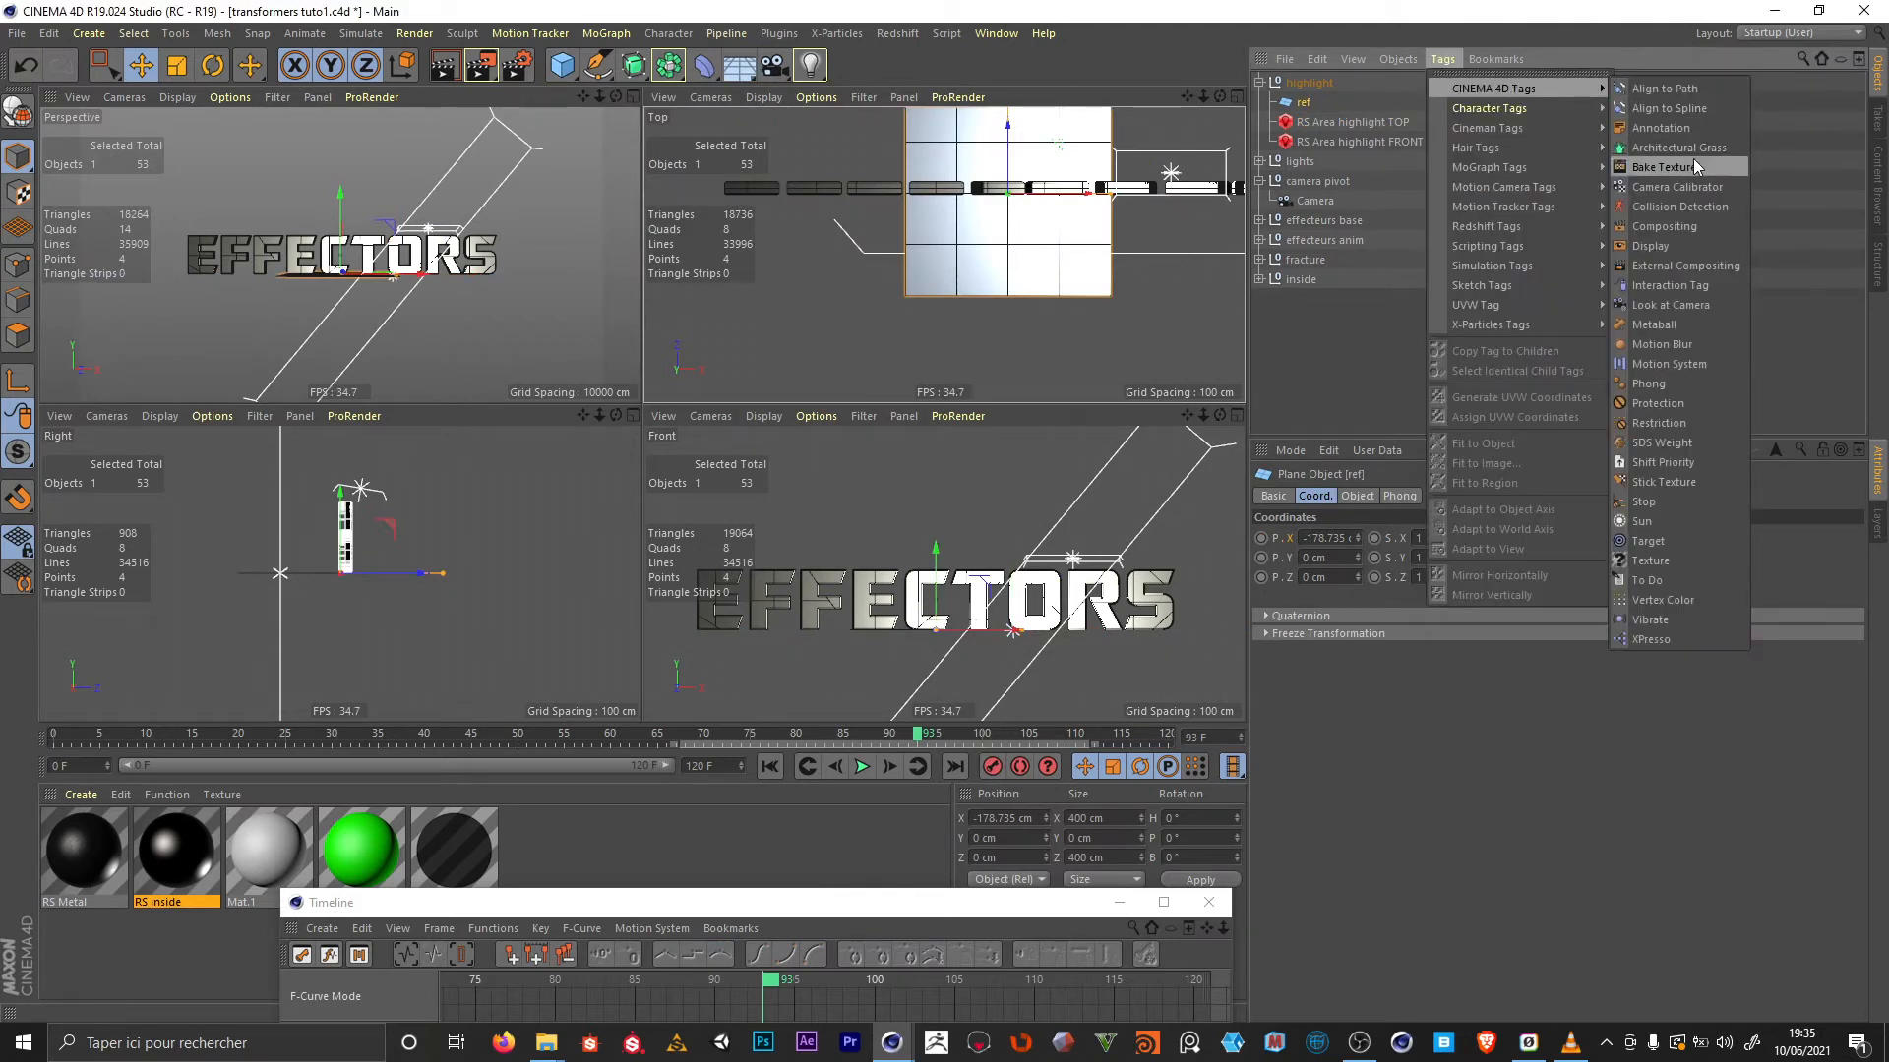
left_click(1696, 271)
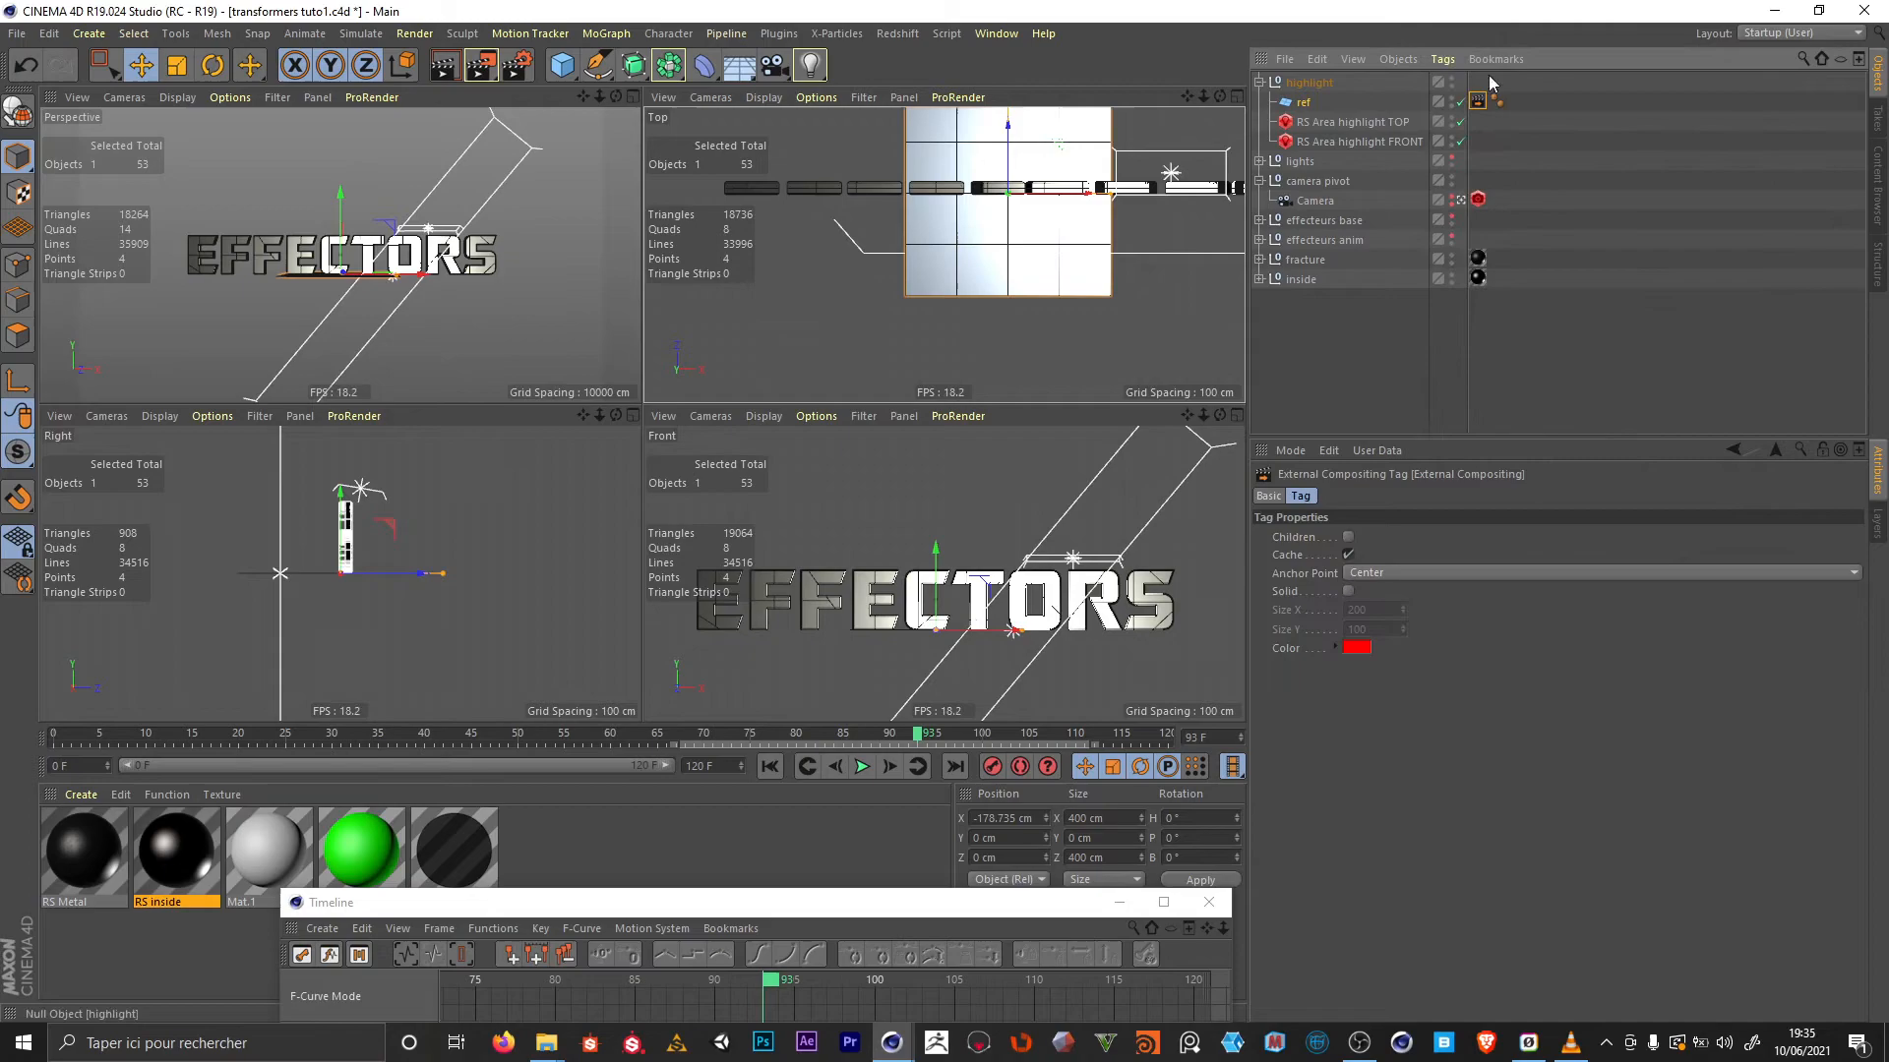
Enable the Solid option on the ref plane's External Compositing tag, and review the highlight's position in transform_preview.mp4
left_click(1347, 591)
key("alt+Tab")
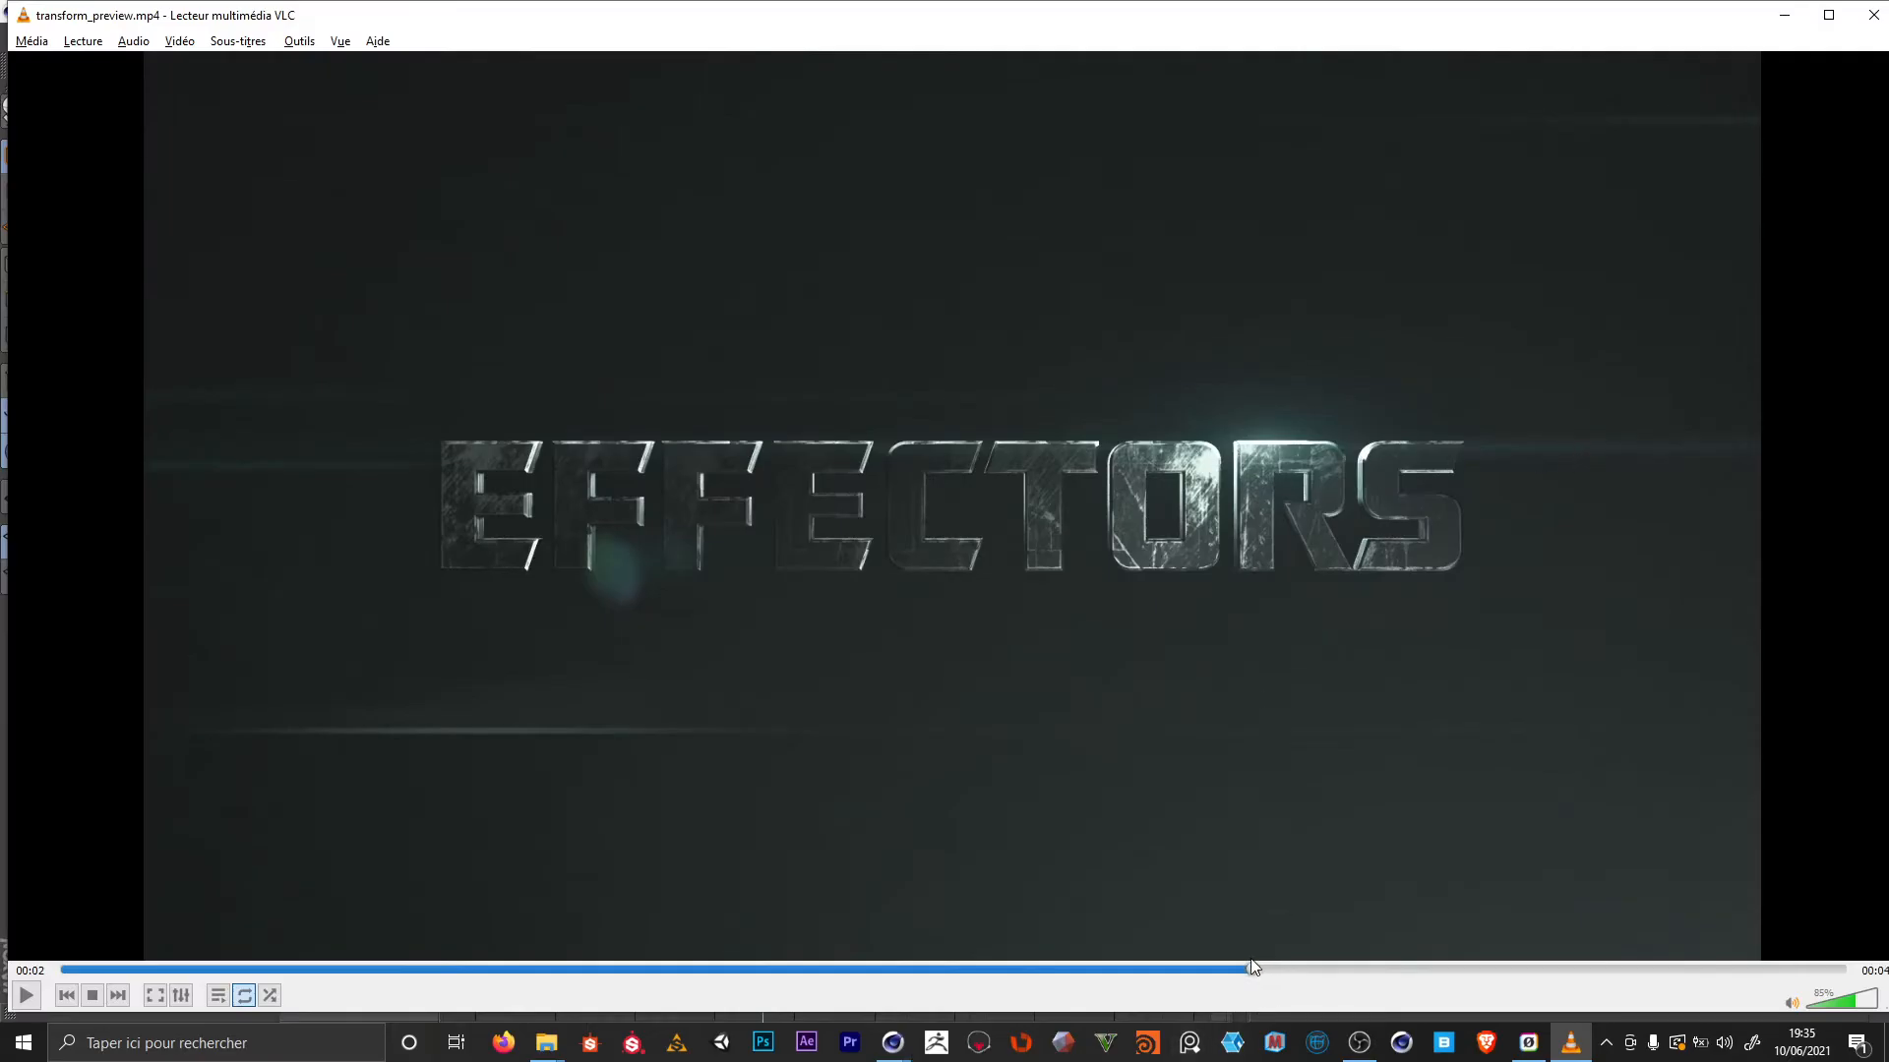
left_click_drag(1226, 972, 1170, 970)
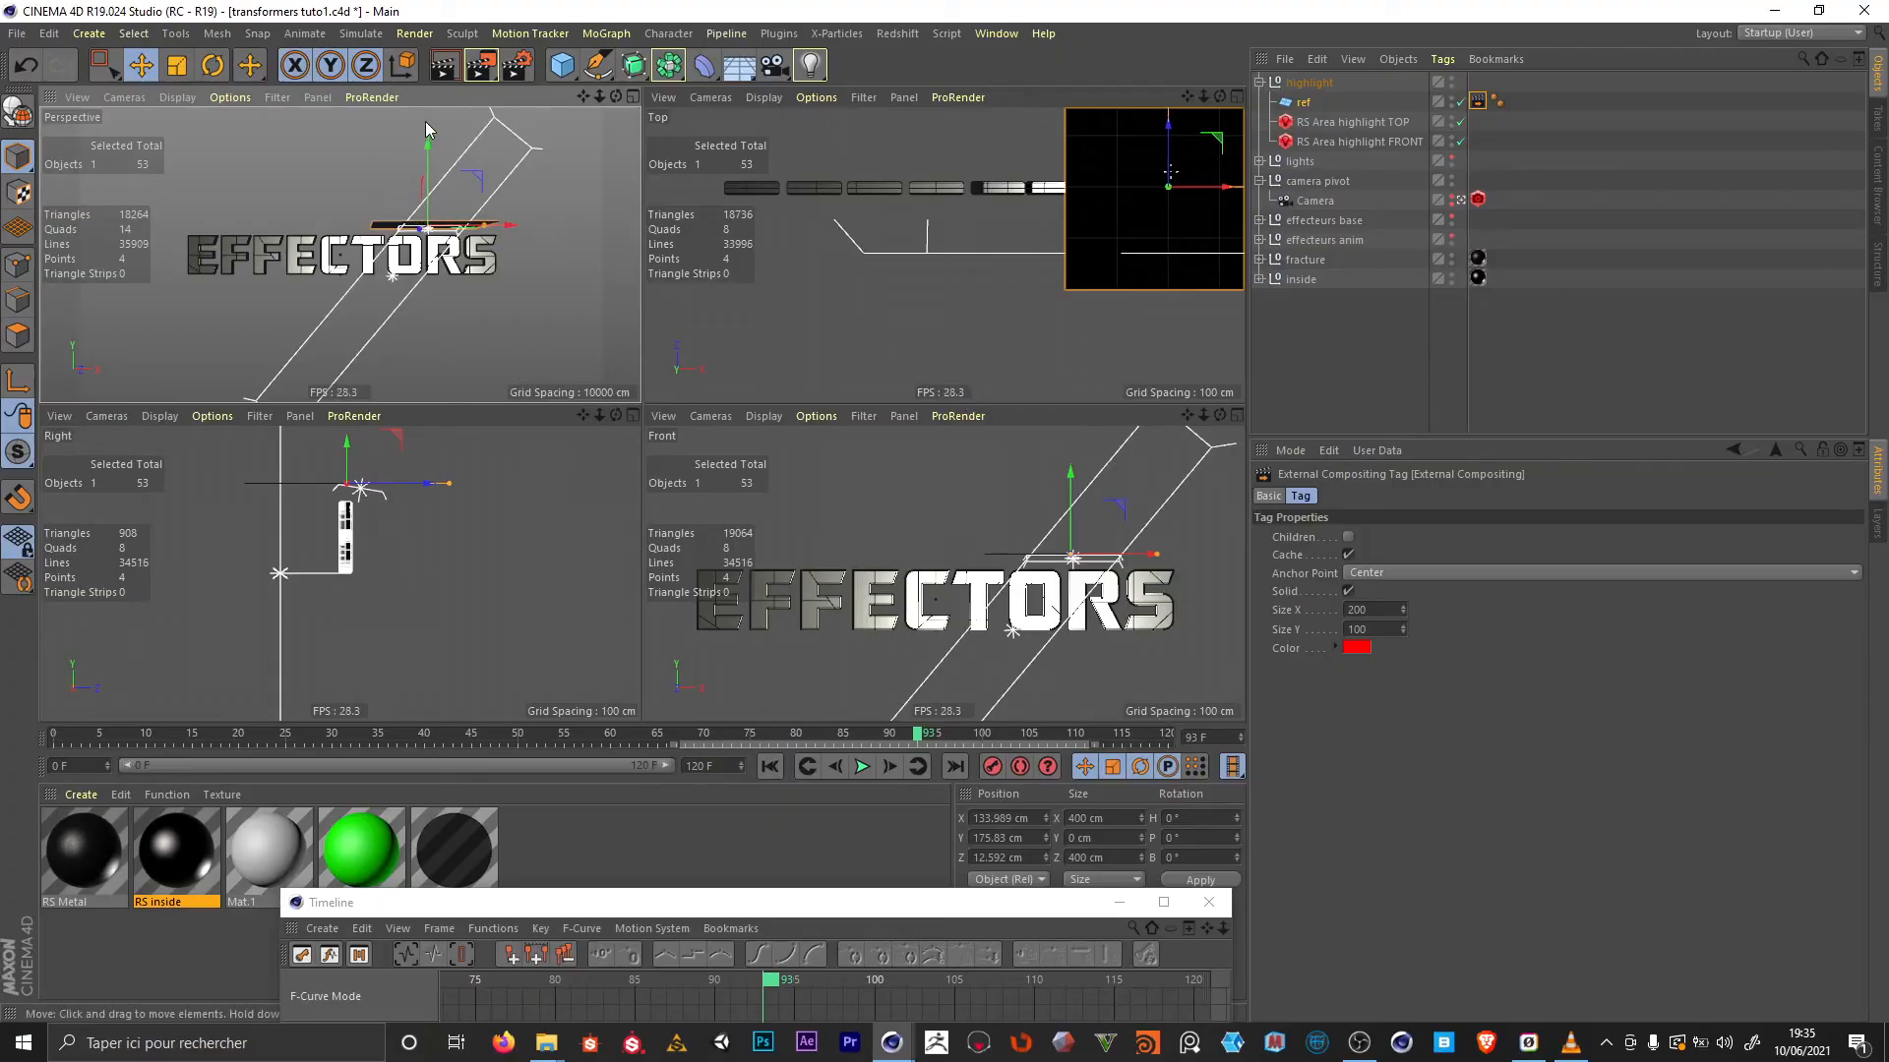
Lower the ref plane to Y 139.2 cm at the top edge of the letters and hide it
scroll(1012, 451, "up", 5)
left_click_drag(1012, 452, 1025, 509)
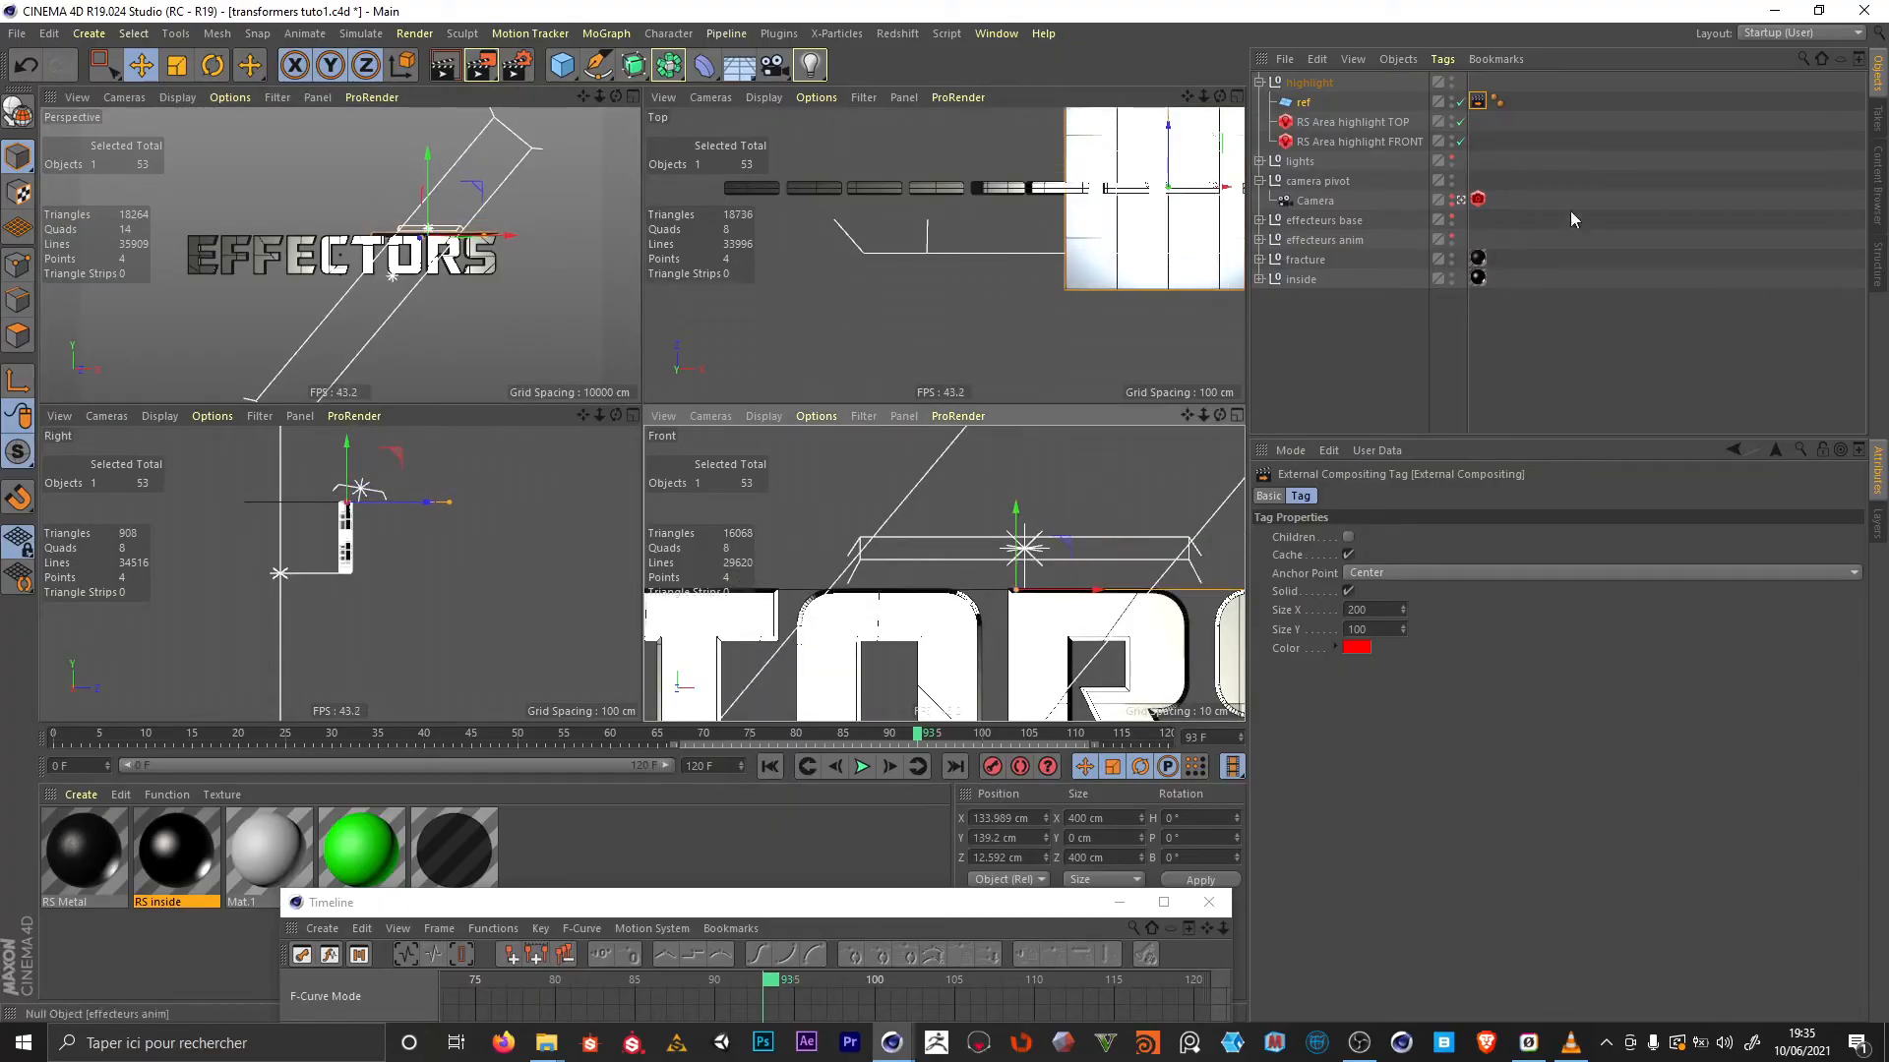
left_click(1452, 97)
left_click(1609, 305)
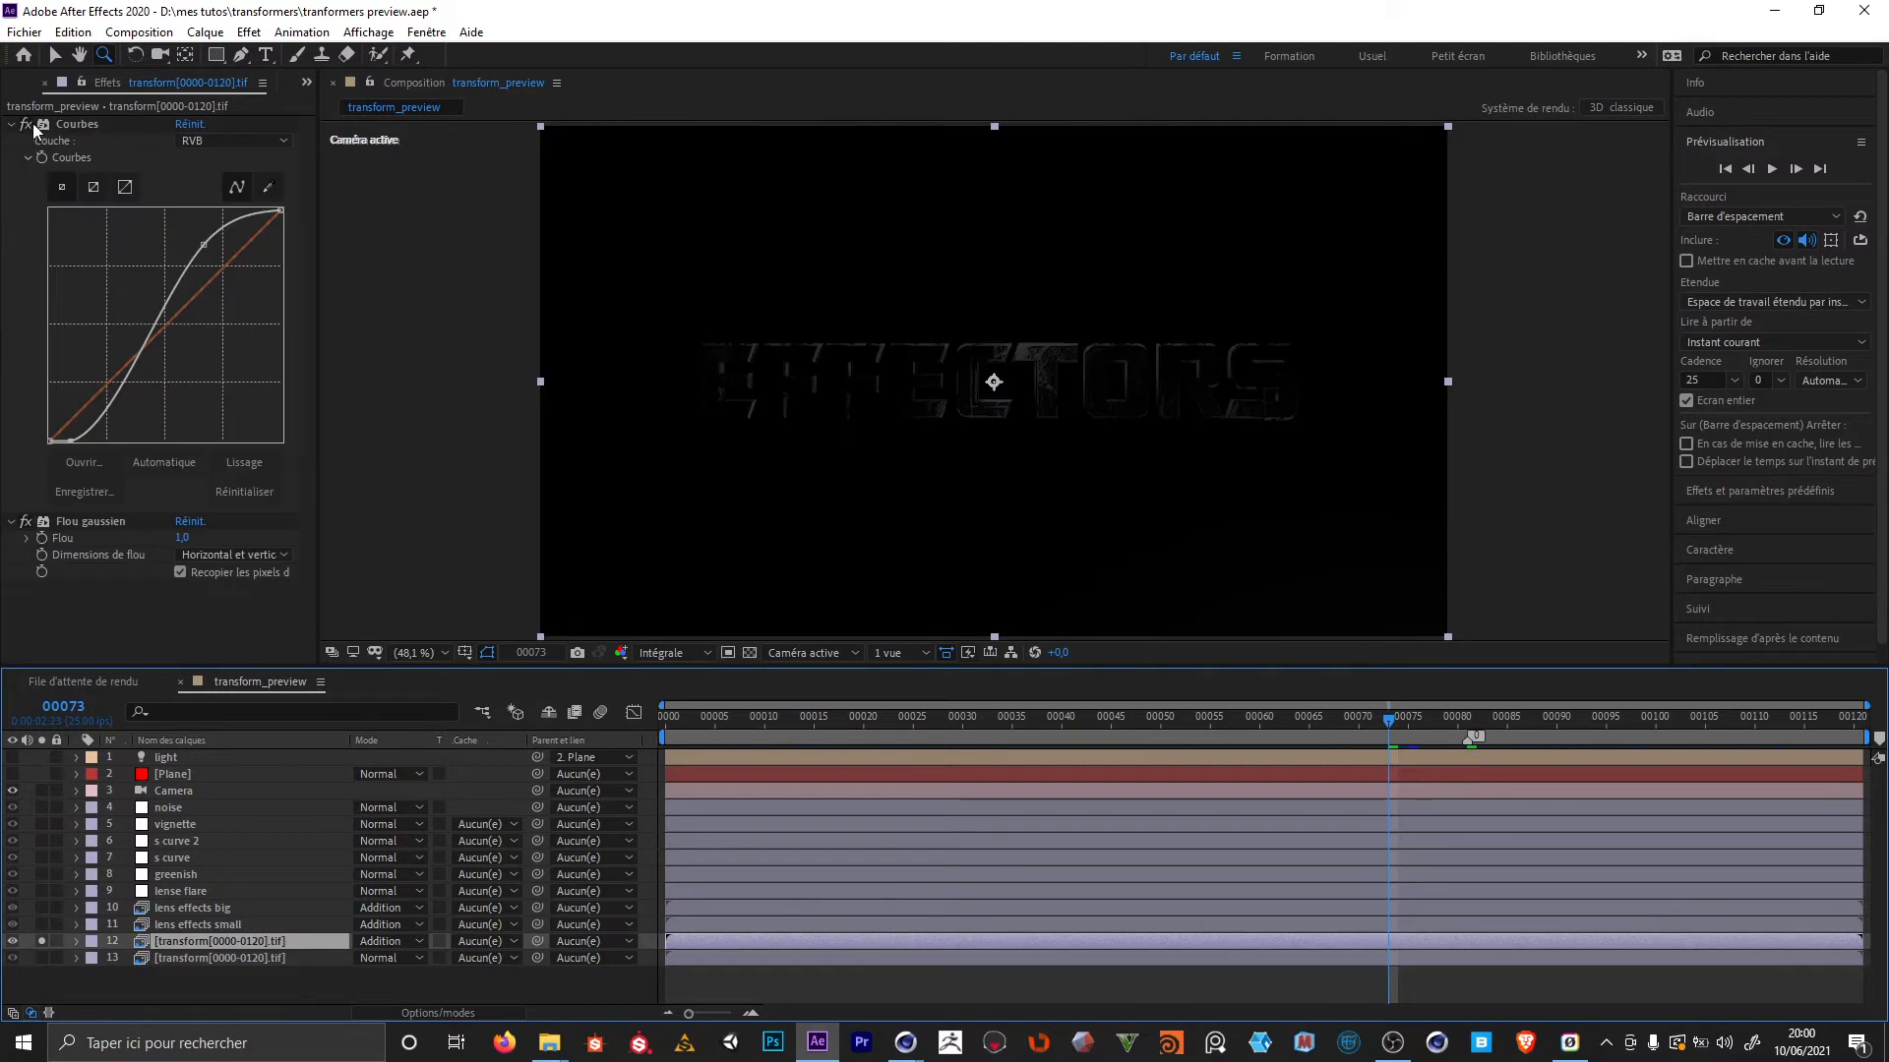
In After Effects, compare the soloed Addition-mode transform[0000-0120].tif layer with and without Curves, and inspect its opacity
left_click(27, 125)
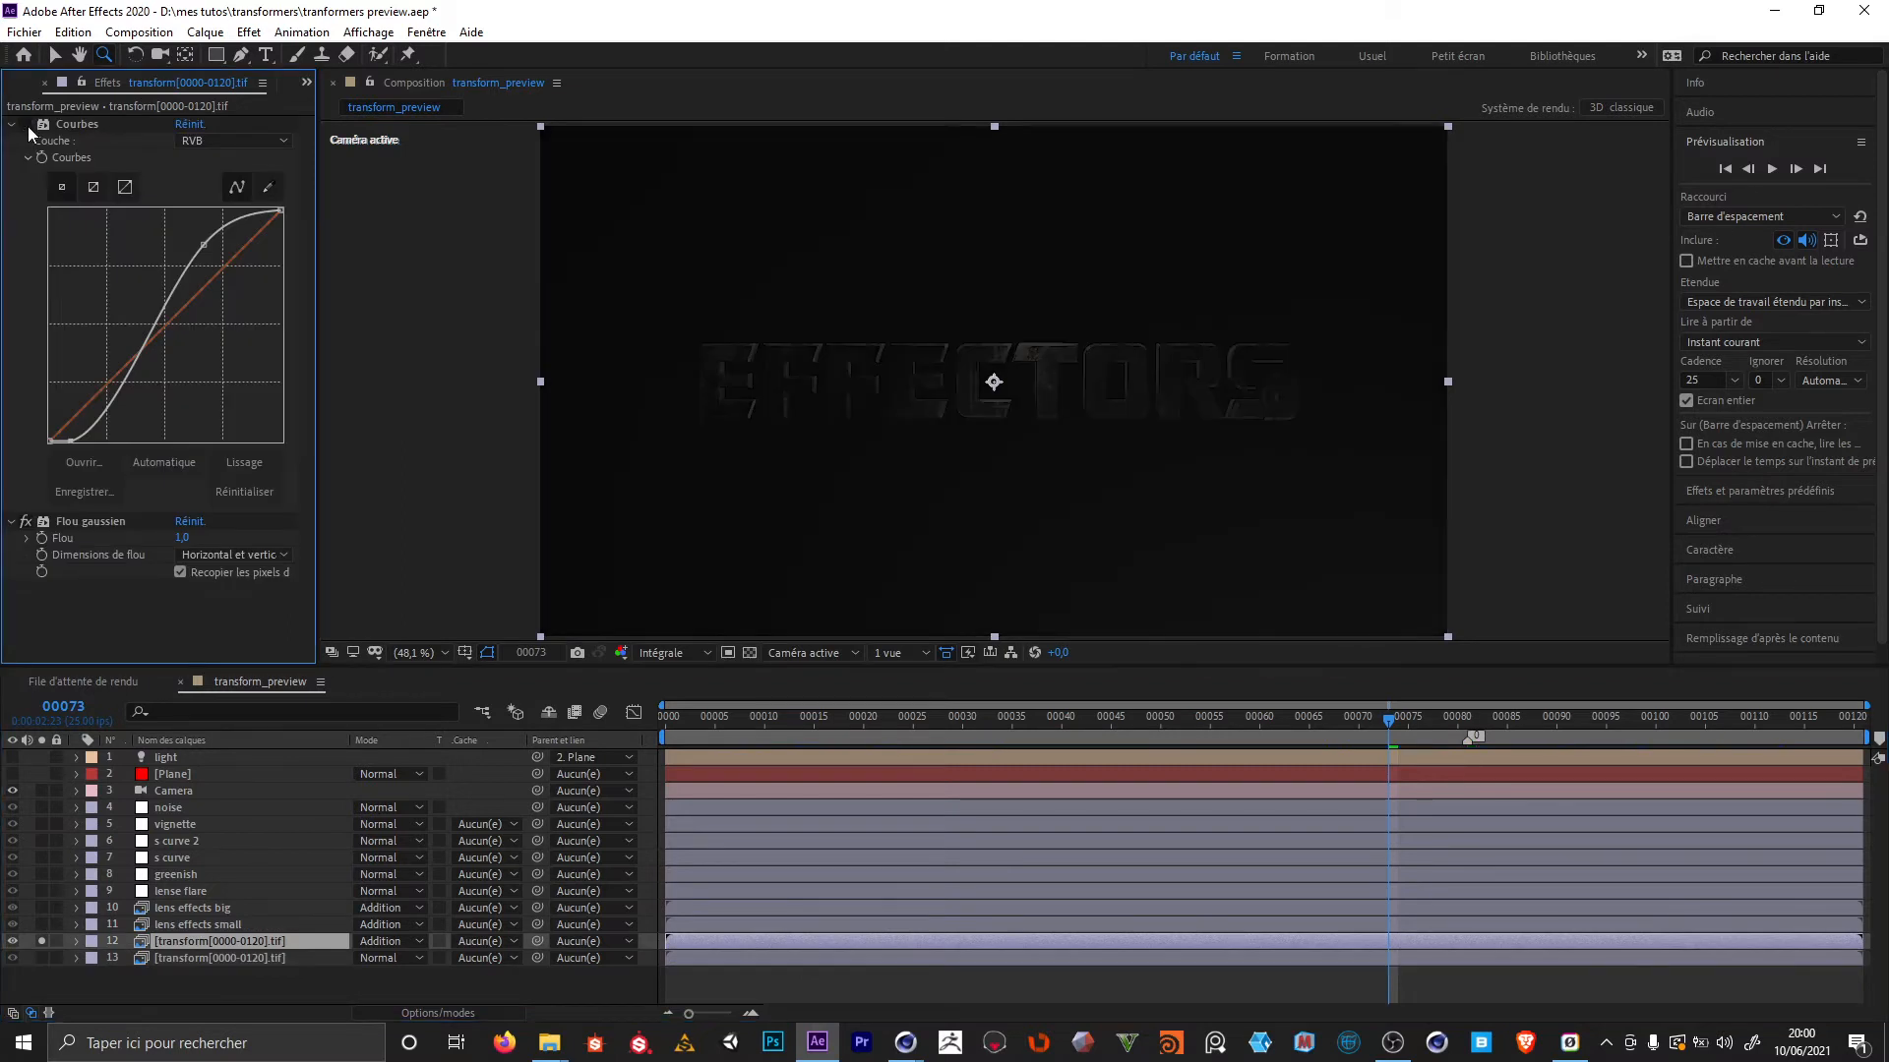
left_click(26, 125)
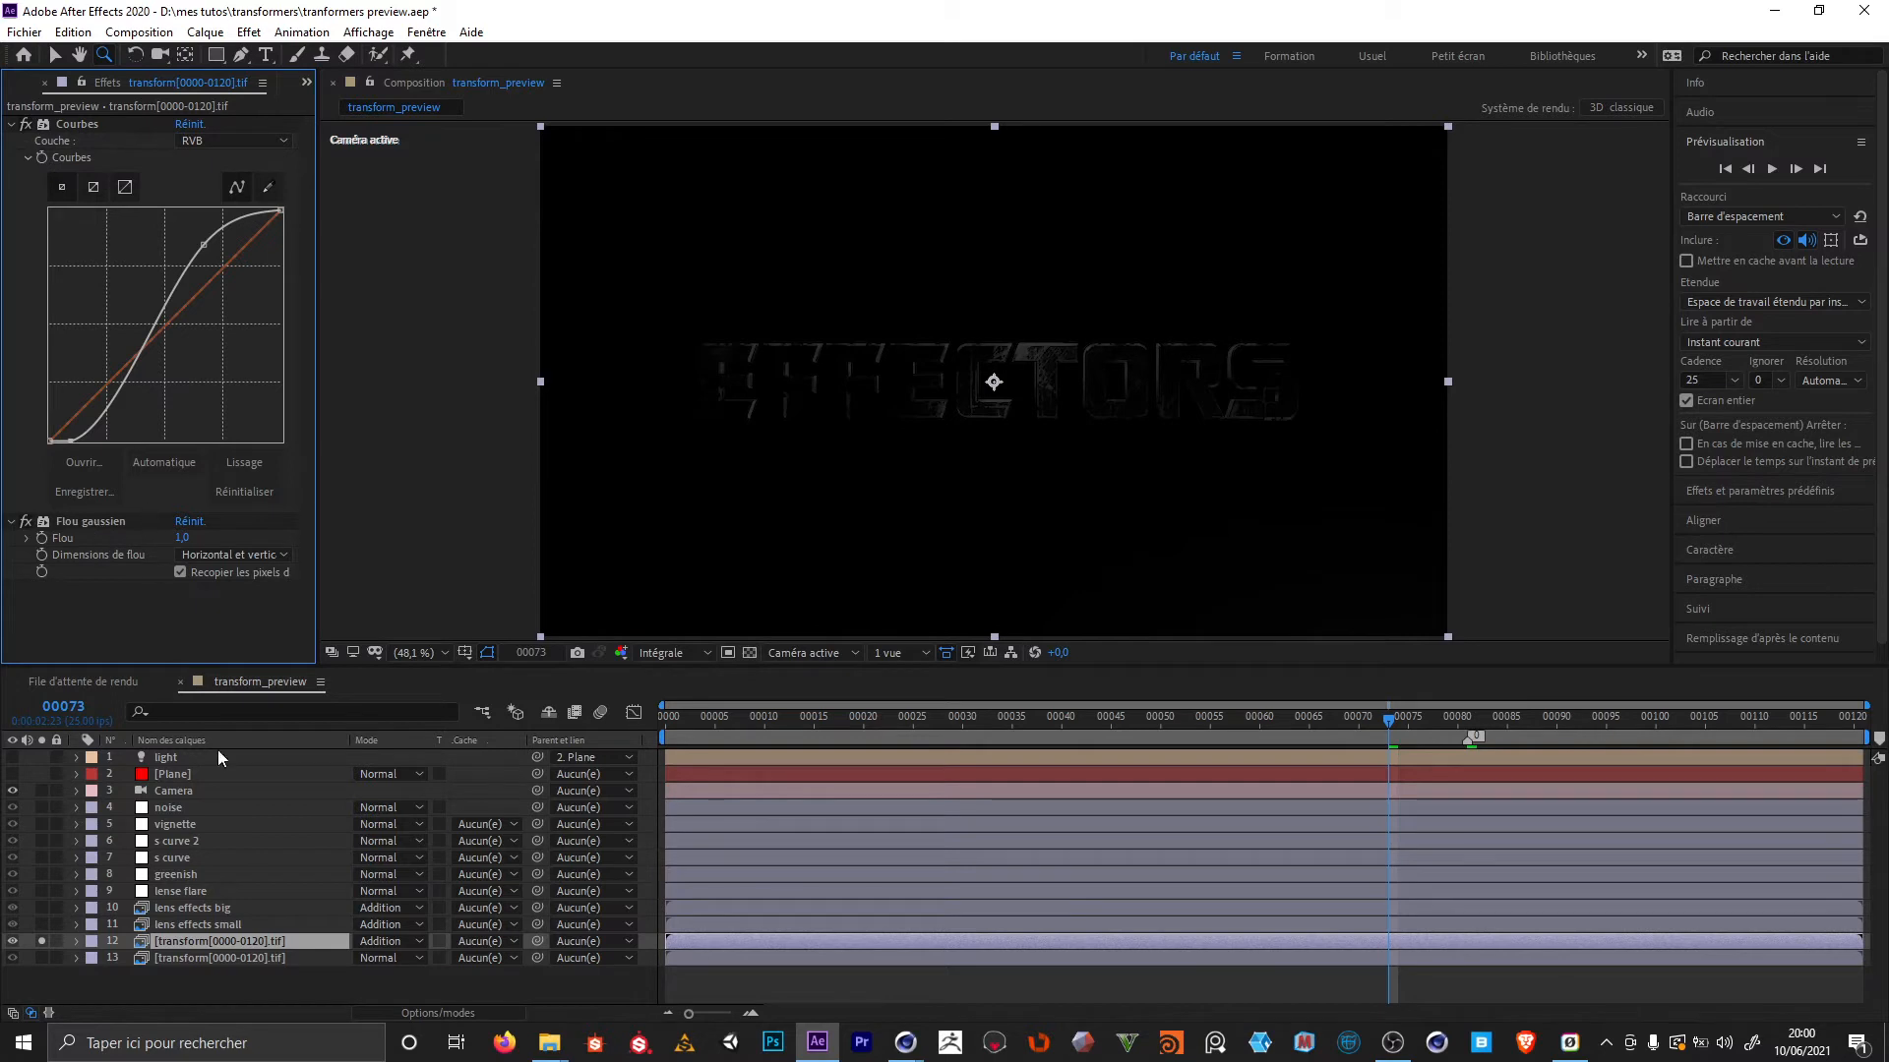
key("t")
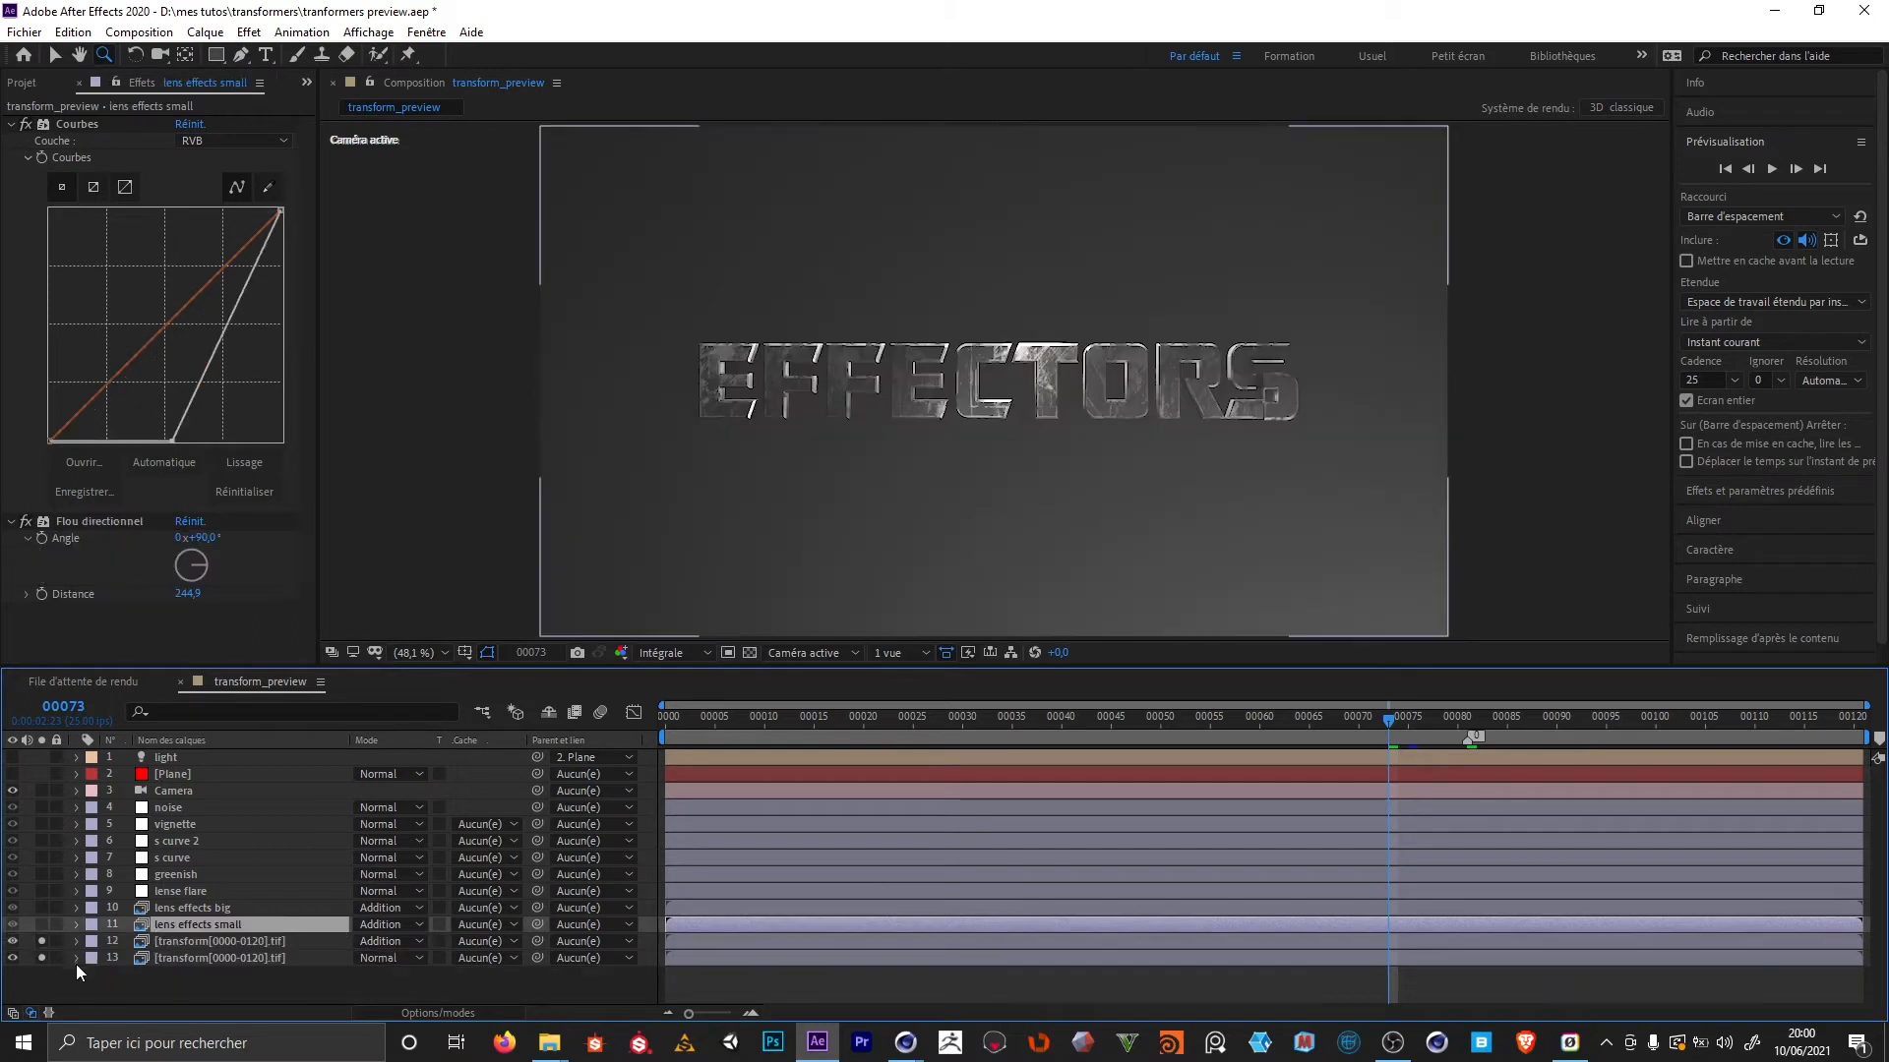
Go to frame 76, show the lens effects small layer's opacity, and isolate that layer
left_click(77, 960)
mouse_move(1377, 722)
left_mouse_down()
mouse_move(1419, 720)
mouse_move(1359, 721)
mouse_move(1389, 722)
left_mouse_up()
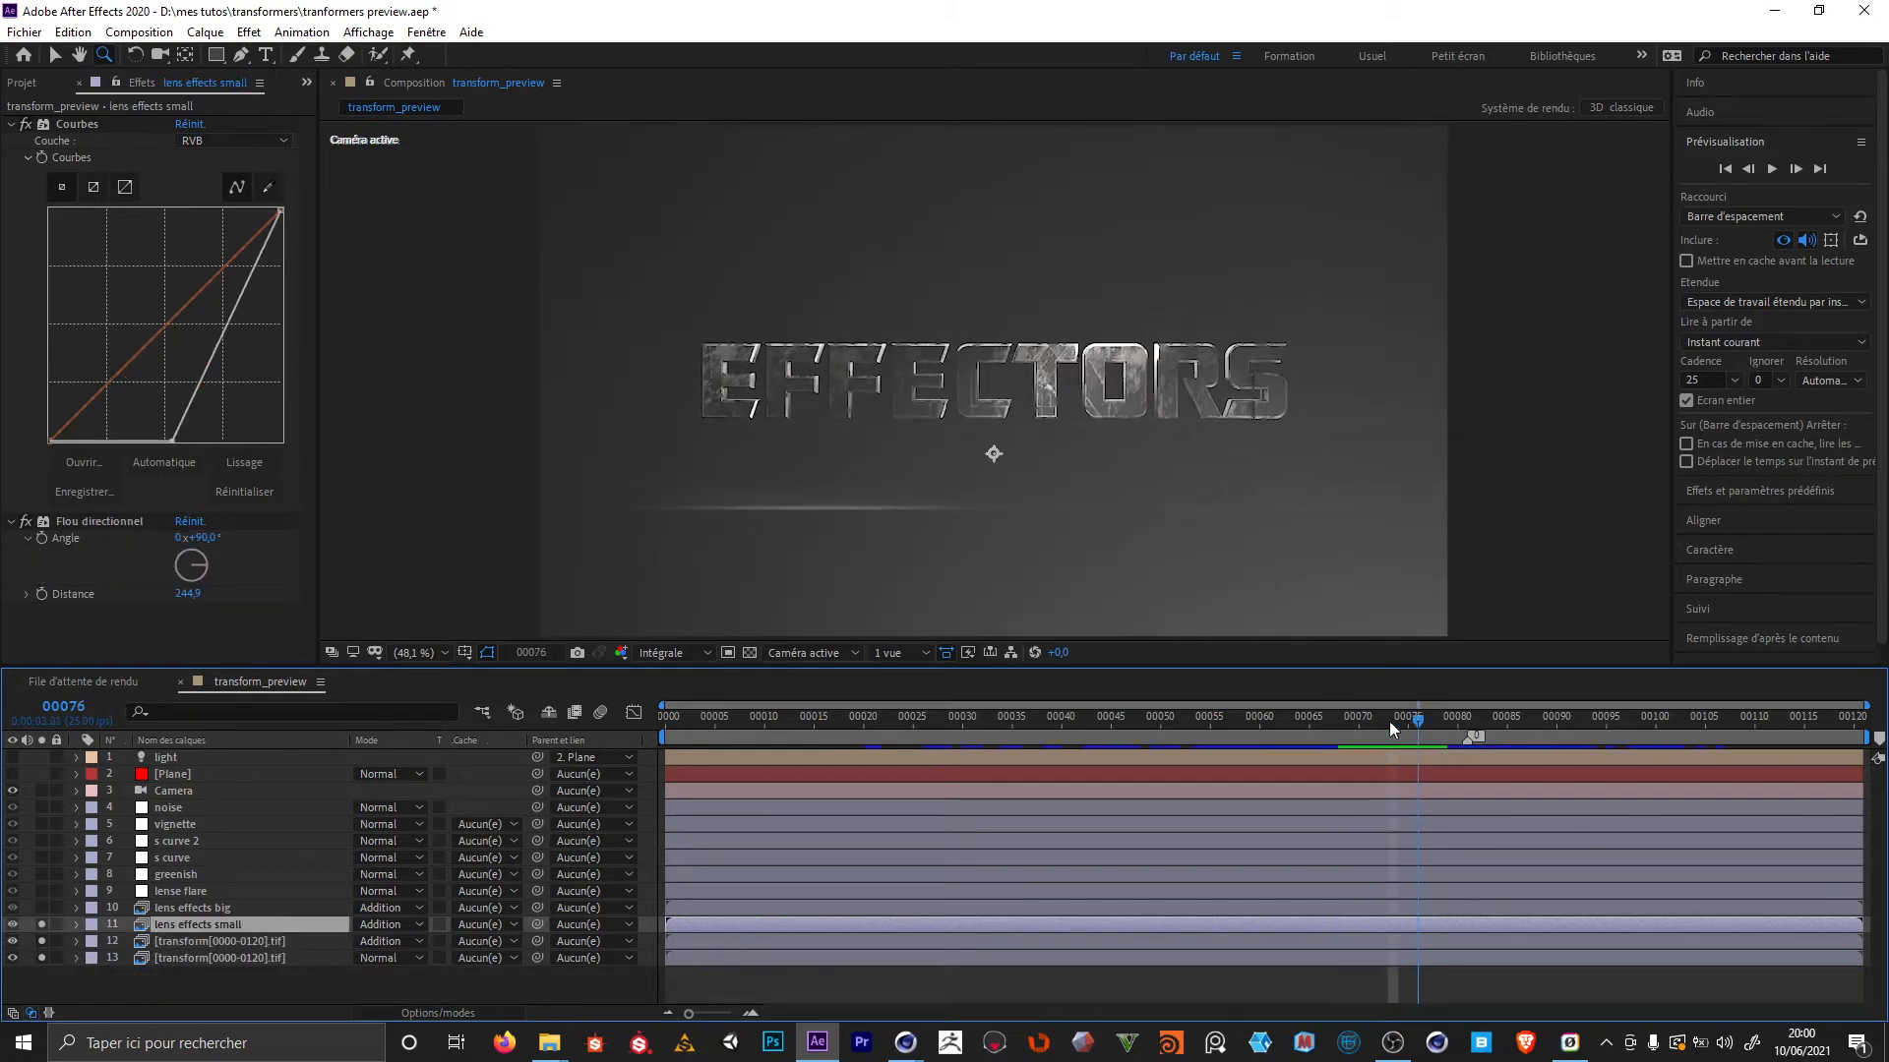
key("t")
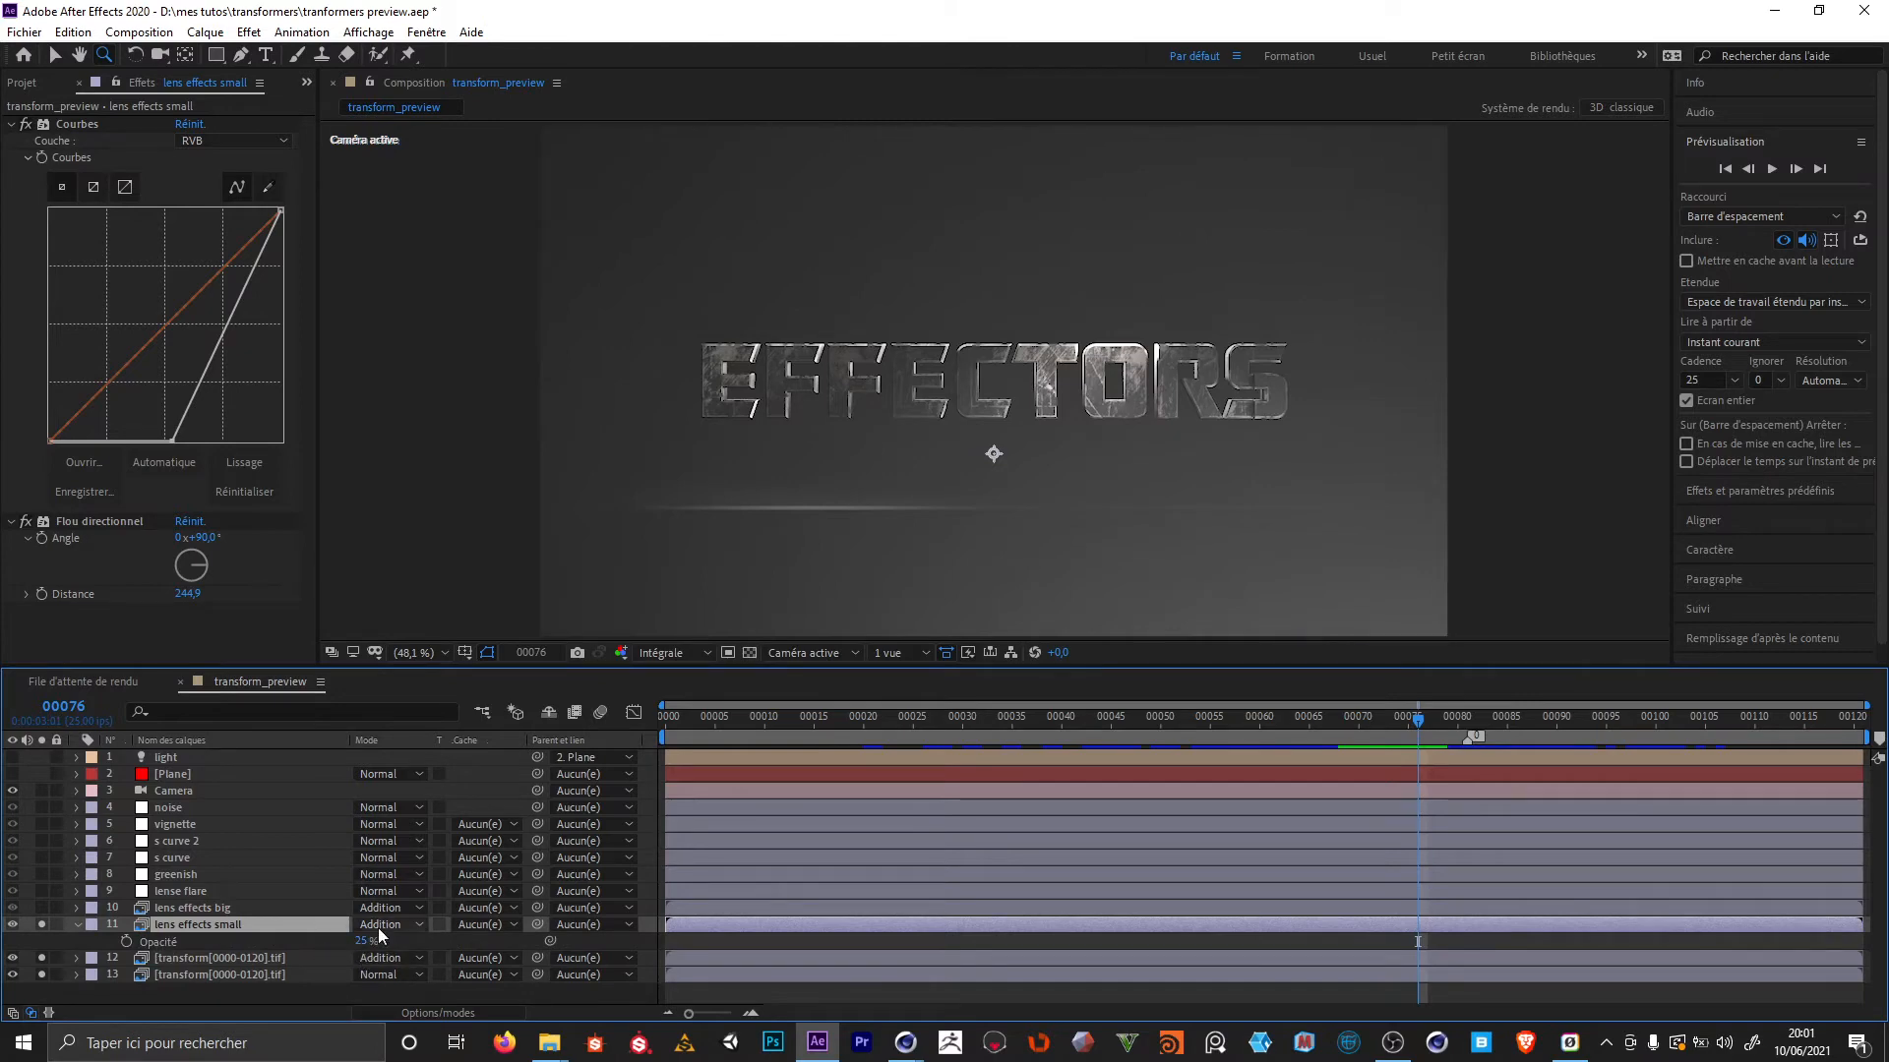
left_click(44, 926, "alt")
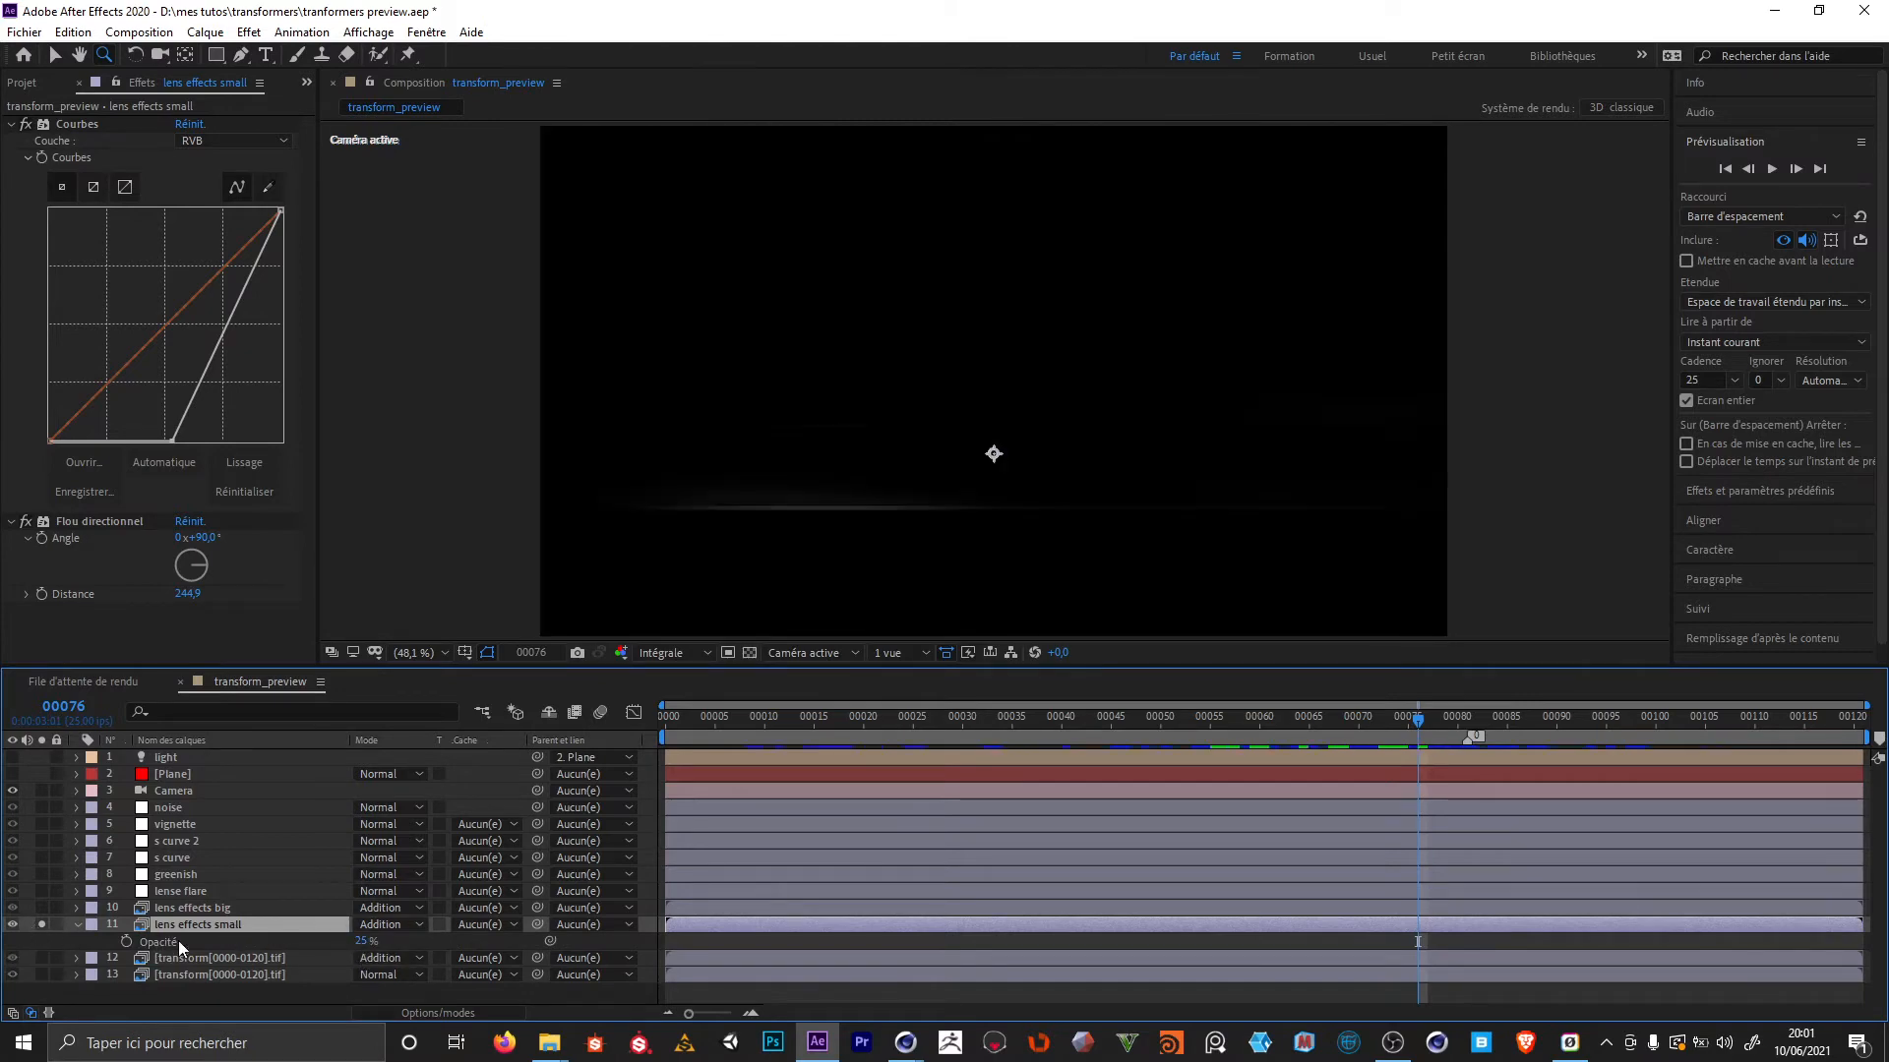
Examine the lens effects small layer with its Curves and directional blur off and on, and at frames 81 and 85
left_click(27, 125)
left_click(27, 522)
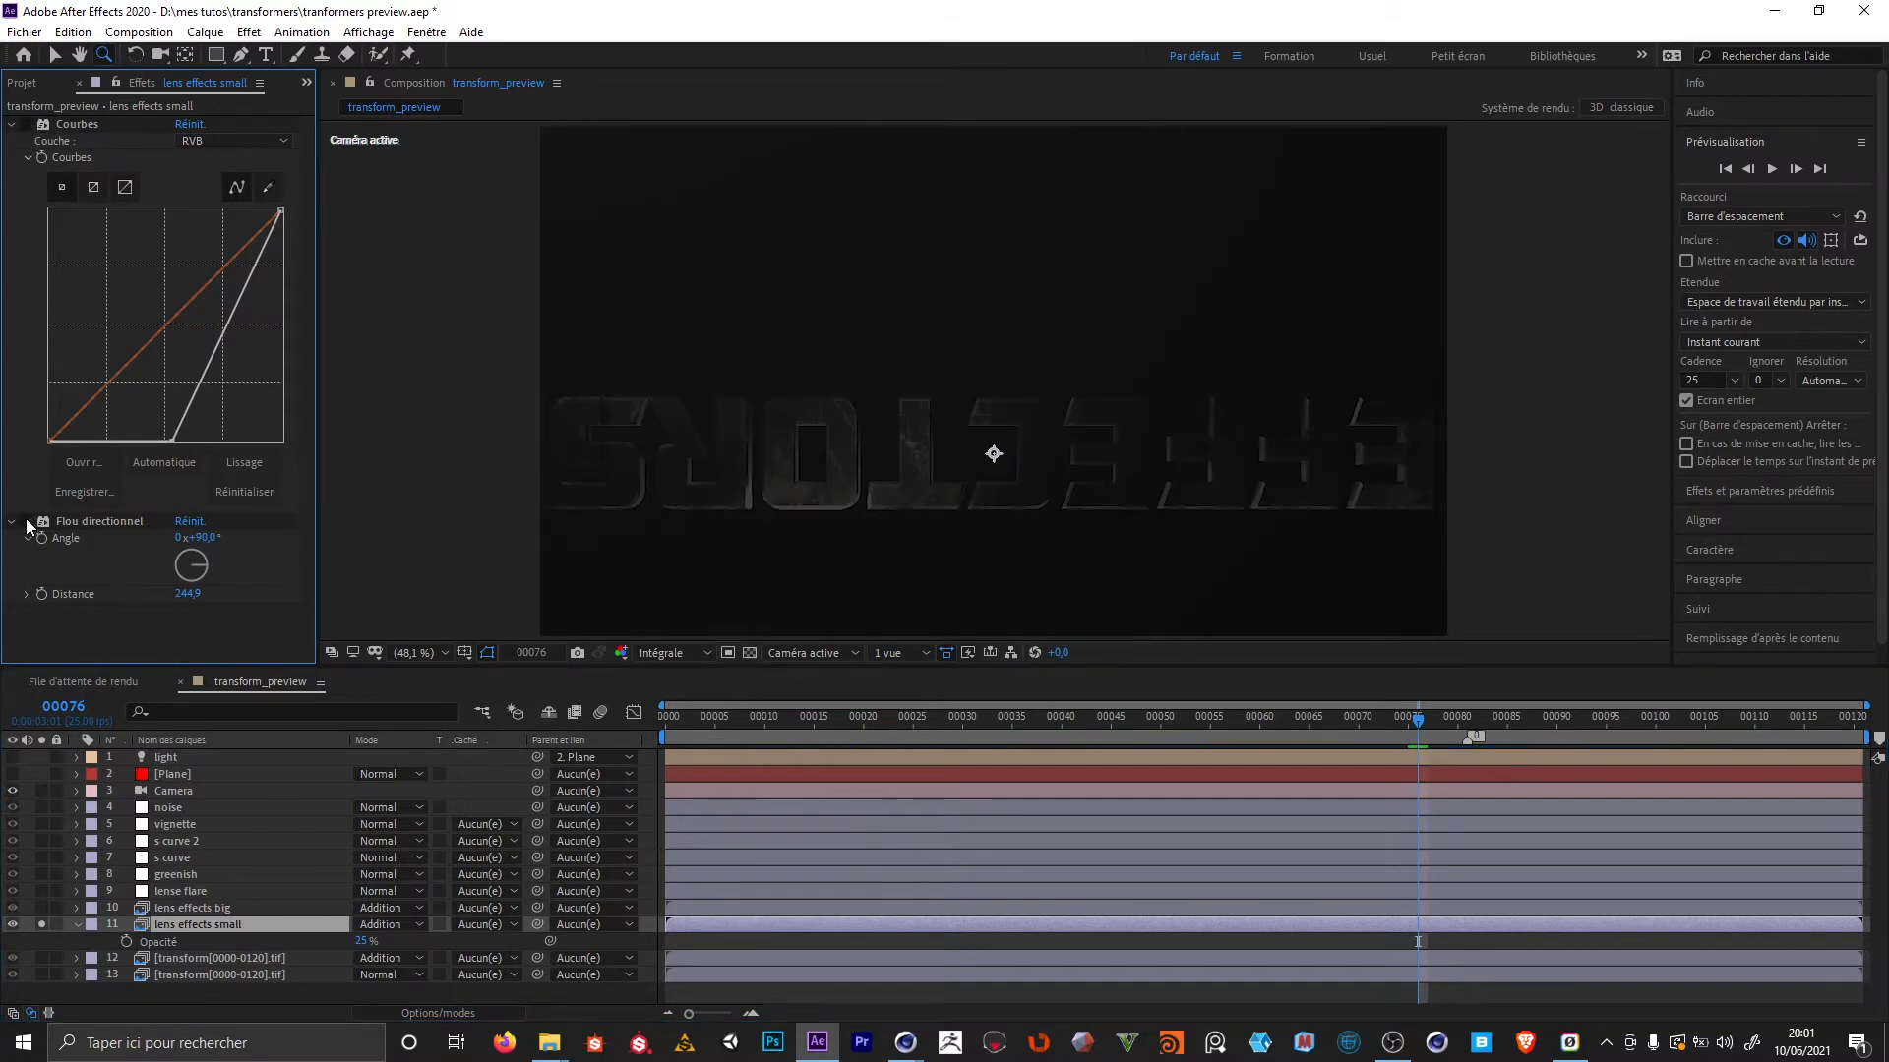
left_click(970, 464, "alt")
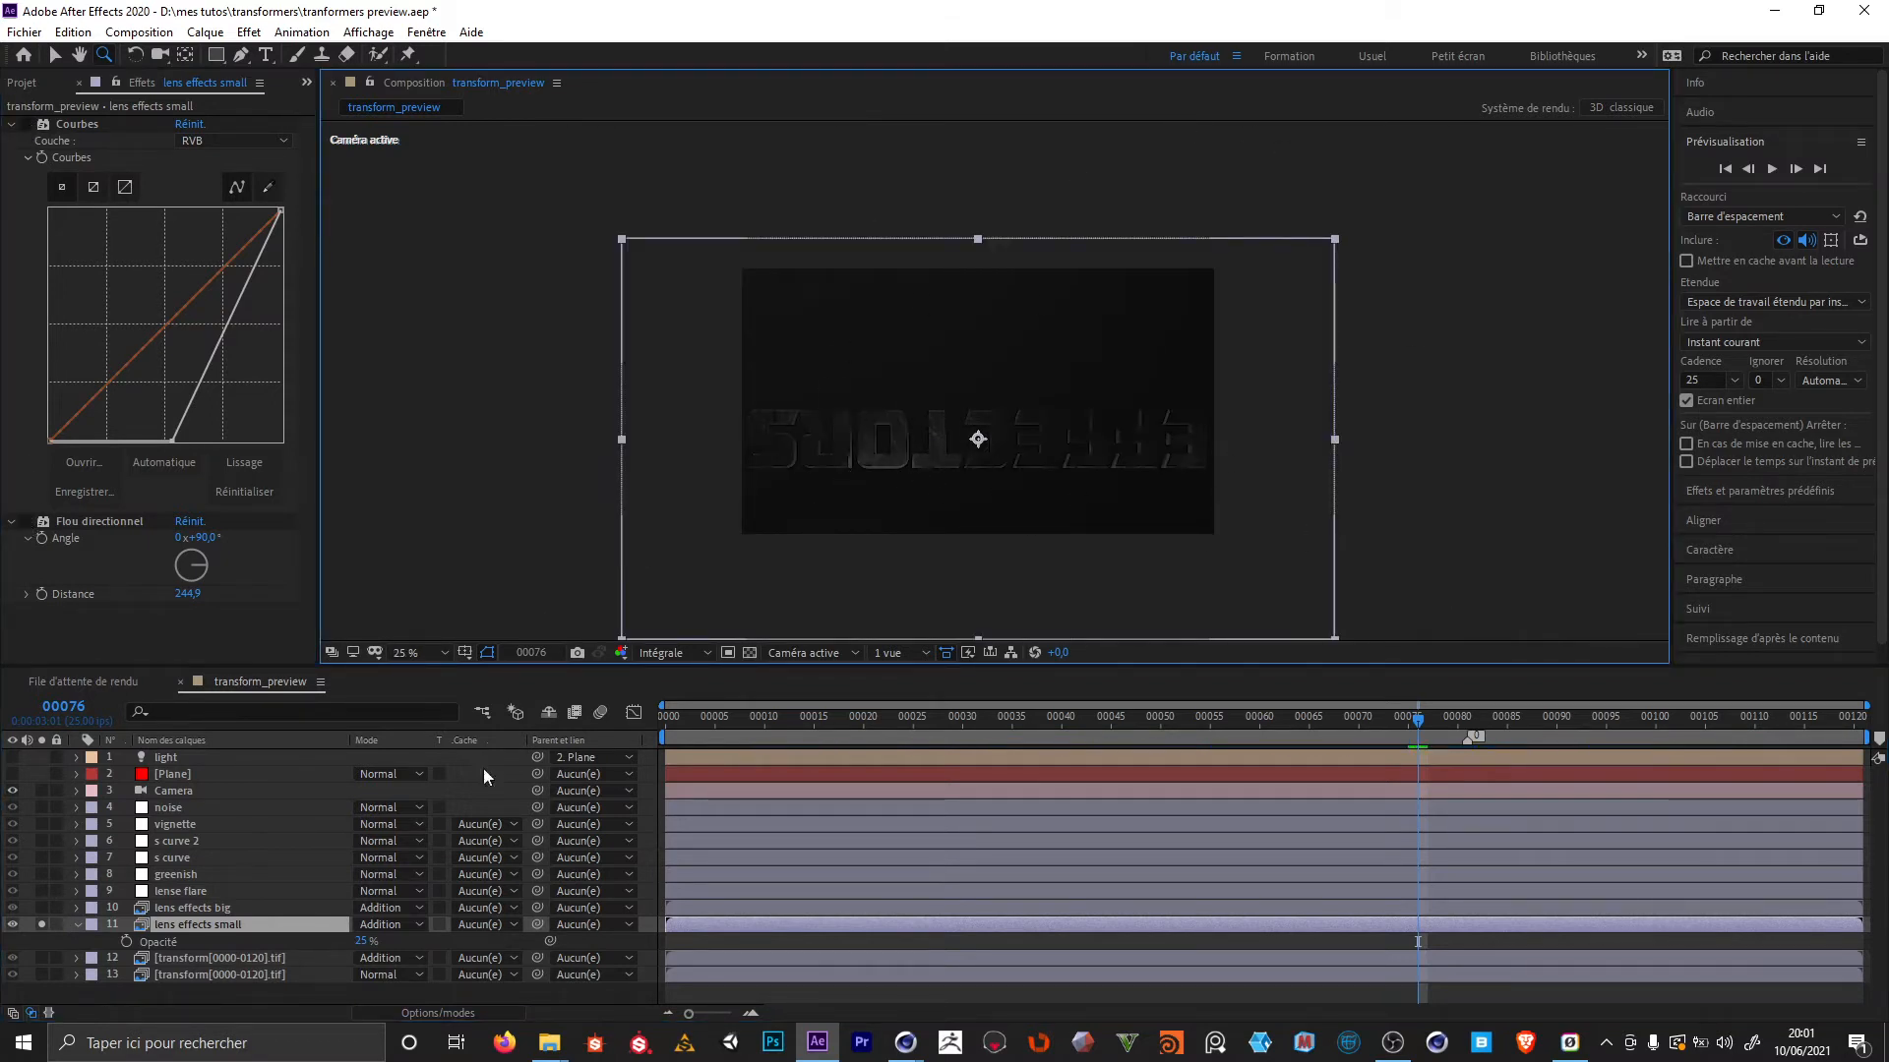
left_click(26, 124)
left_click(885, 465)
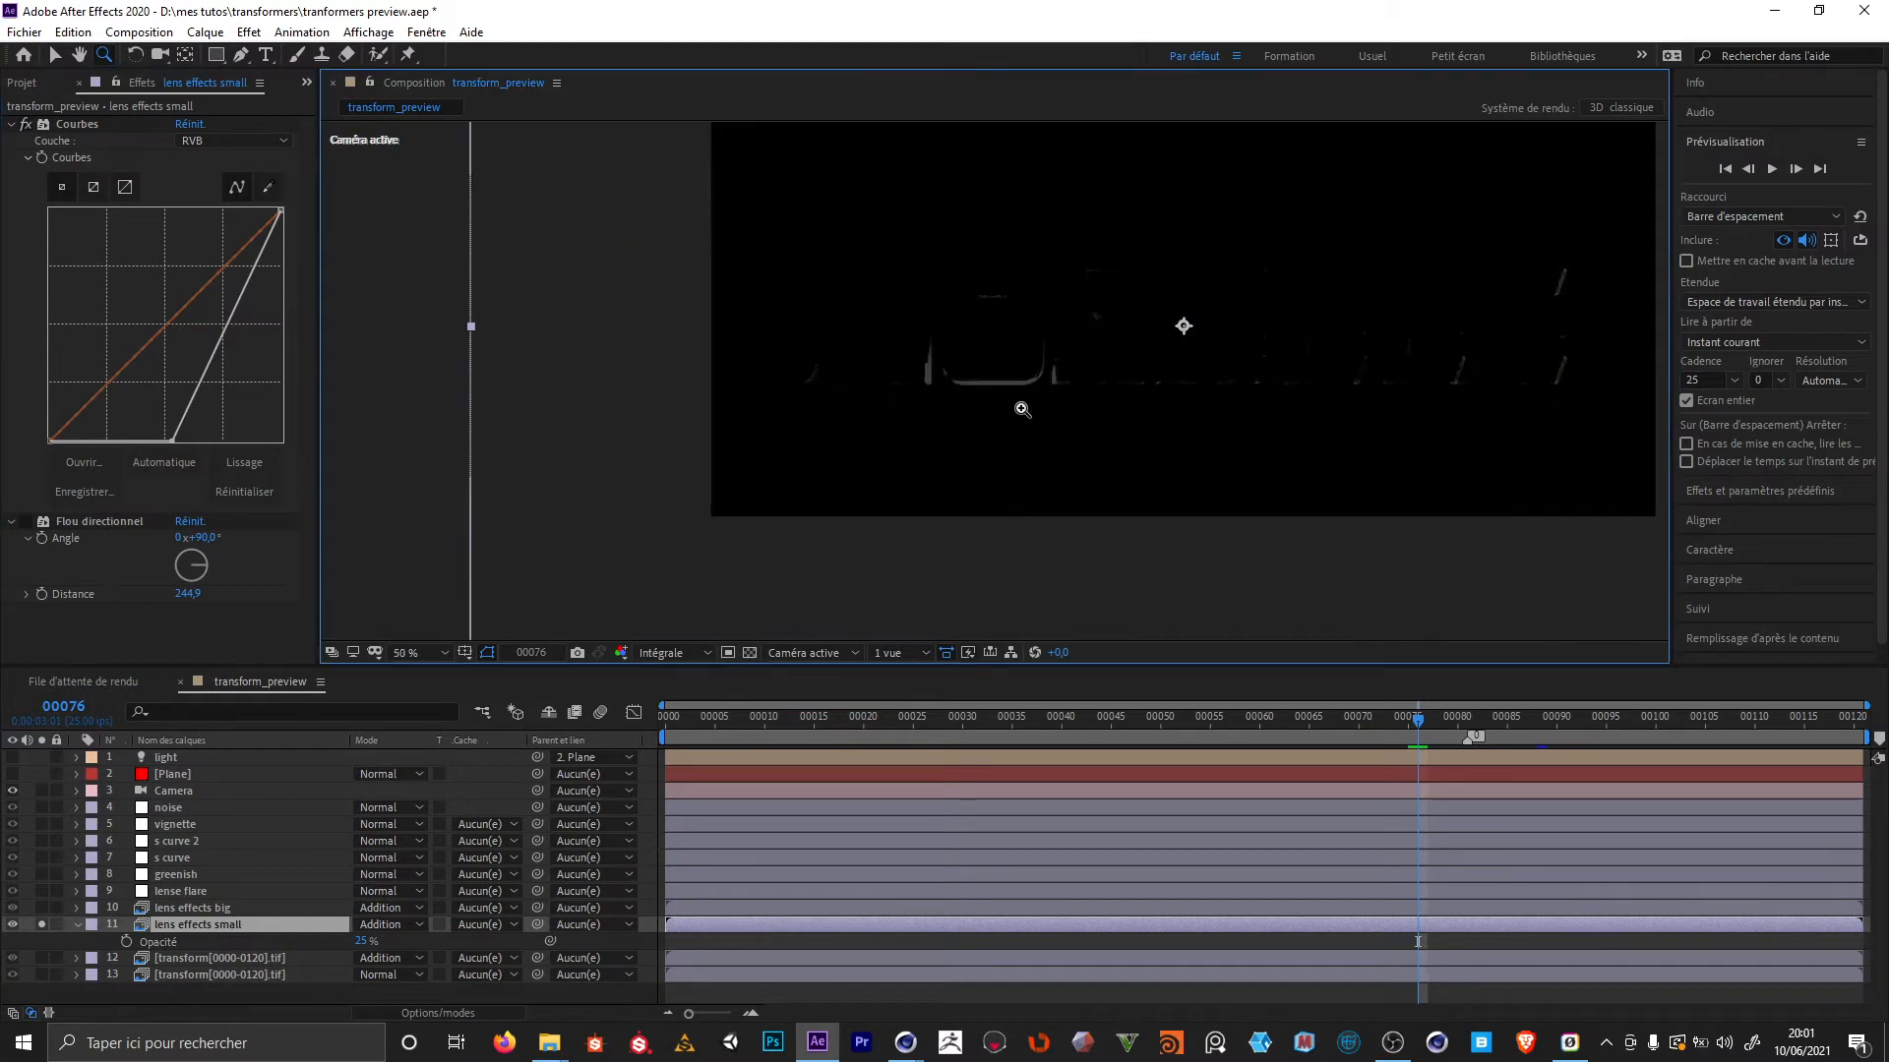
left_click(26, 523)
left_click(1467, 717)
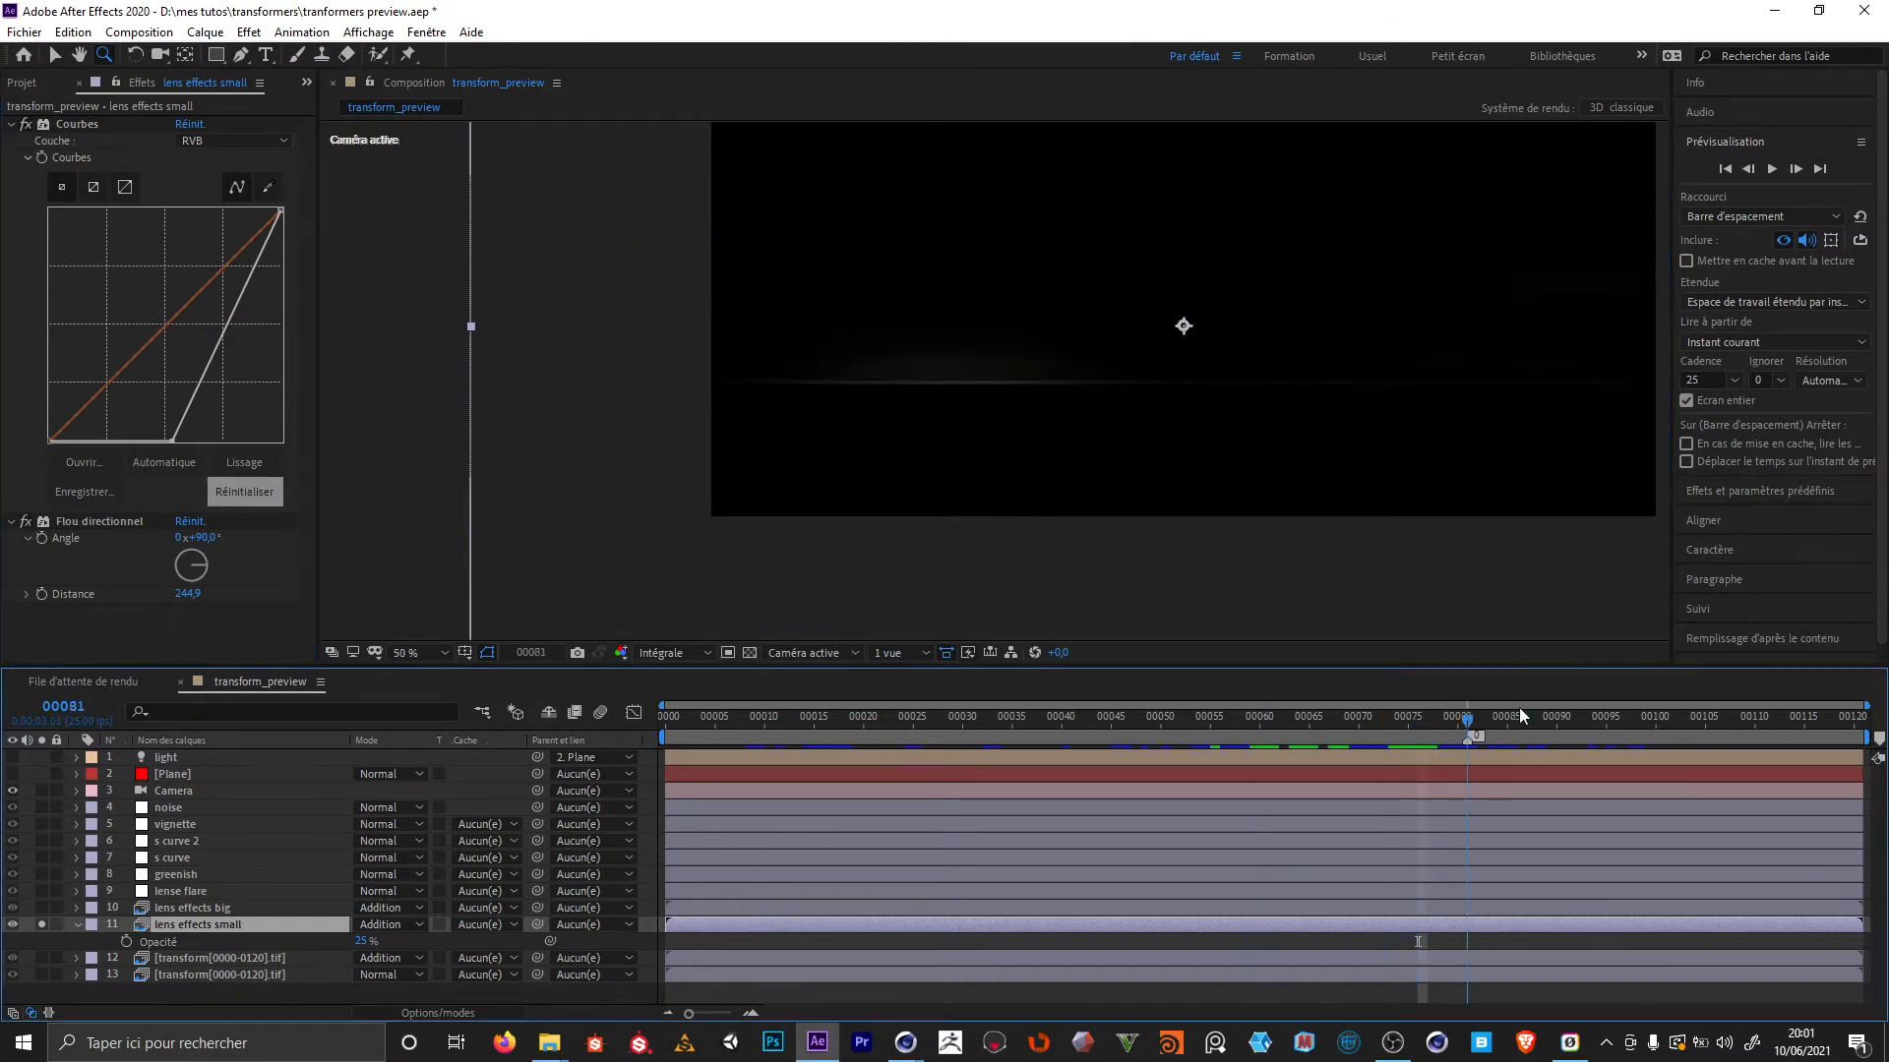
left_click(1508, 716)
Isolate the lens effects big layer, compare it with its effects off and on, reveal its opacity, and scrub through the streak
left_click(193, 908)
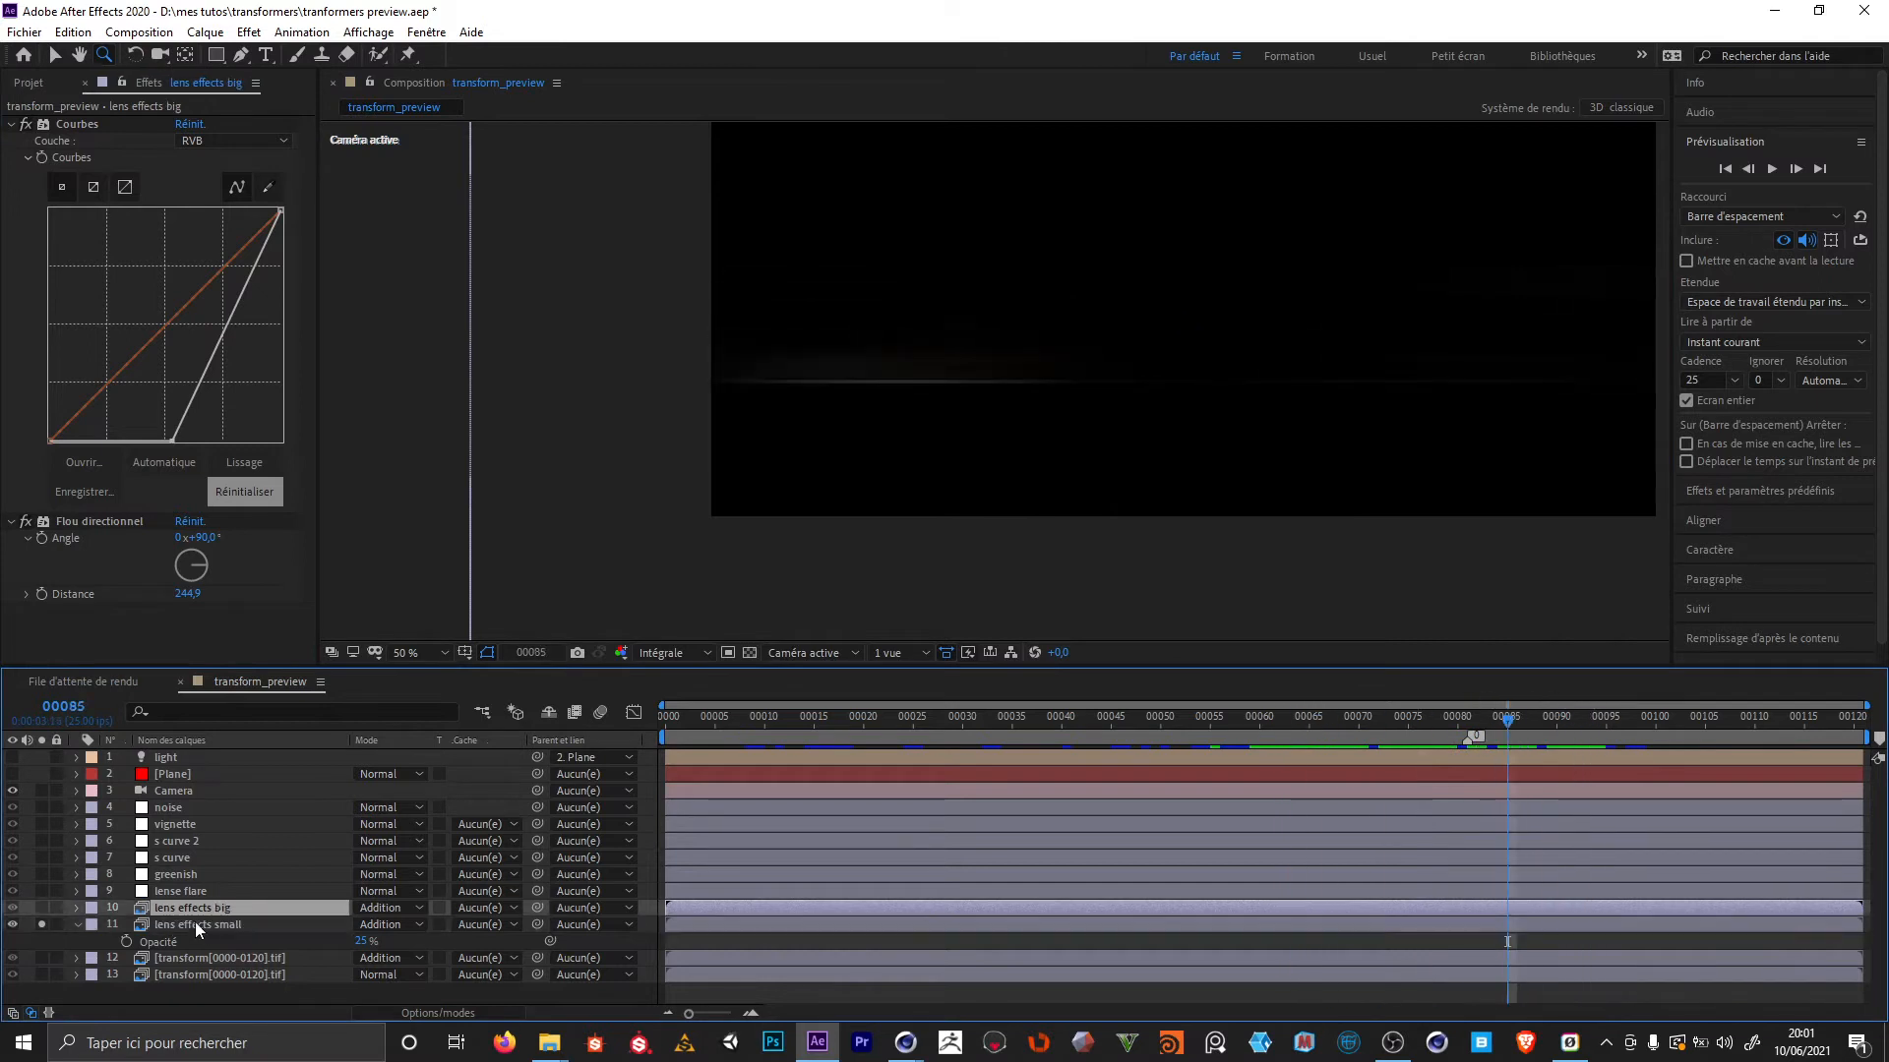
left_click(41, 908)
left_click(1172, 284, "alt")
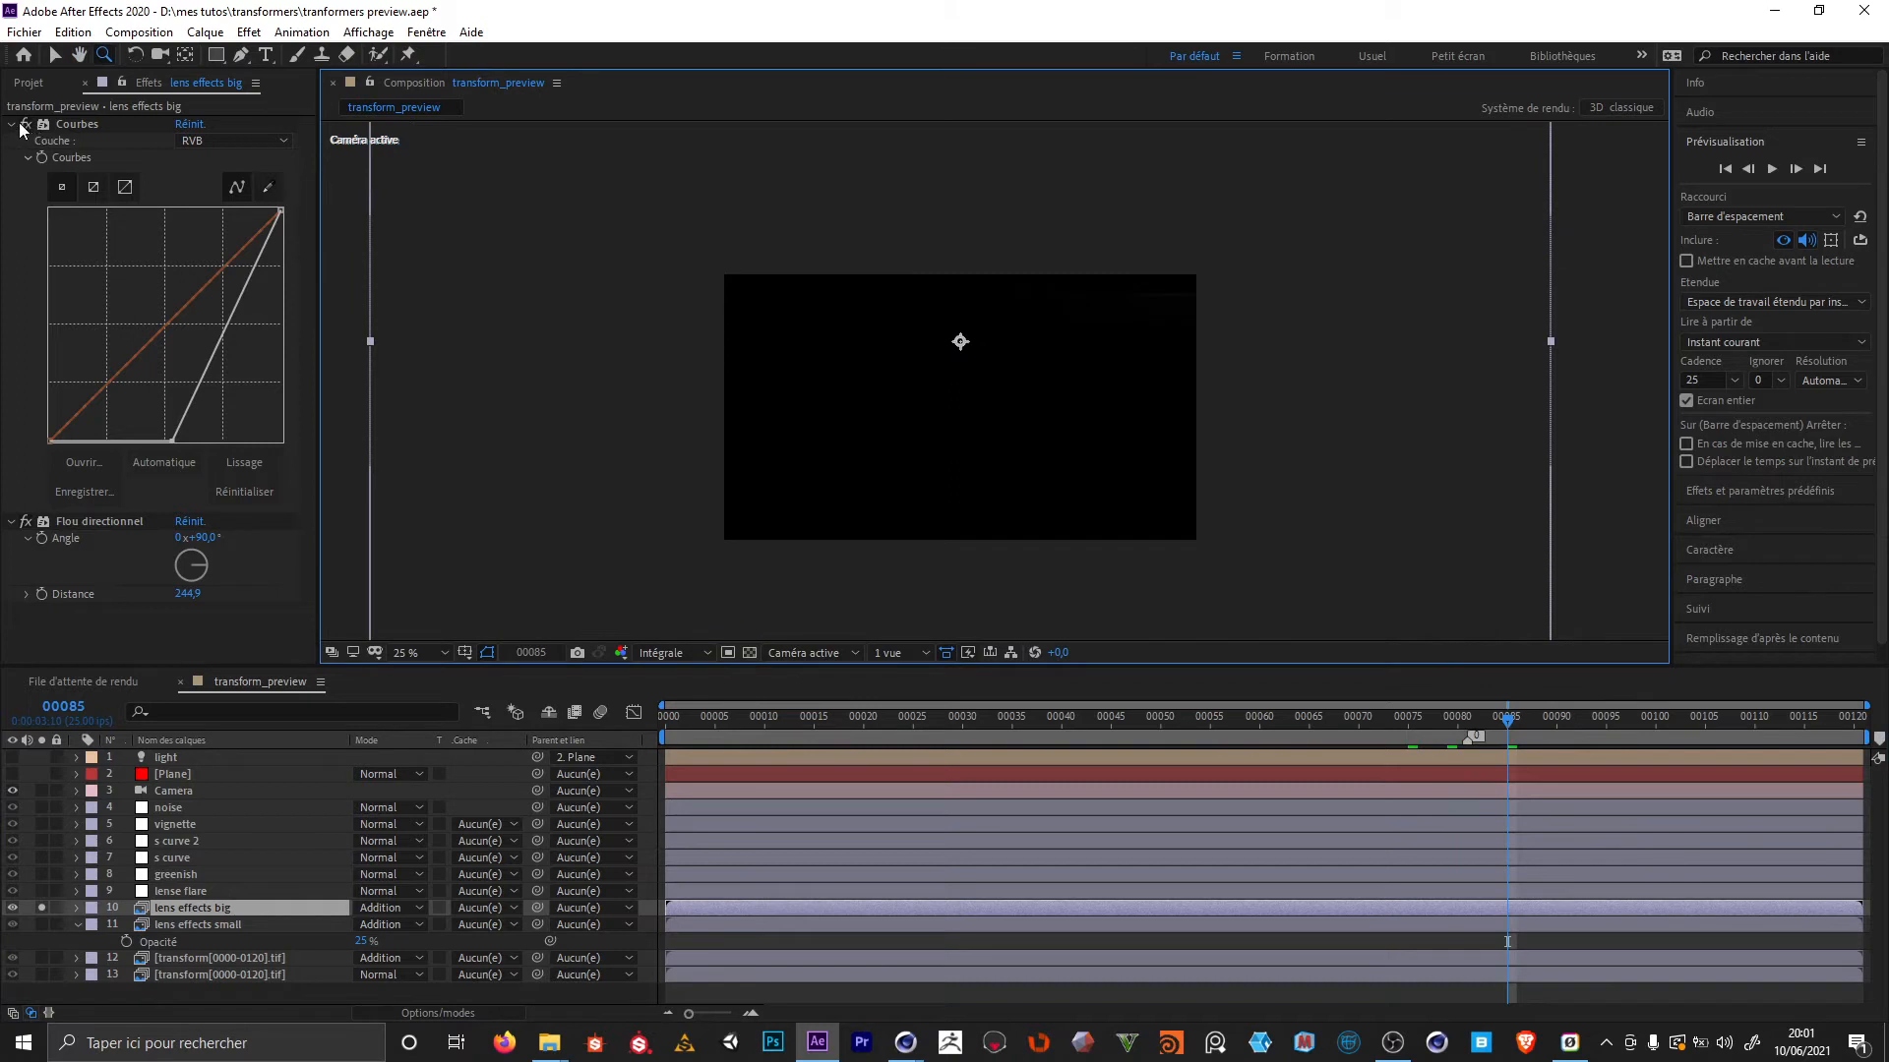
left_click(1060, 361)
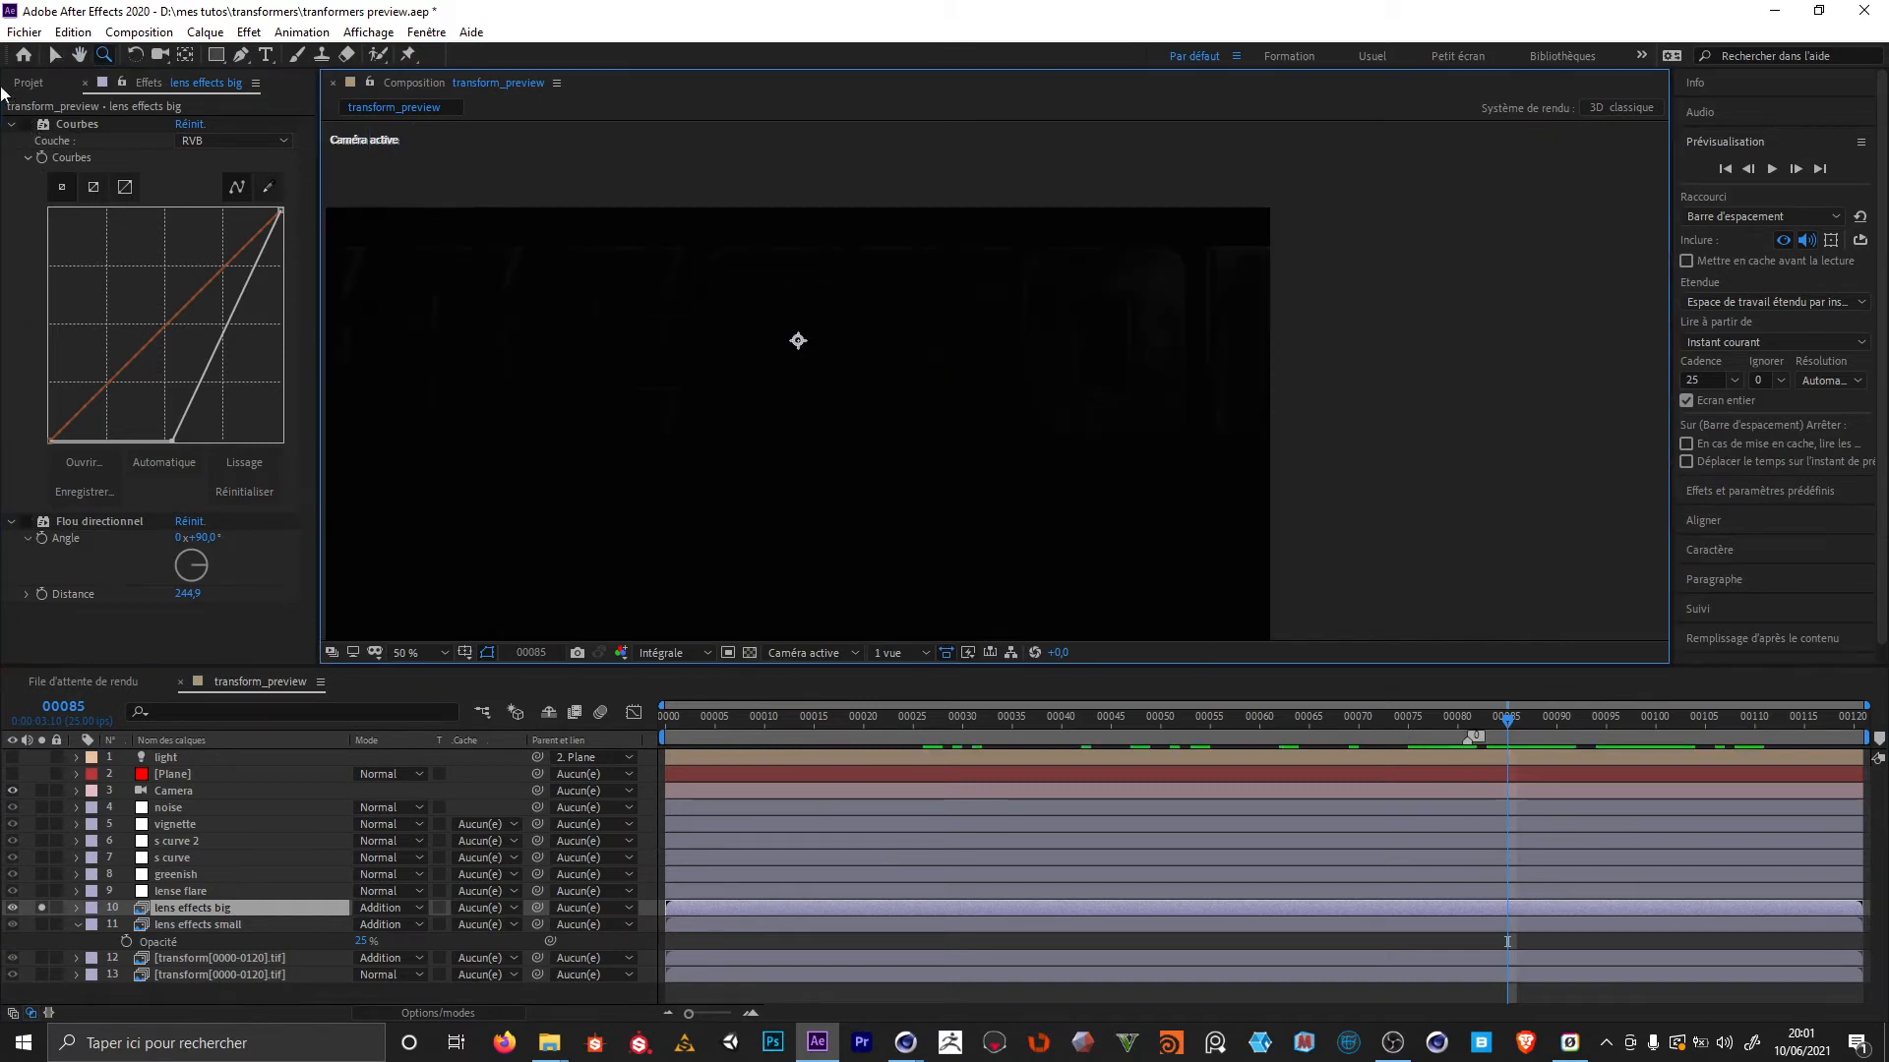
key("t")
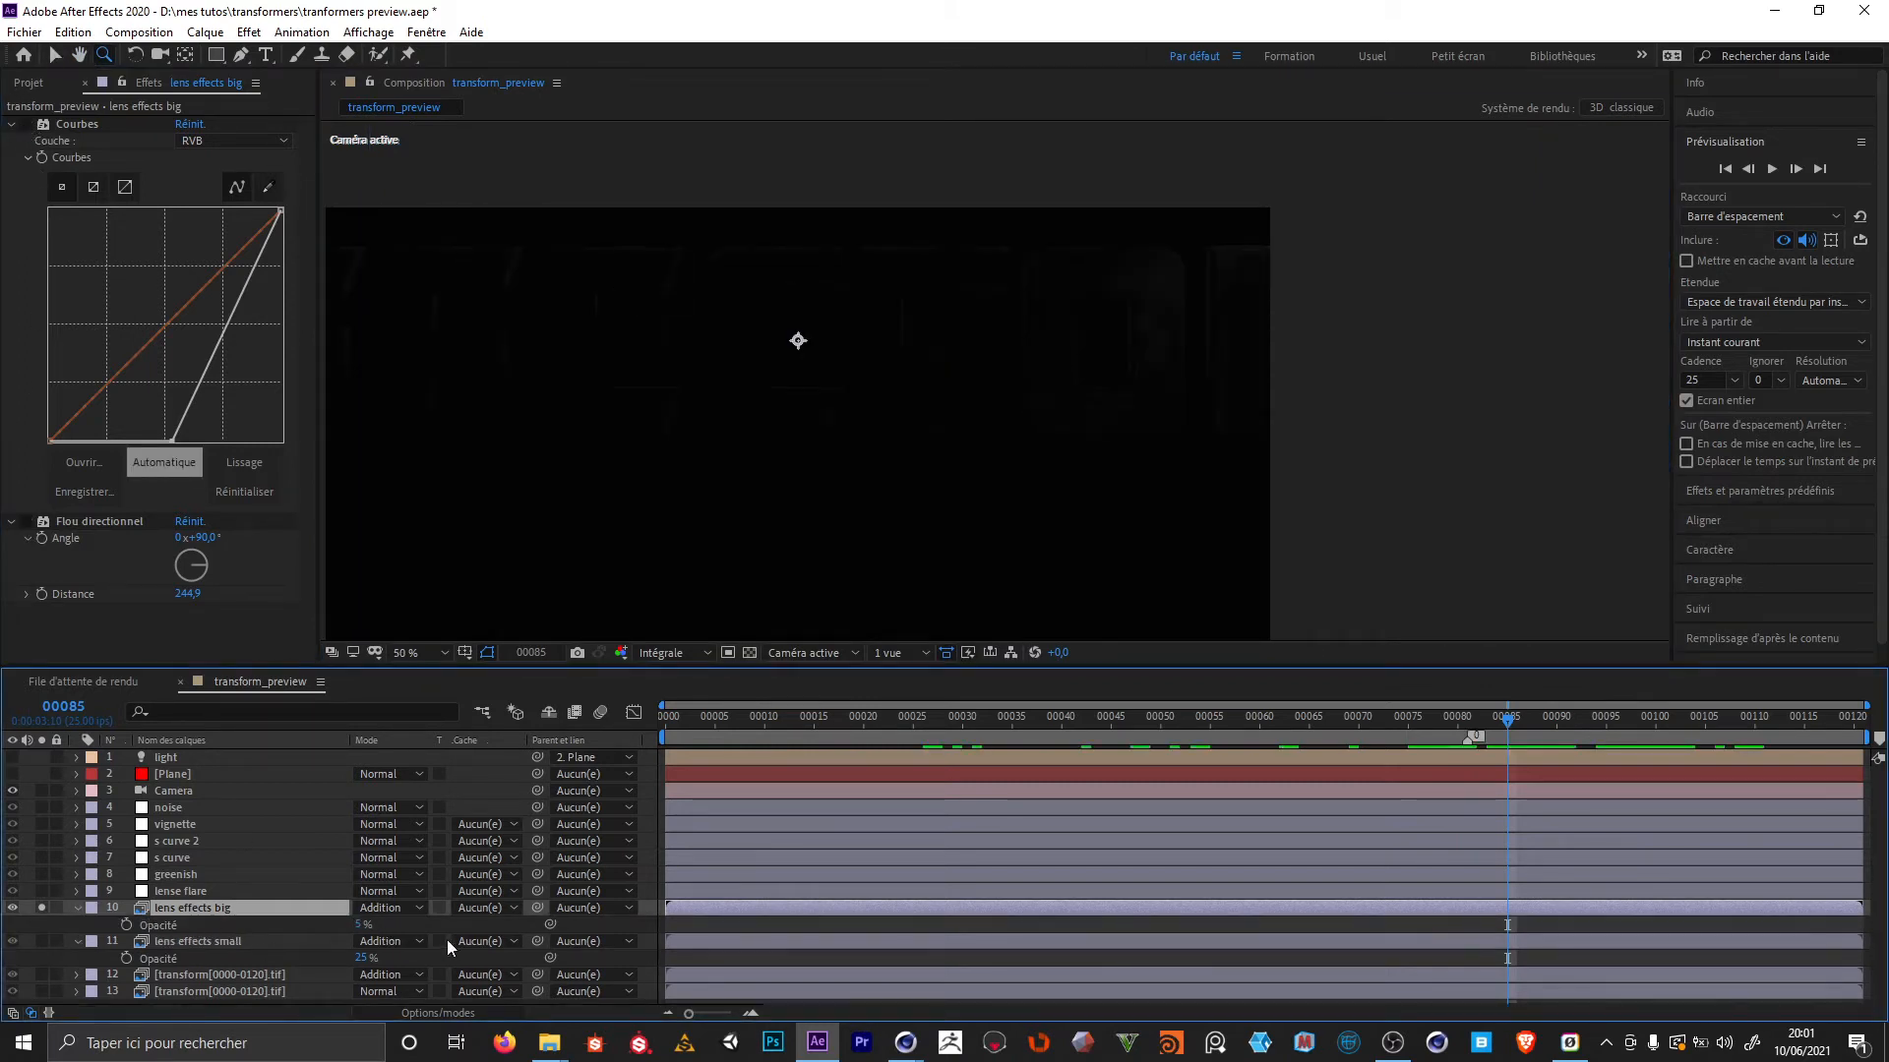
left_click(25, 127)
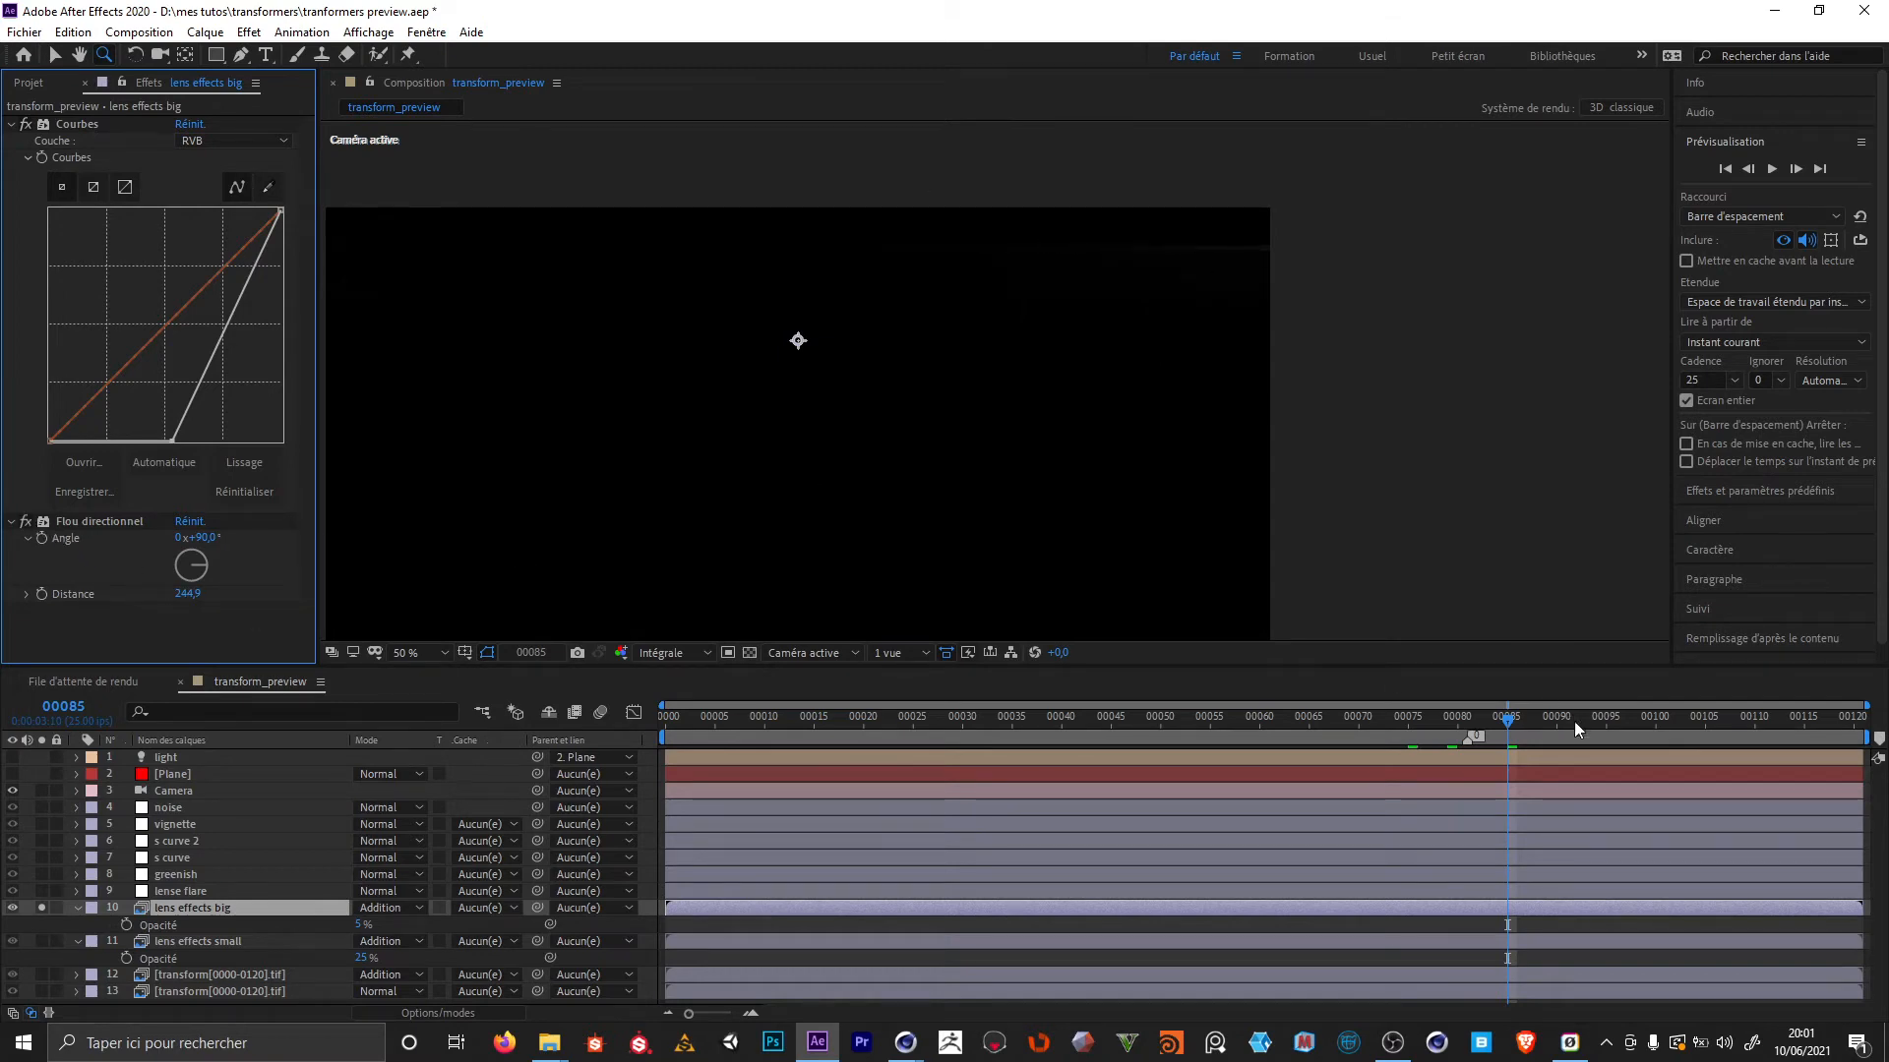
left_click_drag(1574, 721, 1361, 717)
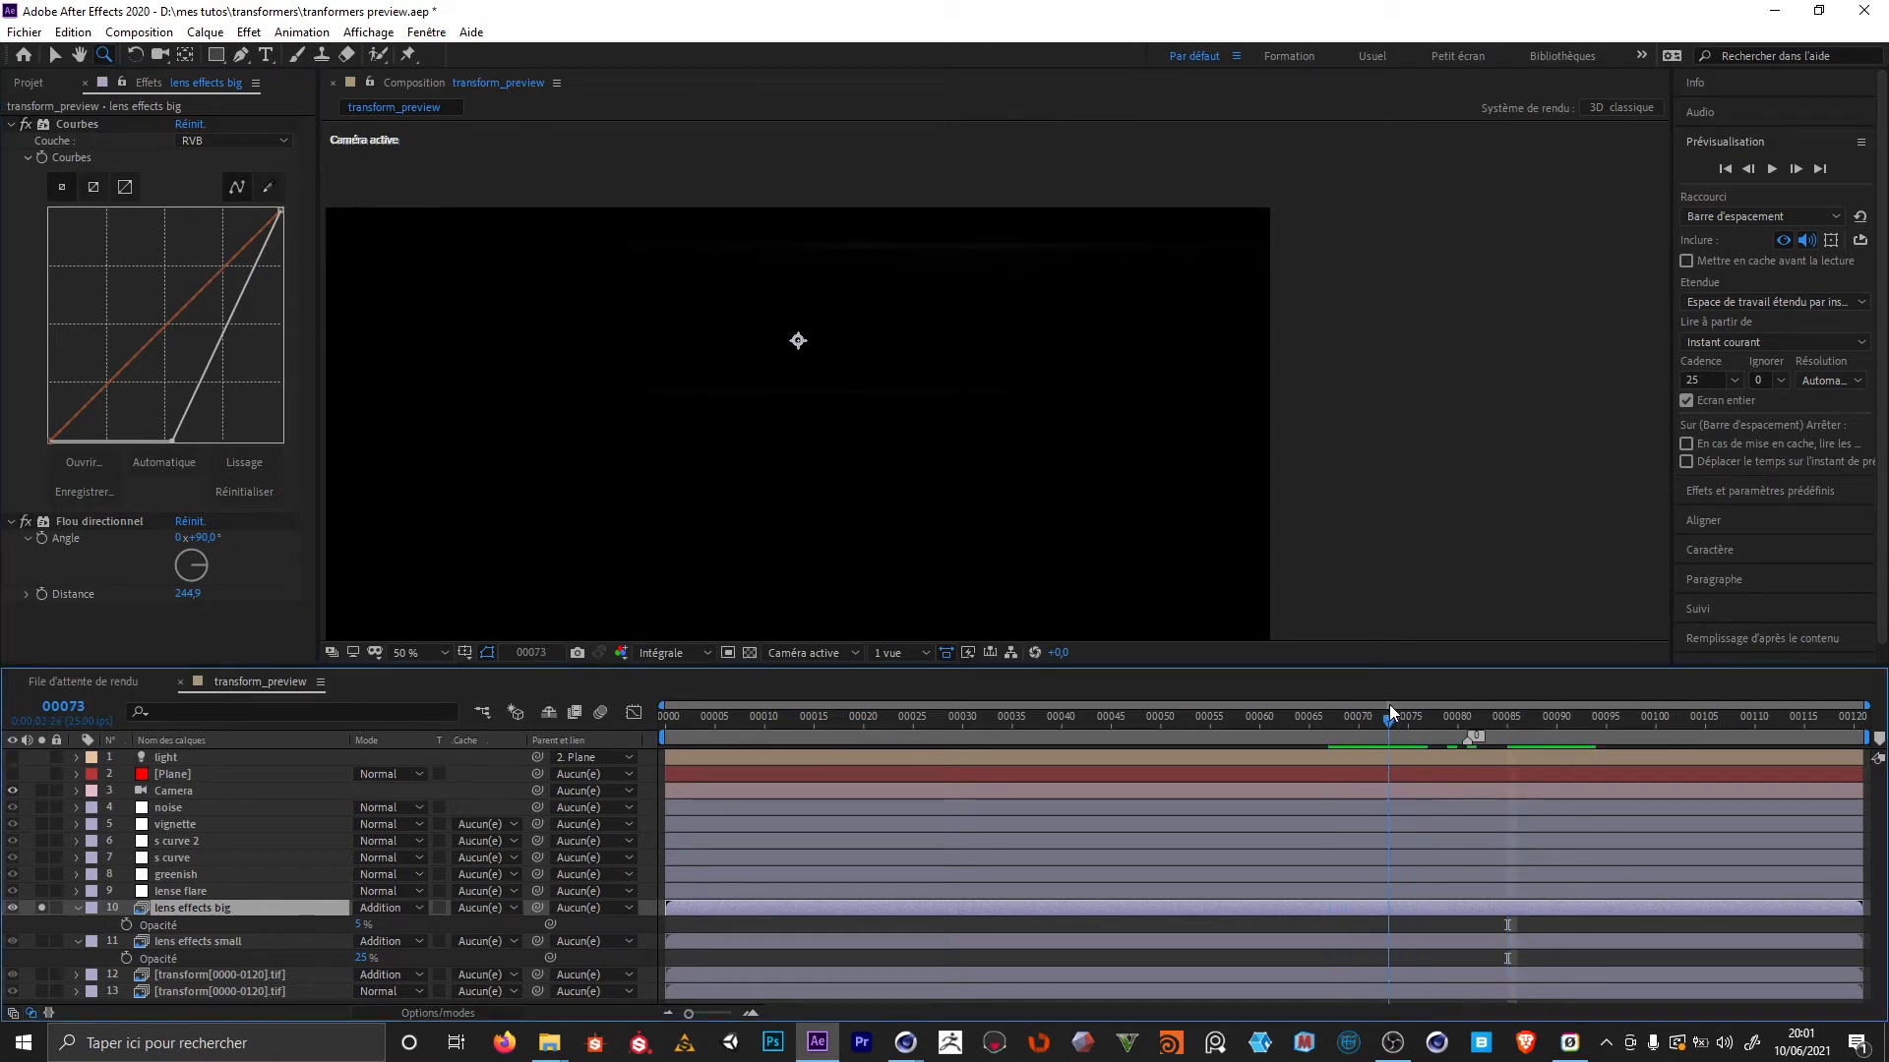
left_click(1389, 708)
left_click_drag(1393, 725, 1418, 723)
Fit the composition in the viewer and scrub the combined lens effects and transform layers to frame 71
left_click(421, 653)
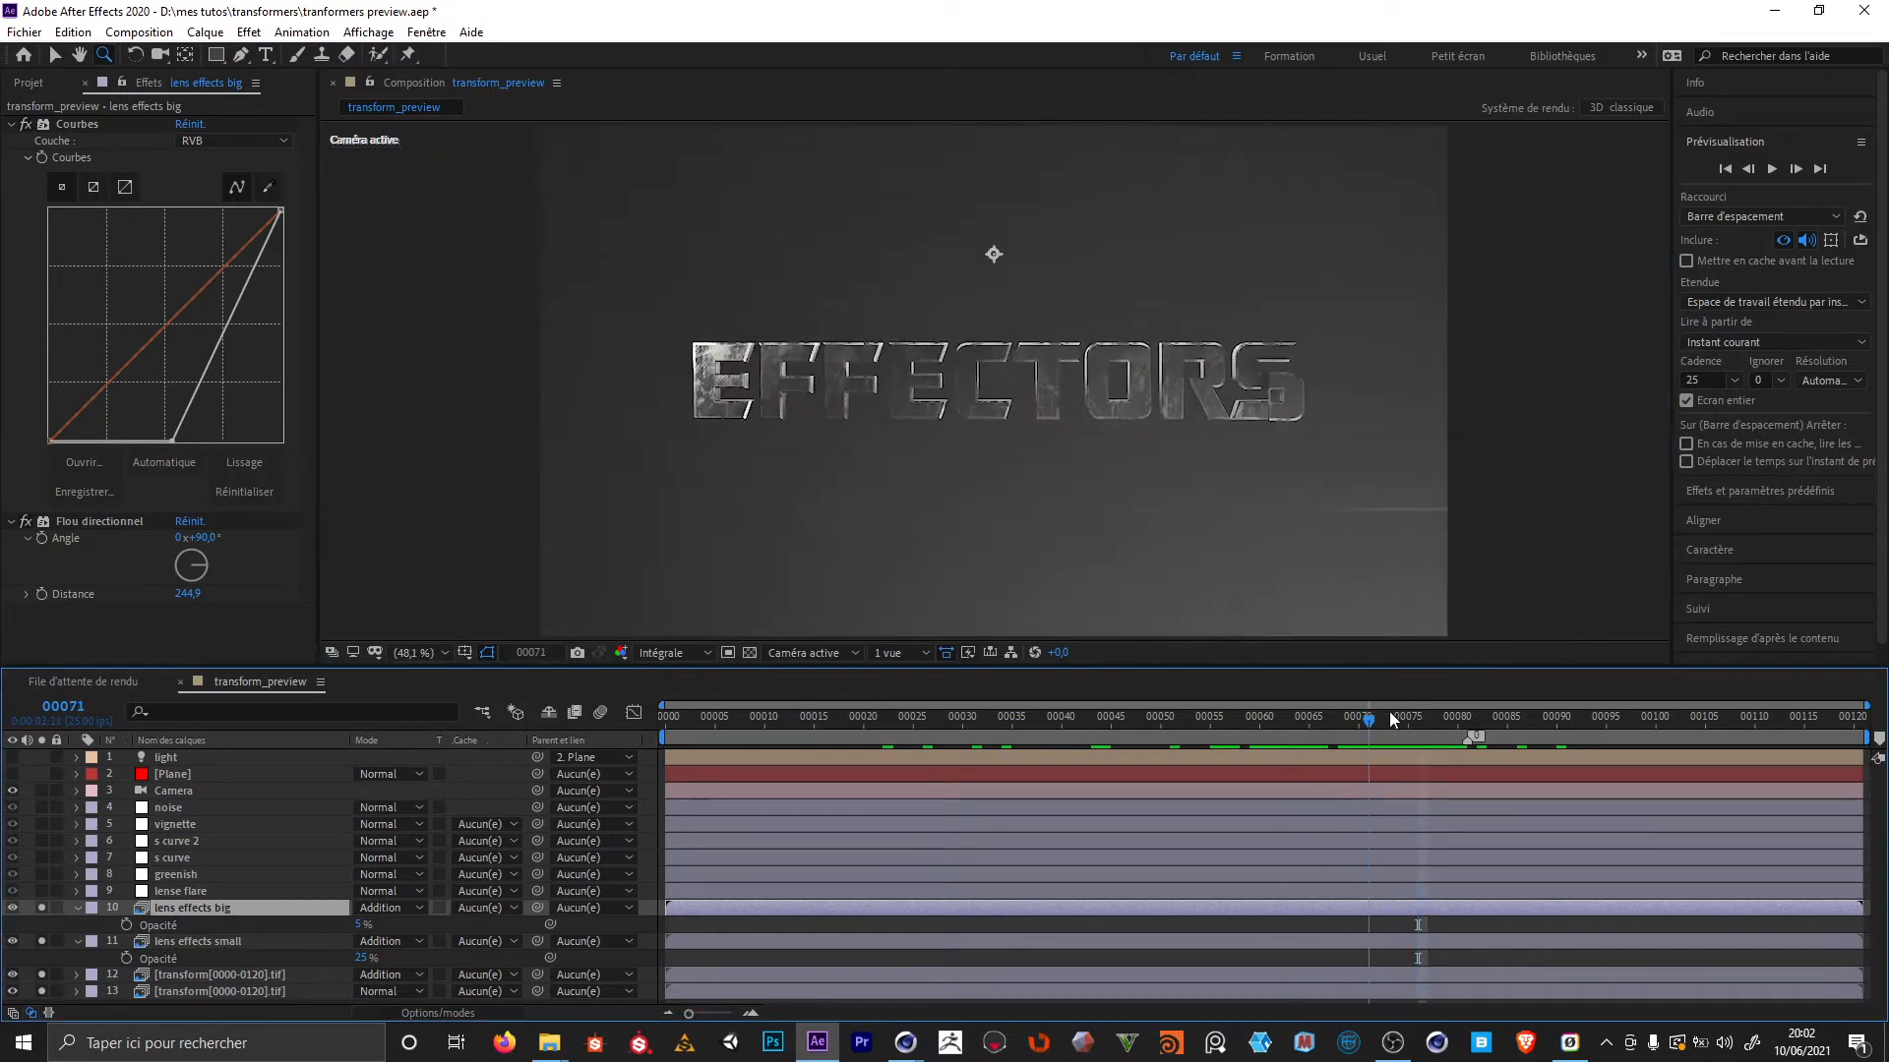
left_click_drag(1394, 720, 1369, 720)
Add the greenish layer to the soloed layers, test its red Curves channel, and set its opacity to 50%
left_click(177, 875)
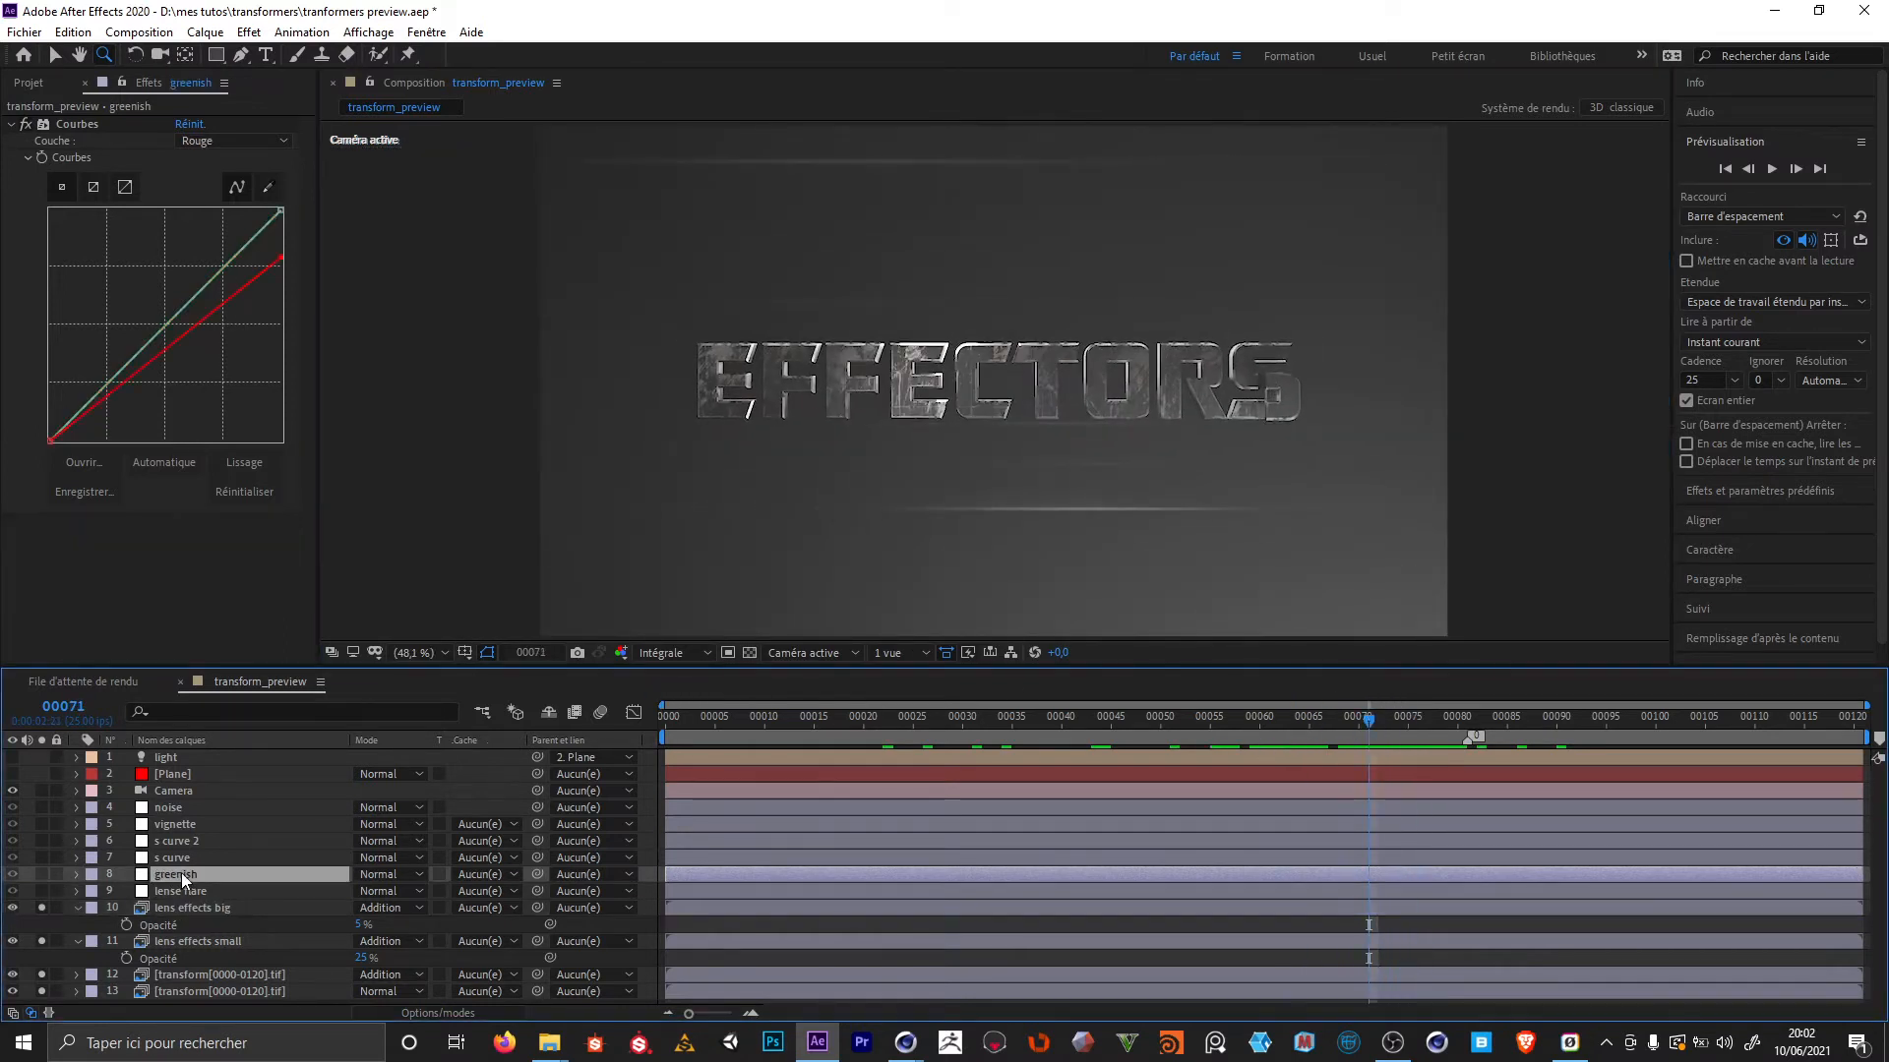
left_click(41, 875)
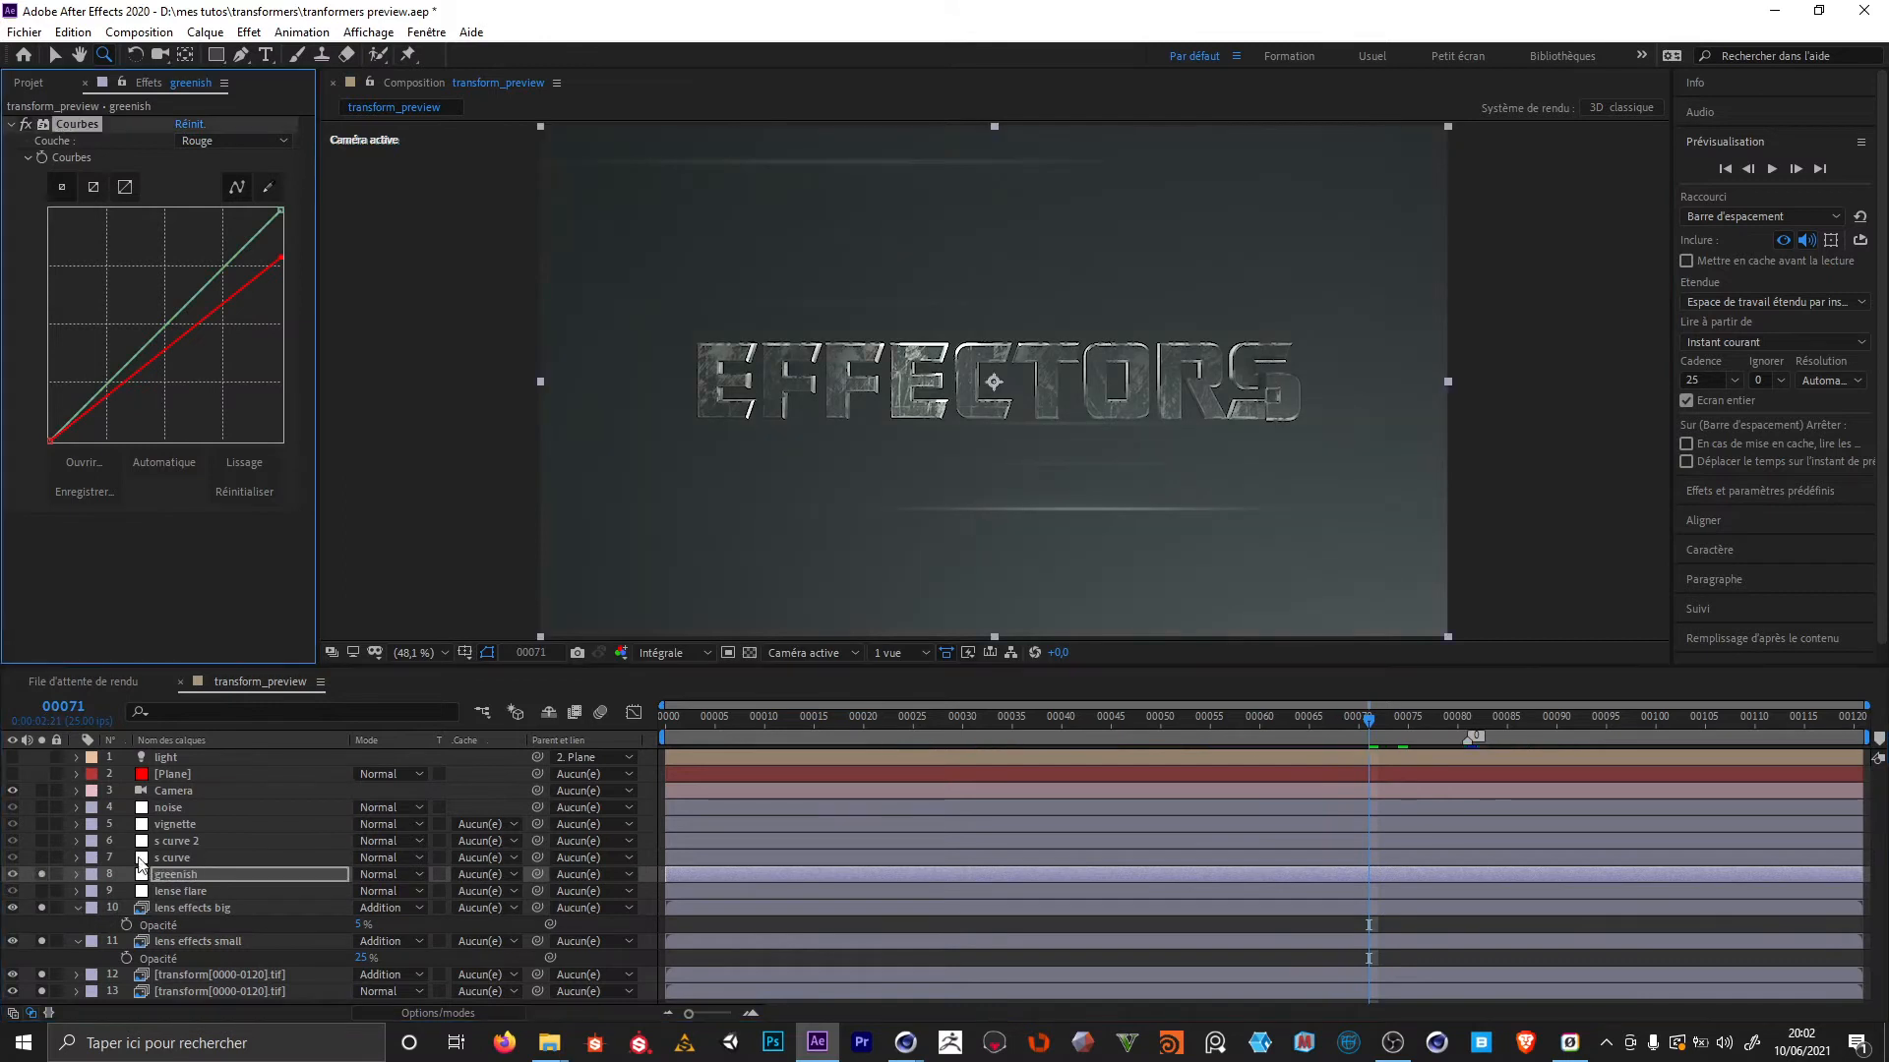
left_click(143, 129)
left_click_drag(283, 257, 305, 300)
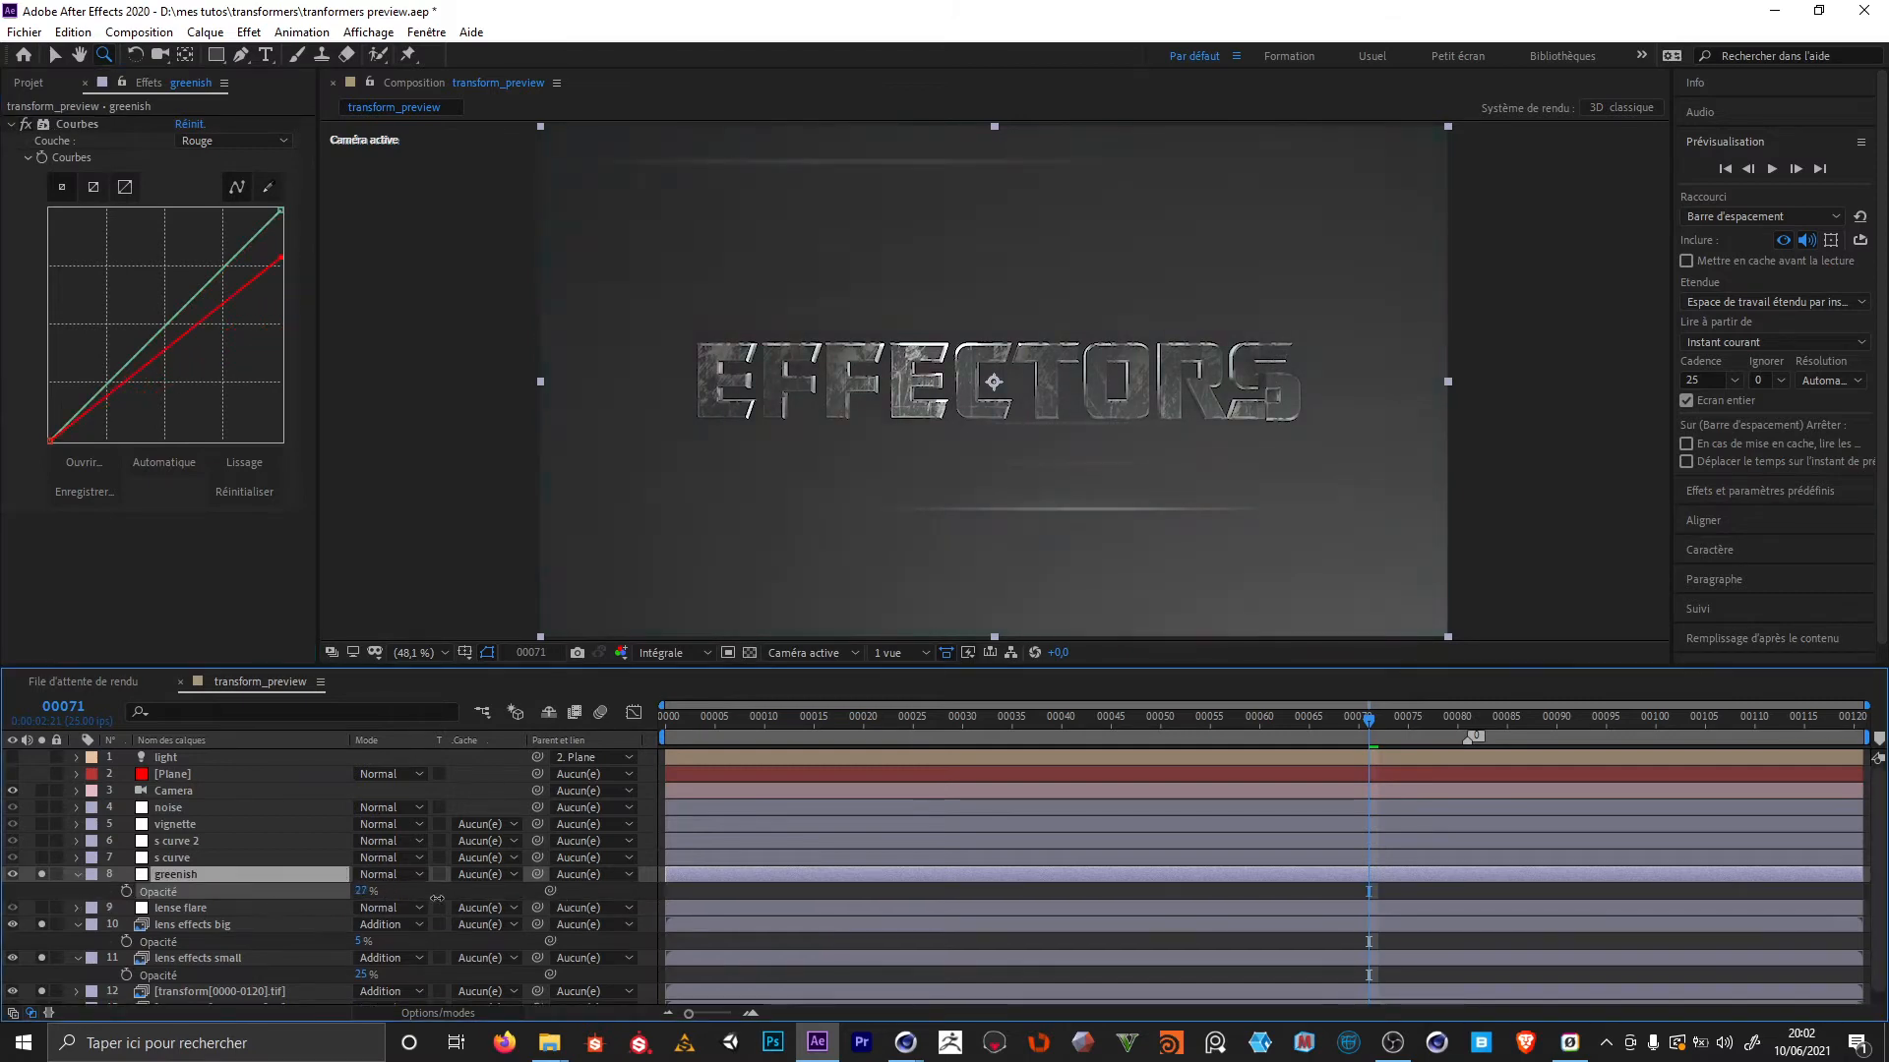
left_click_drag(435, 898, 461, 895)
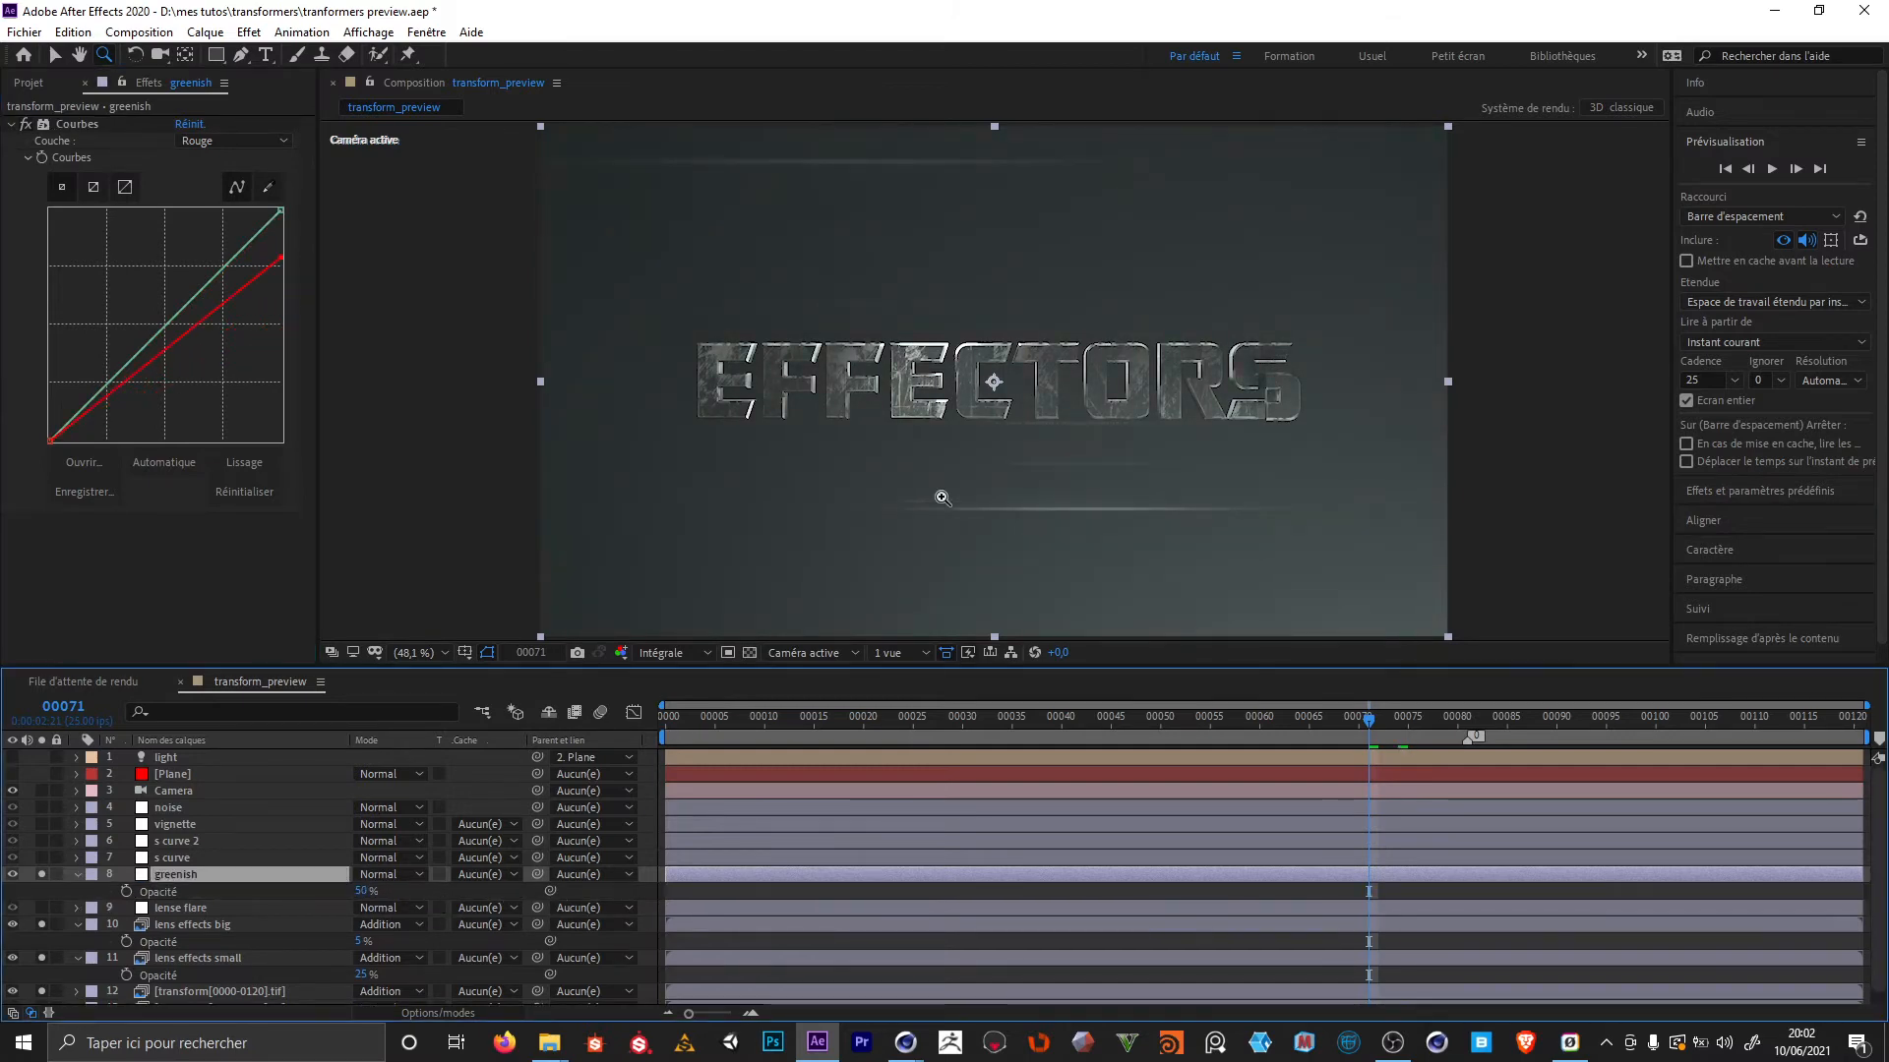
Add the s curve layer to the soloed layers, reveal its opacity, and compare the image with and without it
left_click(174, 858)
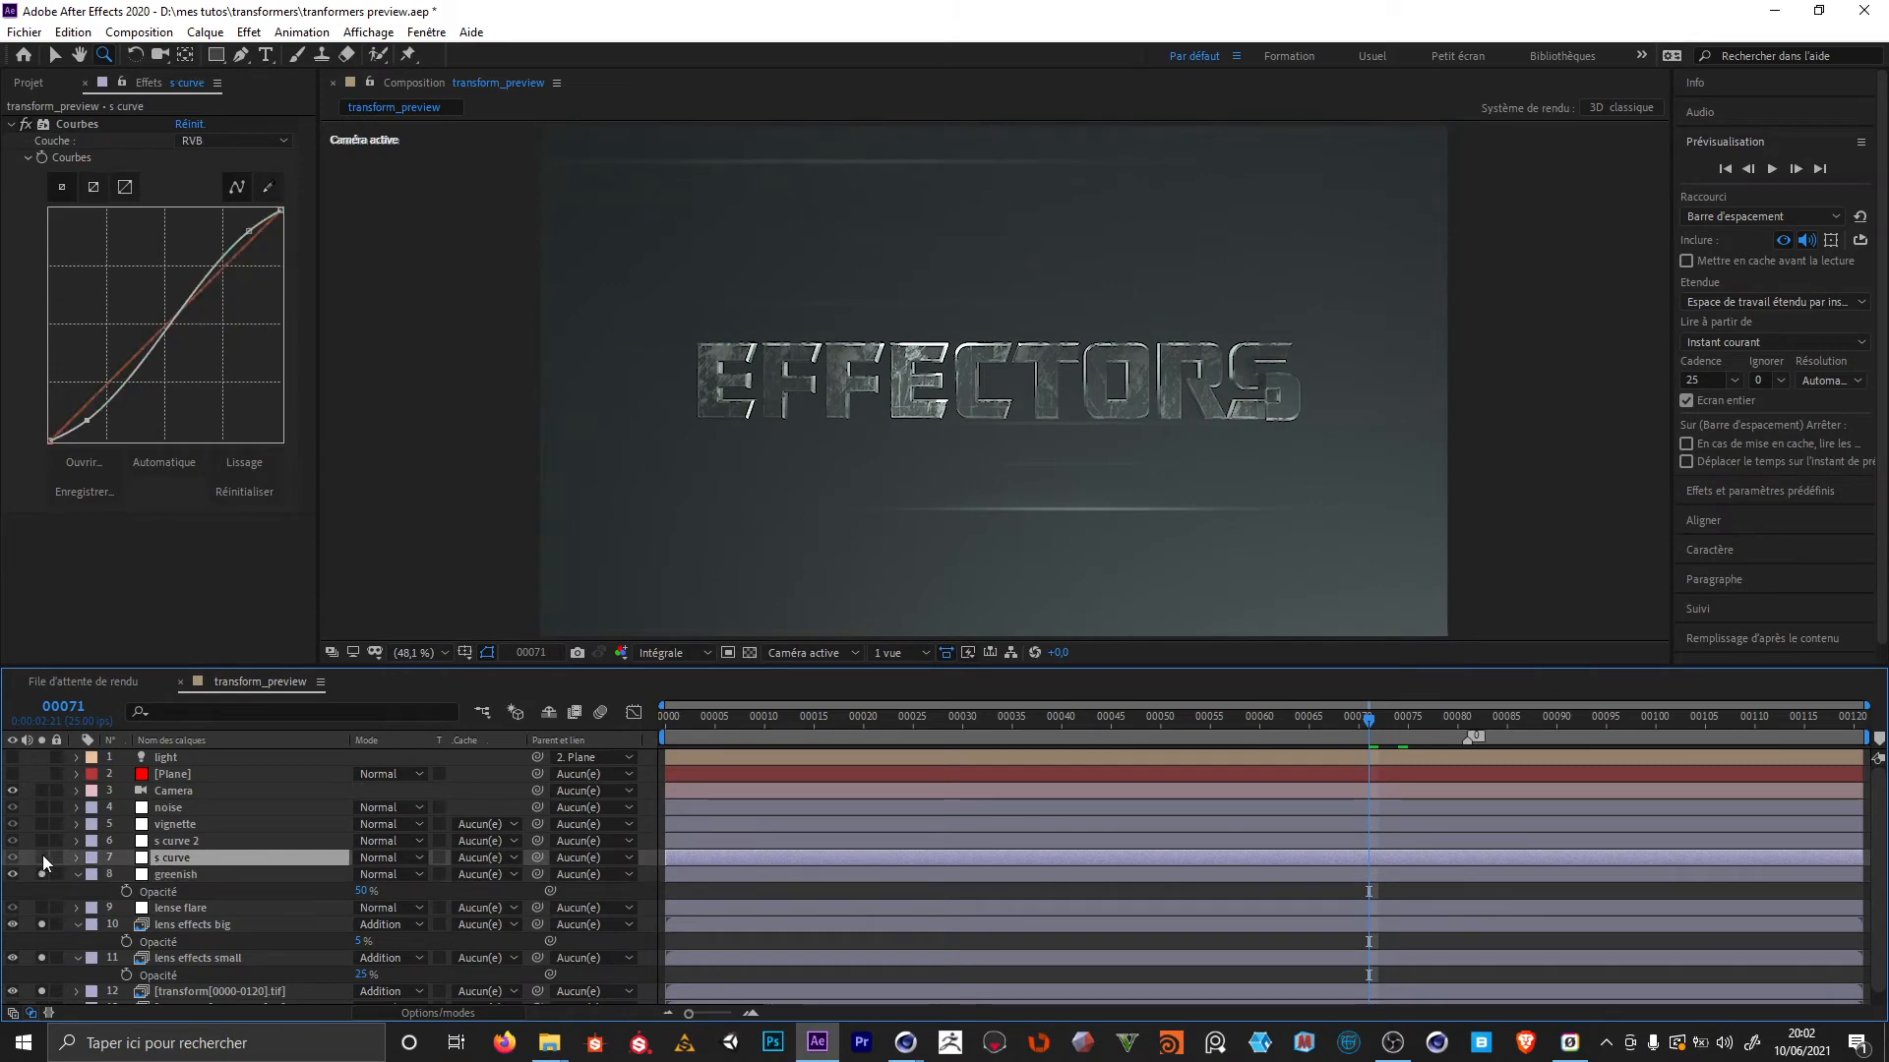
left_click(44, 856)
key("t")
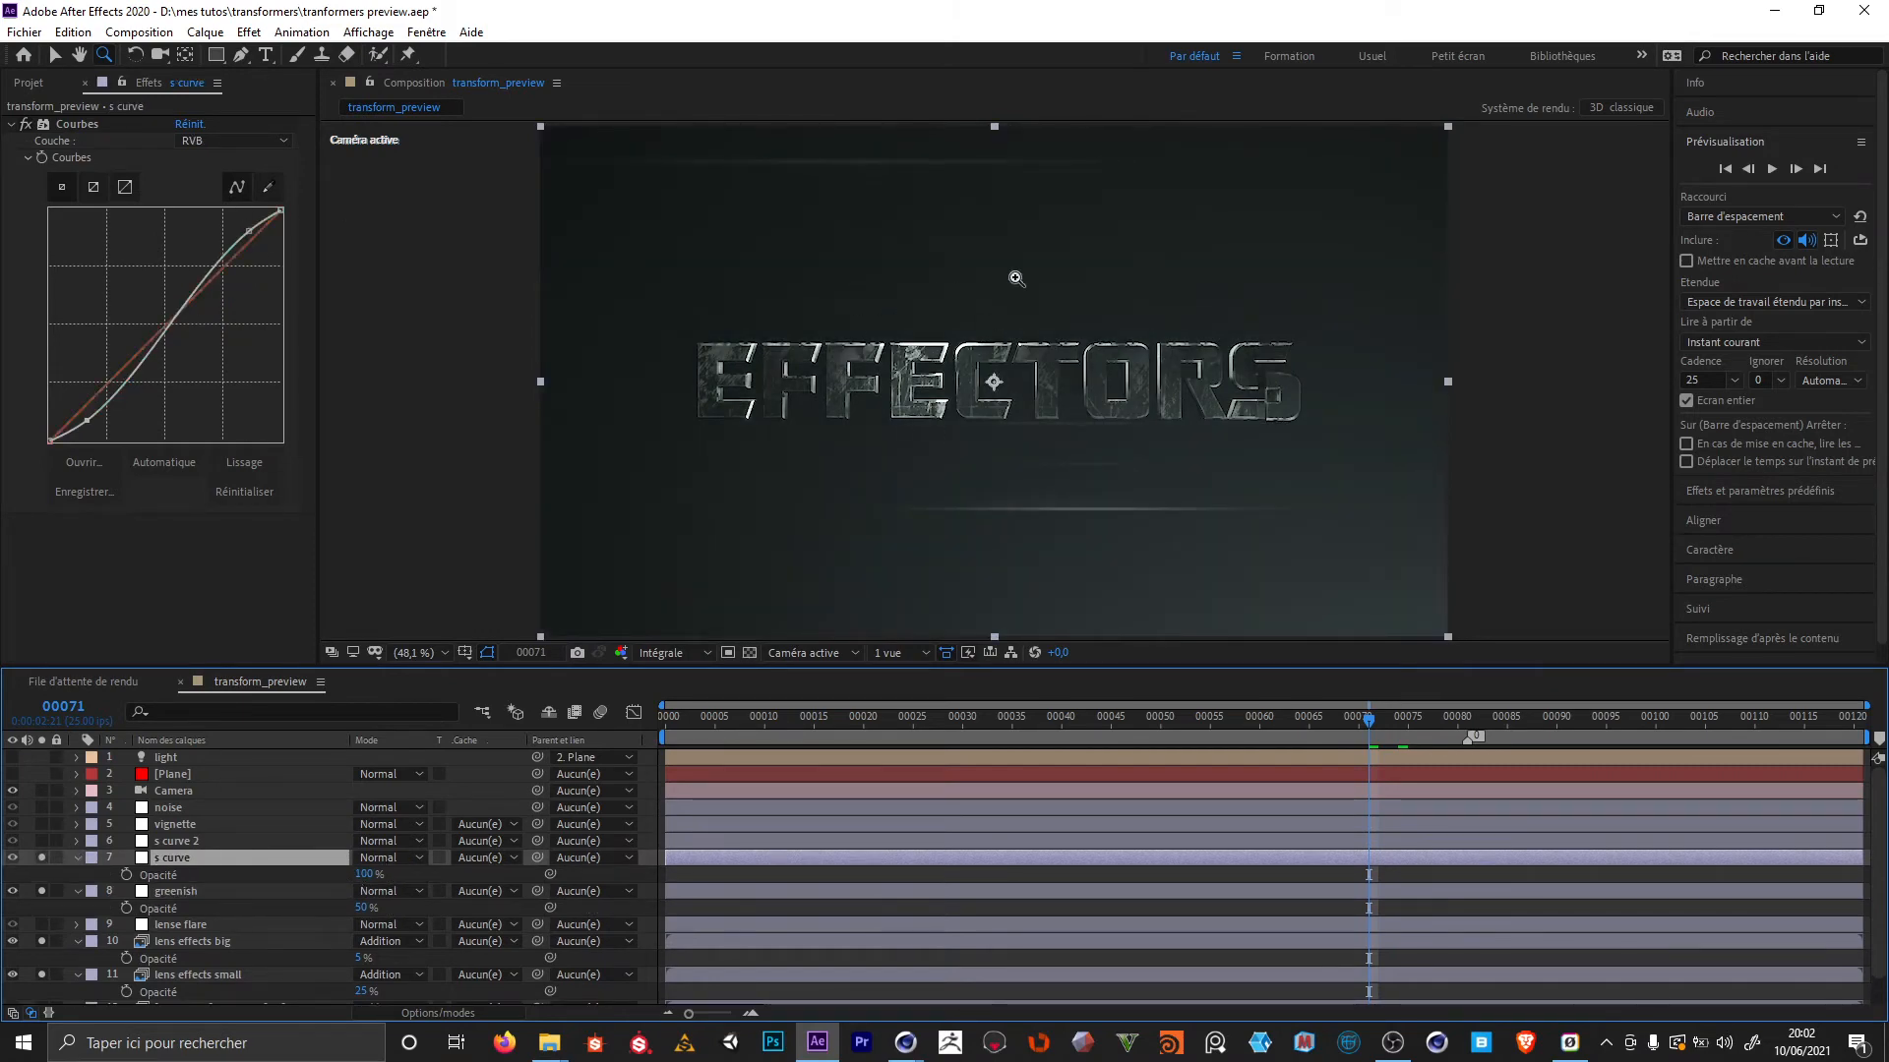
left_click(40, 856)
left_click(39, 855)
left_click(40, 856)
left_click(39, 856)
Solo the s curve 2 layer as well, reveal its opacity, and toggle its visibility to check its contrast effect
left_click(158, 840)
left_click(42, 841)
key("t")
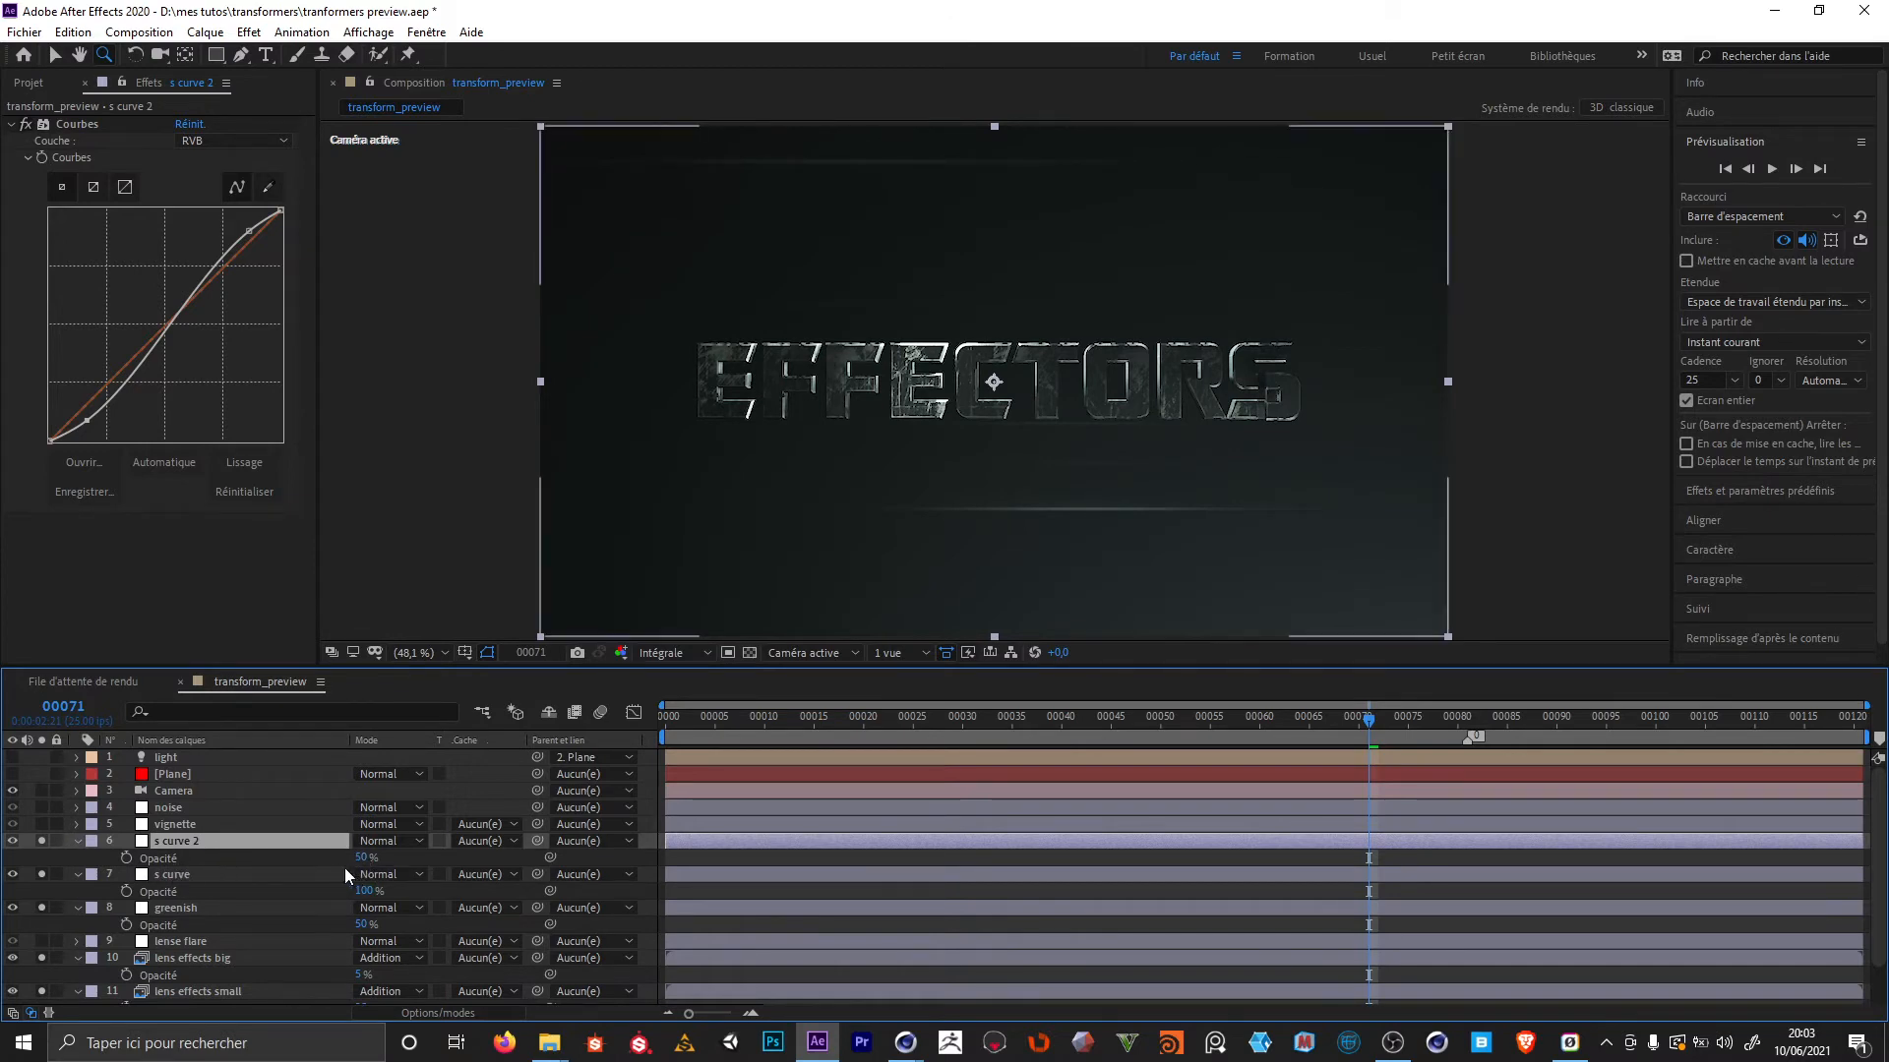
left_click(12, 841)
left_click(12, 841)
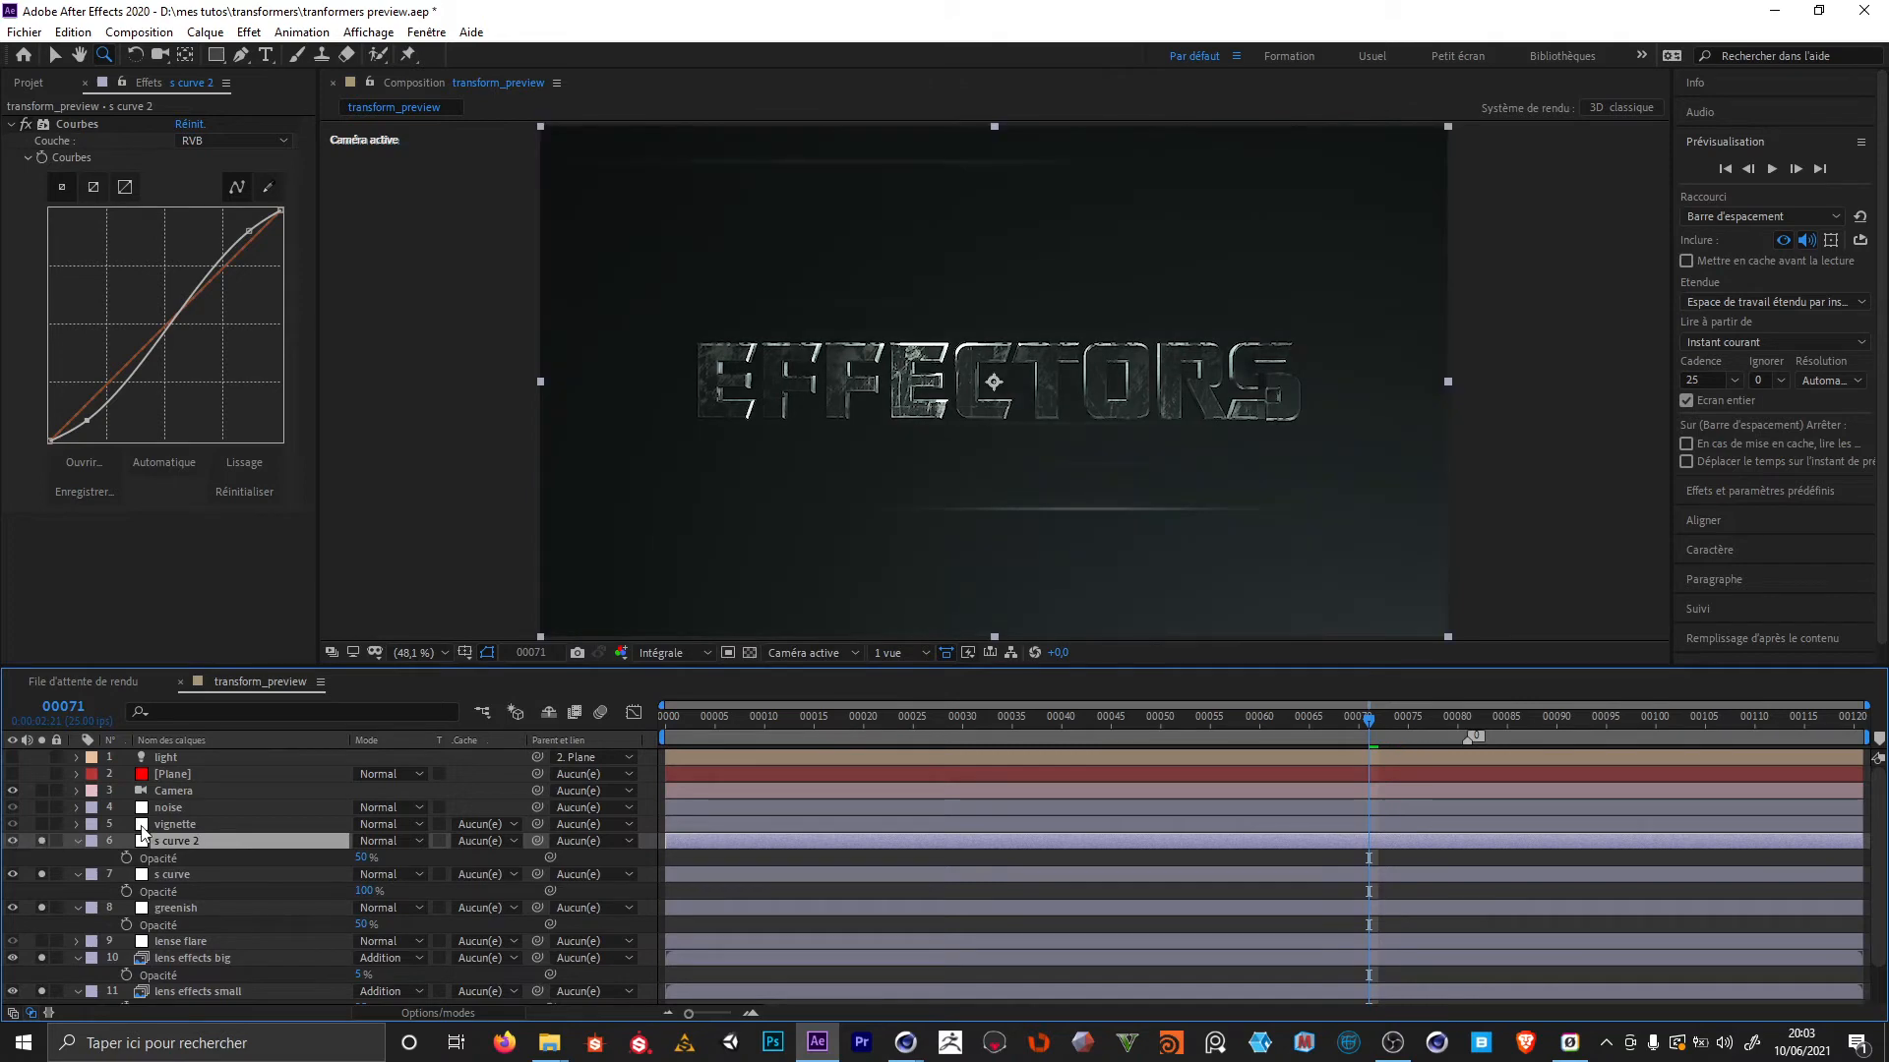
Add the vignette layer to the soloed layers, display its elliptical mask outline, and inspect its Curves and mask properties
left_click(192, 824)
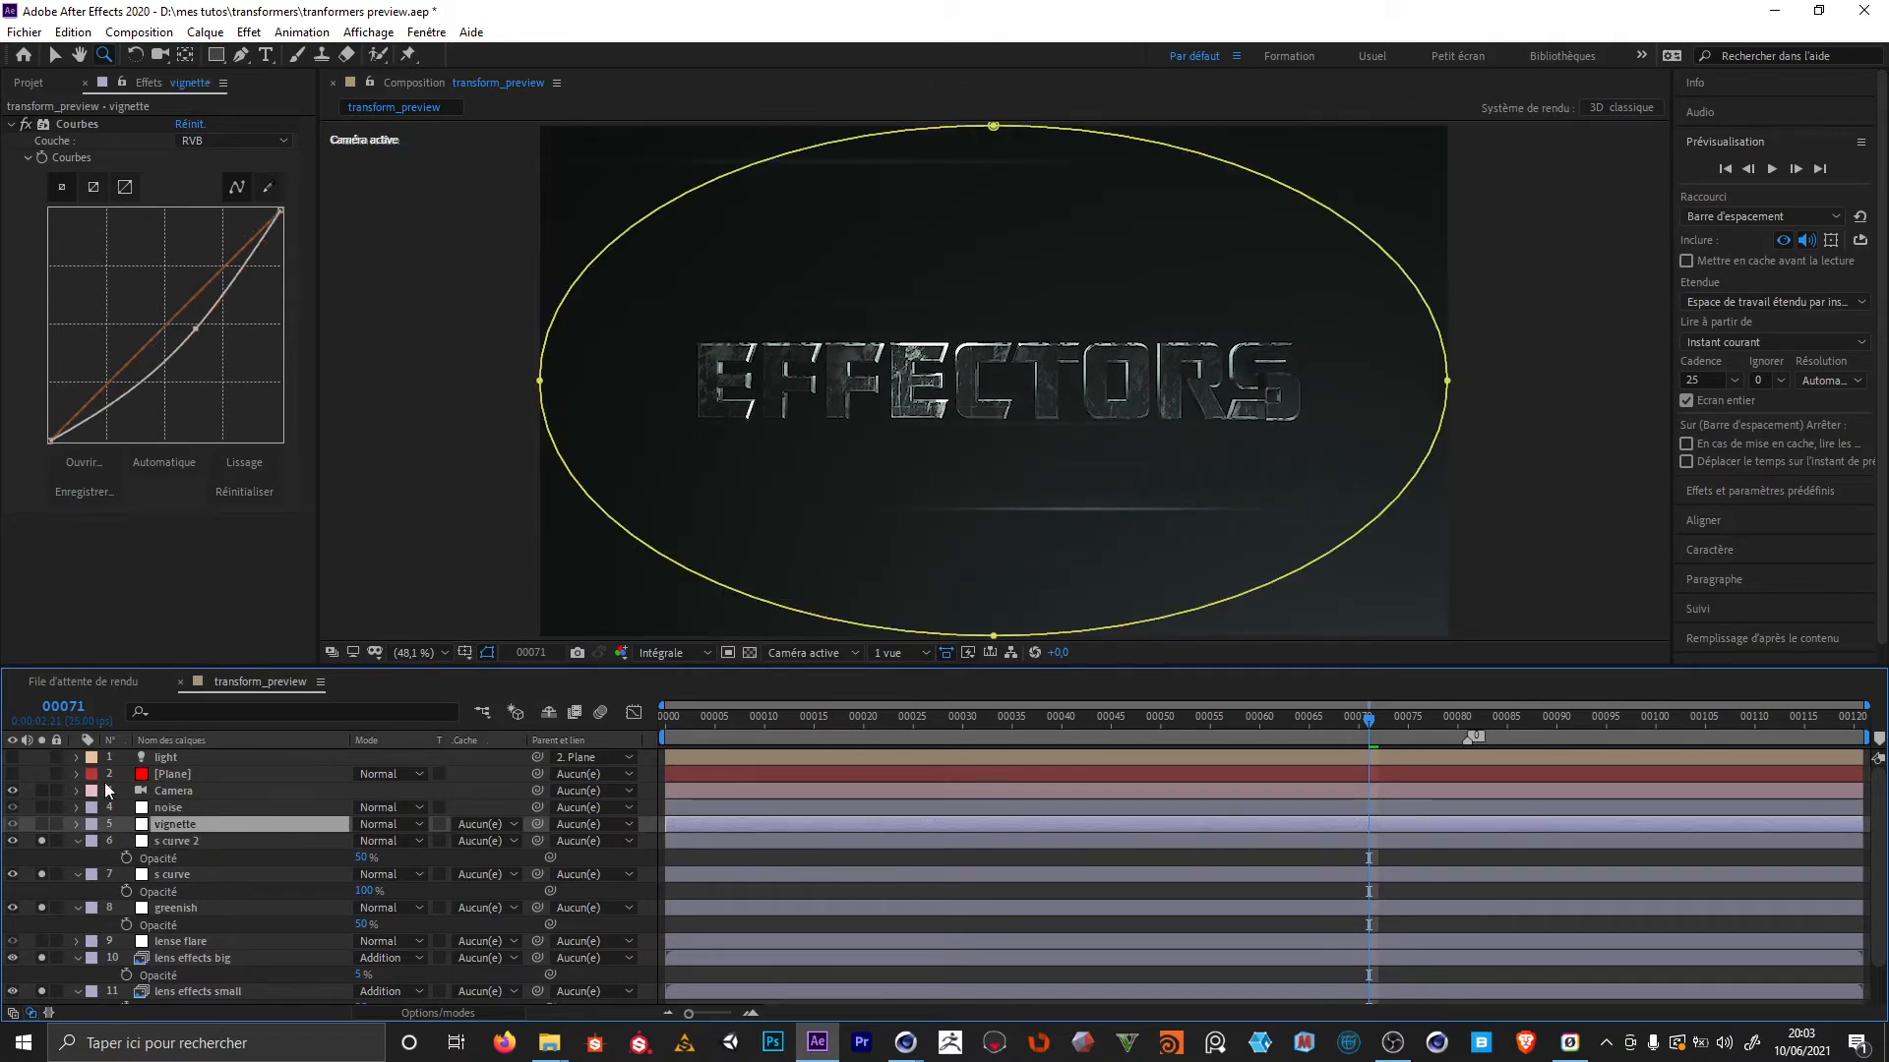
left_click(42, 824)
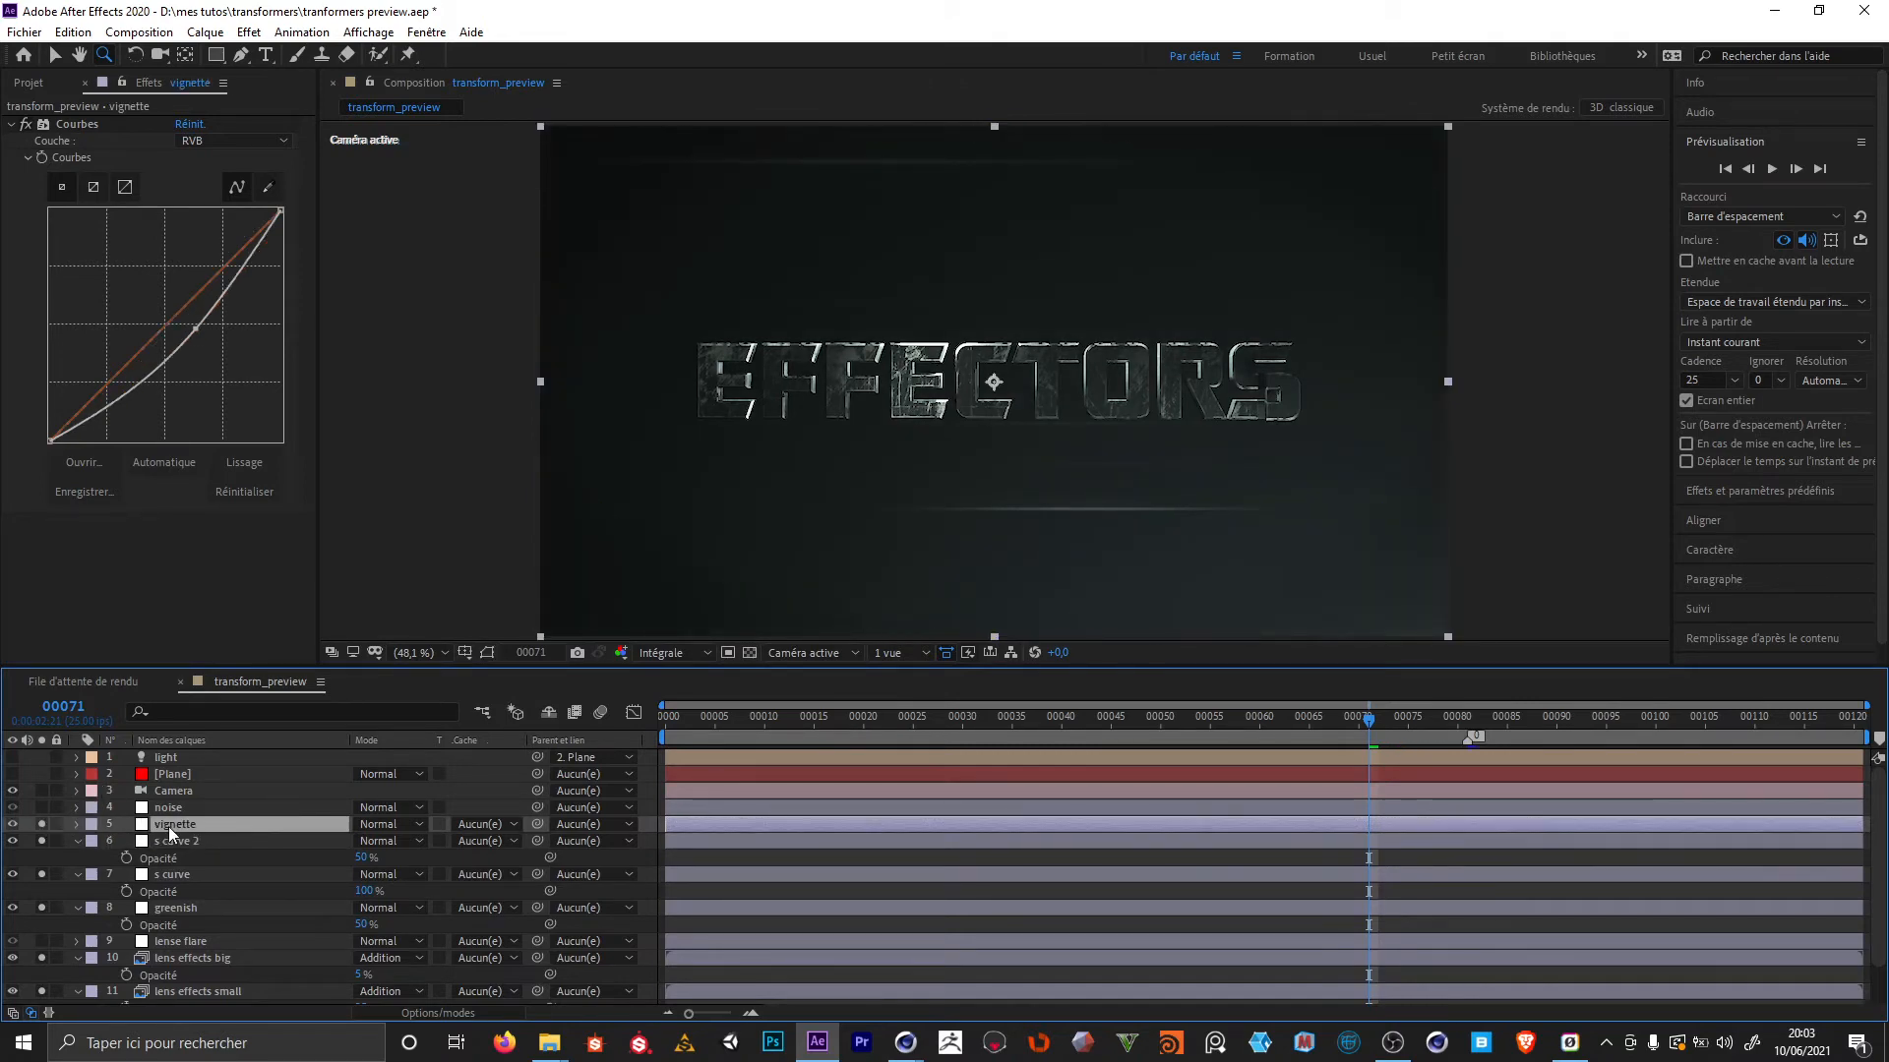
left_click(464, 652)
left_click(487, 652)
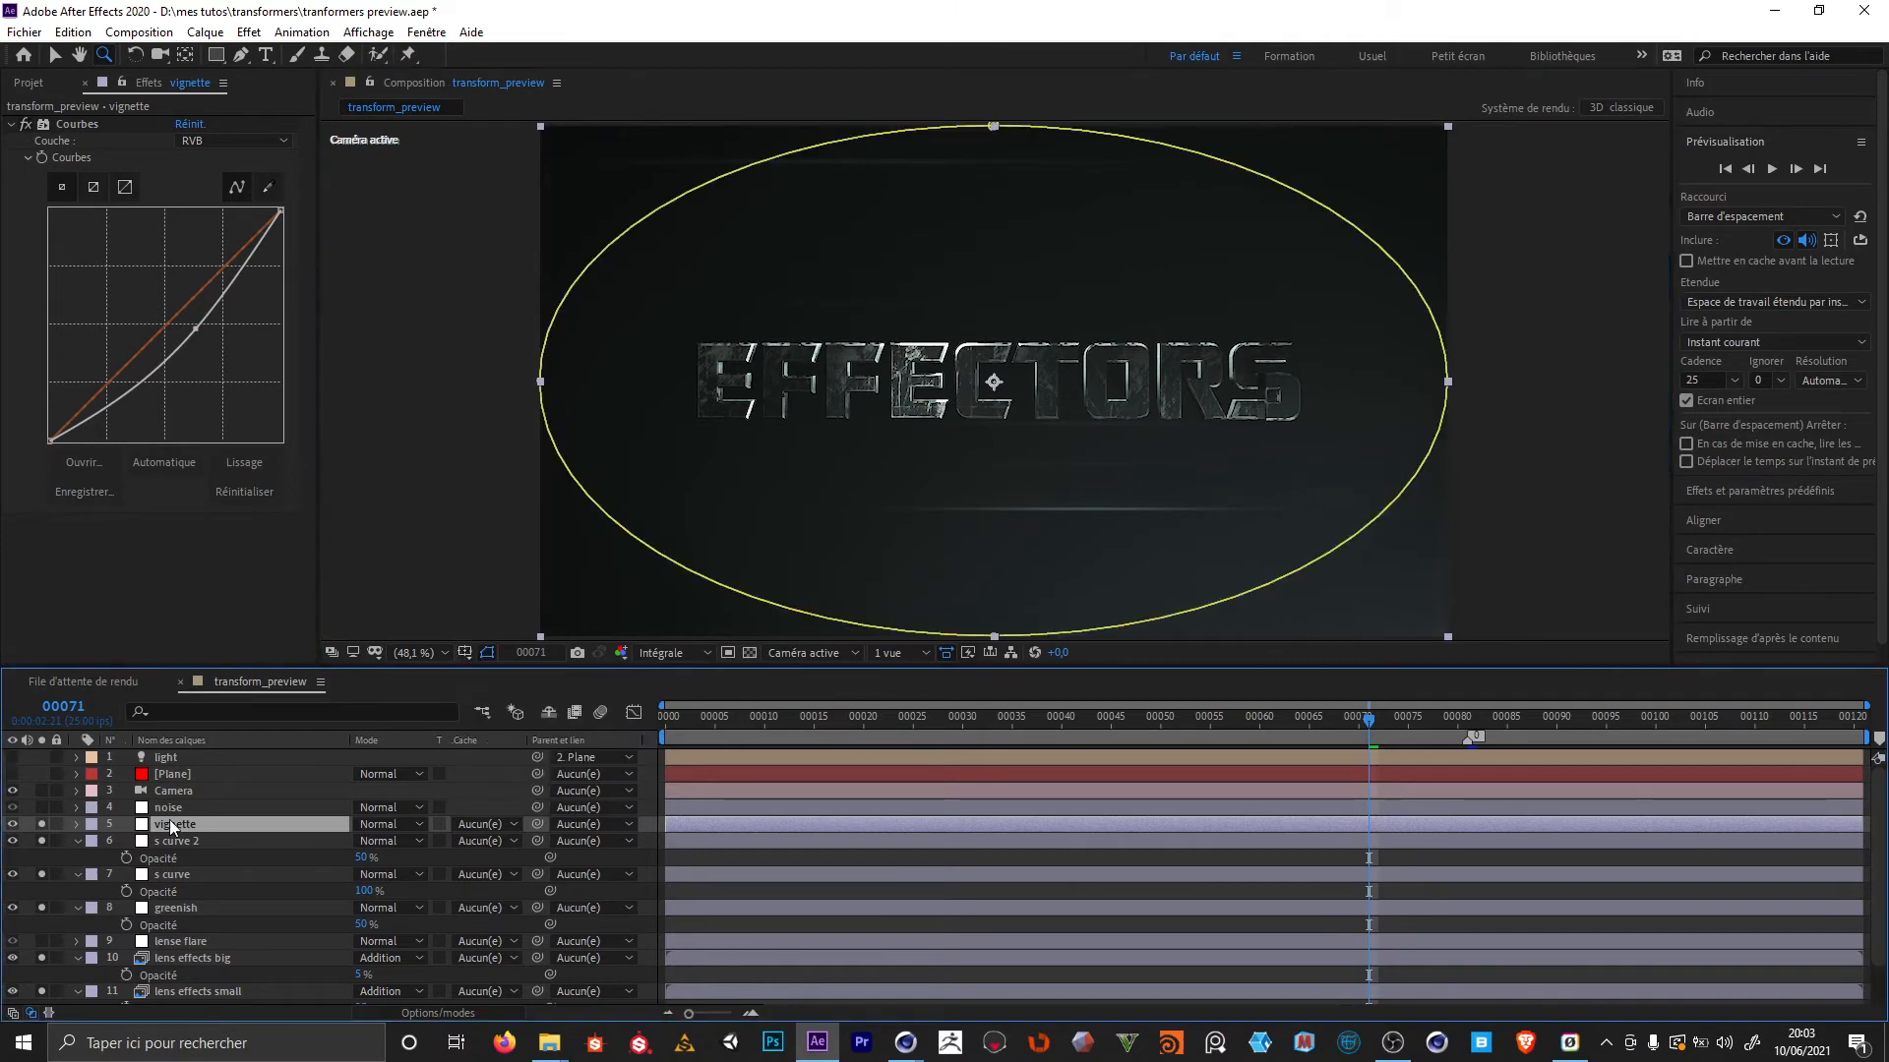
left_click(81, 119)
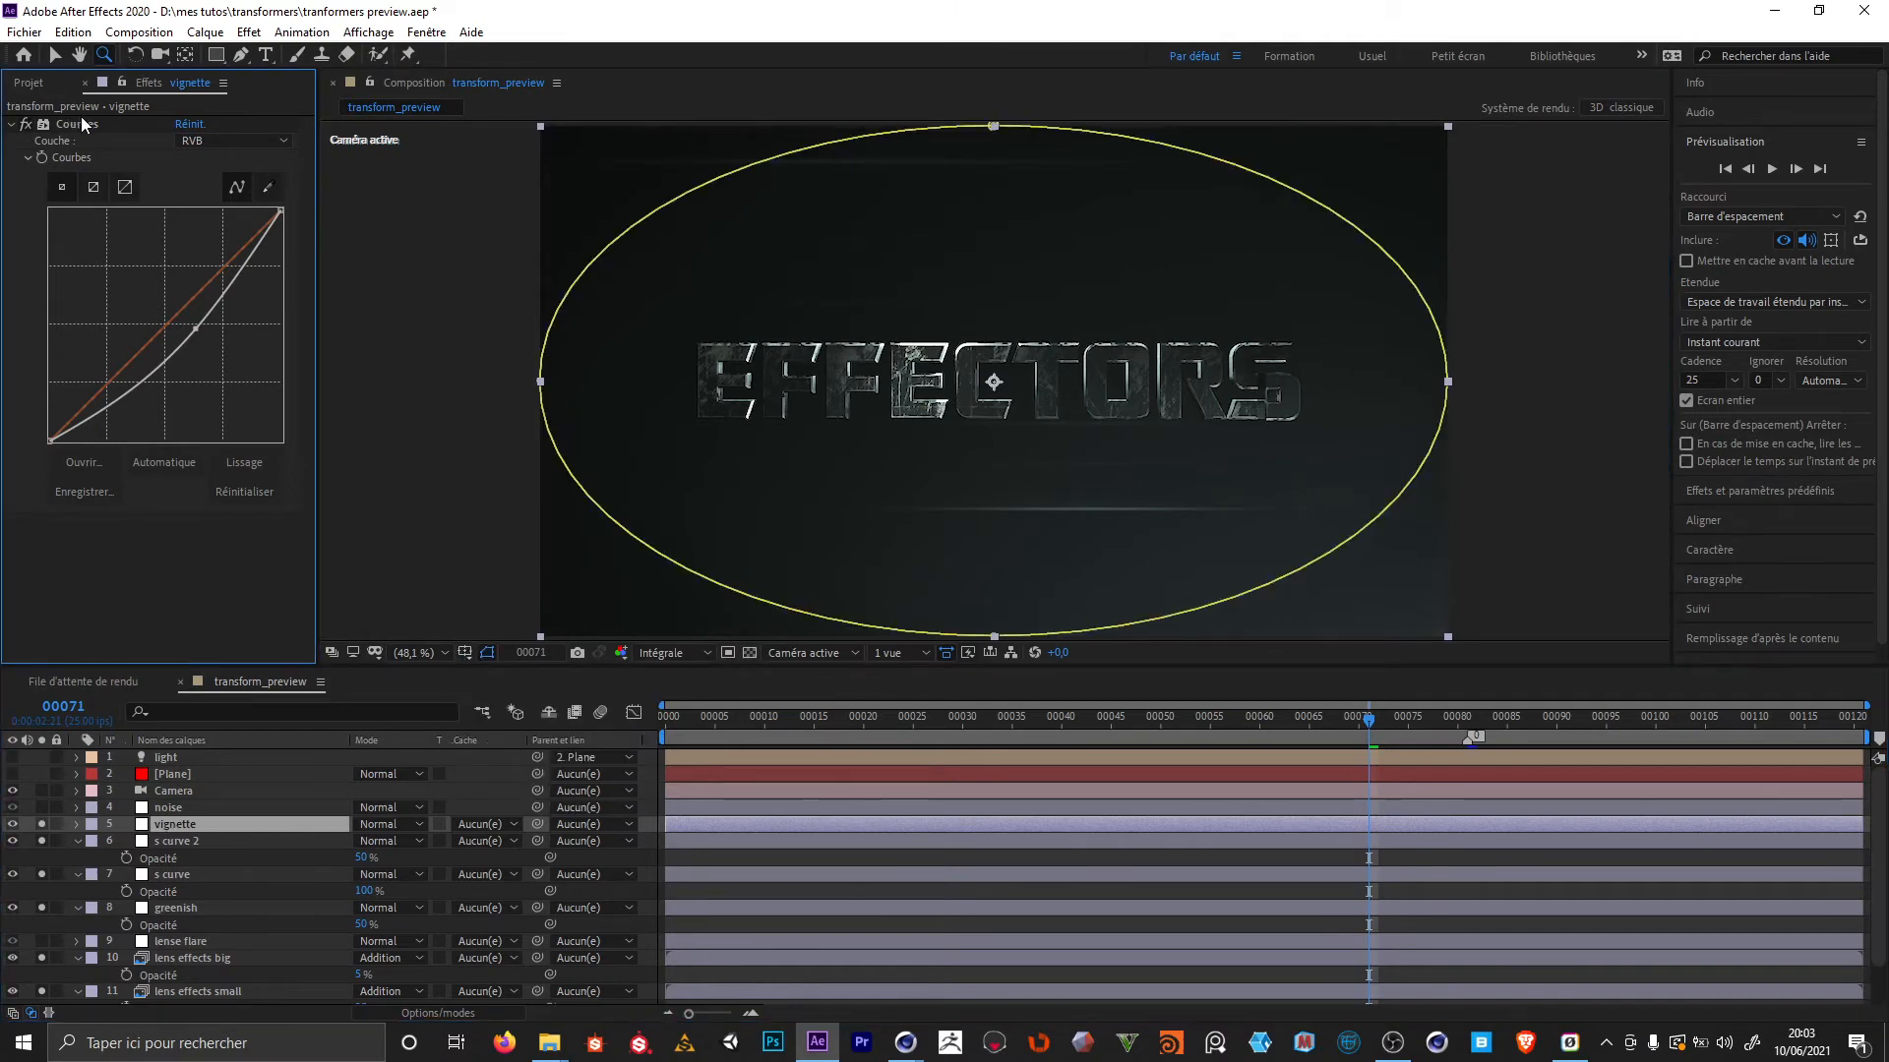
left_click(80, 119)
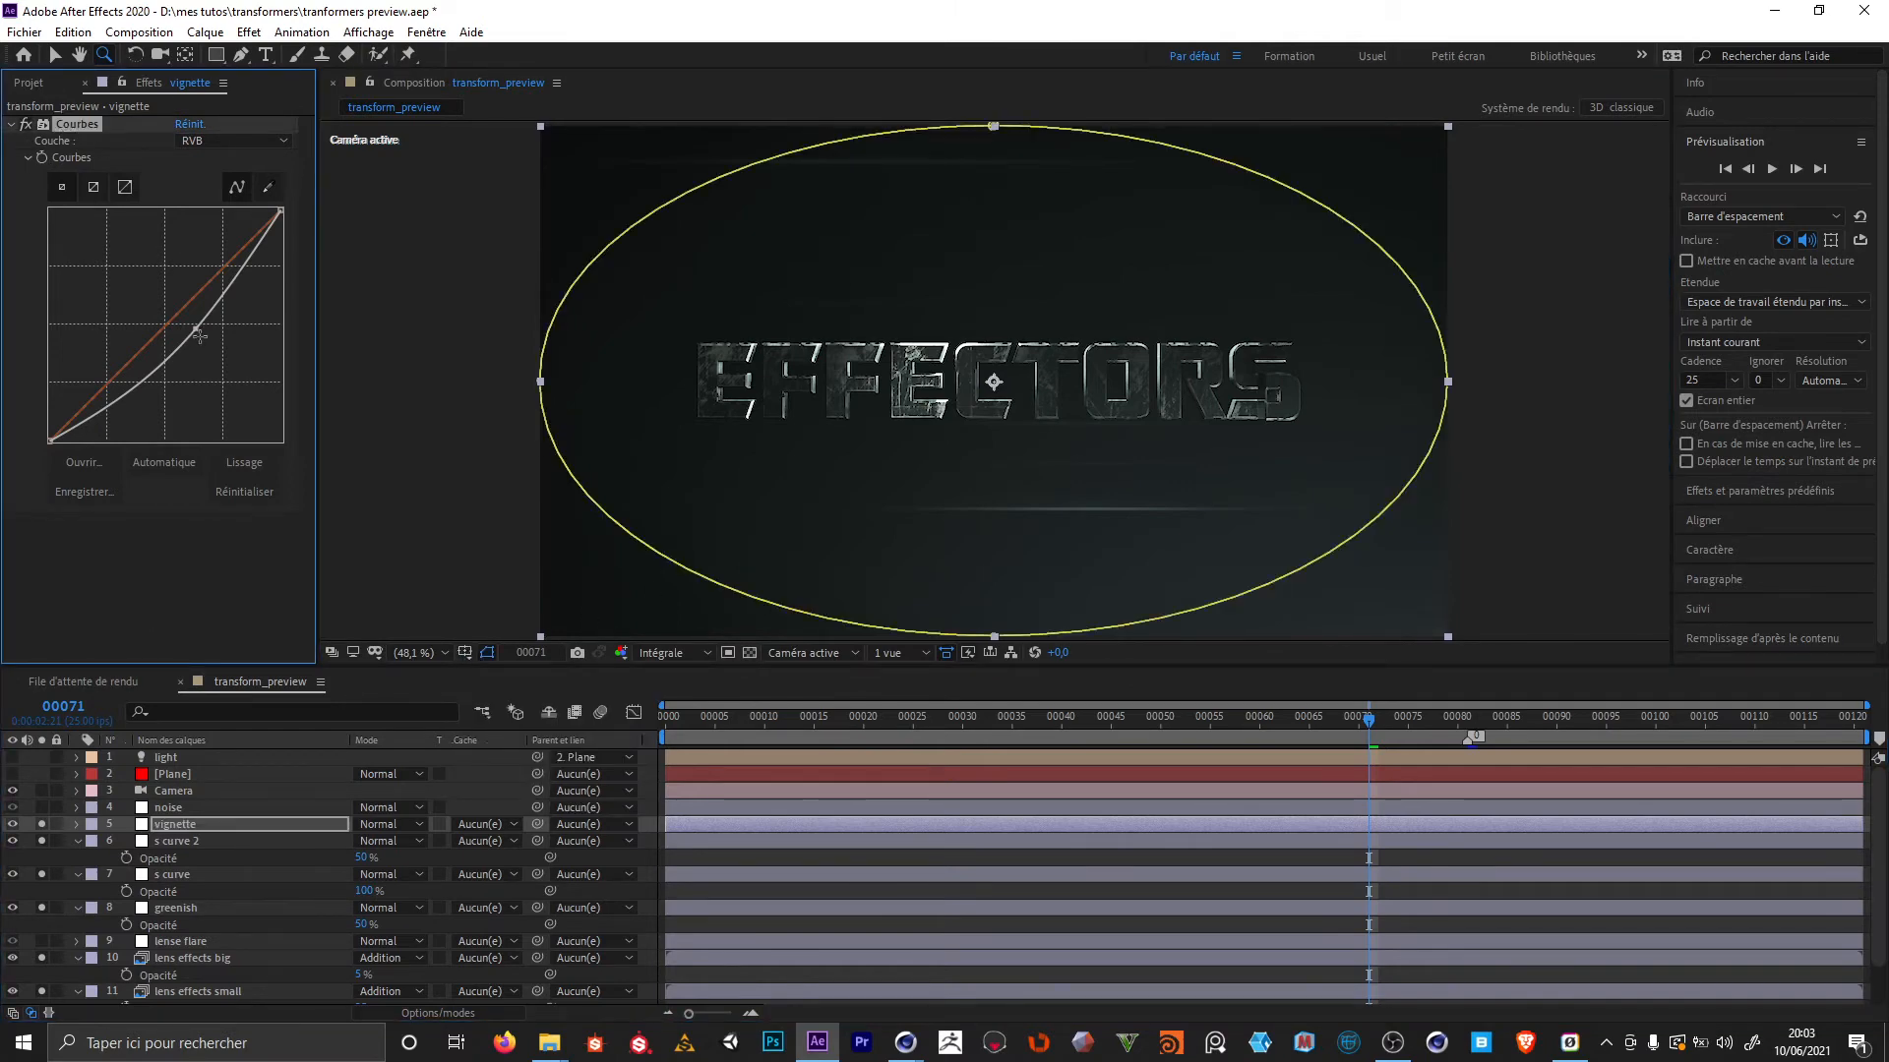
key("m")
left_click(179, 828)
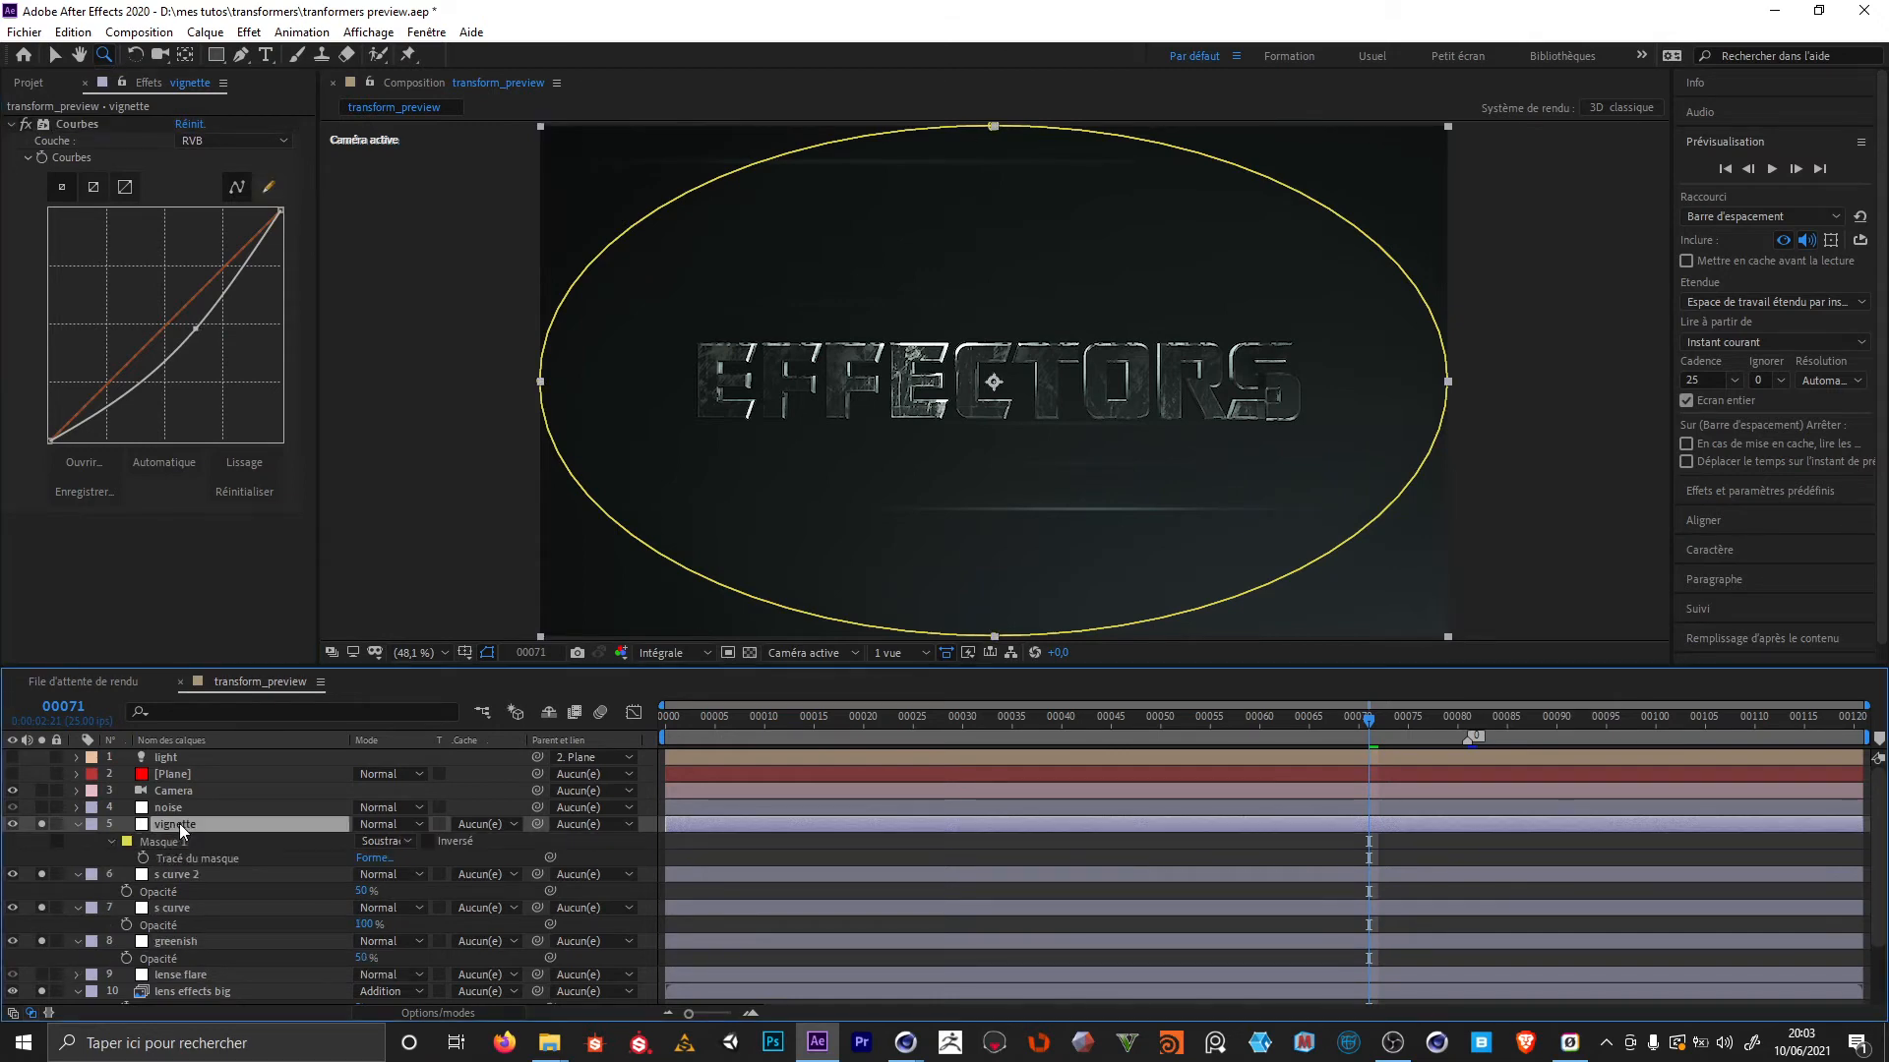
Try a second full-frame elliptical mask on the vignette layer, remove it, and view the feather of the original mask
left_click(215, 55)
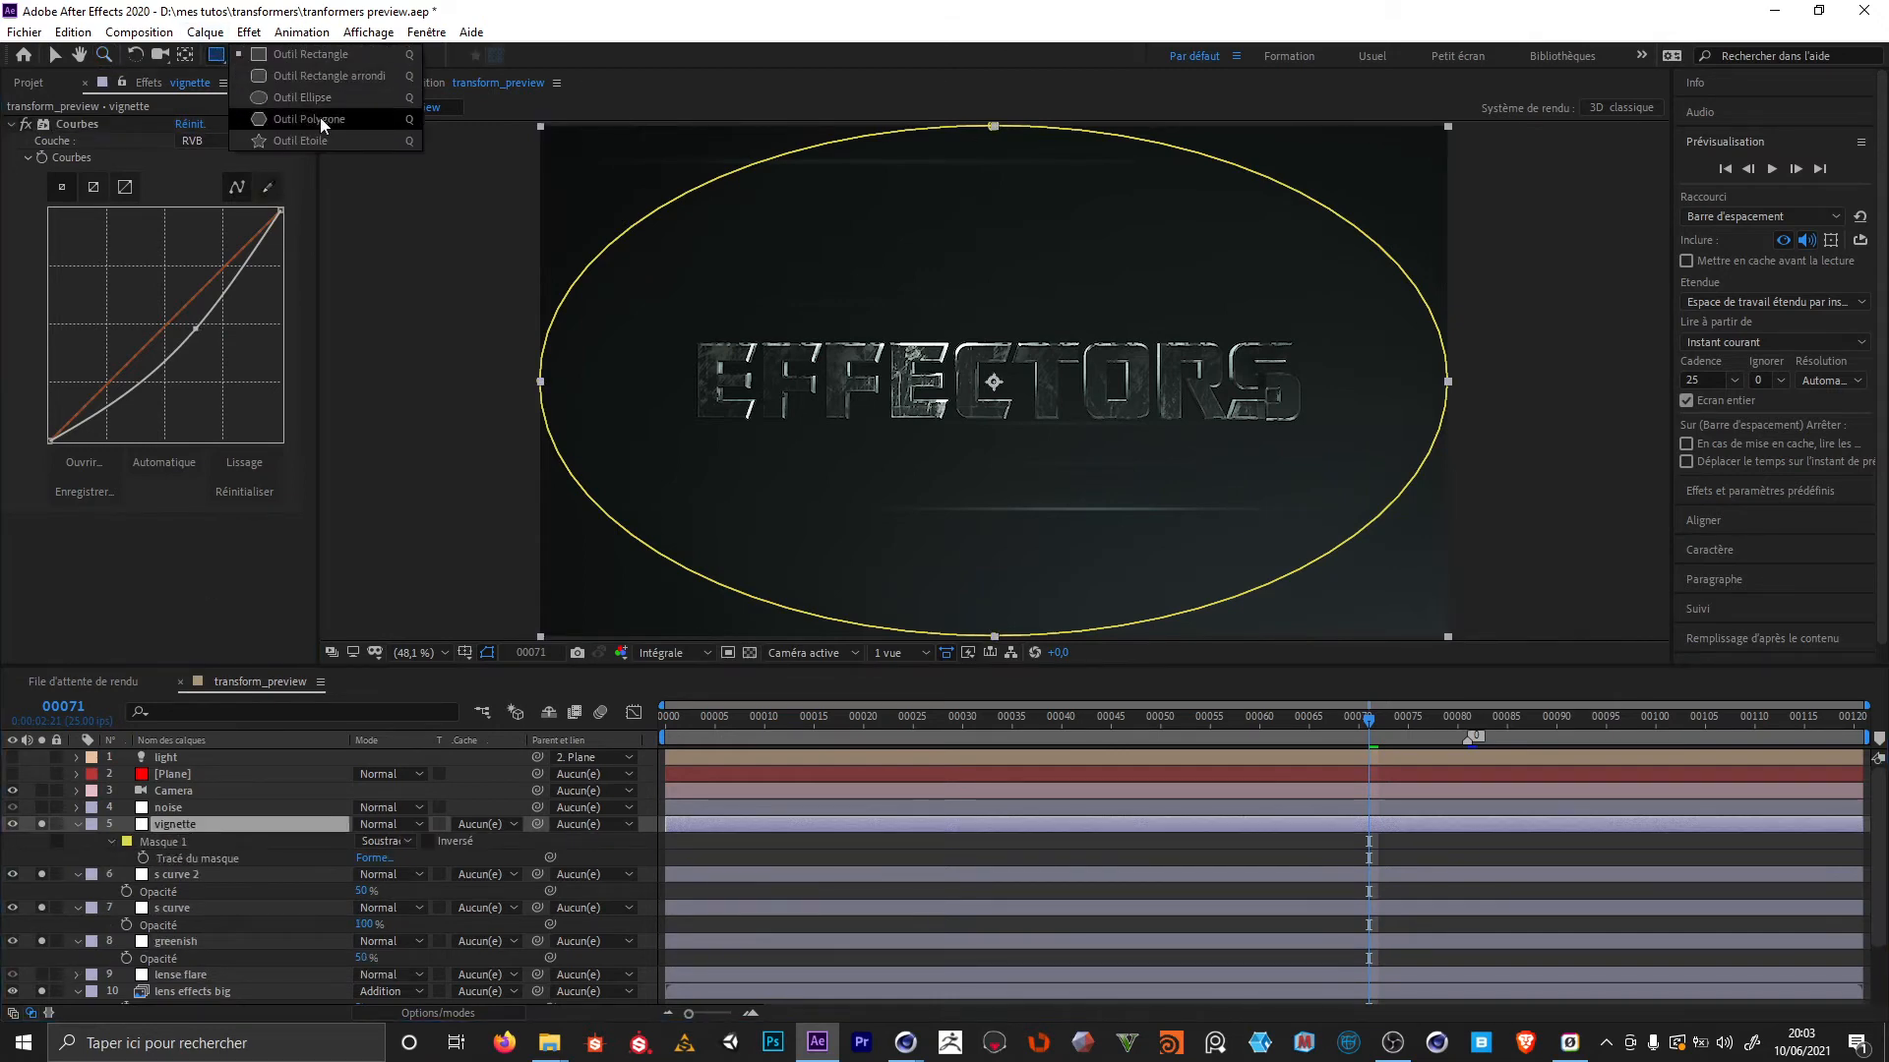
left_click(320, 96)
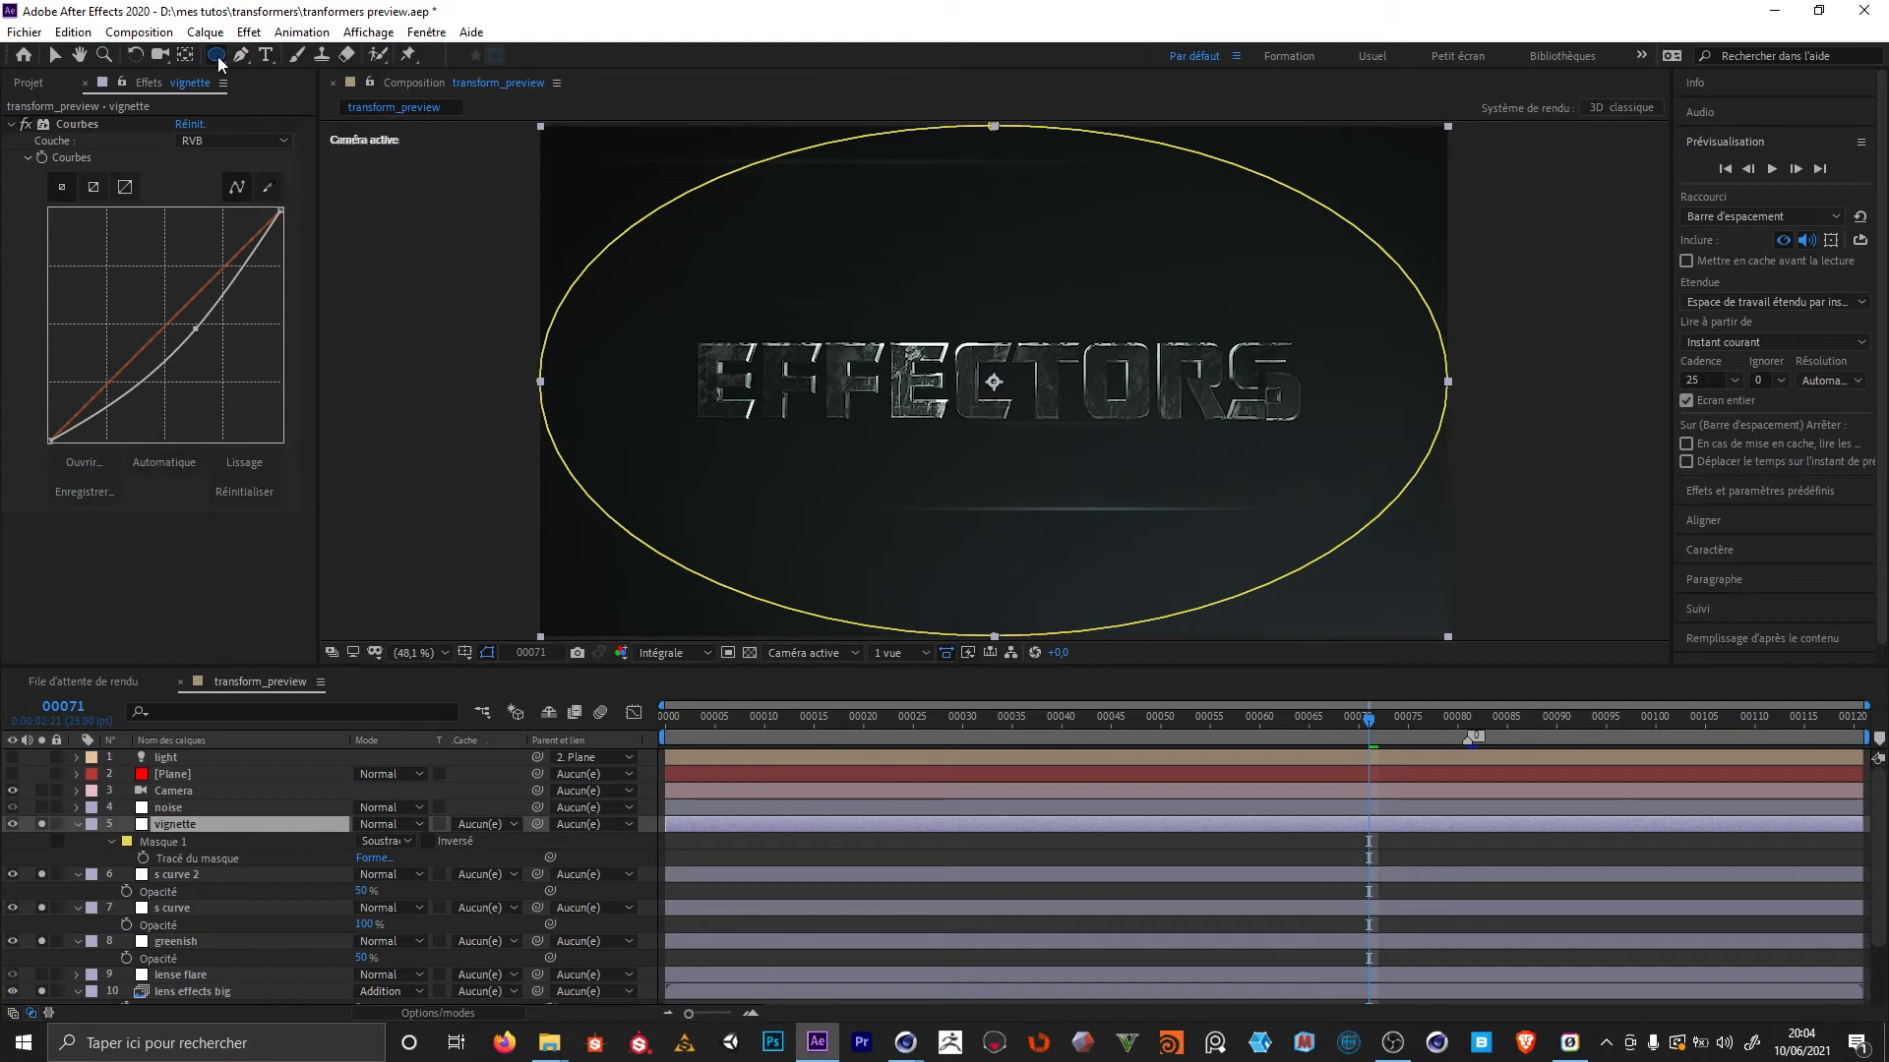
double_click(217, 55)
key("v")
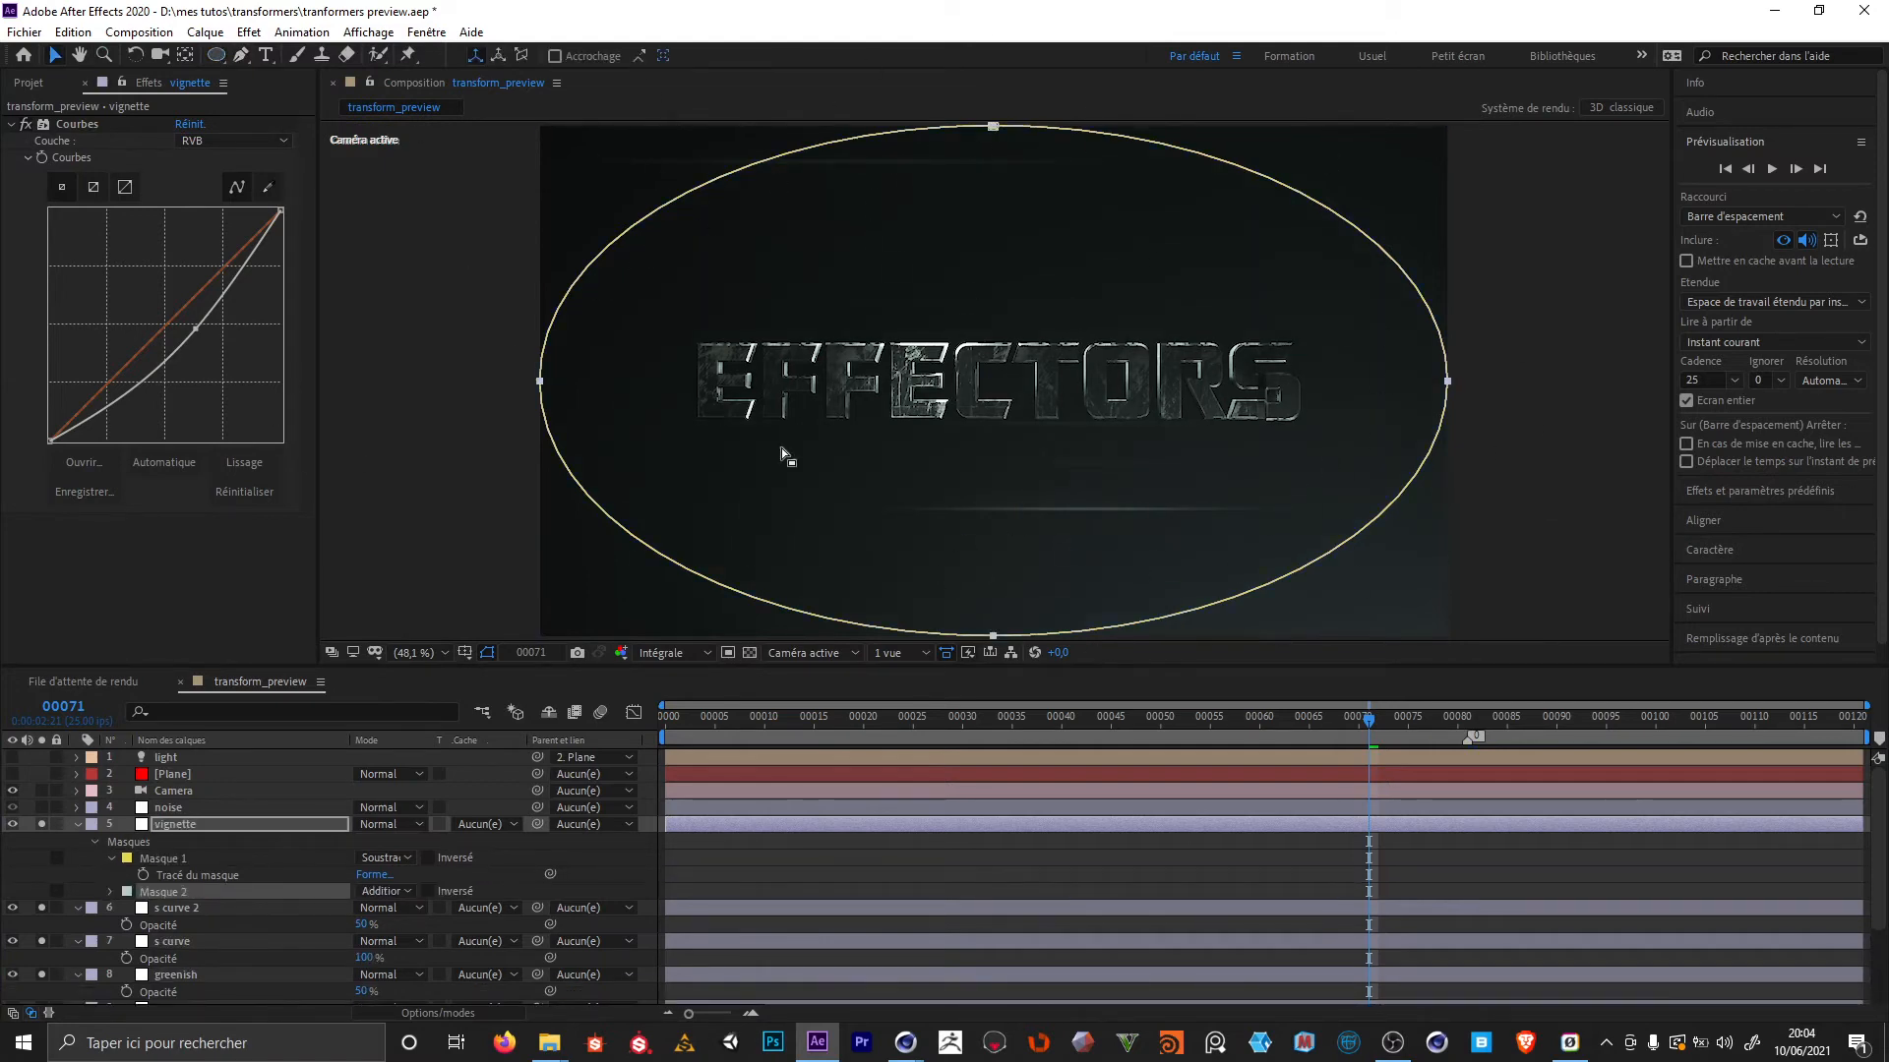
left_click(111, 858)
key("Delete")
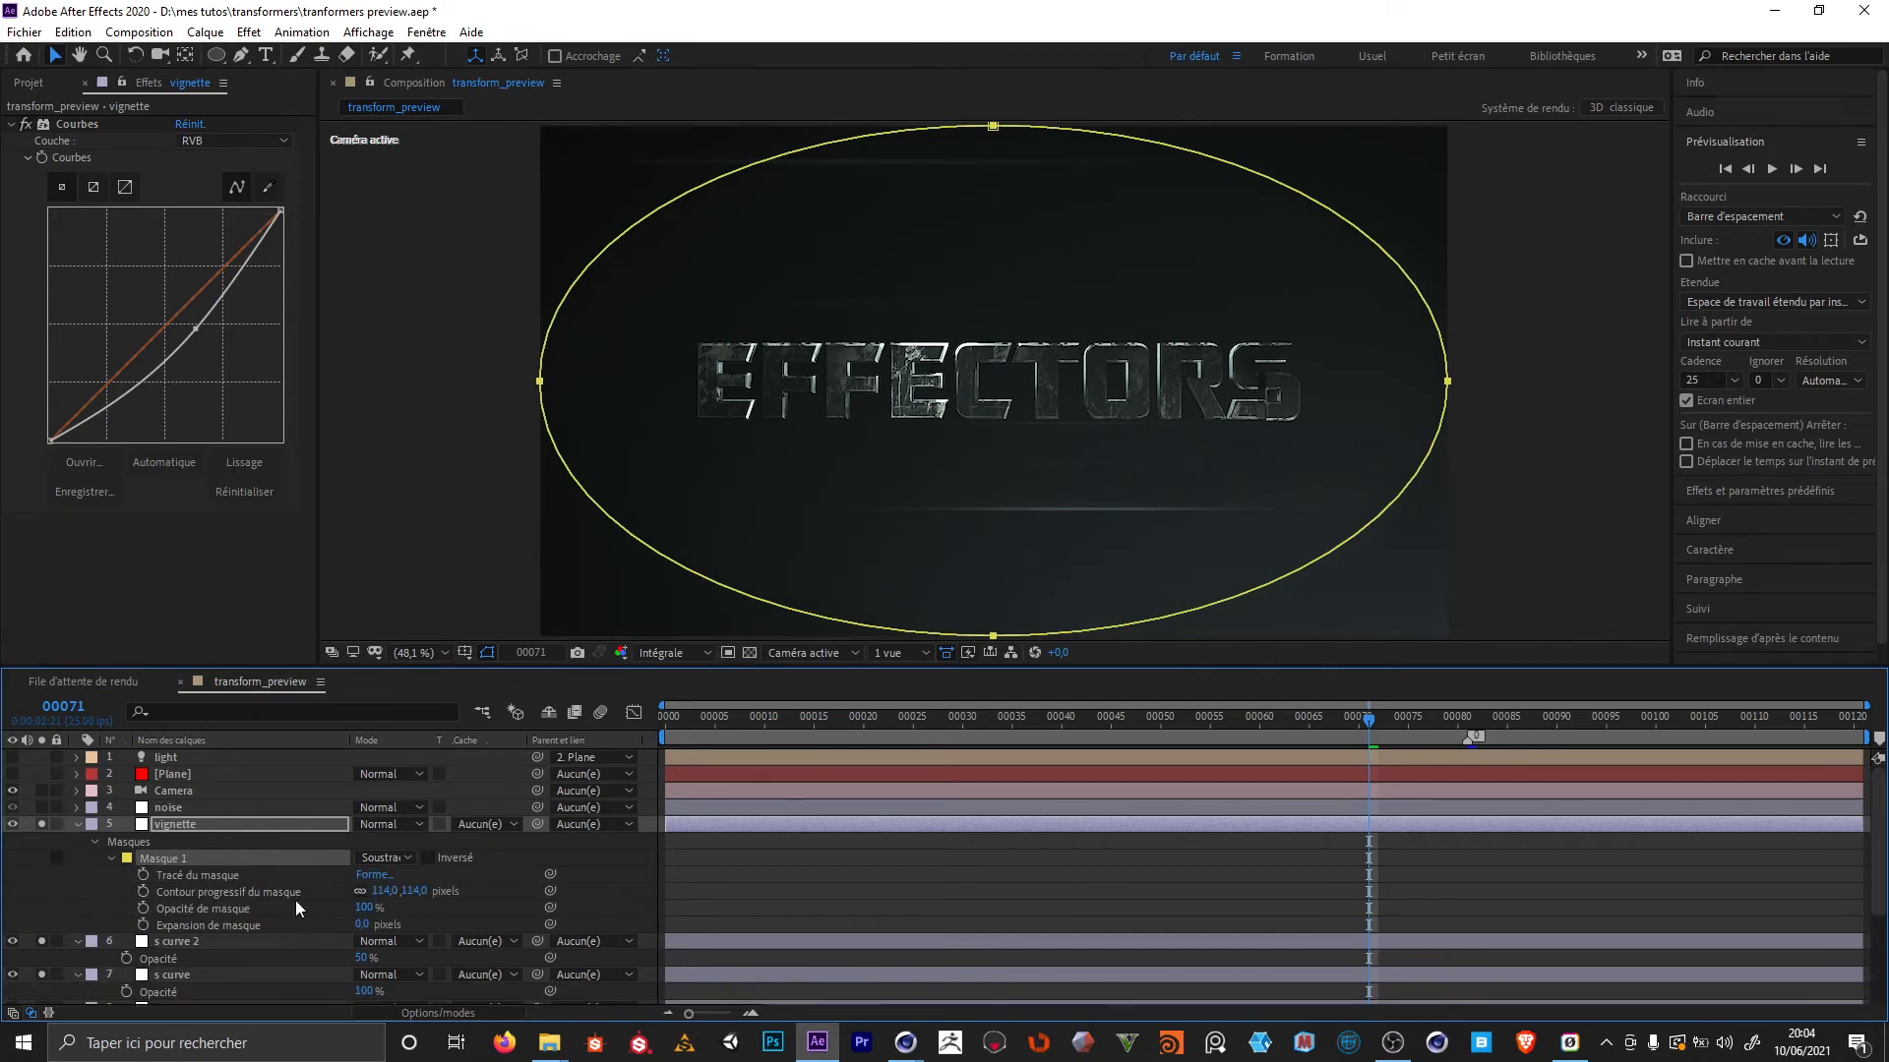
key("u")
Add the noise layer to the soloed layers and reveal its opacity, checking the grain on the enlarged lettering
left_click(168, 807)
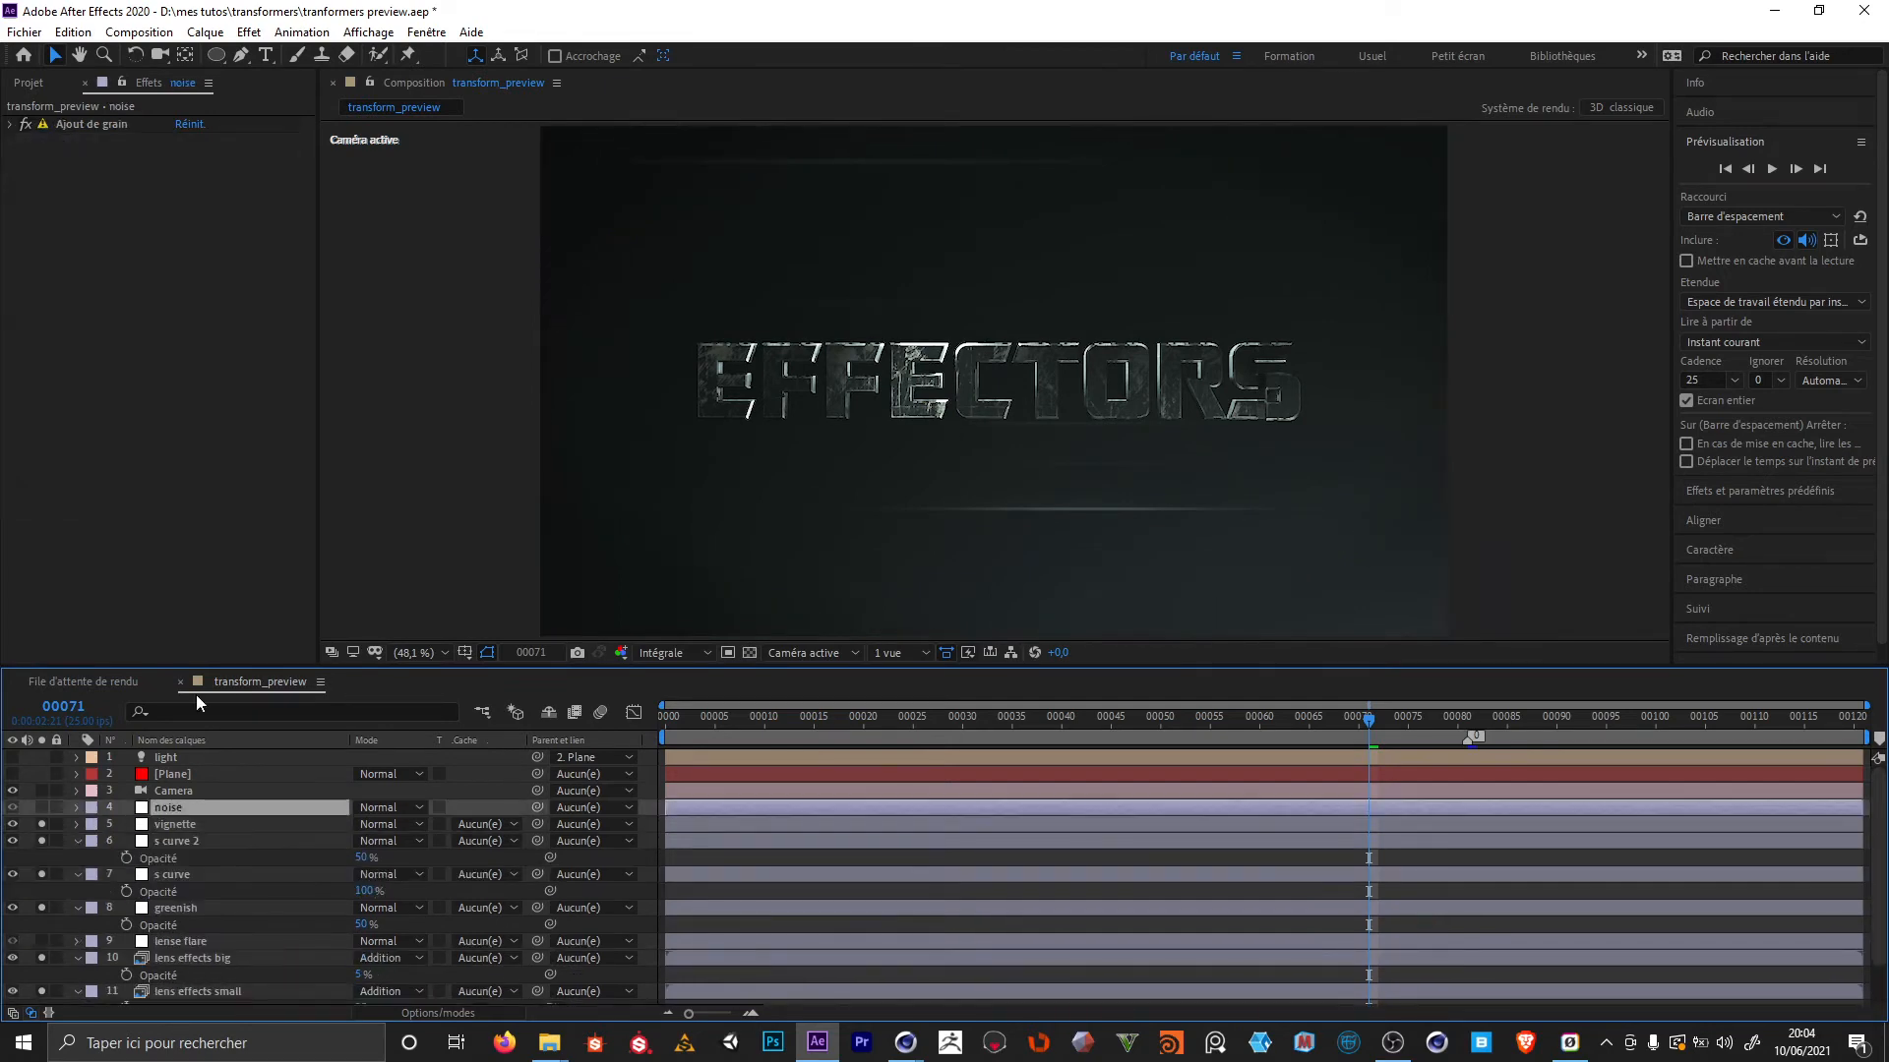
key("z")
left_click(872, 350)
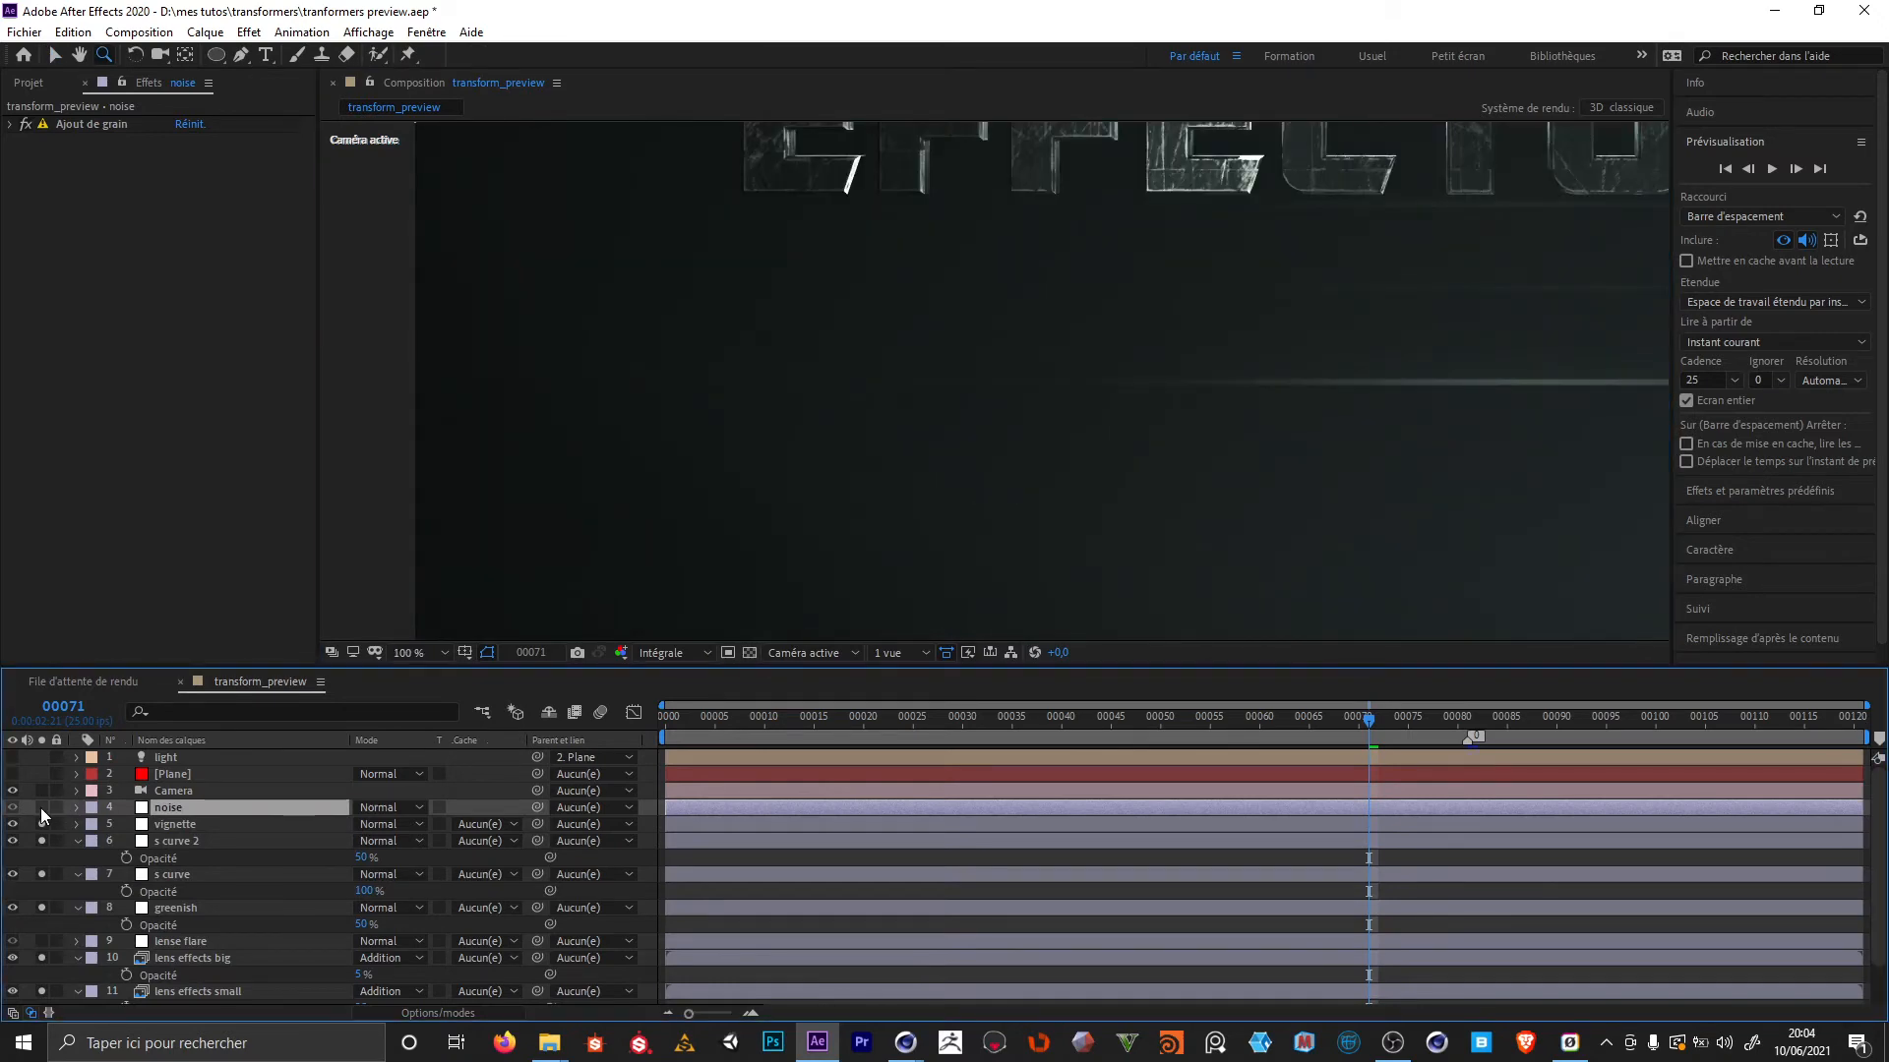
left_click(42, 807)
key("t")
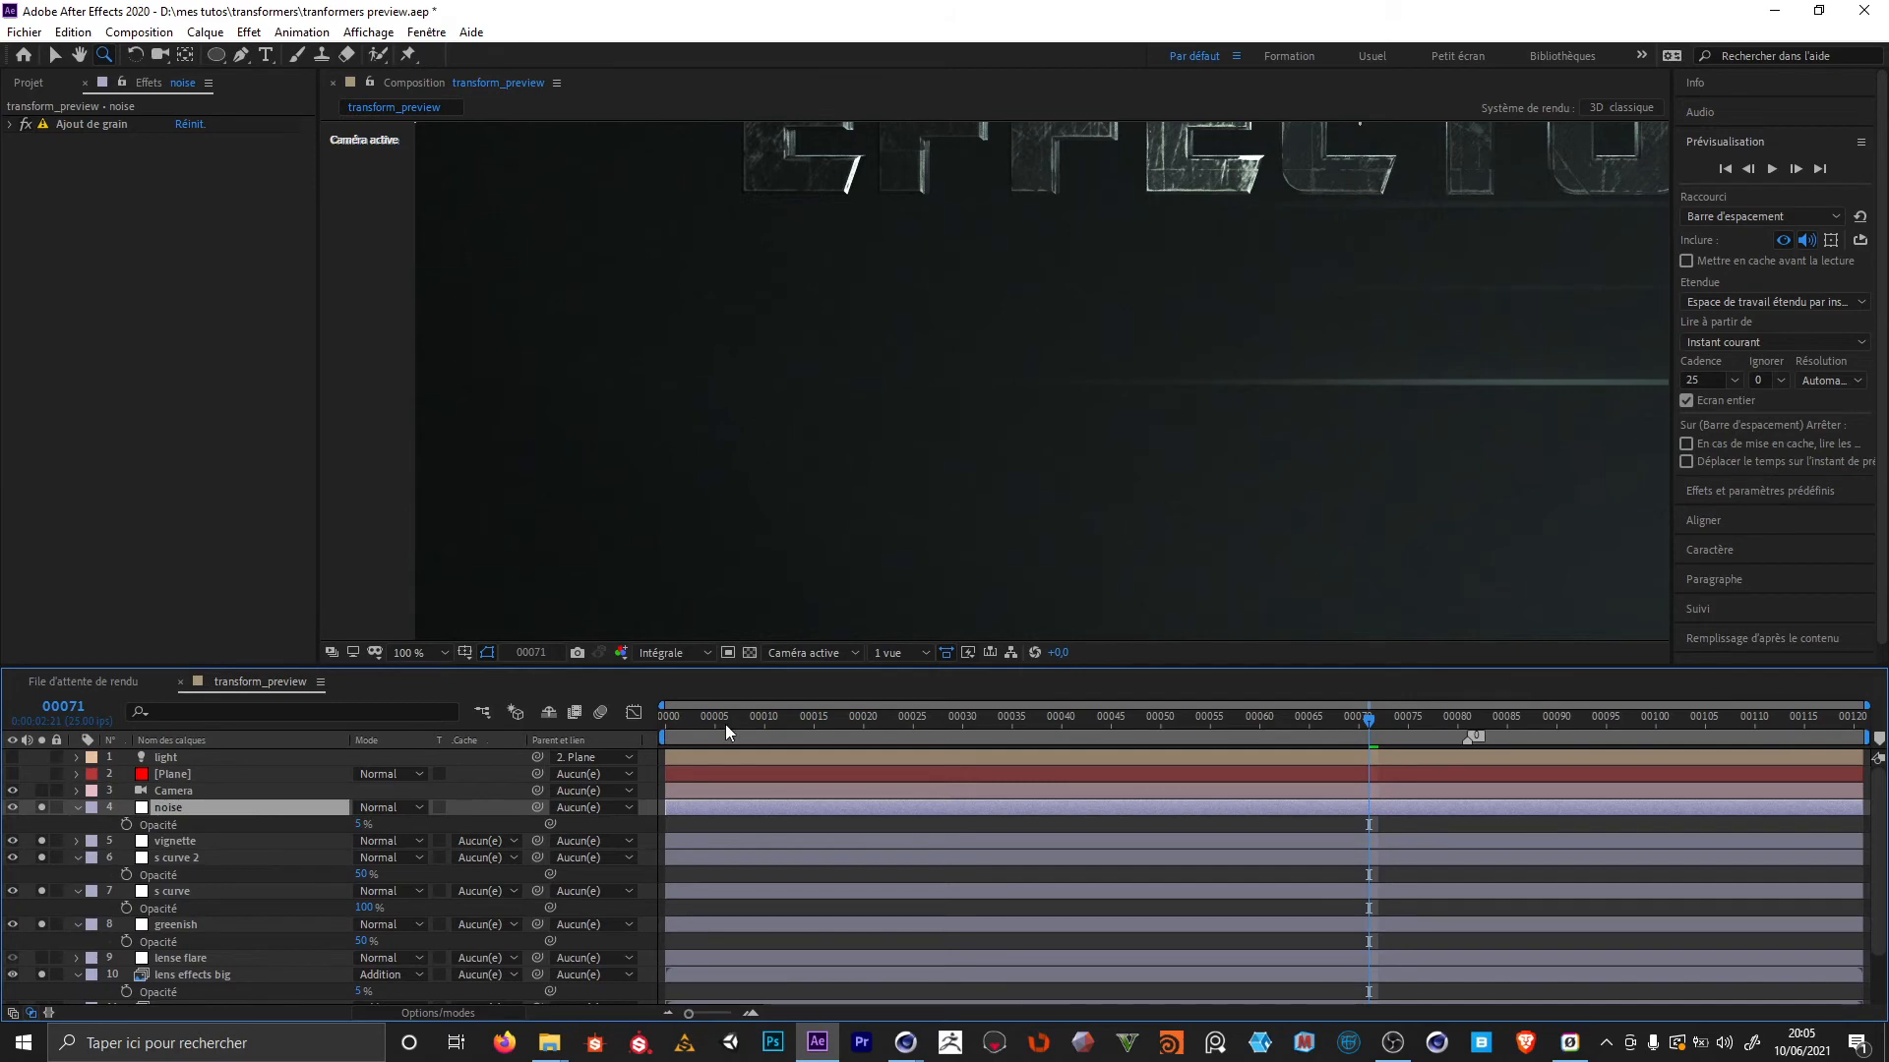
Inspect the noise layer's Add Grain settings, and collapse all expanded layer properties in the timeline
left_click(10, 124)
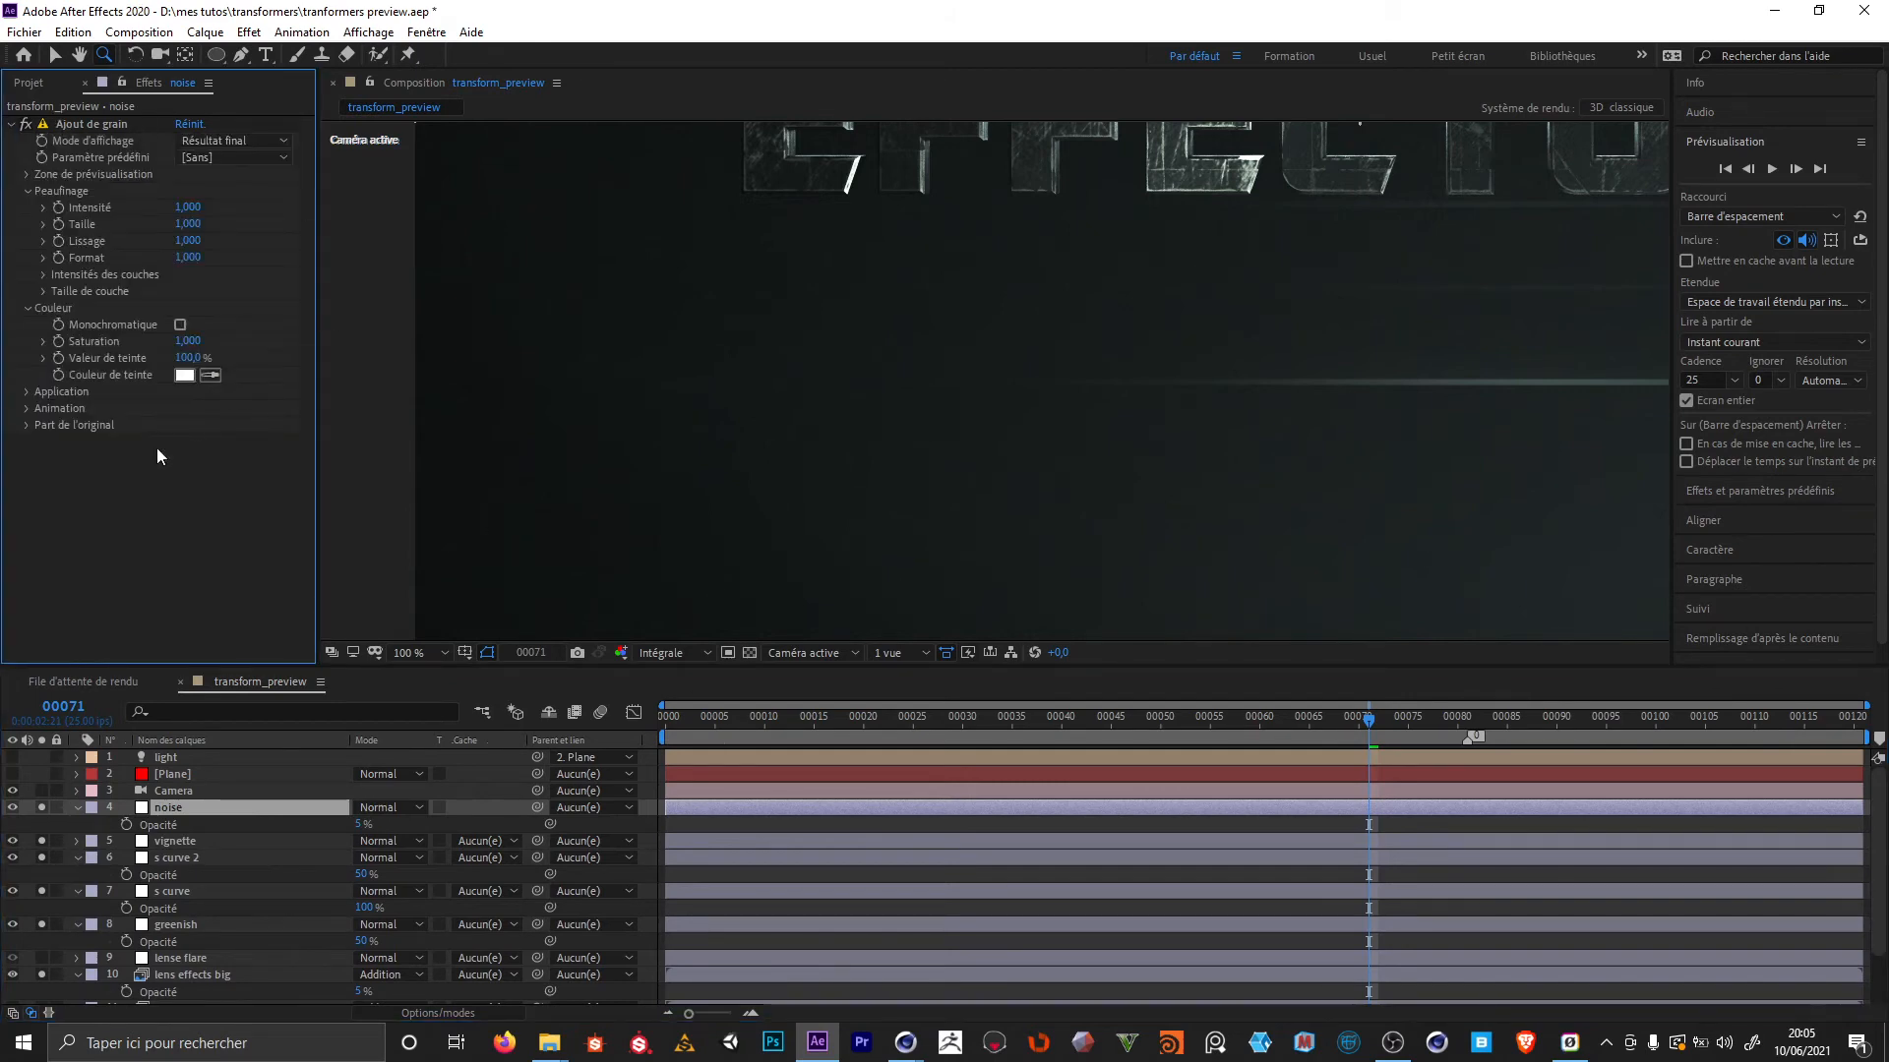
left_click(13, 123)
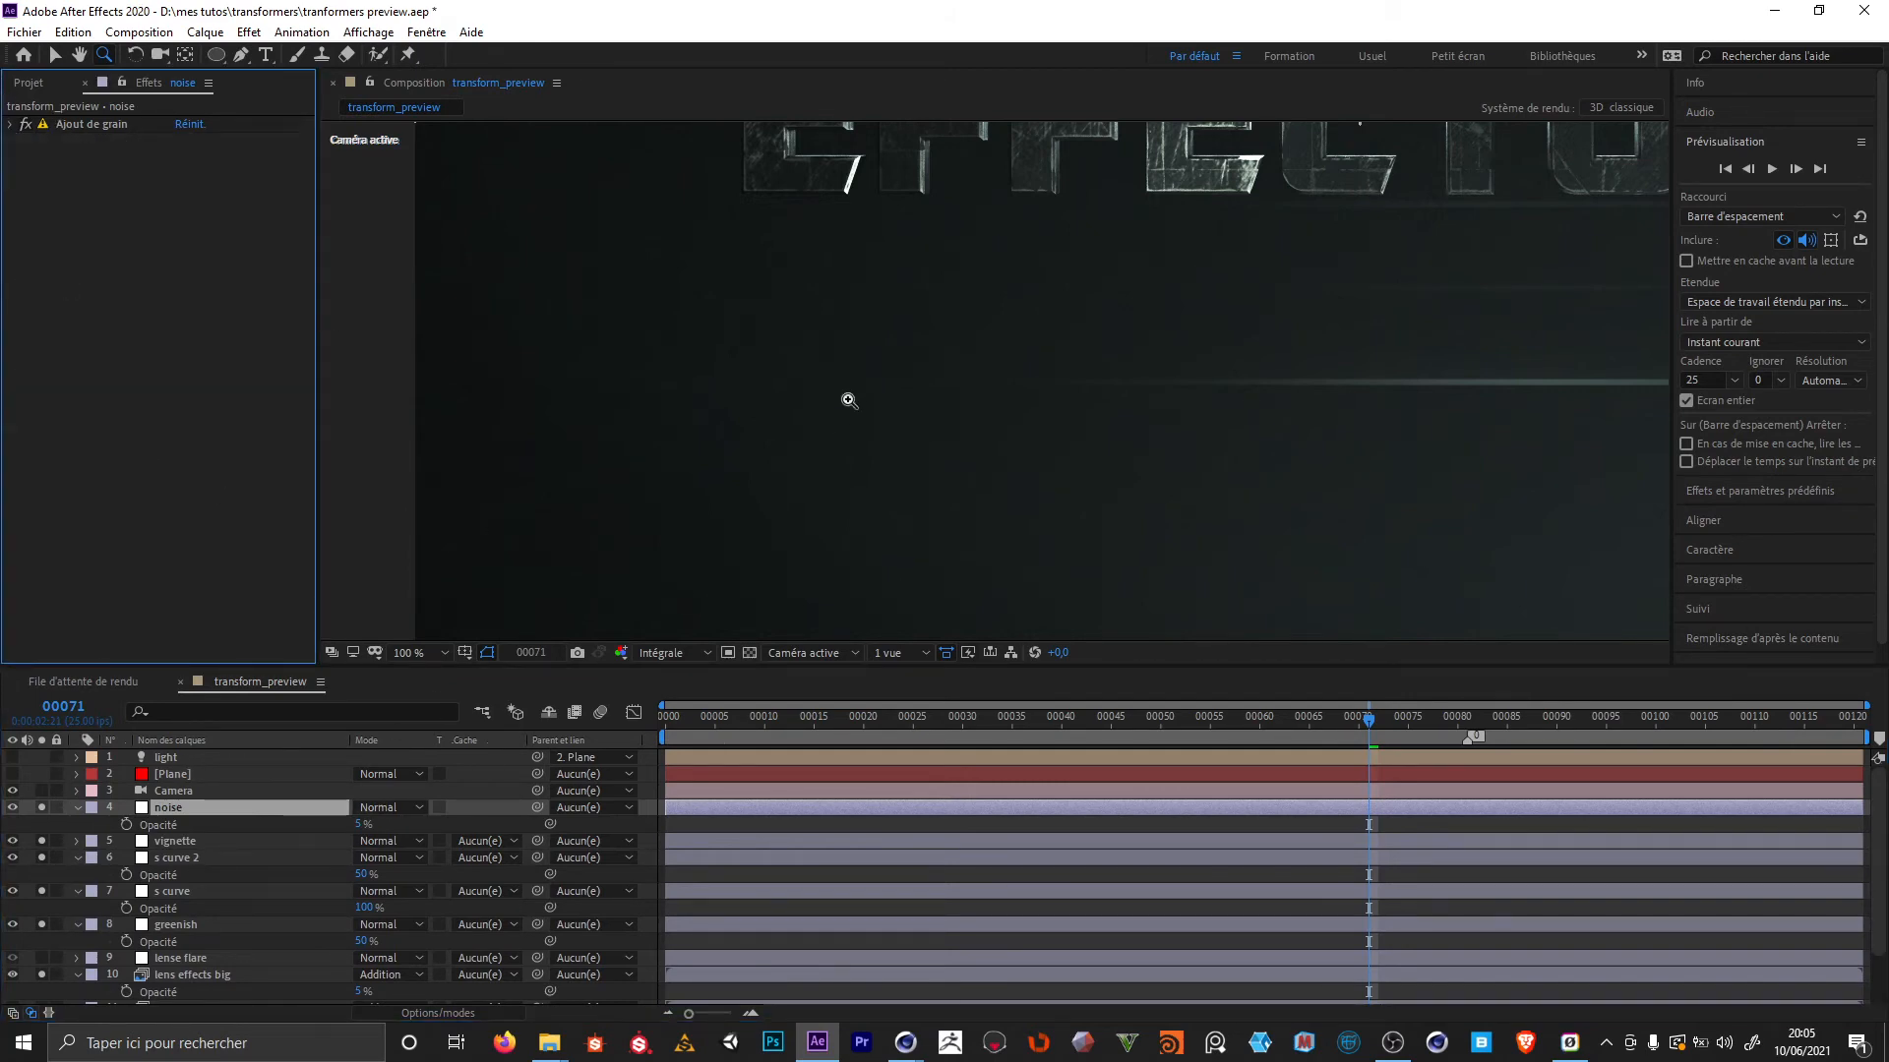
left_click(763, 410, "alt")
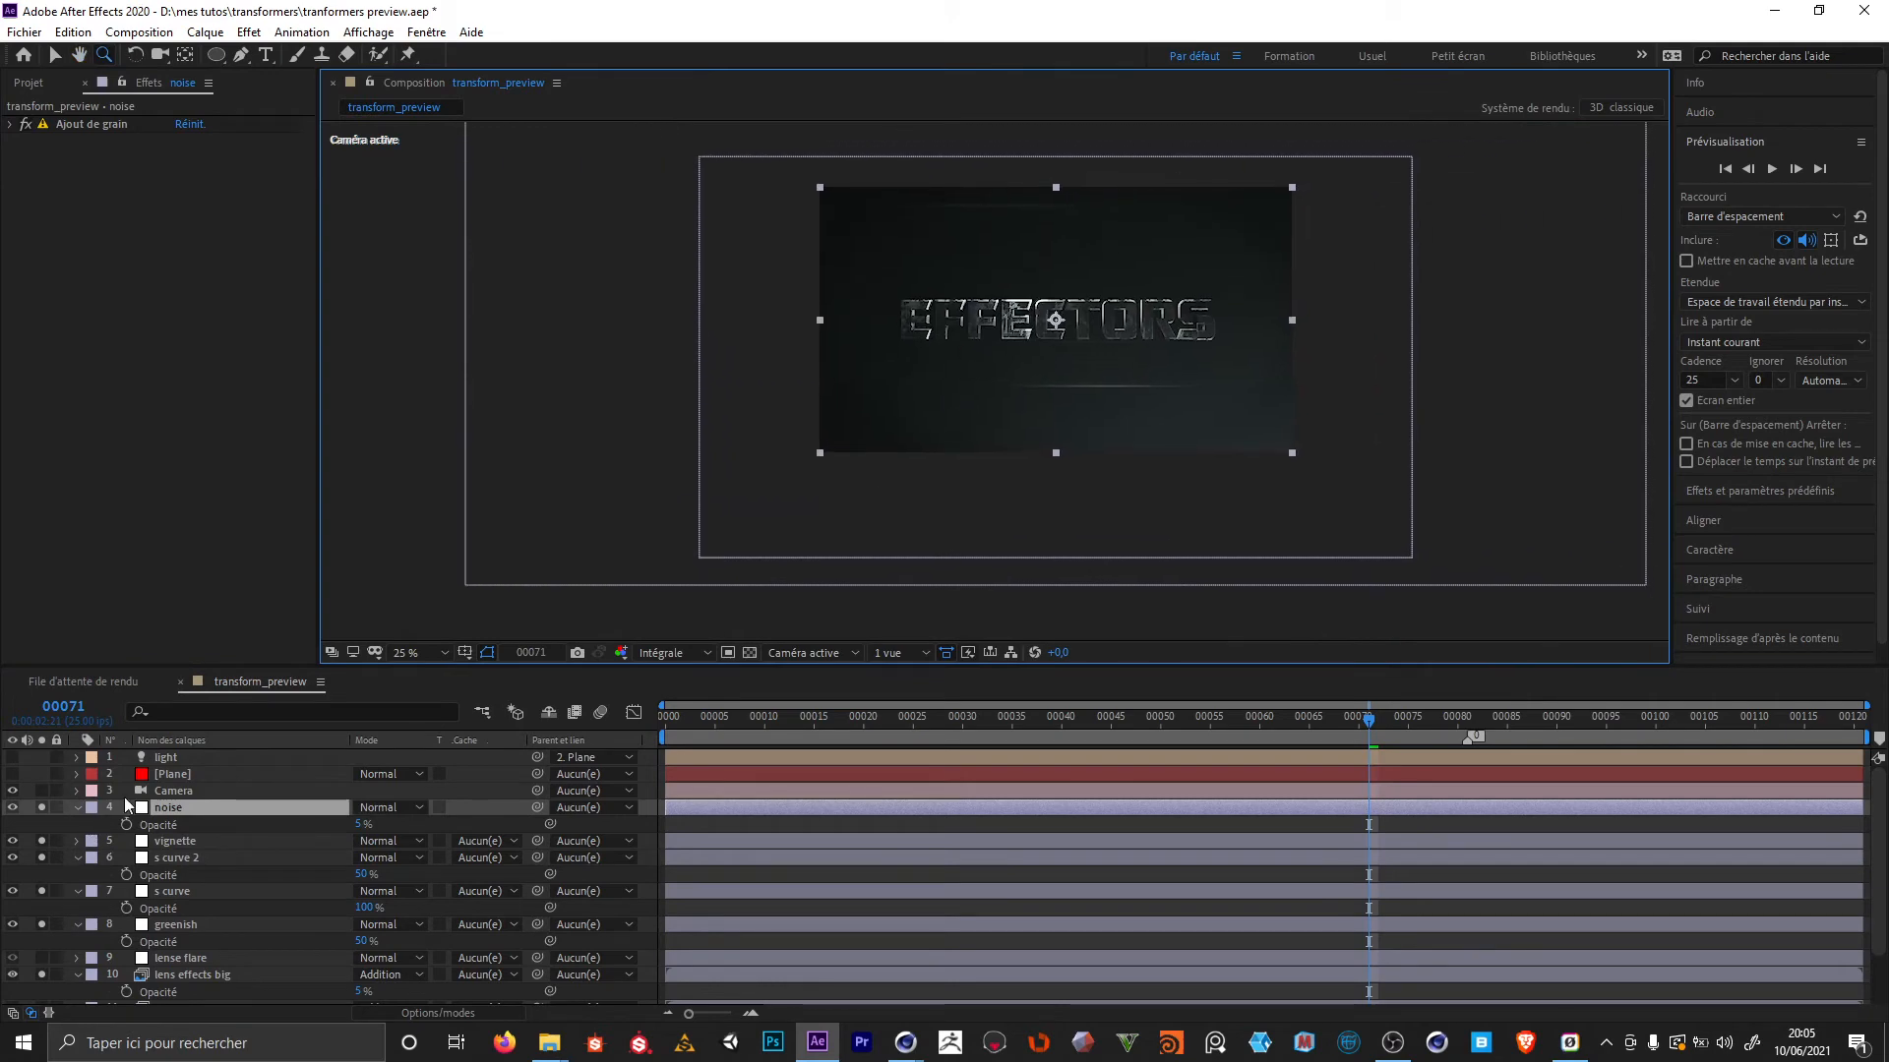
left_click_drag(78, 808, 79, 984)
left_click(136, 987)
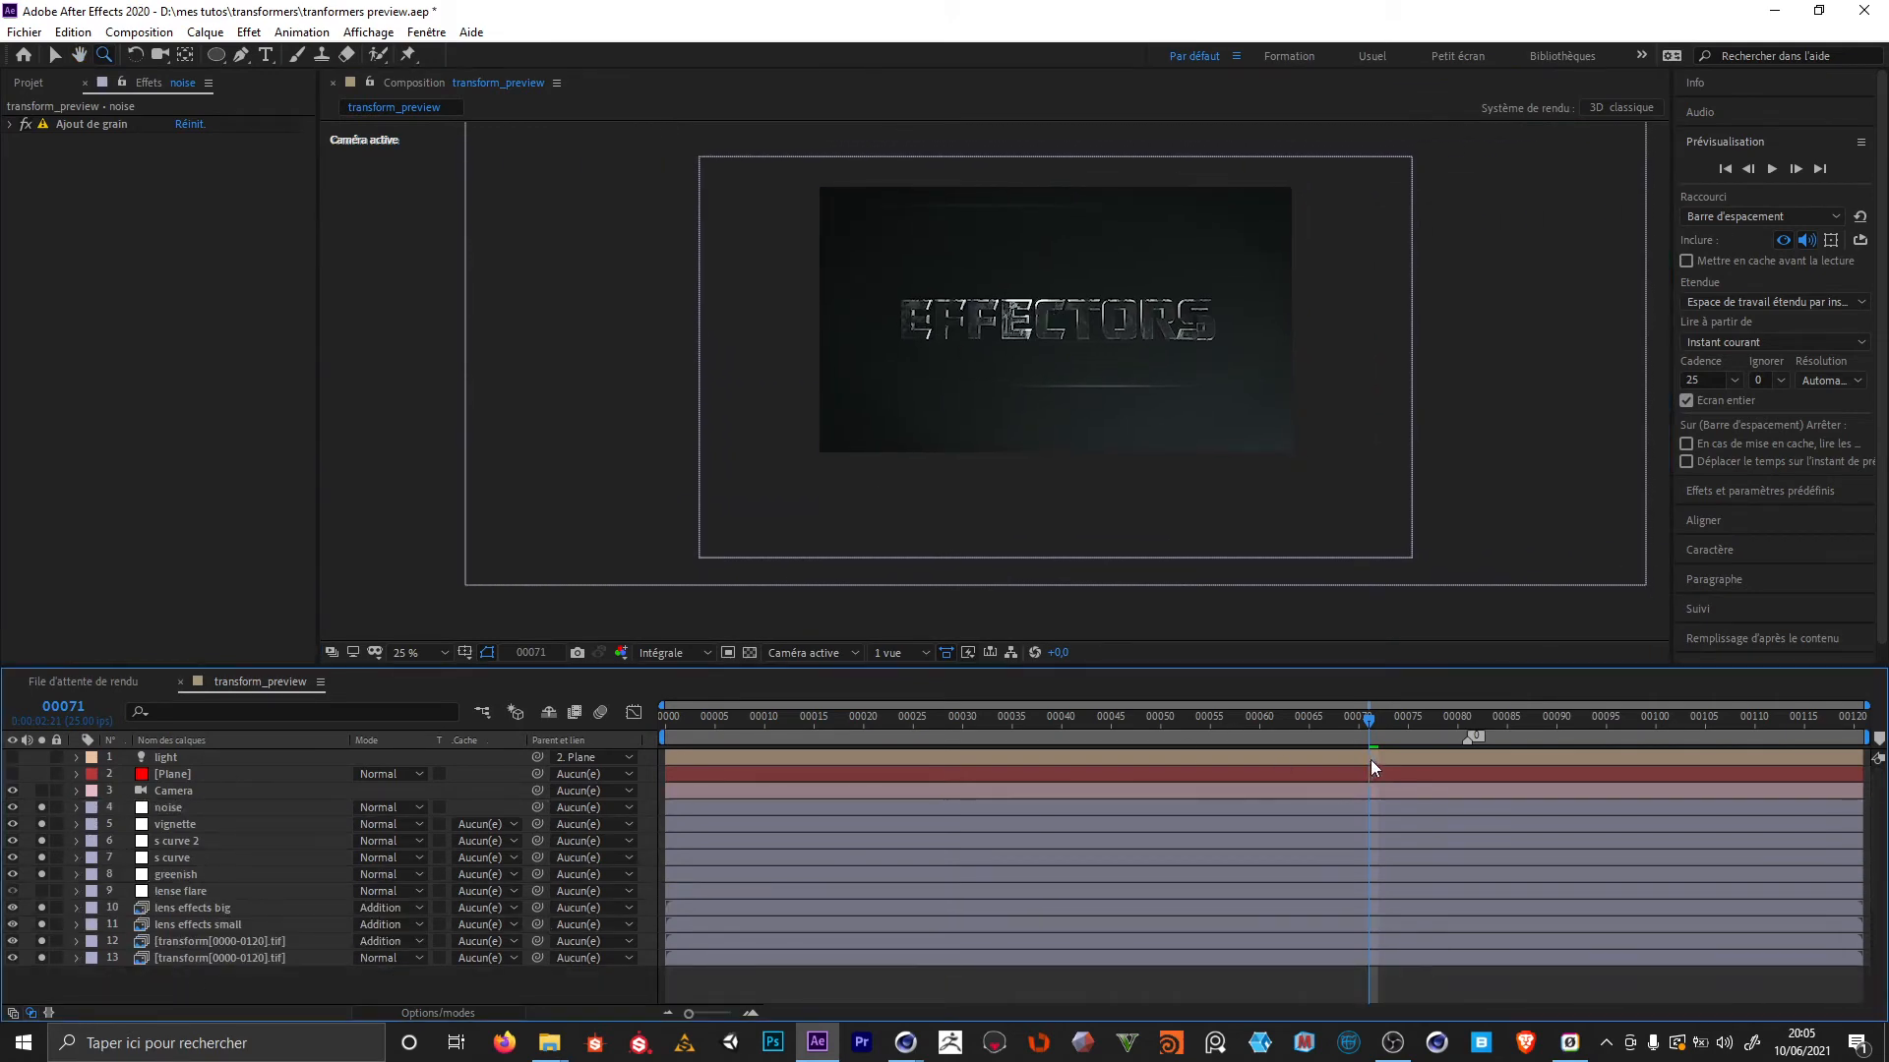
Unsolo all layers, enable the light layer, and display the lense flare layer's Light Factory settings at frame 76
left_click(1209, 725)
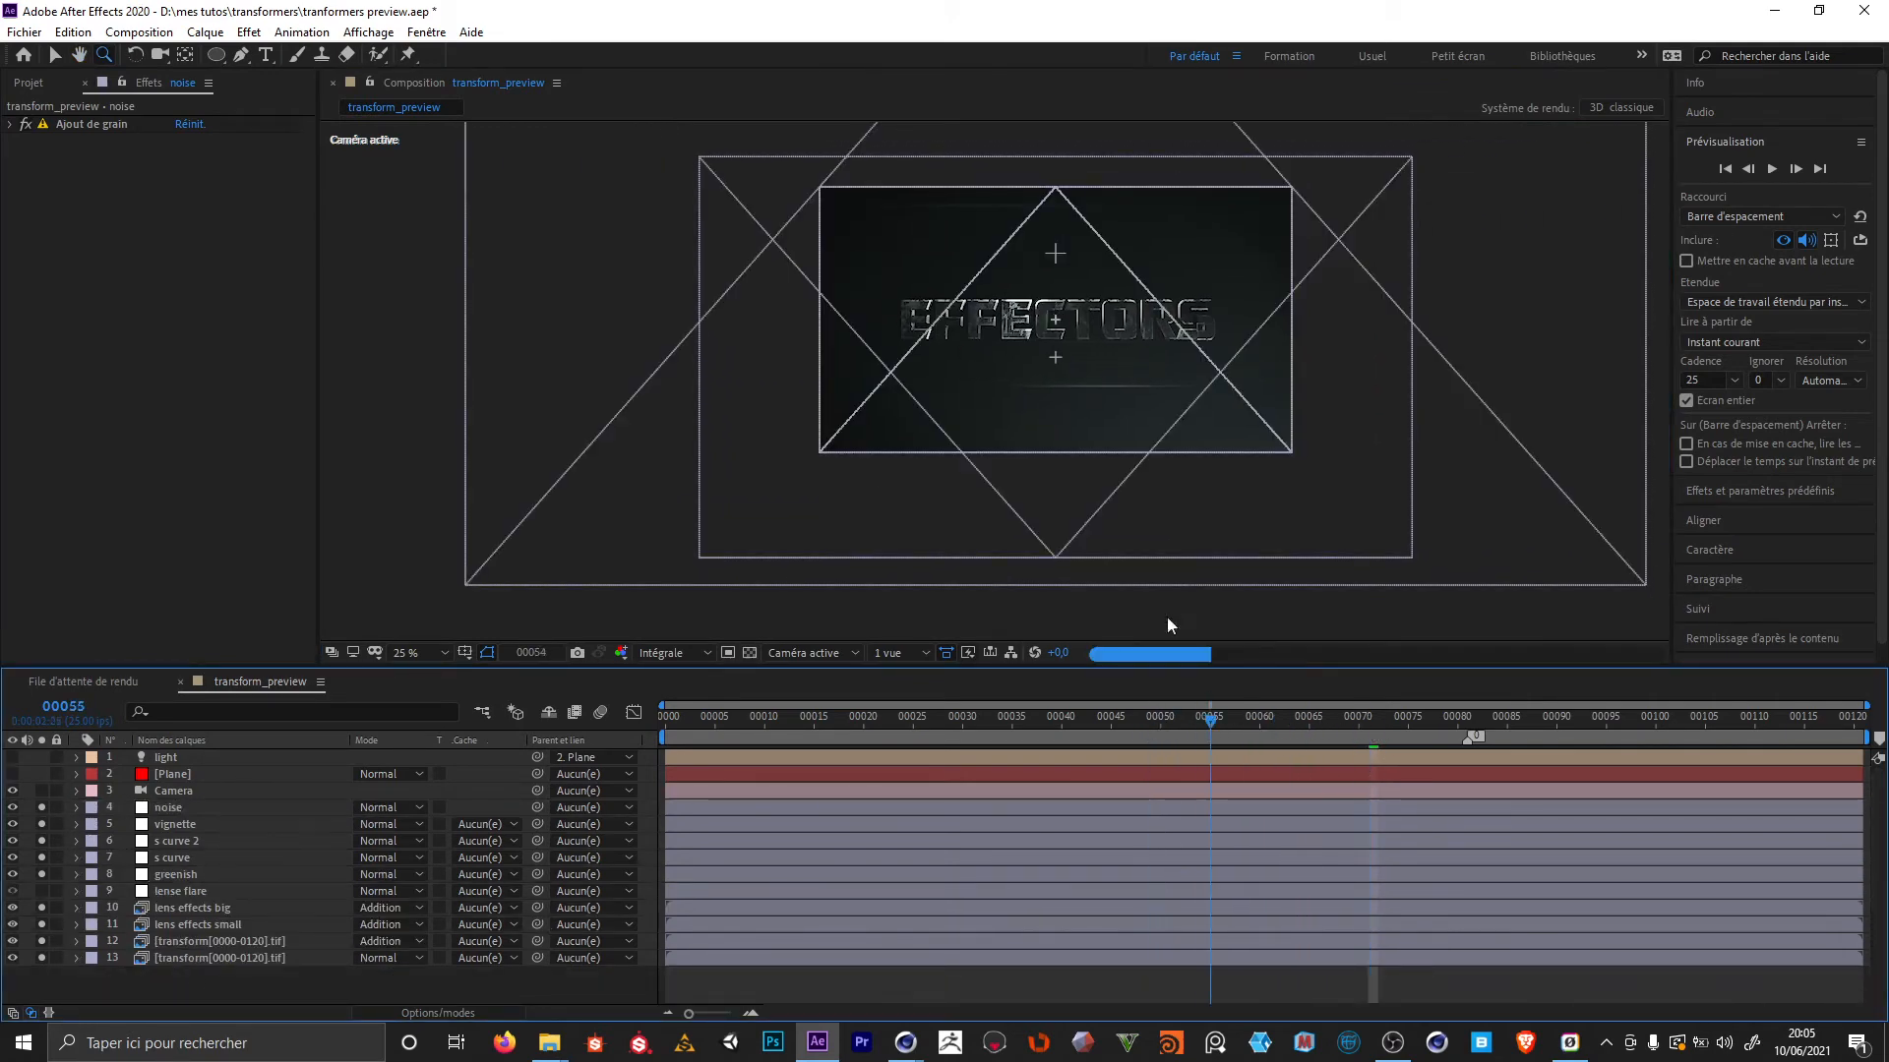
left_click(27, 807)
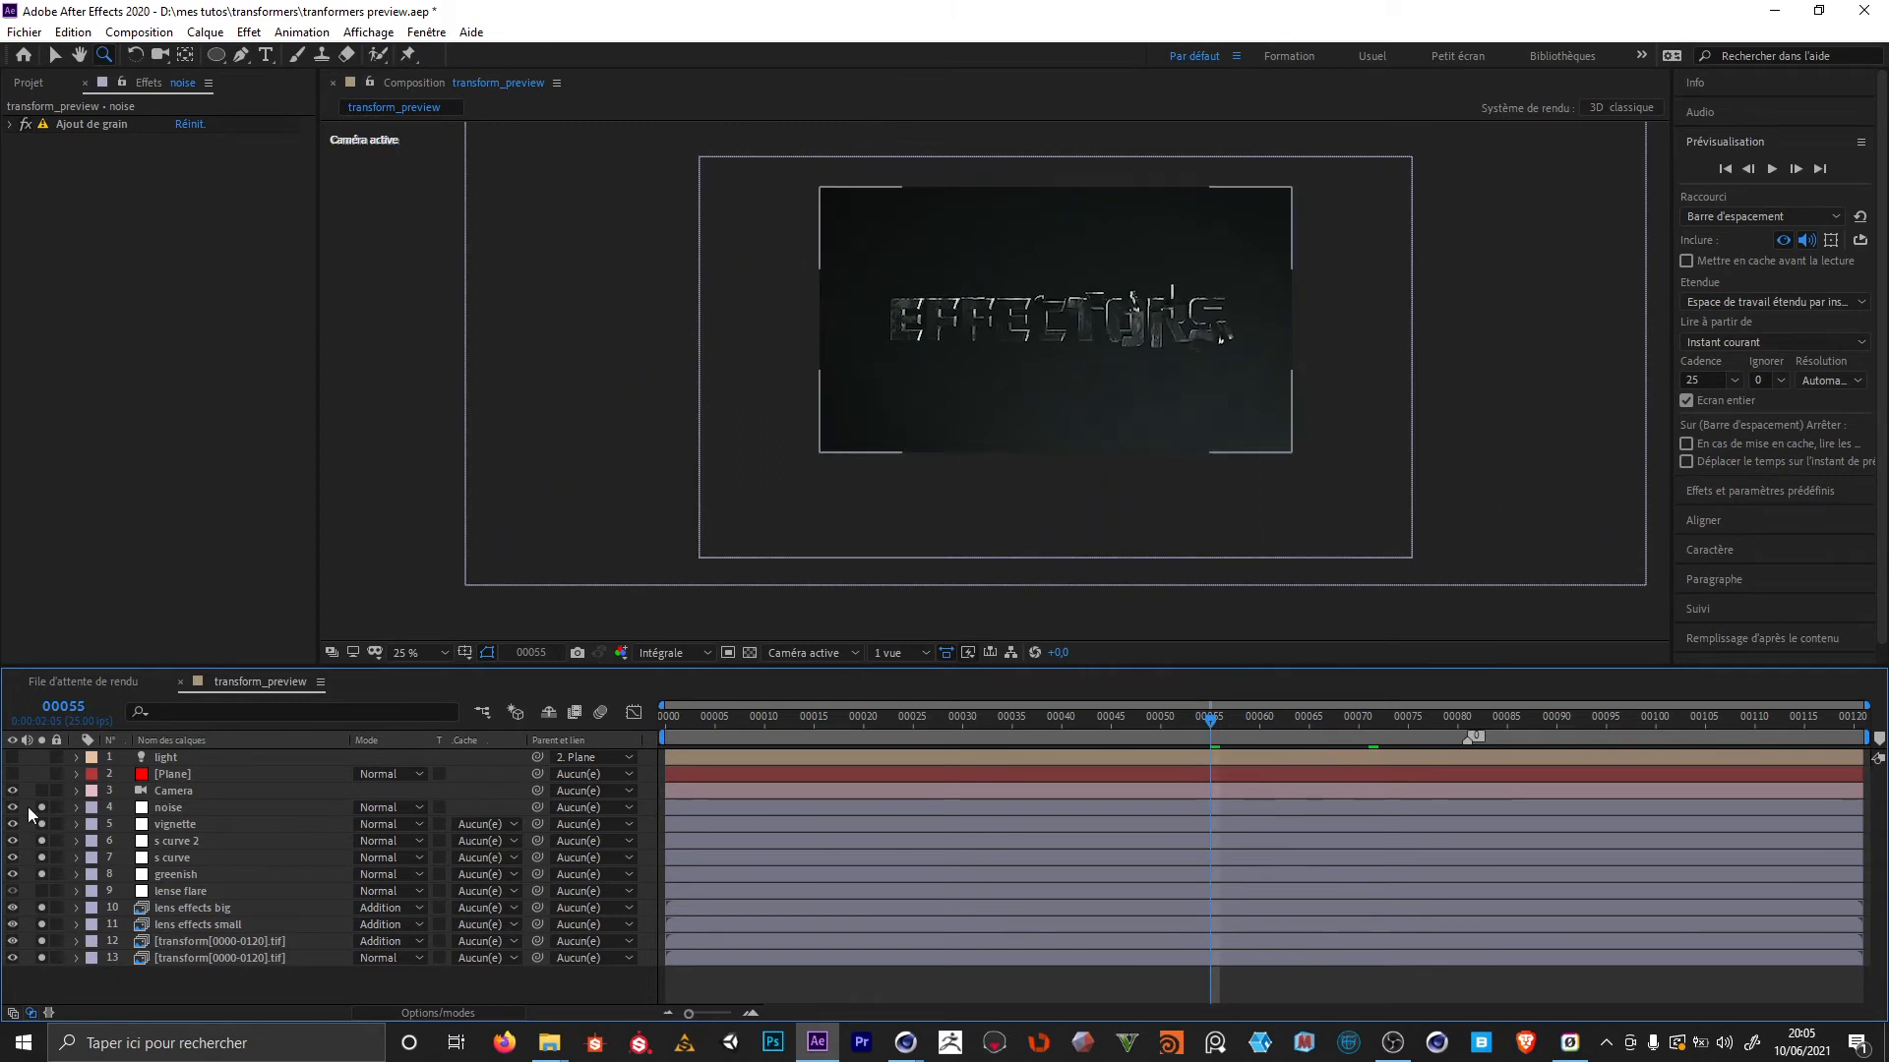
key("space")
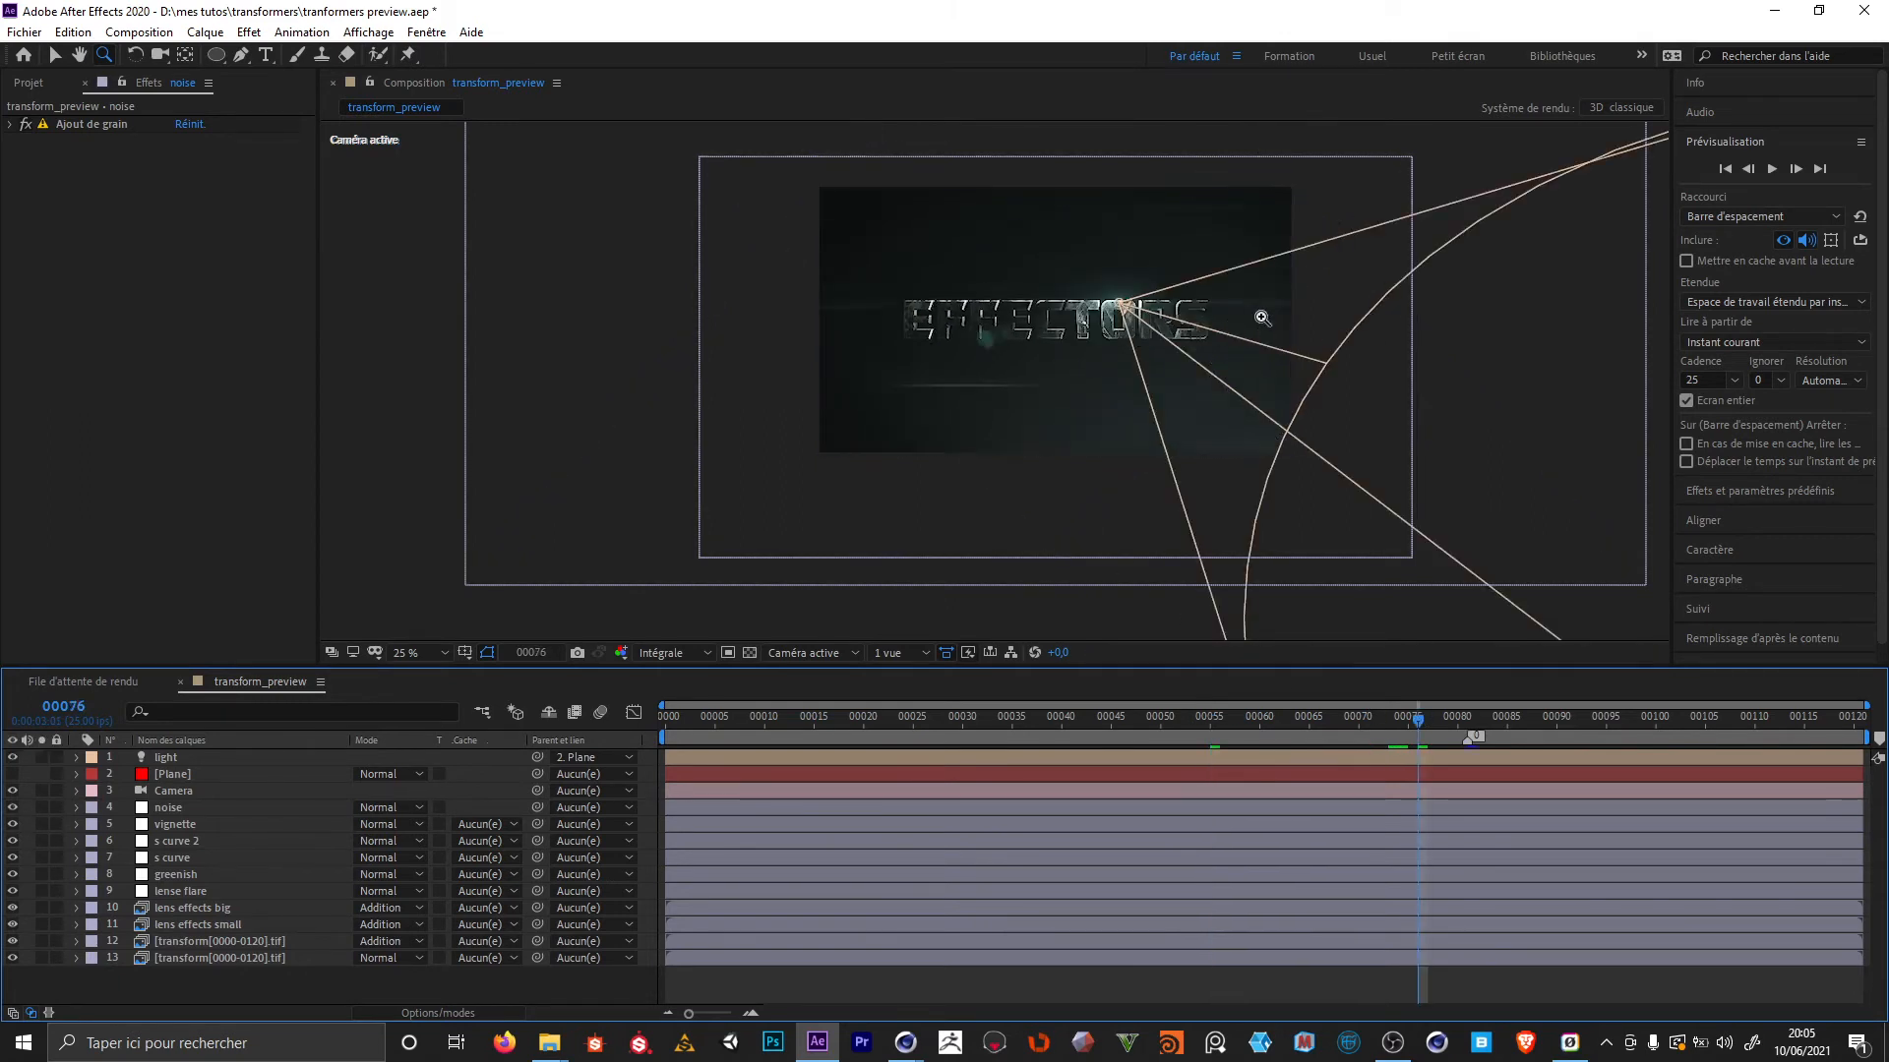
left_click(161, 891)
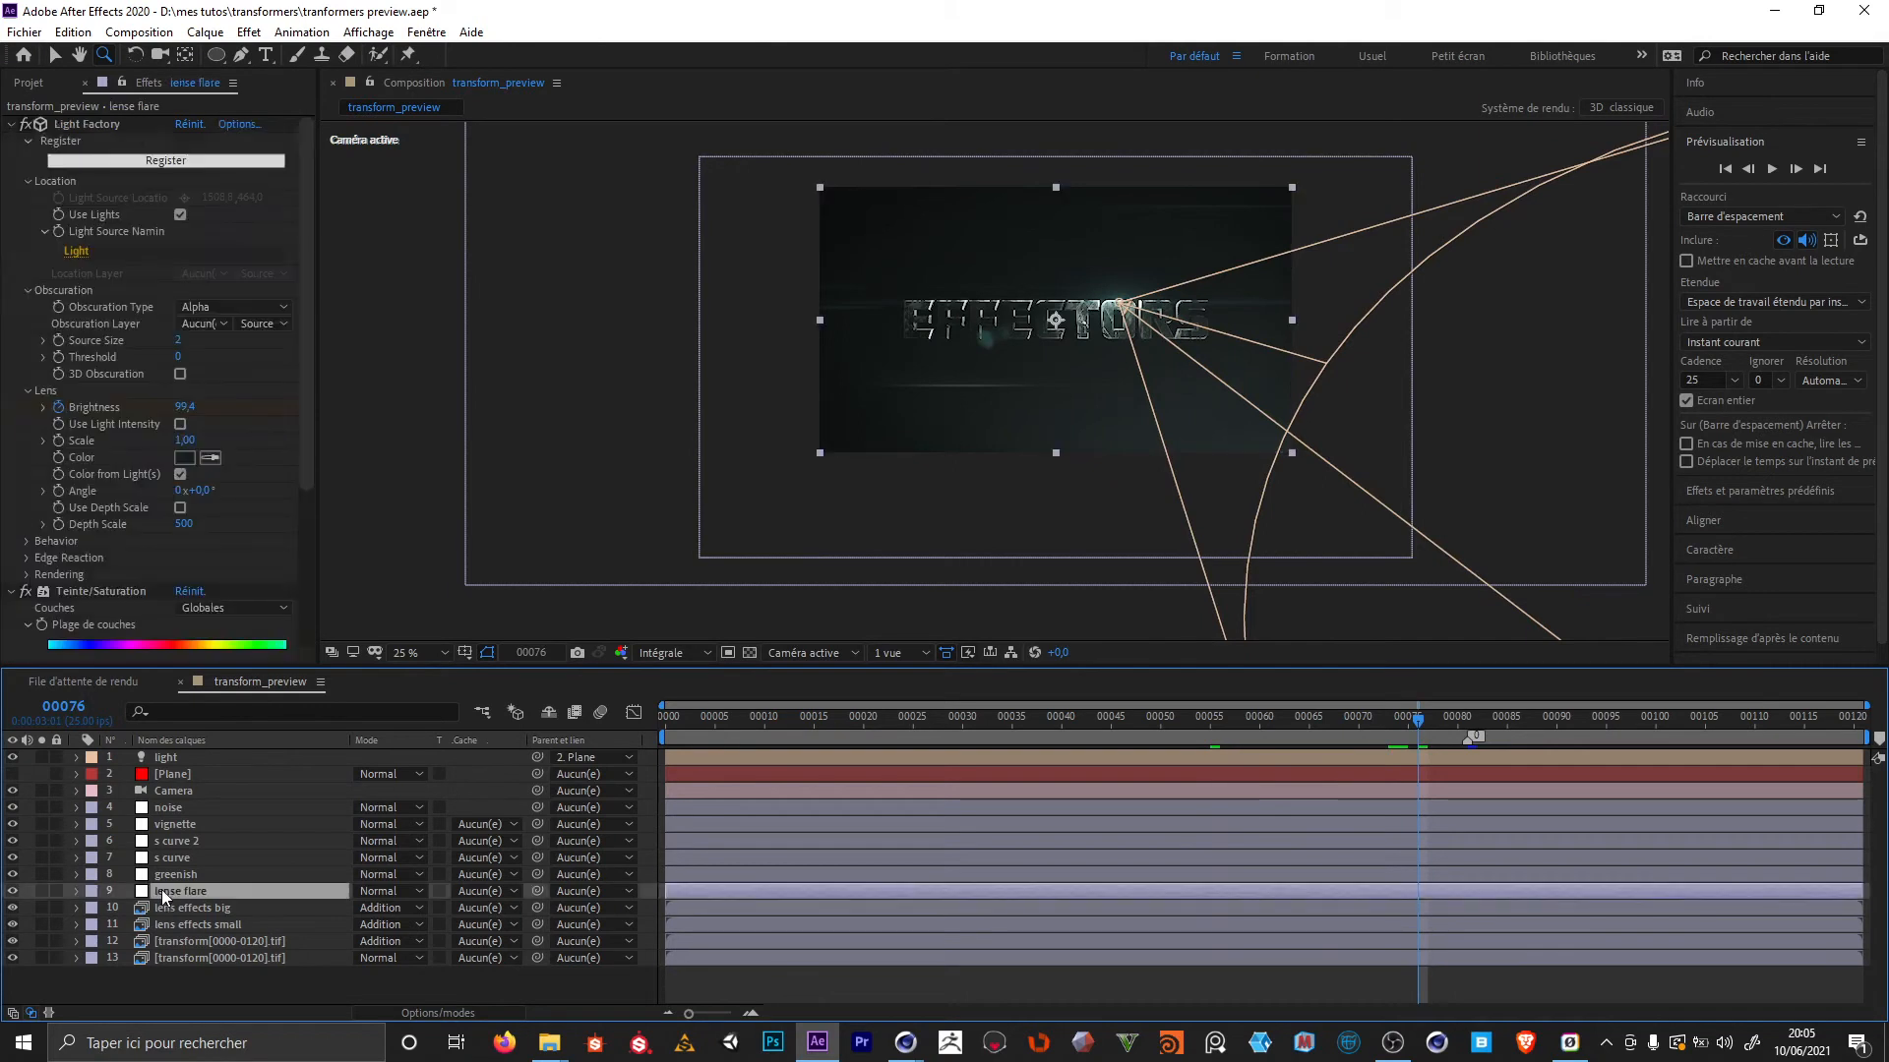
Select the Plane layer, switch to Cinema 4D, and locate its counterpart, the ref plane in the highlight group
left_click(178, 775)
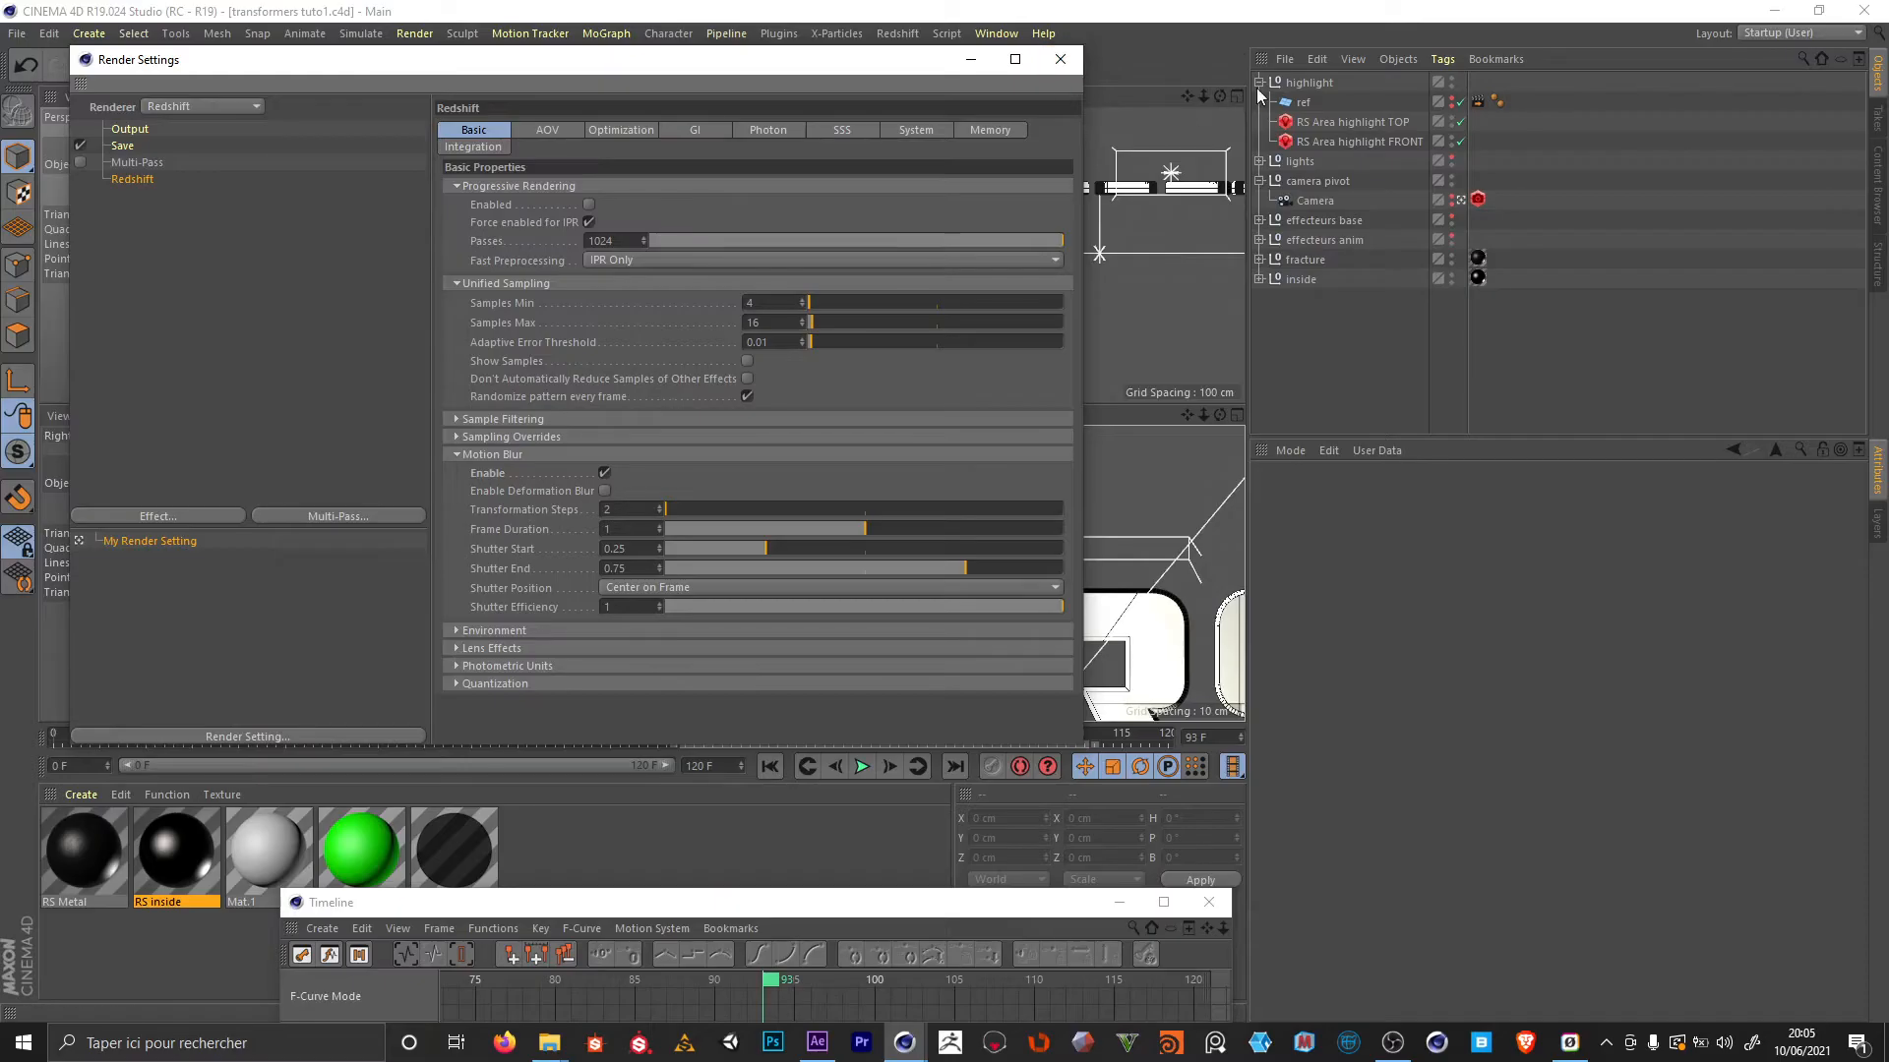
left_click(1301, 102)
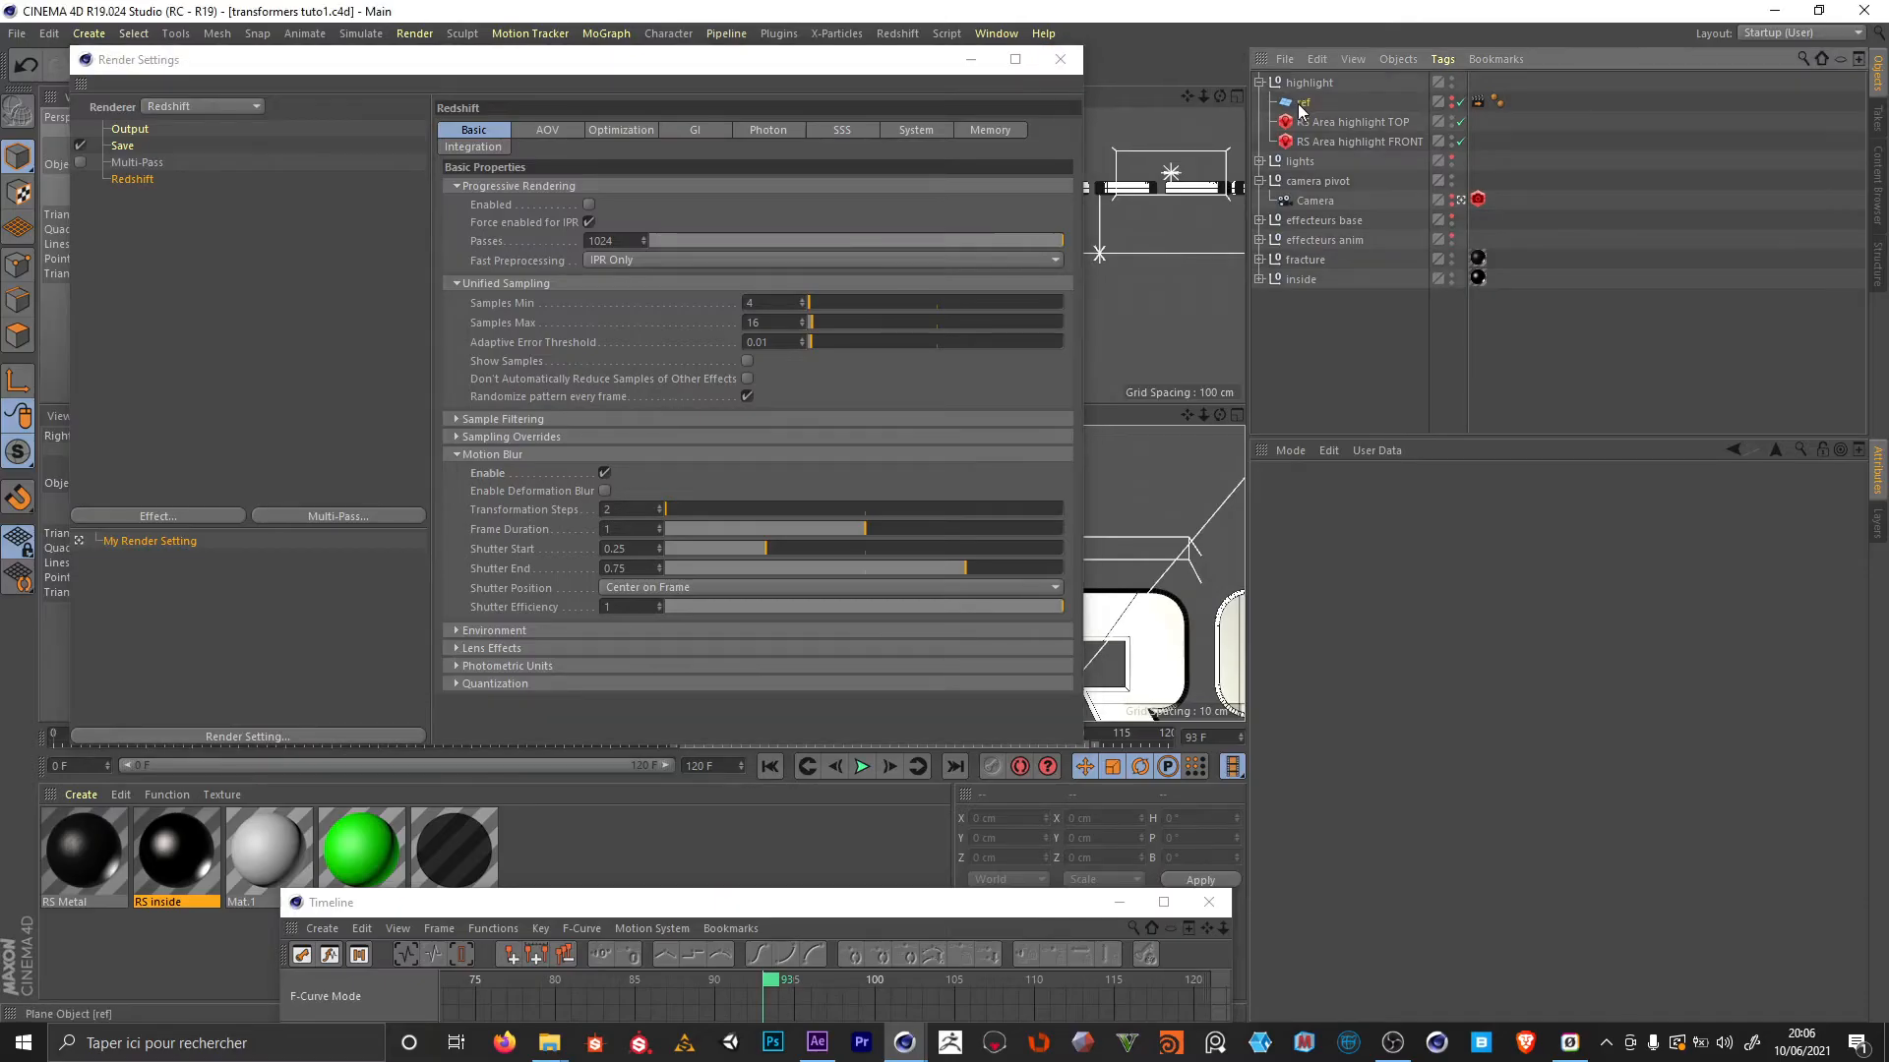
left_click_drag(899, 85, 840, 482)
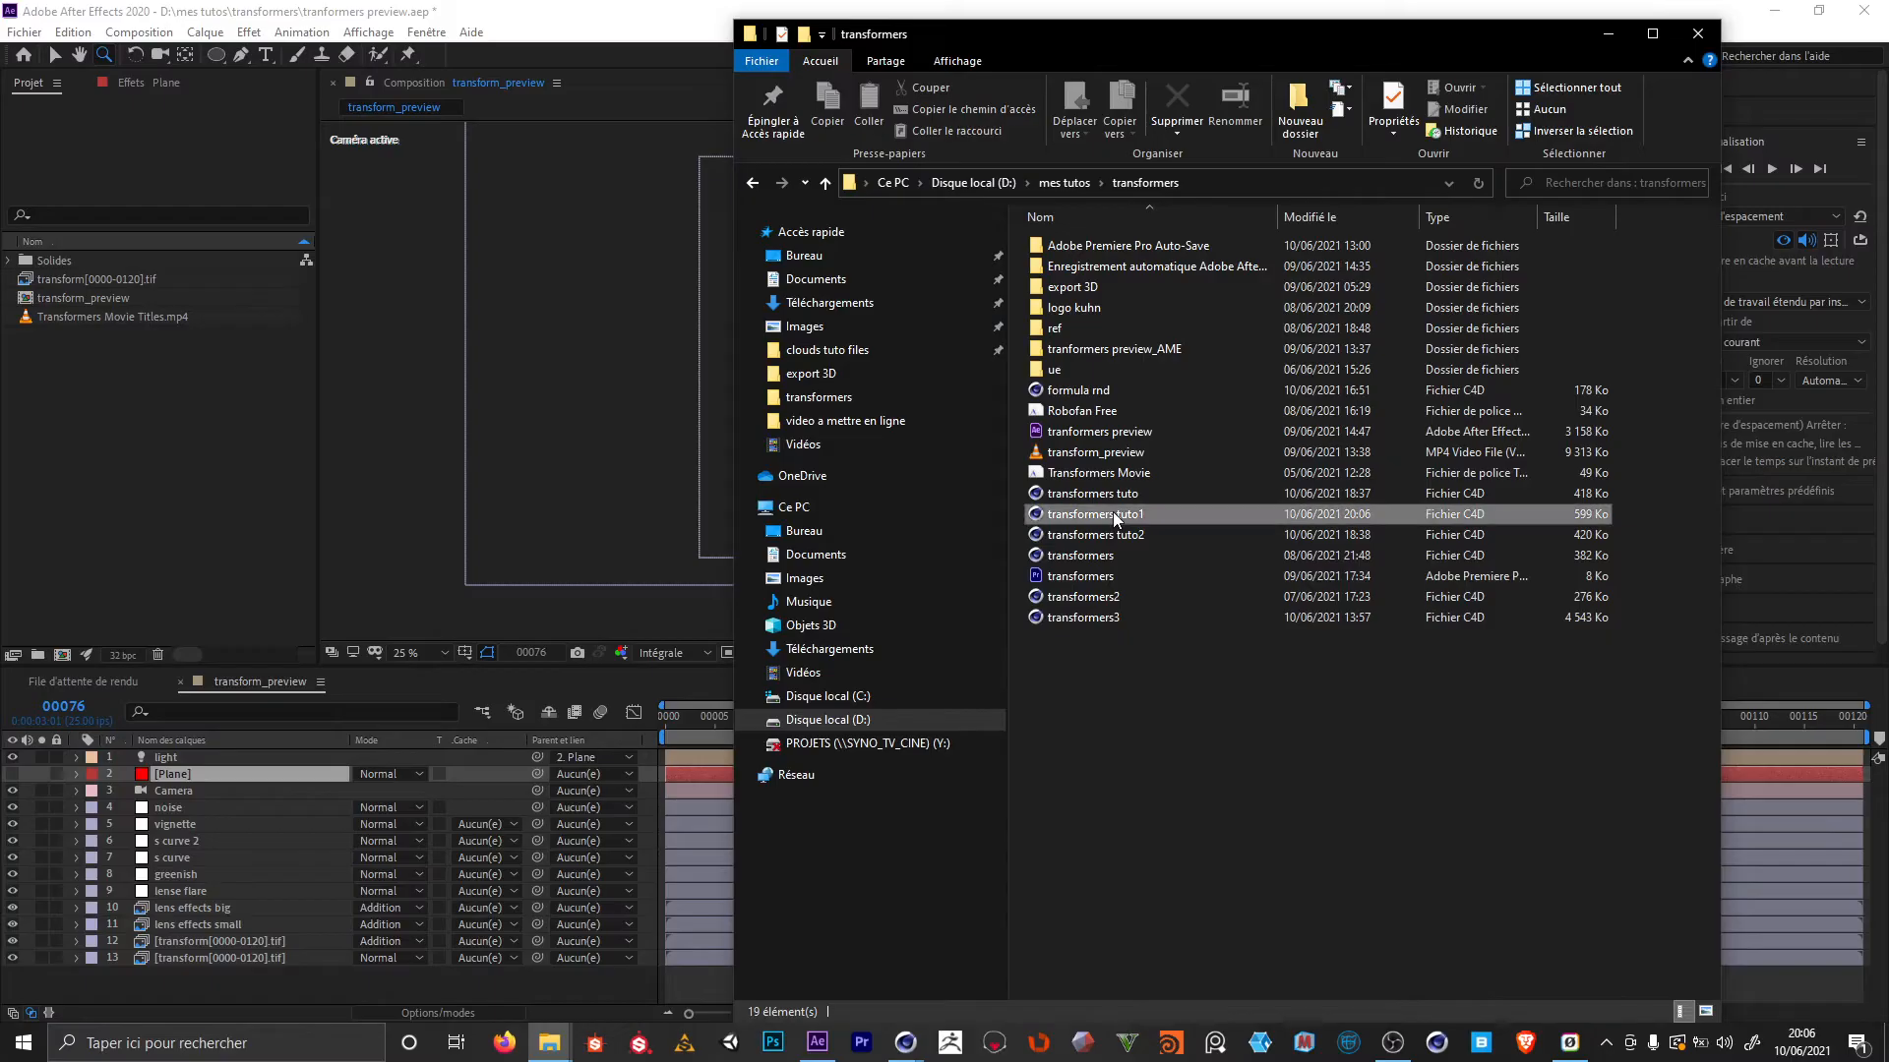
Import transformers tuto1.c4d as the top layer of transform_preview, and conform its frame rate to 25 fps
left_click_drag(1132, 518, 148, 349)
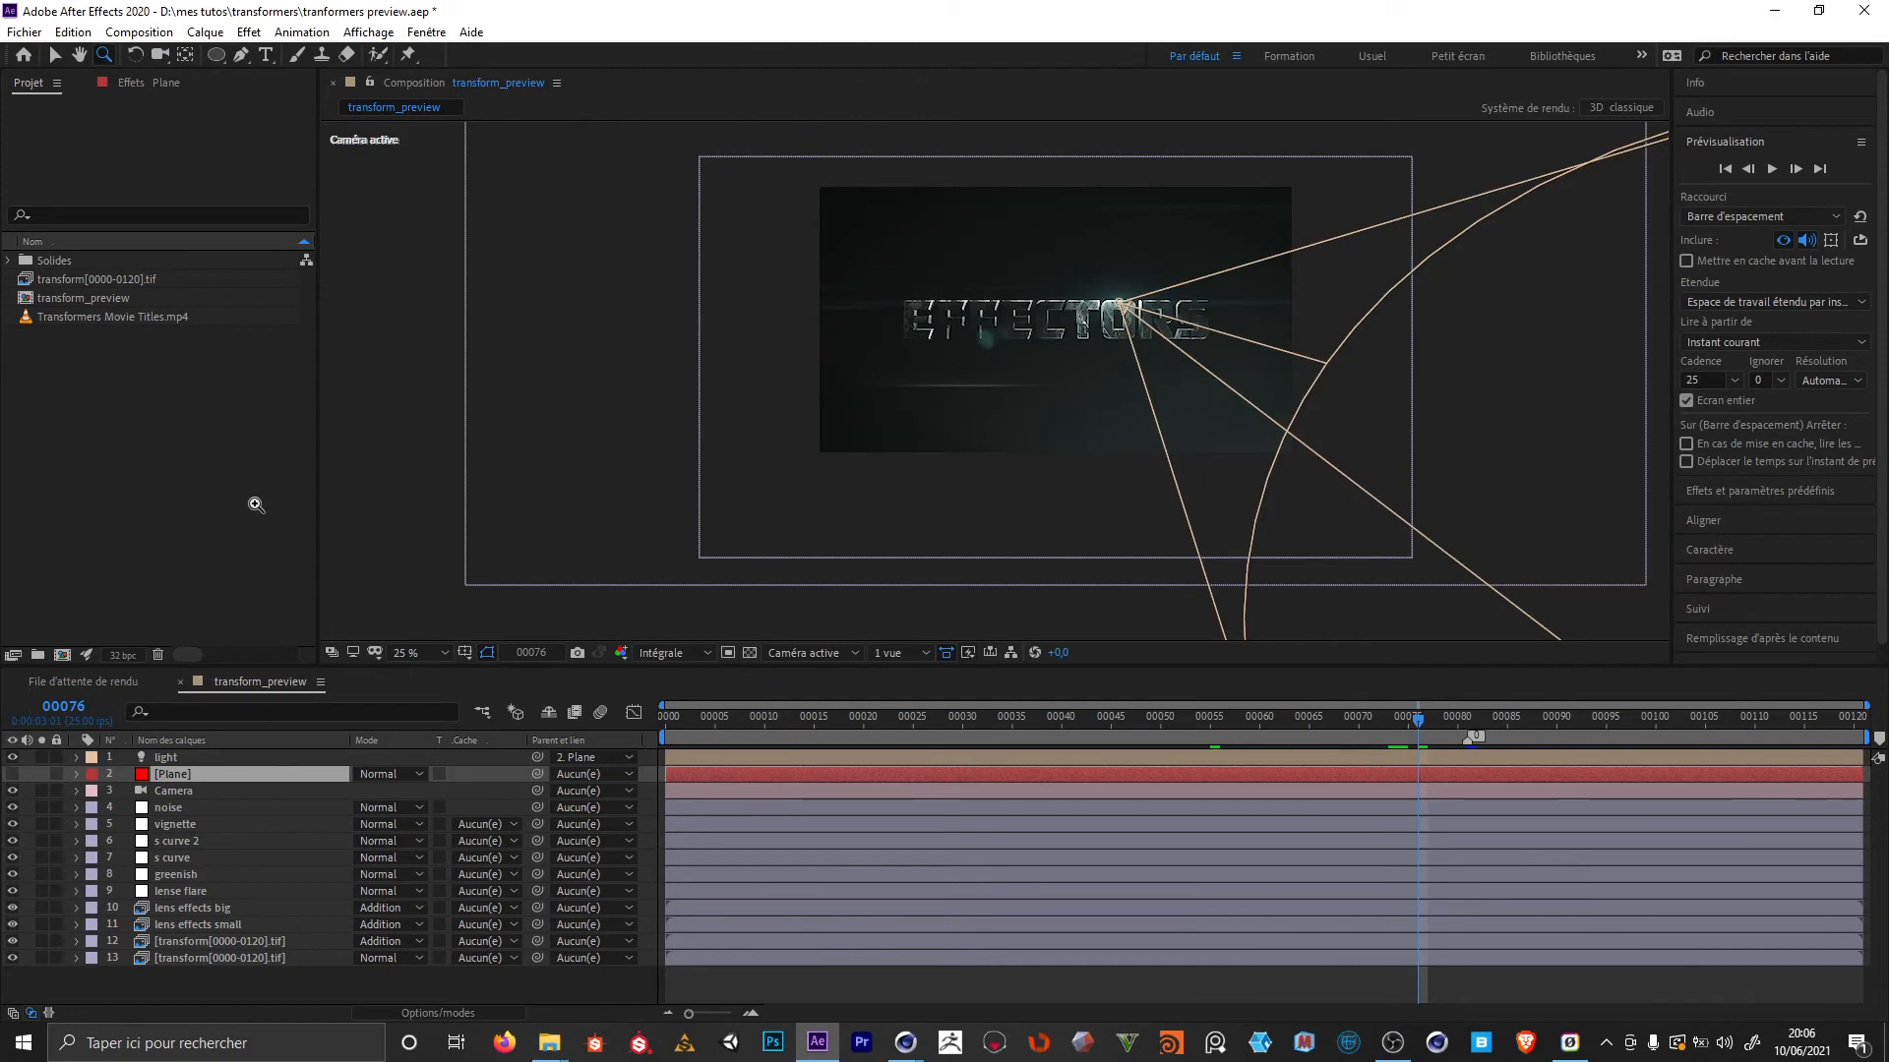
left_click_drag(94, 316, 198, 753)
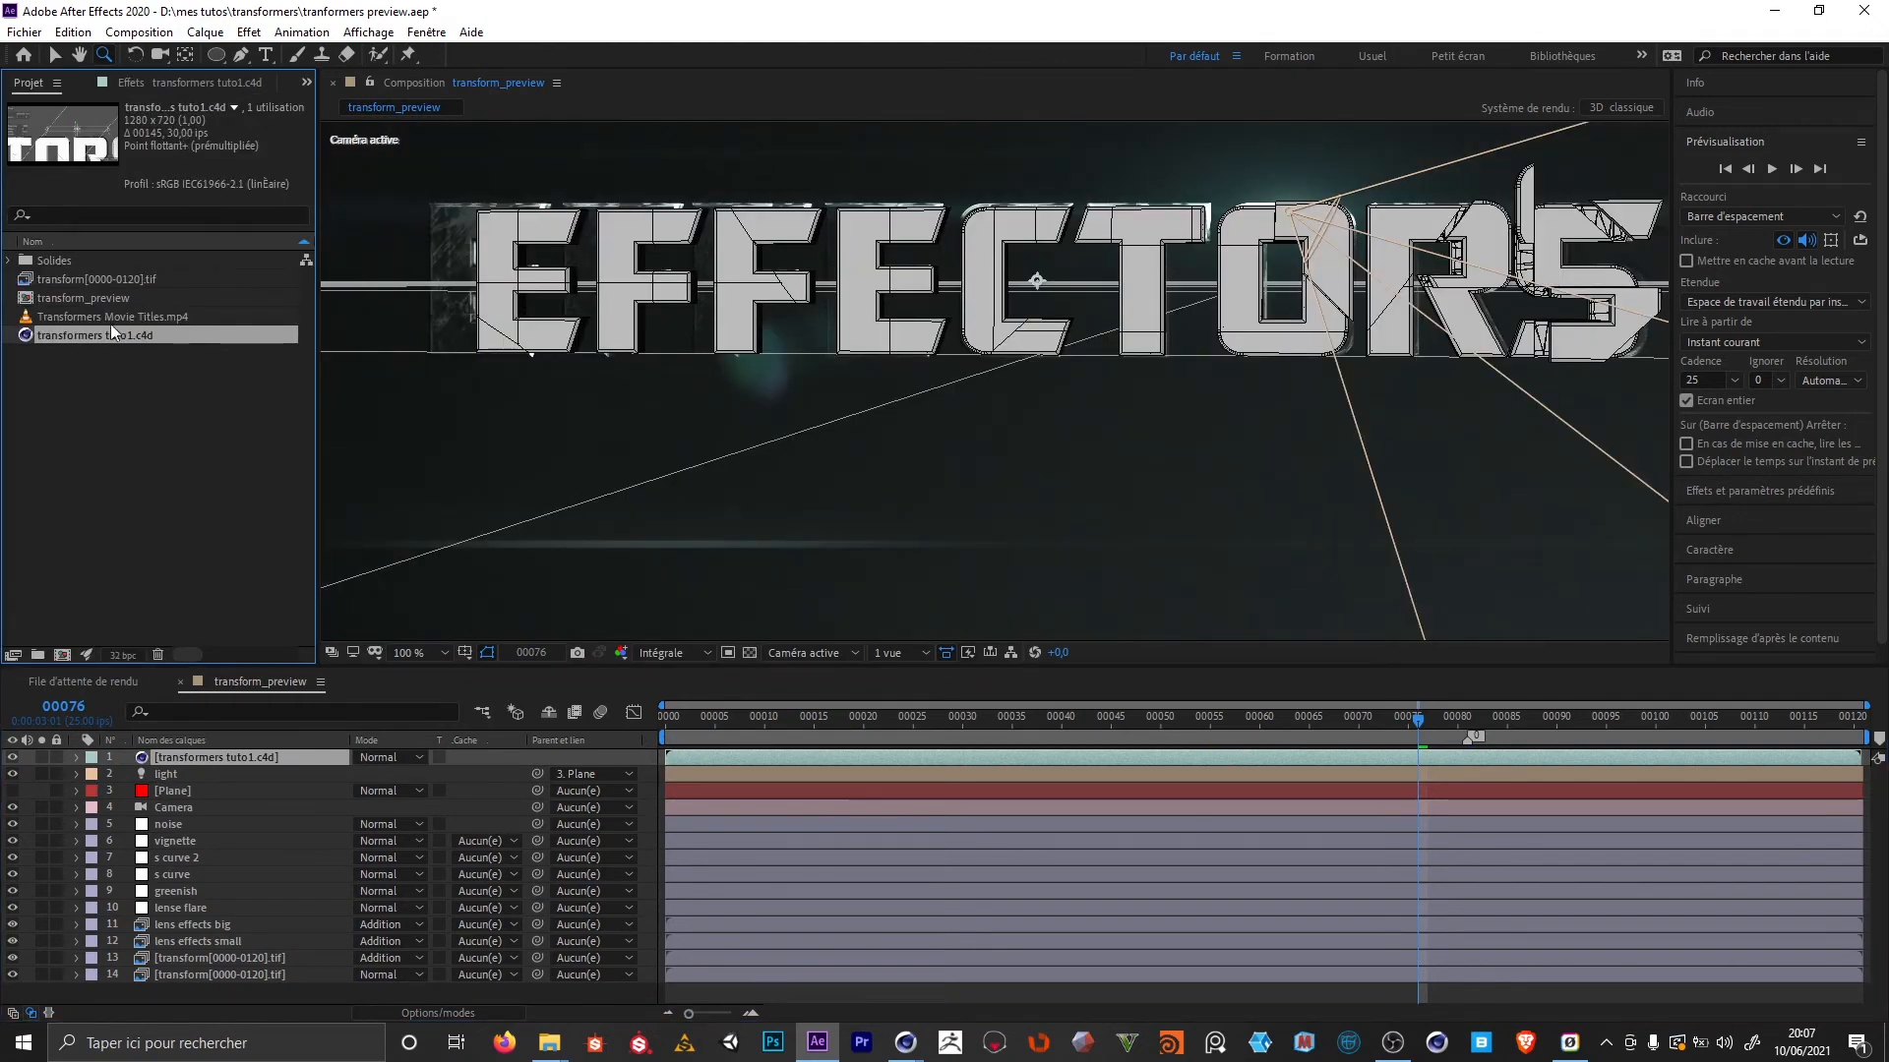
right_click(98, 331)
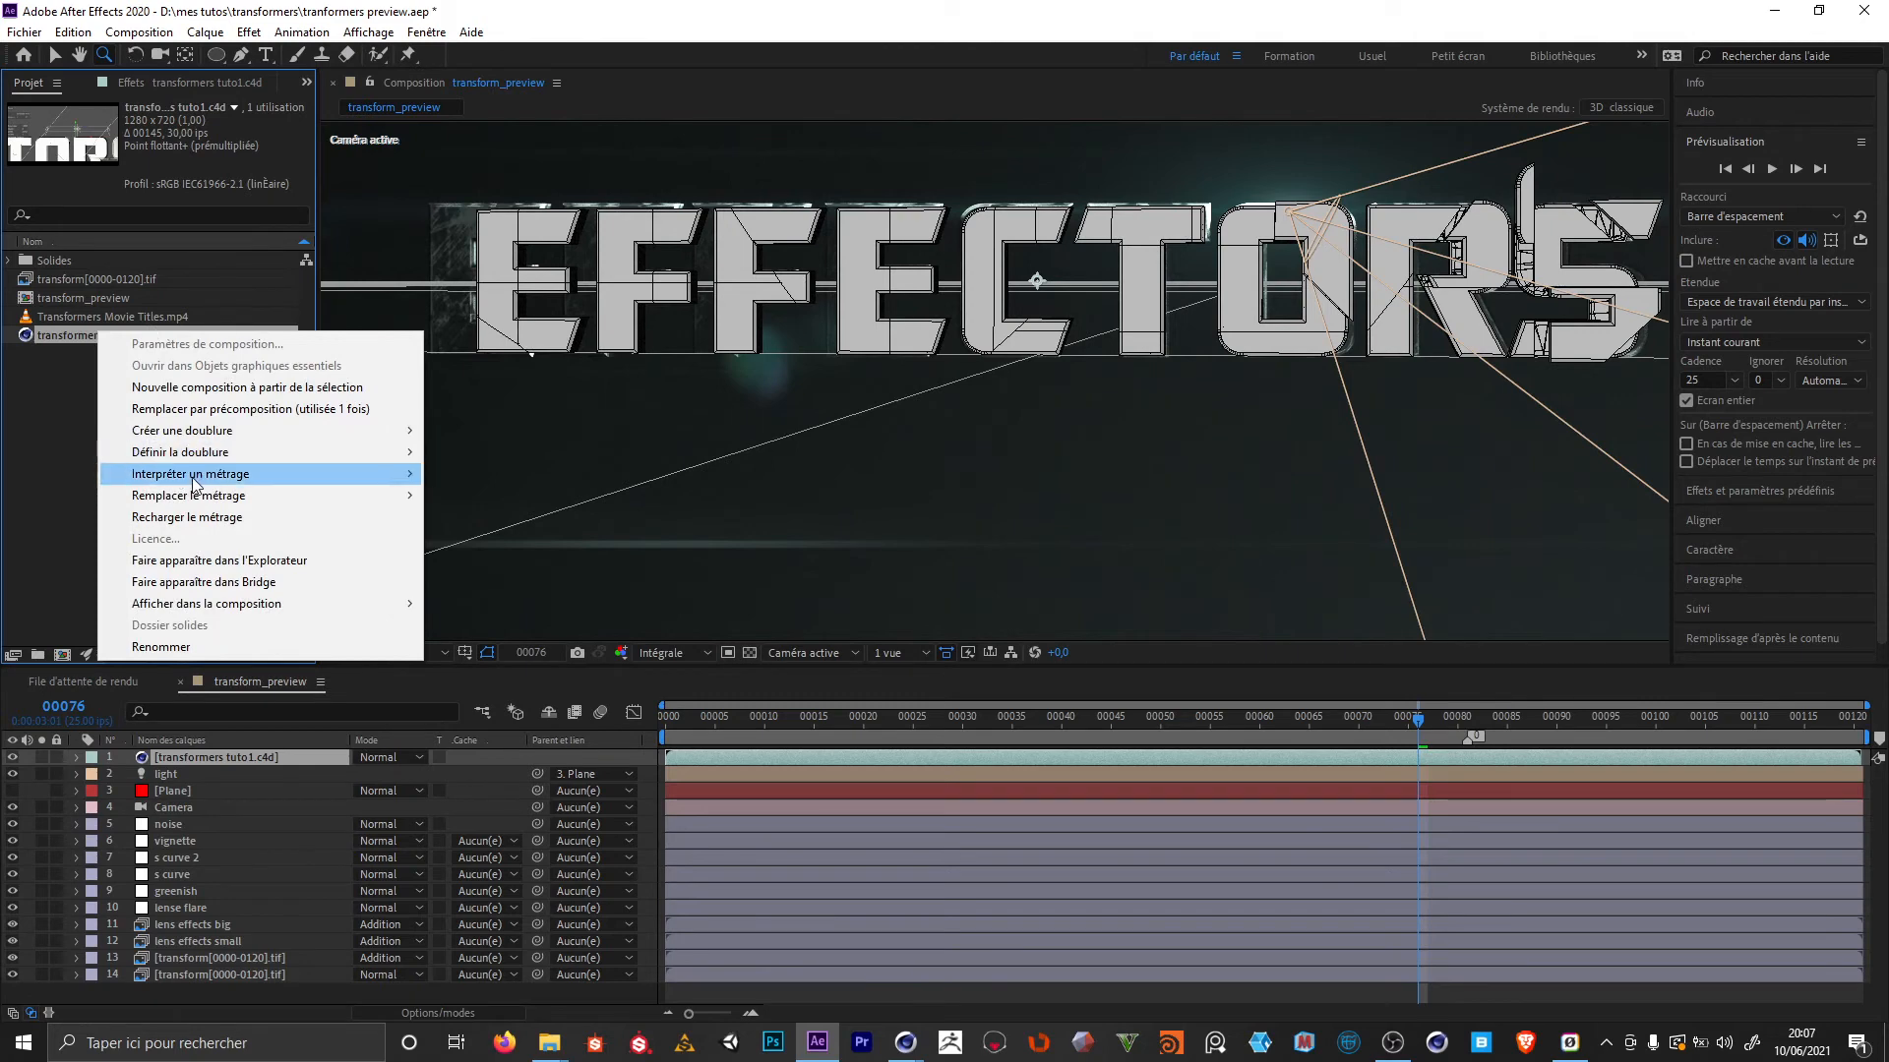
left_click(590, 476)
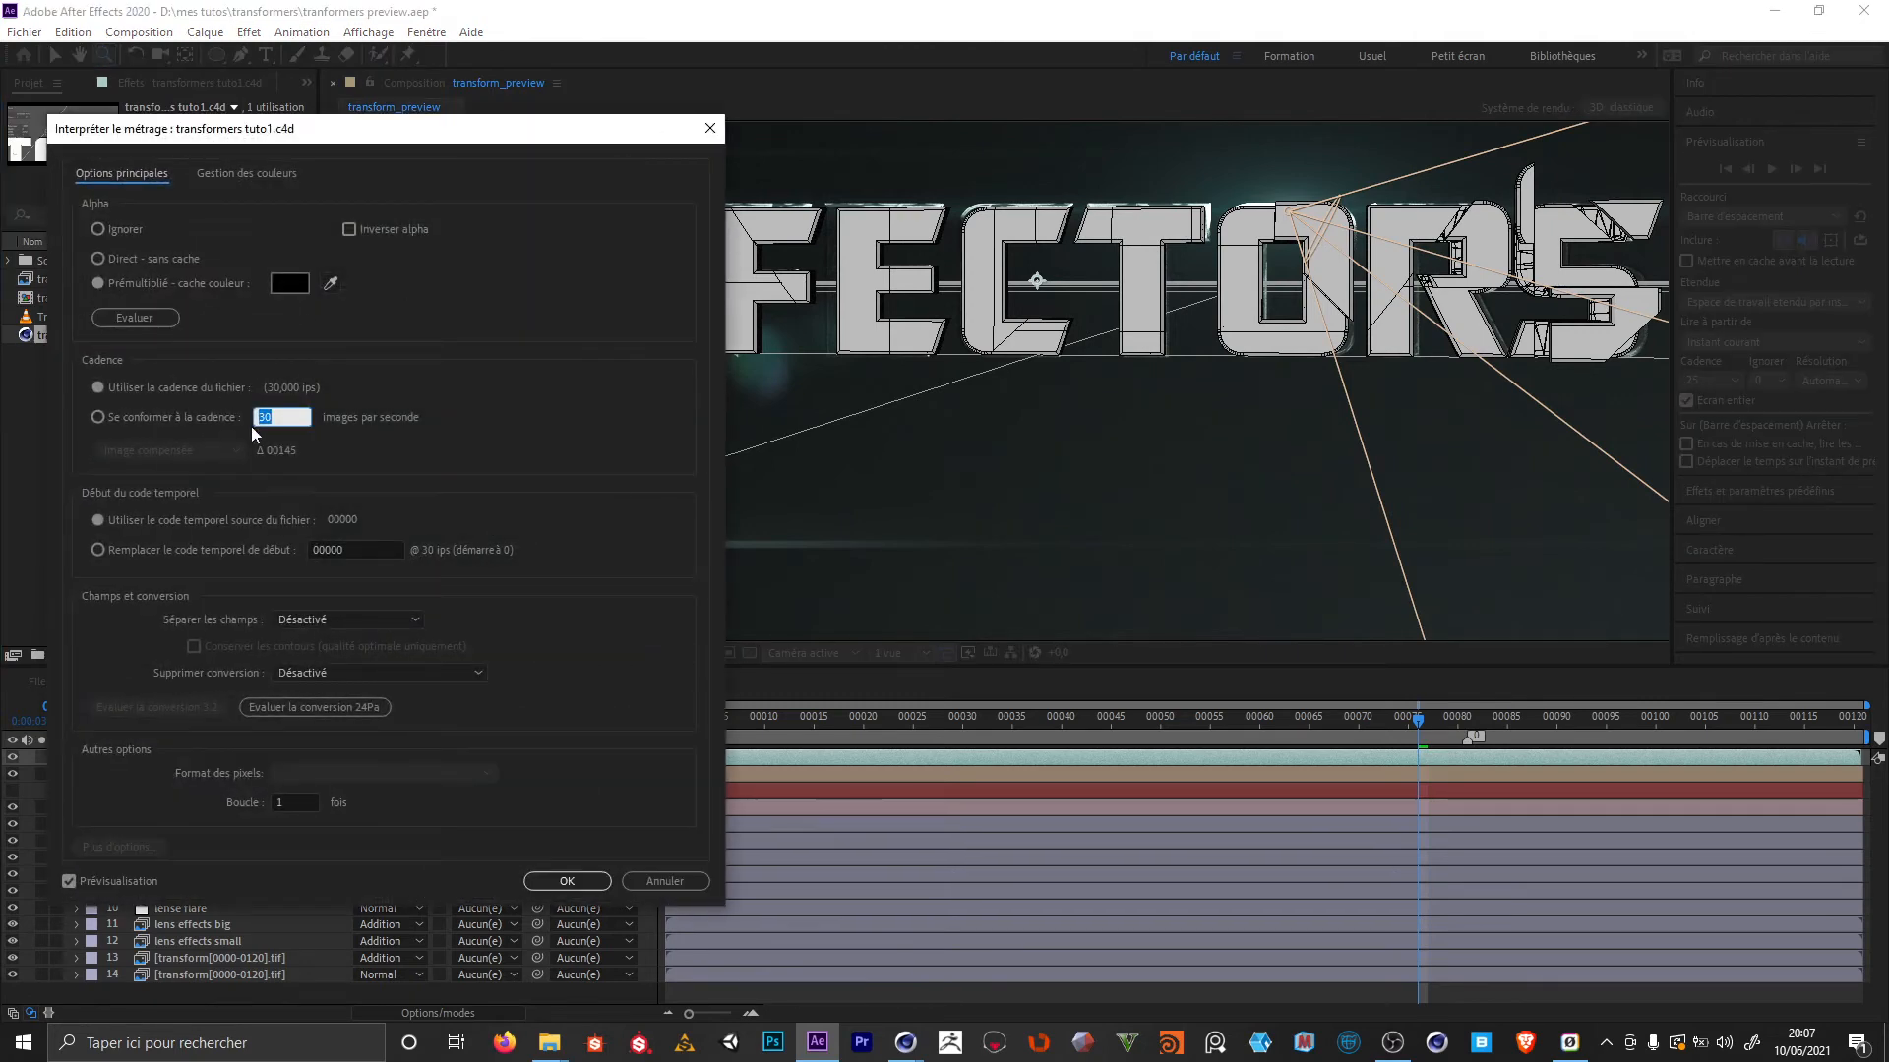
type("25")
left_click(567, 880)
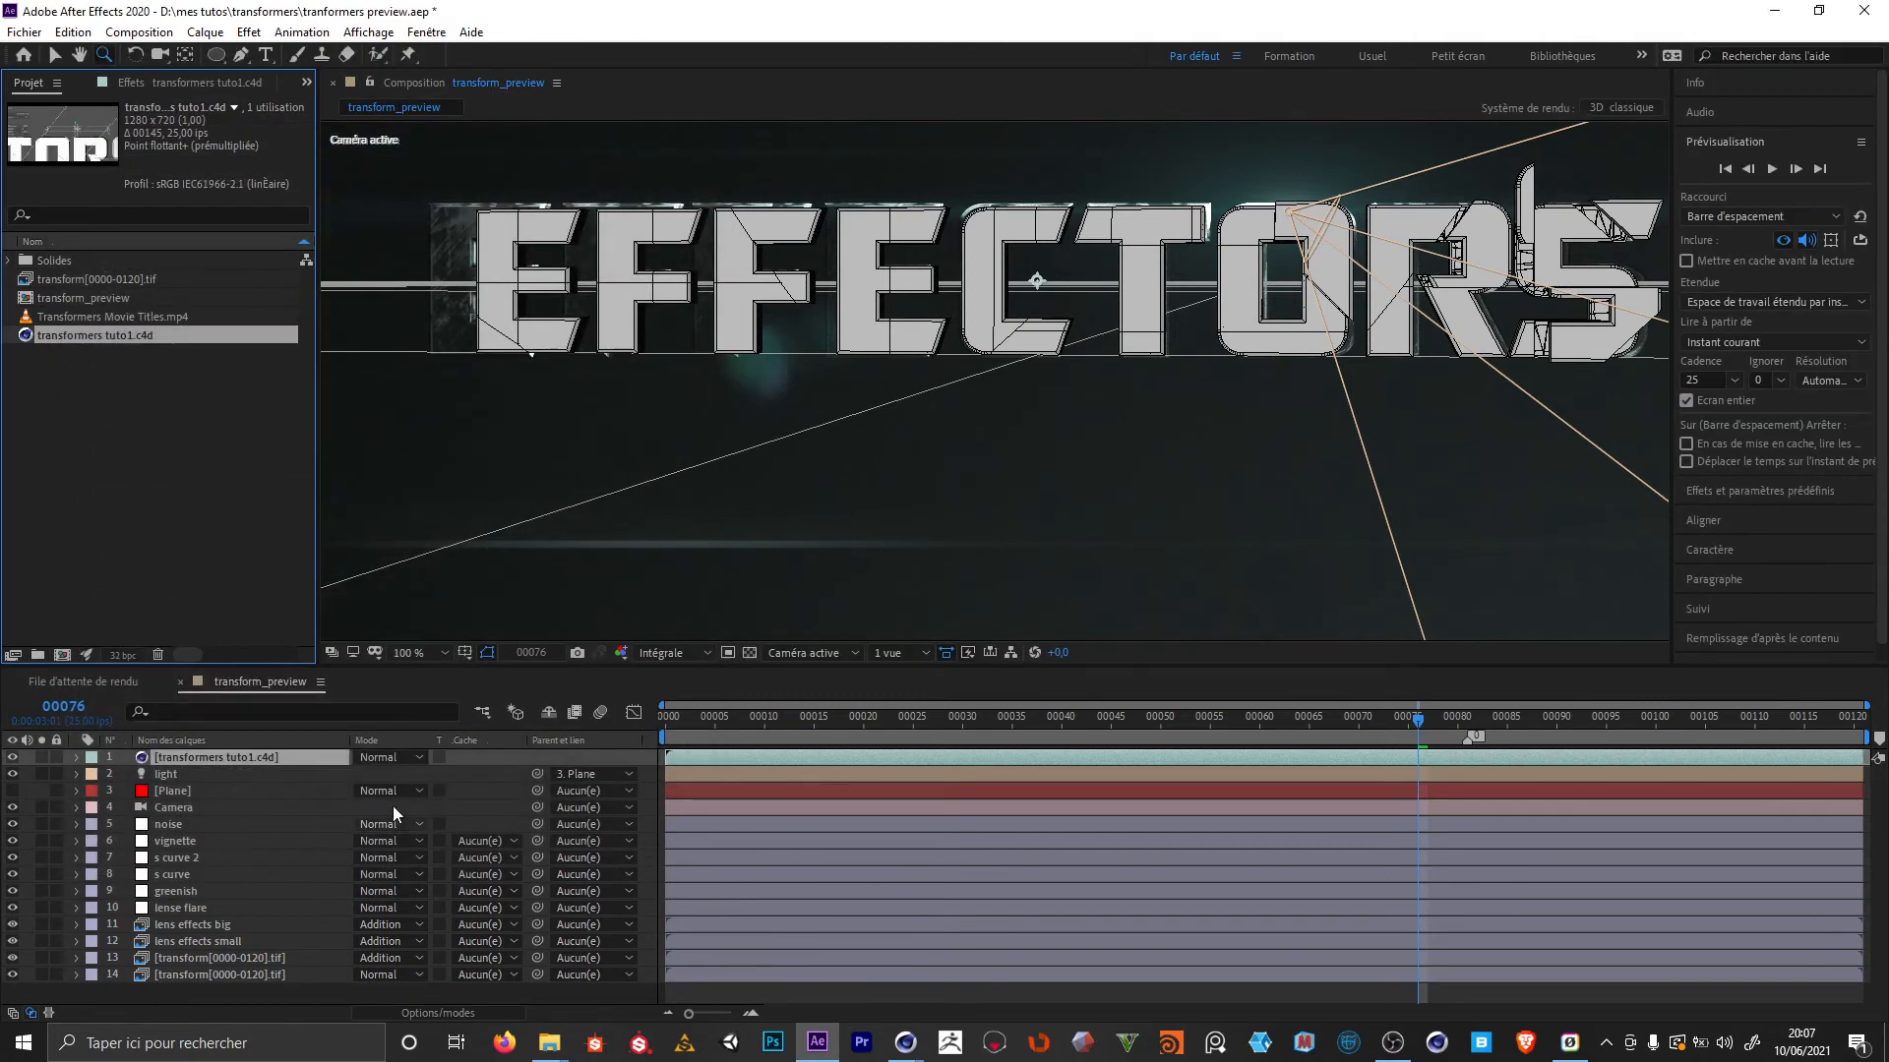
Preview the imported Cinema 4D layer over the composite and view the whole title at frame 98
key("space")
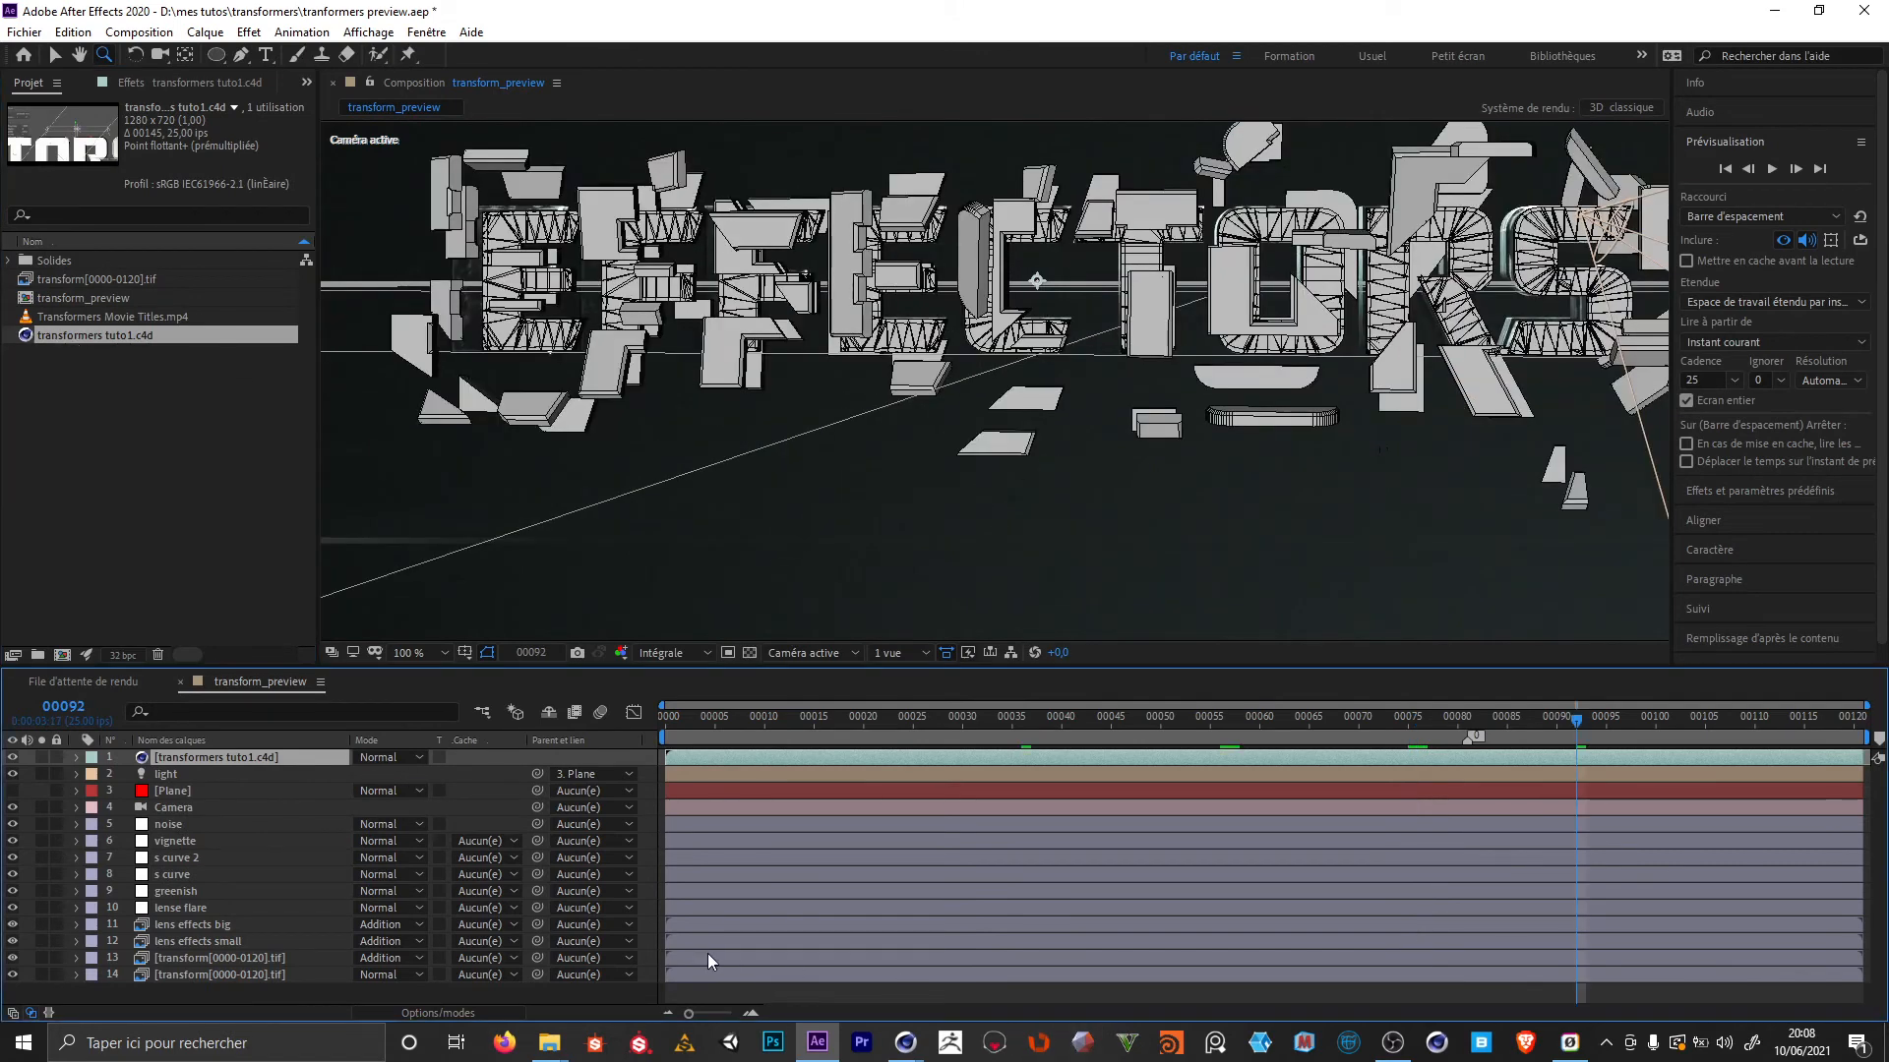
left_click_drag(1584, 722, 1636, 722)
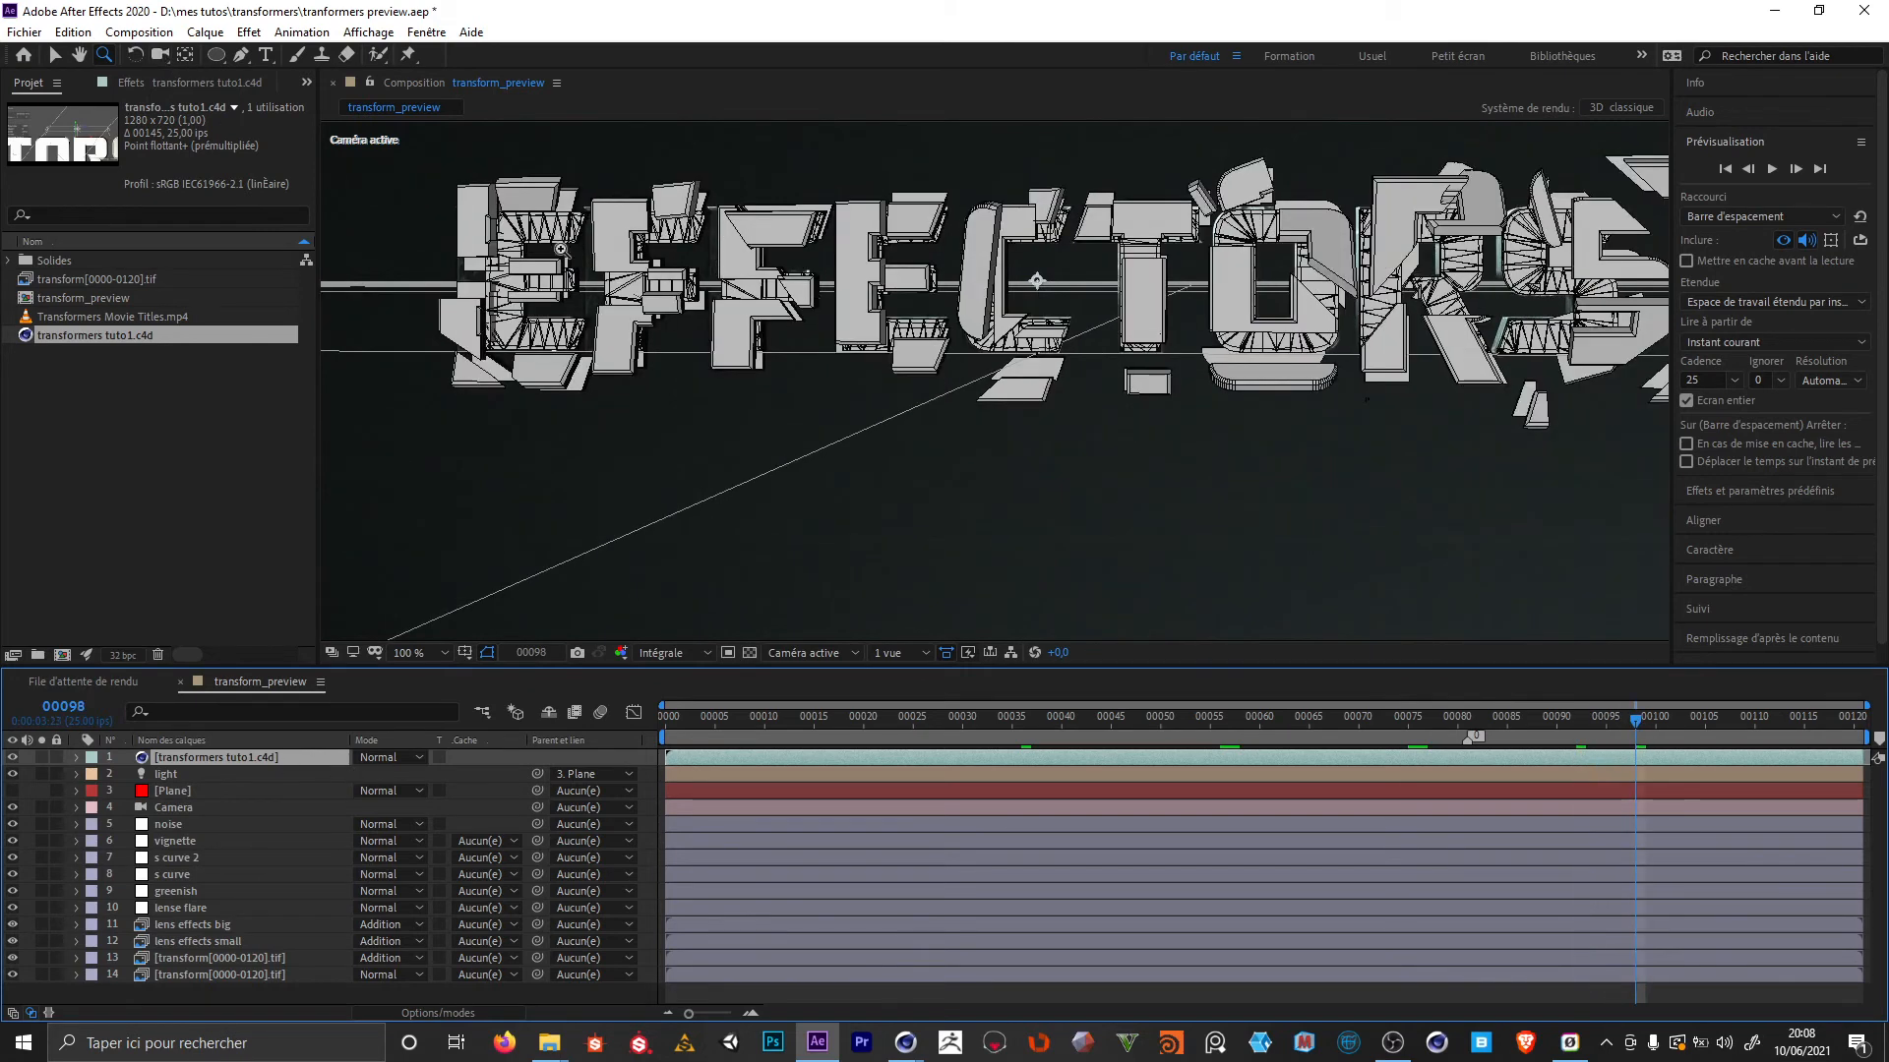
left_click(1350, 331, "alt")
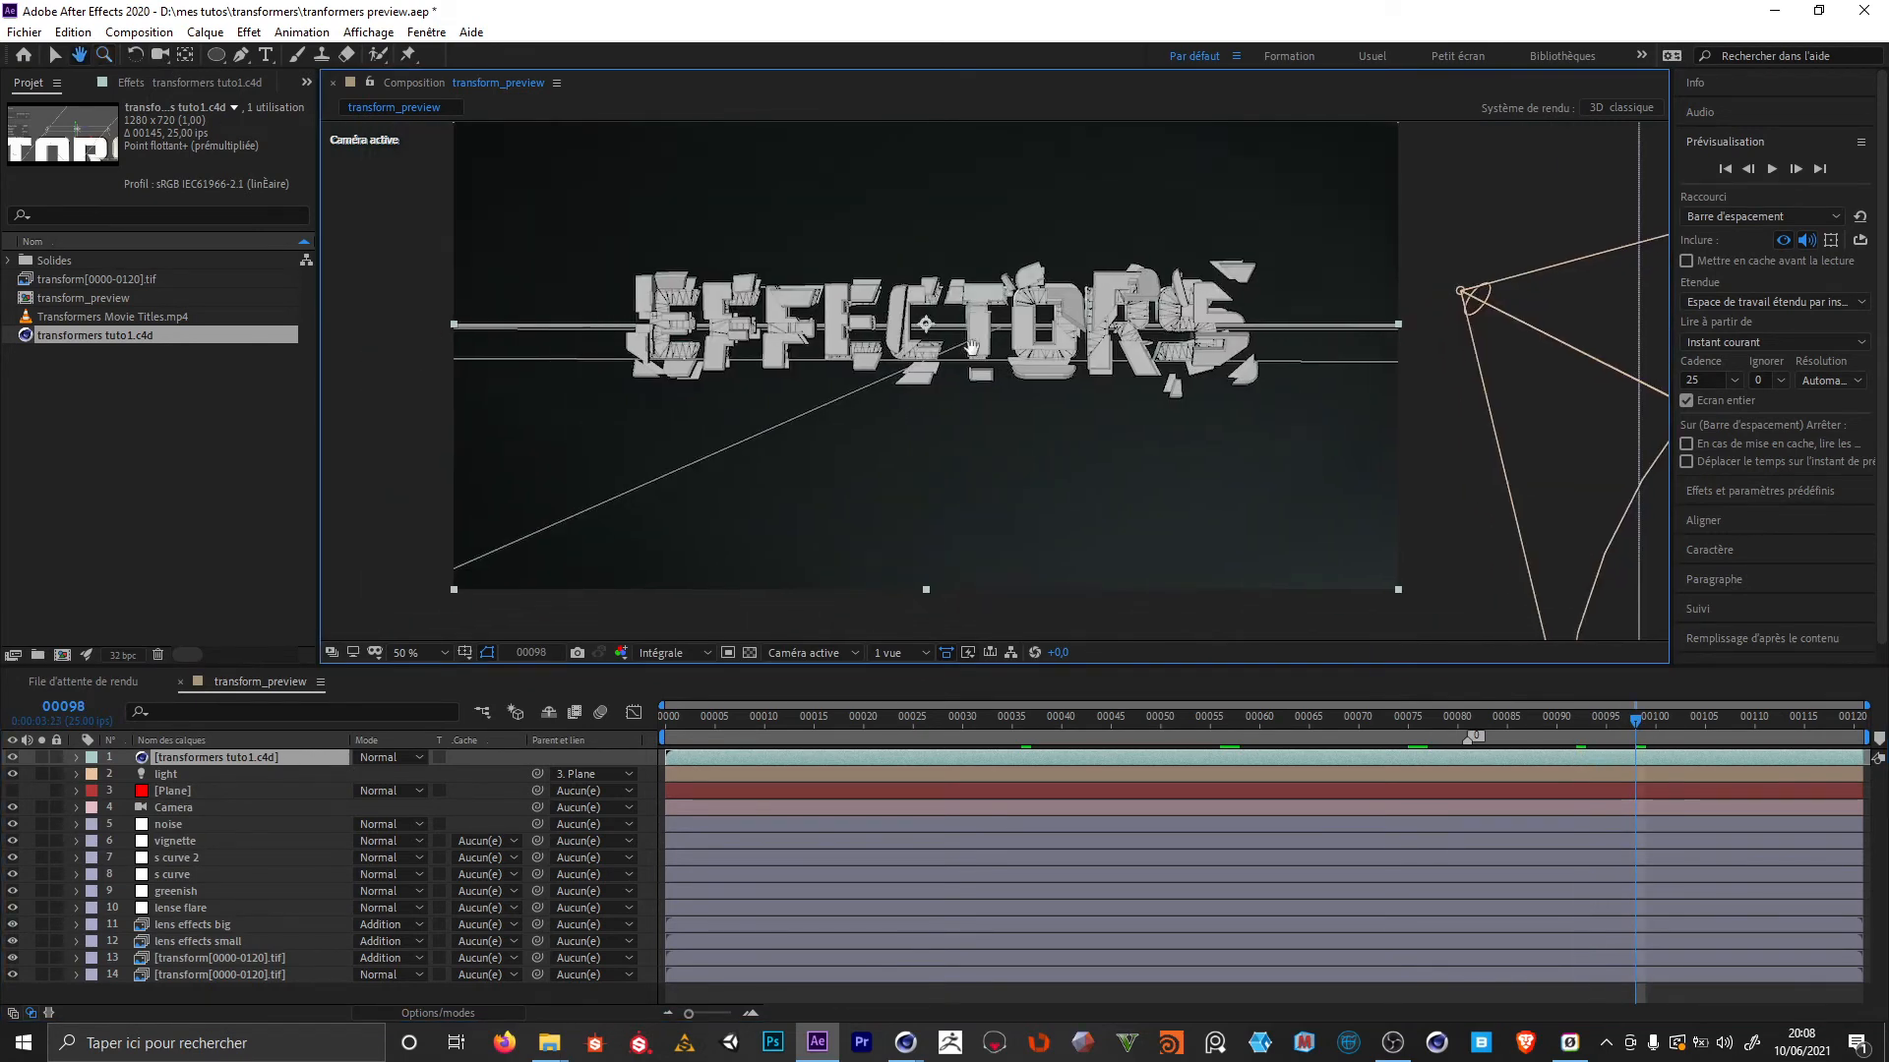
Extract the Cinema 4D scene data from the CINEWARE effect on the transformers tuto1.c4d layer
key("F3")
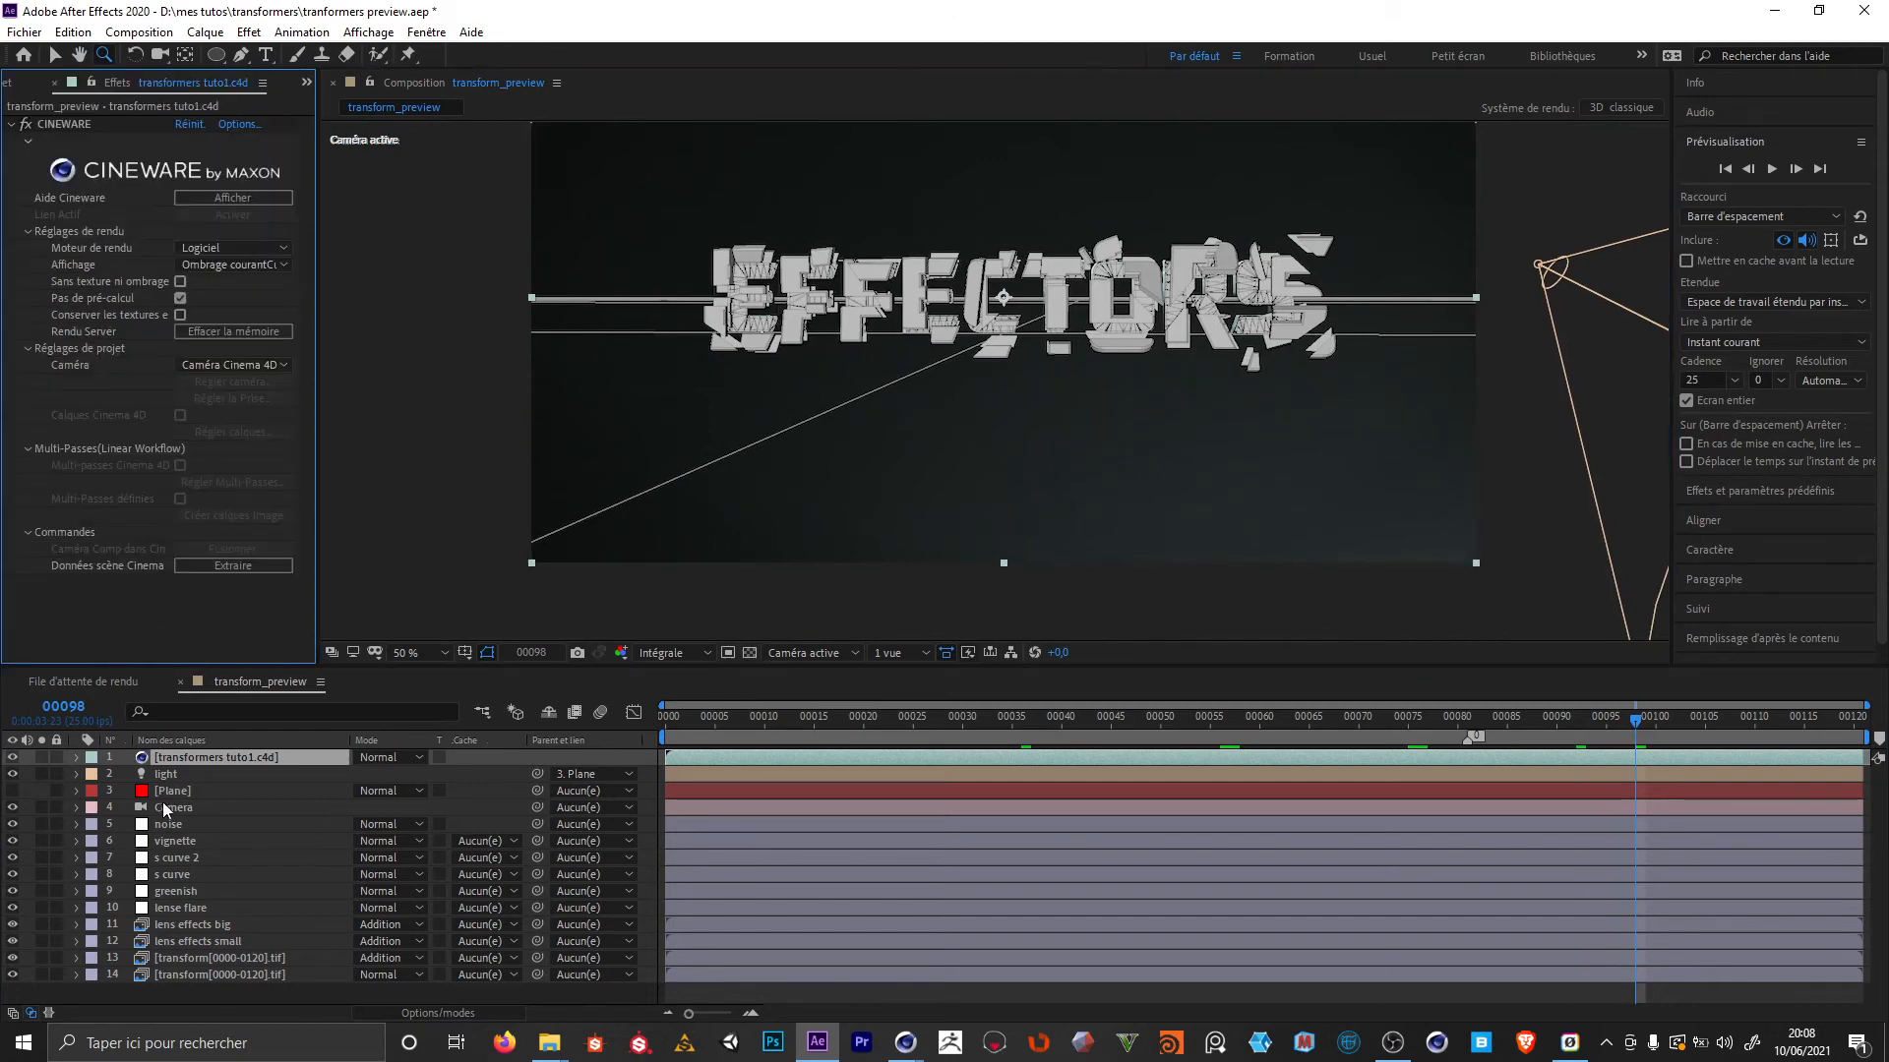
left_click(222, 758)
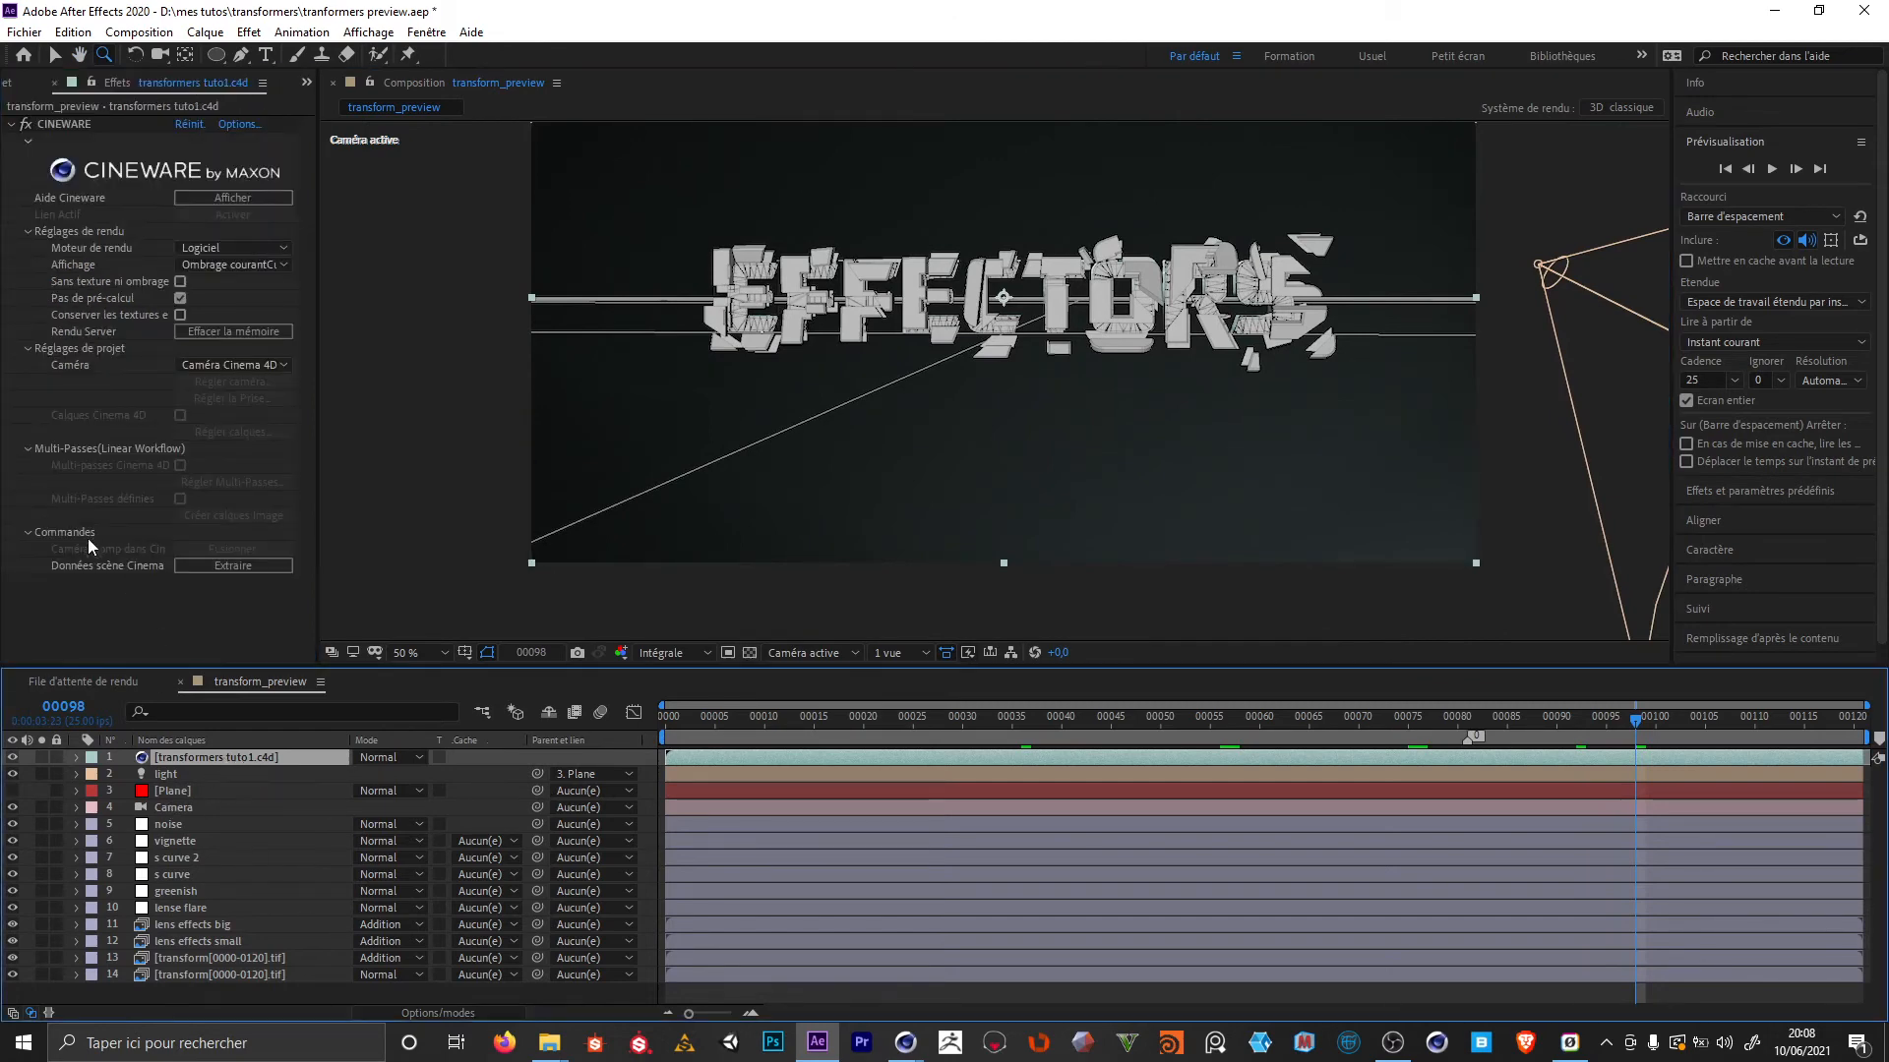
left_click(232, 566)
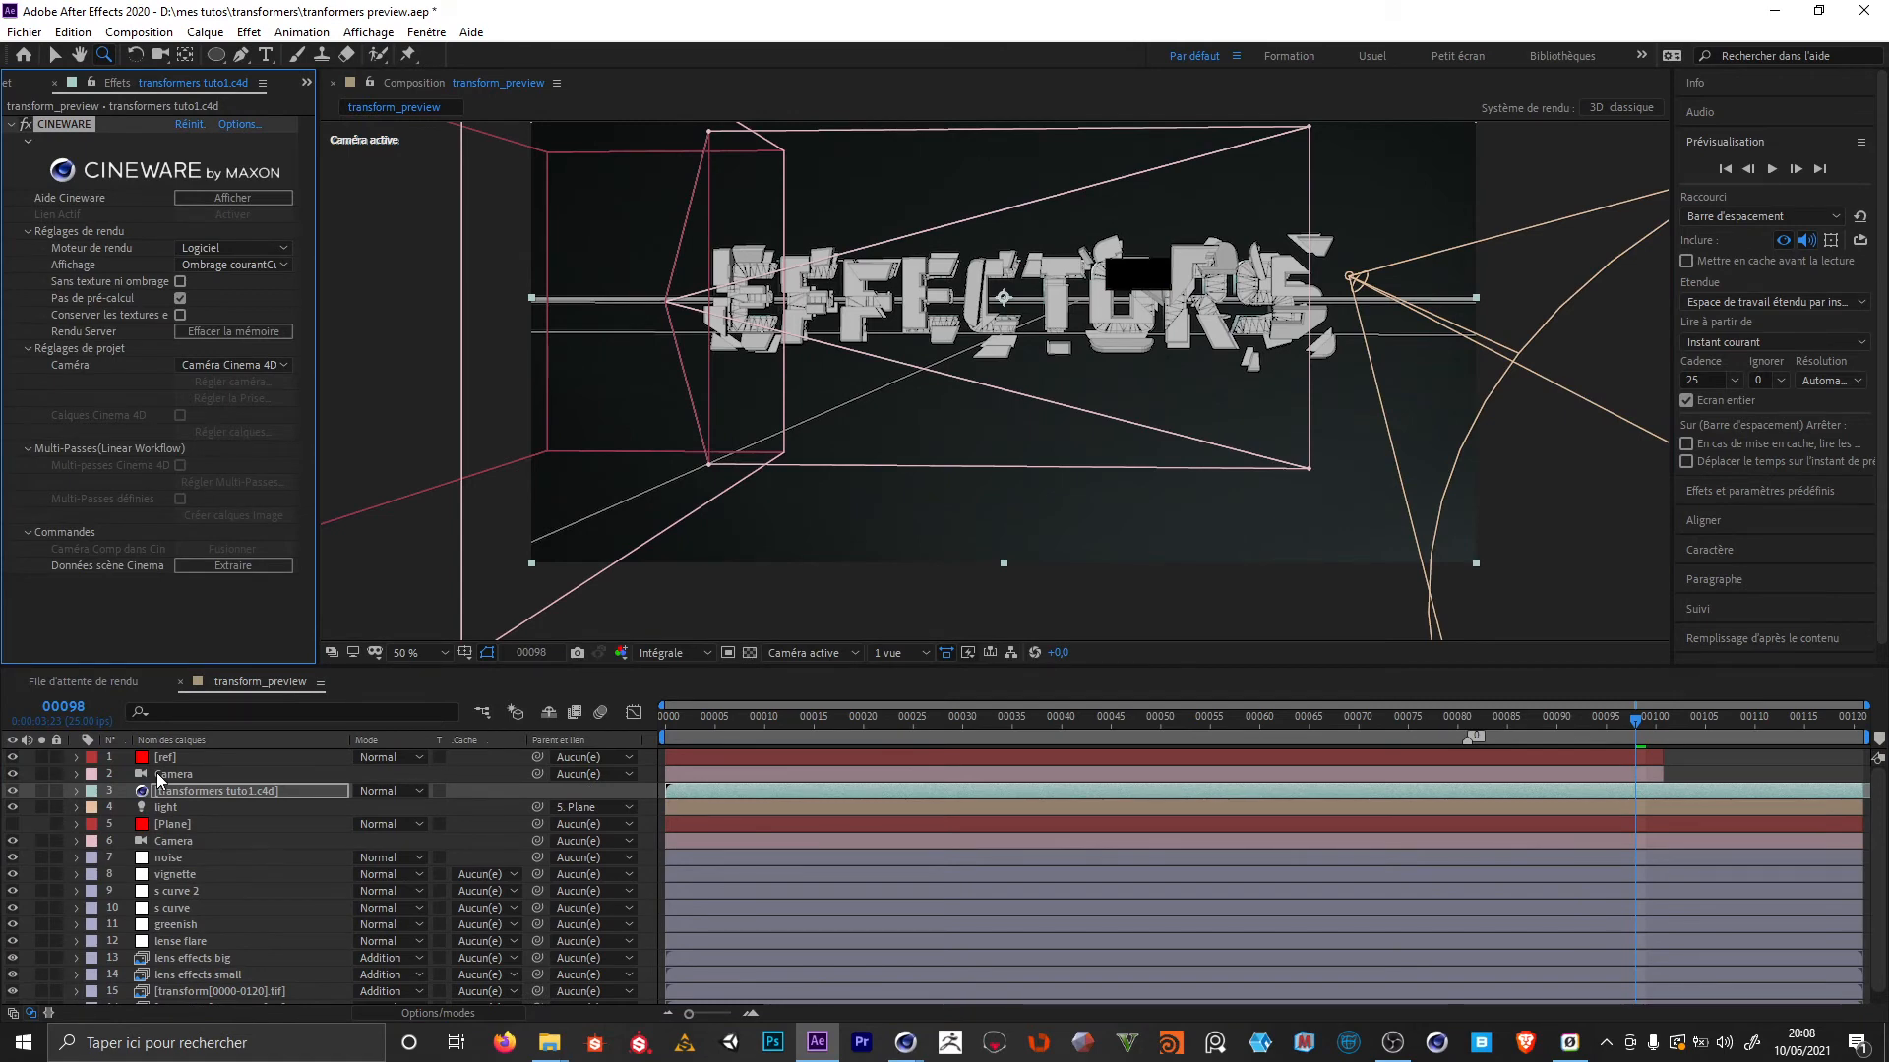
Compare the extracted Camera and ref layers with the Cinema 4D scene, and delete them together with the transformers tuto1.c4d layer
left_click(187, 773)
left_click(187, 758)
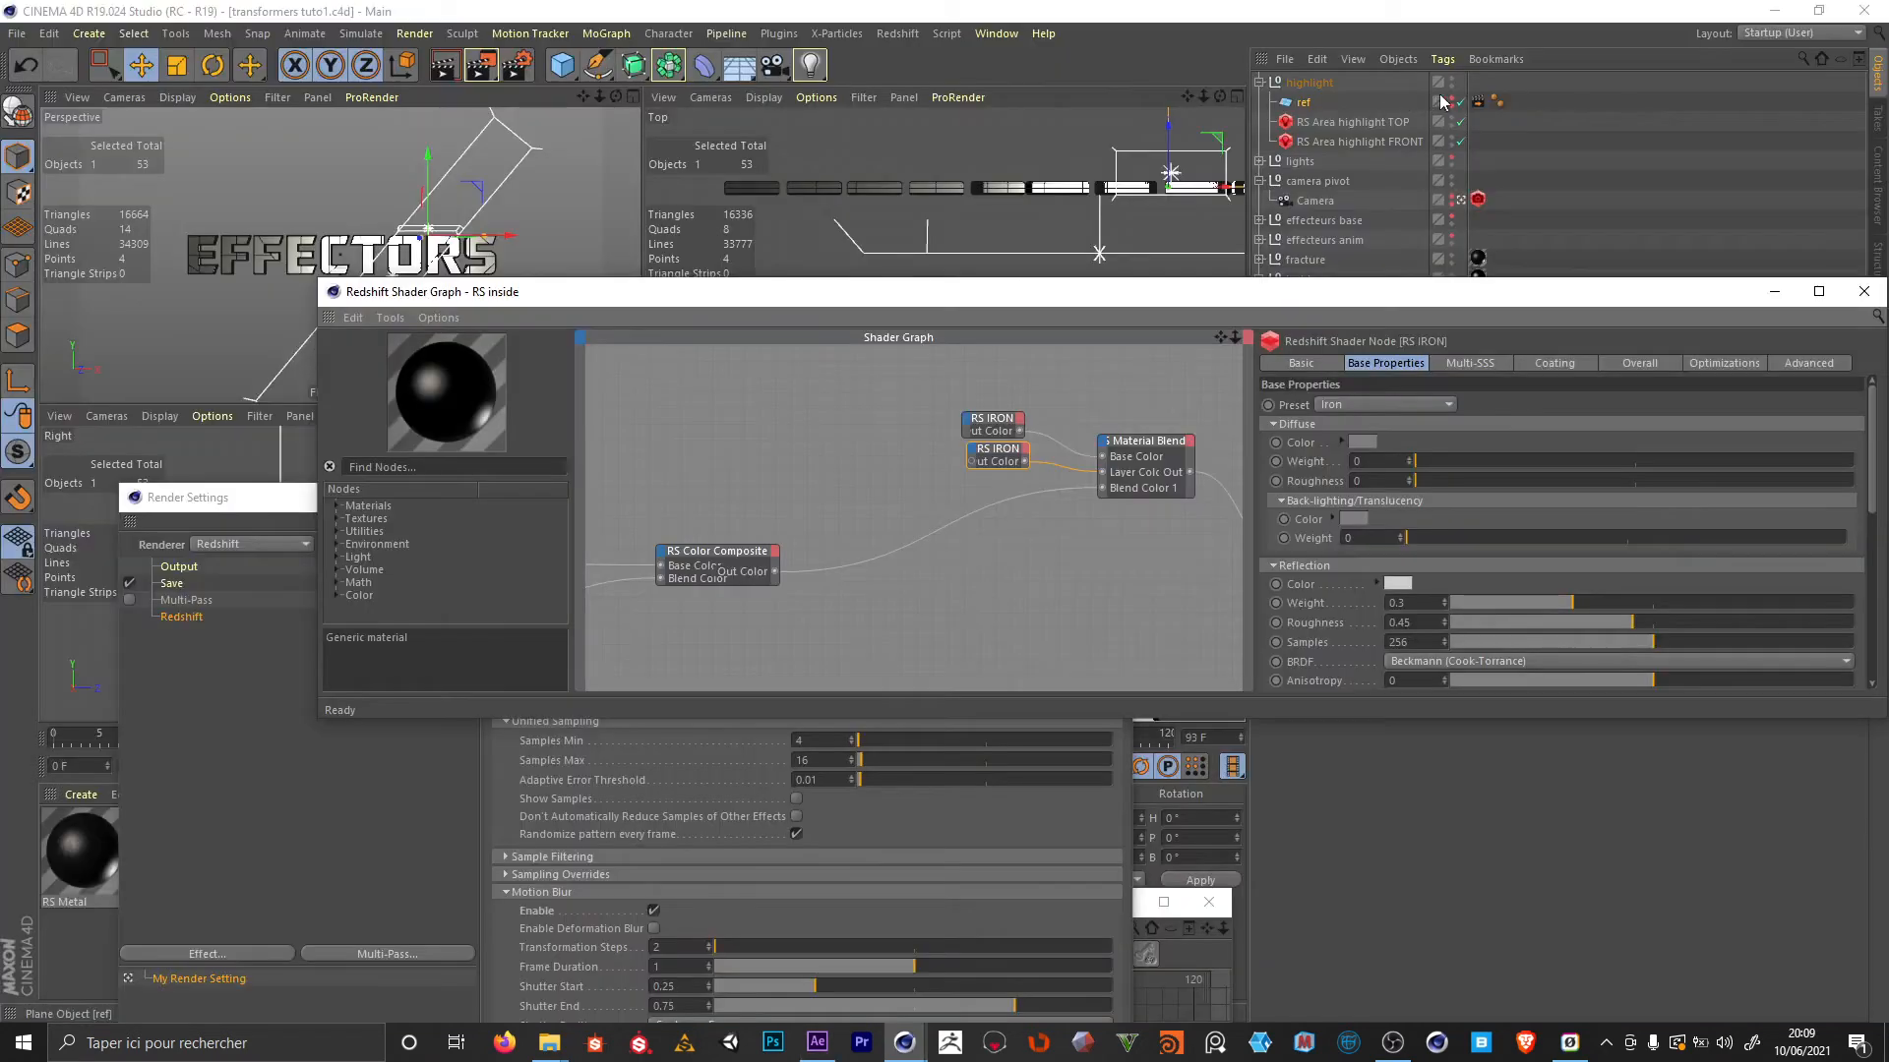
left_click_drag(1711, 300, 1101, 625)
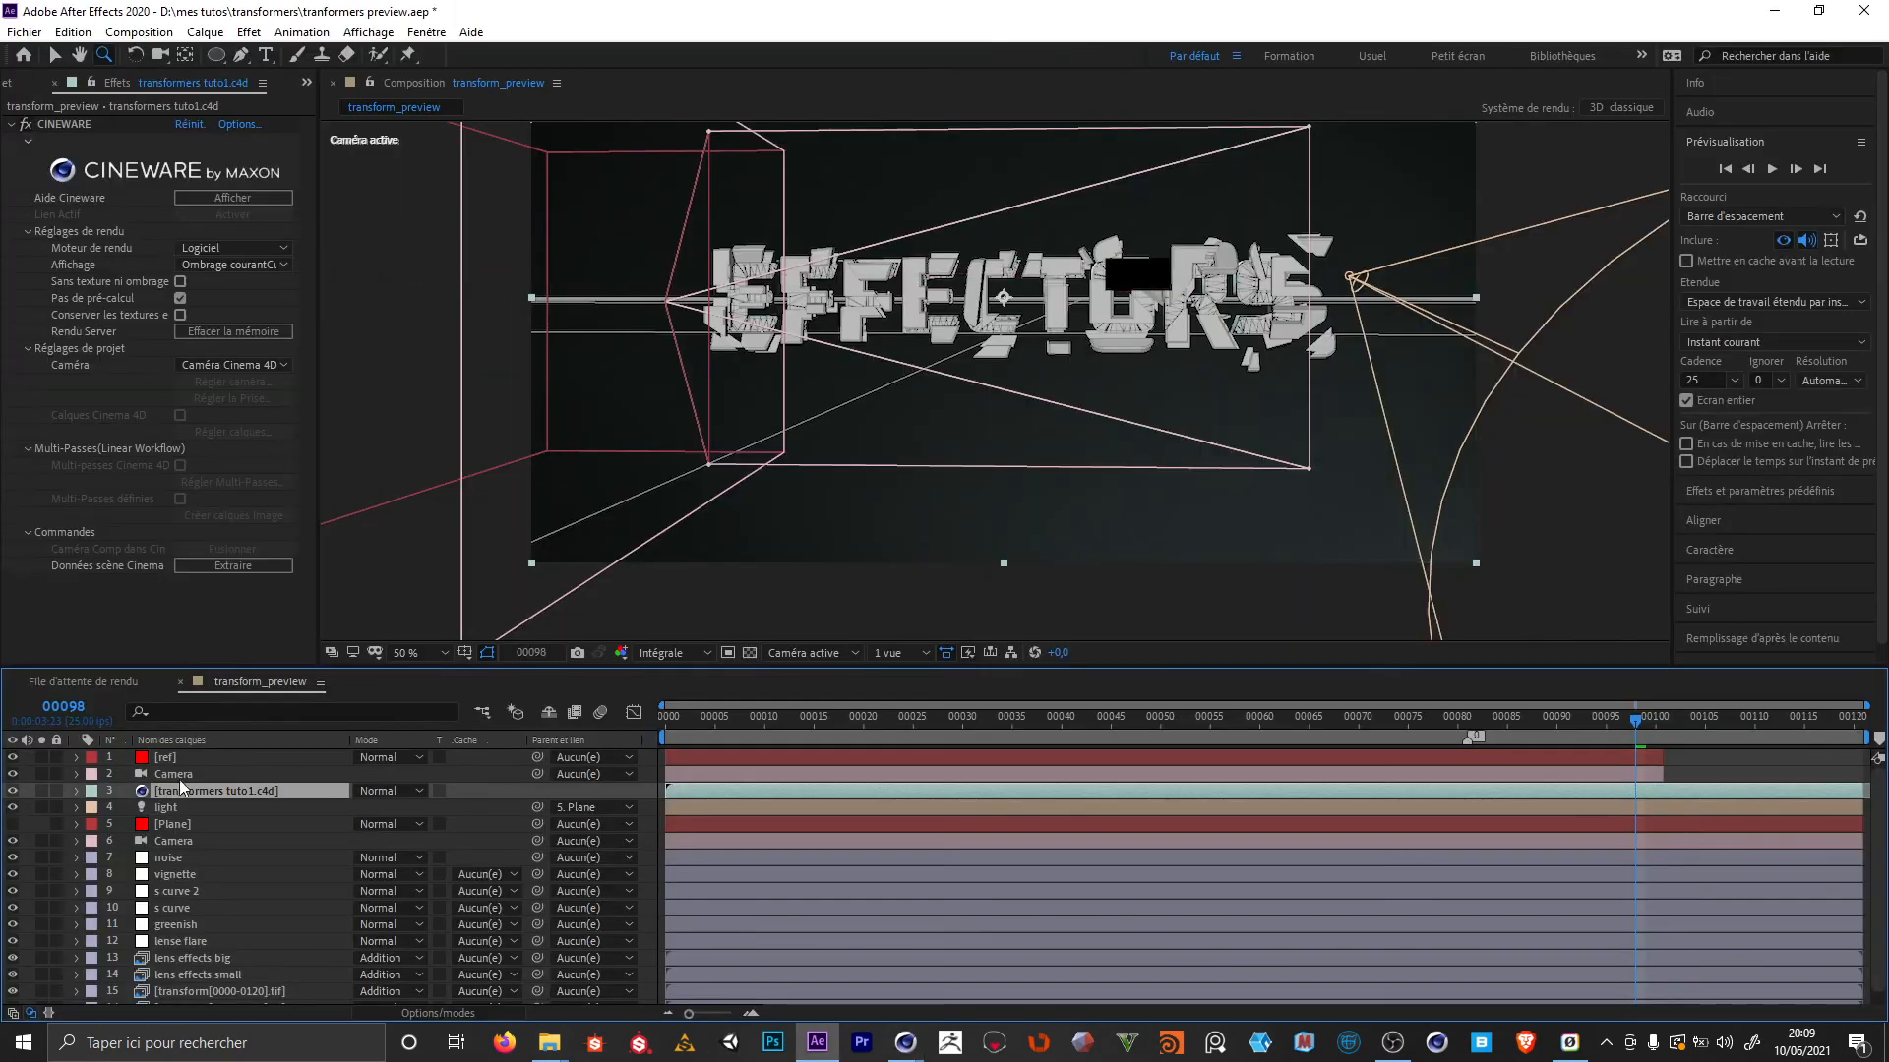
key("Delete")
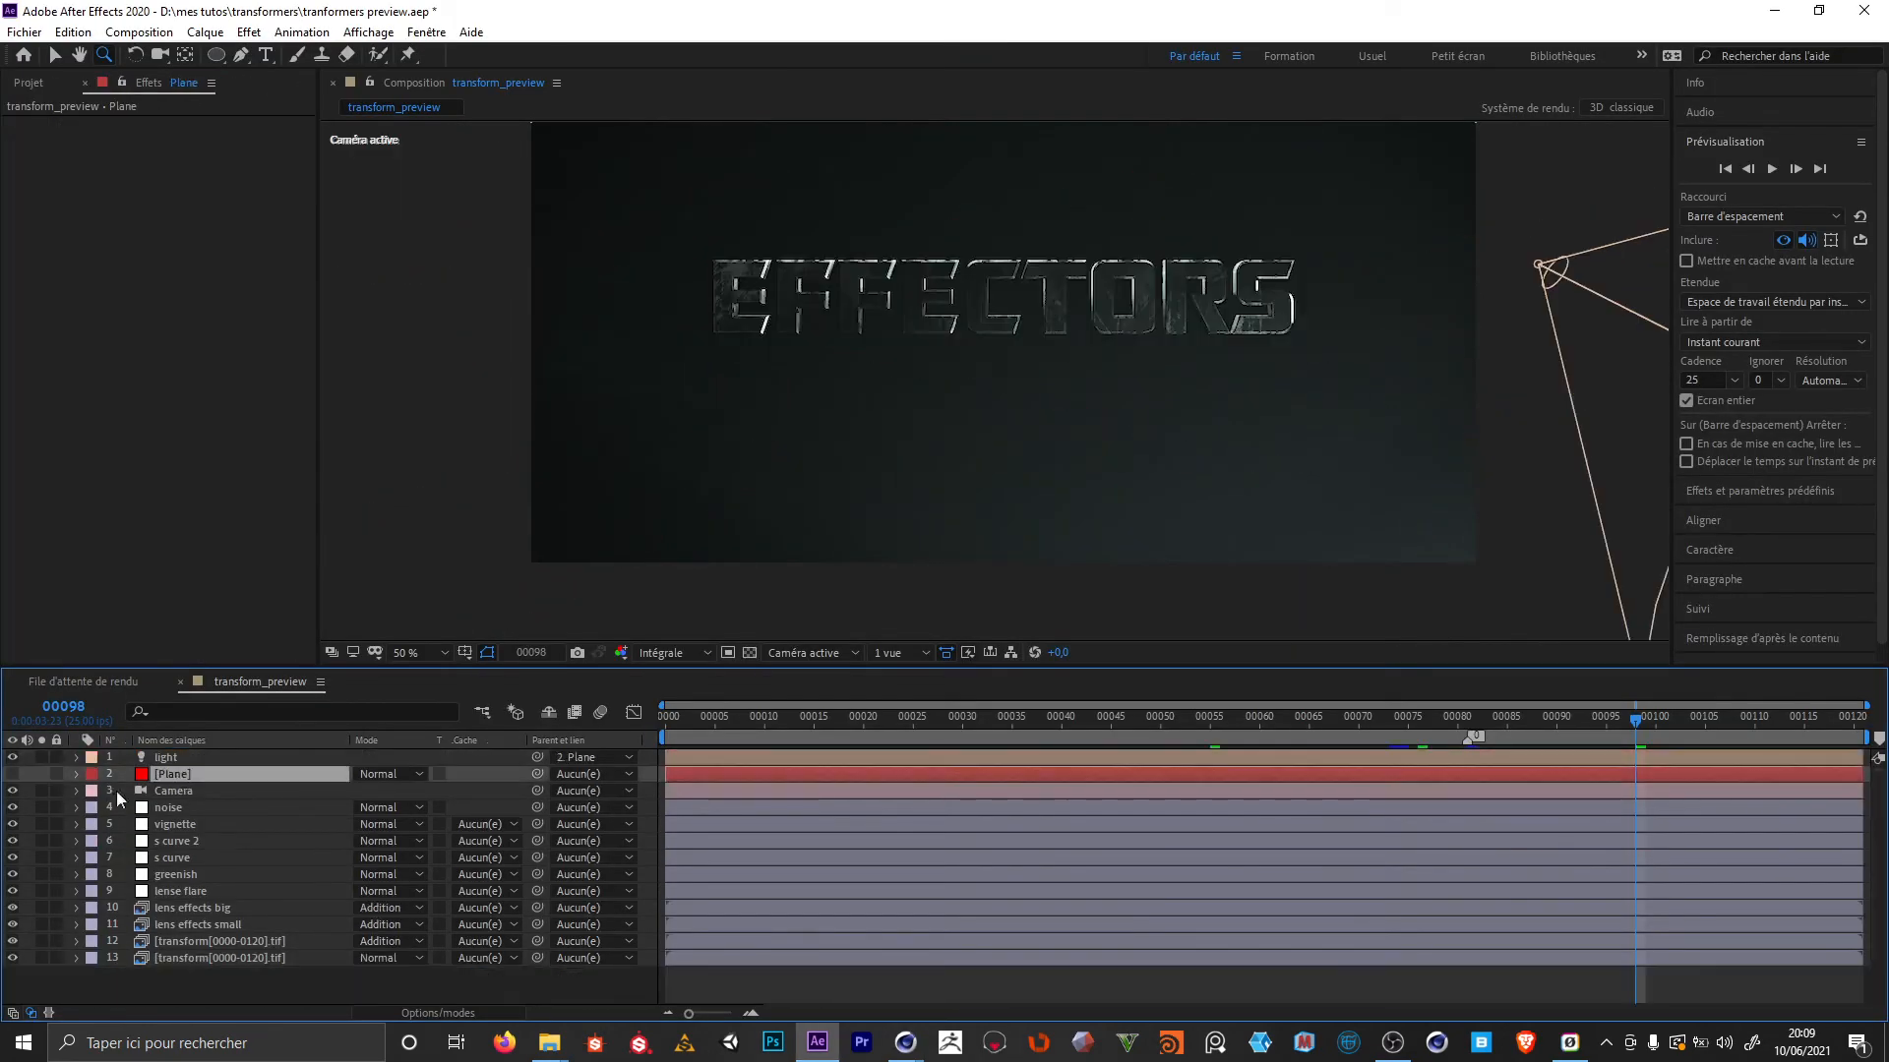
Show the Plane layer at frame 80 and examine its position and motion path along the top of the lettering up close
left_click(157, 773)
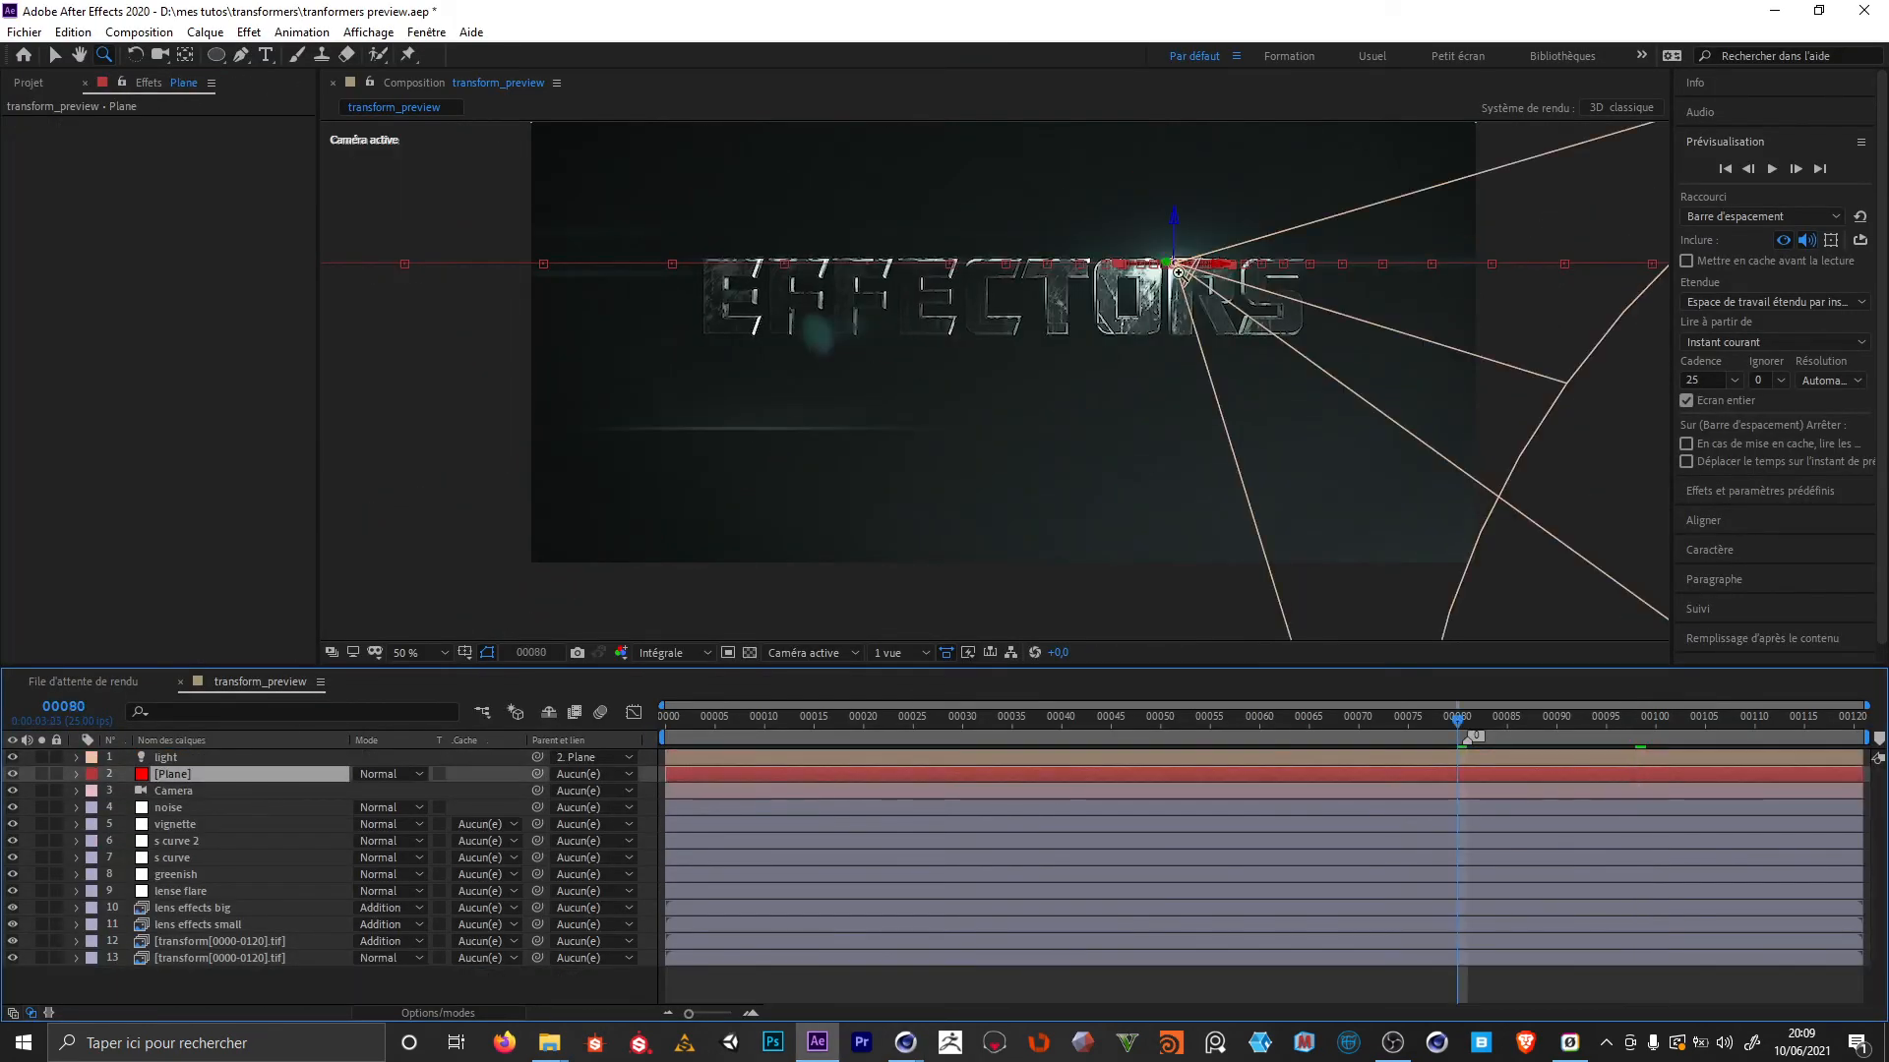
left_click(1179, 273)
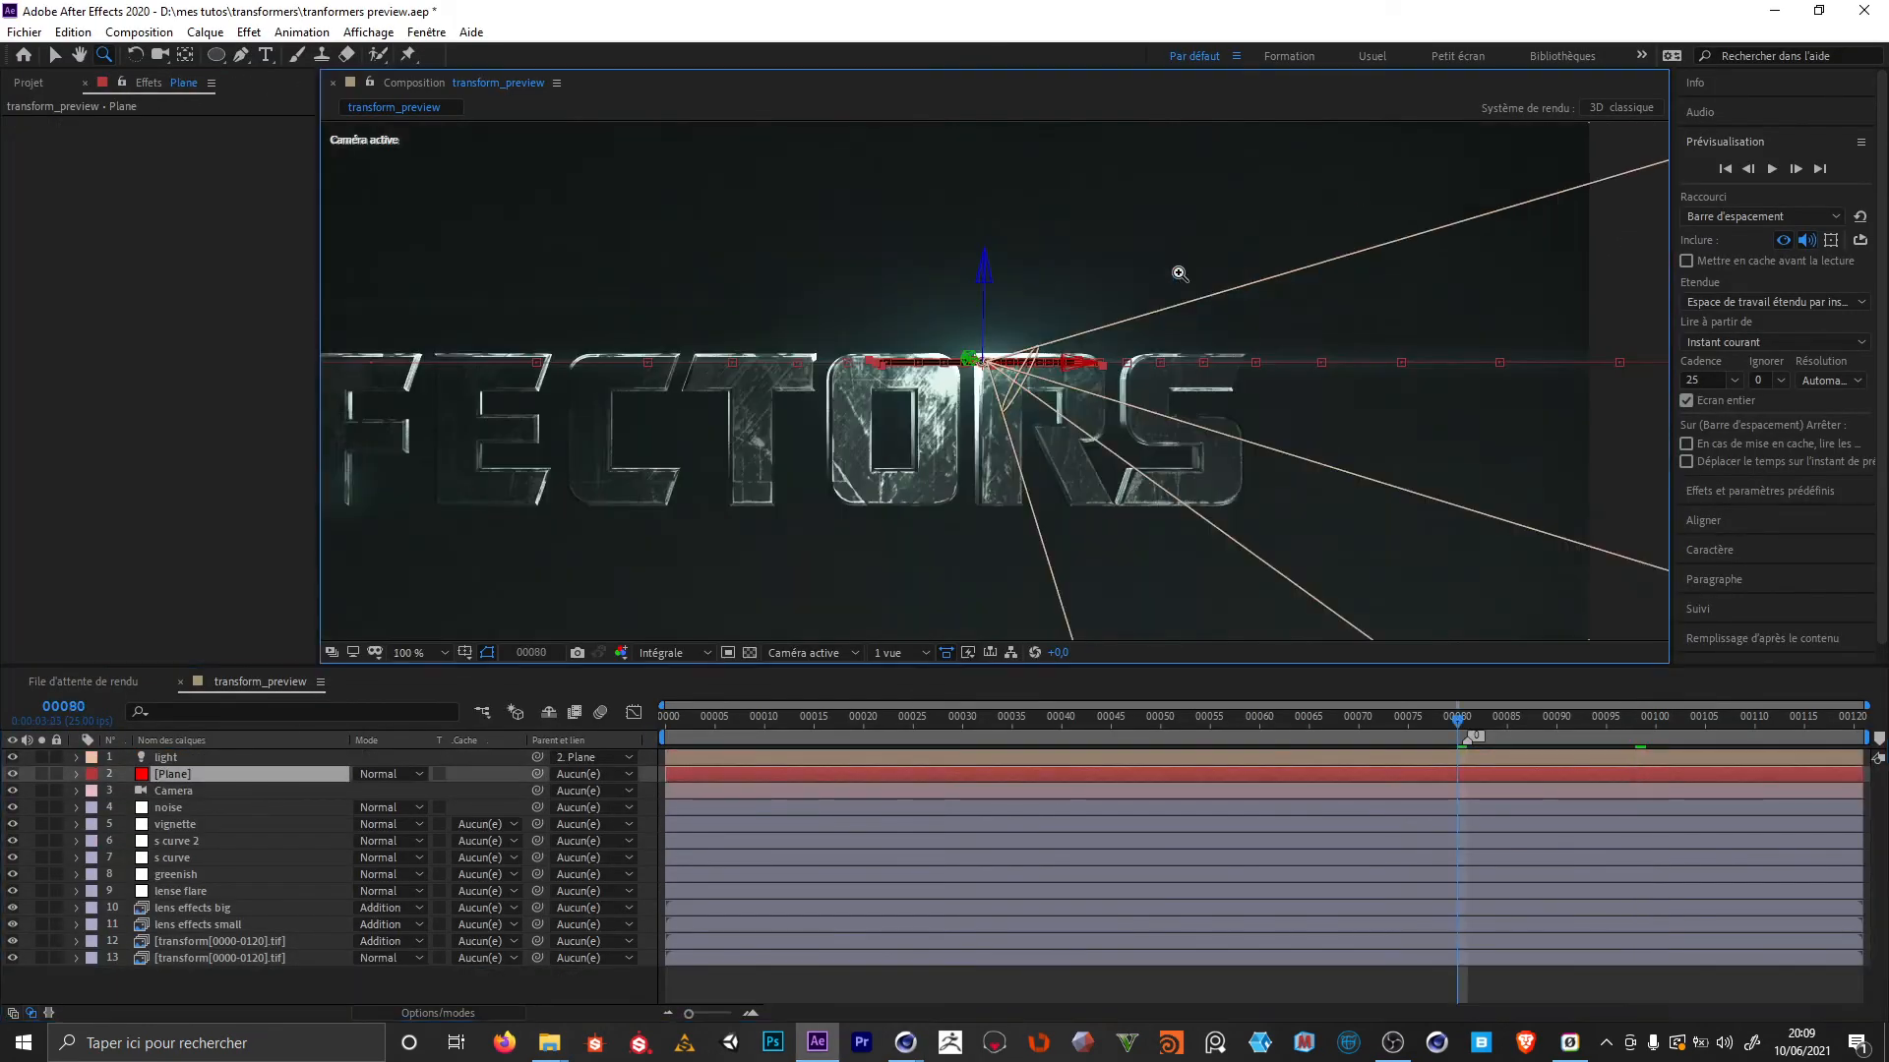
left_click(1180, 273)
middle_click_drag(472, 570, 738, 282)
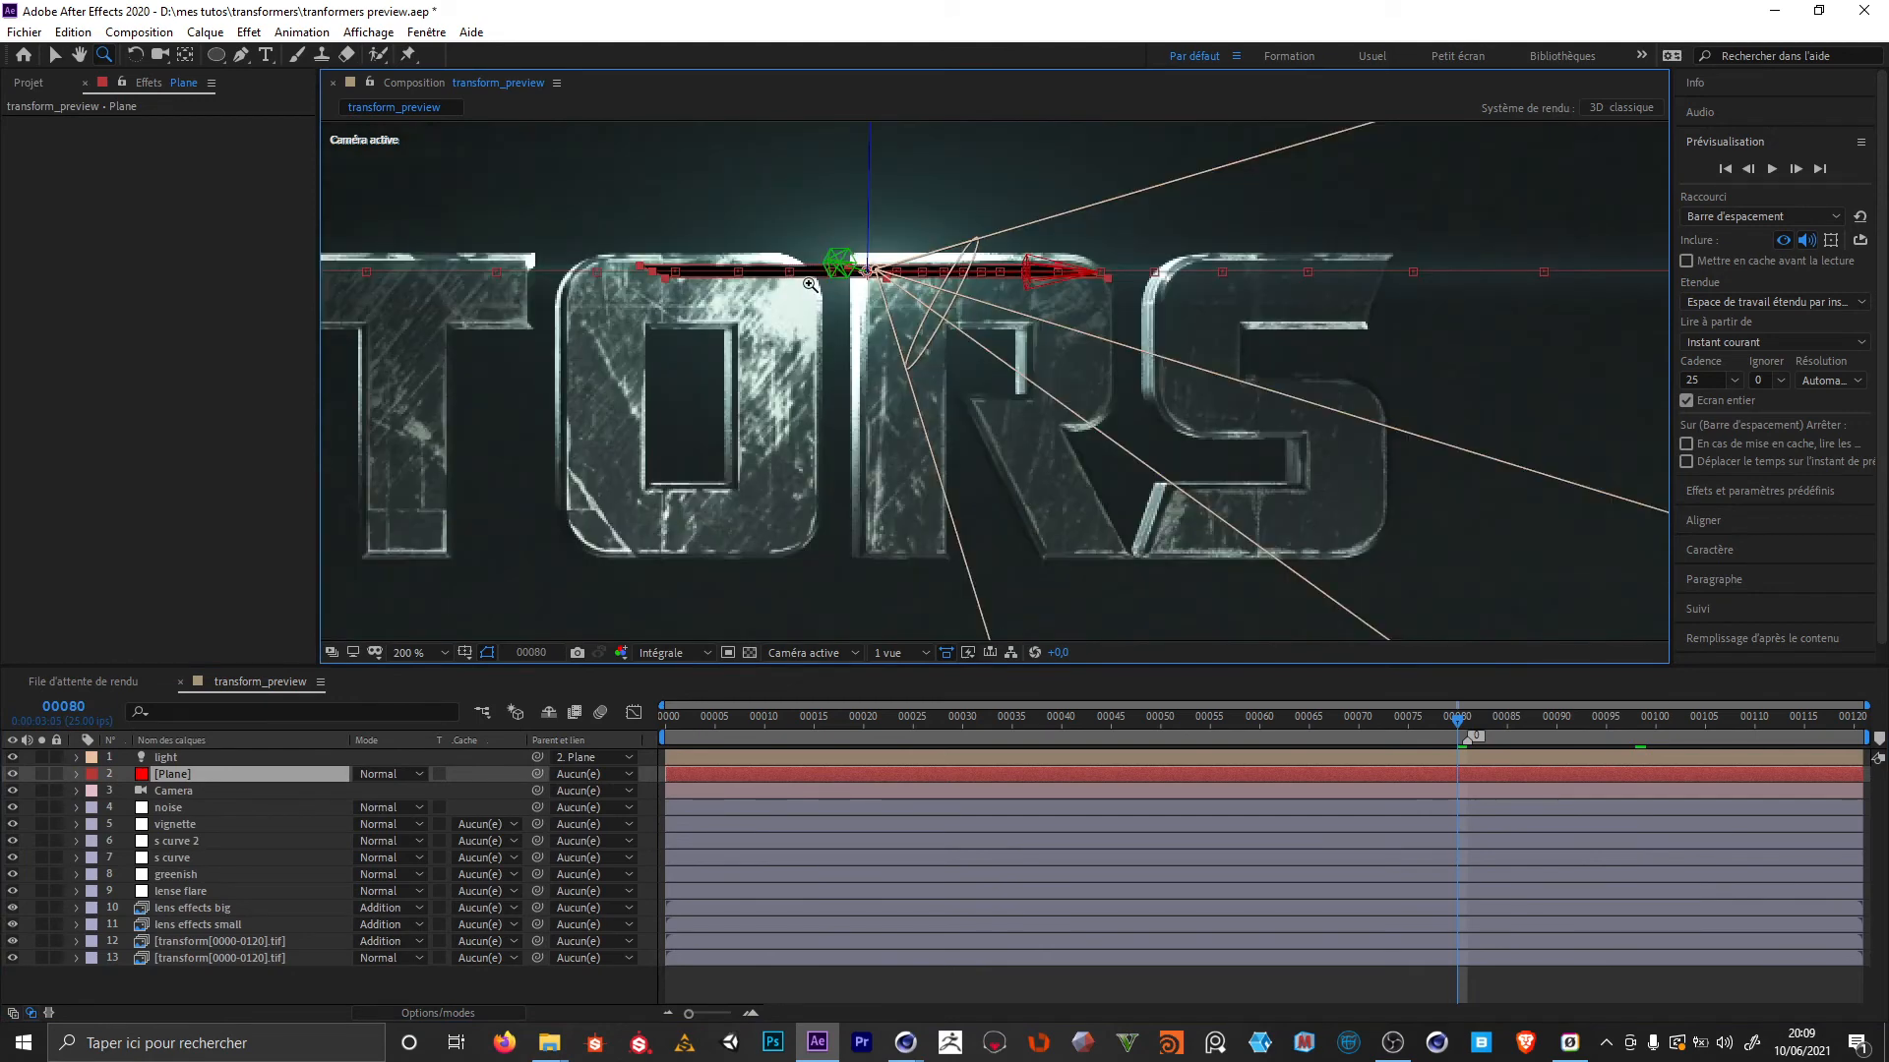
Check the Light Factory settings on the lense flare layer and the light layer's parenting to Plane
left_click(180, 890)
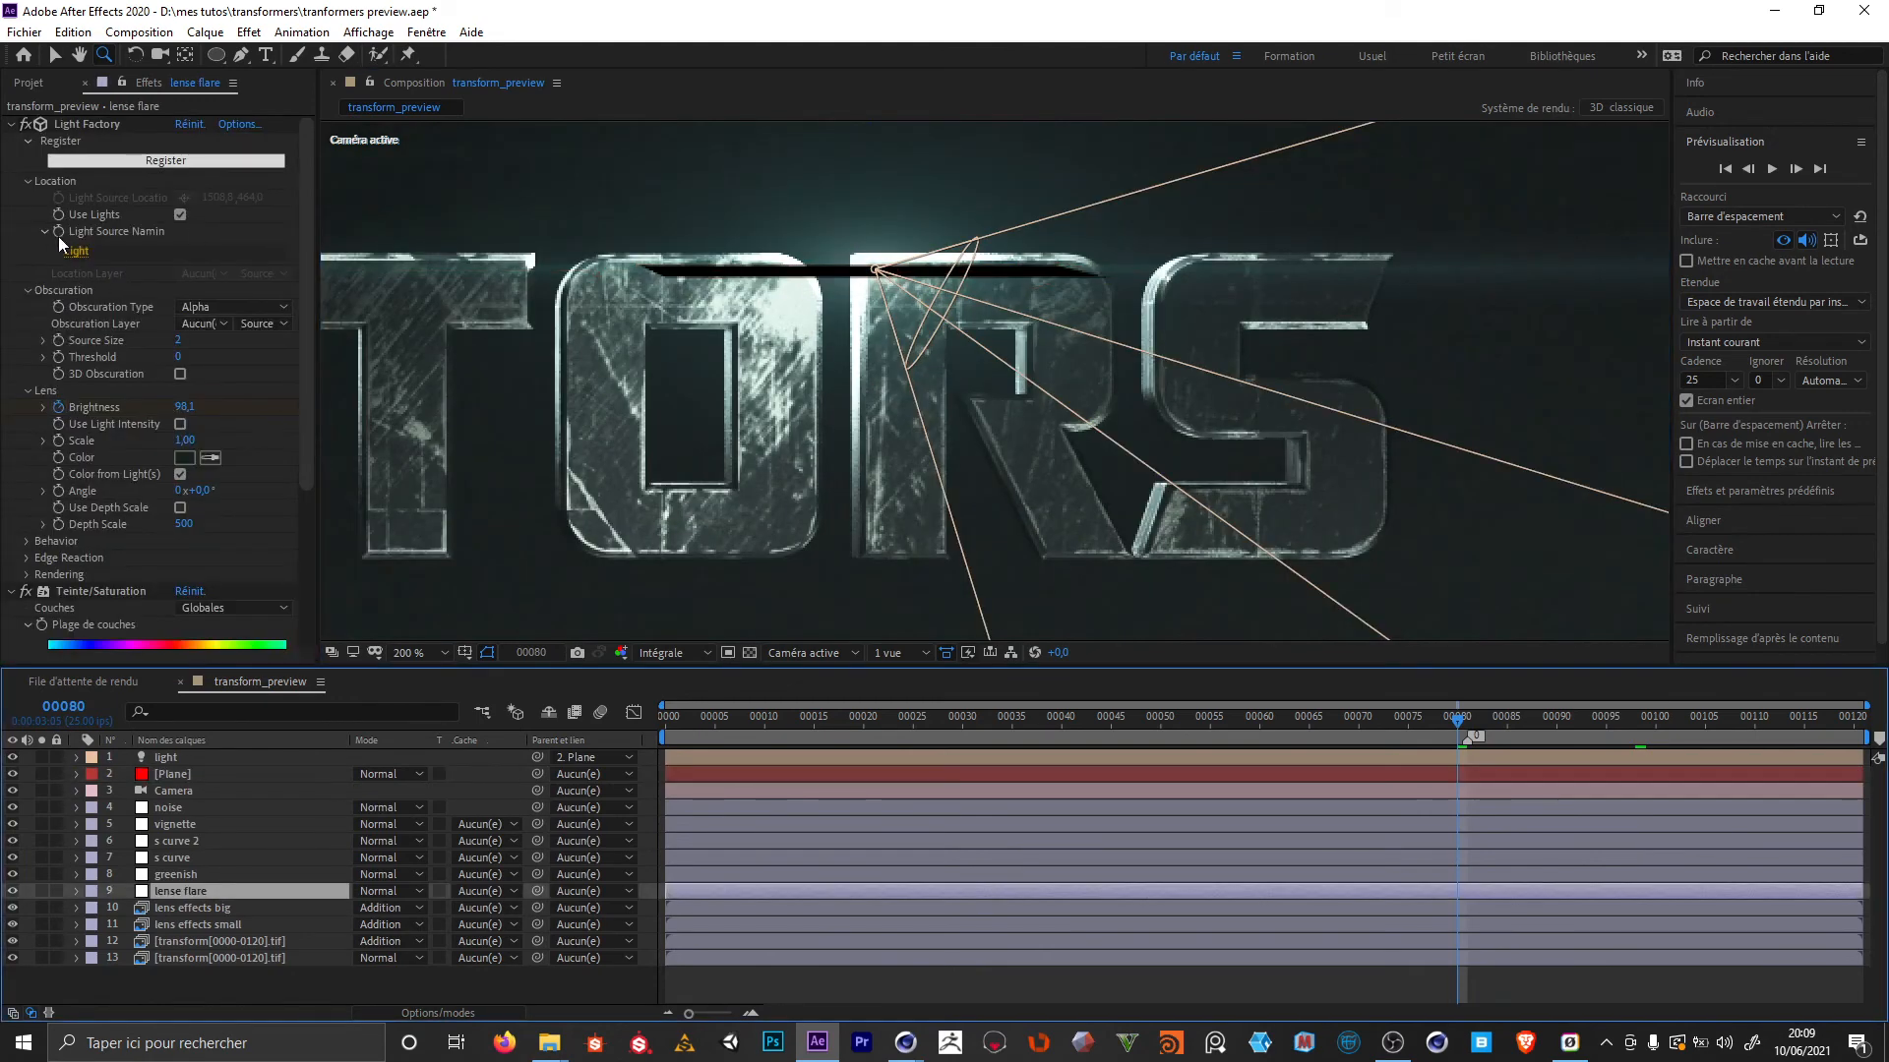
left_click(164, 206)
left_click(183, 768)
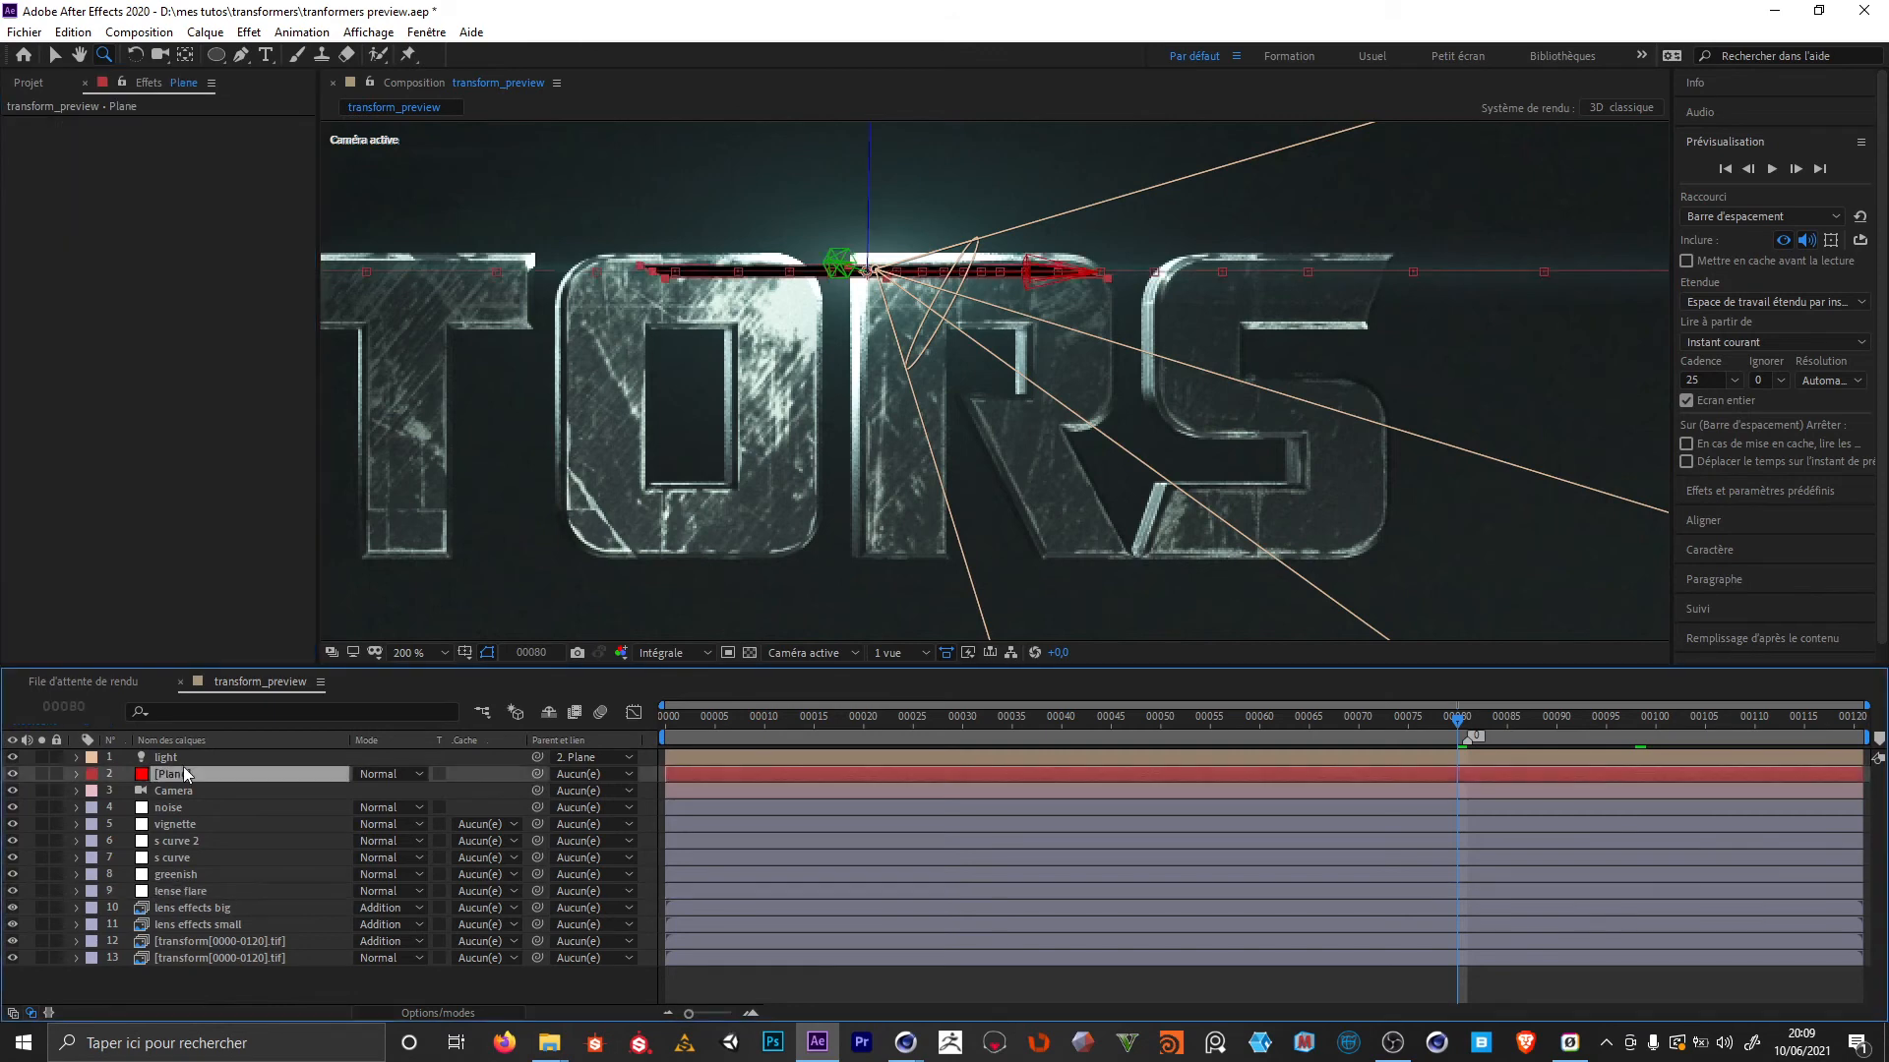
left_click(185, 758)
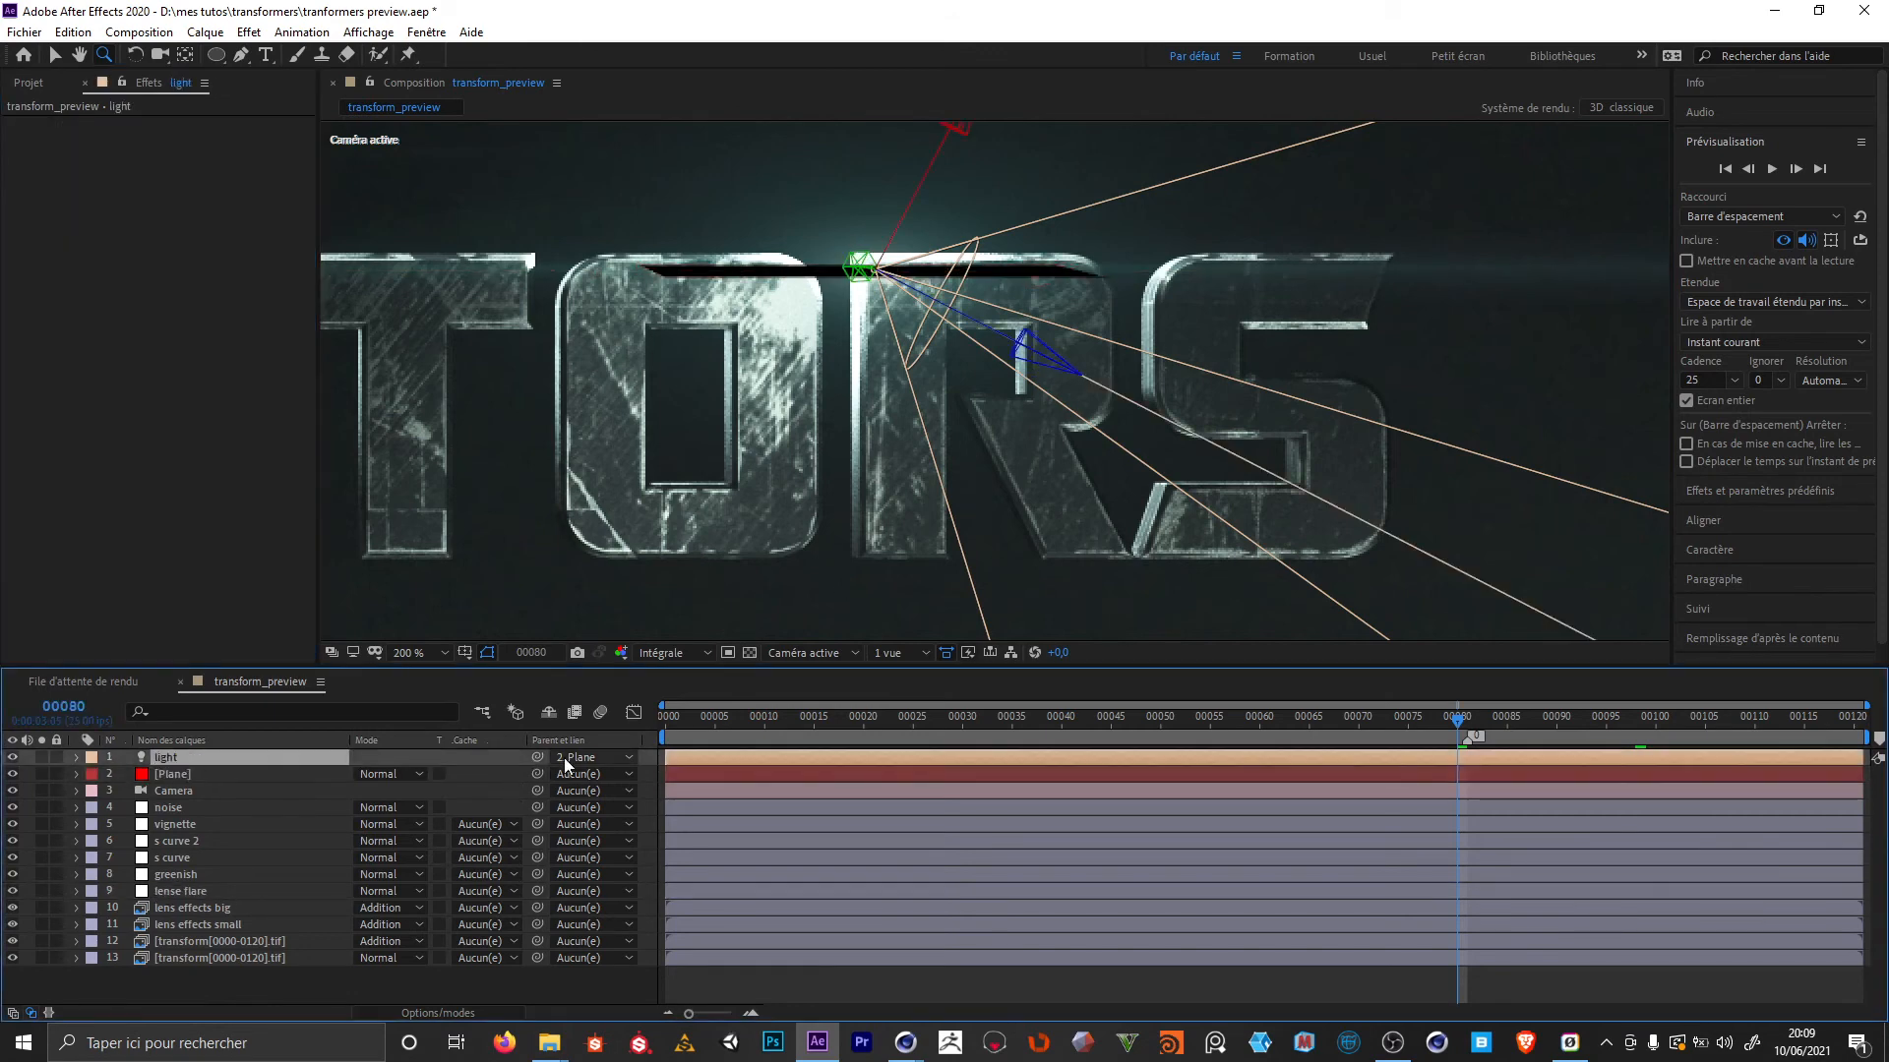
Hide the Plane layer and bring the whole EFFECTORS title back into view
left_click(182, 775)
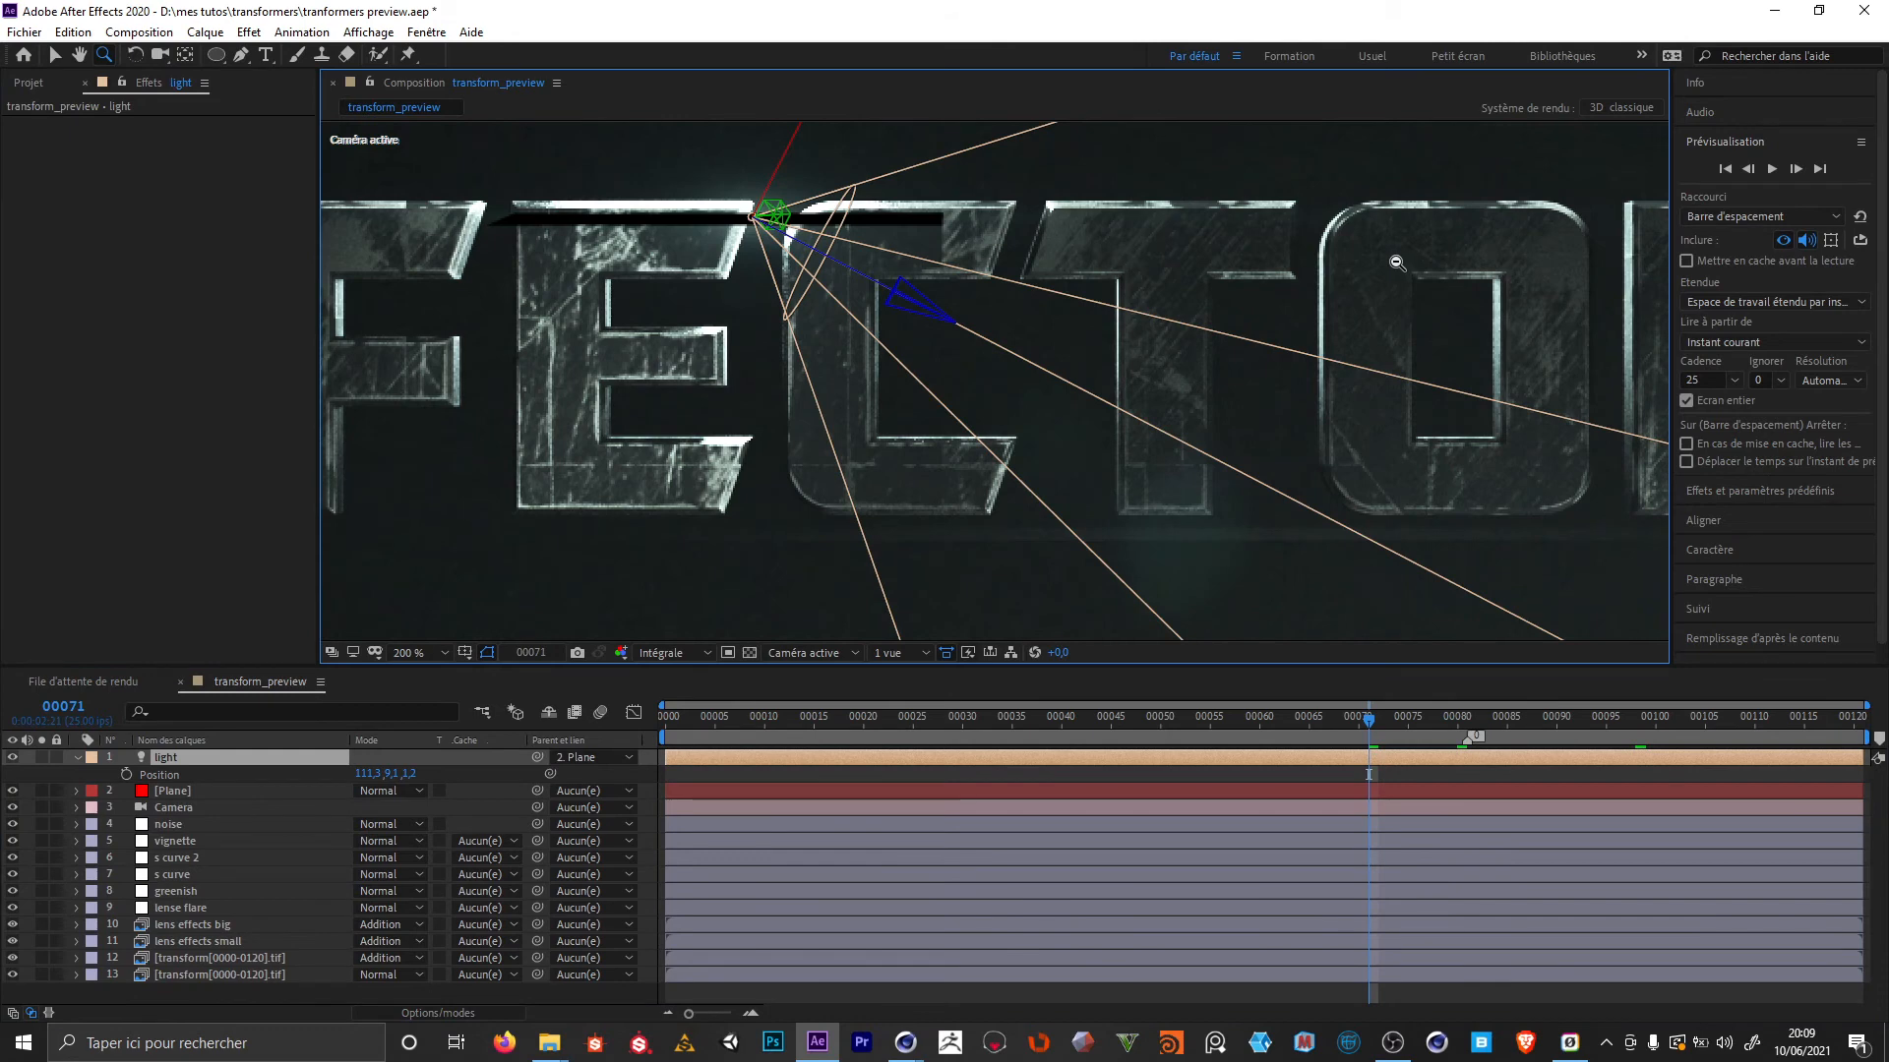
left_click(890, 392, "alt")
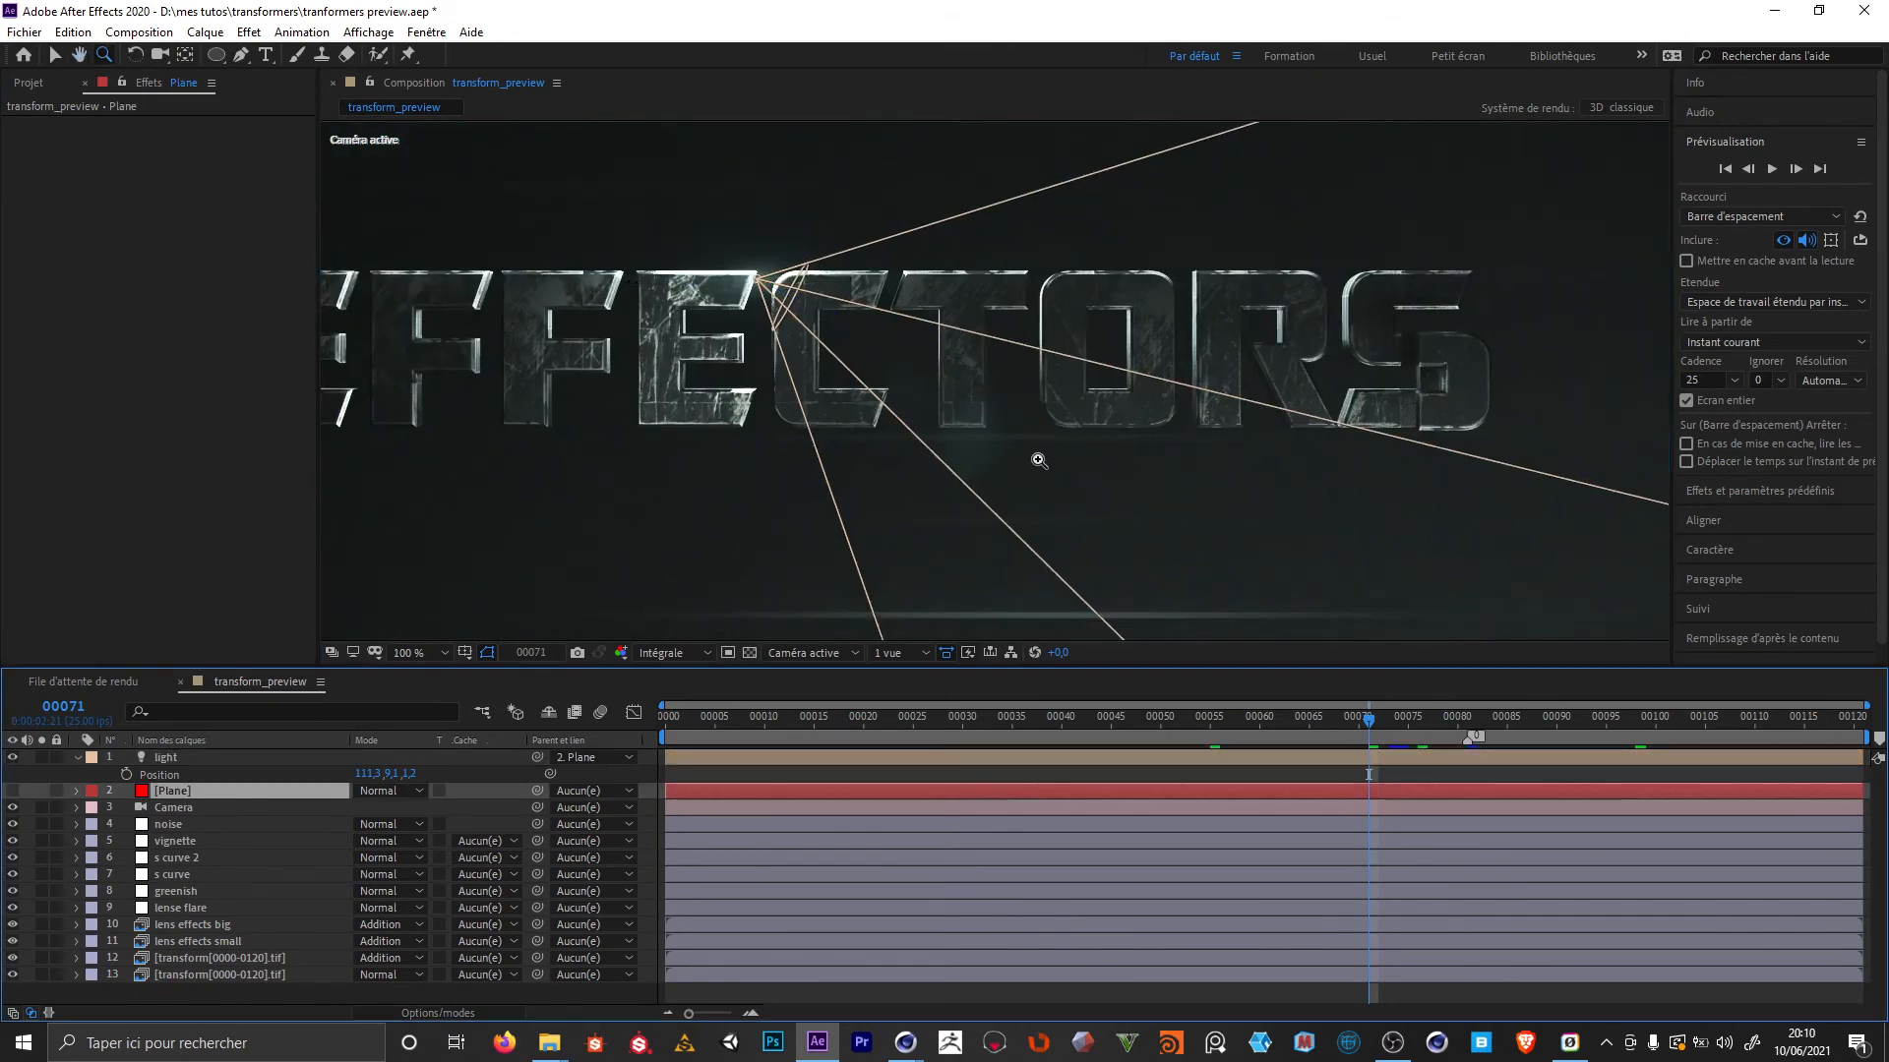
left_click(1031, 422, "alt")
left_click_drag(932, 474, 946, 446)
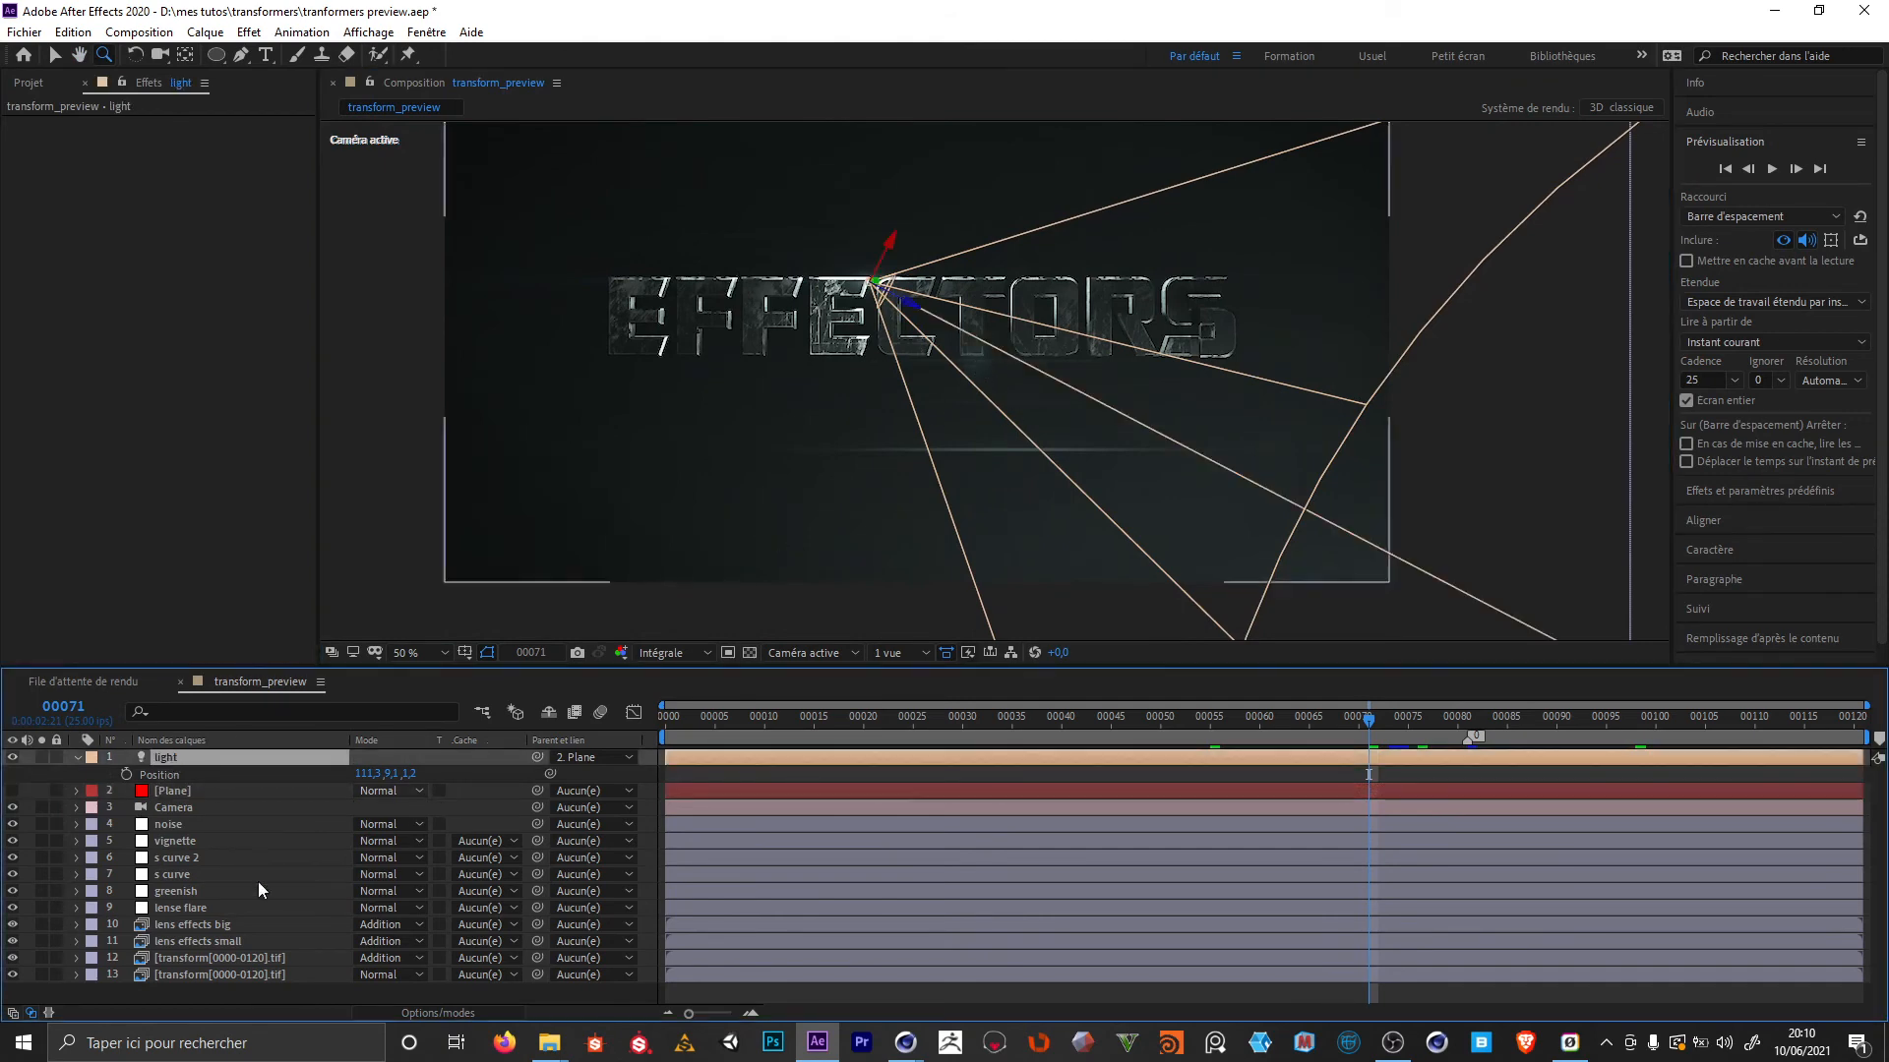
Reveal the Light Factory Brightness keyframes on the lense flare layer and check the flare at frames 76, 74, 68 and 94
left_click(231, 907)
left_click(87, 124)
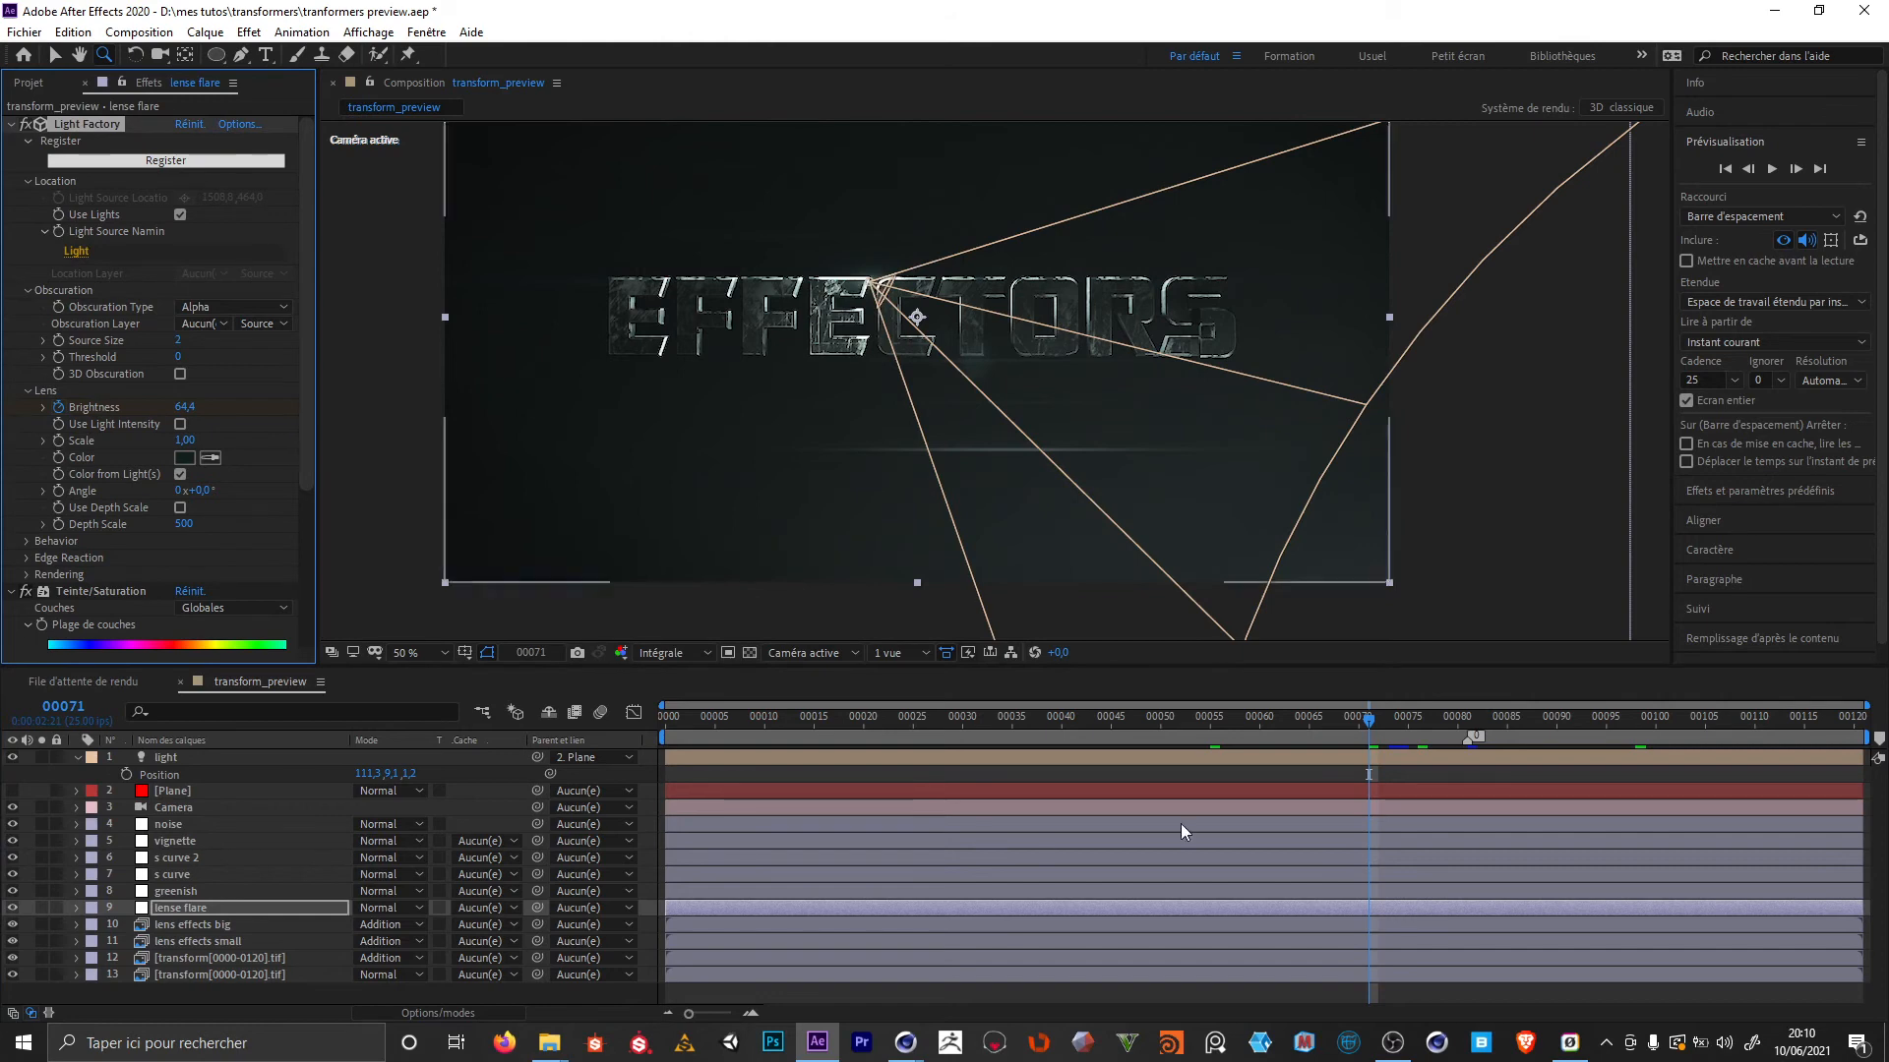
left_click_drag(1368, 721, 1418, 721)
left_click(203, 913)
key("u")
left_click(217, 942)
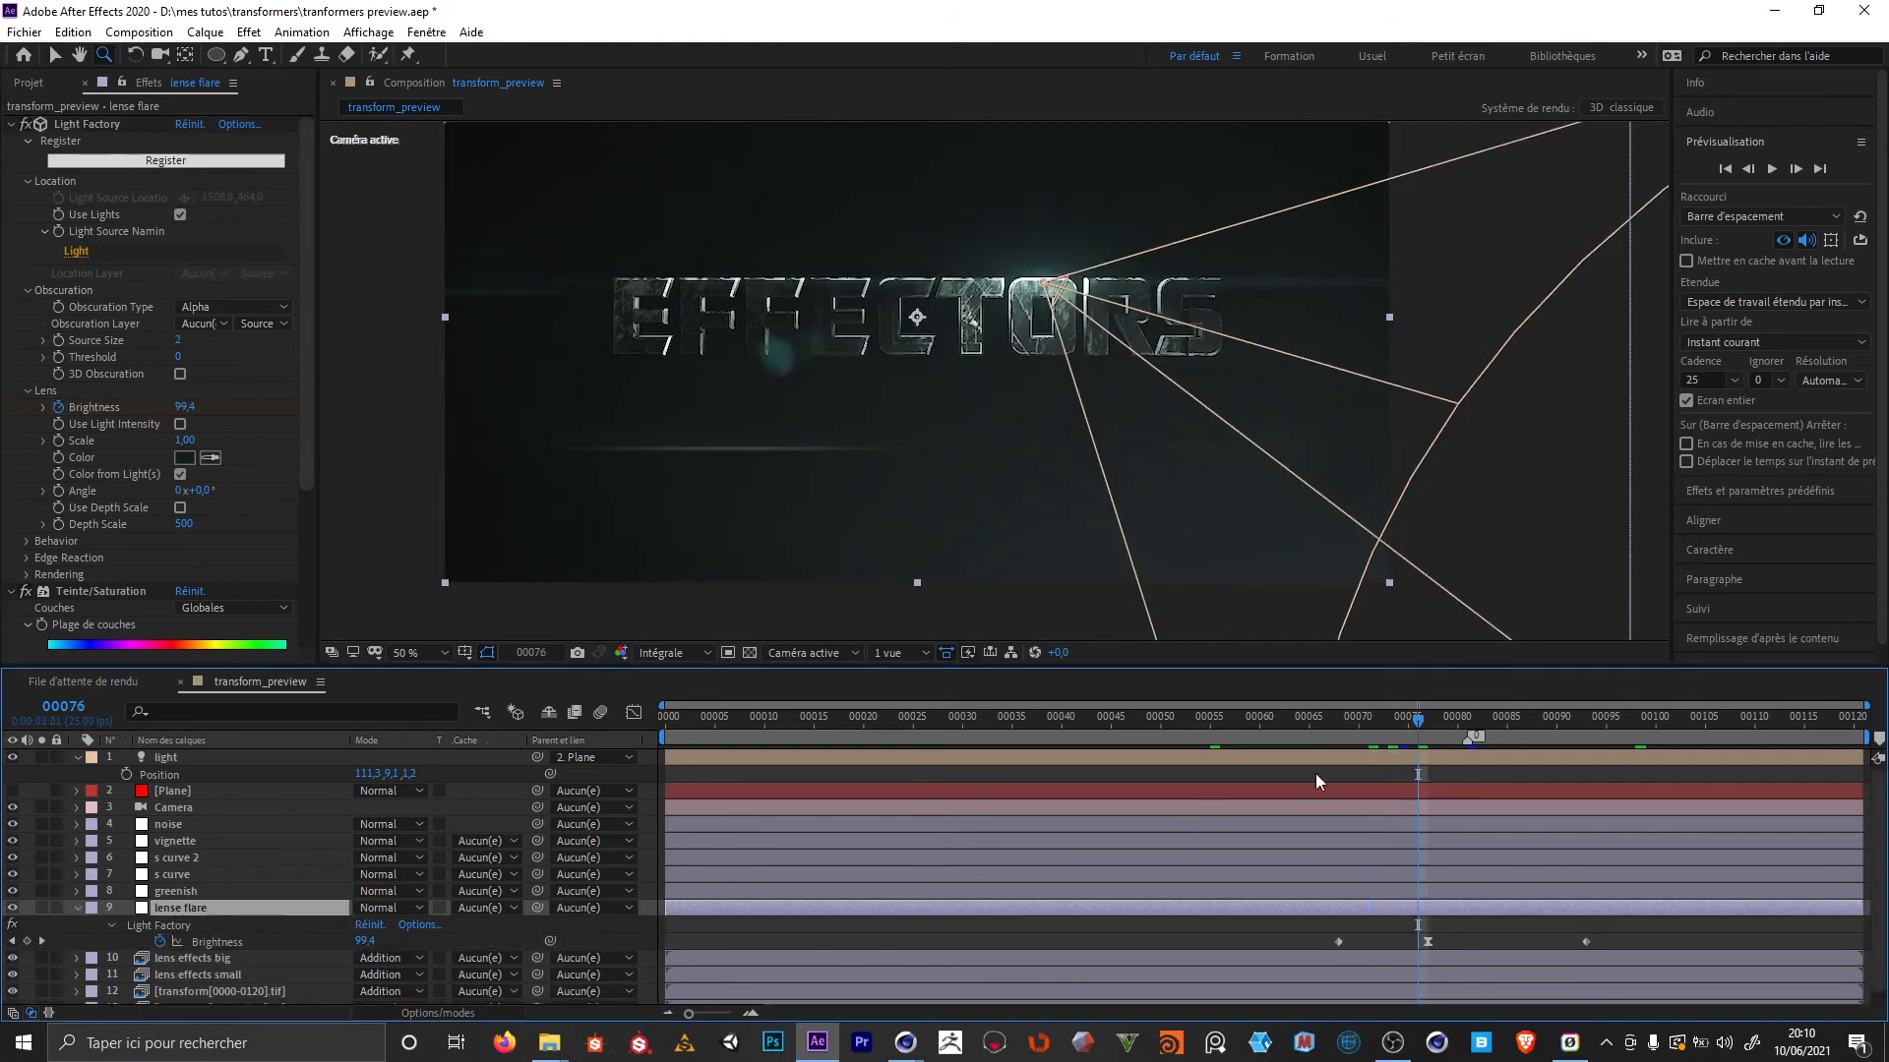
left_click(1398, 722)
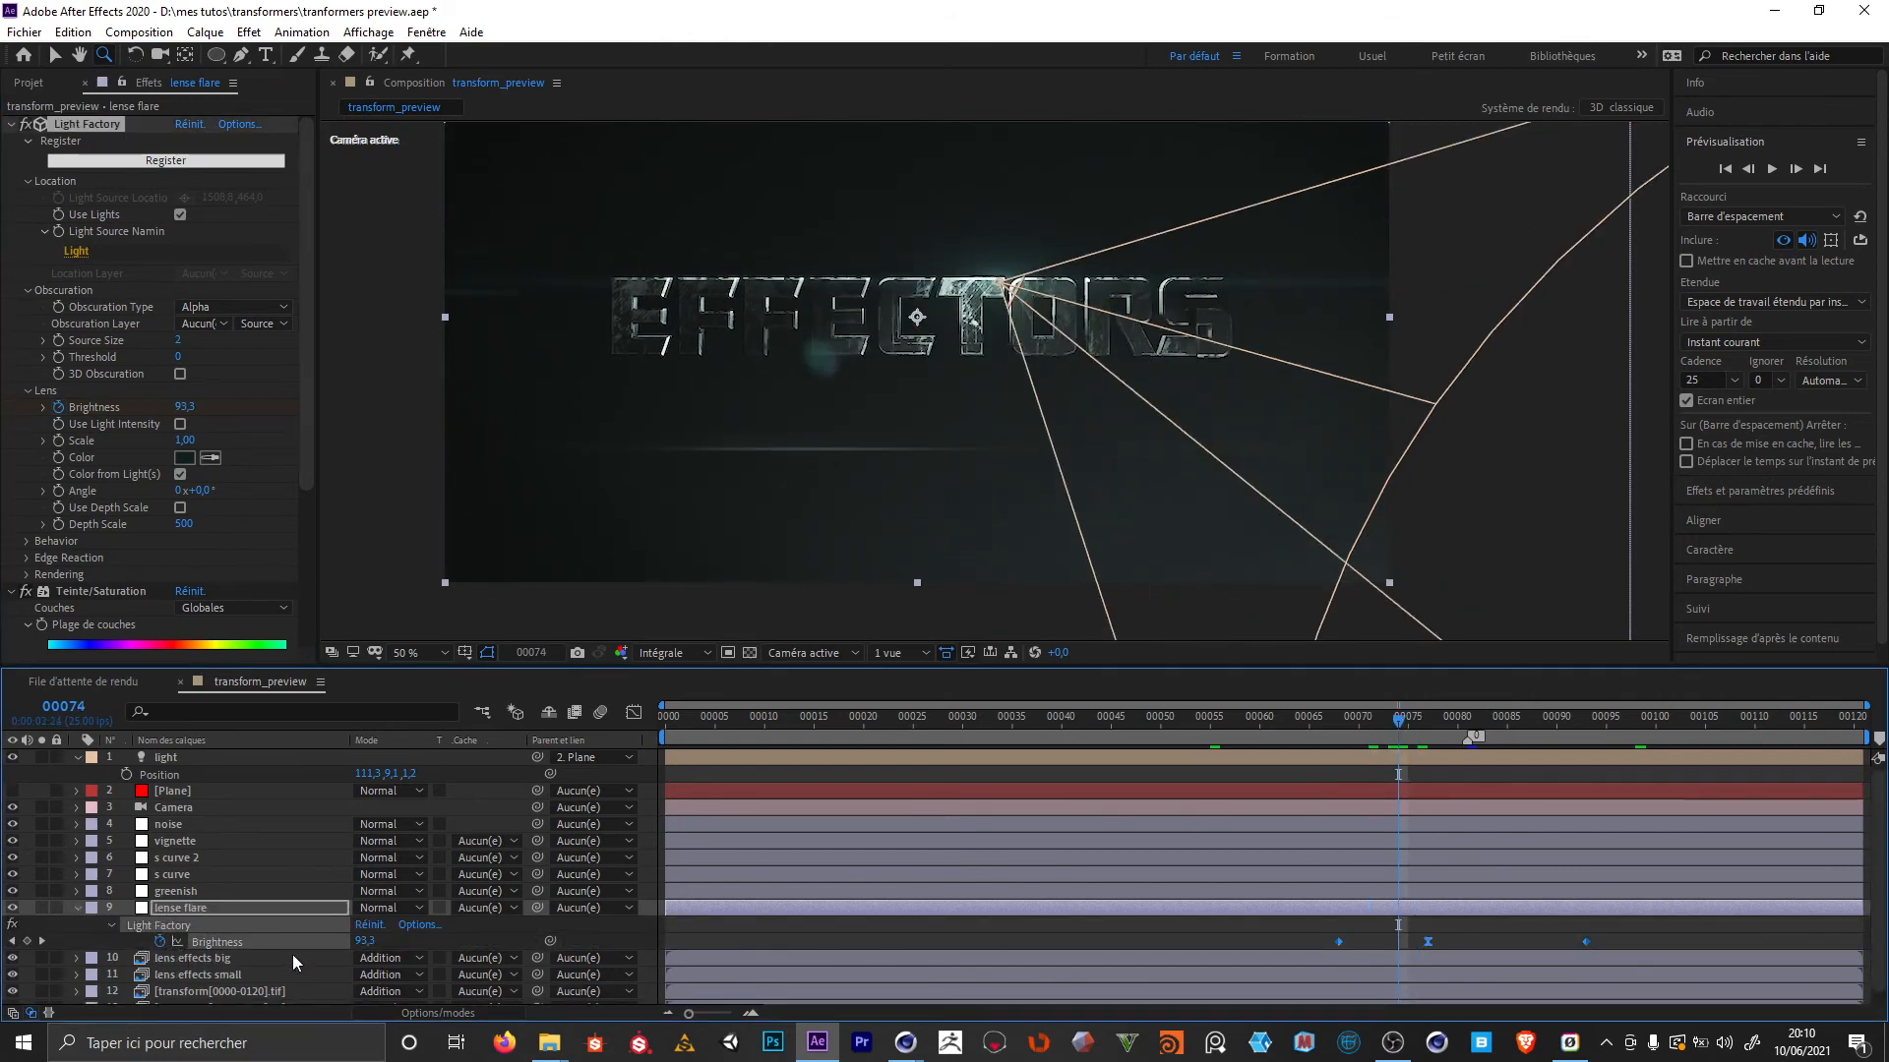
left_click(1338, 721)
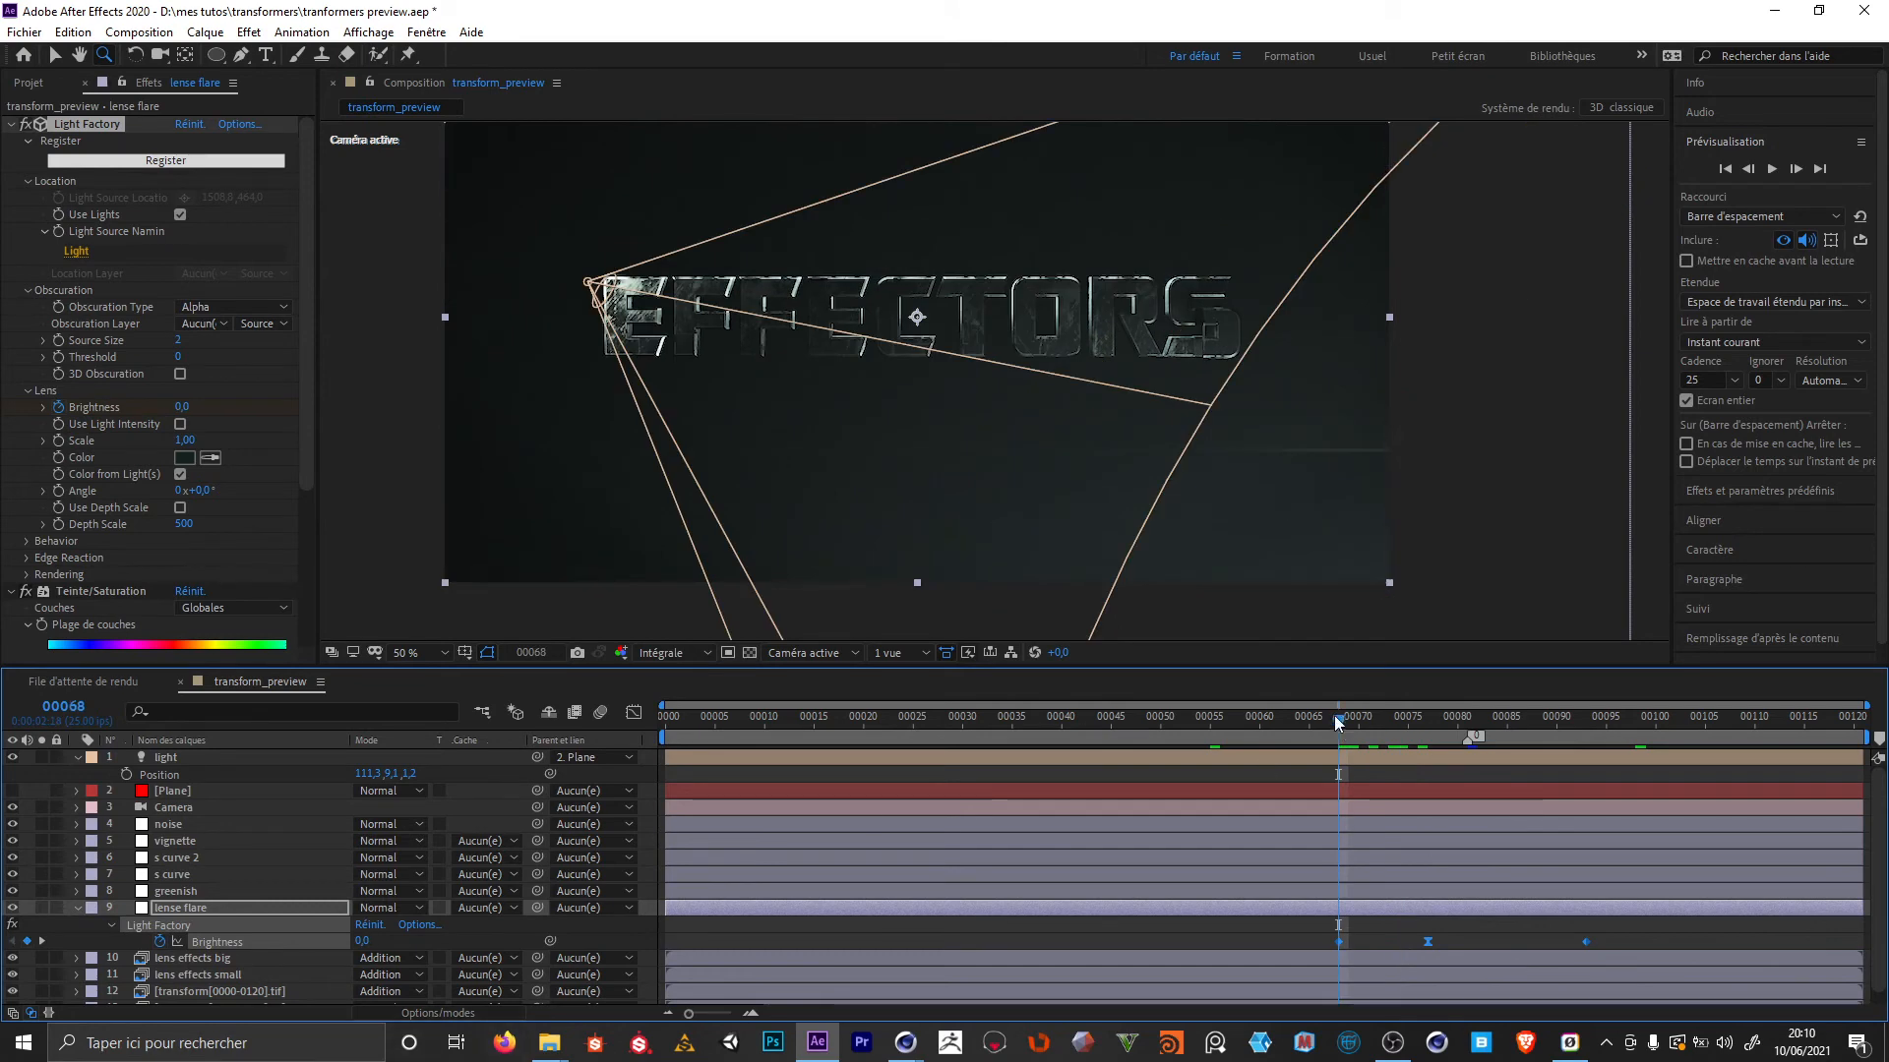
left_click(1398, 721)
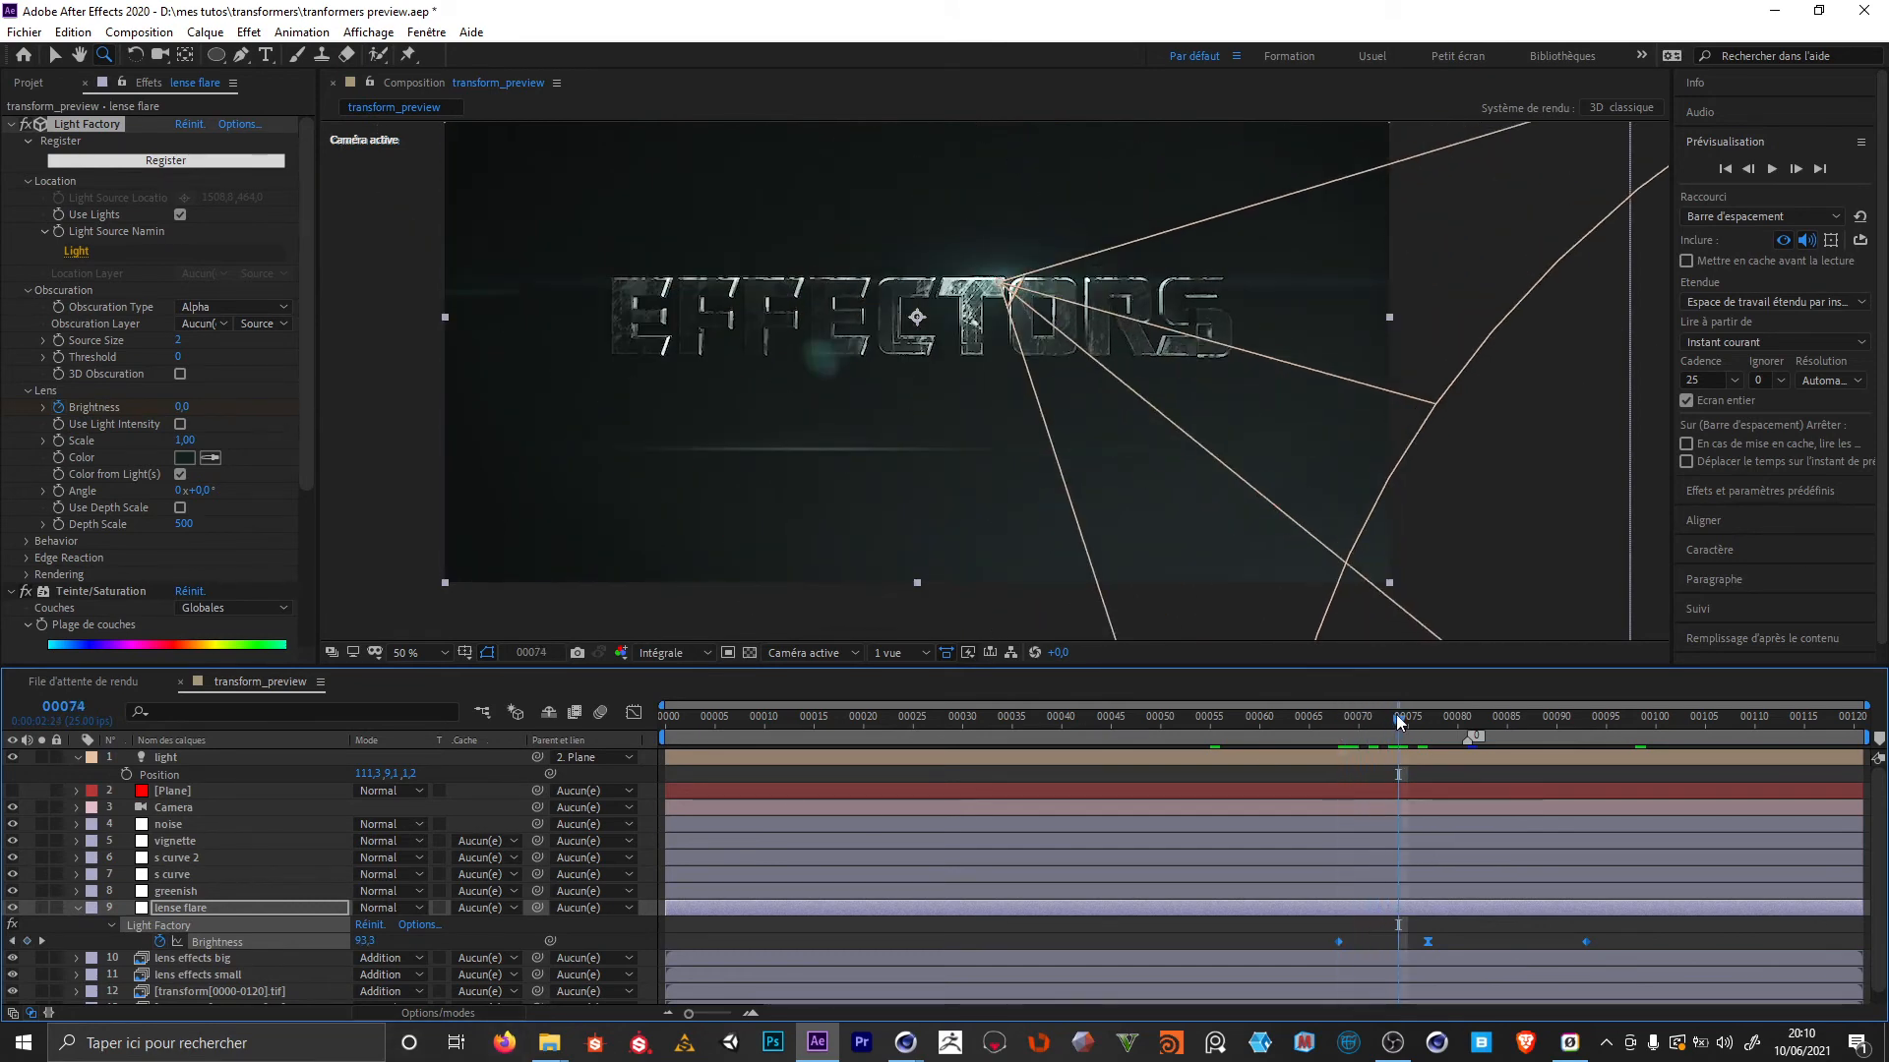
left_click_drag(1505, 726, 1593, 726)
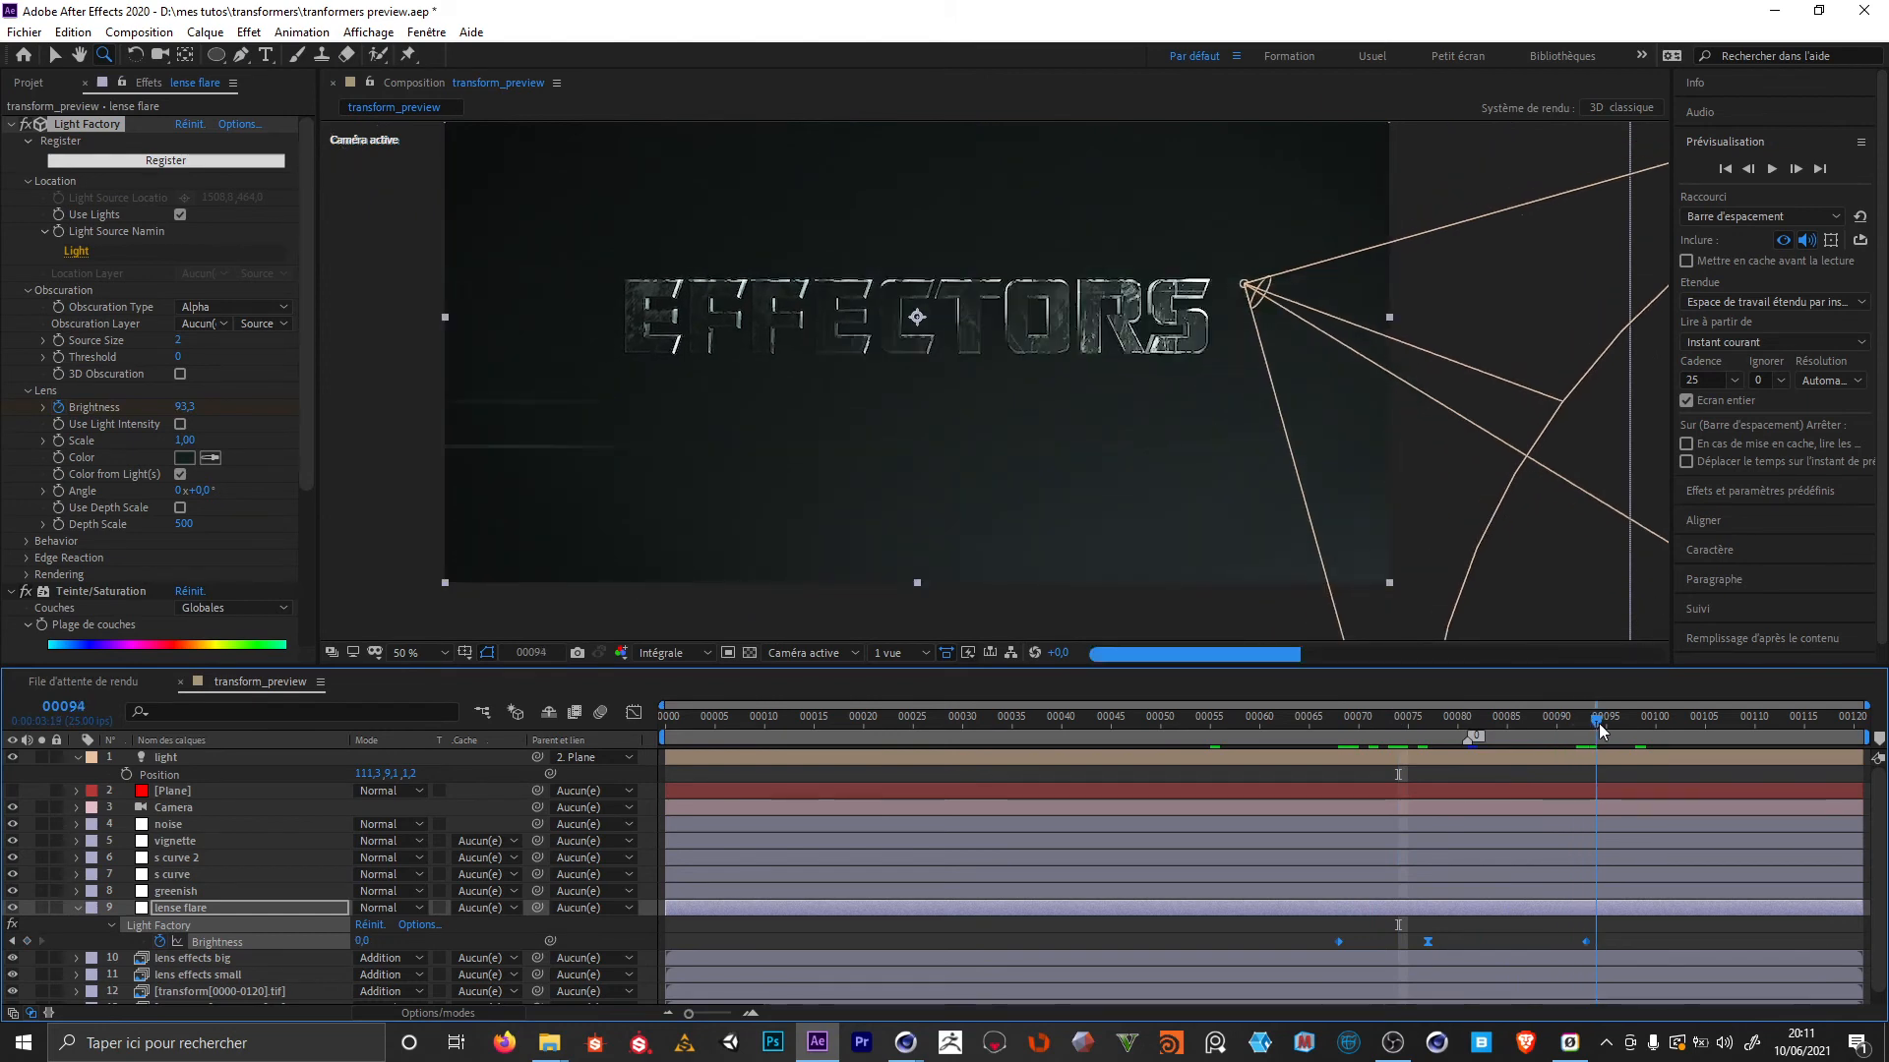
Collapse the lense flare keyframes and hide both the light layer and the lense flare layer
key("u")
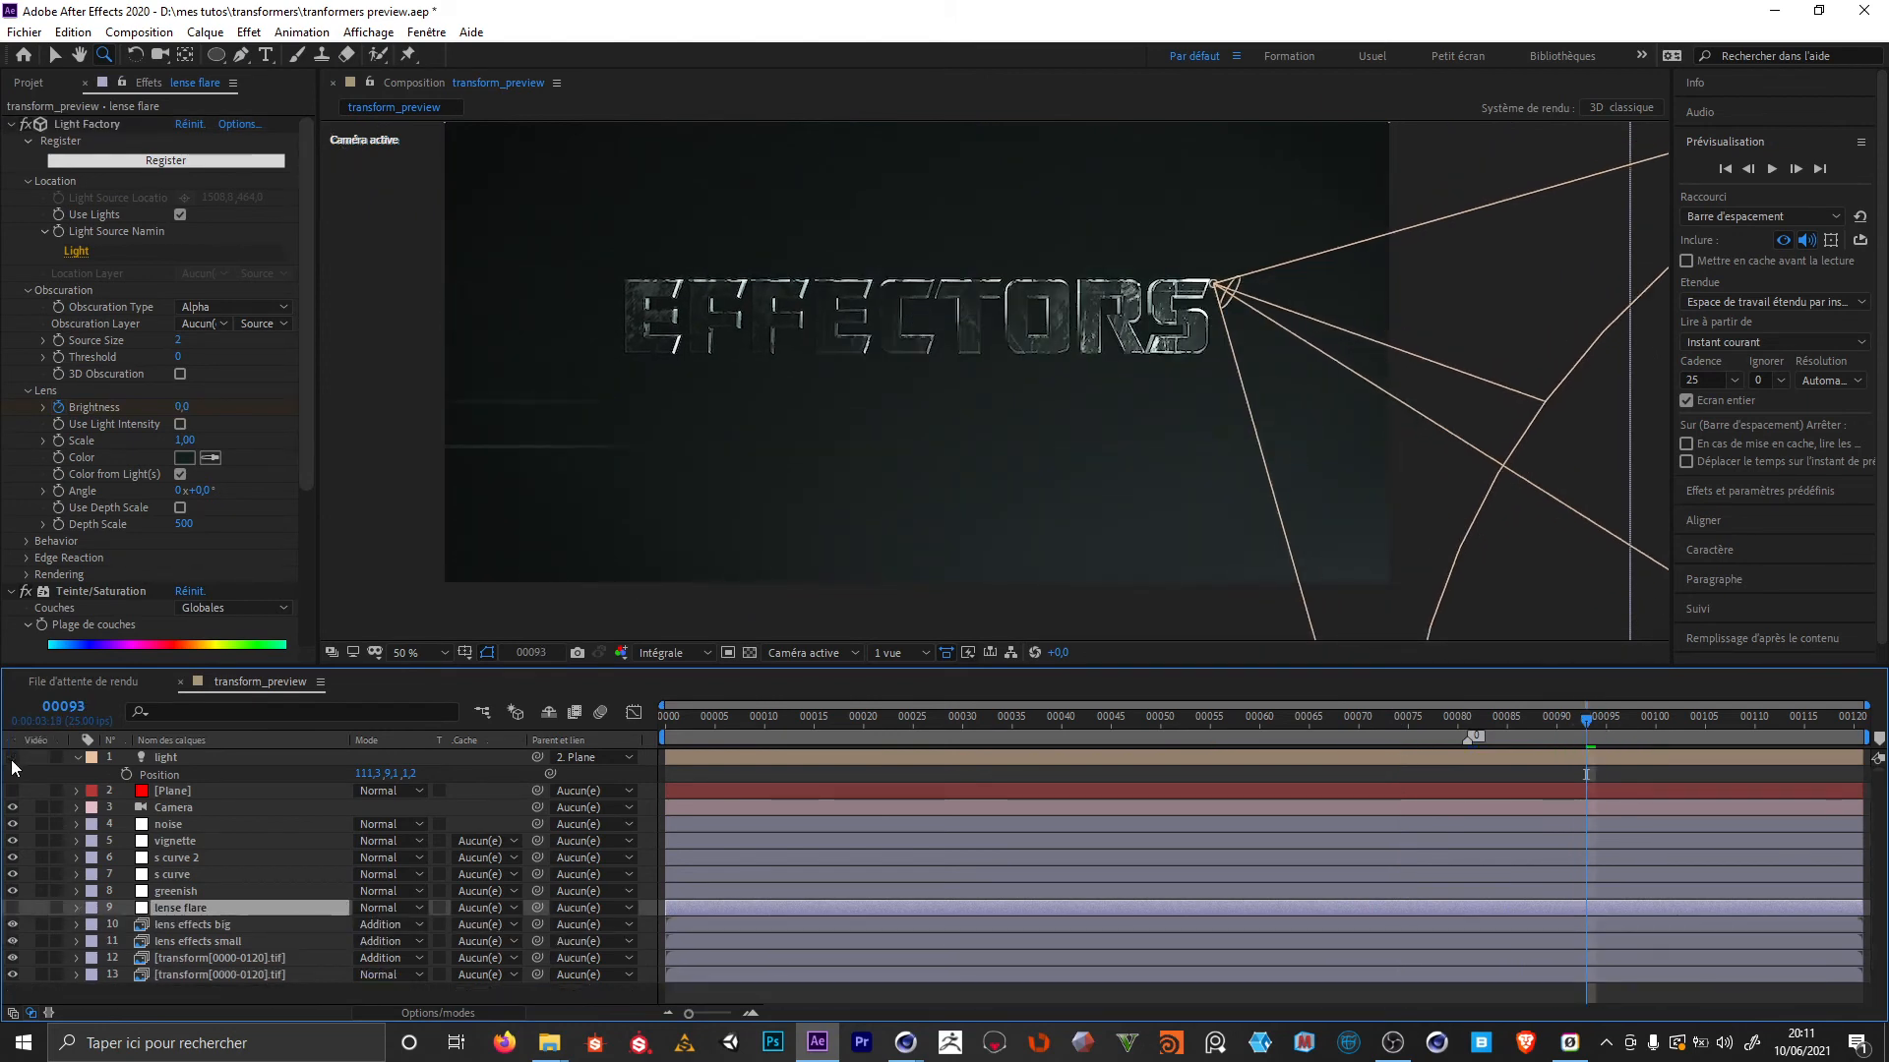
left_click(12, 757)
left_click(197, 791)
Duplicate the lens effects big layer, keep the copy directly above lense flare, and give it the green (Vert) label
left_click(197, 941)
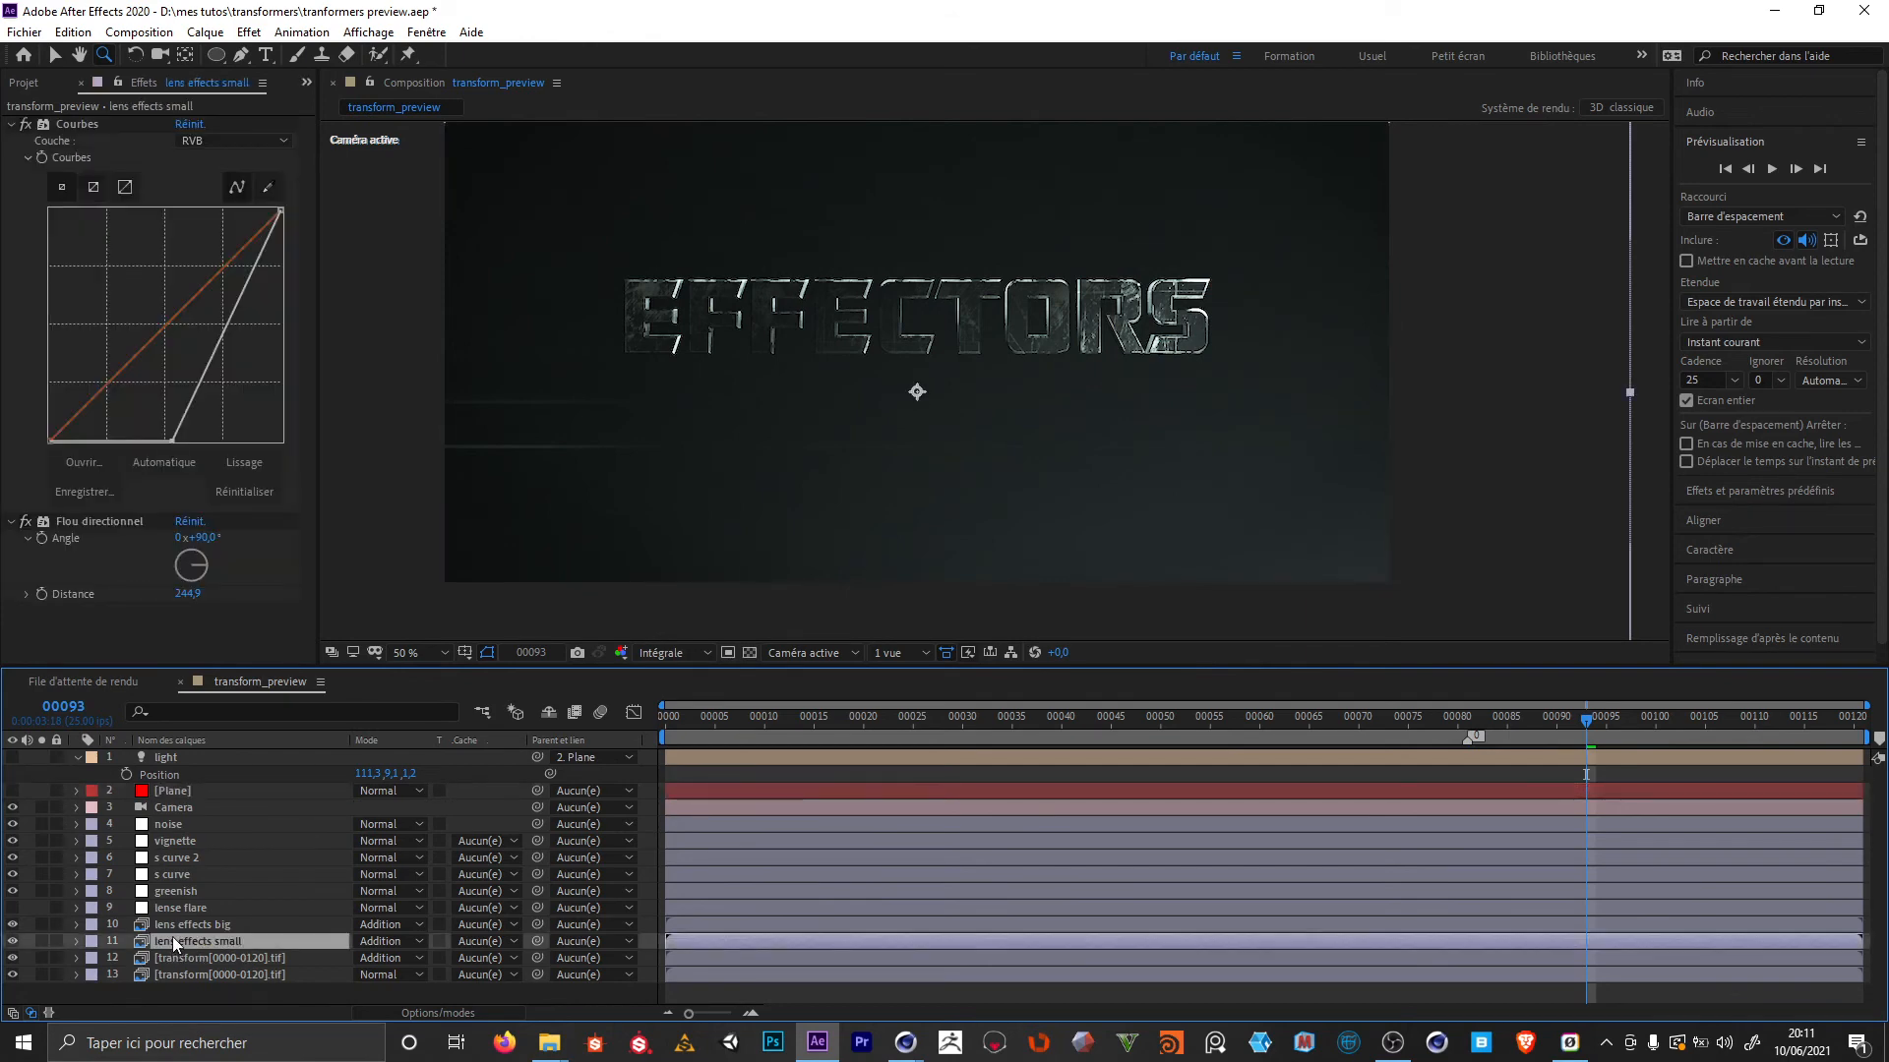
key("ctrl+d")
key("ctrl+z")
key("ctrl+z")
left_click(90, 908)
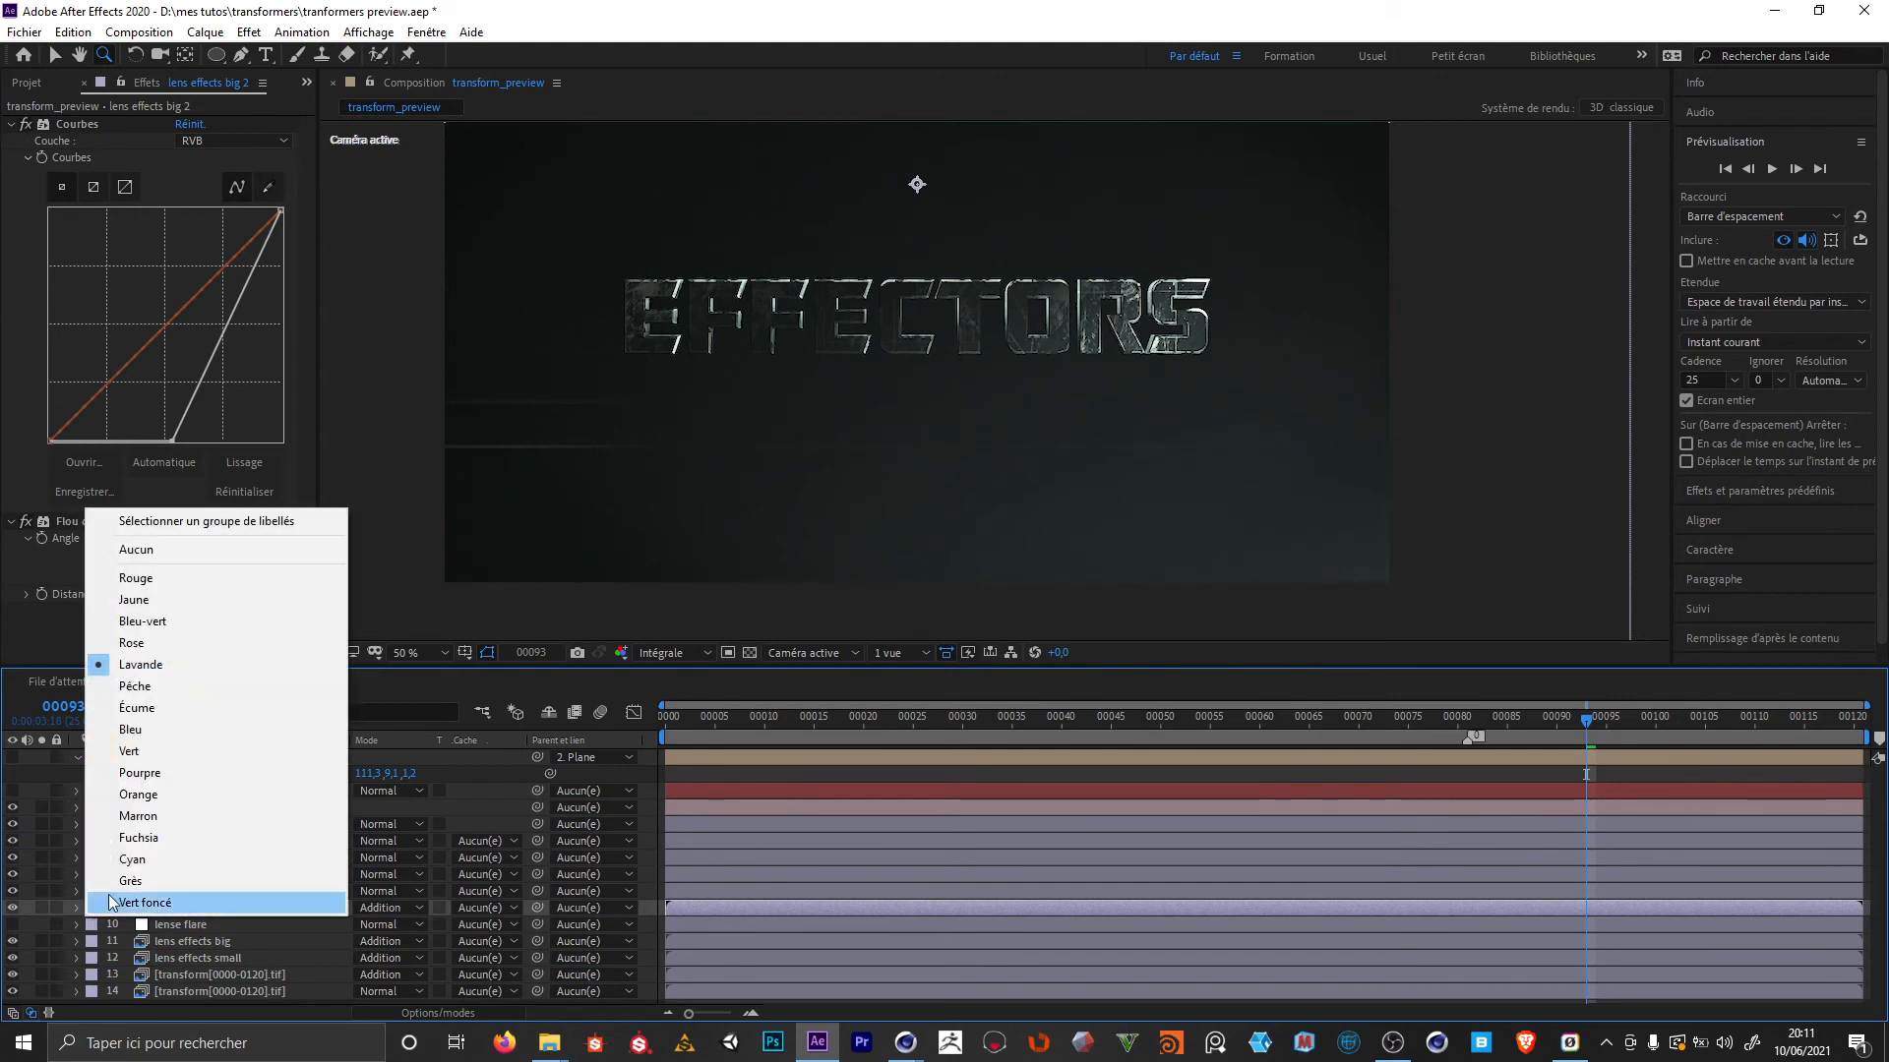
left_click(165, 750)
key("p")
key("comma")
left_click(289, 918)
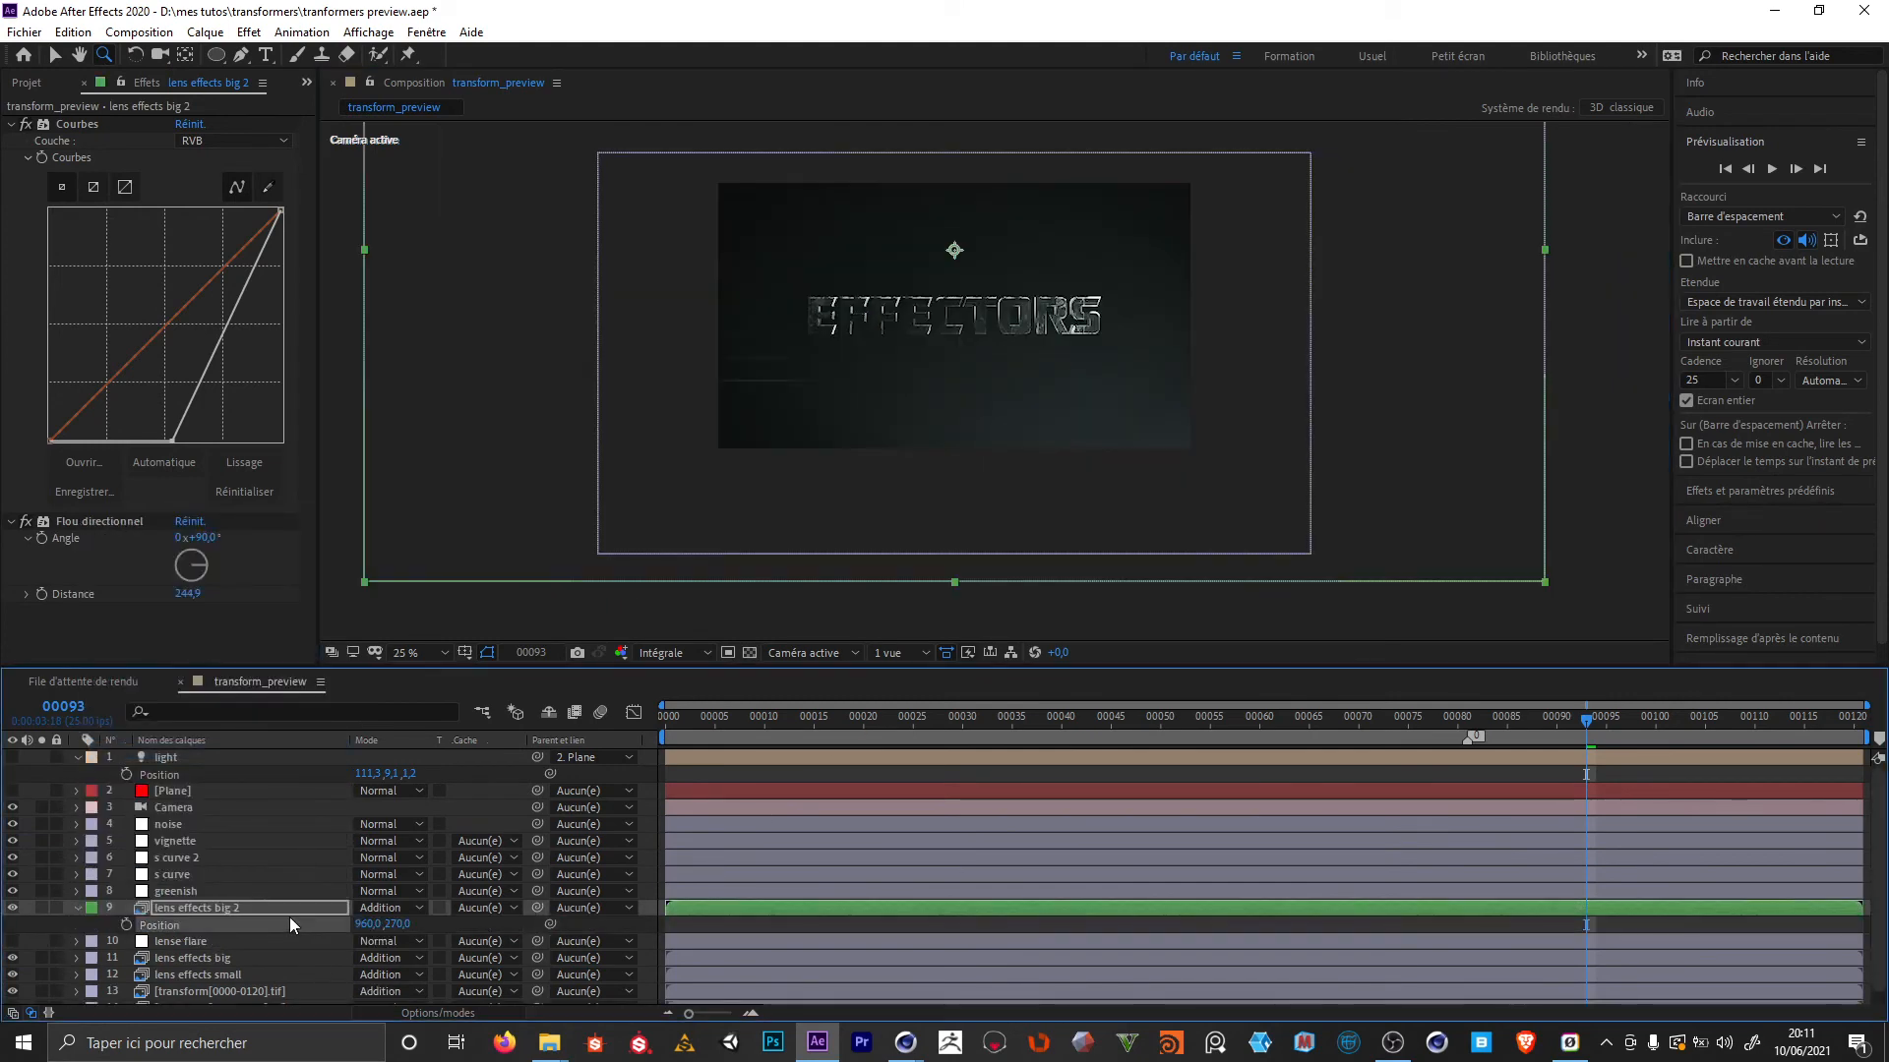
Set the opacity of the lens effects big 2 layer to 100%
key("t")
left_click(362, 924)
type("100")
key("Return")
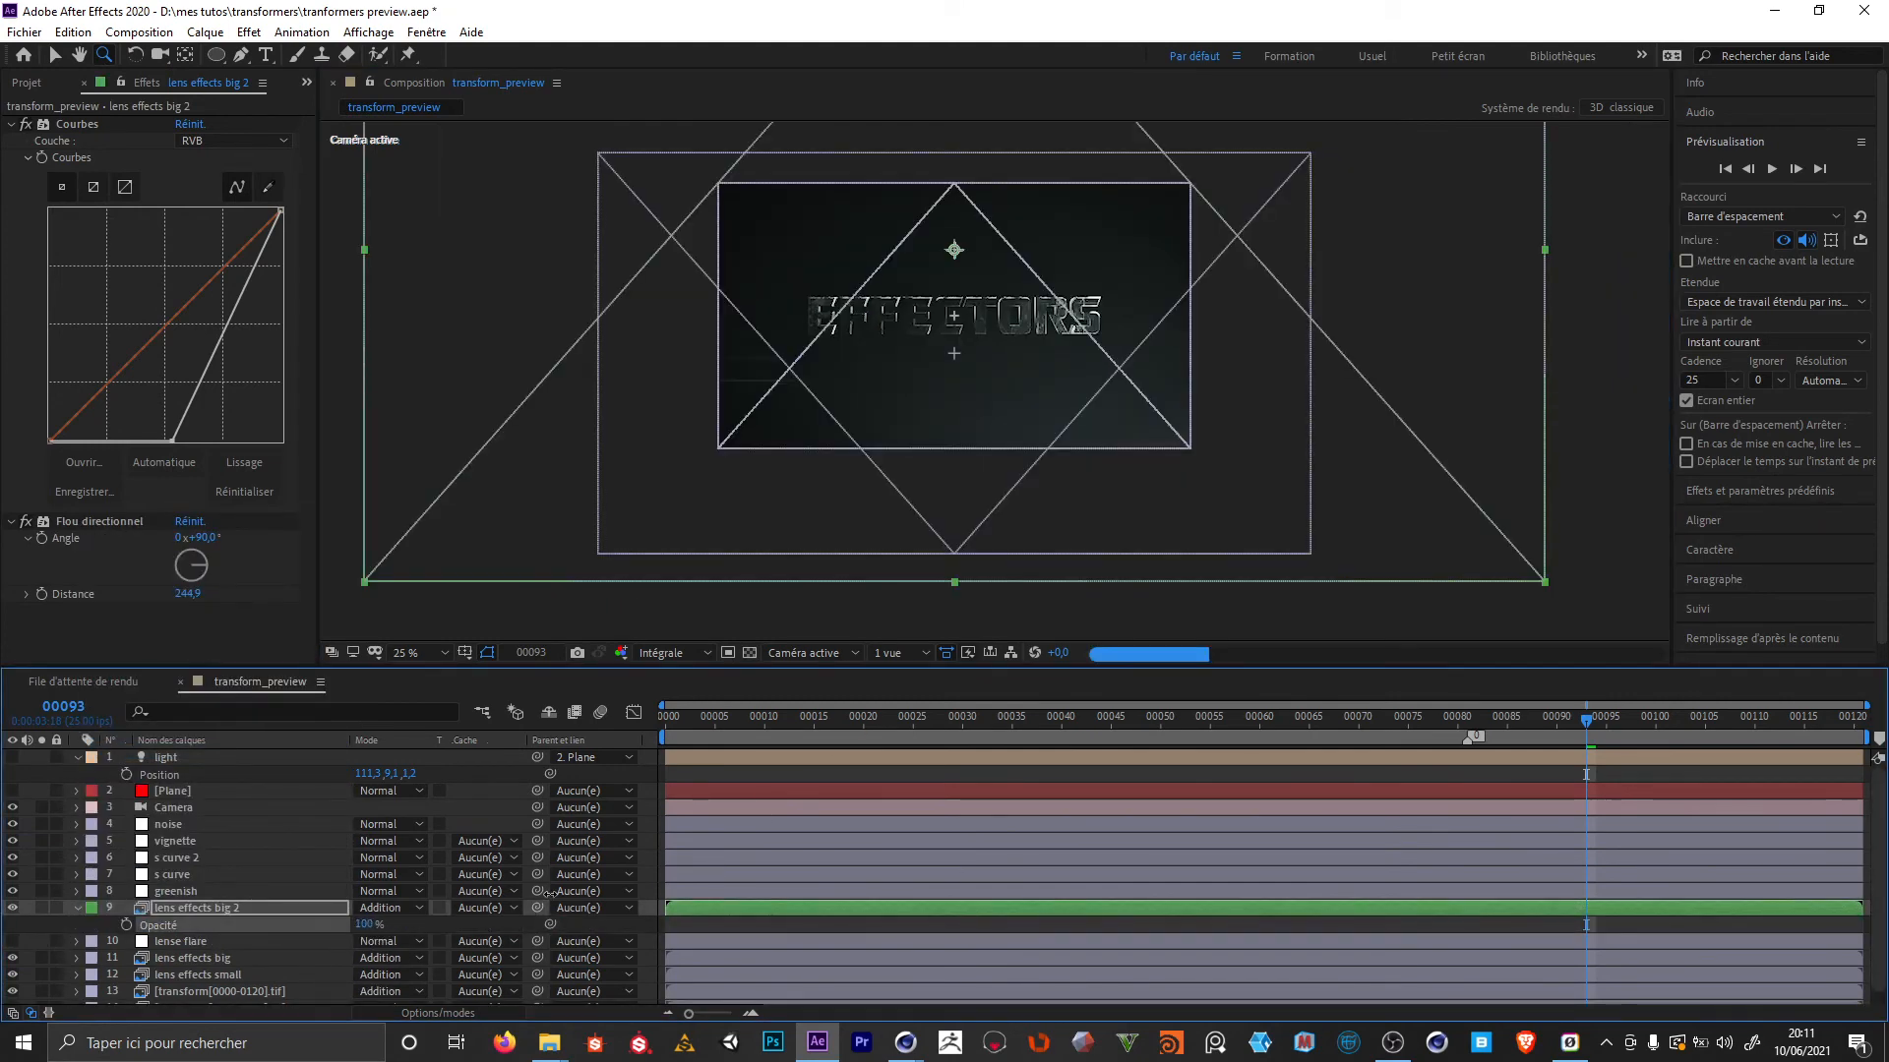
Preview the light streaks at frame 73 and scale the lens effects big 2 layer to 114%
key("period")
left_click(1406, 722)
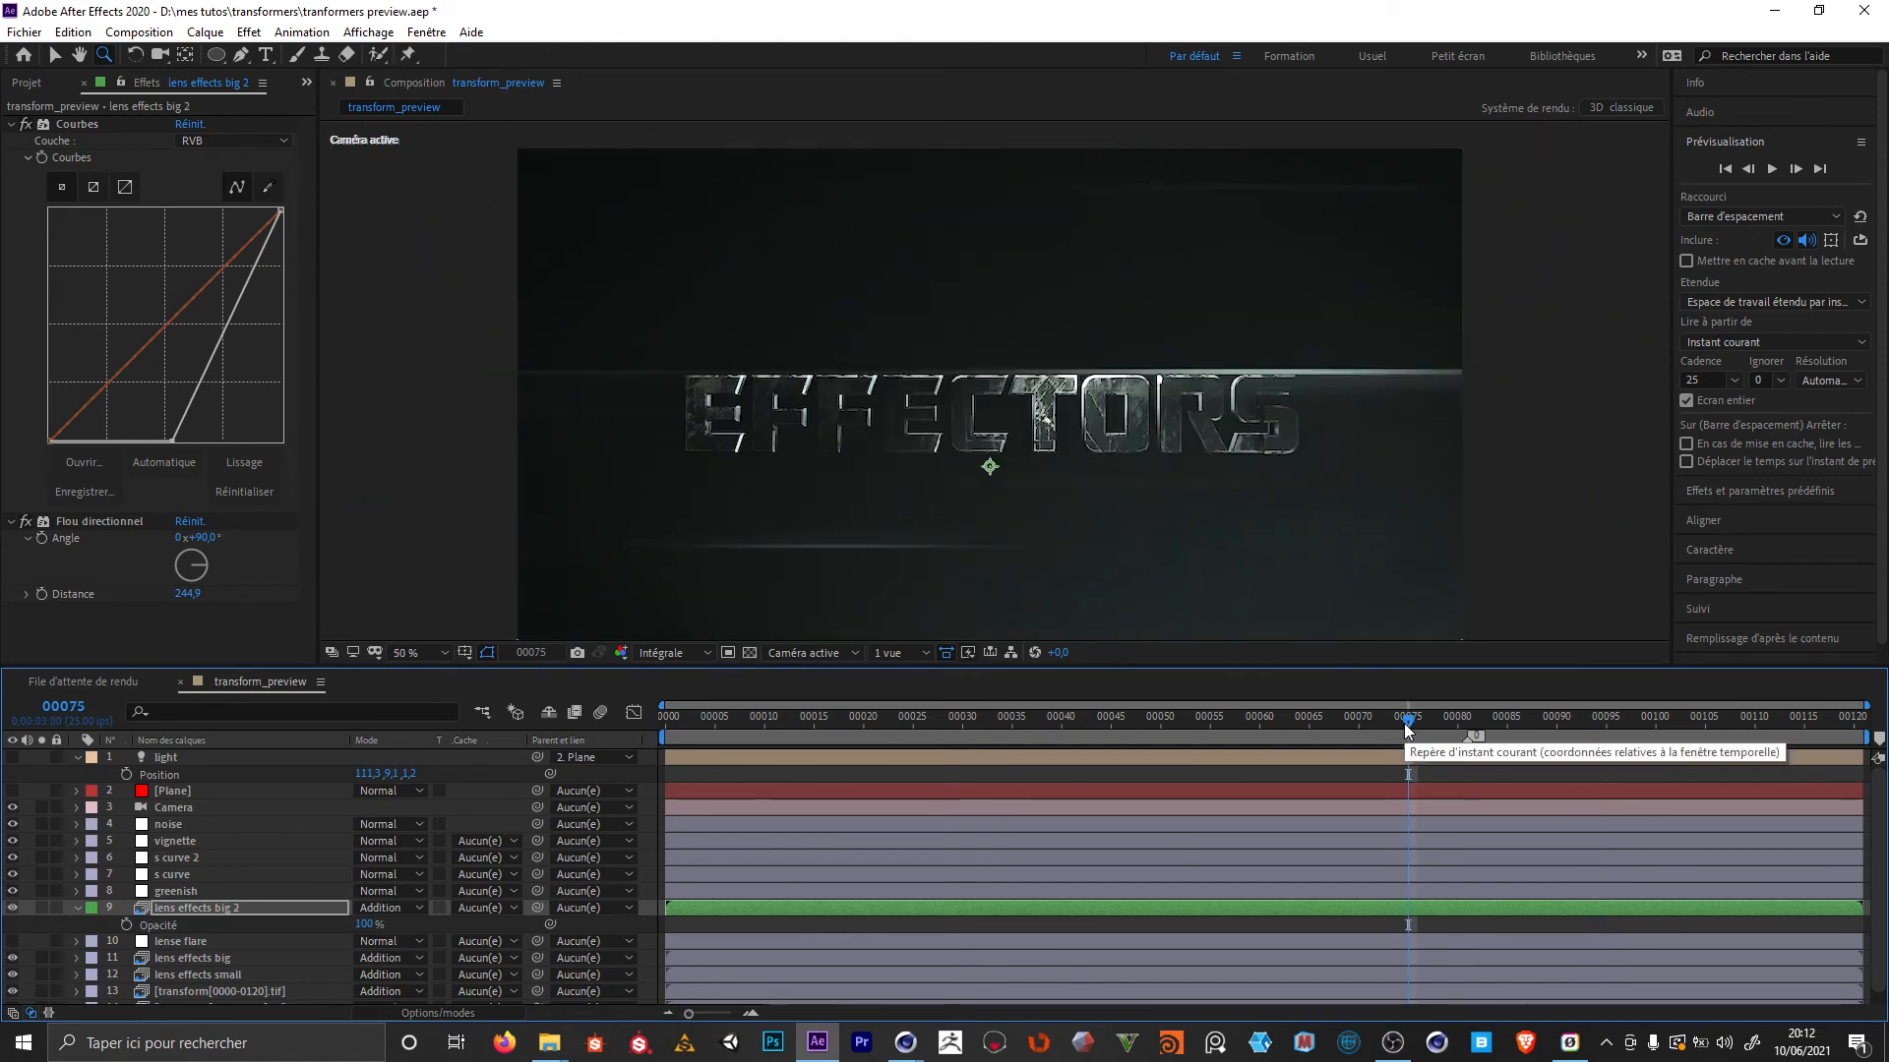
mouse_move(1406, 728)
left_mouse_down()
mouse_move(1330, 726)
mouse_move(1388, 716)
left_mouse_up()
left_click(179, 907)
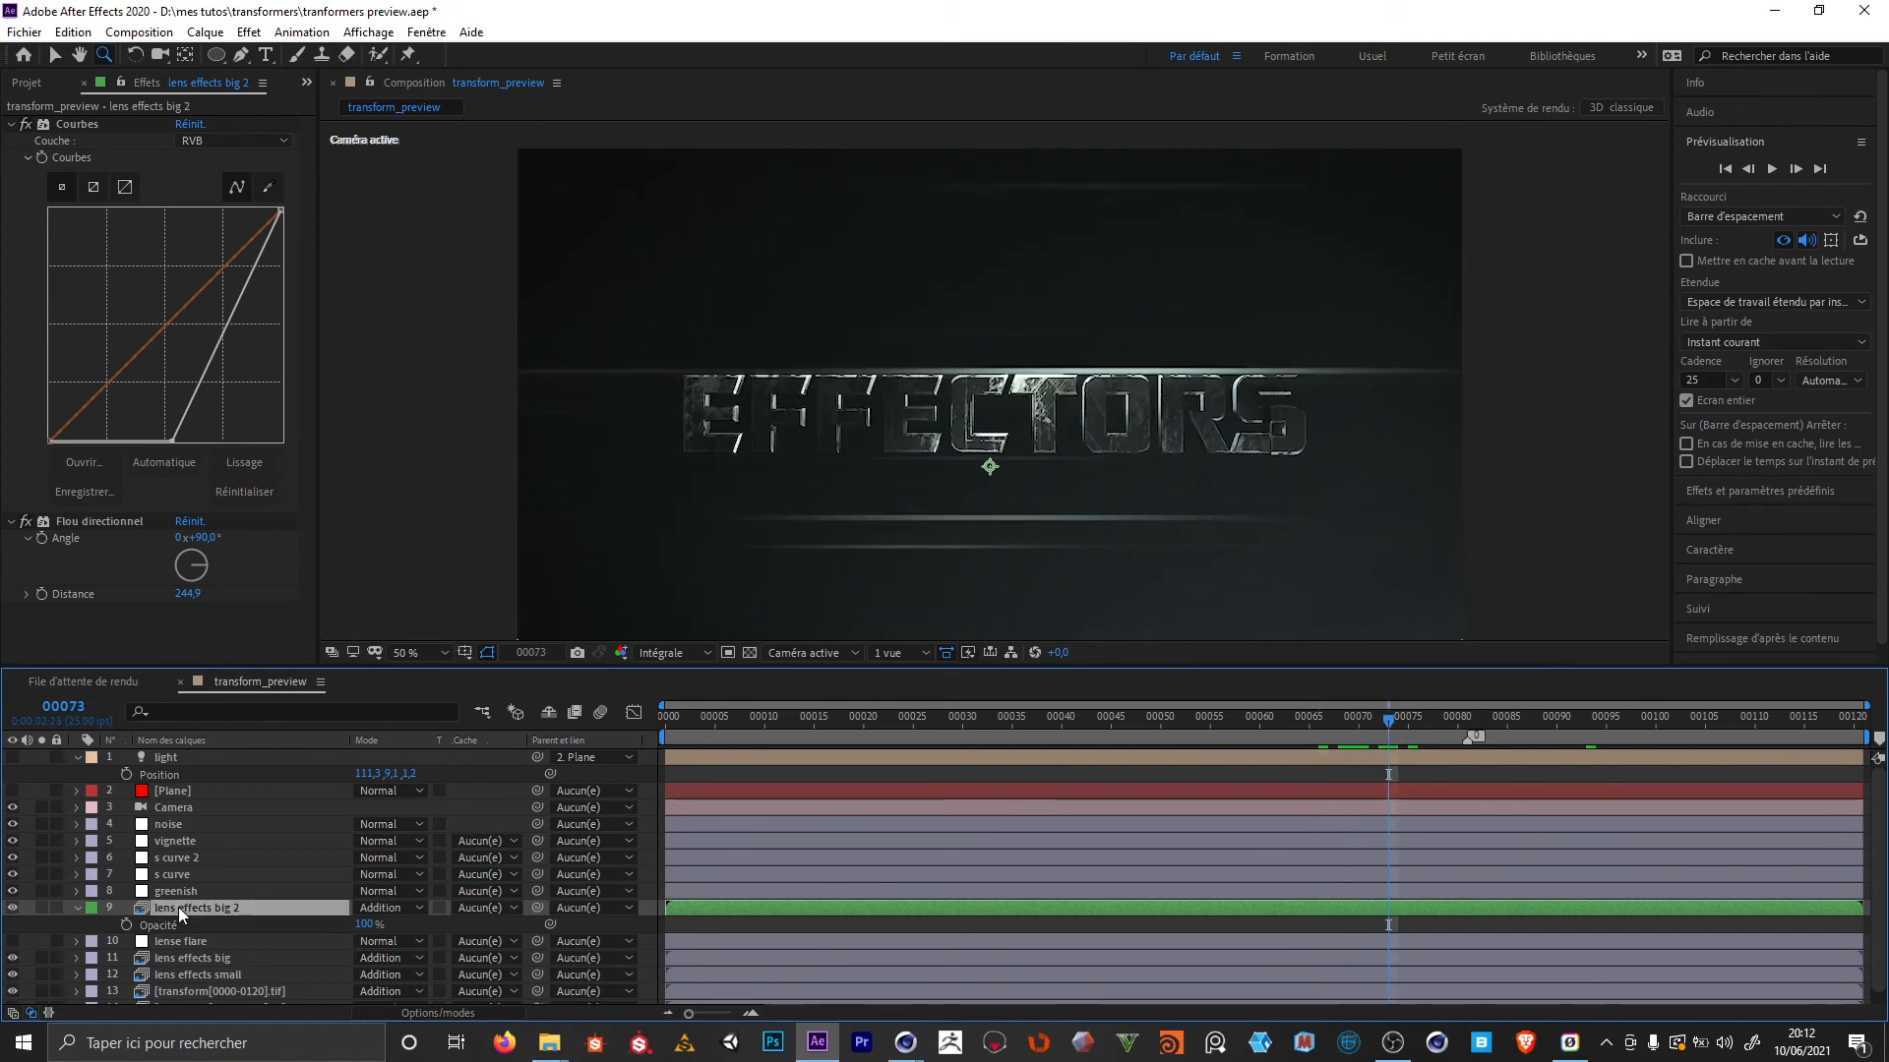
key("s")
left_click_drag(384, 925, 268, 948)
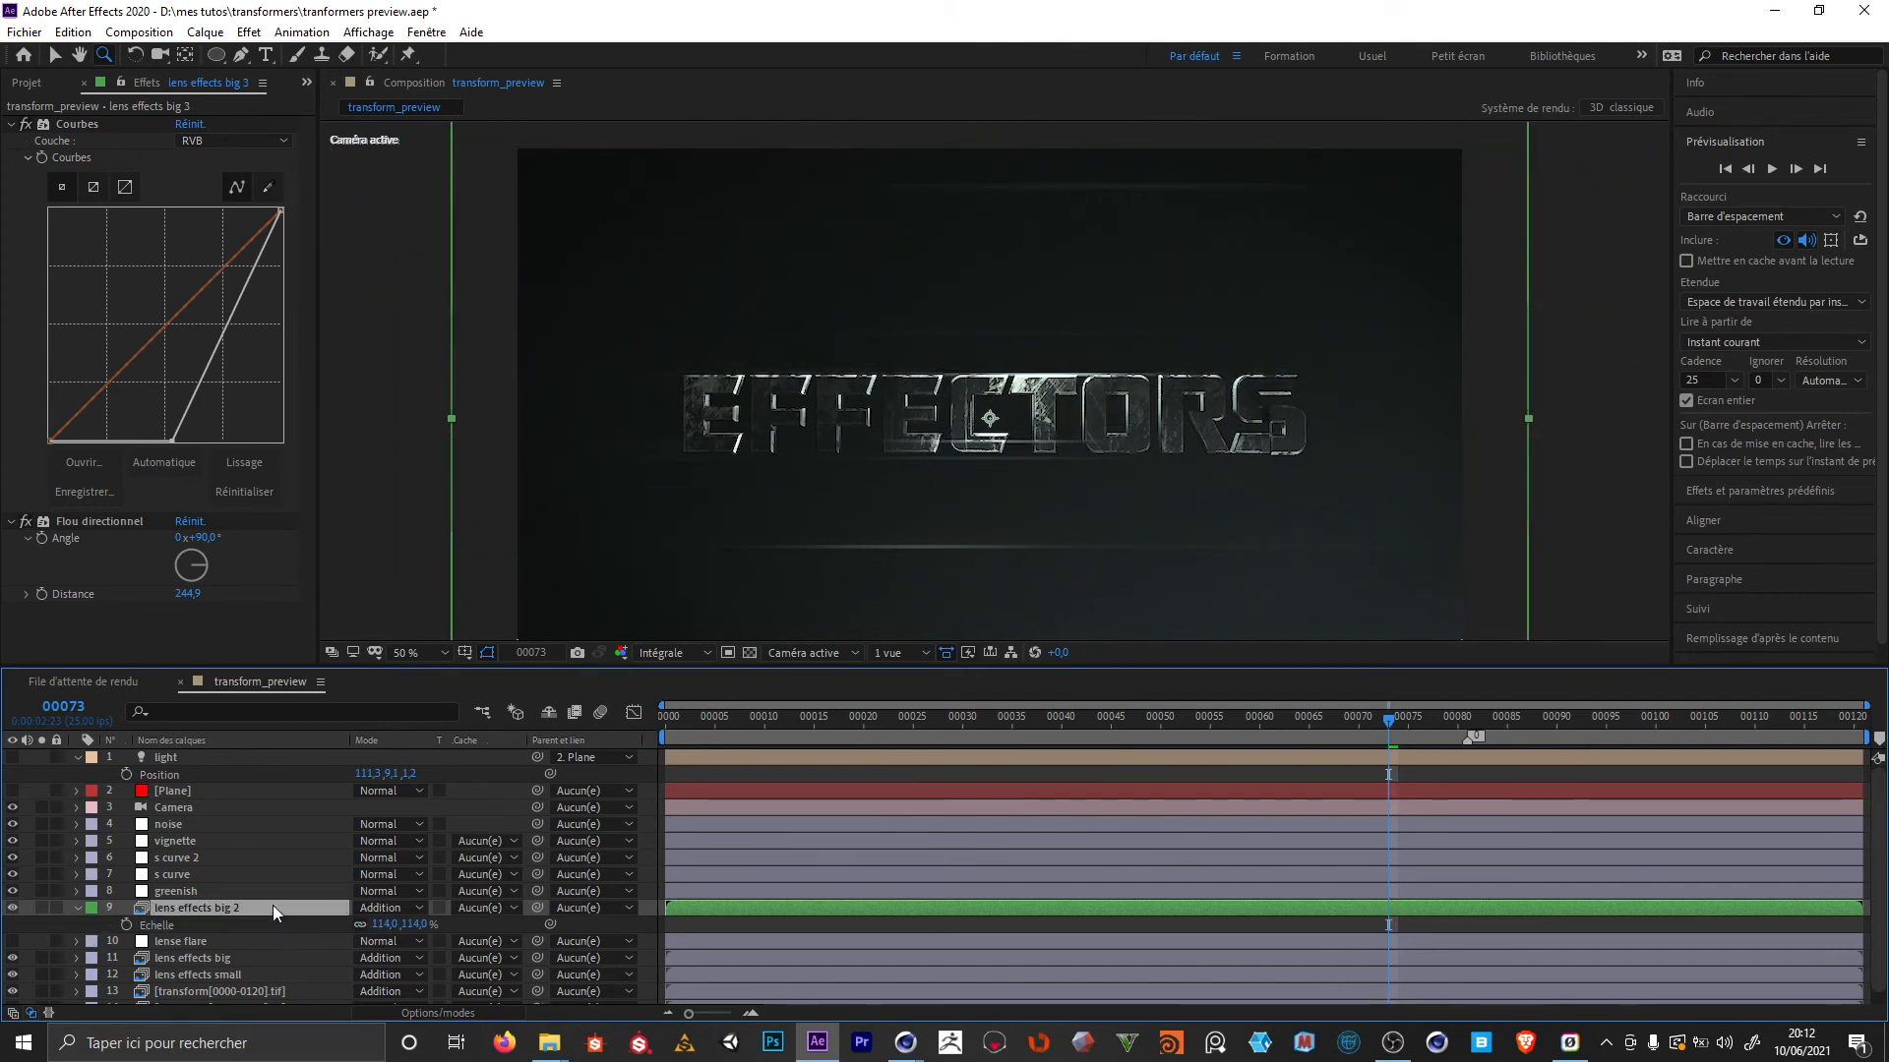
Duplicate lens effects big 2, unlink the copy's scale, set its height to 100% and stretch its width much further
key("ctrl+d")
key("t")
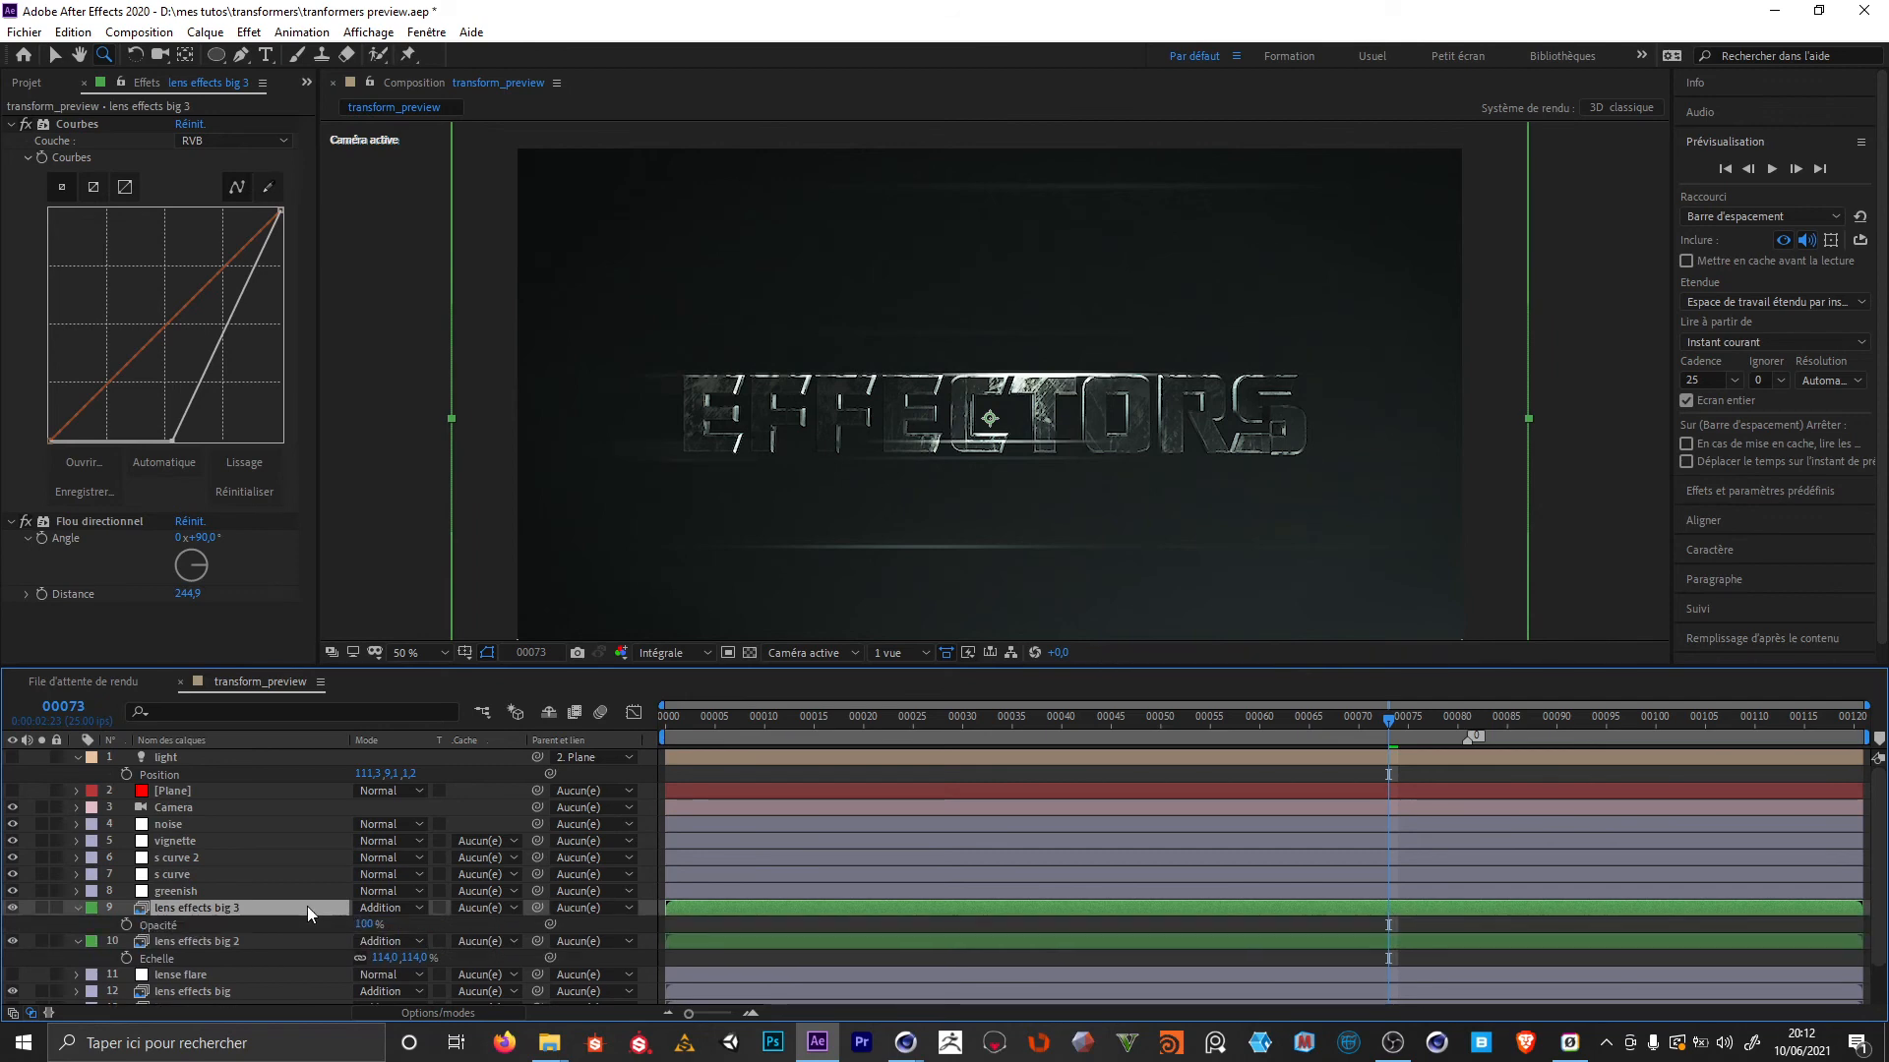
key("s")
left_click(381, 925)
left_click(429, 922)
type("100")
key("Return")
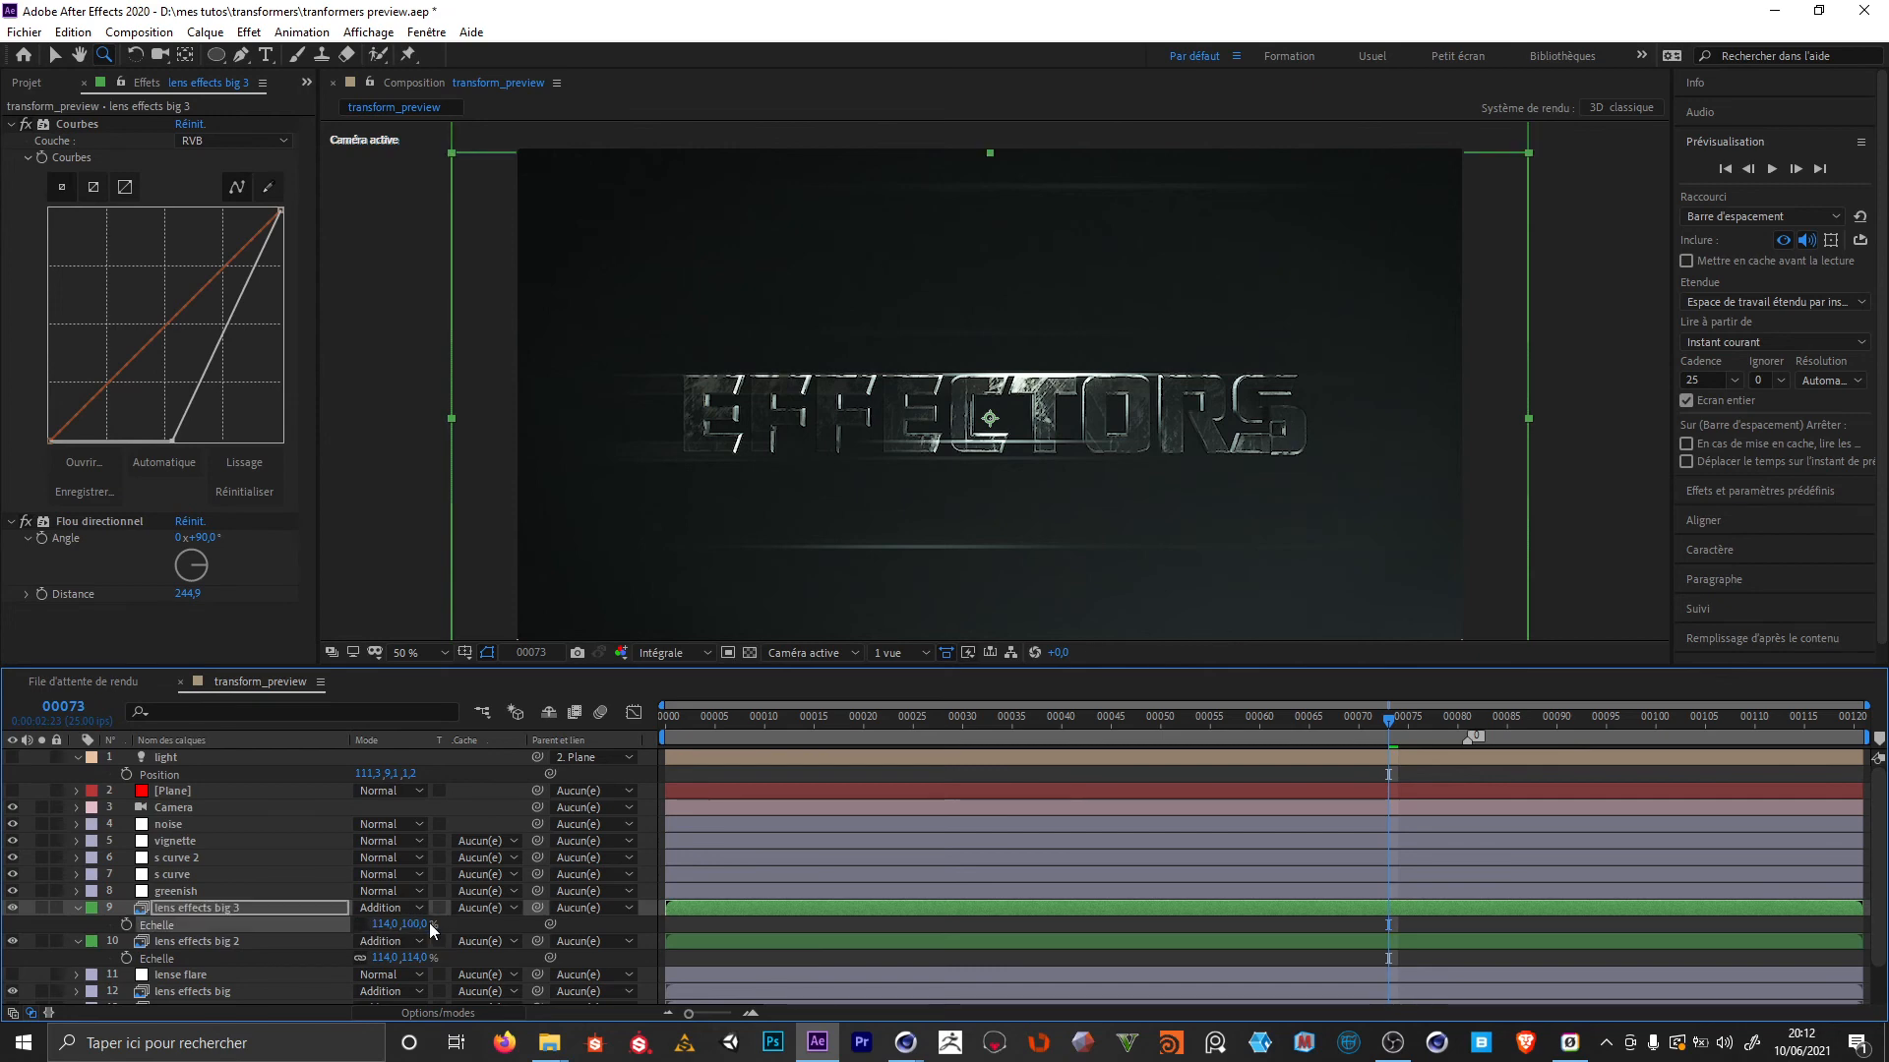
left_click_drag(384, 925, 659, 928)
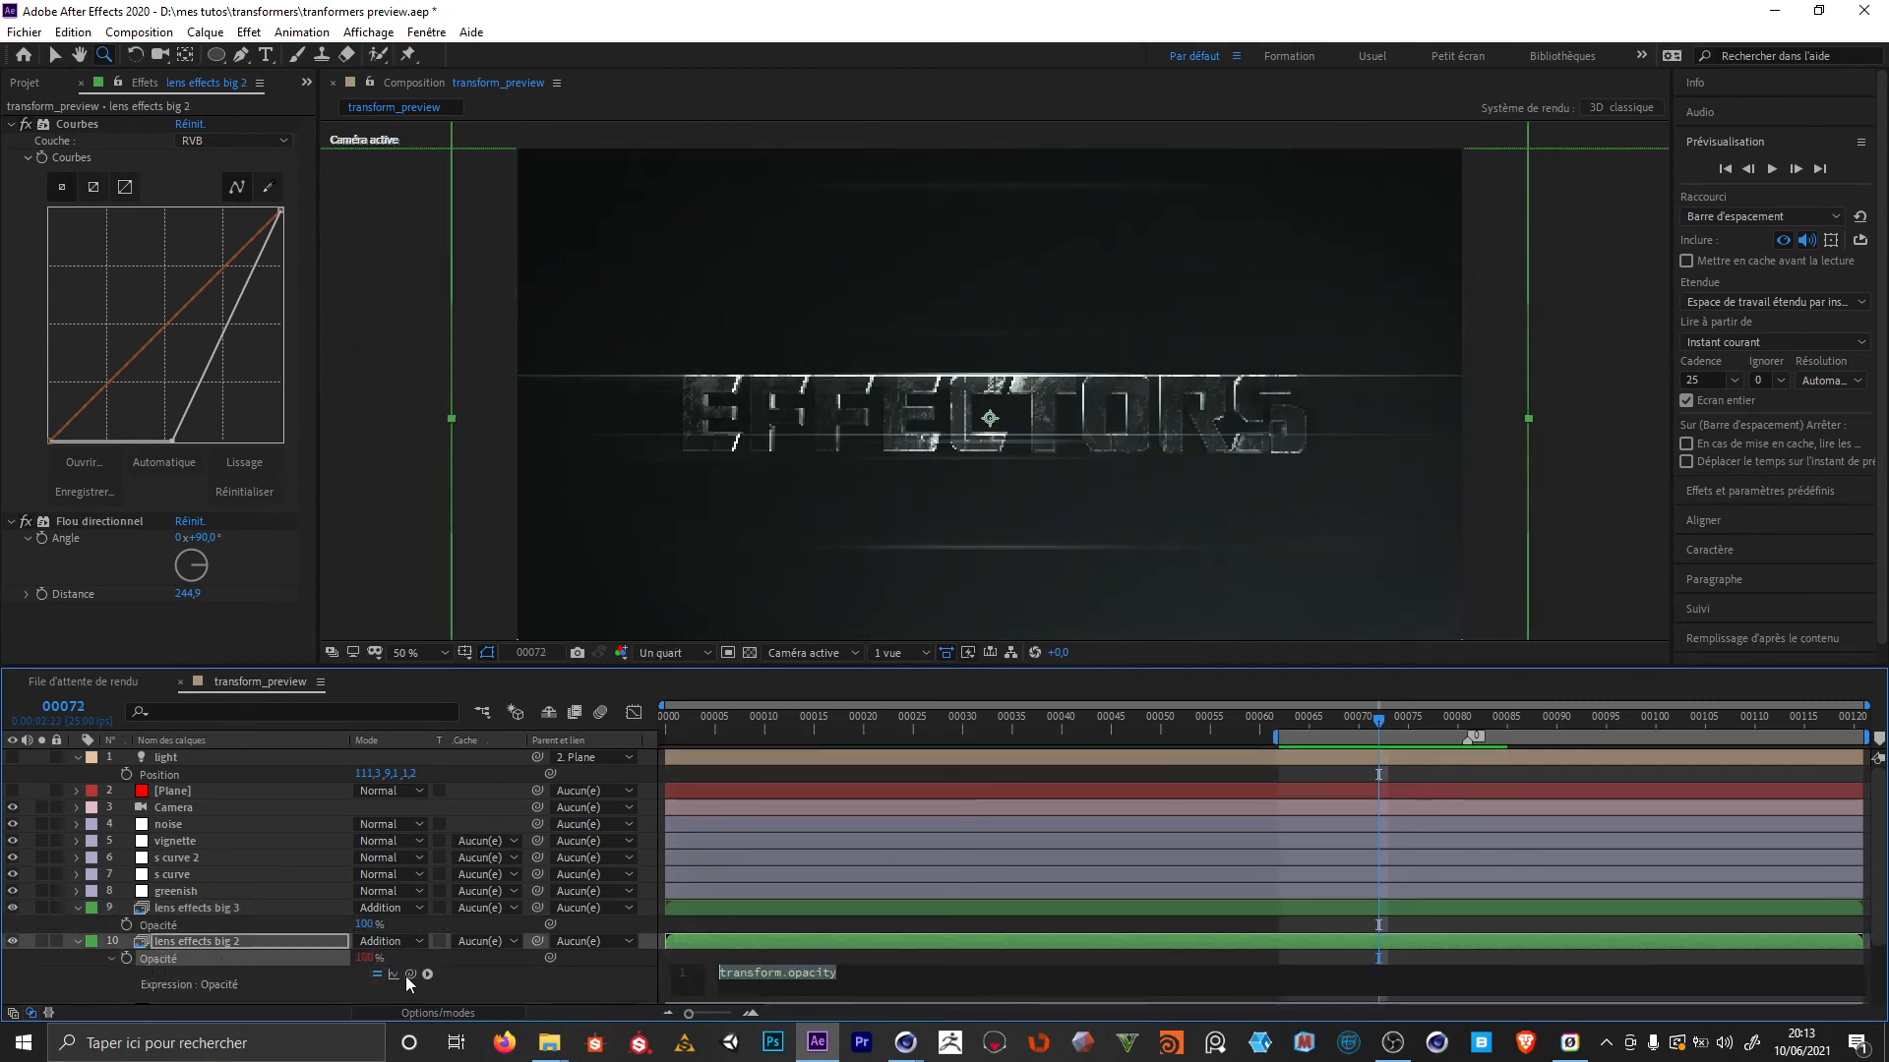
Draw wide rectangular masks around the upper part of the lettering on the lens effects big 3 and lens effects big 2 layers
left_click(175, 924)
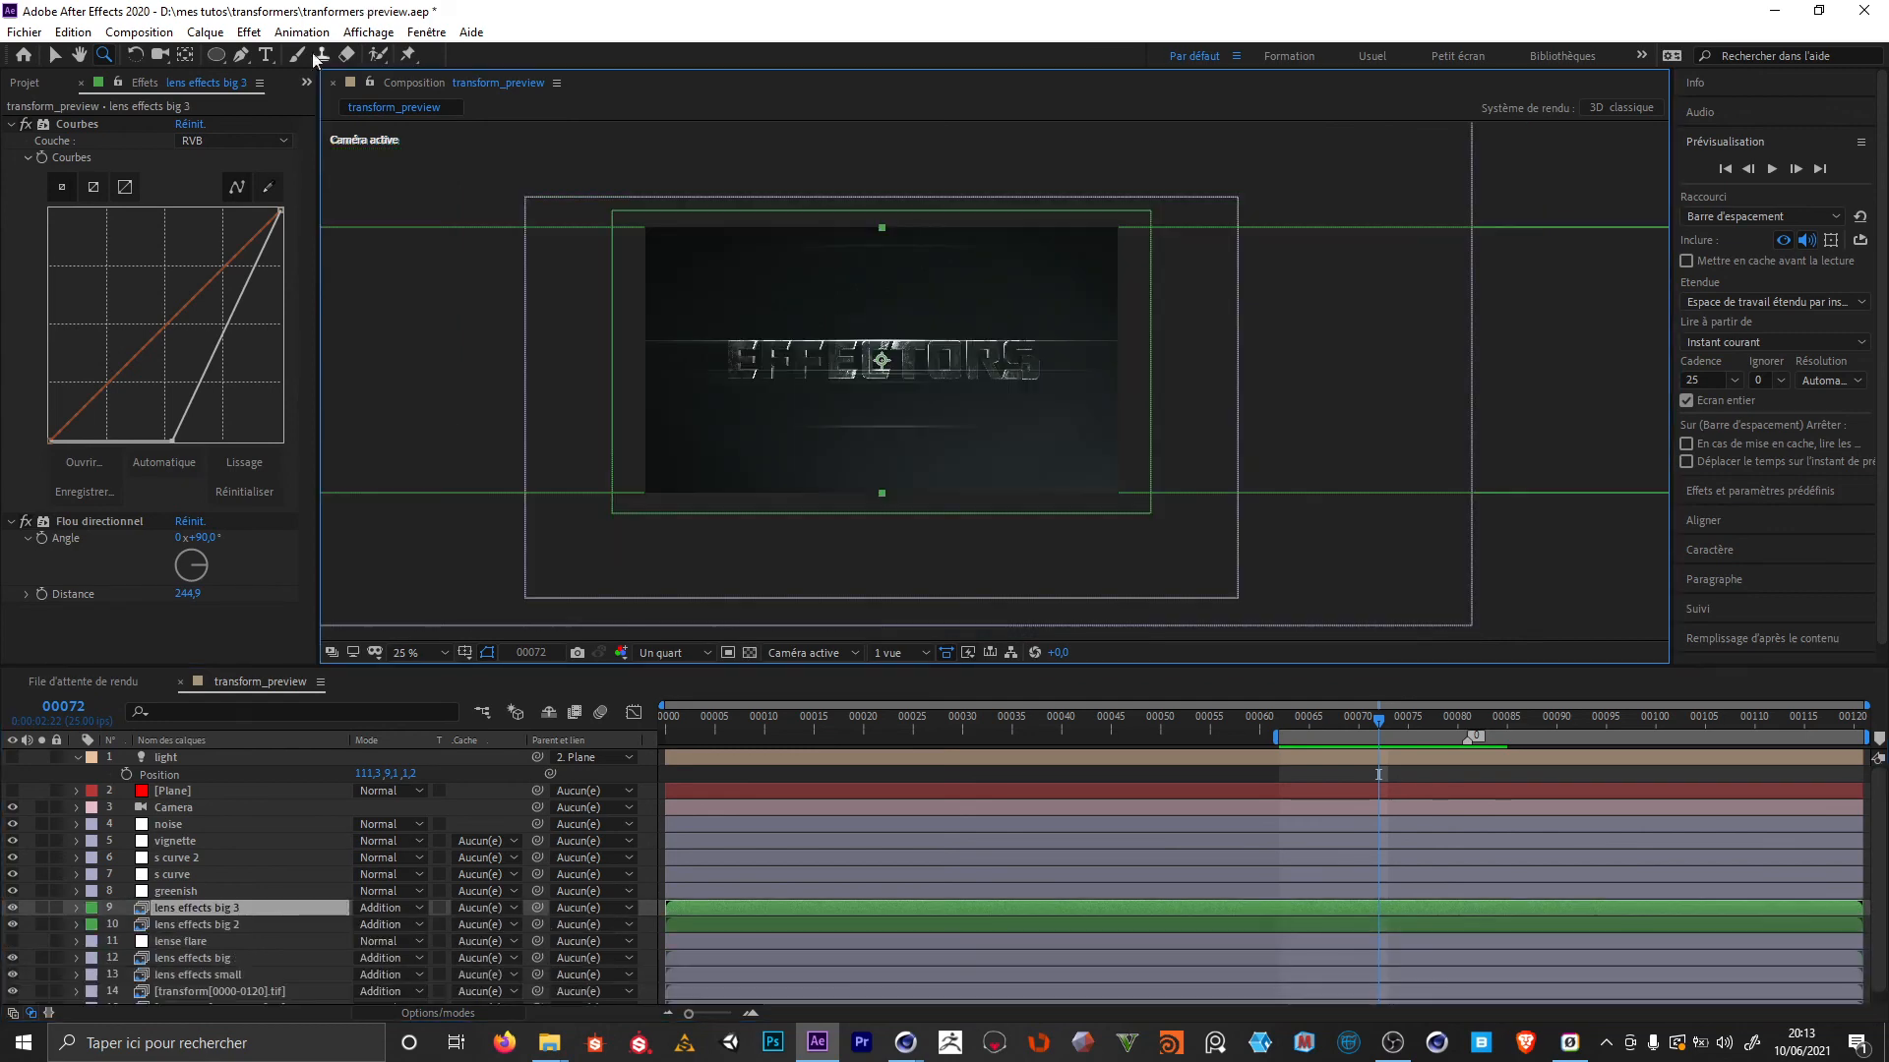
left_click_drag(215, 54, 315, 55)
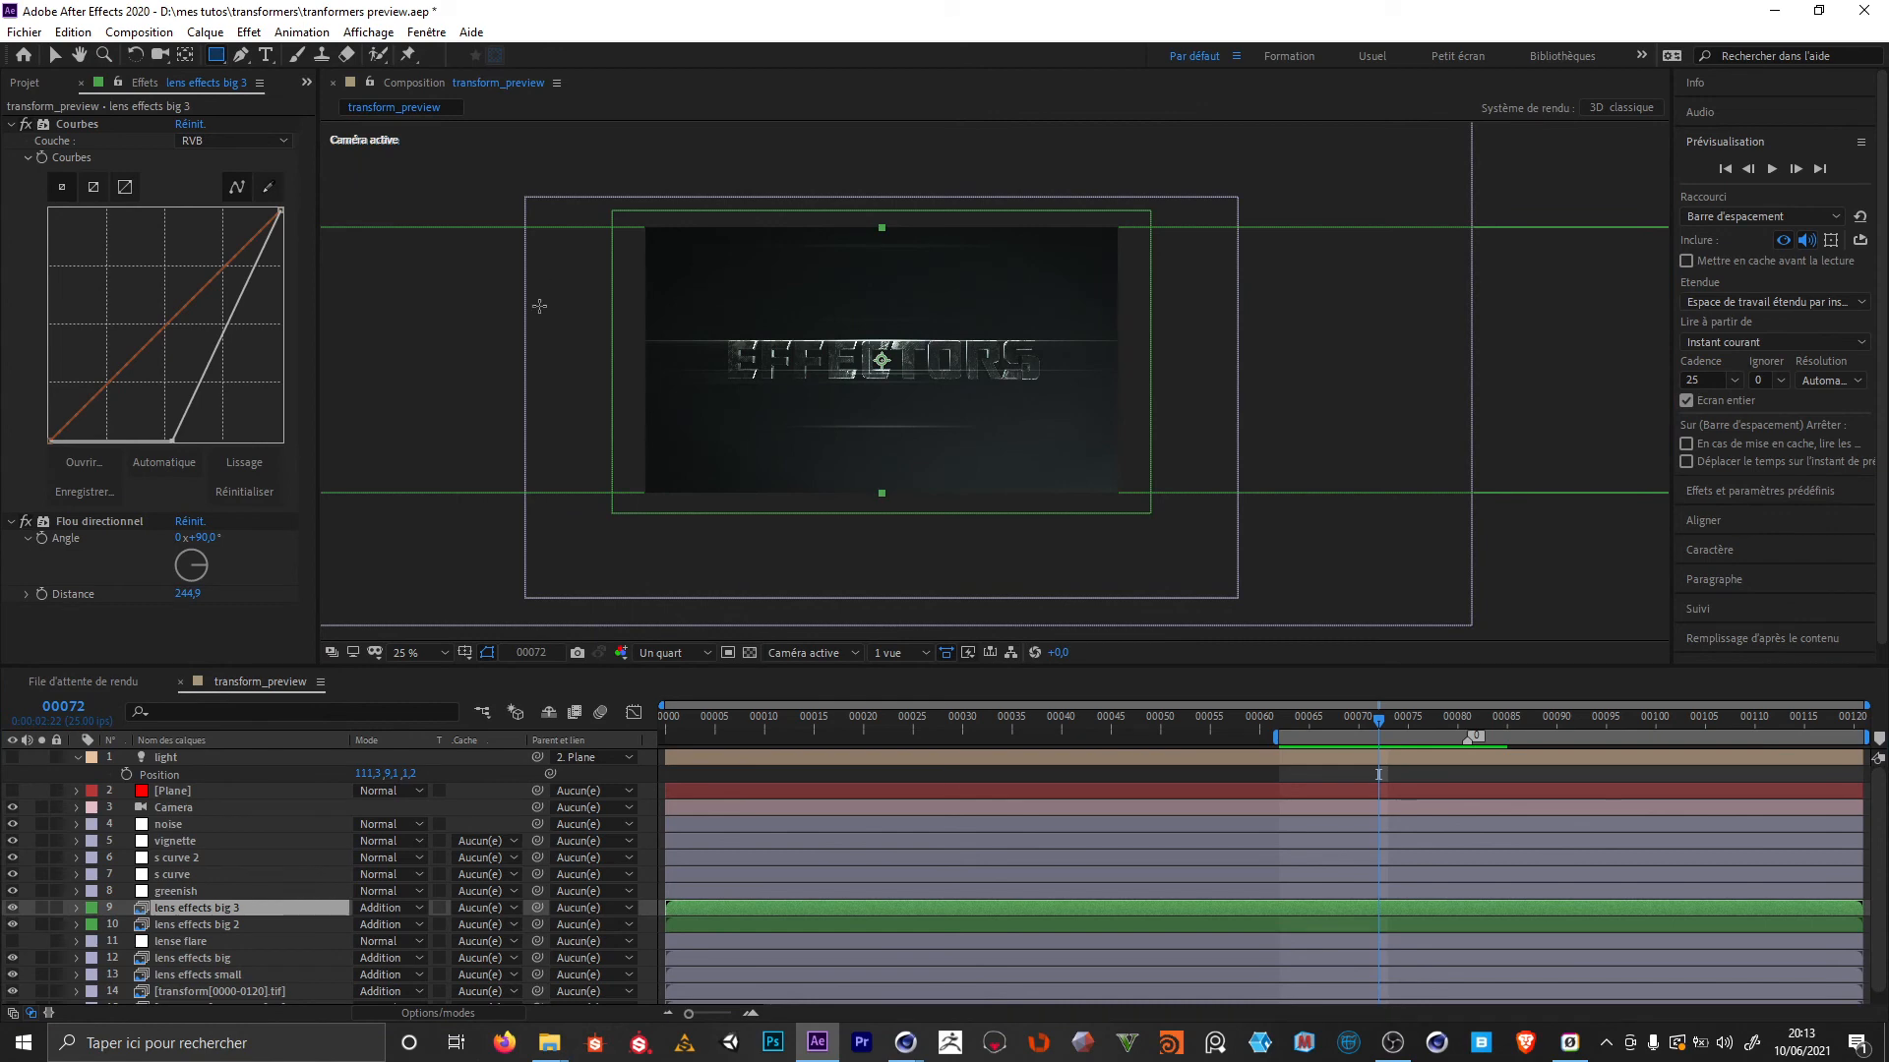
left_click_drag(539, 306, 1236, 366)
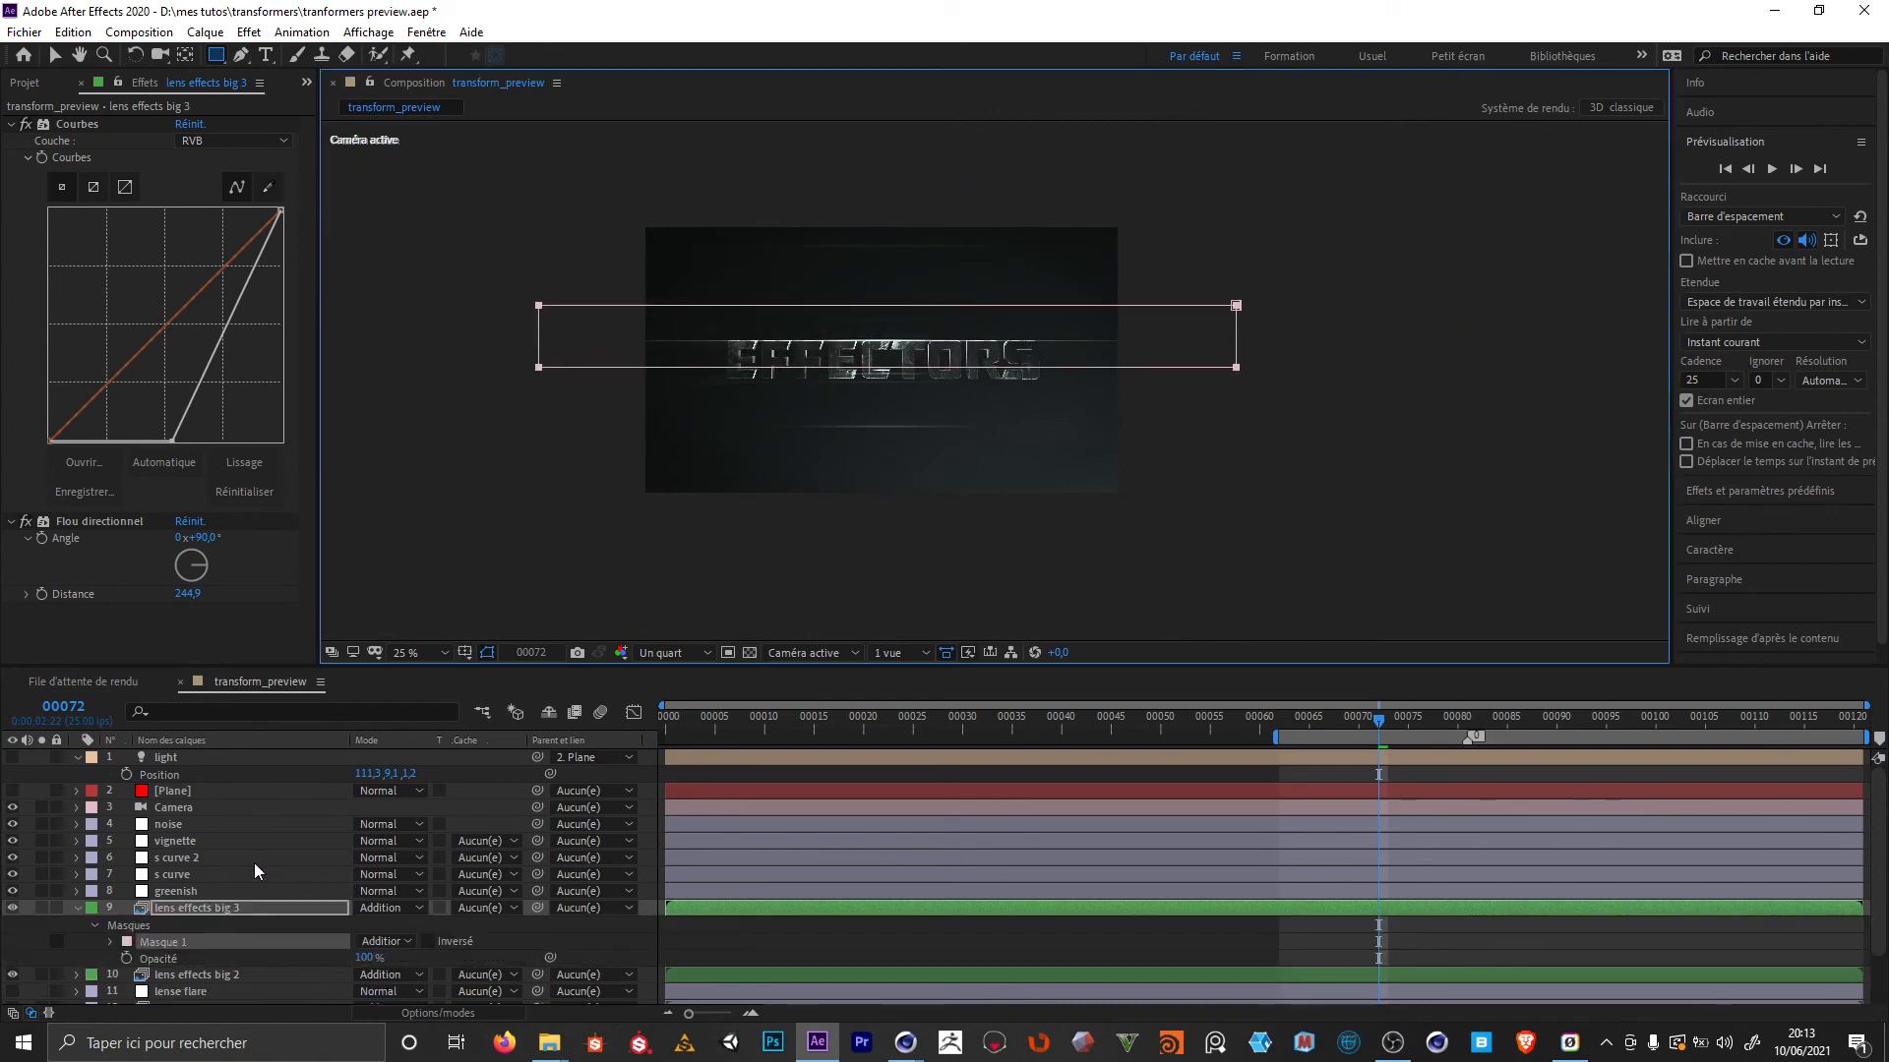
left_click(172, 977)
left_click_drag(515, 308, 1163, 362)
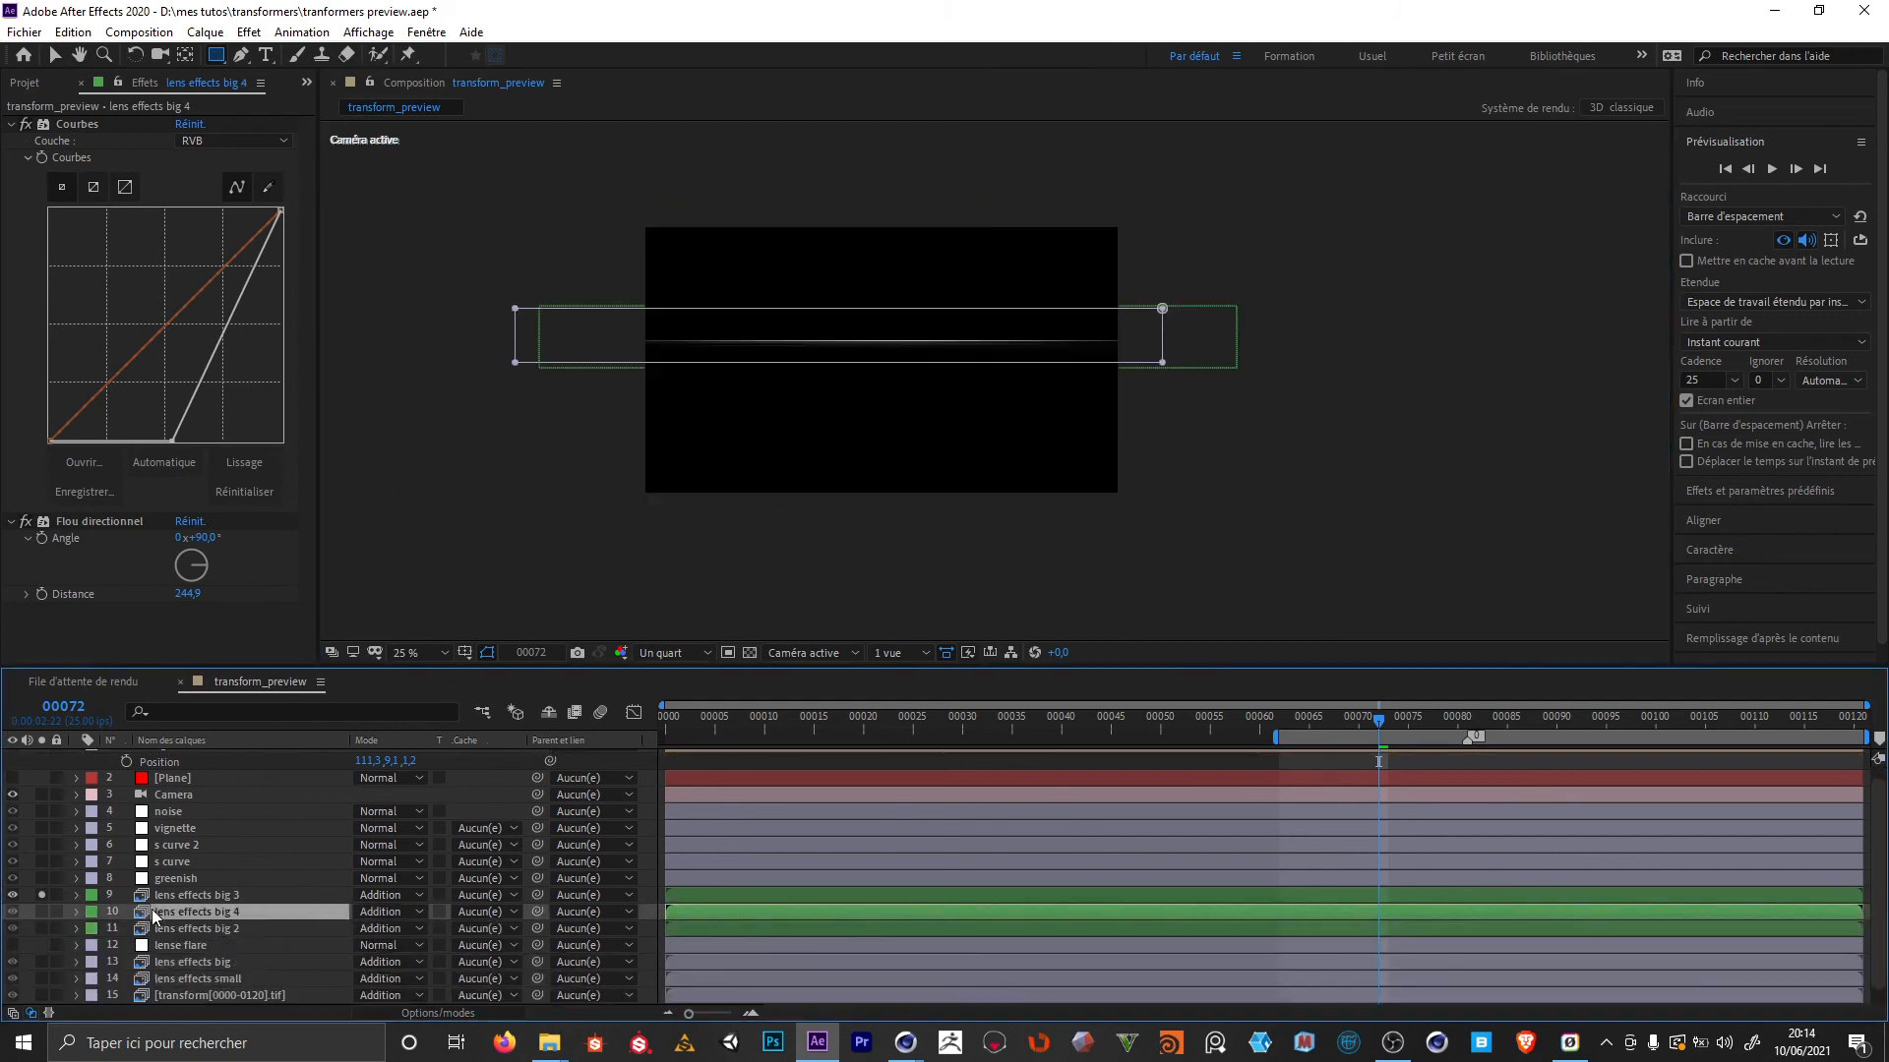
Duplicate the masked lens effects big 2 layer and set the copy's scale to 100% in both dimensions
key("ctrl+d")
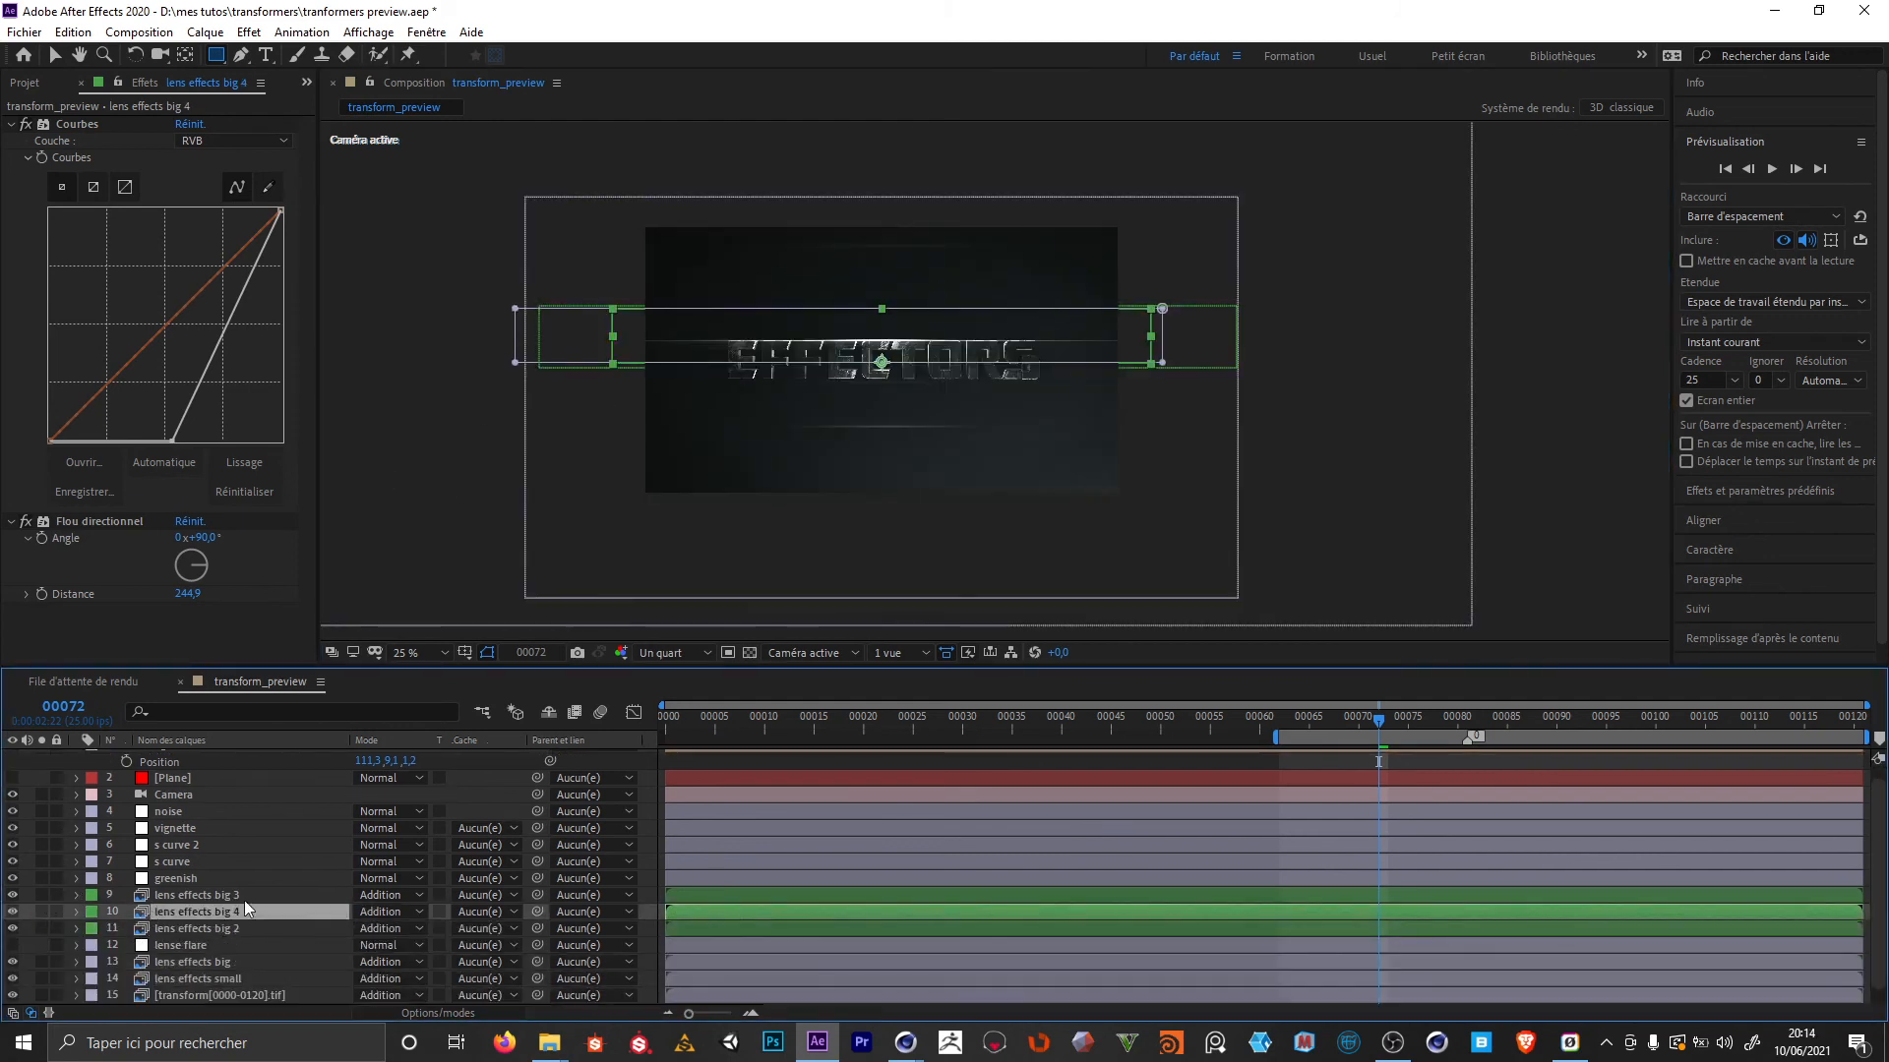
key("slash")
key("s")
left_click(383, 928)
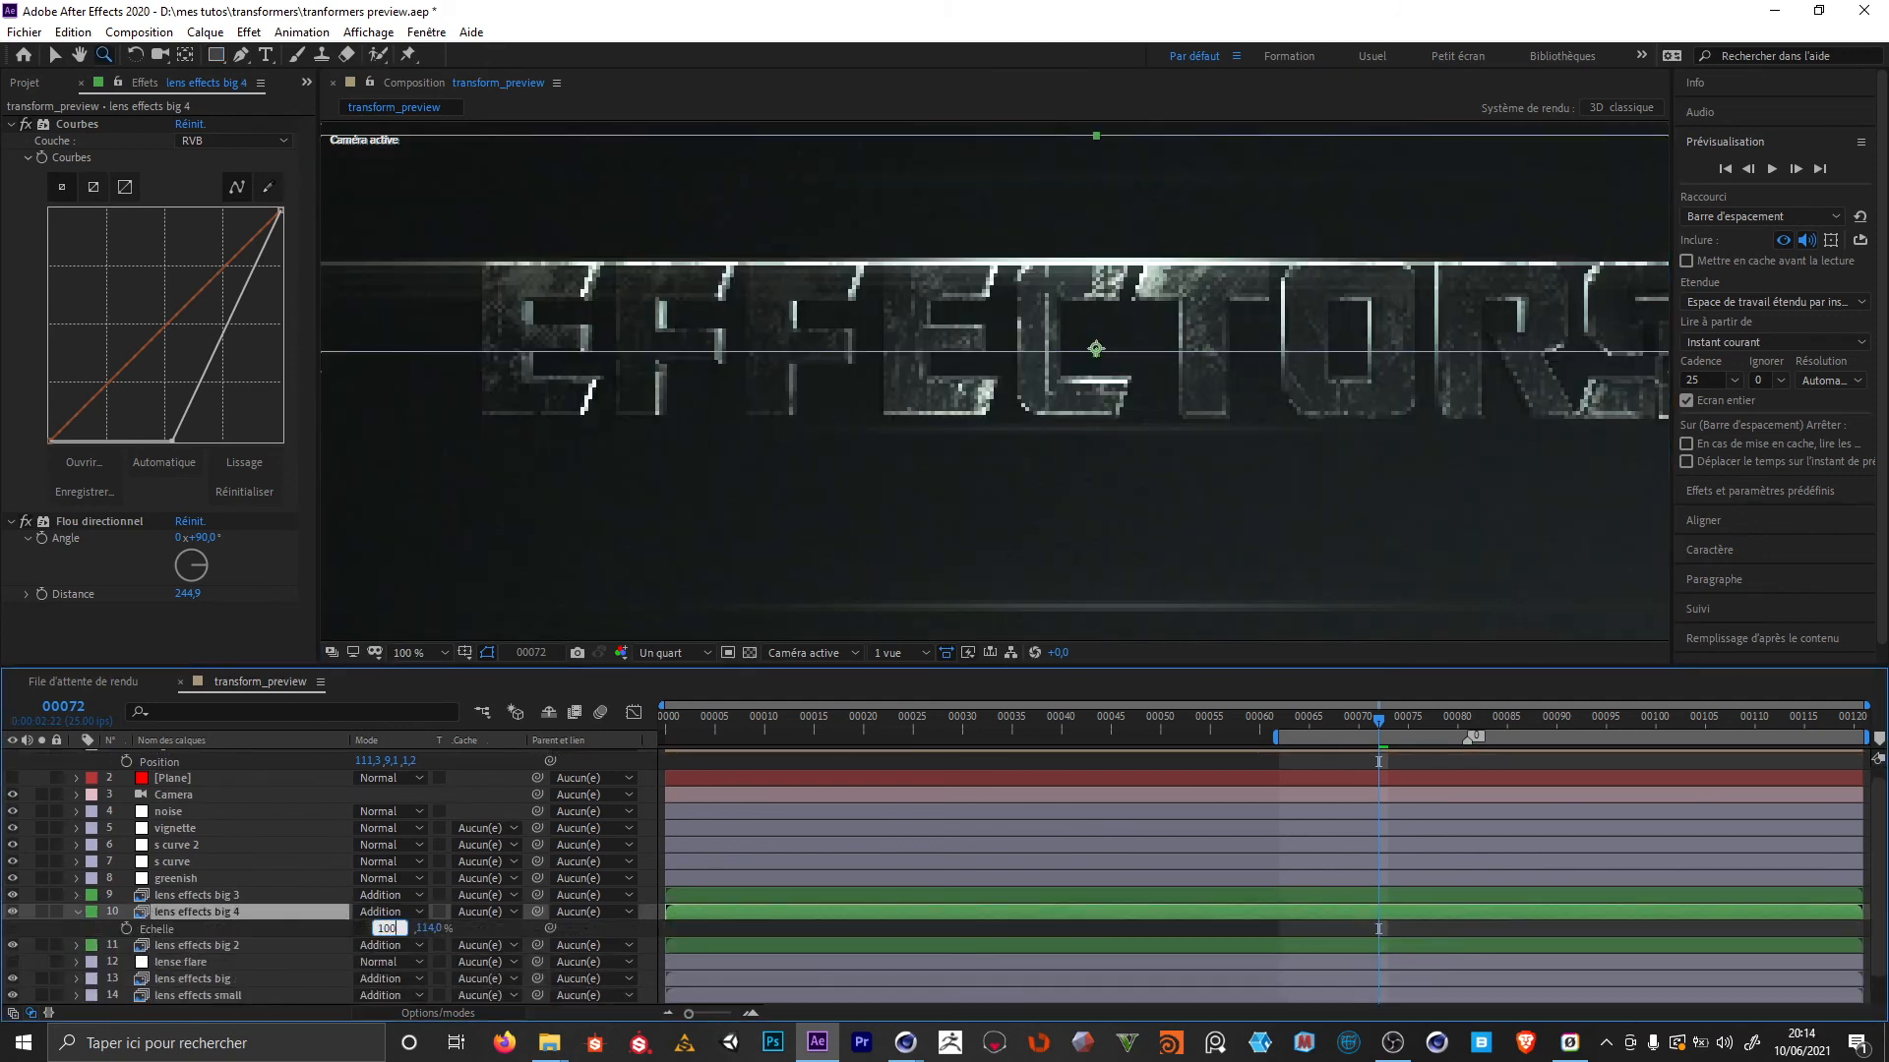
key("Tab")
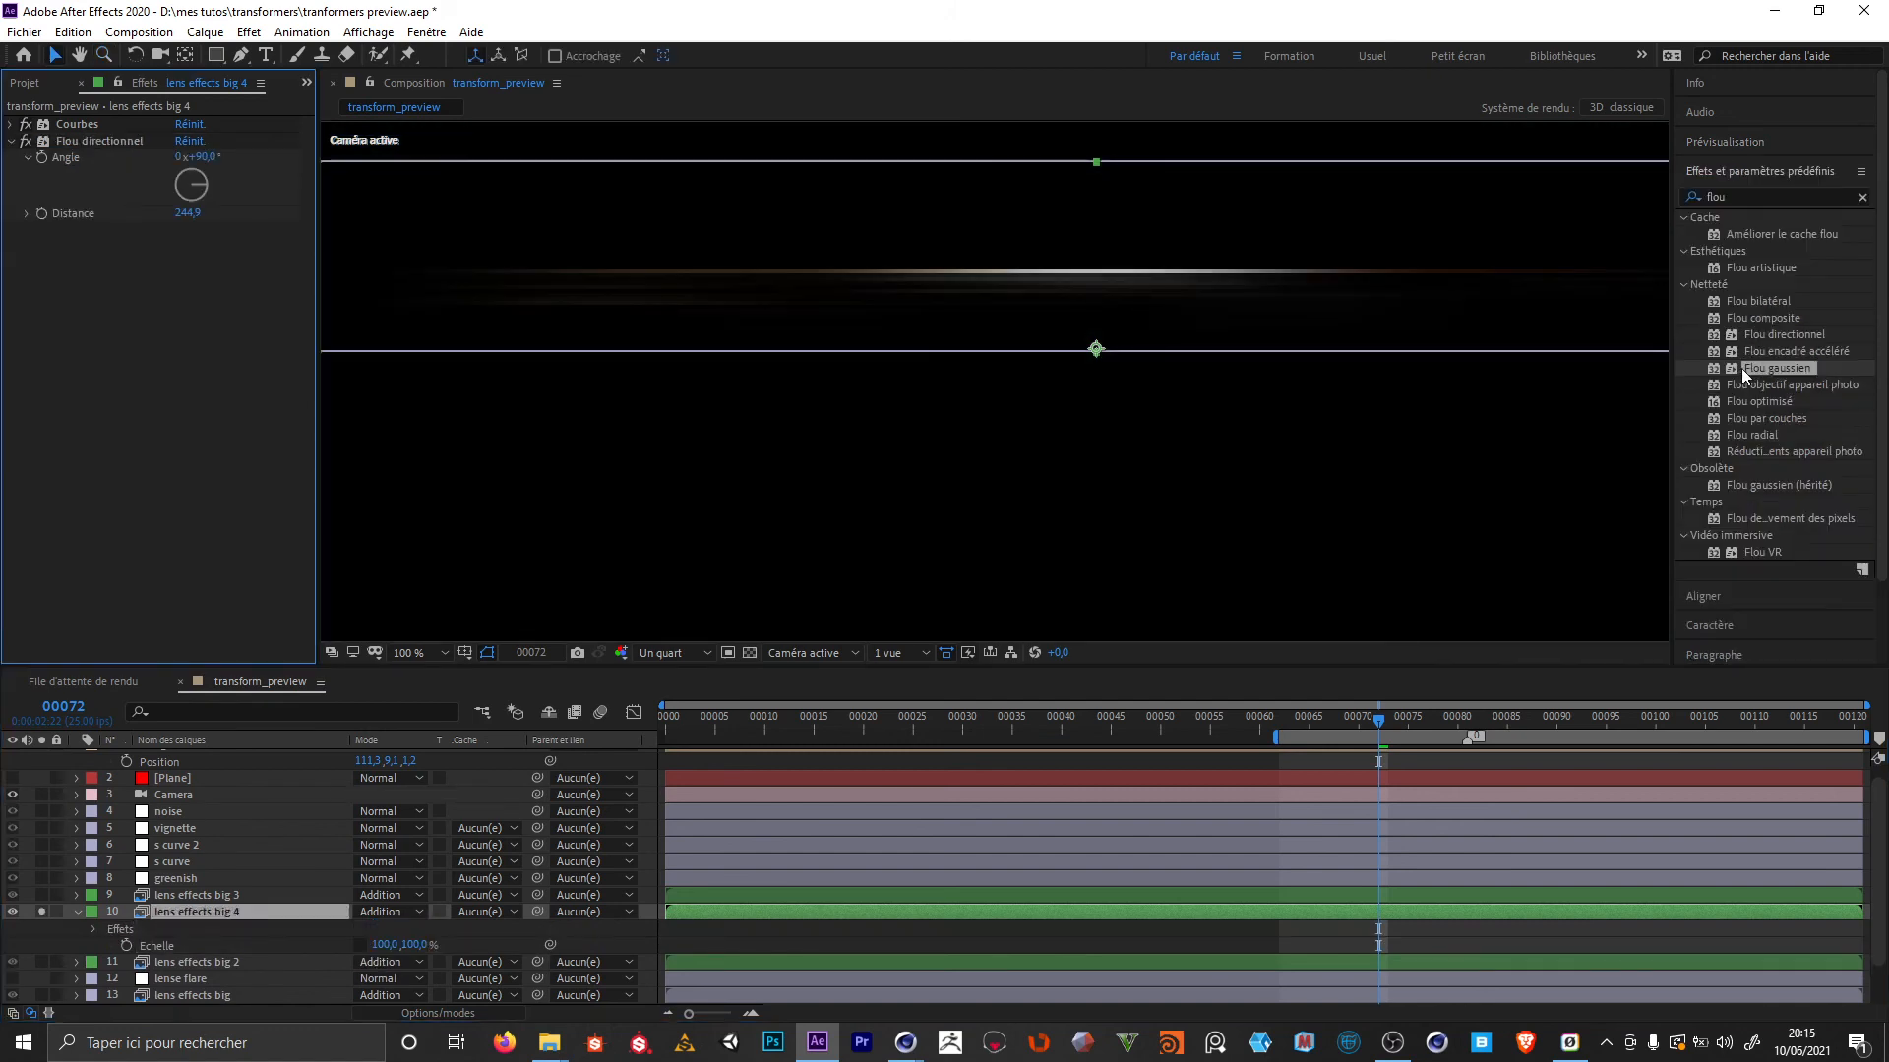
Apply Flou gaussien to lens effects big 4, restrict it to Vertical and raise the blur to 21.6
left_click_drag(1771, 368, 165, 375)
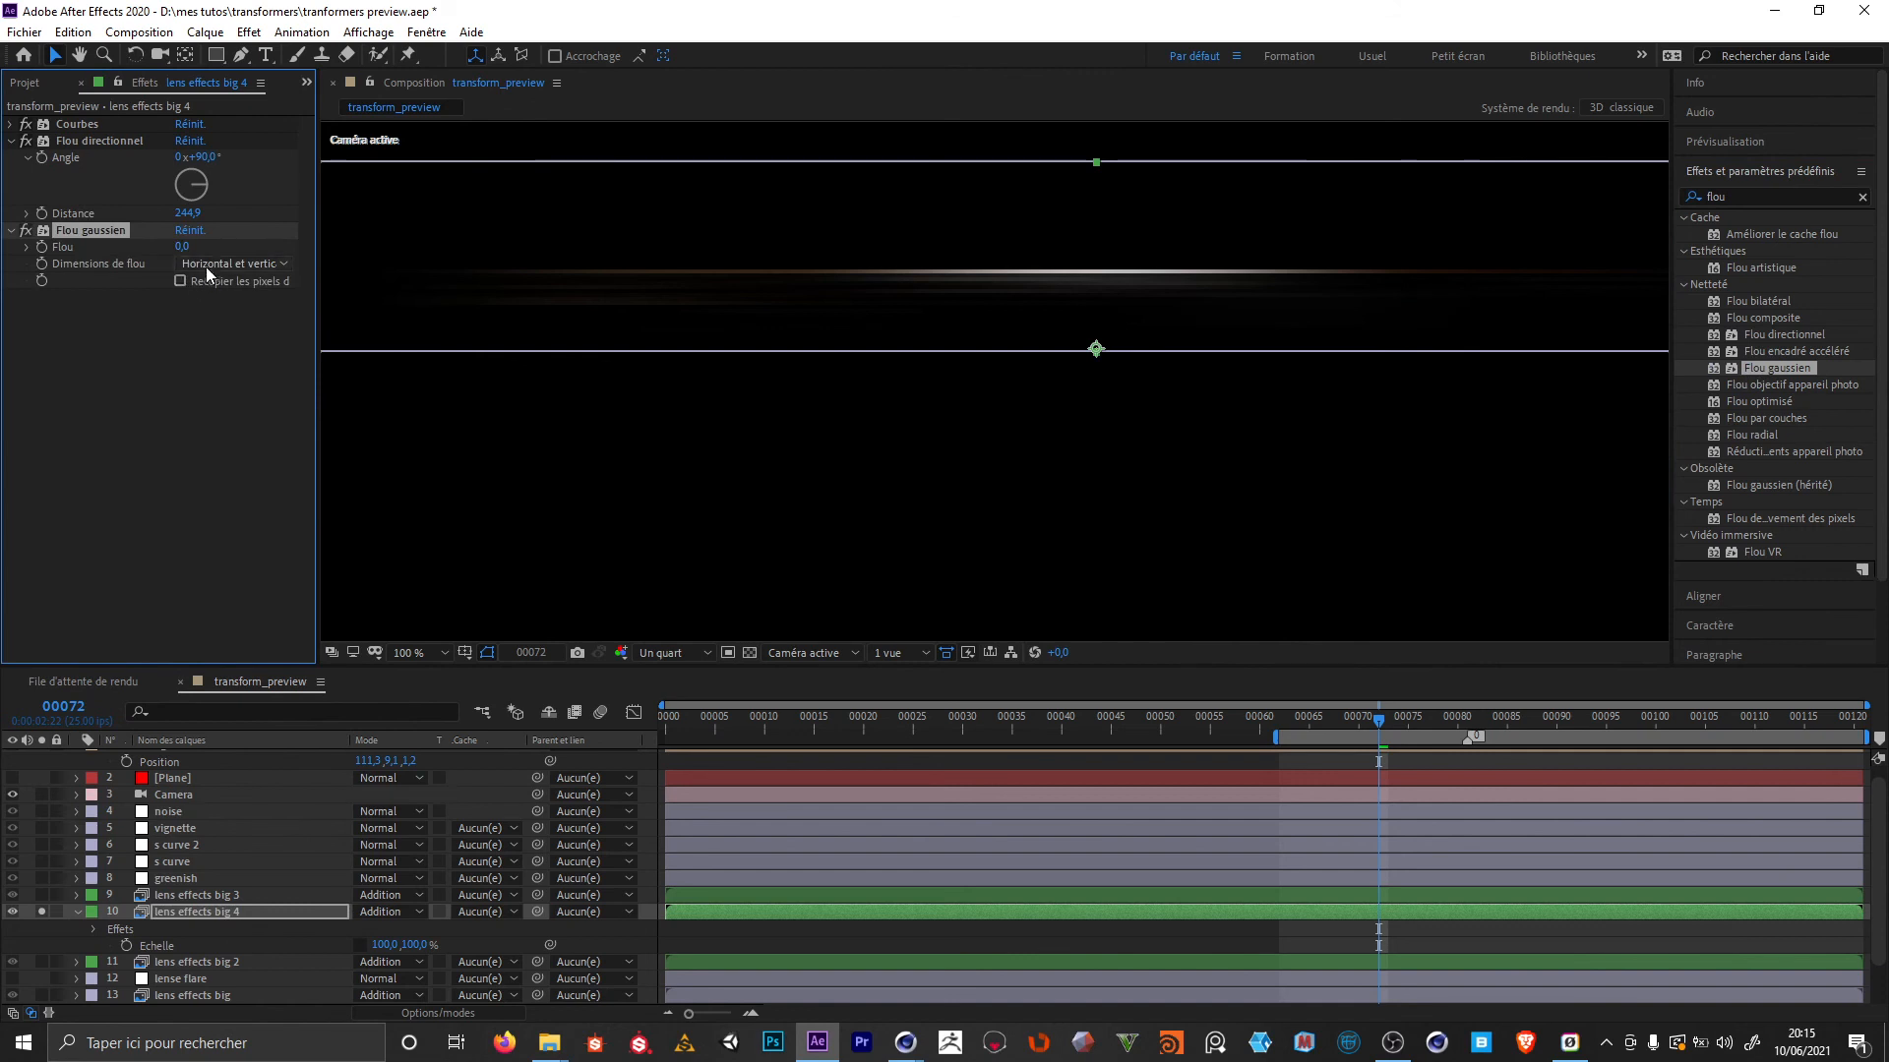
left_click(206, 265)
left_click(220, 330)
left_click_drag(185, 247, 395, 253)
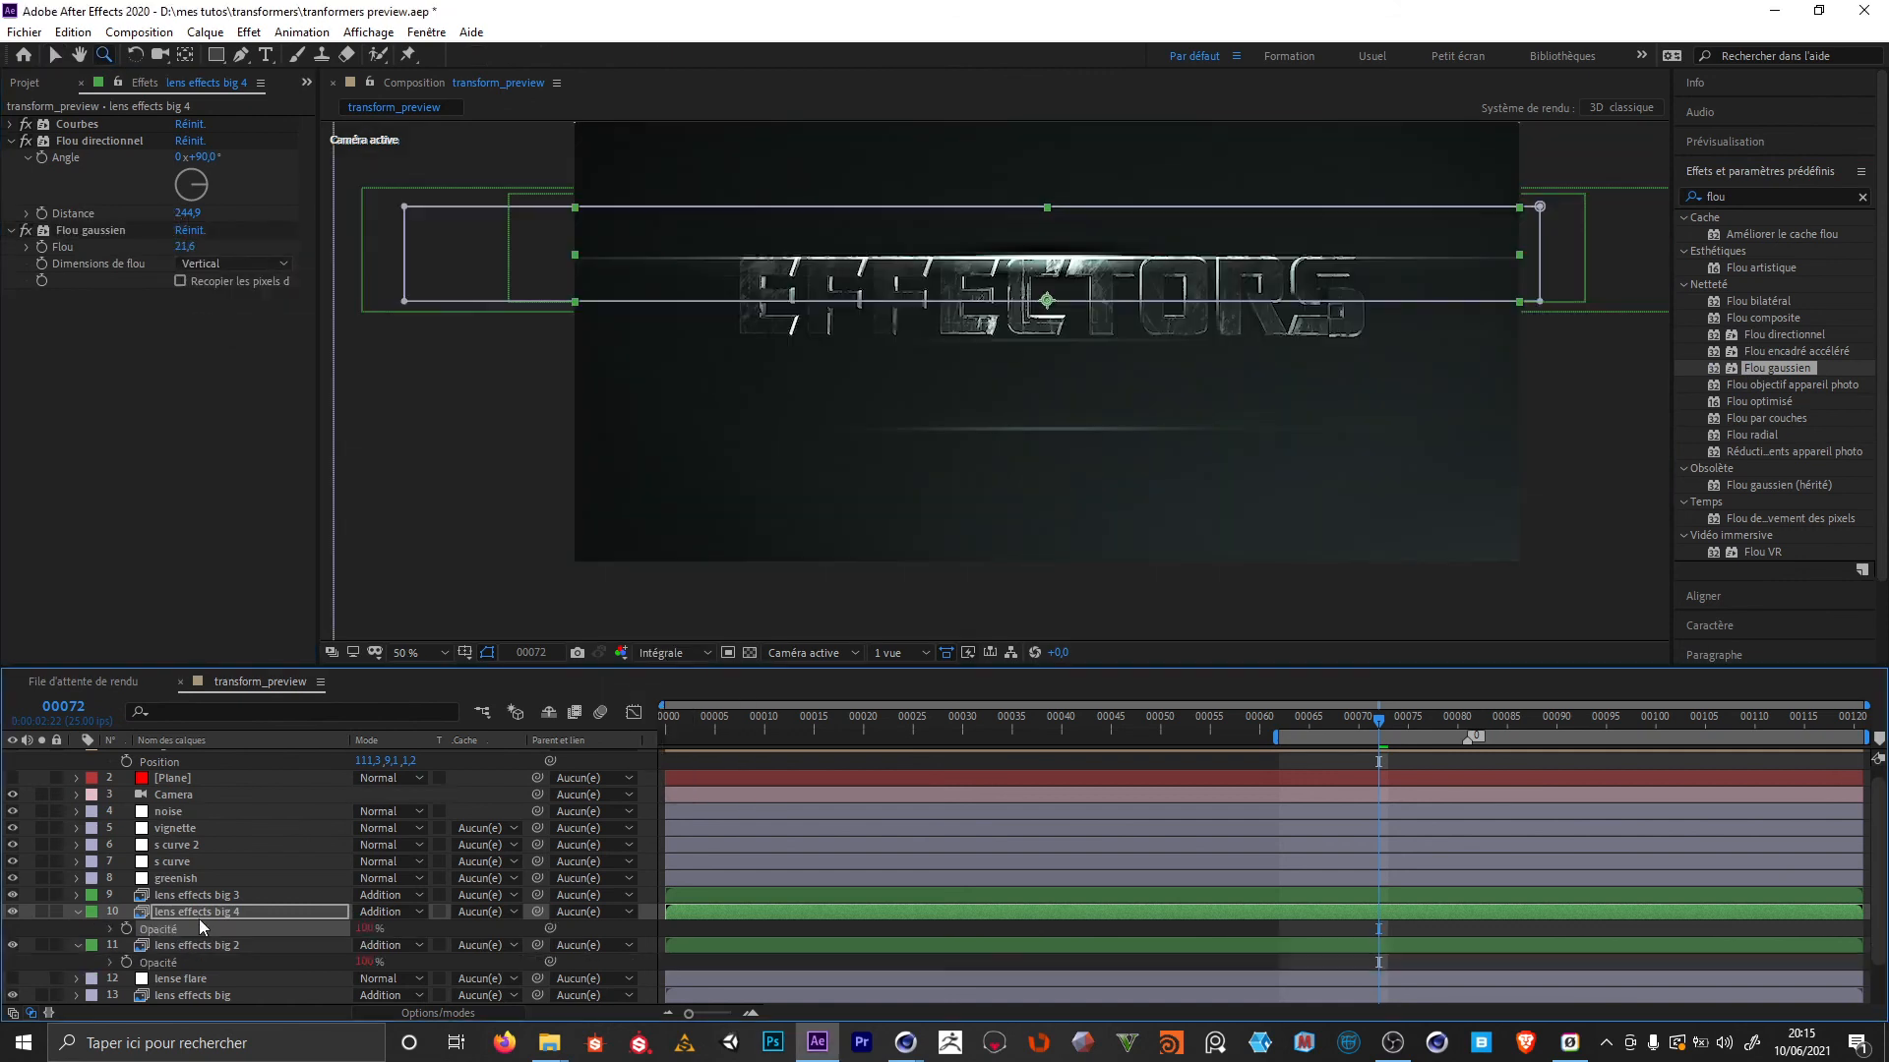
Duplicate lens effects big 4 and set the copy's Flou directionnel distance to 100
left_click(198, 918)
key("ctrl+d")
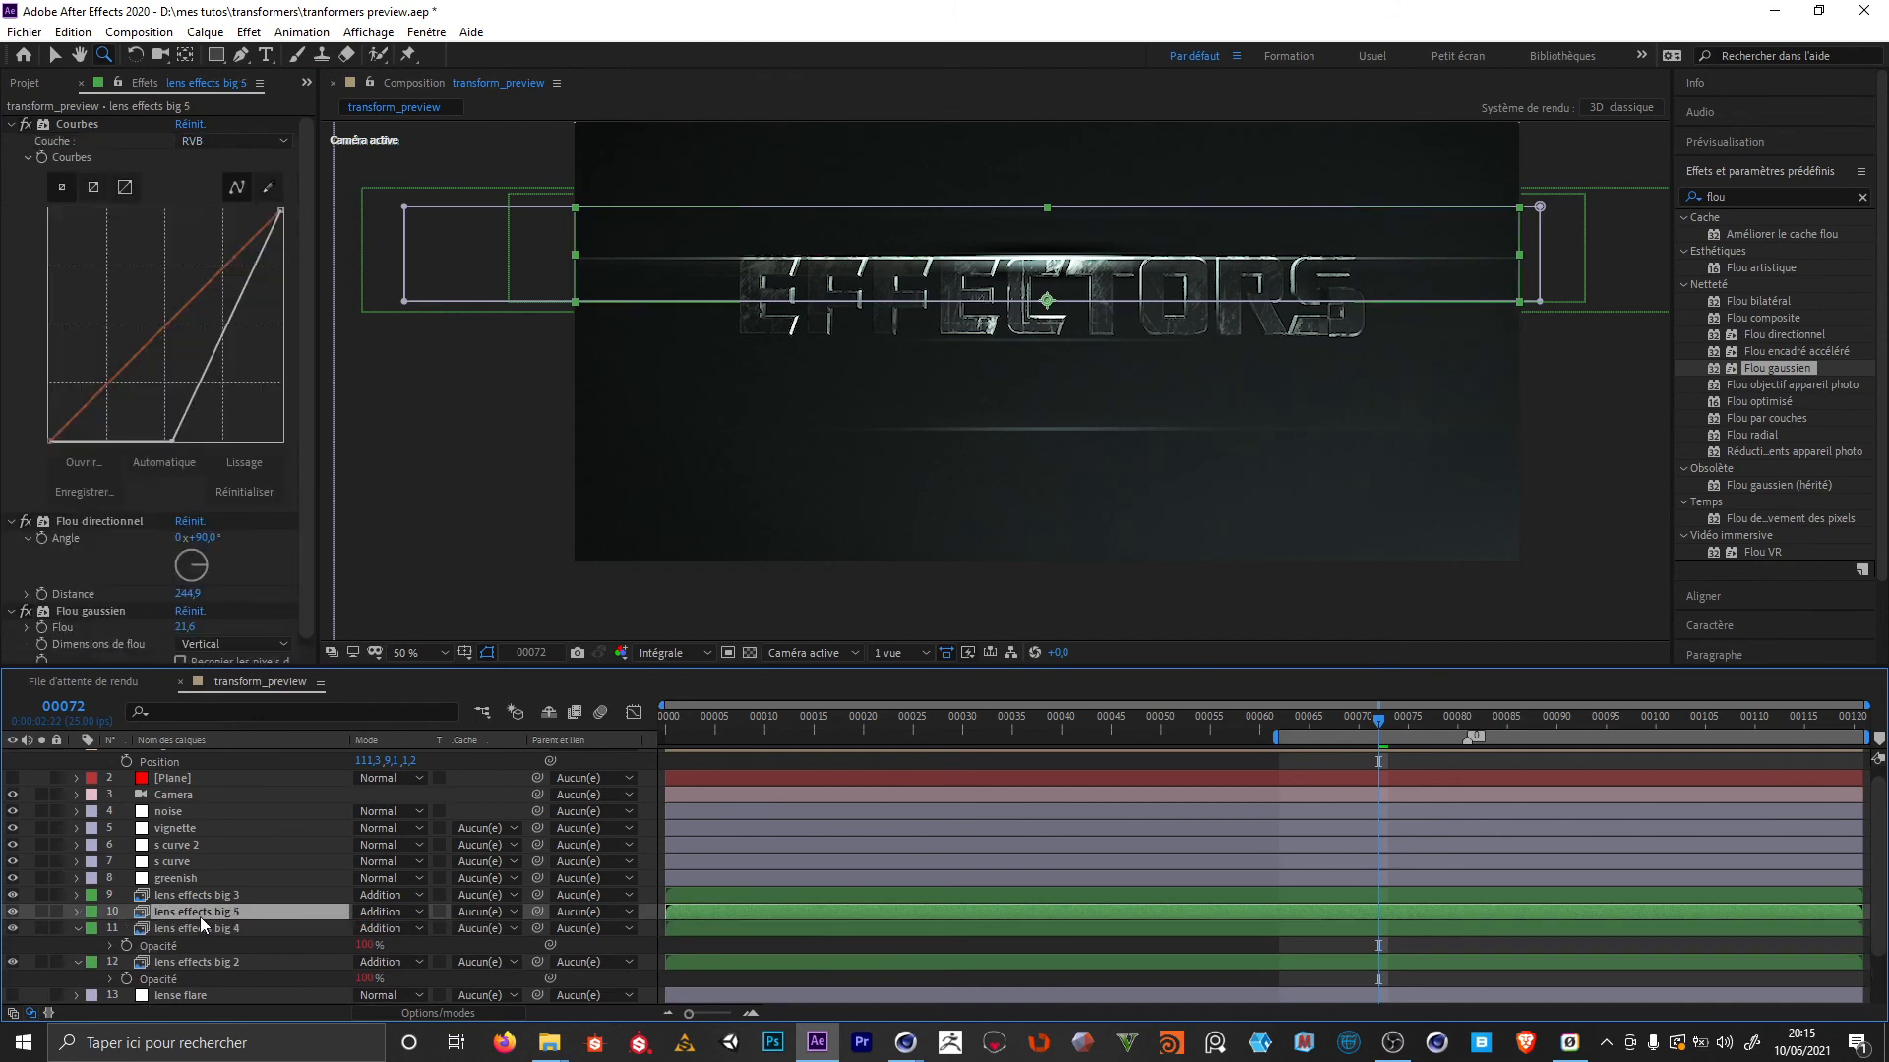
left_click(189, 594)
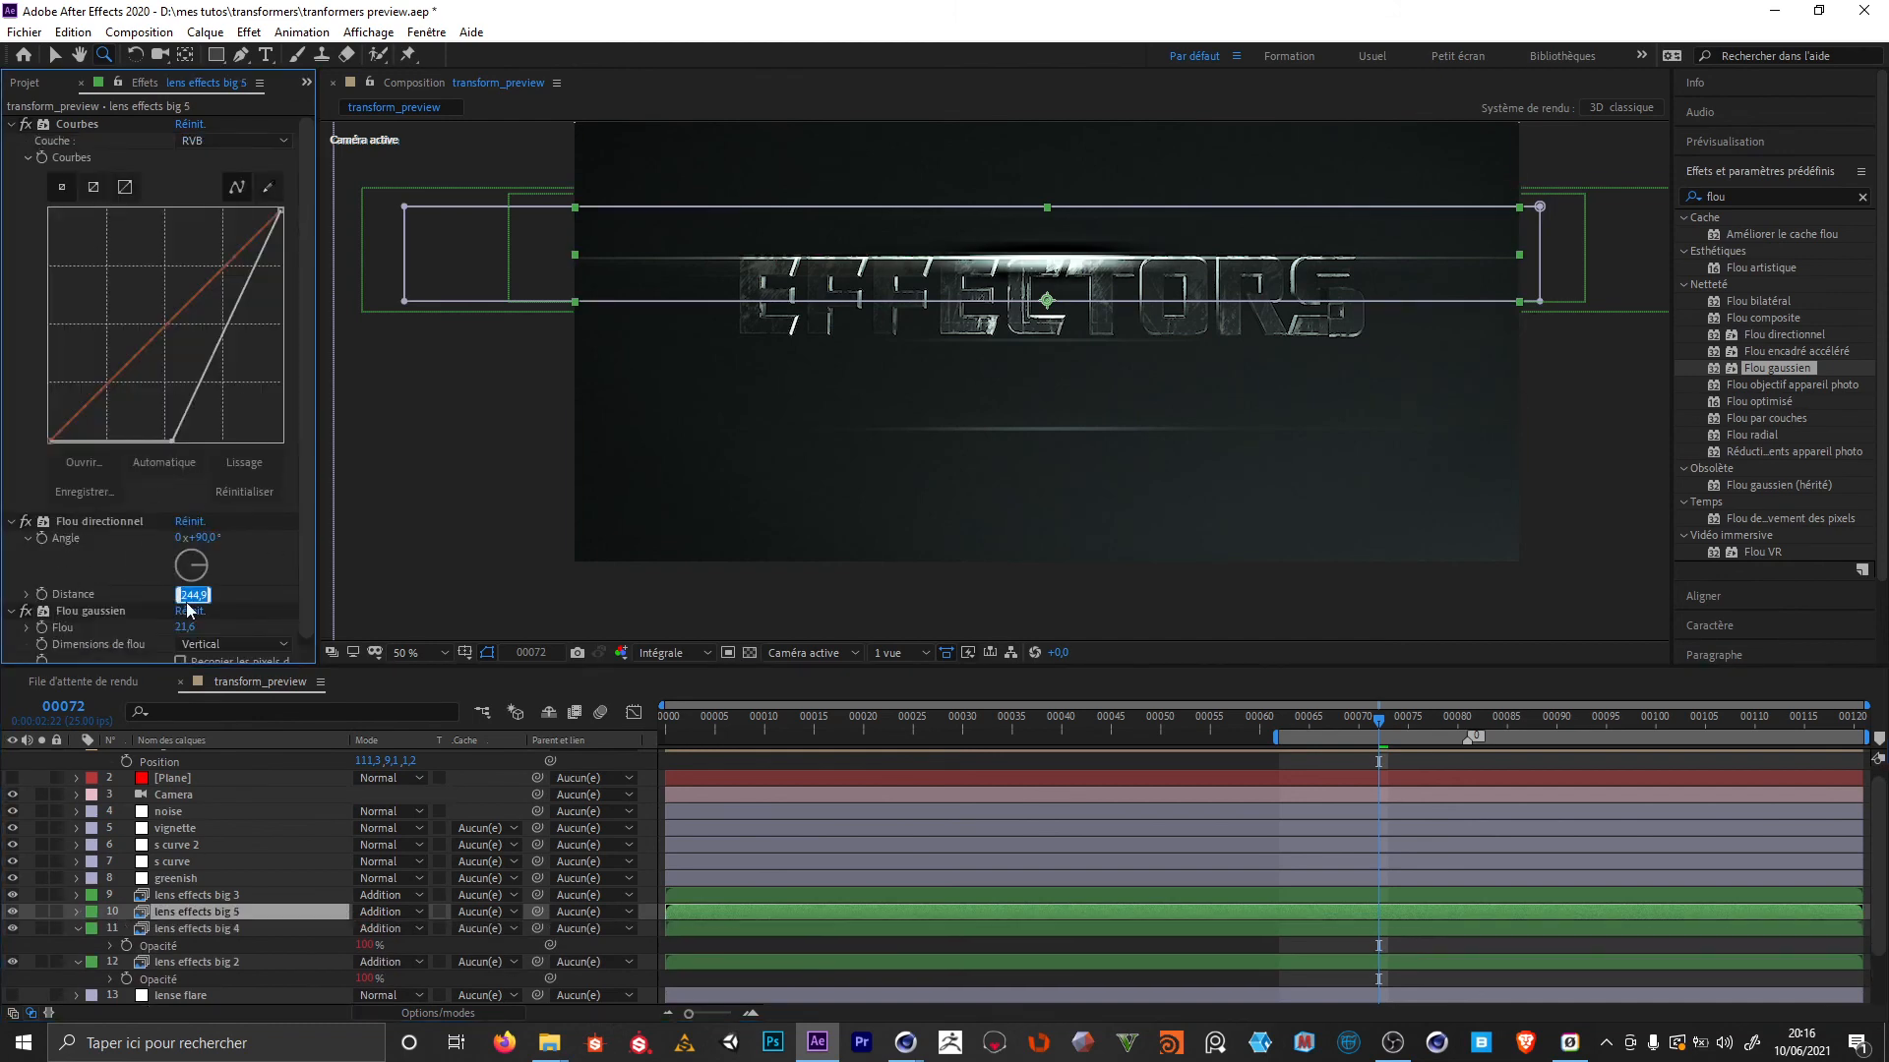
type("100")
key("Return")
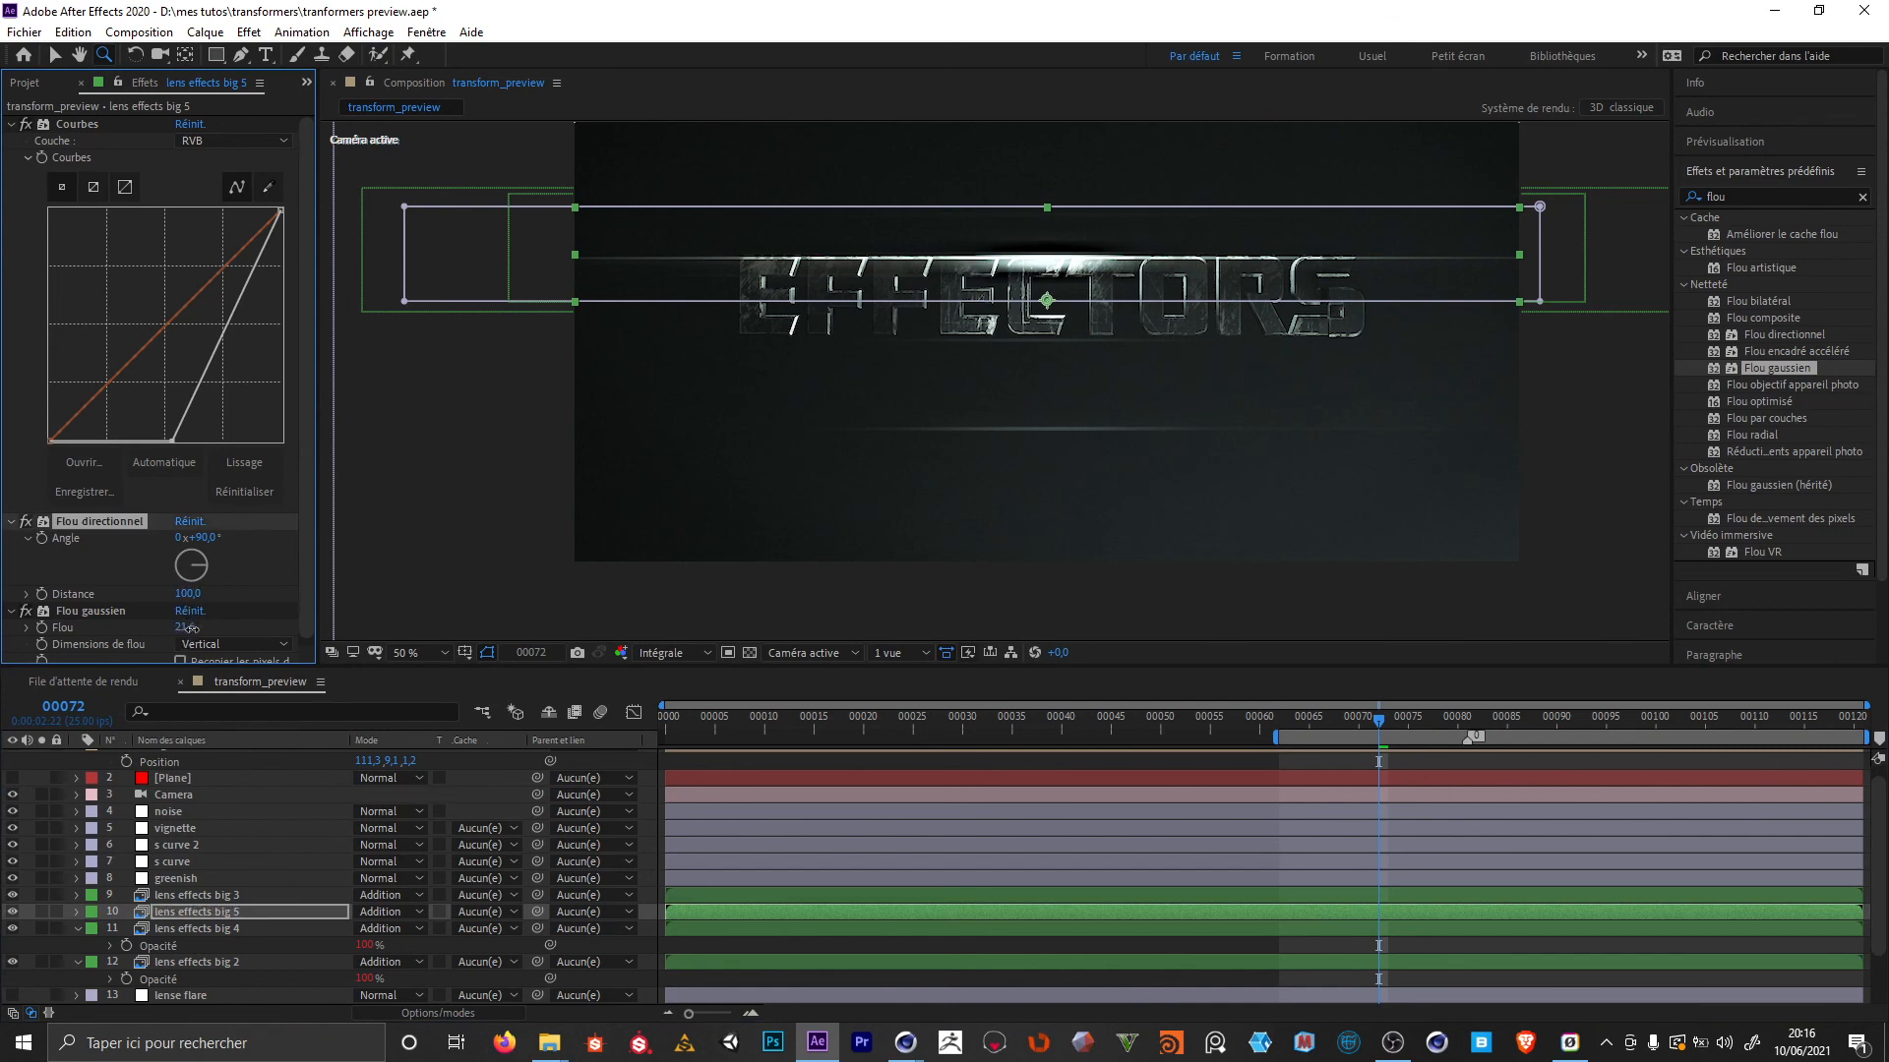
Raise the Flou gaussien blur of lens effects big 5 to 51.4
left_click_drag(189, 628, 222, 627)
left_click(977, 324)
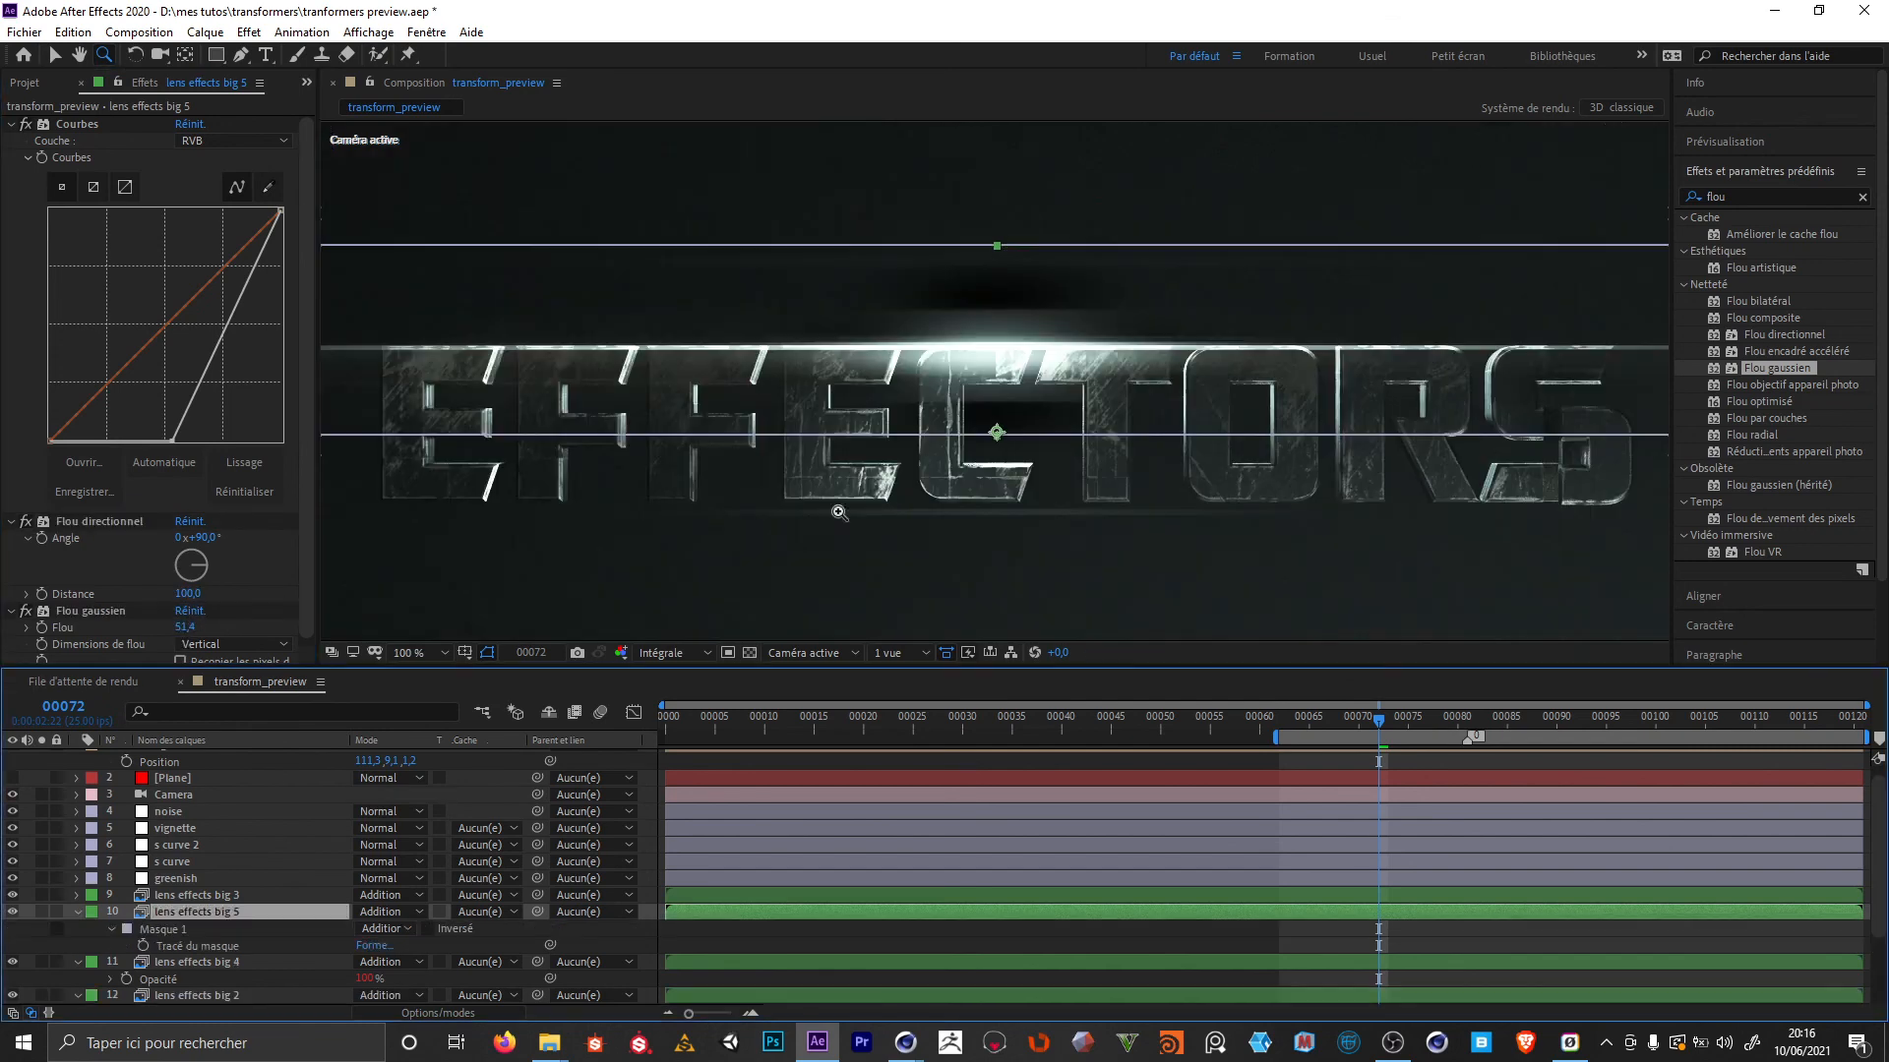
left_click(977, 323, "alt")
key("v")
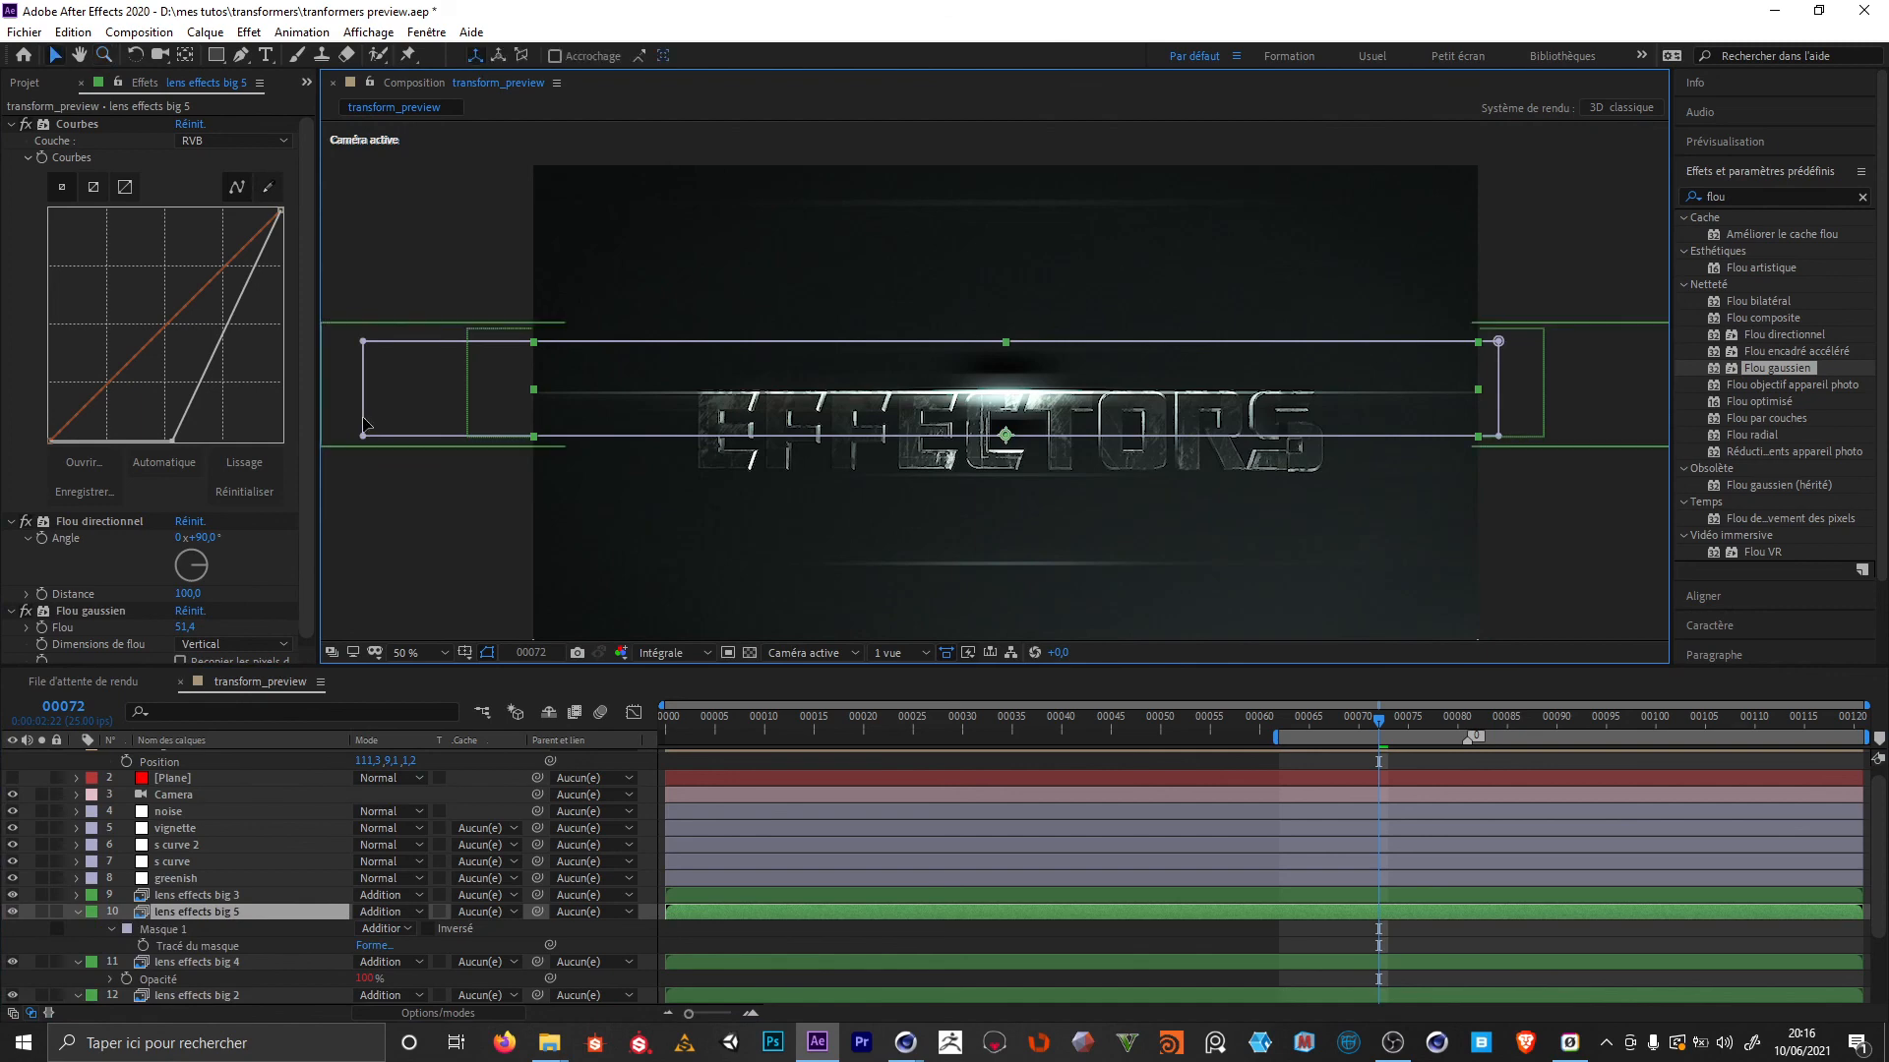
Extend the mask of lens effects big 5 above and below the lettering, feather it by 142 pixels and solo the layer
left_click(170, 911)
key("f")
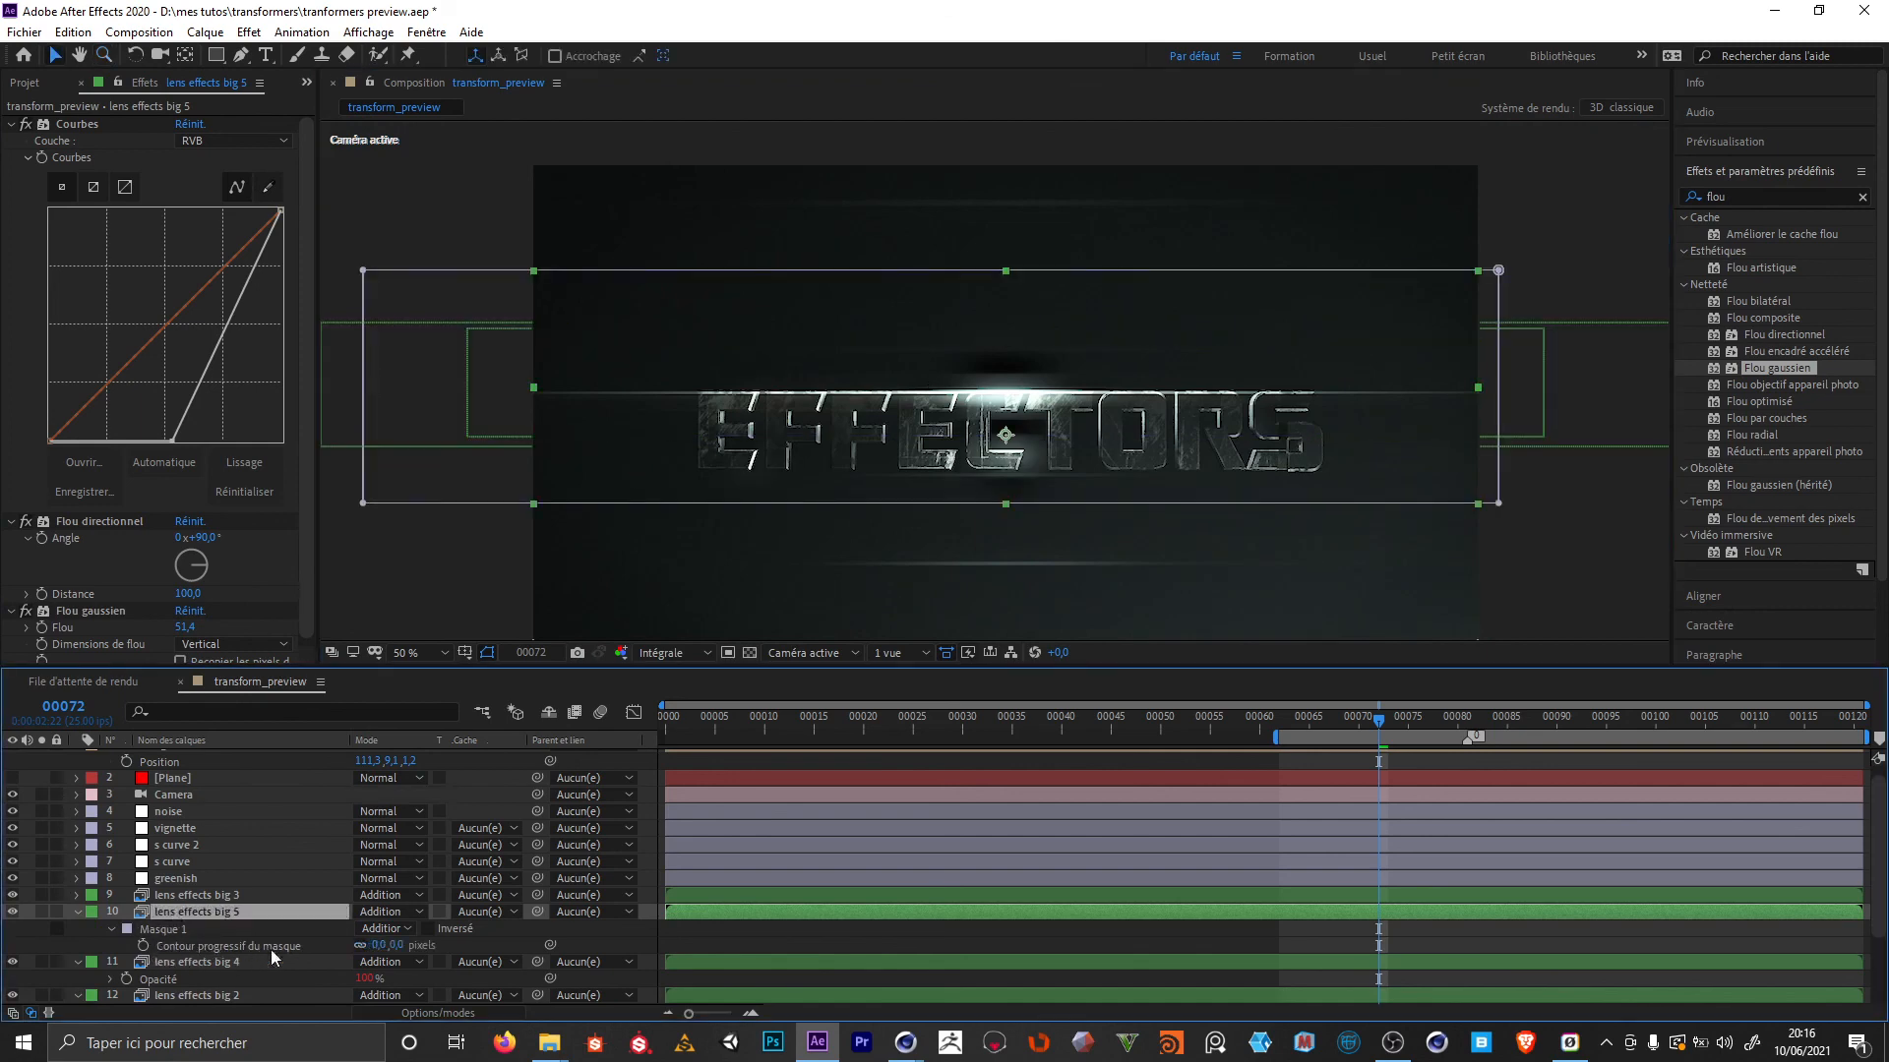
left_click_drag(378, 945, 421, 945)
left_click(162, 932)
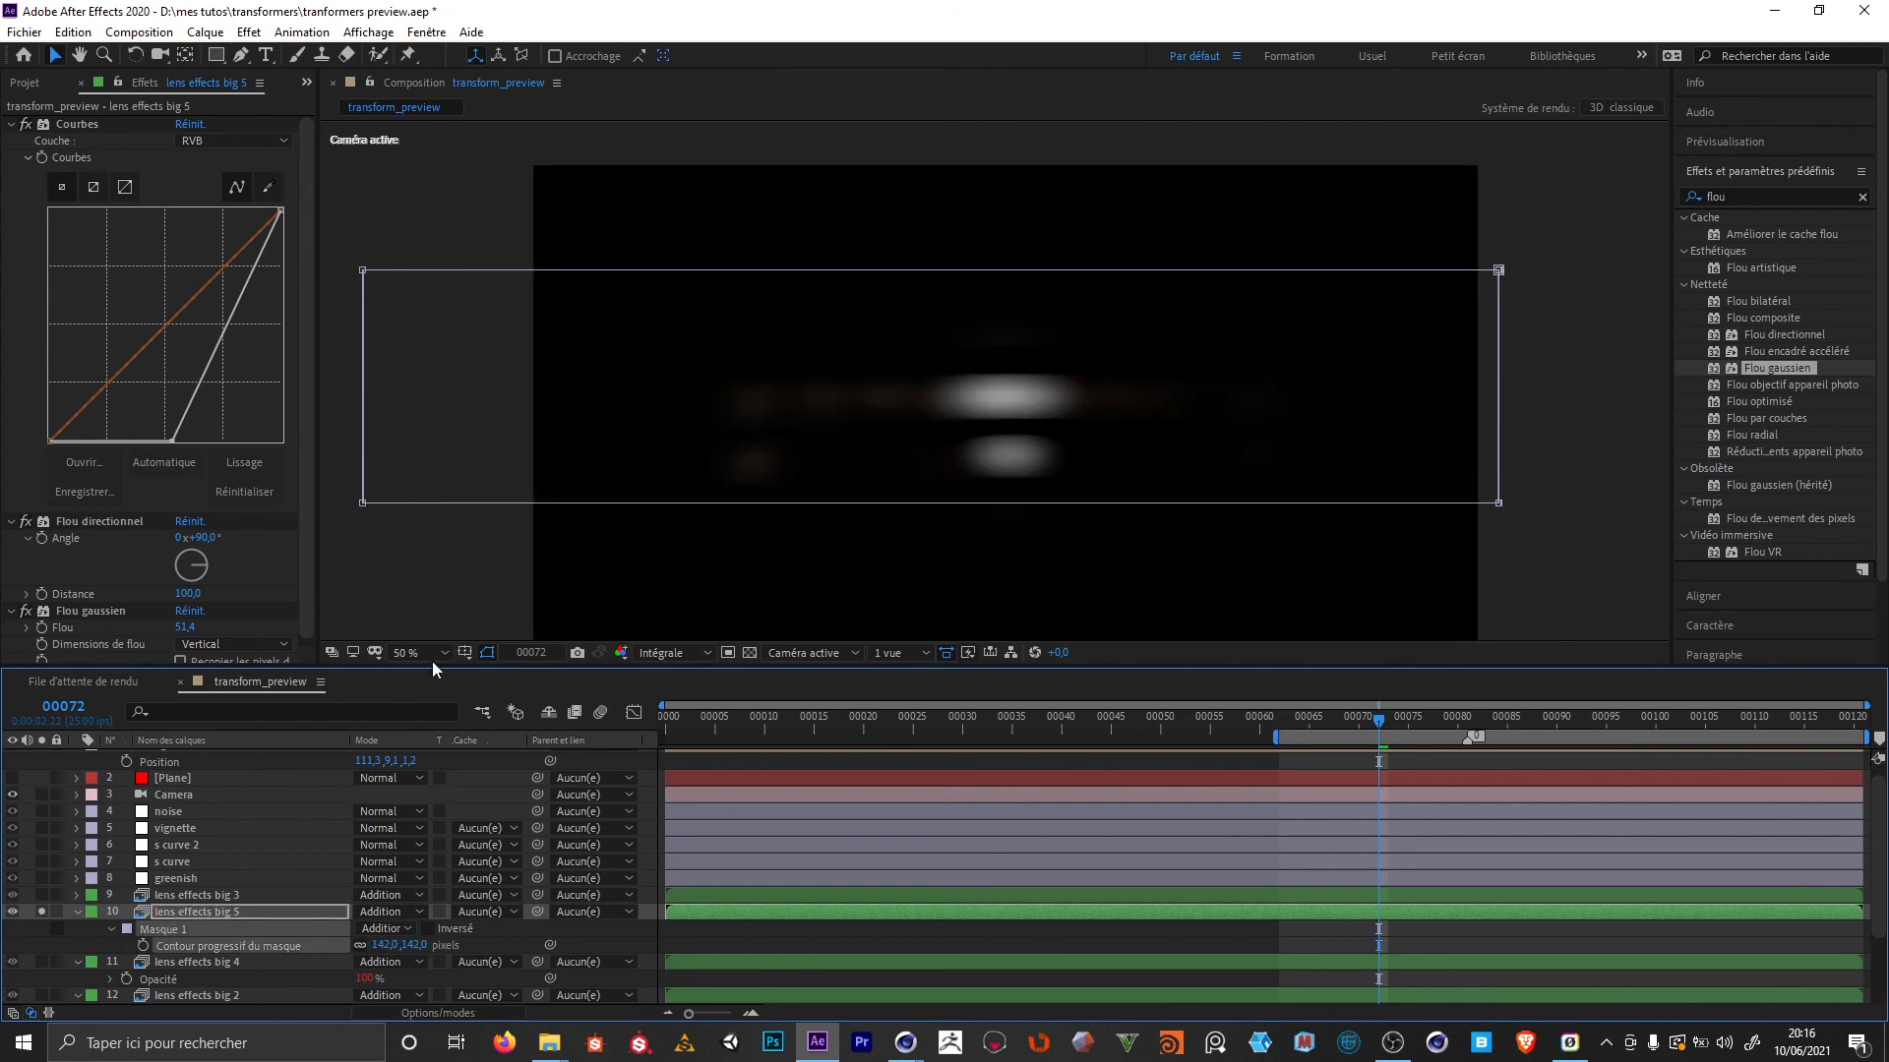
Feather the mask of lens effects big 4 by 297 pixels and turn off the solo on lens effects big 5 and 4
left_click(174, 964)
key("shift+m")
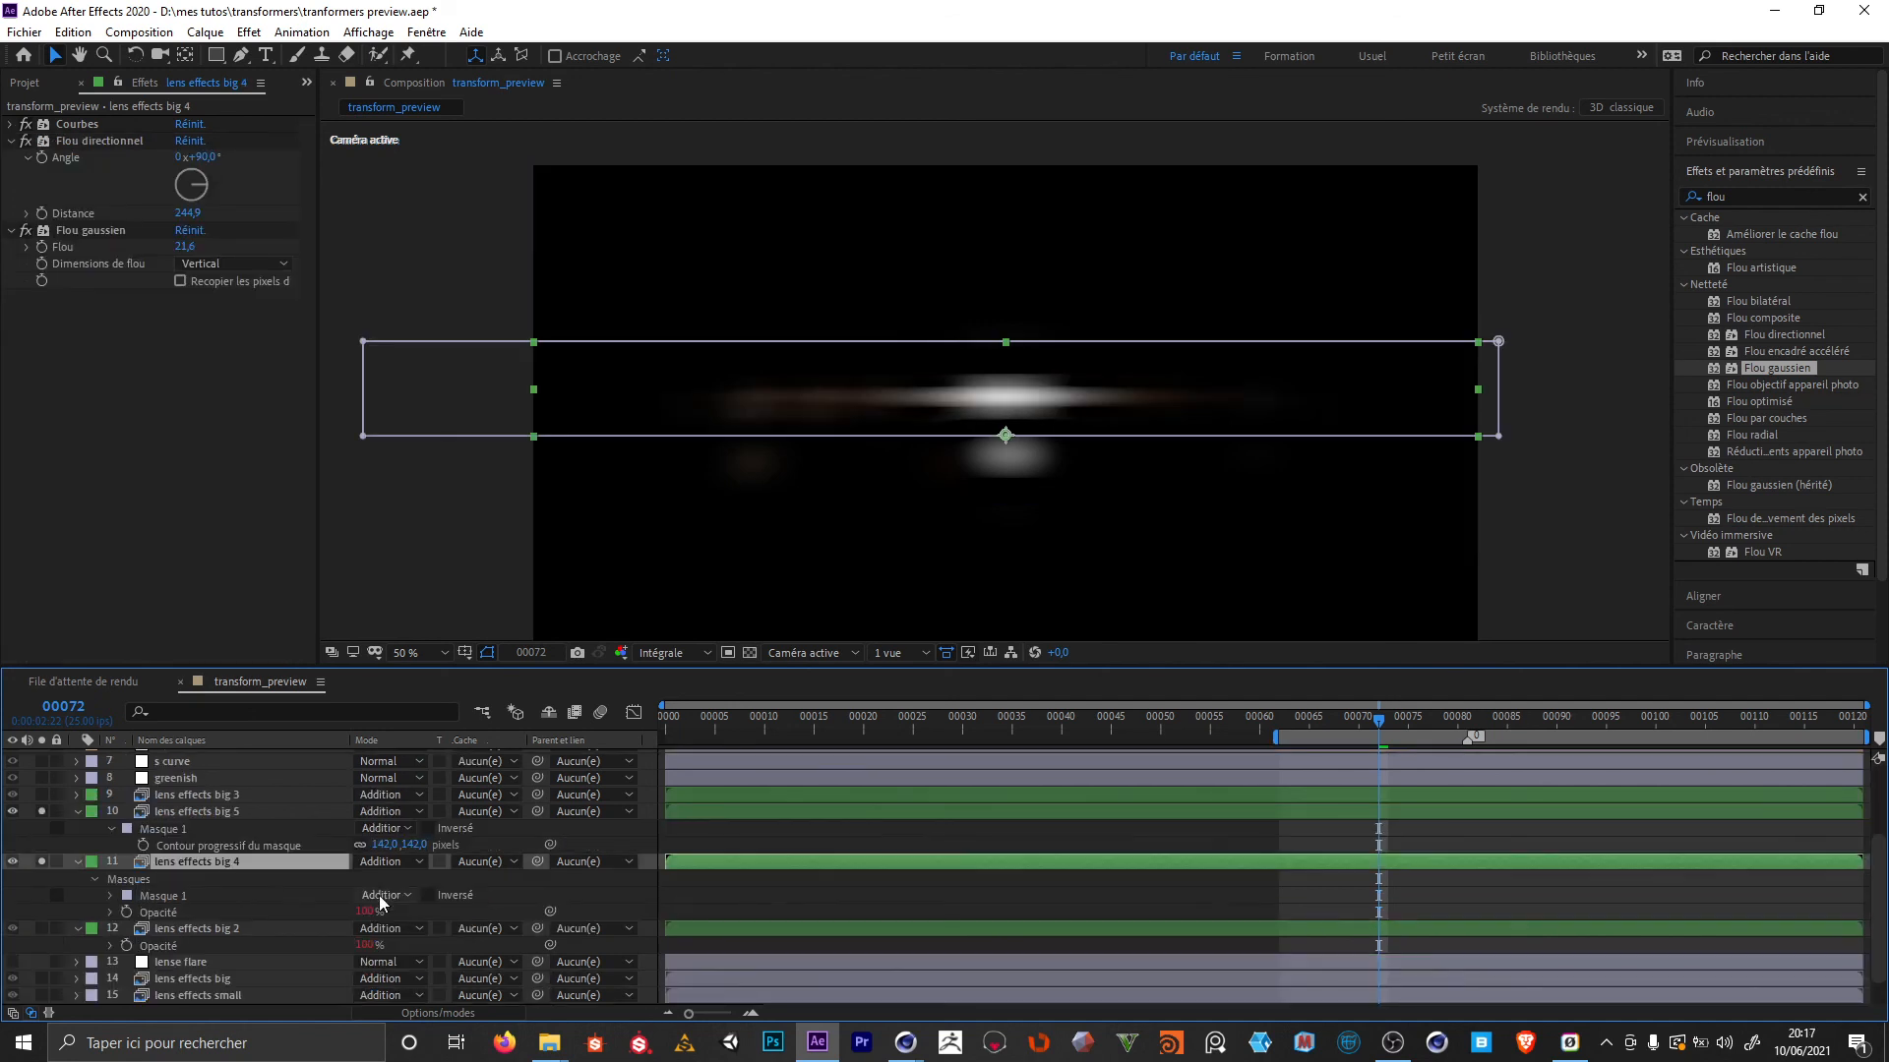
key("f")
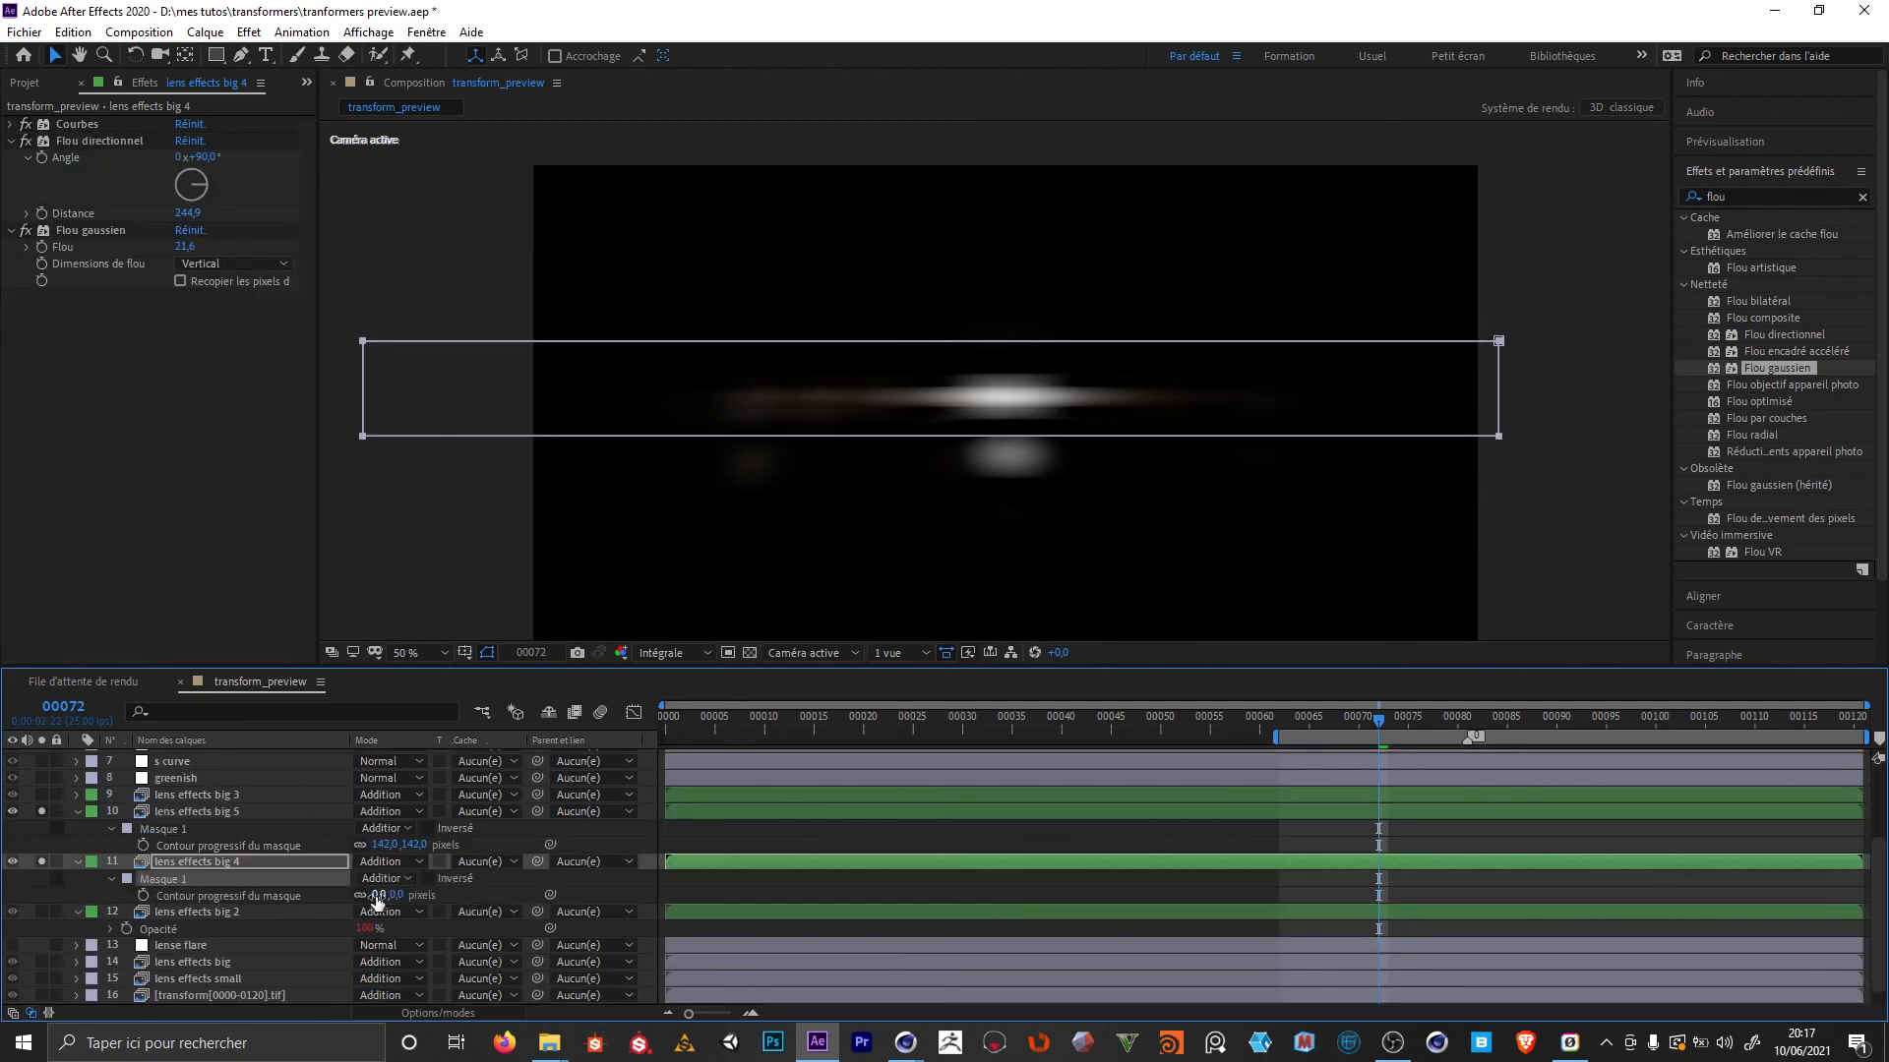
left_click_drag(377, 895, 656, 882)
left_click(41, 811)
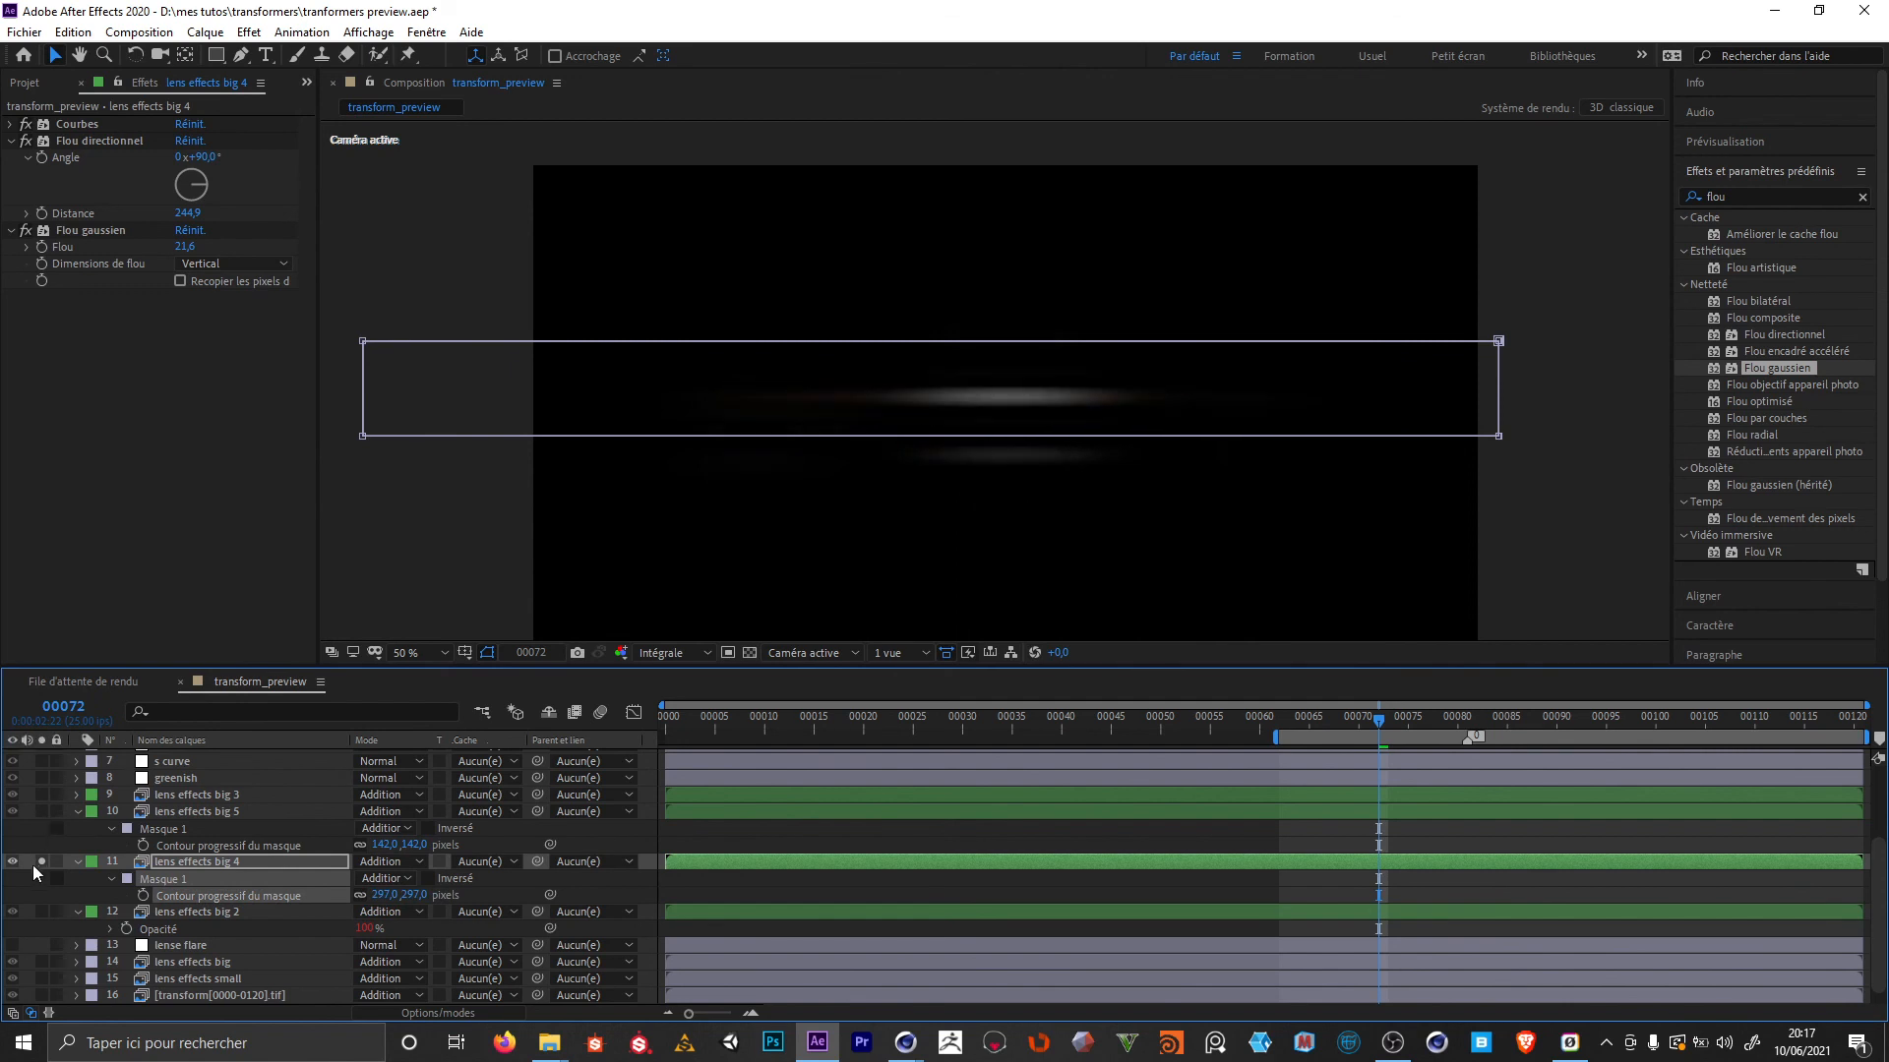
left_click(42, 862)
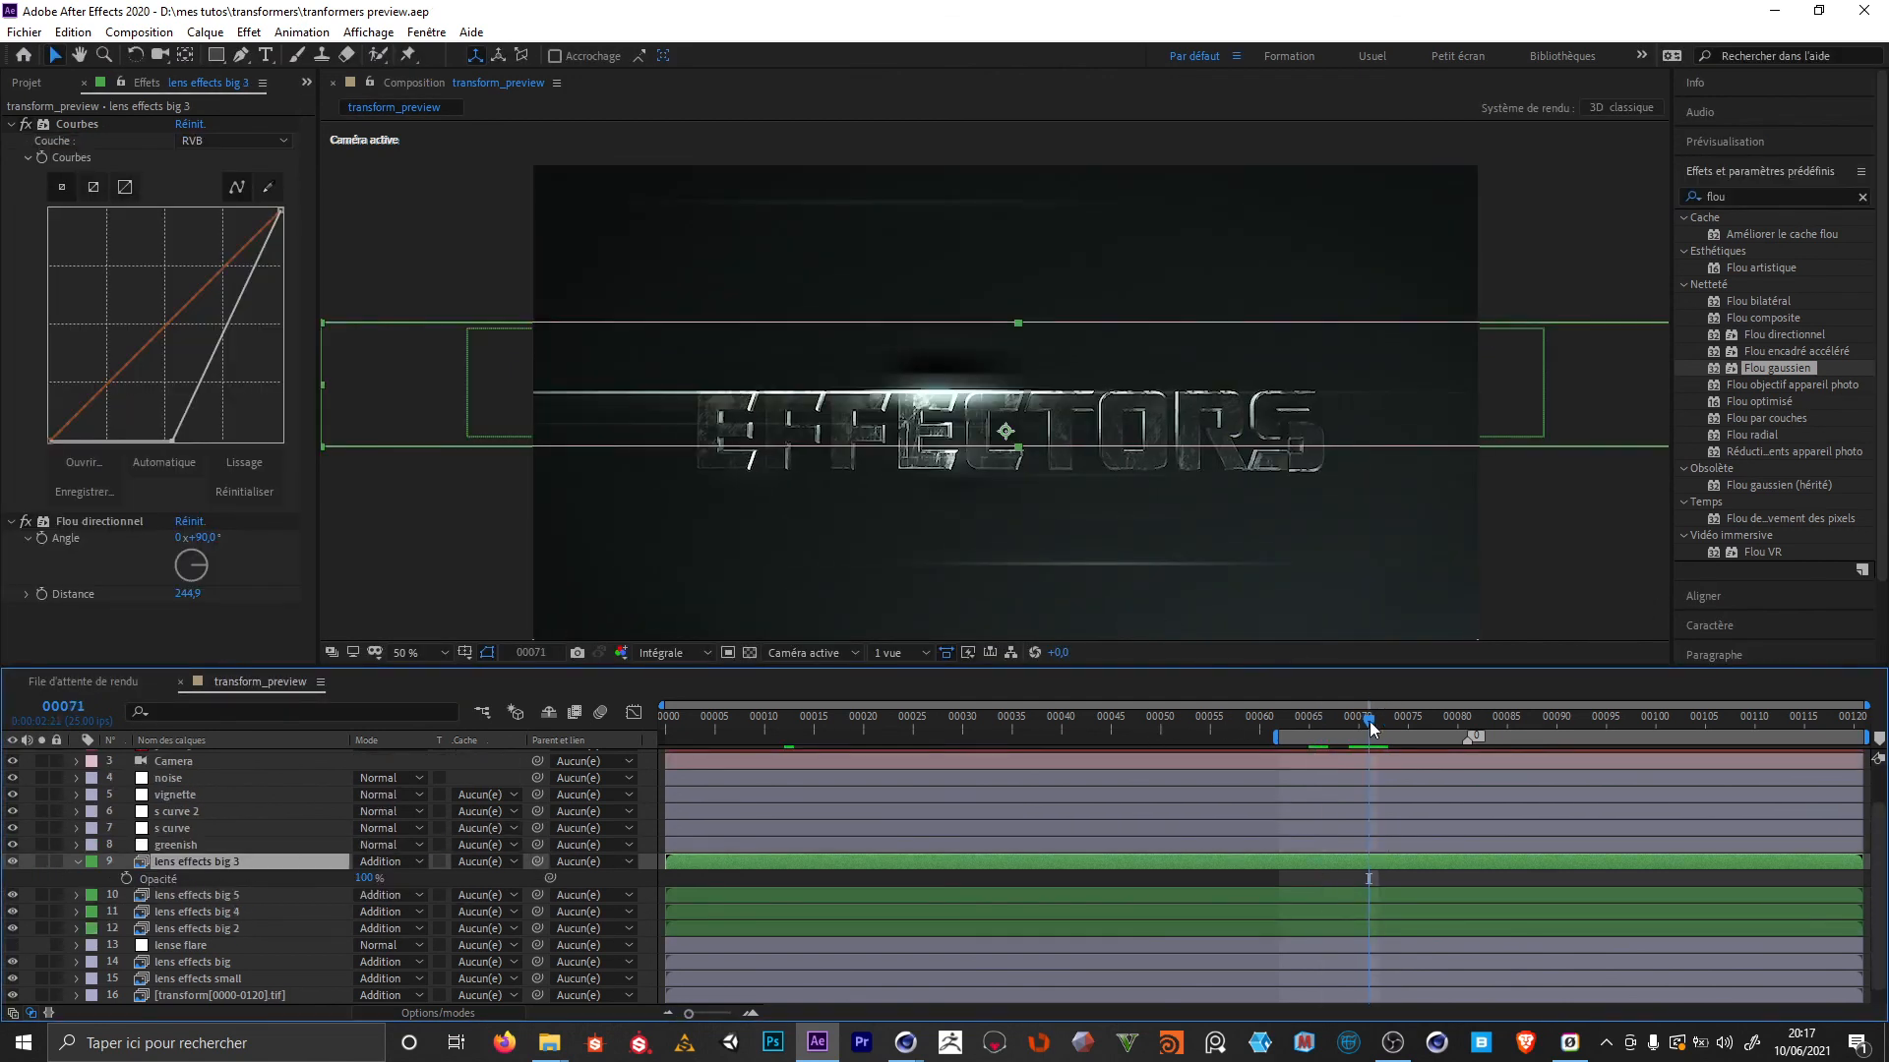
Keyframe the opacity of lens effects big 3 at frames 66, 84 and 95, with 0% at frame 95, and ease the frame 84 keyframe
left_click(126, 879)
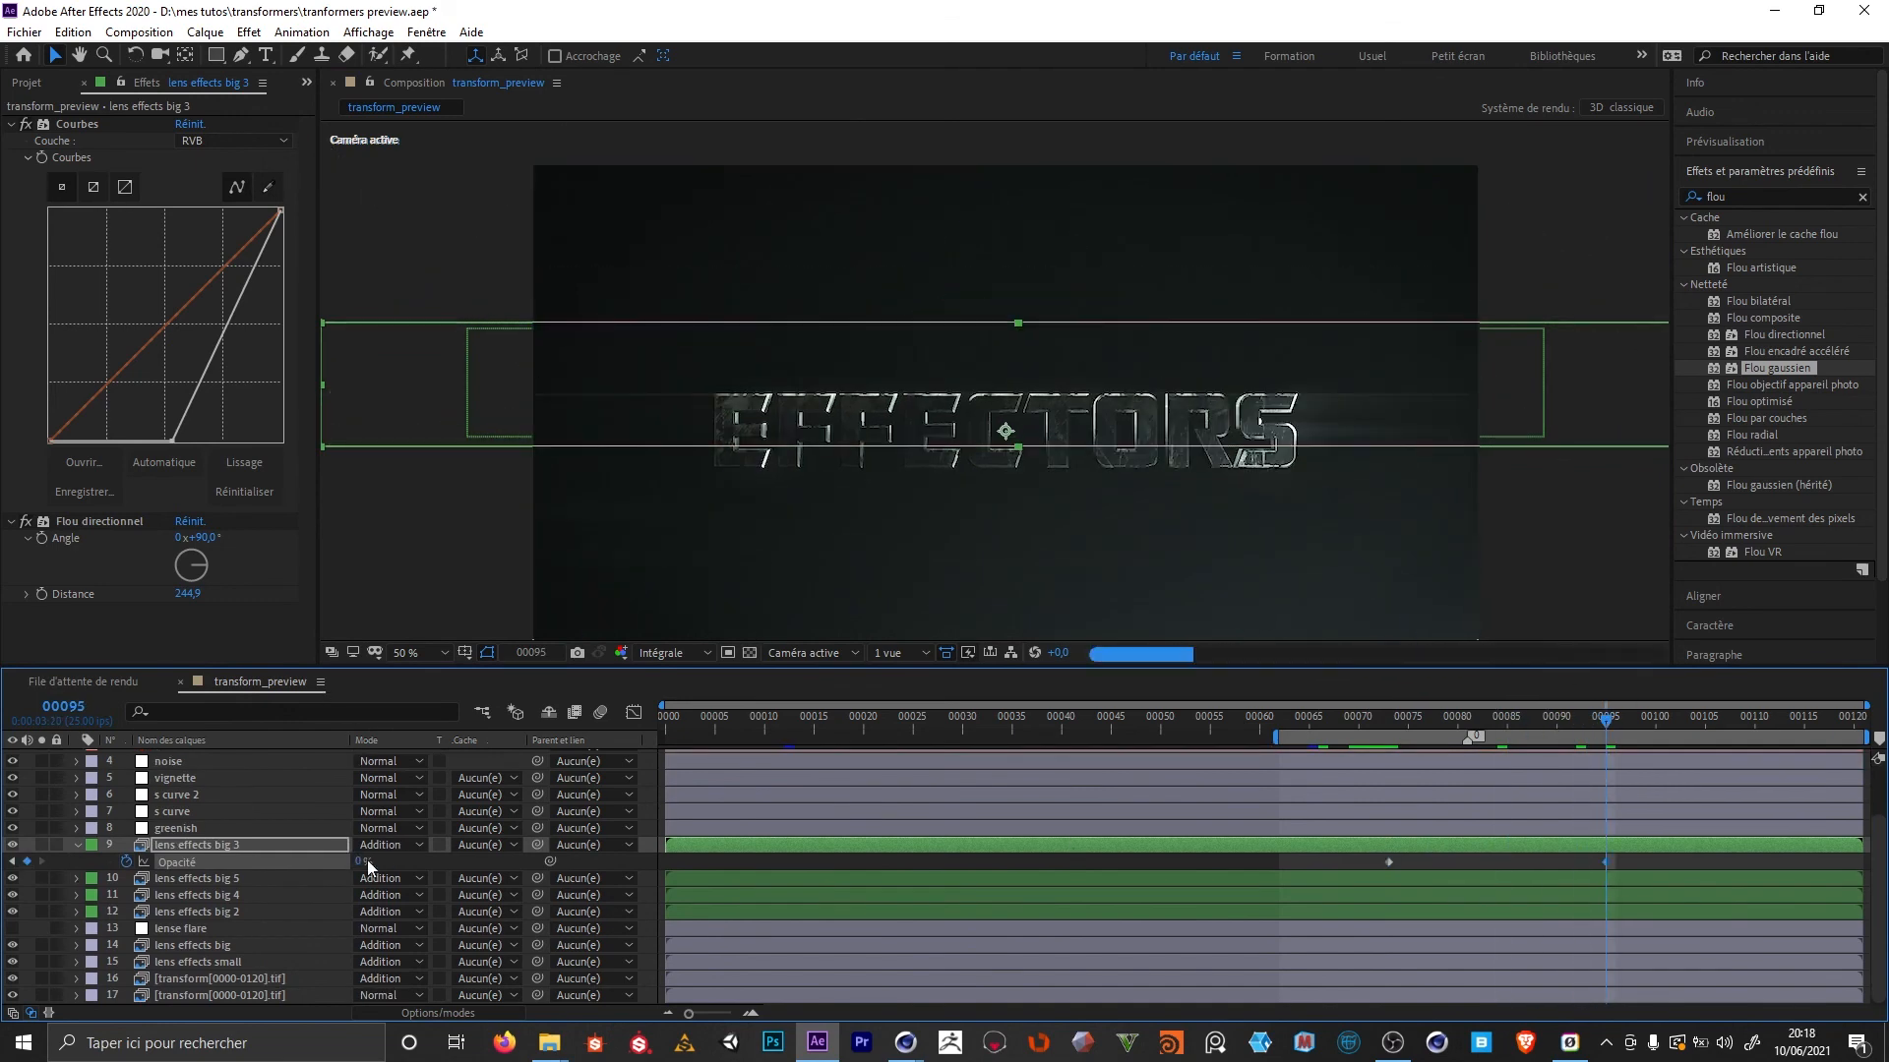
left_click_drag(1277, 717, 1319, 717)
left_click_drag(1410, 879, 1497, 866)
right_click(1497, 865)
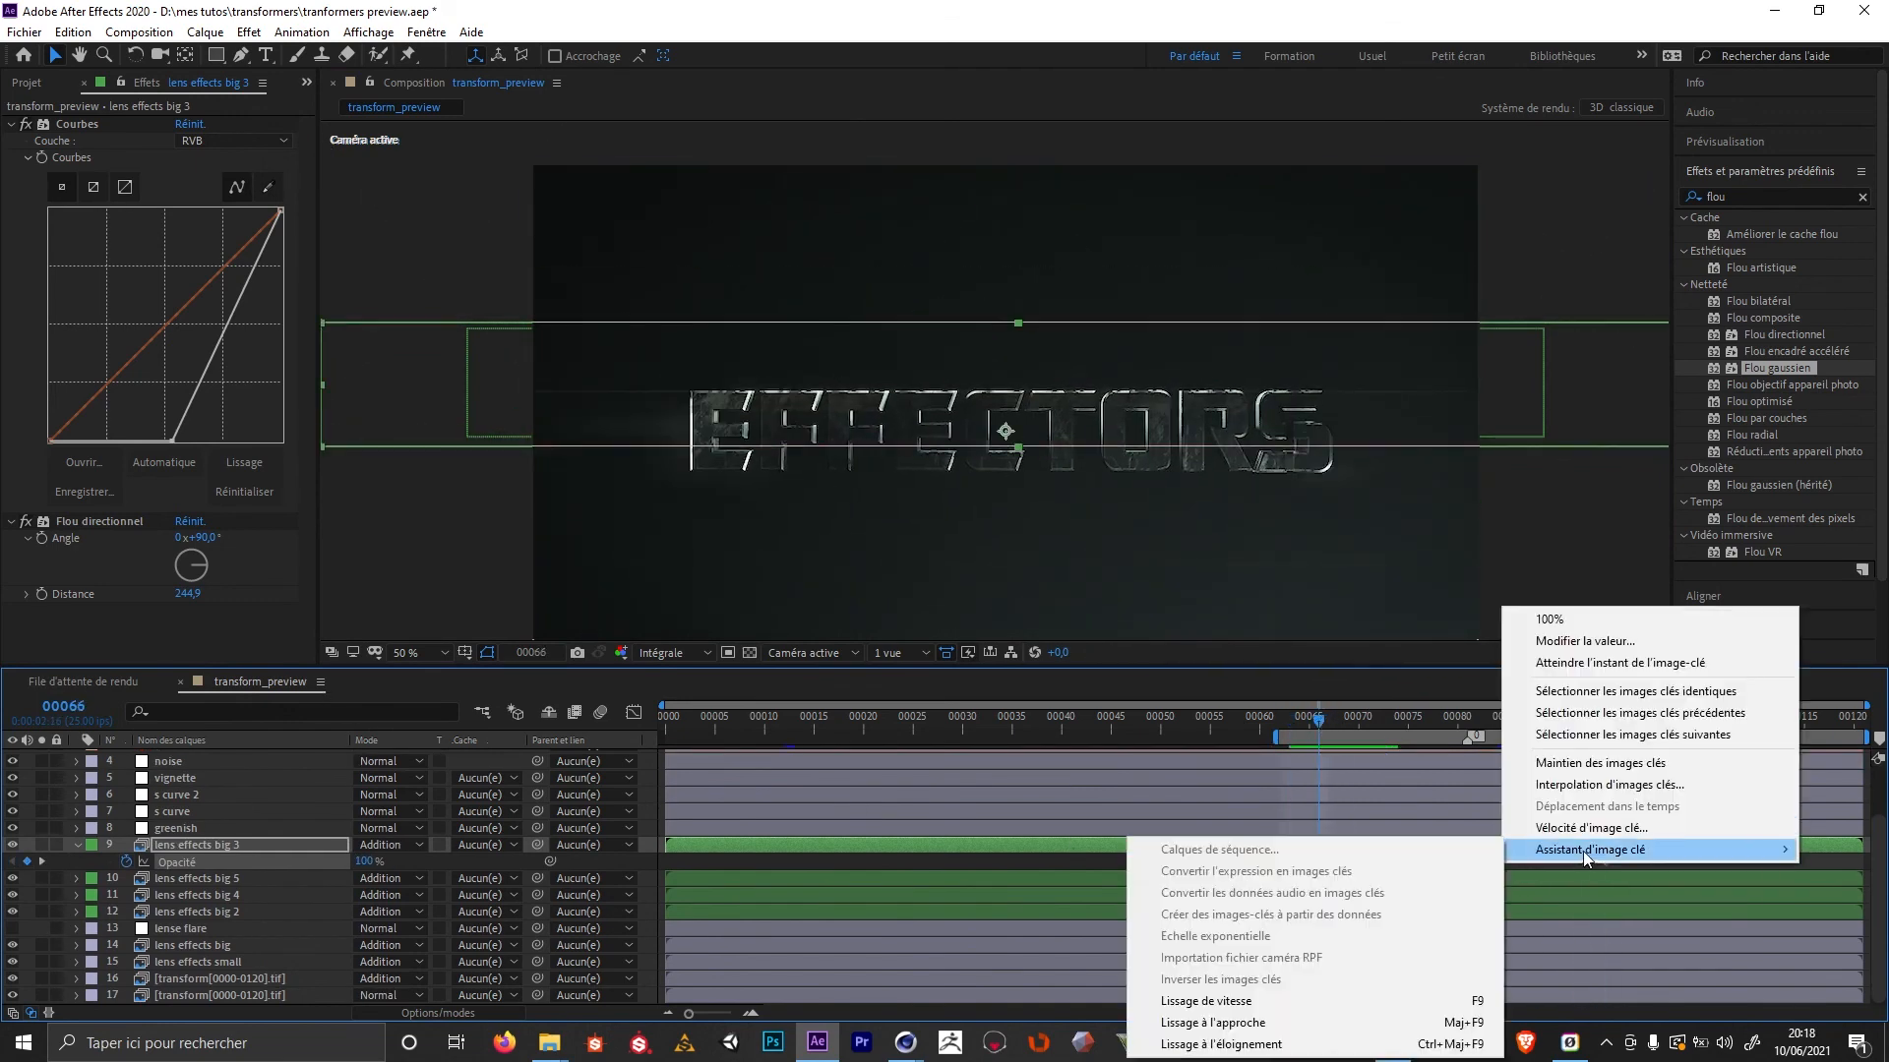
left_click(1544, 828)
left_click(1106, 607)
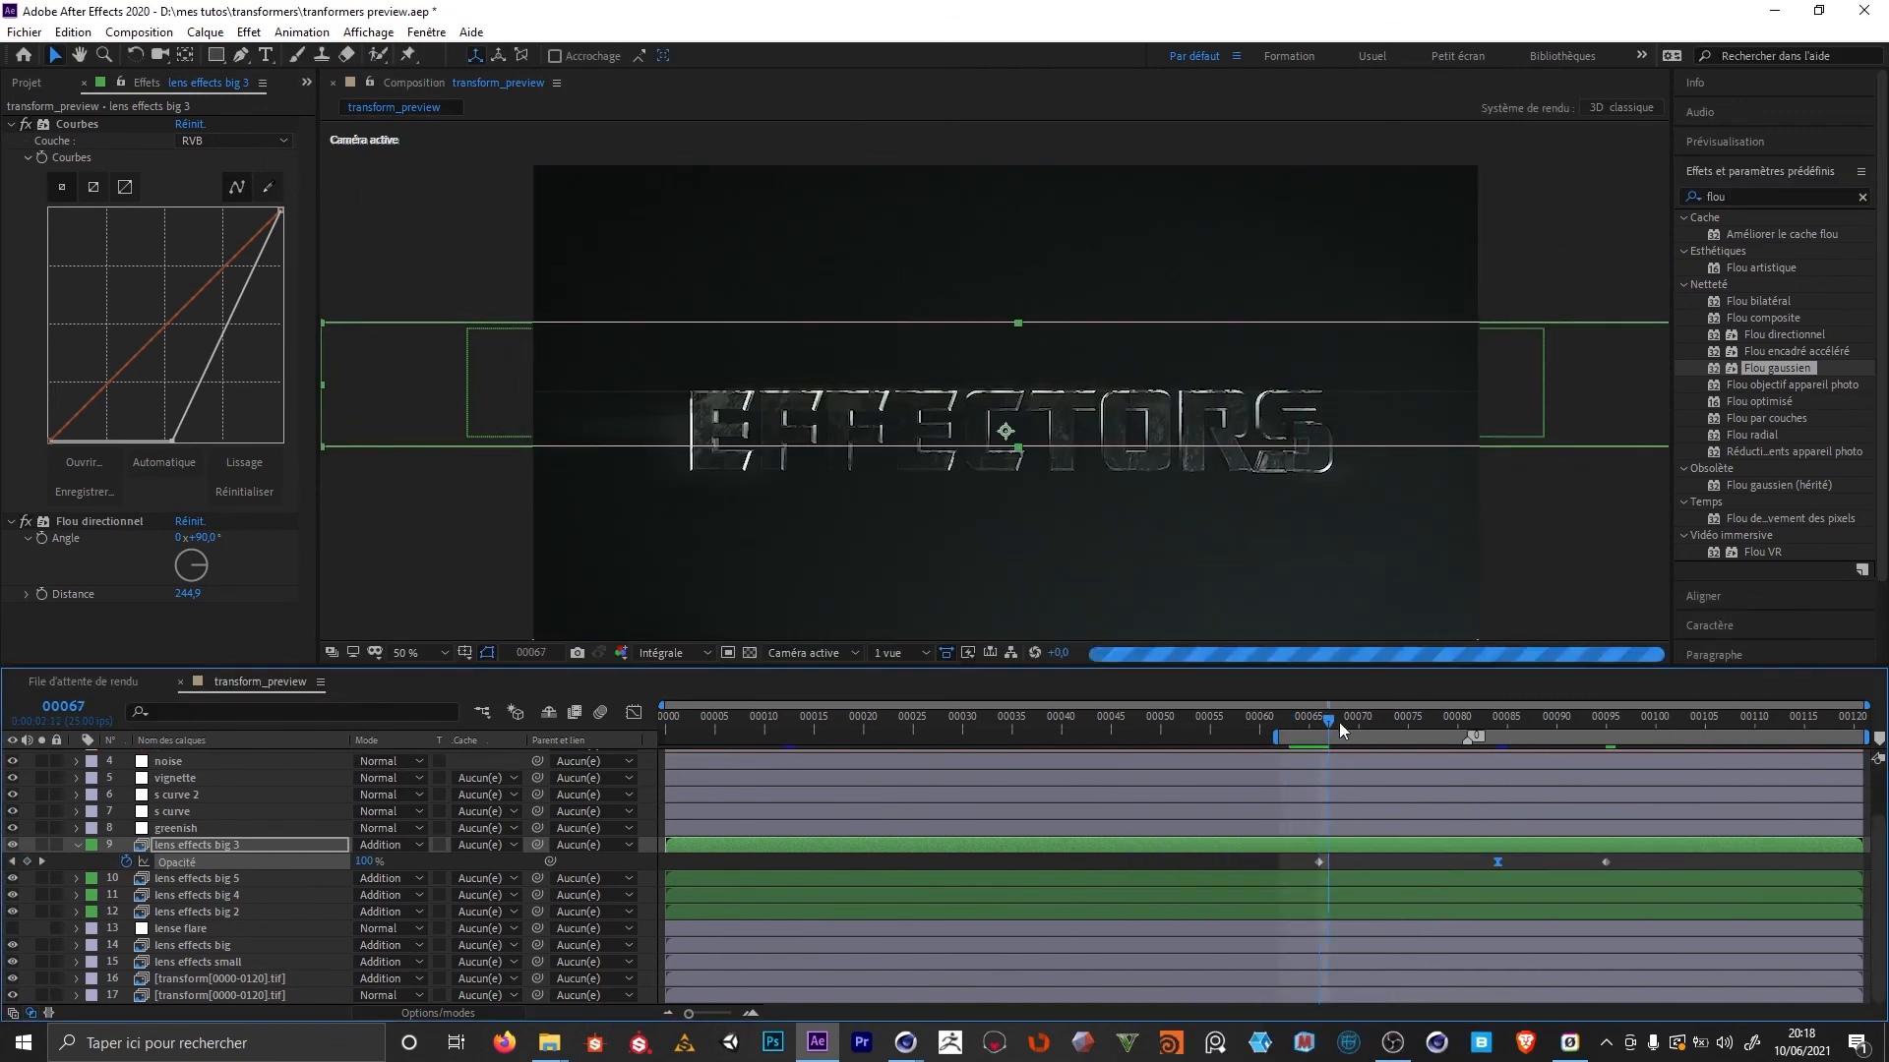
Set the project colour depth to 16 bpc and reveal the mask feather of the layers lens effects big 2 to 5
left_click(76, 845)
left_click(196, 912, "shift")
left_click(393, 864)
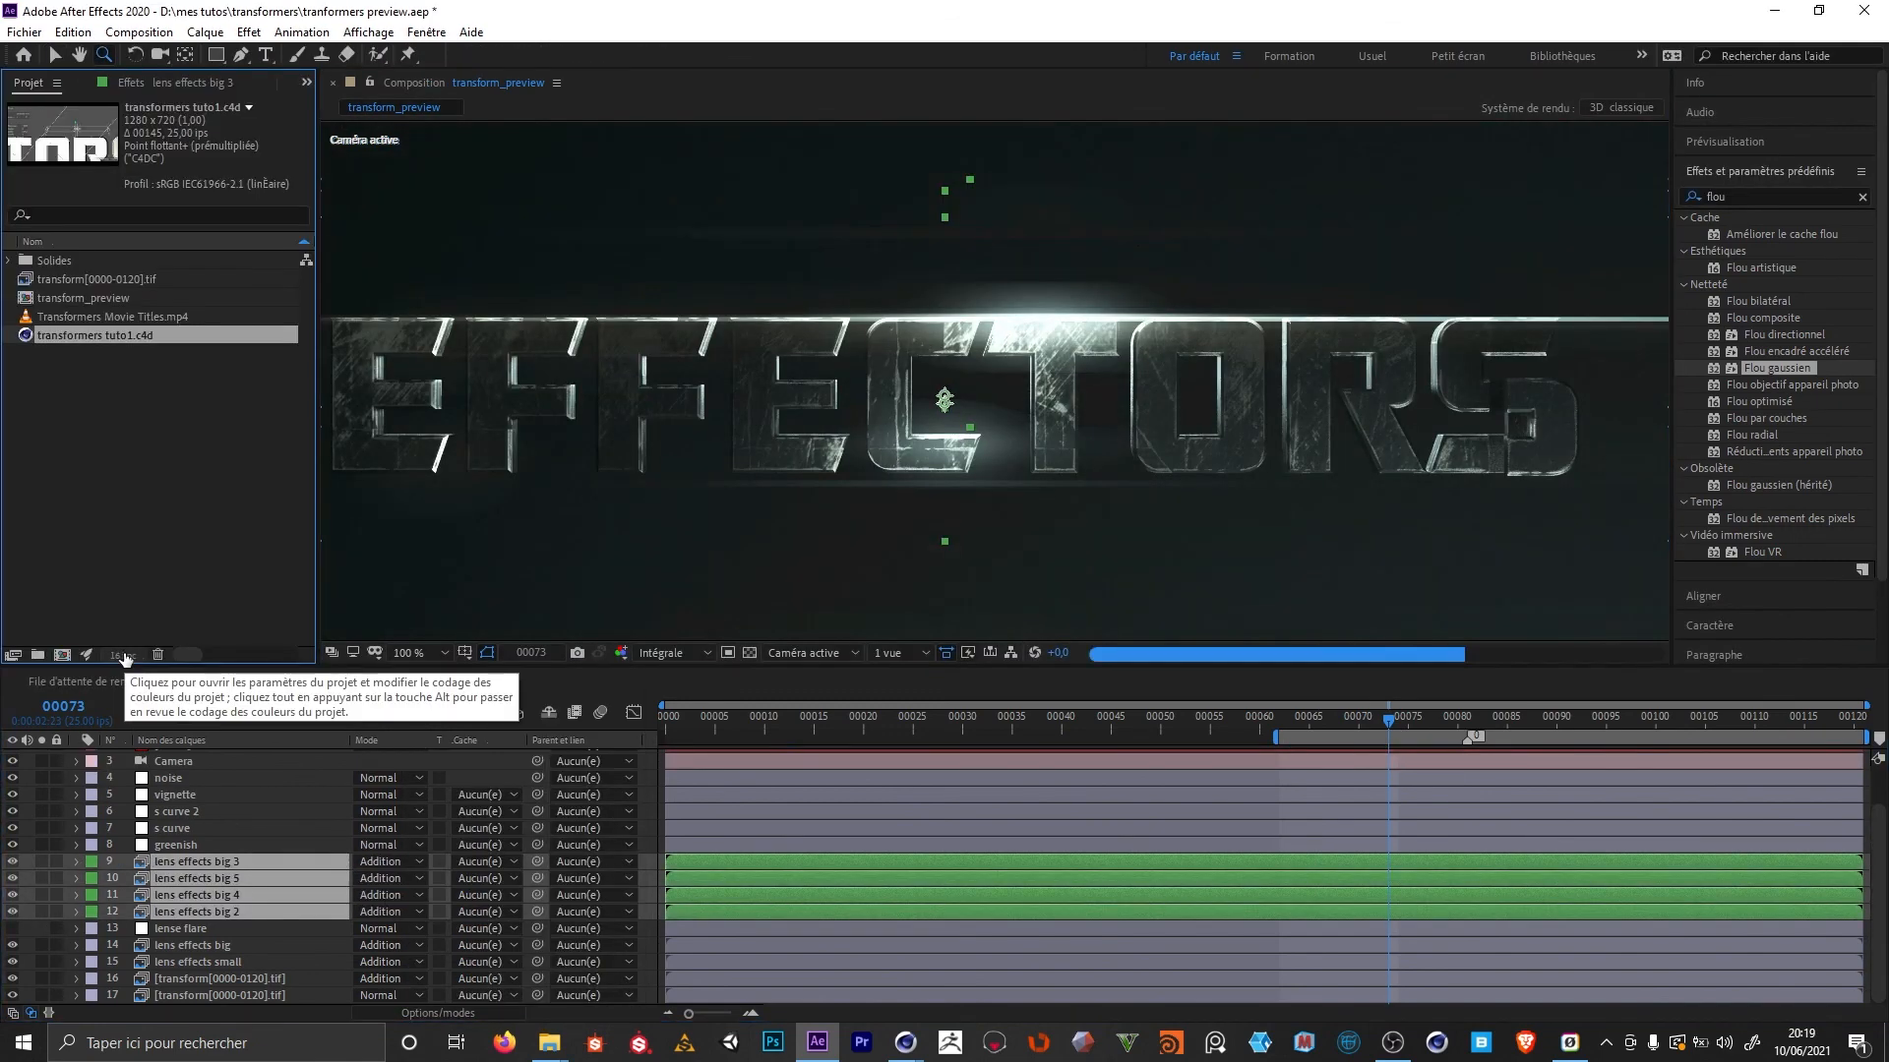
left_click(125, 658, "alt")
key("f")
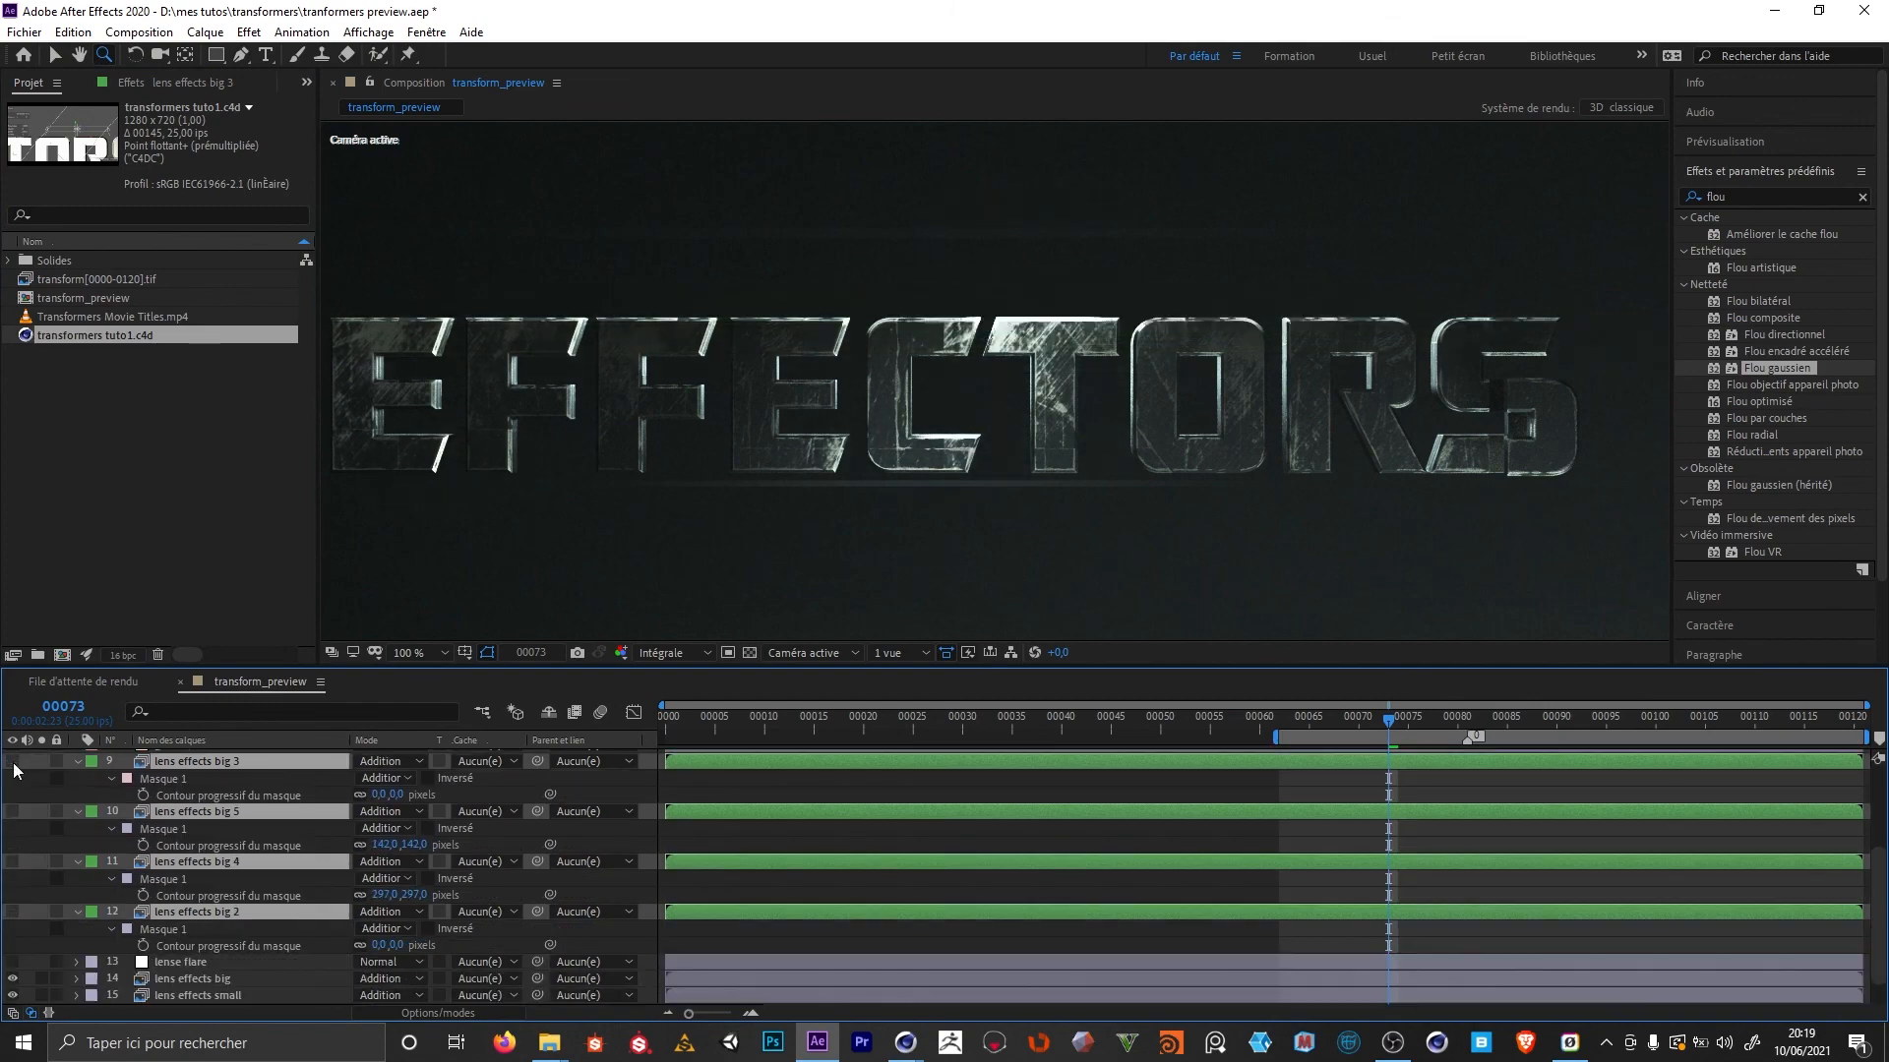
Apply Flou gaussien to lens effects big 3 with Vertical dimensions and a blur of 5.0, and display the layer's opacity keyframes
left_click(174, 763)
left_click(185, 763)
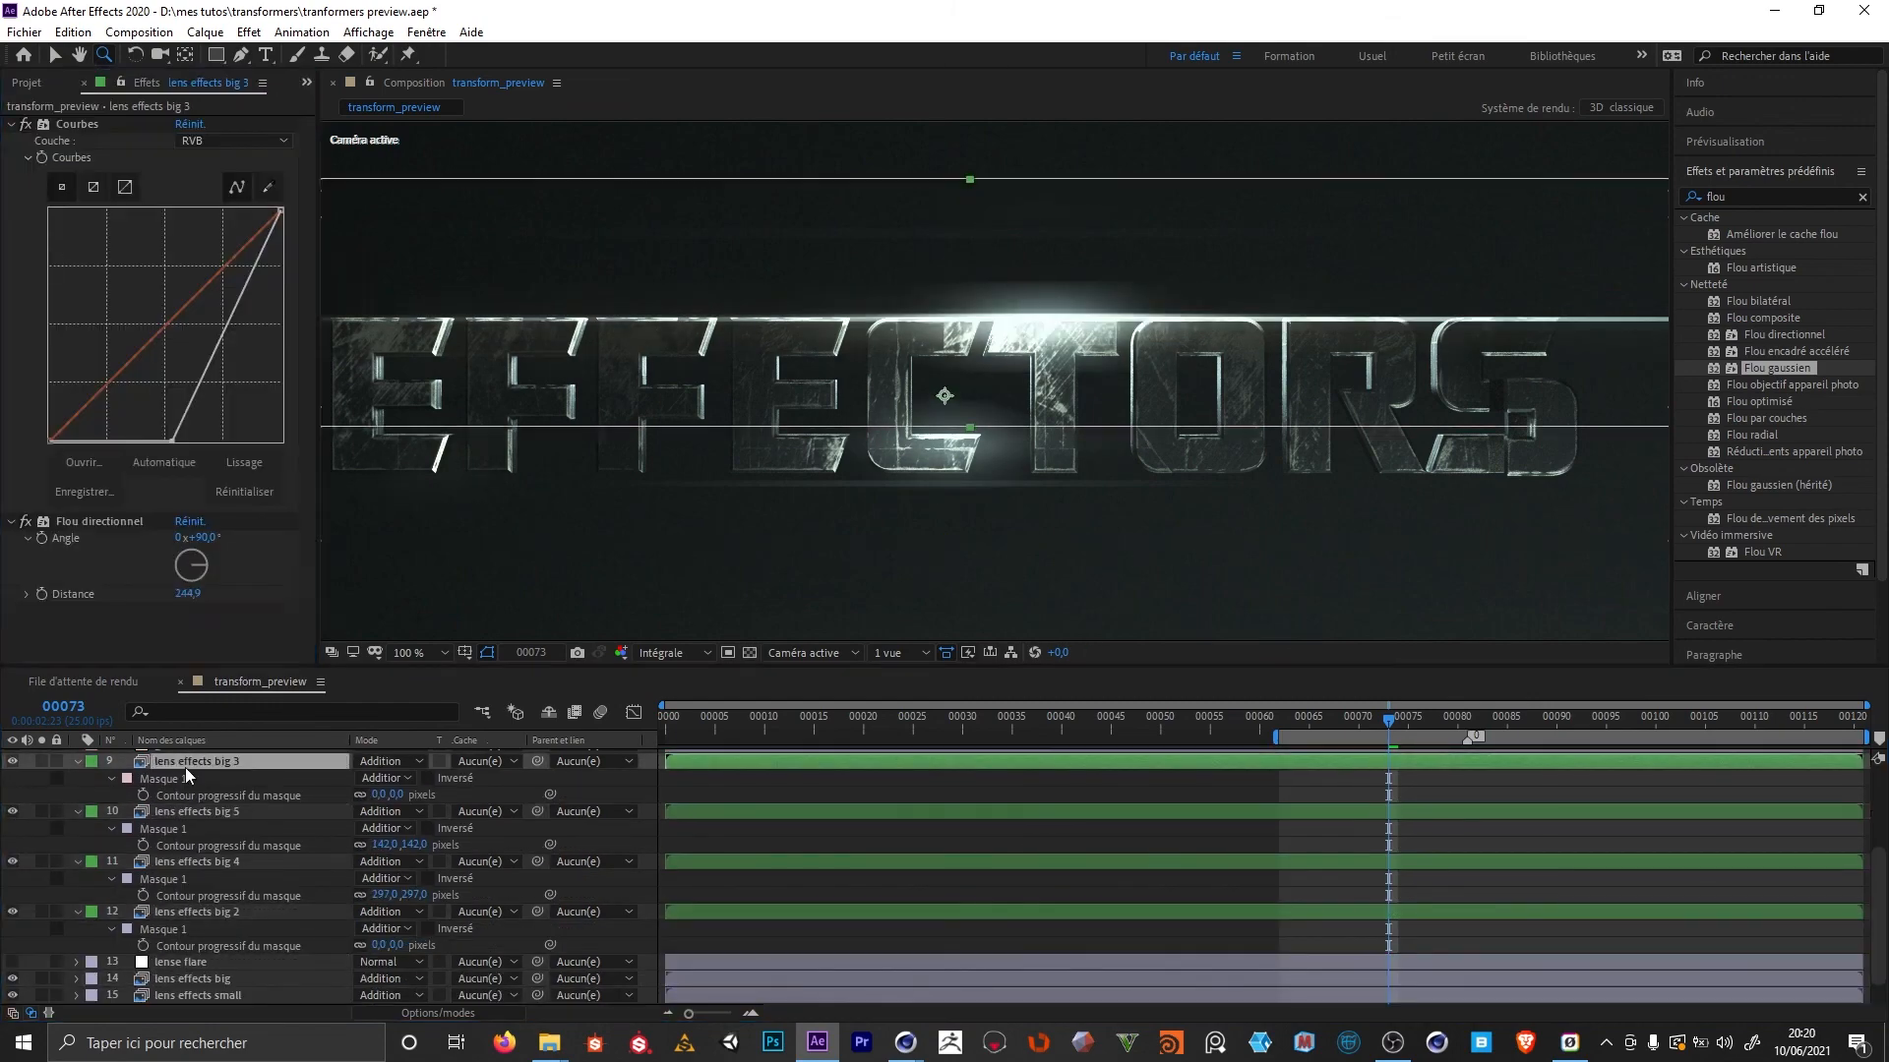
key("t")
key("comma")
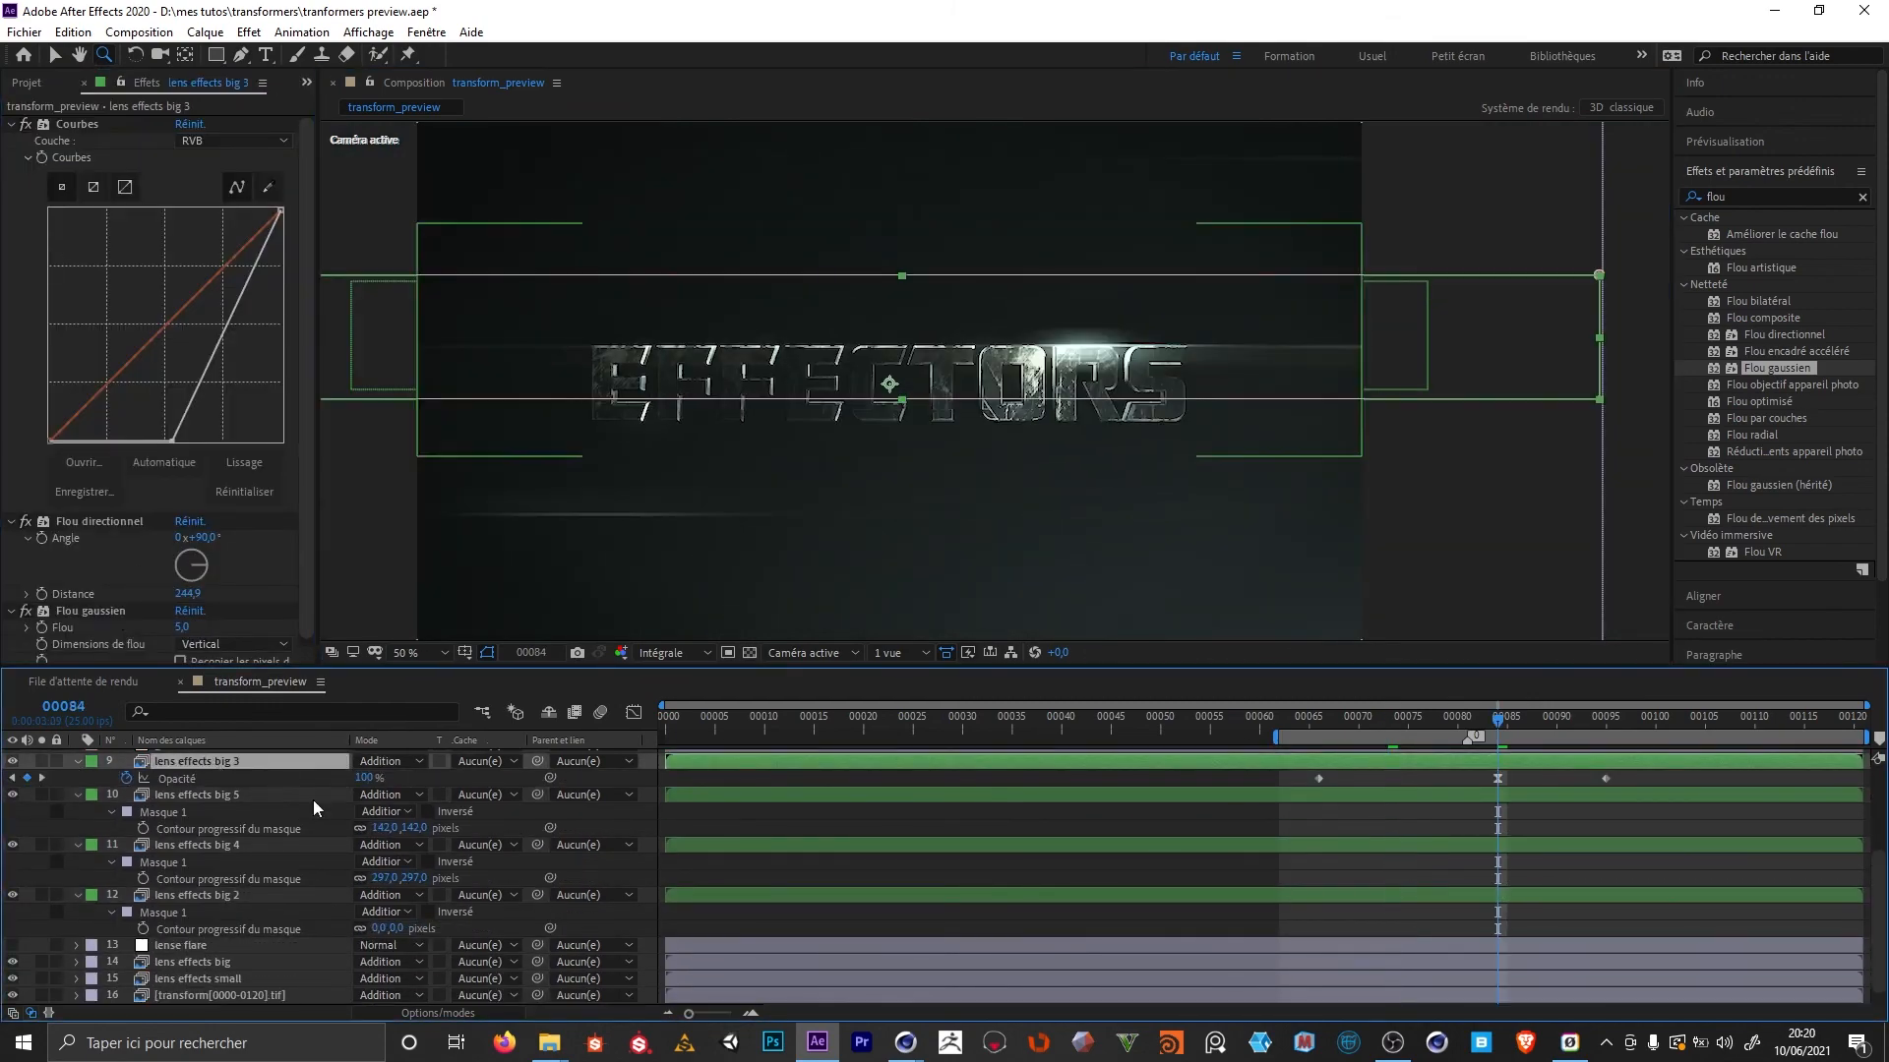